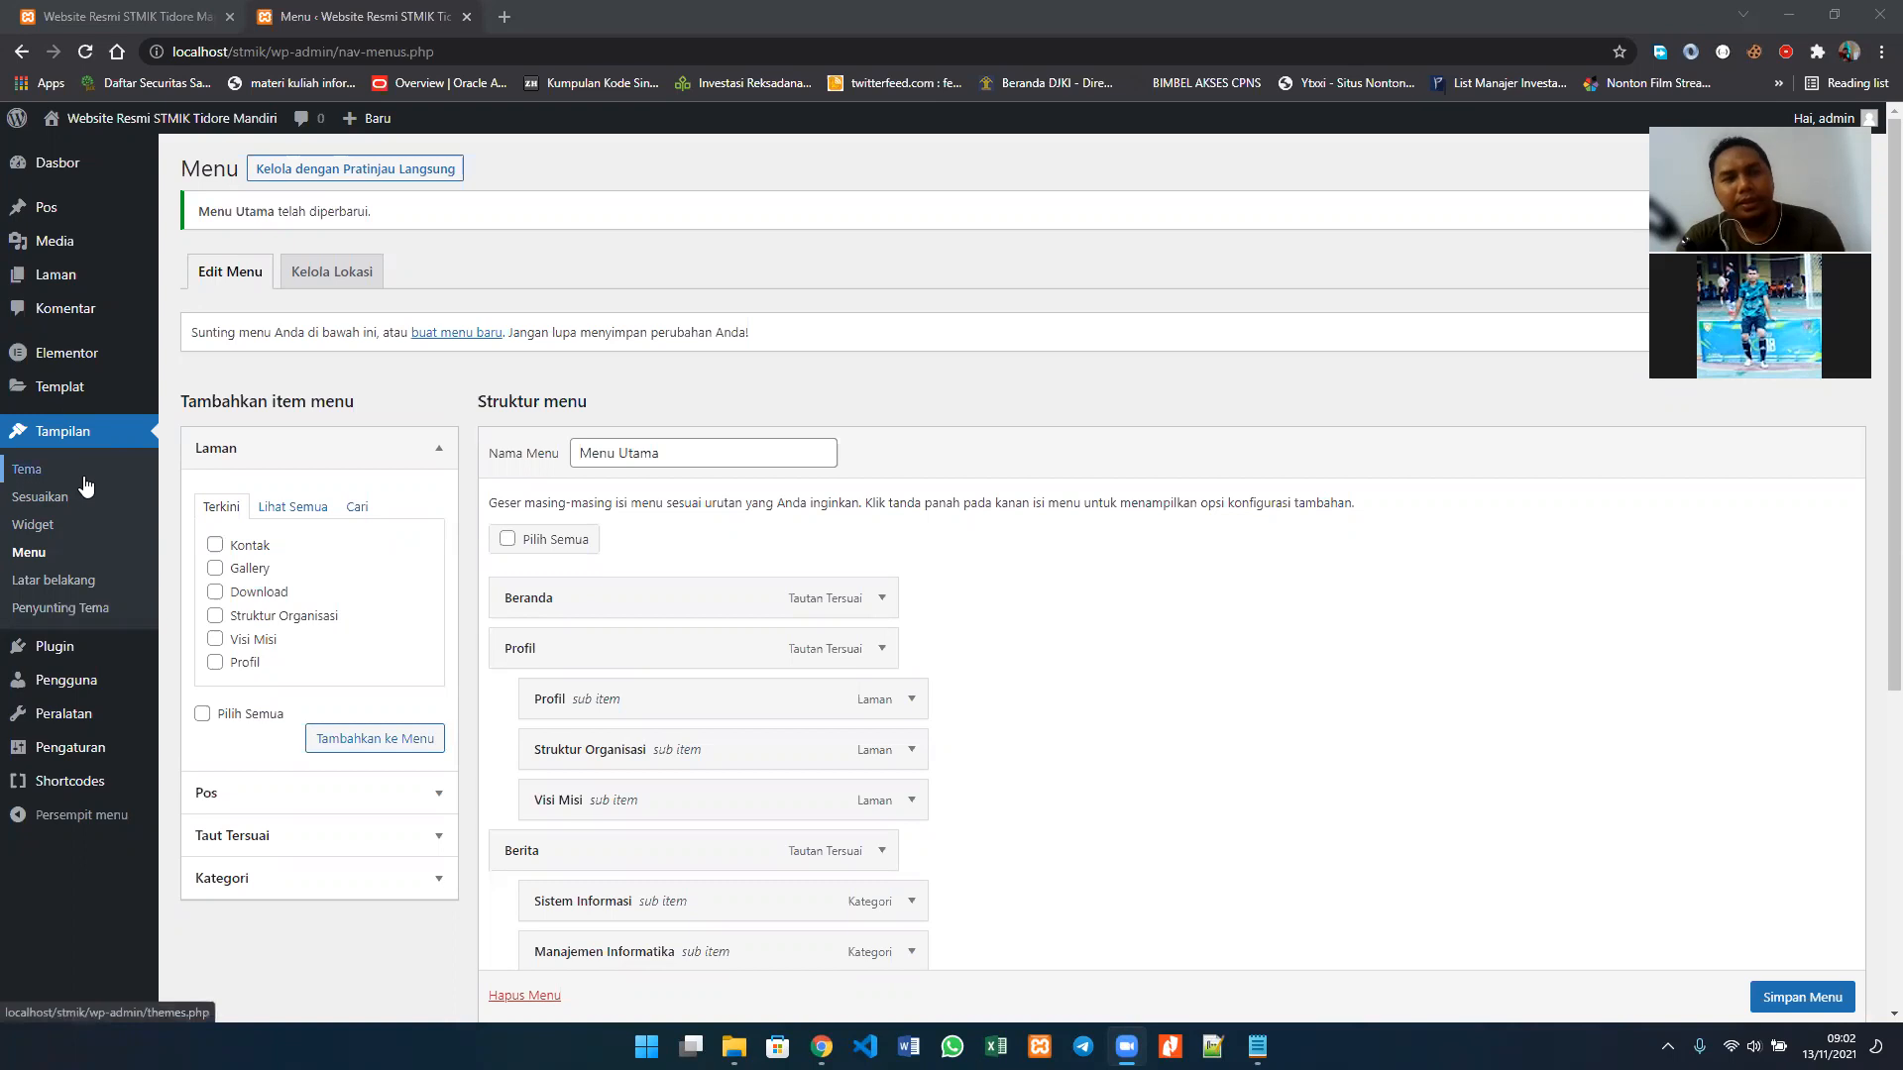
# Step: Check the site's current front page and open the catalogue for adding a new theme
pyautogui.click(117, 16)
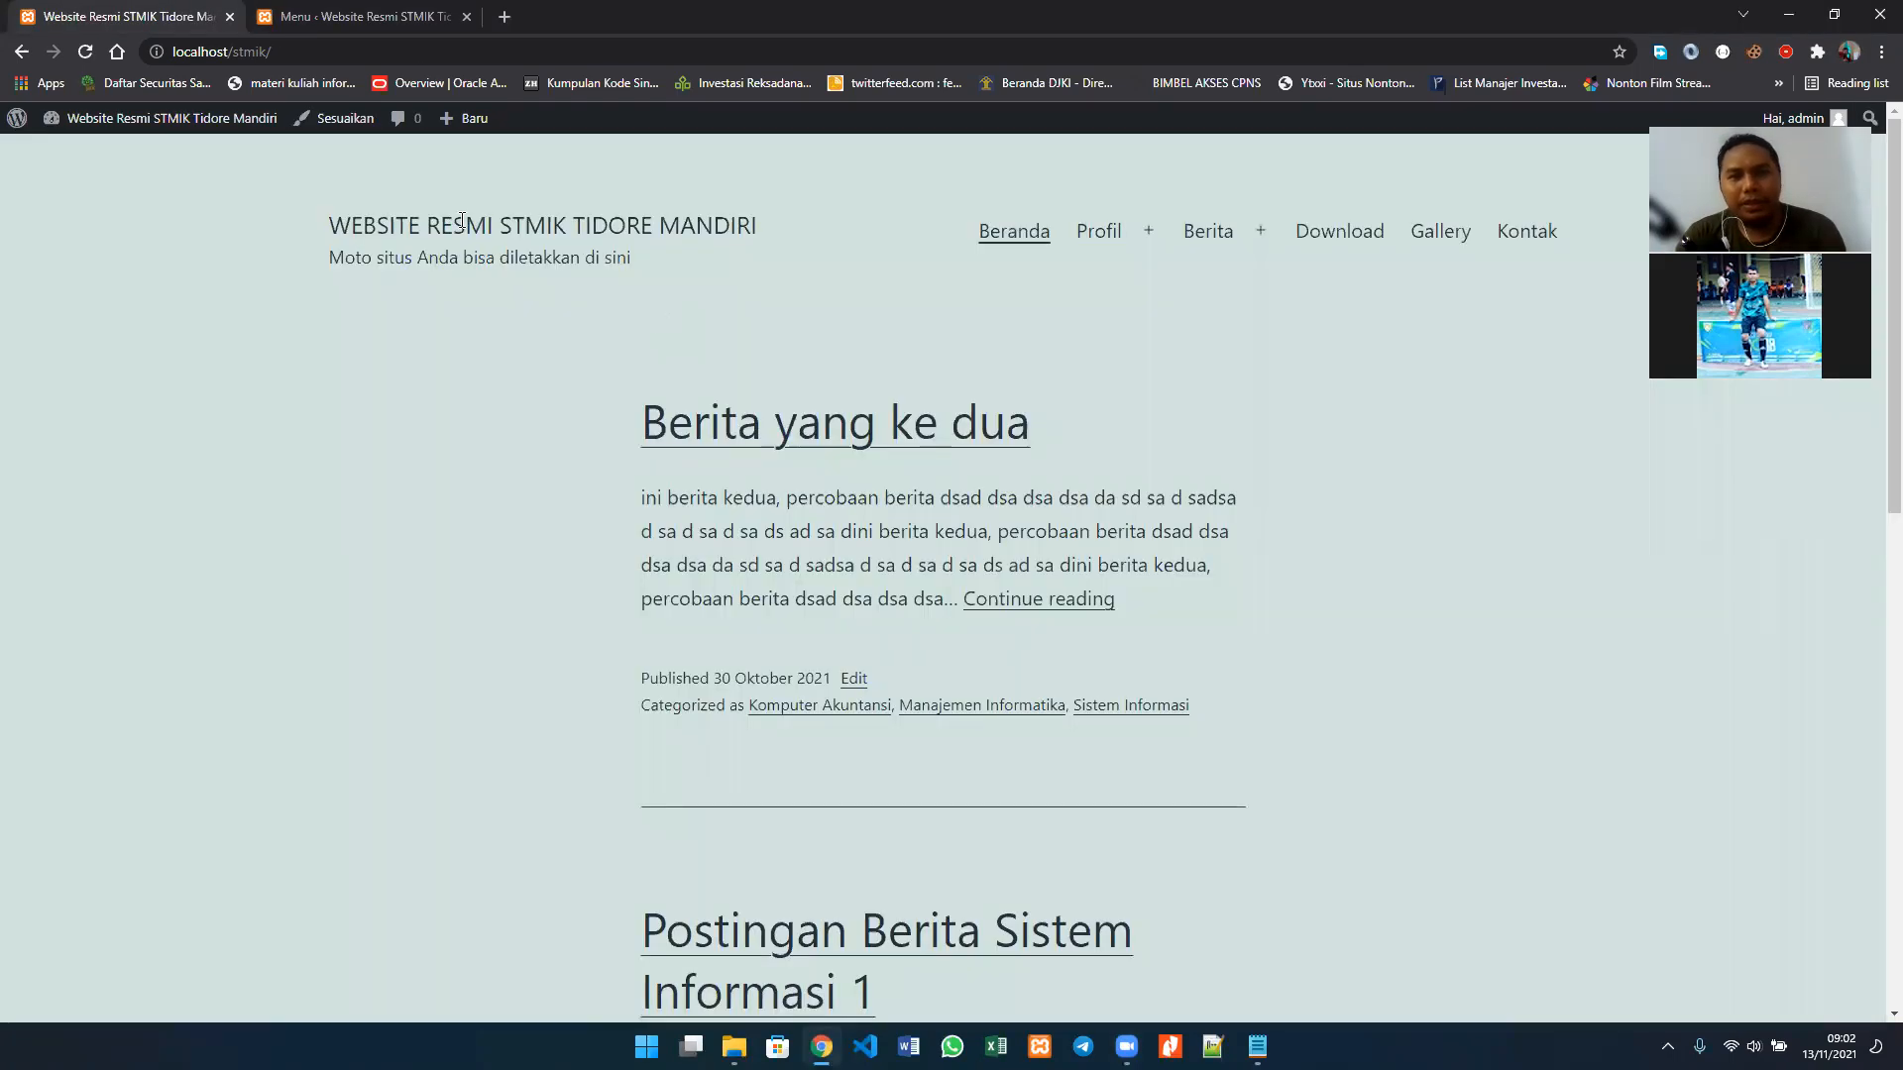
pyautogui.click(313, 16)
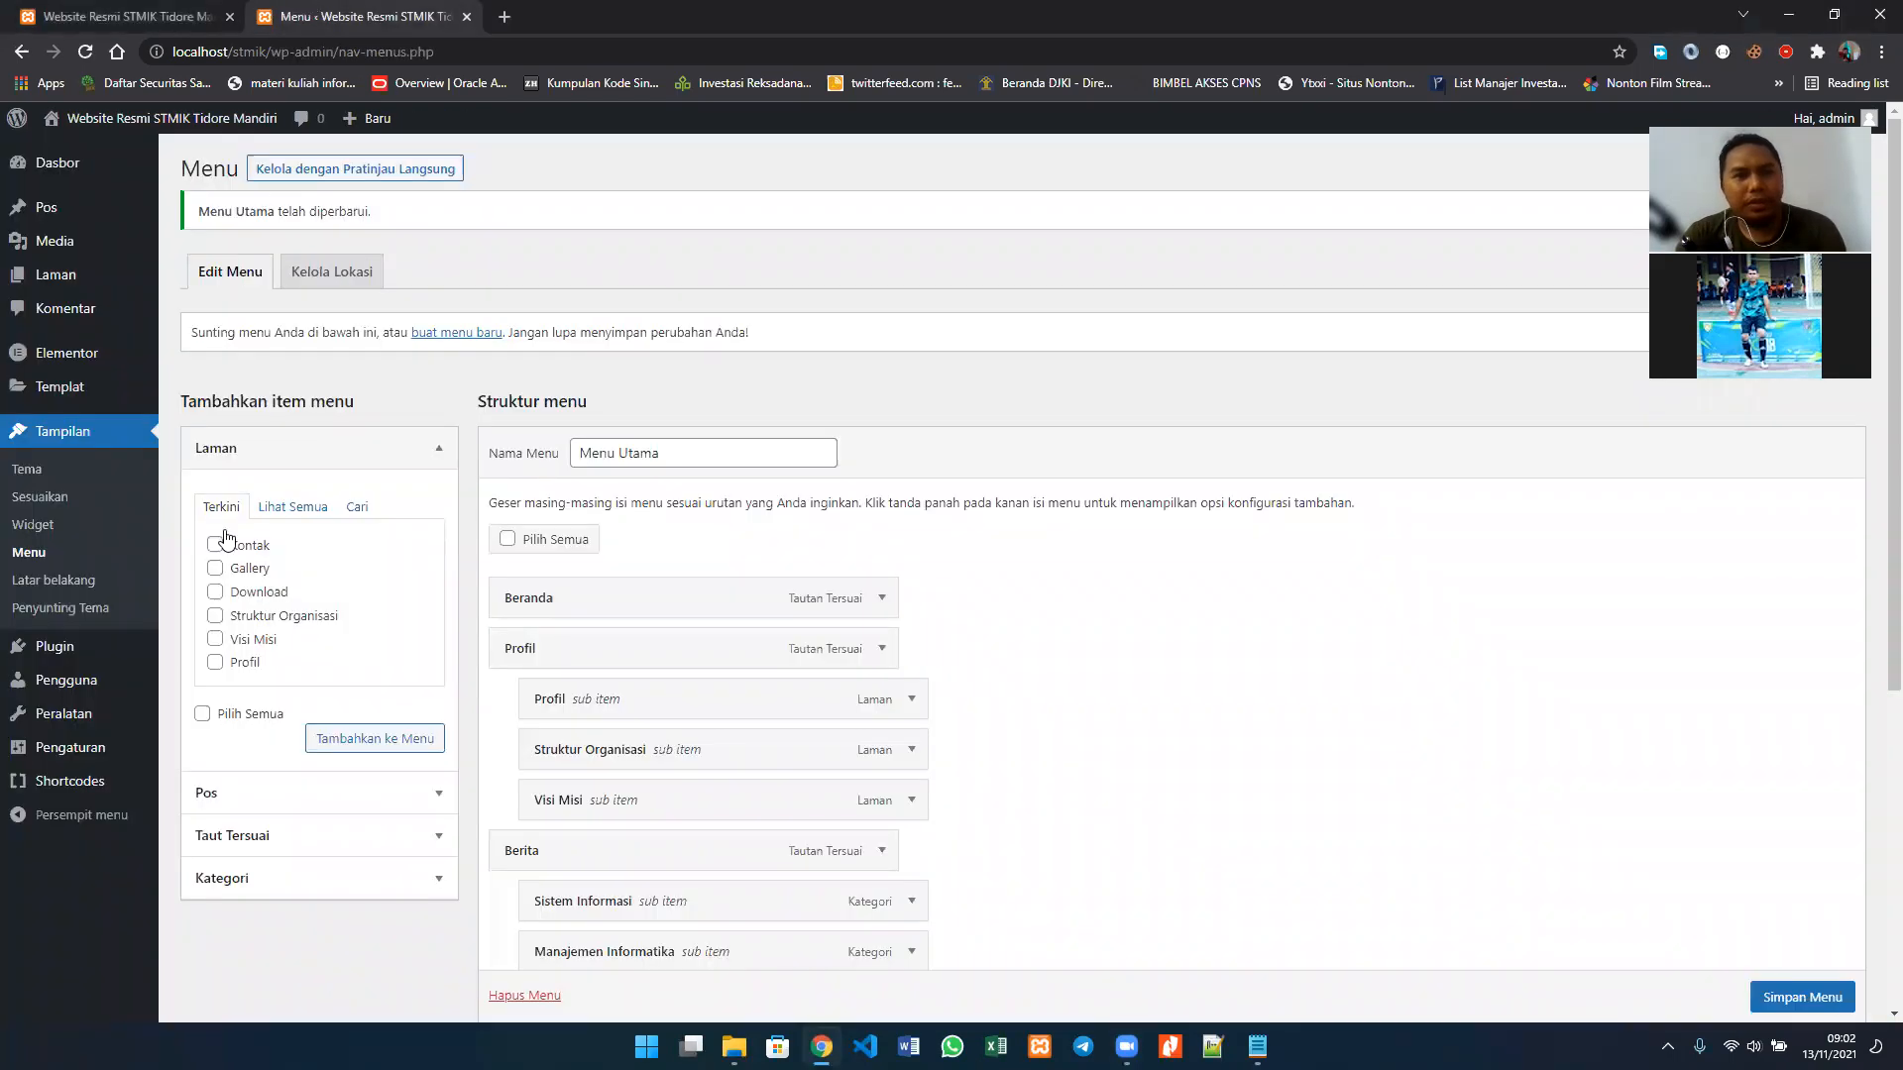
pyautogui.click(62, 475)
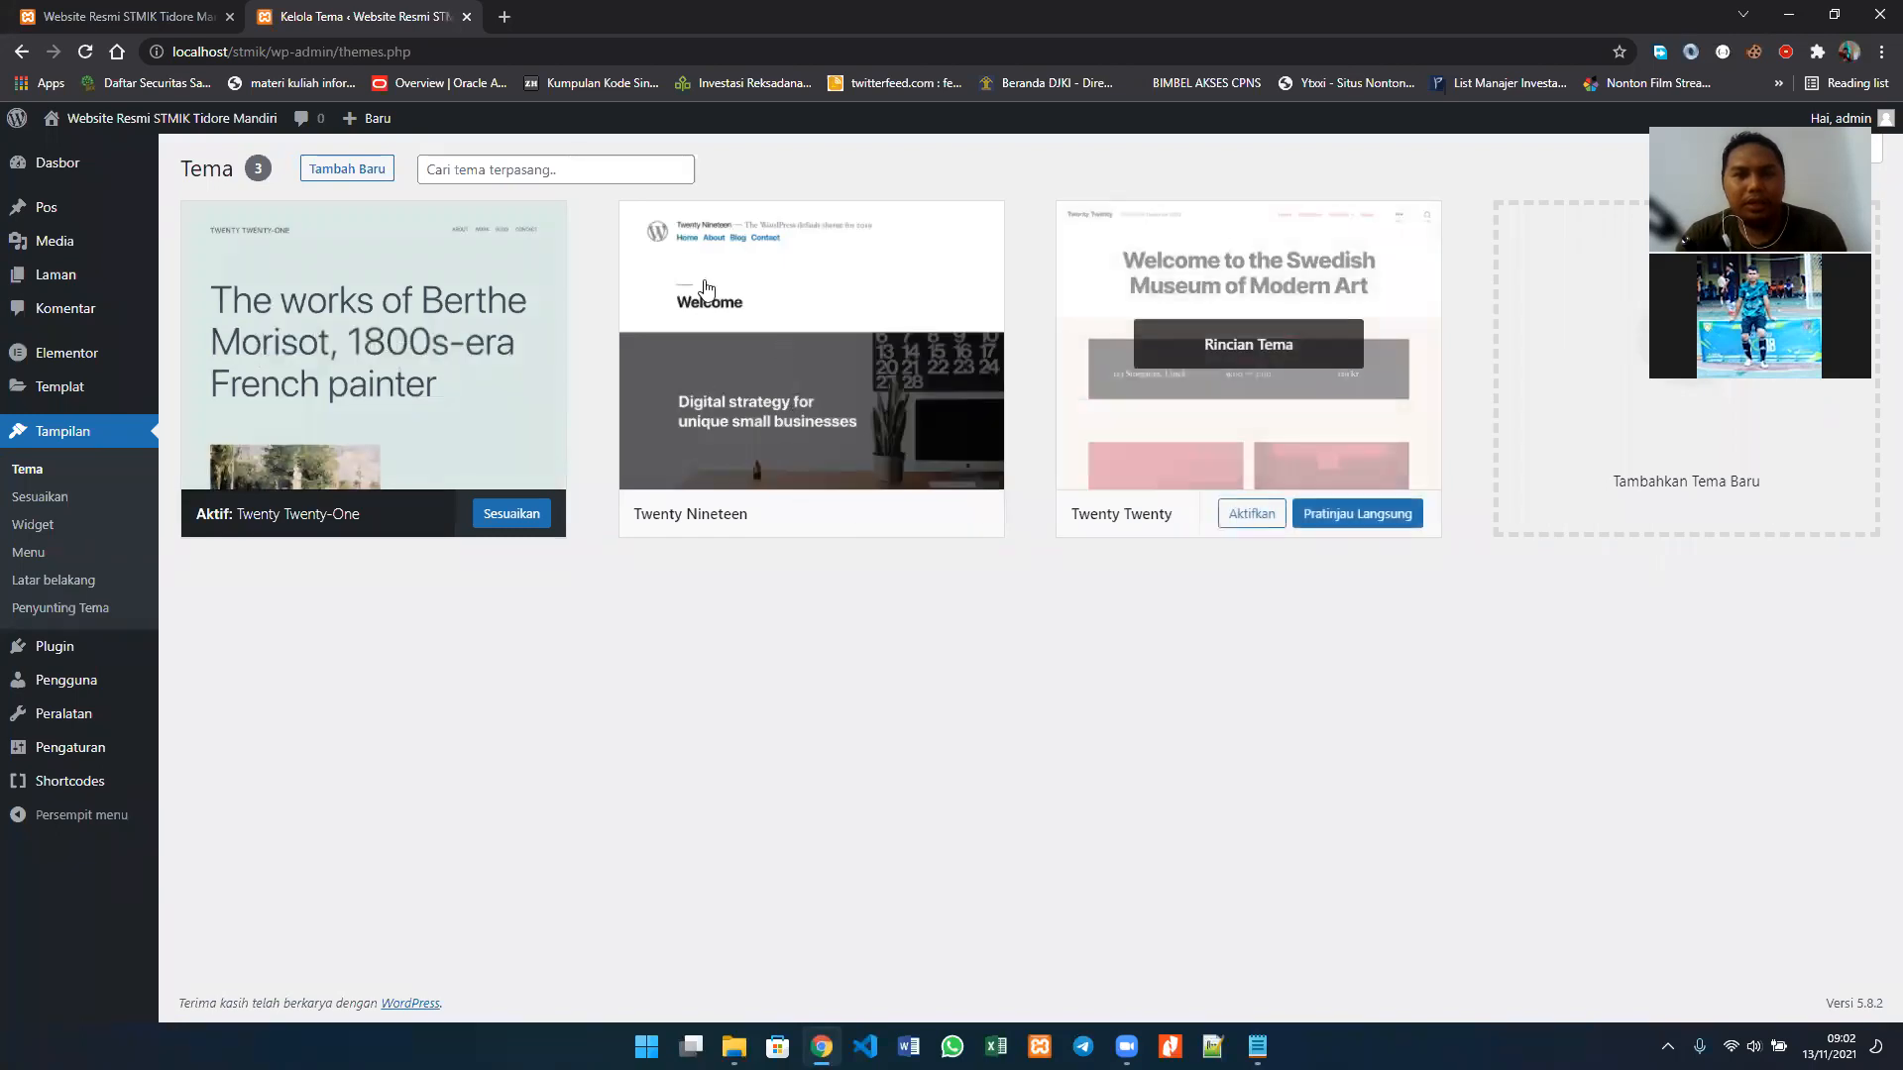
pyautogui.click(350, 179)
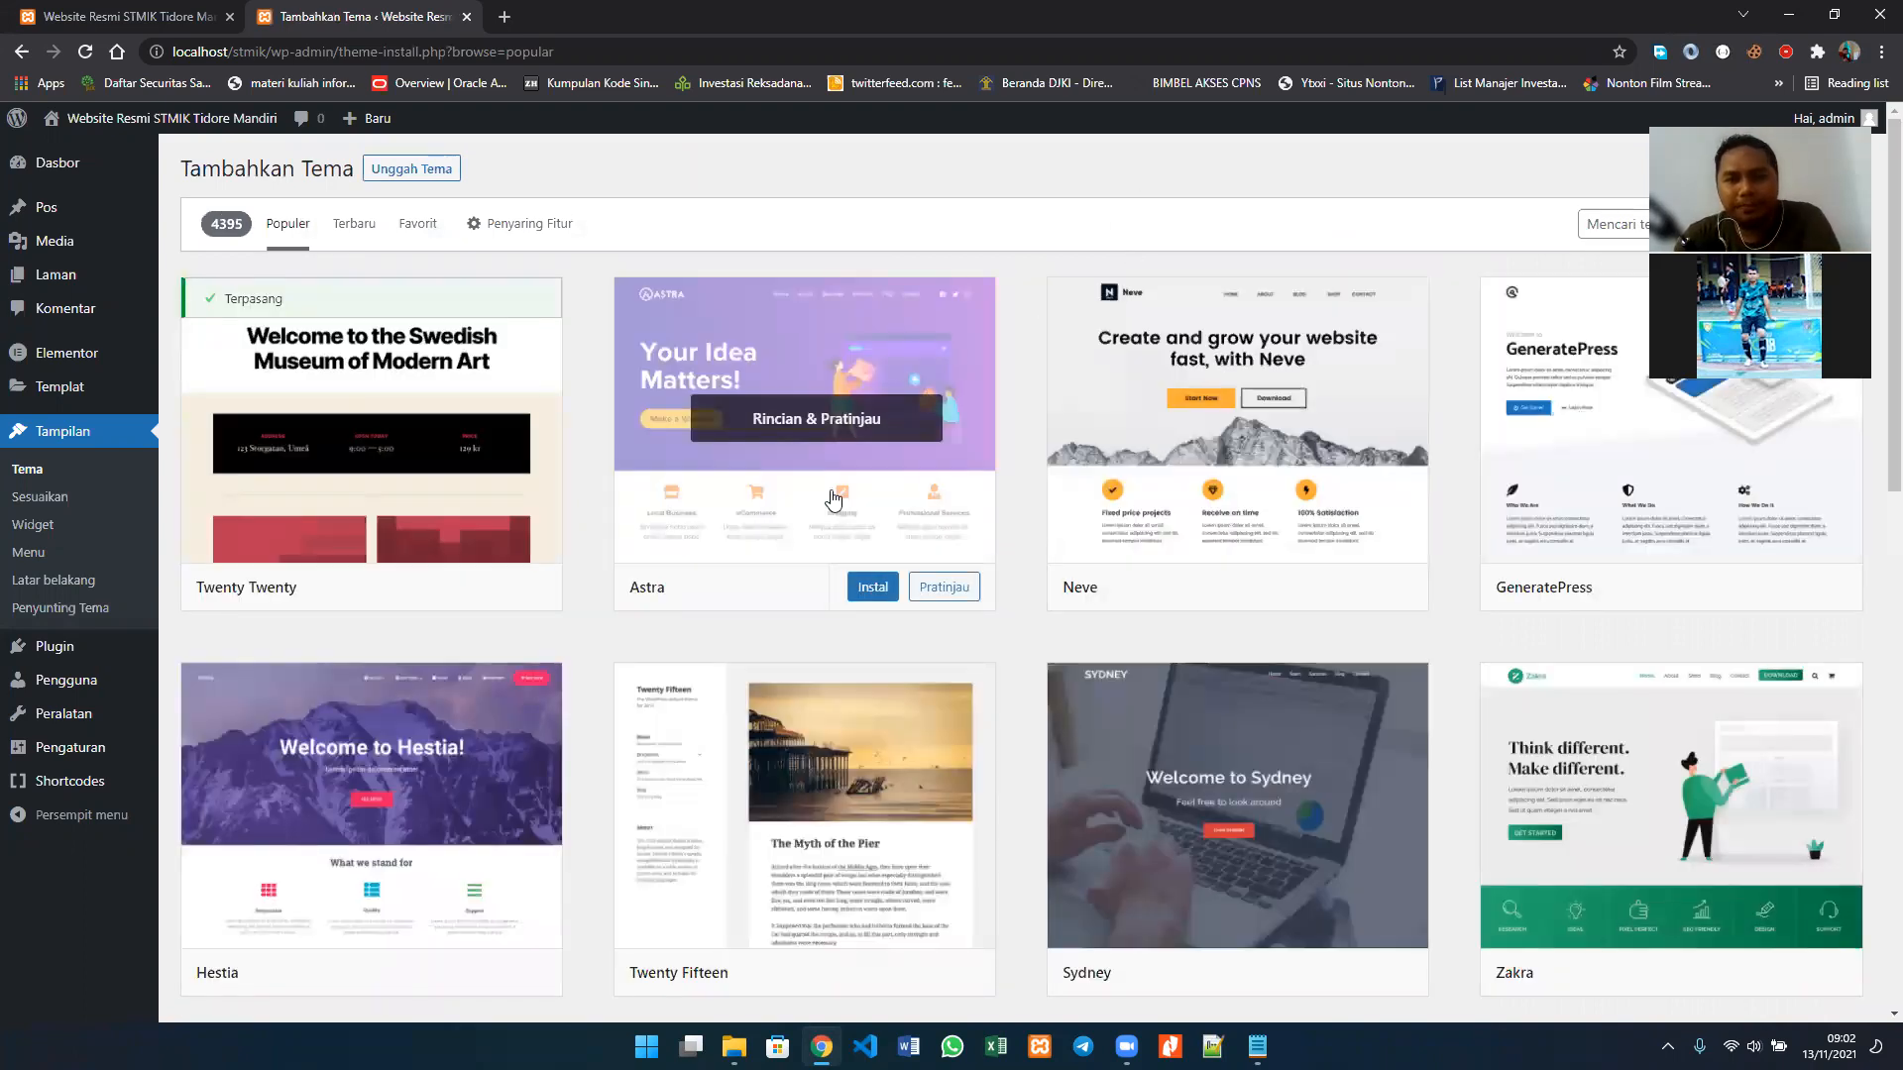
# Step: Browse the popular themes in the catalogue for designs that could suit the campus website
pyautogui.scroll(-2, 810, 511)
pyautogui.scroll(-6, 833, 500)
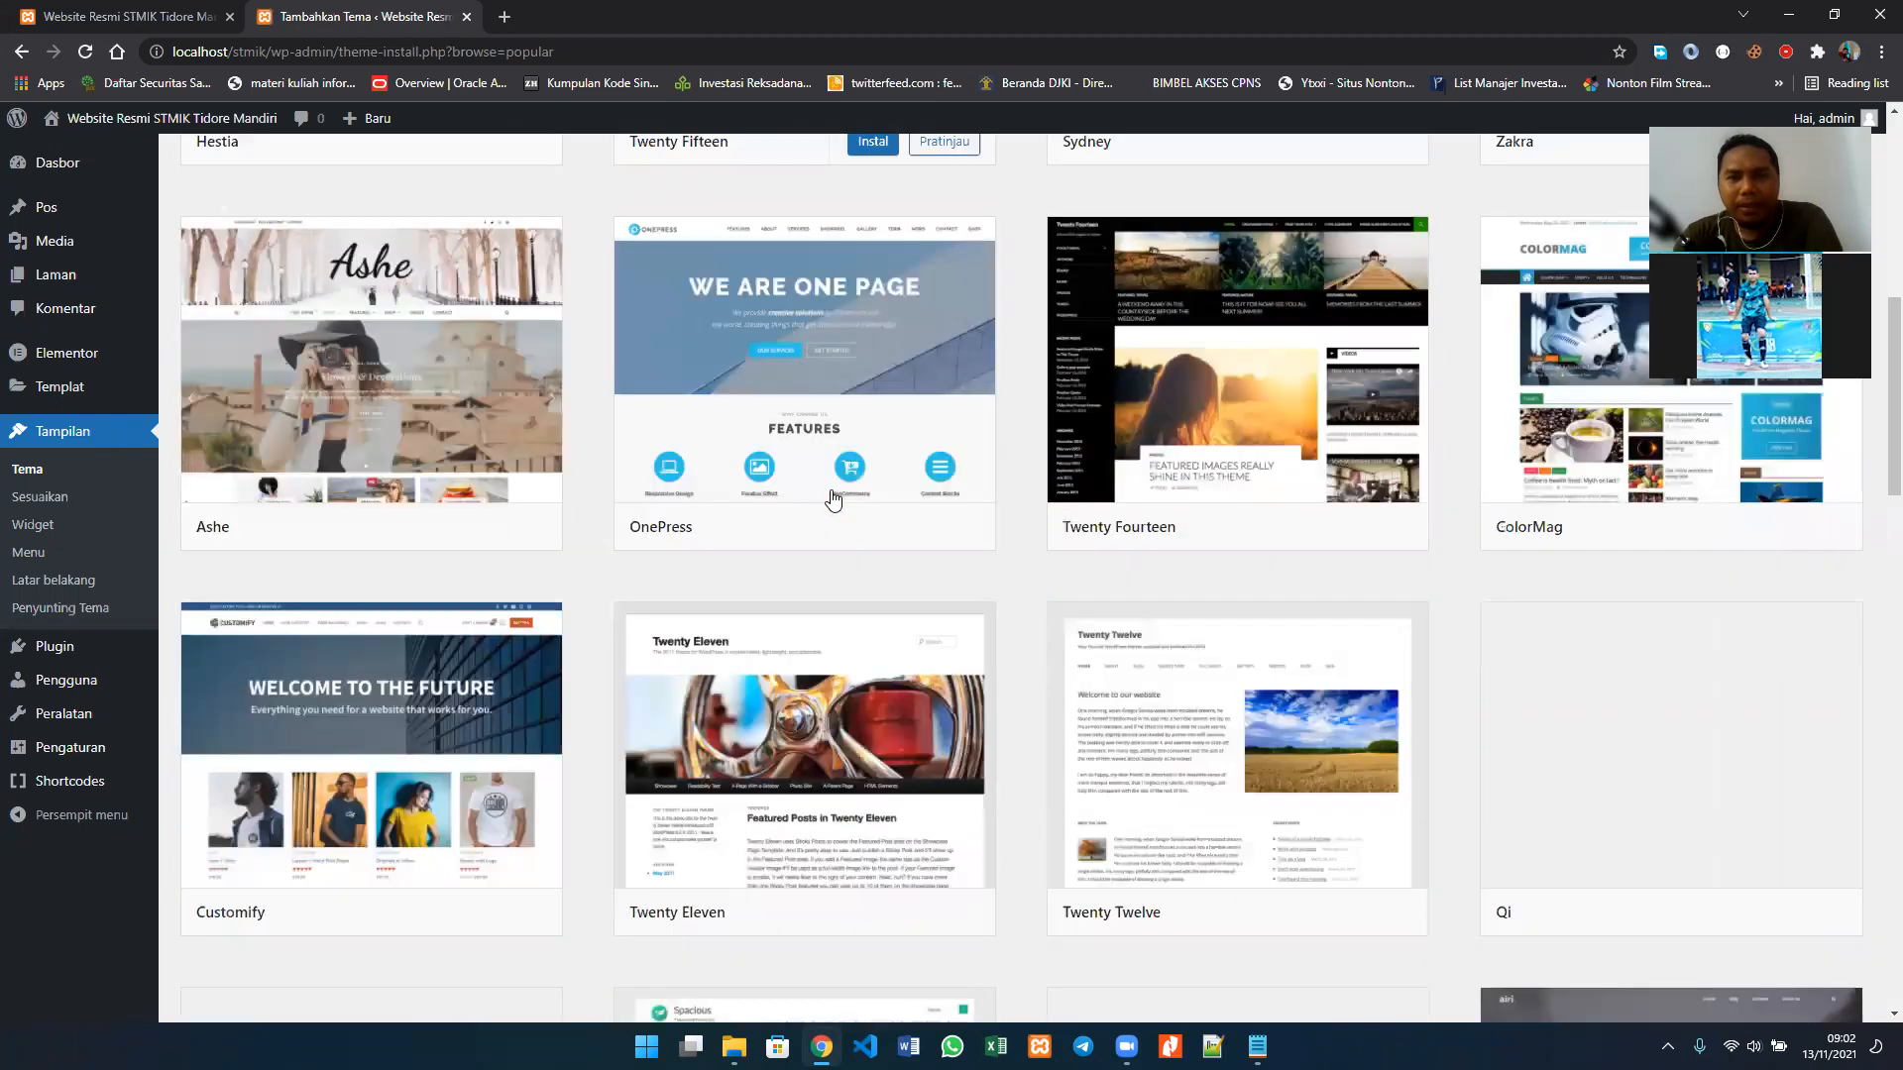
pyautogui.scroll(-2, 833, 500)
pyautogui.scroll(2, 833, 499)
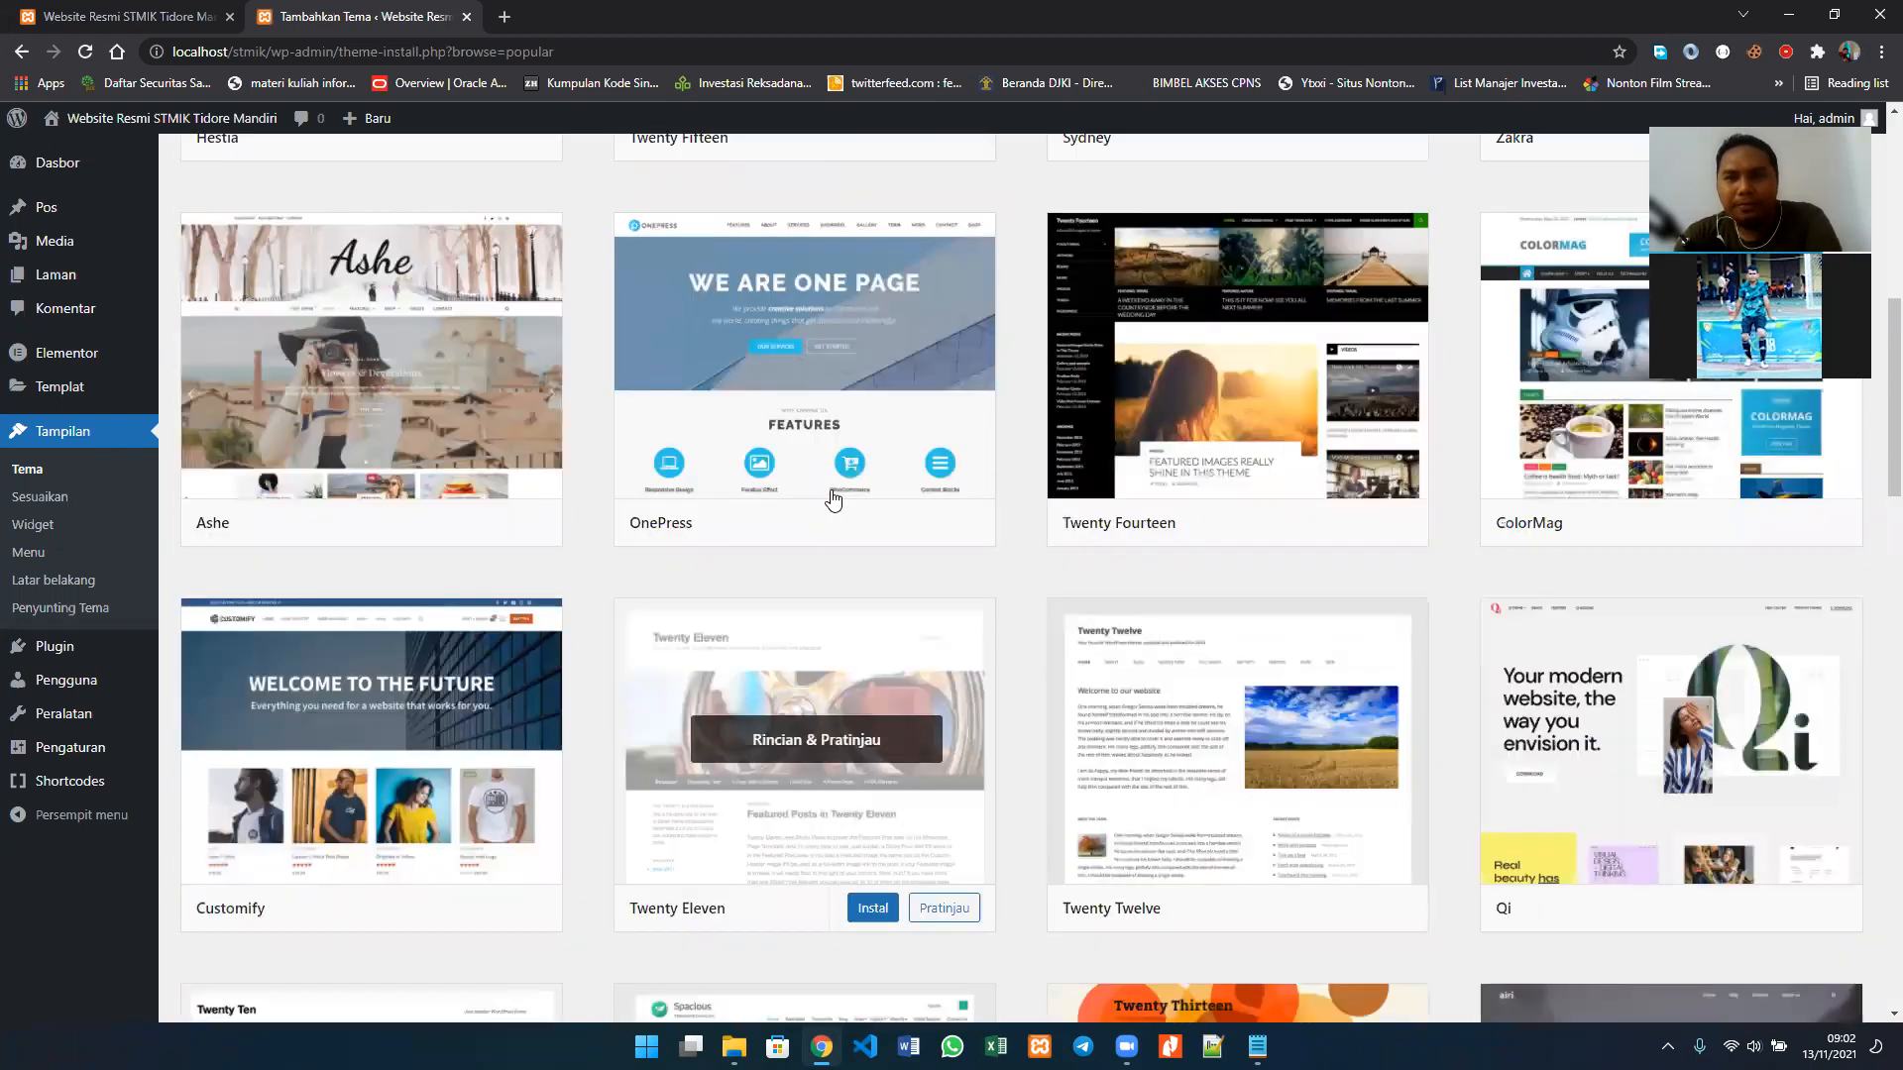
pyautogui.scroll(-1, 833, 500)
pyautogui.scroll(-10, 834, 501)
pyautogui.scroll(-5, 833, 498)
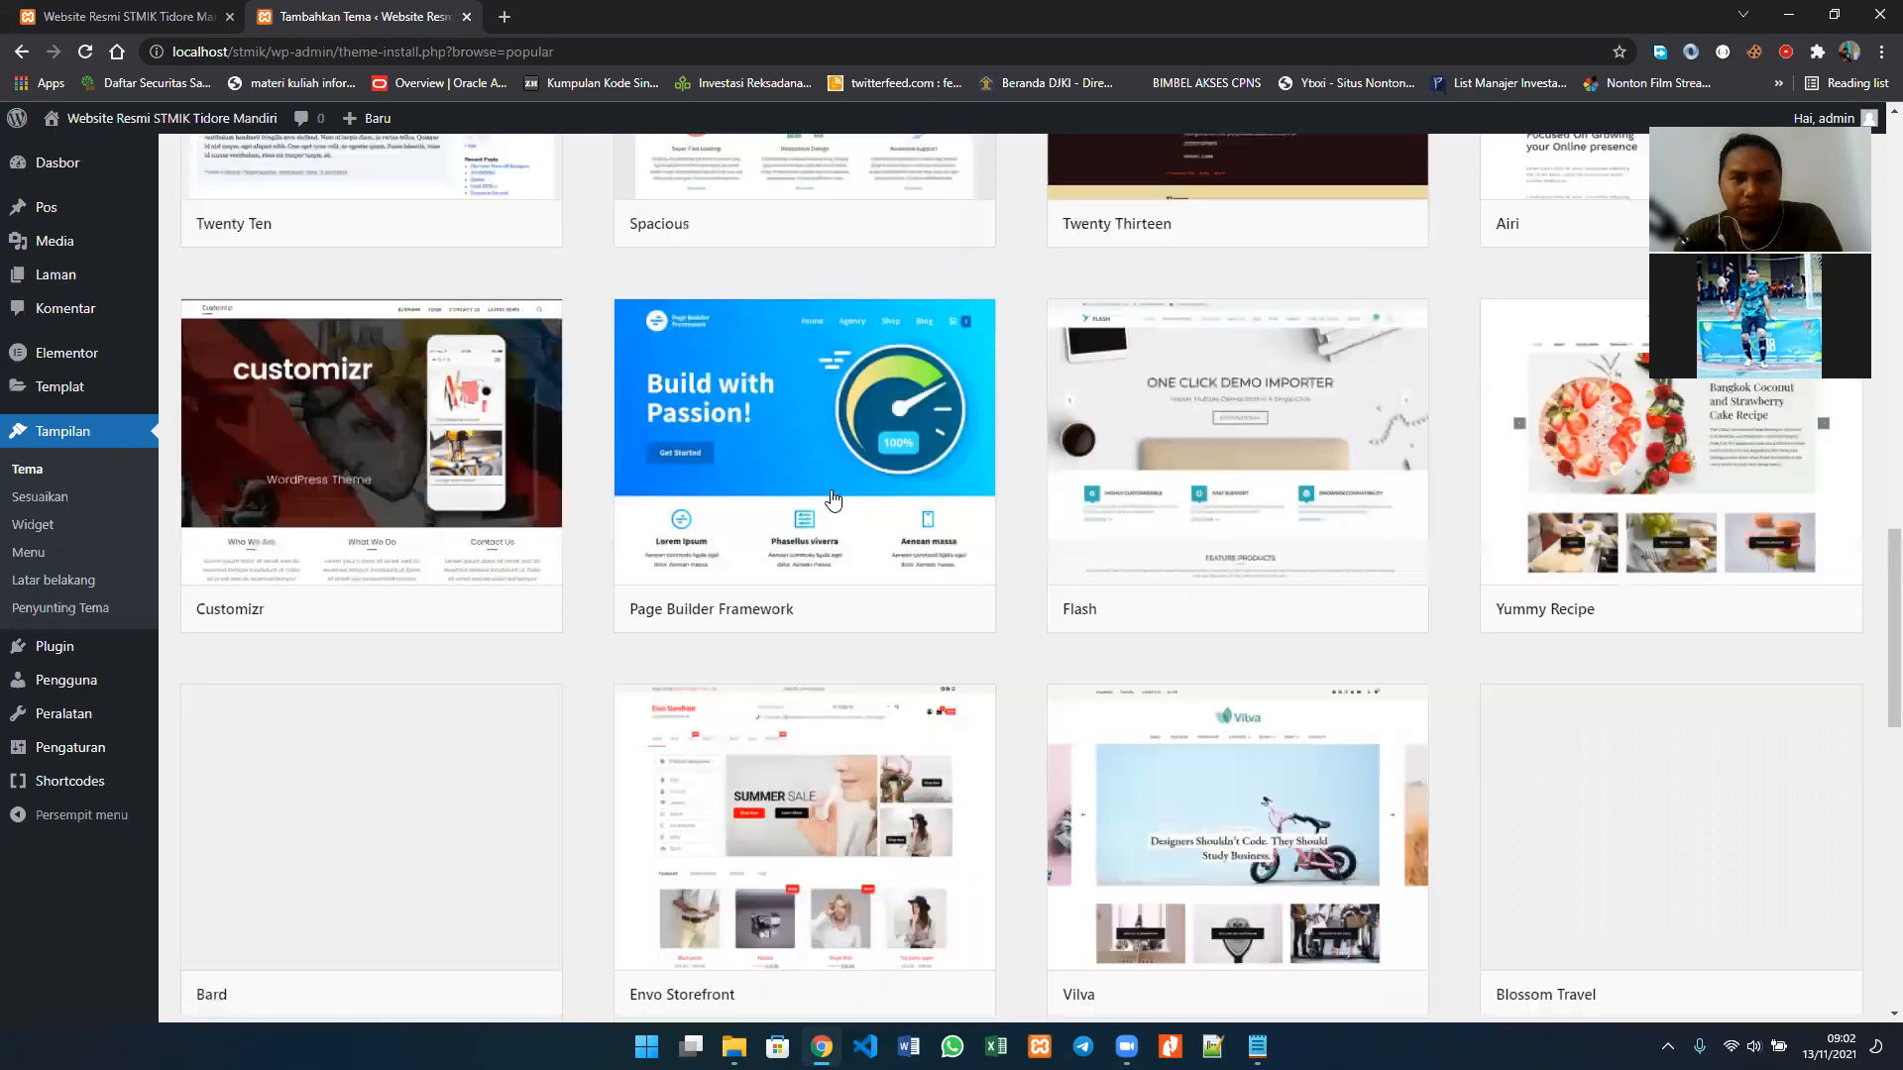
pyautogui.scroll(12, 832, 499)
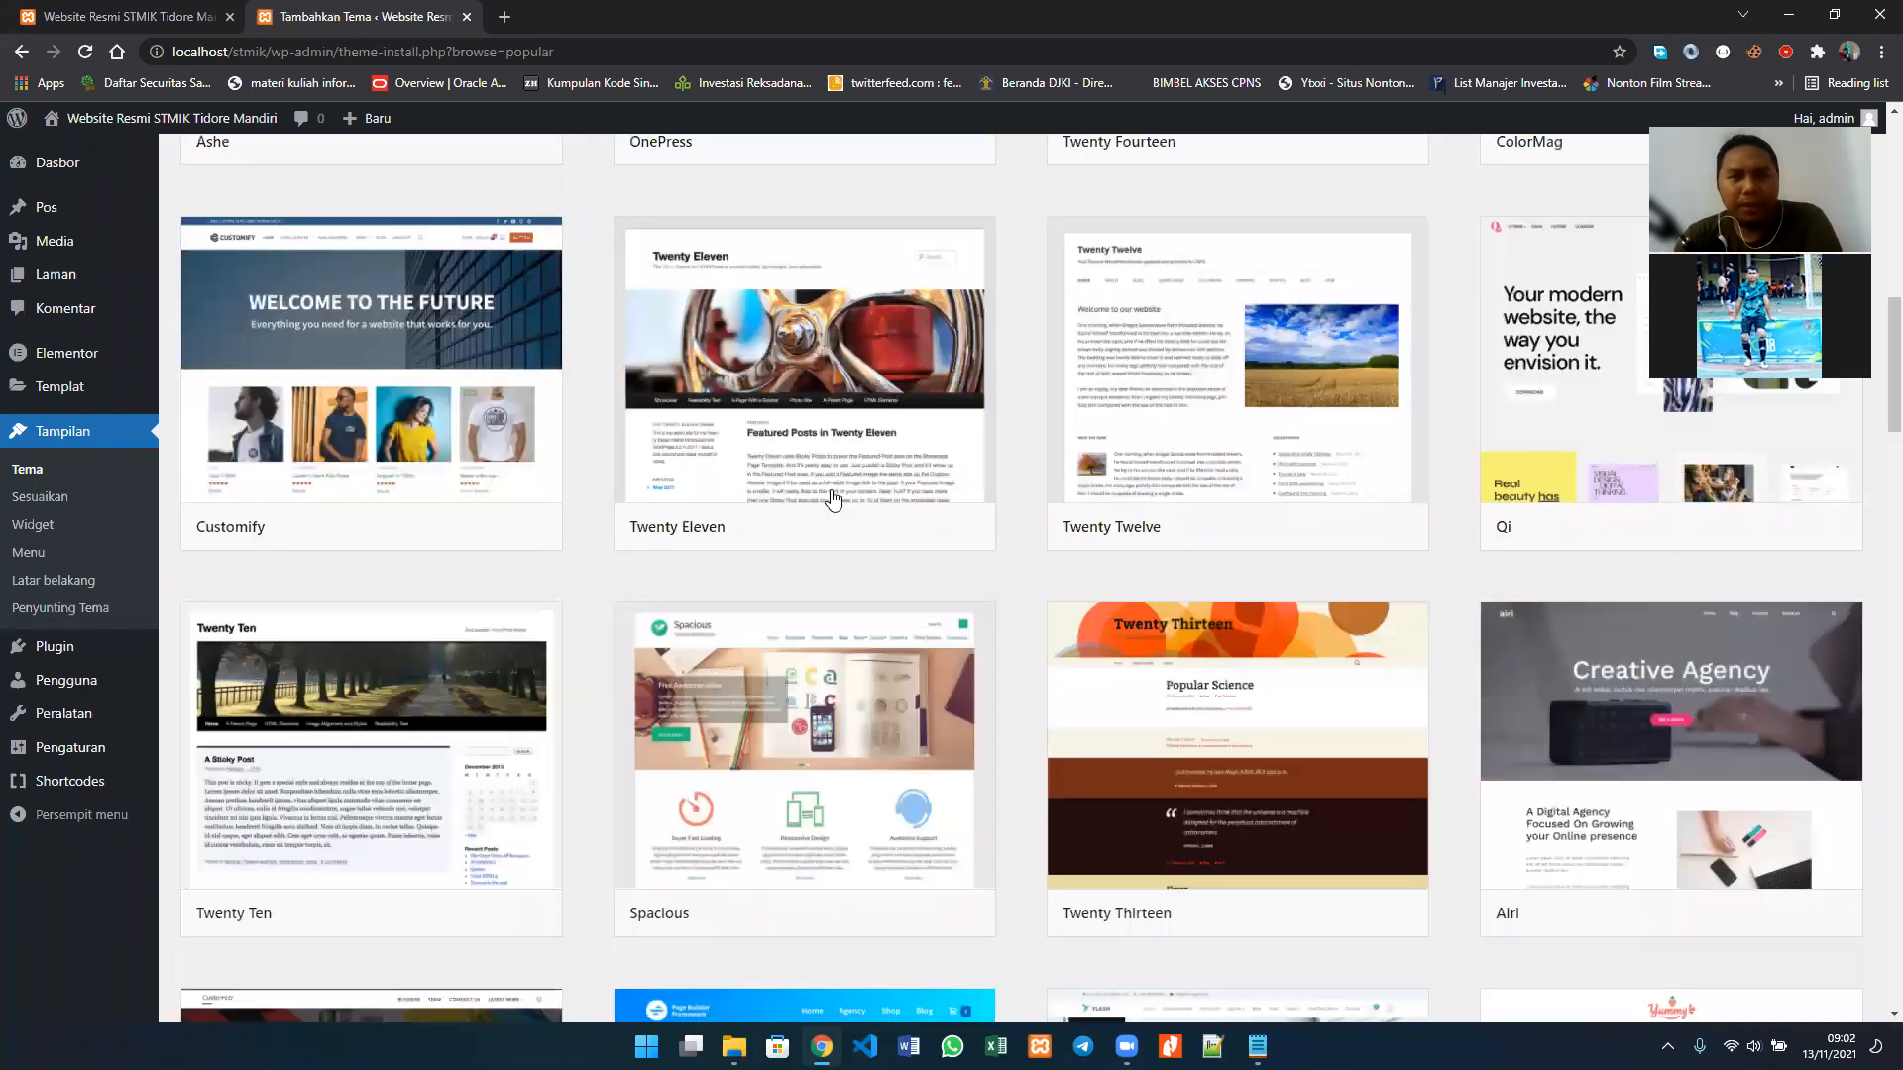
pyautogui.scroll(1, 832, 496)
pyautogui.scroll(1, 832, 498)
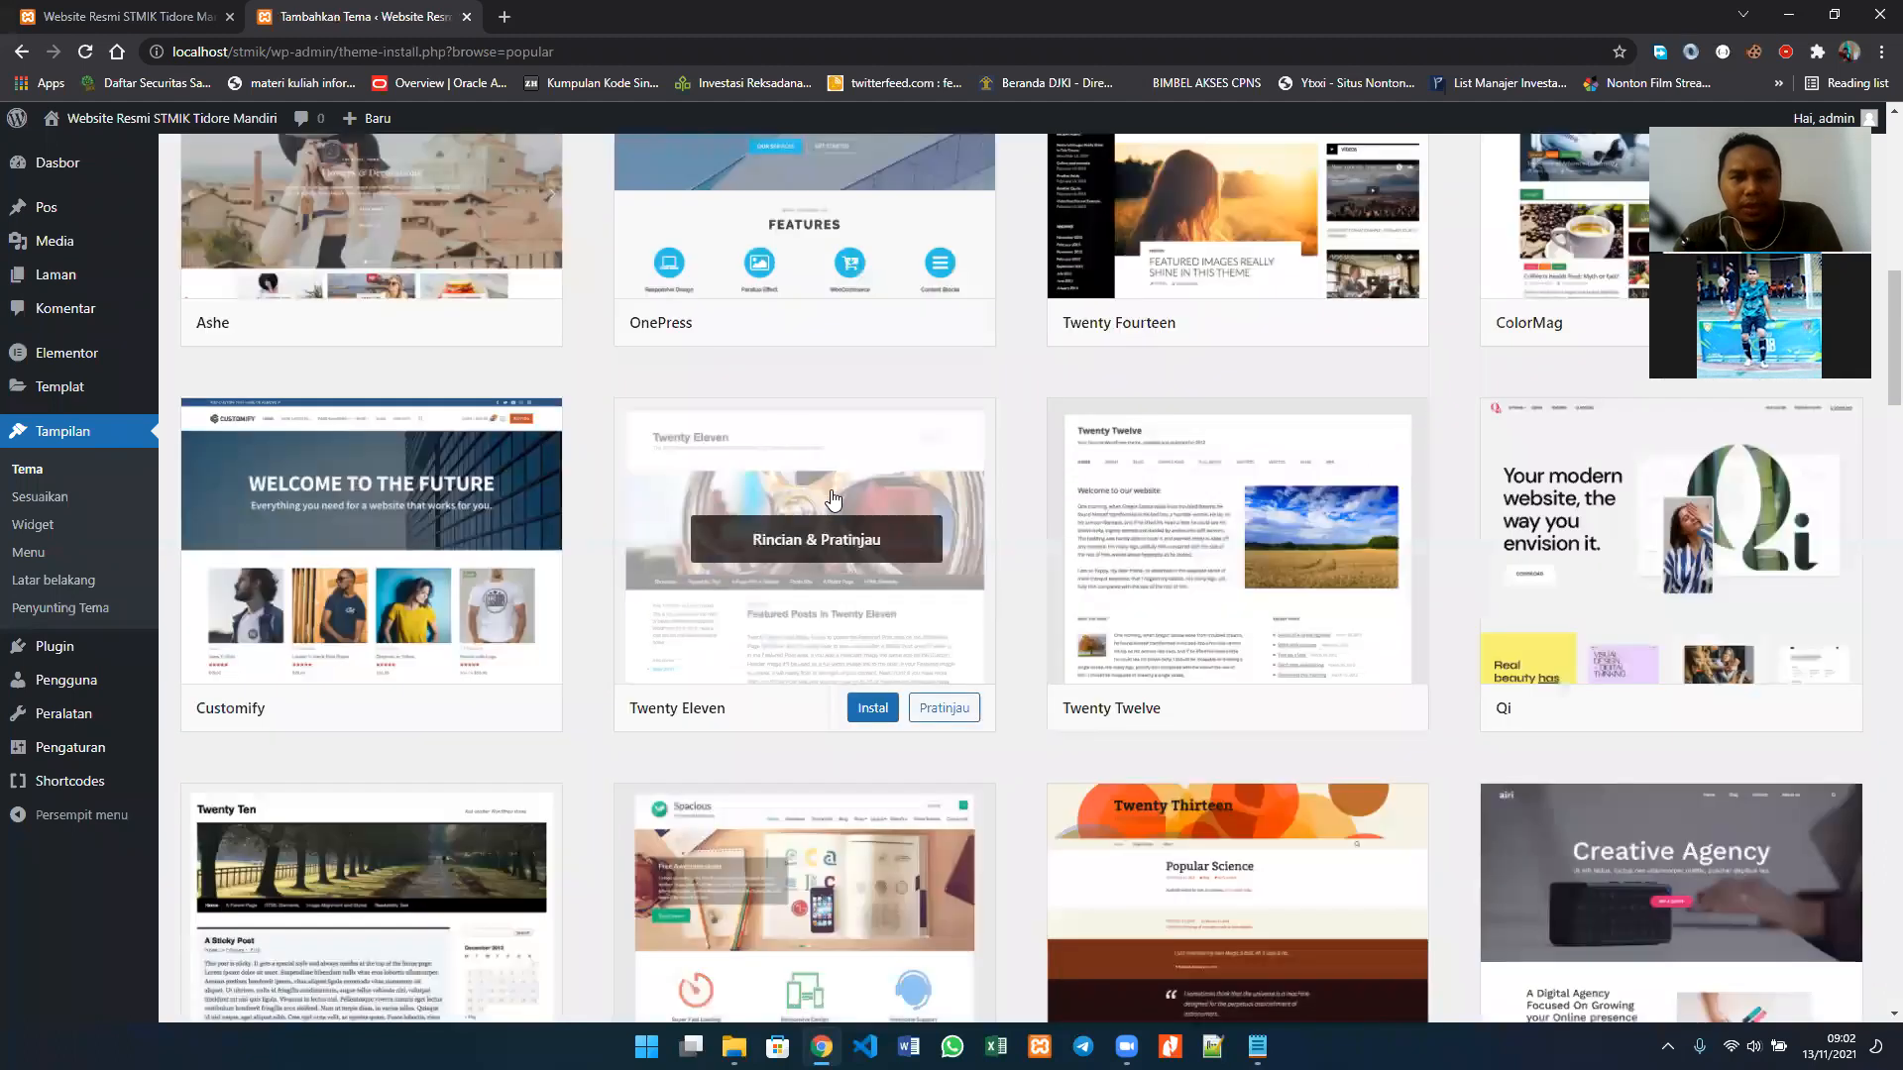
pyautogui.scroll(-1, 833, 498)
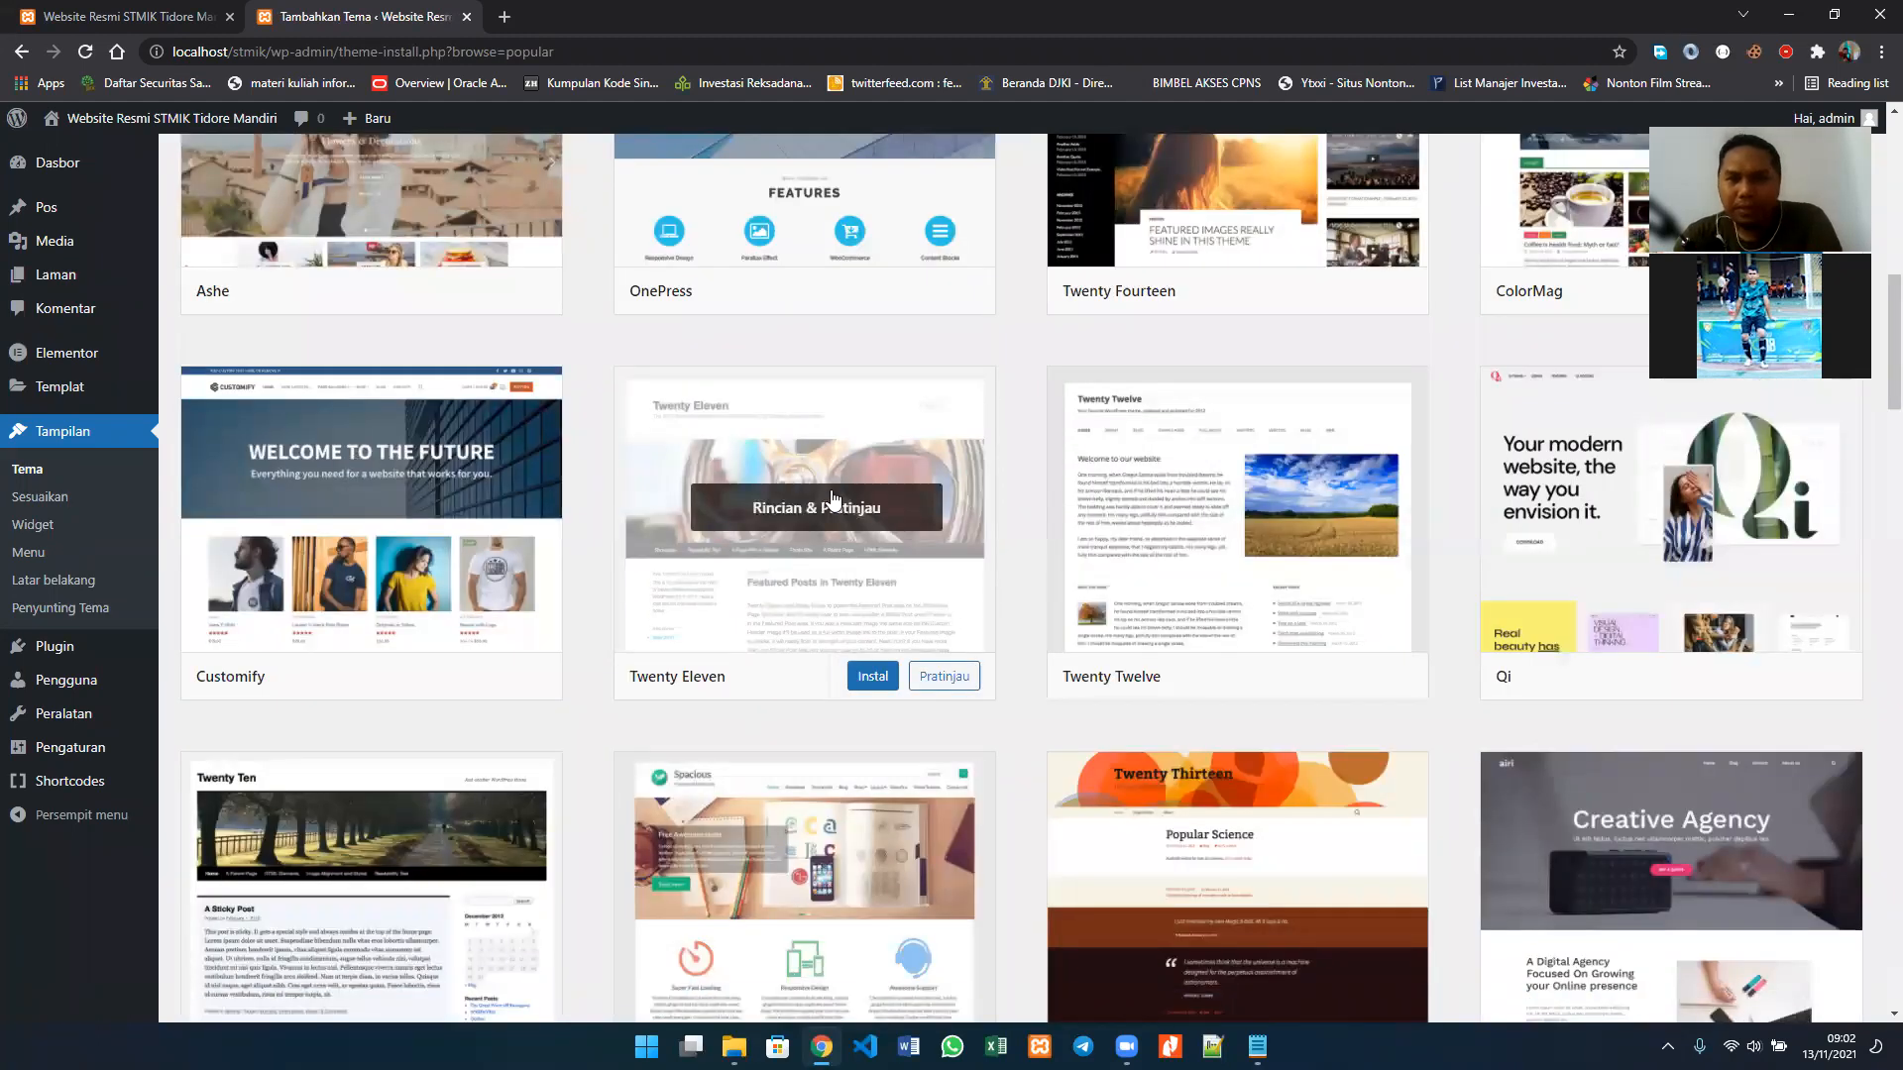
pyautogui.scroll(3, 833, 499)
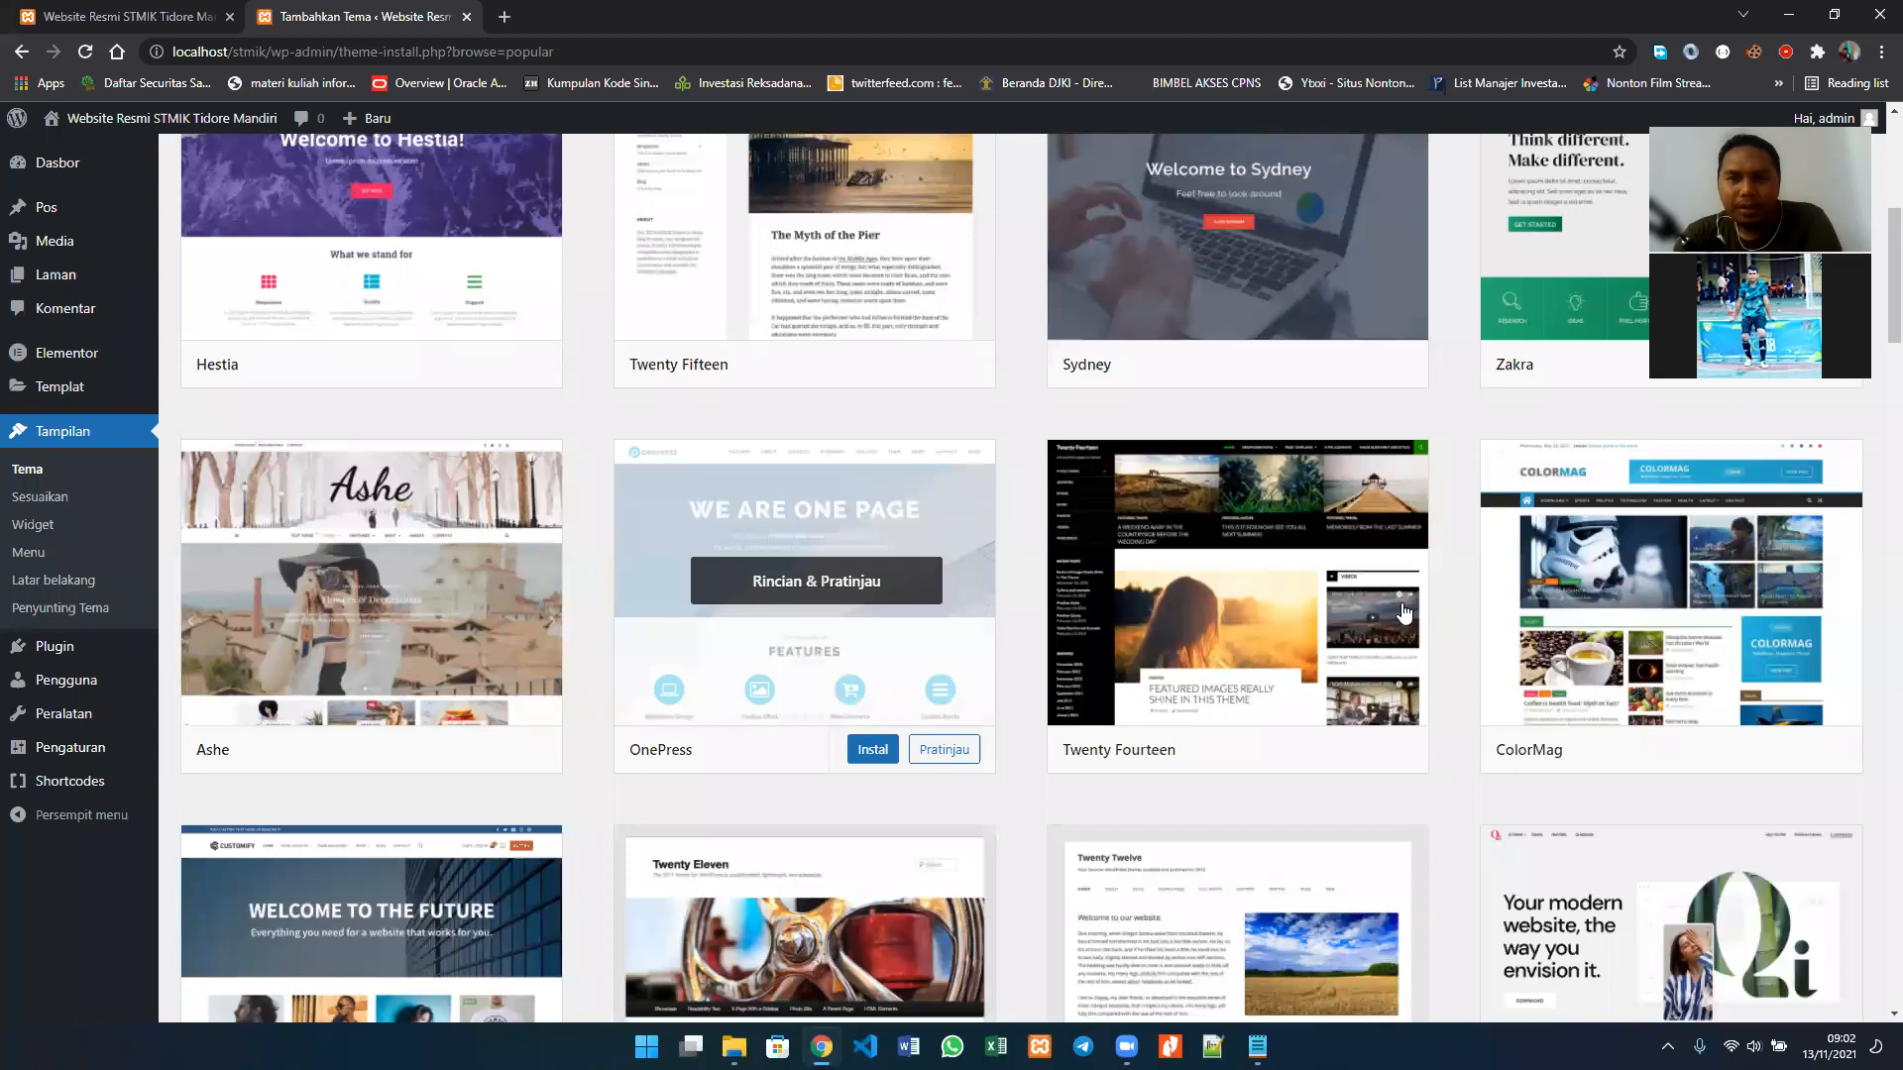
pyautogui.scroll(1, 1407, 613)
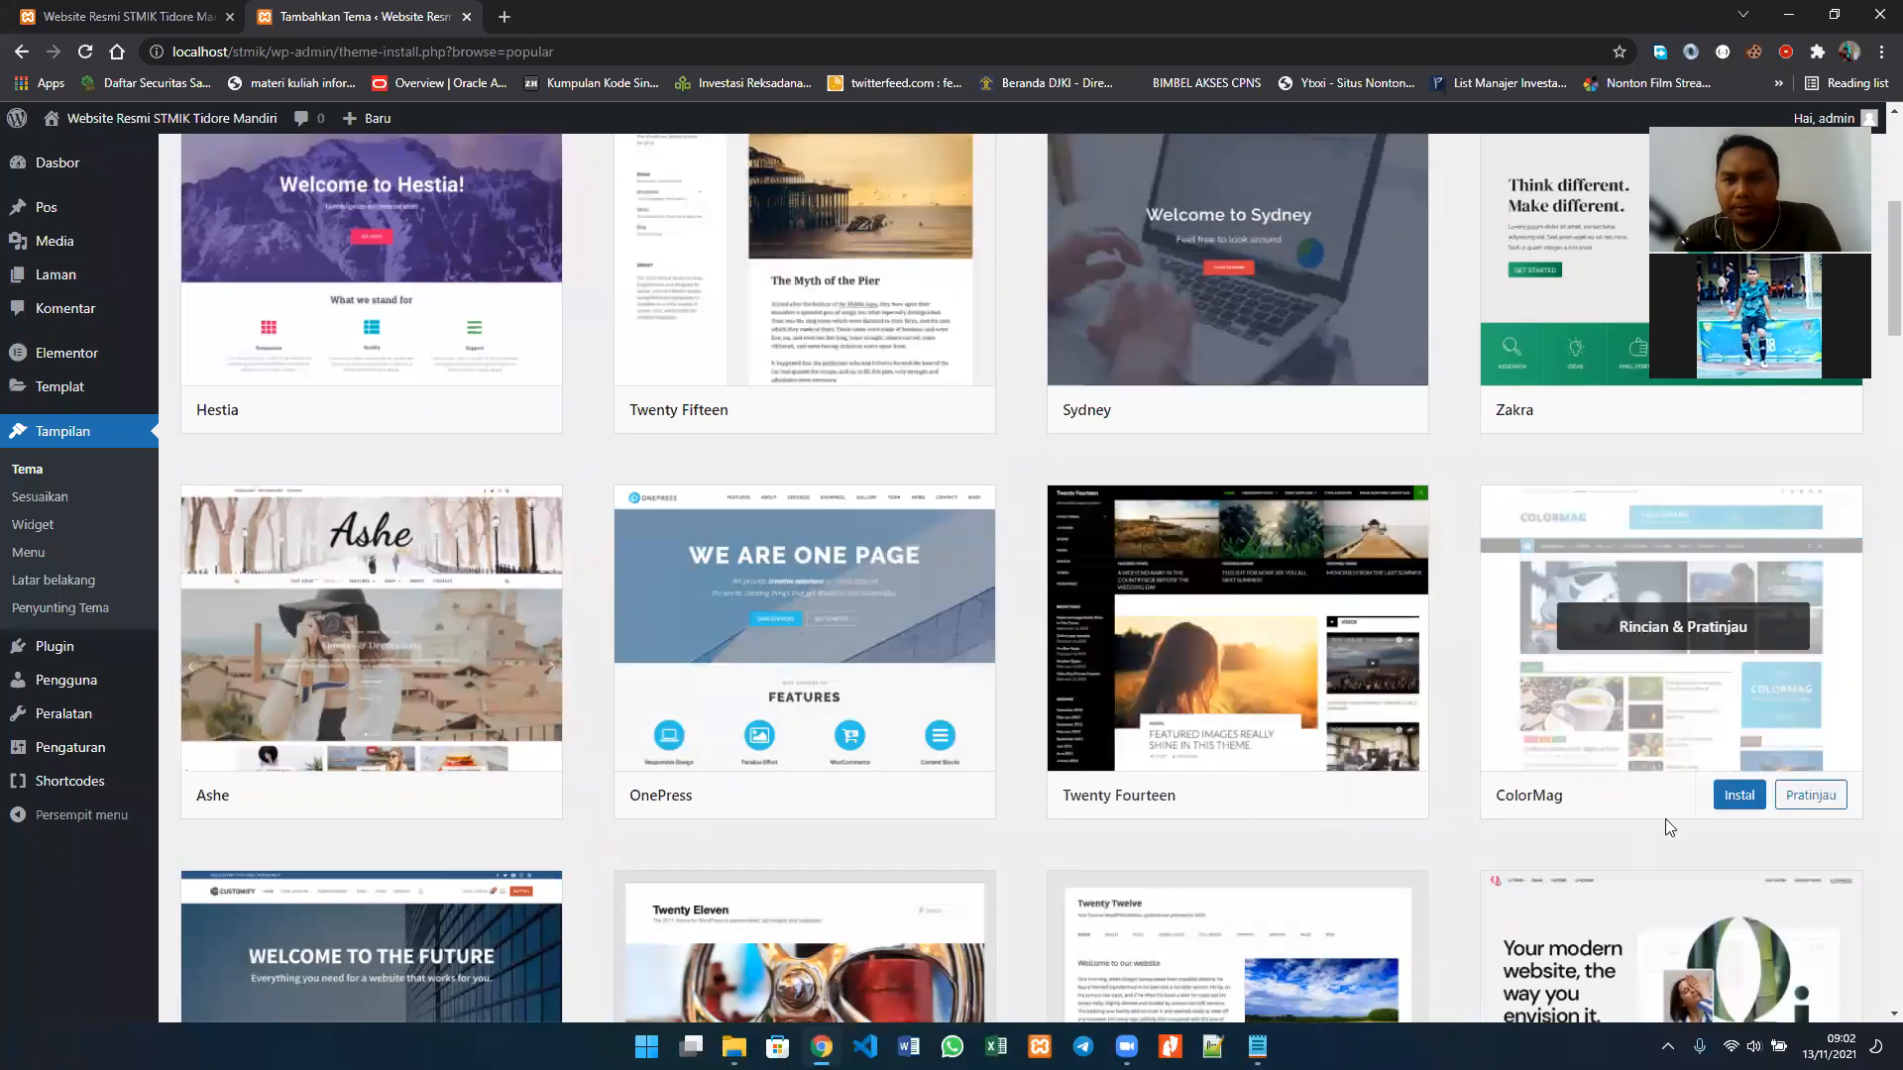
# Step: Preview the ColorMag theme, look through its sample page and close the preview
pyautogui.moveTo(1613, 595)
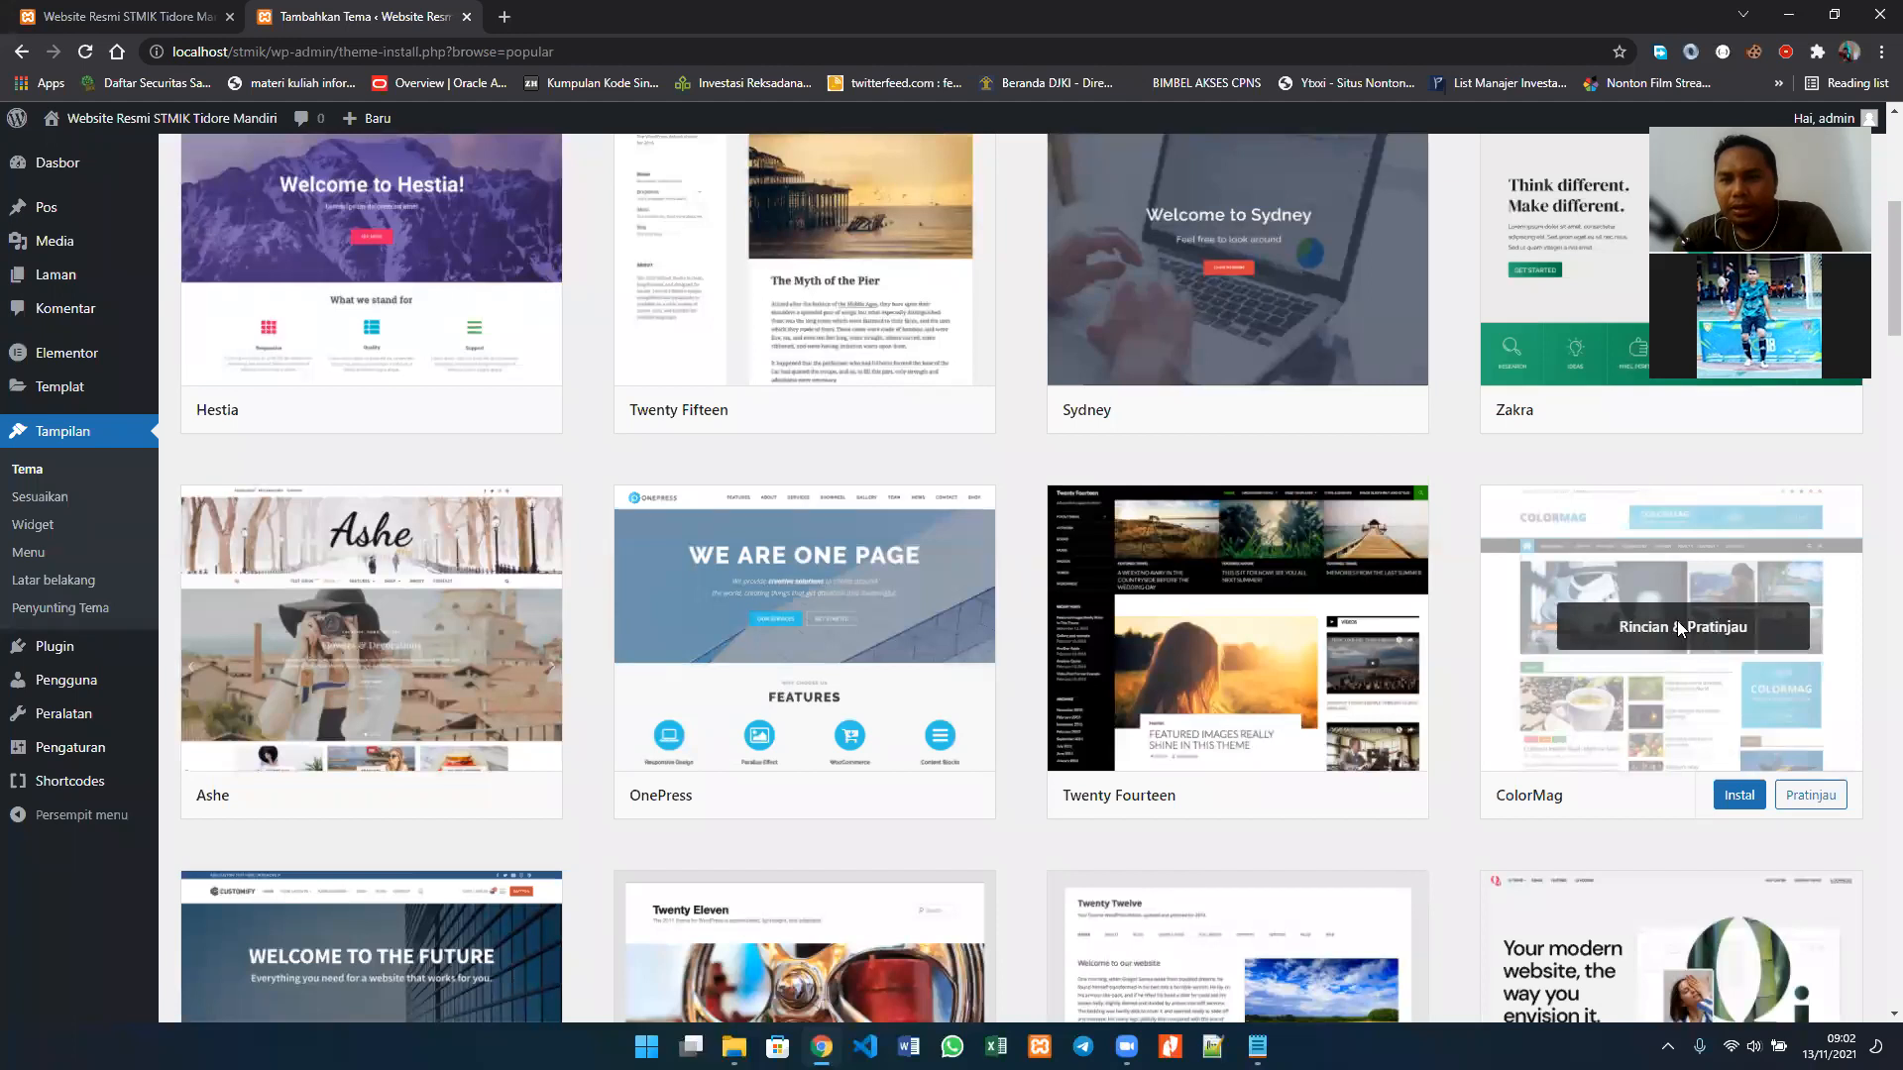
pyautogui.click(1587, 602)
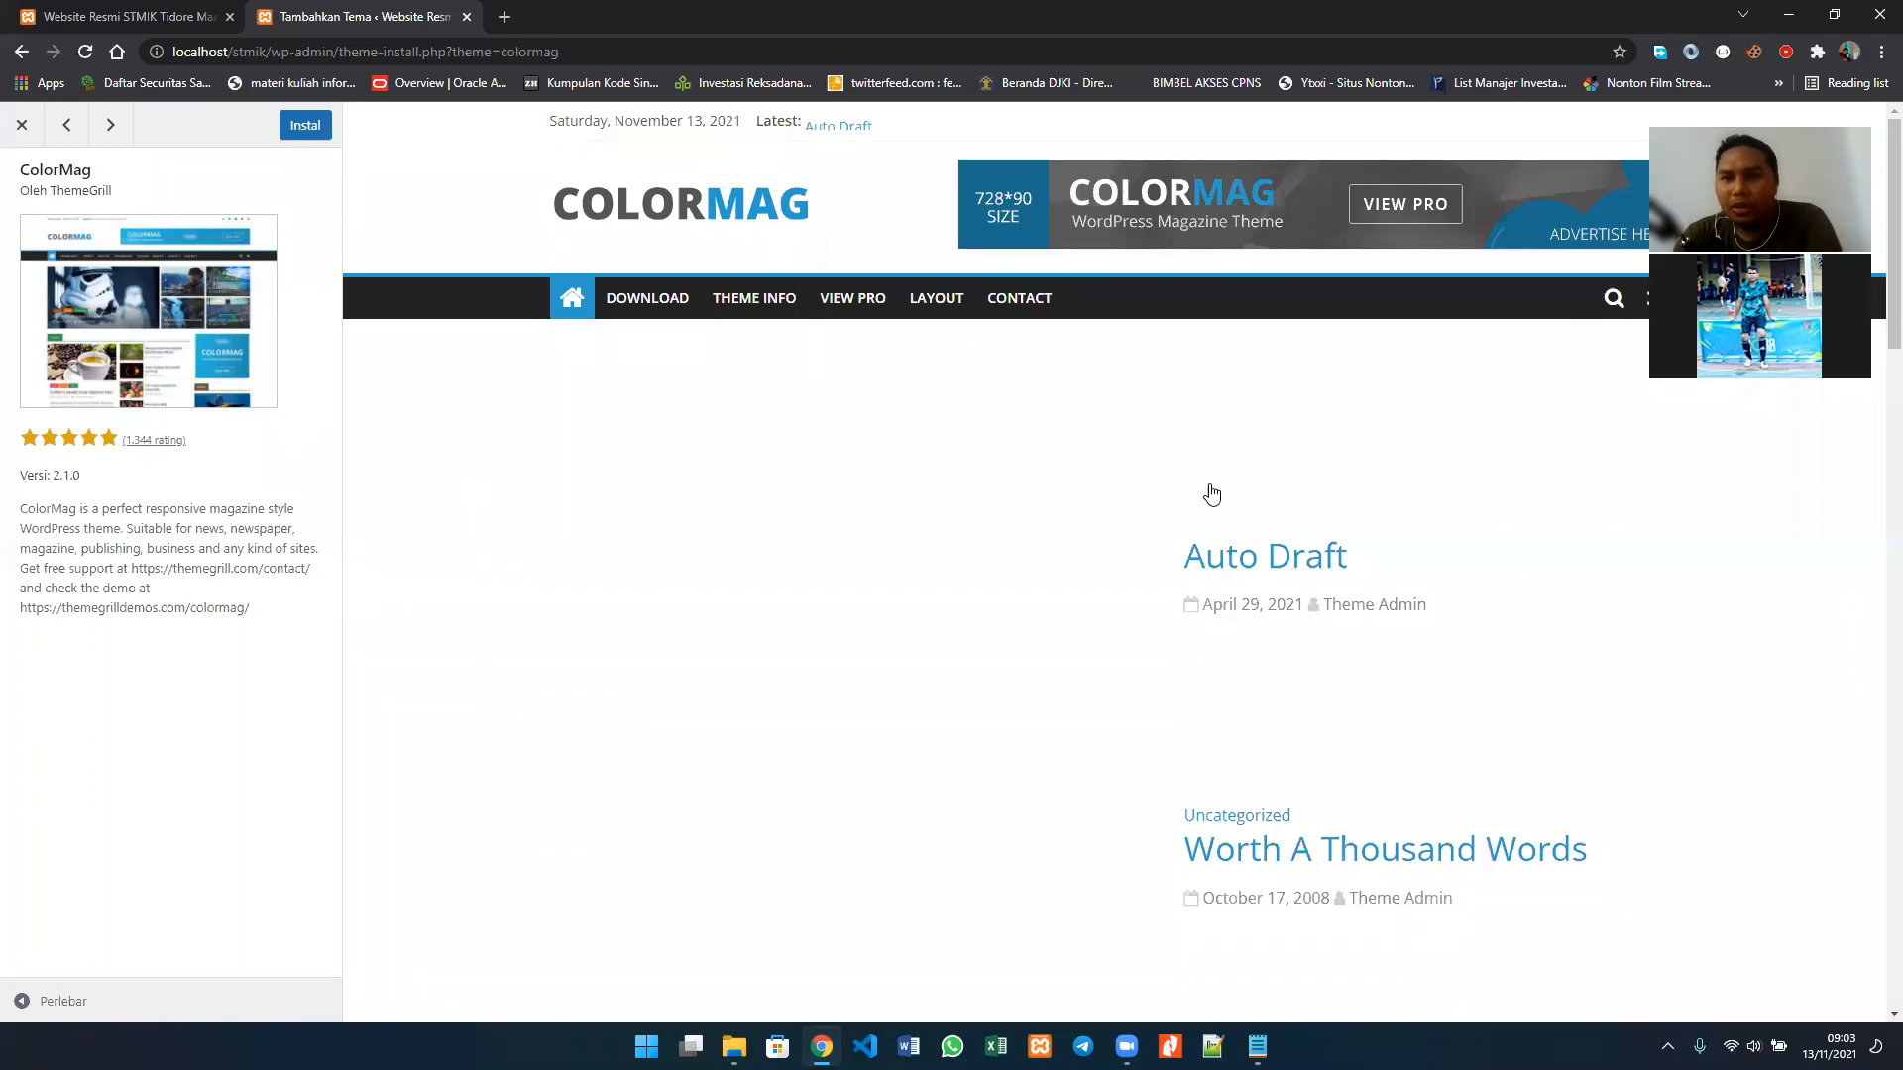
pyautogui.scroll(-5, 1218, 501)
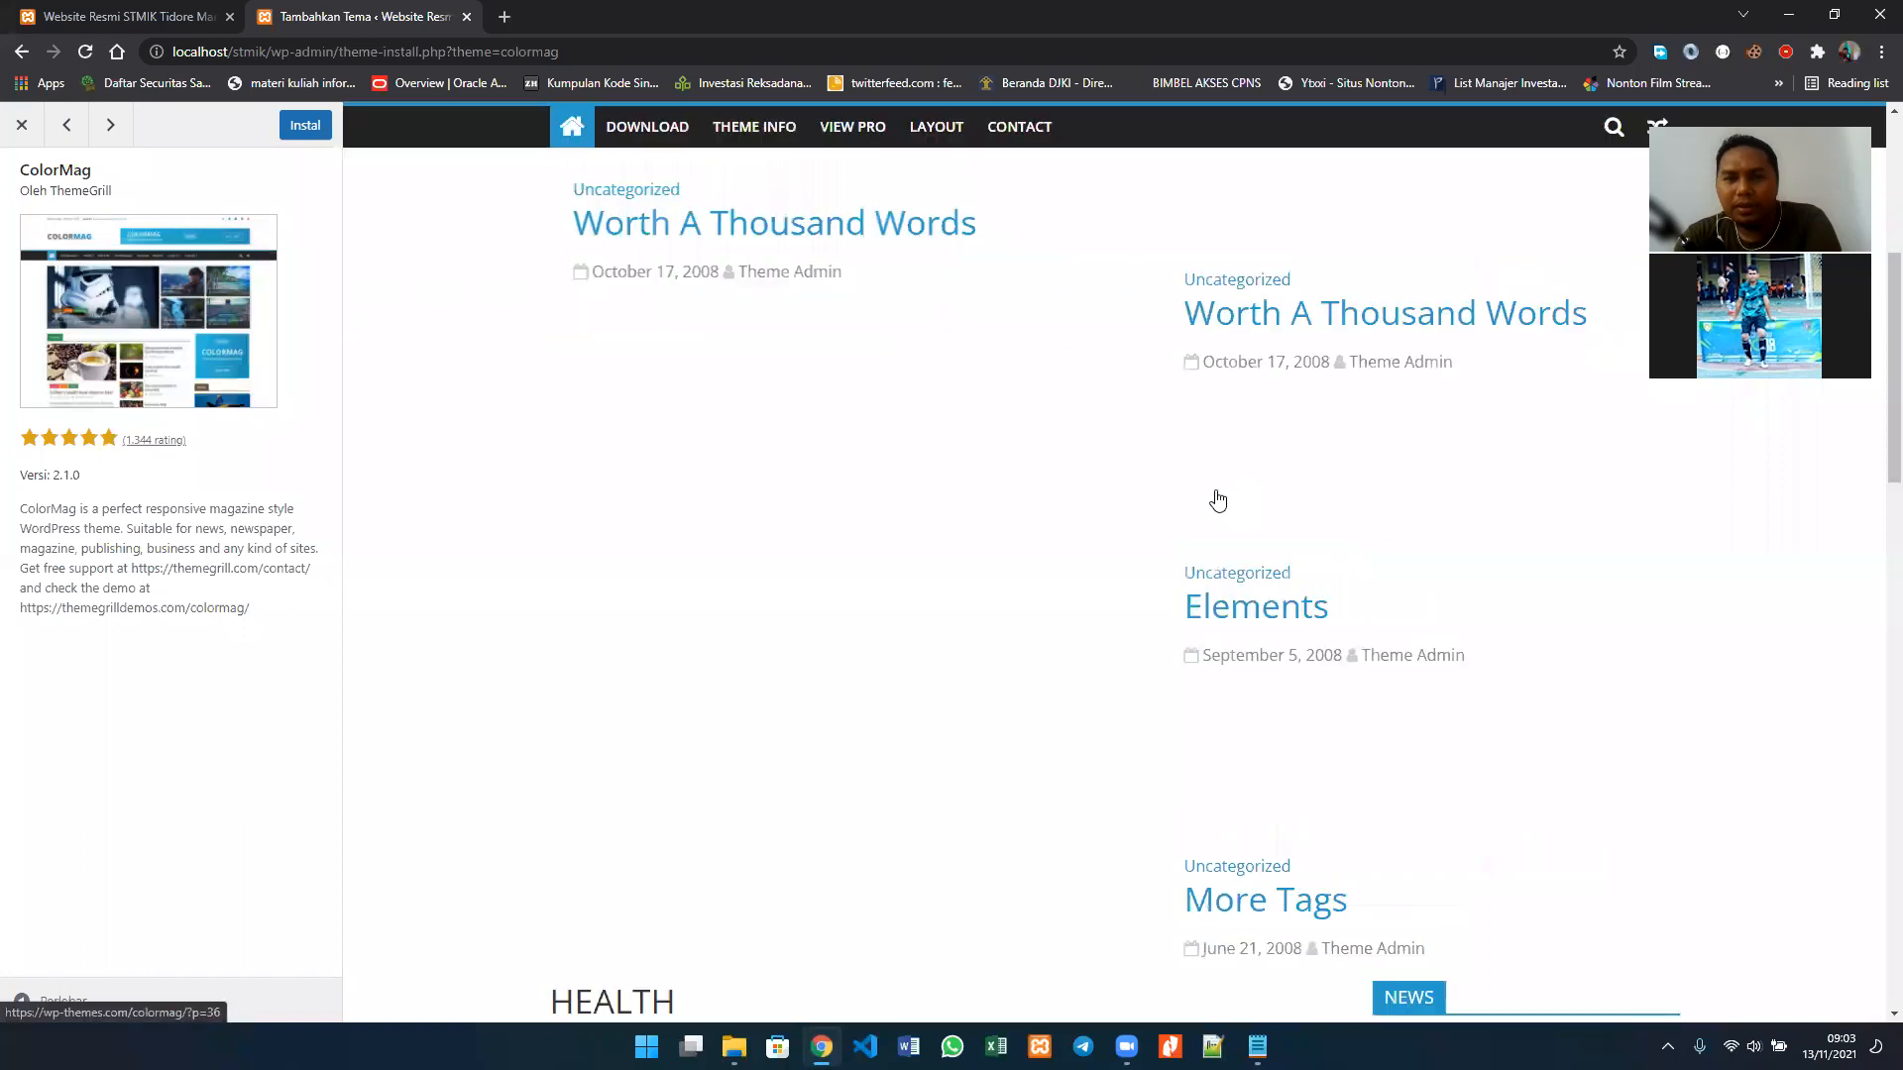
pyautogui.scroll(-8, 1217, 500)
pyautogui.scroll(-11, 1218, 498)
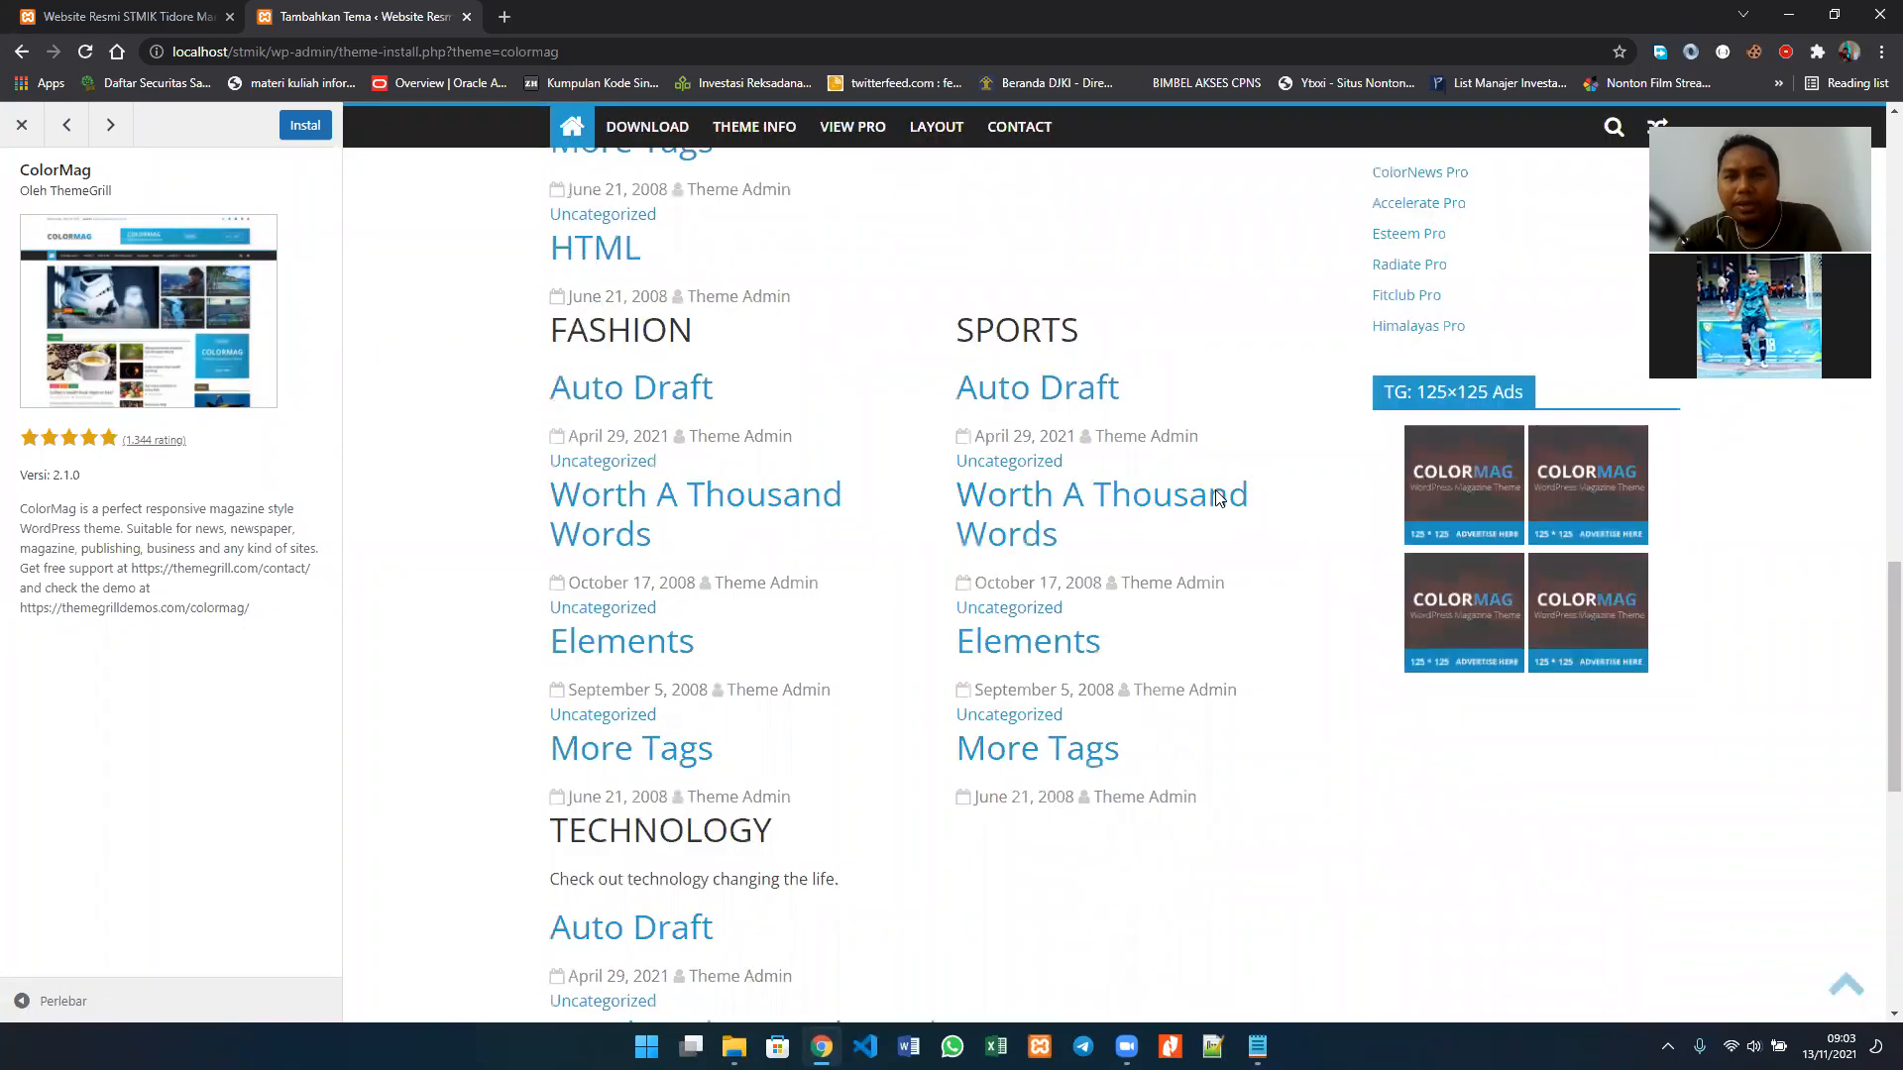
pyautogui.scroll(10, 1218, 499)
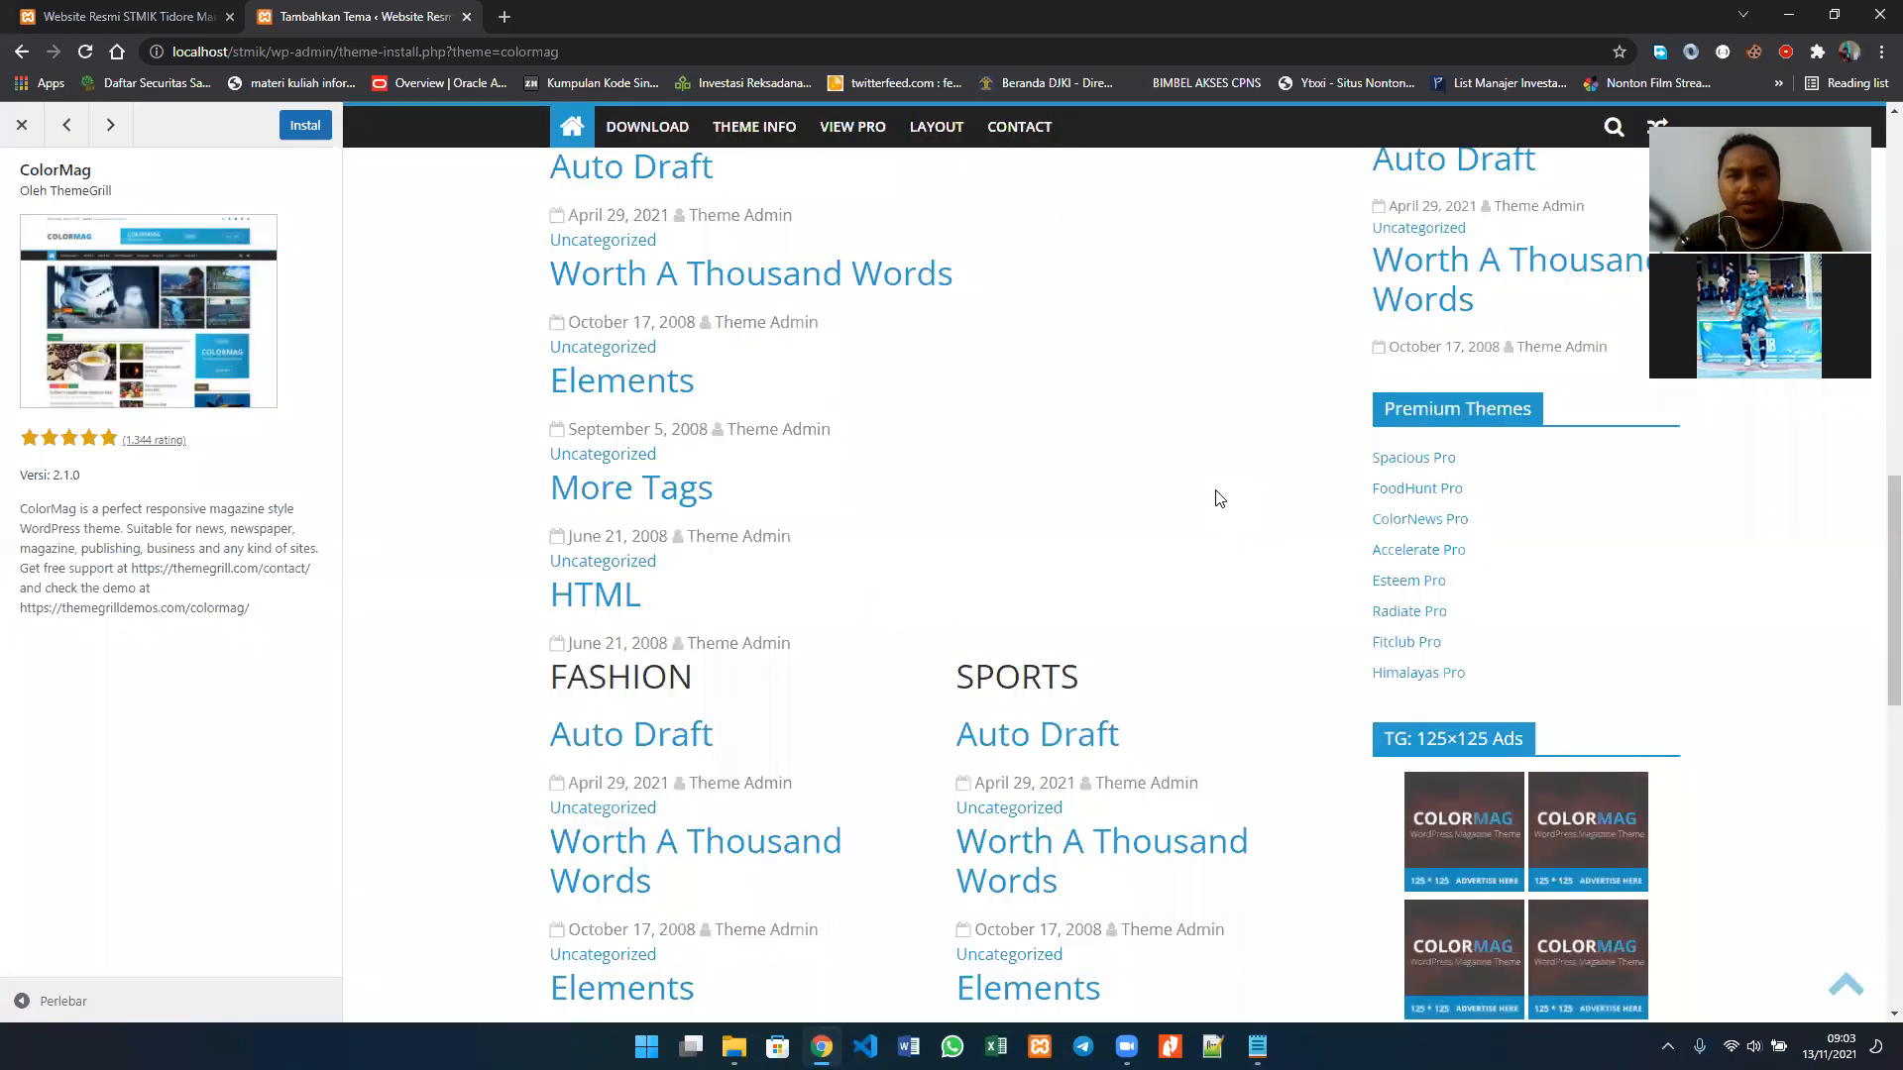
pyautogui.scroll(10, 1218, 498)
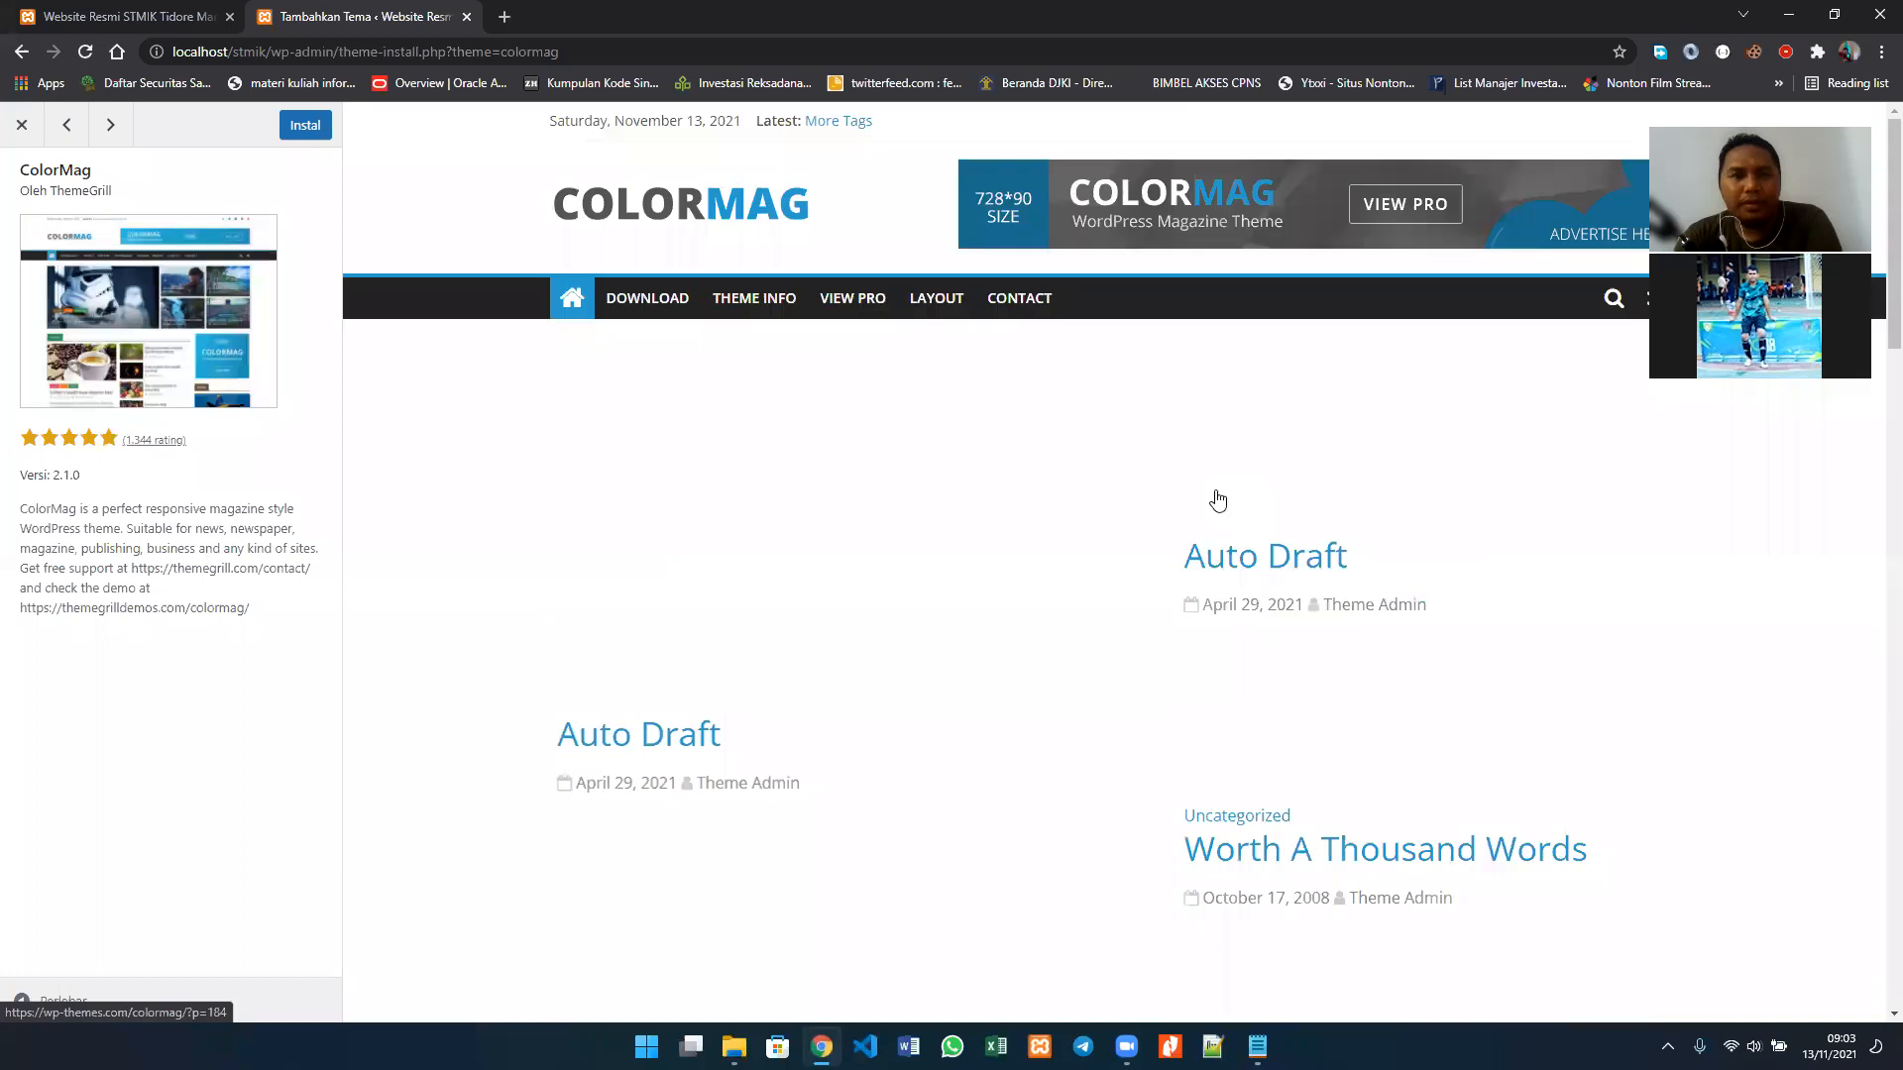
pyautogui.click(16, 126)
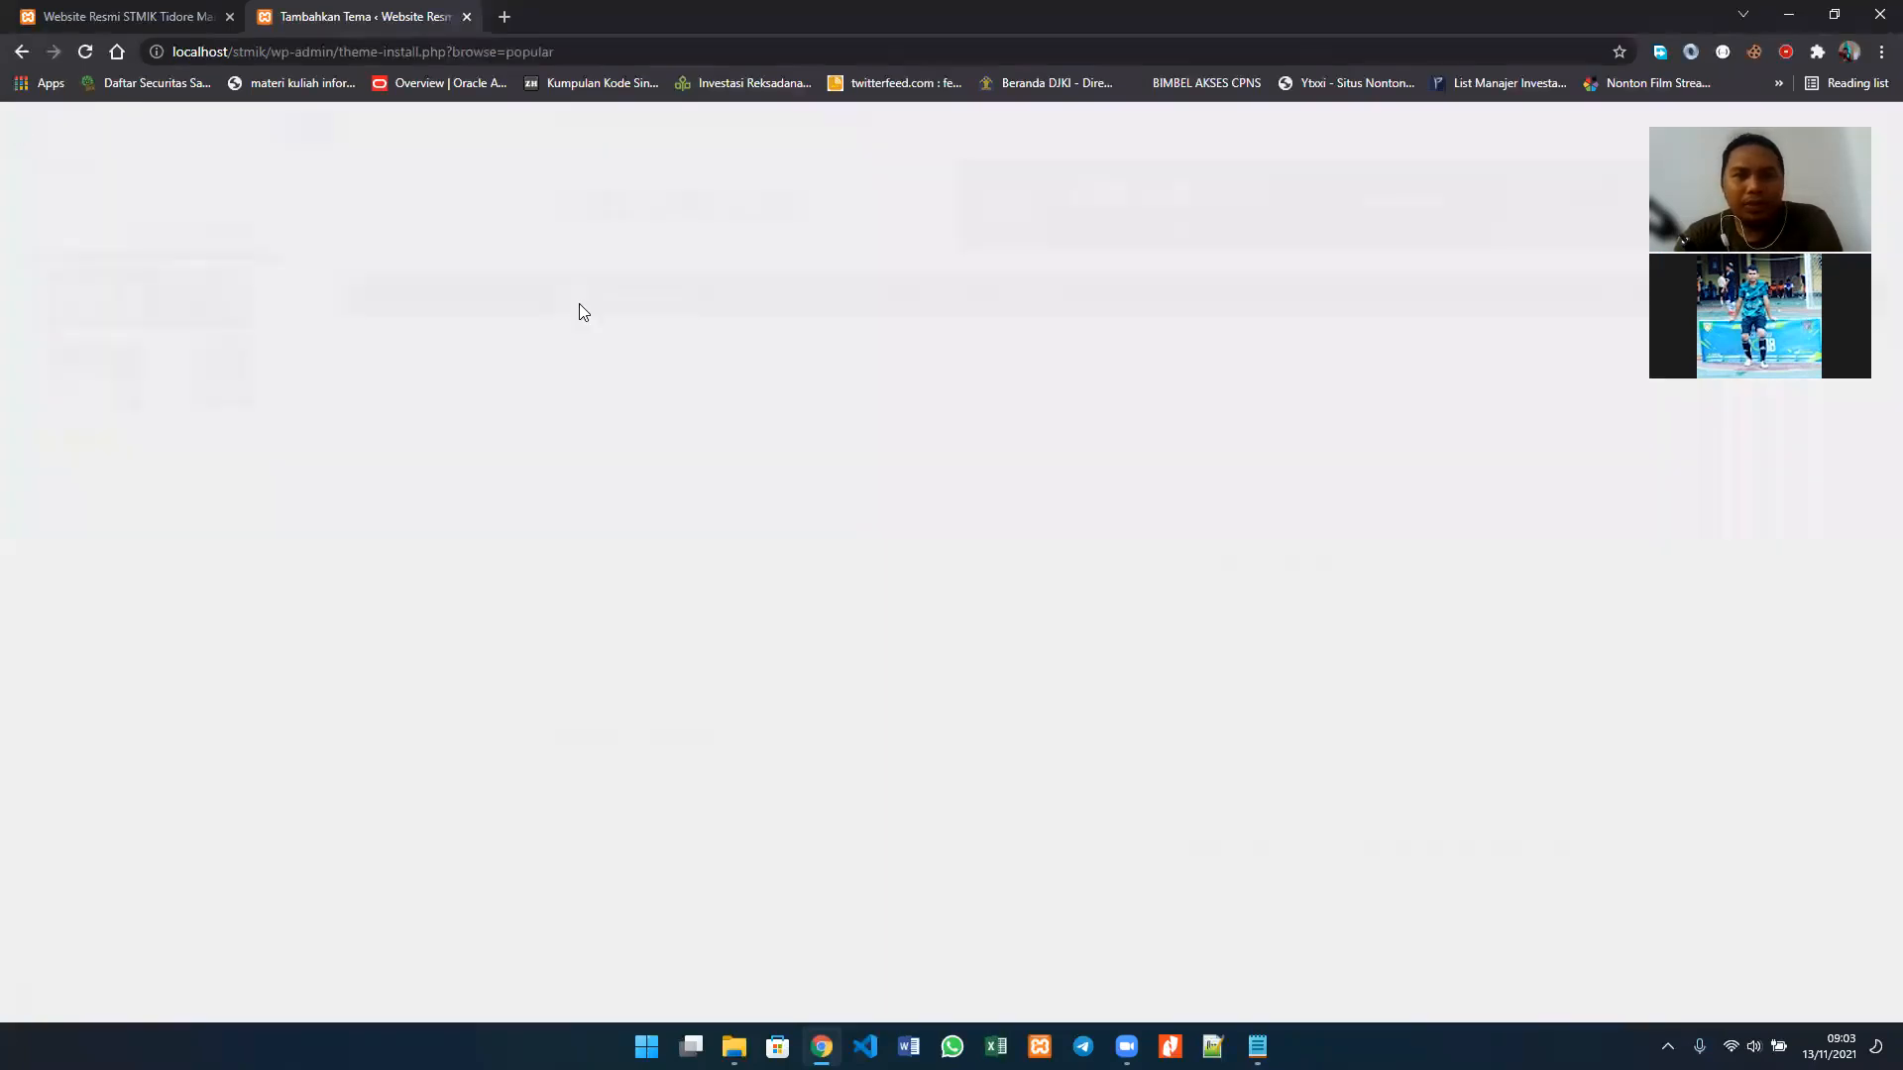
# Step: Switch the theme catalogue to the newest themes (Terbaru) and look through them
pyautogui.scroll(-3, 1353, 389)
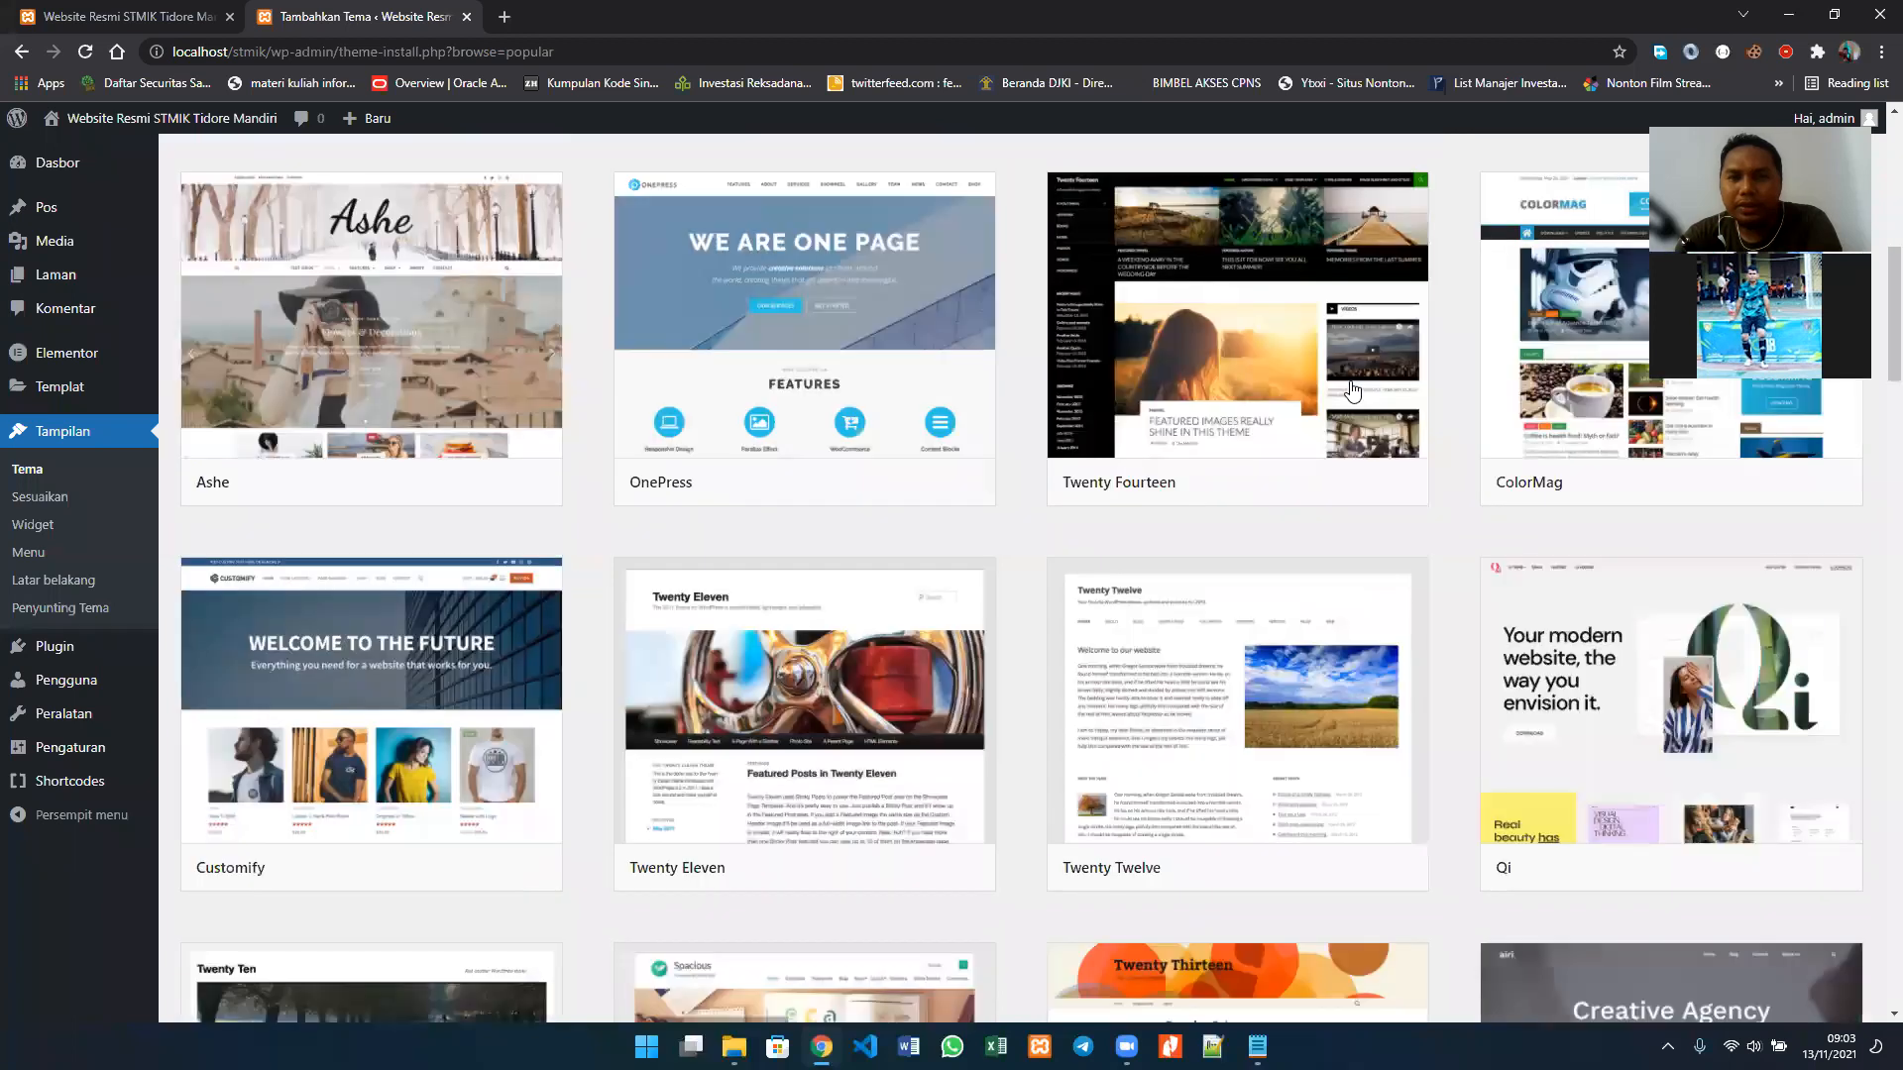
pyautogui.scroll(4, 1353, 388)
pyautogui.scroll(3, 1353, 388)
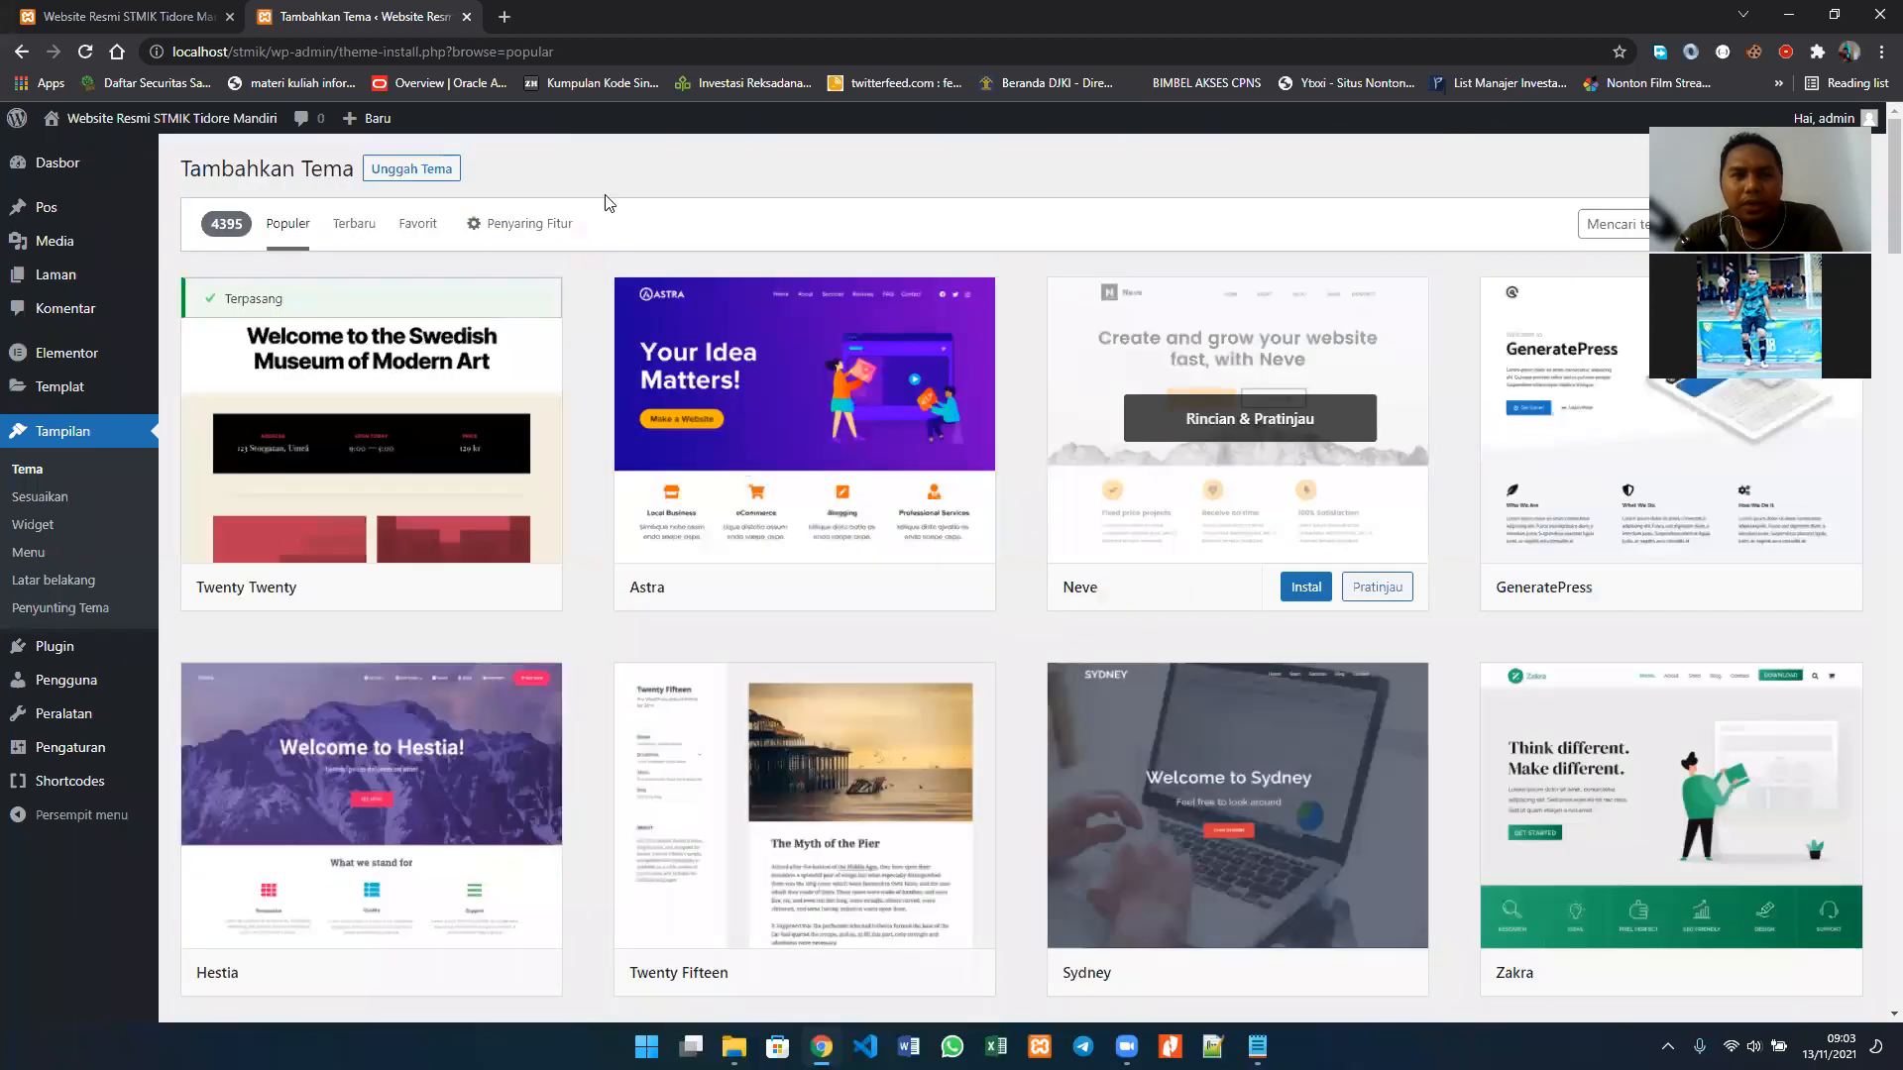
pyautogui.click(356, 234)
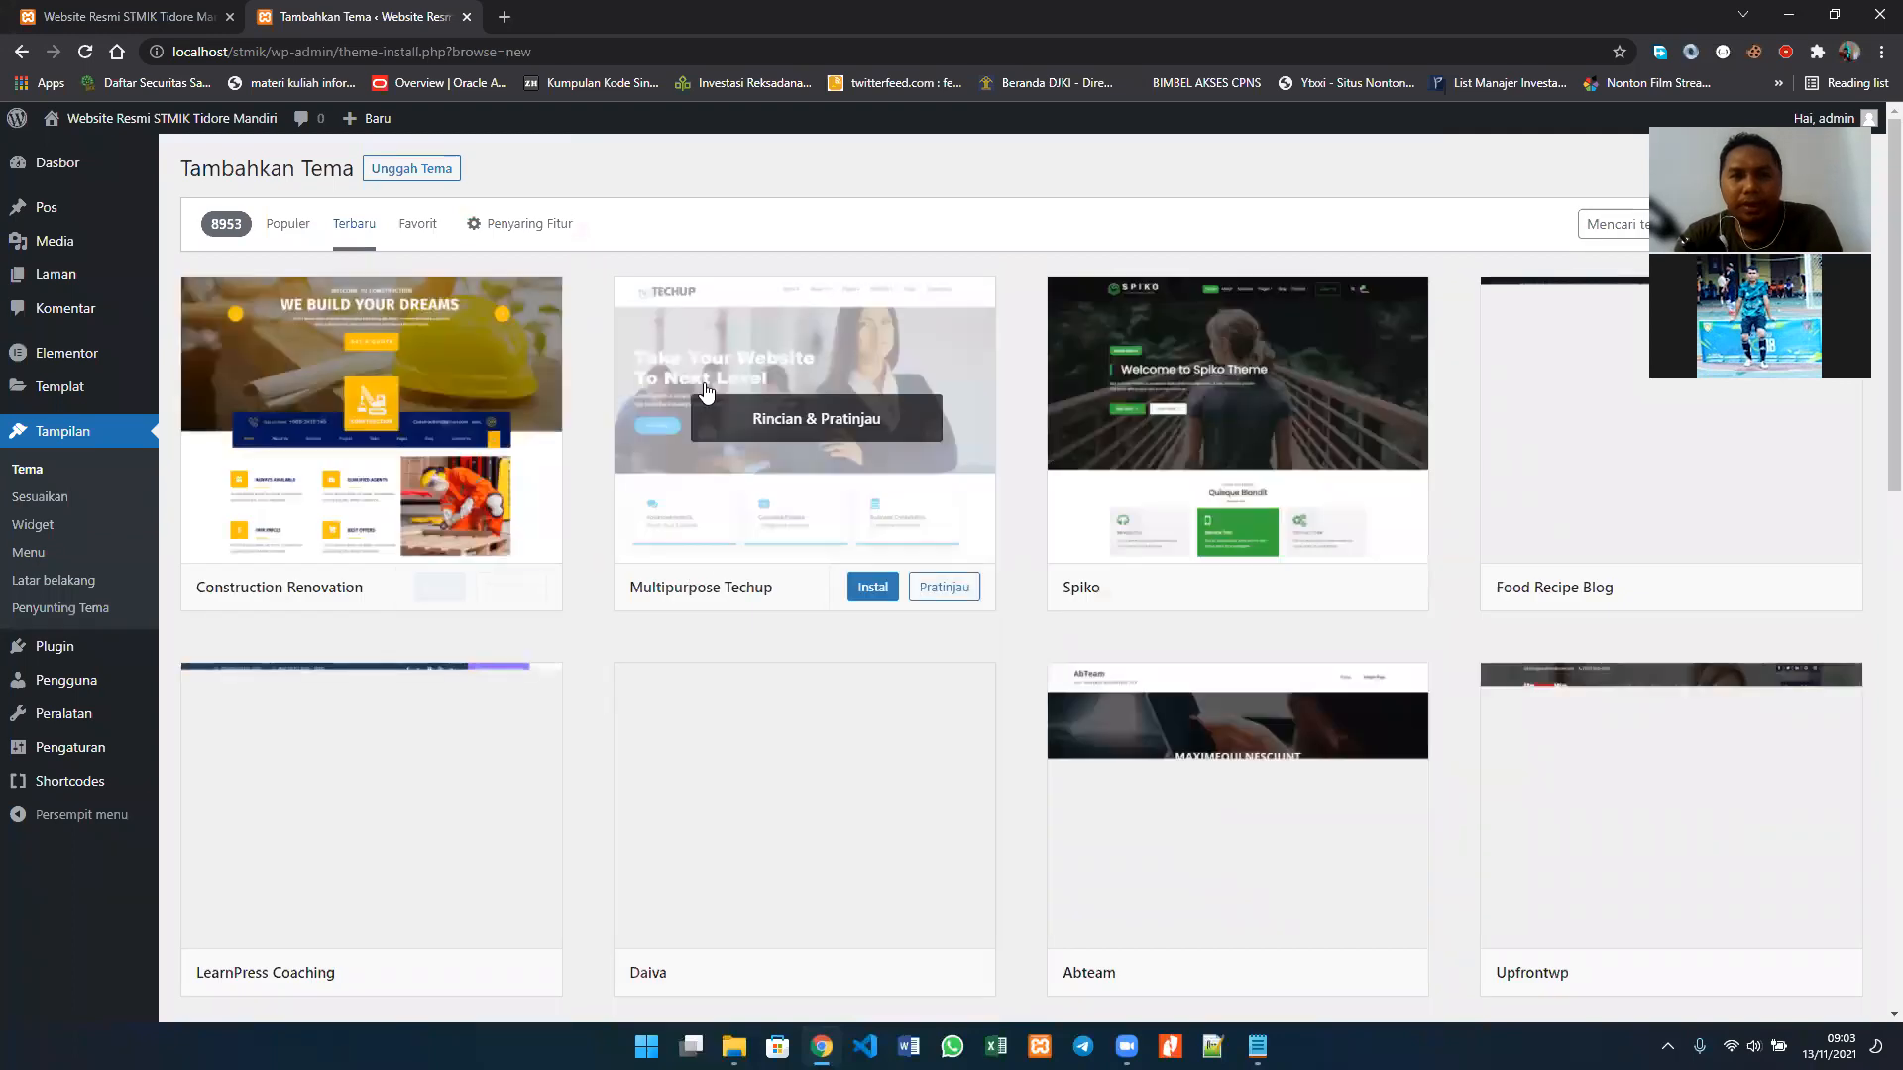
pyautogui.scroll(-3, 706, 391)
pyautogui.scroll(3, 470, 511)
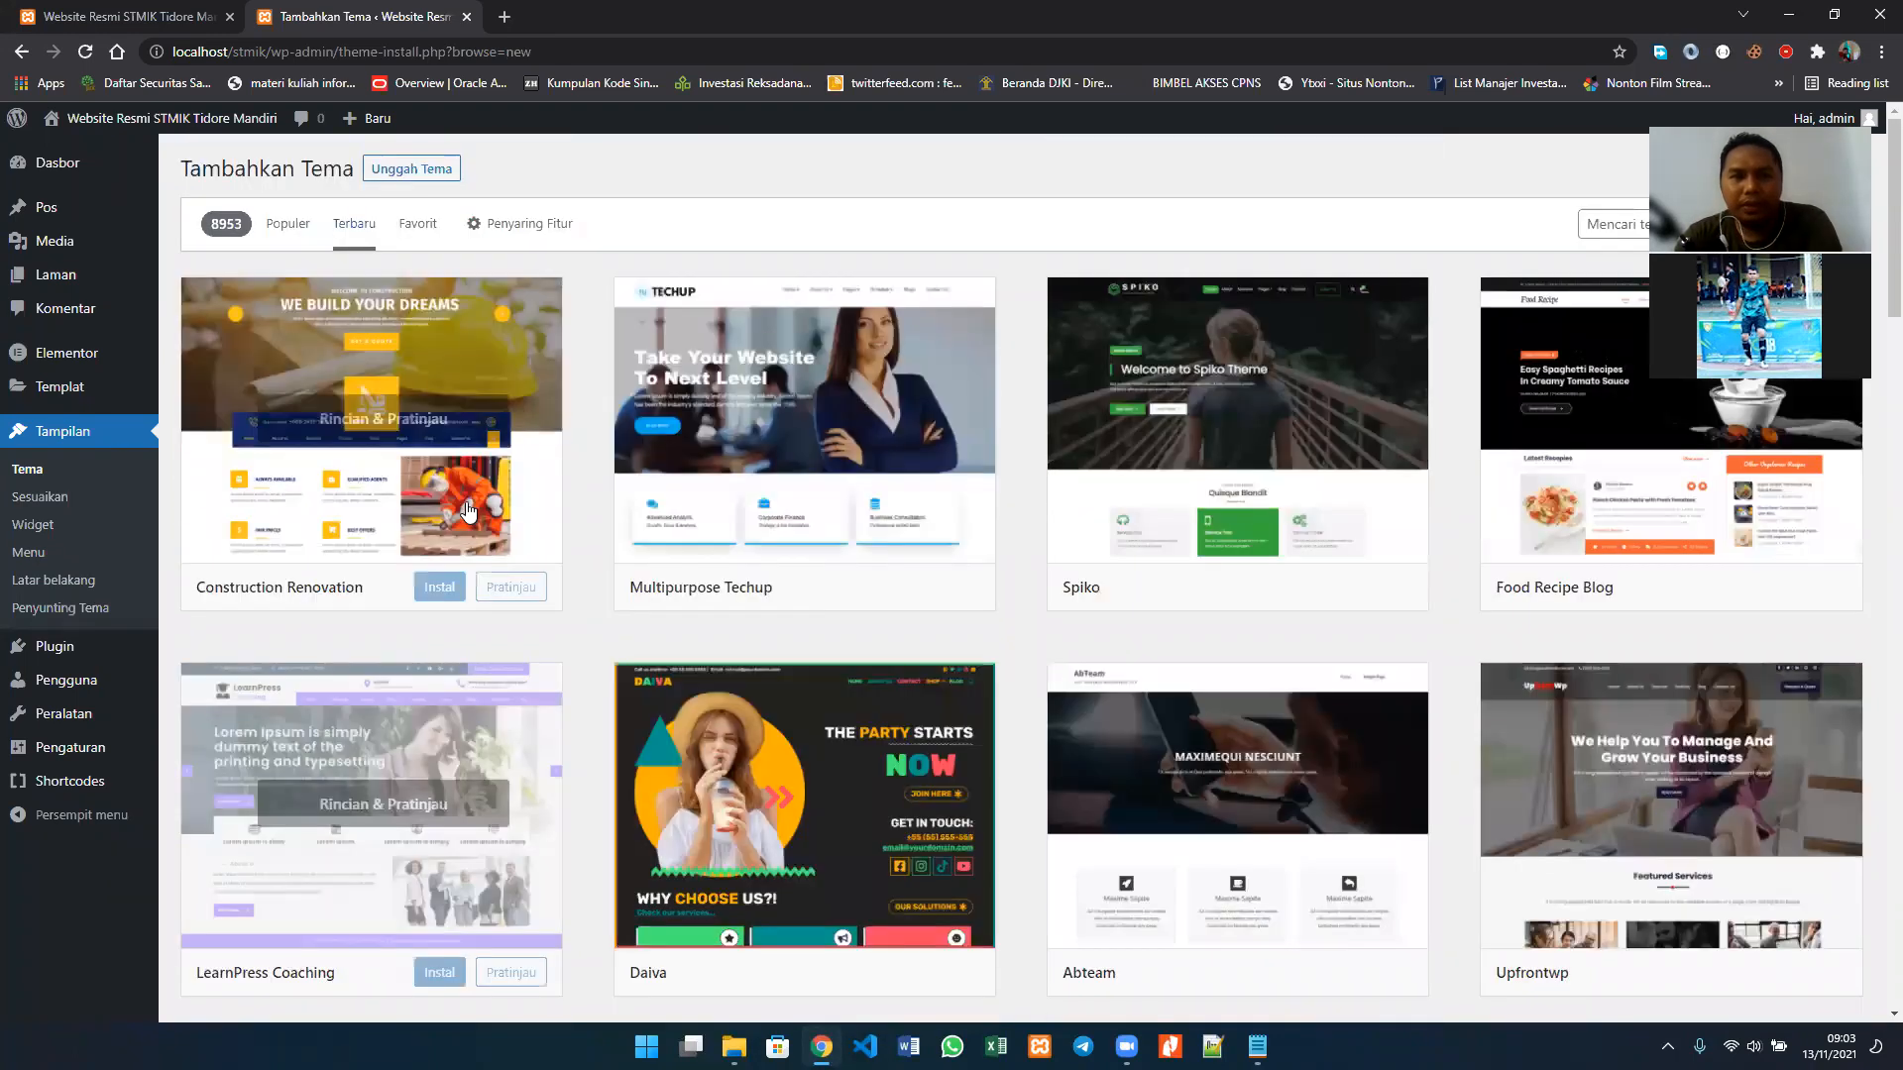
pyautogui.scroll(-3, 470, 510)
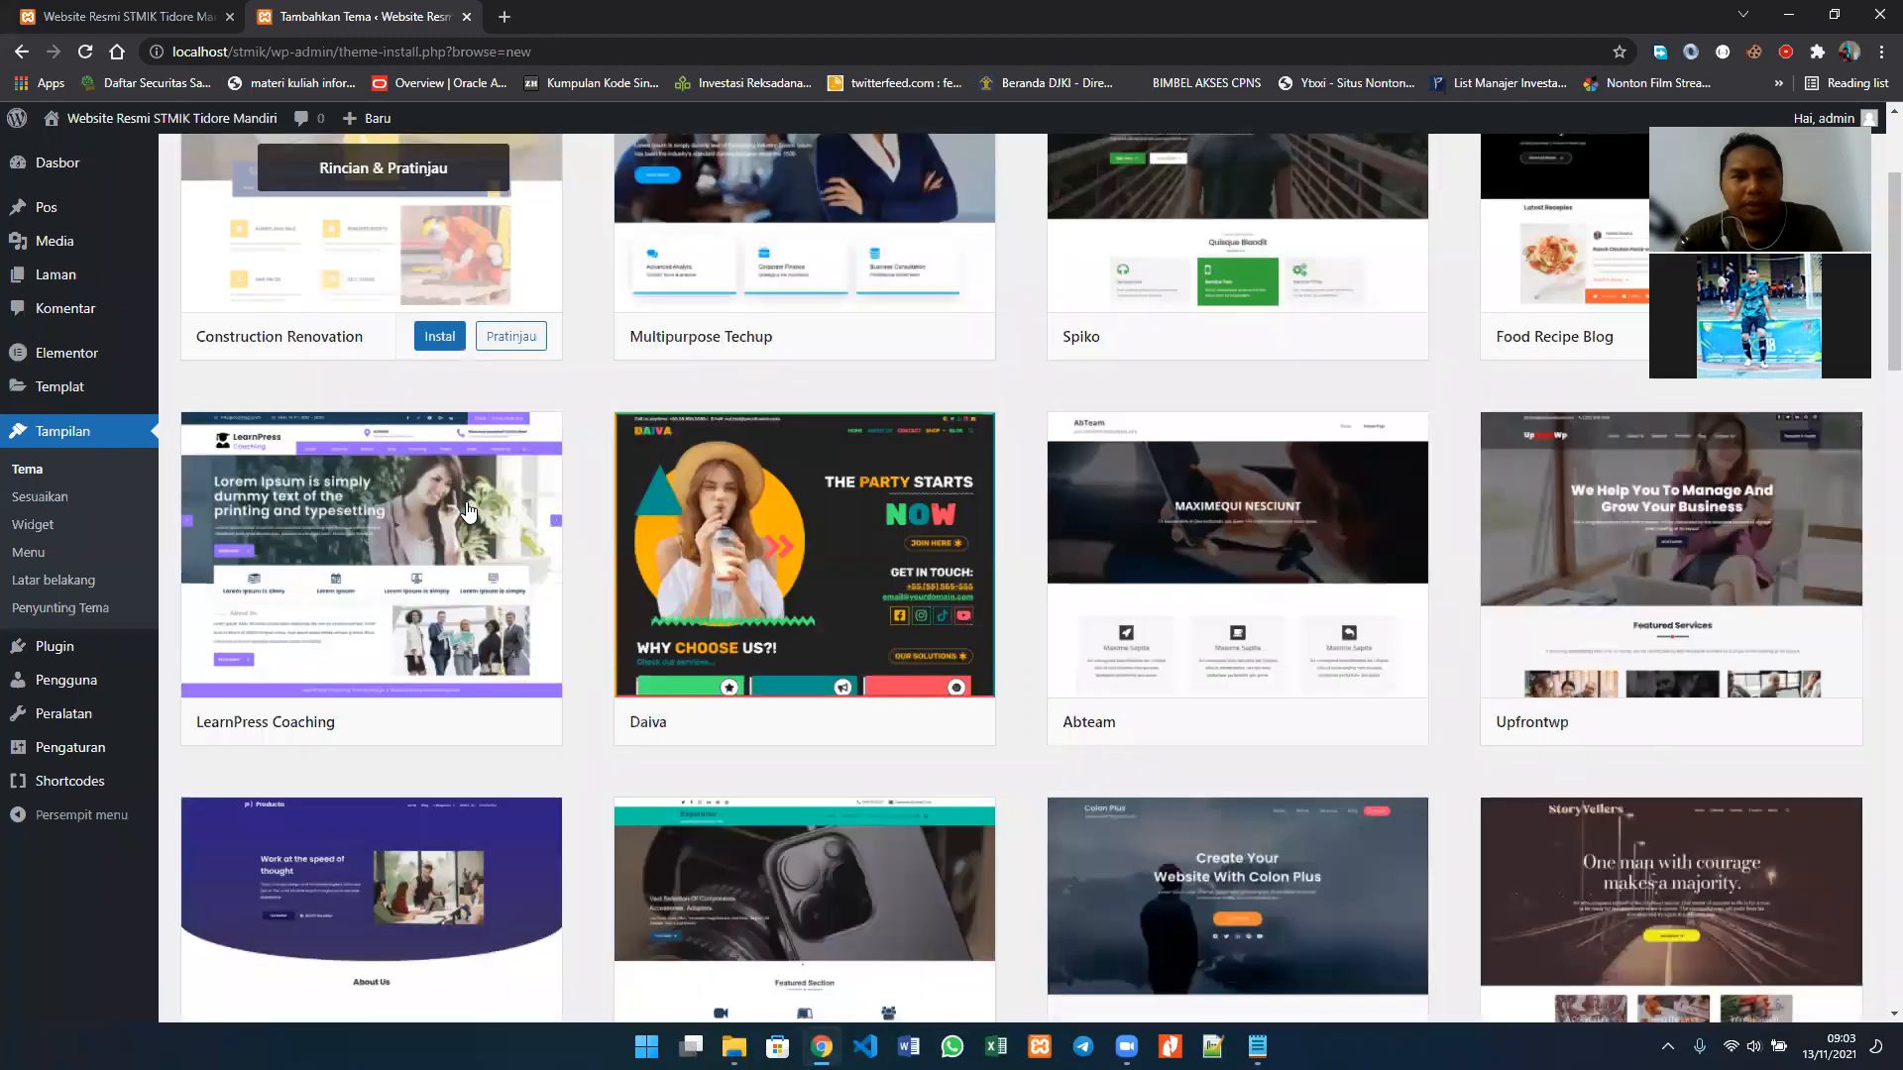
pyautogui.scroll(-5, 469, 510)
pyautogui.scroll(5, 469, 510)
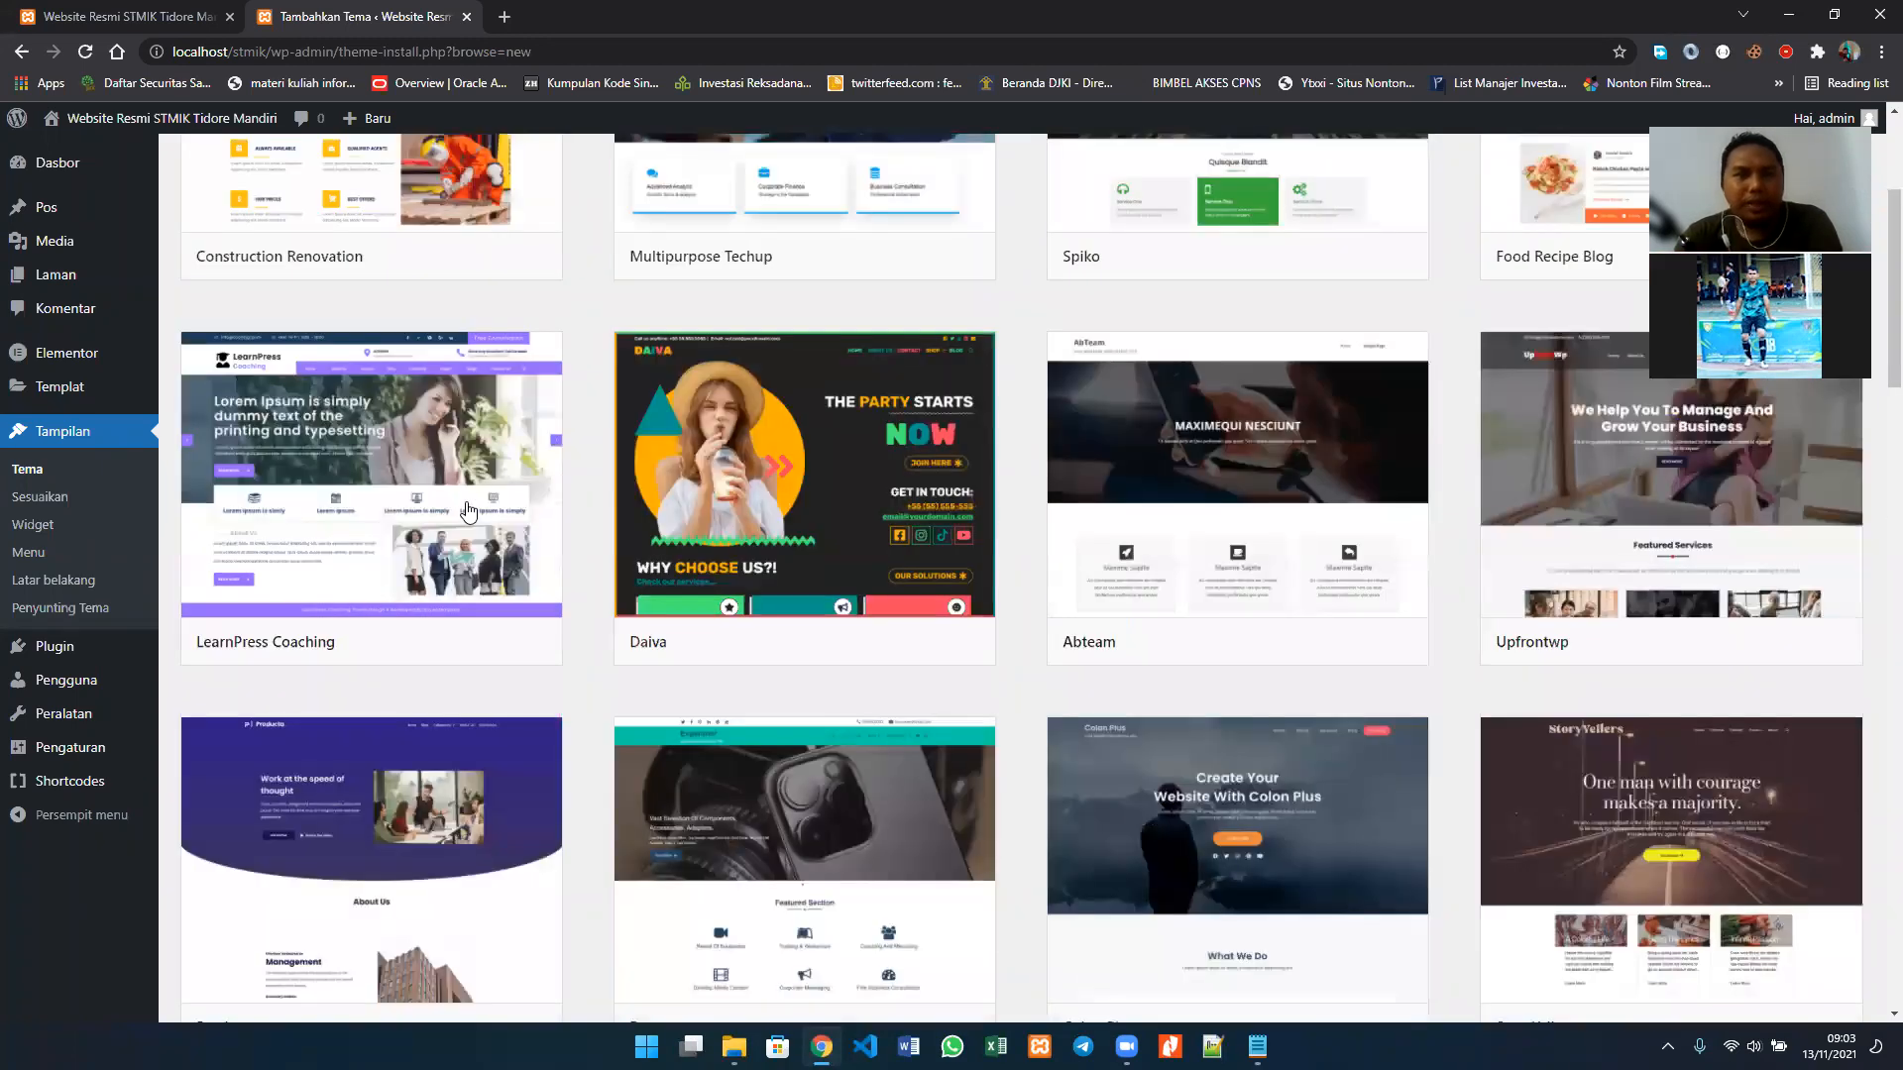
pyautogui.scroll(3, 472, 309)
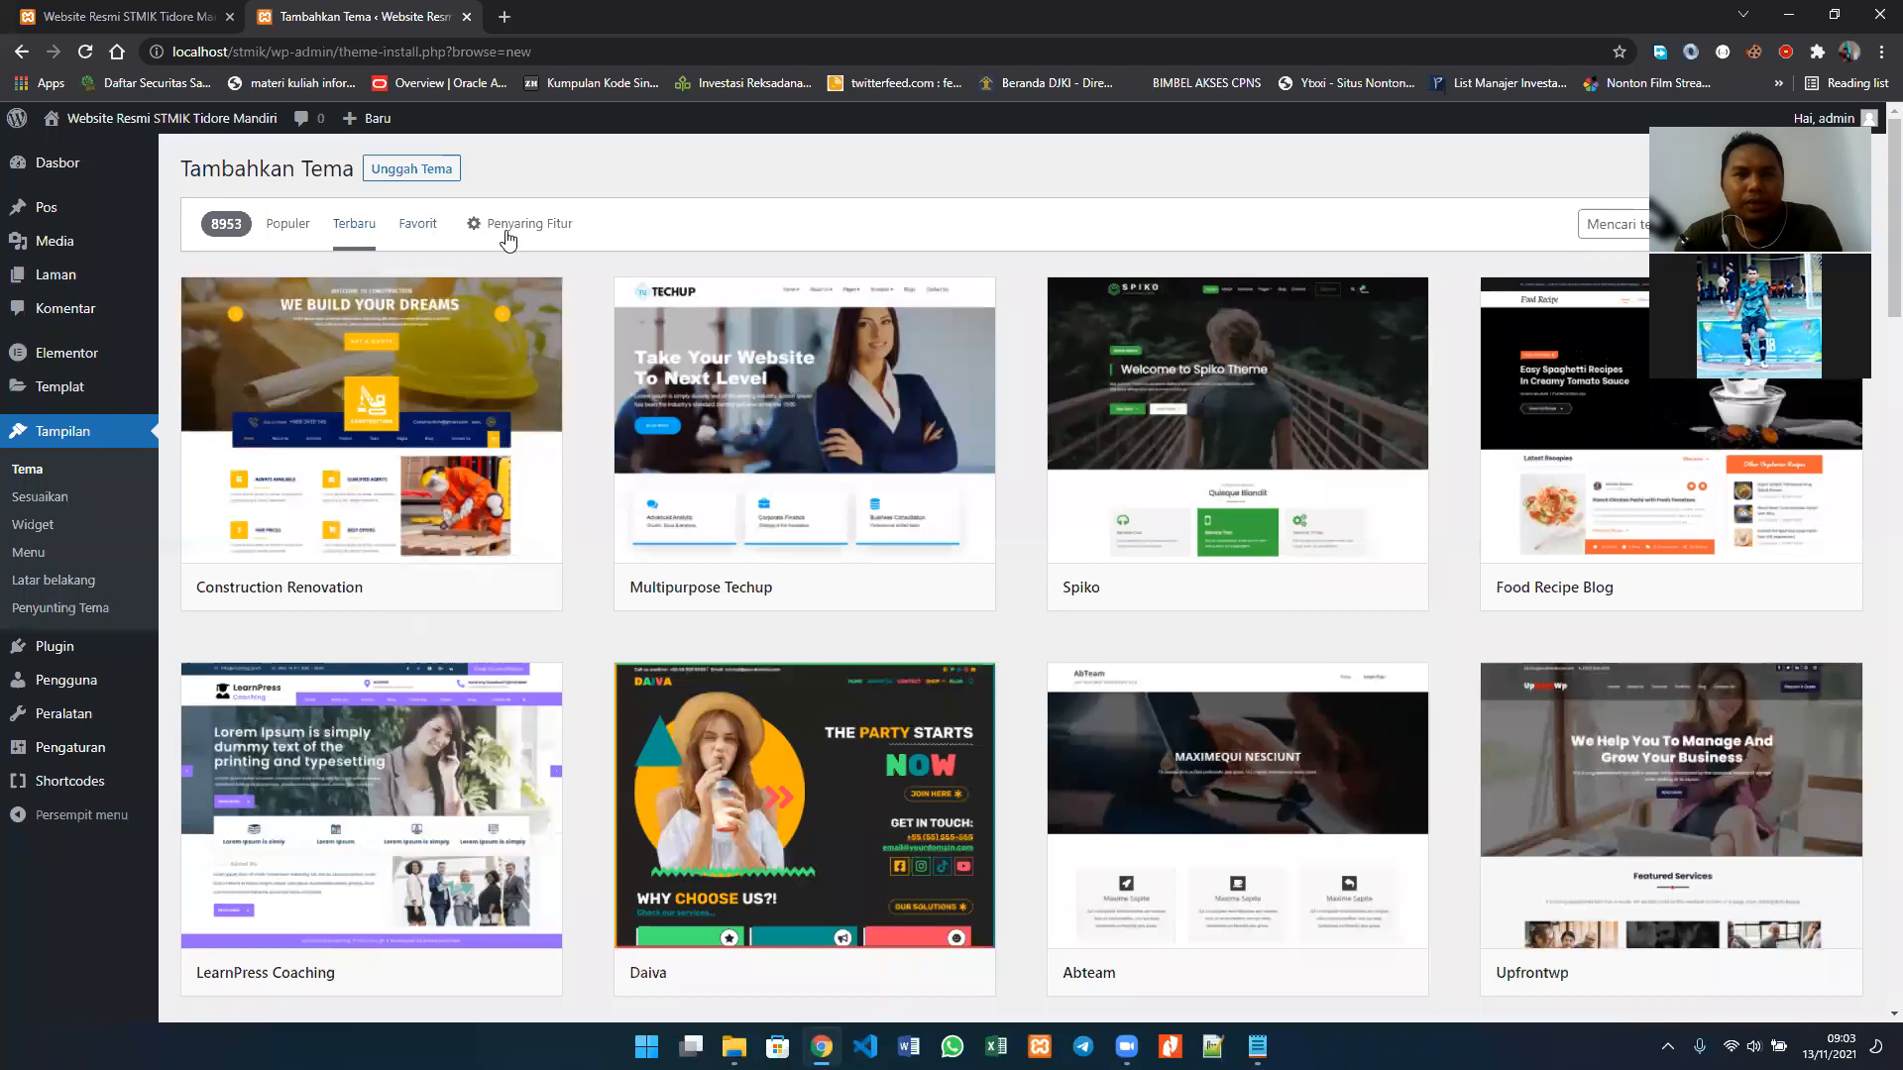
# Step: Filter the theme catalogue by the subject Edukasi
pyautogui.click(501, 229)
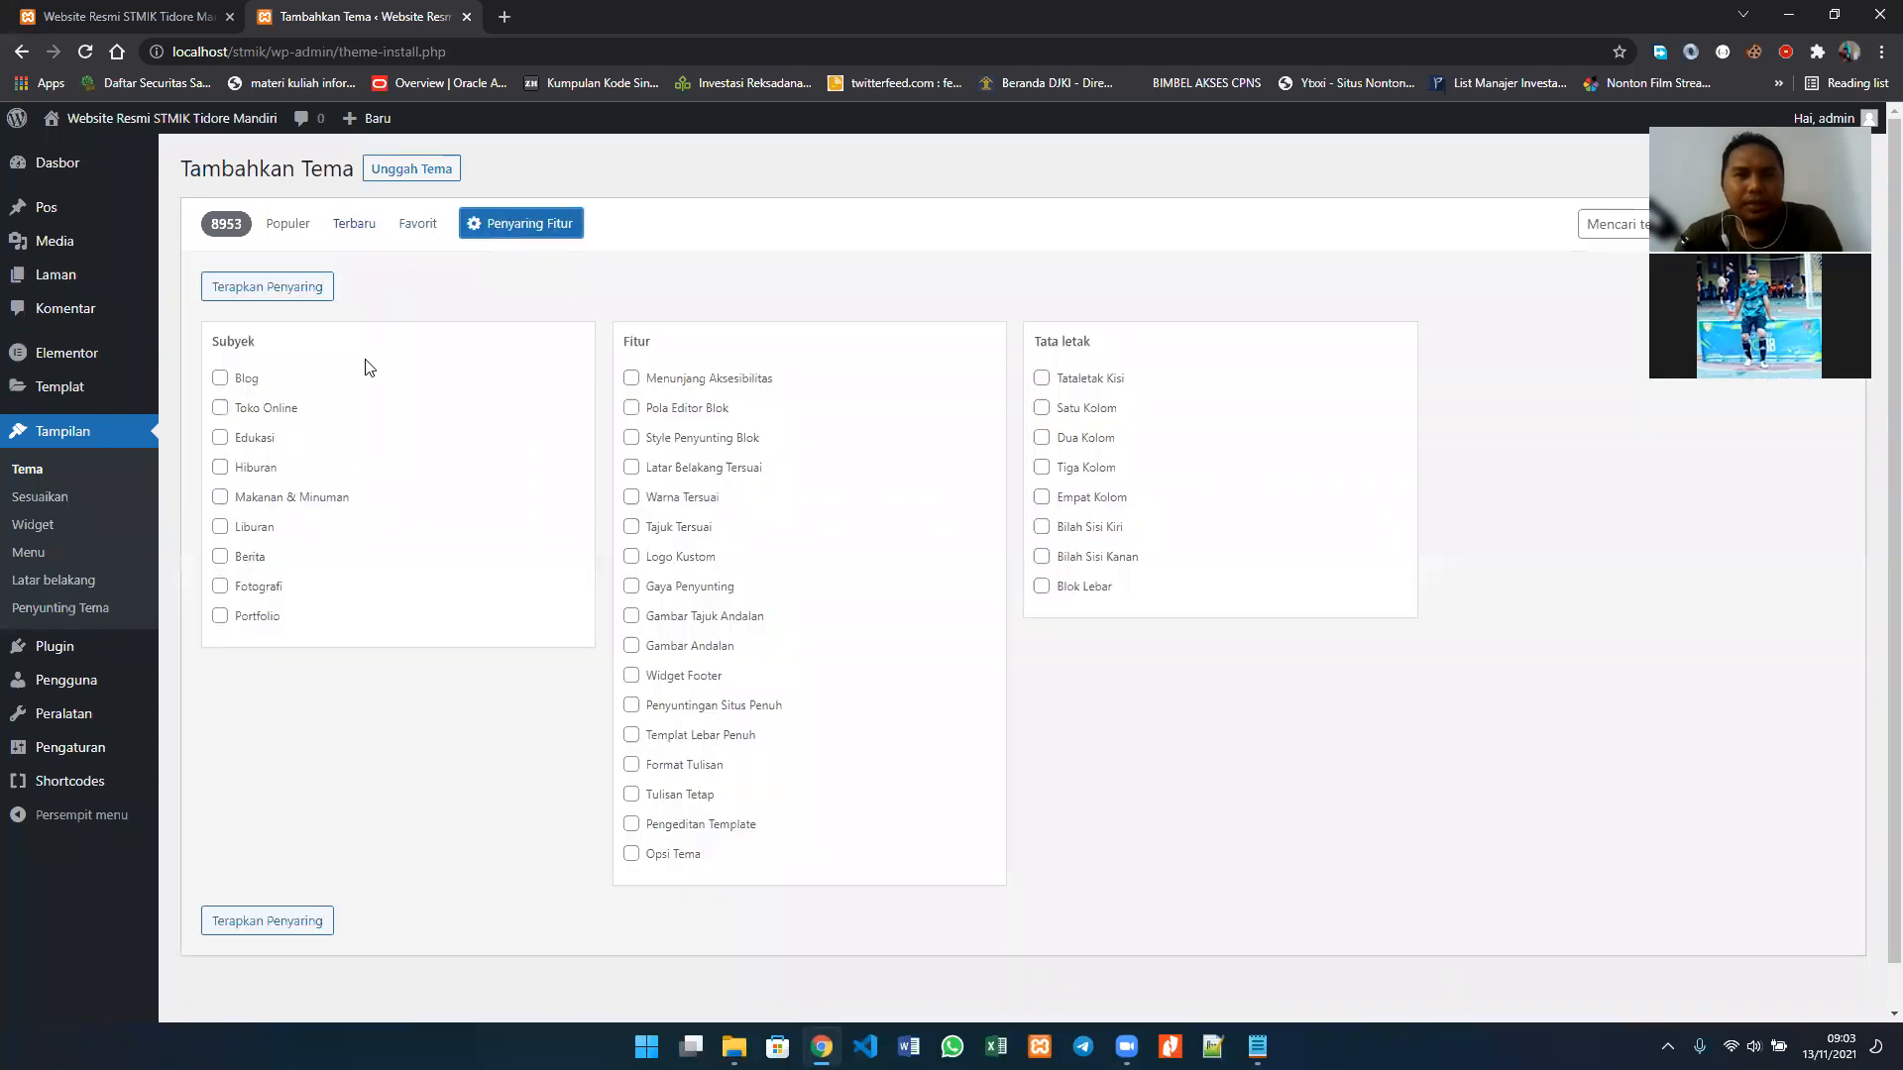
pyautogui.click(221, 439)
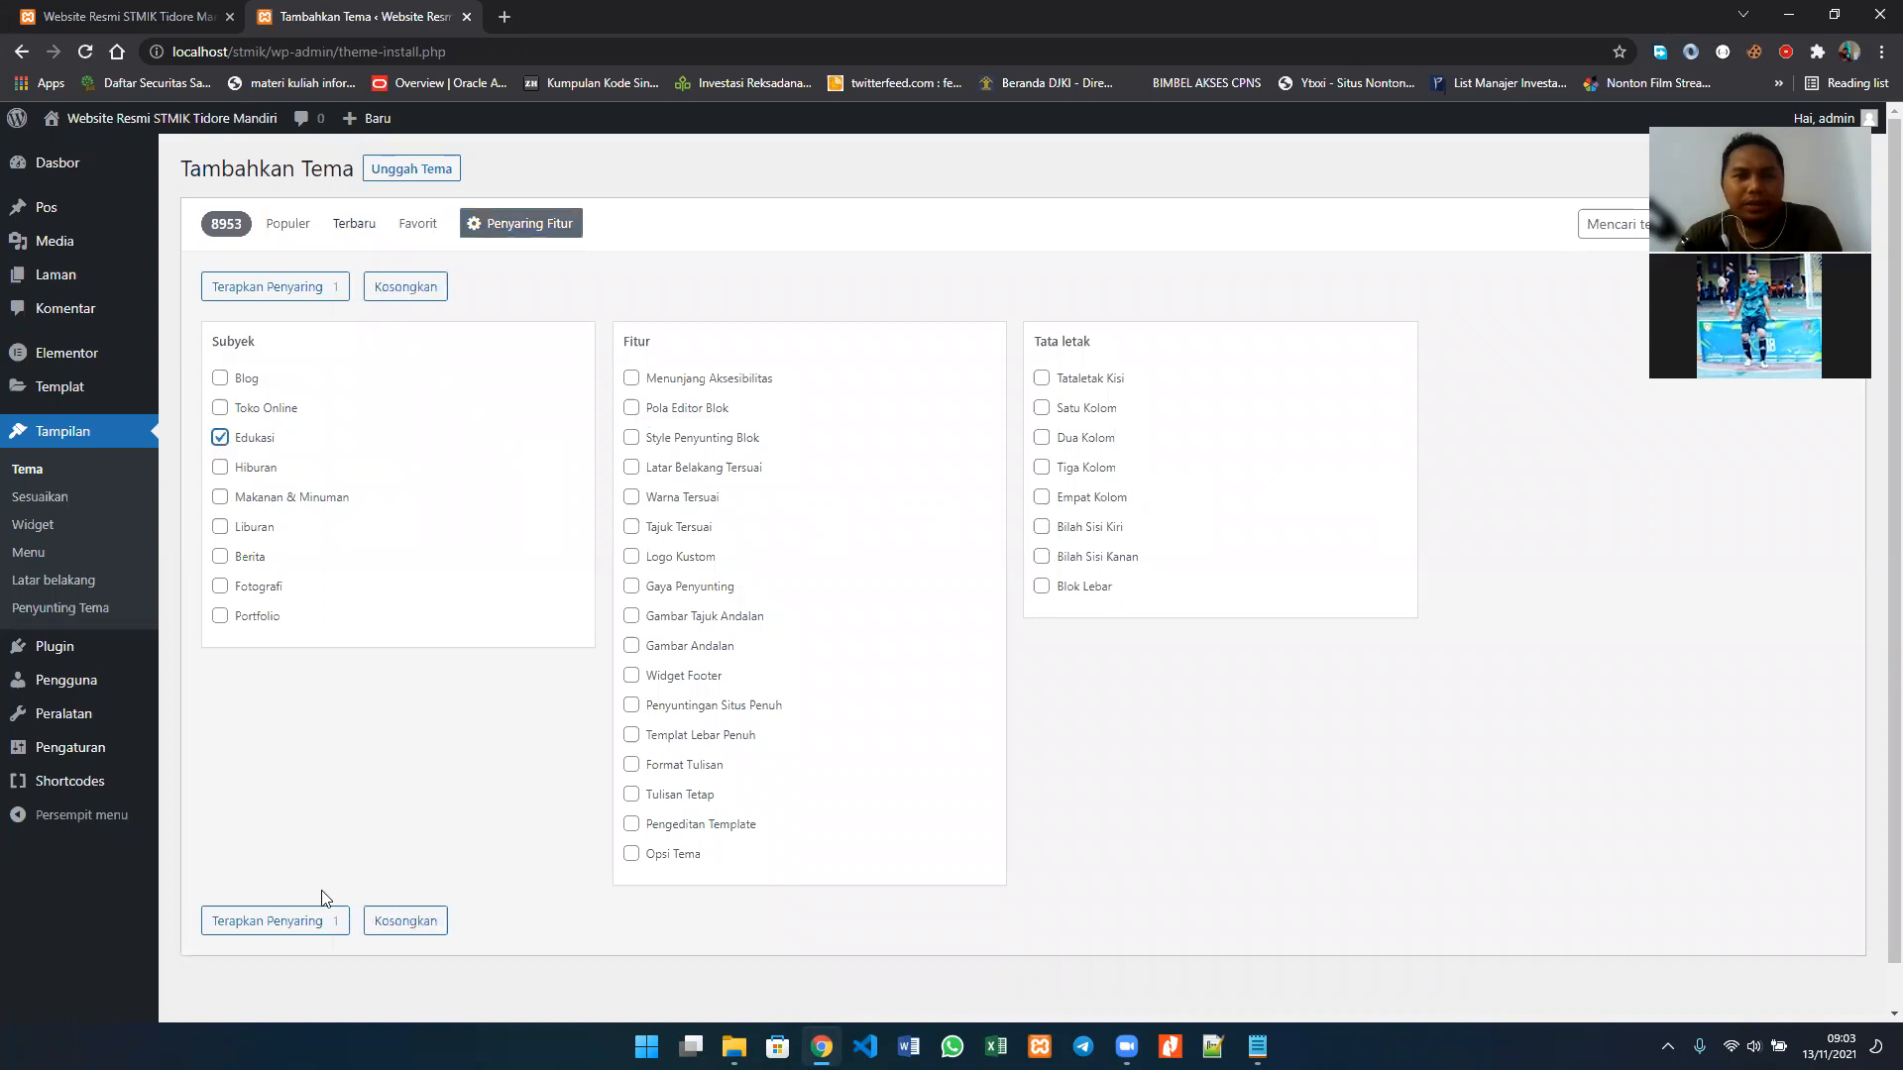
pyautogui.click(313, 924)
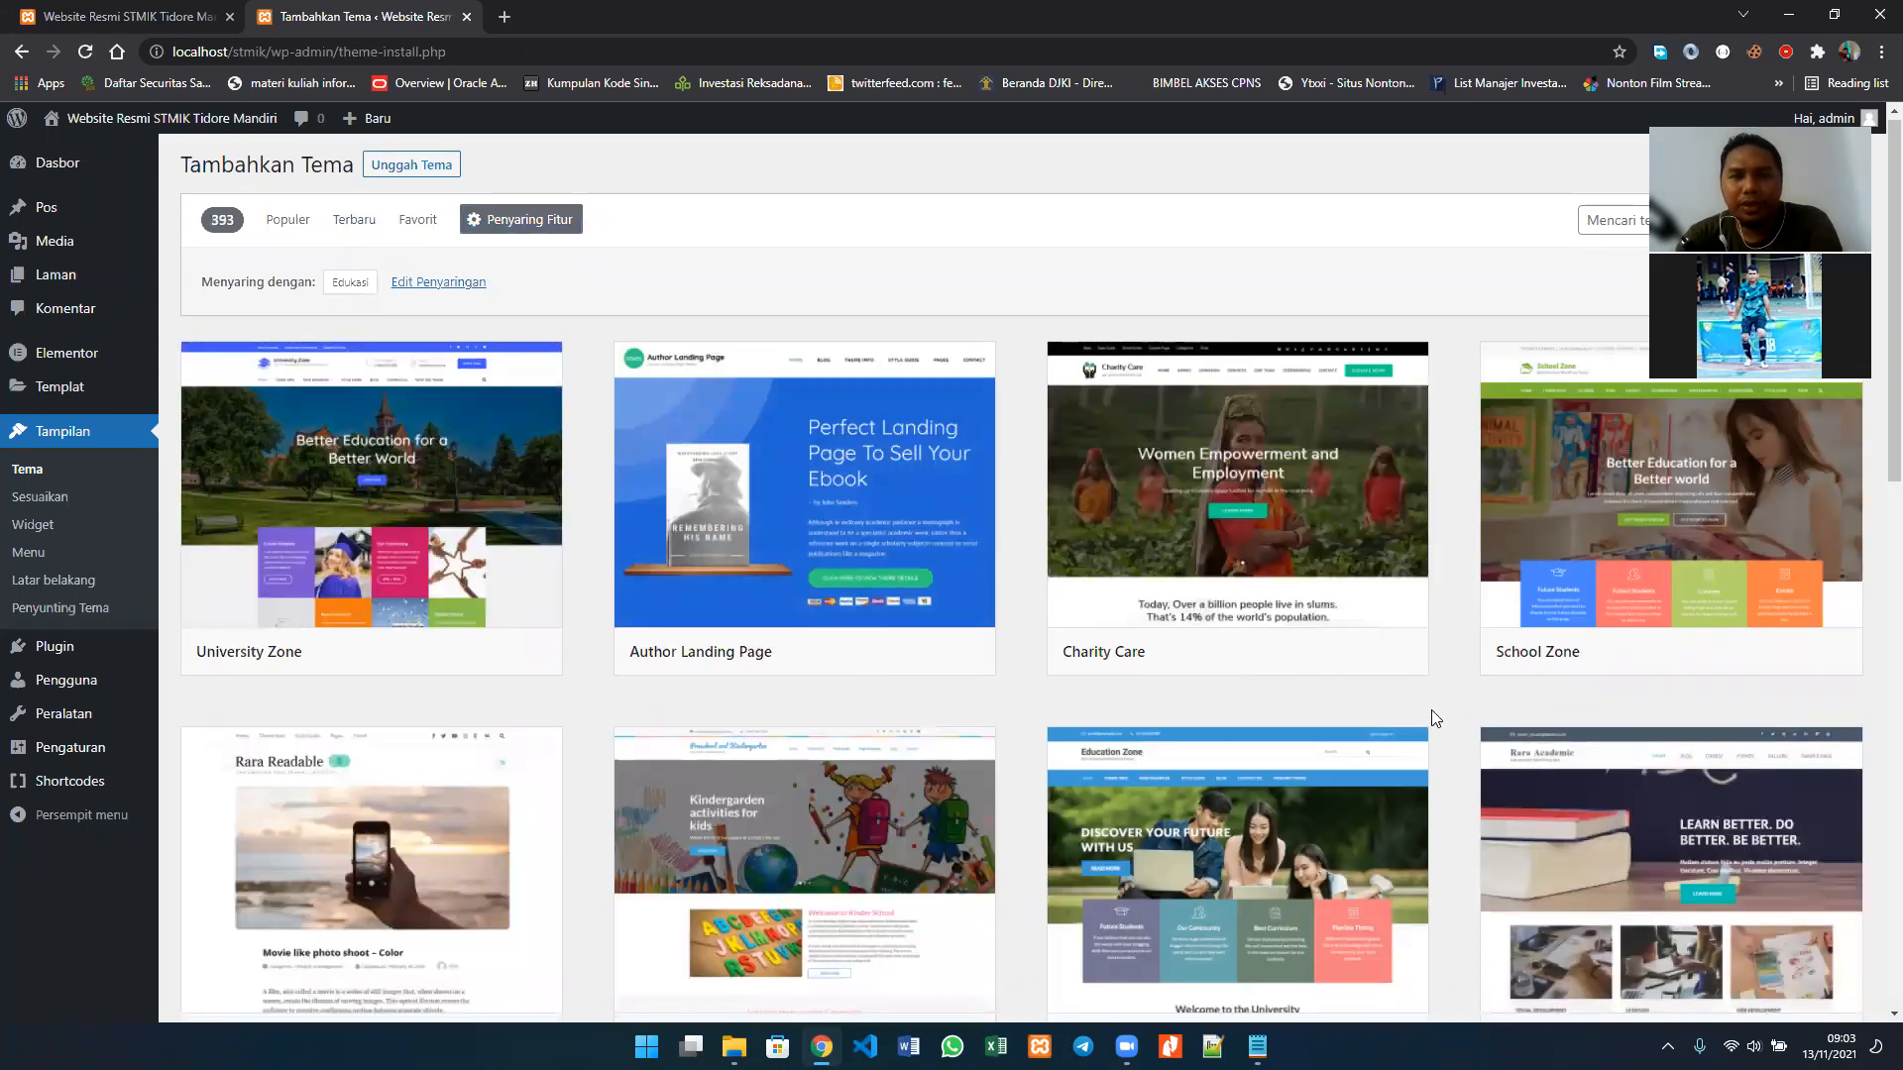
# Step: Install the Rara Academic theme from the filtered education themes
pyautogui.scroll(-3, 1431, 709)
pyautogui.scroll(-1, 1431, 710)
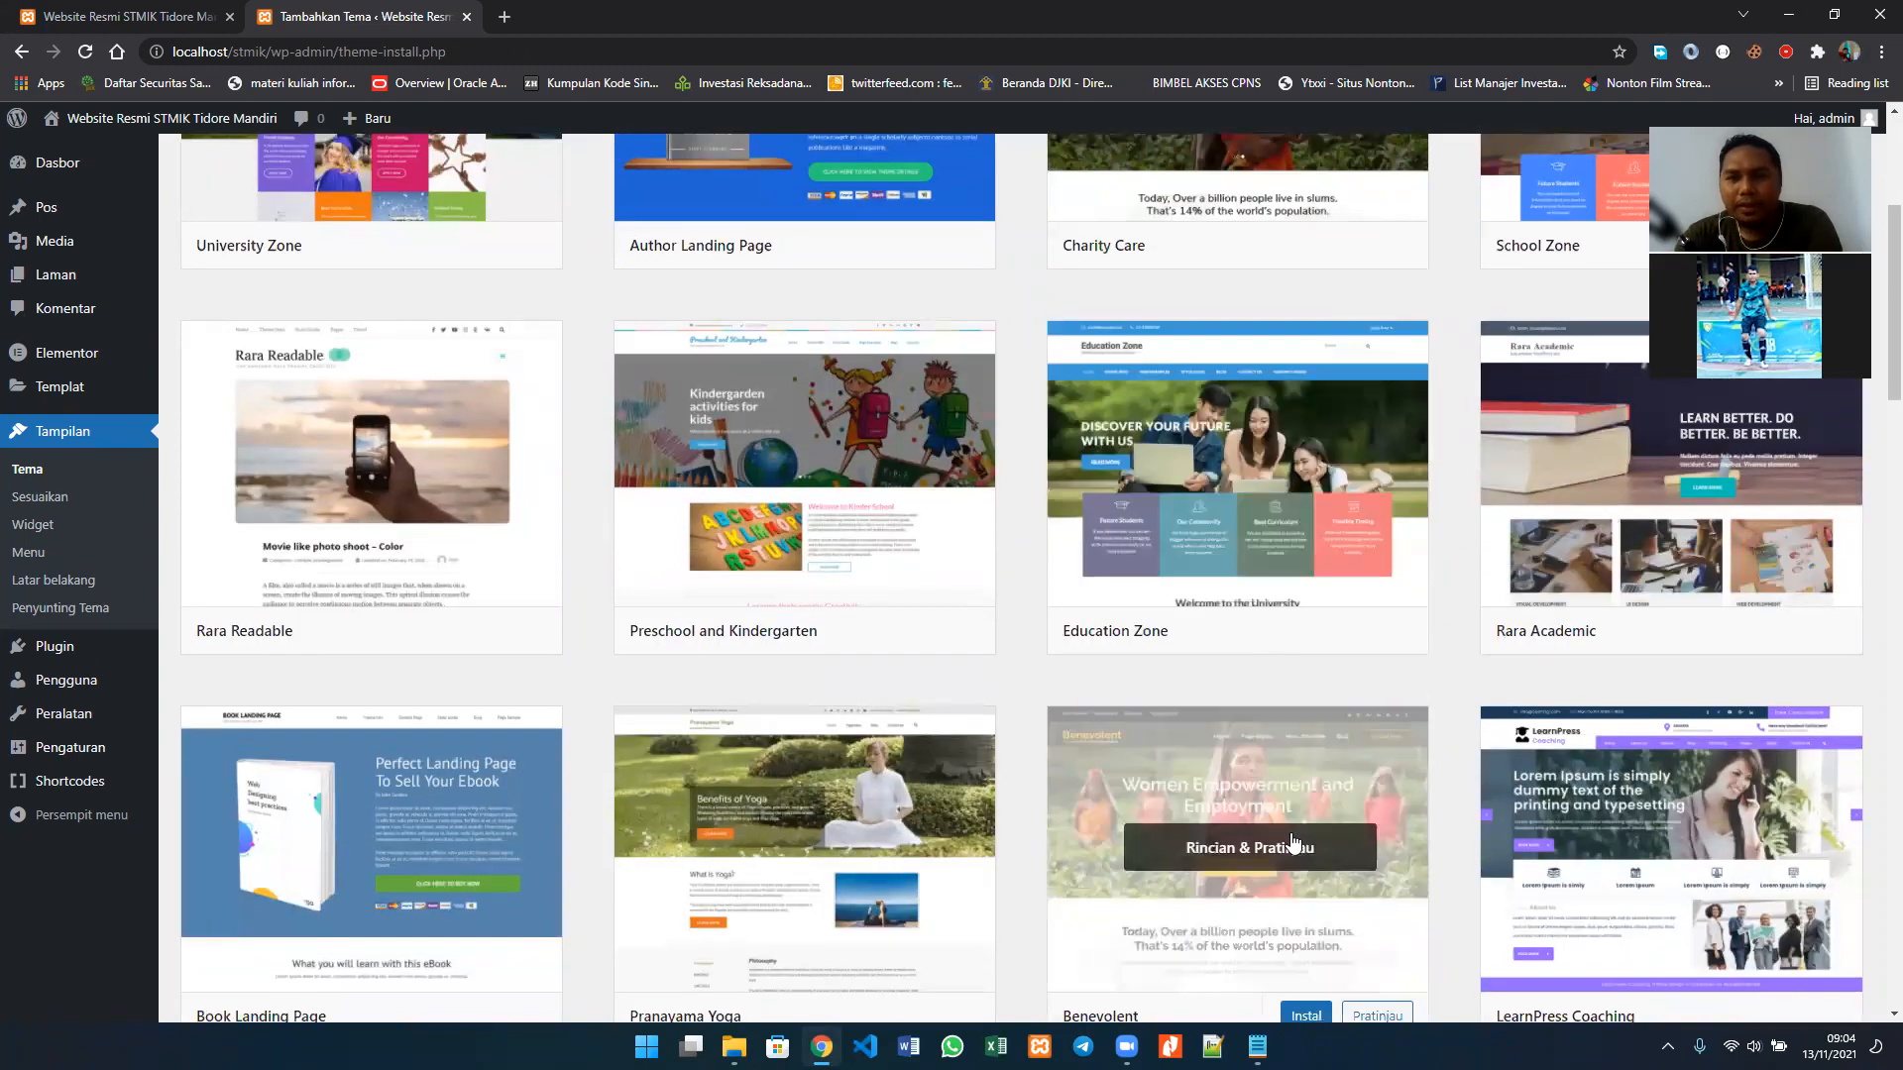
pyautogui.scroll(-1, 1293, 837)
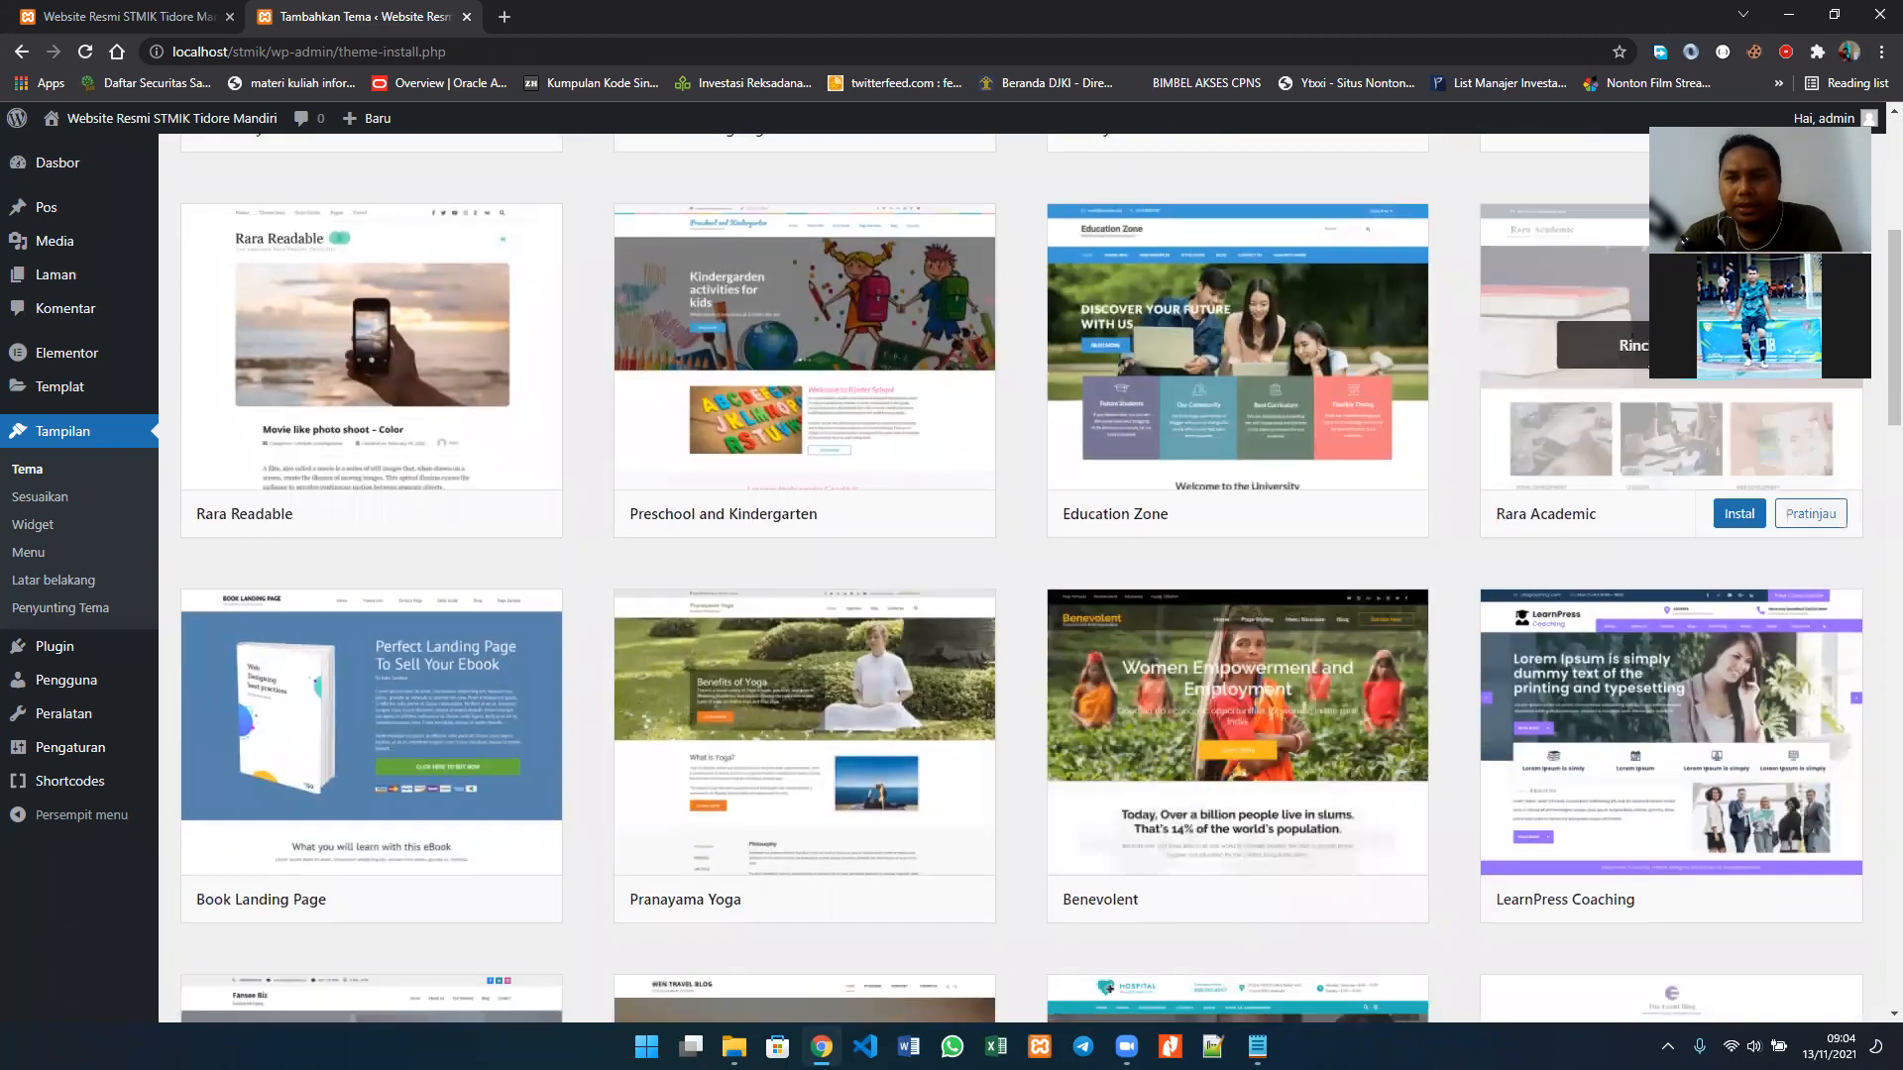
pyautogui.click(1736, 523)
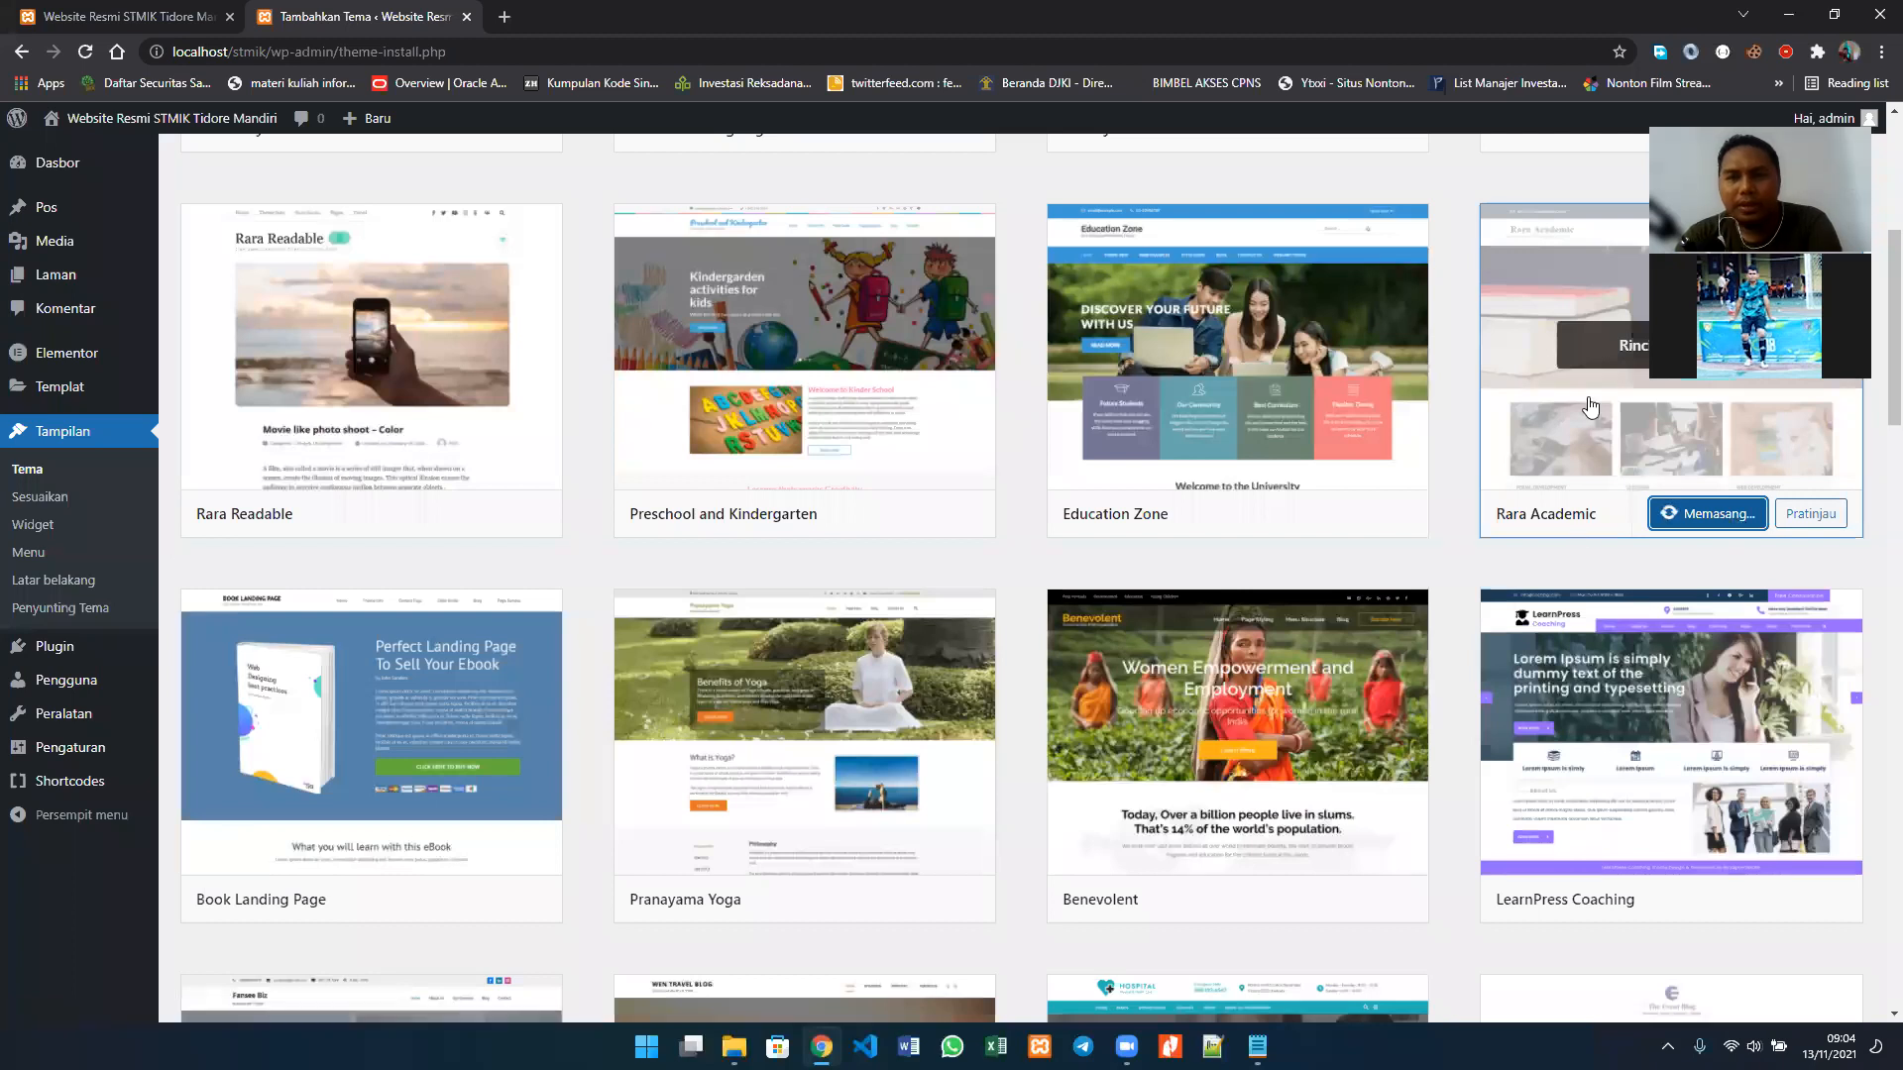
pyautogui.moveTo(1380, 450)
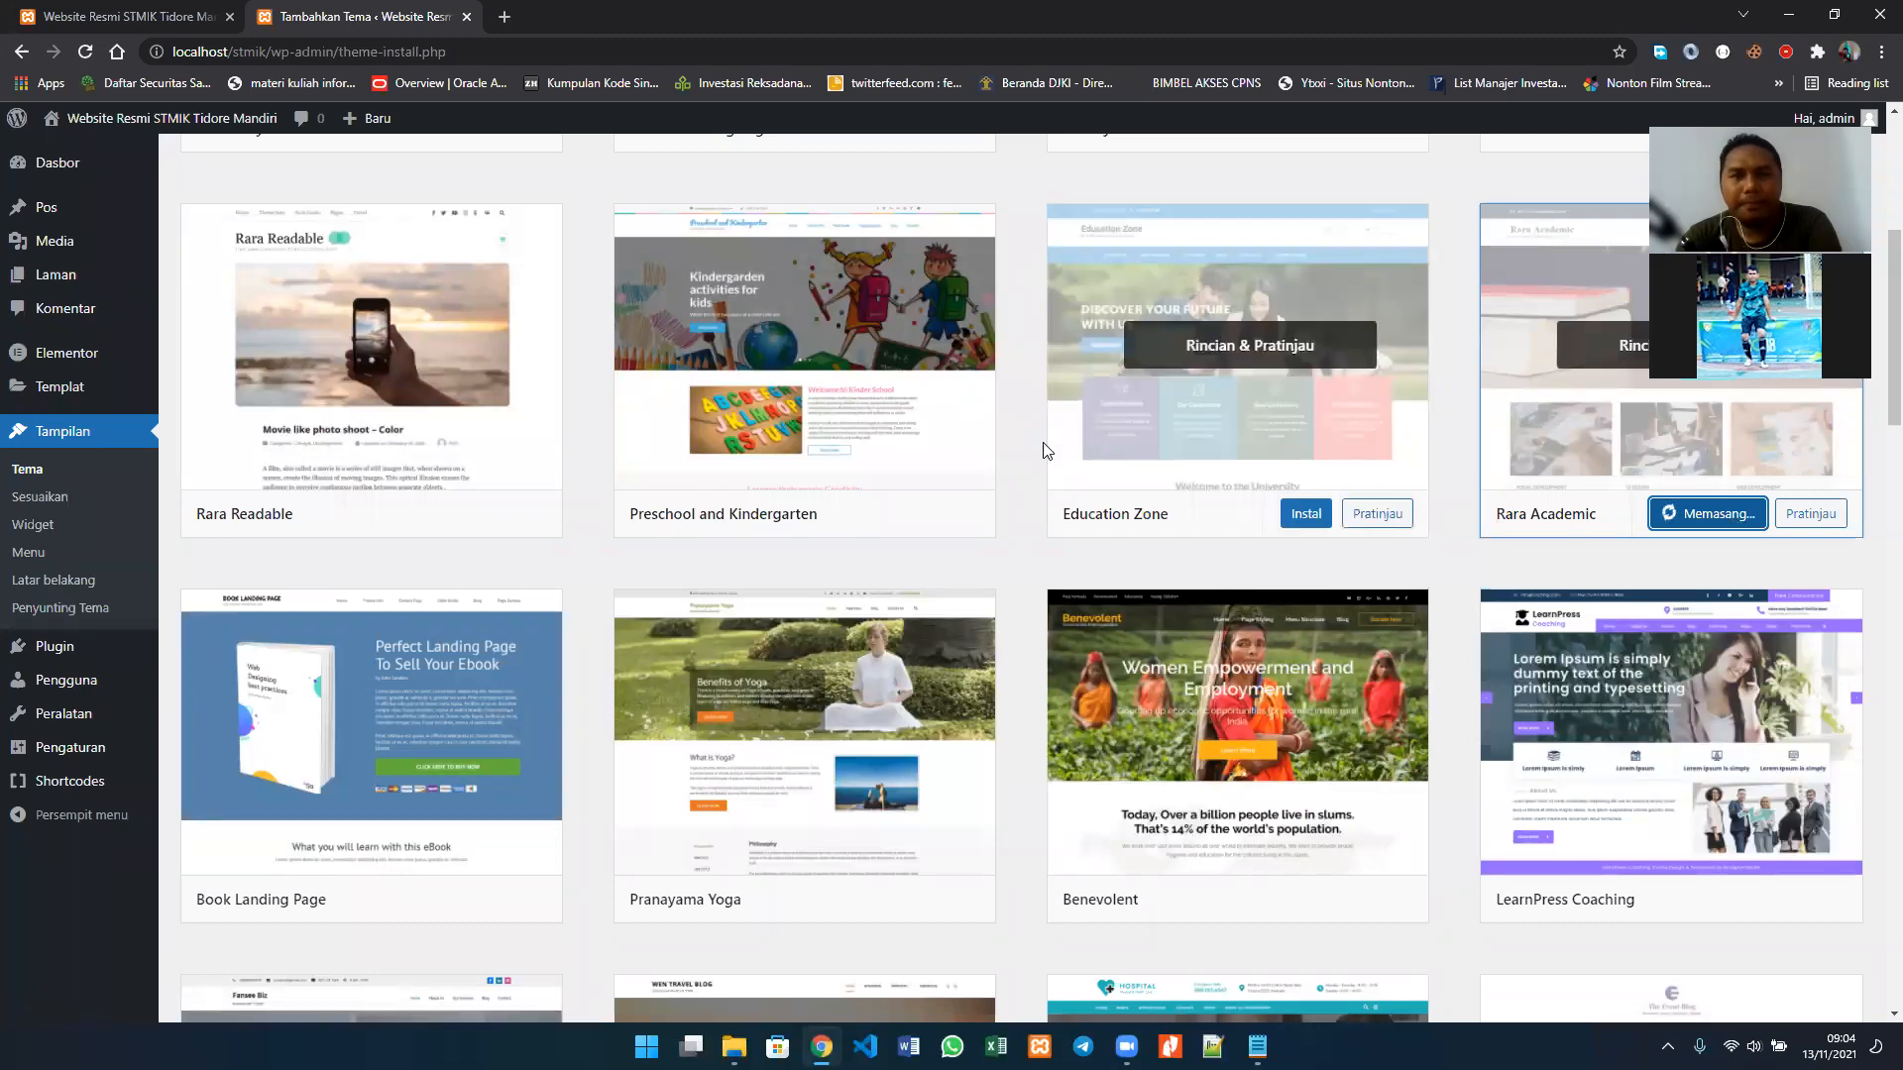
pyautogui.scroll(3, 1045, 451)
pyautogui.scroll(1, 1046, 451)
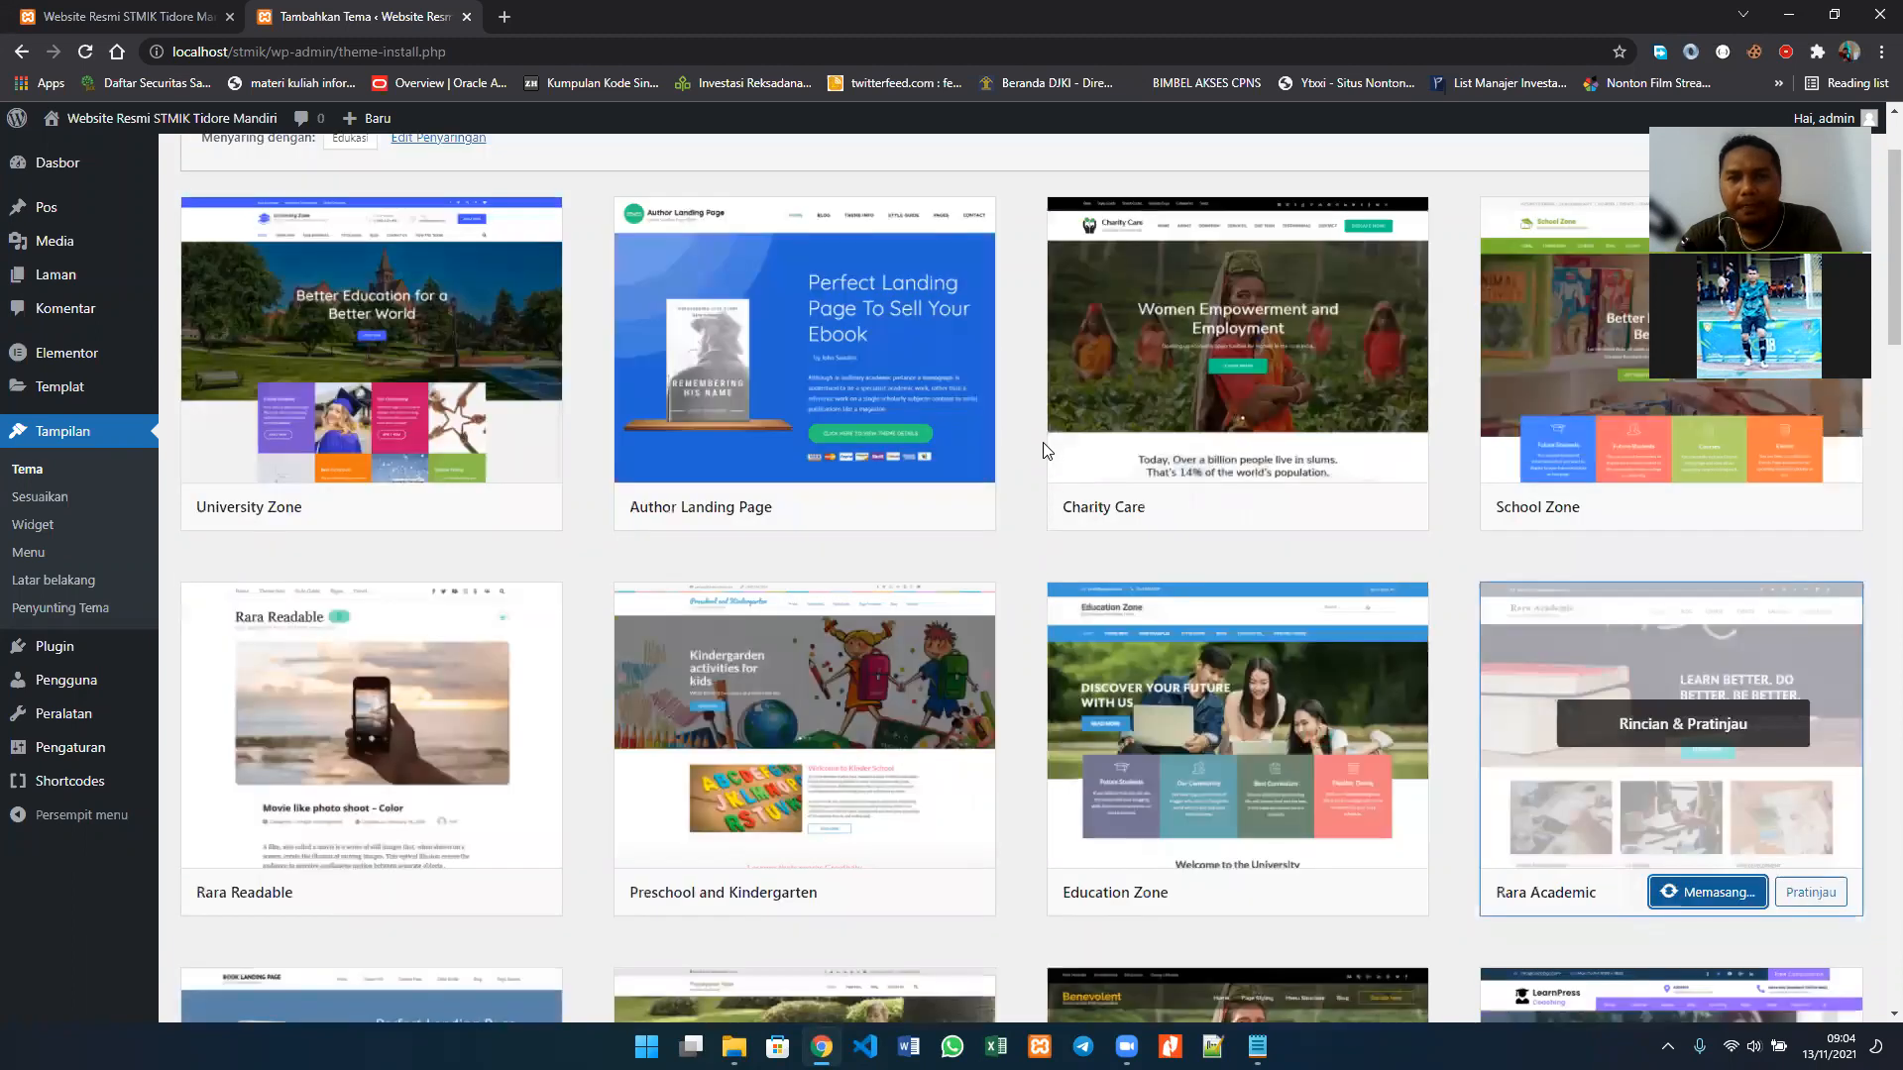
pyautogui.scroll(-3, 1045, 451)
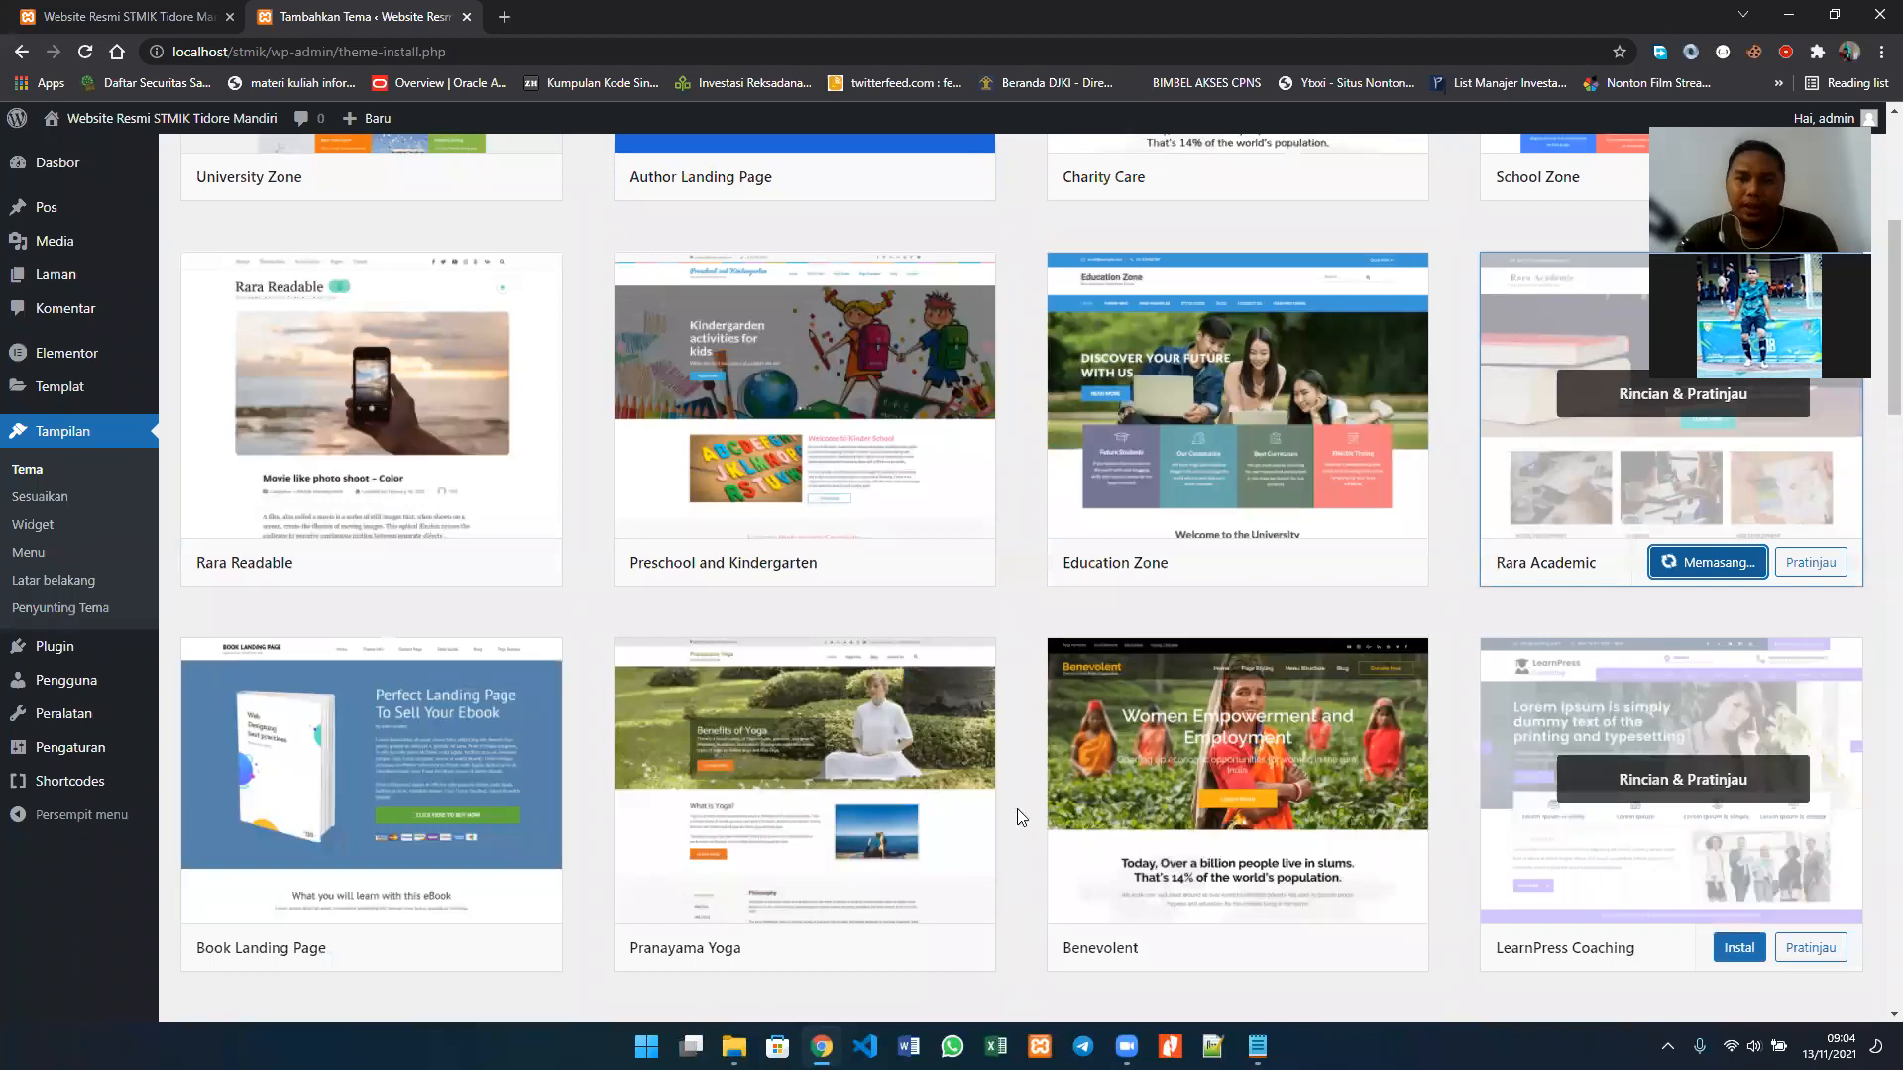
# Step: Activate the installed Rara Academic theme from the site's theme list
pyautogui.scroll(-6, 1013, 806)
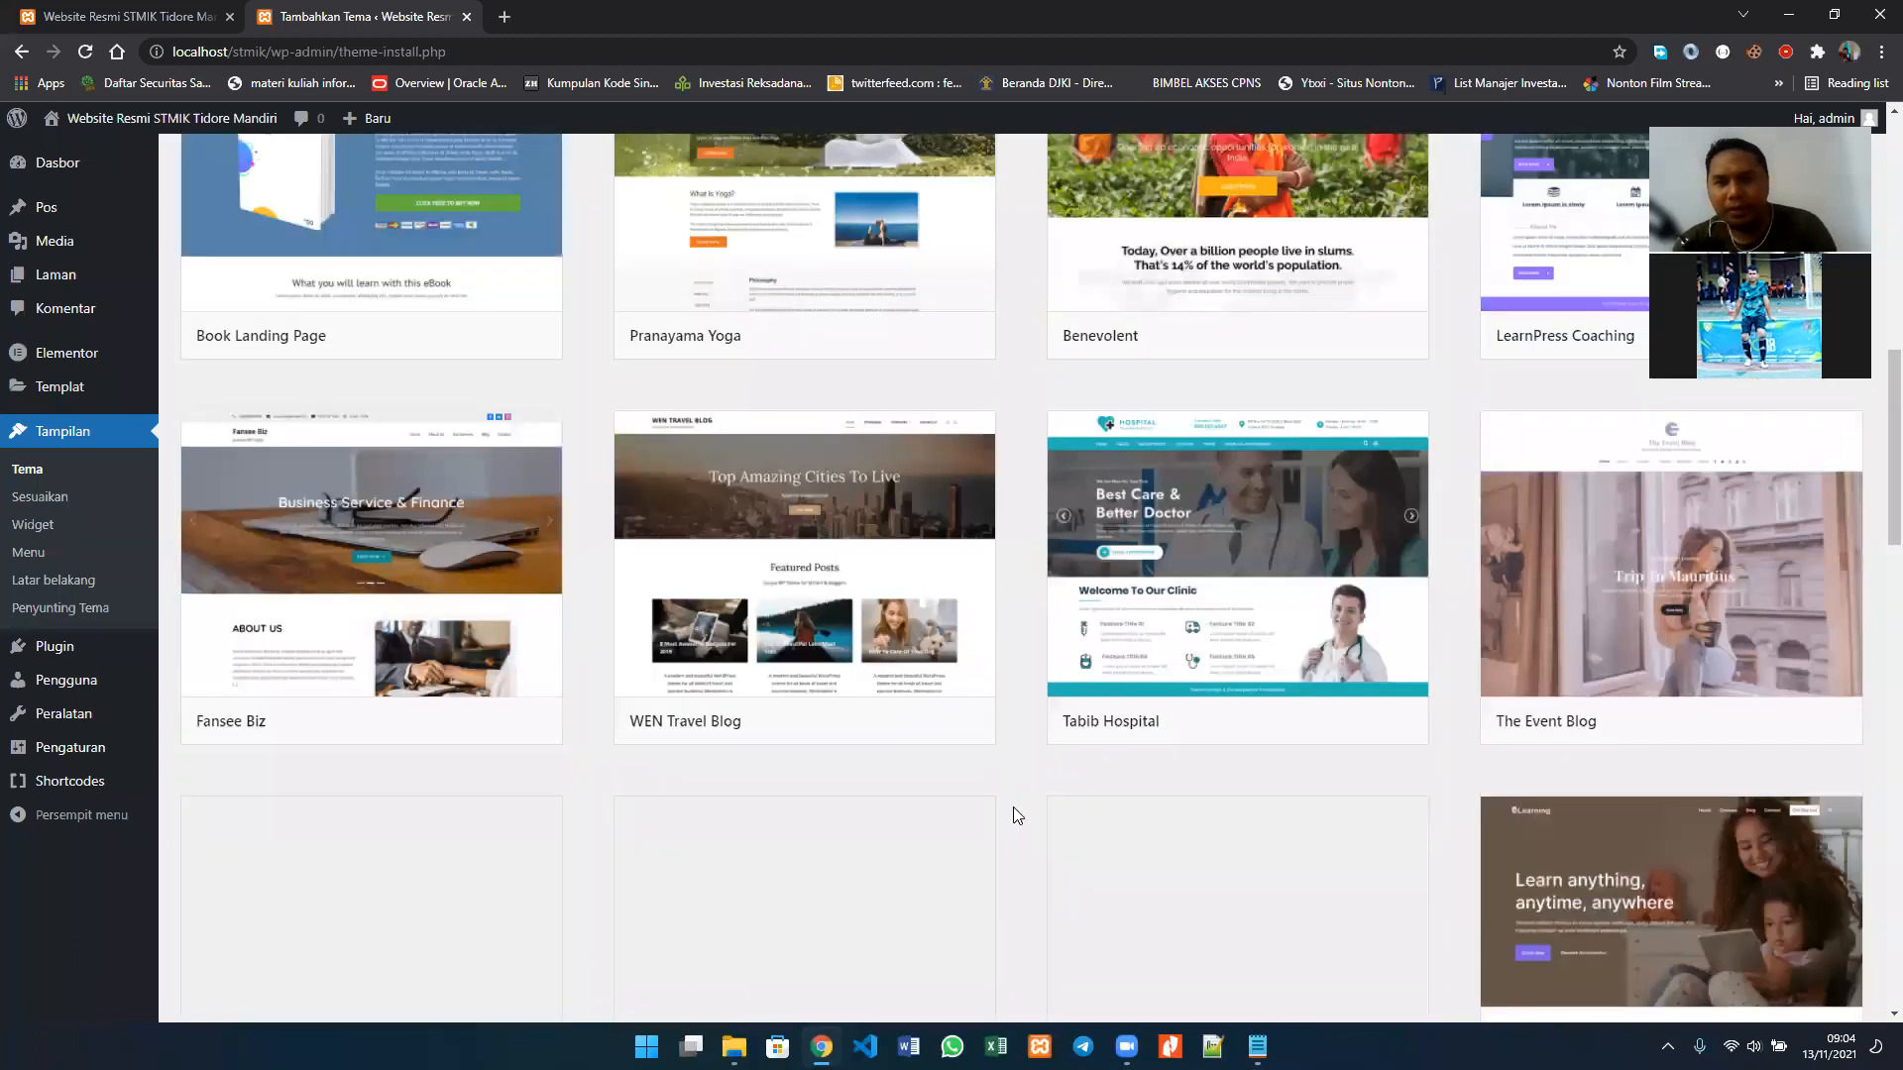
pyautogui.scroll(-1, 1013, 807)
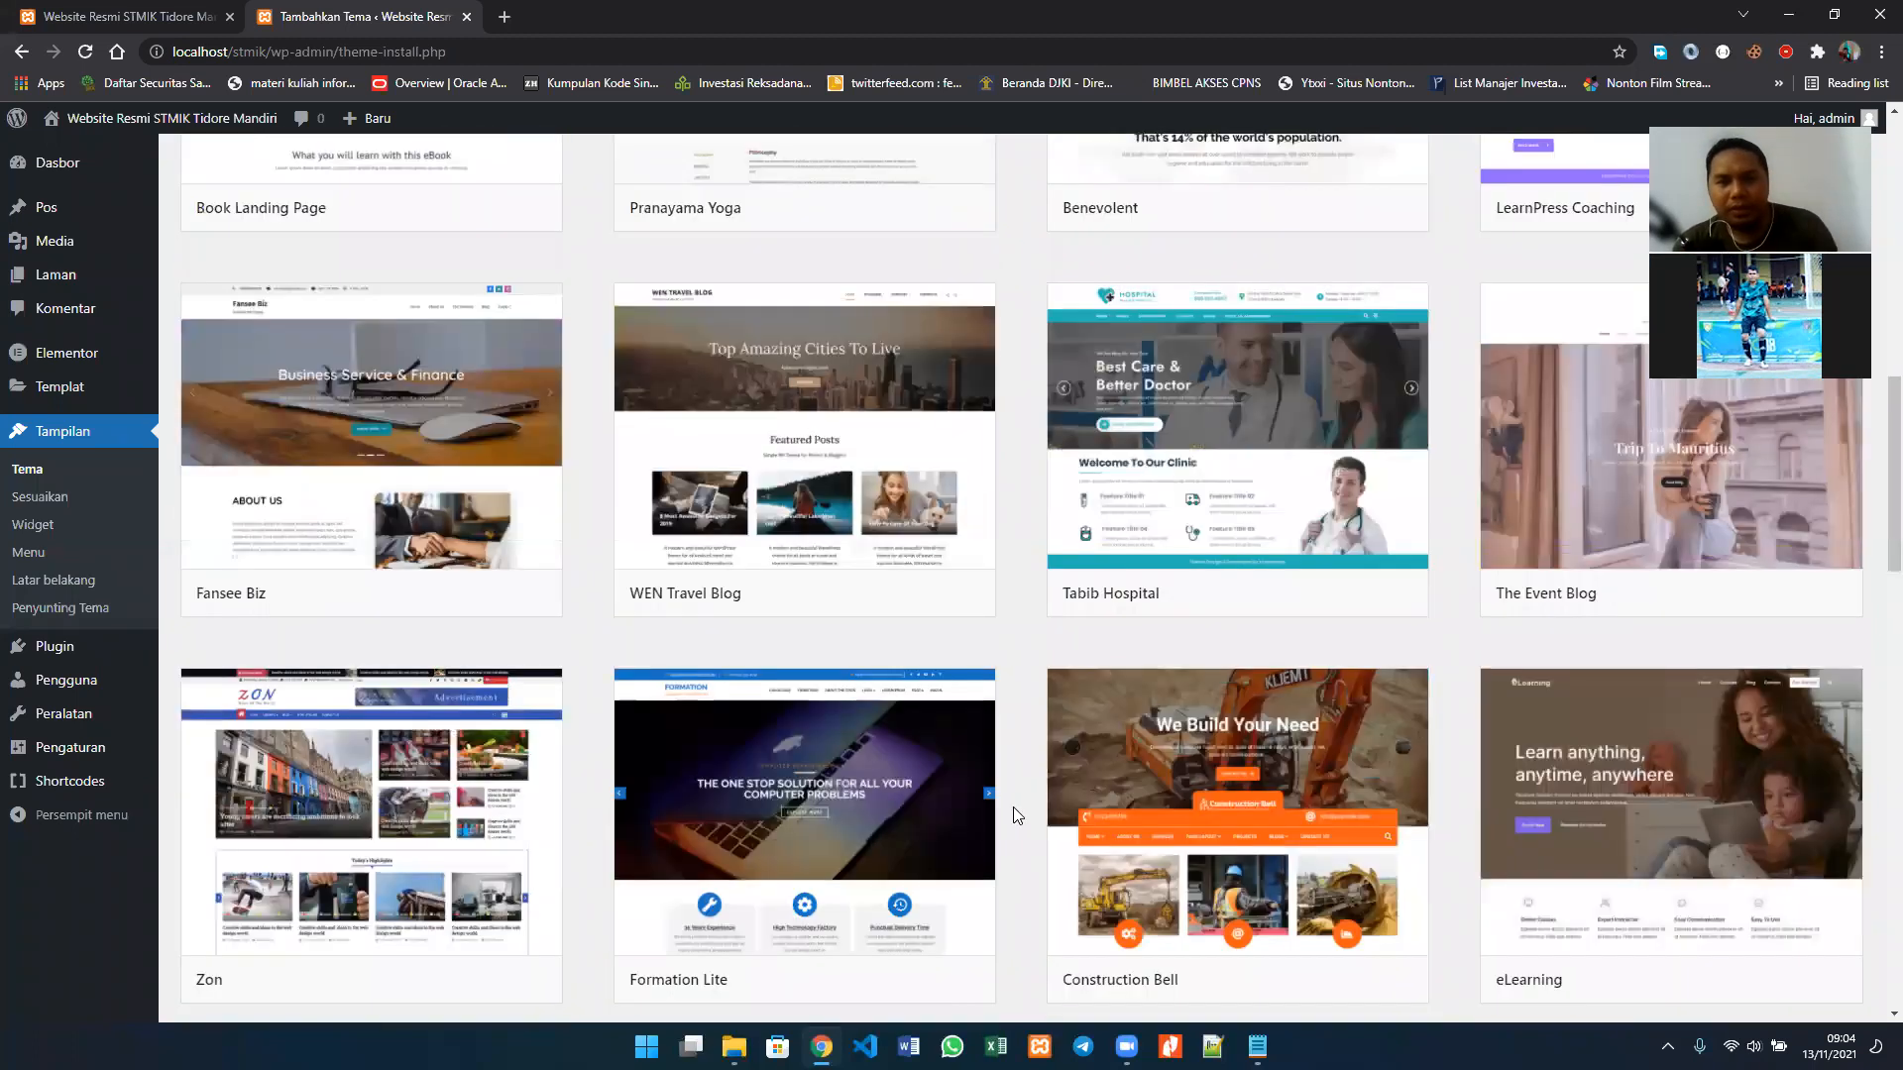
pyautogui.scroll(10, 1013, 809)
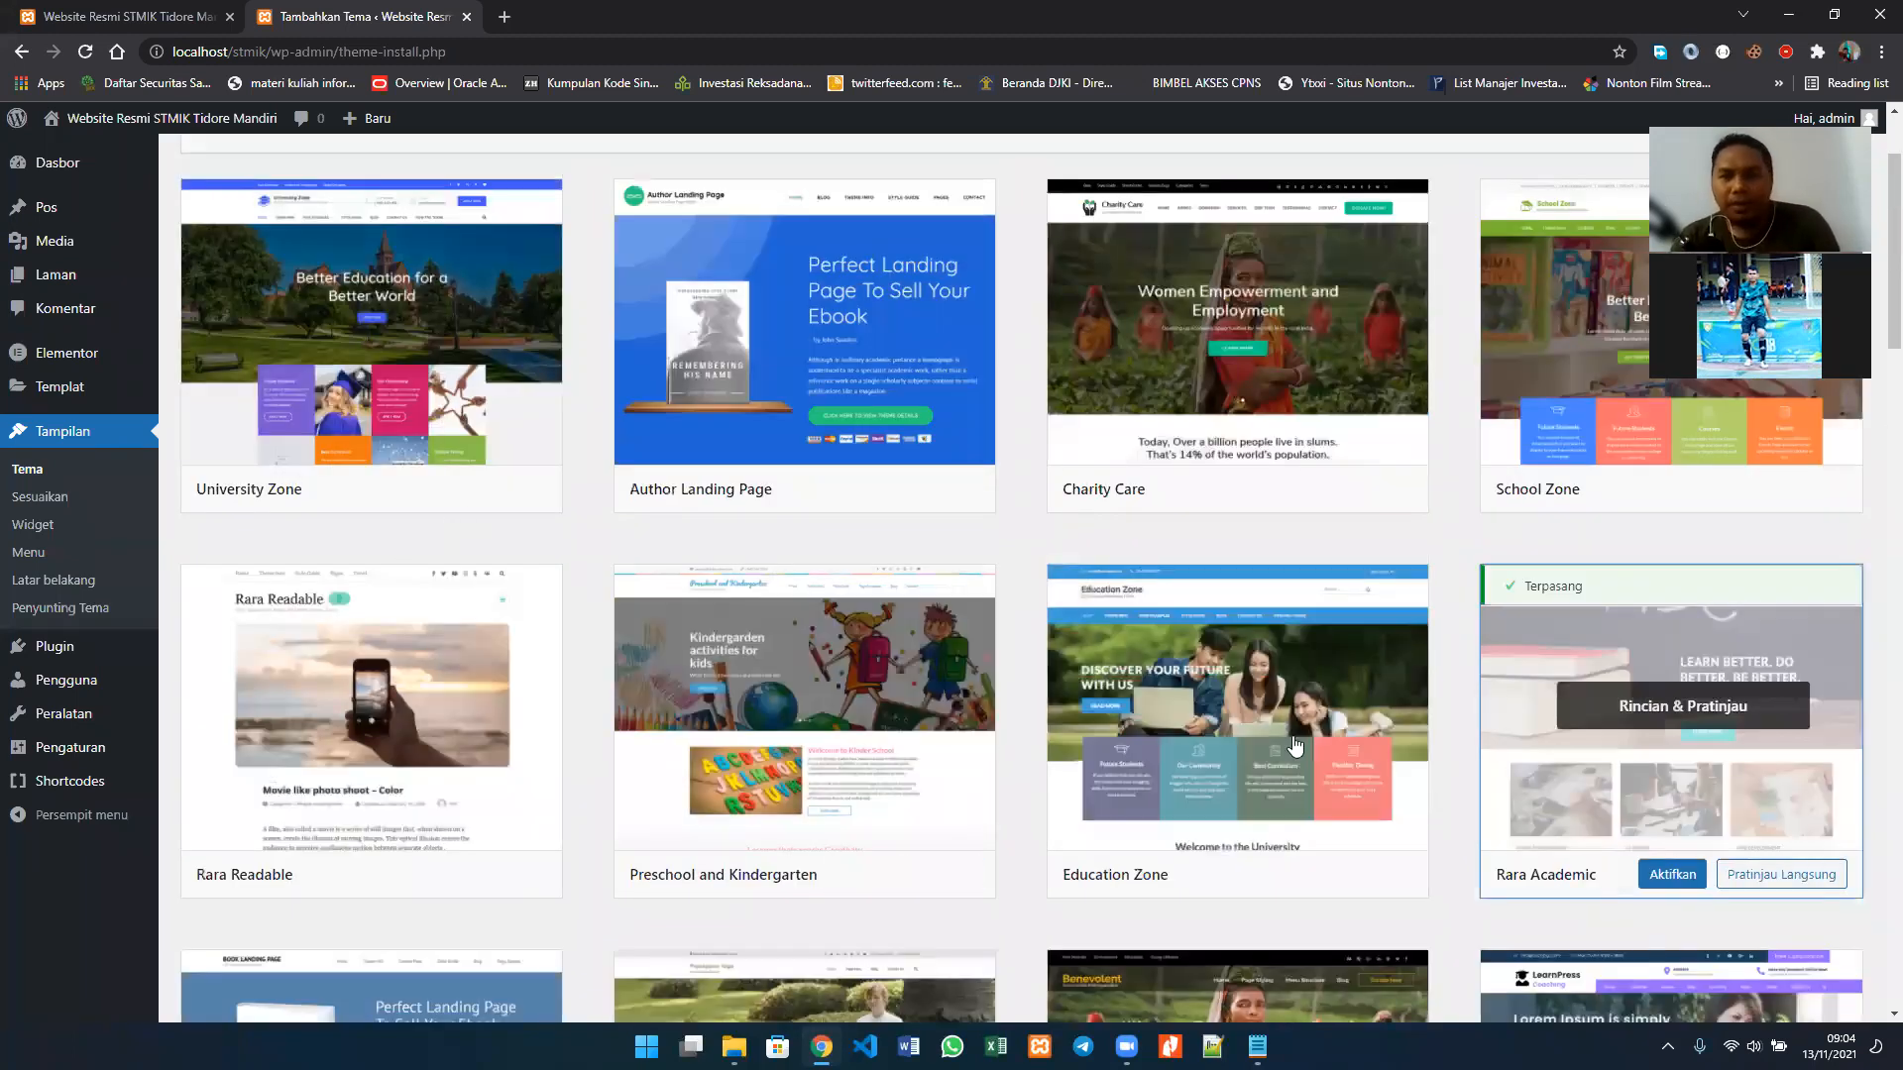
pyautogui.click(1681, 895)
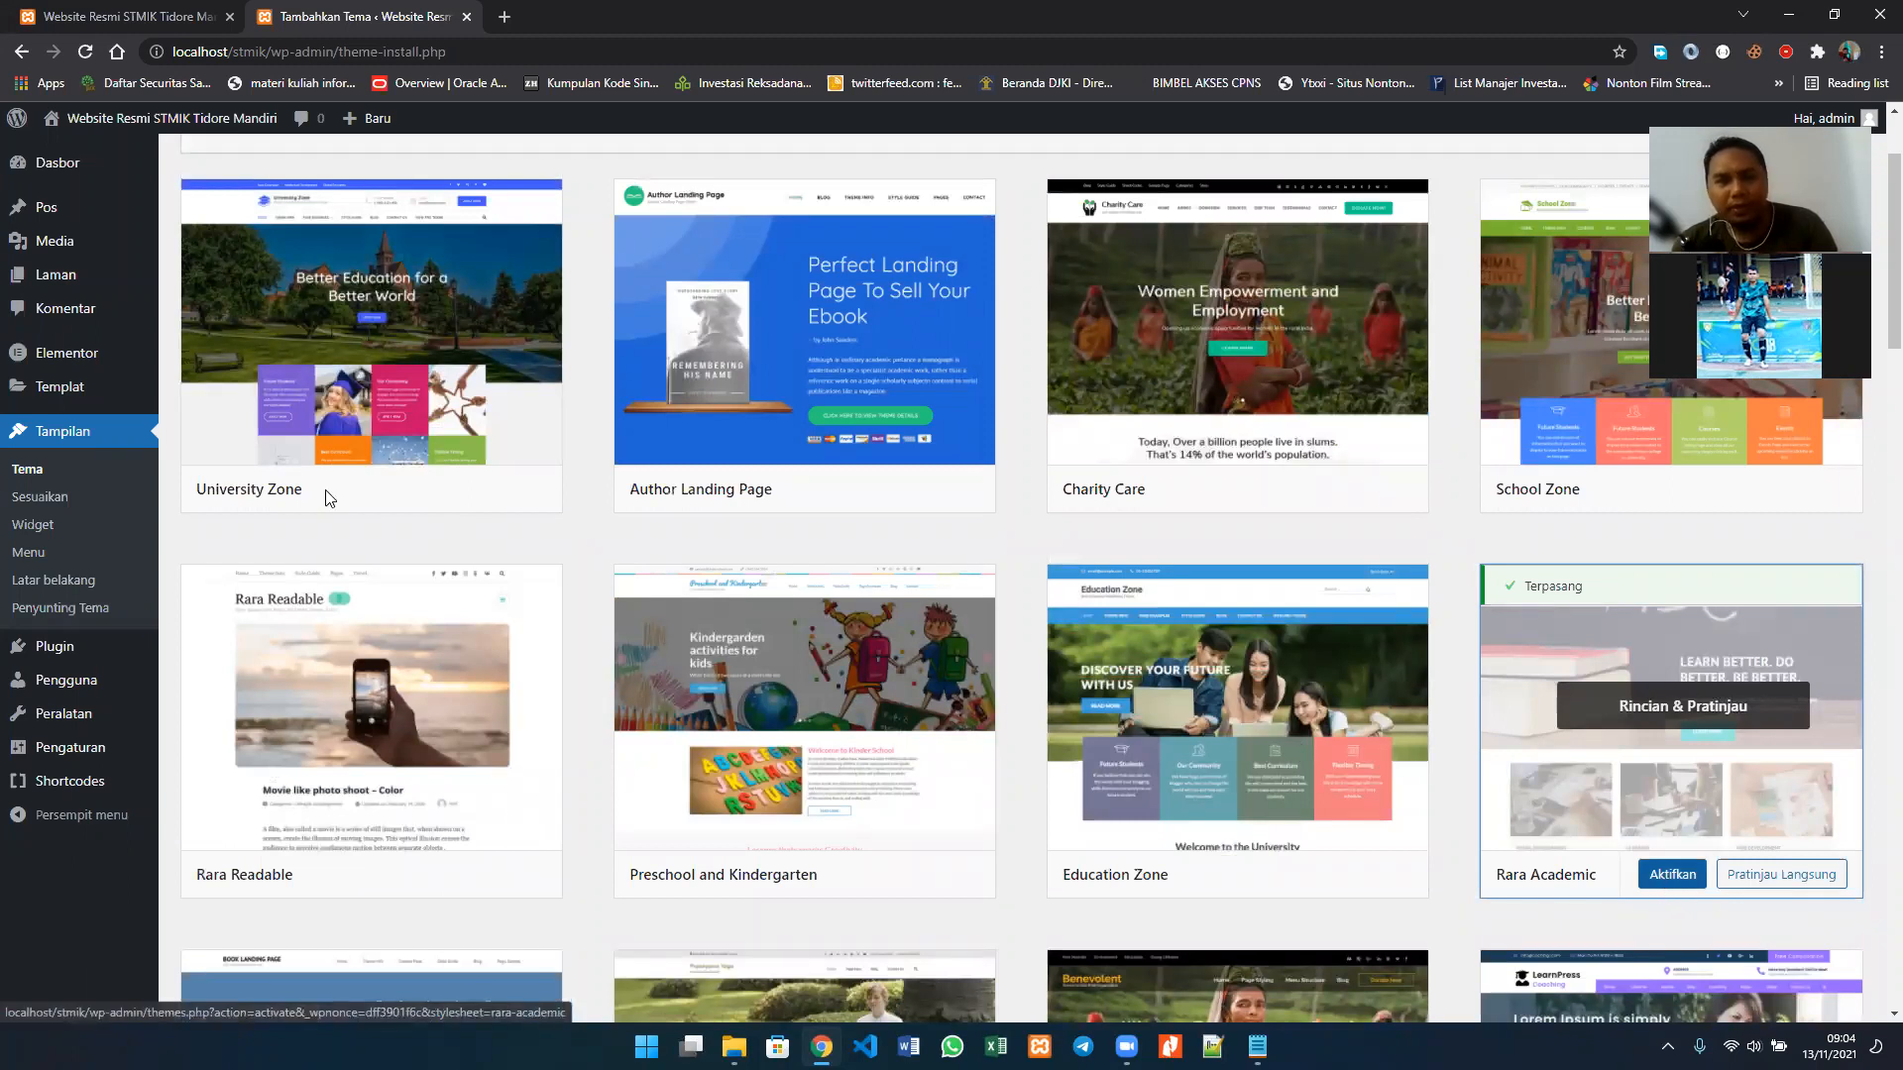
pyautogui.click(55, 483)
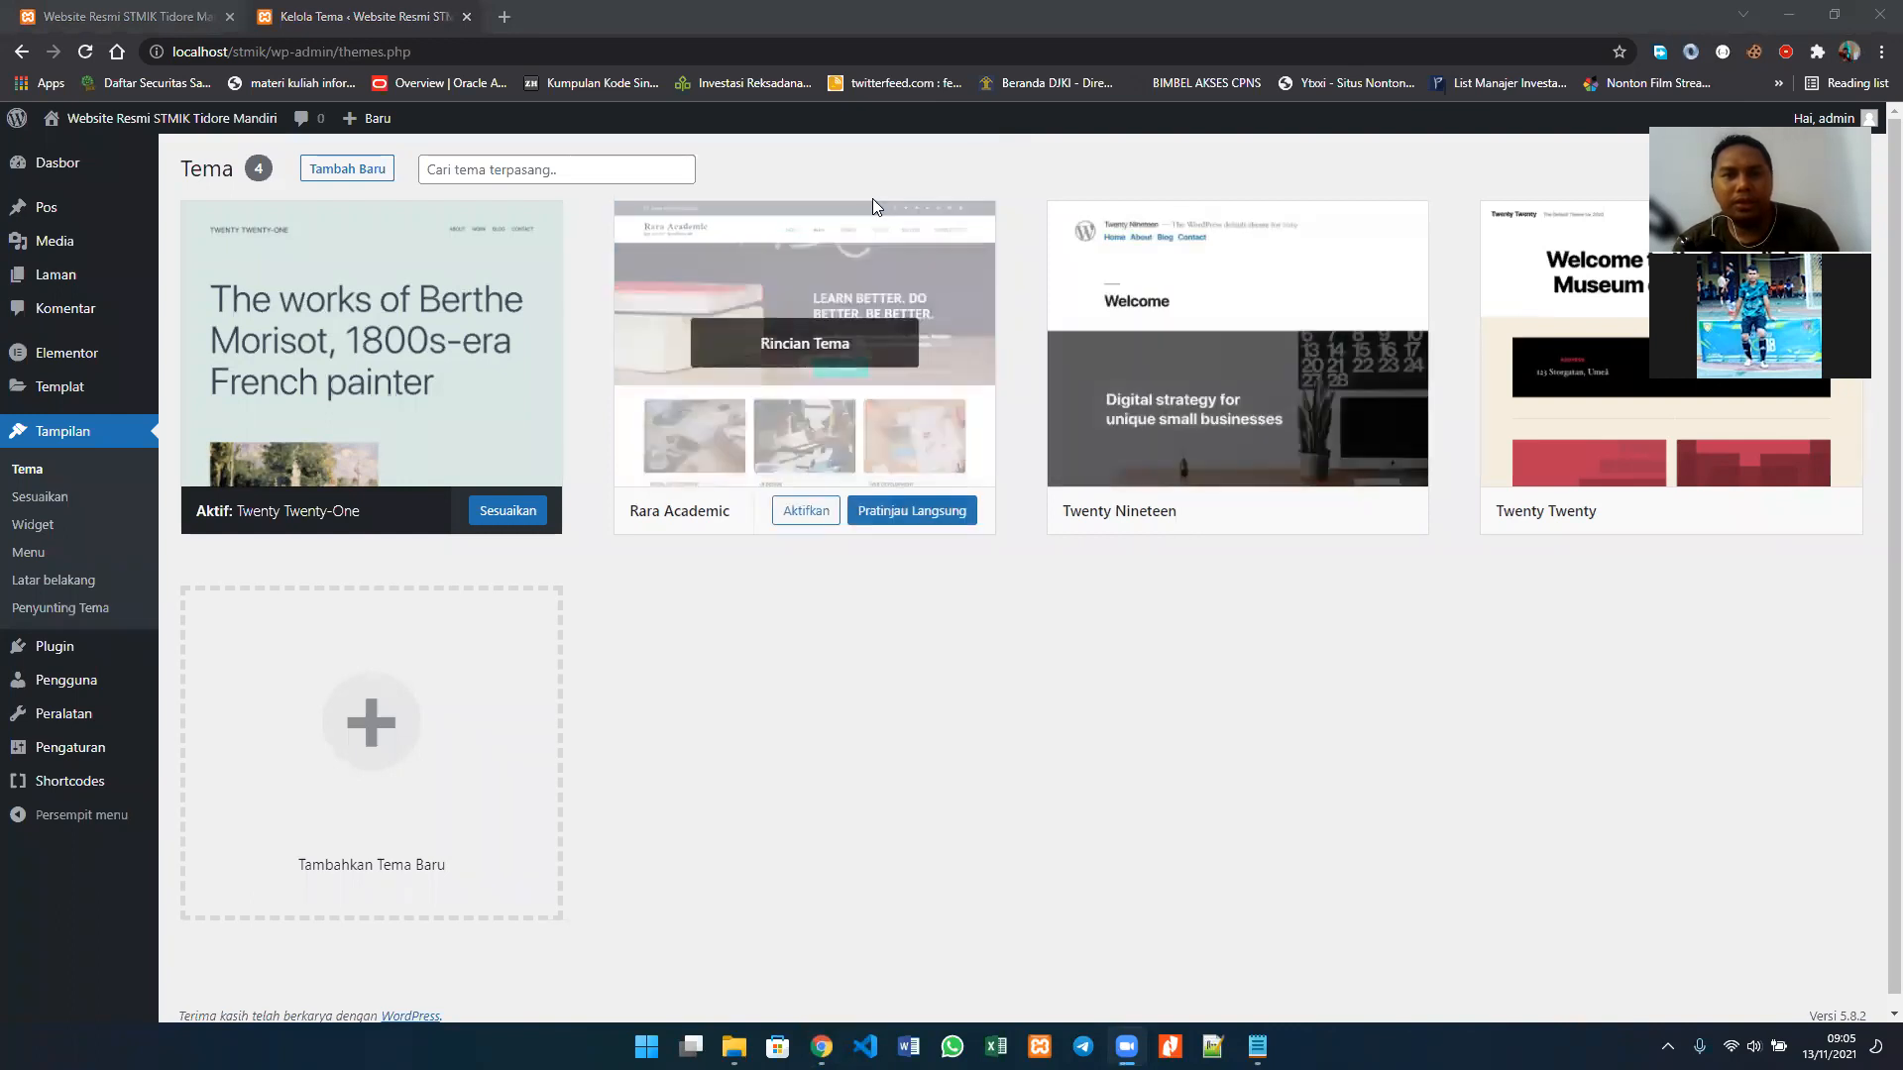
pyautogui.moveTo(832, 496)
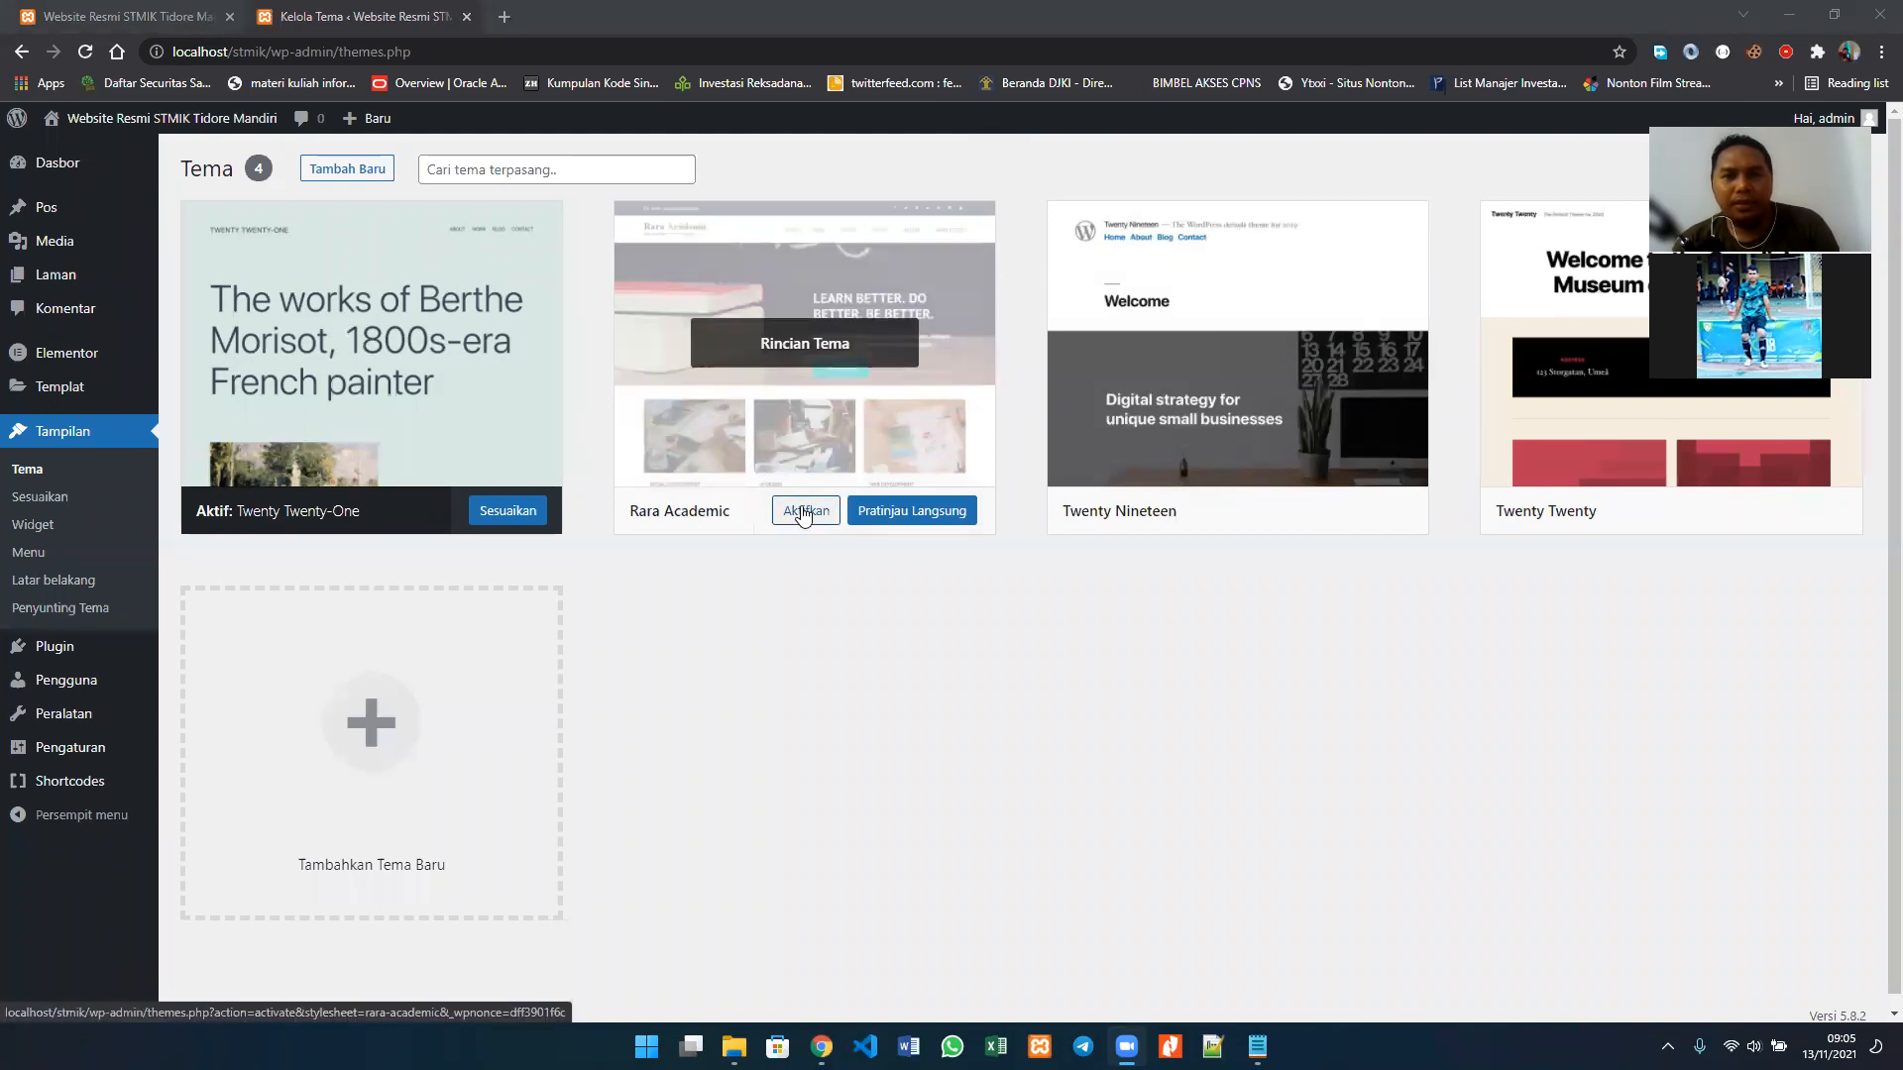
pyautogui.click(804, 514)
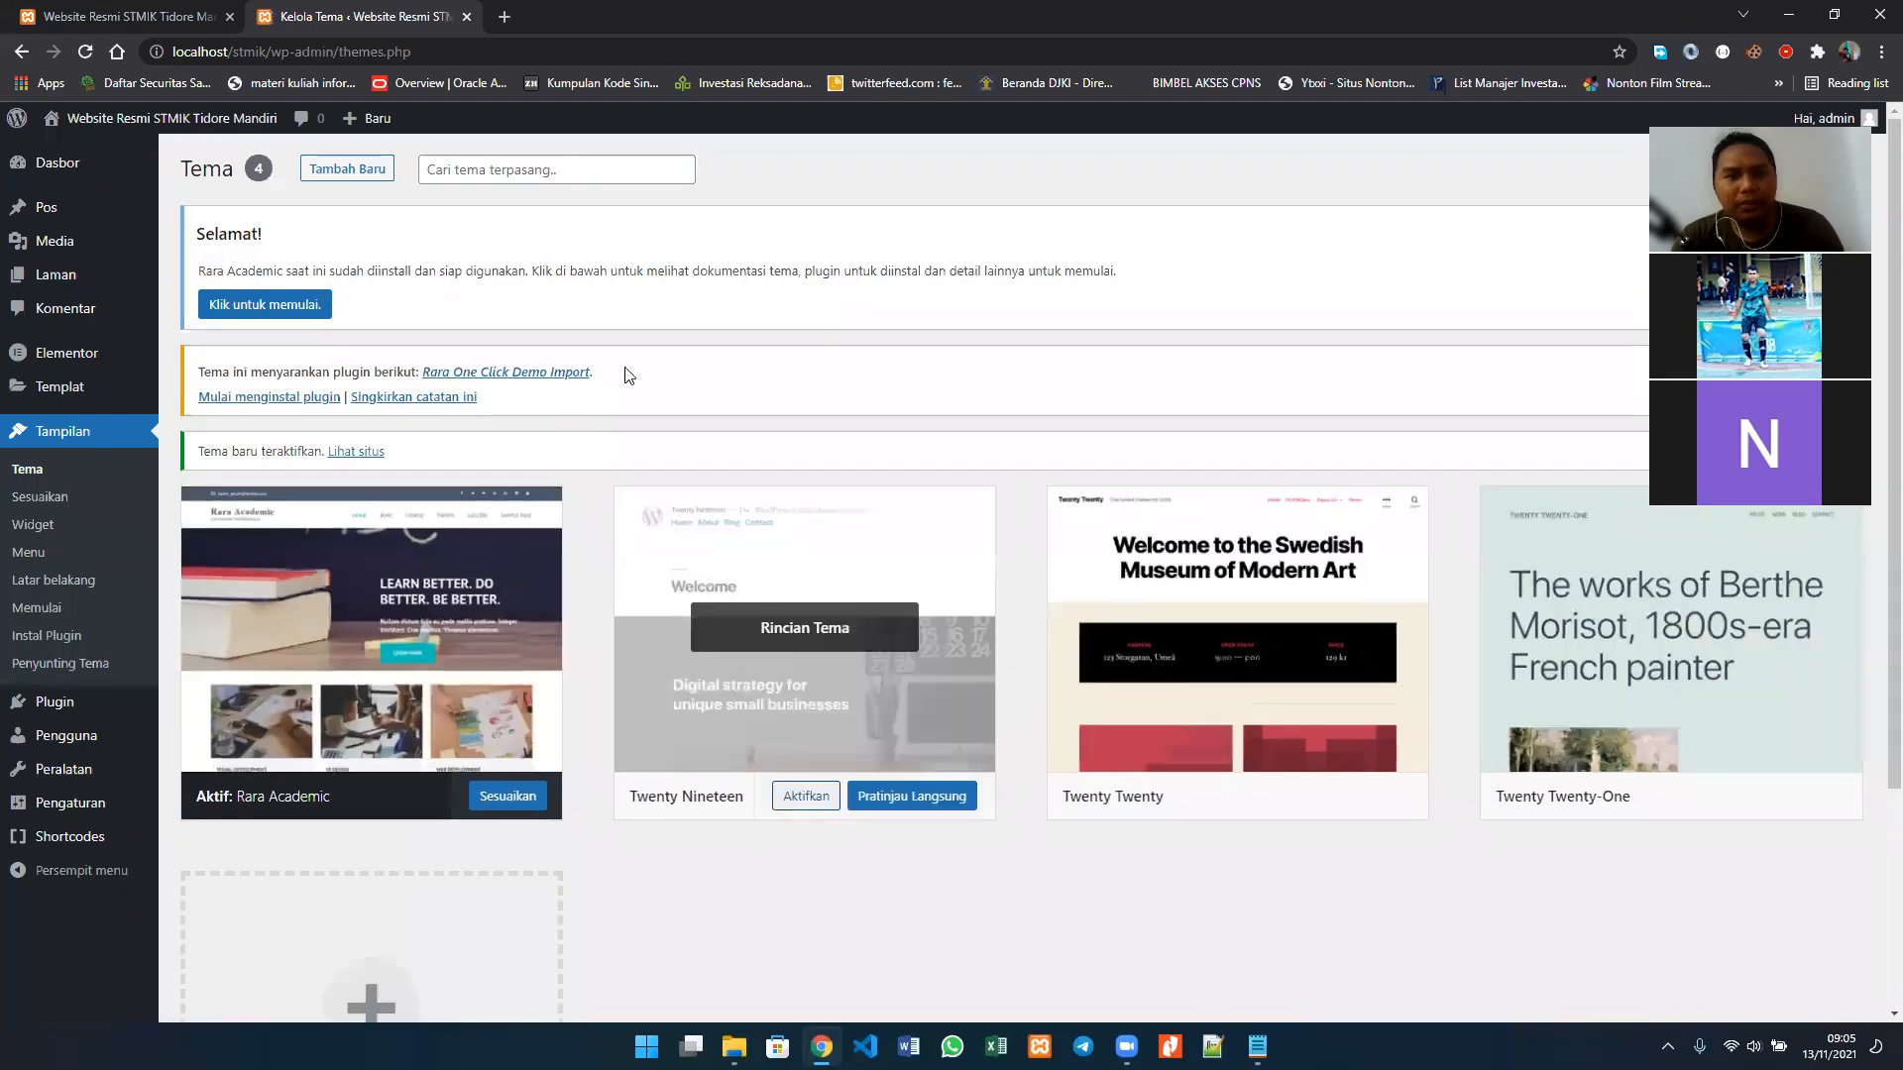
# Step: Reload the site's front page, look through its posts and sidebar under the new theme, and return to theme management
pyautogui.click(149, 20)
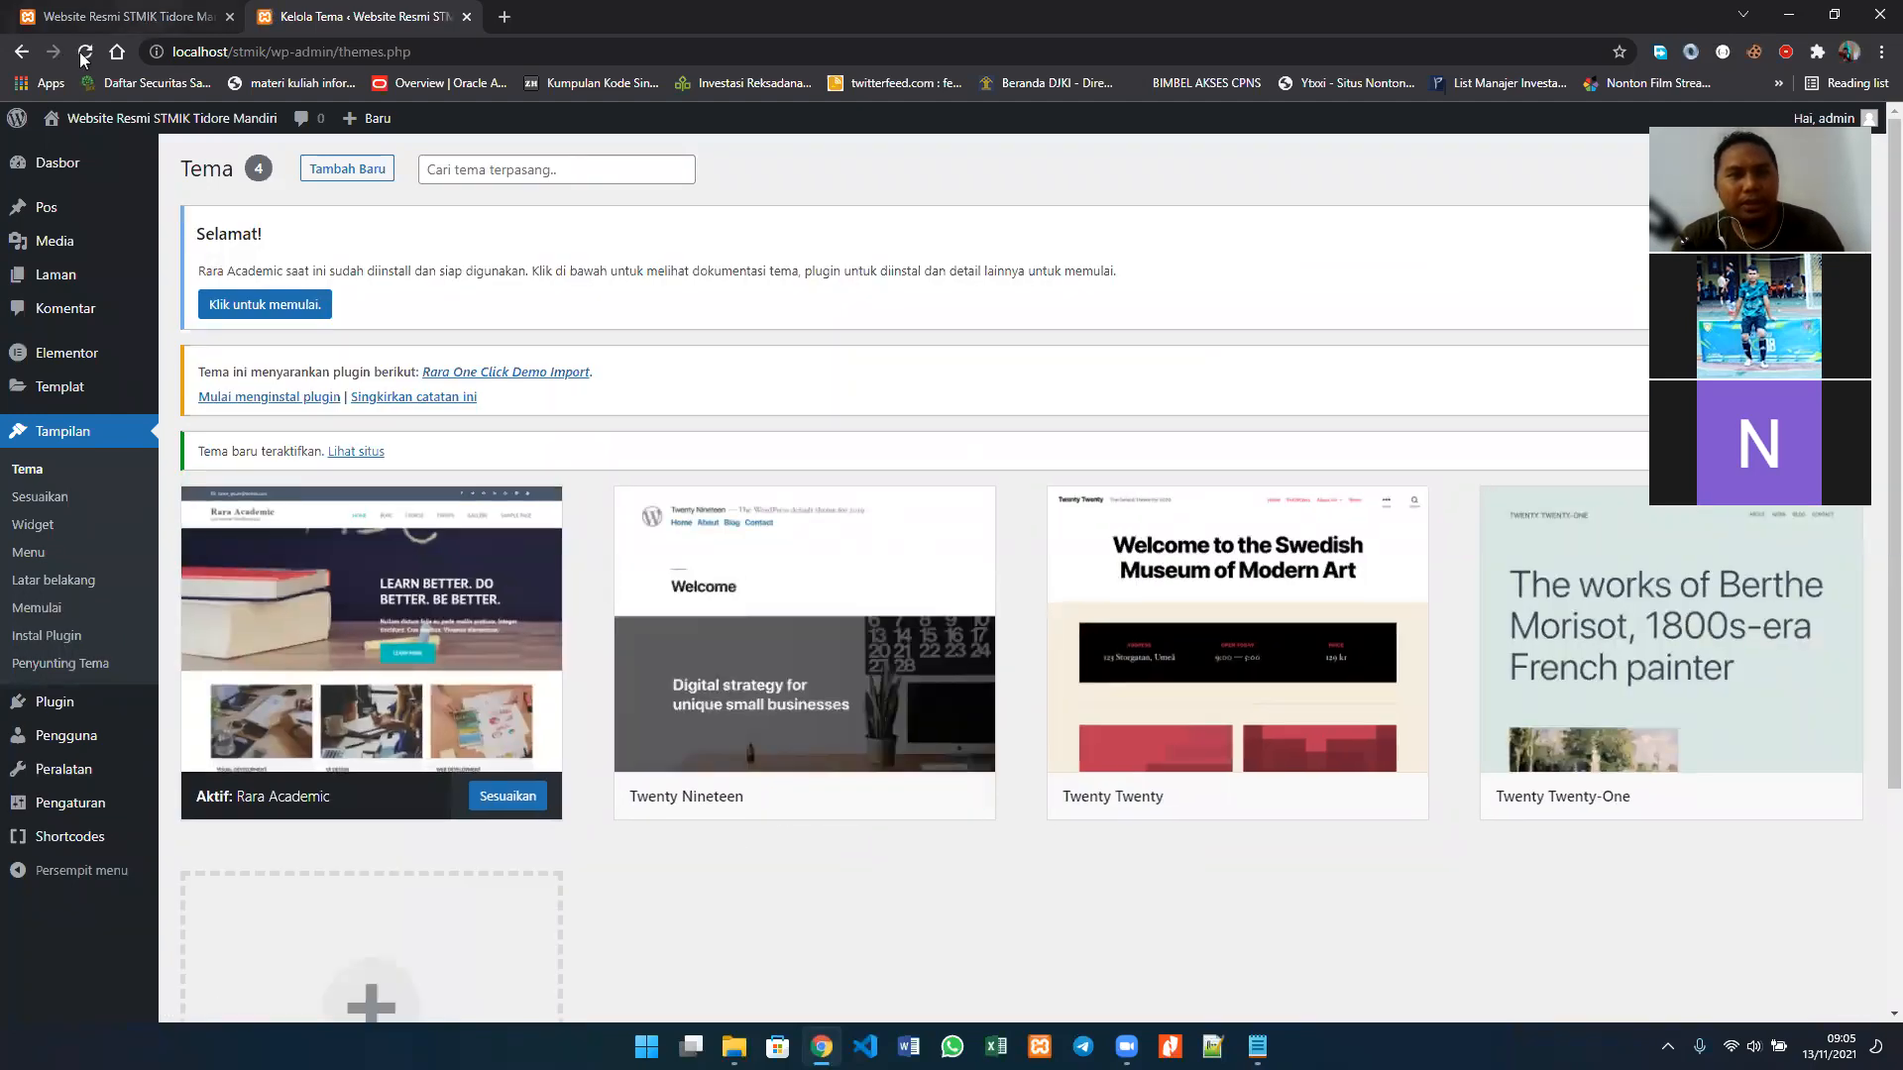
pyautogui.click(84, 53)
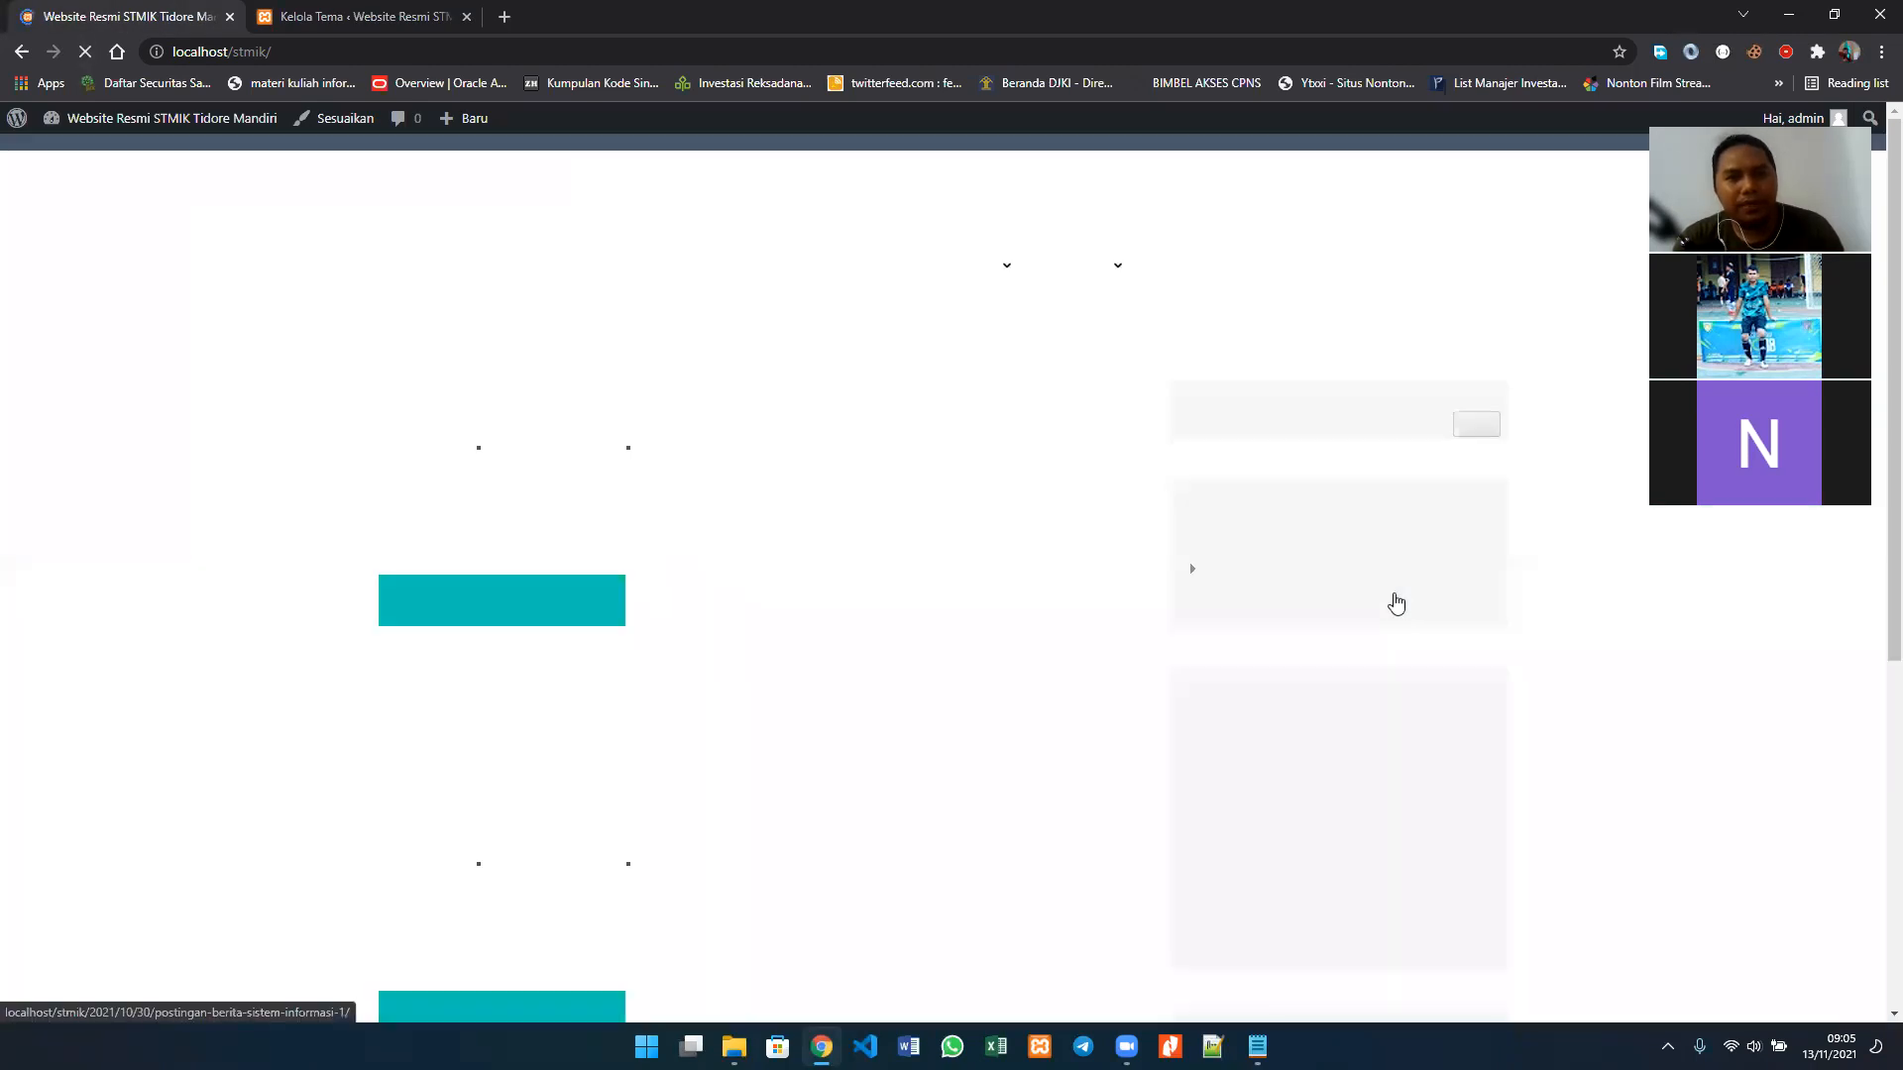
pyautogui.scroll(-5, 1637, 488)
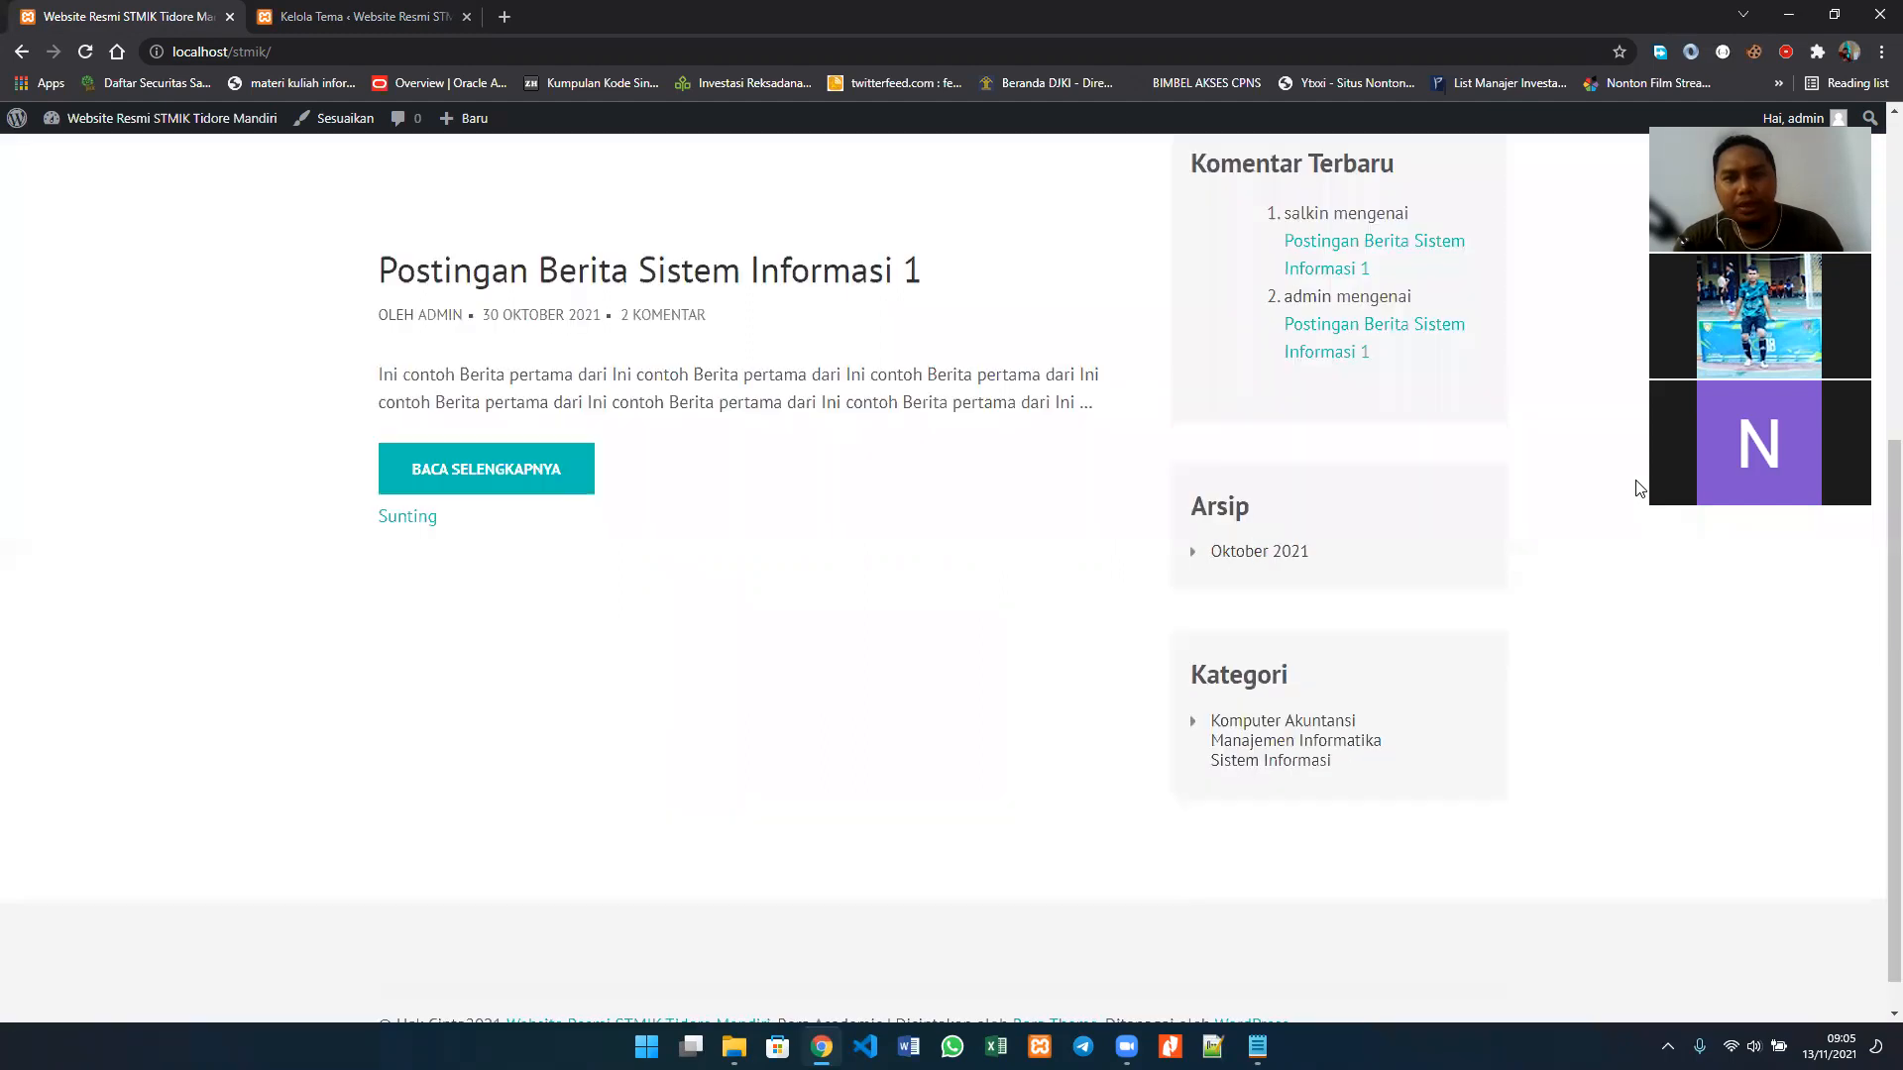
pyautogui.scroll(-1, 1637, 488)
pyautogui.scroll(6, 1637, 487)
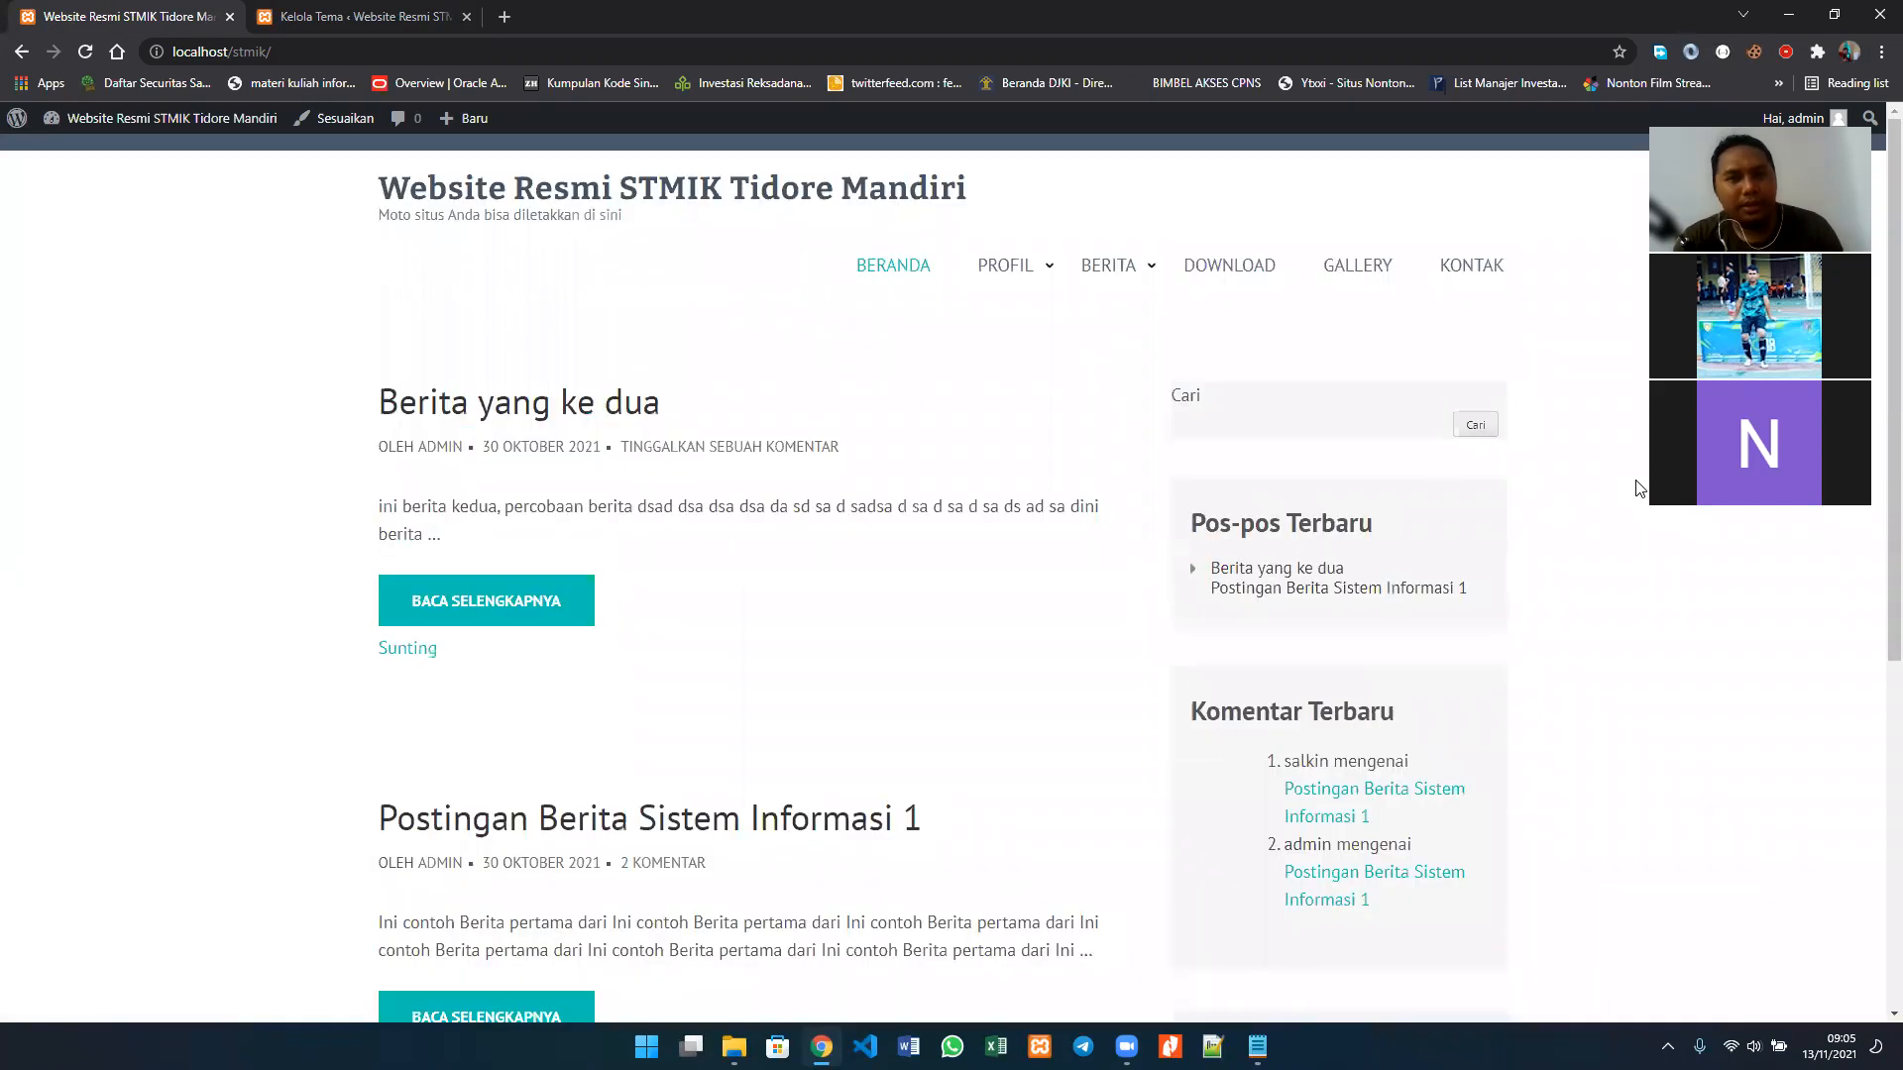
pyautogui.scroll(-6, 1638, 488)
pyautogui.scroll(6, 1637, 487)
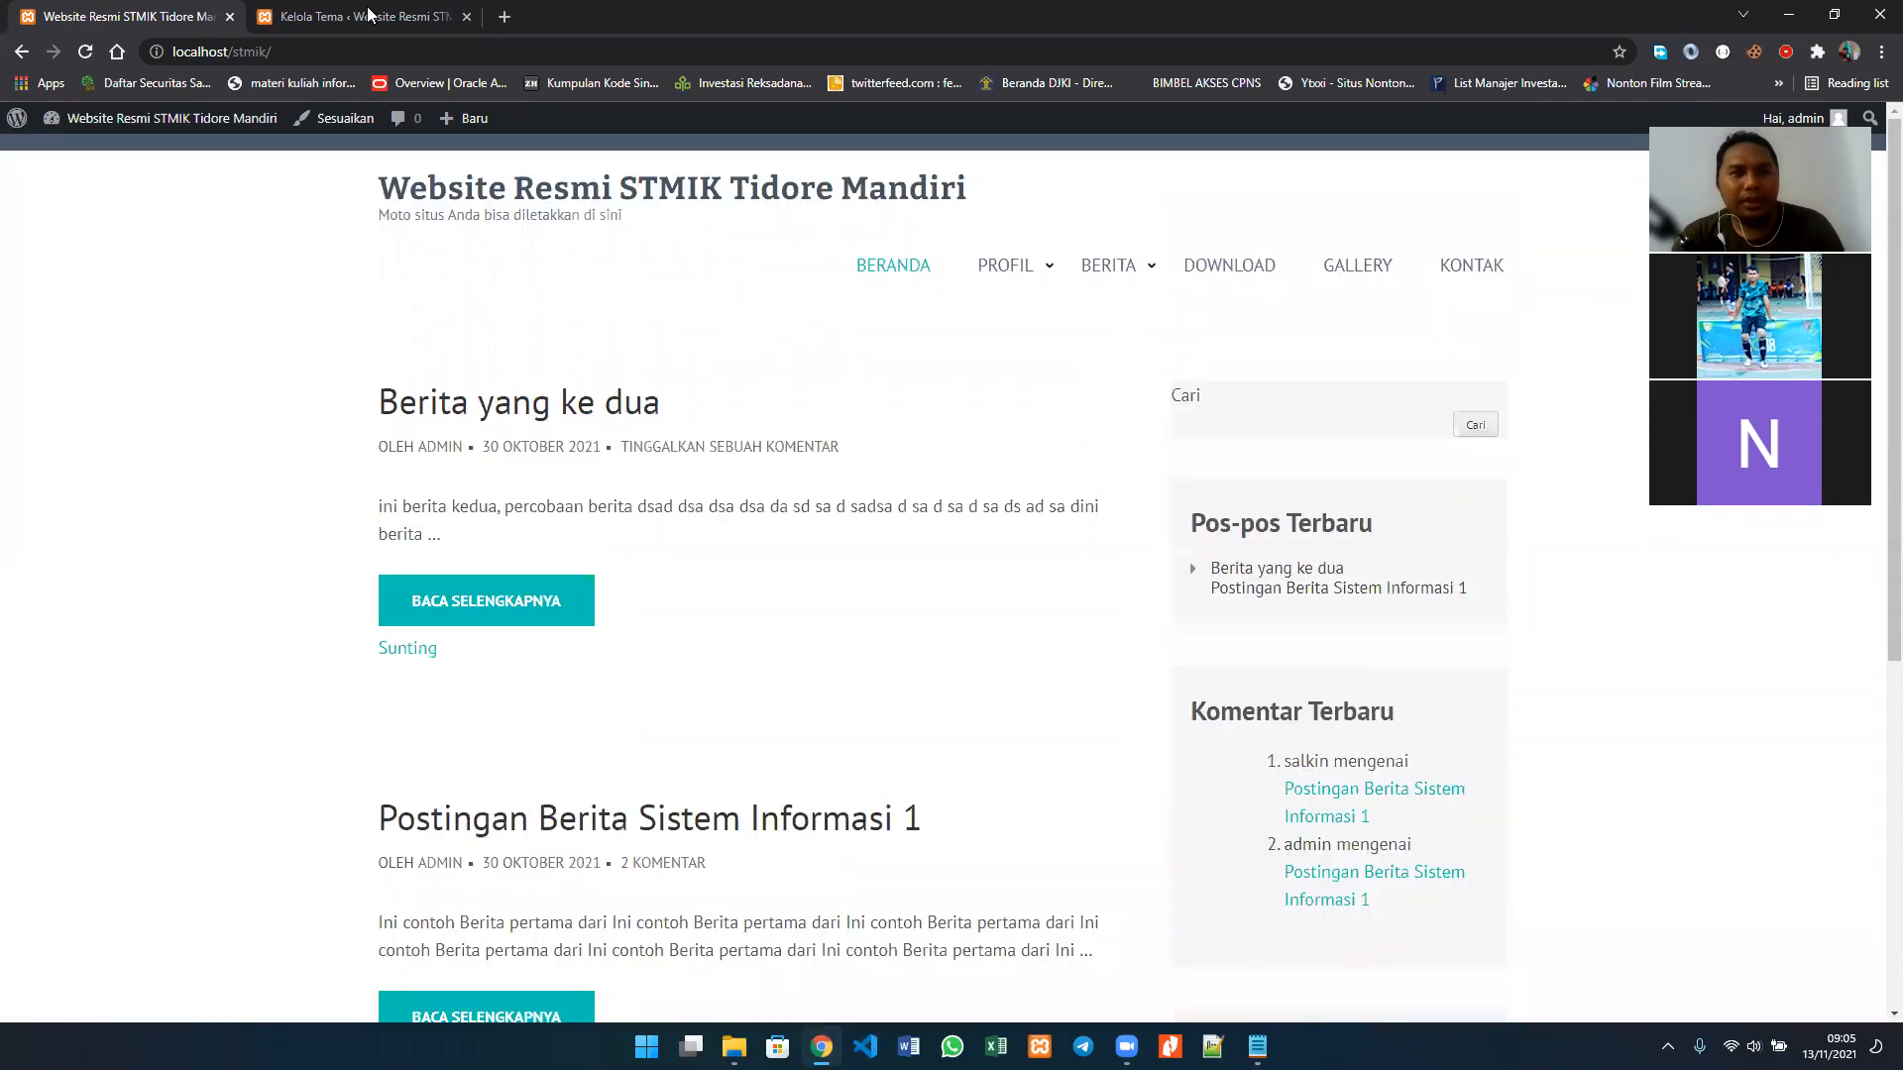
pyautogui.click(368, 16)
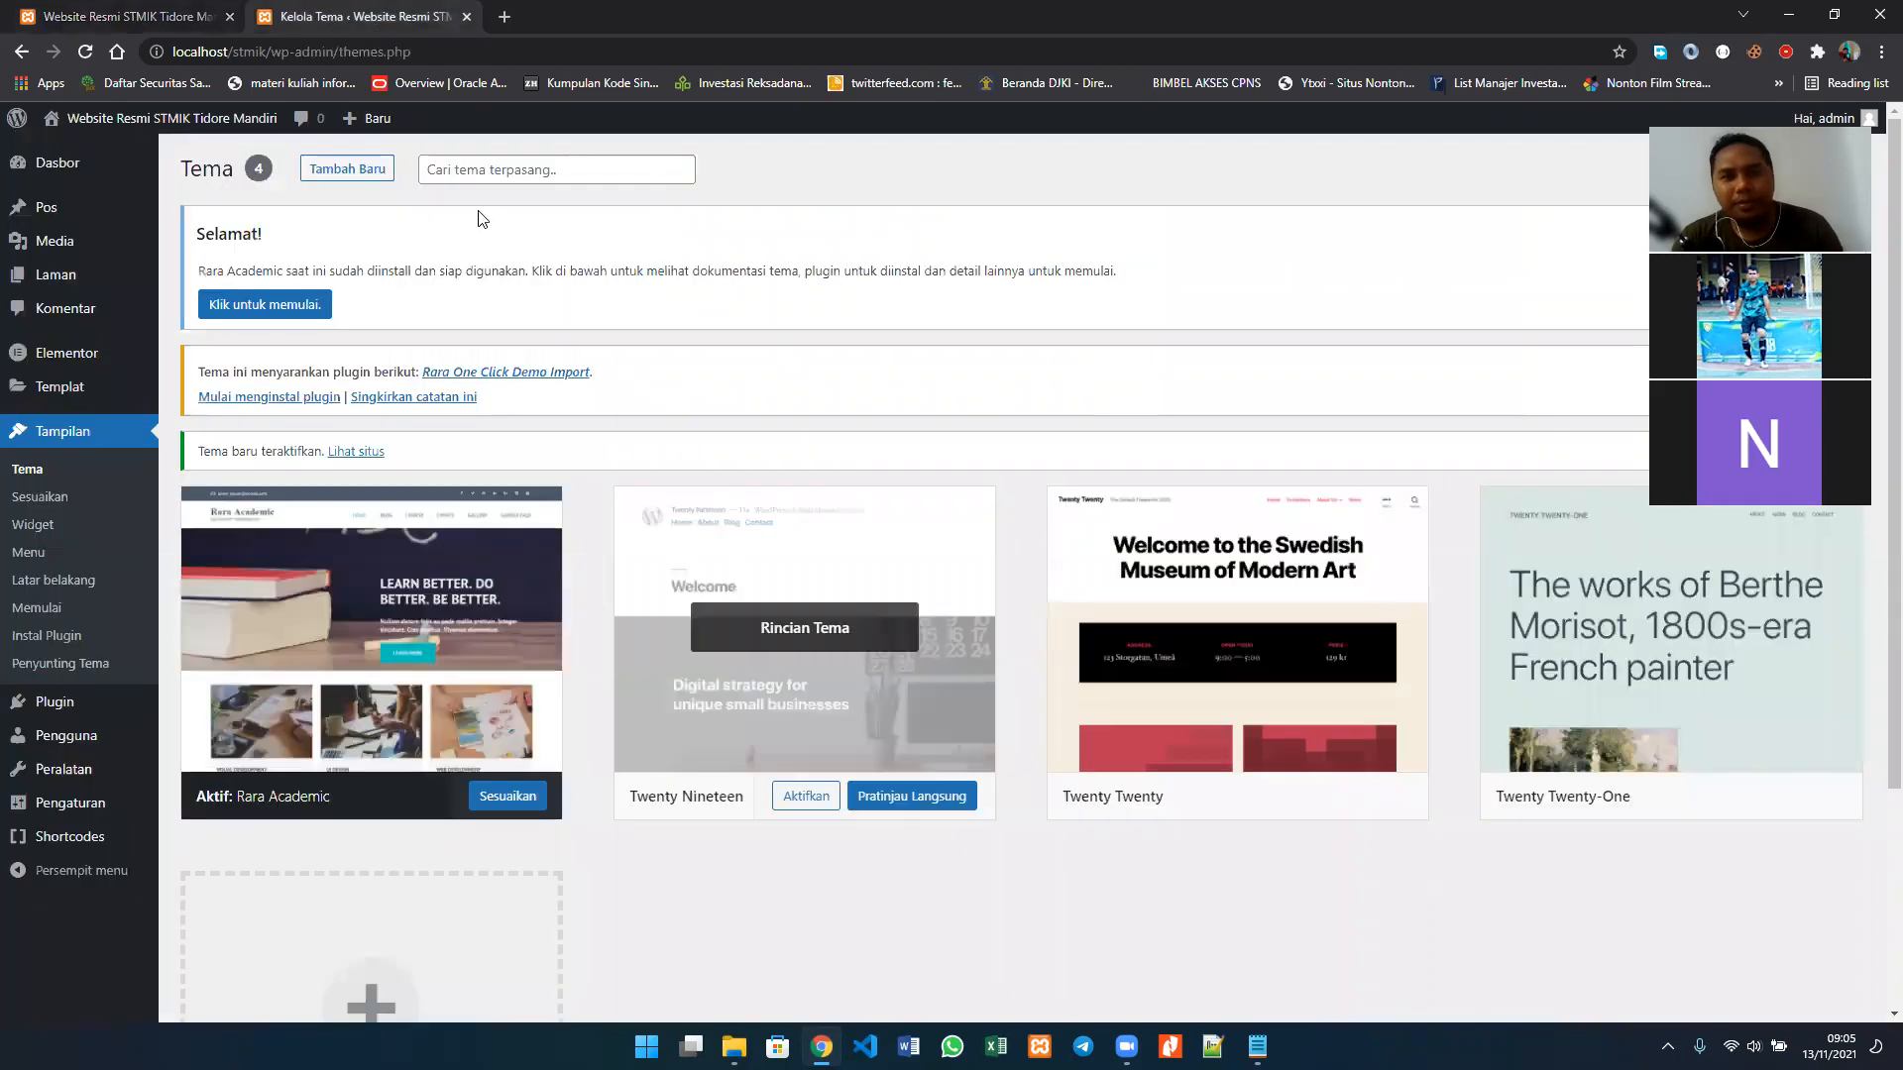
pyautogui.click(210, 16)
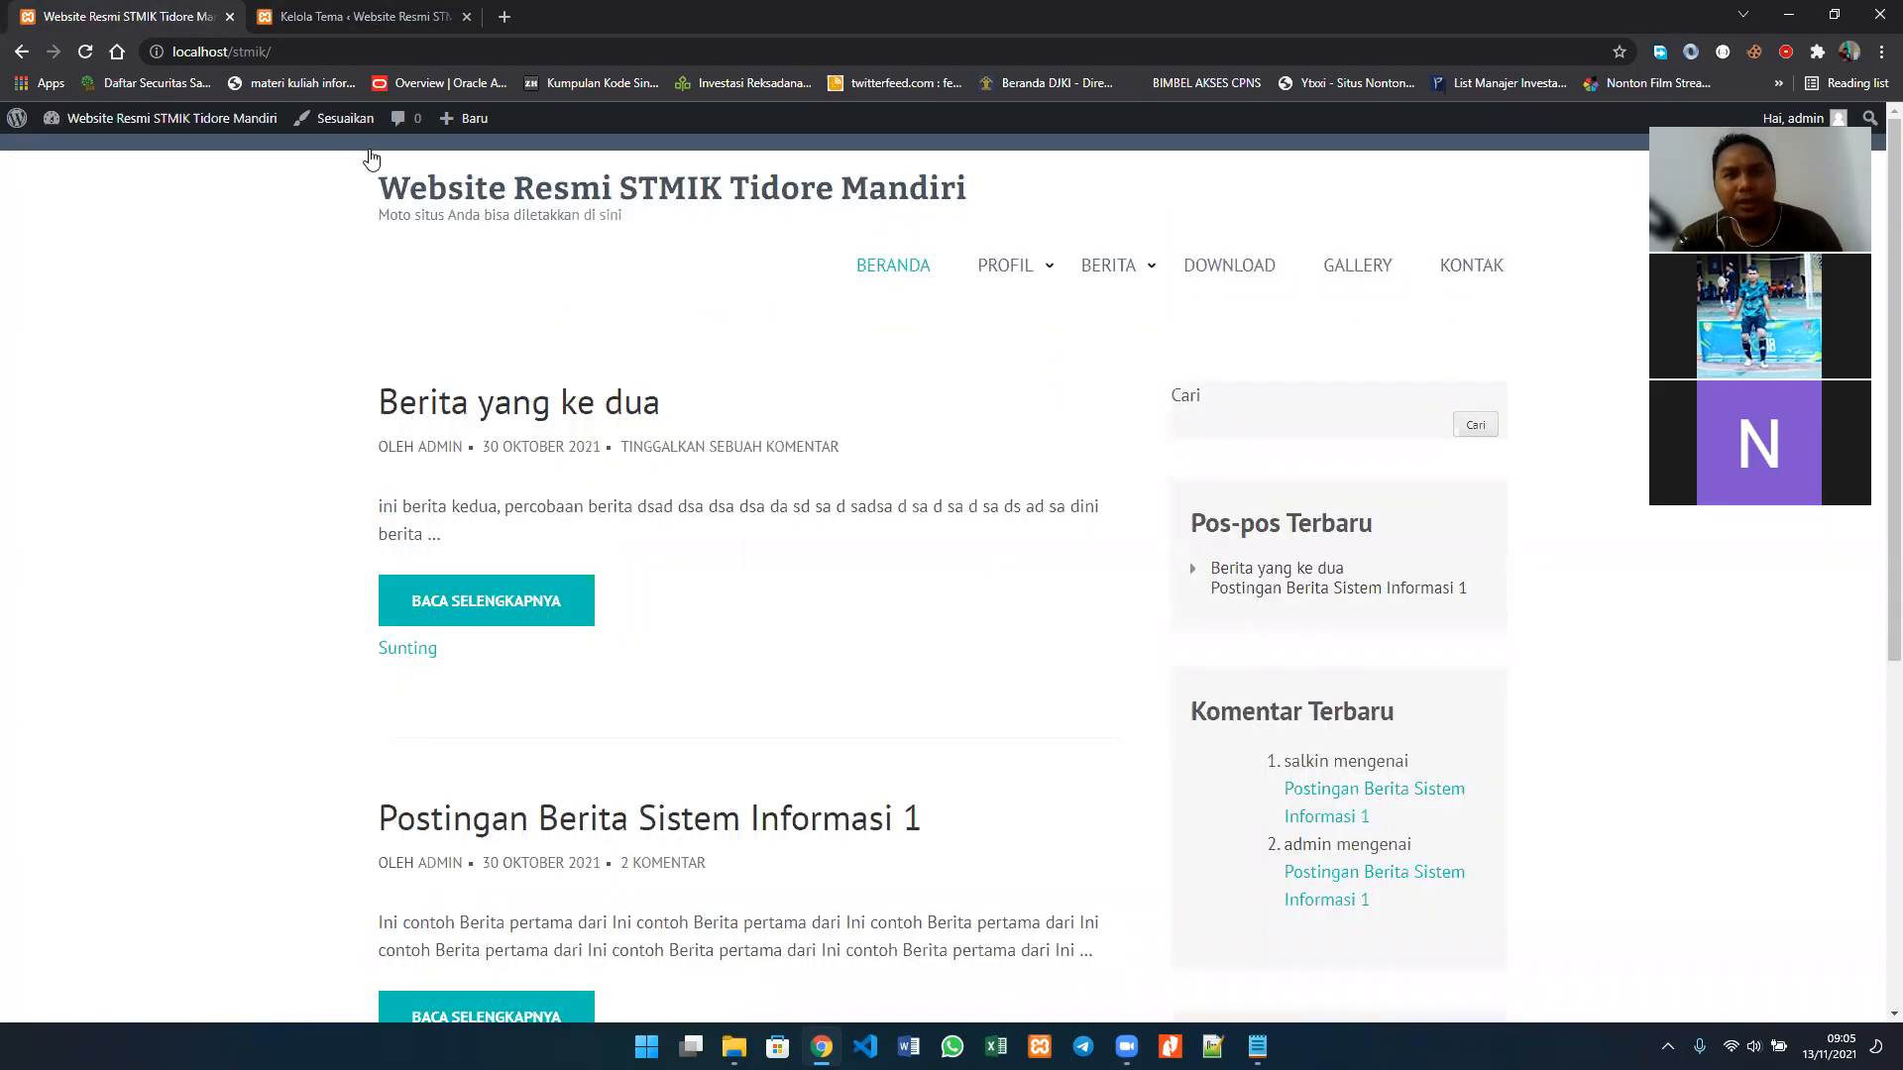
pyautogui.click(277, 12)
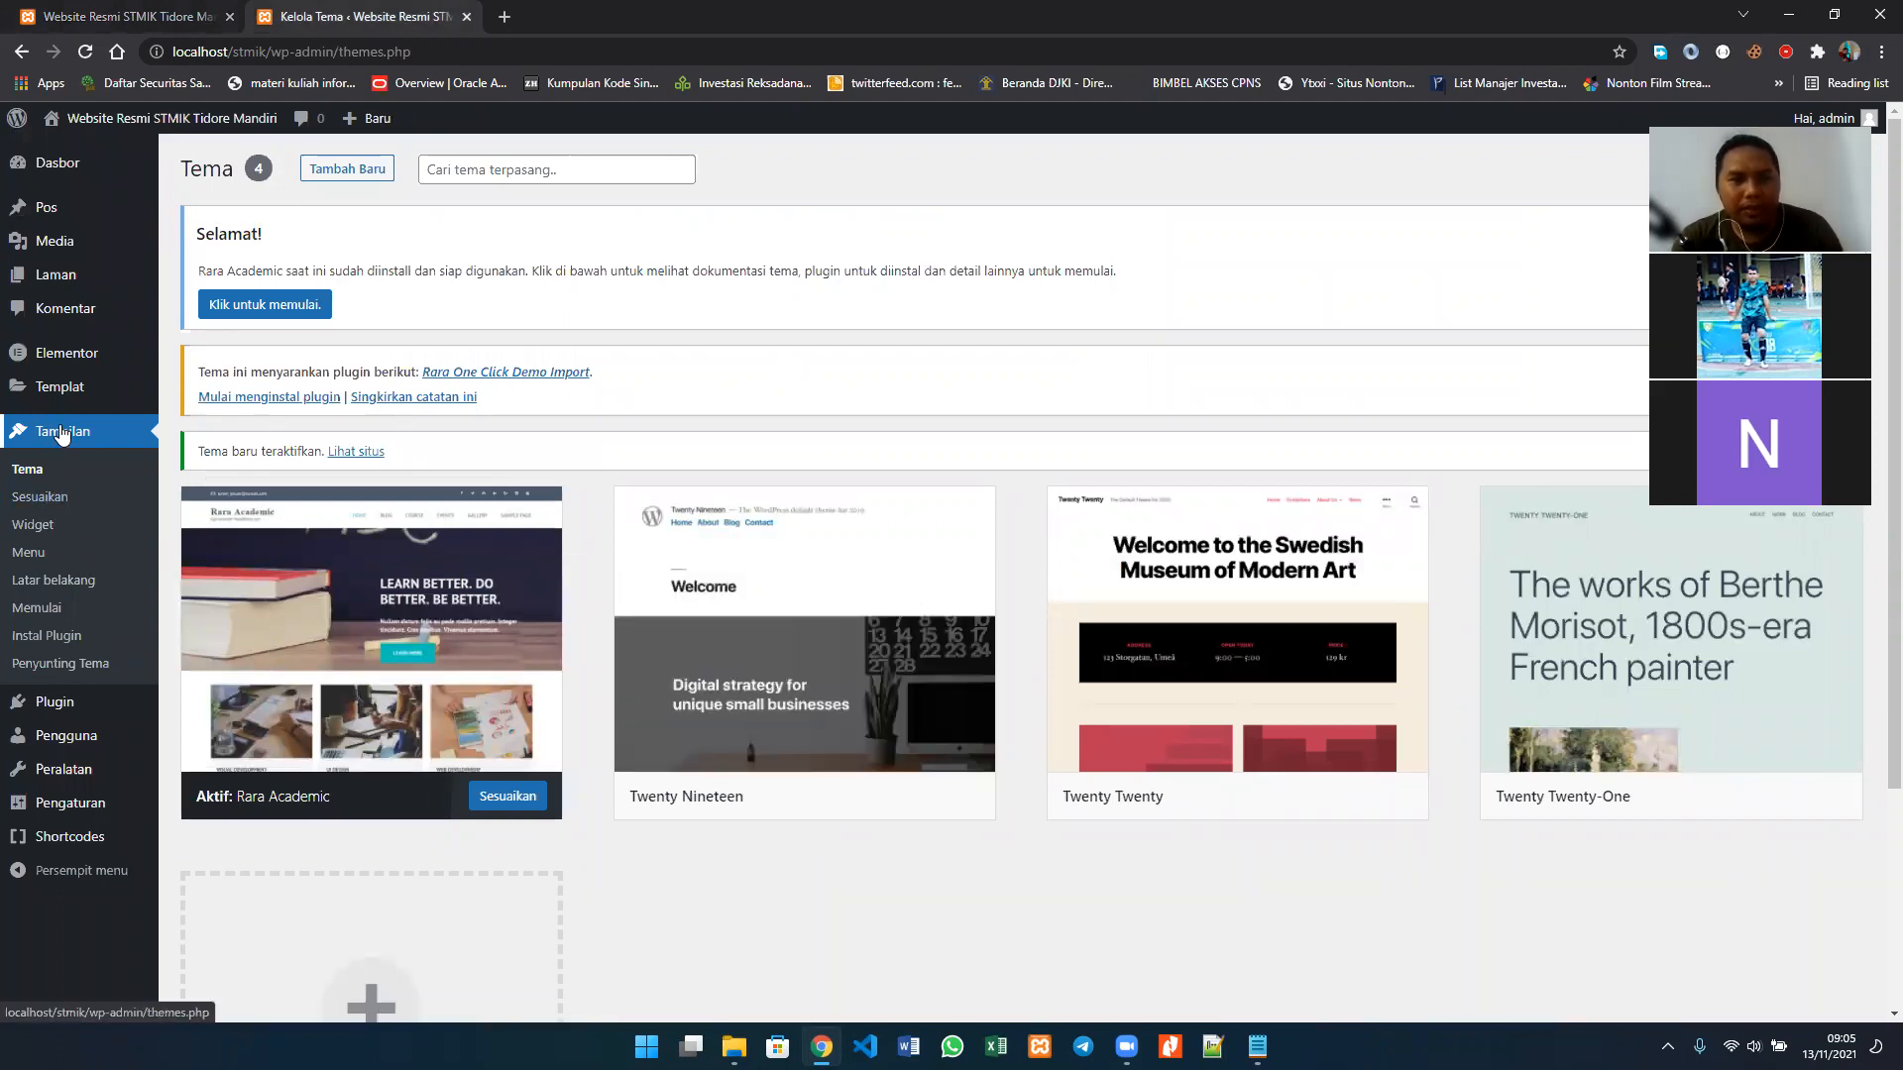
# Step: Open the theme customizer from the site's front page and return the other browser tab to the theme list
pyautogui.click(52, 499)
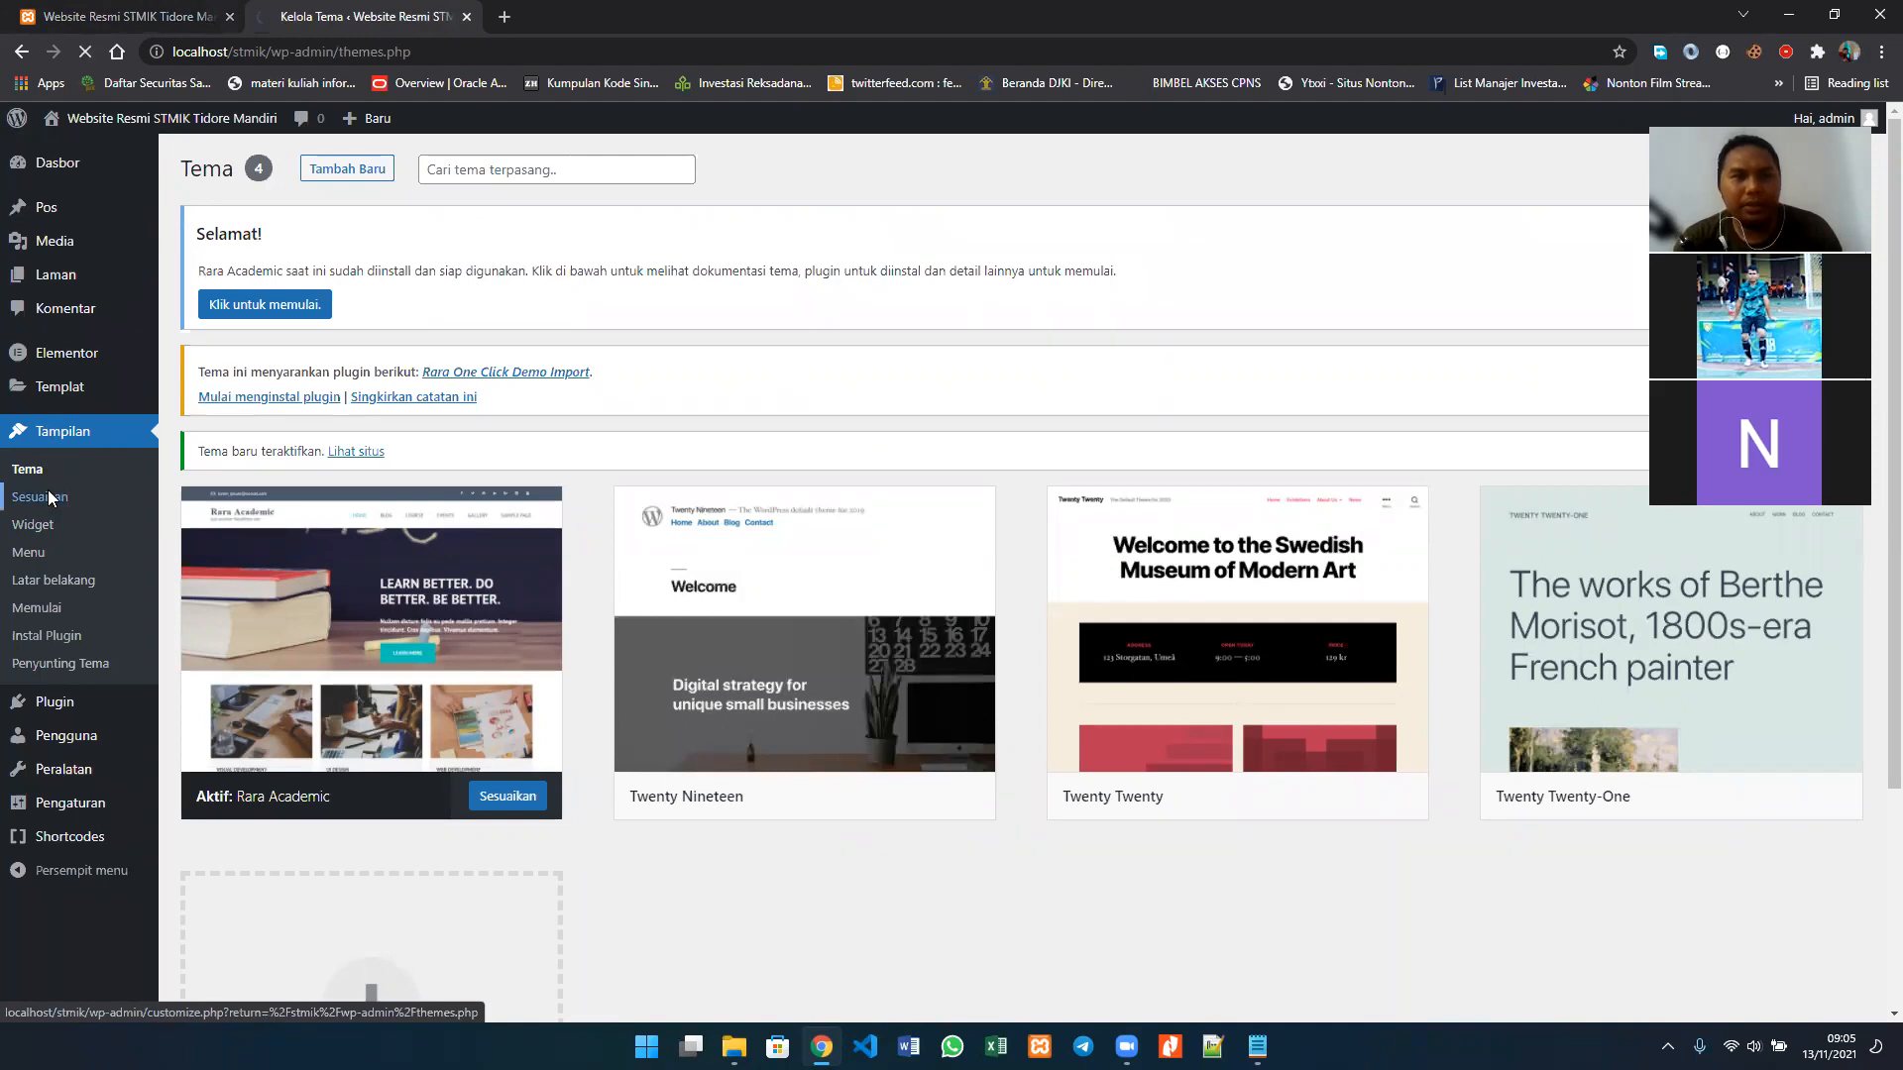
pyautogui.click(50, 18)
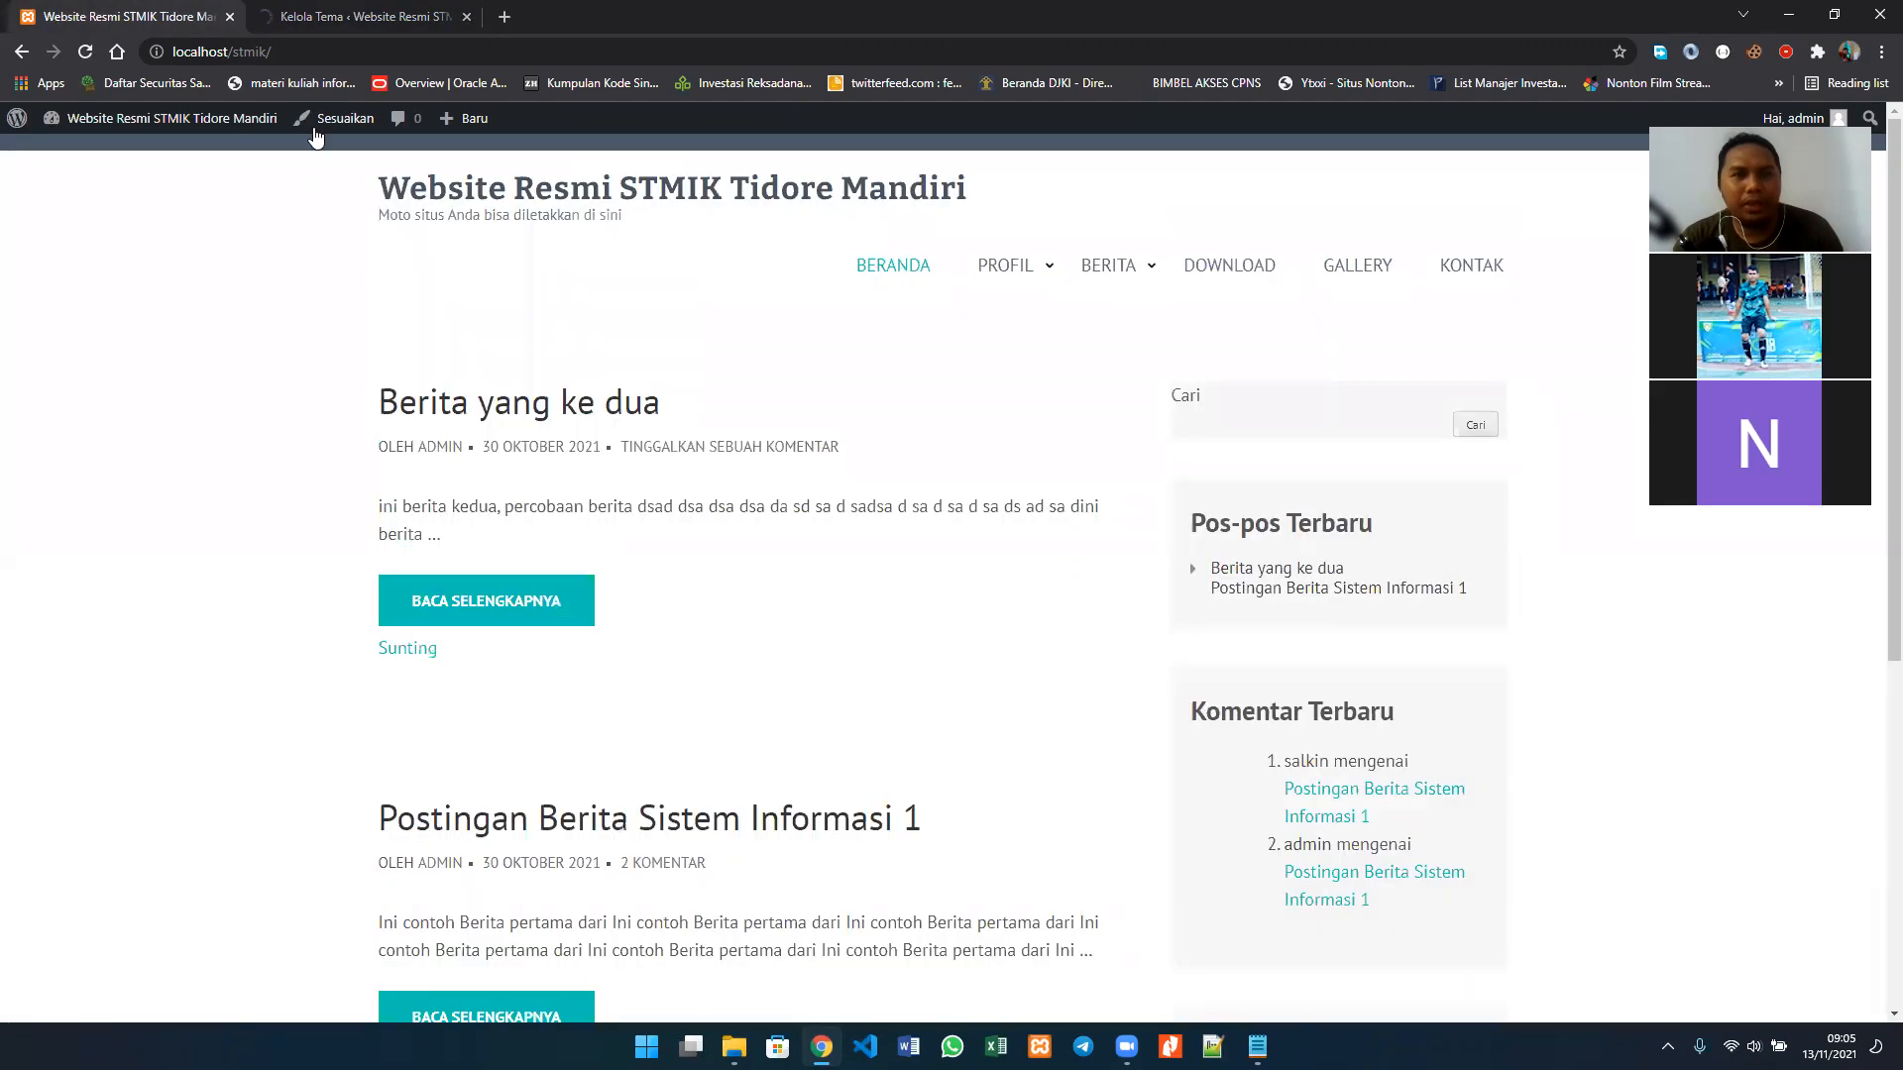
pyautogui.click(369, 120)
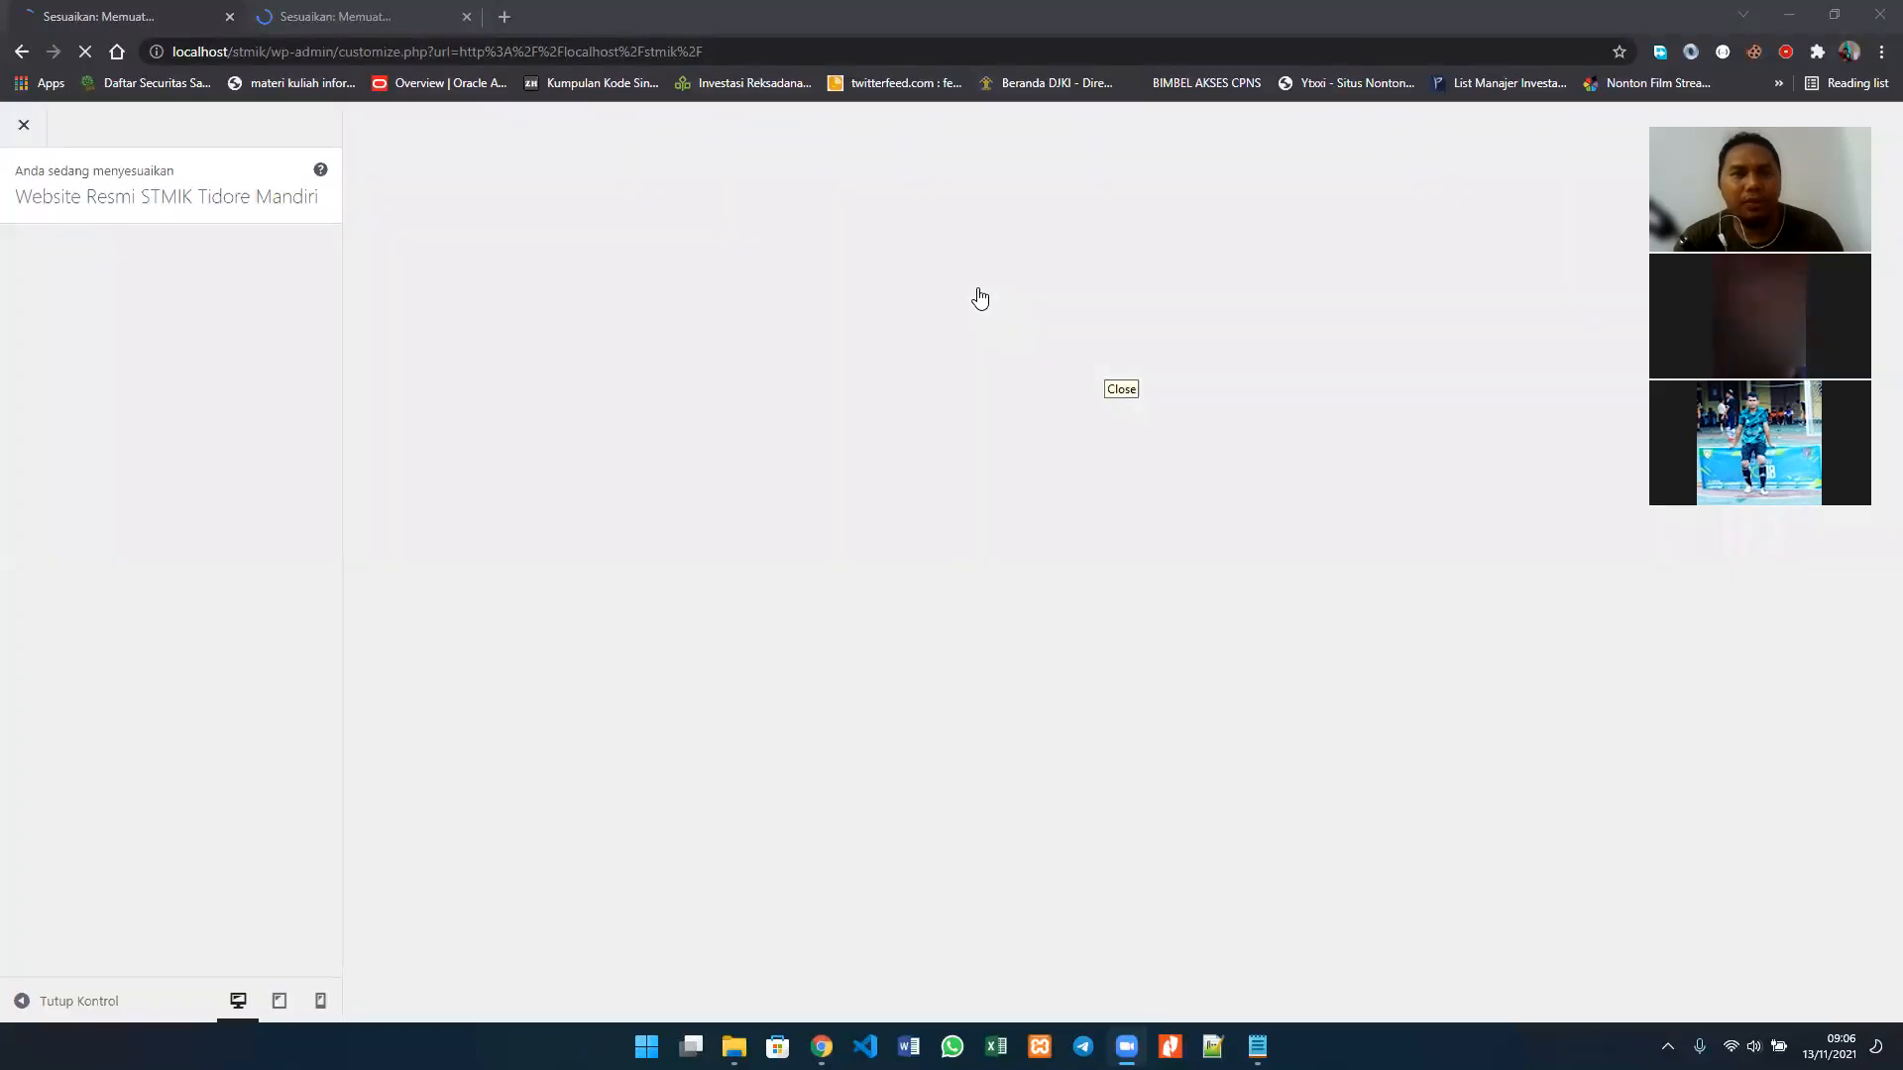
pyautogui.click(417, 8)
pyautogui.click(28, 52)
pyautogui.click(125, 17)
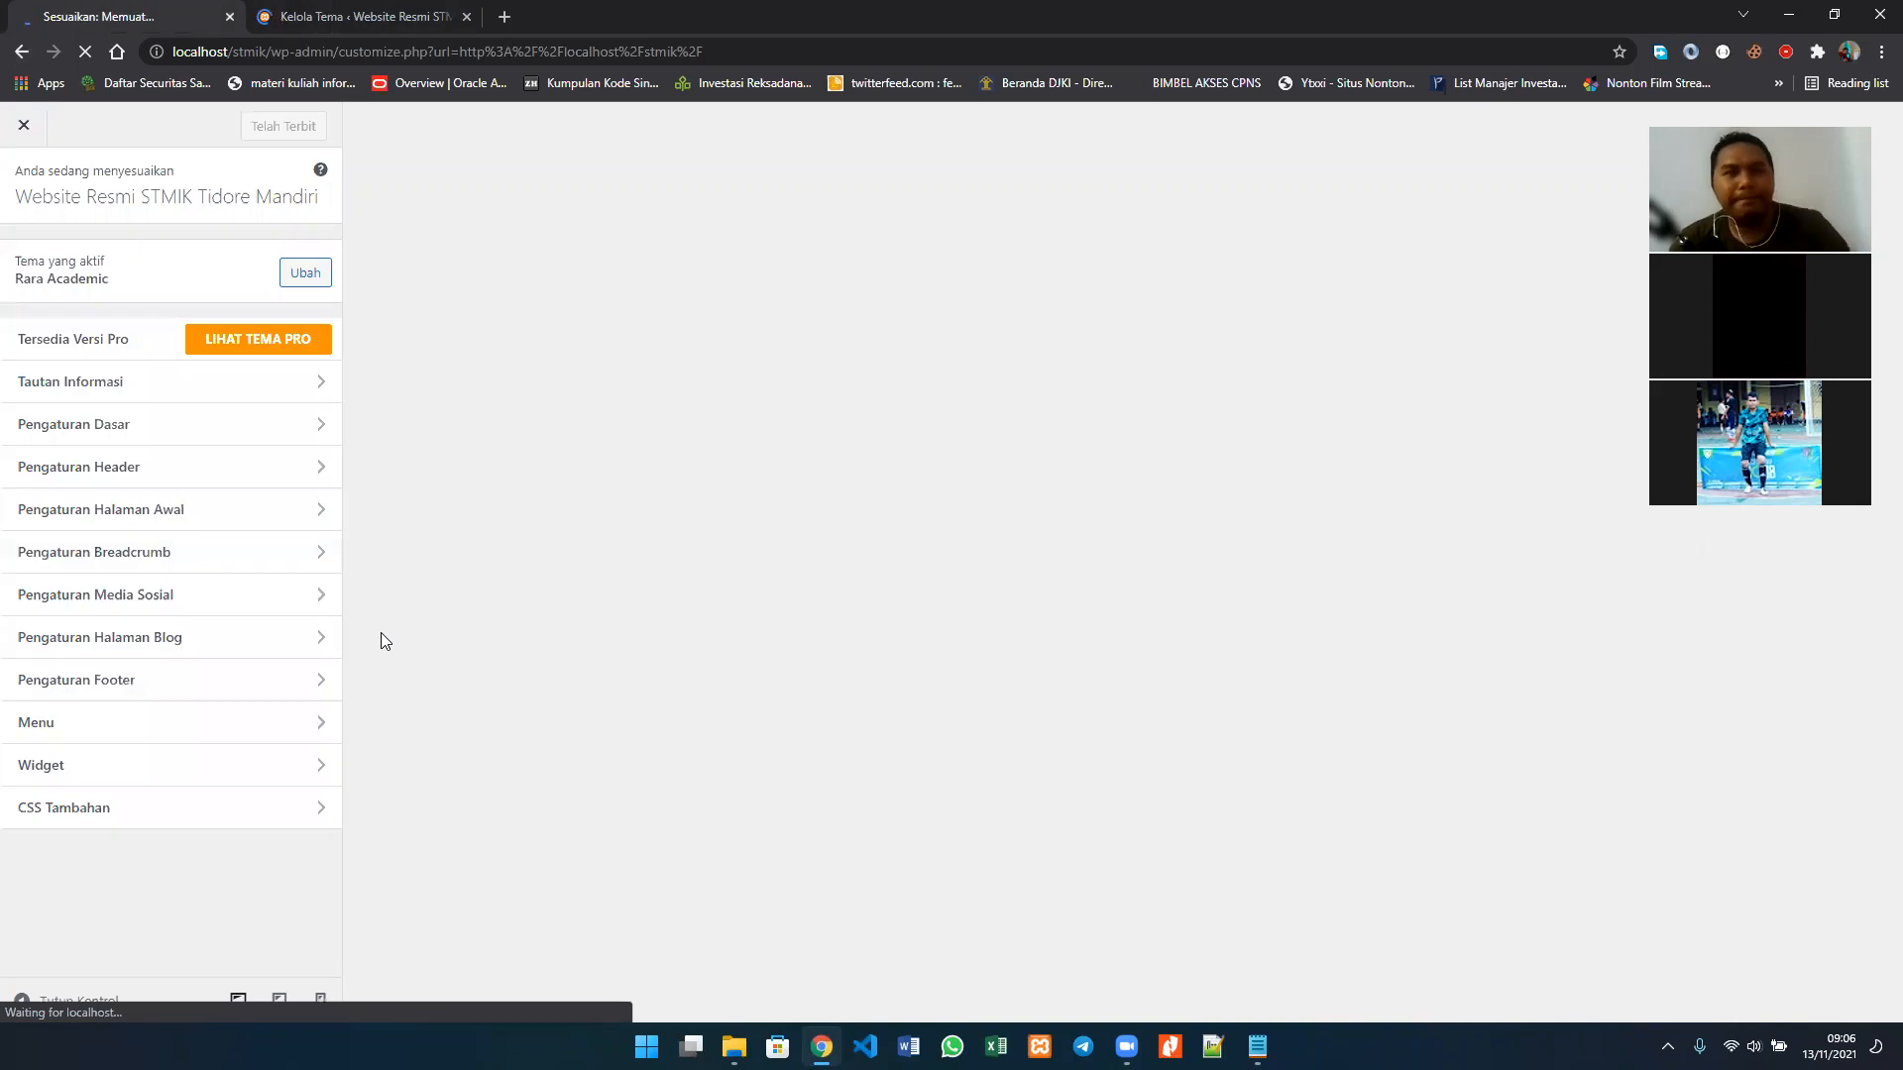
pyautogui.click(347, 12)
pyautogui.click(178, 16)
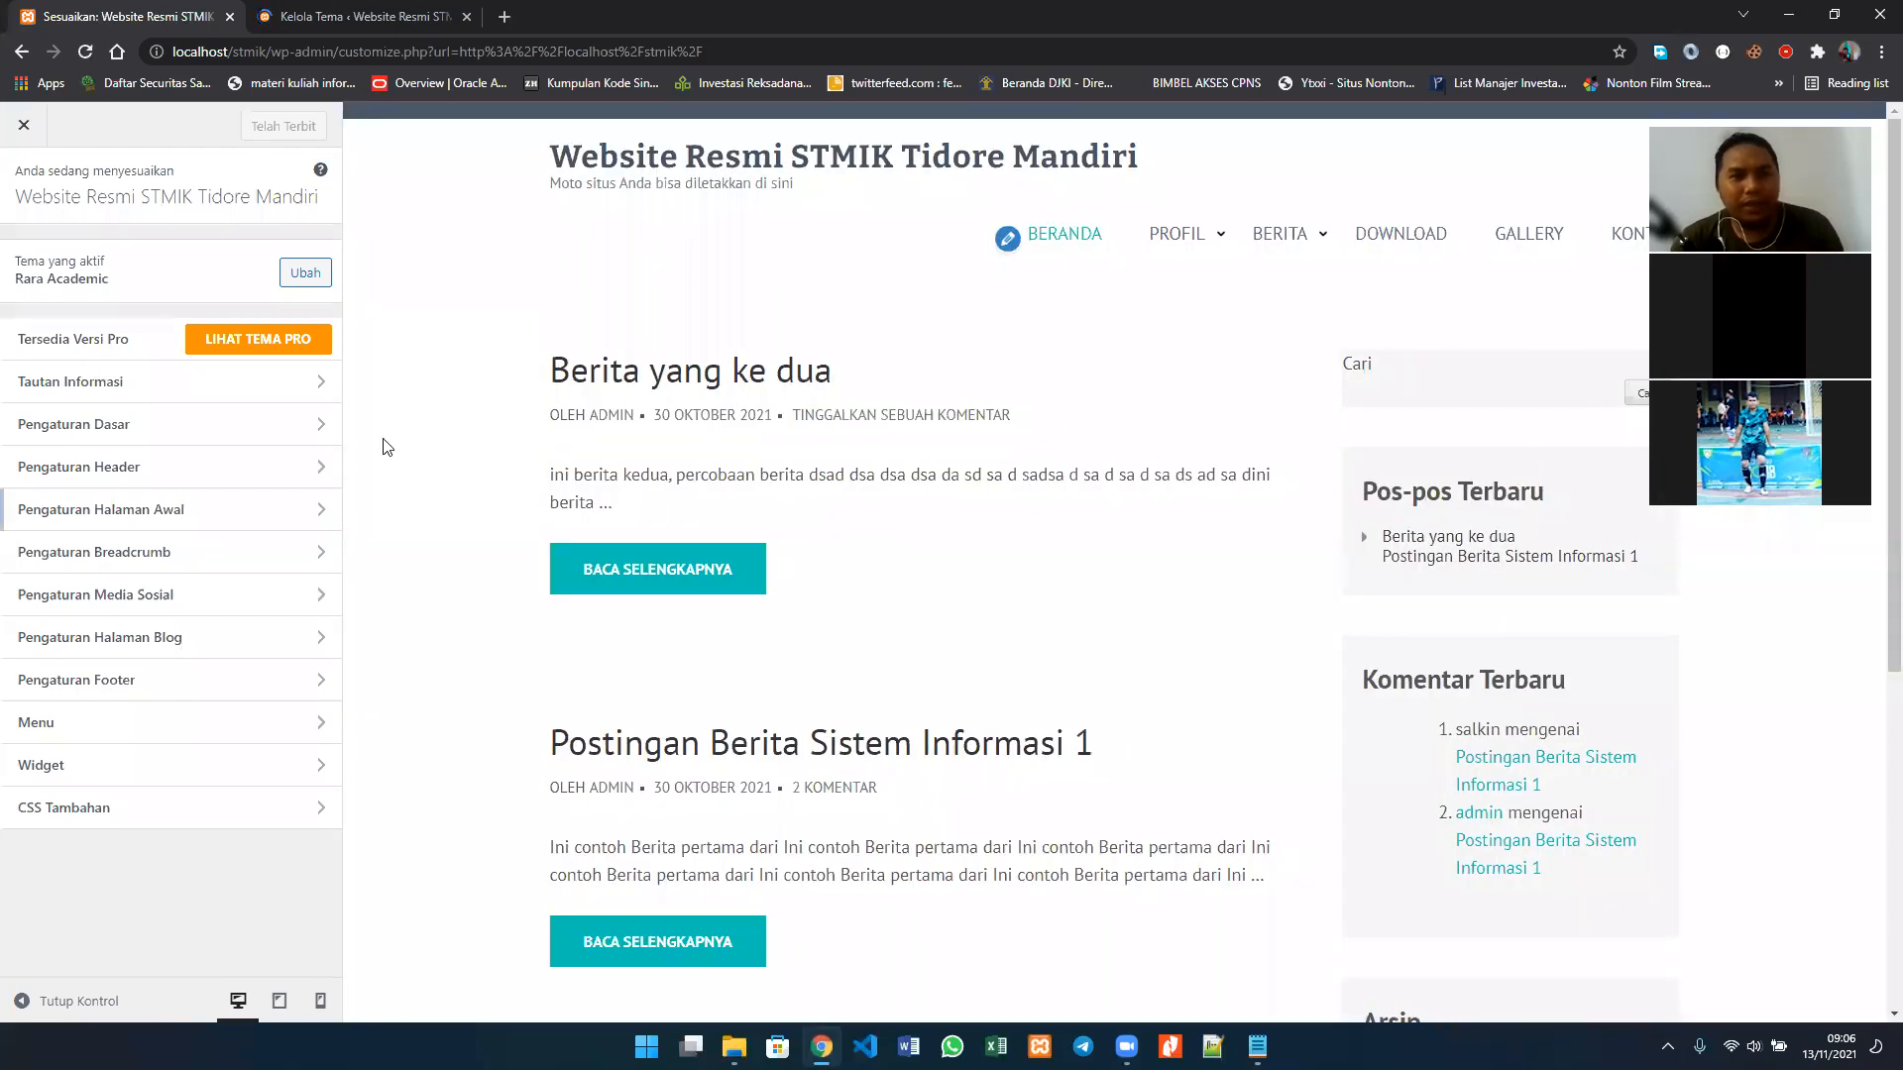
# Step: Read the Tautan Informasi section's instructions for creating a Rara Academic homepage and return to the customizer's main sections
pyautogui.click(171, 383)
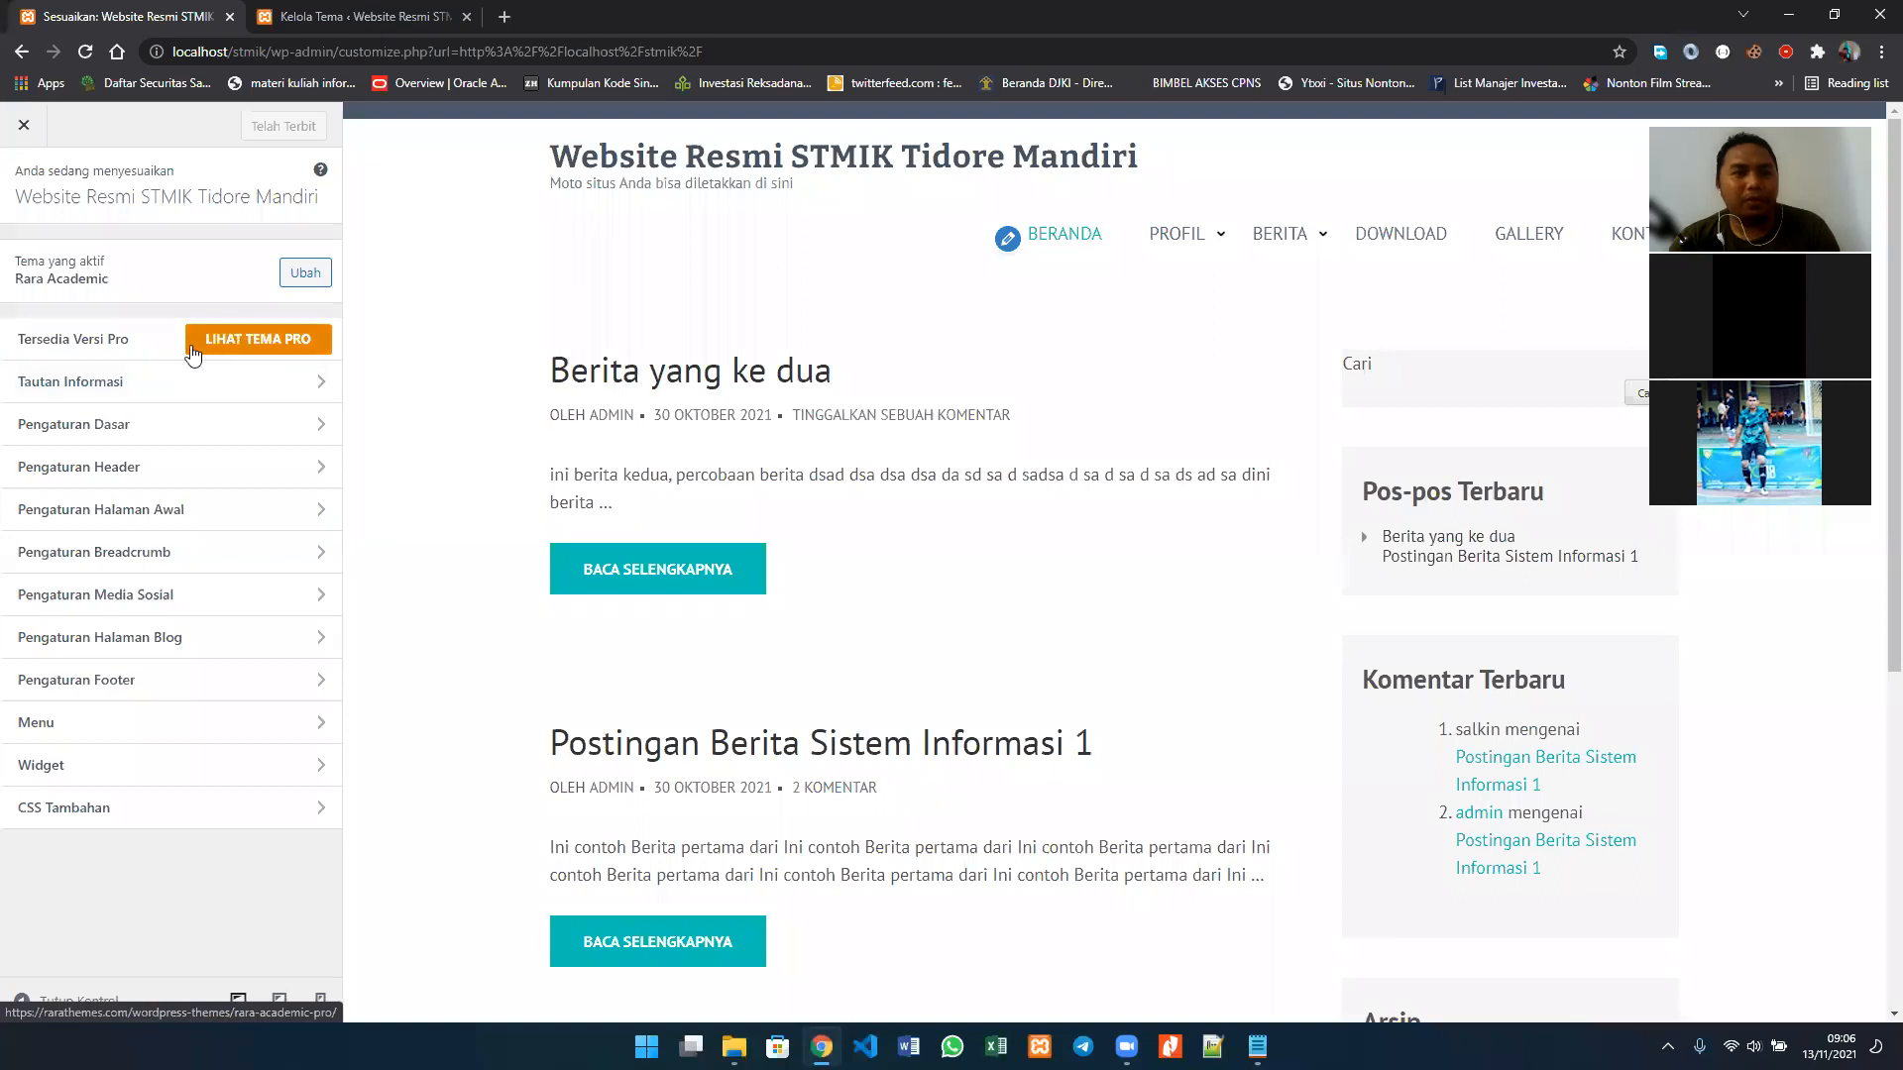
pyautogui.click(330, 10)
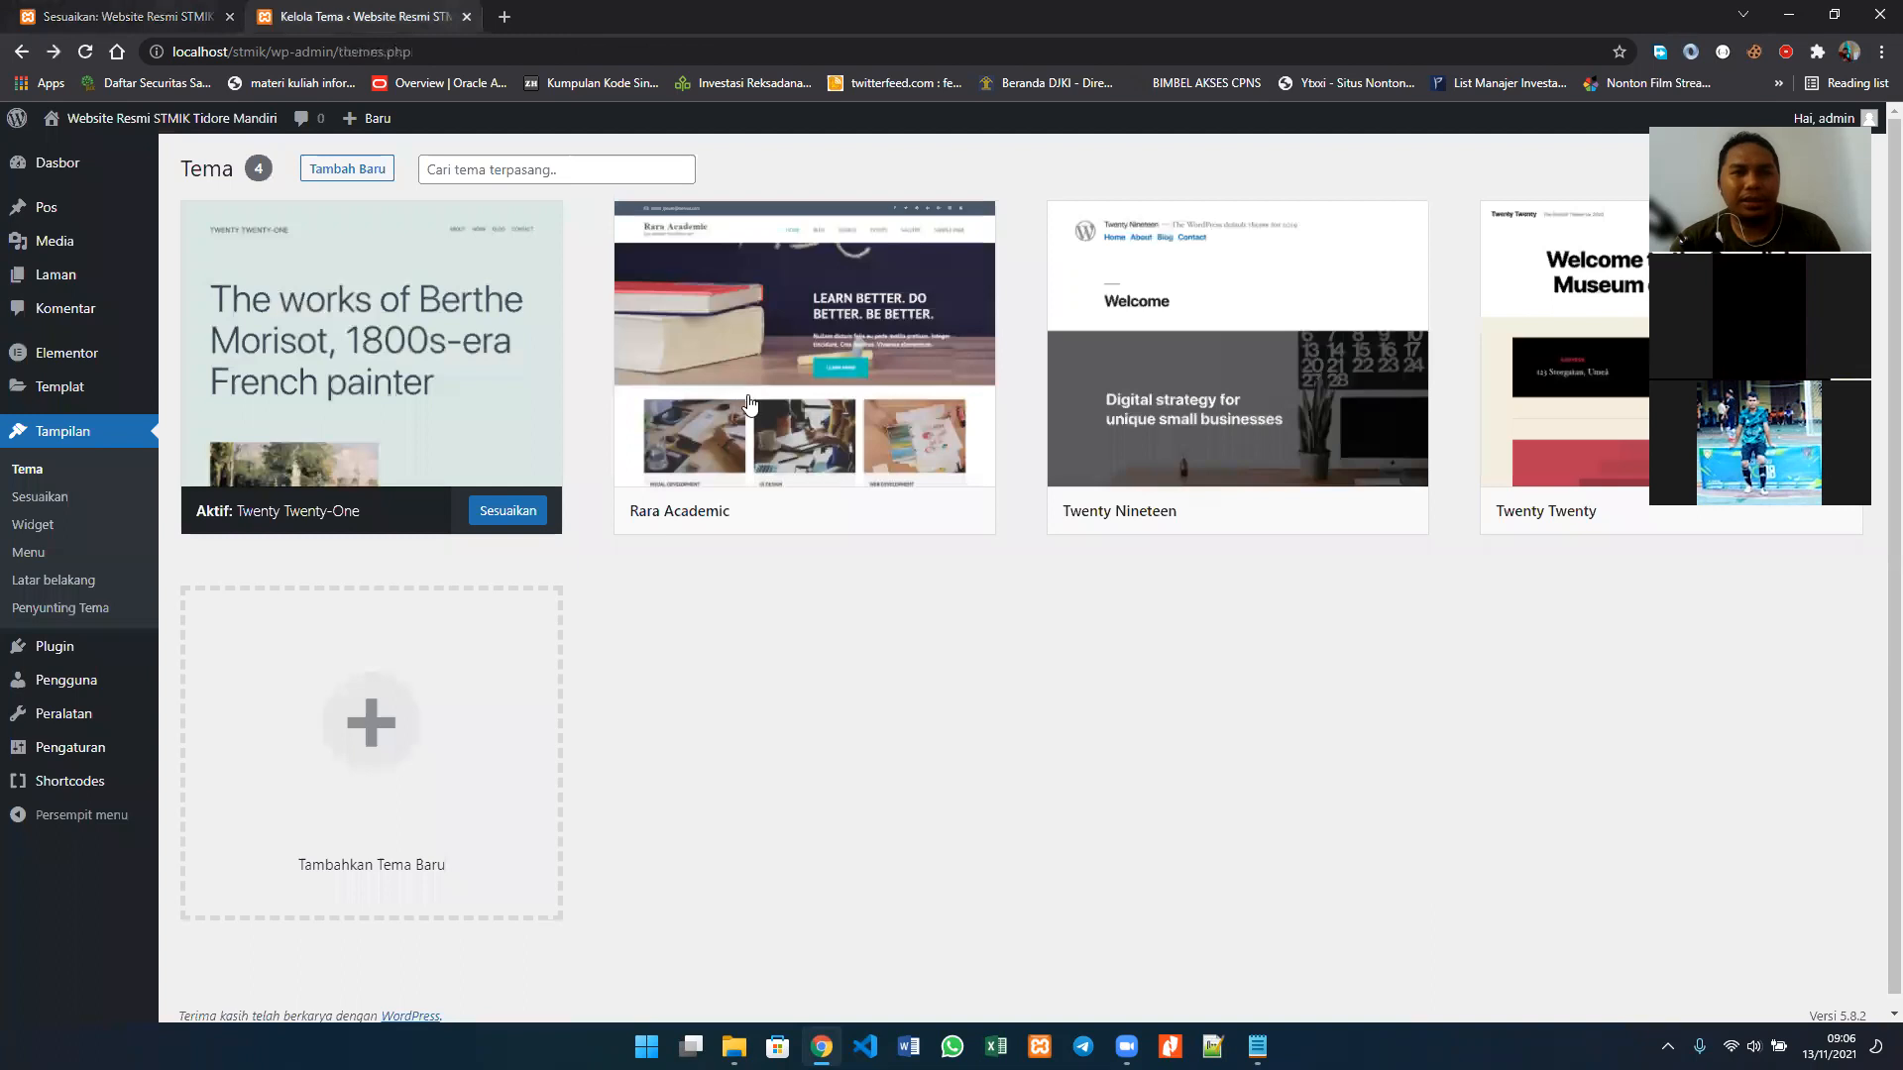
pyautogui.click(187, 12)
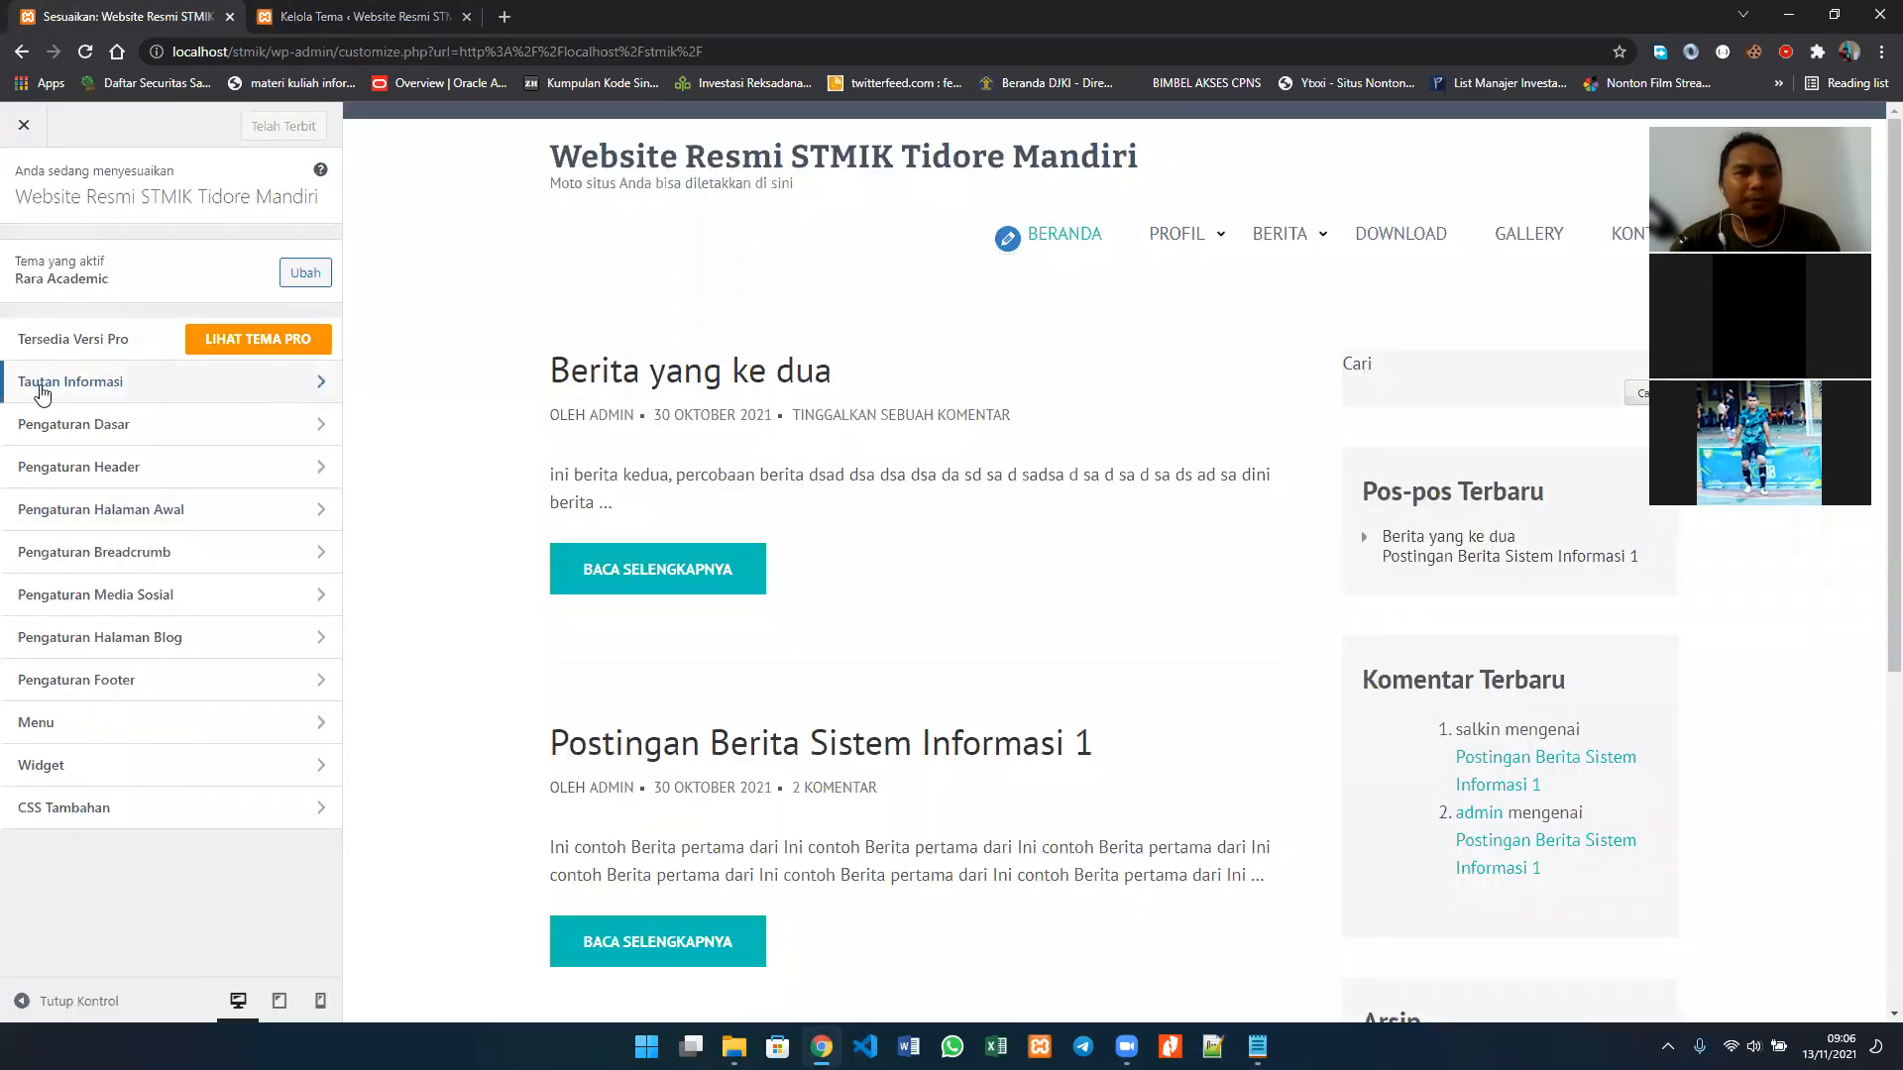
pyautogui.click(146, 387)
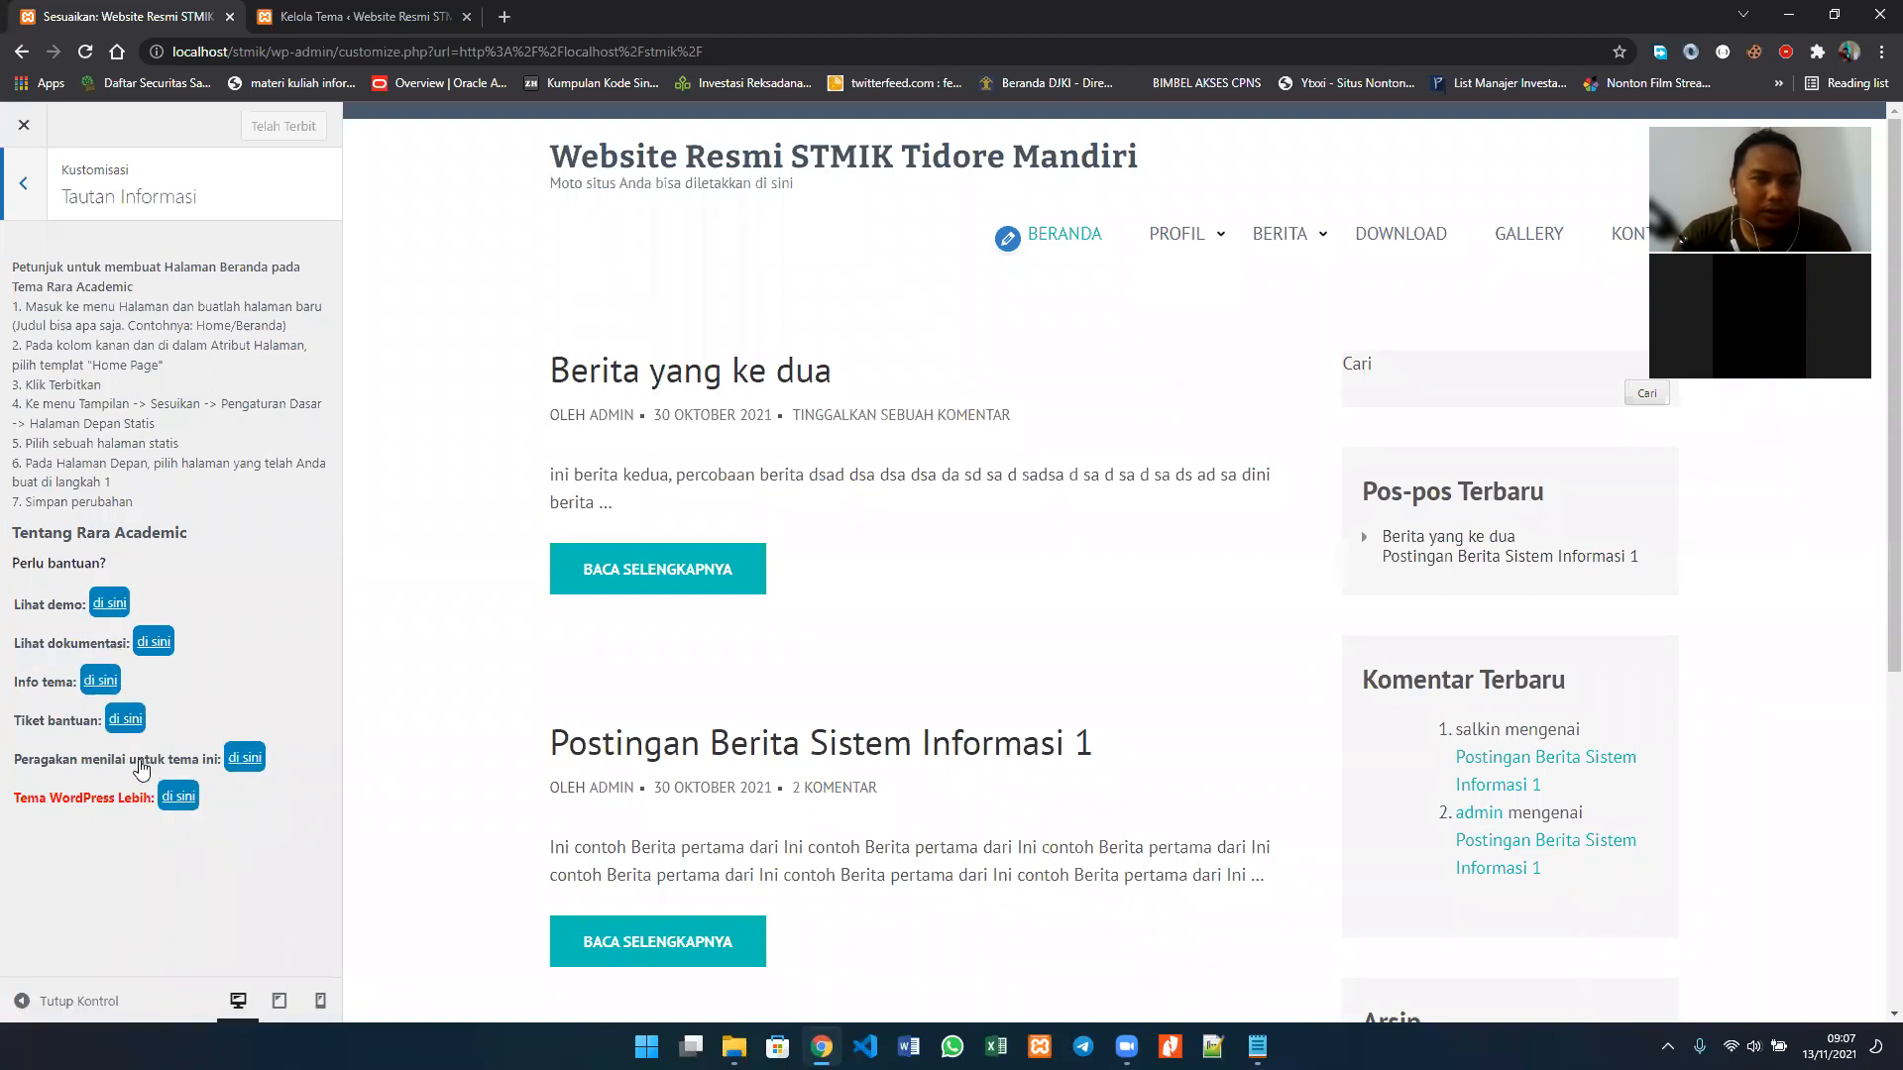
pyautogui.click(25, 189)
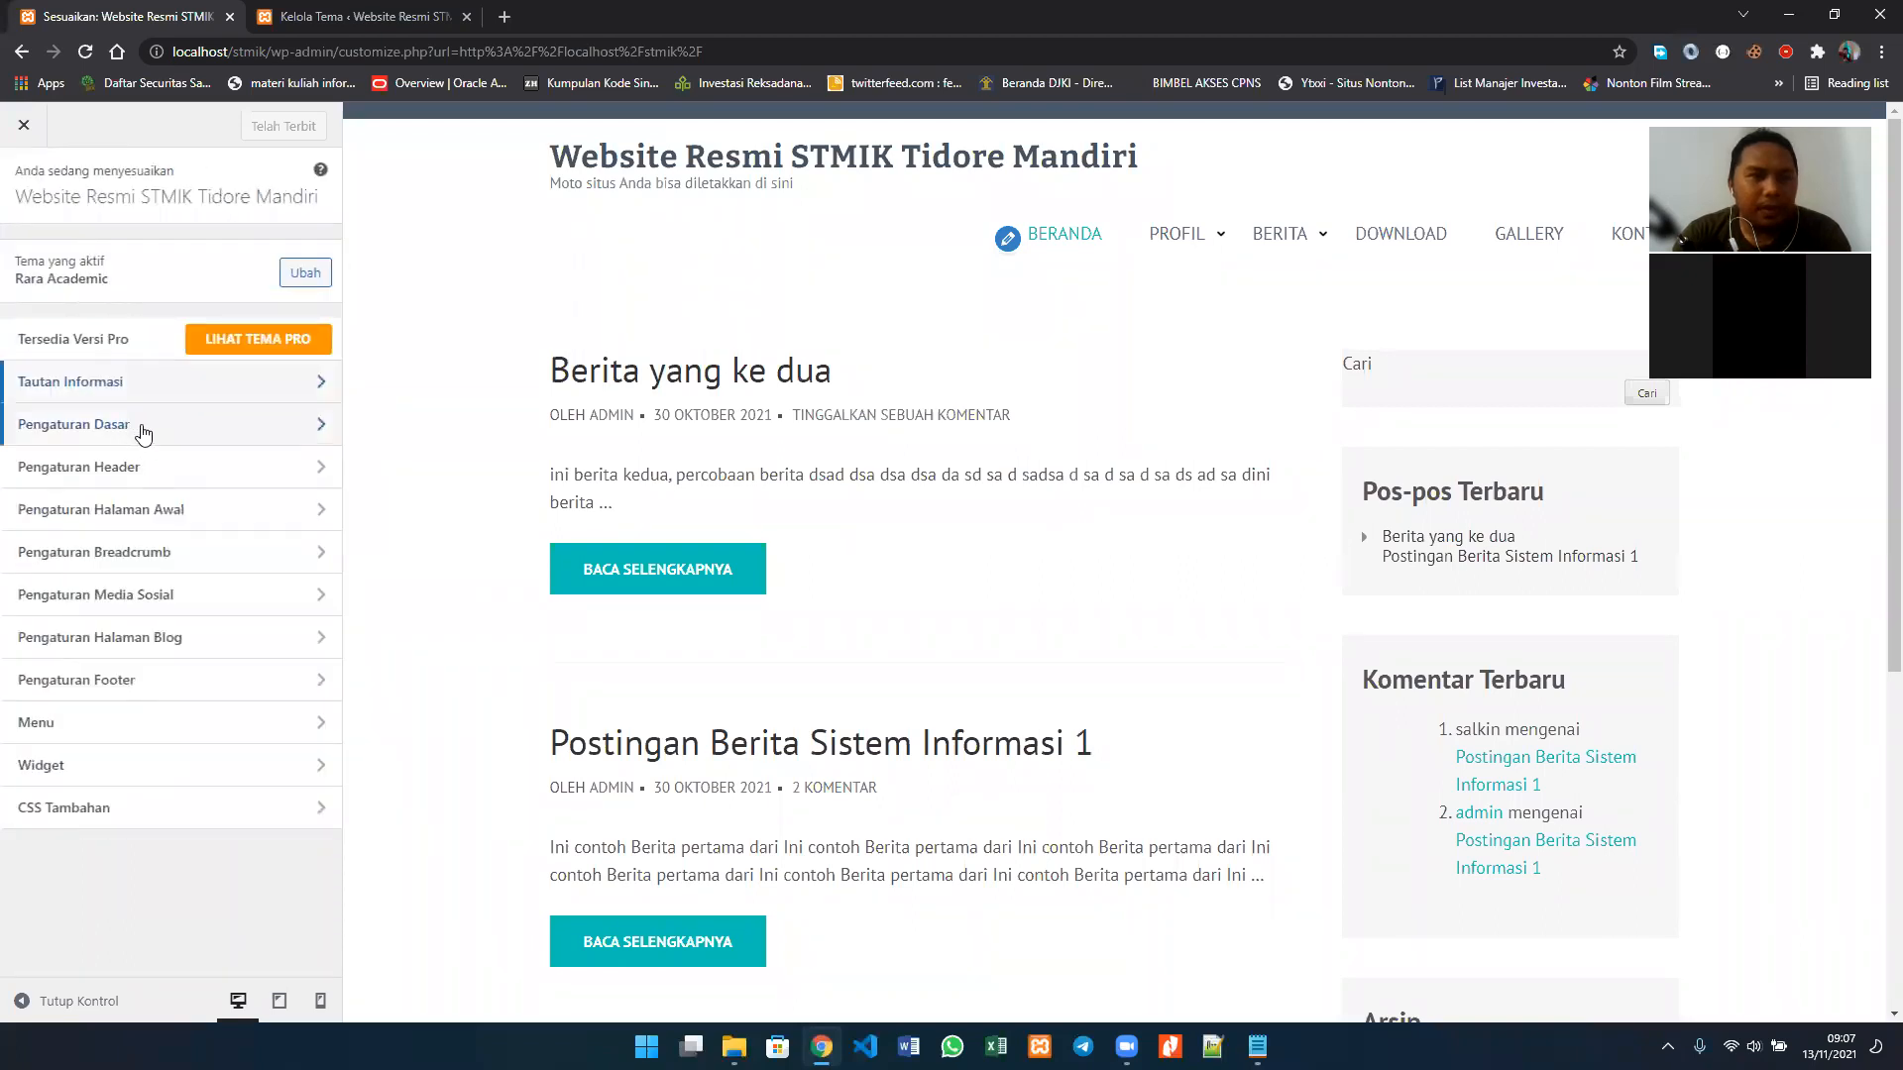
# Step: Open the Identitas Situs settings under Pengaturan Dasar and select the site title text
pyautogui.click(218, 434)
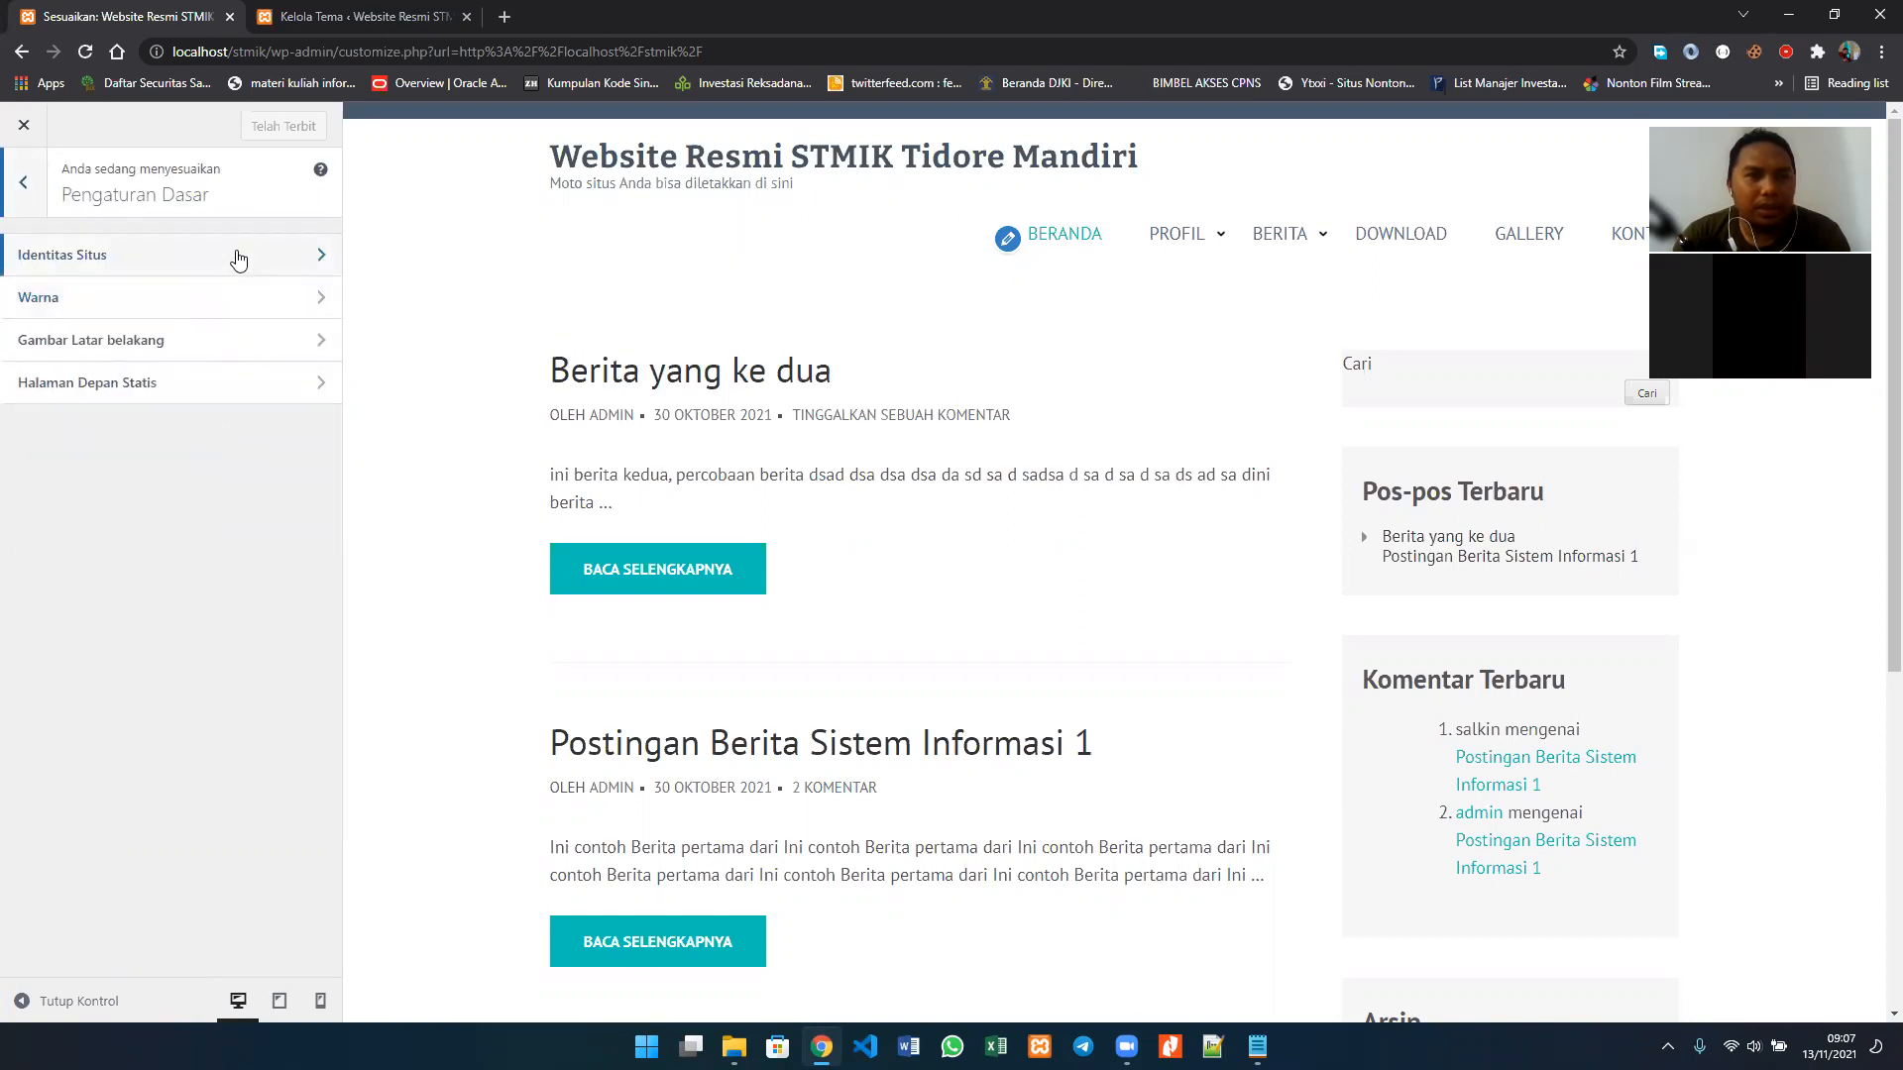
pyautogui.click(238, 257)
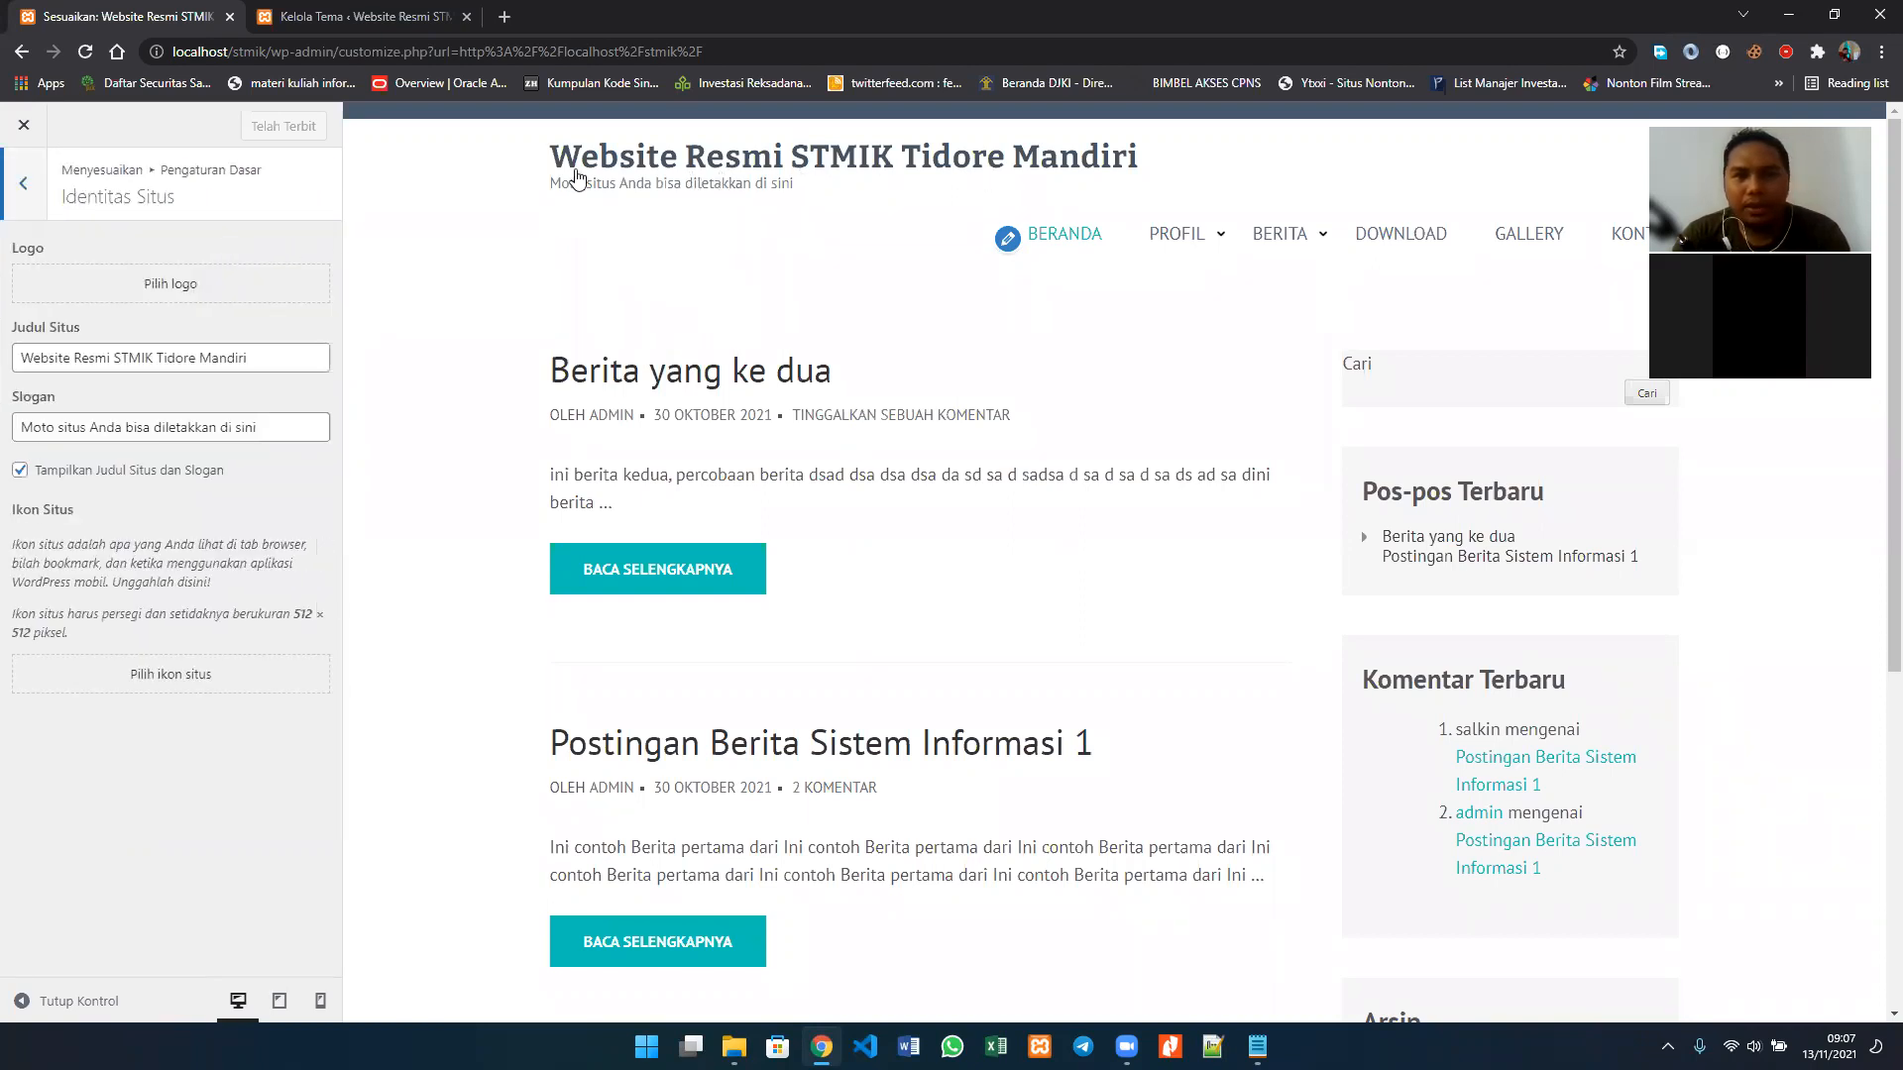
pyautogui.moveTo(274, 358); pyautogui.dragTo(7, 372)
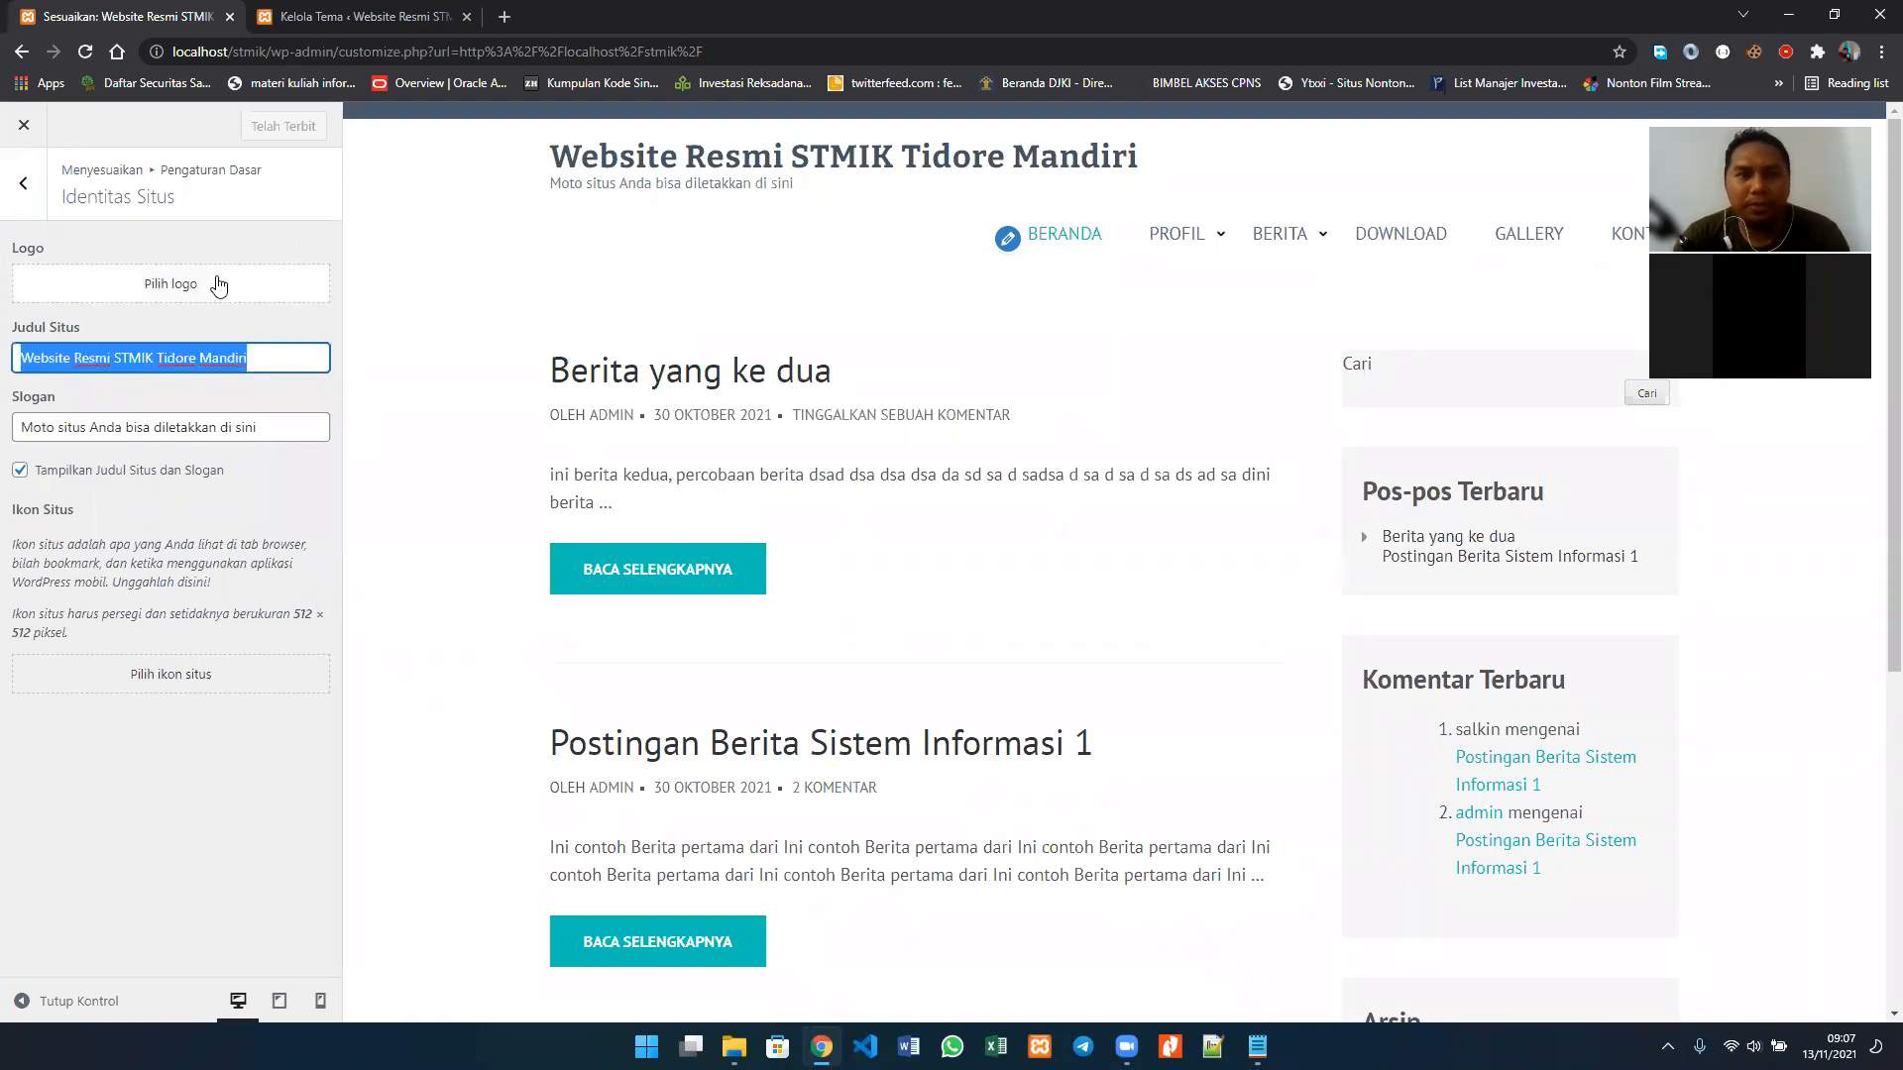
# Step: Search Google in a new browser tab for "logo stmik tidore mandiri"
pyautogui.click(503, 18)
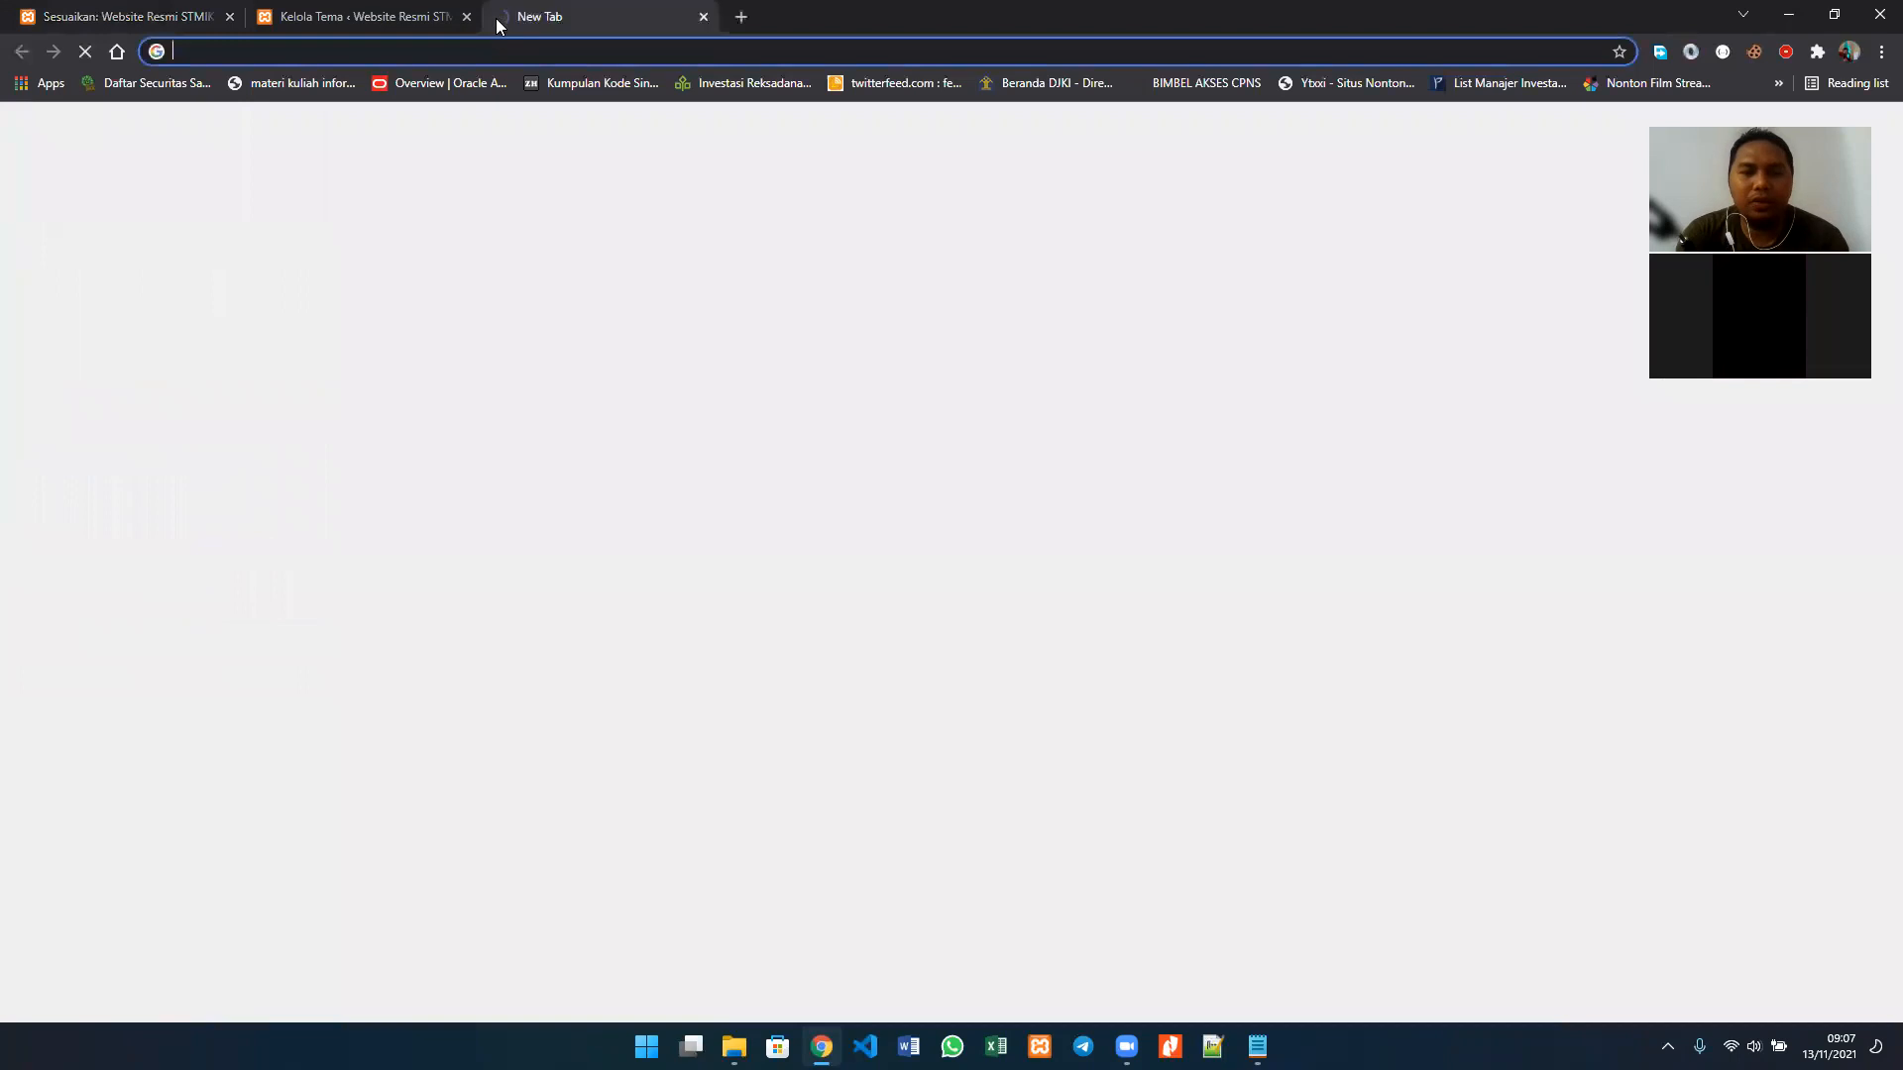
pyautogui.write('logo stmik ti')
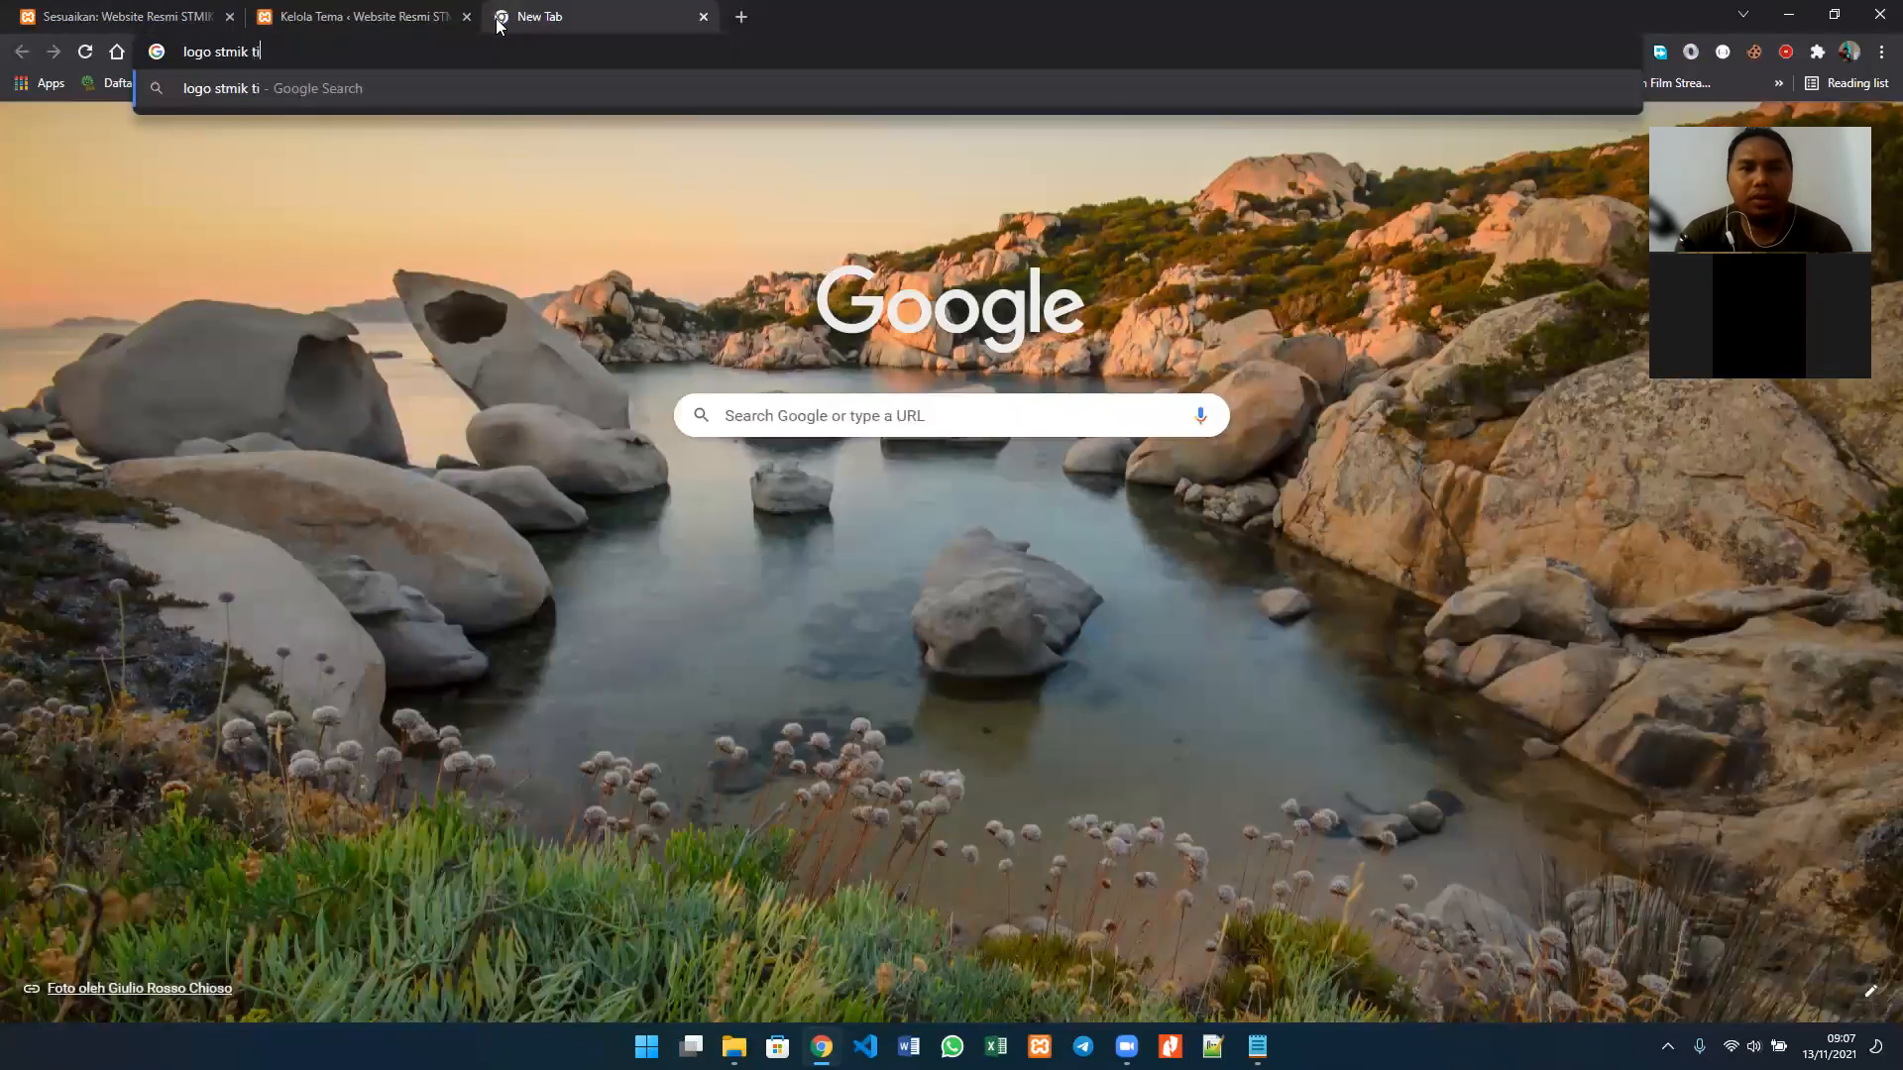
pyautogui.write('dore mandiri')
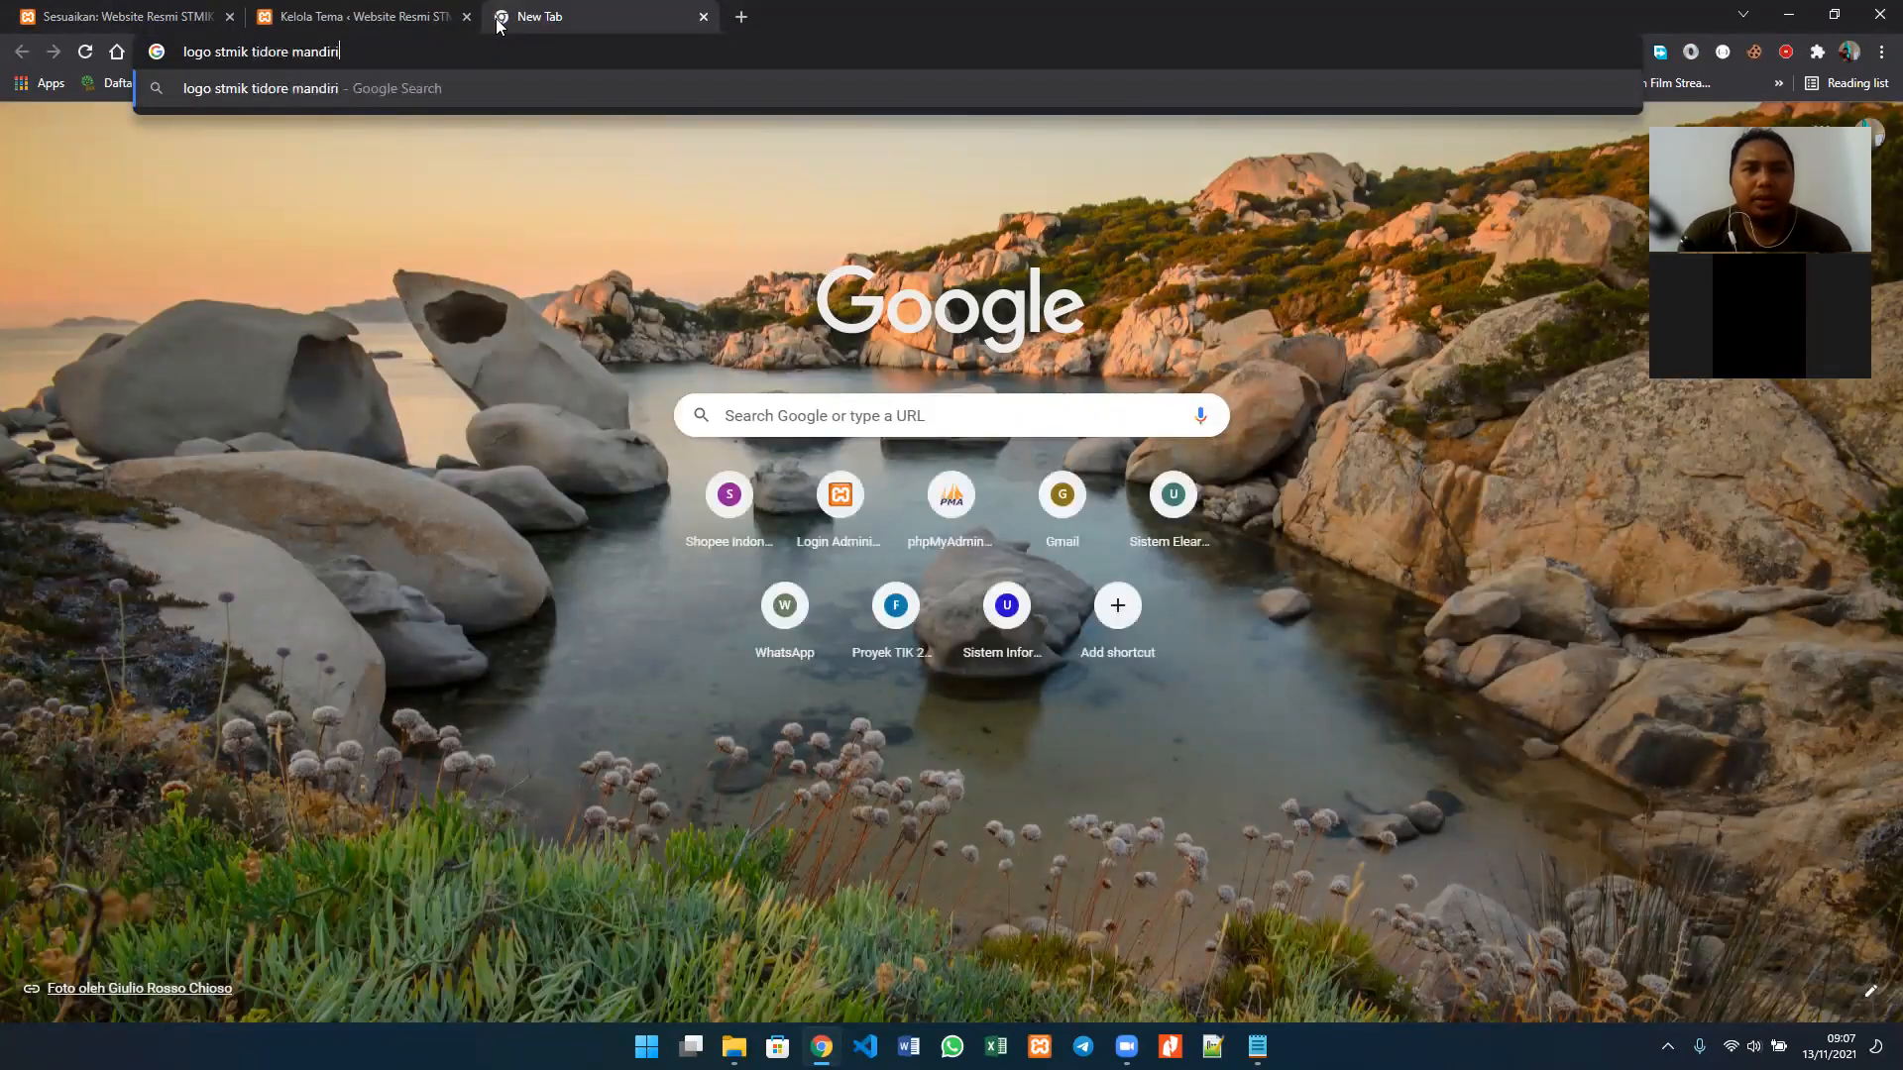
pyautogui.press('Return')
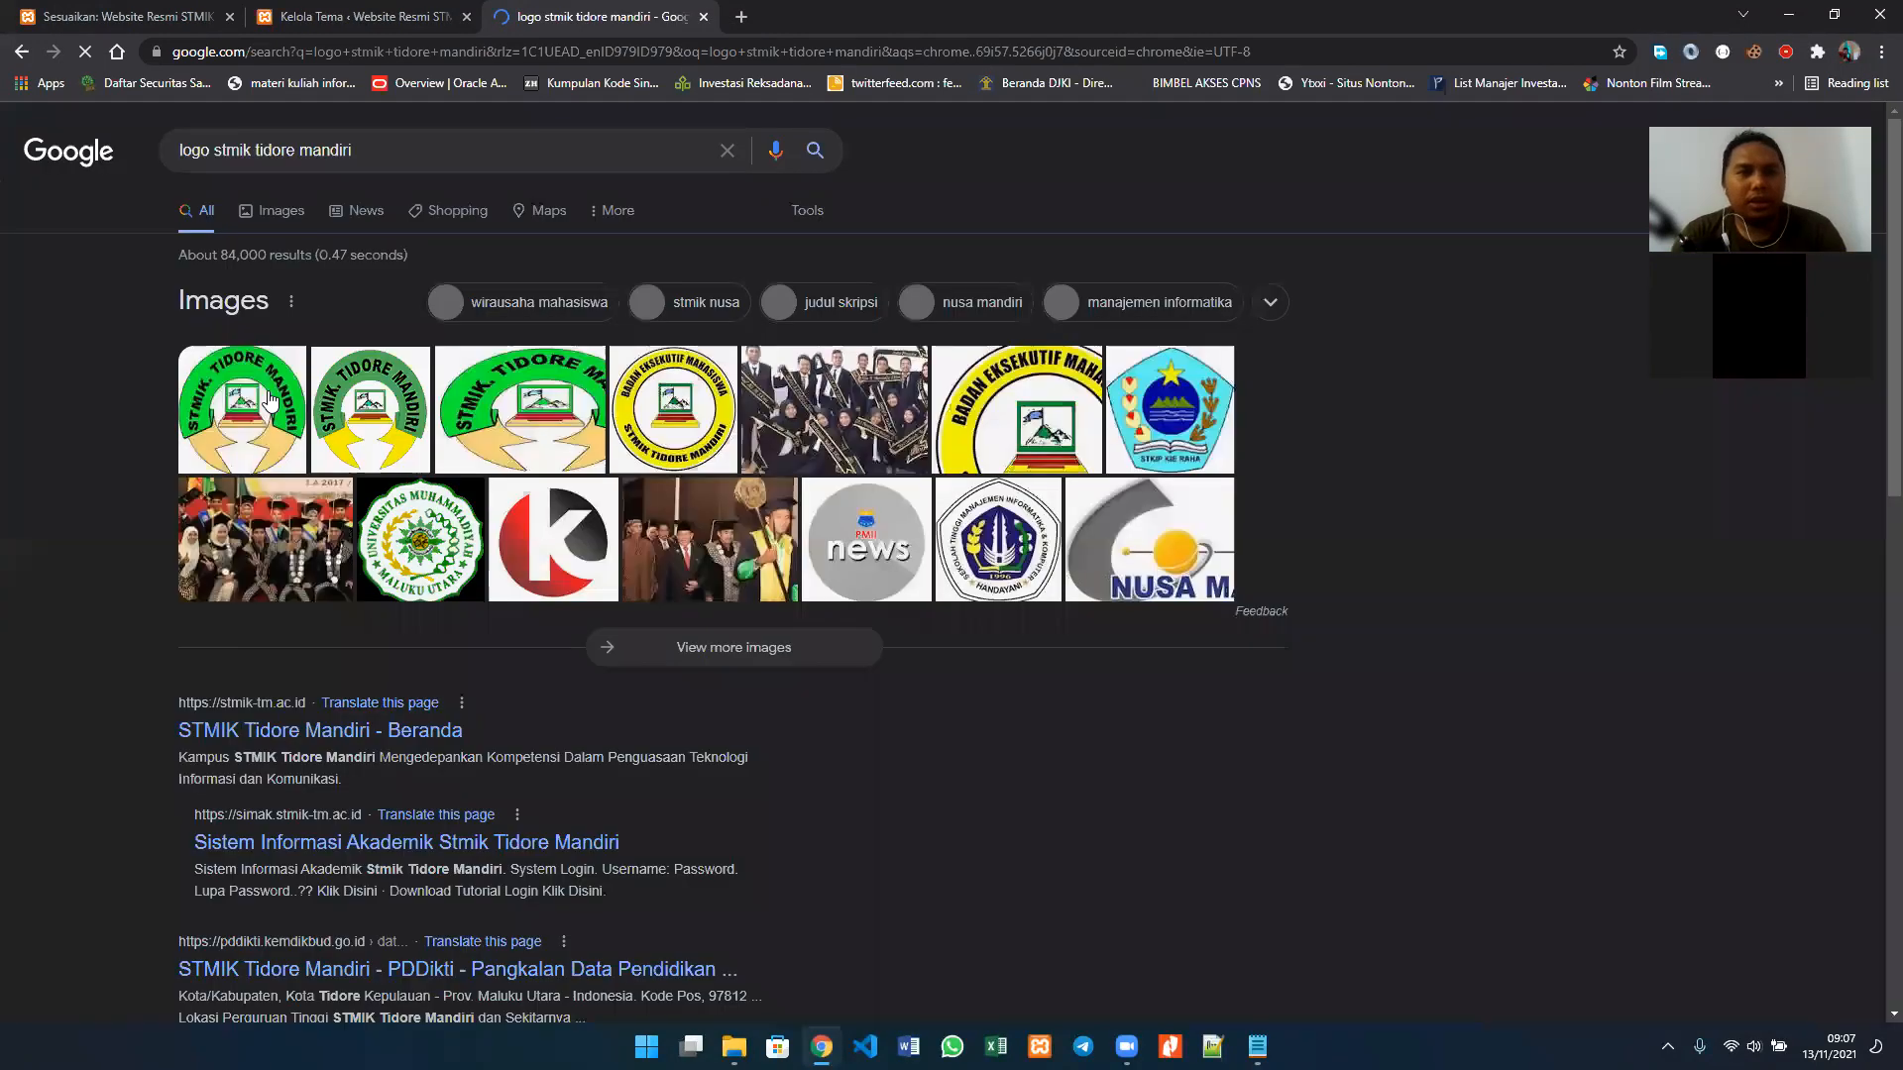
# Step: Save the first STMIK Tidore Mandiri logo from the image results to the Pictures folder as "logo stmik"
pyautogui.rightClick(269, 393)
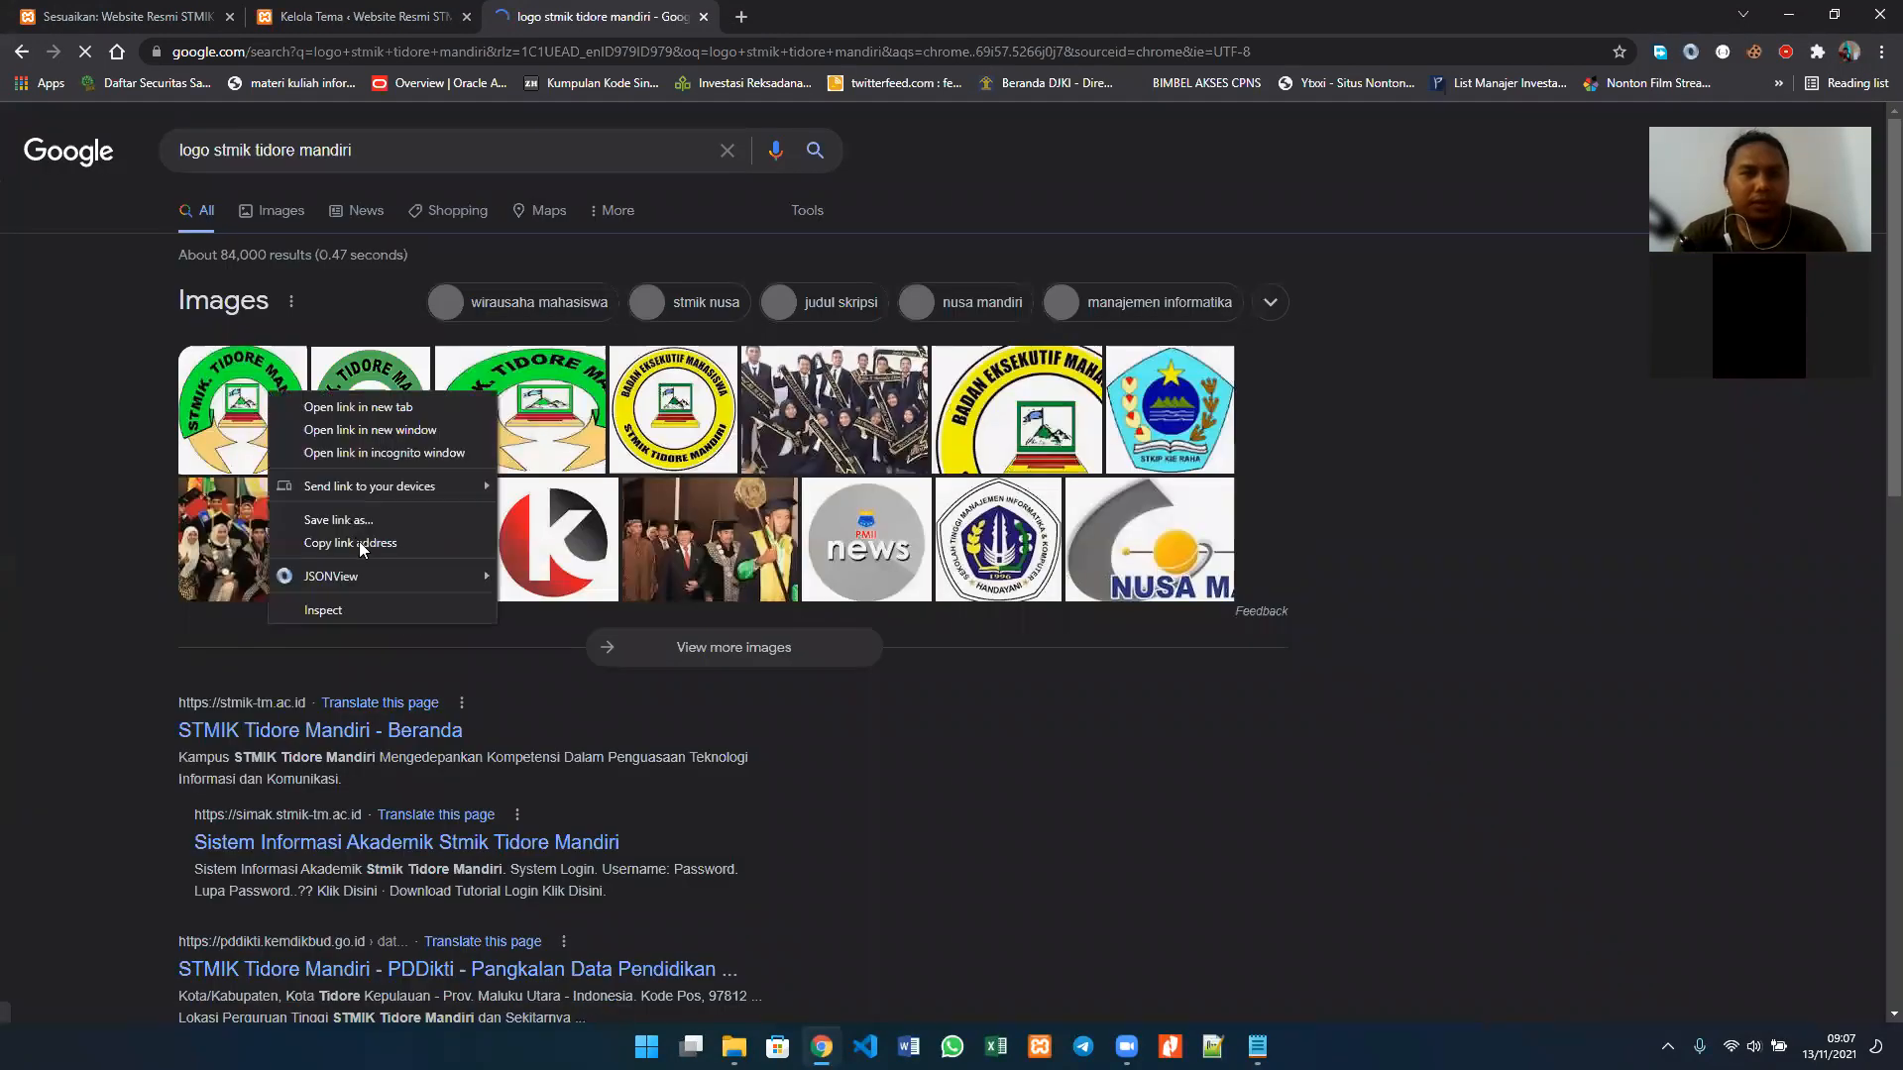
pyautogui.click(254, 437)
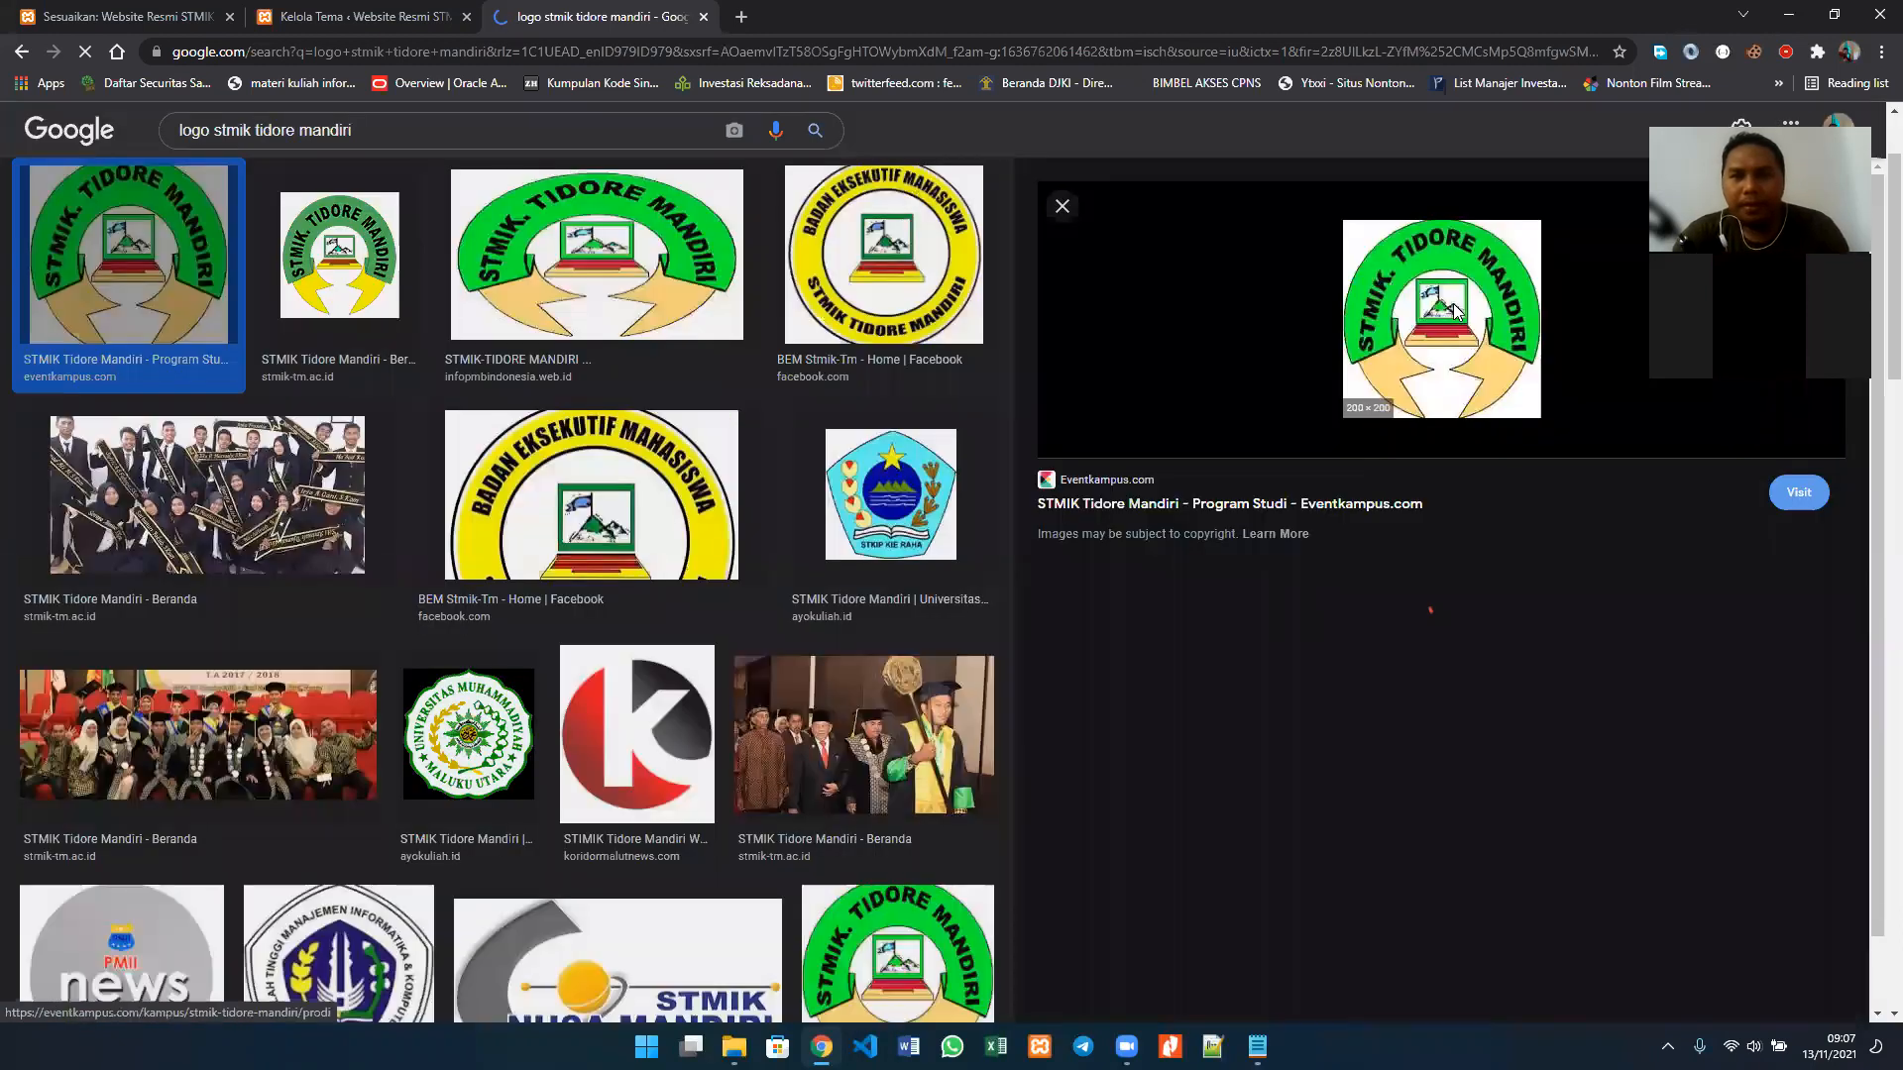
pyautogui.rightClick(1454, 310)
pyautogui.click(1541, 541)
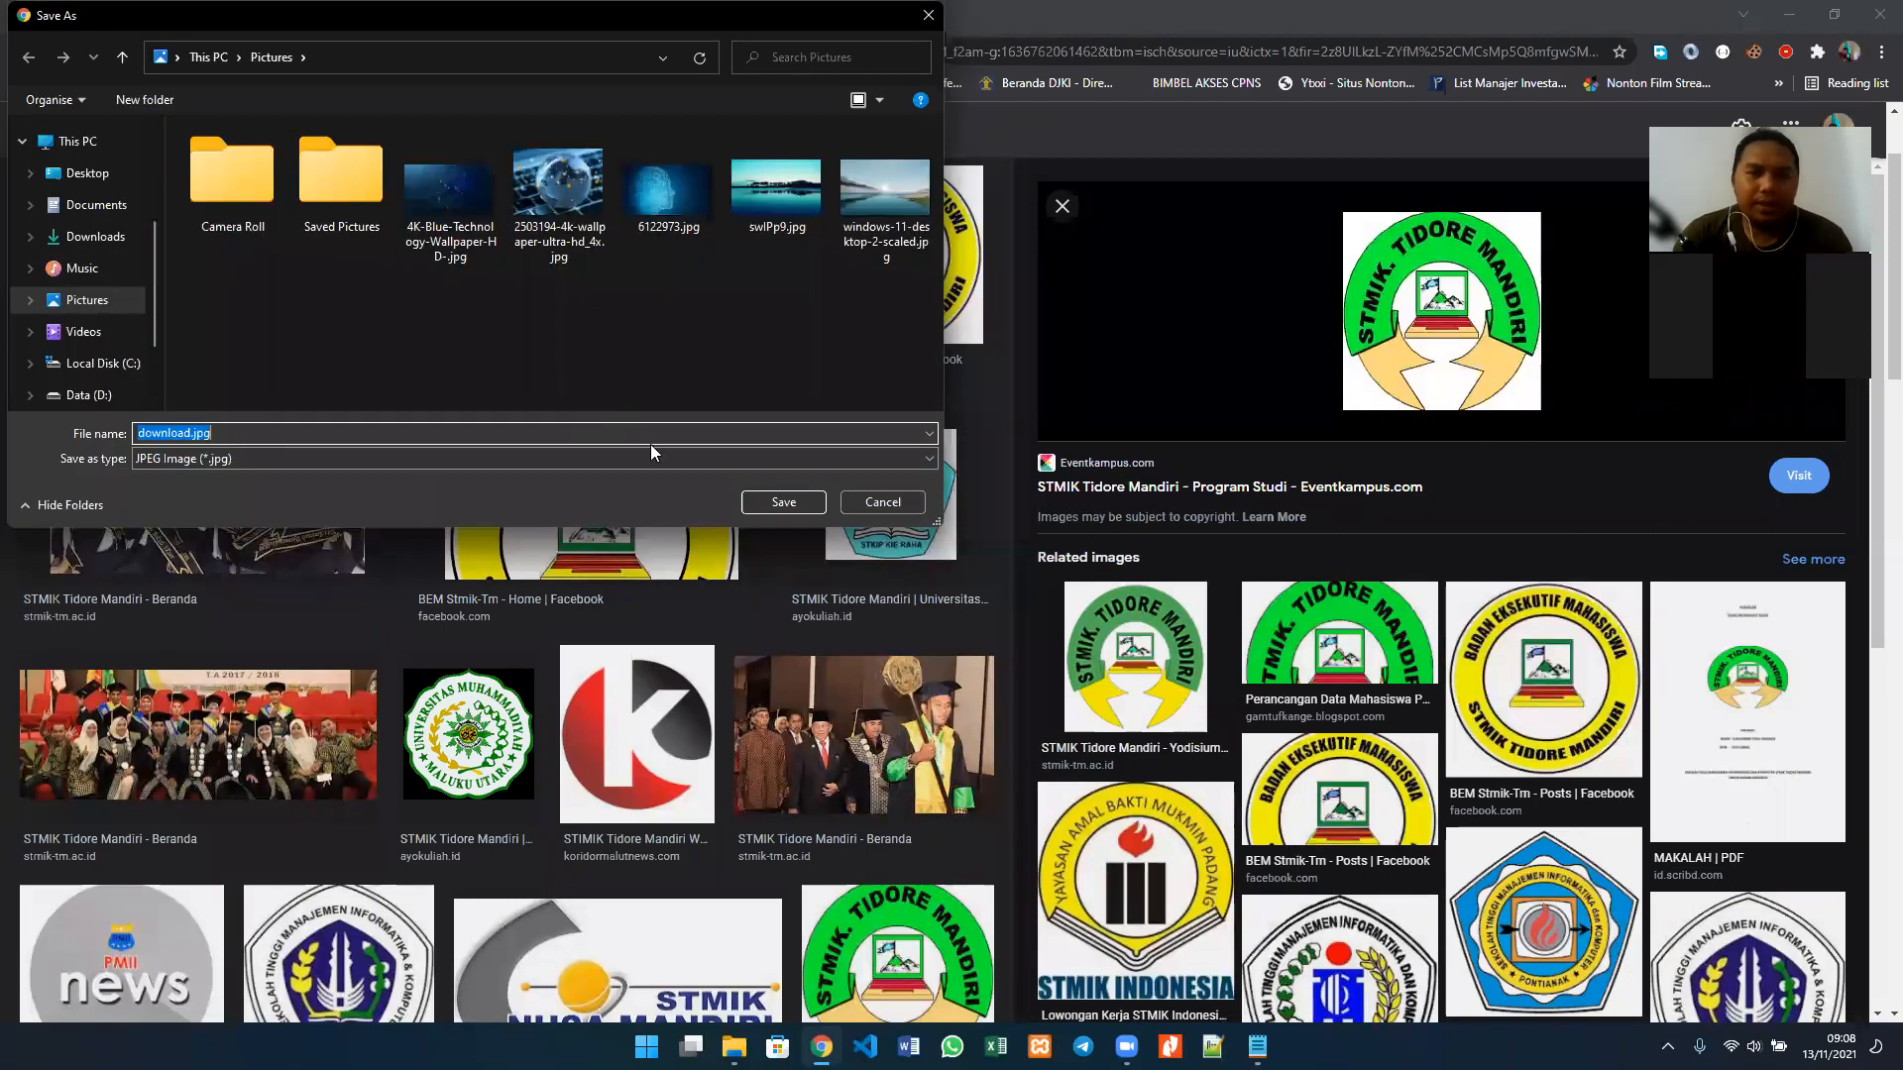
pyautogui.write('logo stmik')
pyautogui.press('Return')
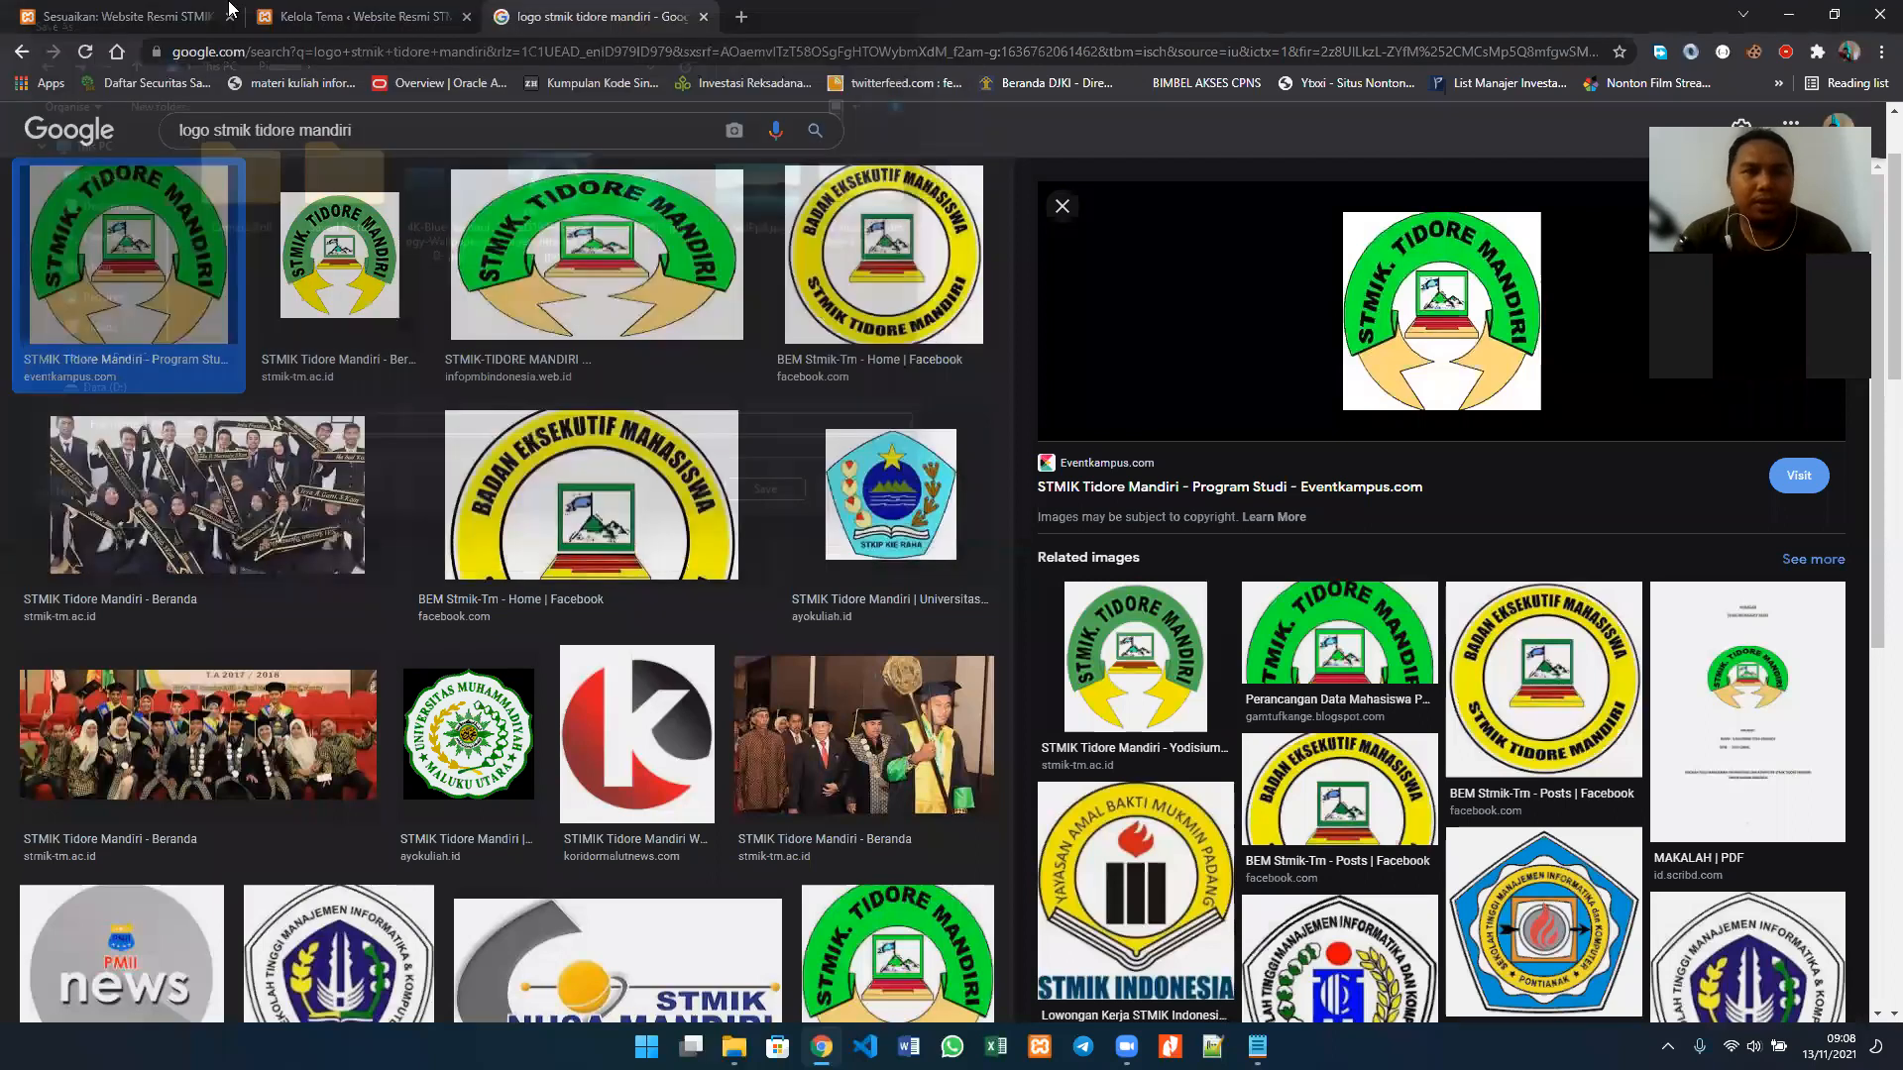
# Step: Return to the customizer and upload logo stmik.jpg from Pictures as the site logo, cropping it with the full-image selection
pyautogui.click(169, 12)
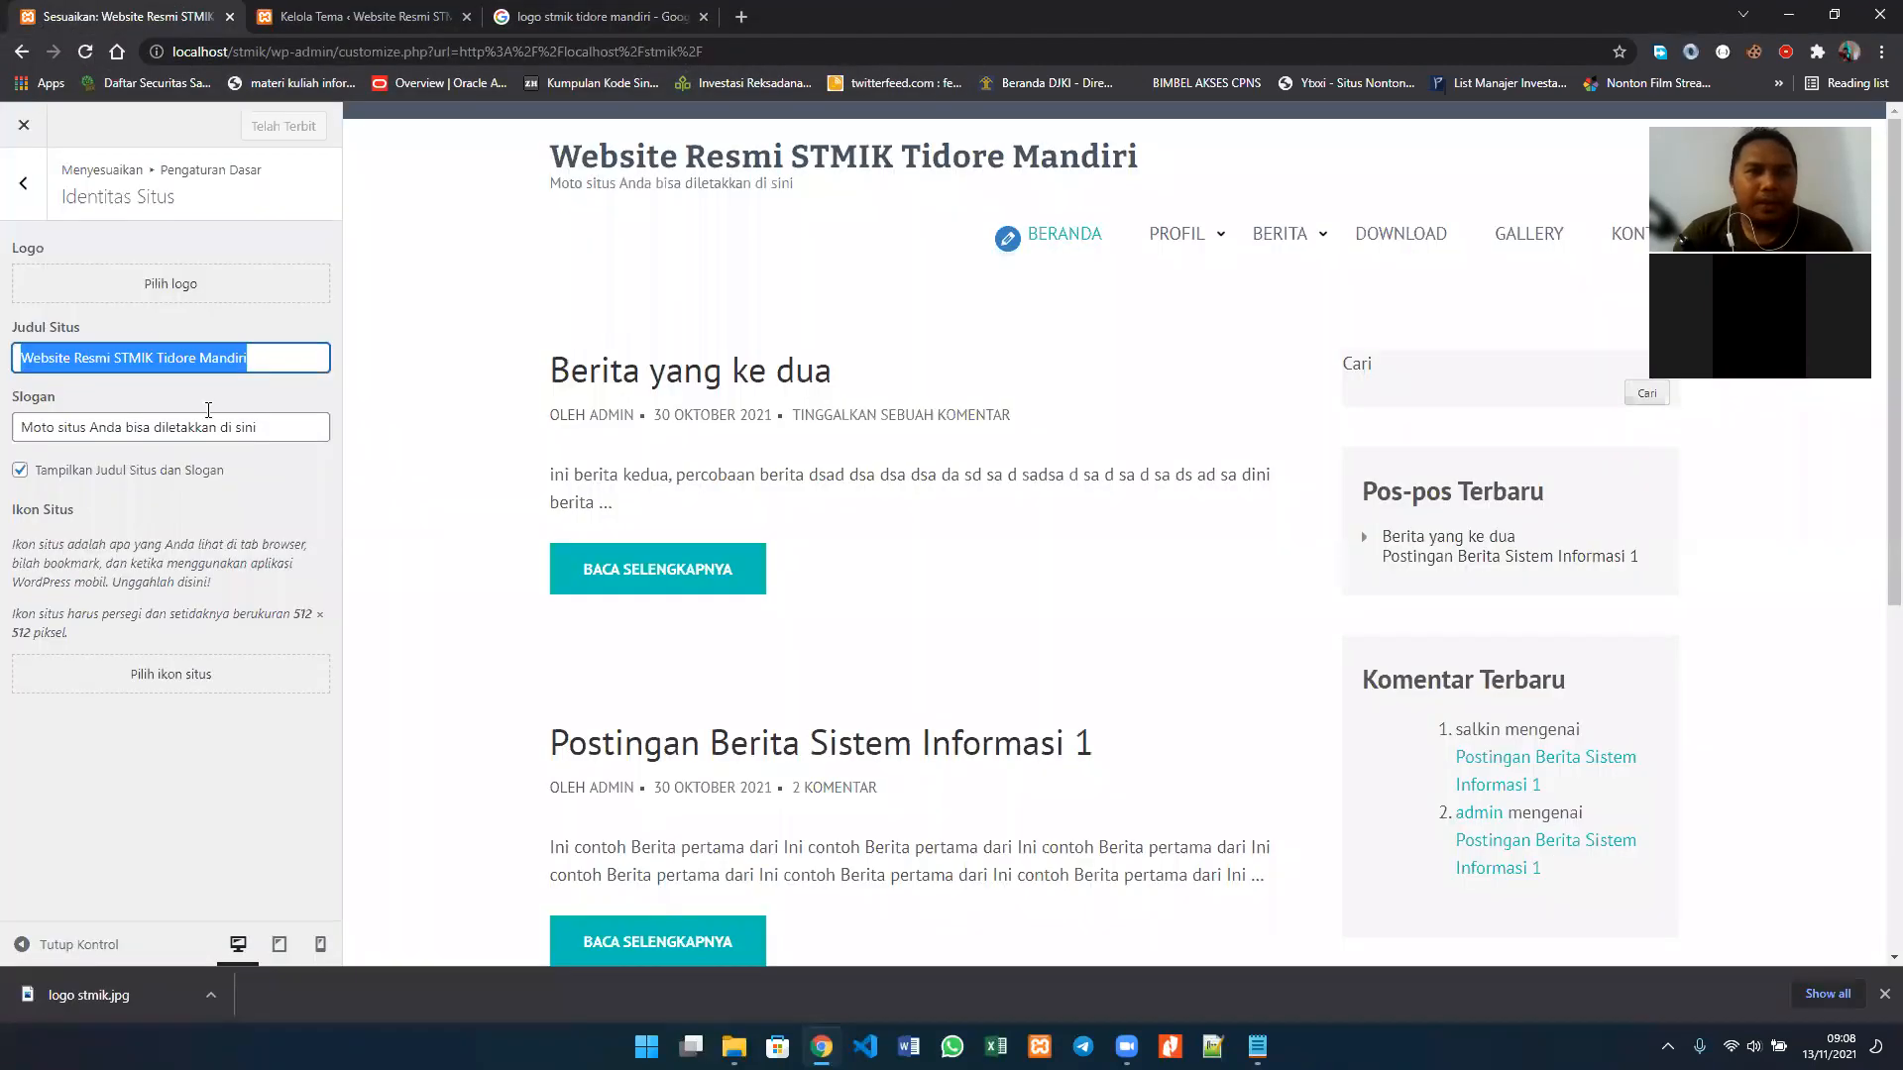
pyautogui.click(149, 290)
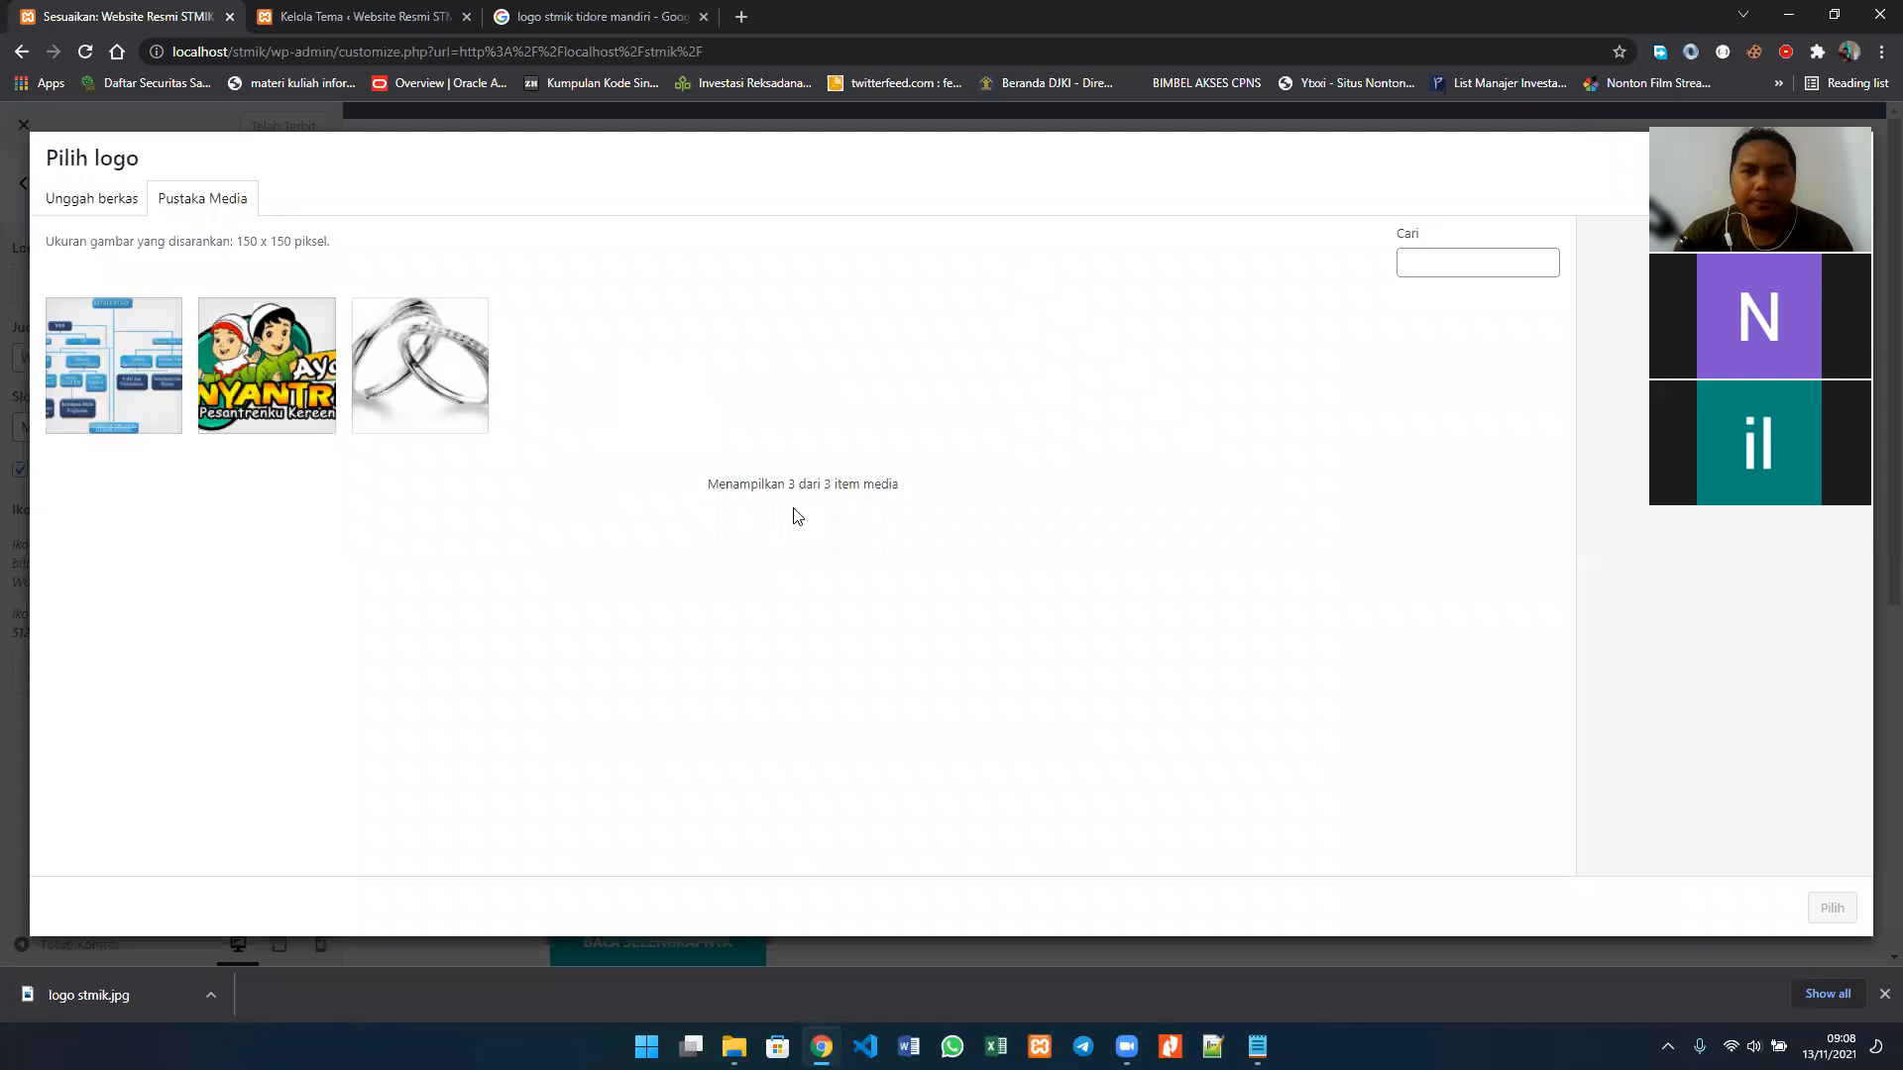
pyautogui.click(82, 201)
pyautogui.click(934, 521)
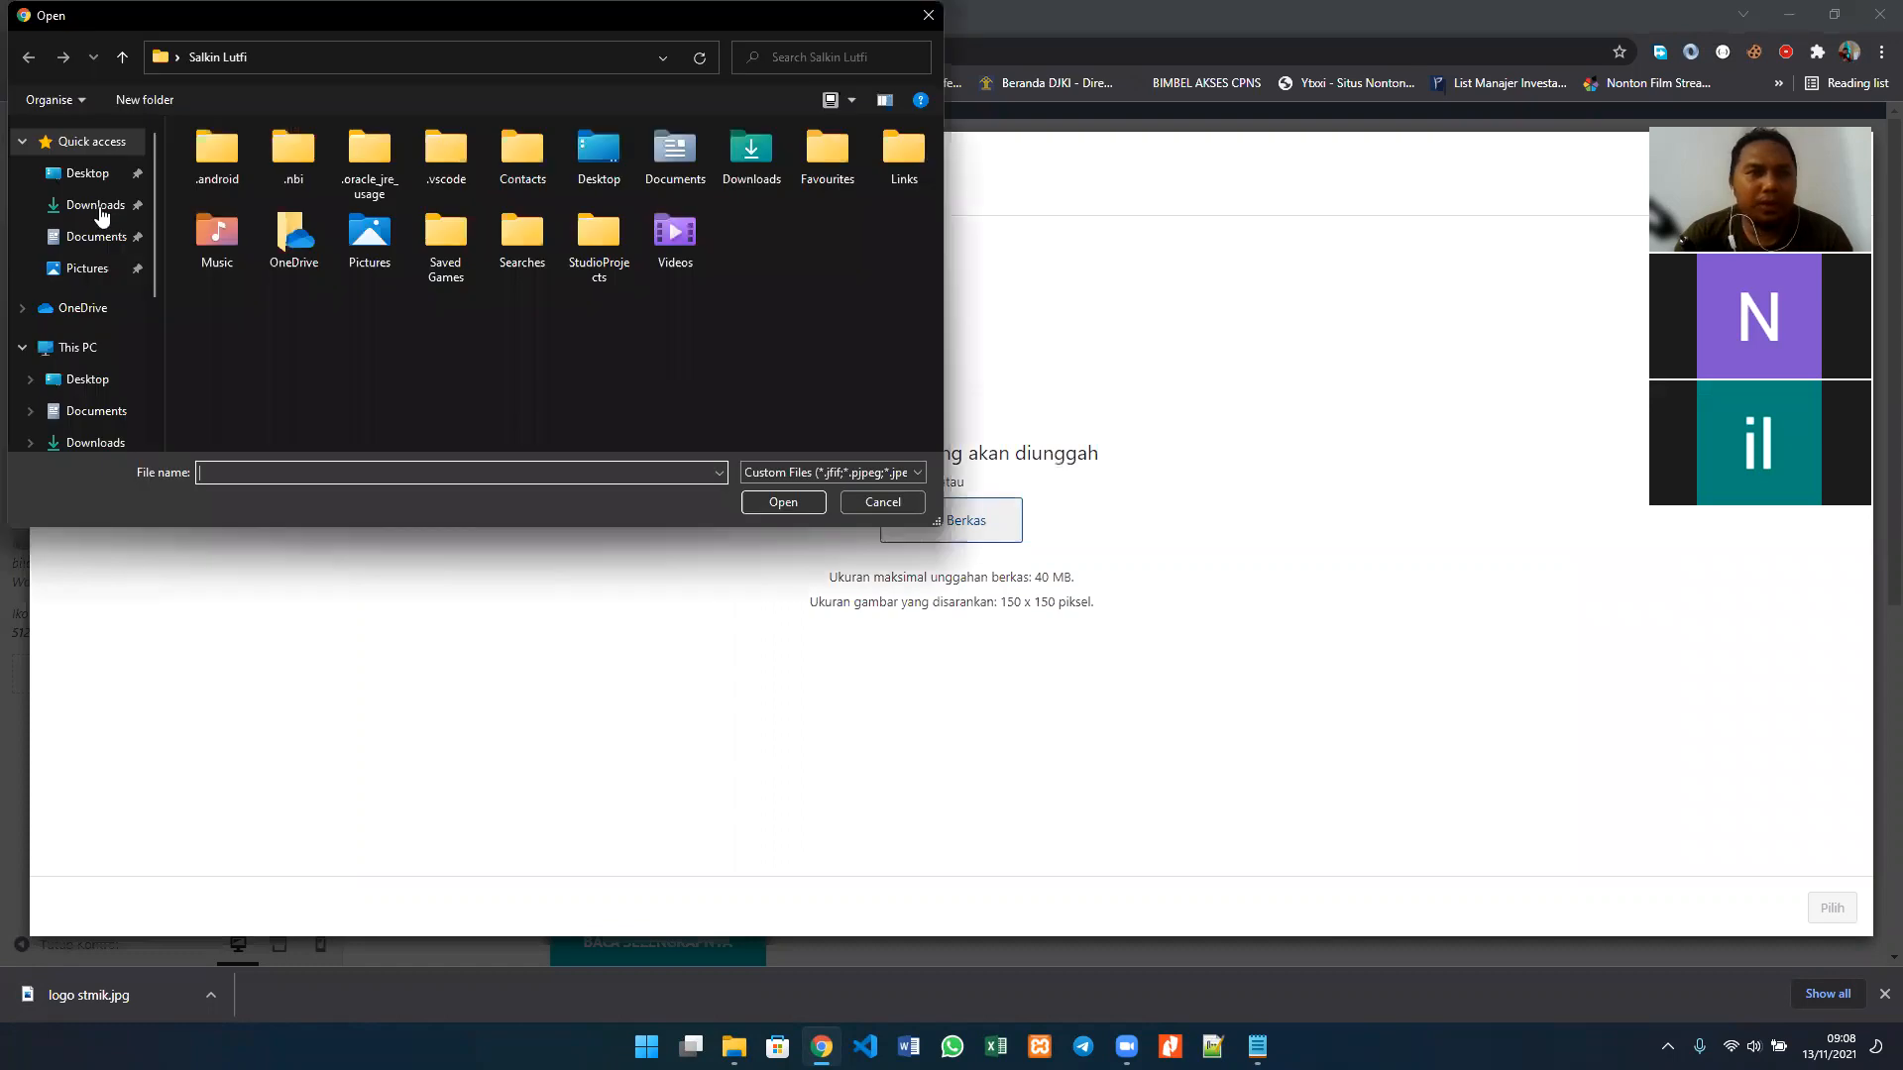
pyautogui.click(101, 210)
pyautogui.click(99, 270)
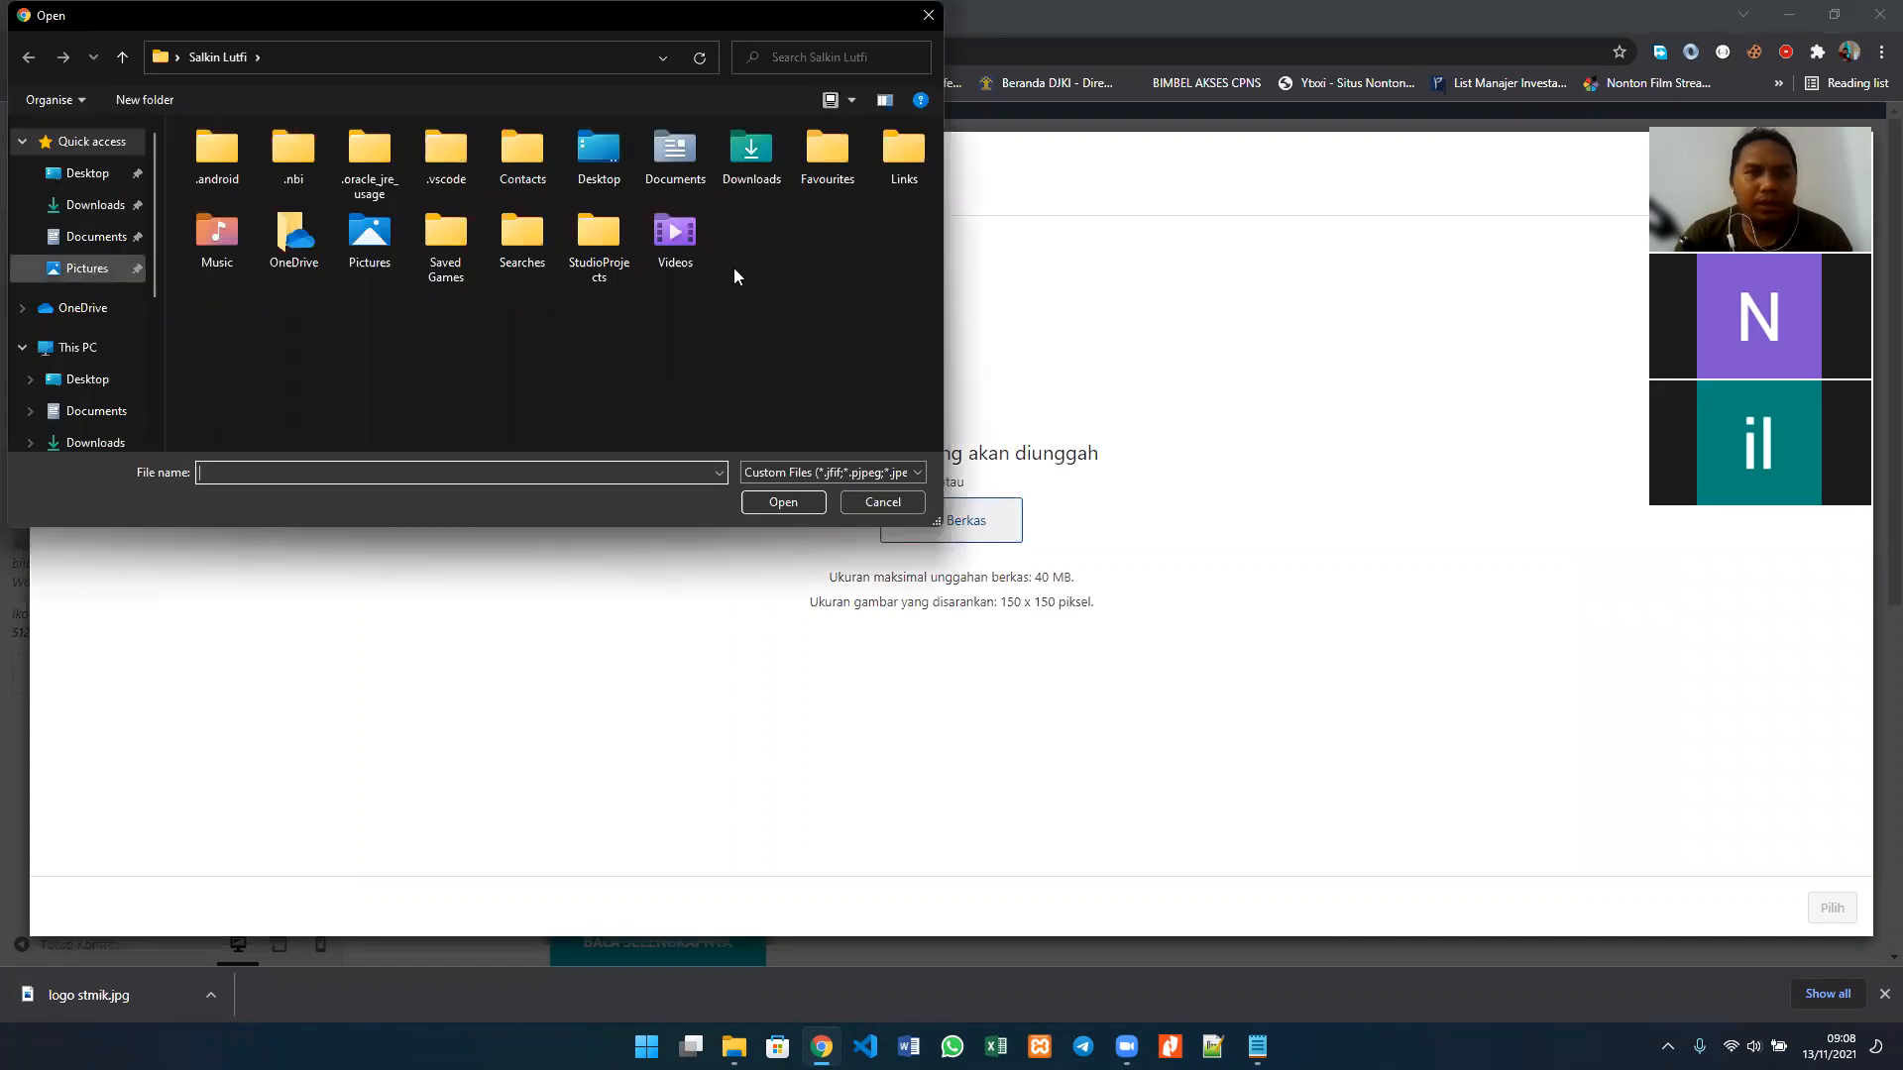
pyautogui.click(773, 178)
pyautogui.click(782, 501)
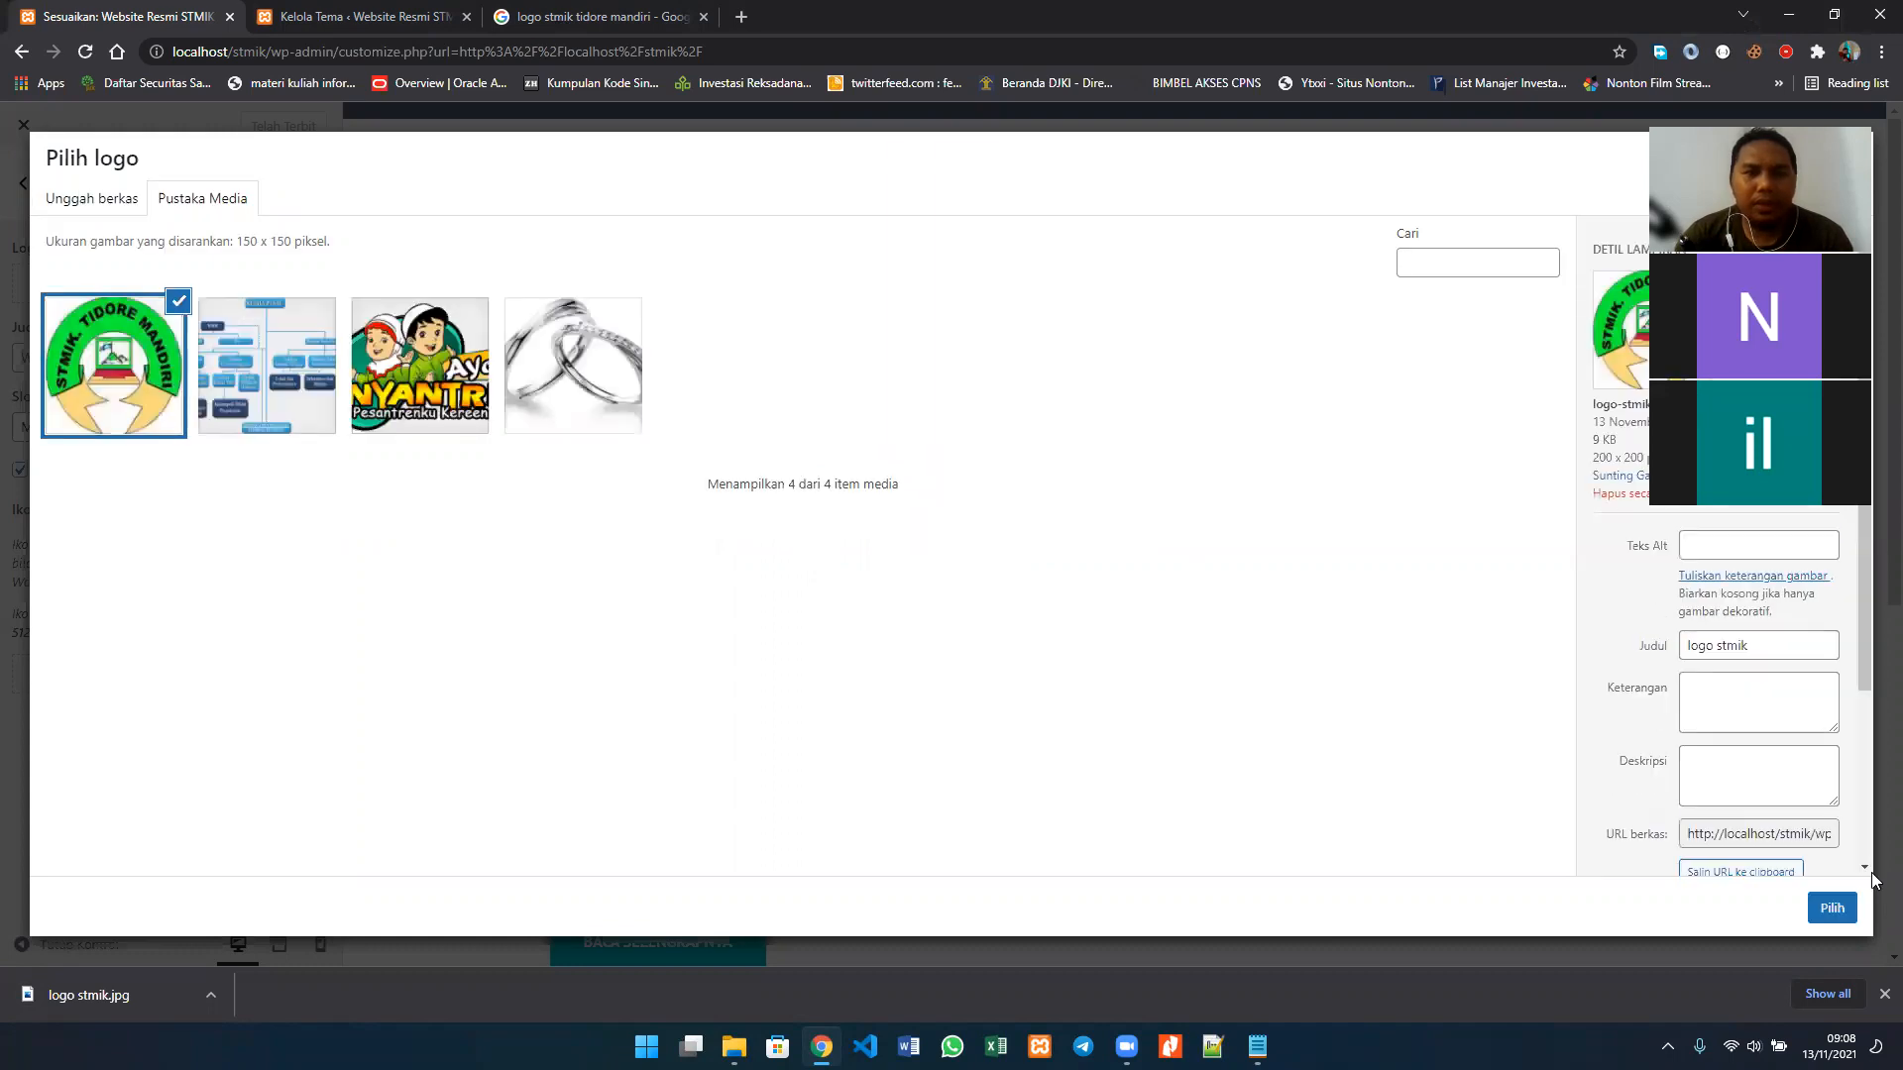
pyautogui.click(1813, 909)
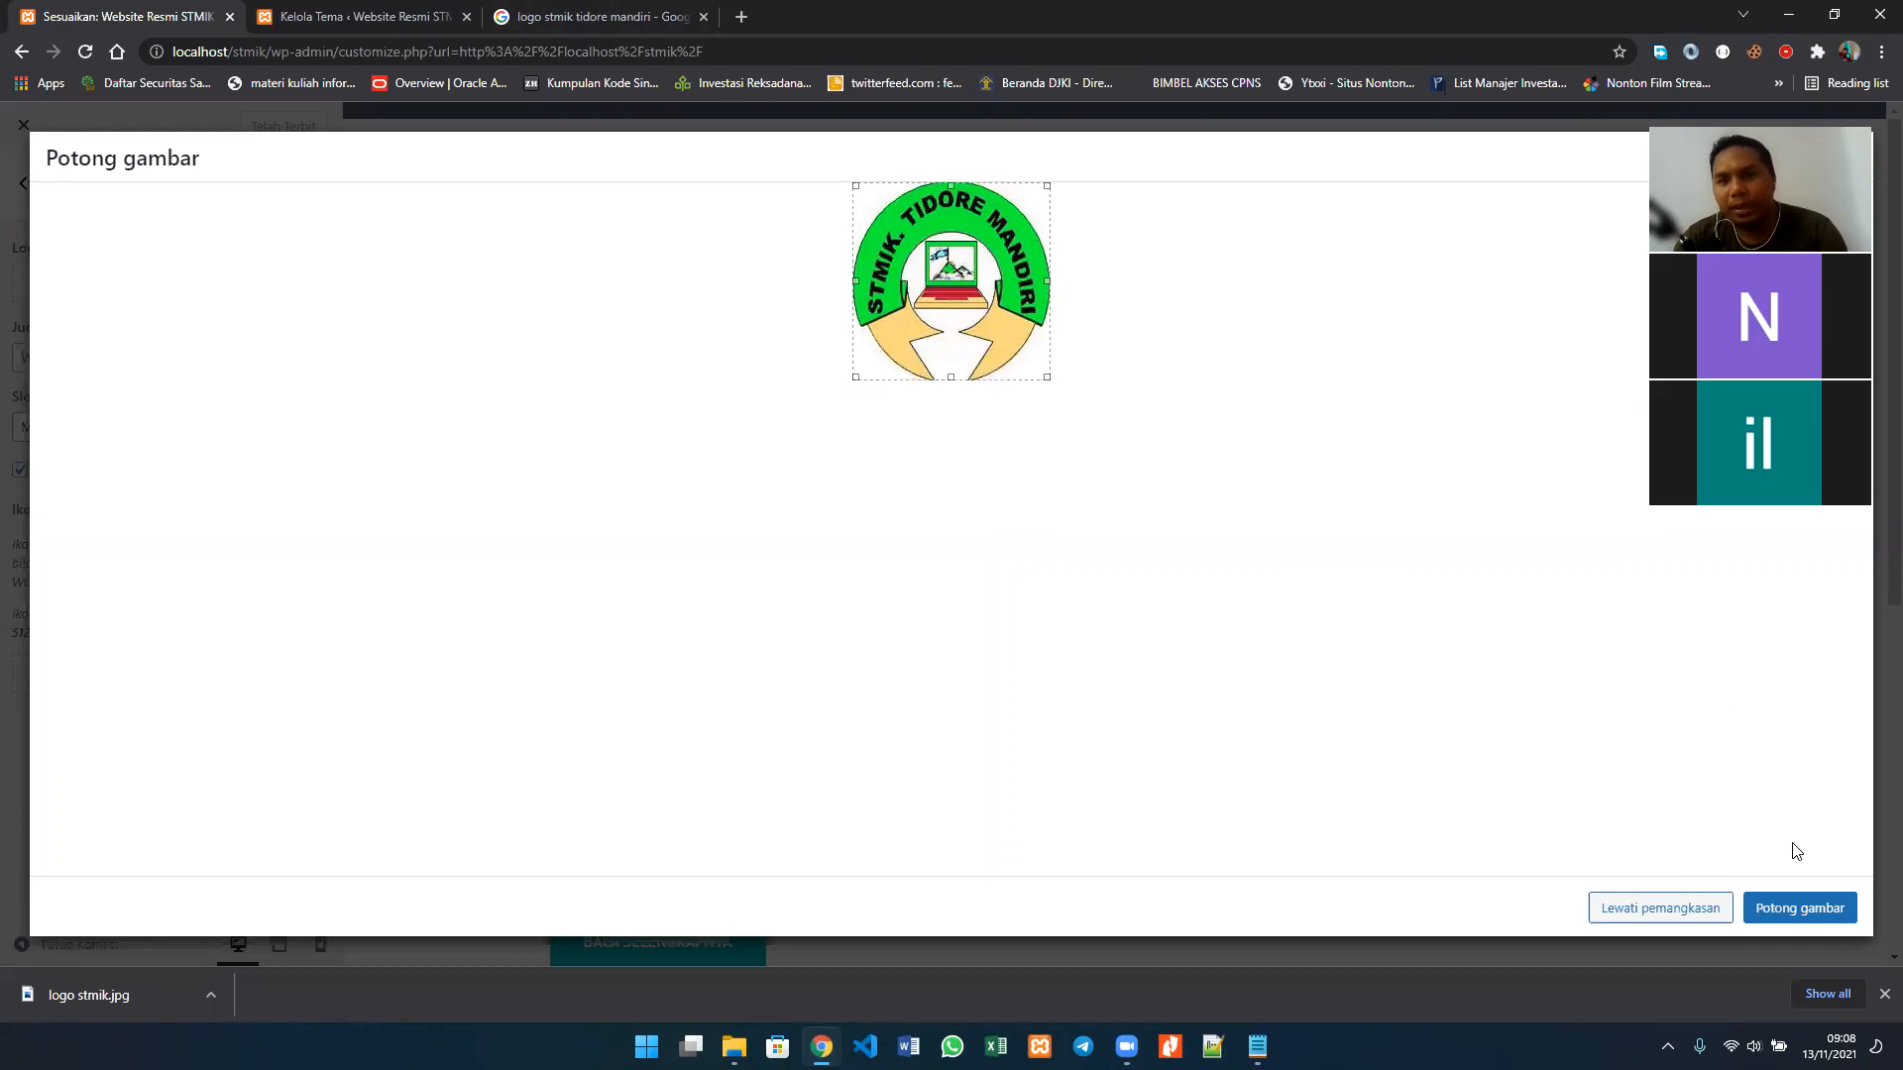
pyautogui.click(1792, 904)
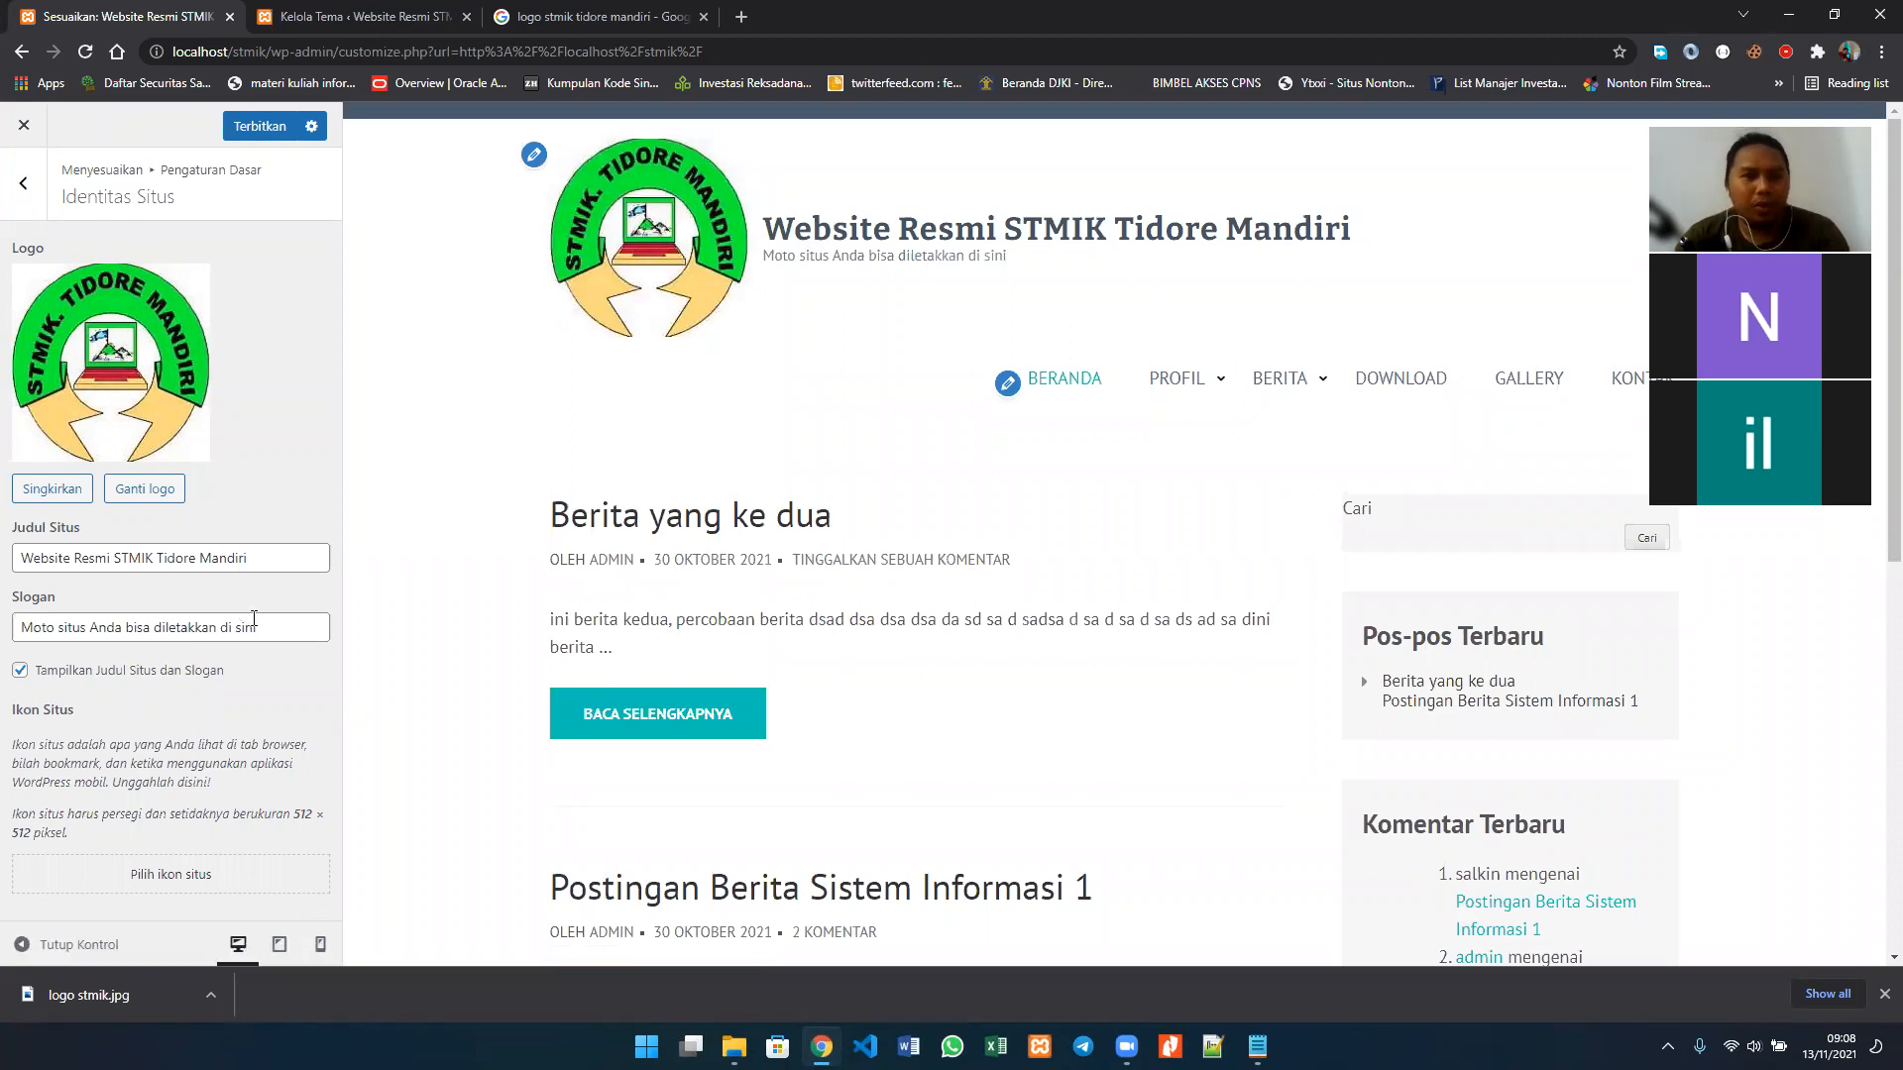
# Step: Set the site slogan to "Belajar Ilmu Komputer" and toggle the display of site title and slogan off and back on
pyautogui.moveTo(260, 624); pyautogui.dragTo(4, 622)
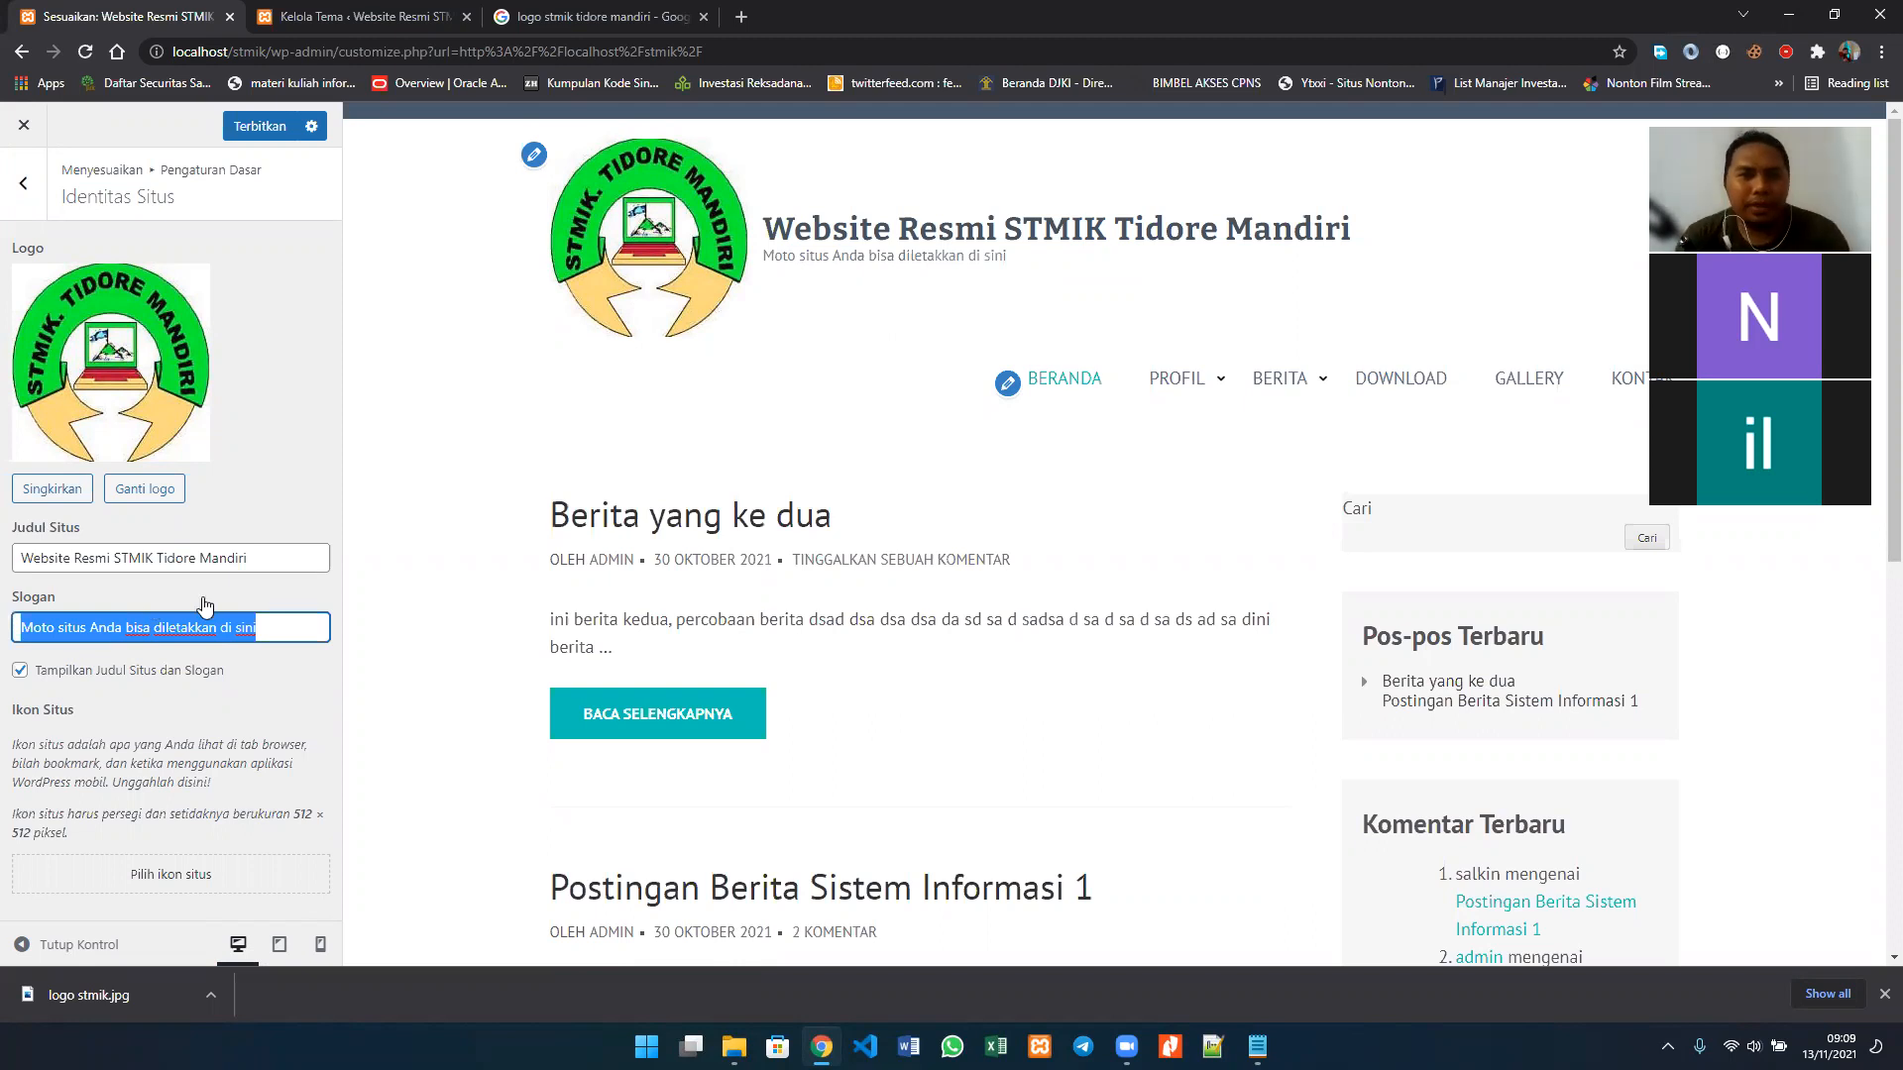
pyautogui.write('Belajar')
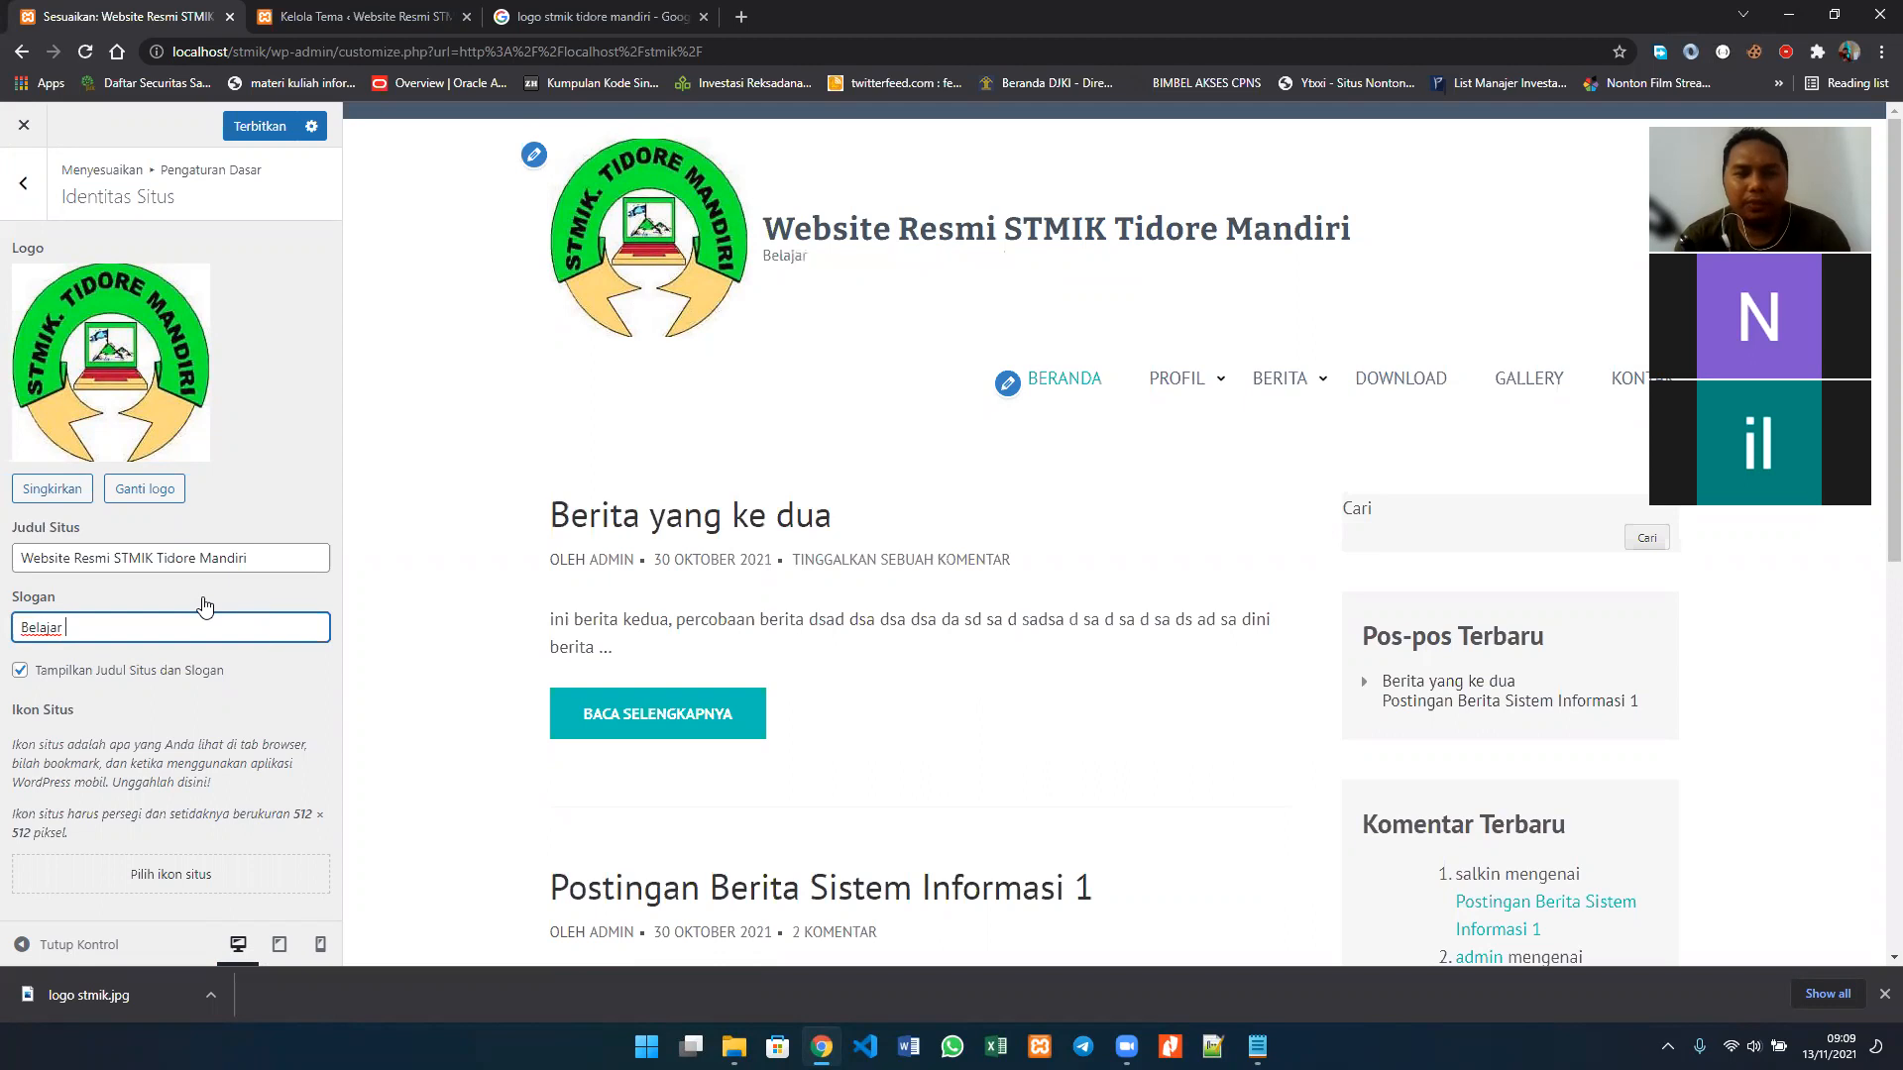
pyautogui.write(' Ilmu Komputer')
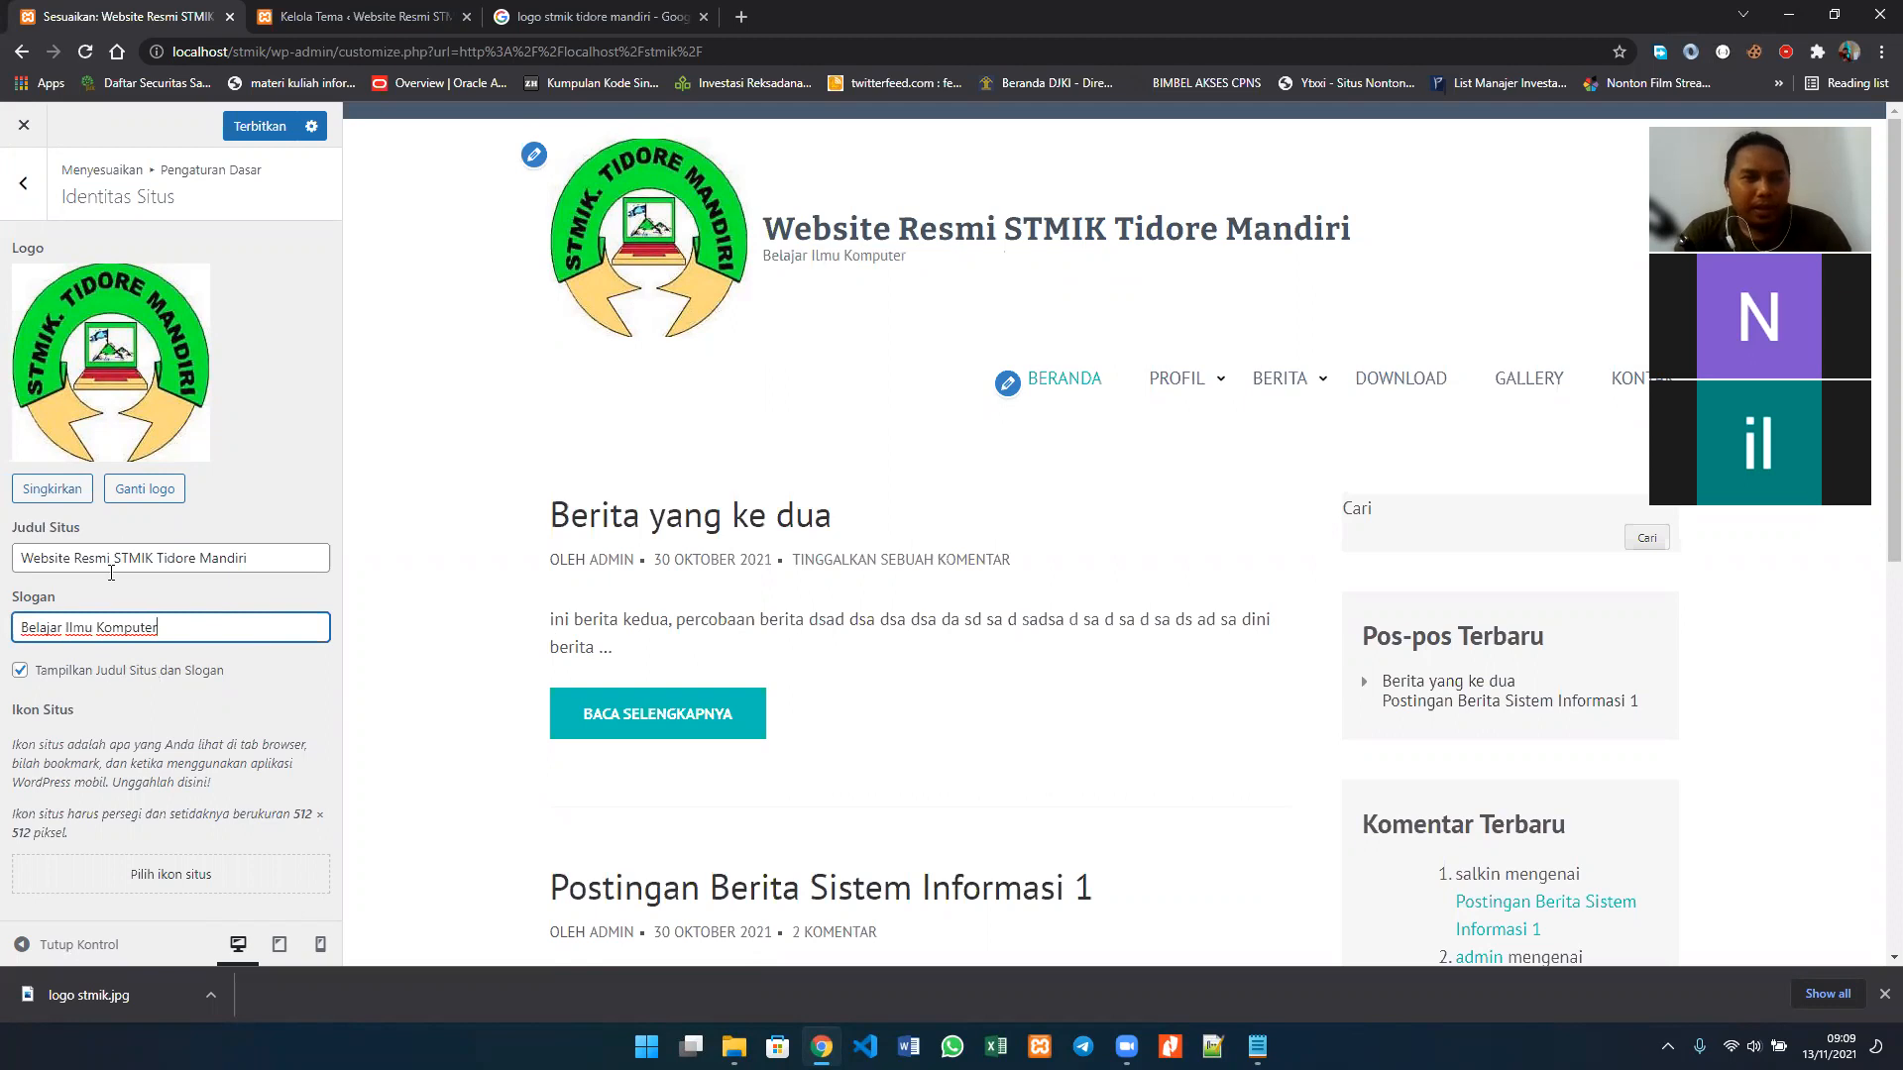
pyautogui.click(165, 678)
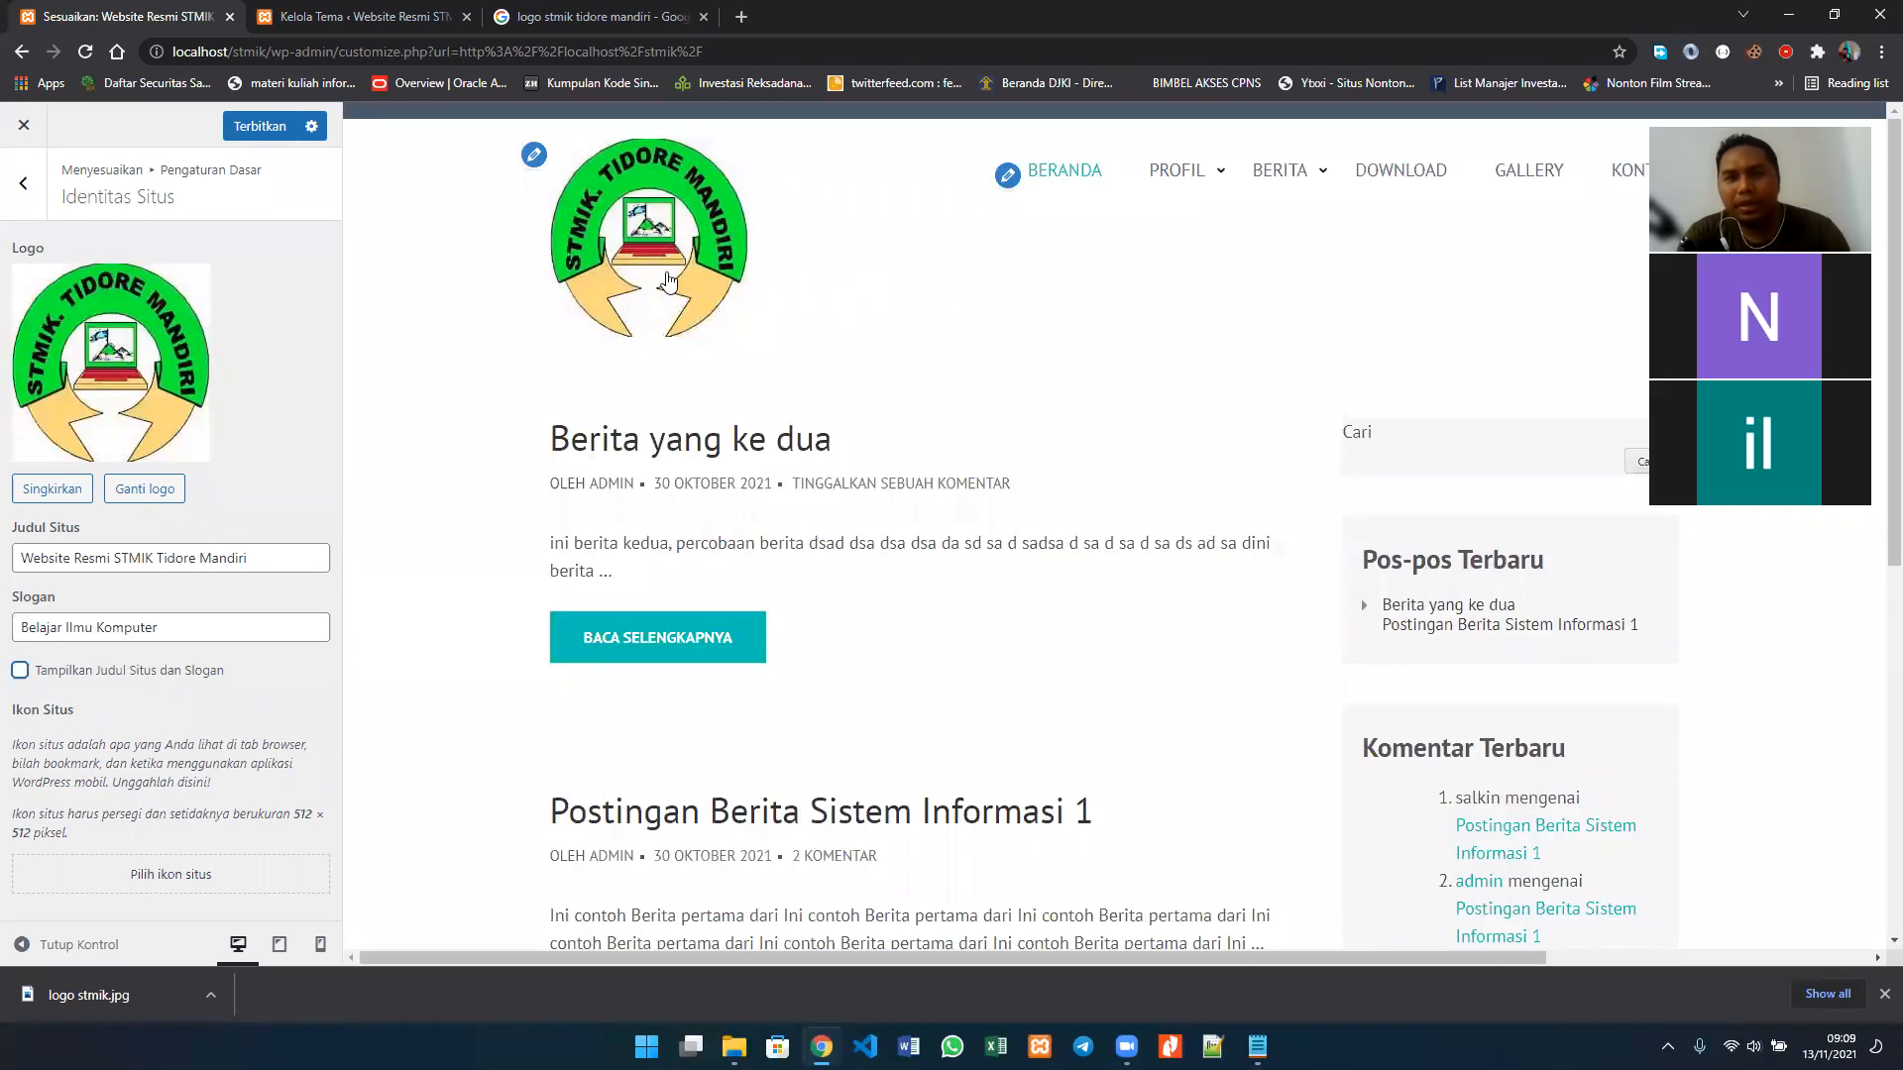
pyautogui.click(66, 675)
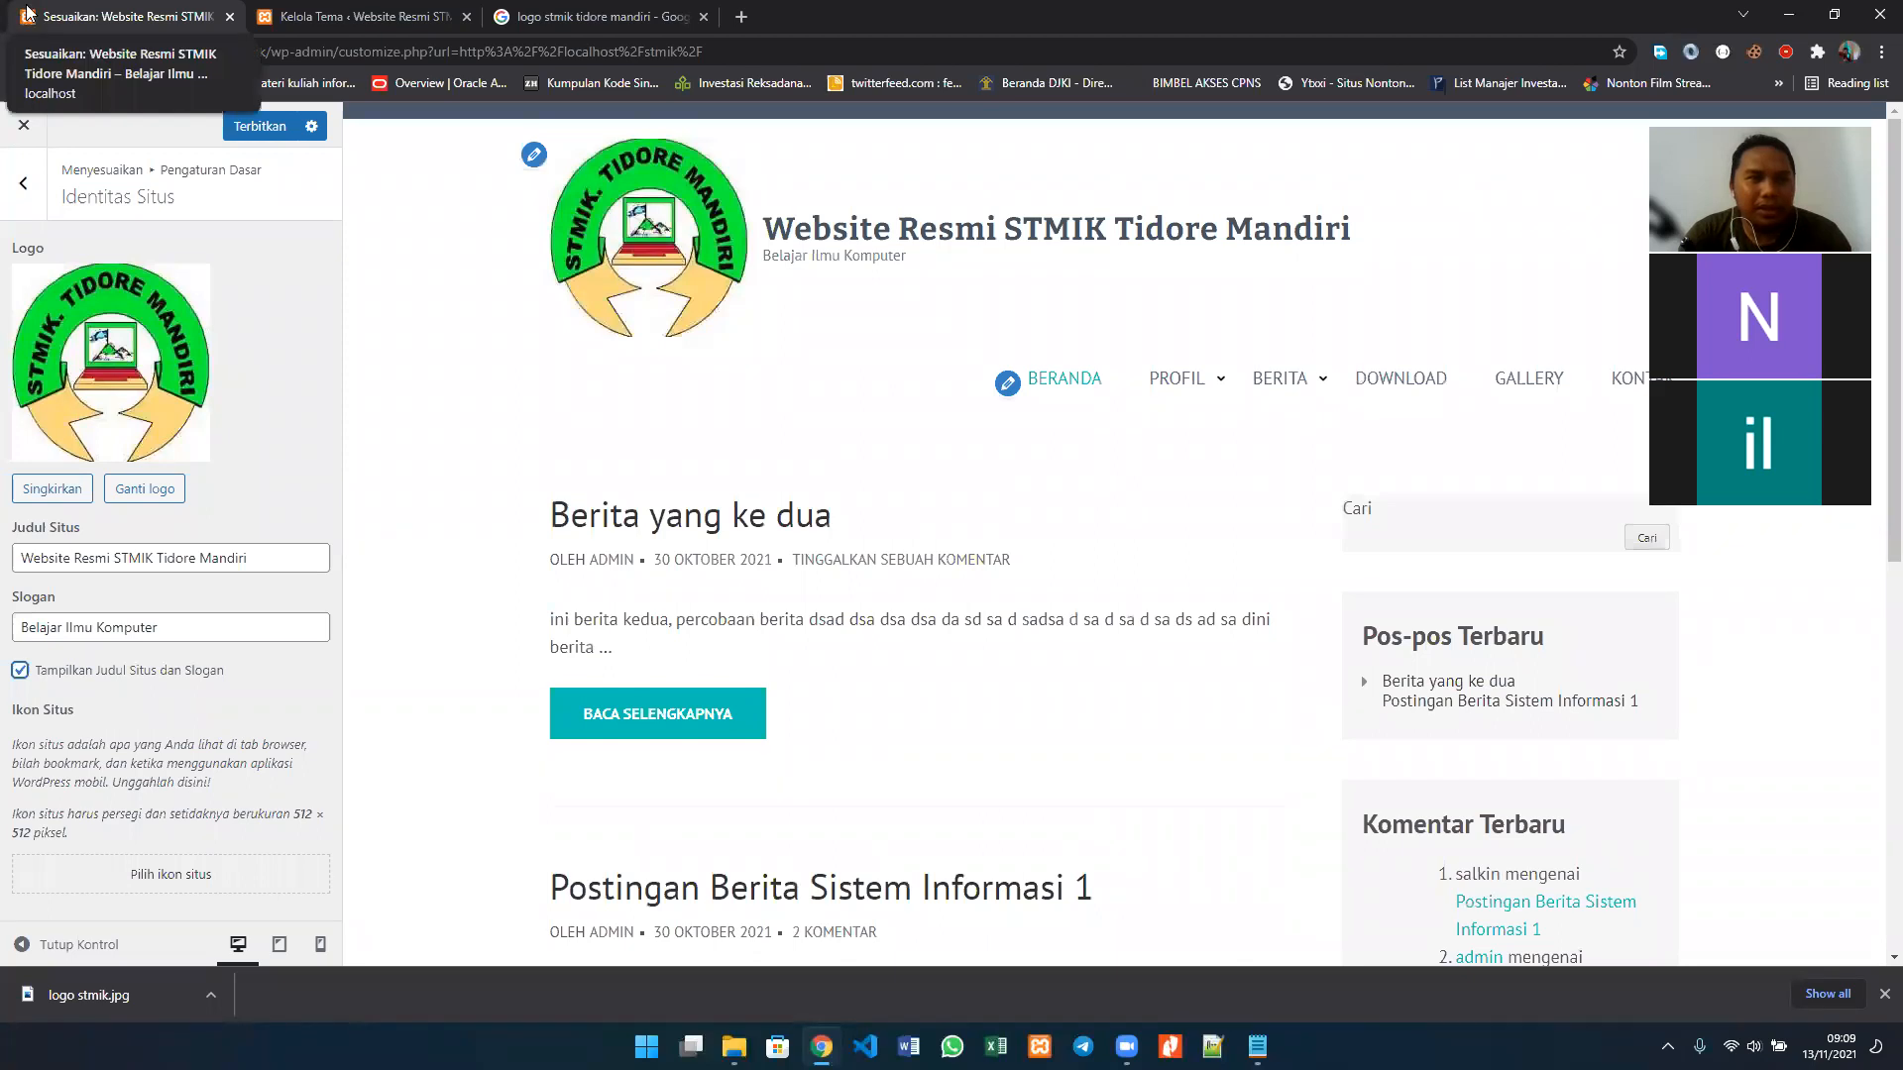
# Step: Set the first STMIK logo in the media library as the site icon, cropped to the full image, and check the icon preview
pyautogui.click(183, 879)
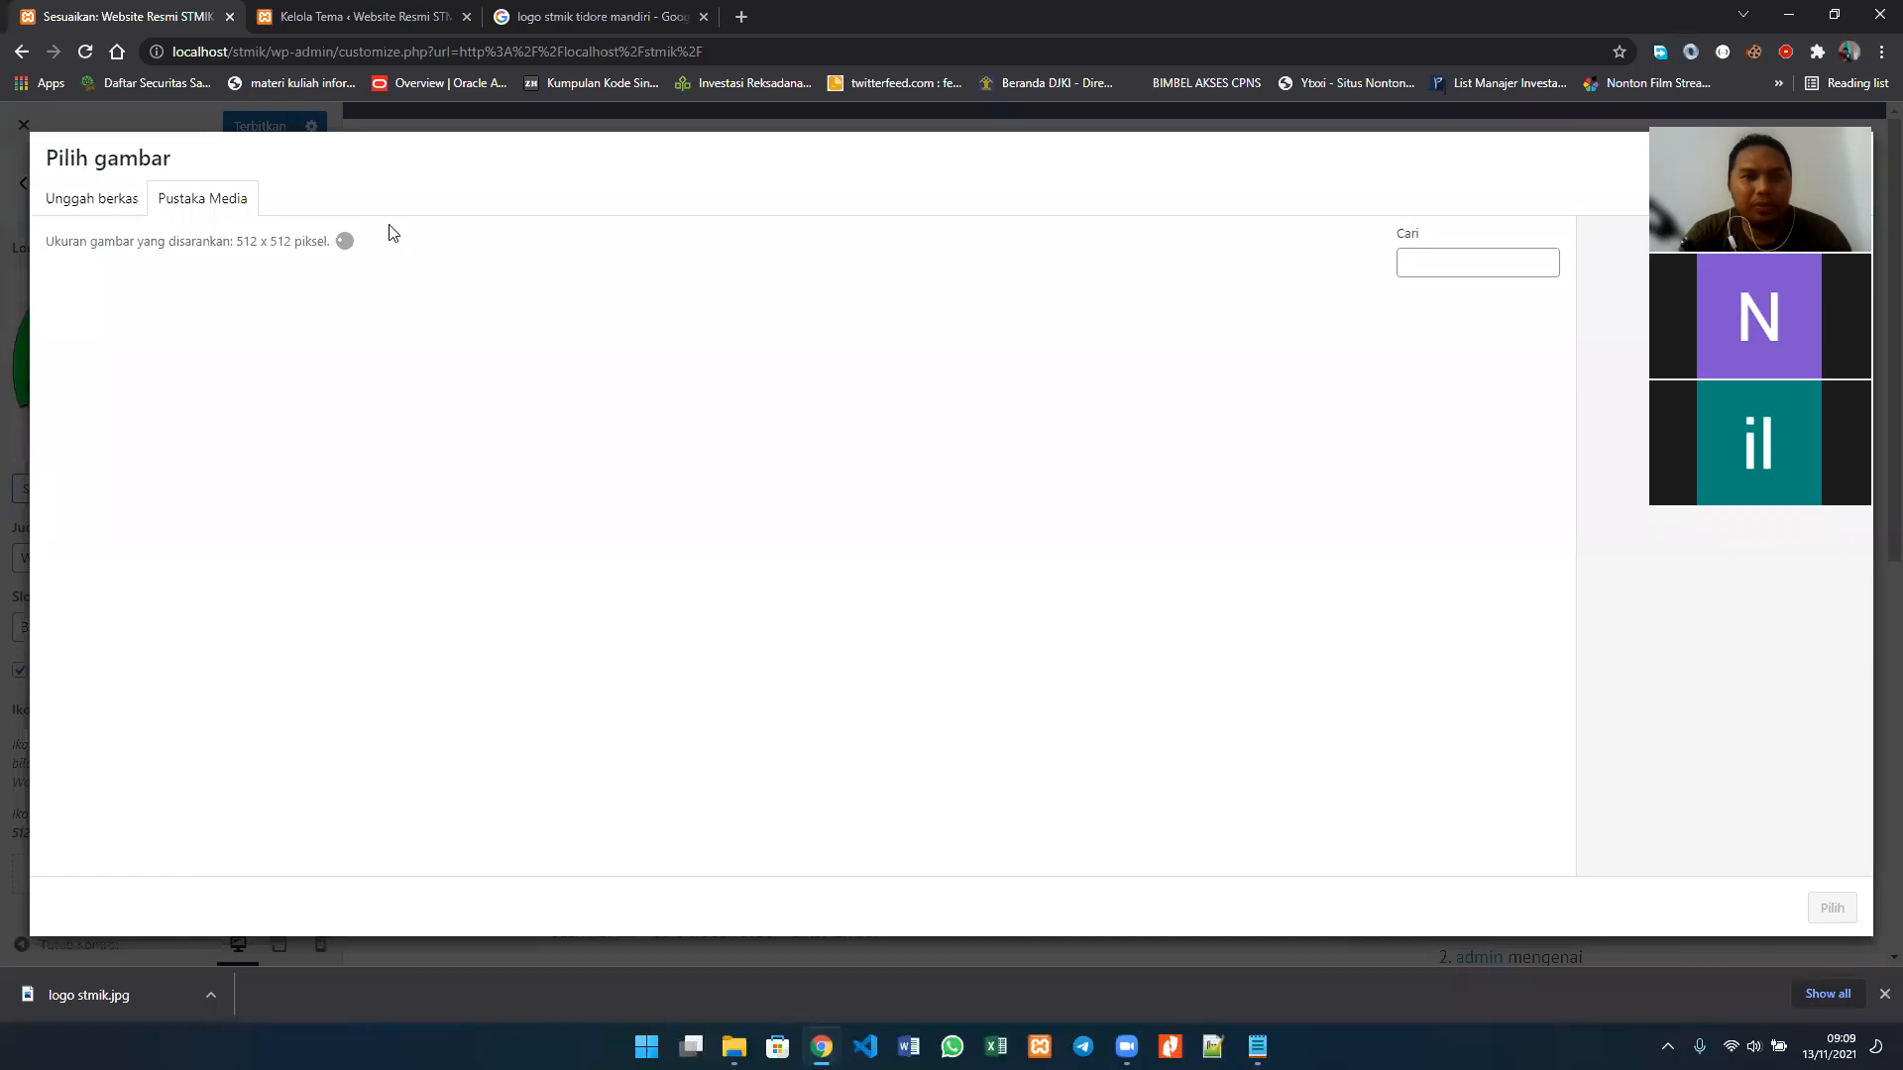
pyautogui.click(142, 386)
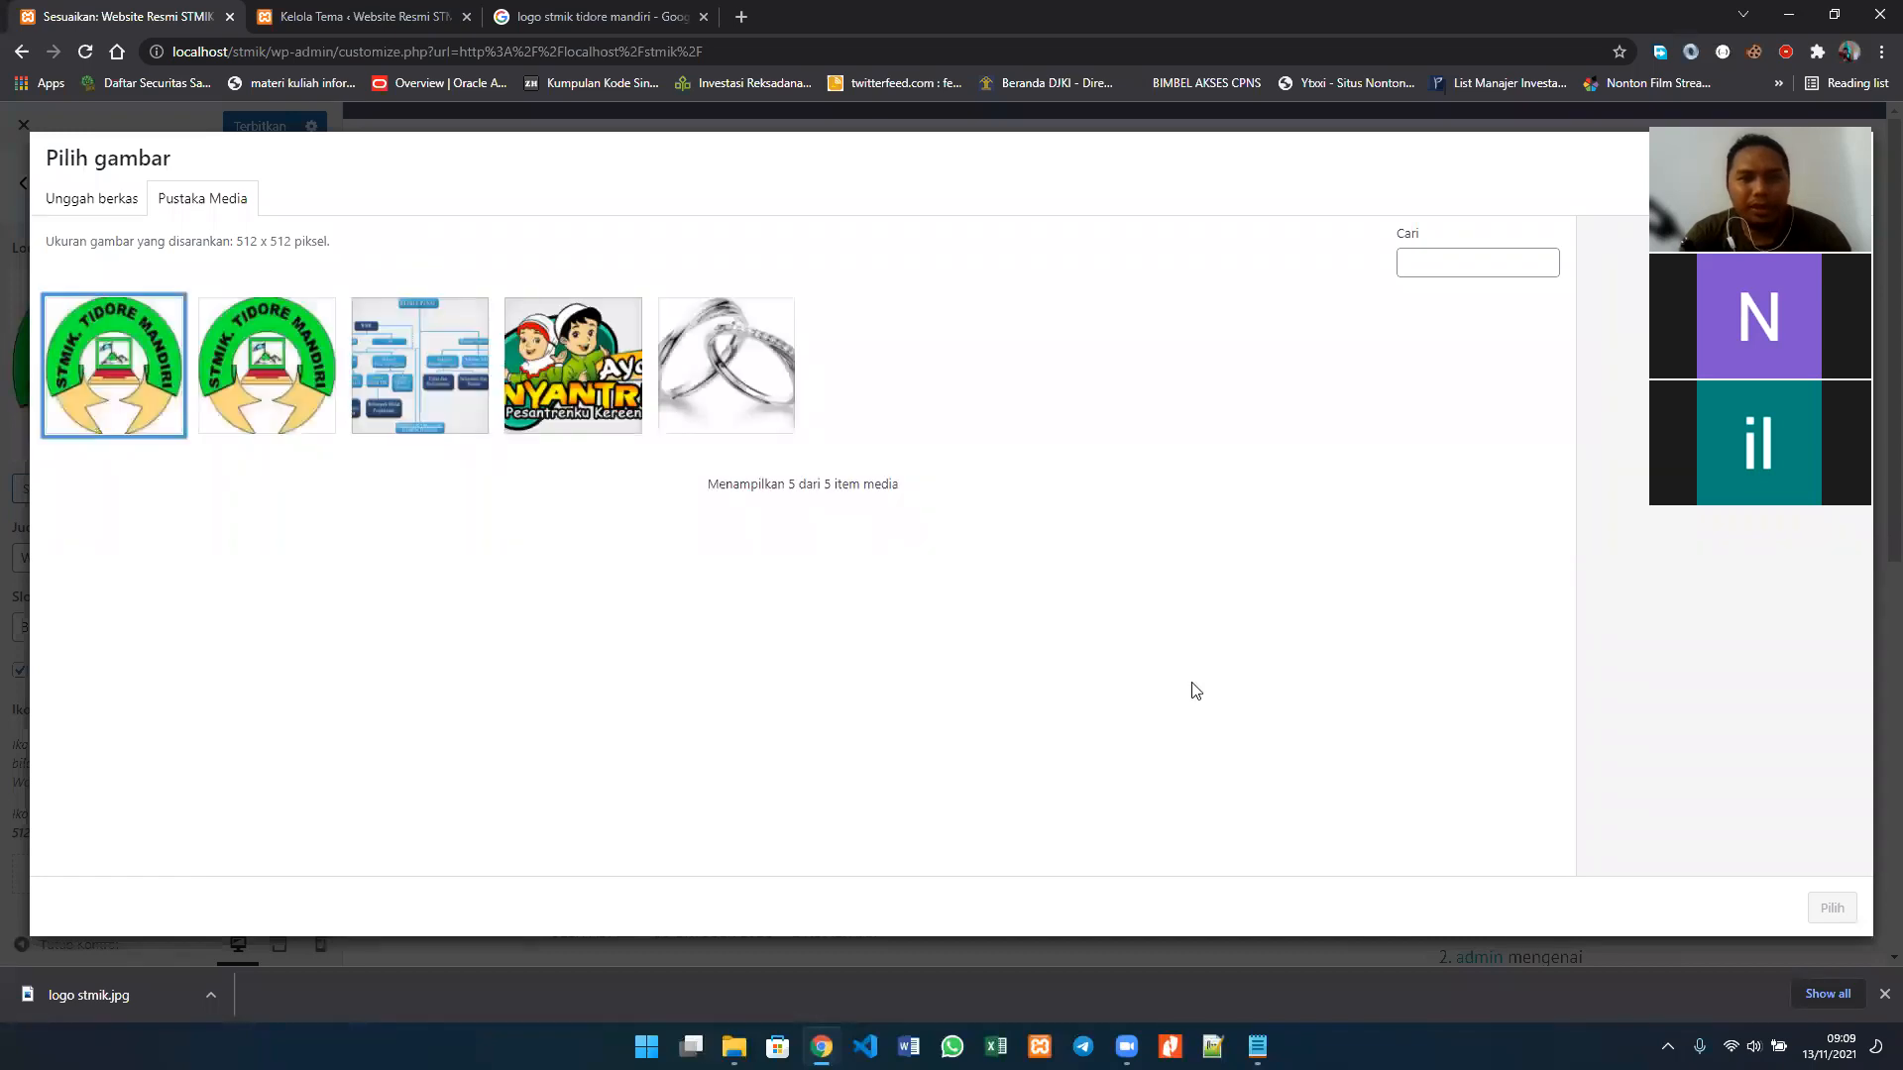
pyautogui.click(1829, 908)
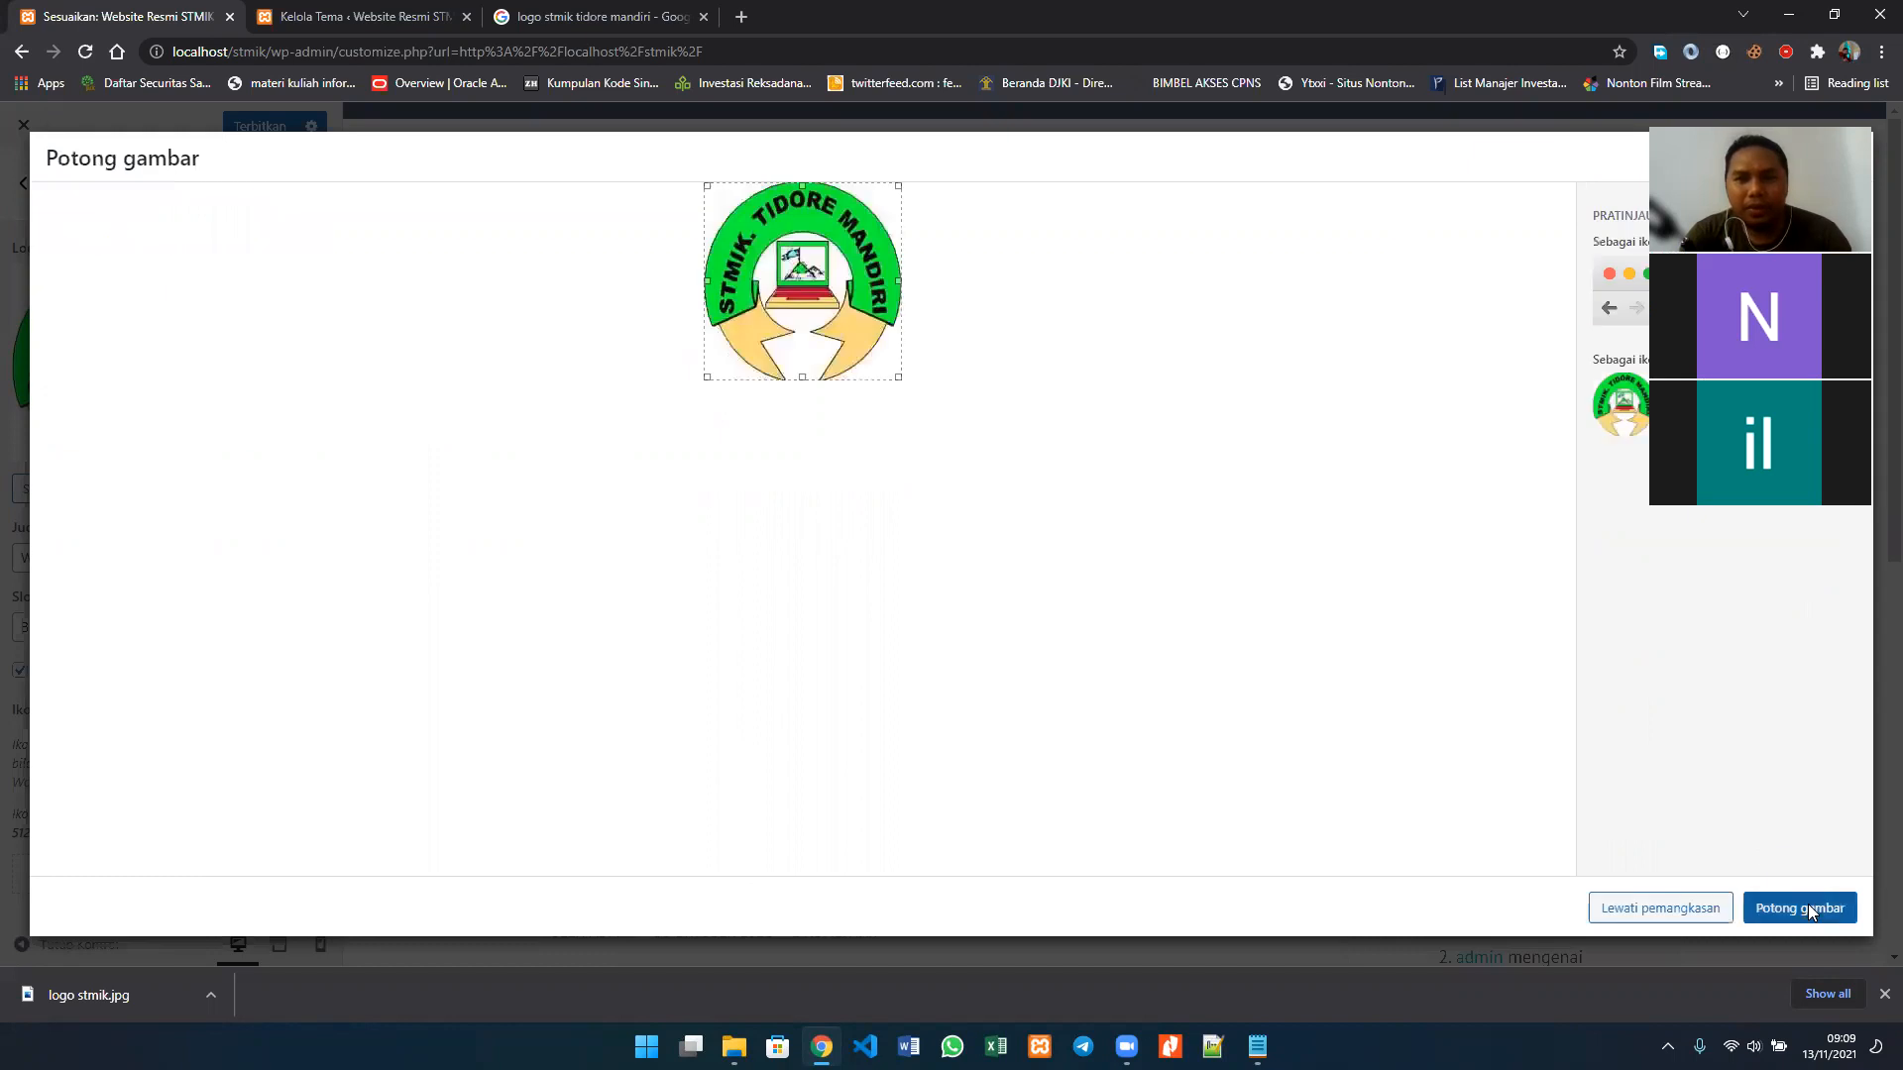
pyautogui.click(1790, 898)
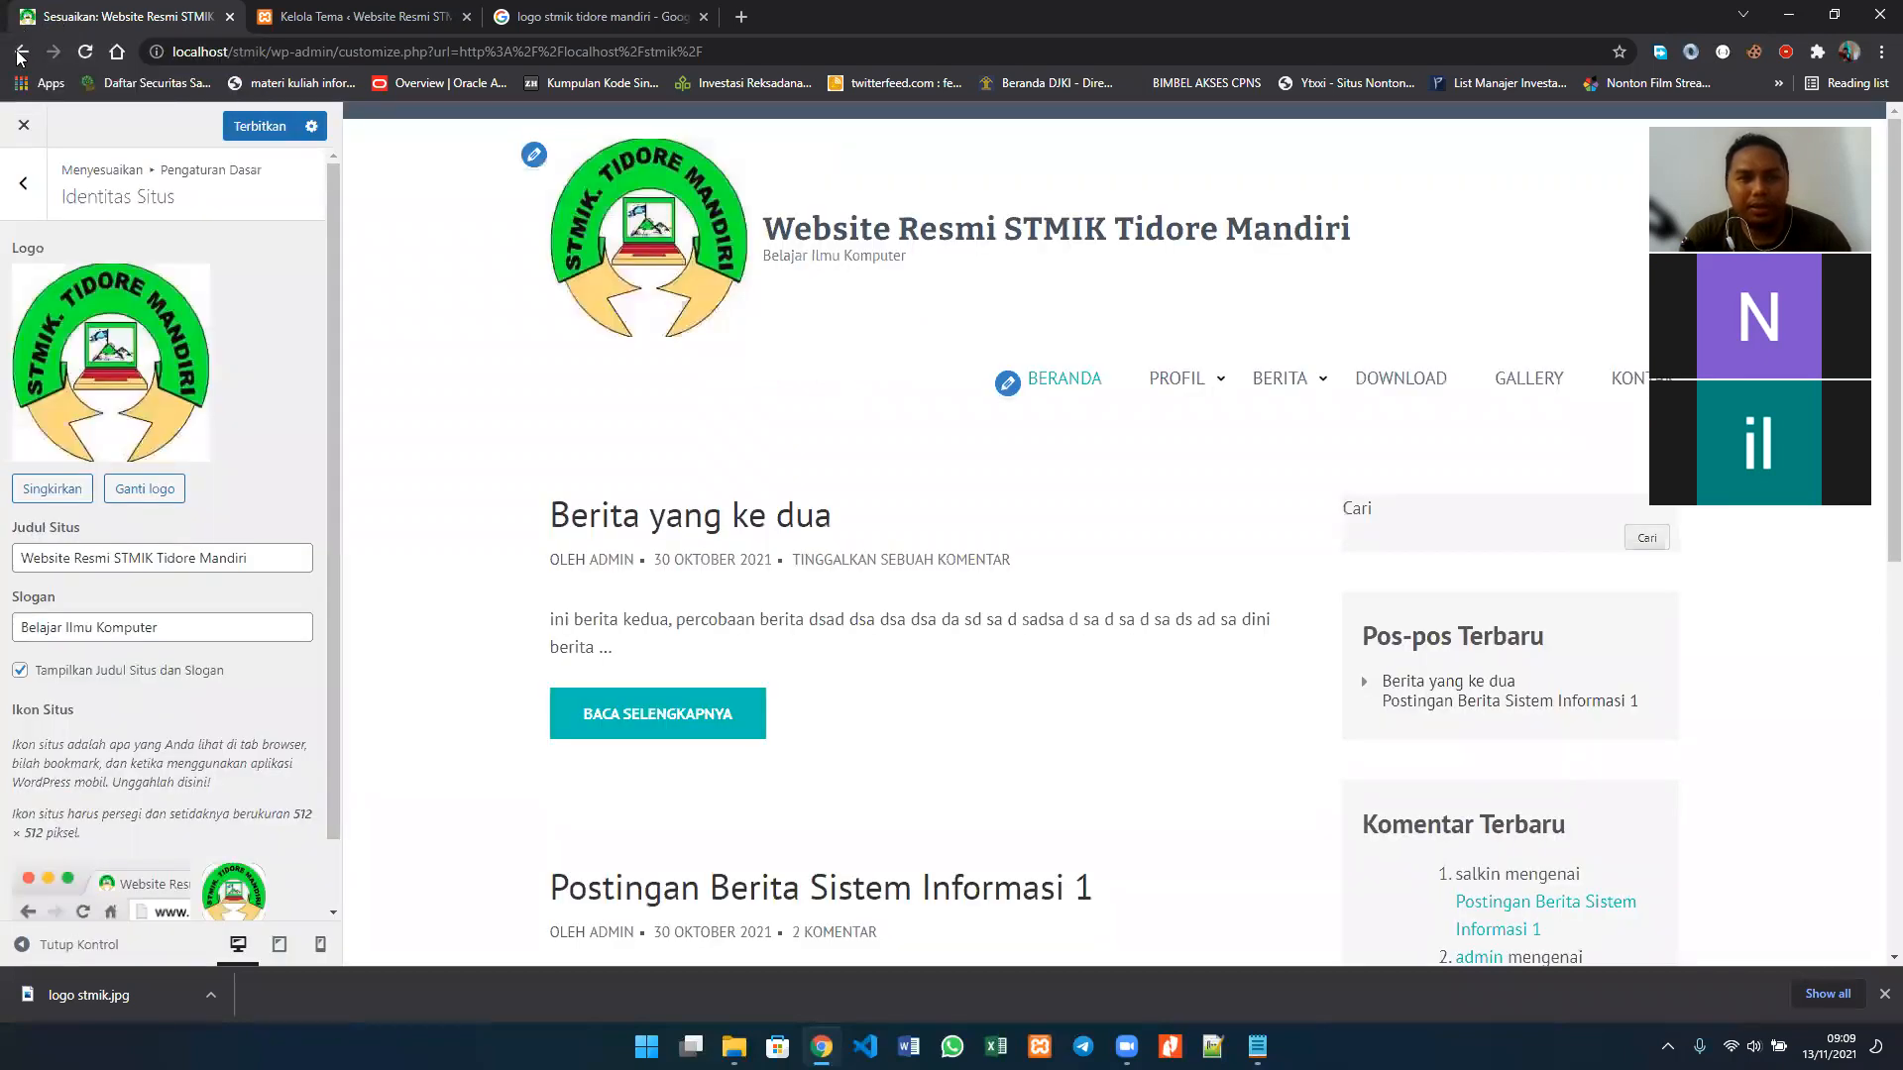
pyautogui.scroll(-1, 145, 254)
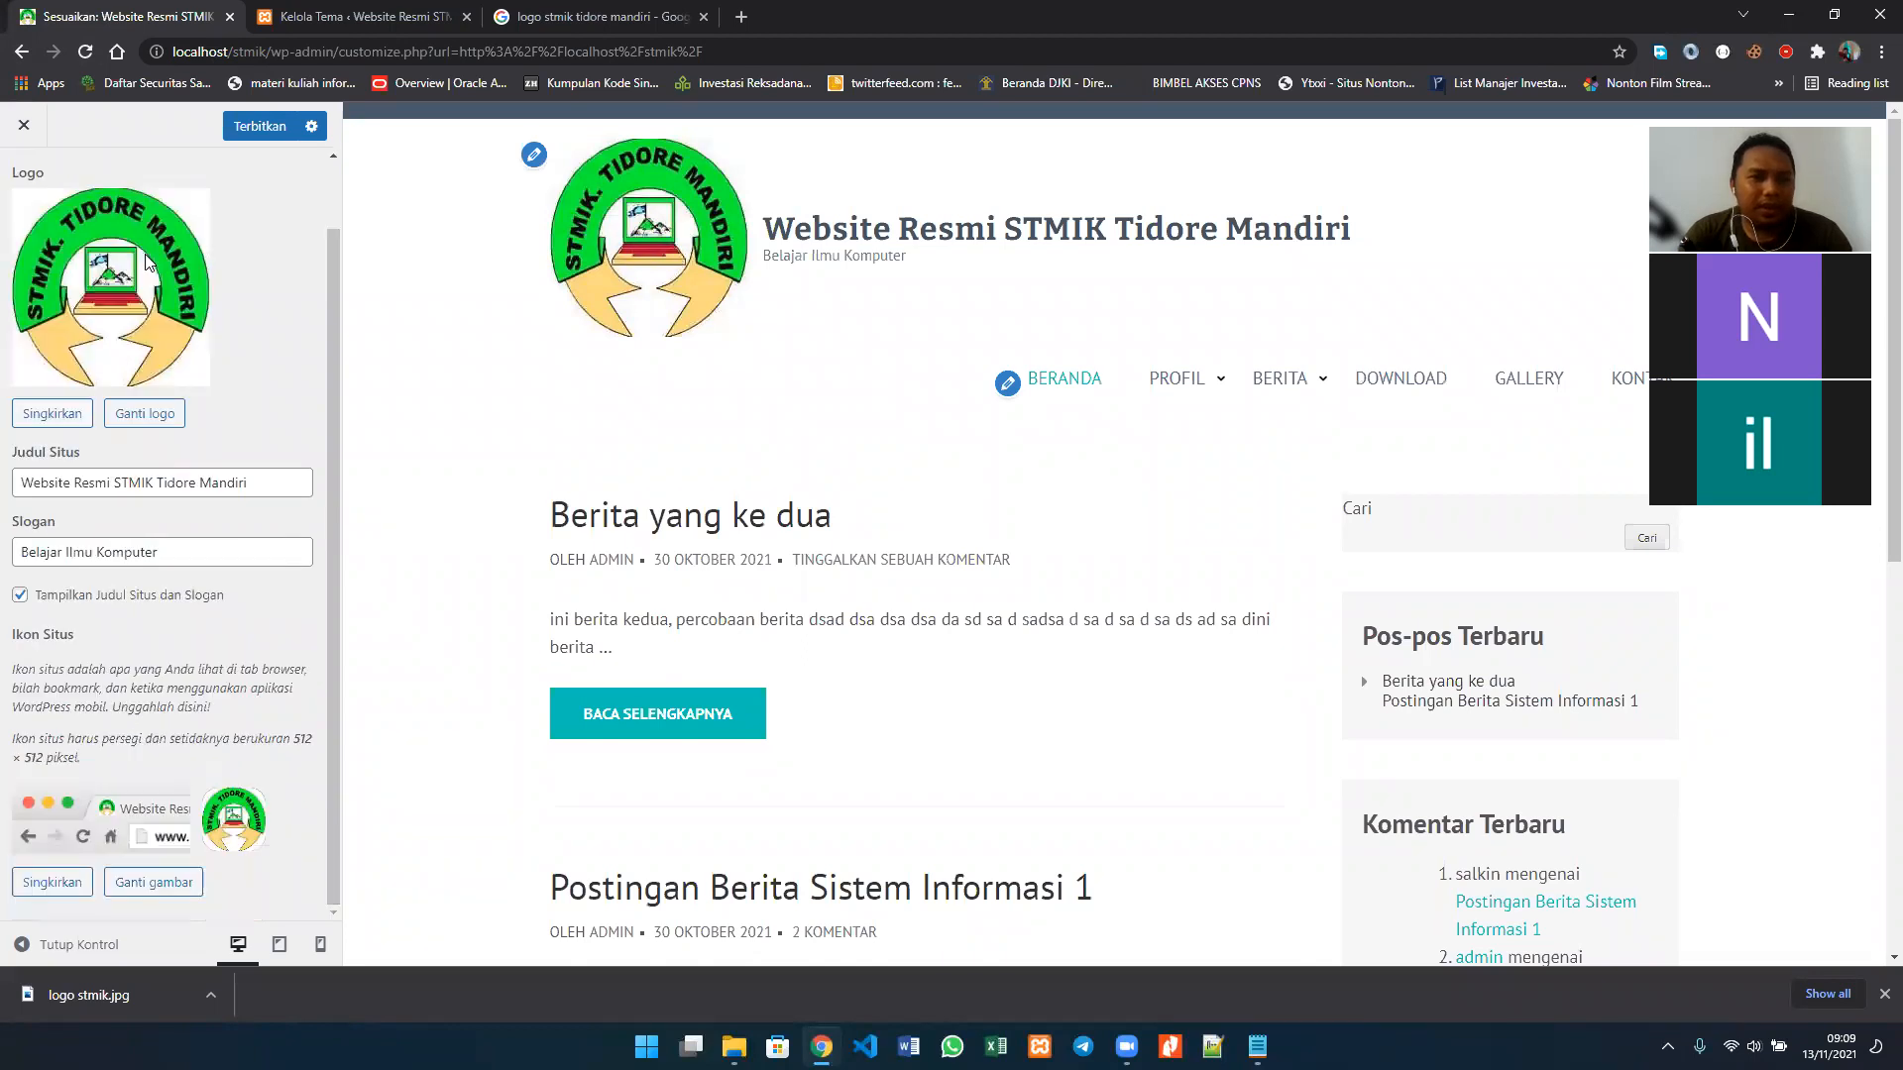
pyautogui.scroll(1, 146, 260)
pyautogui.scroll(-1, 158, 371)
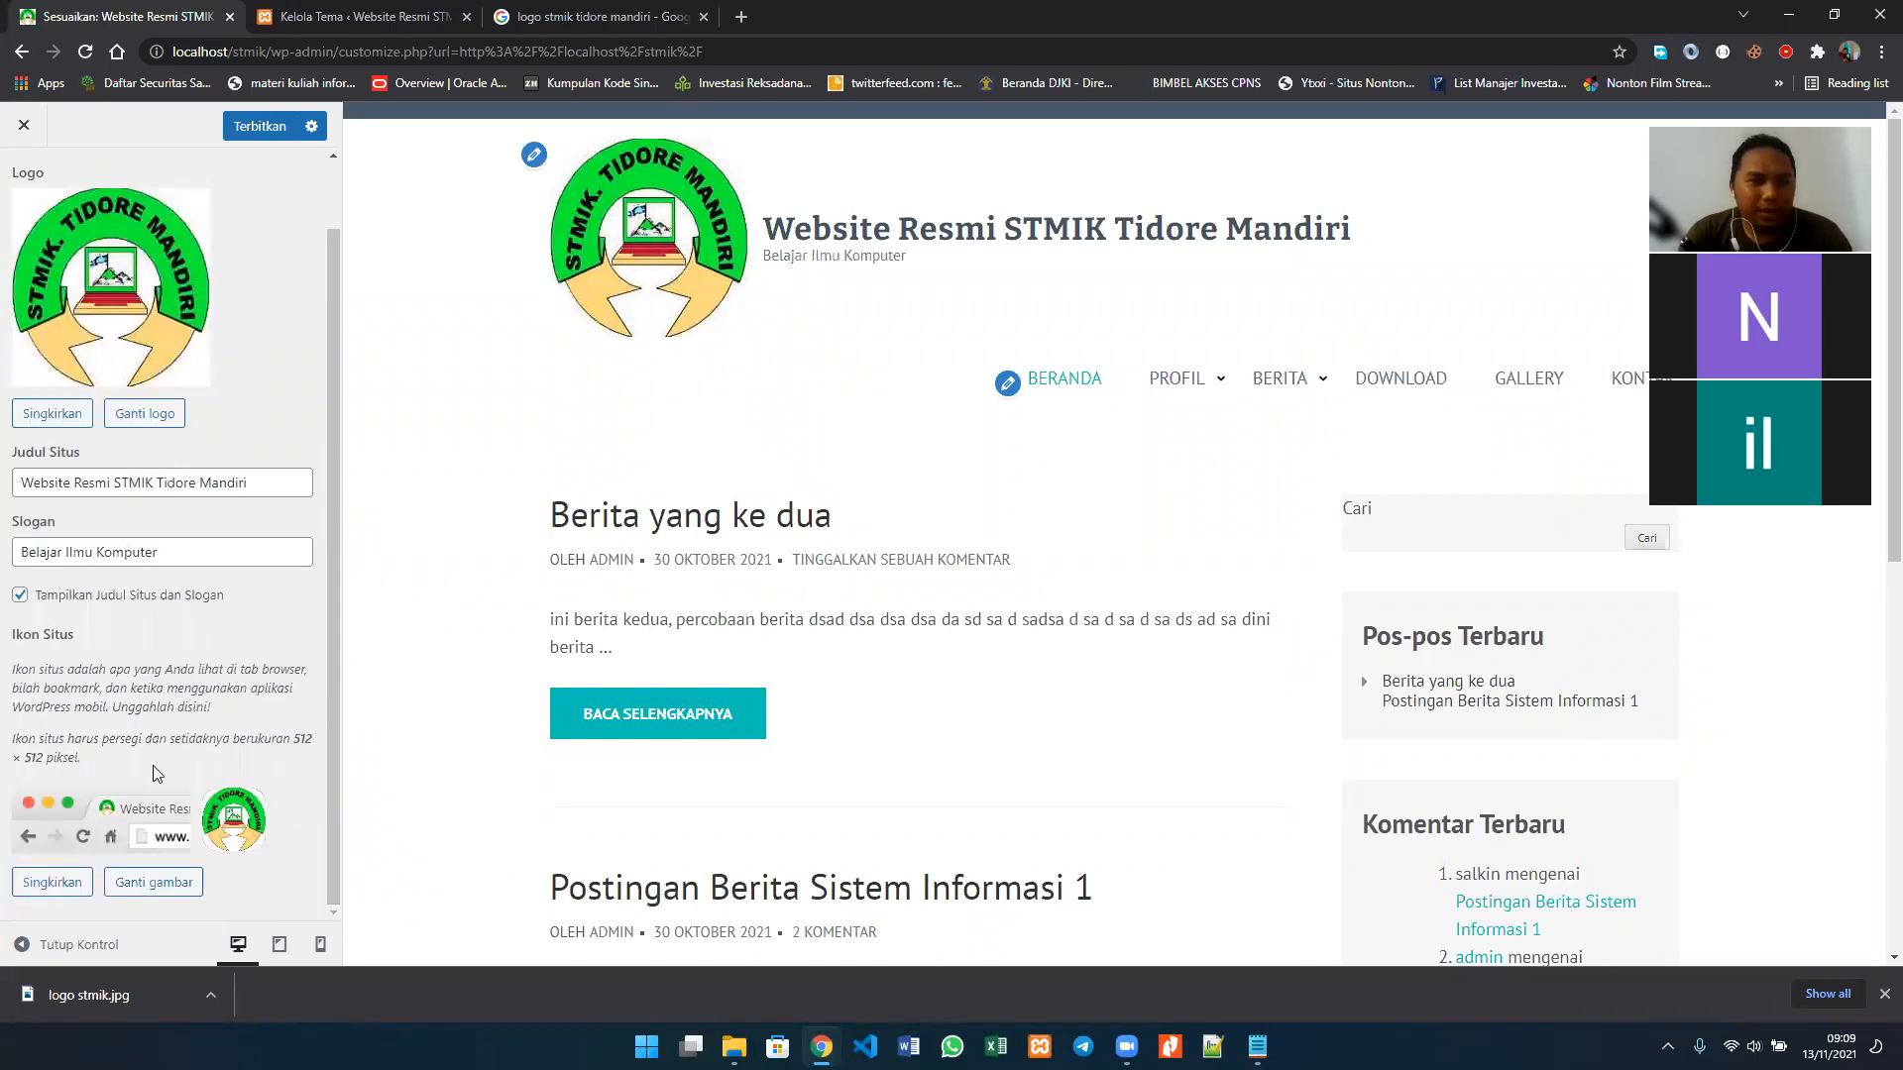
pyautogui.scroll(1, 206, 634)
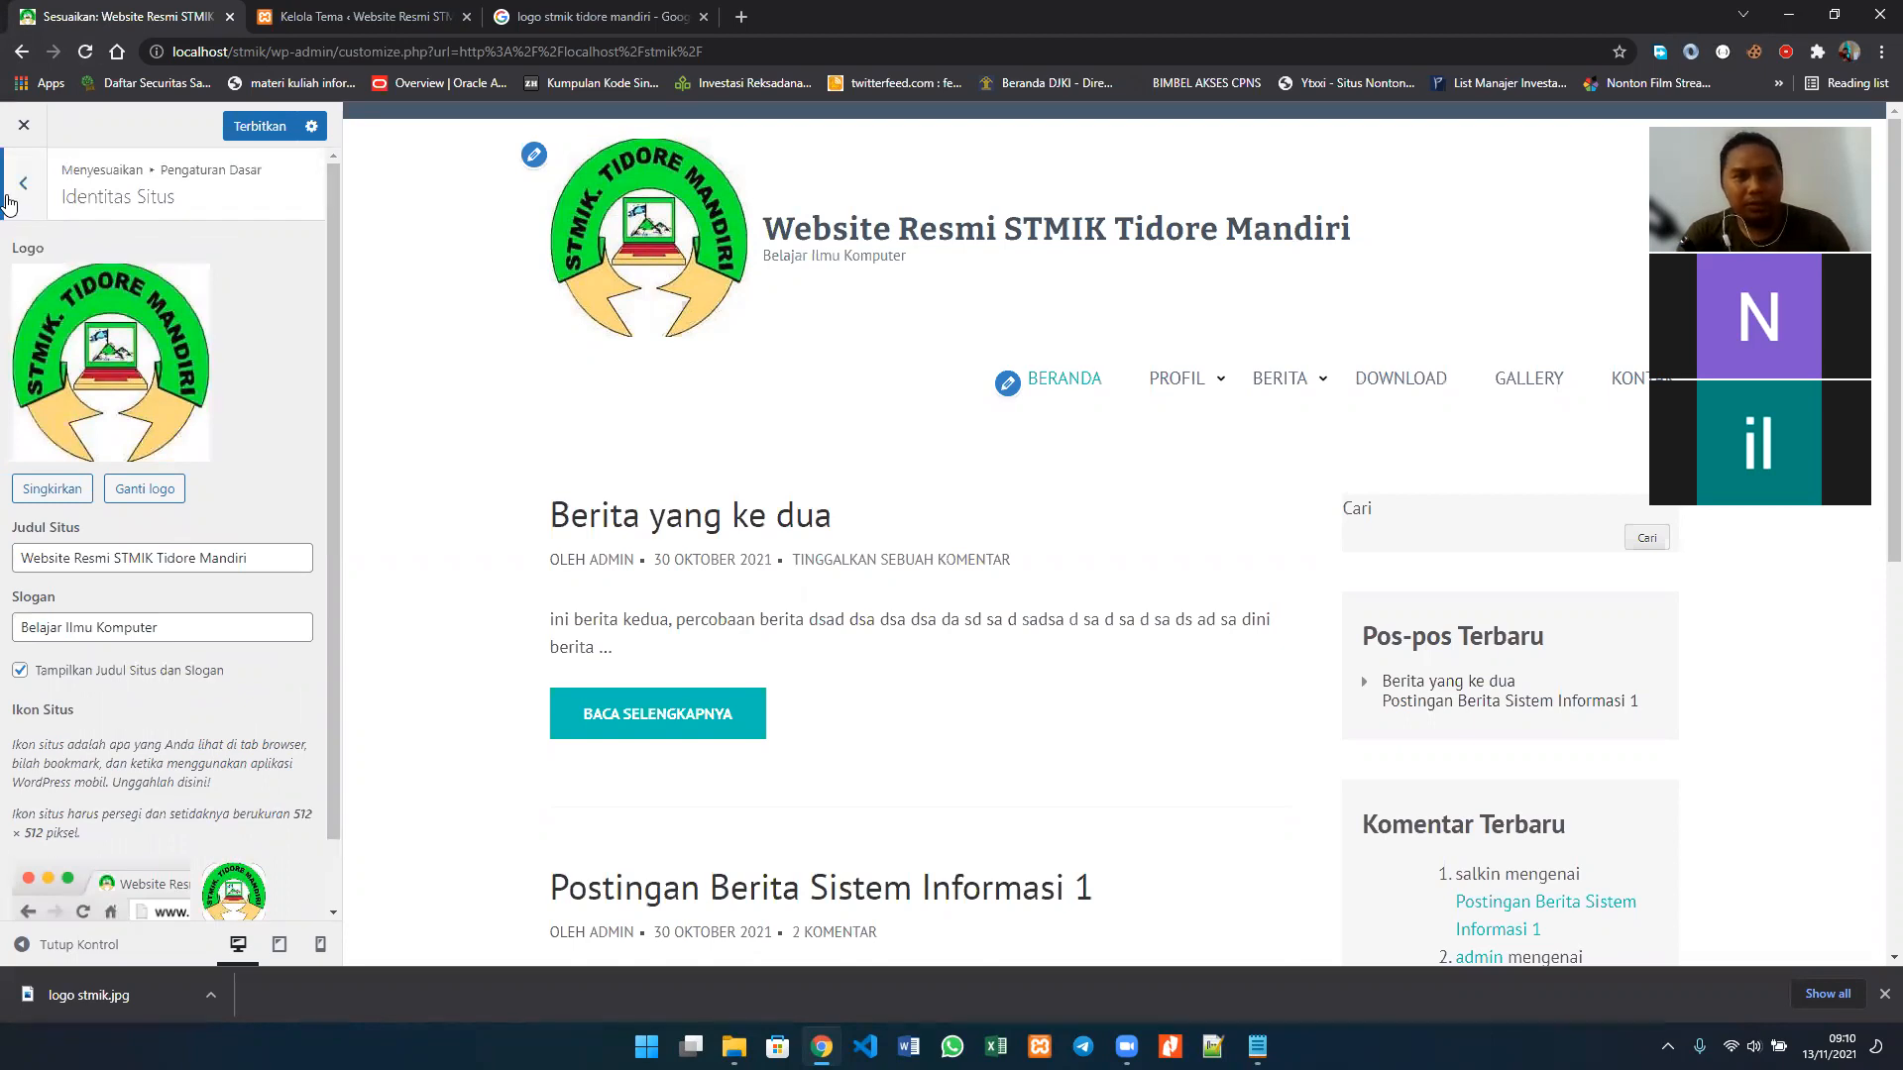
# Step: Try yellow #eeee22 as the site's background colour in the Warna settings, and set it back to white #ffffff
pyautogui.click(22, 184)
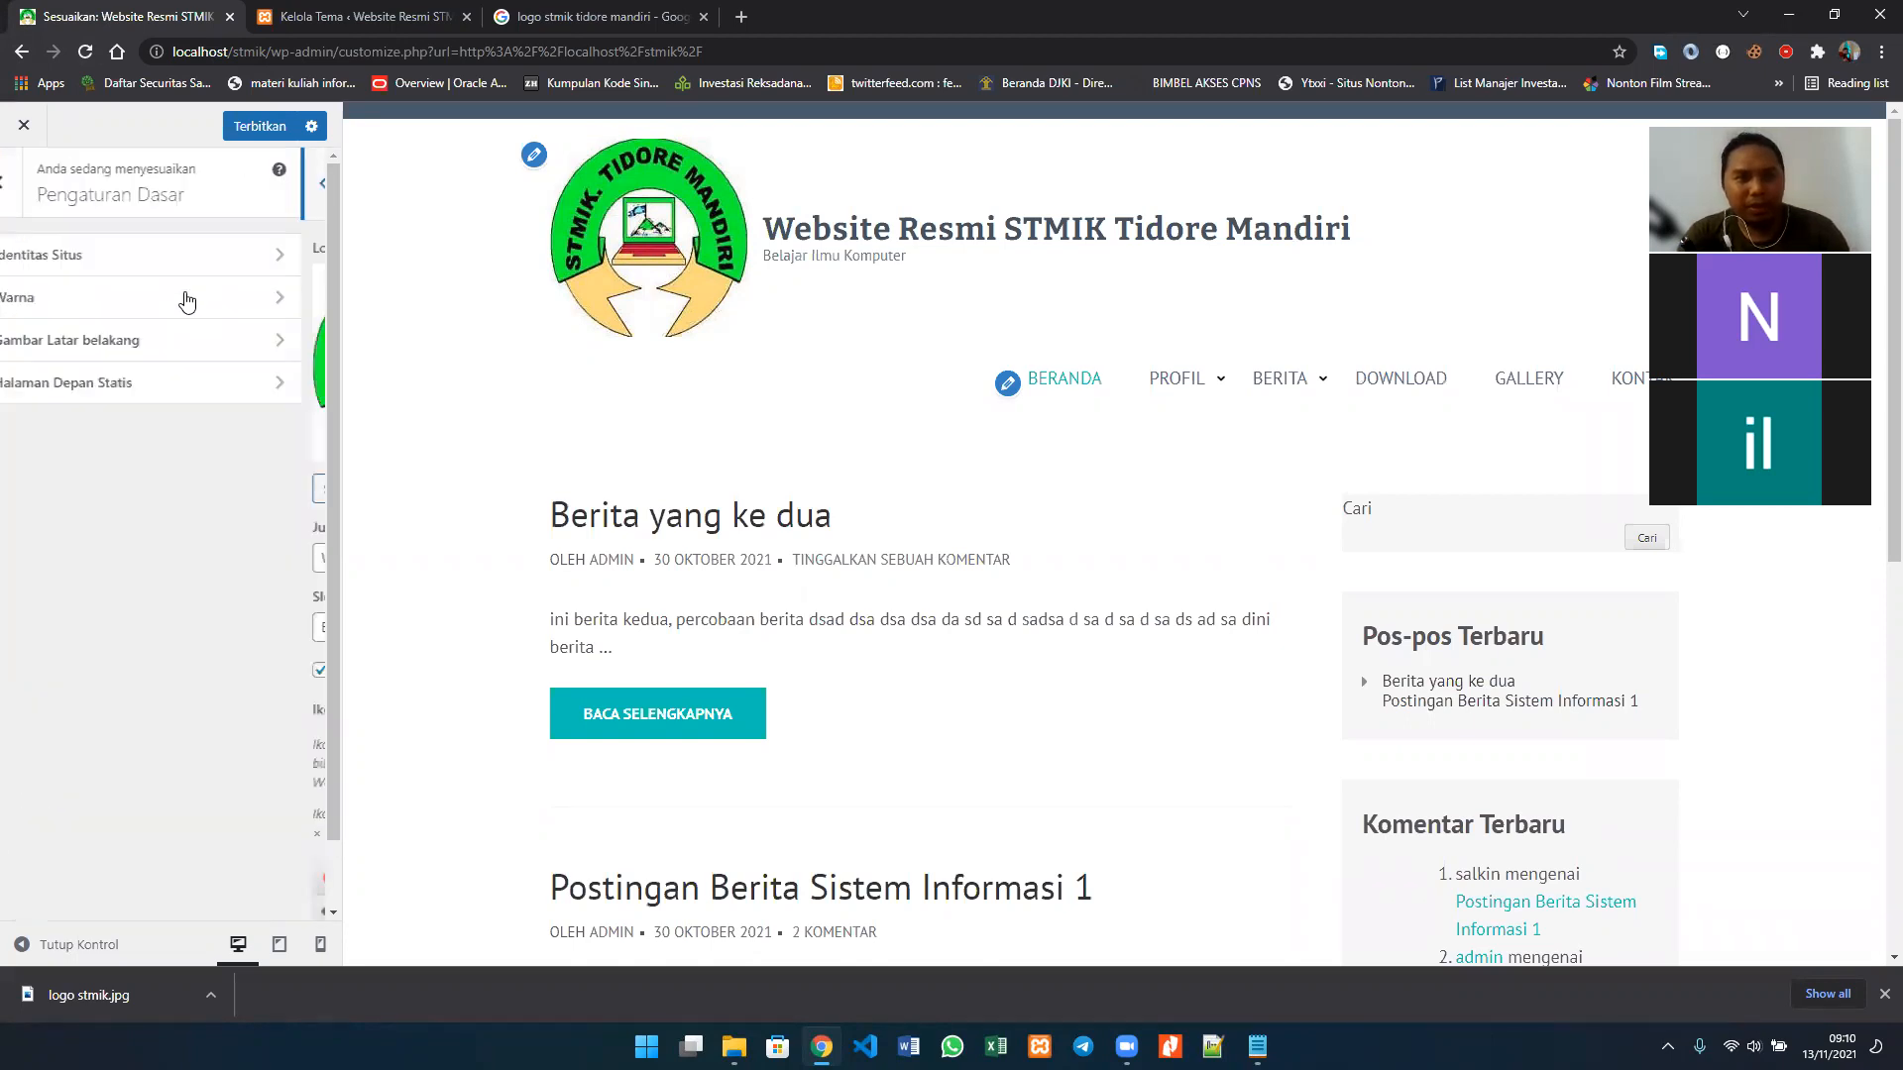
pyautogui.click(187, 307)
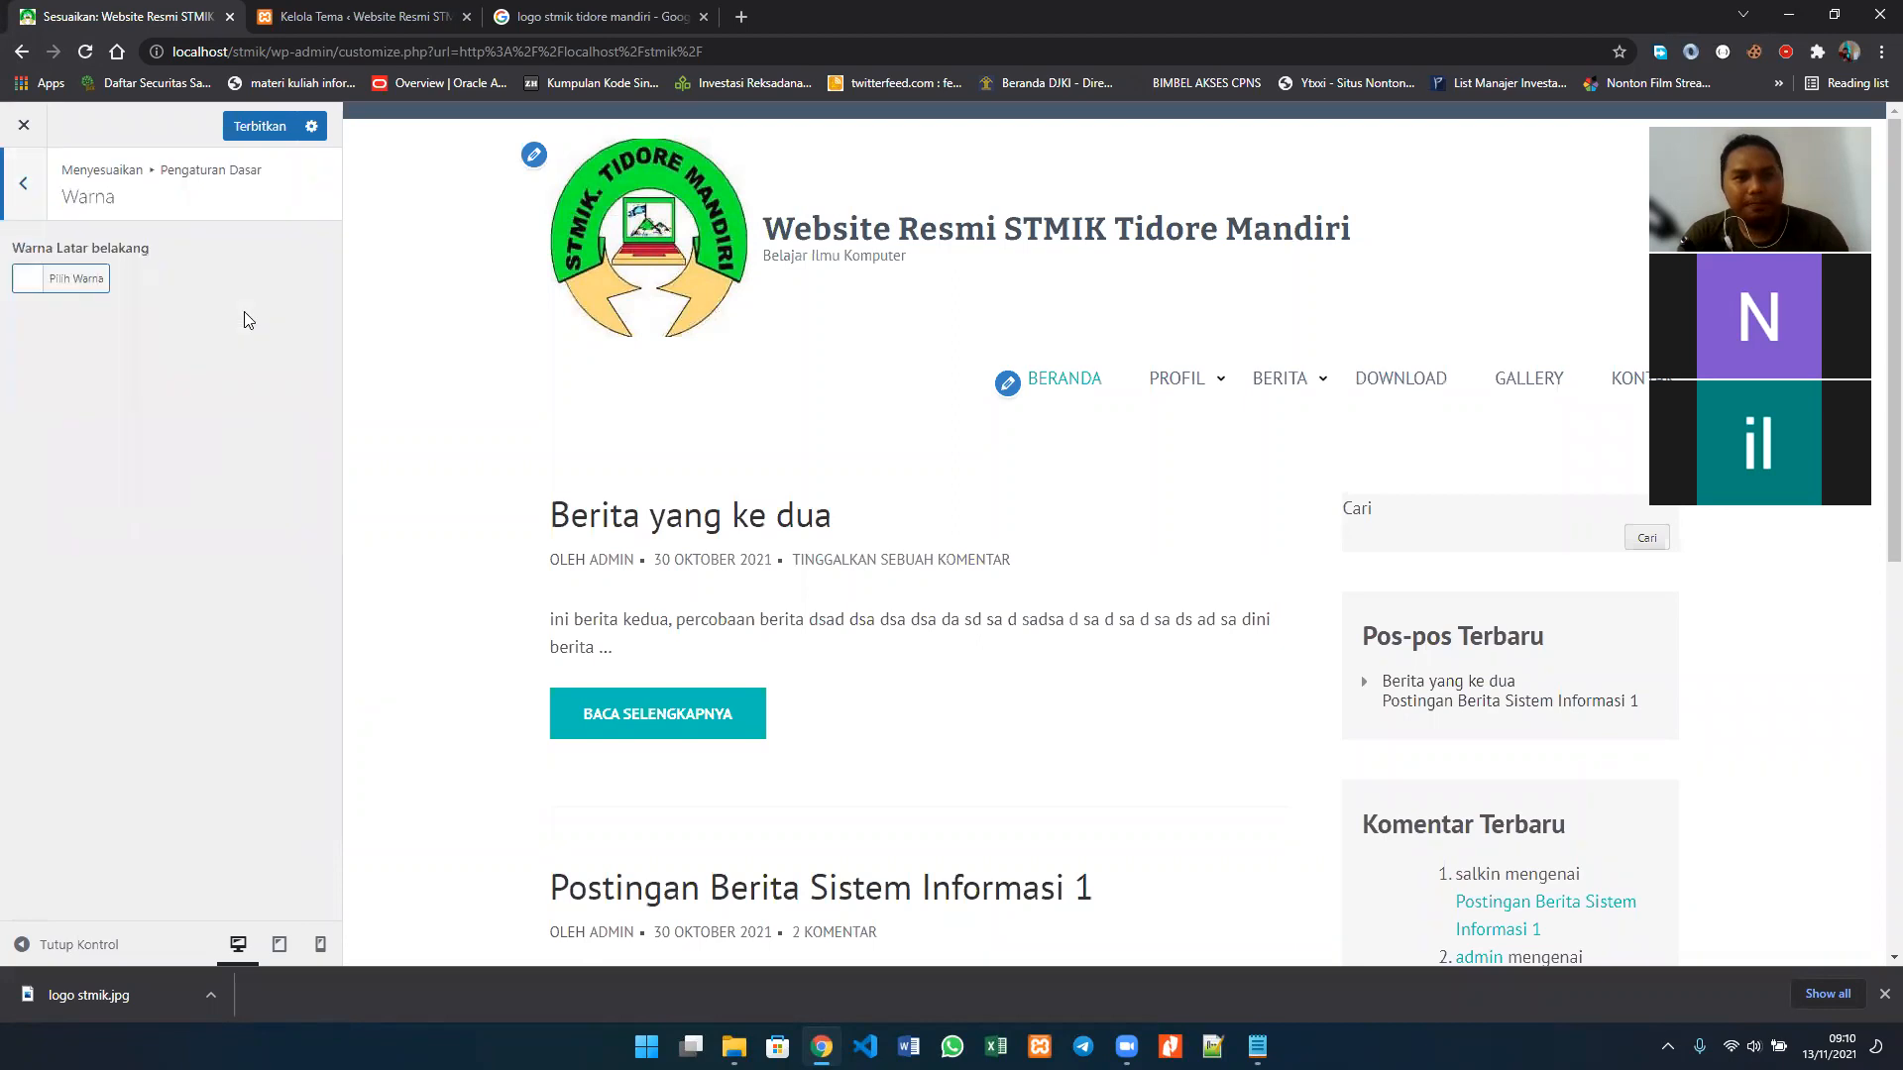
pyautogui.click(100, 279)
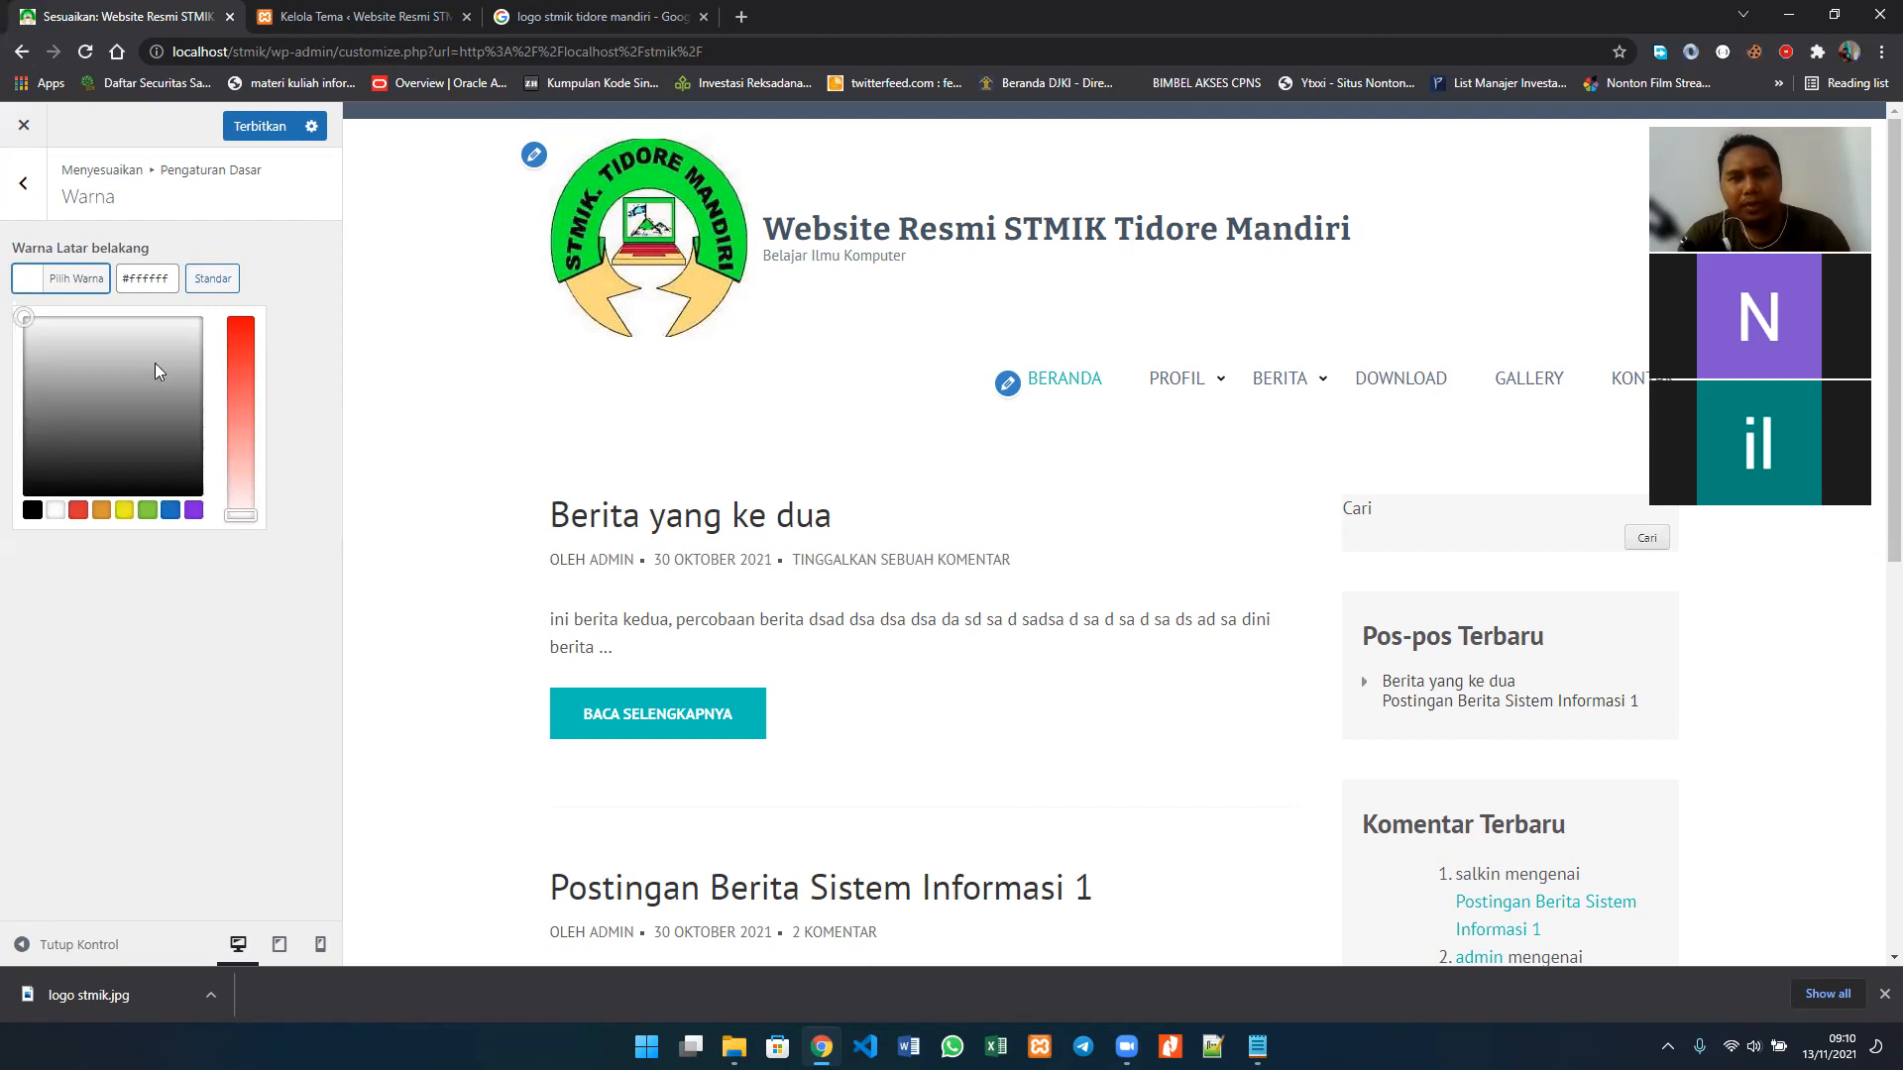
pyautogui.click(125, 511)
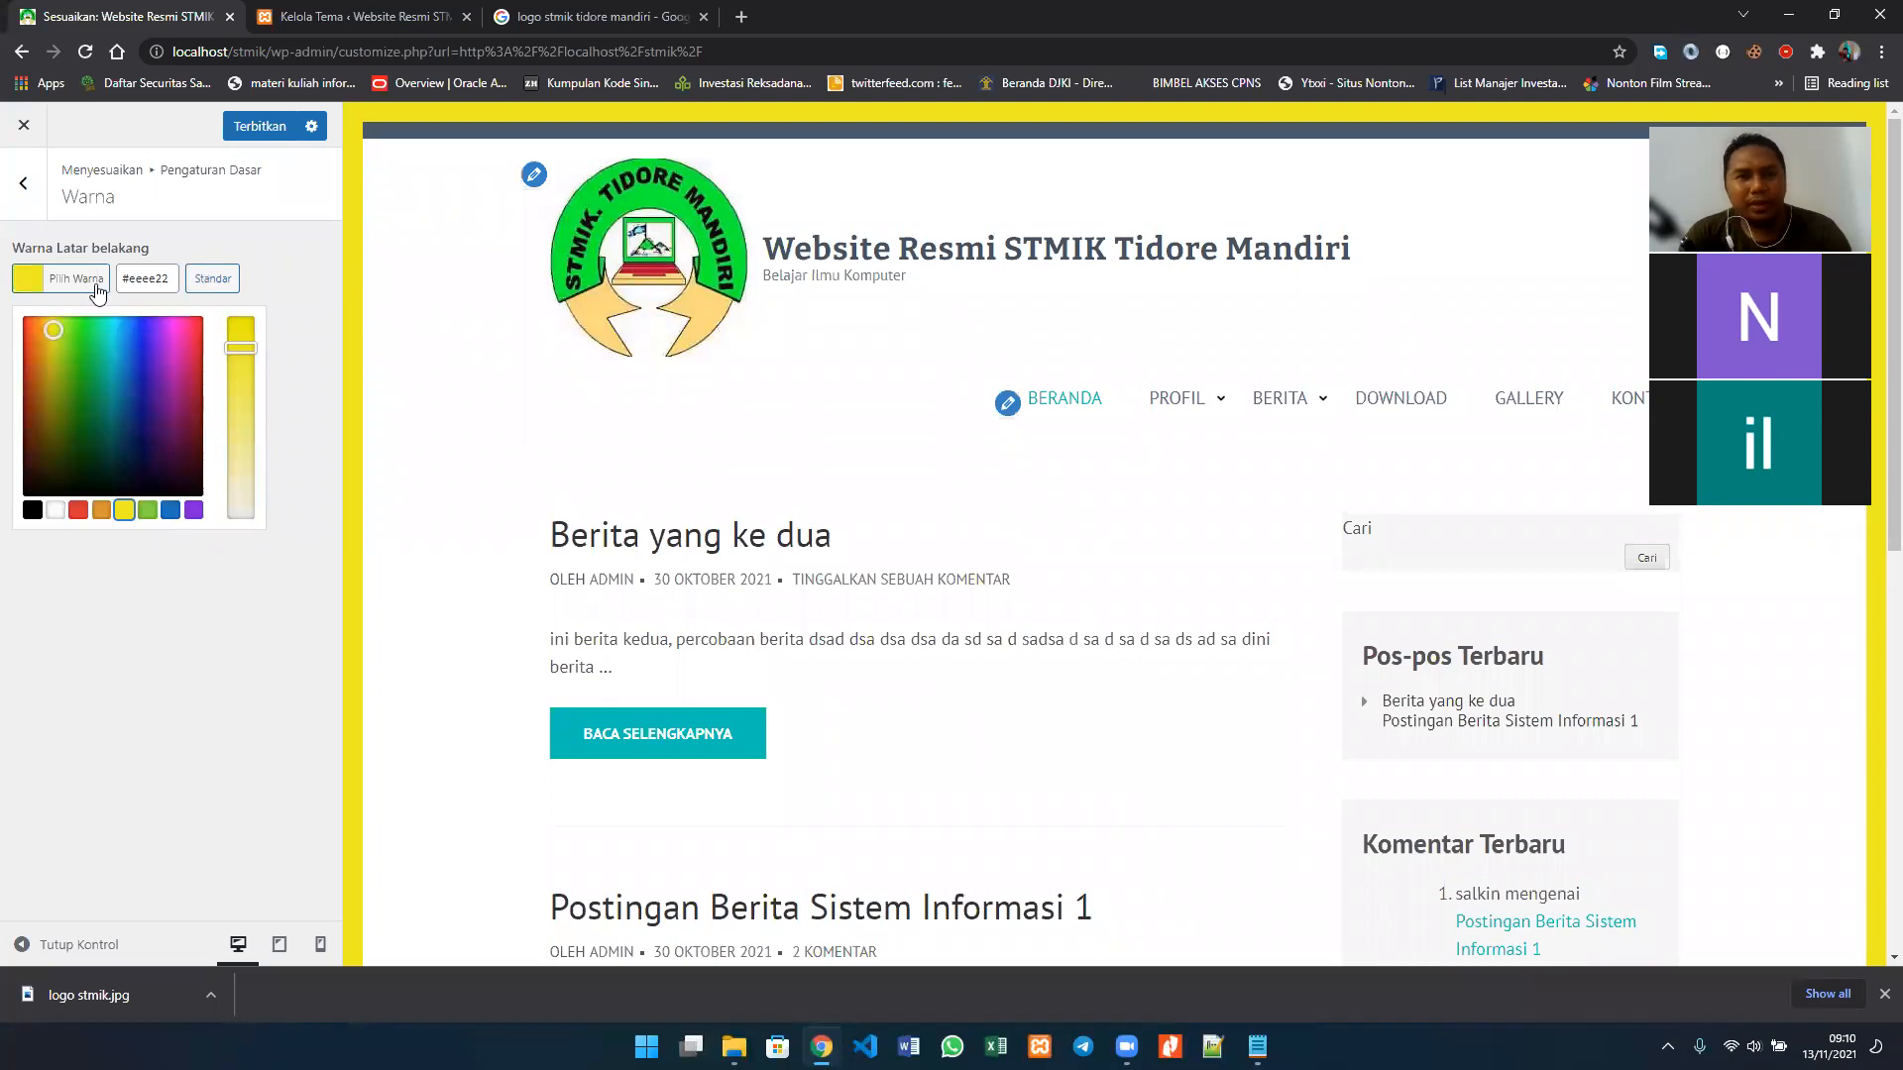
pyautogui.click(56, 509)
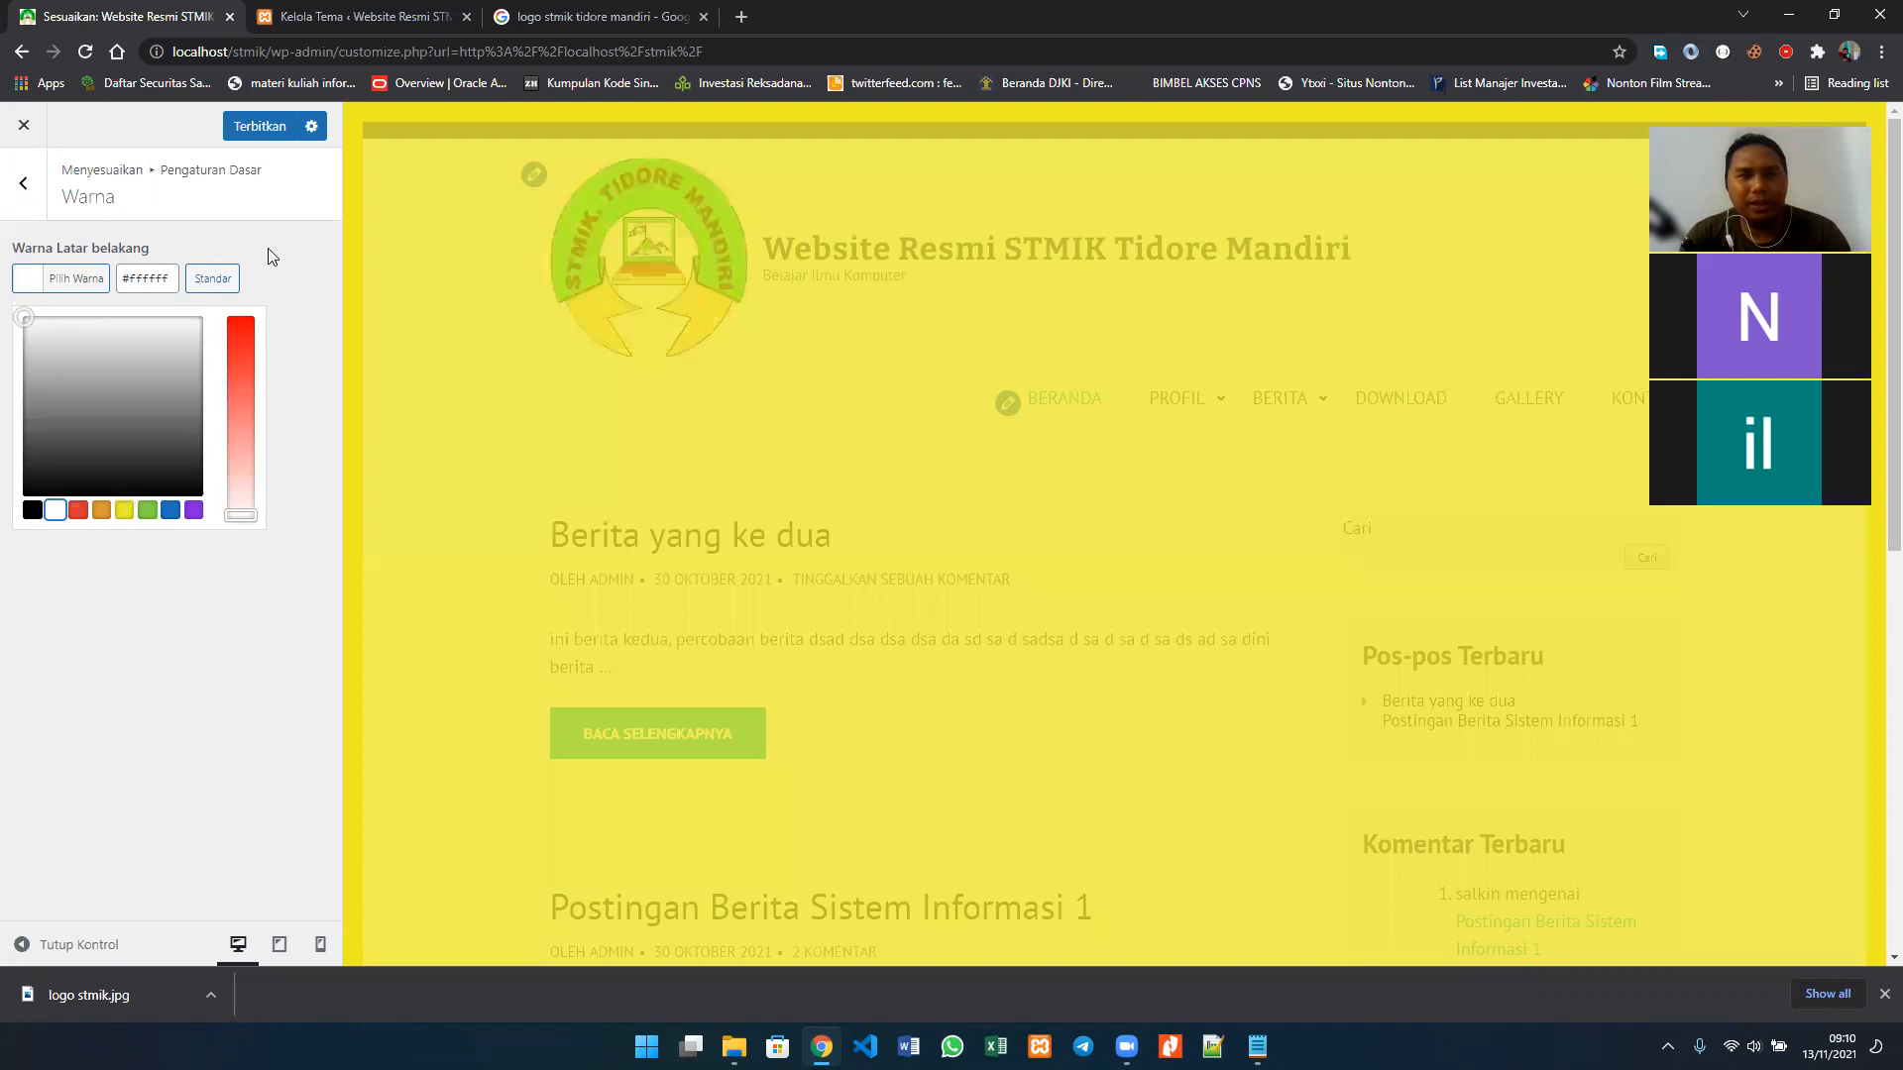
# Step: Upload windows-11-desktop-2-scaled.jpg from Pictures and apply it as the site's background image under Gambar Latar belakang
pyautogui.click(25, 185)
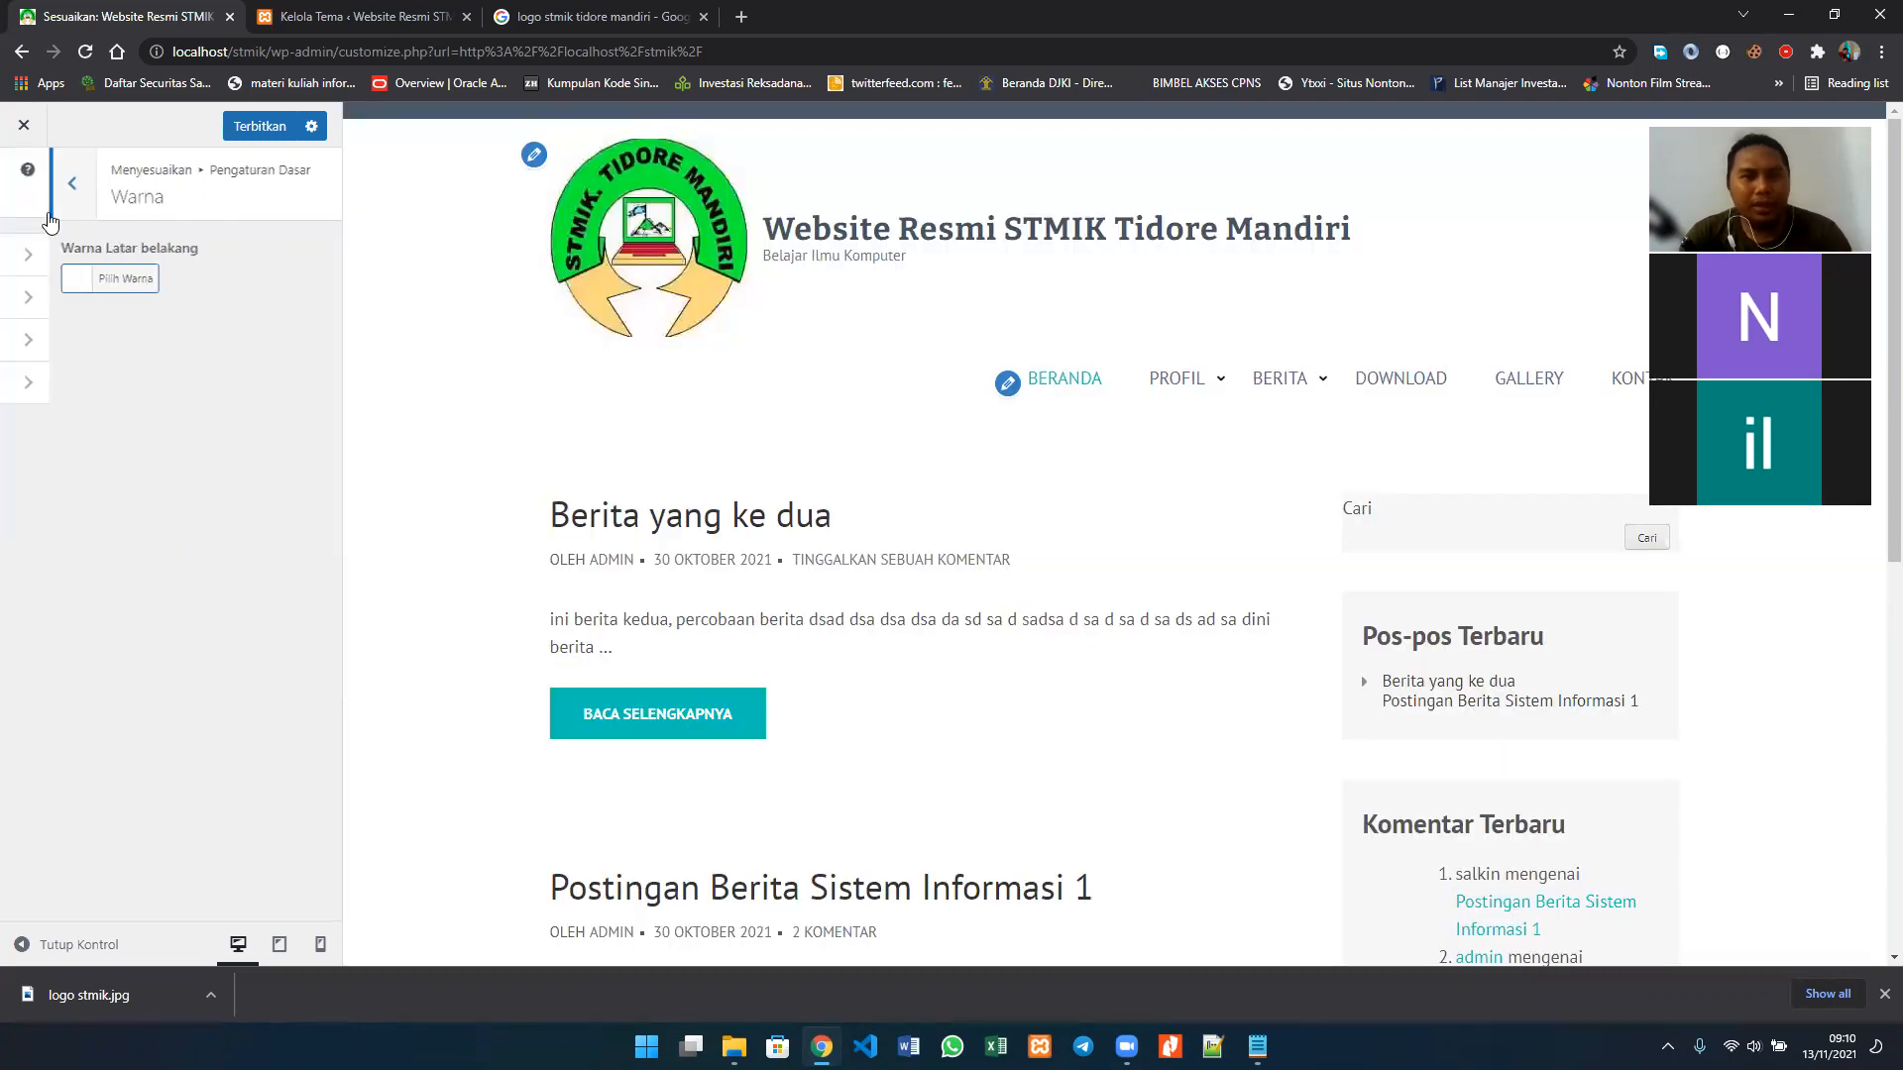
pyautogui.click(106, 342)
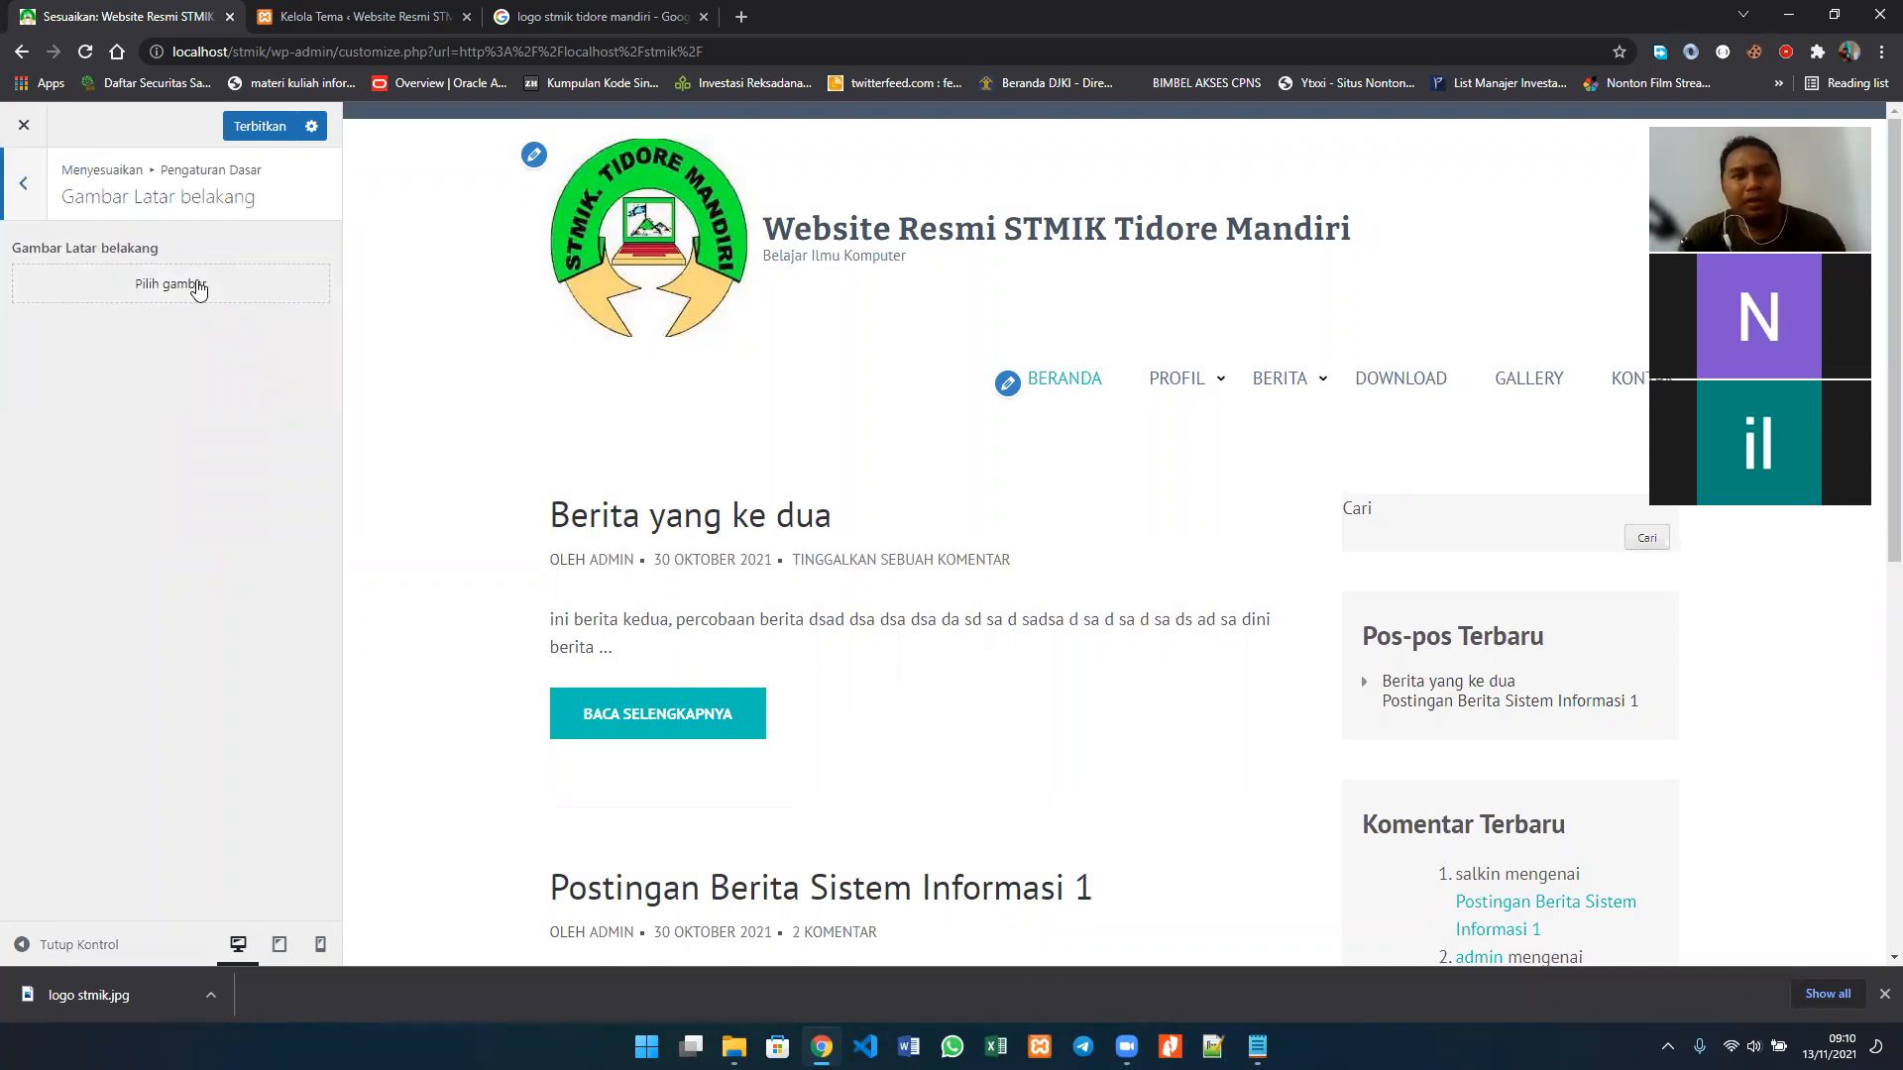
pyautogui.click(199, 286)
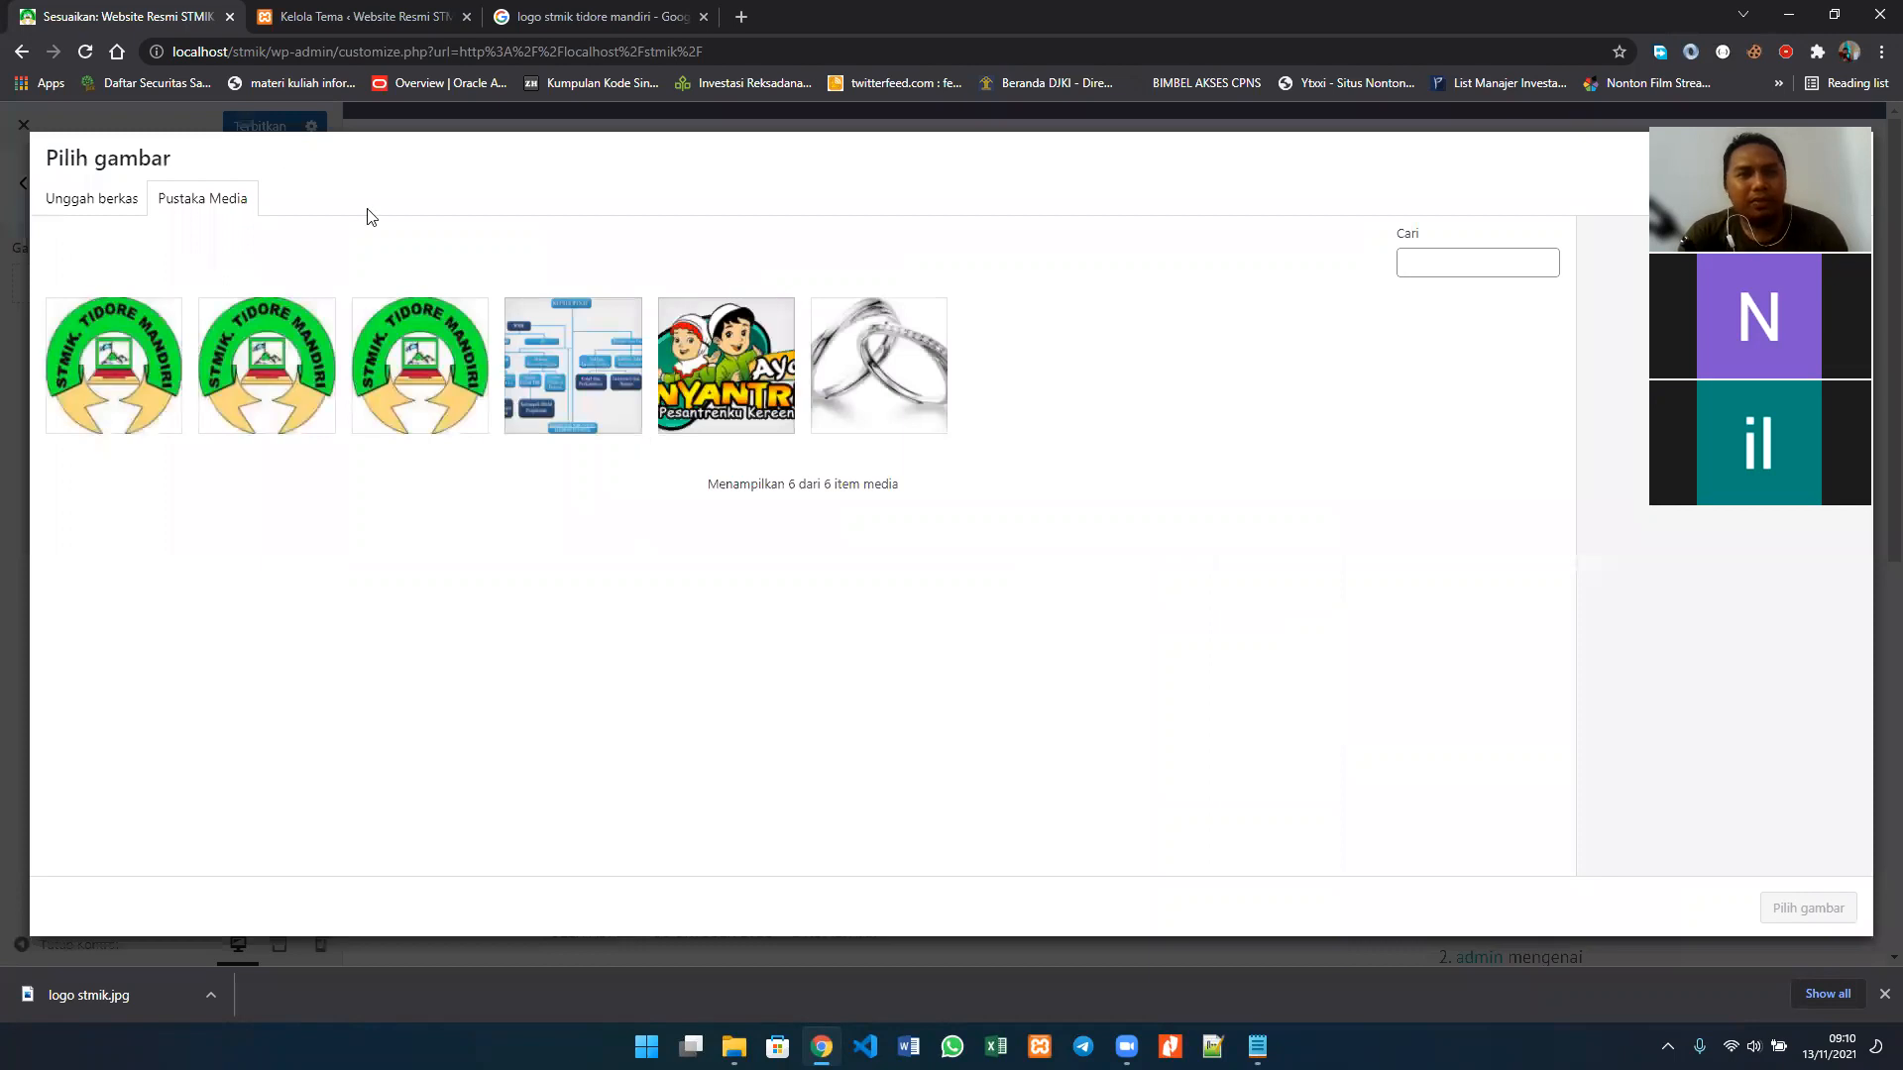
pyautogui.click(123, 207)
pyautogui.click(957, 529)
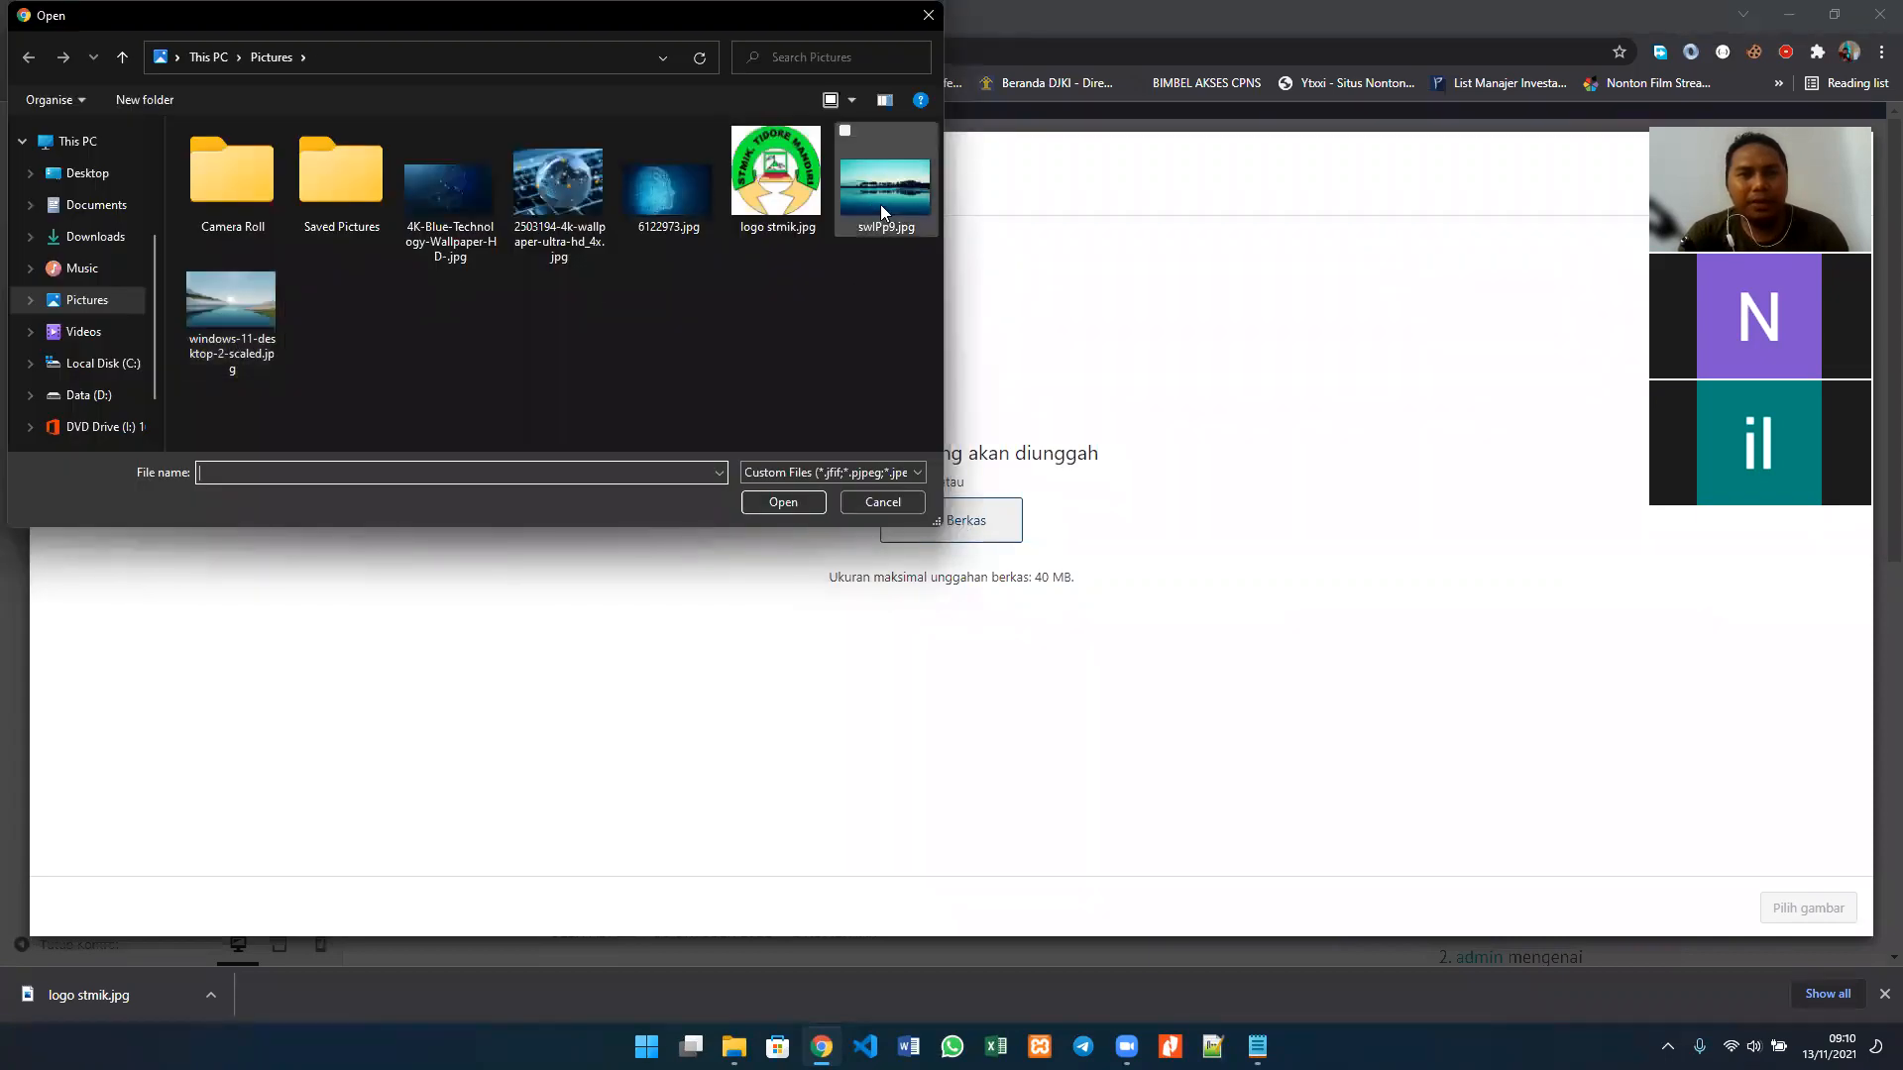
pyautogui.click(247, 330)
pyautogui.doubleClick(246, 325)
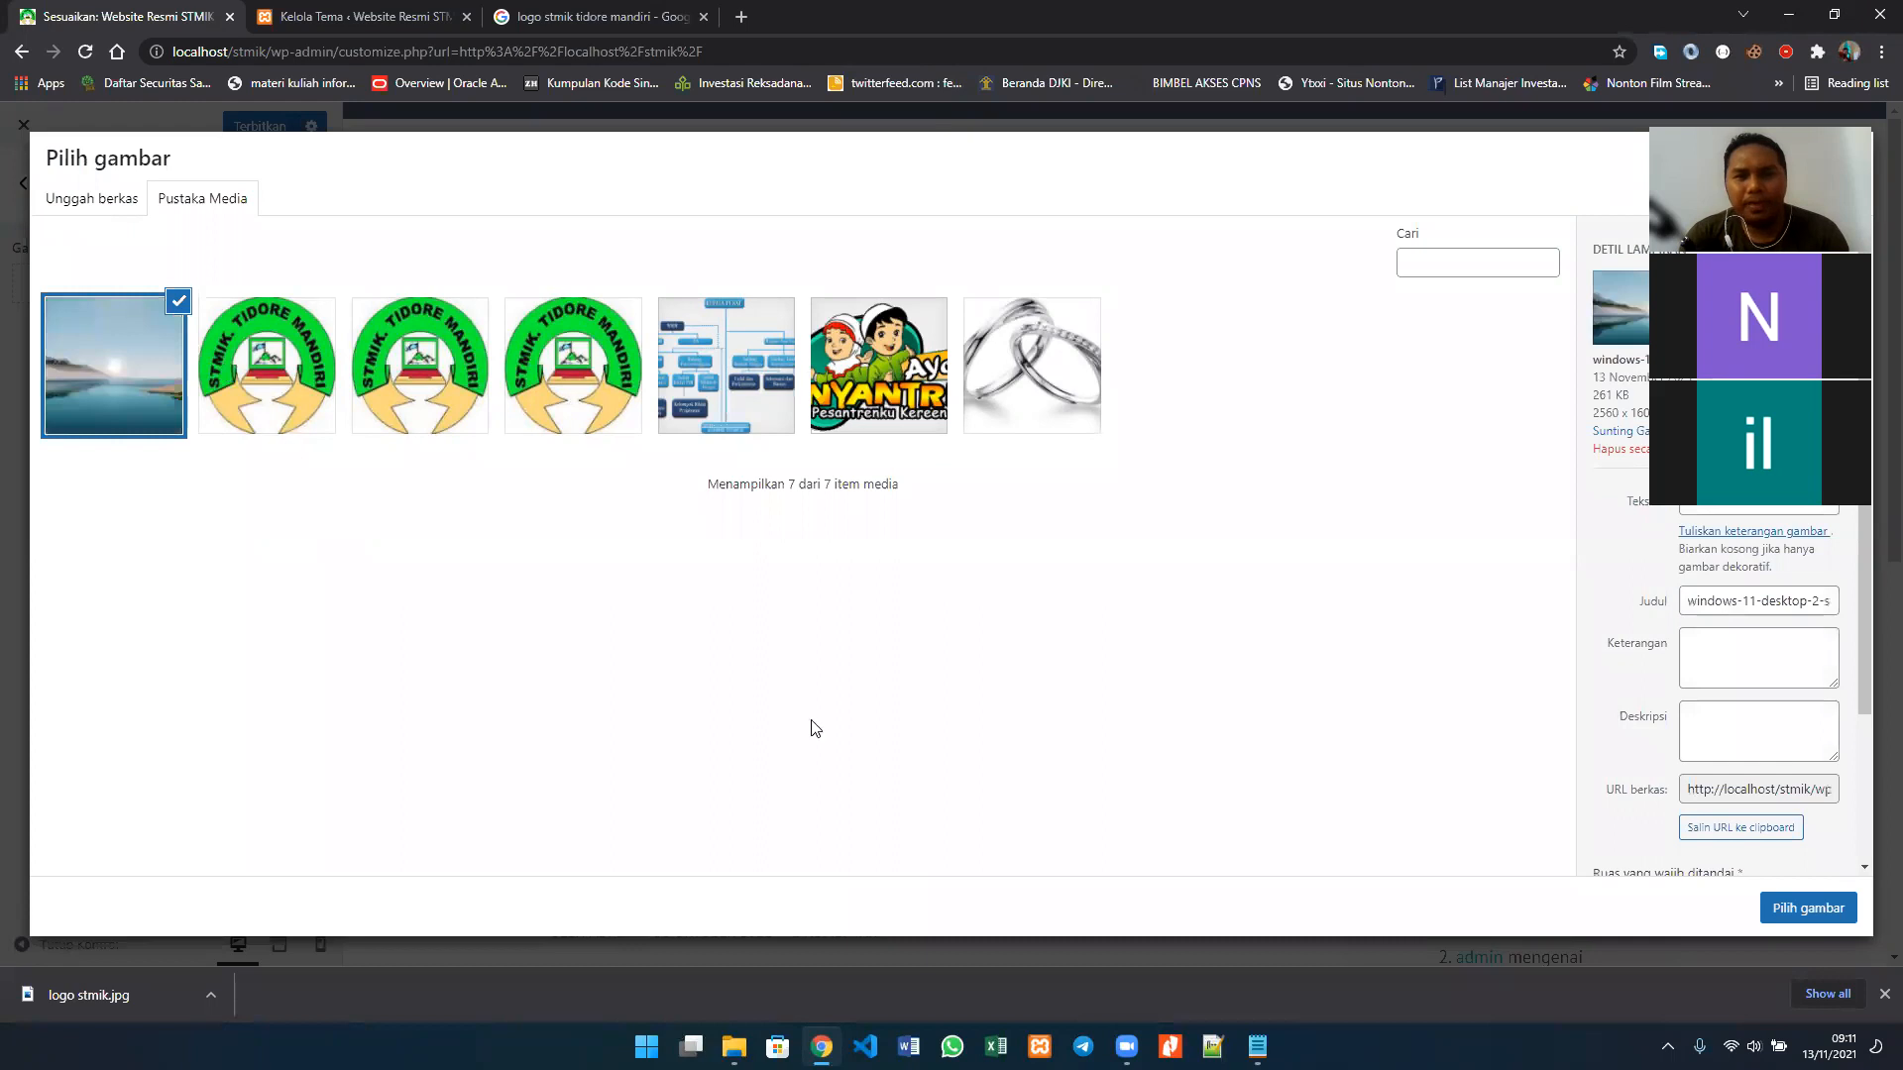
pyautogui.click(1804, 920)
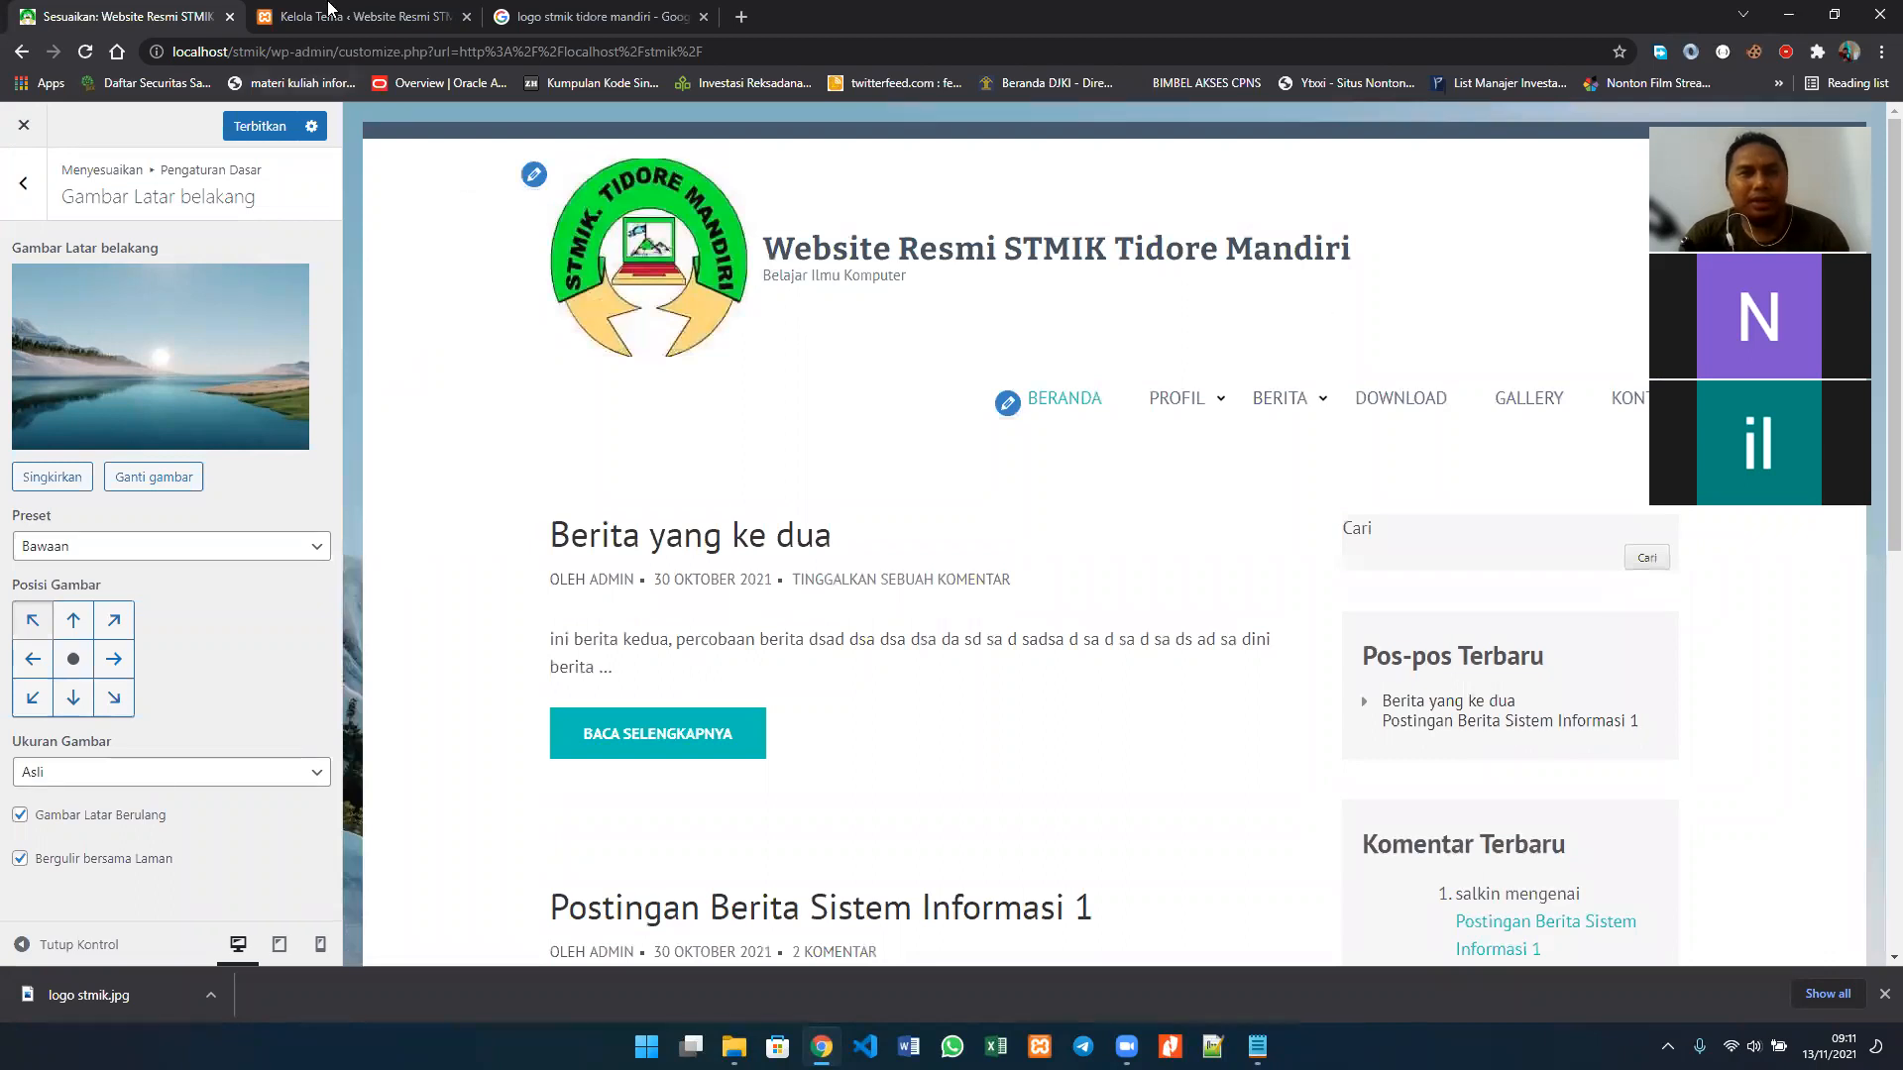
# Step: Open the live site from the dashboard in a new tab and examine its homepage, then return to the customizer
pyautogui.click(330, 14)
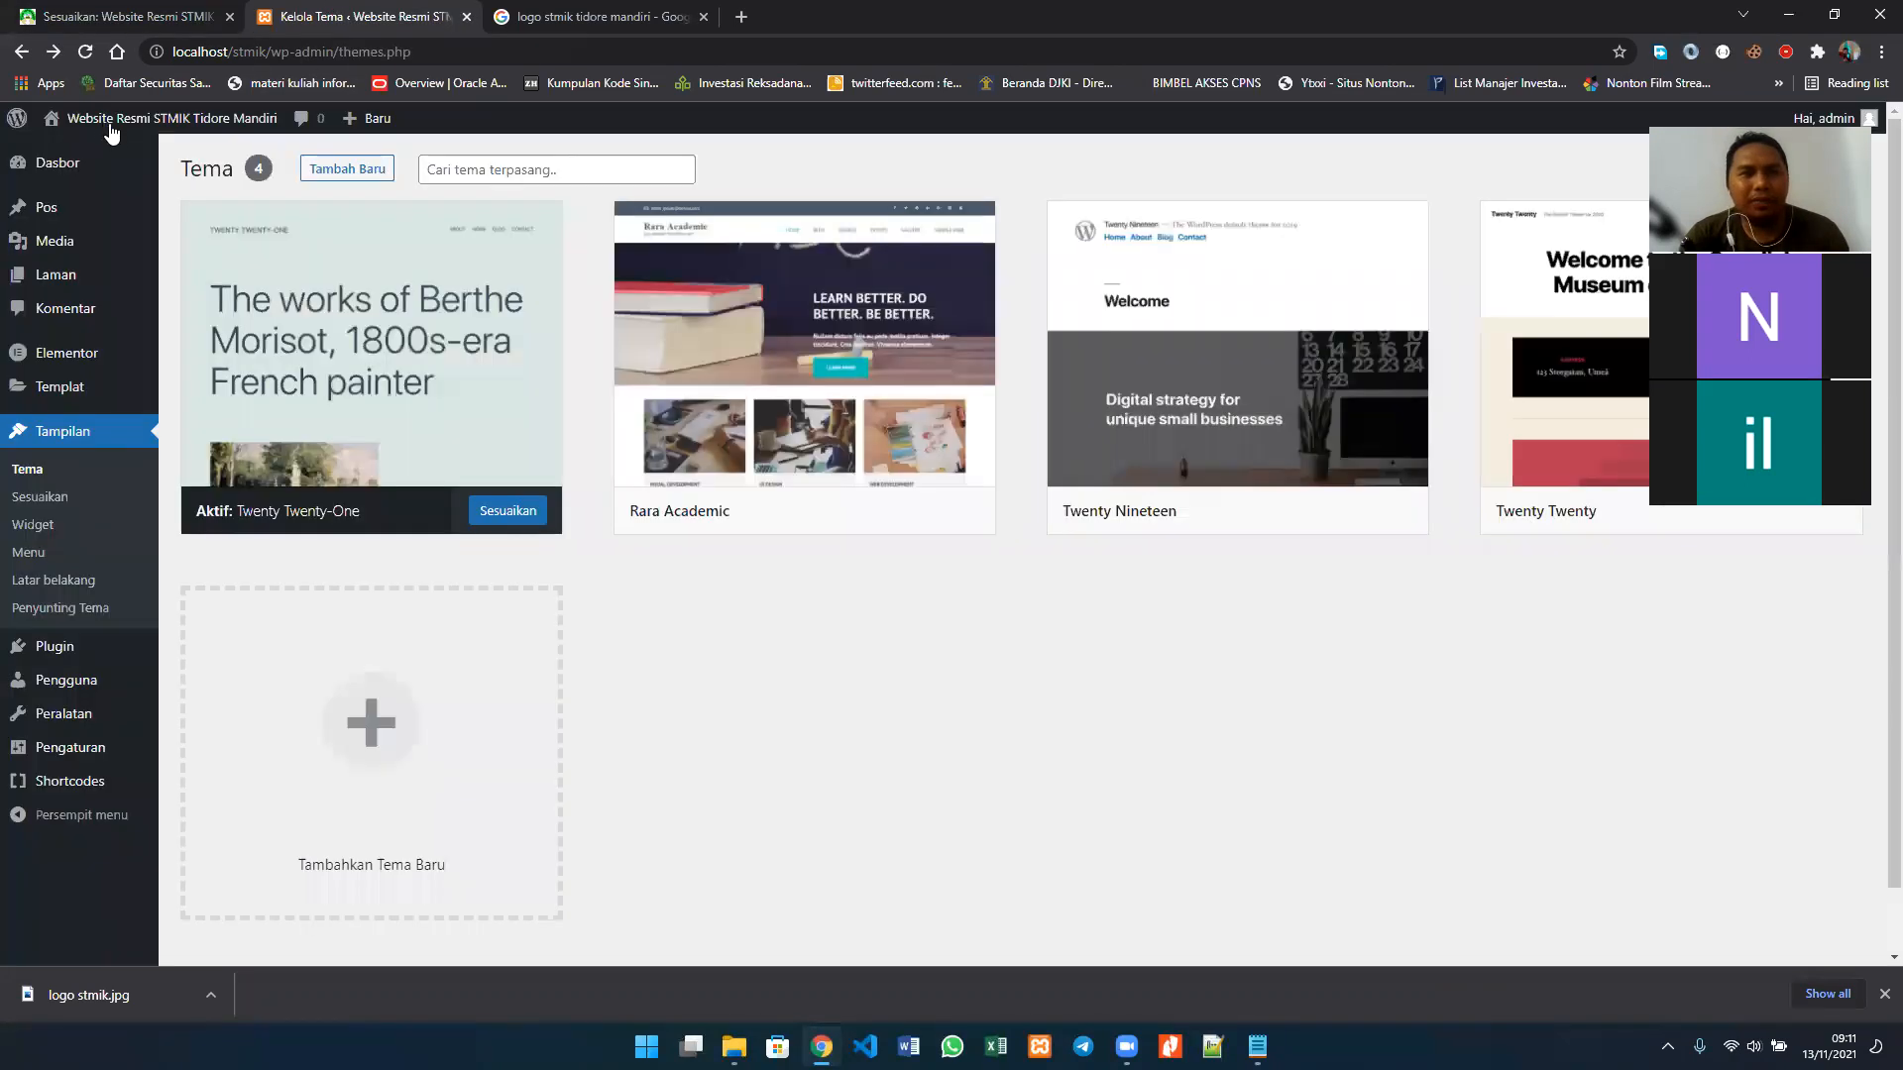
pyautogui.rightClick(123, 151)
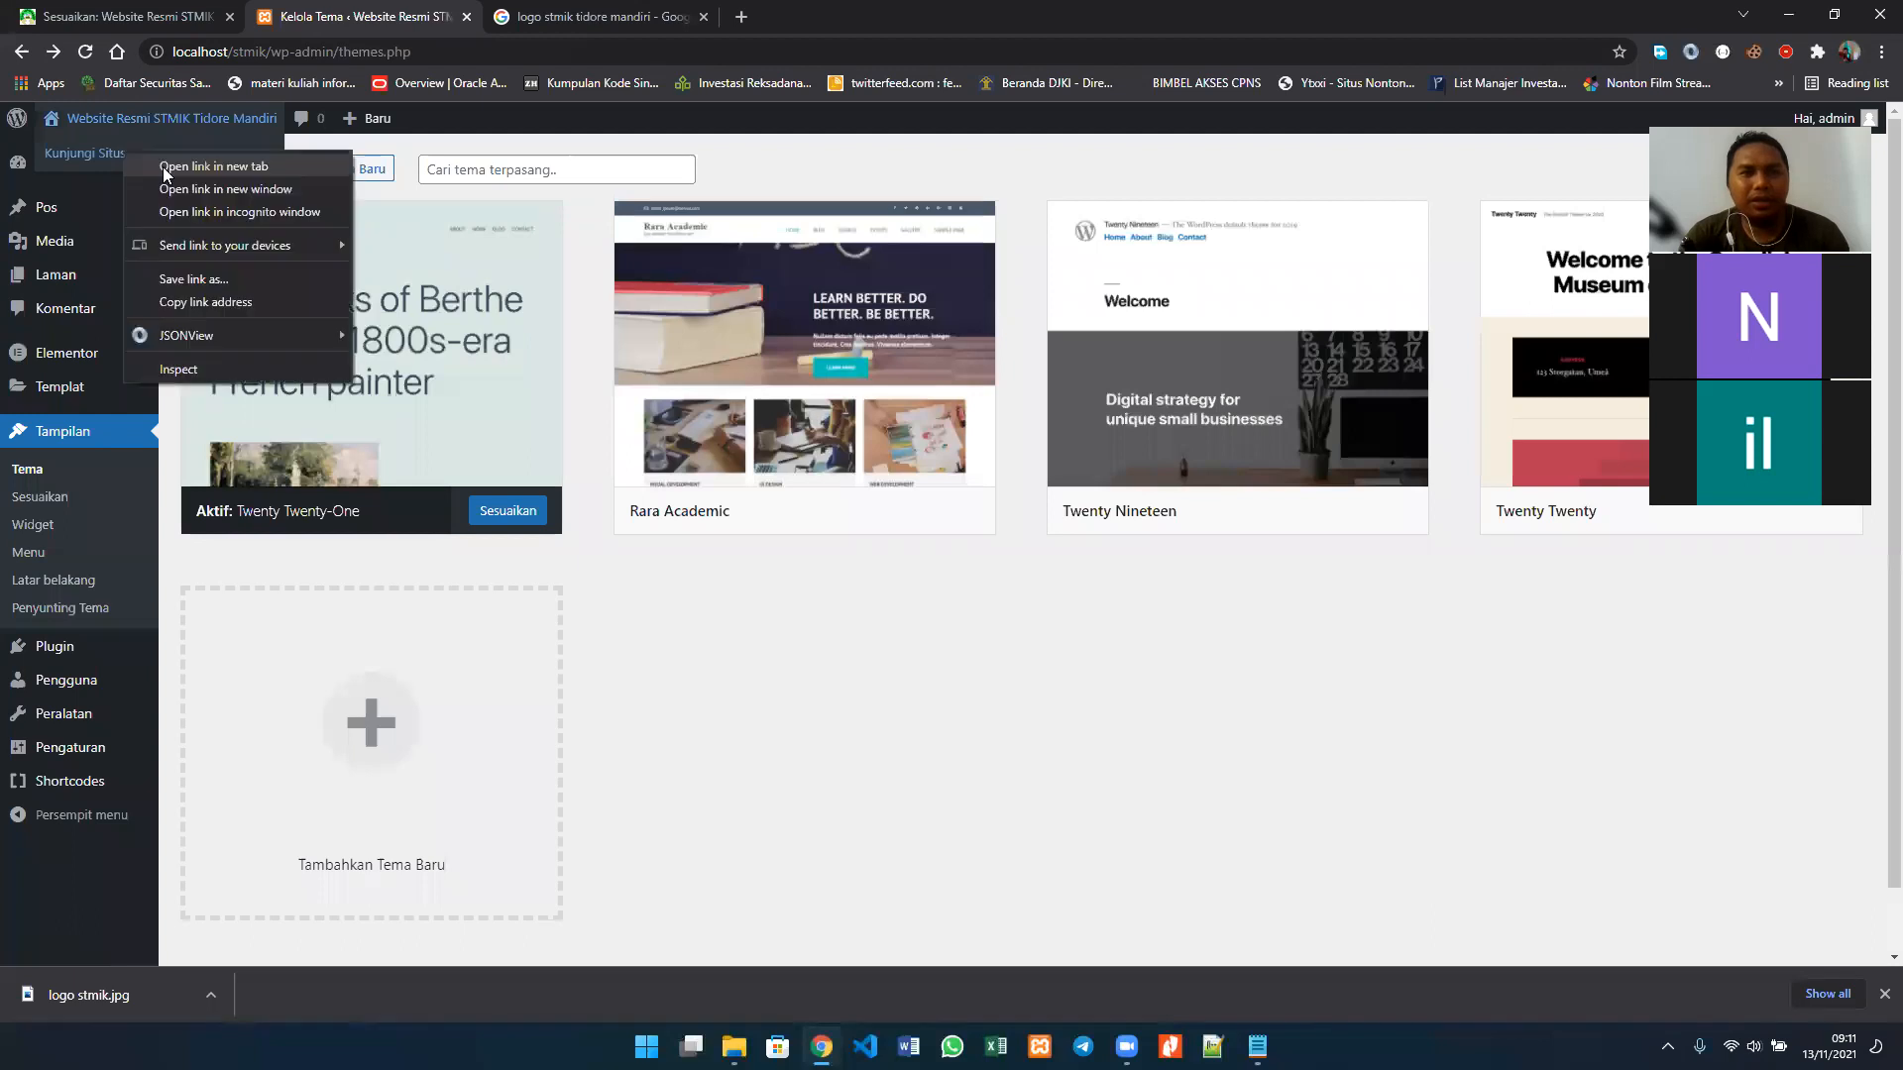
pyautogui.press('Return')
pyautogui.click(511, 30)
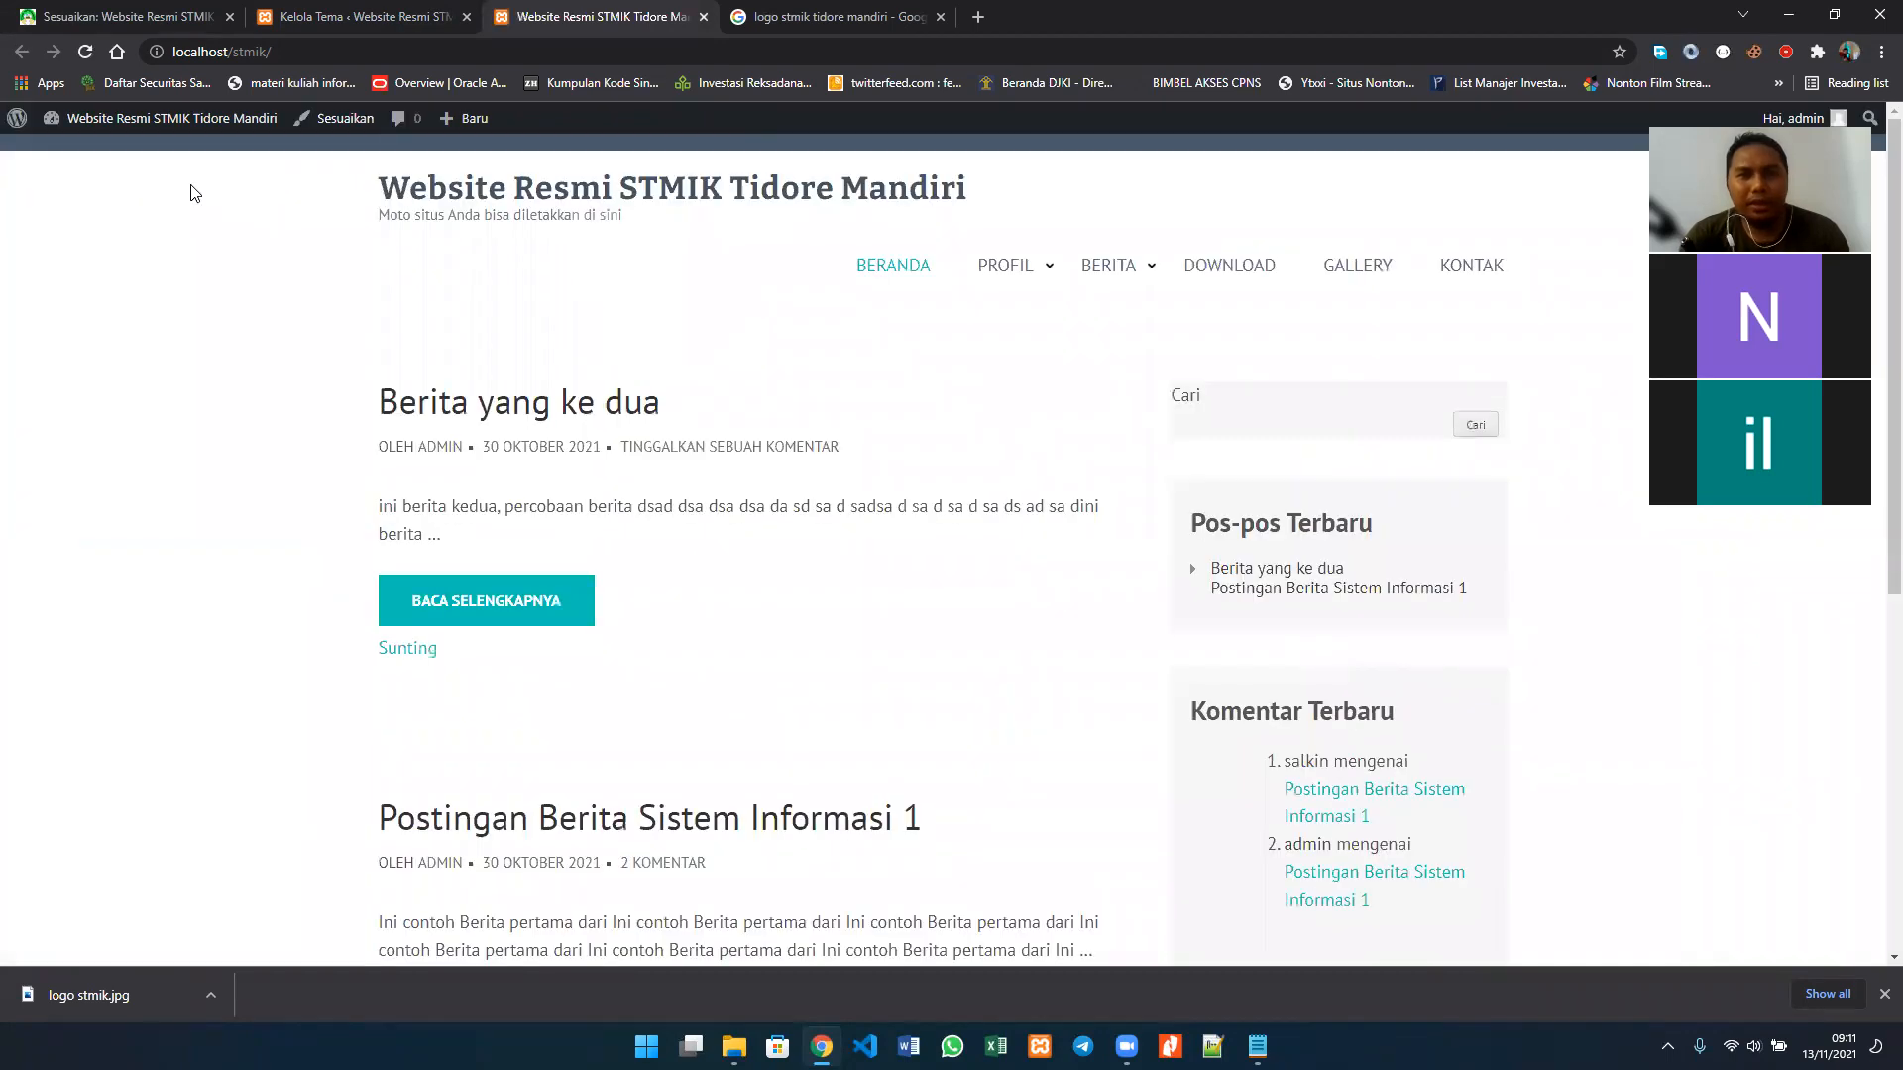
pyautogui.scroll(-5, 203, 455)
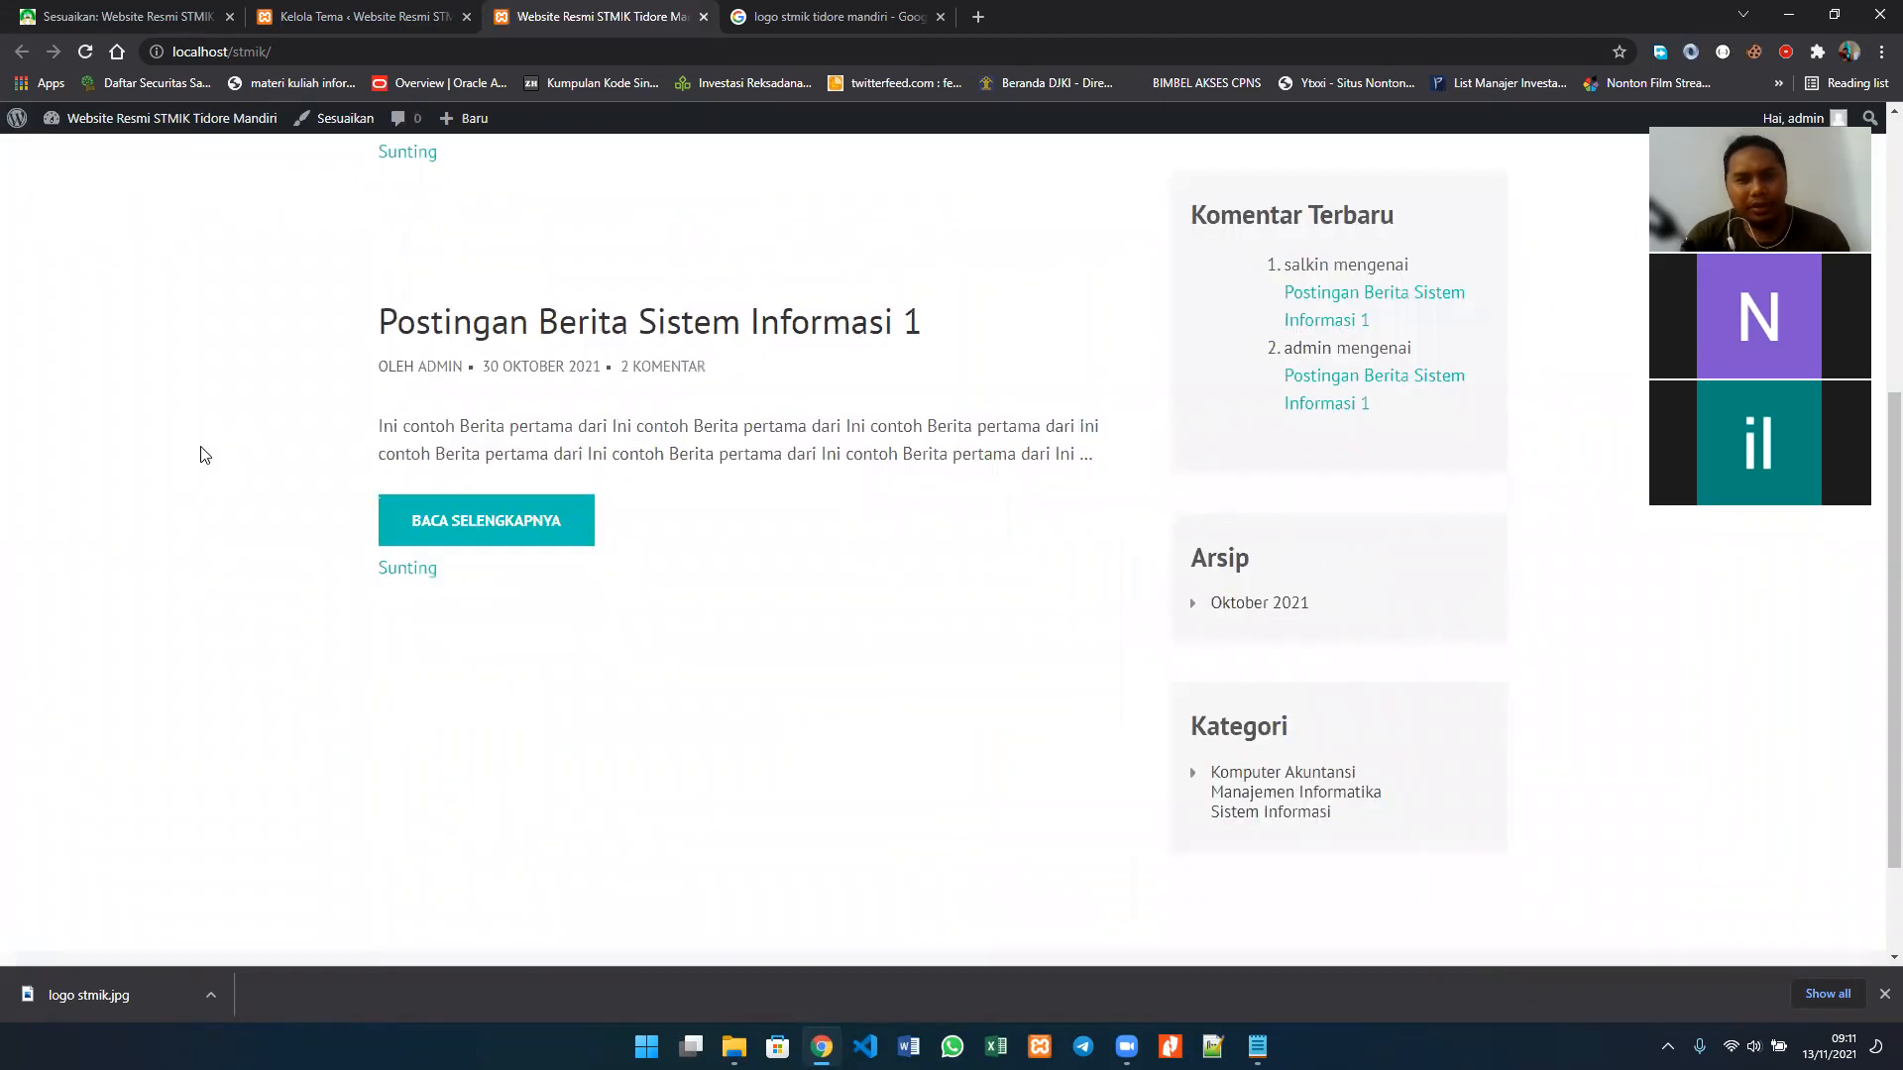
pyautogui.scroll(-2, 203, 454)
pyautogui.scroll(7, 782, 284)
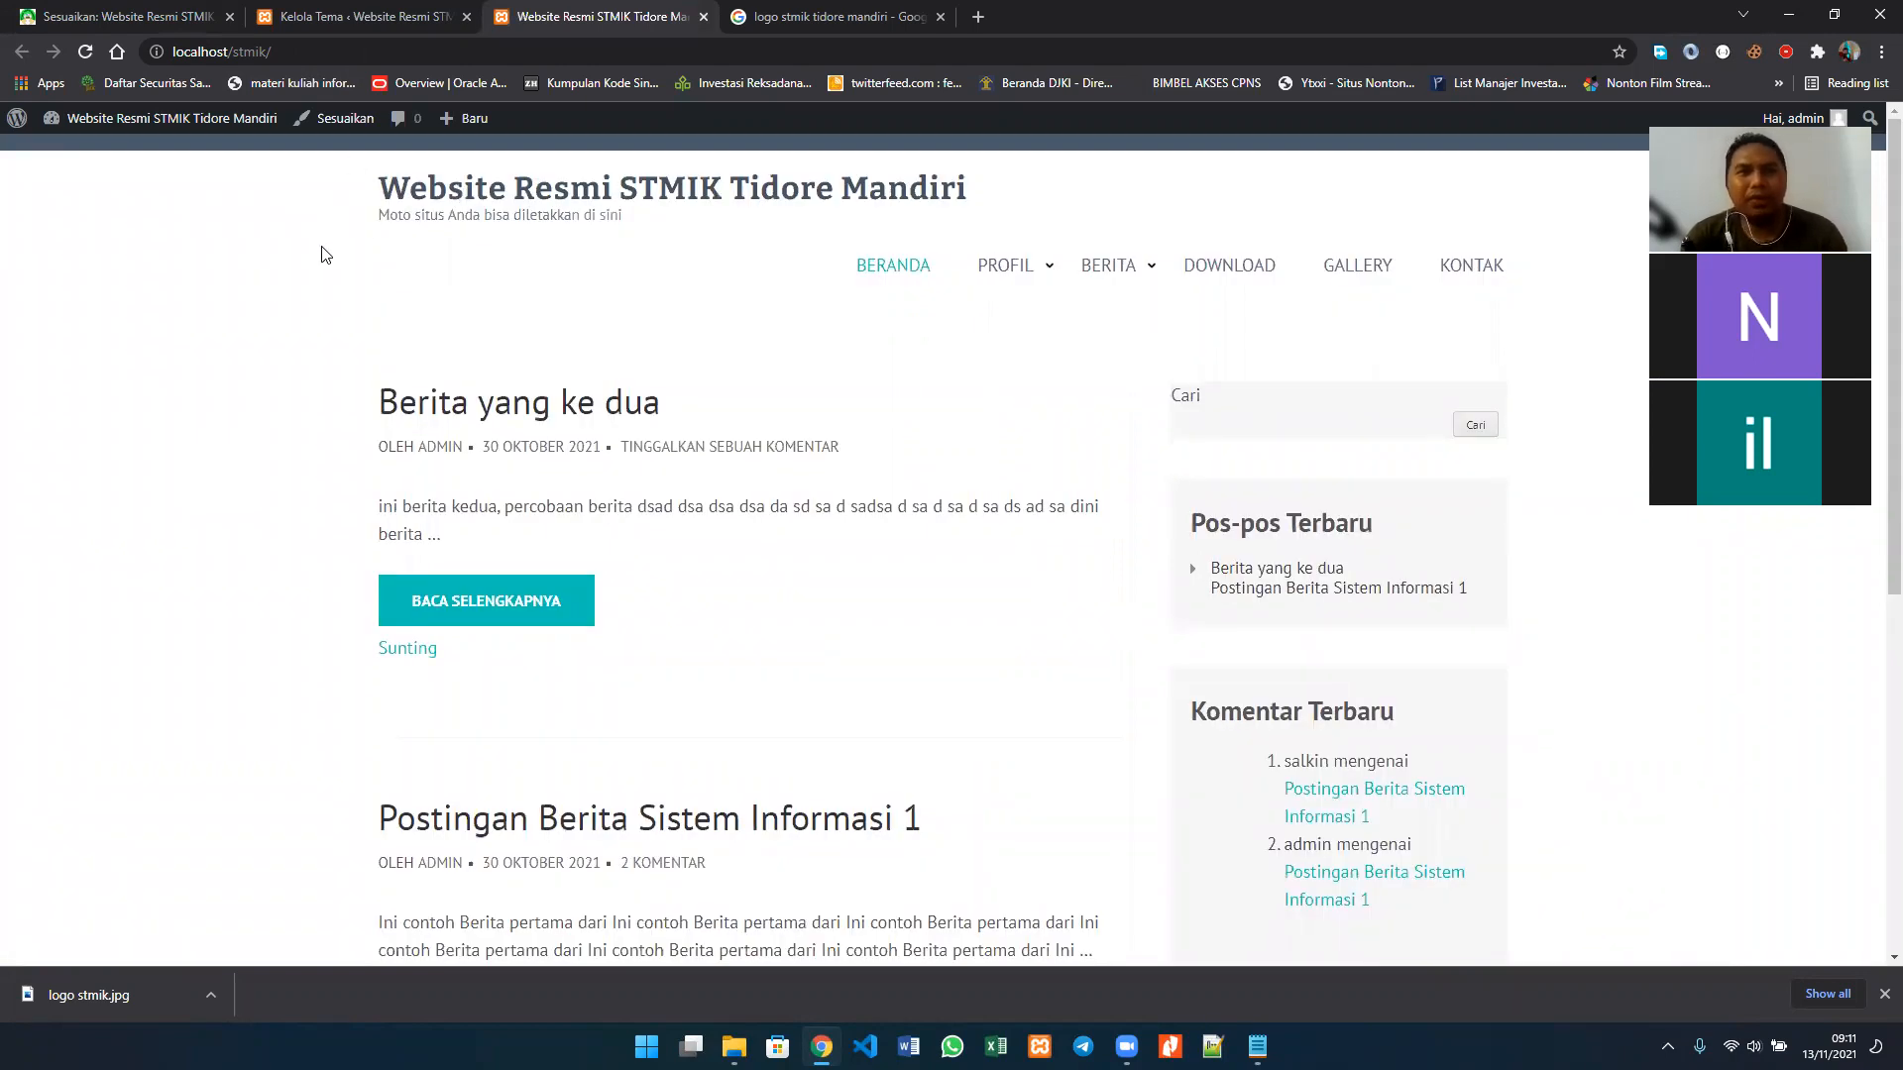
pyautogui.click(118, 8)
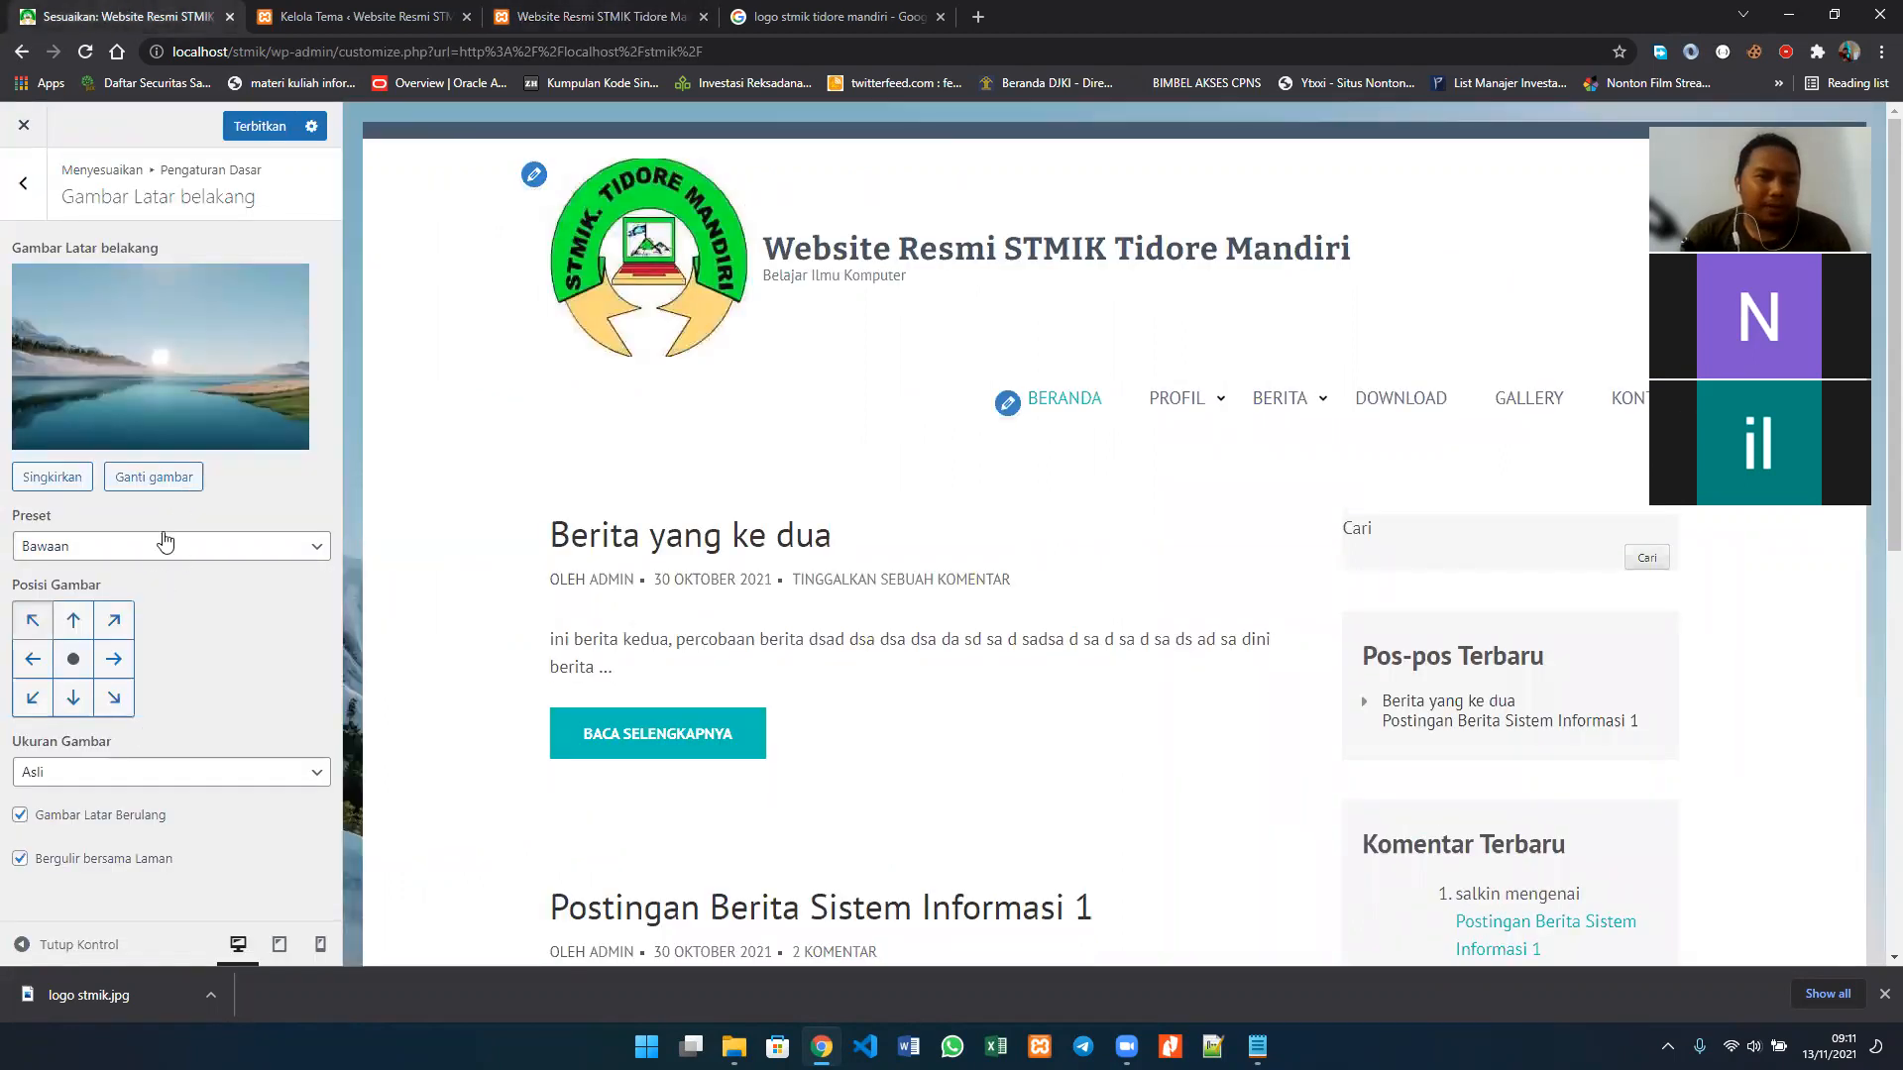
# Step: Review the available Preset and Ukuran Gambar options for the background image
pyautogui.click(153, 547)
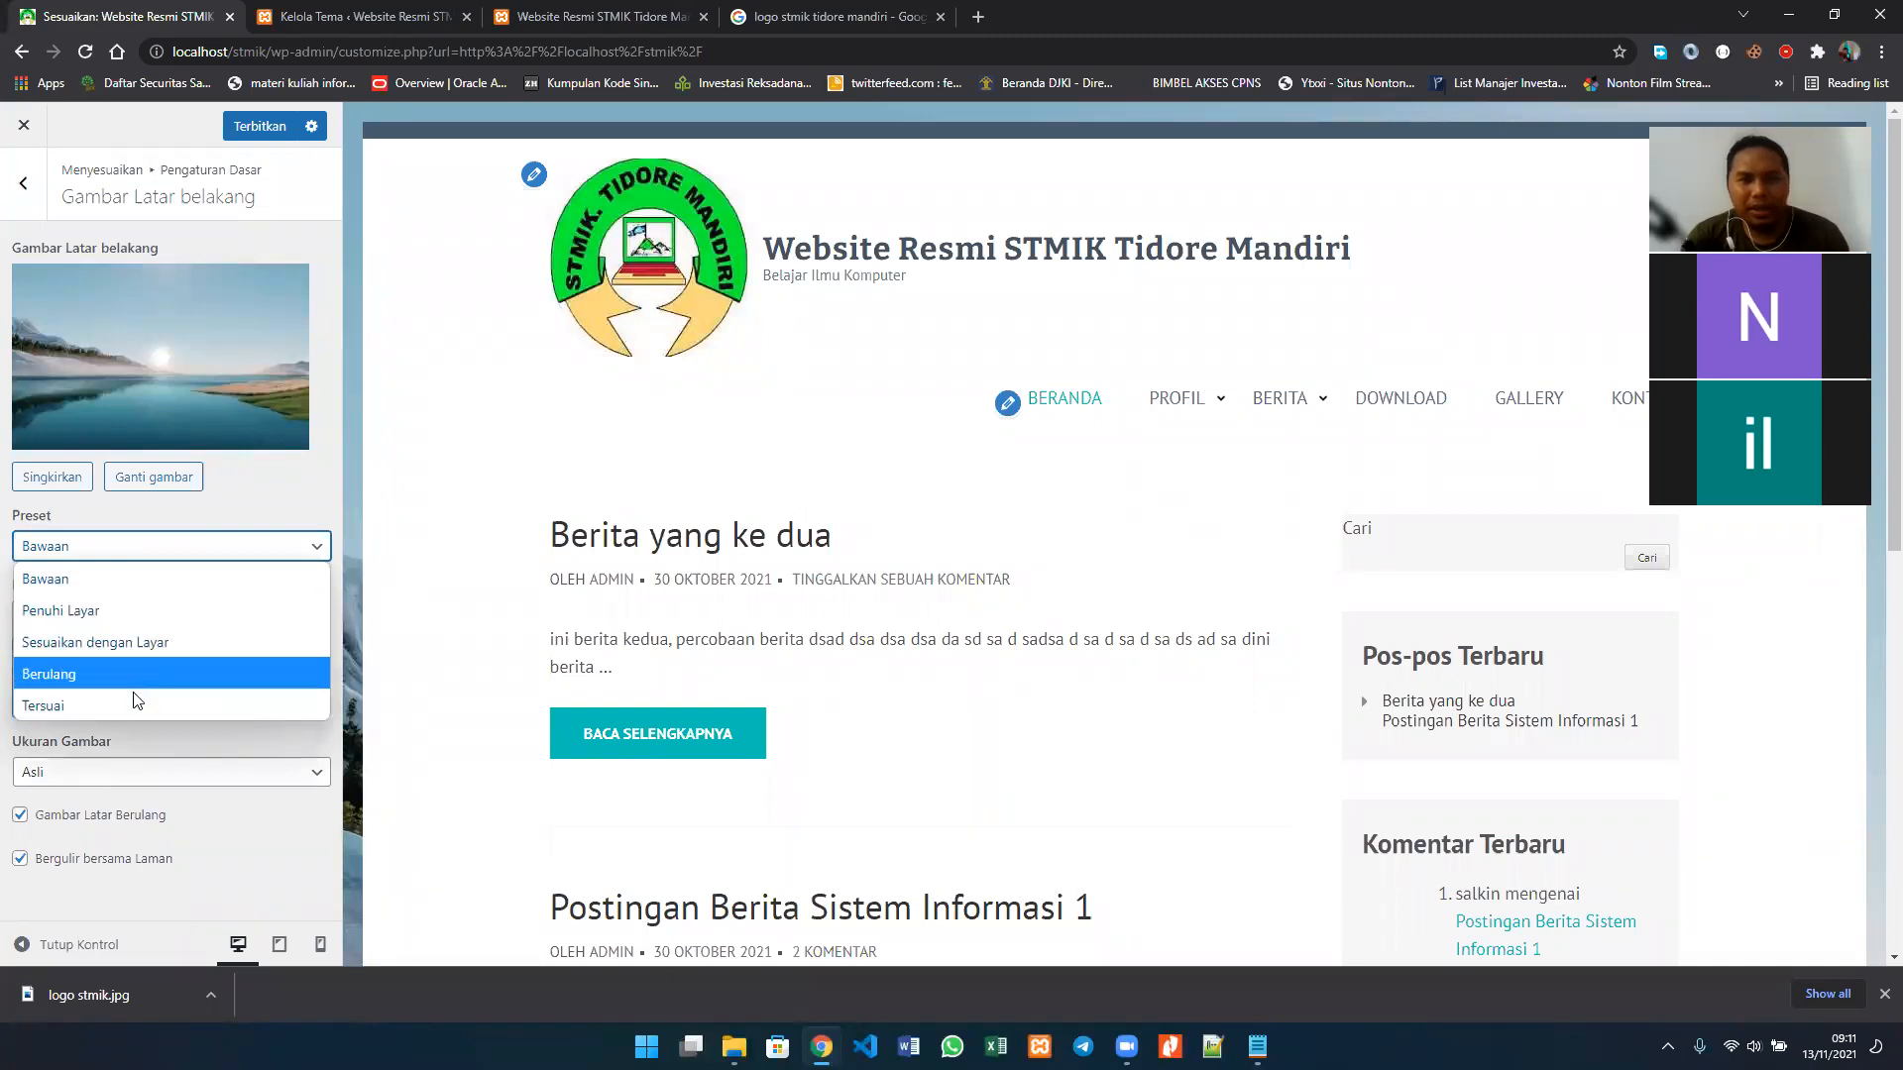
pyautogui.click(277, 745)
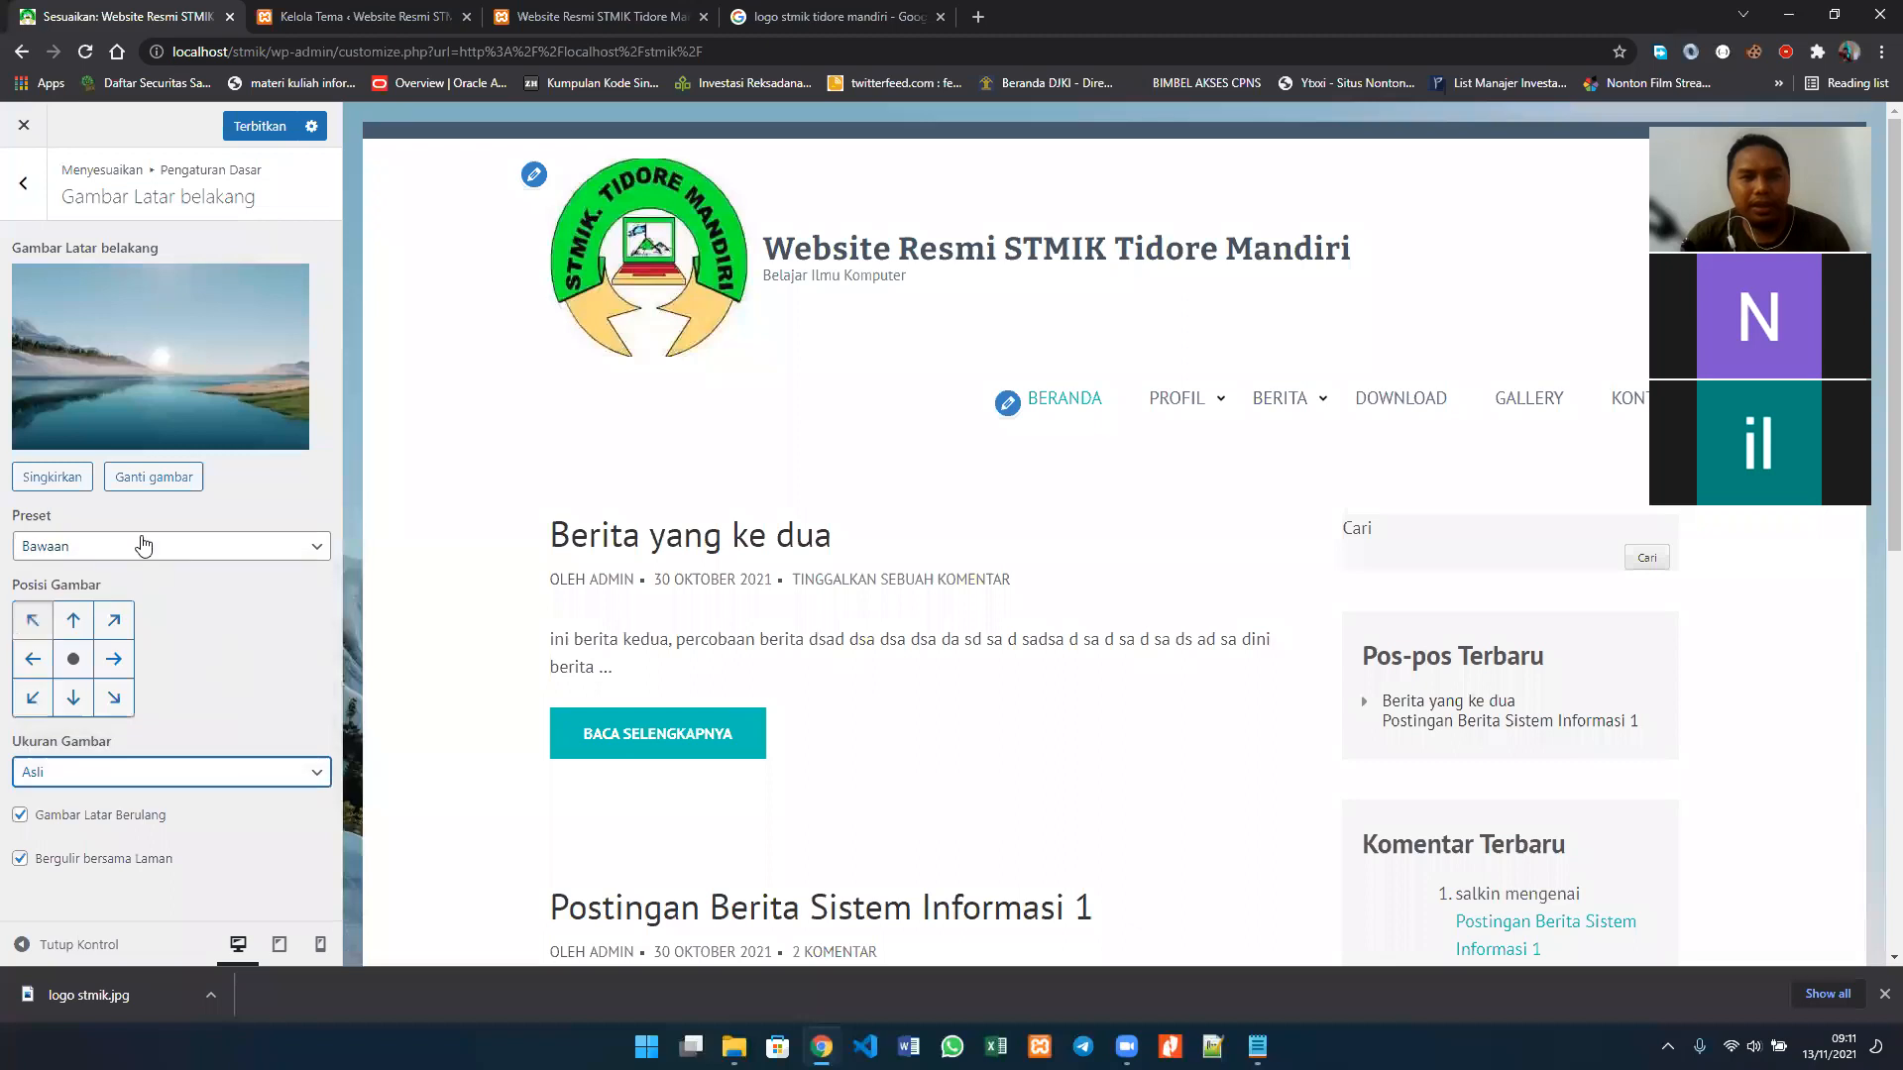
pyautogui.click(149, 772)
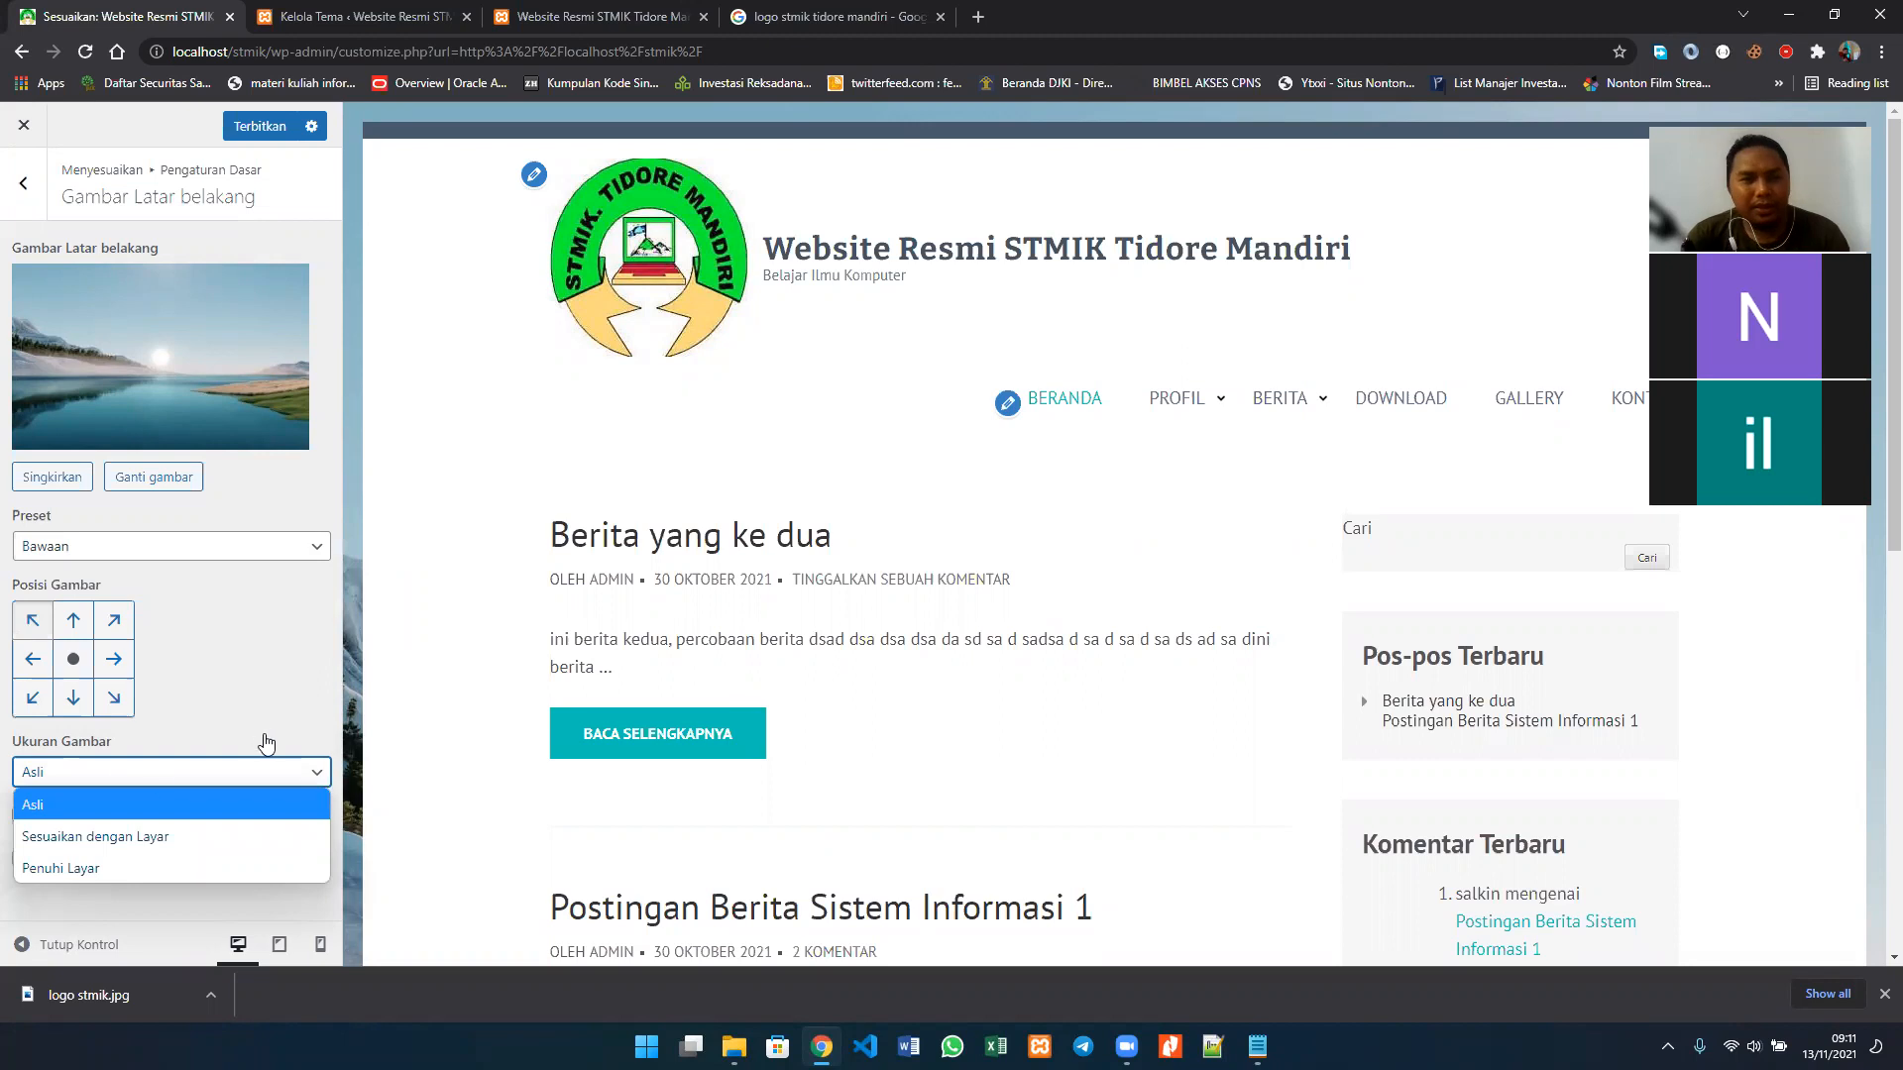
pyautogui.click(293, 778)
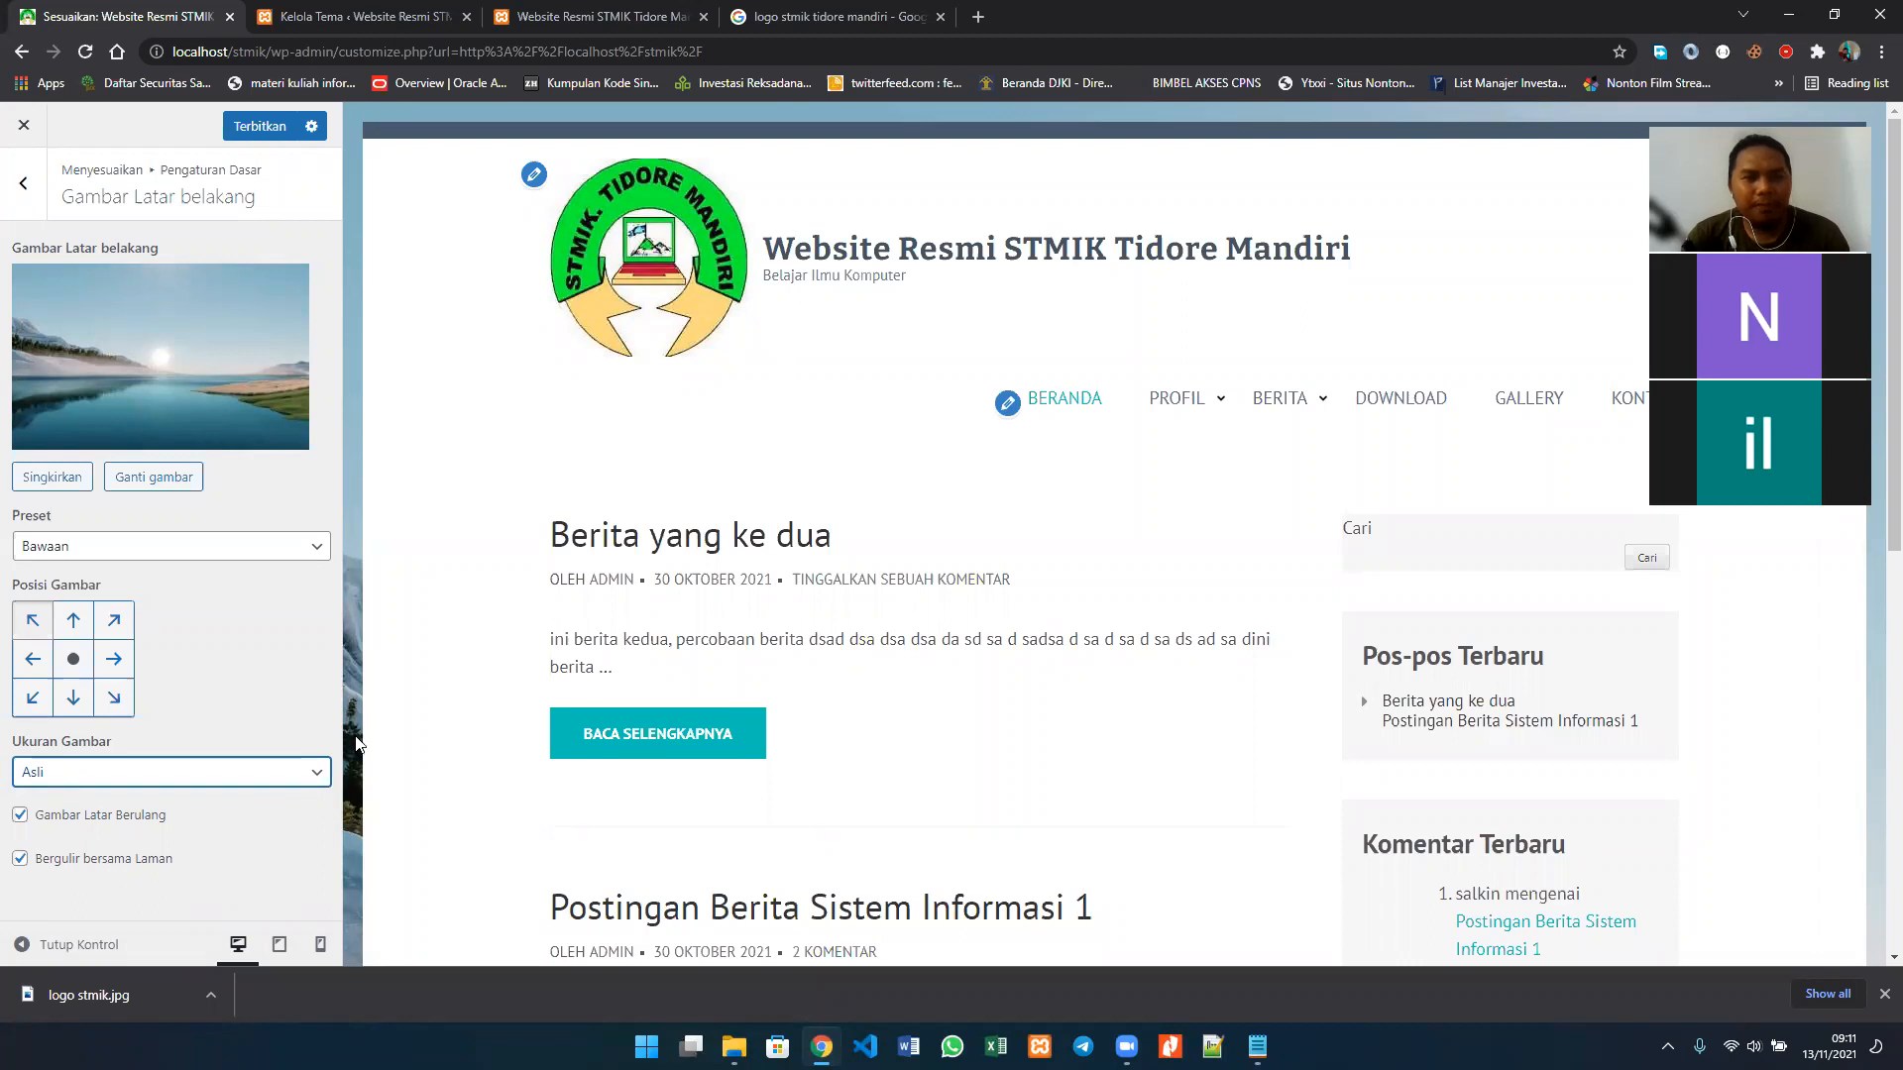
# Step: Remove the site's background image and return to the Pengaturan Dasar section
pyautogui.scroll(-6, 355, 743)
pyautogui.scroll(6, 355, 743)
pyautogui.scroll(-7, 355, 743)
pyautogui.scroll(7, 356, 744)
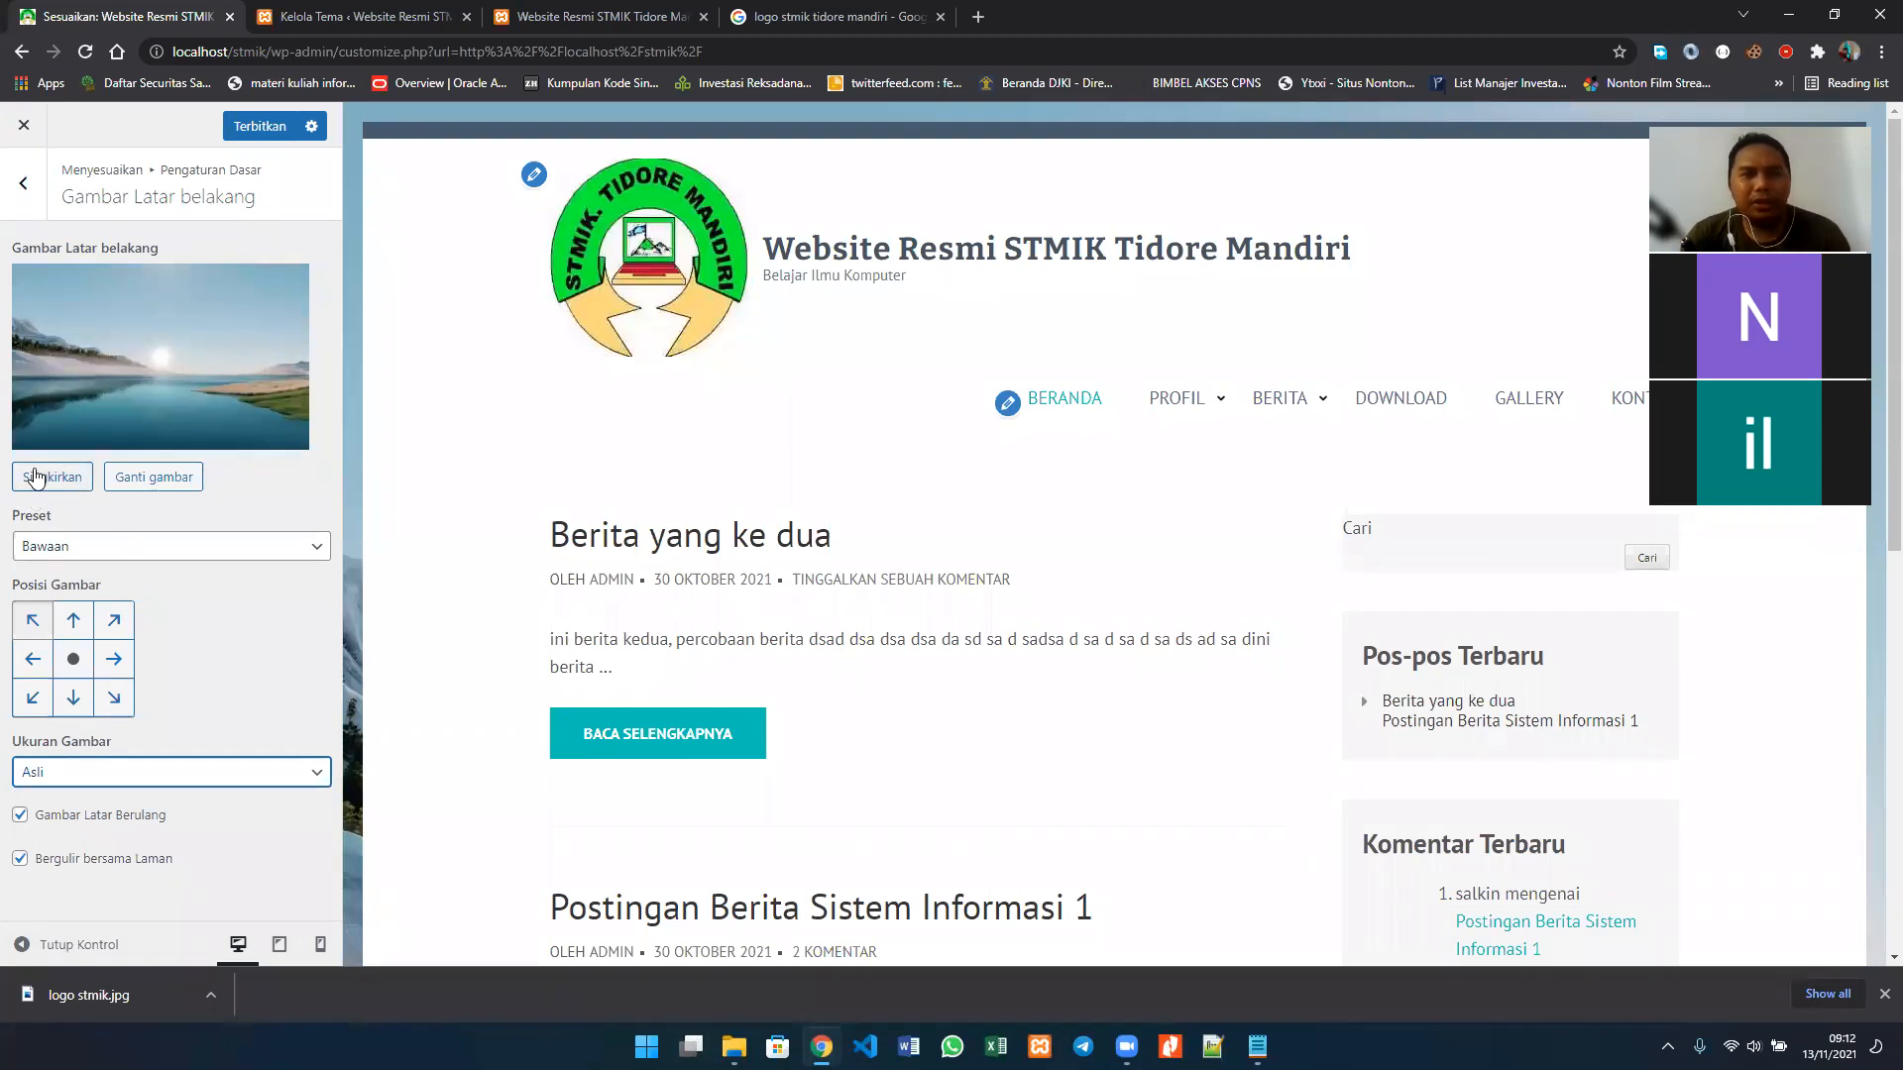
pyautogui.click(63, 479)
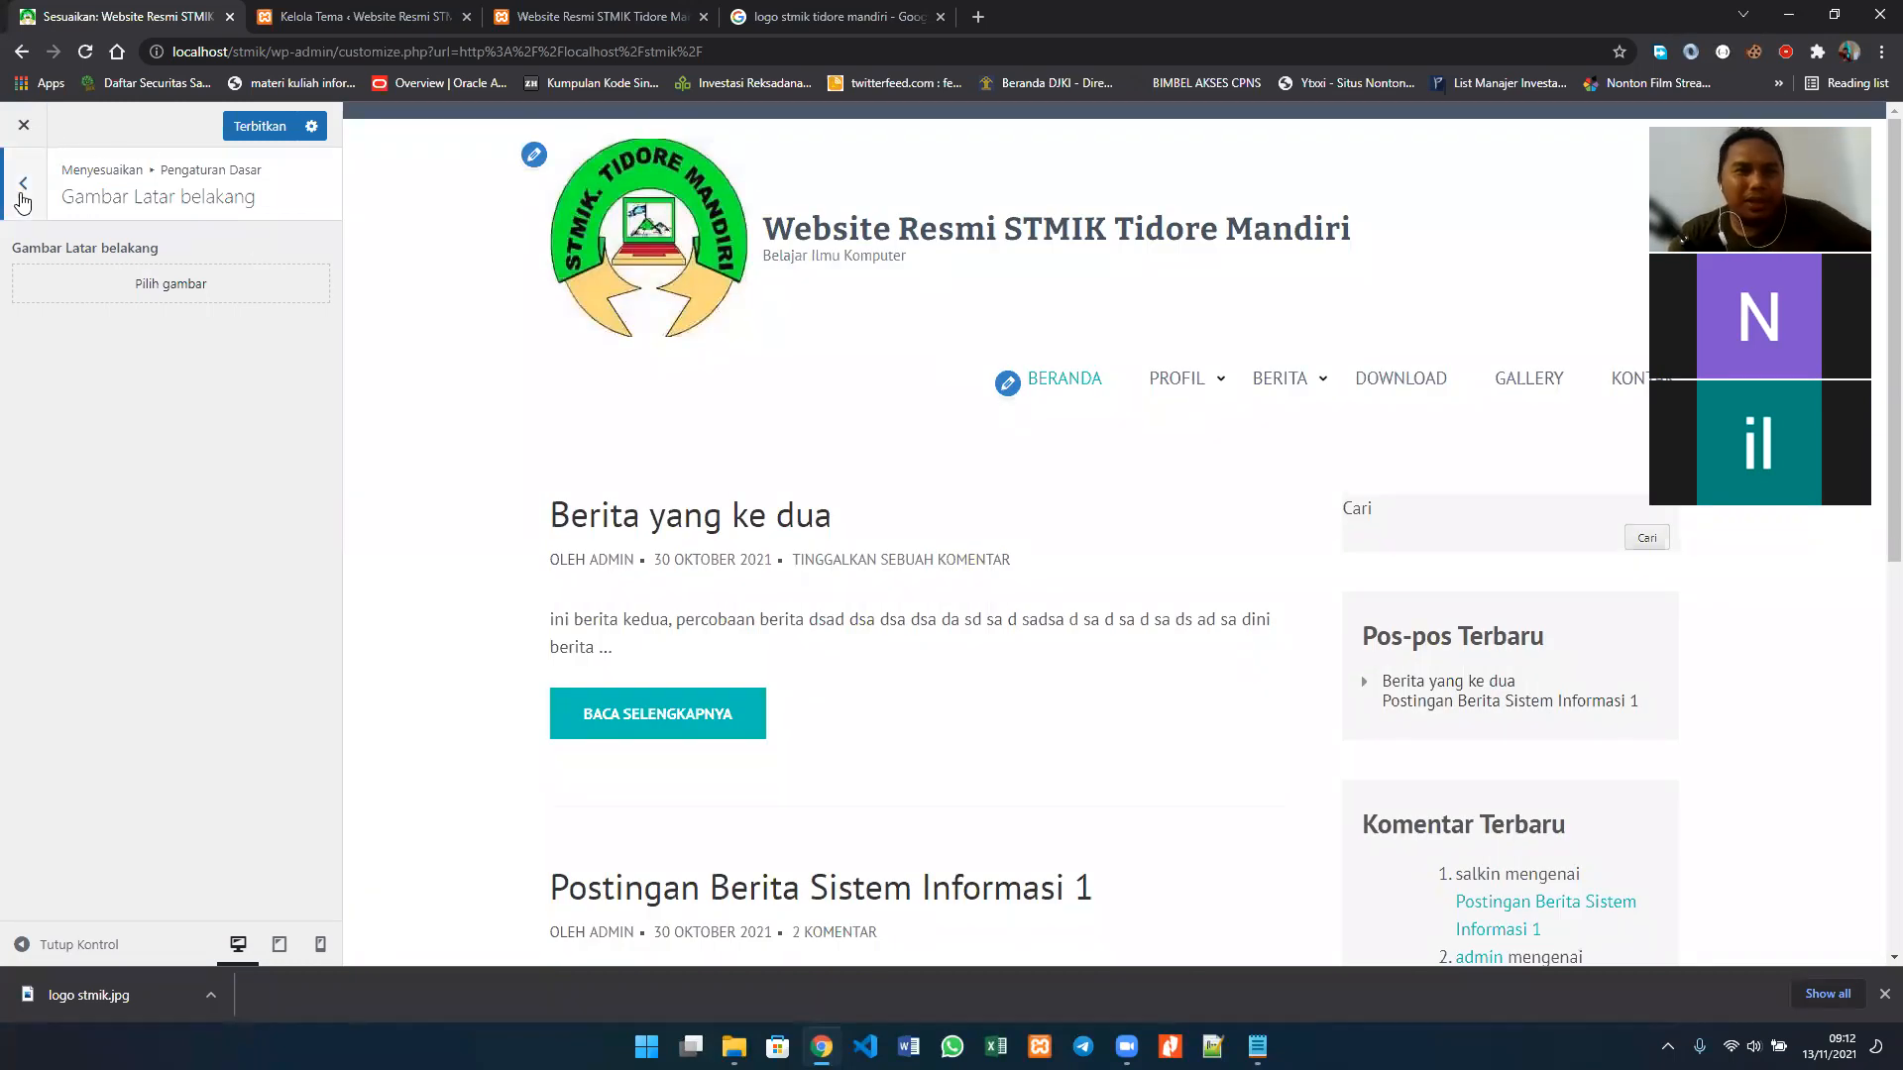
pyautogui.click(23, 183)
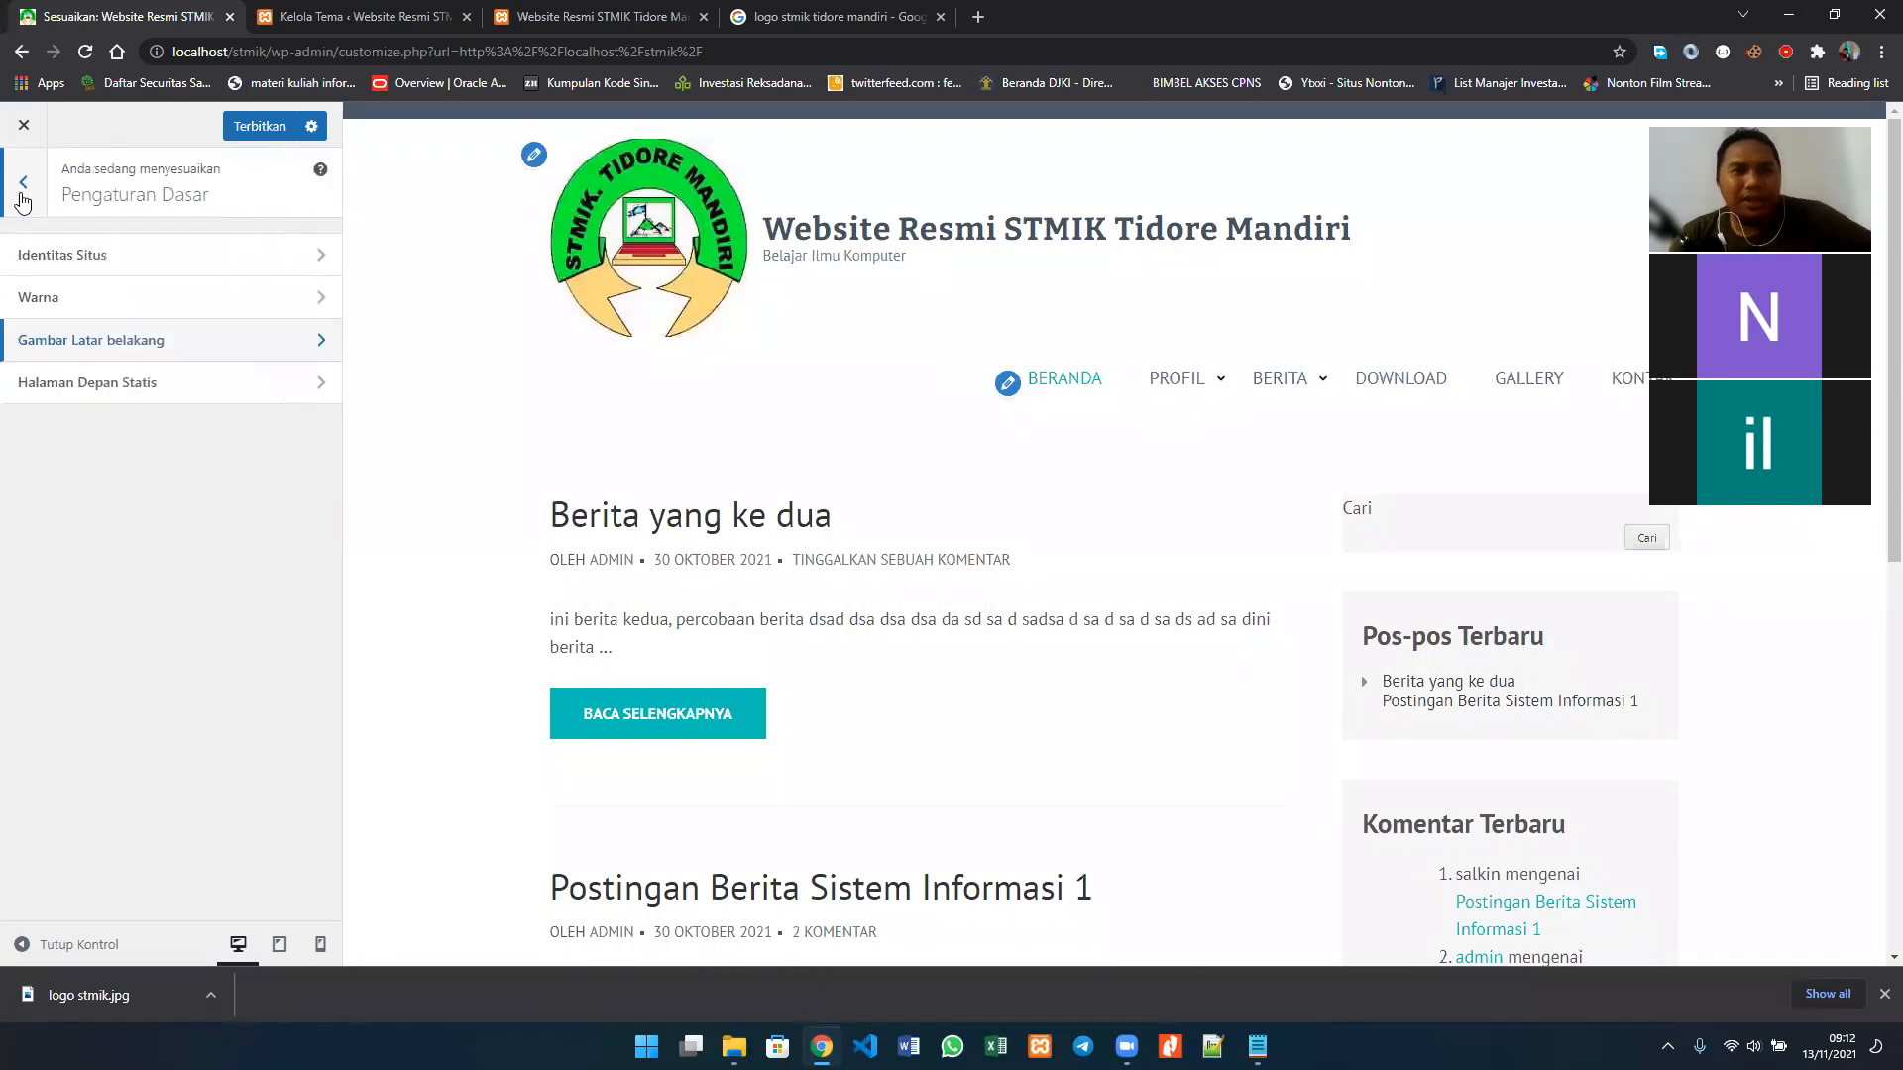
# Step: Examine the Halaman Depan Statis explanation and homepage display options against the previewed posts, and return to the main customizer list
pyautogui.click(270, 400)
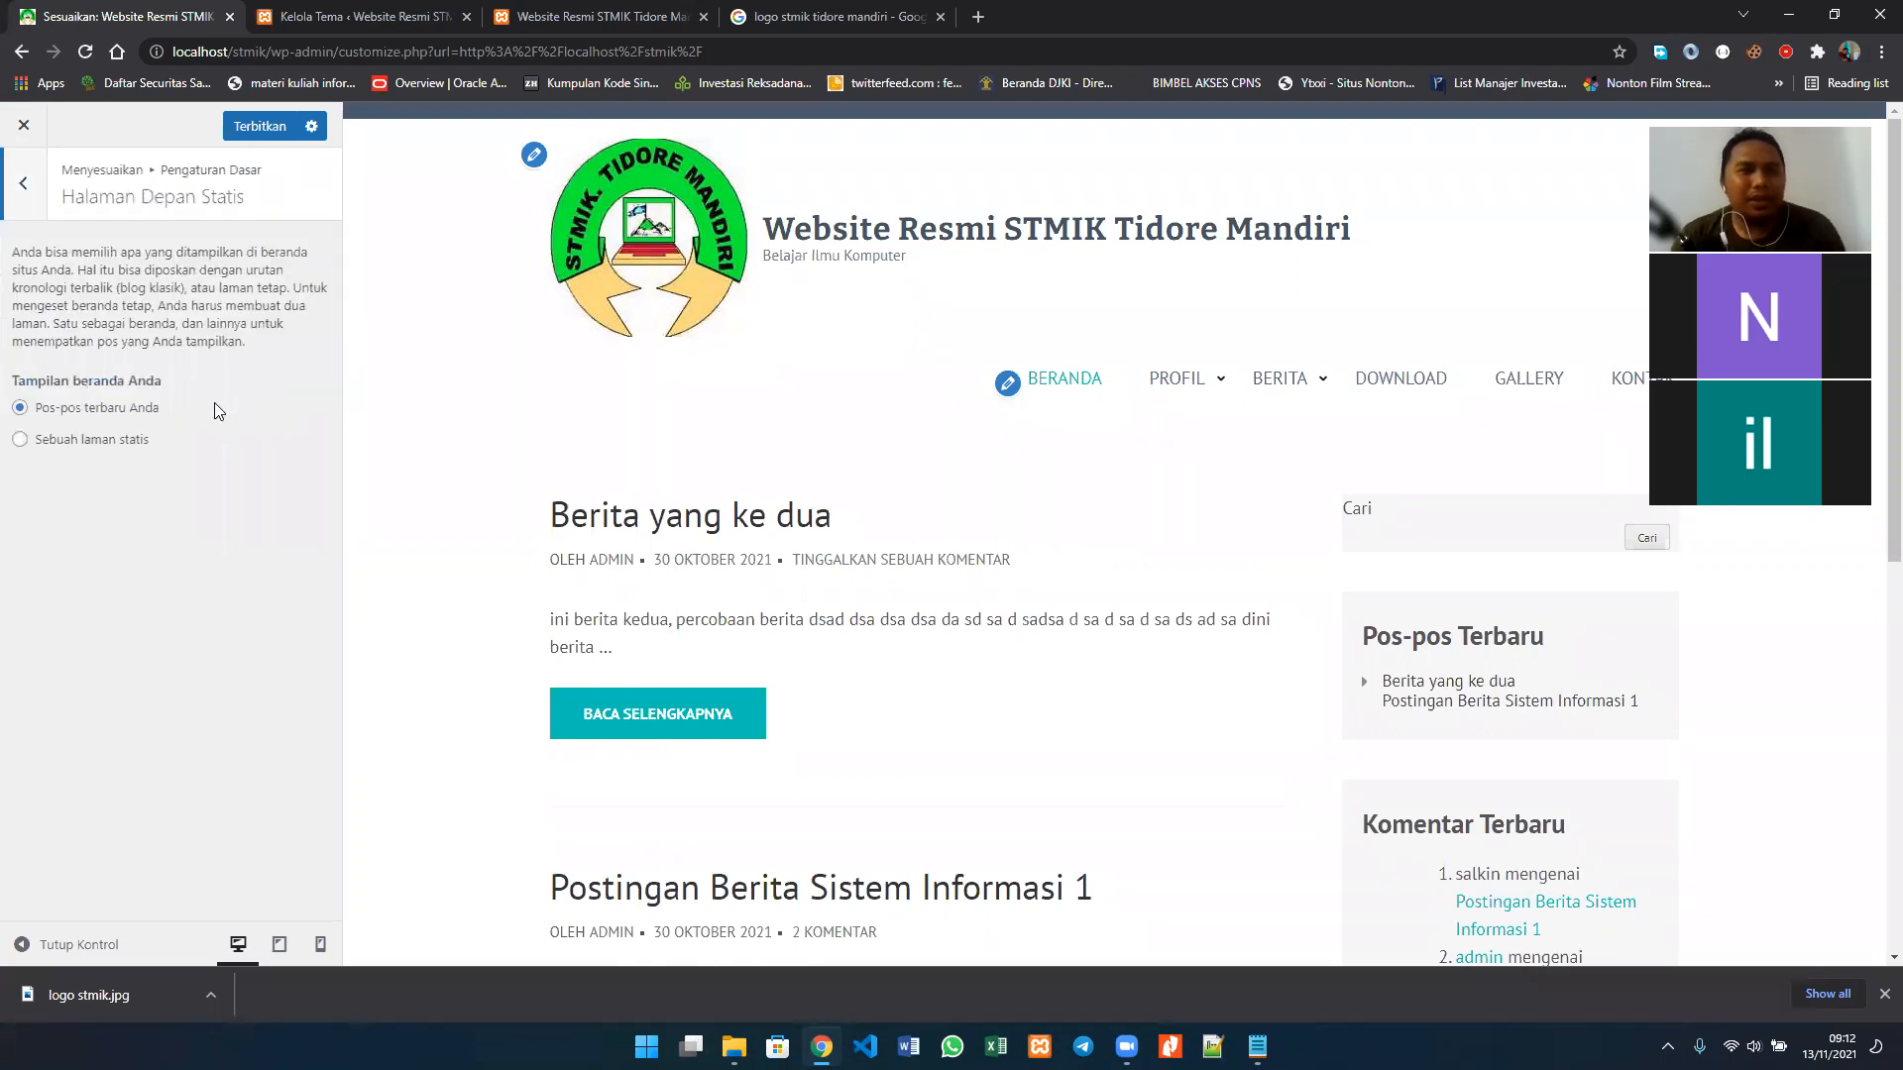
pyautogui.tripleClick(149, 201)
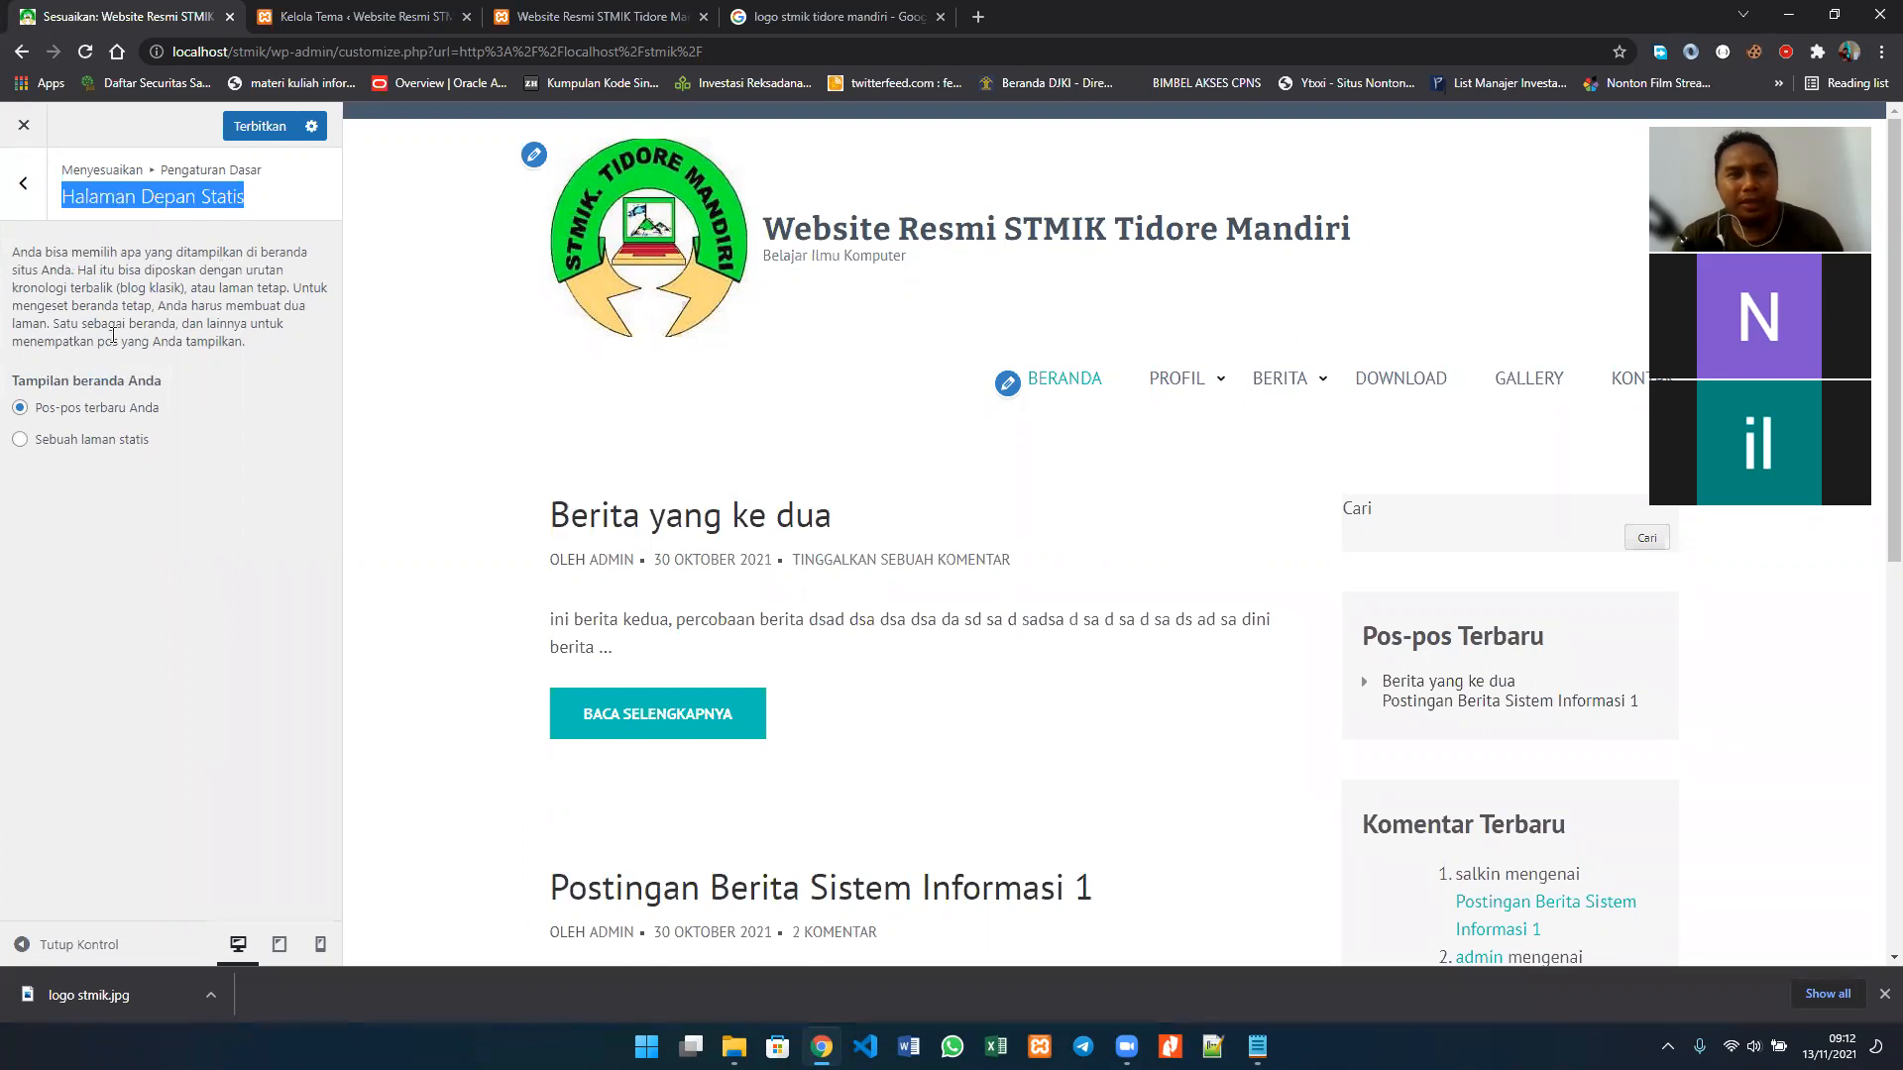
pyautogui.moveTo(247, 341); pyautogui.dragTo(10, 260)
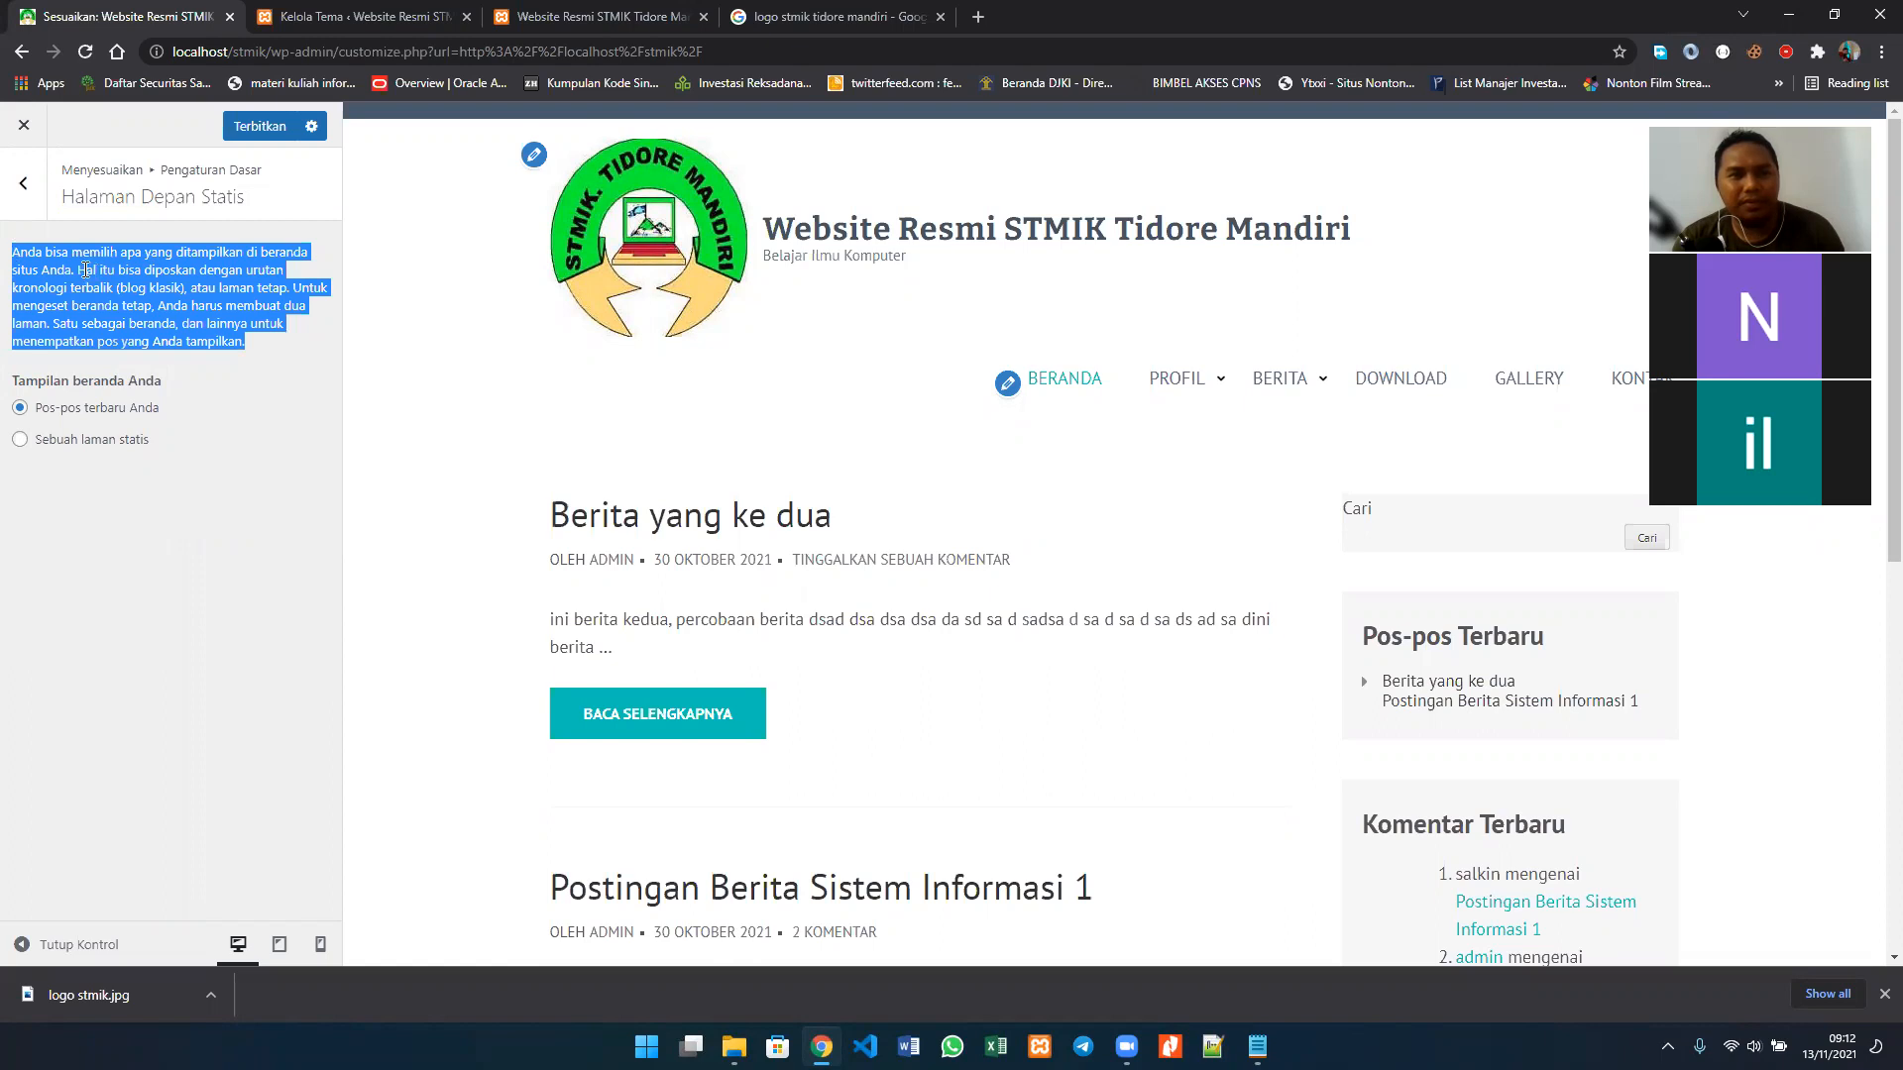
pyautogui.click(269, 324)
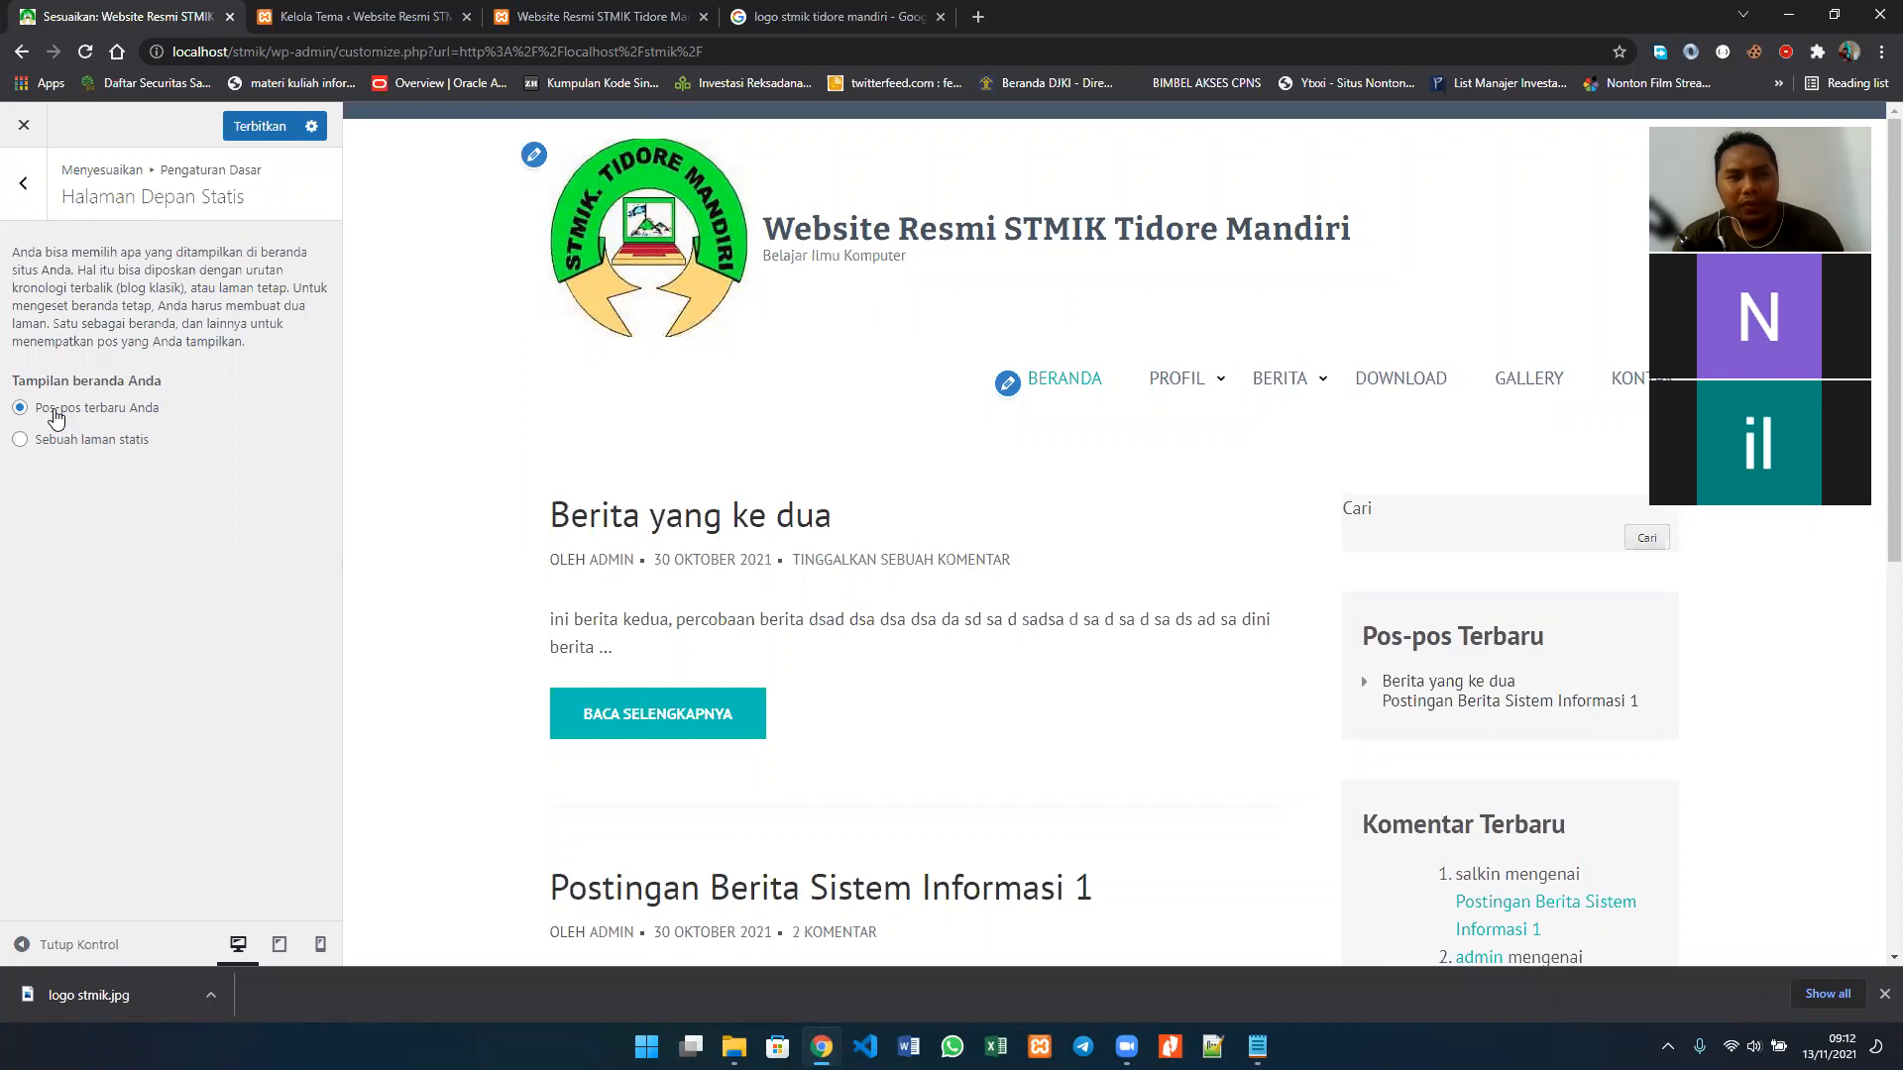
pyautogui.scroll(-8, 870, 543)
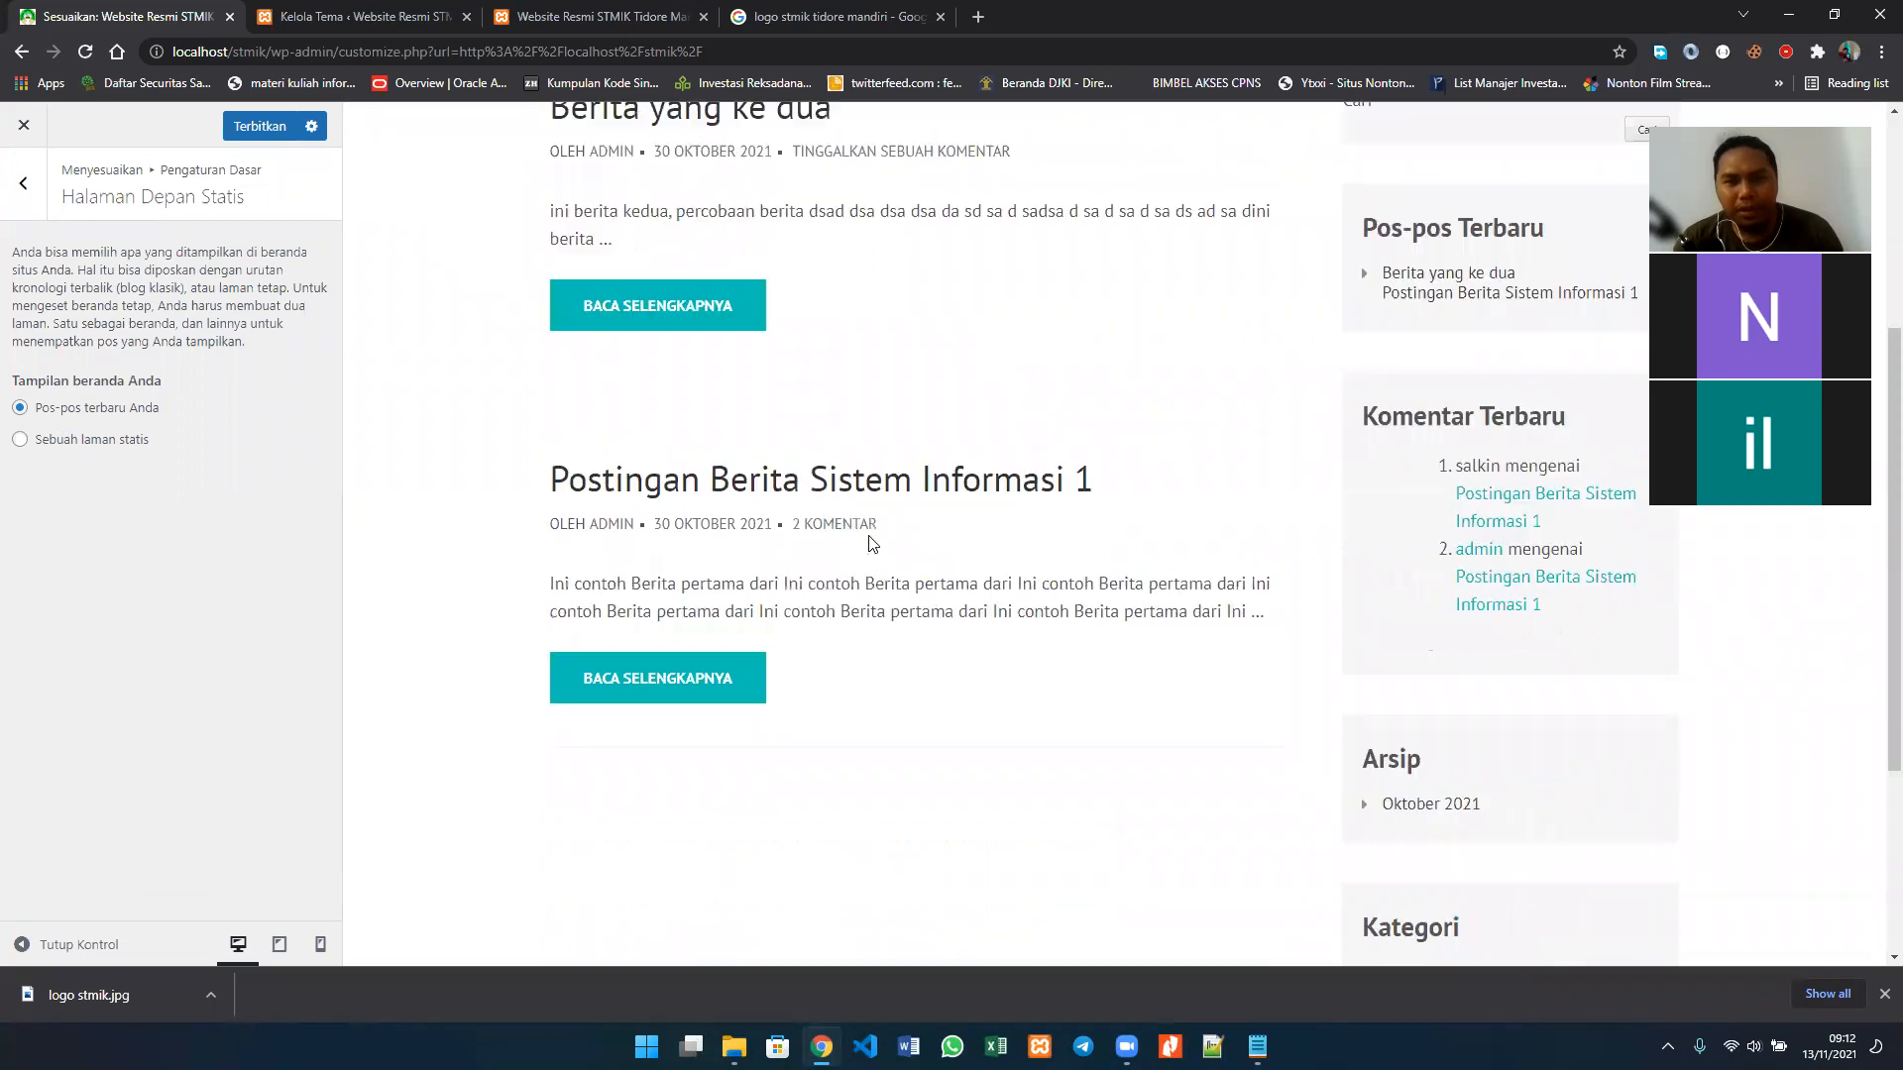
pyautogui.scroll(10, 870, 543)
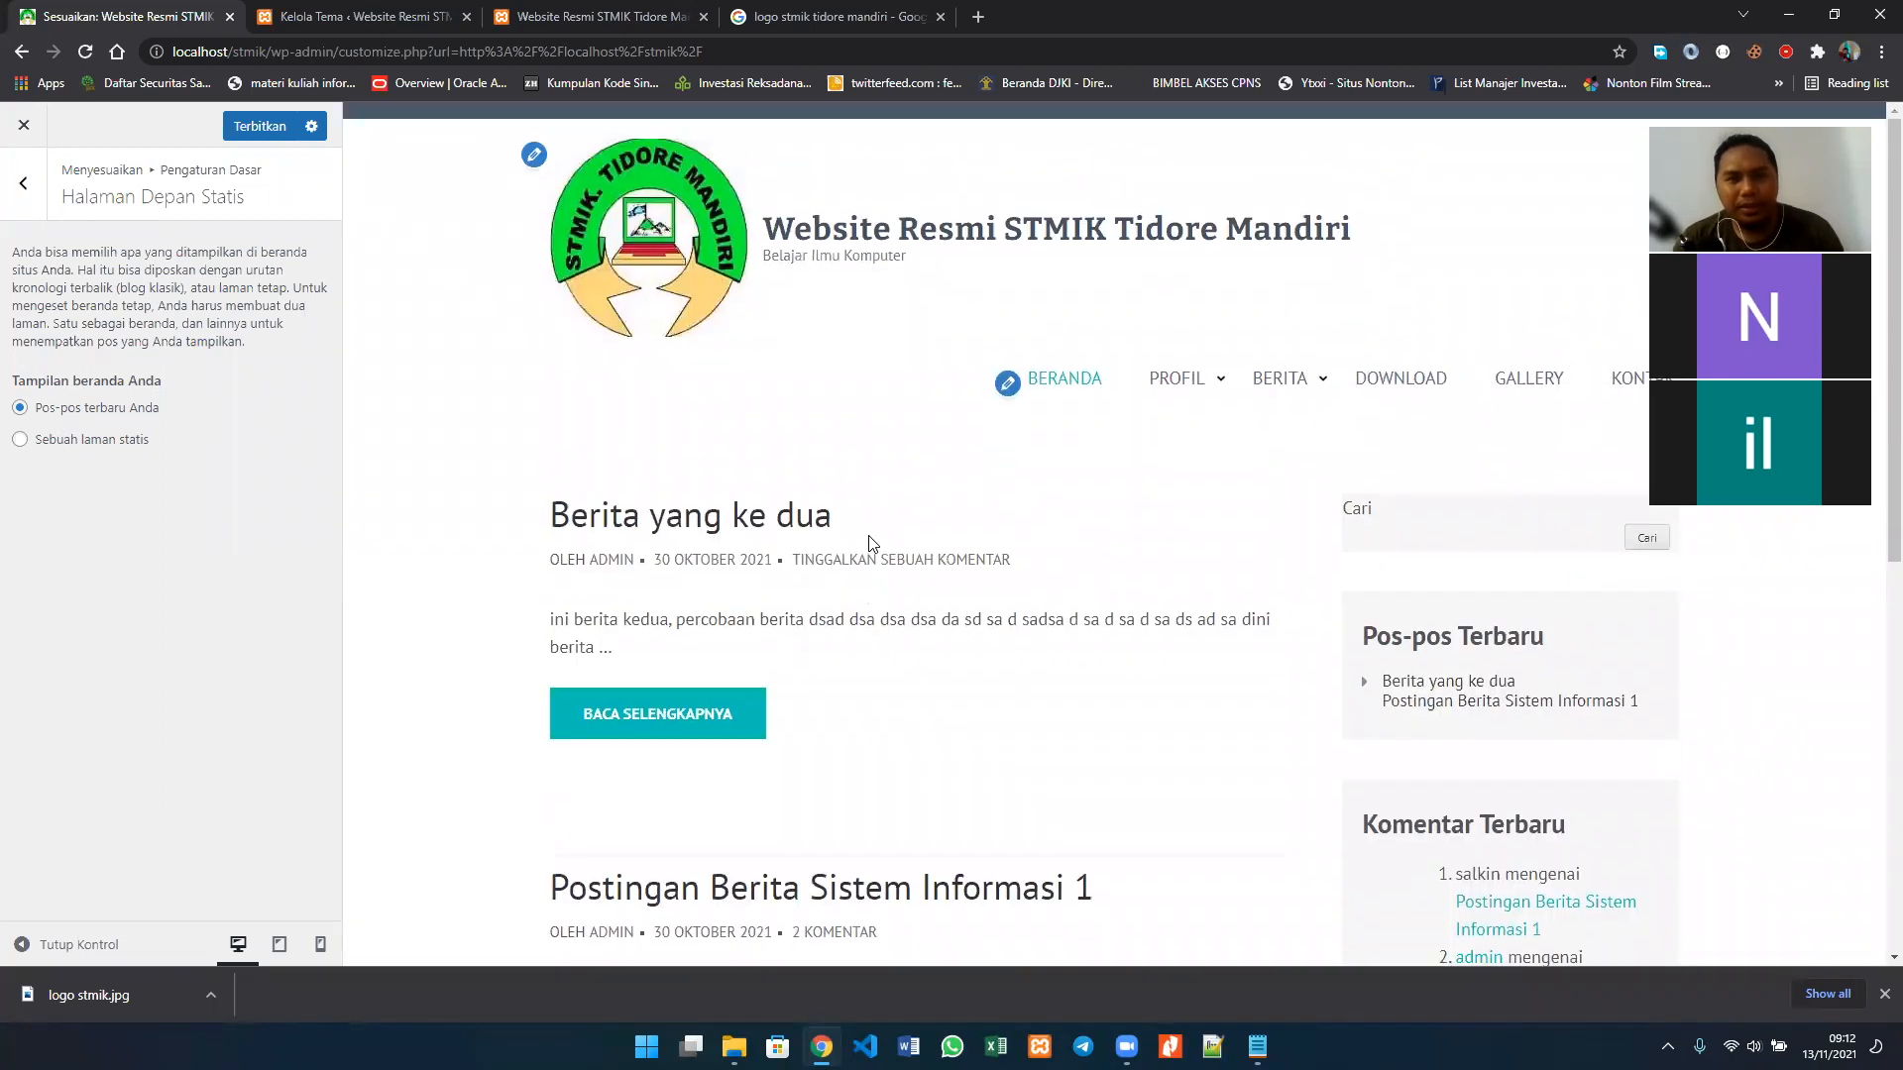
pyautogui.scroll(-5, 1021, 532)
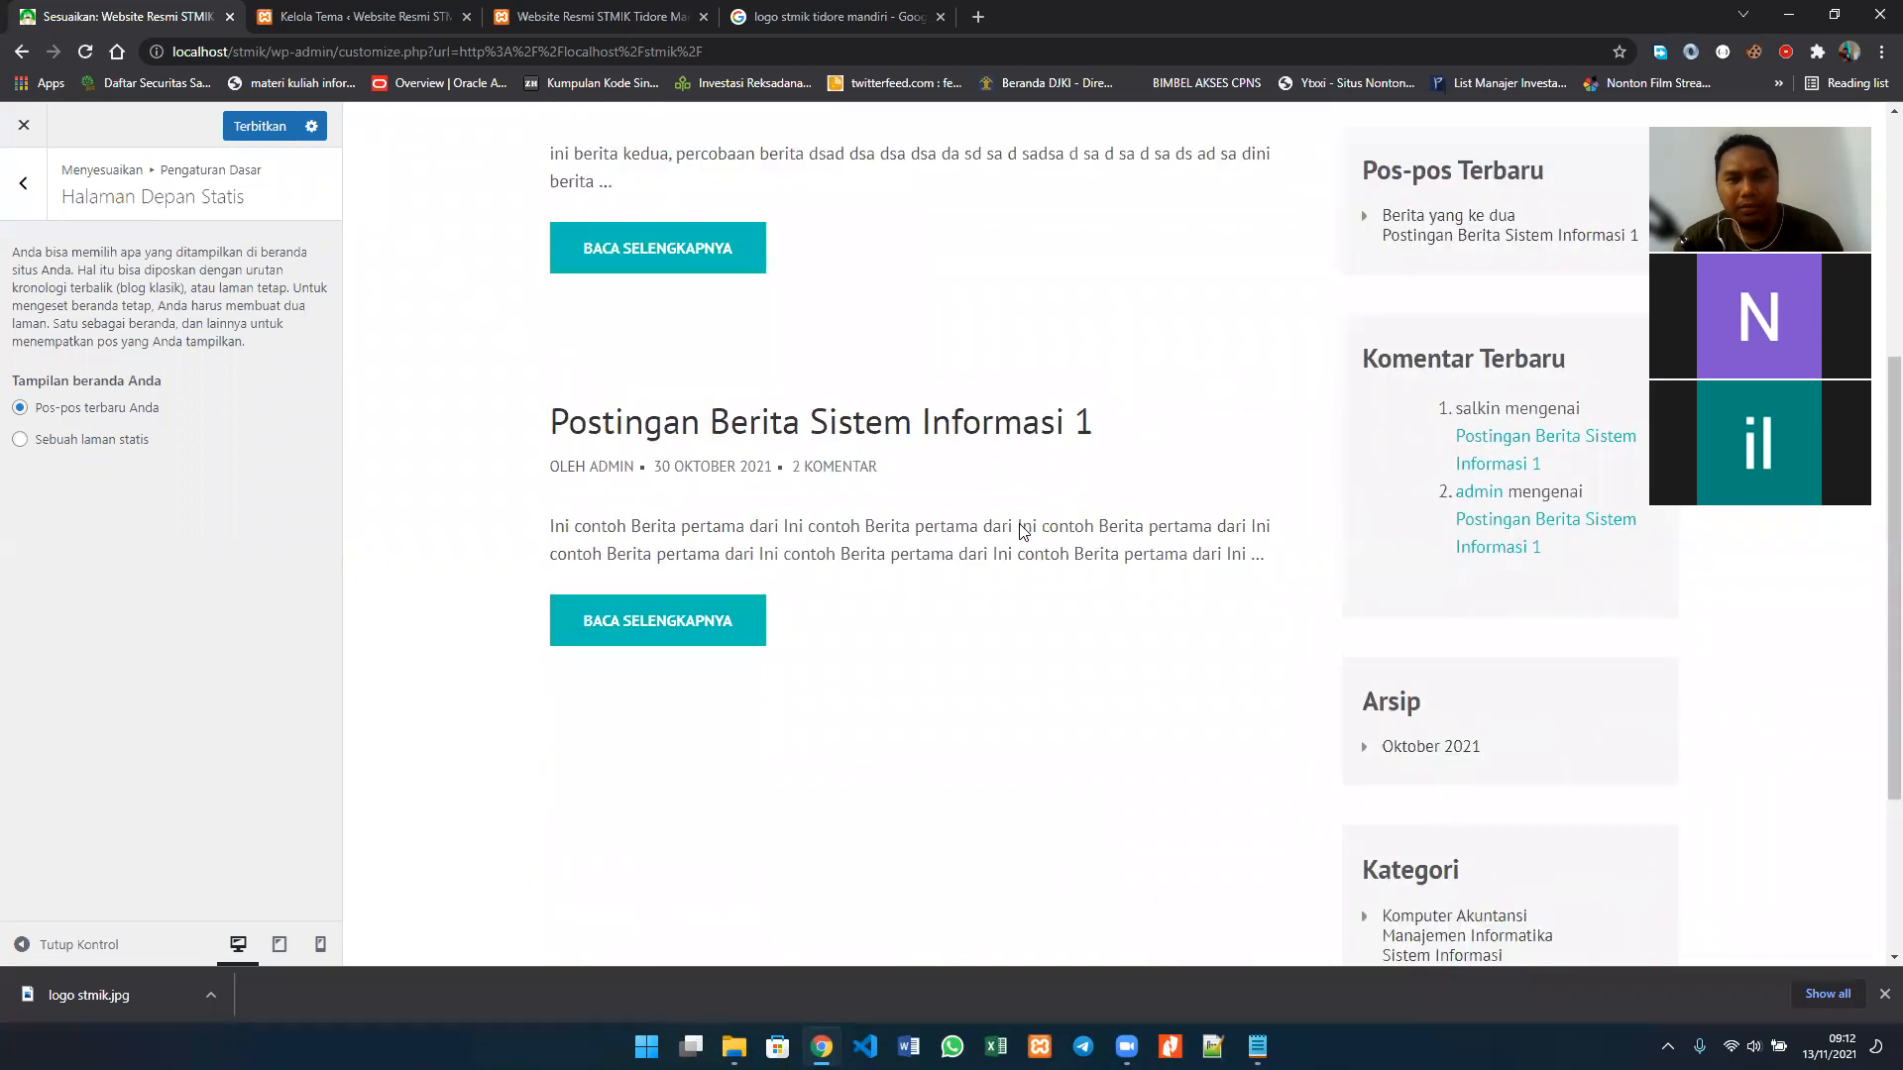
pyautogui.scroll(-3, 1019, 527)
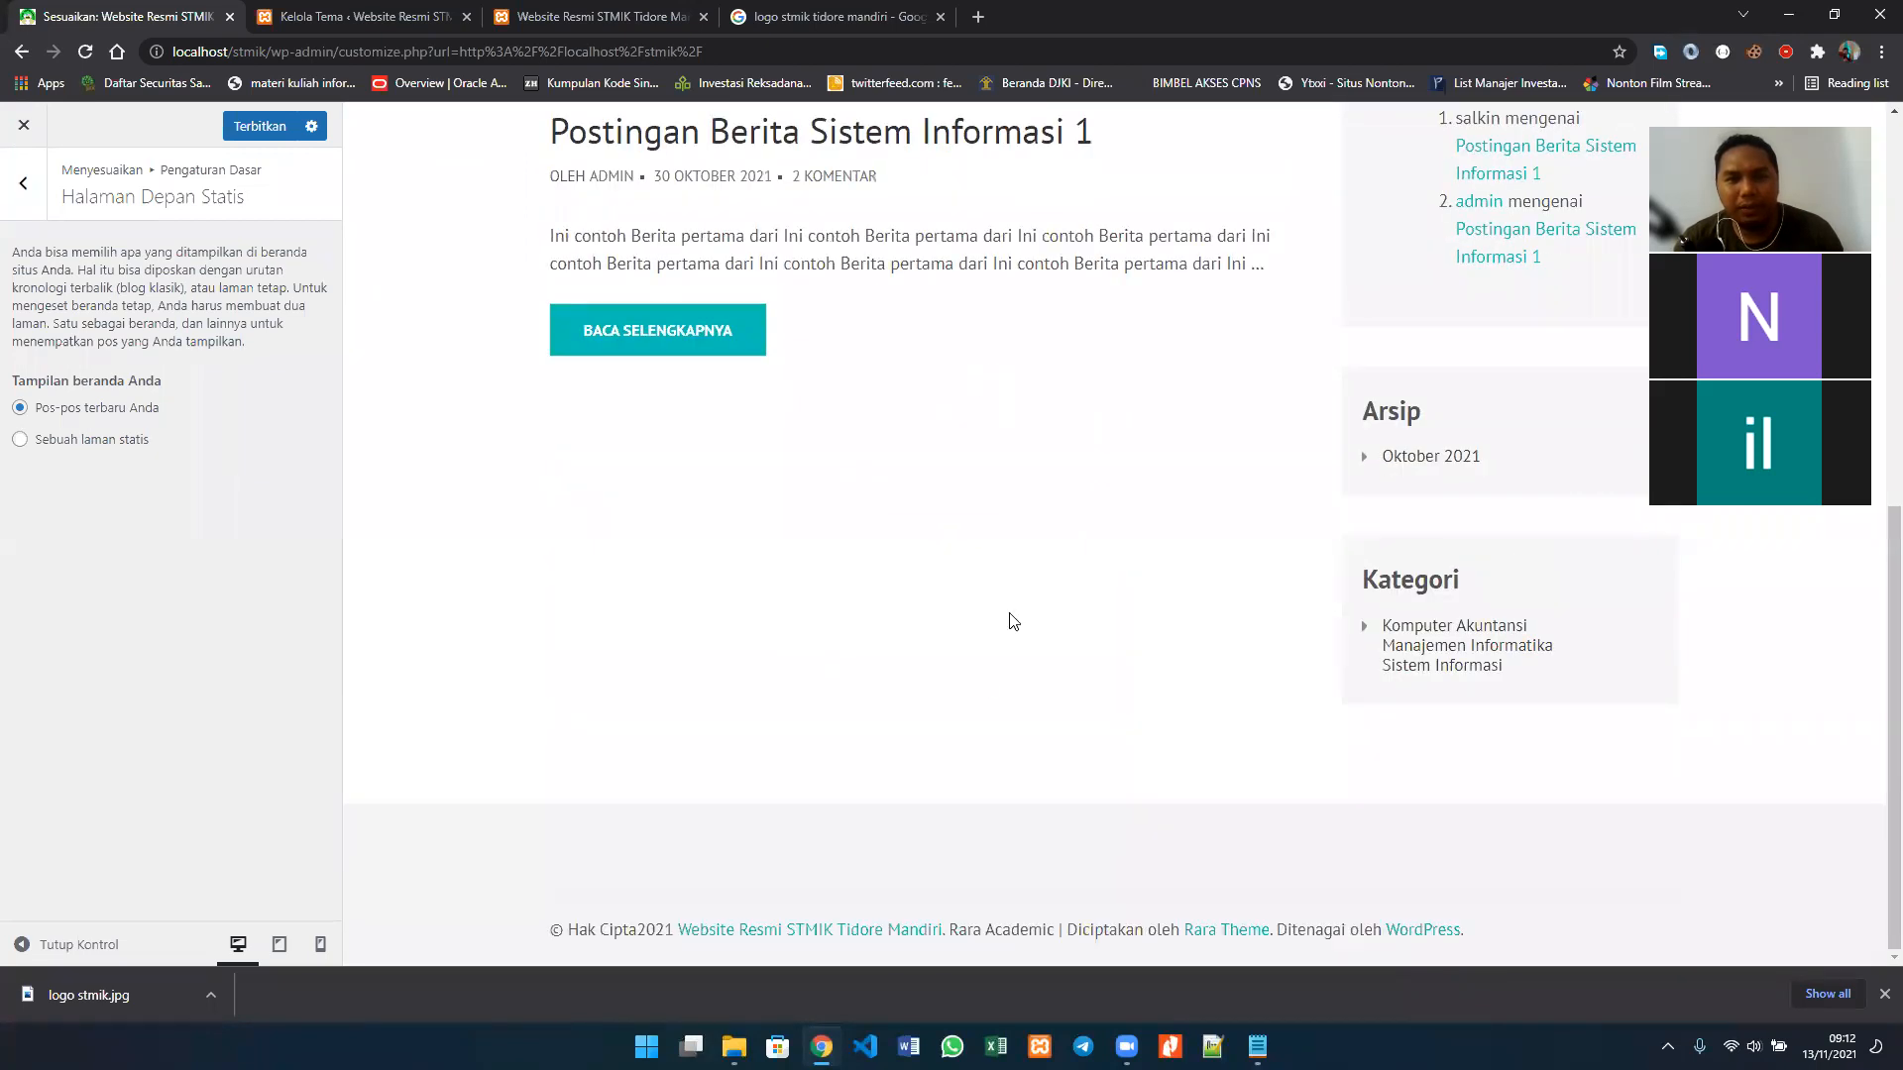
pyautogui.scroll(10, 1013, 621)
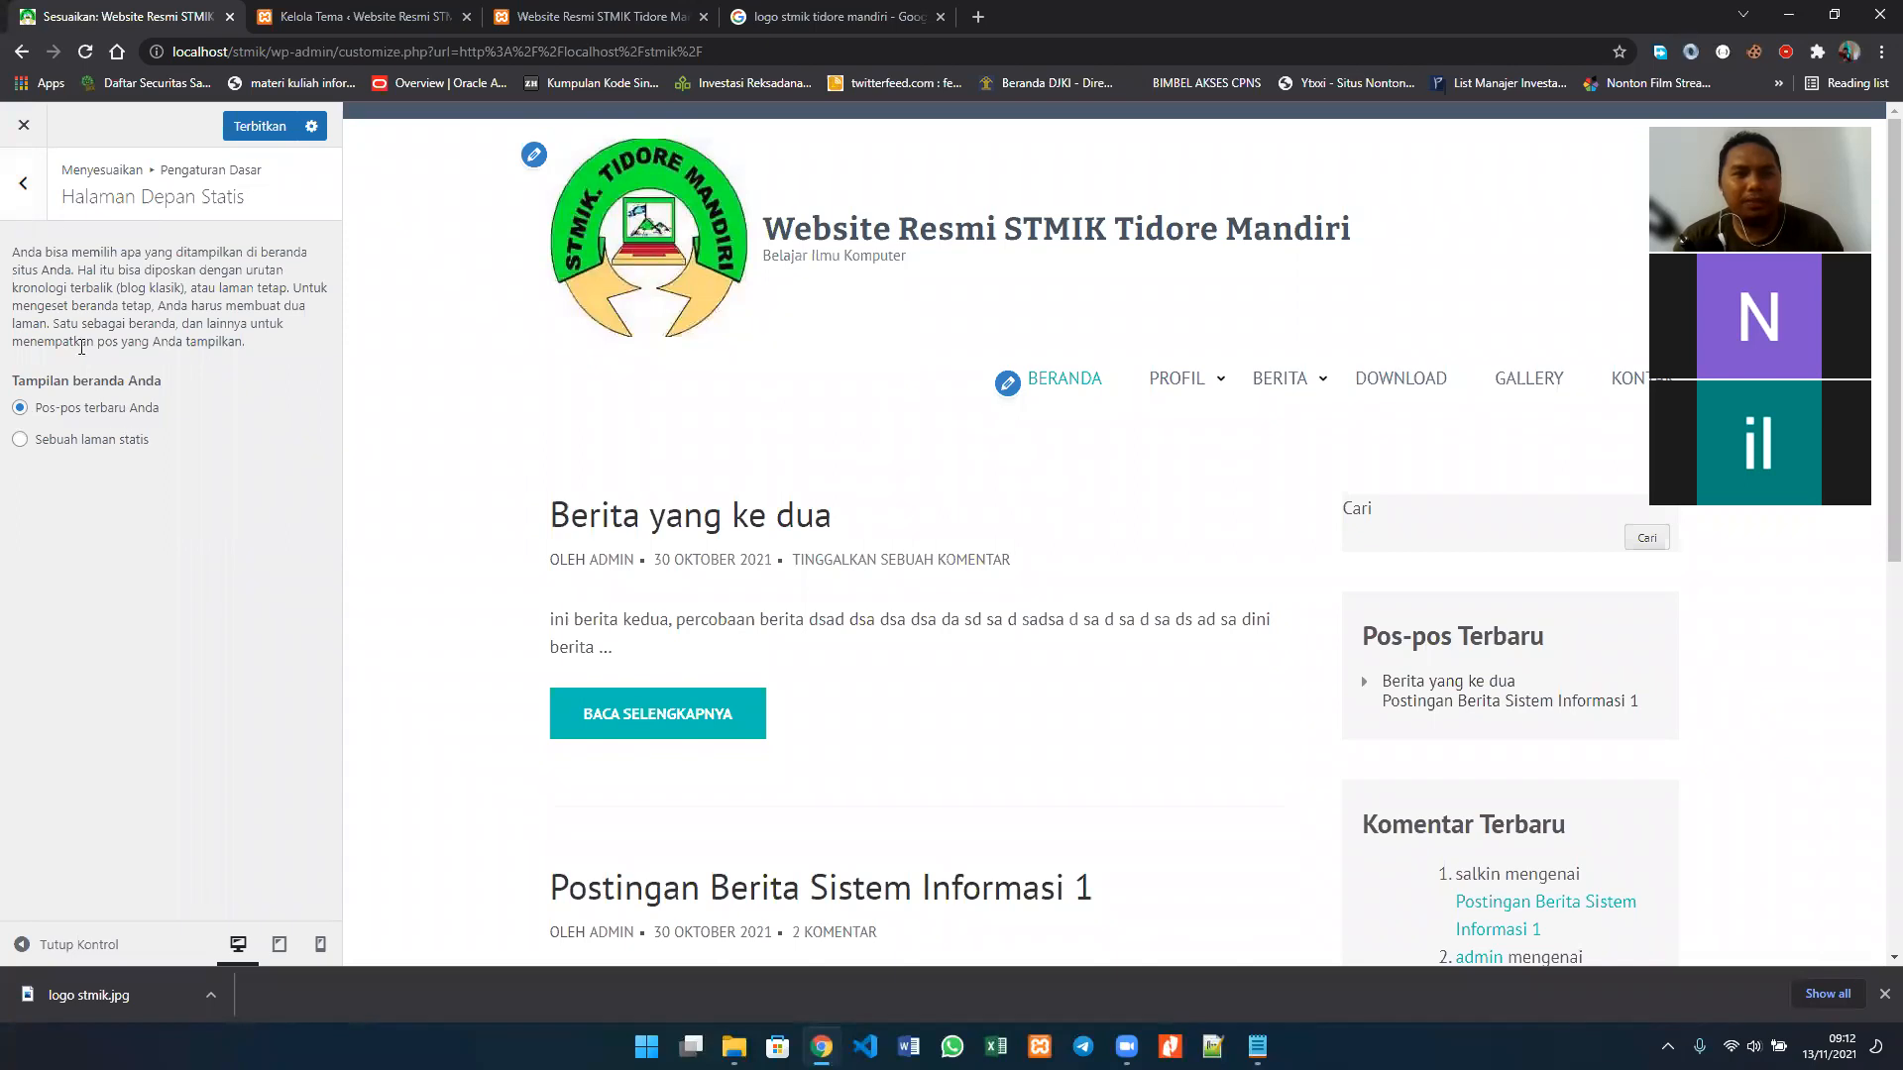
pyautogui.click(27, 188)
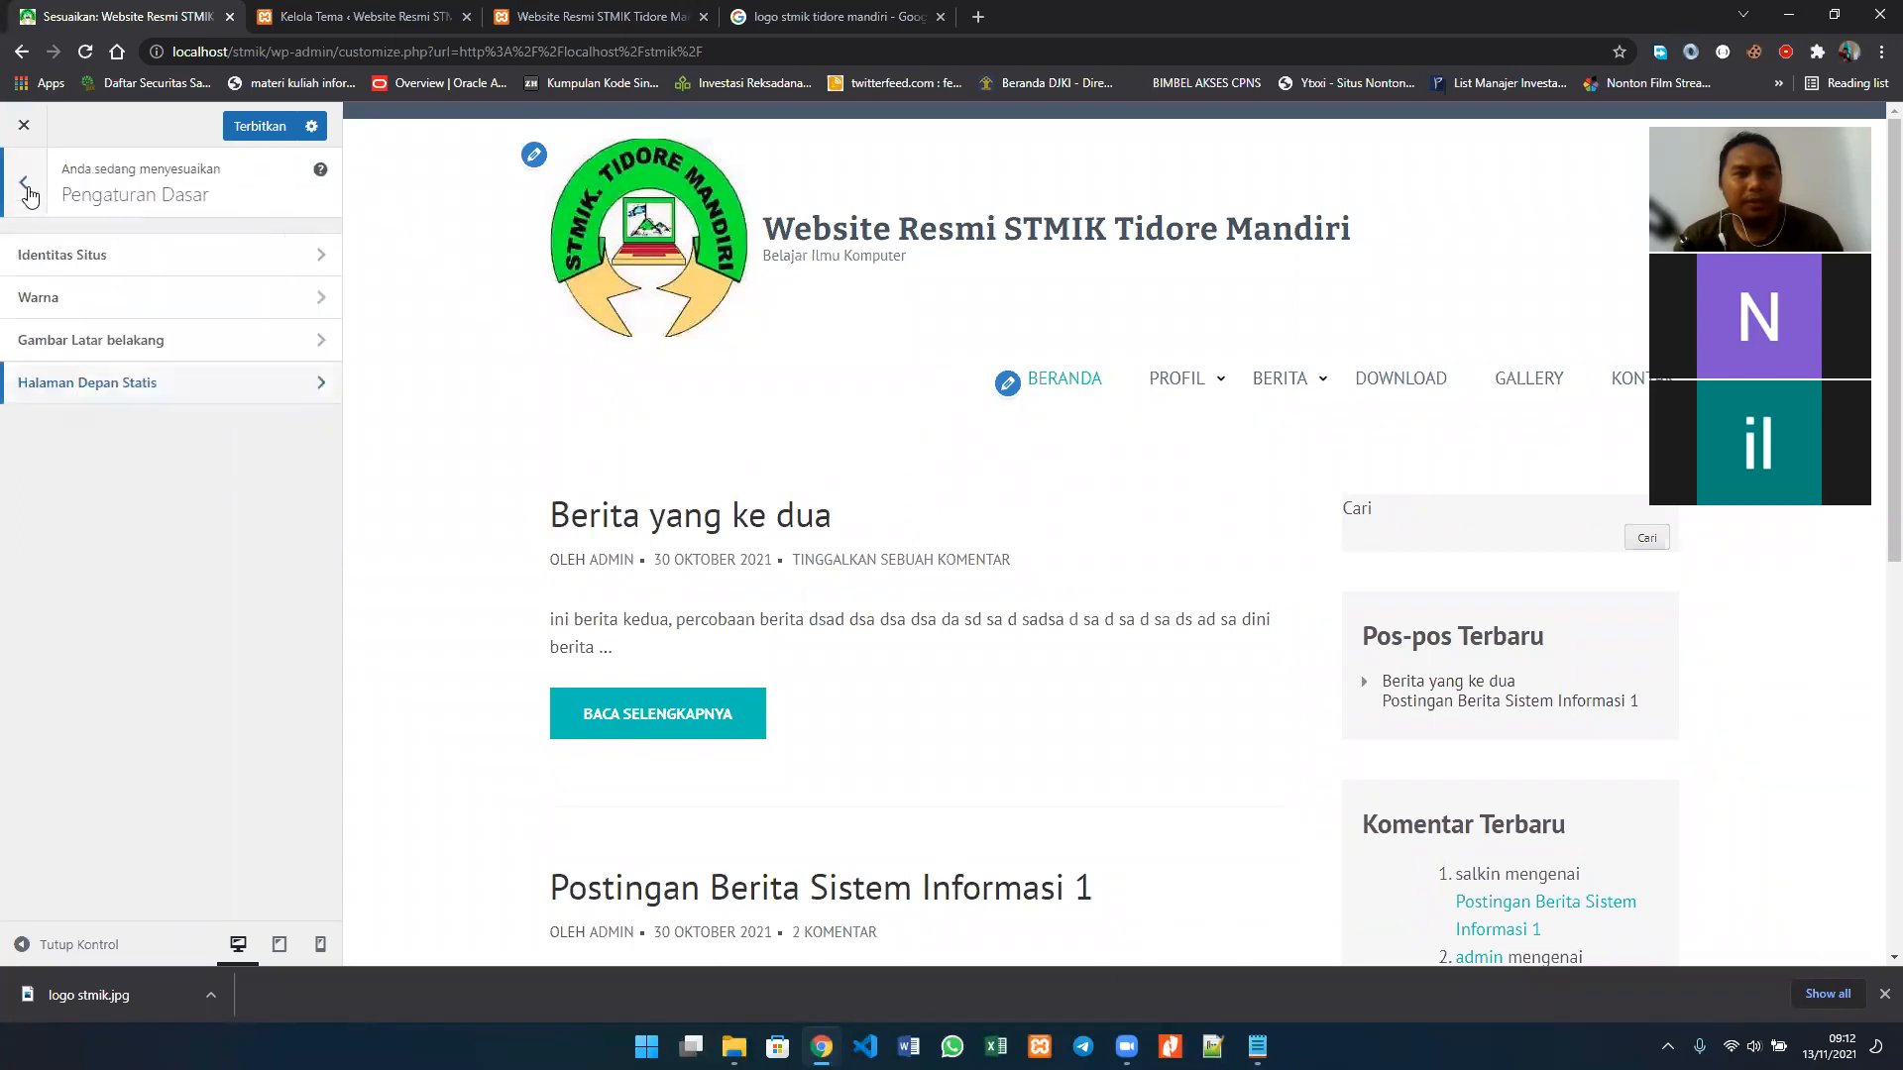
pyautogui.click(27, 190)
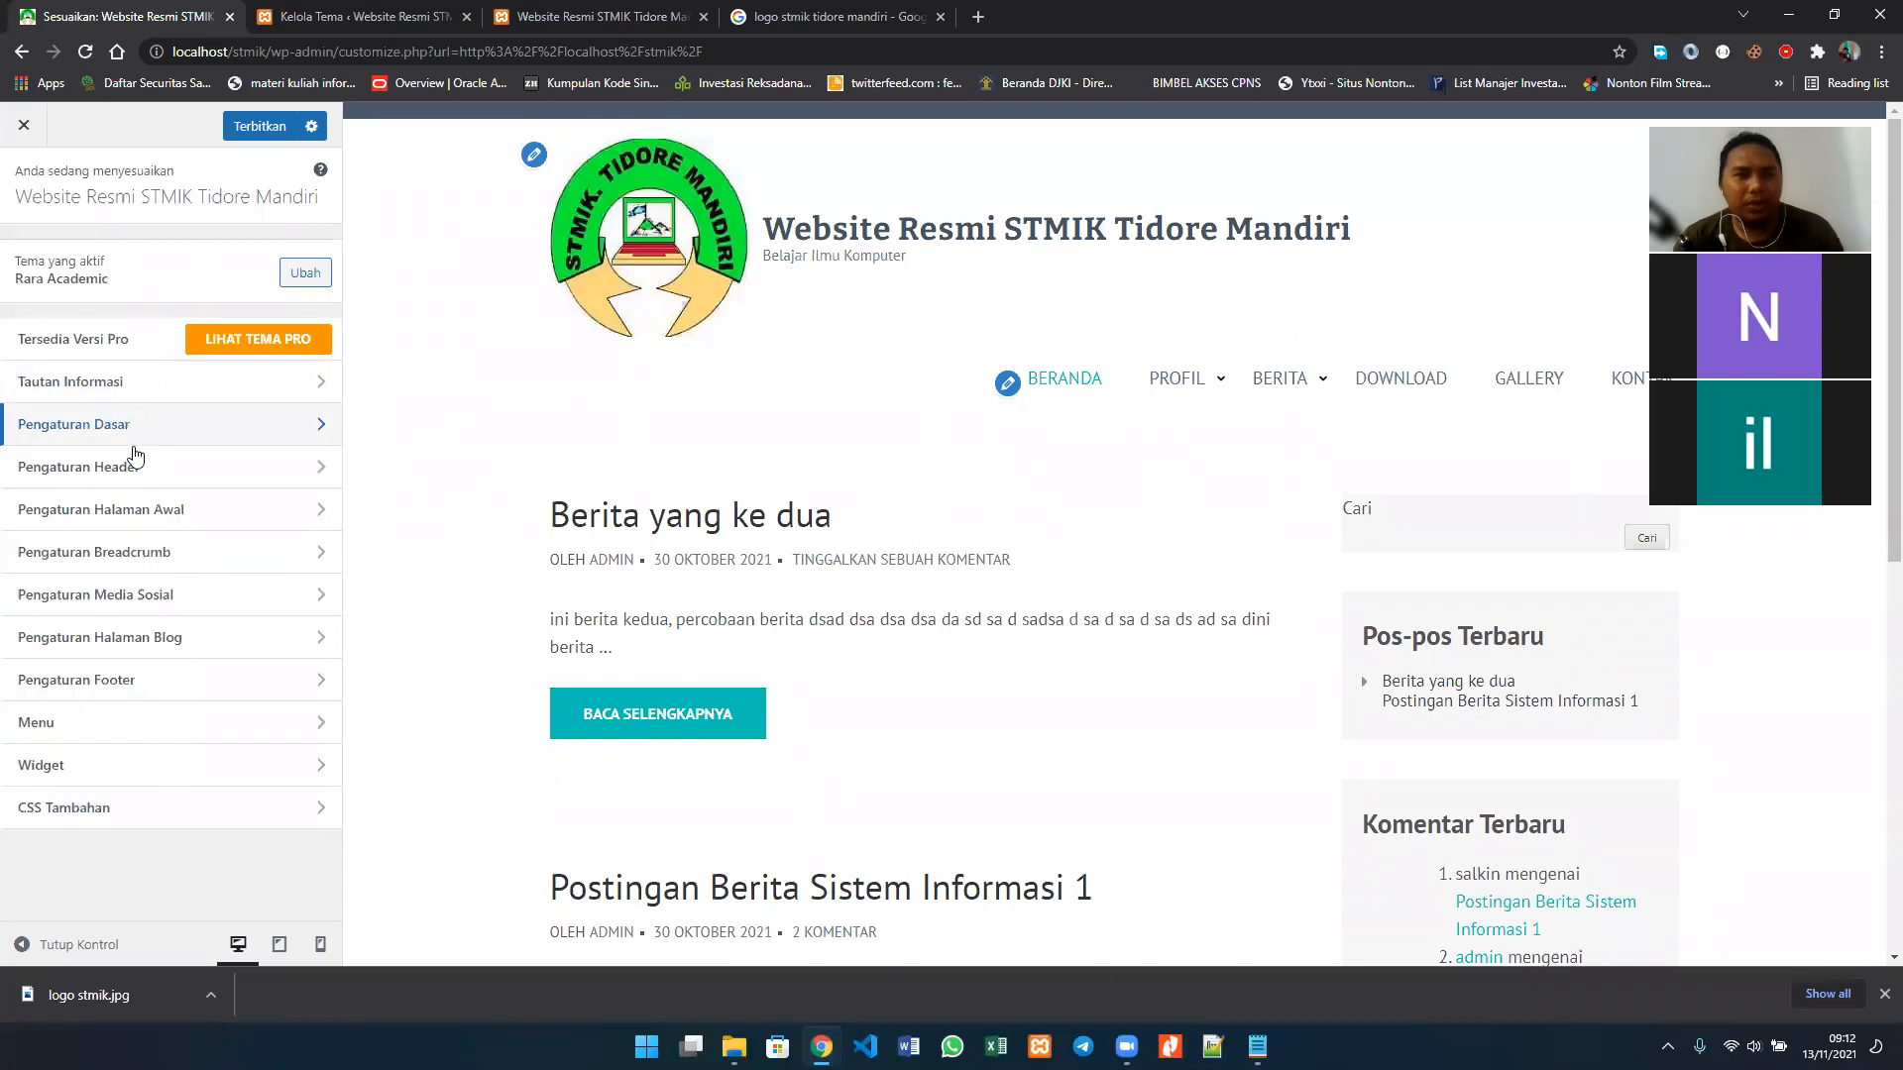
# Step: In Pengaturan Header, fill in the Nomor Telepon field with the site's contact phone number
pyautogui.click(218, 468)
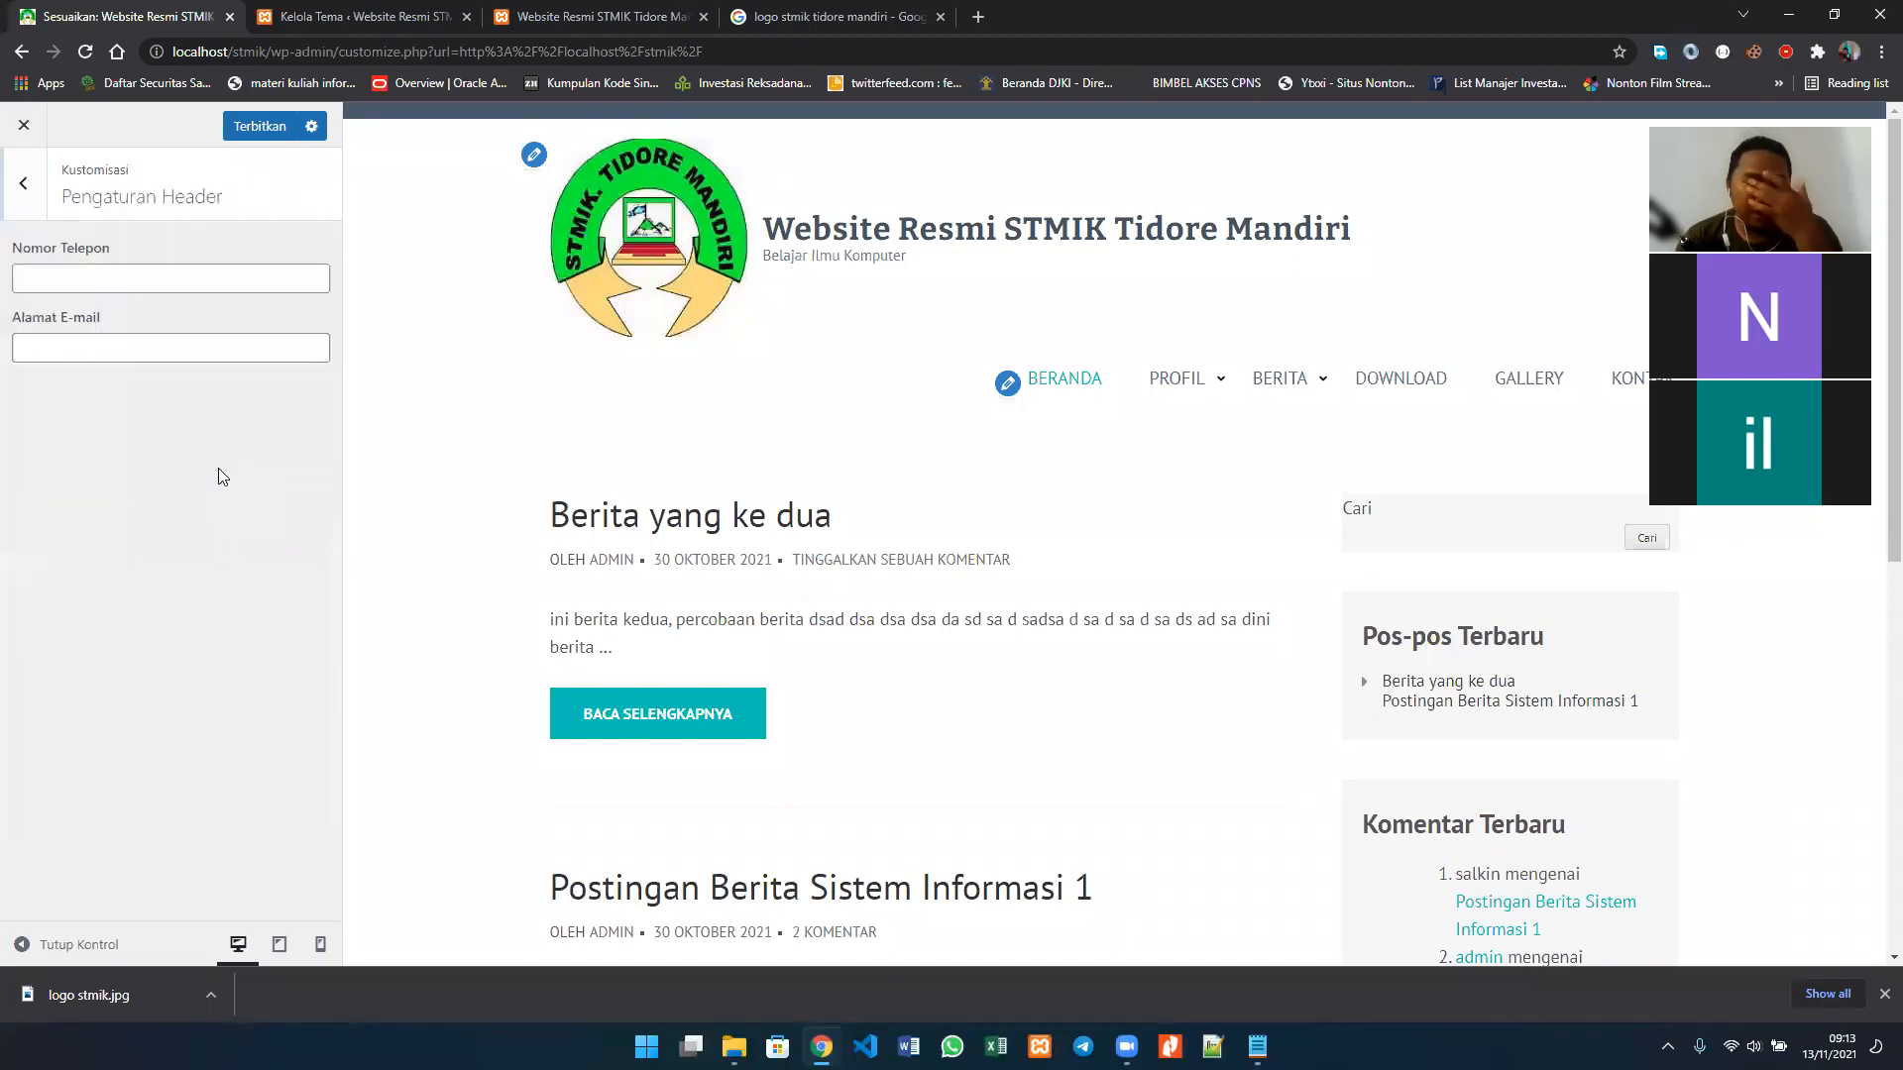
pyautogui.click(123, 274)
pyautogui.click(123, 350)
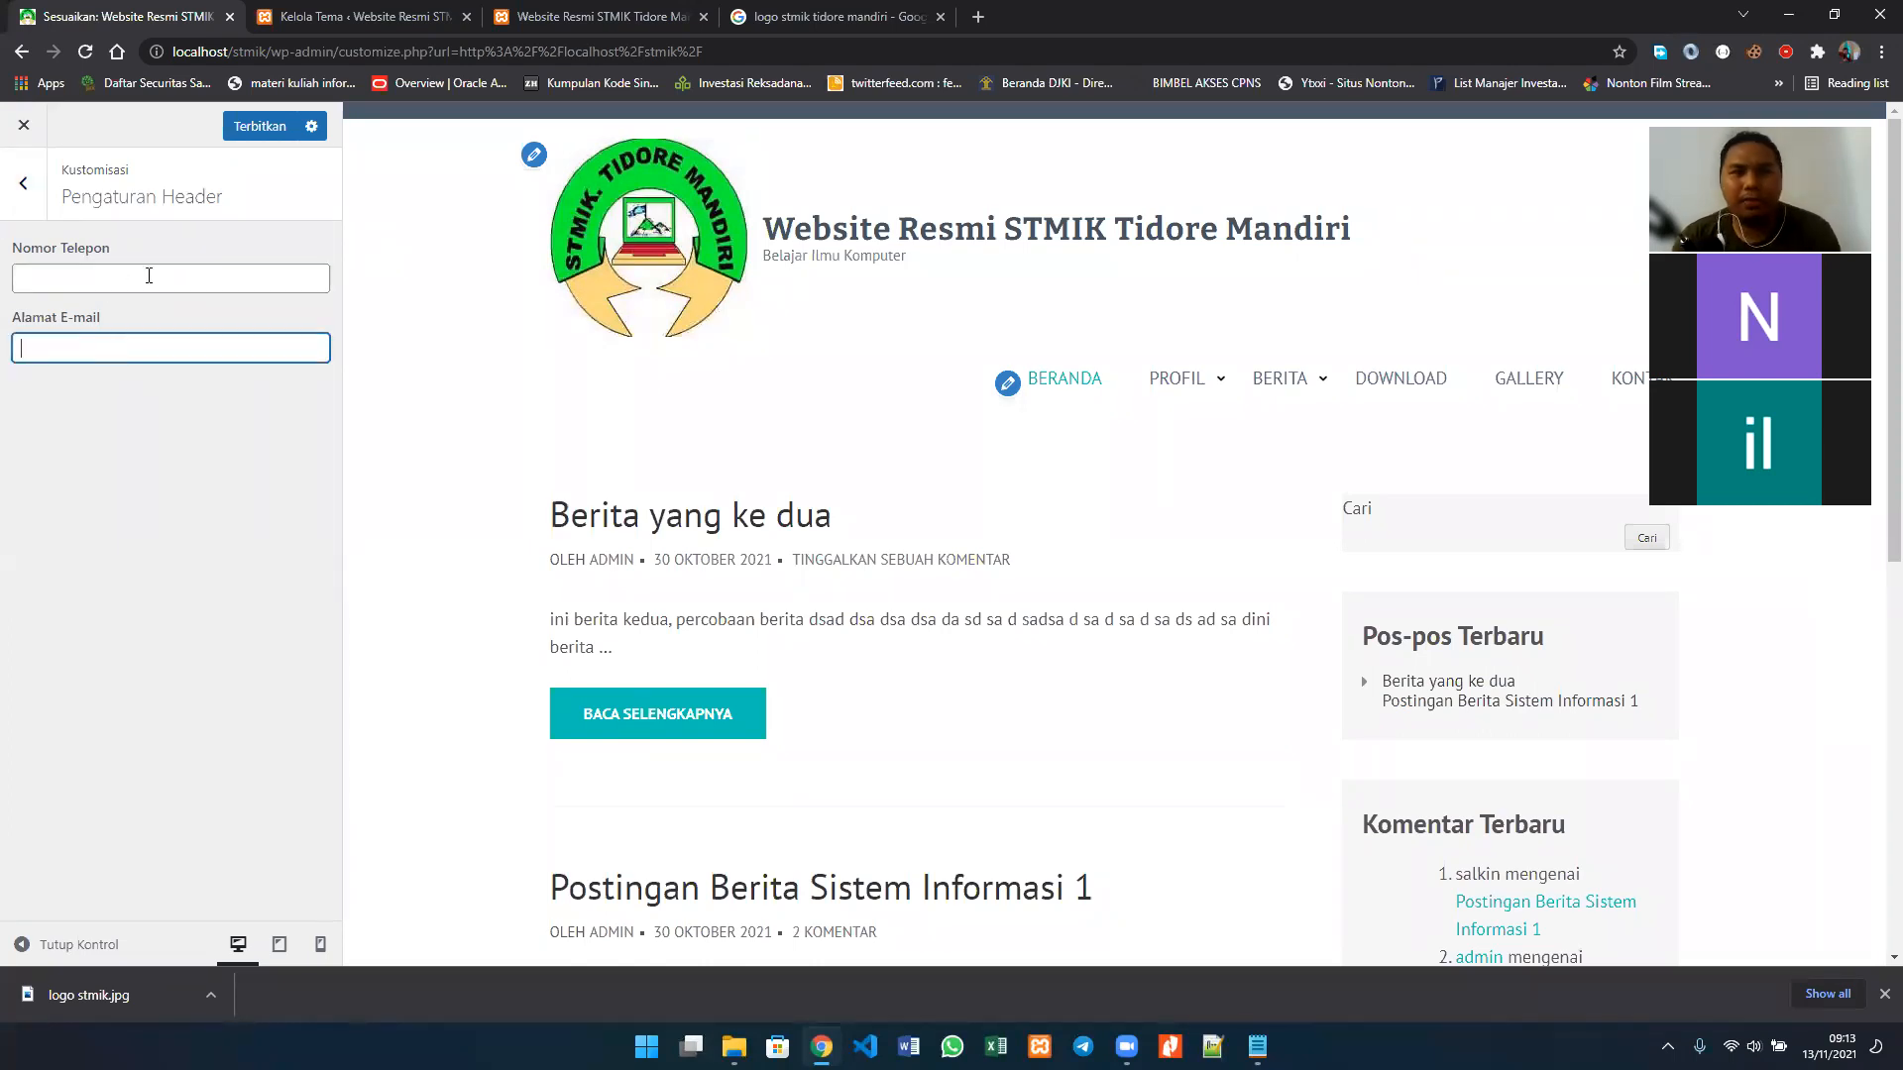
pyautogui.click(151, 282)
pyautogui.write('0852')
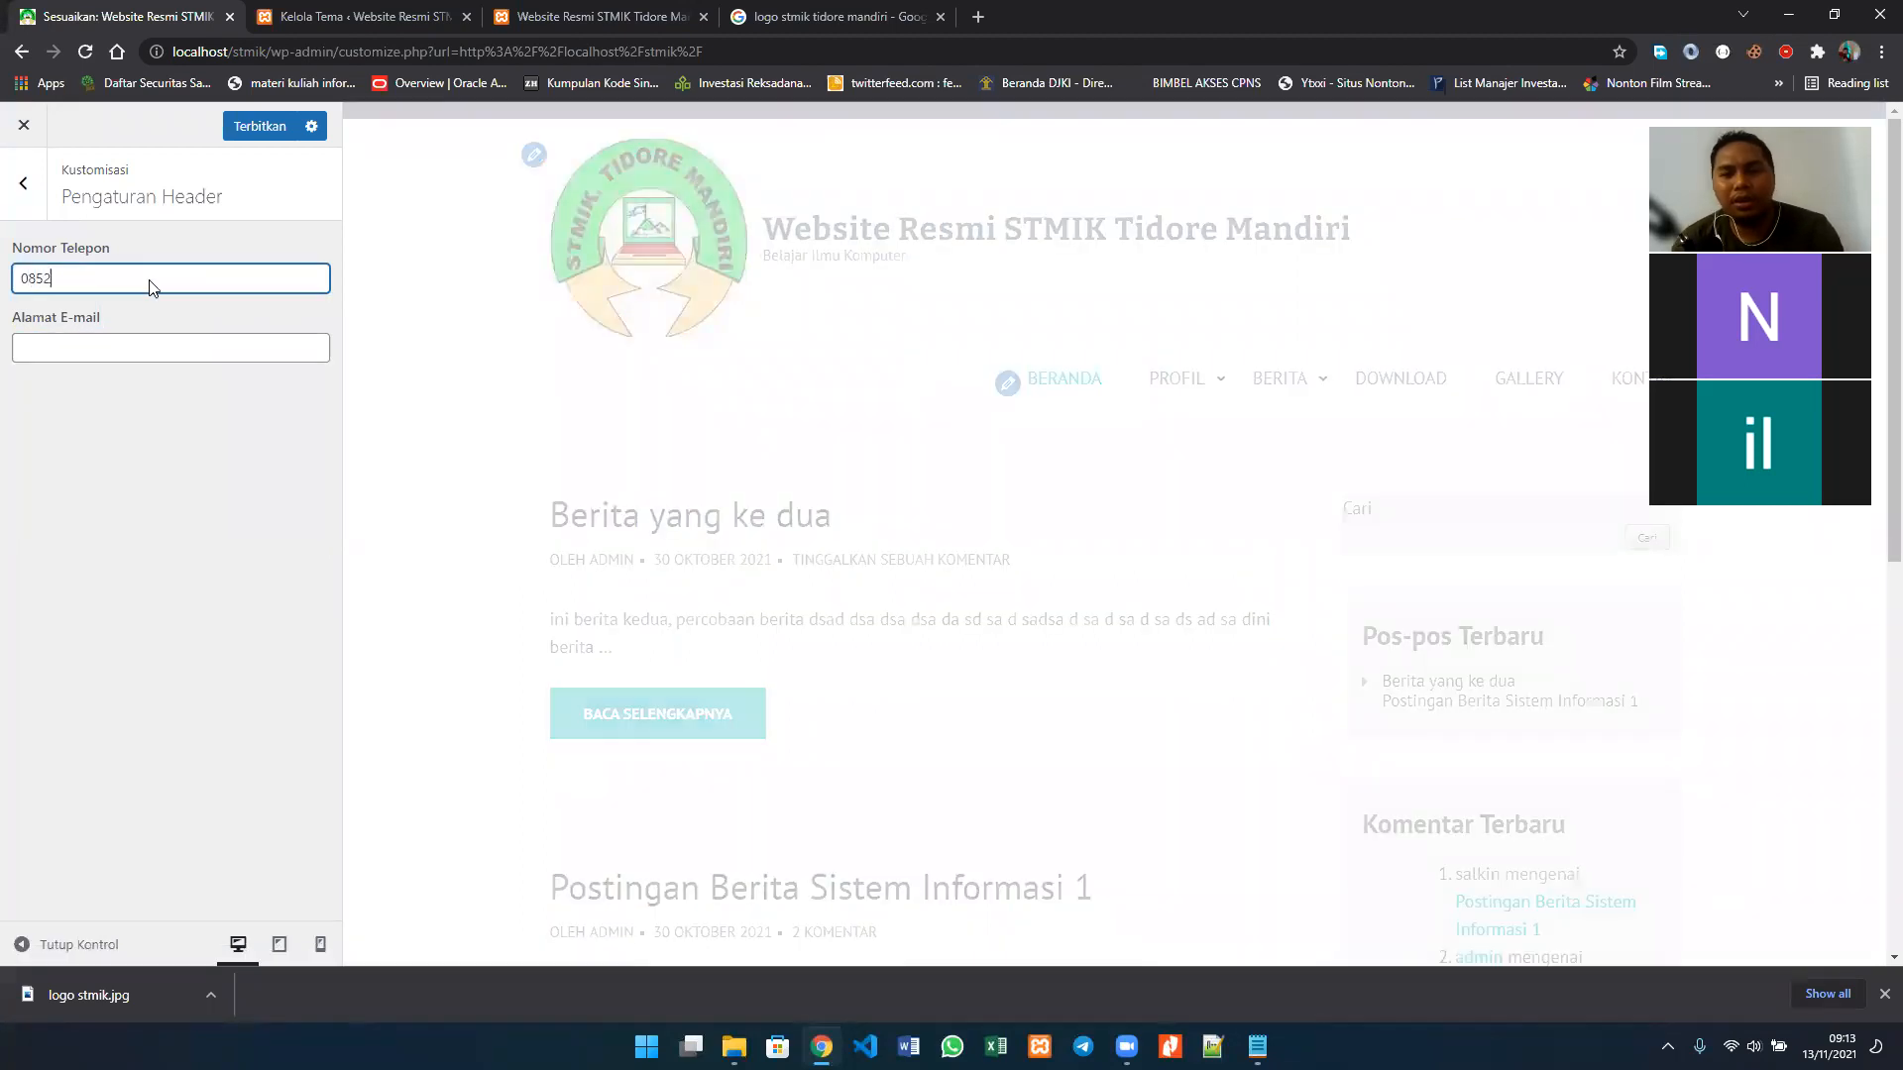
pyautogui.hotkey('ctrl', 'a')
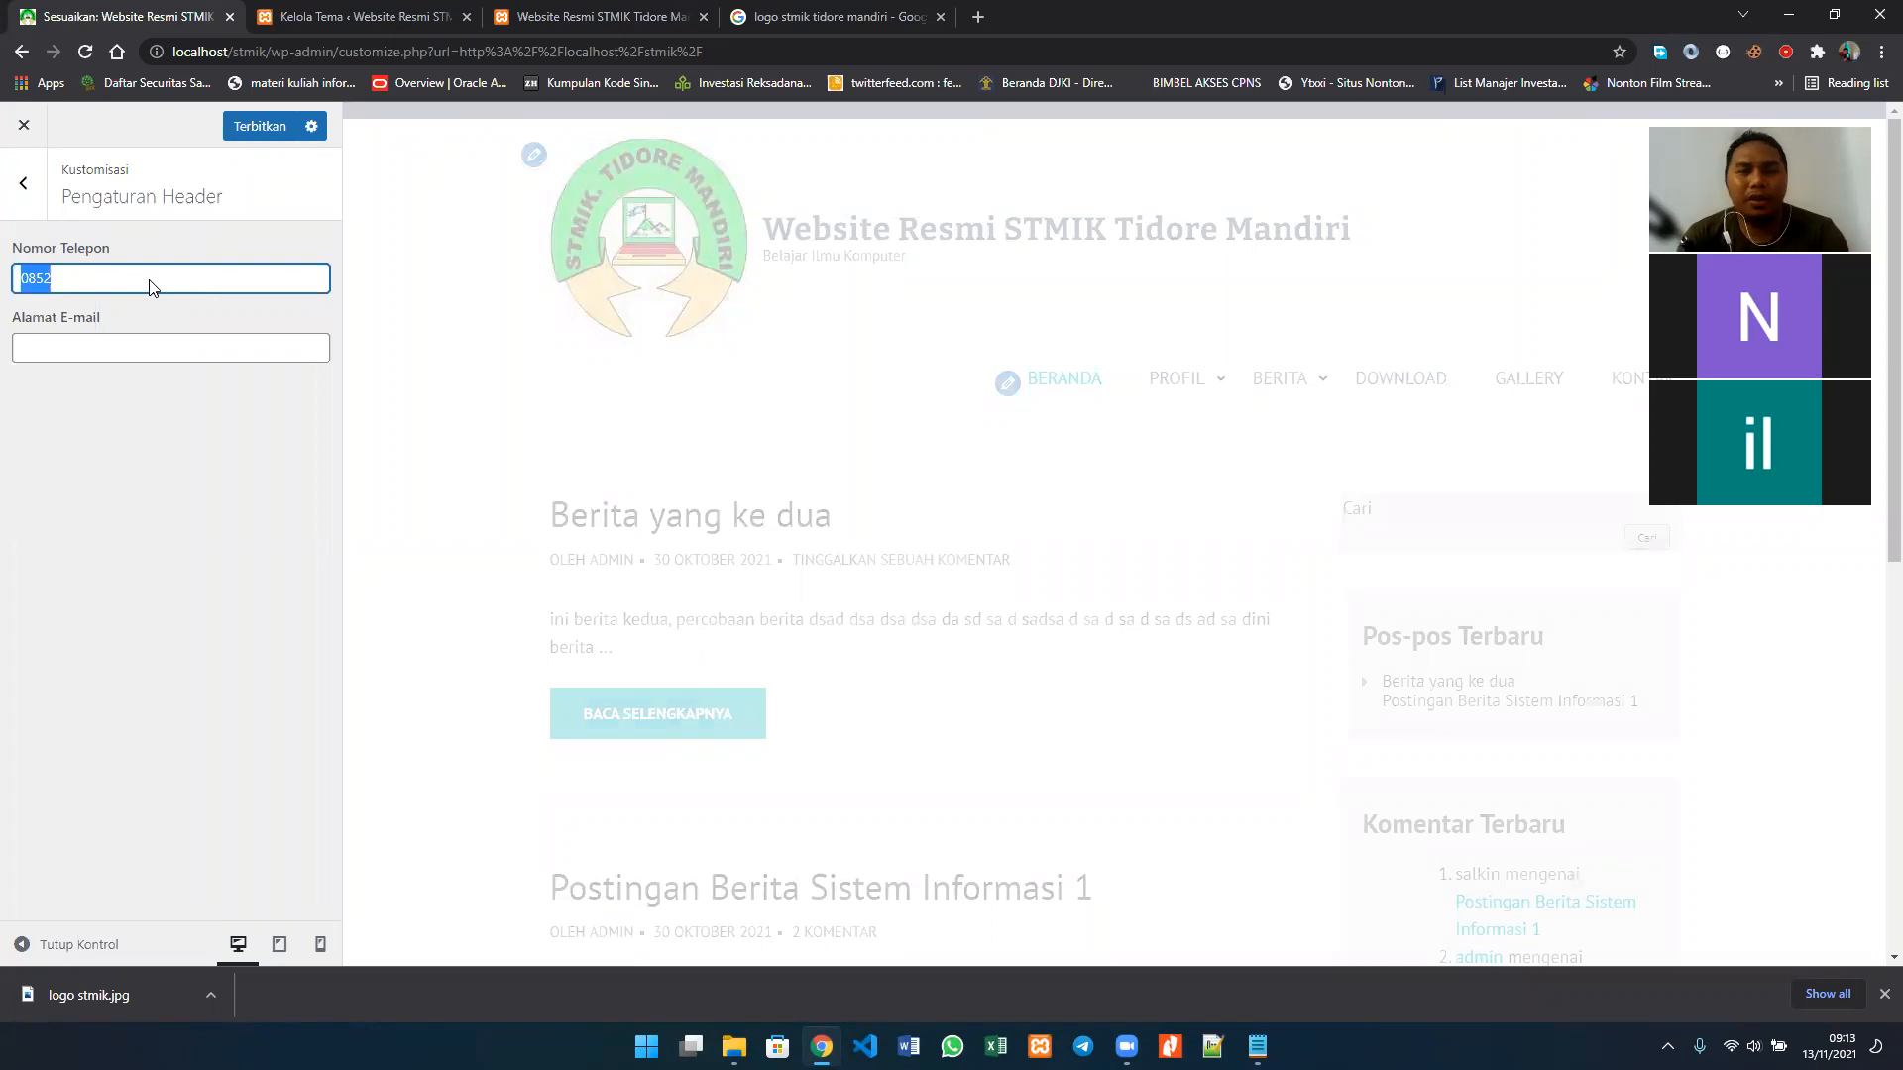
pyautogui.write('0')
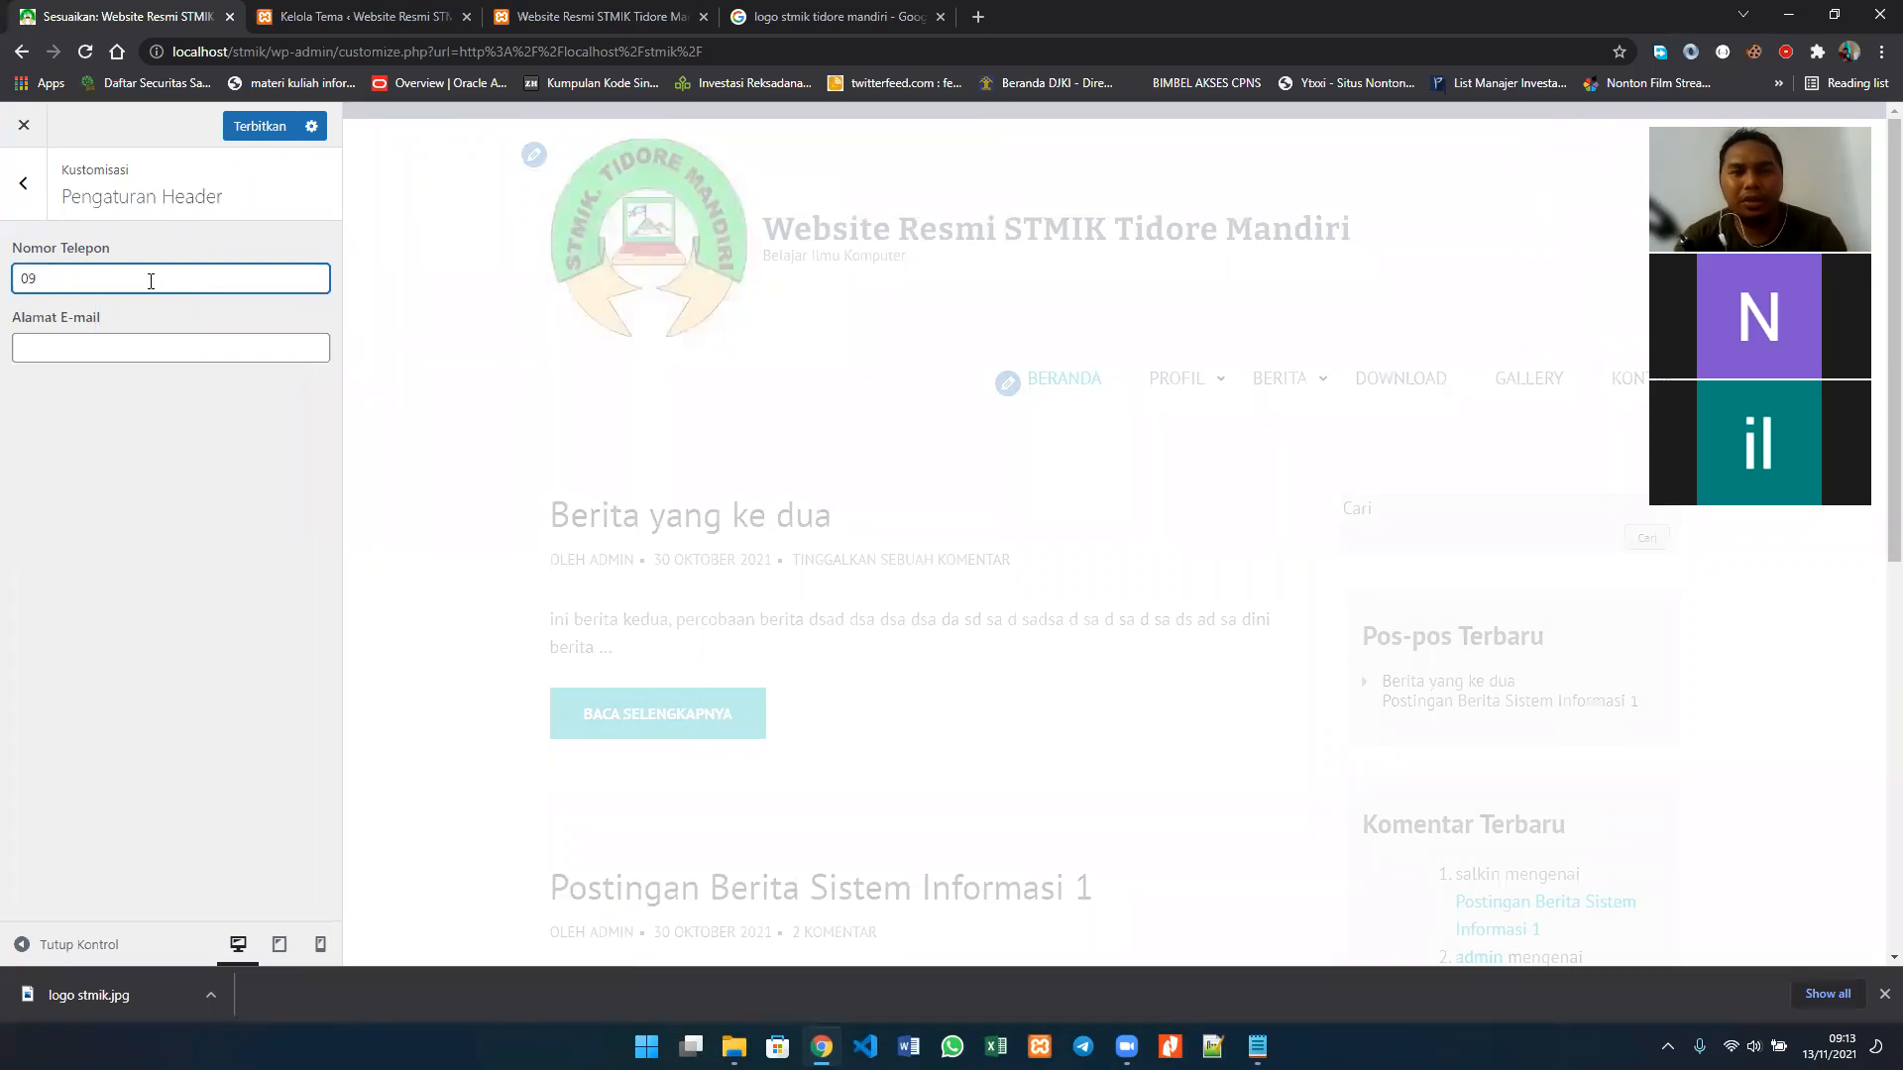
pyautogui.write('9')
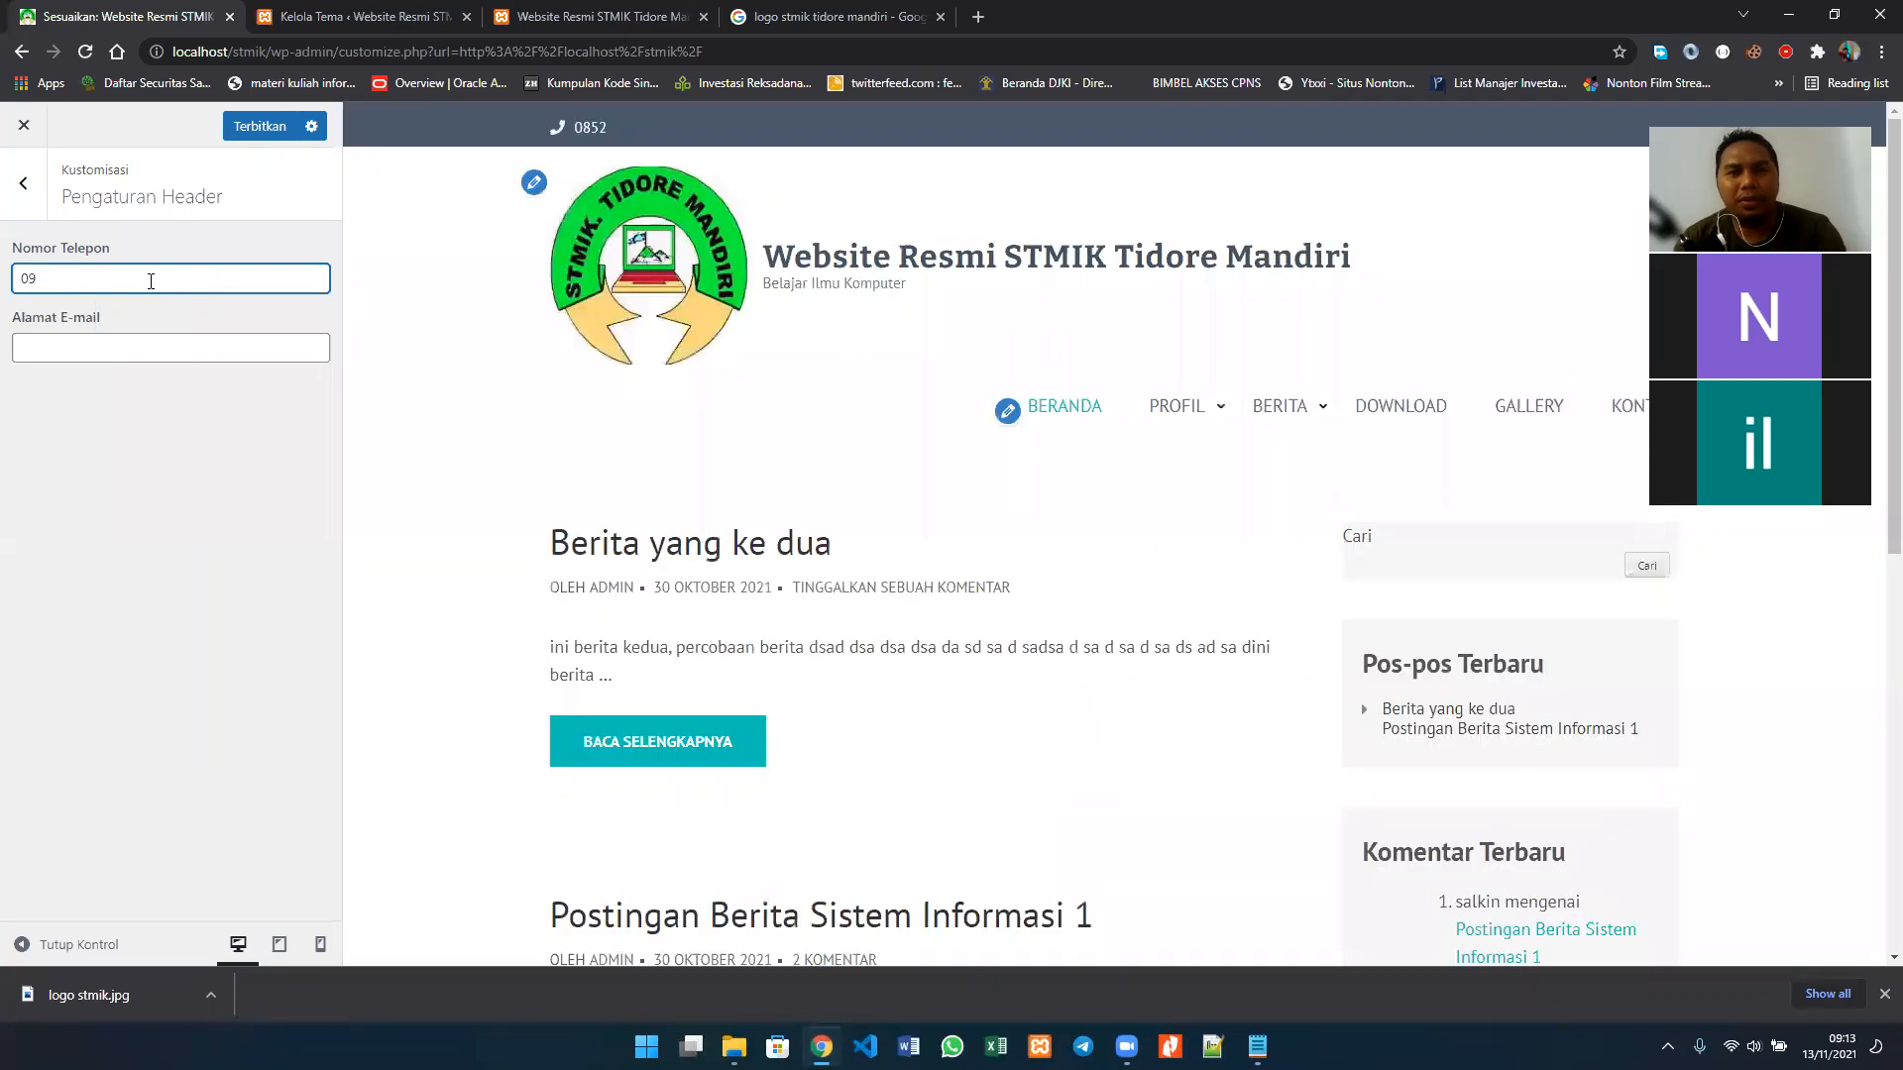
pyautogui.write('2')
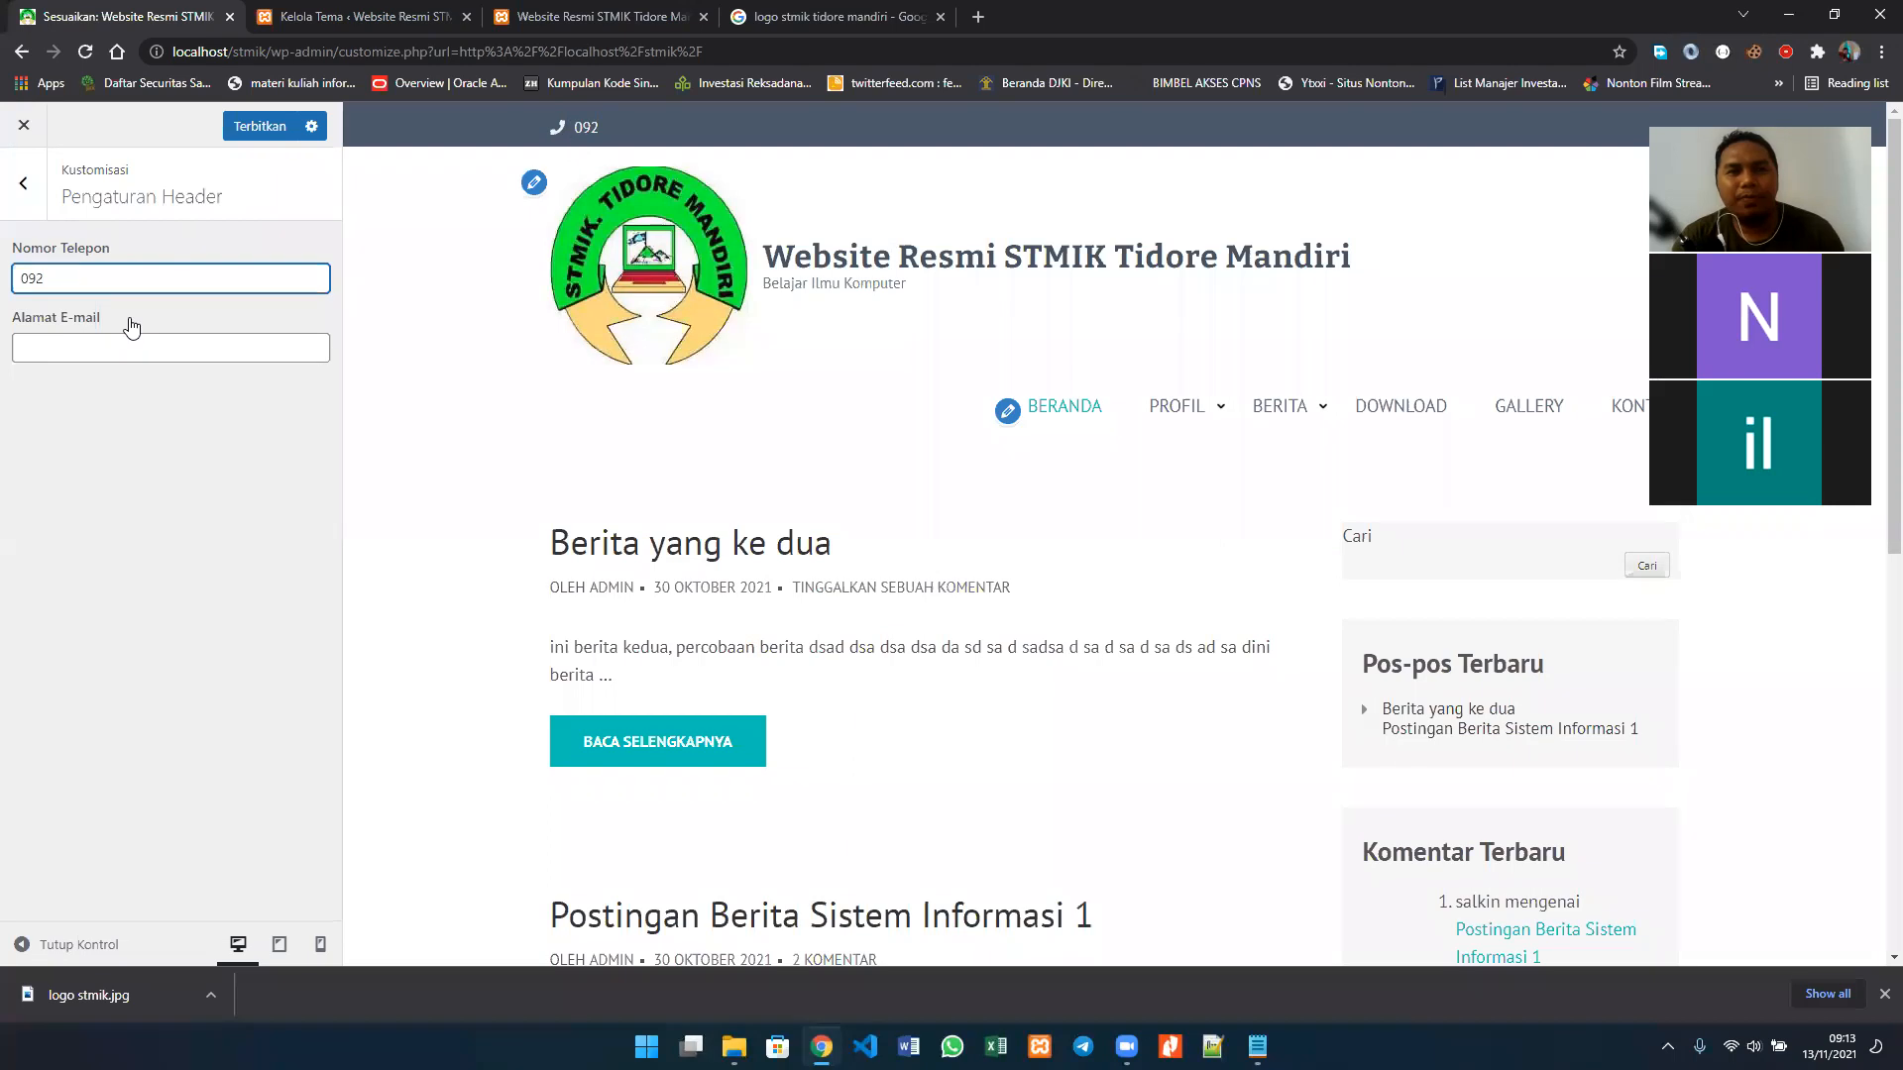
pyautogui.hotkey('ctrl', 'a')
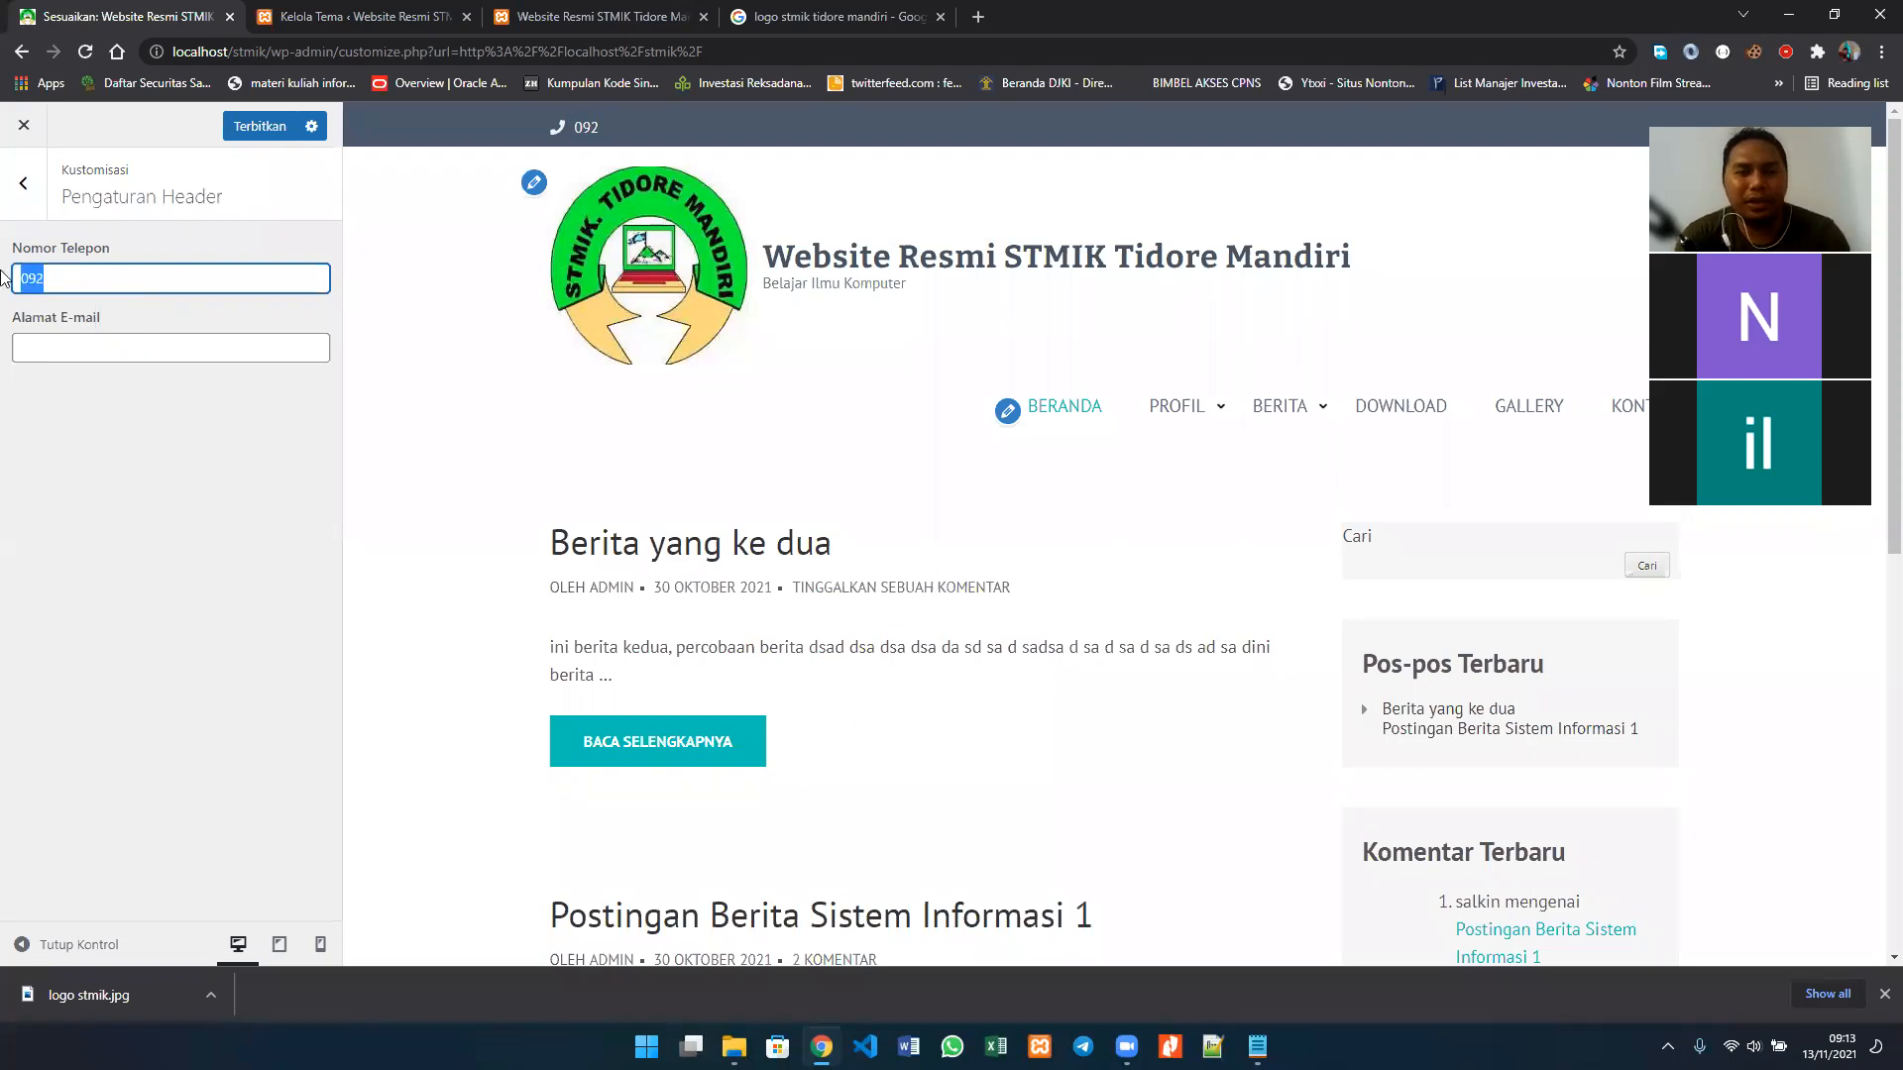
pyautogui.write('0852555')
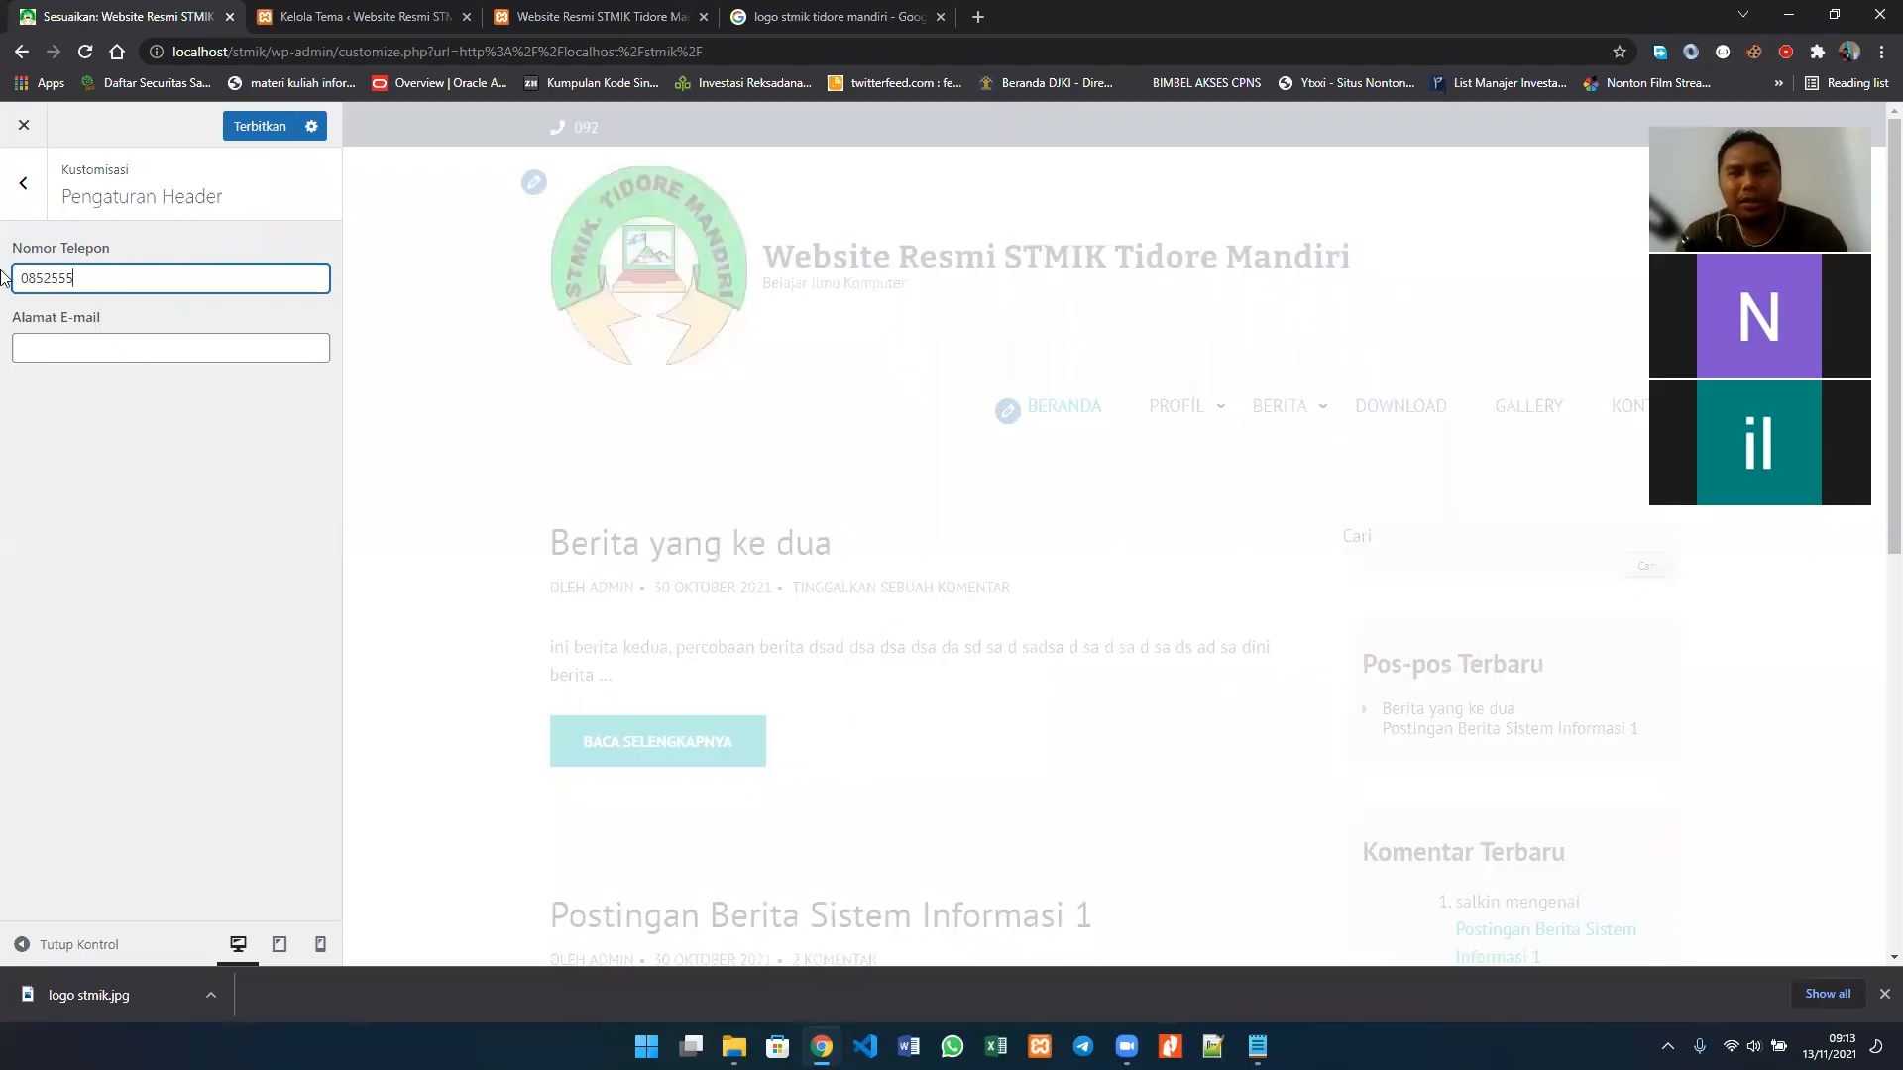
pyautogui.write('xxx')
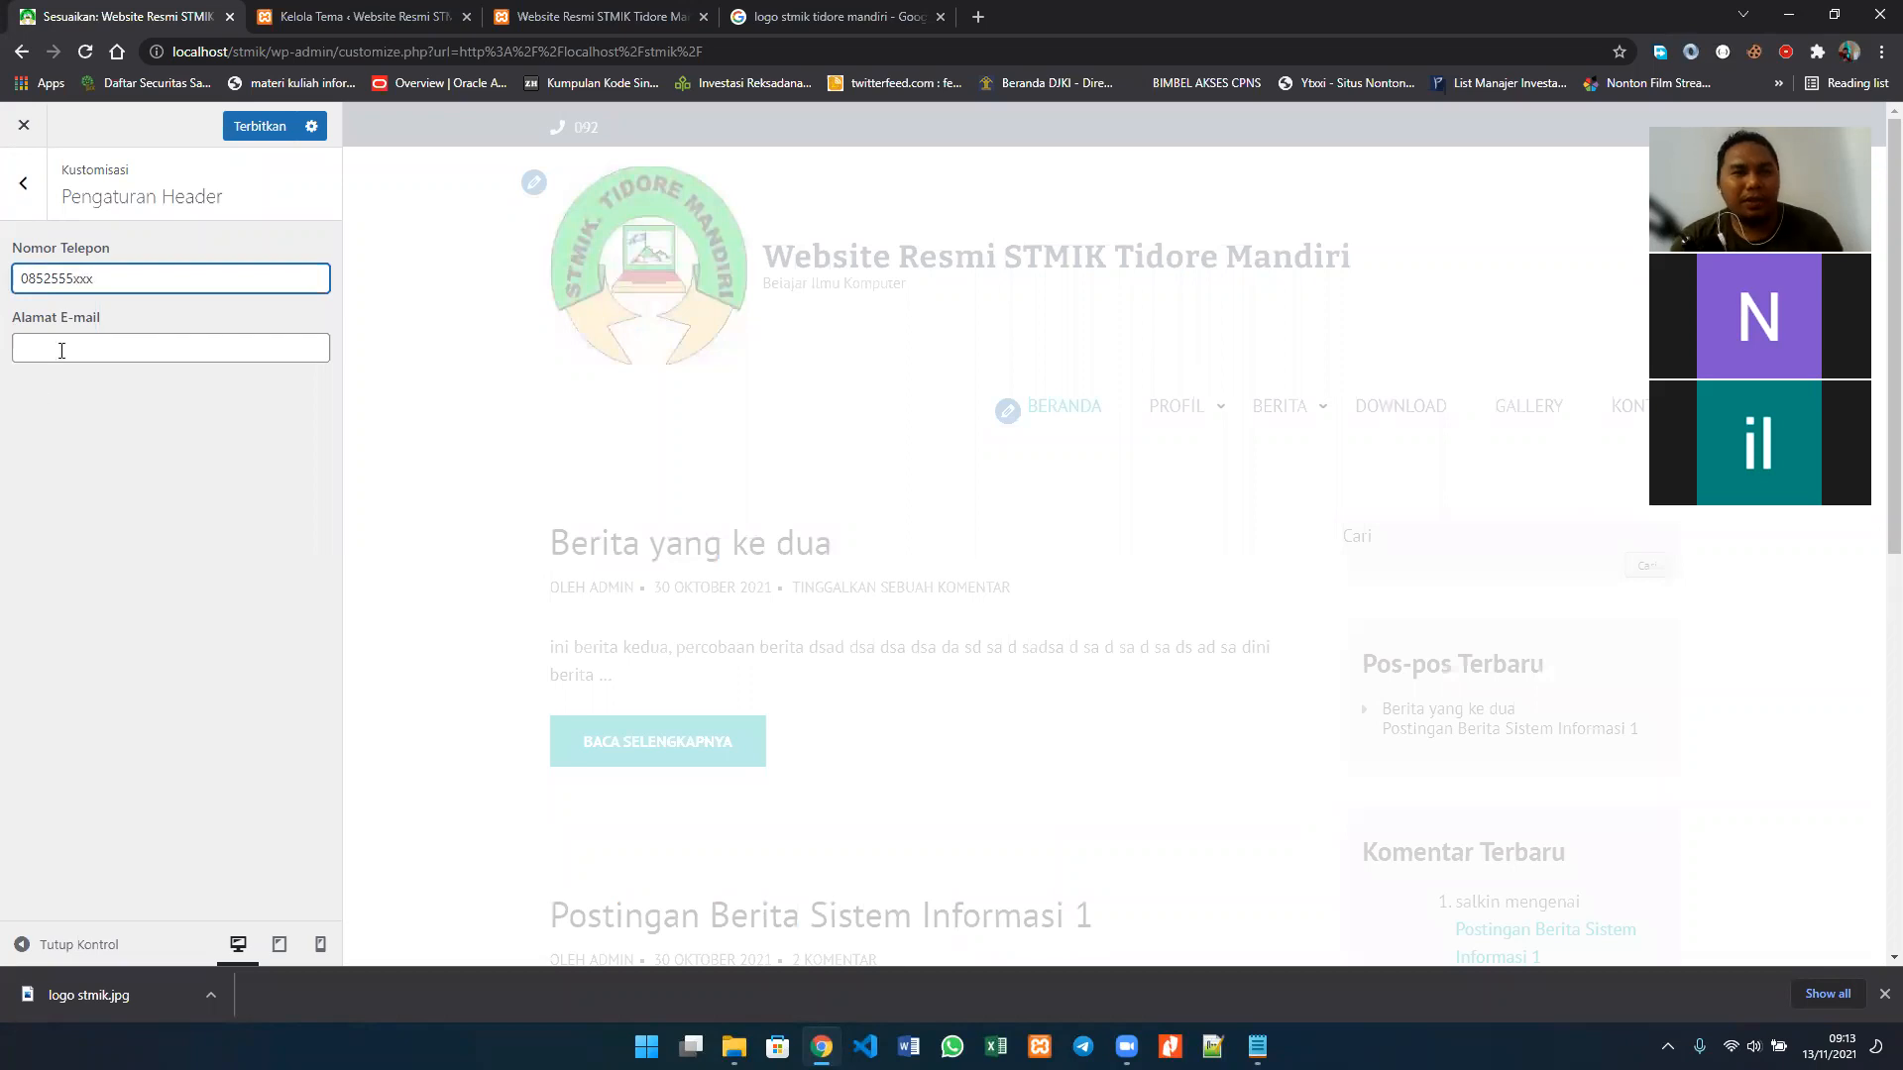
# Step: Fill in the header's Alamat E-mail field with the site's contact e-mail and return to the main customizer list
pyautogui.click(62, 351)
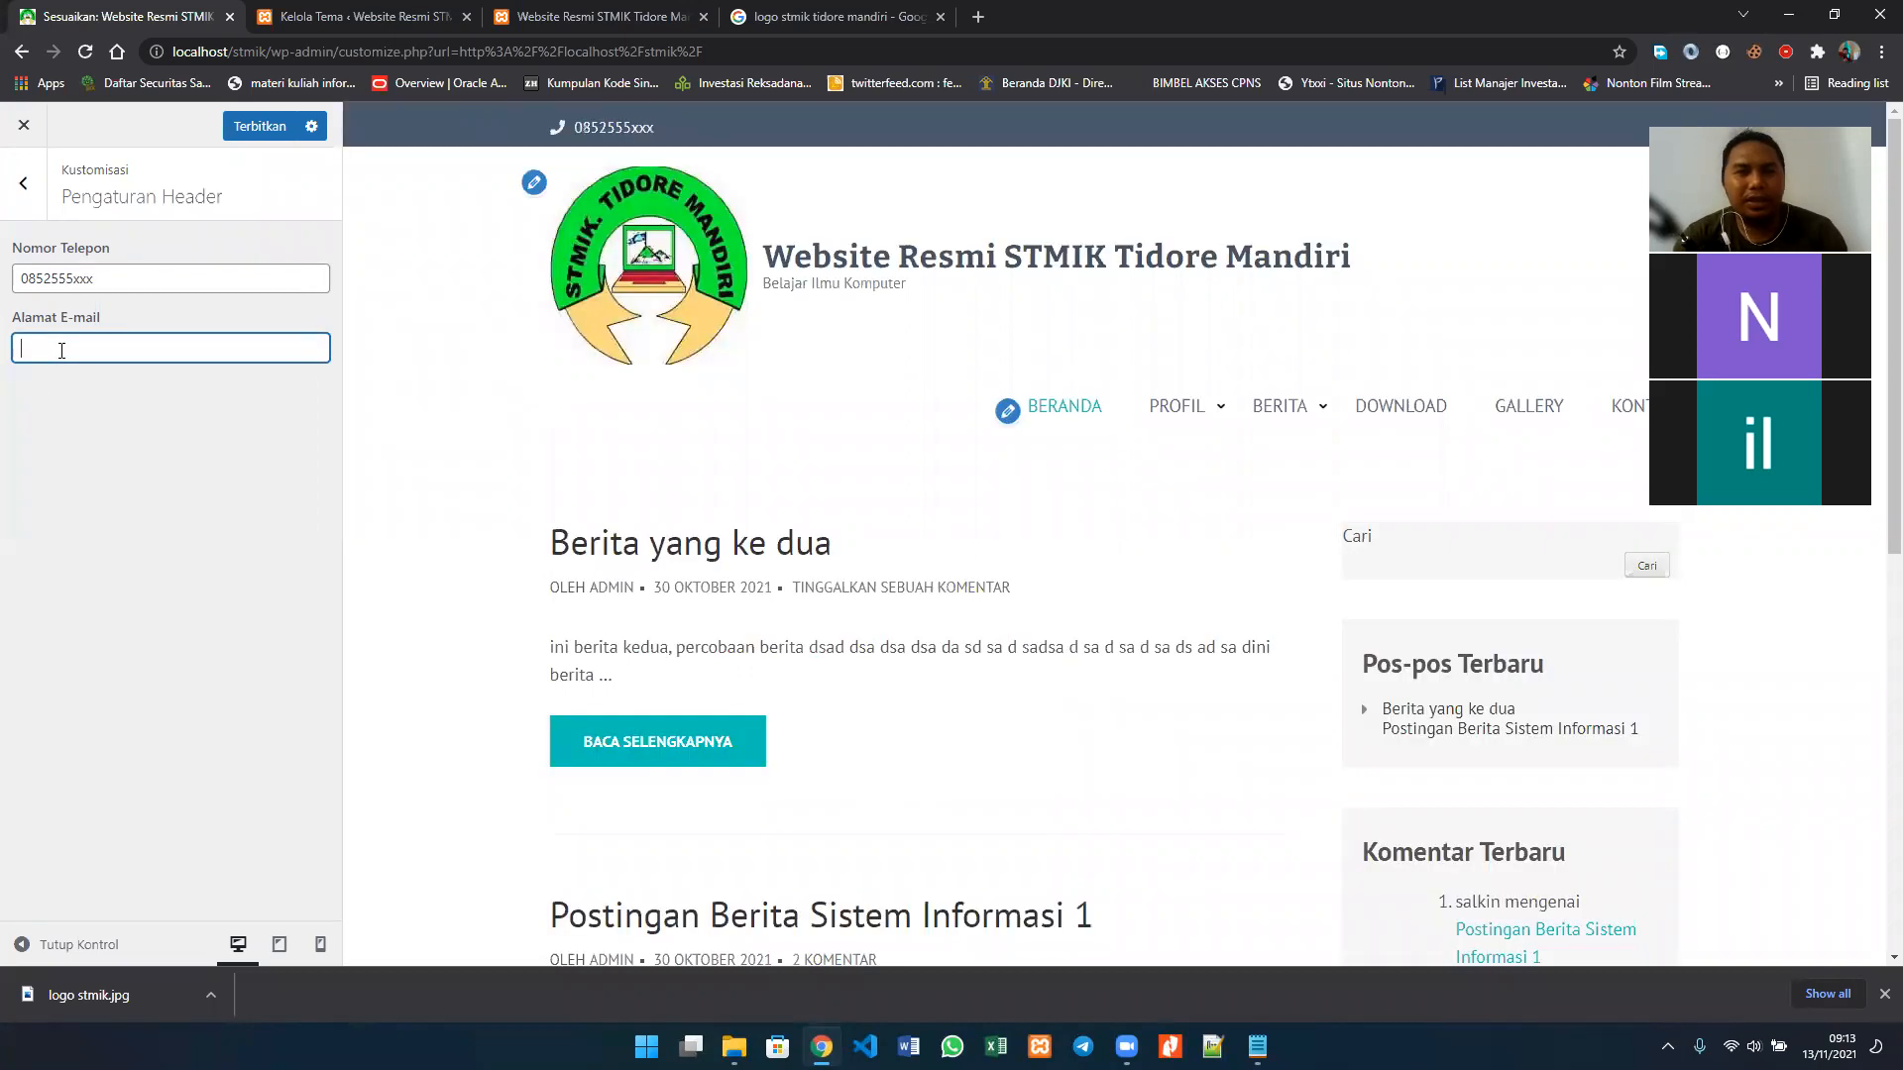
pyautogui.write('stm')
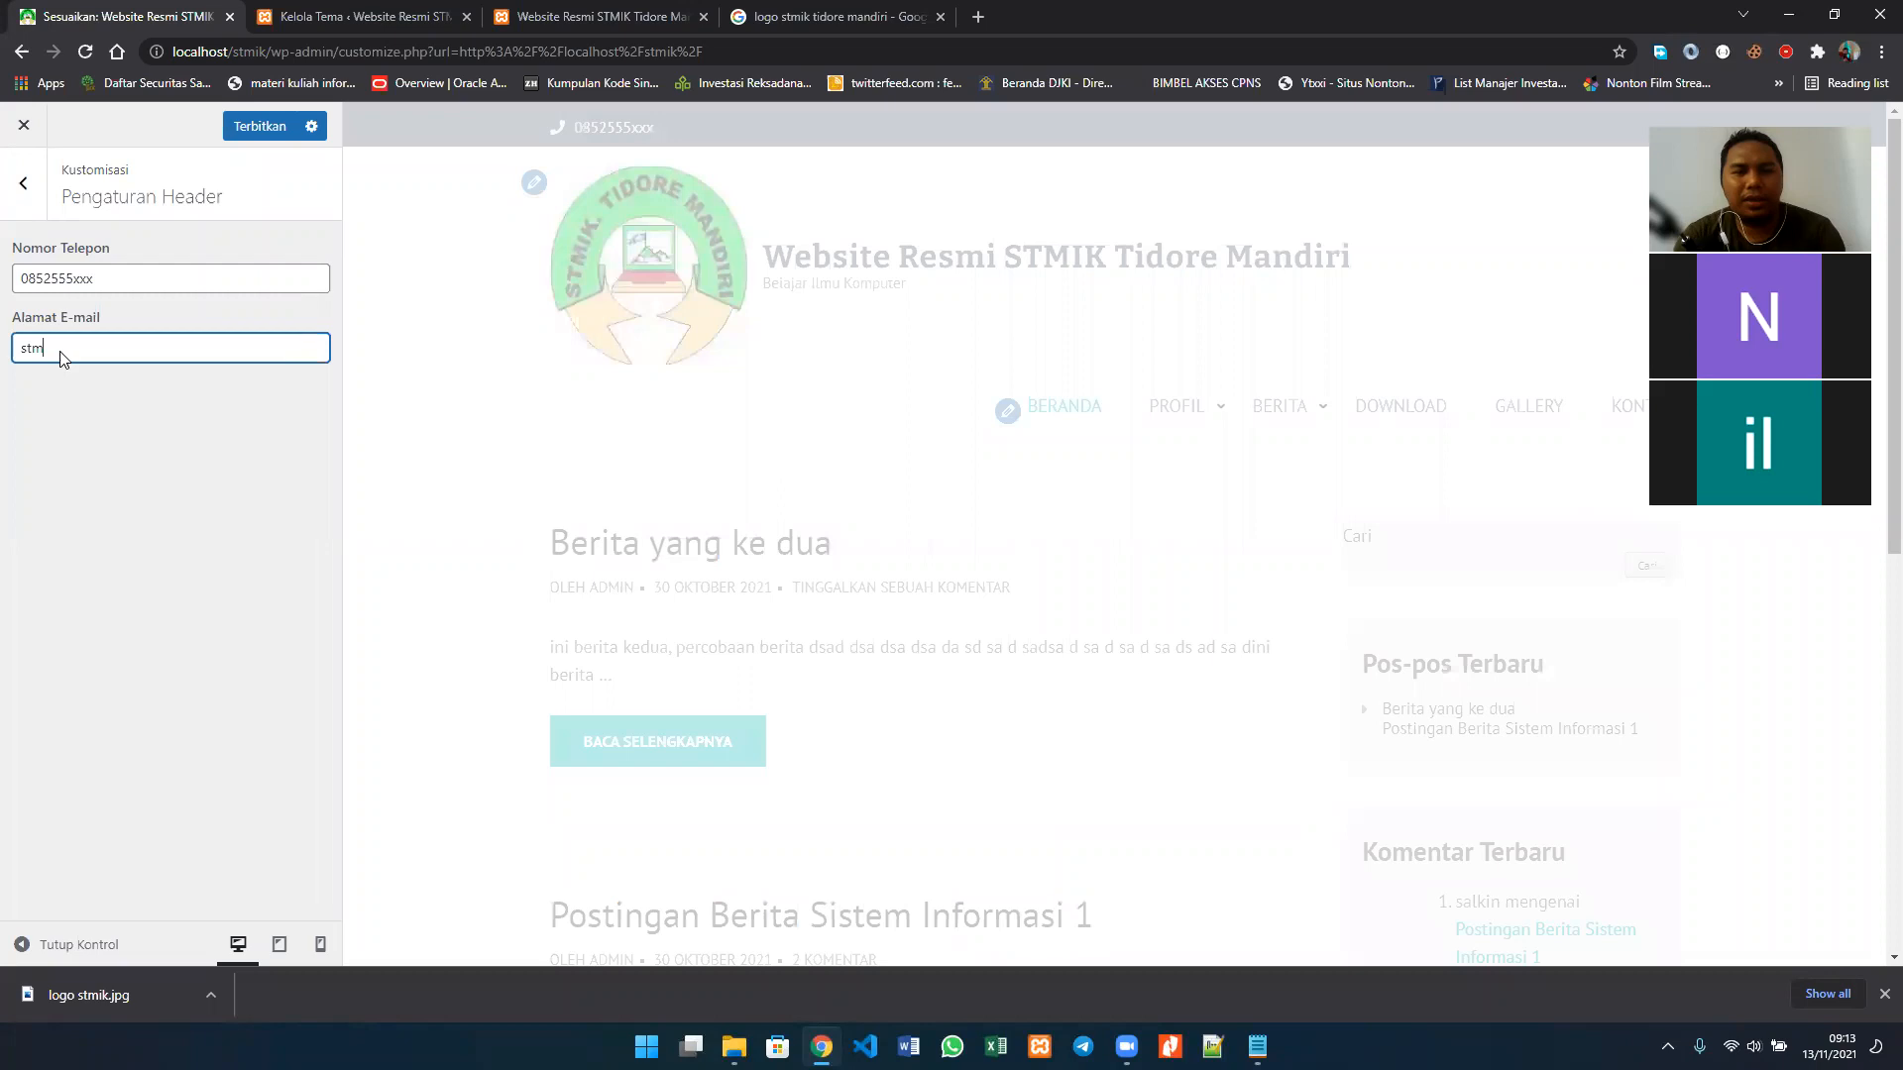
pyautogui.write('ik-tidore')
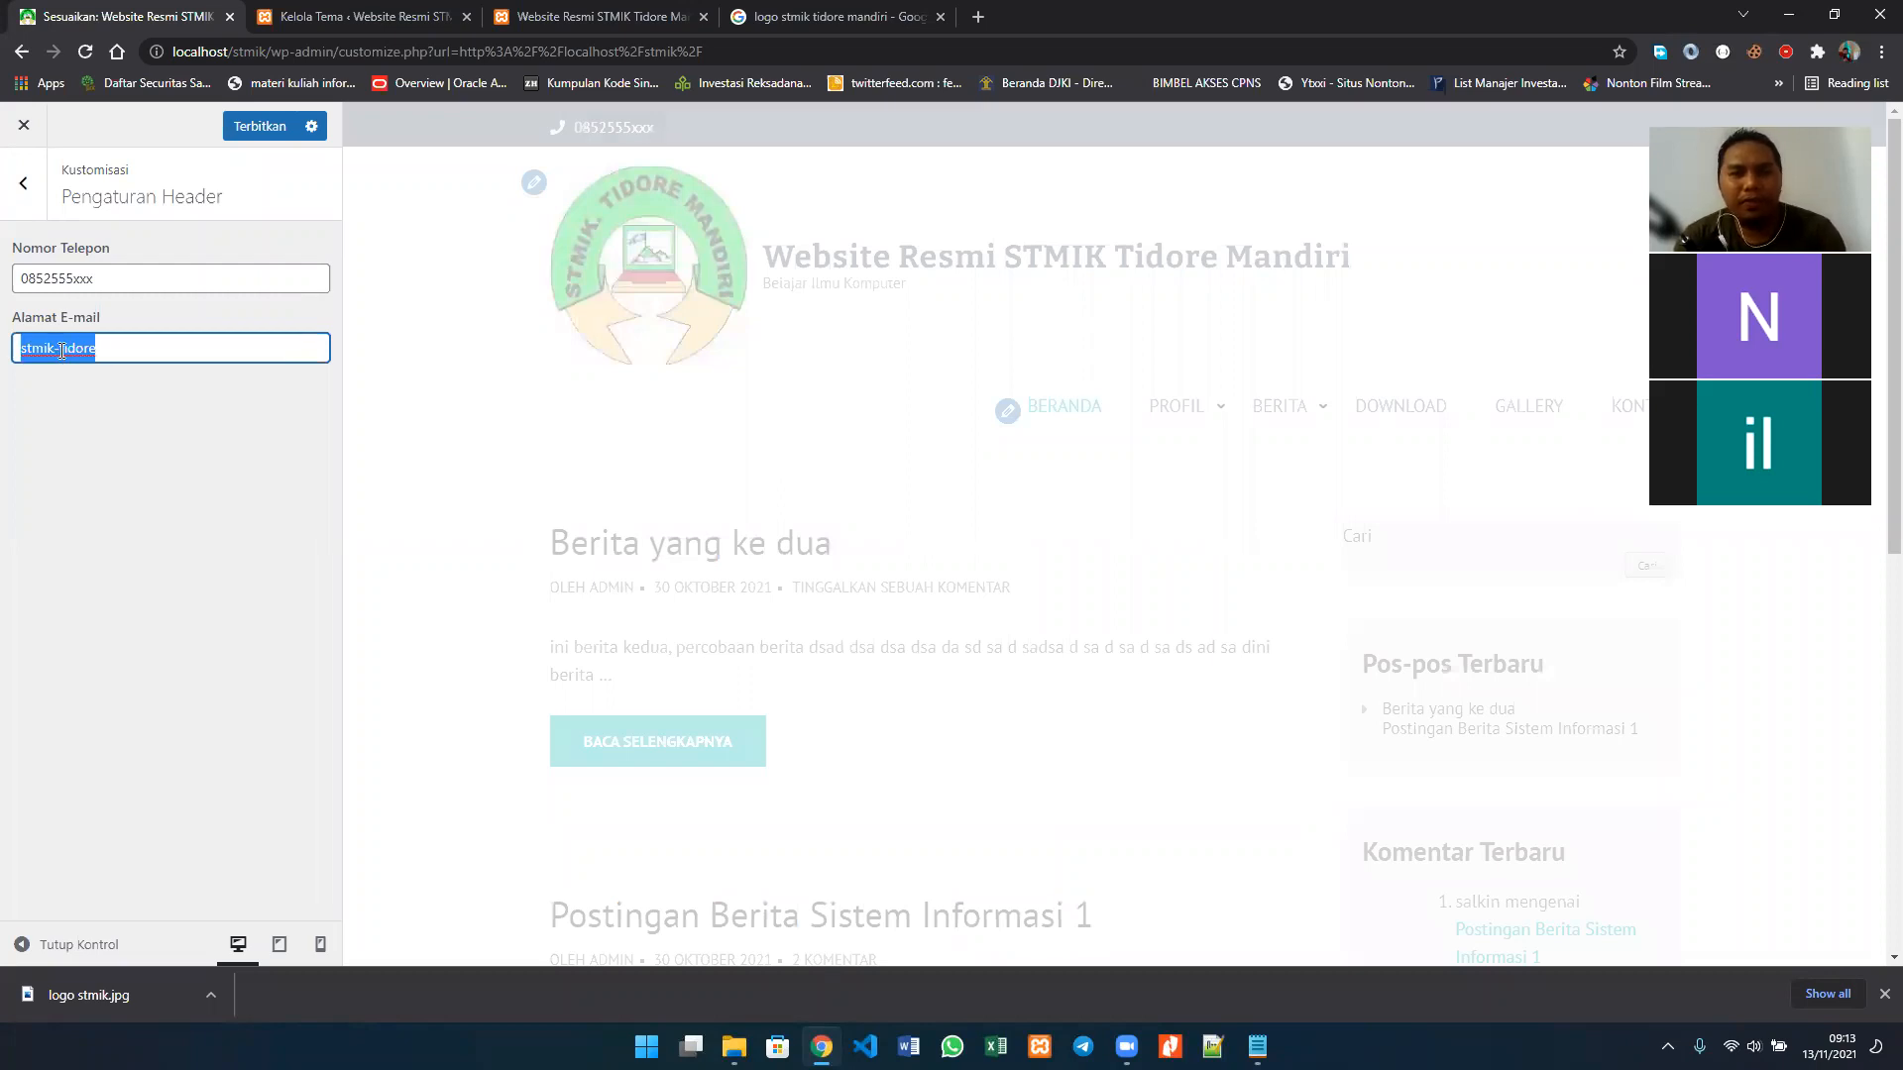
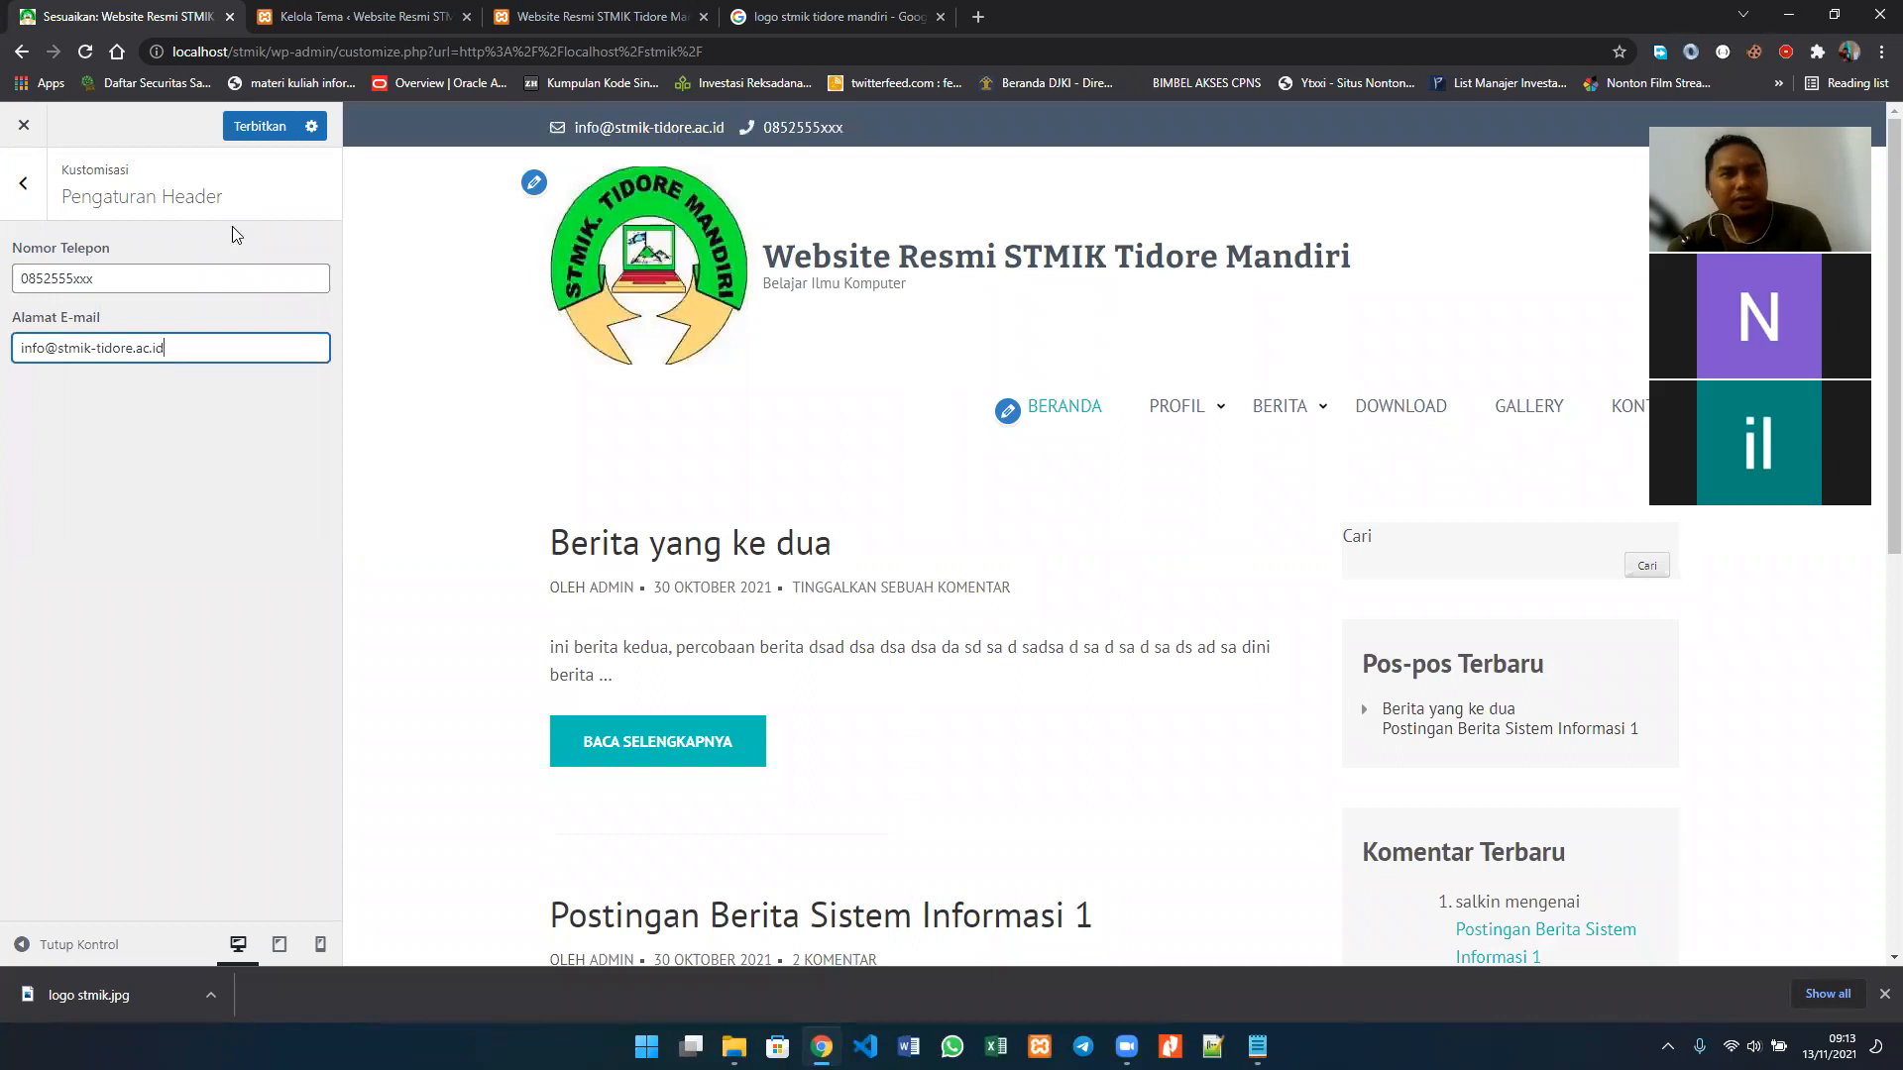
pyautogui.click(23, 188)
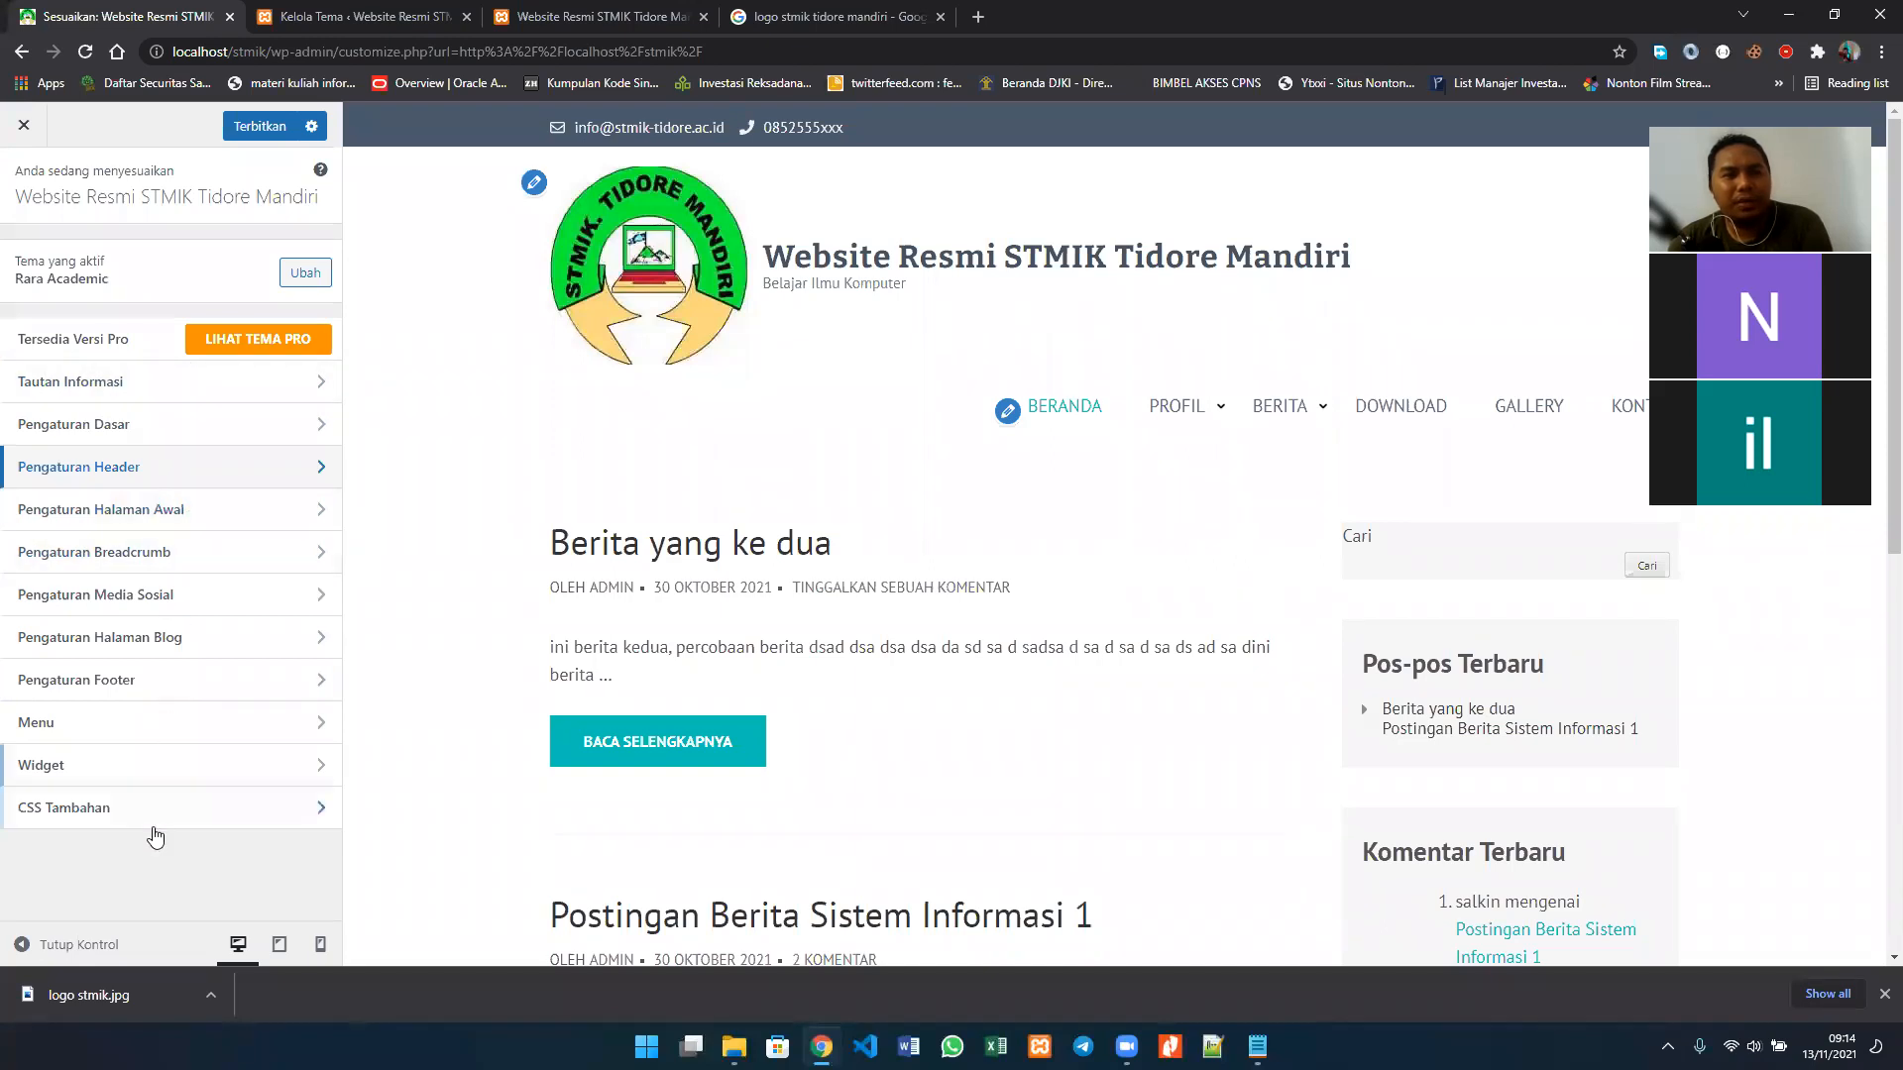
# Step: Review the Bagian Banner settings under Pengaturan Halaman Awal, including the selectable articles and the Teks Baca Selengkapnya field
pyautogui.click(235, 510)
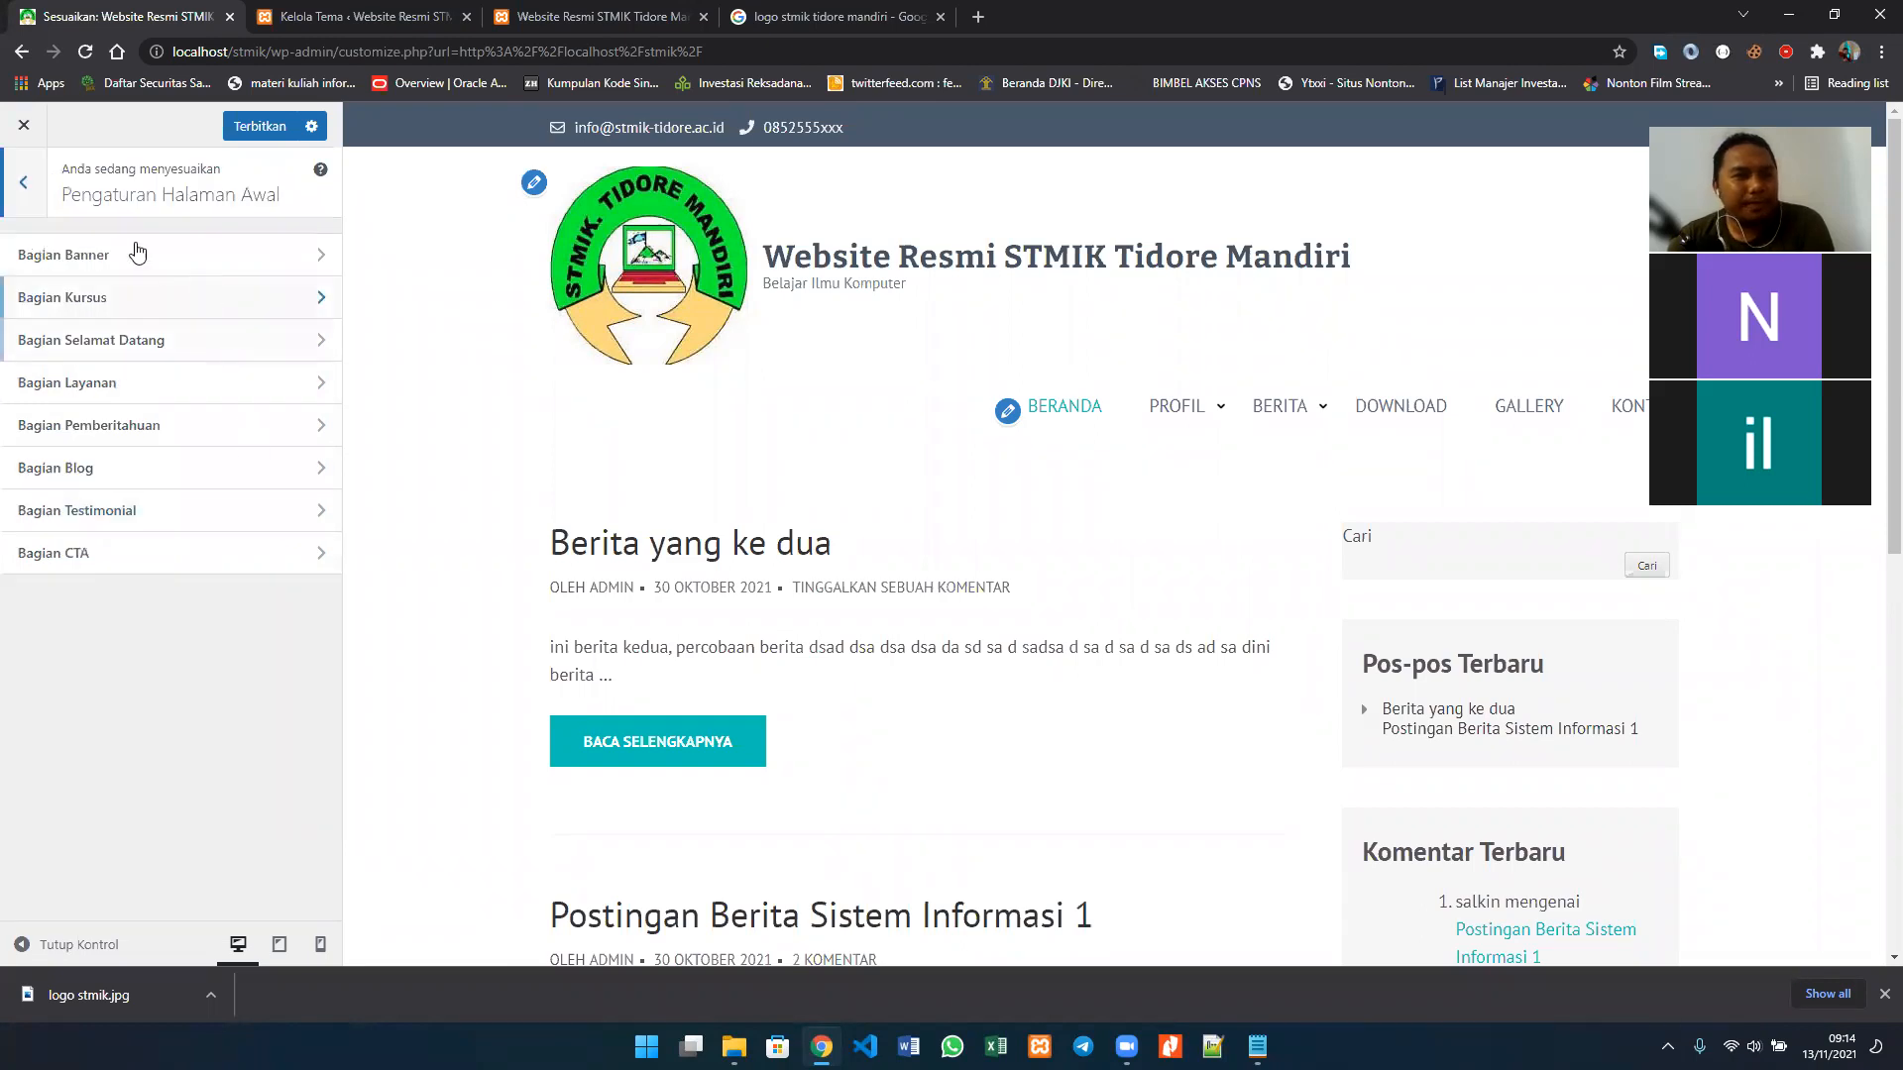
pyautogui.click(23, 183)
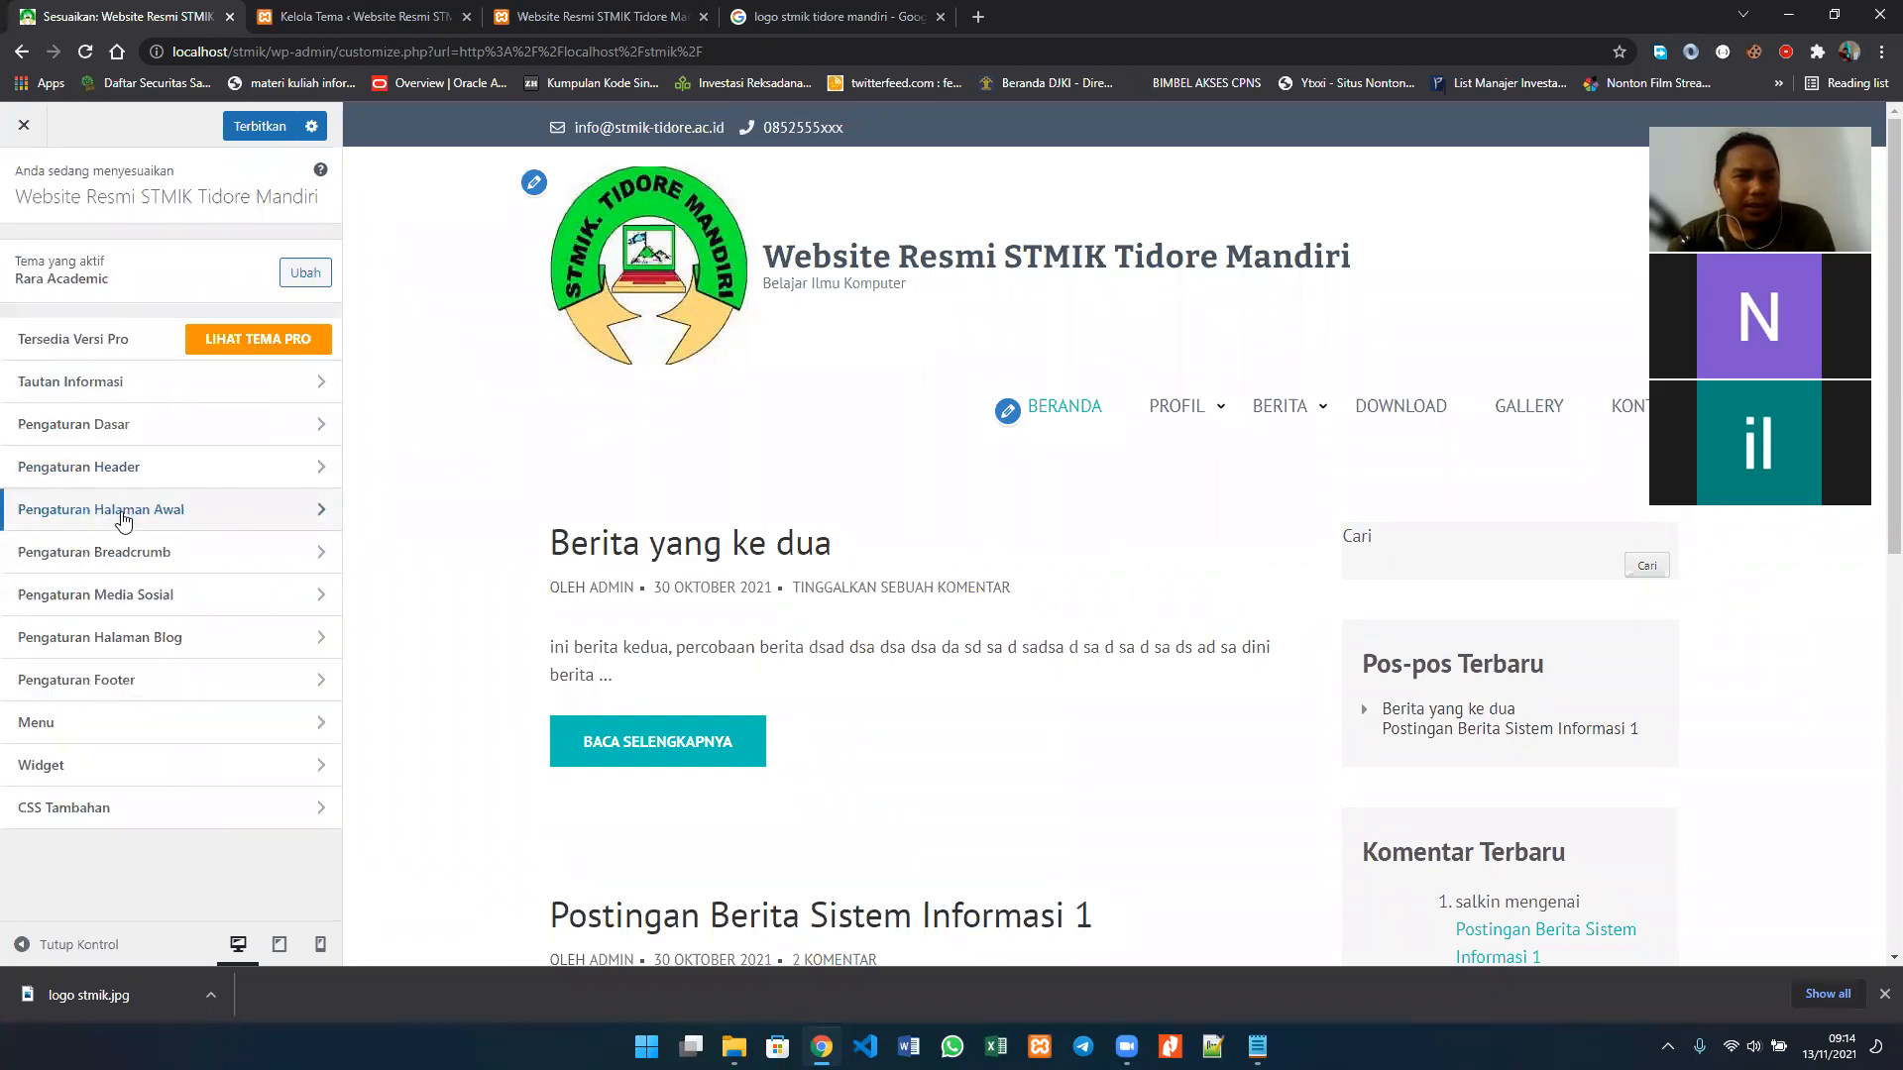
pyautogui.click(122, 513)
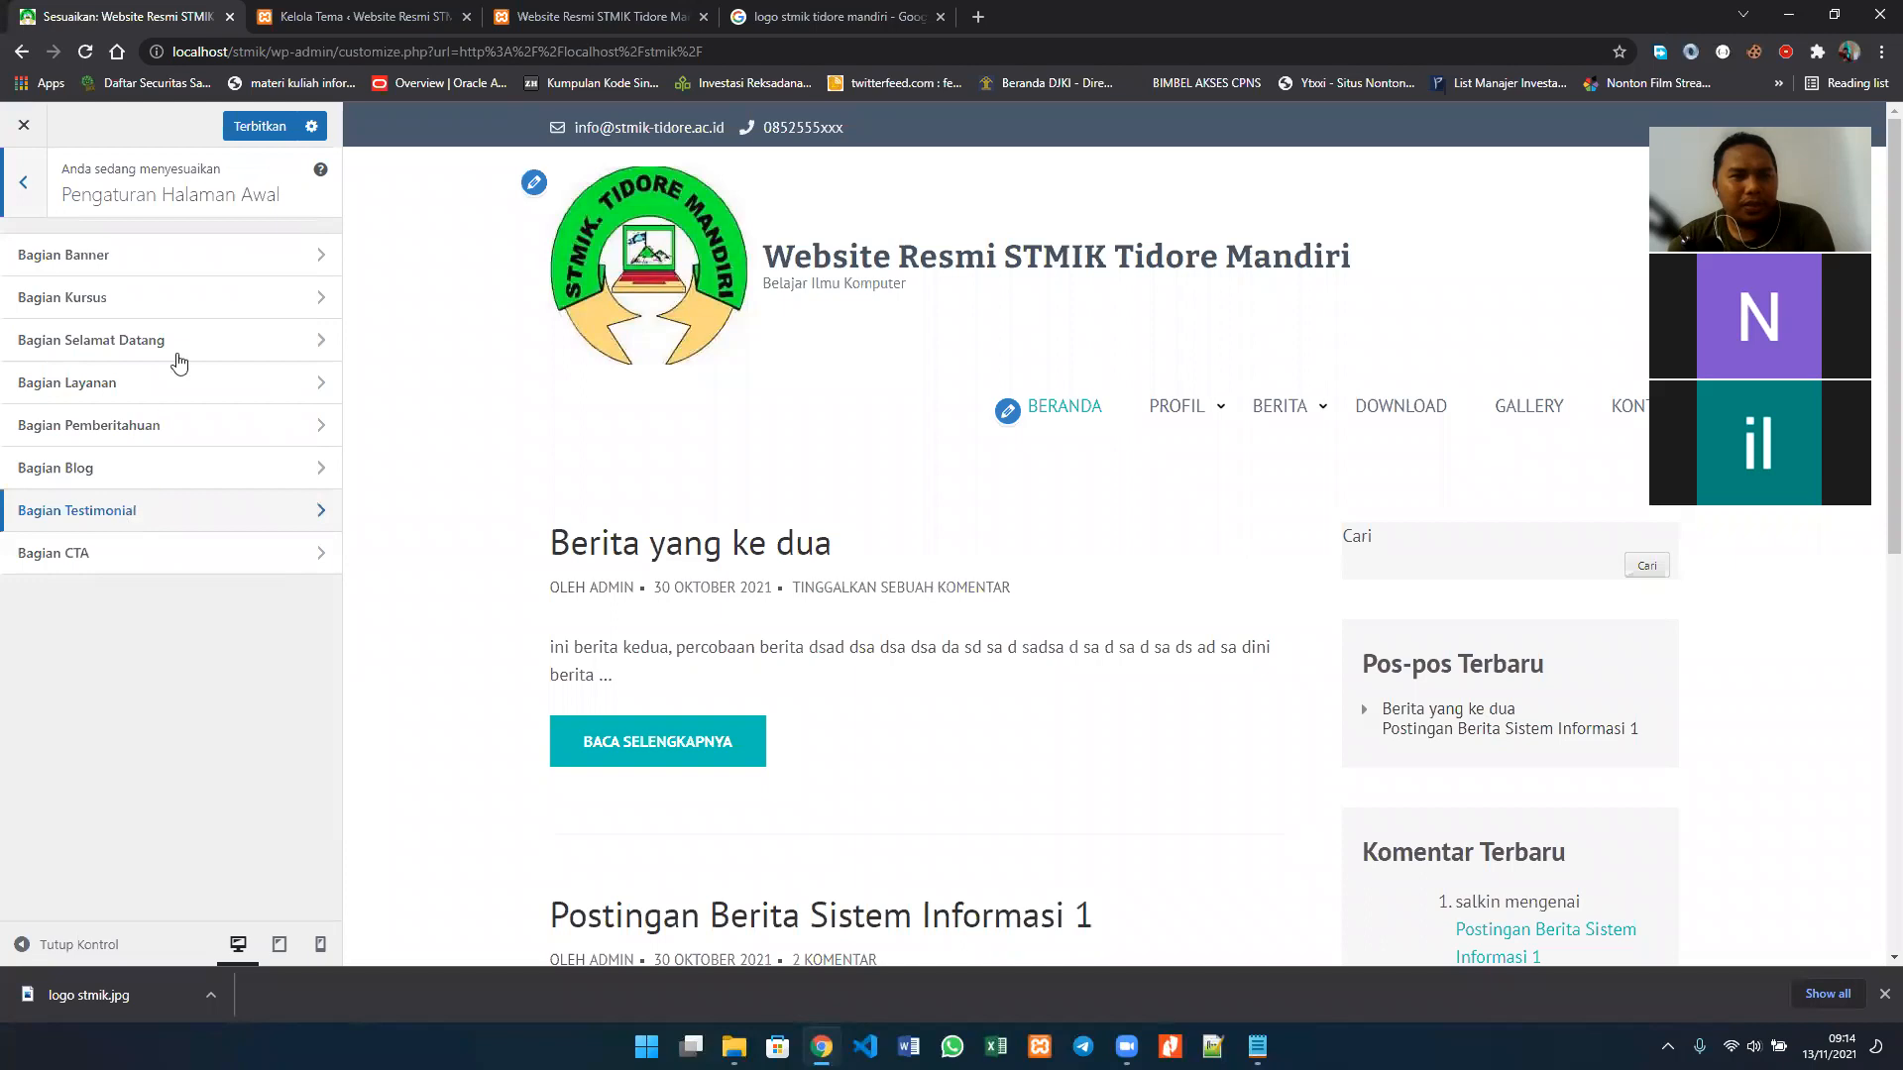
pyautogui.click(198, 266)
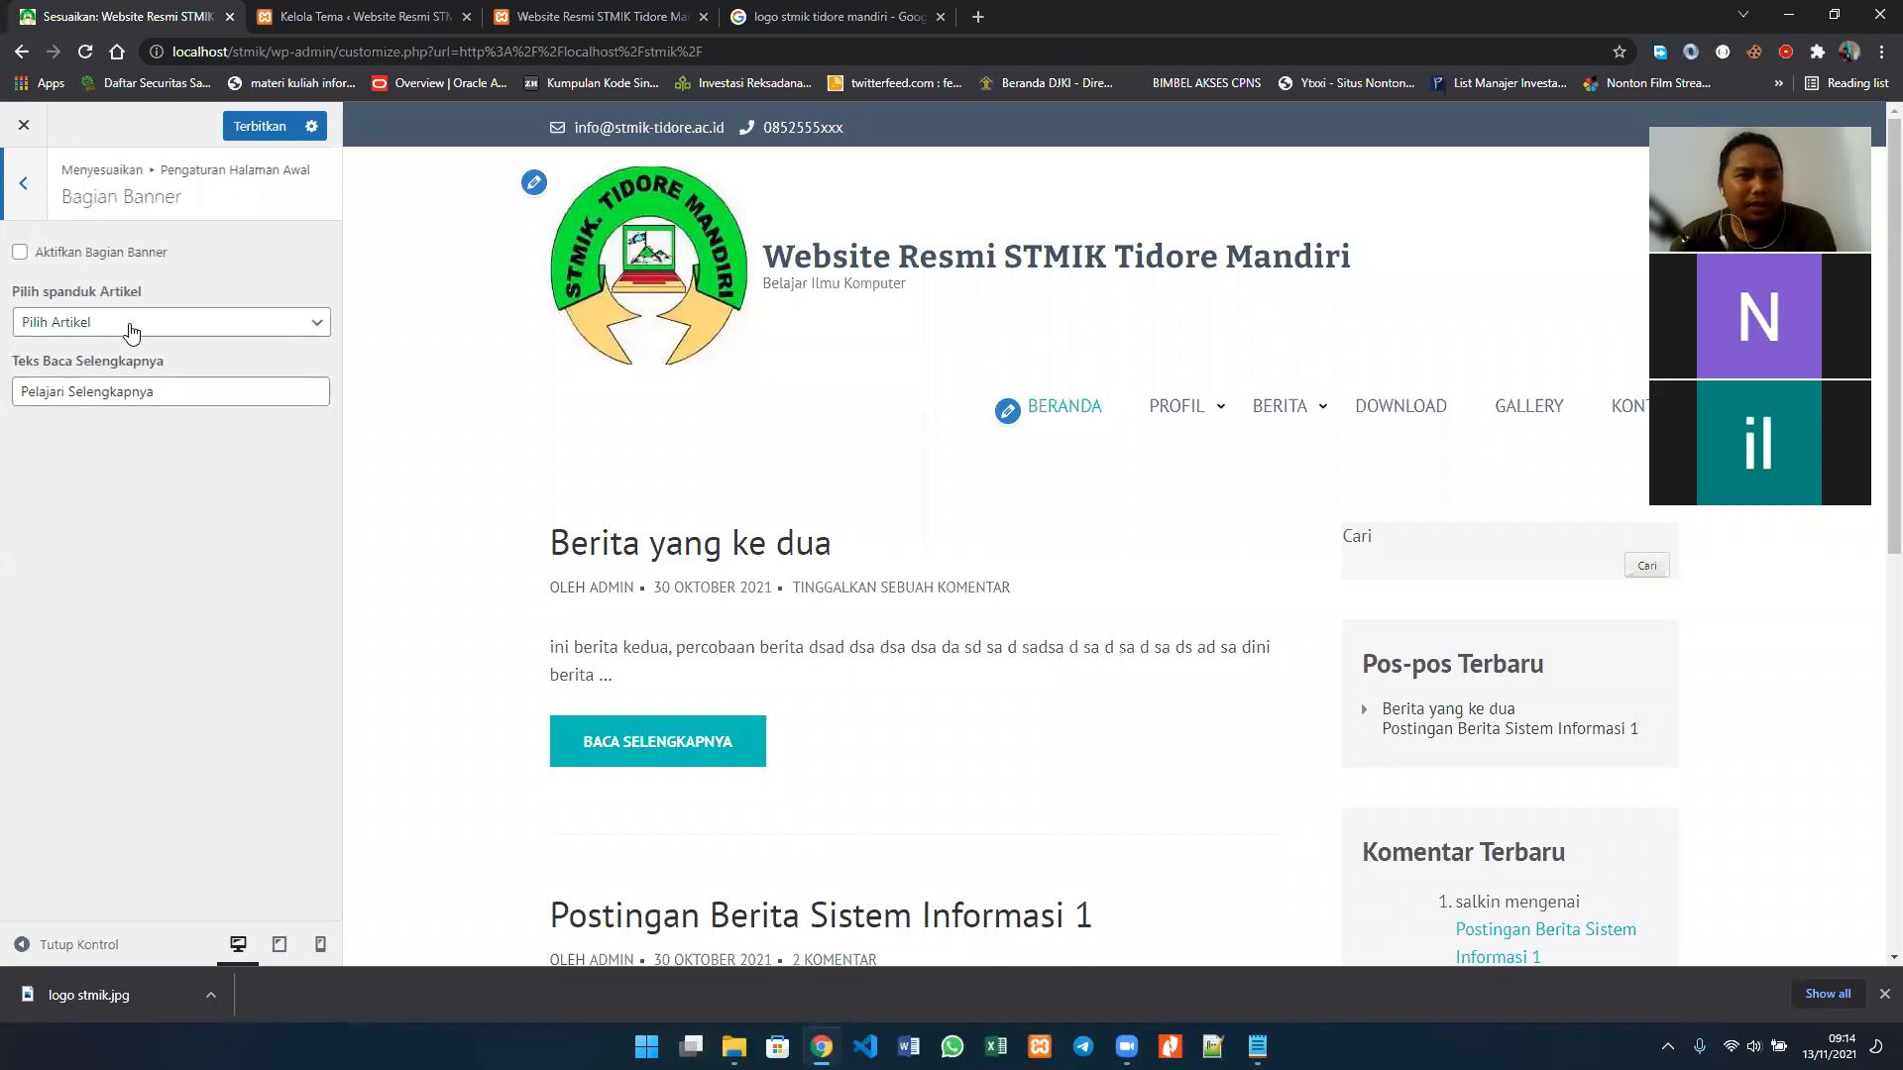
pyautogui.click(131, 327)
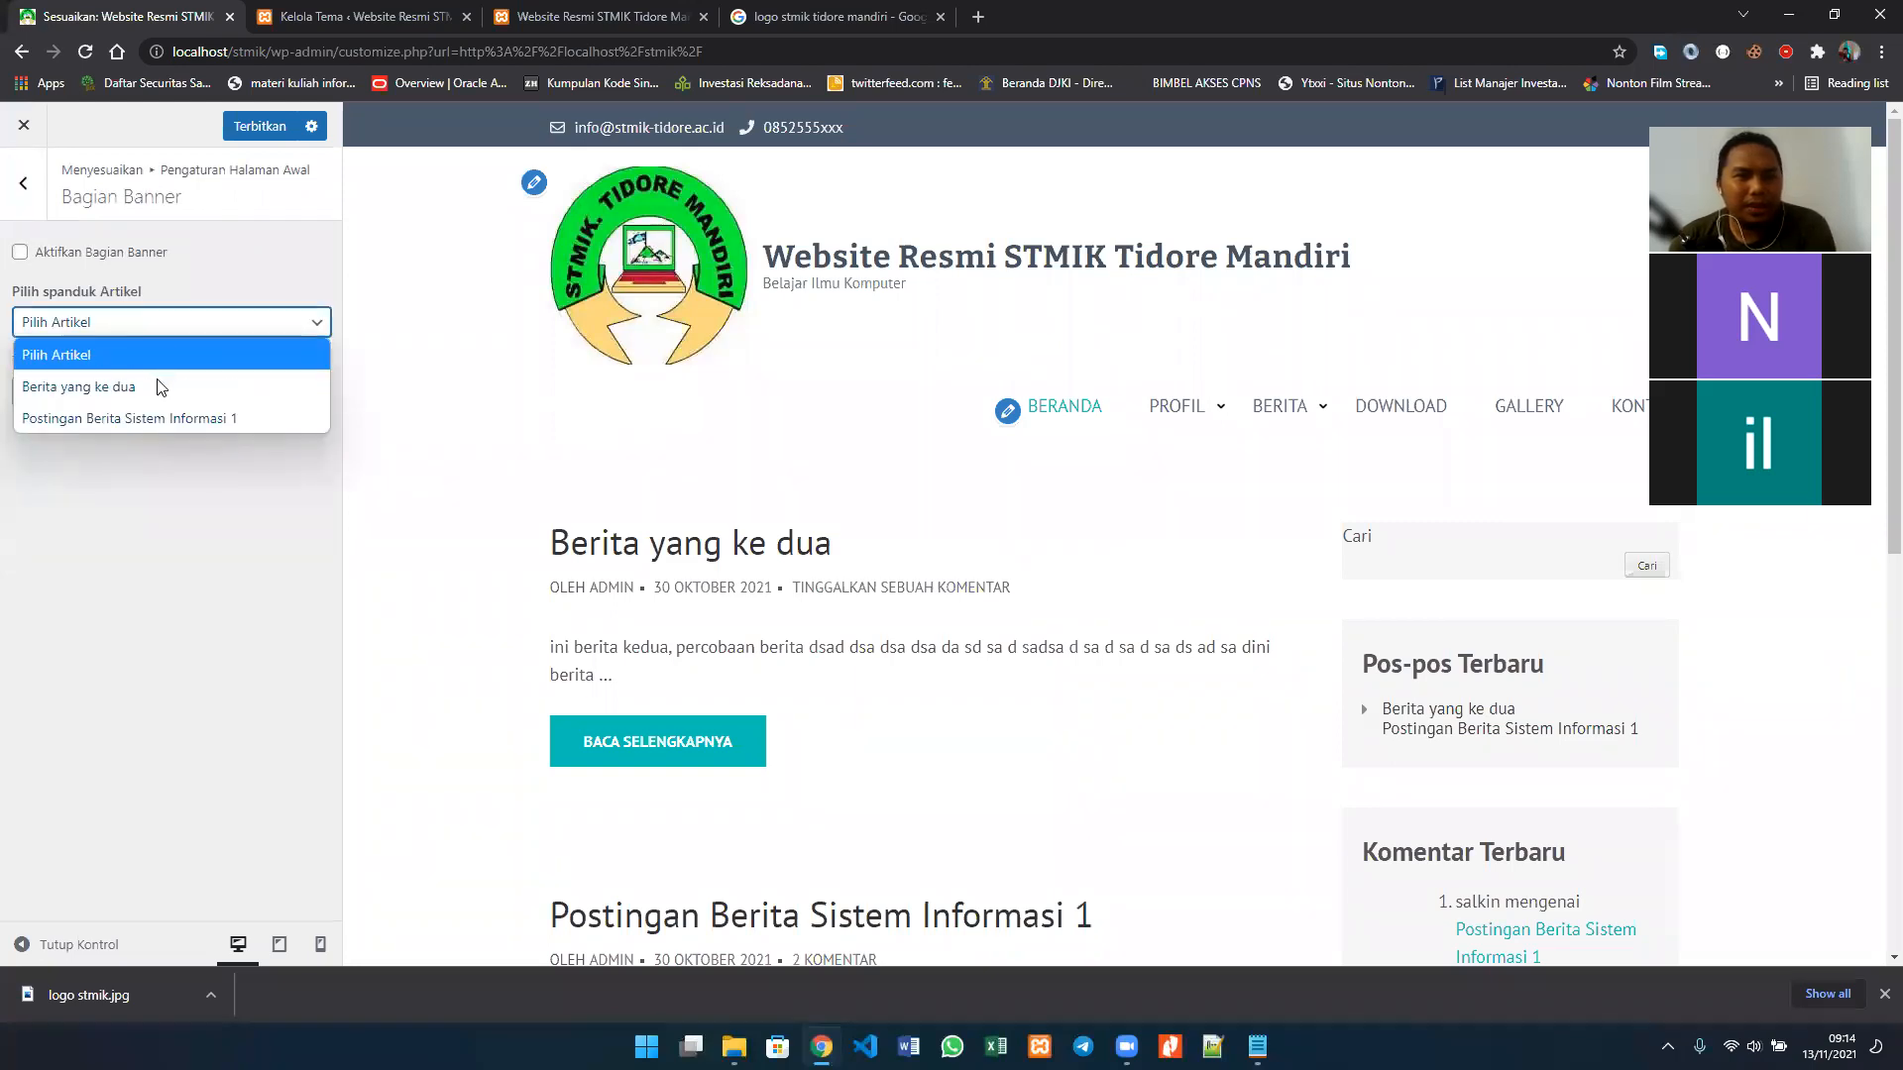
pyautogui.click(172, 551)
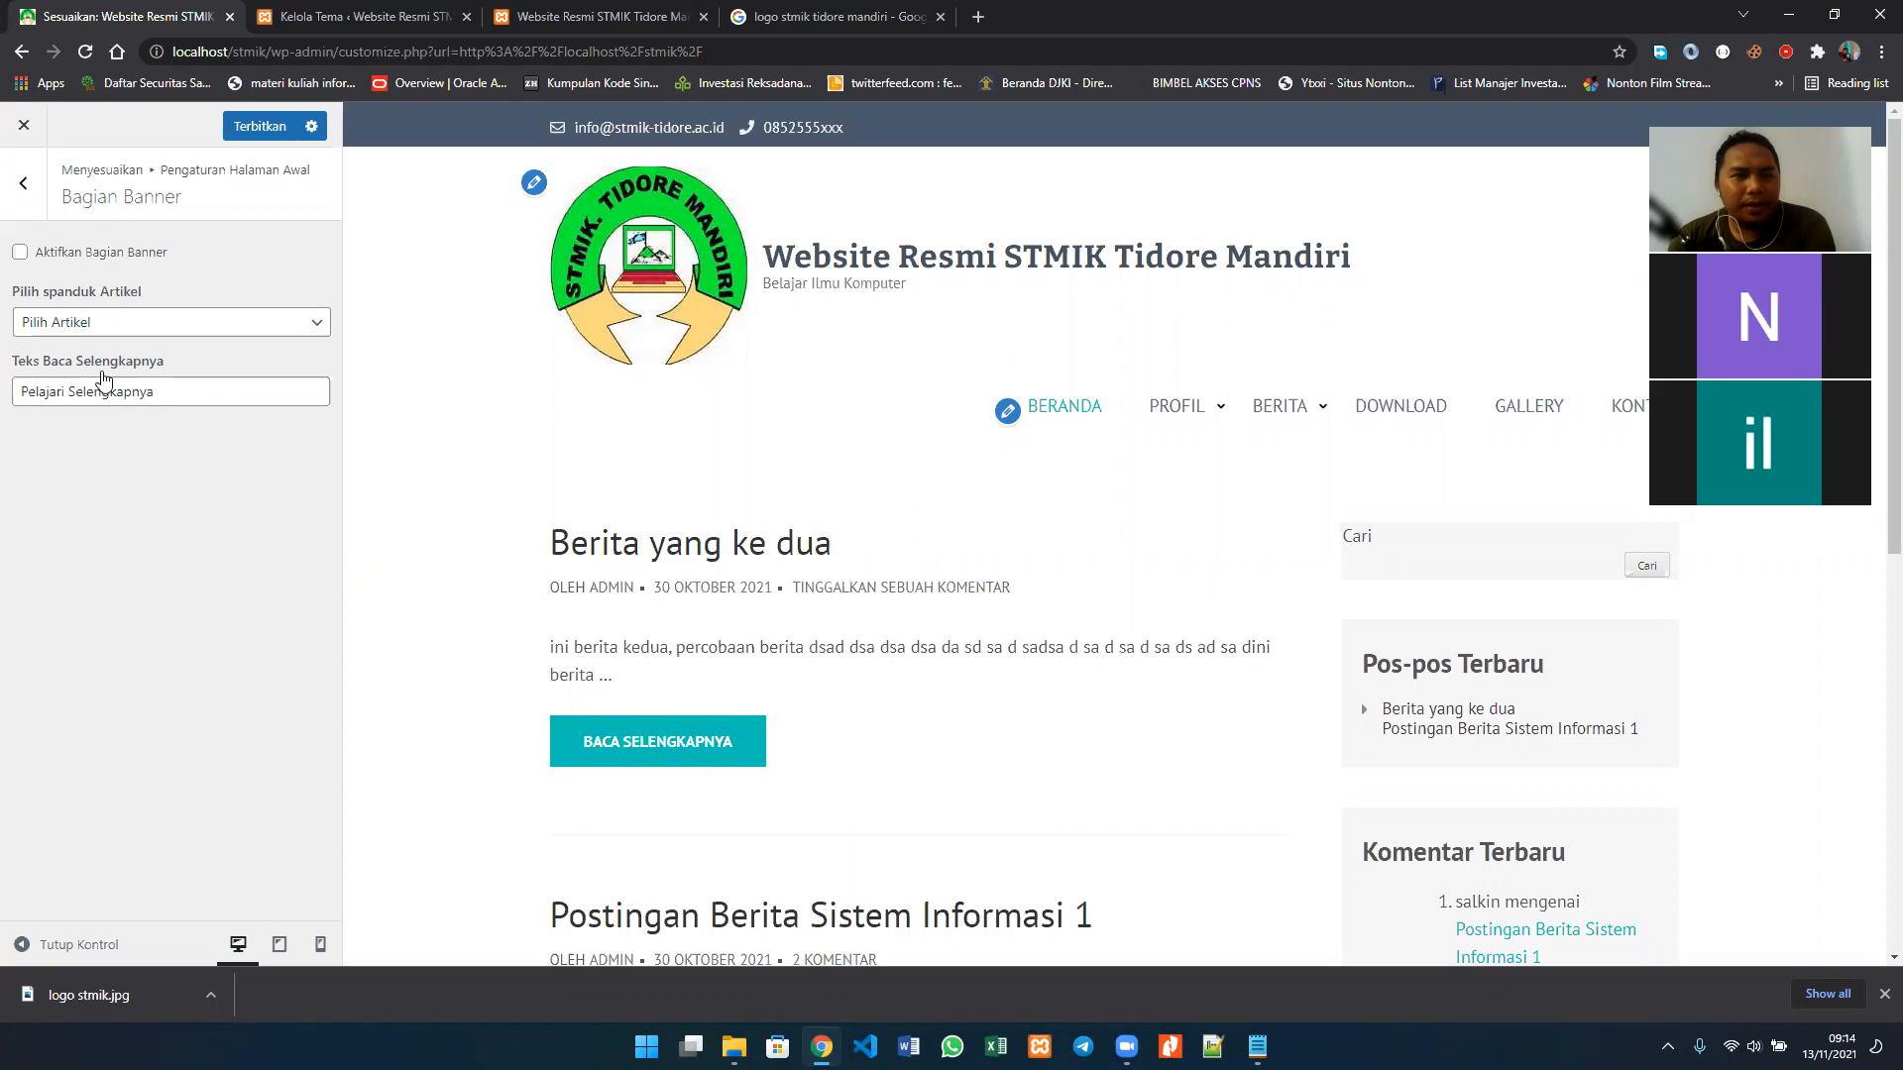
pyautogui.moveTo(150, 394); pyautogui.dragTo(6, 397)
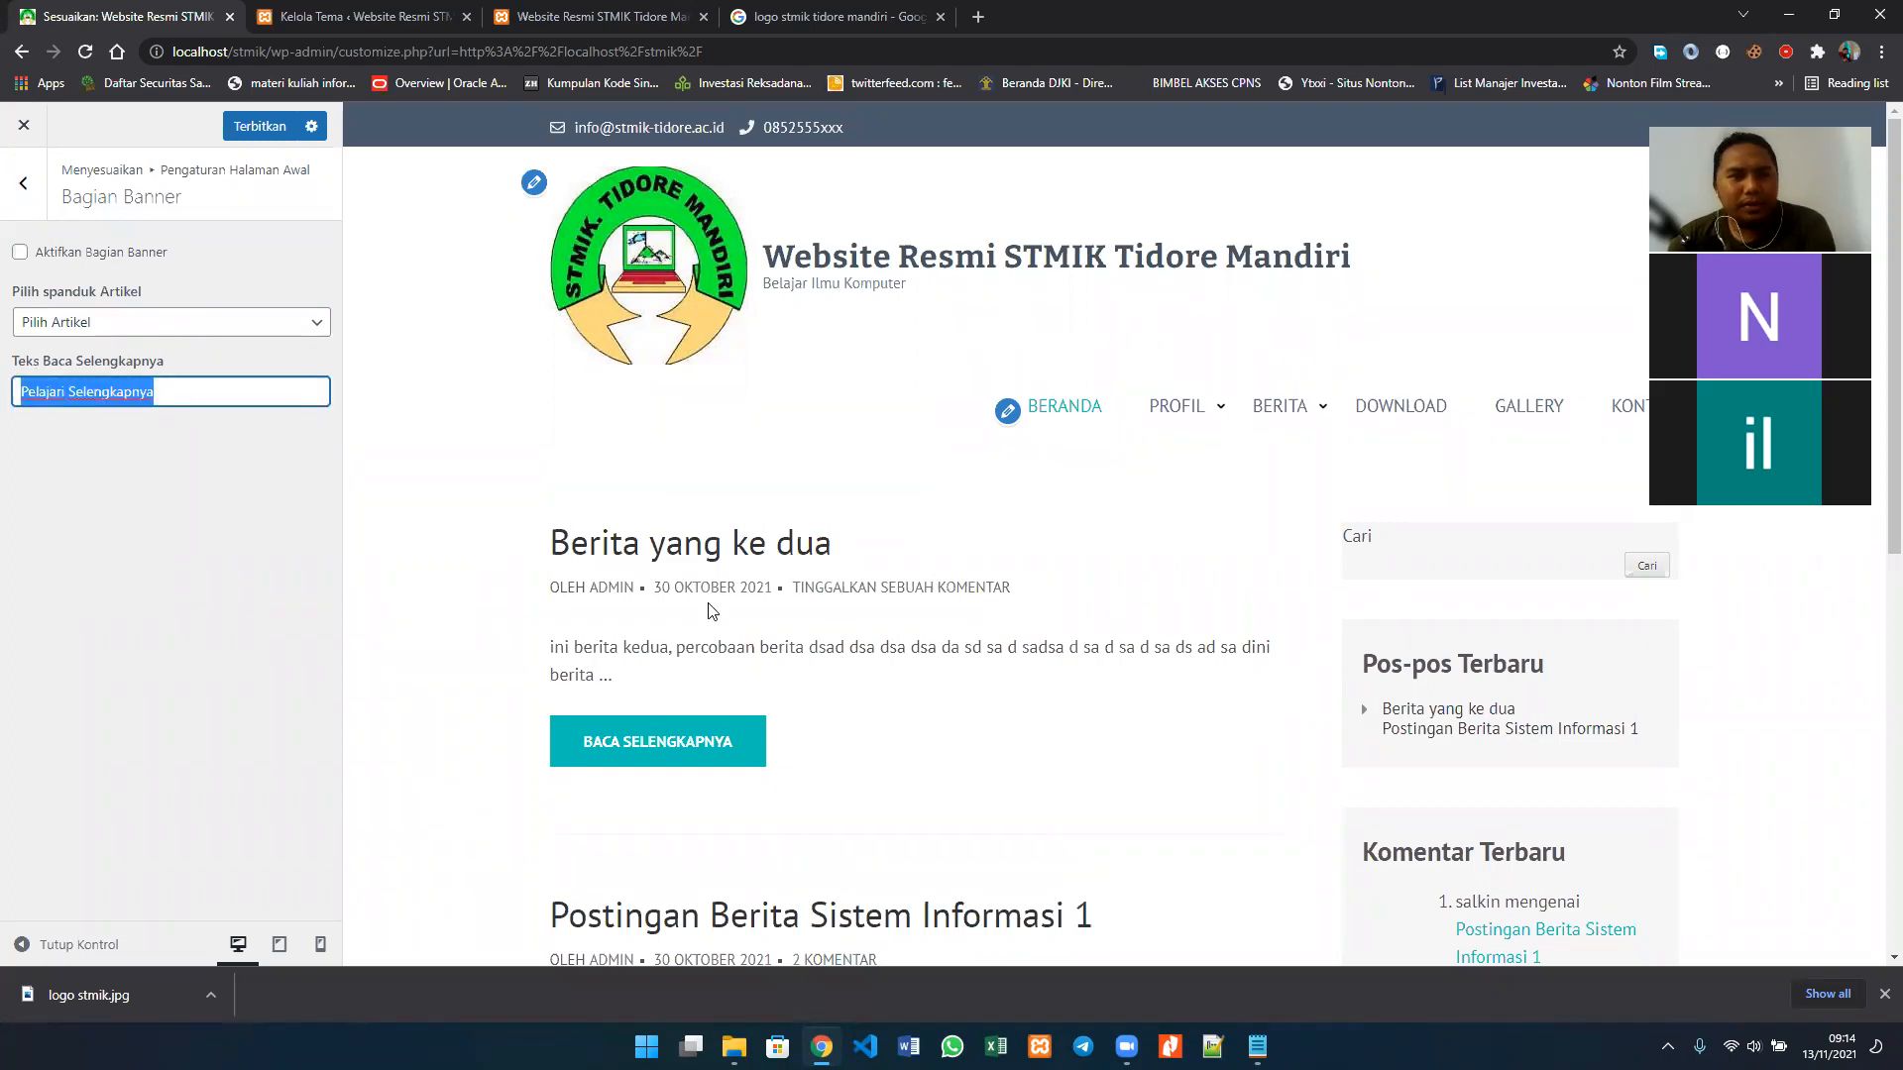
pyautogui.click(20, 199)
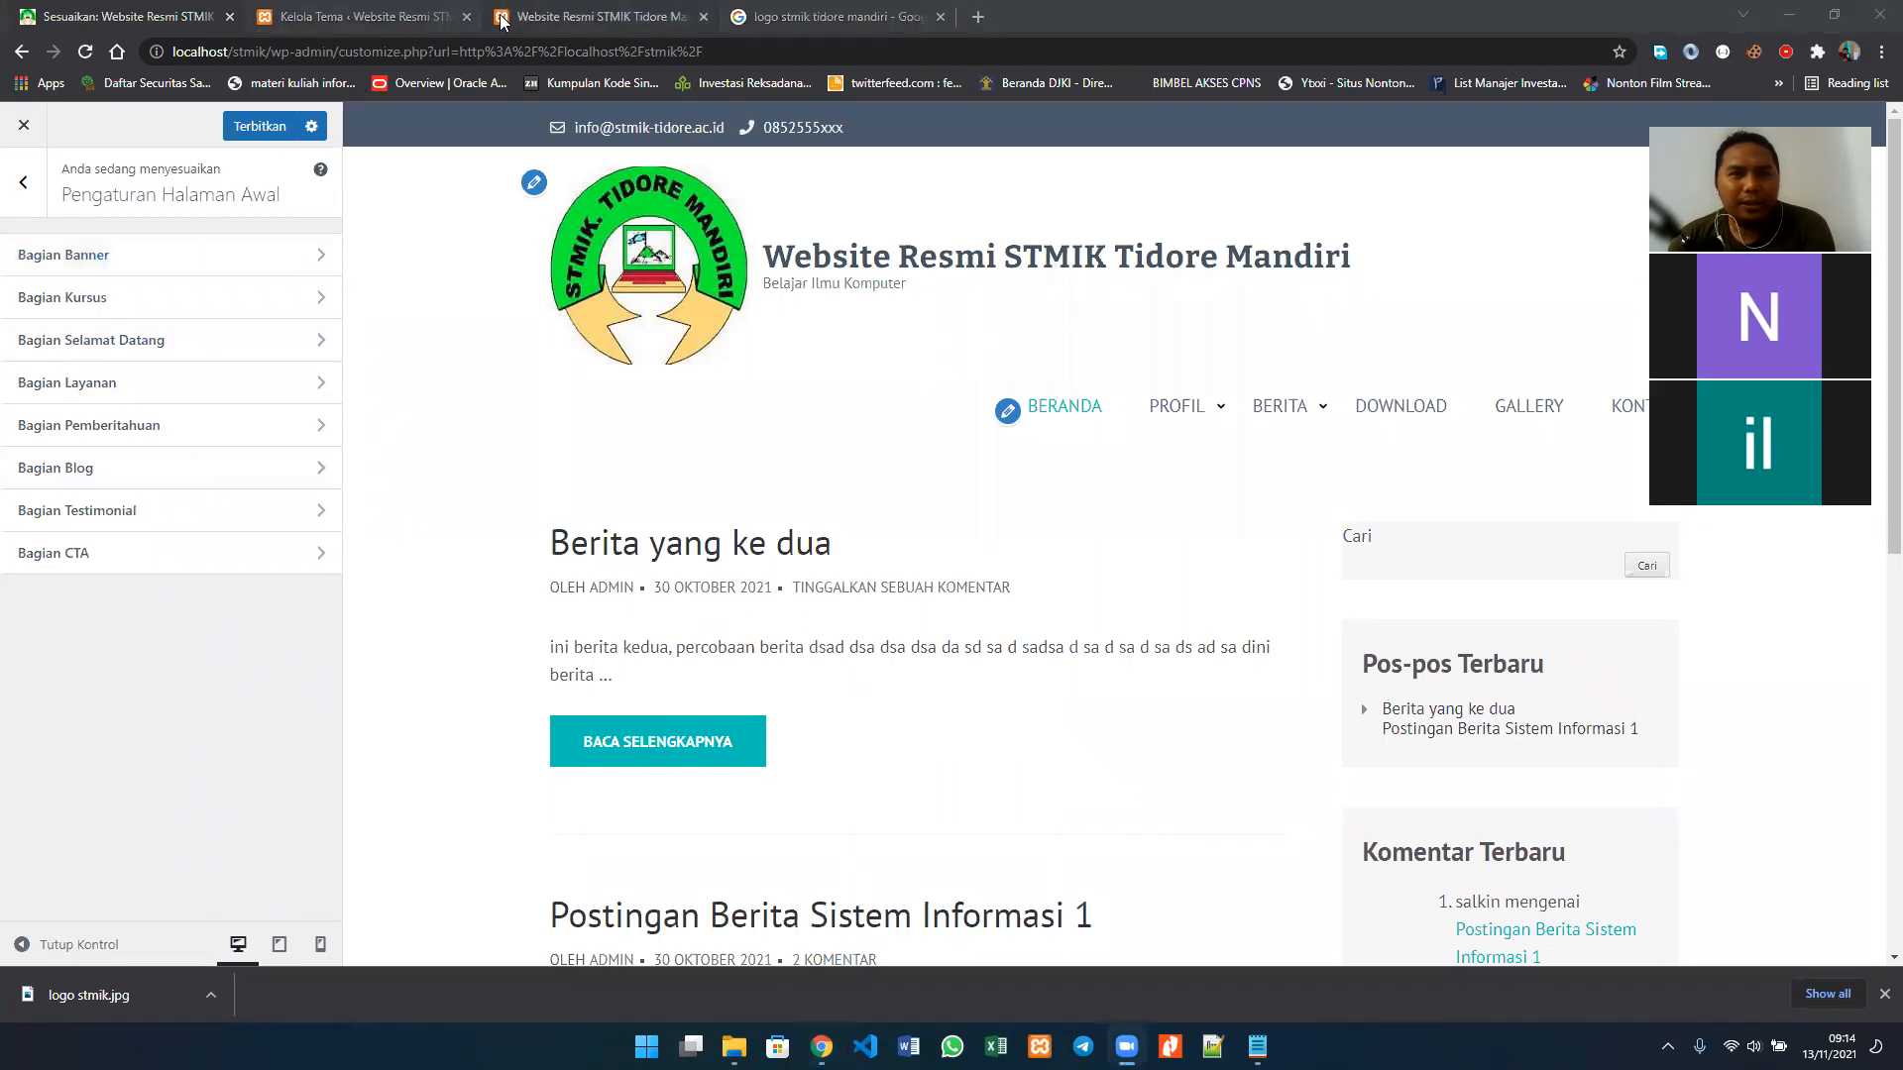
# Step: Open the Rara Academic theme details on the Kelola Tema page and read the description down to the demo address
pyautogui.click(422, 18)
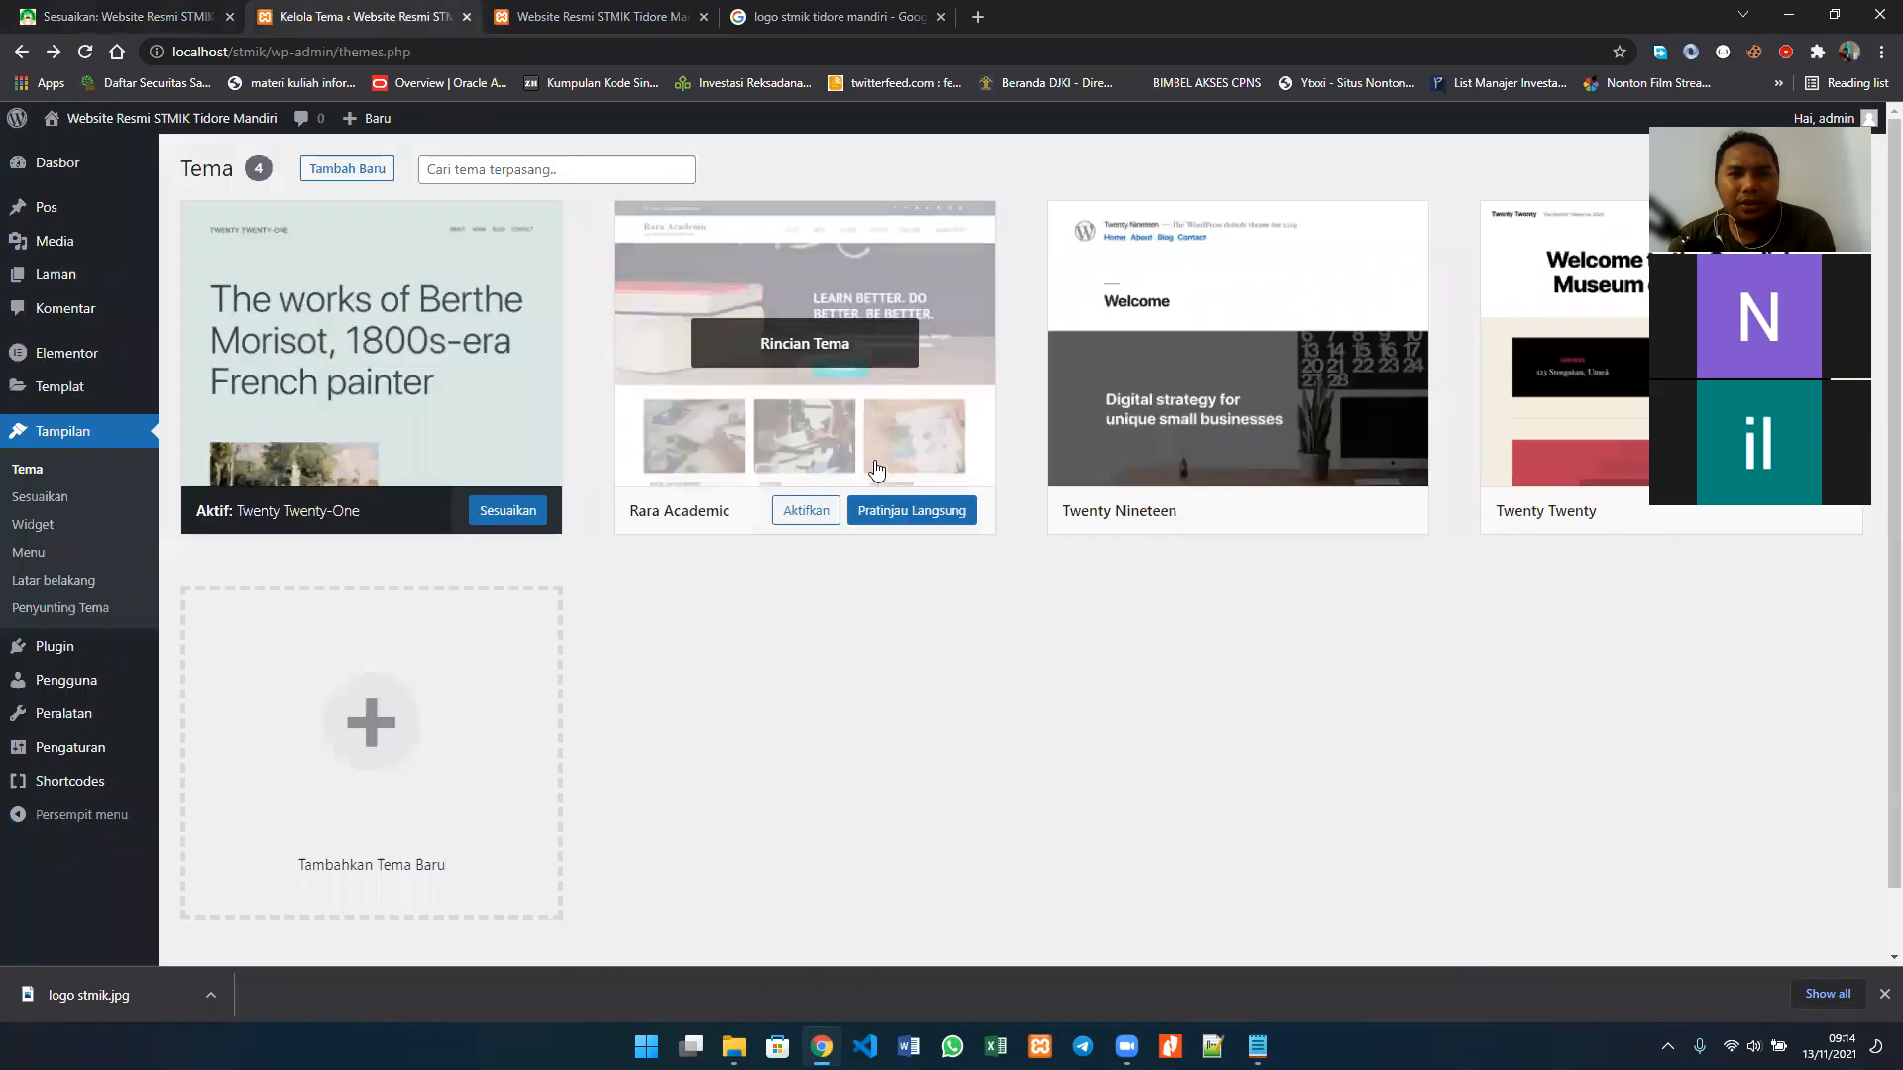
pyautogui.click(903, 516)
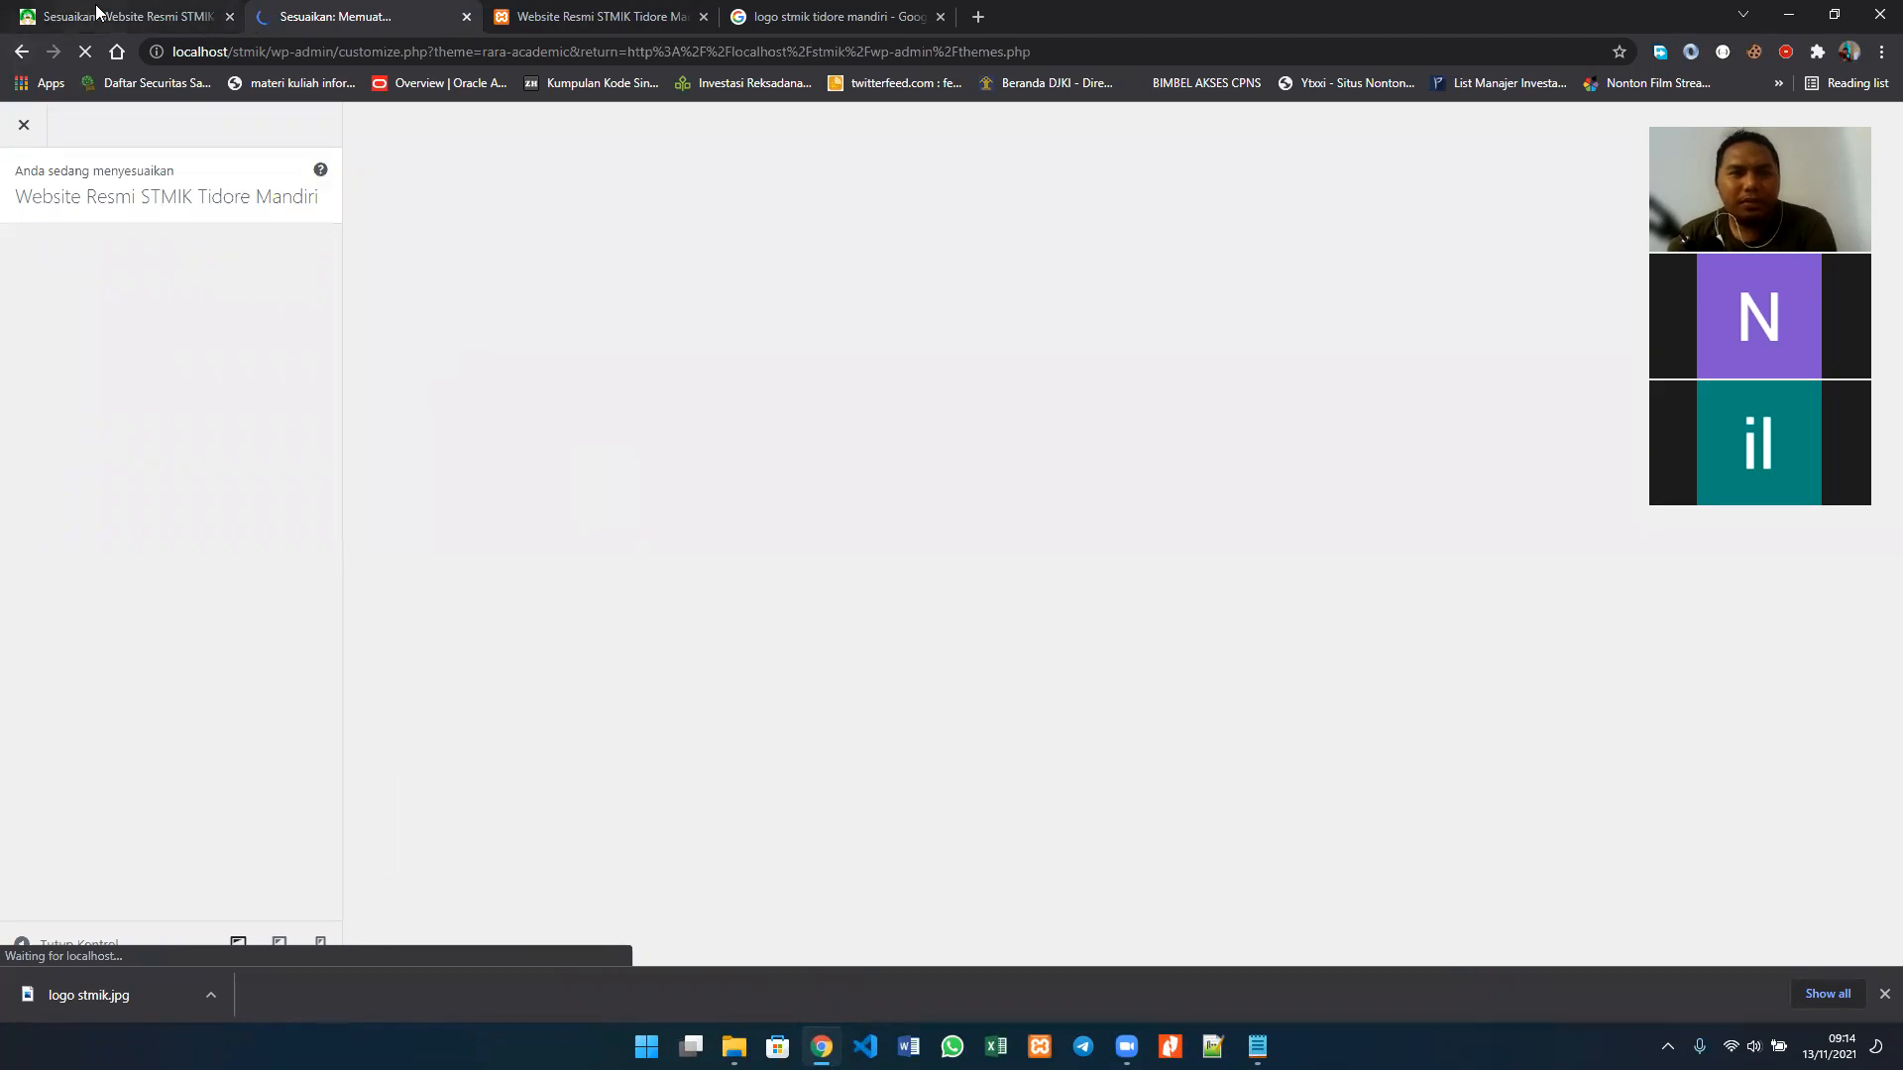
pyautogui.click(21, 53)
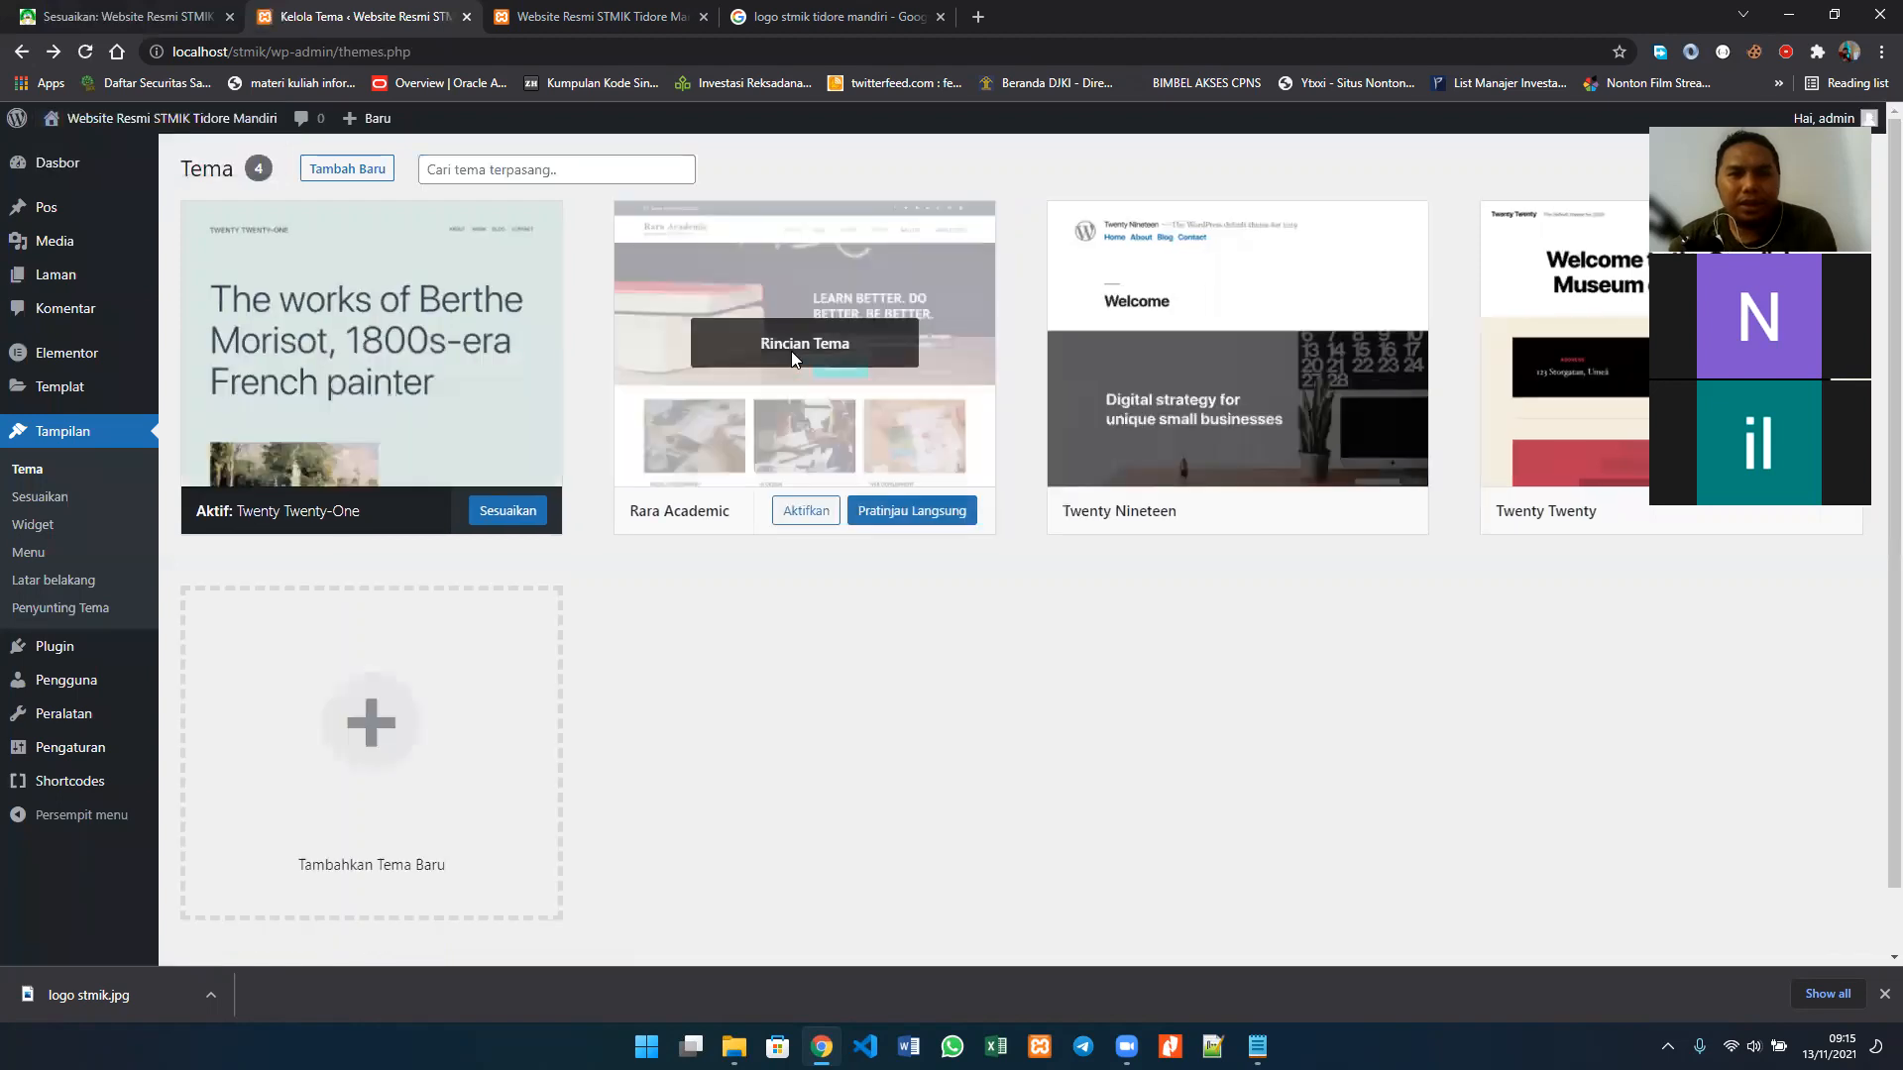
pyautogui.click(813, 265)
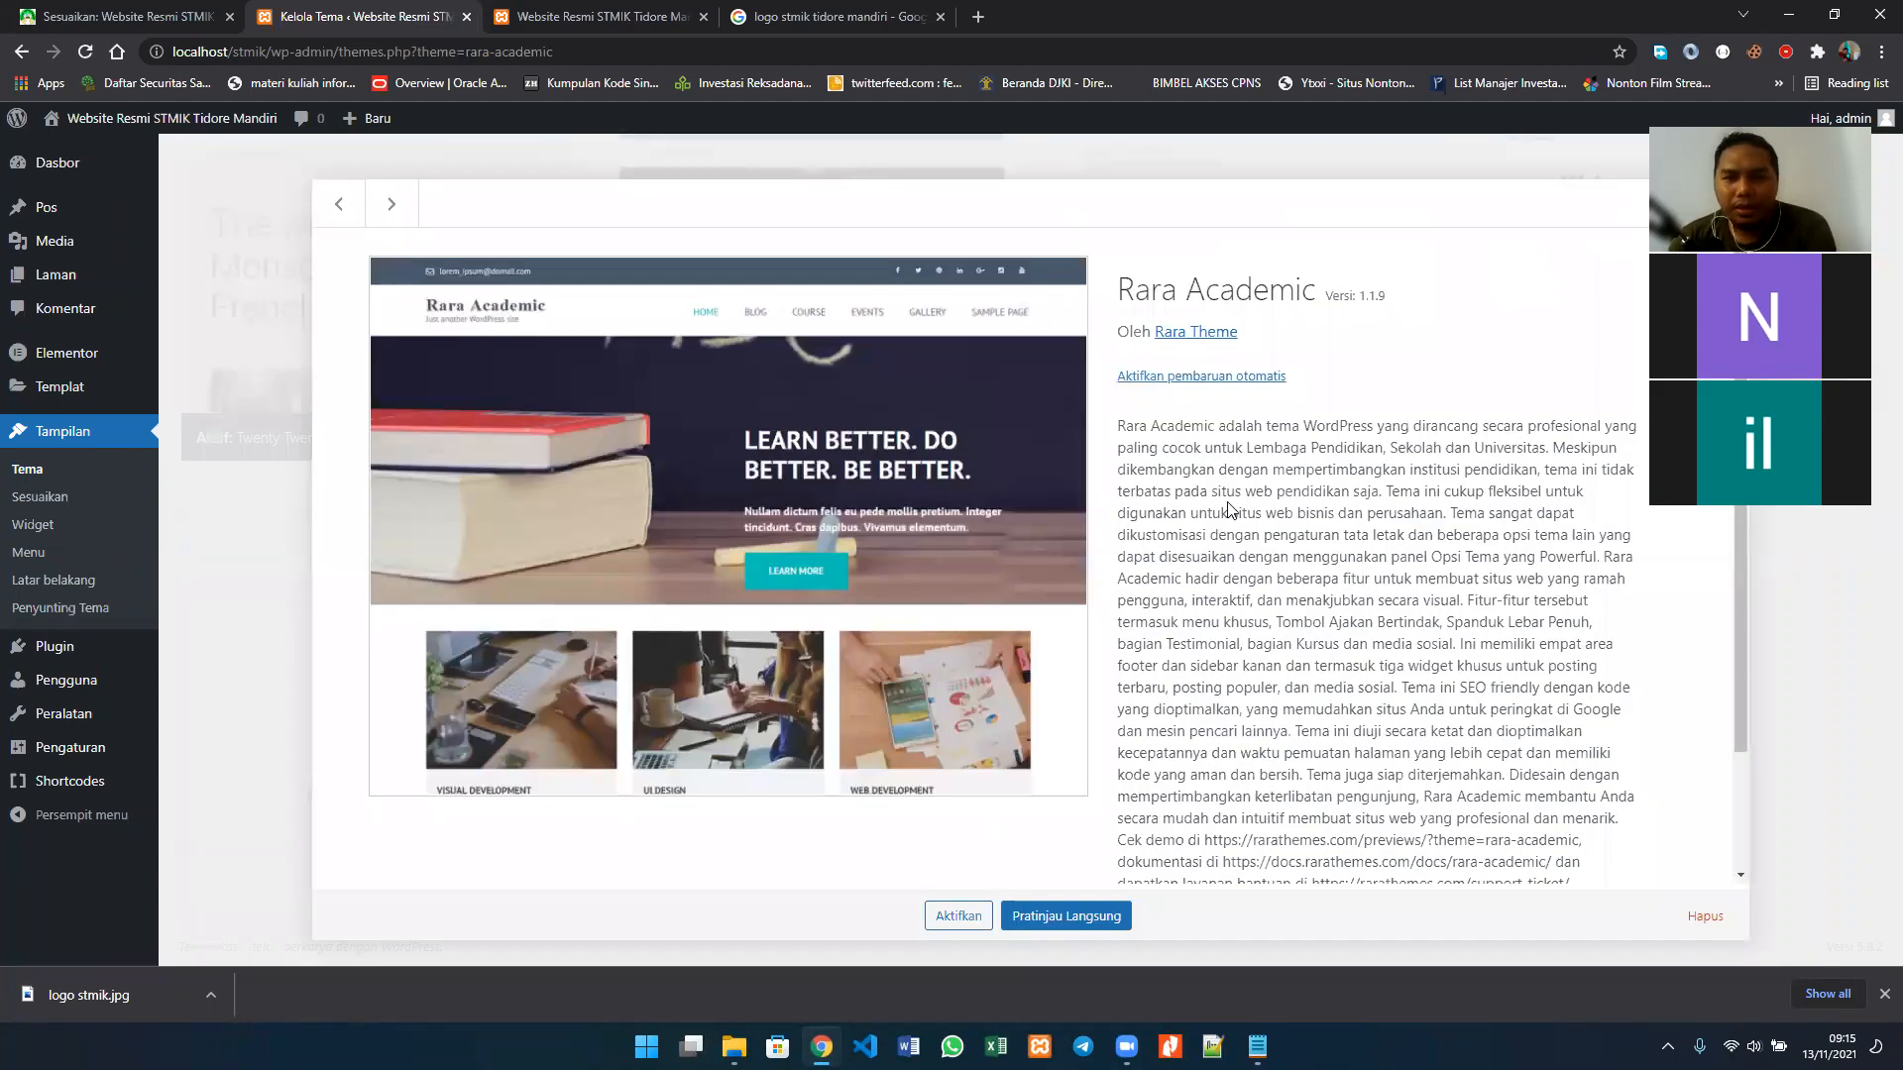
pyautogui.scroll(-3, 1229, 509)
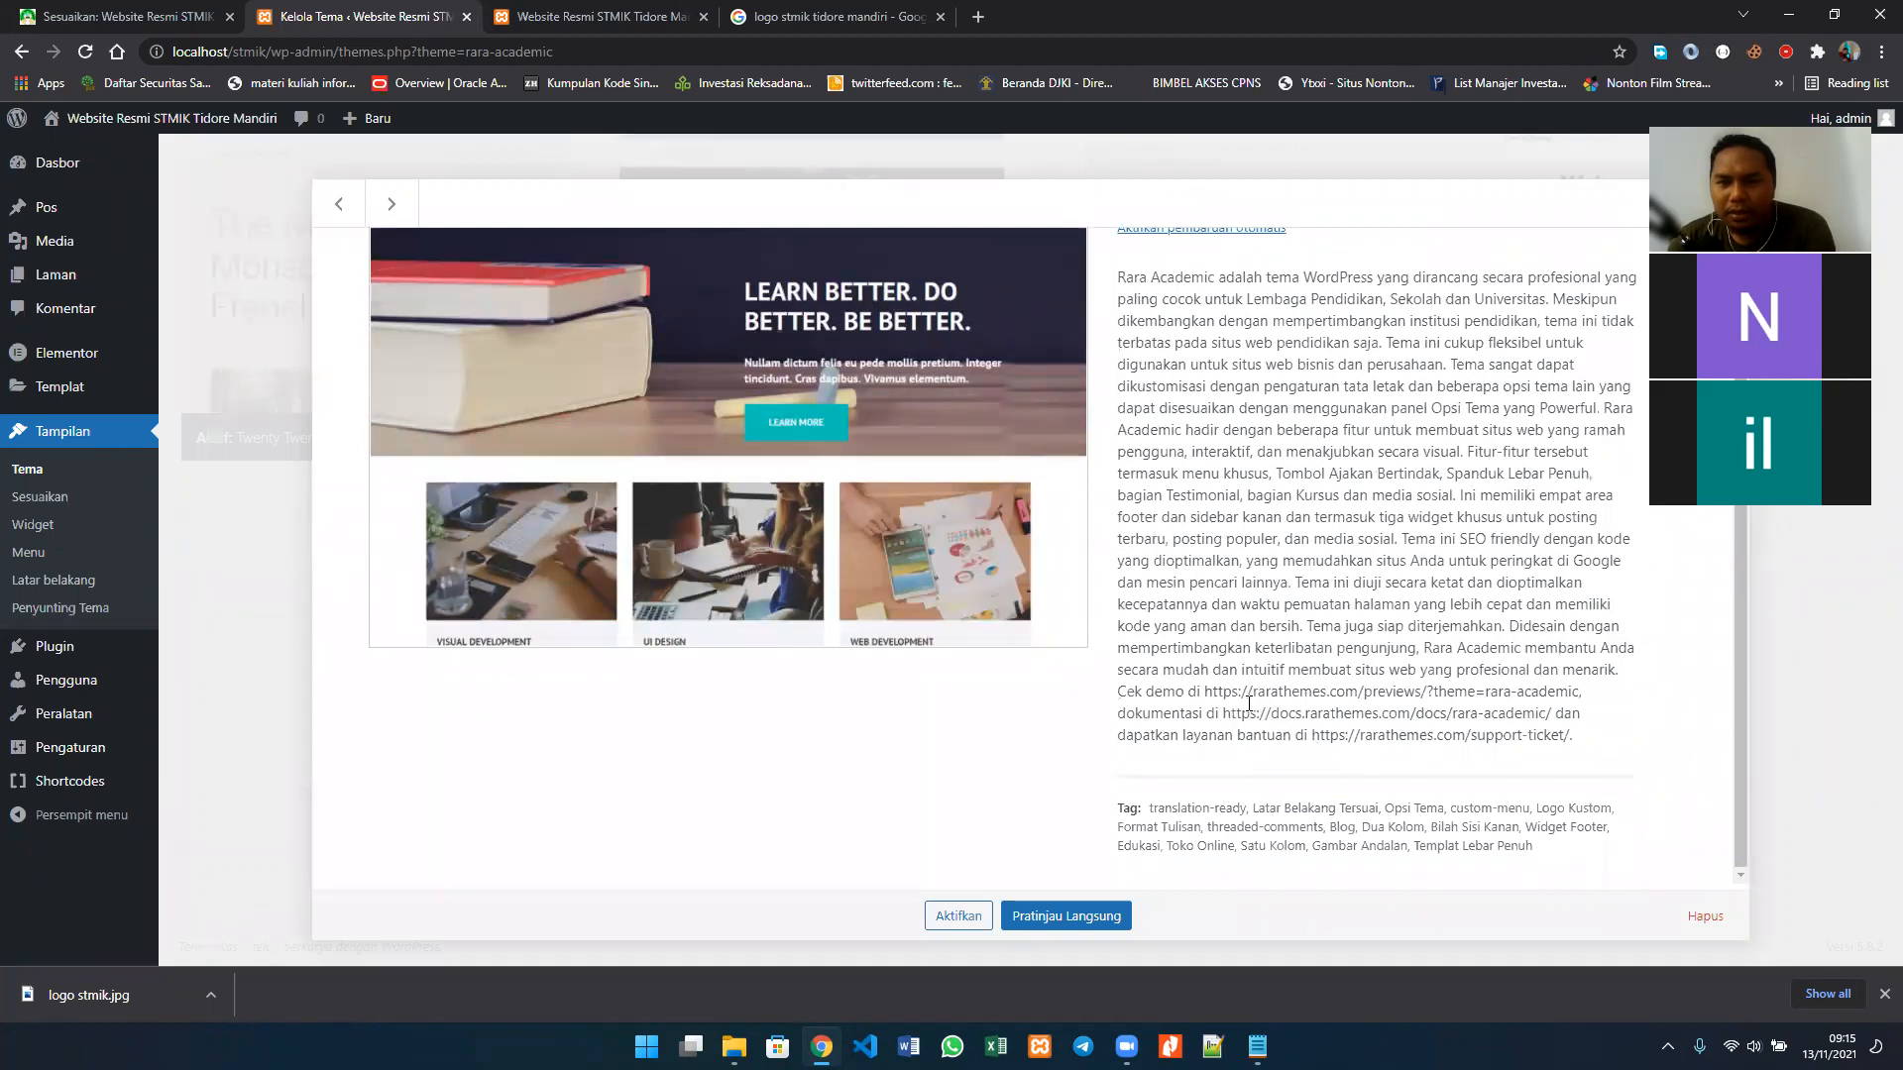
pyautogui.tripleClick(1176, 689)
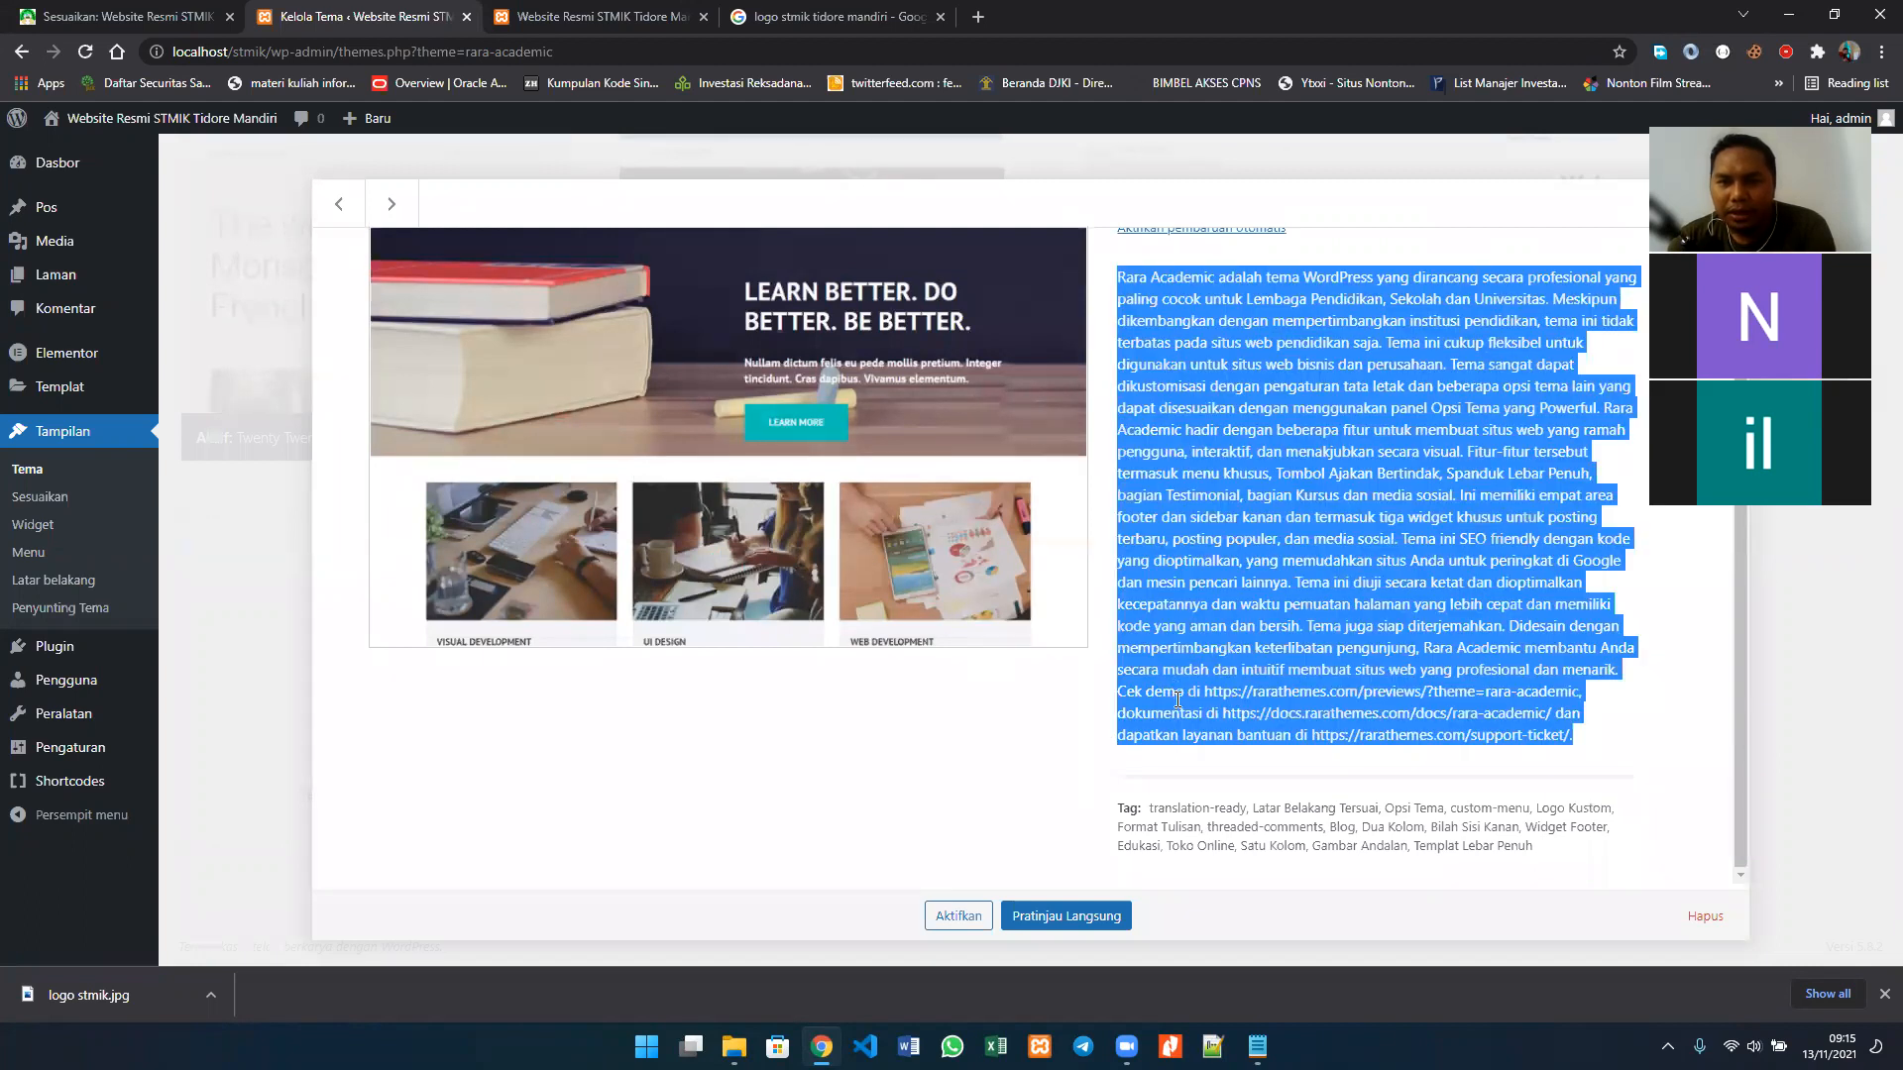
pyautogui.click(1179, 700)
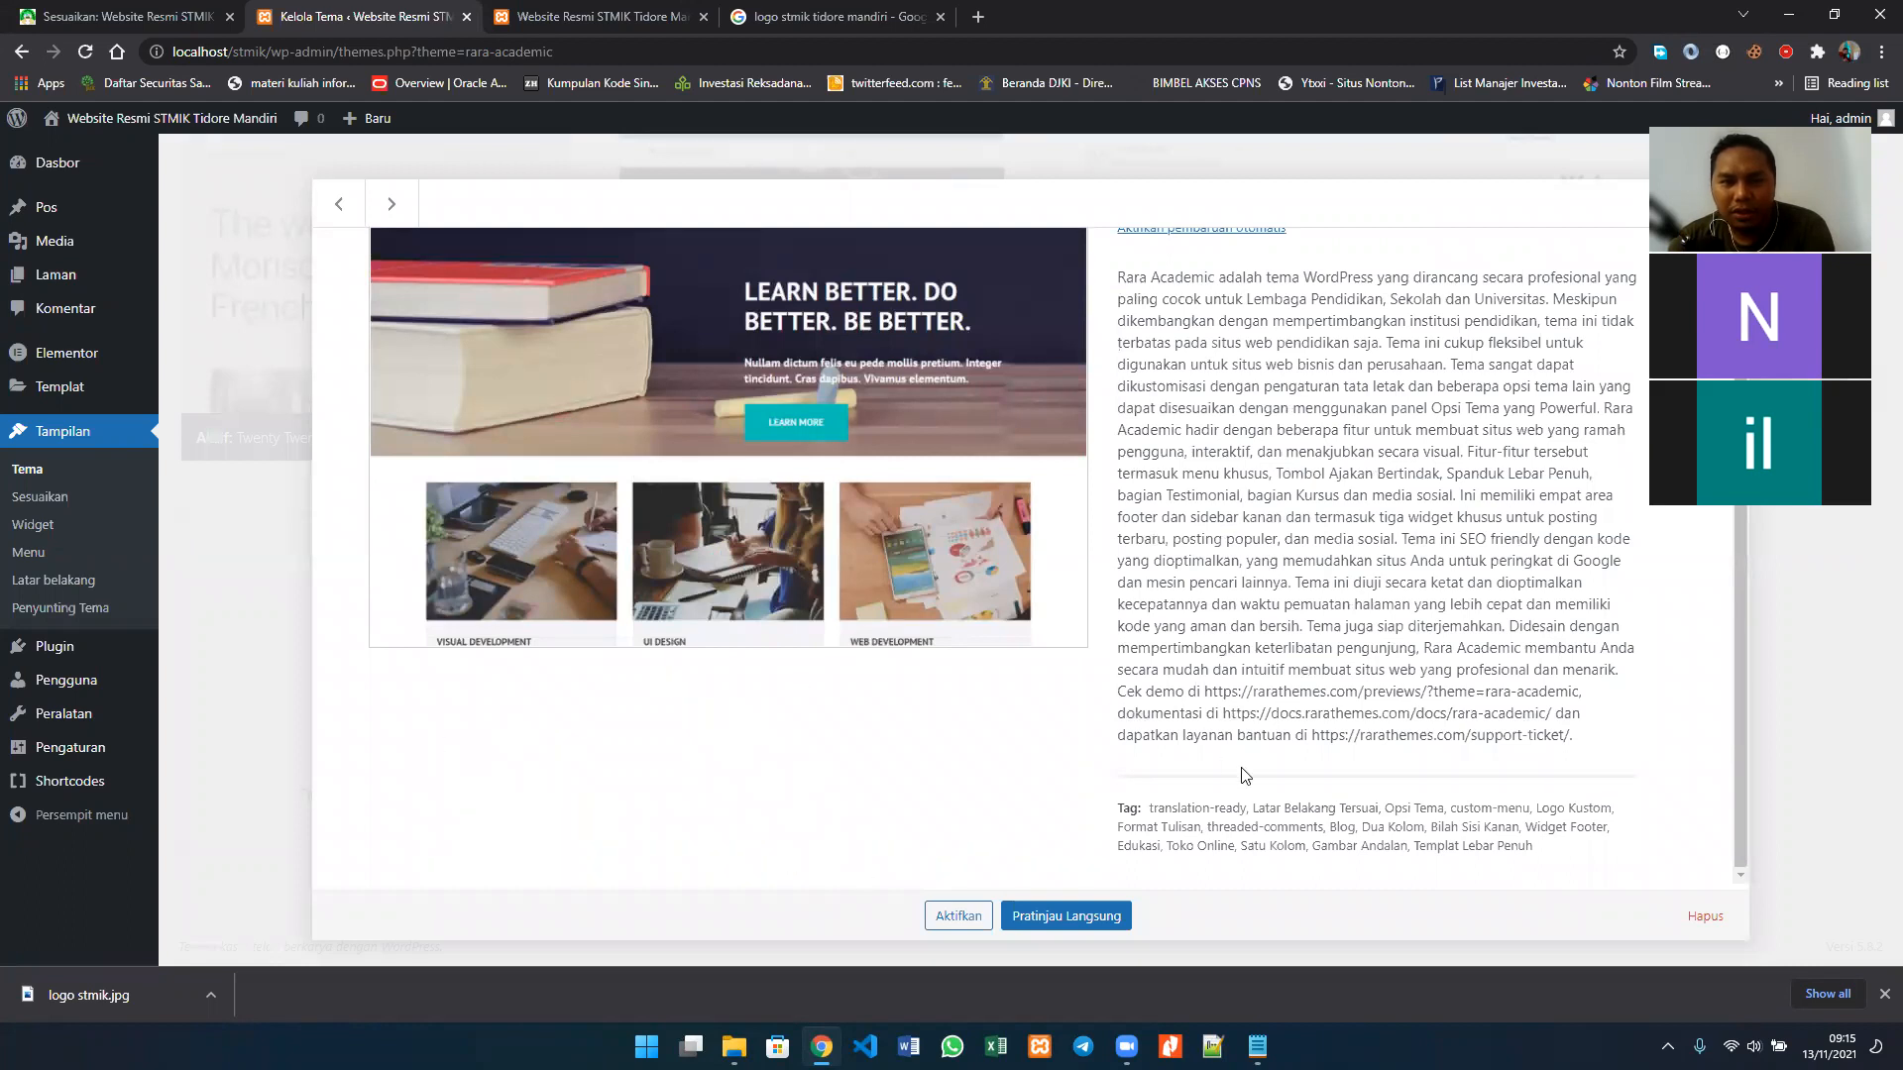
pyautogui.moveTo(1205, 691); pyautogui.dragTo(1580, 692)
pyautogui.rightClick(1433, 696)
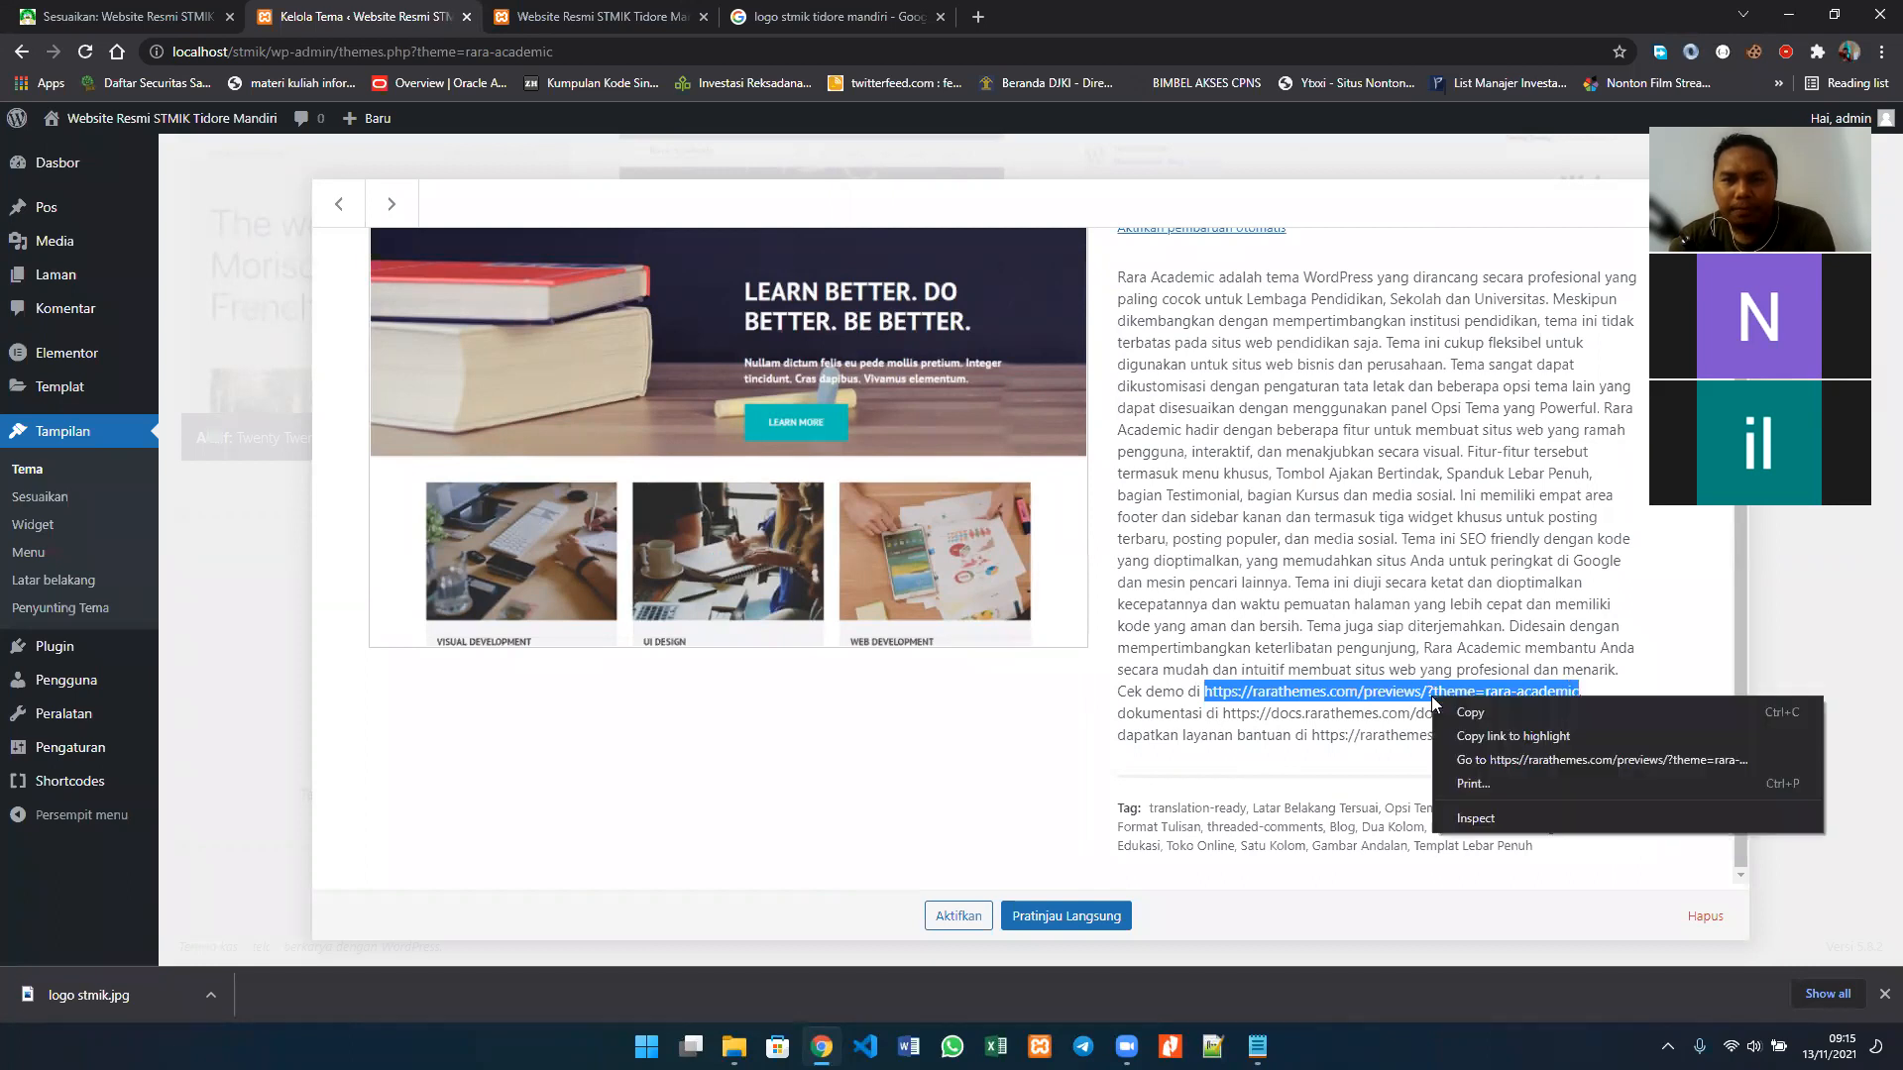
pyautogui.click(1447, 706)
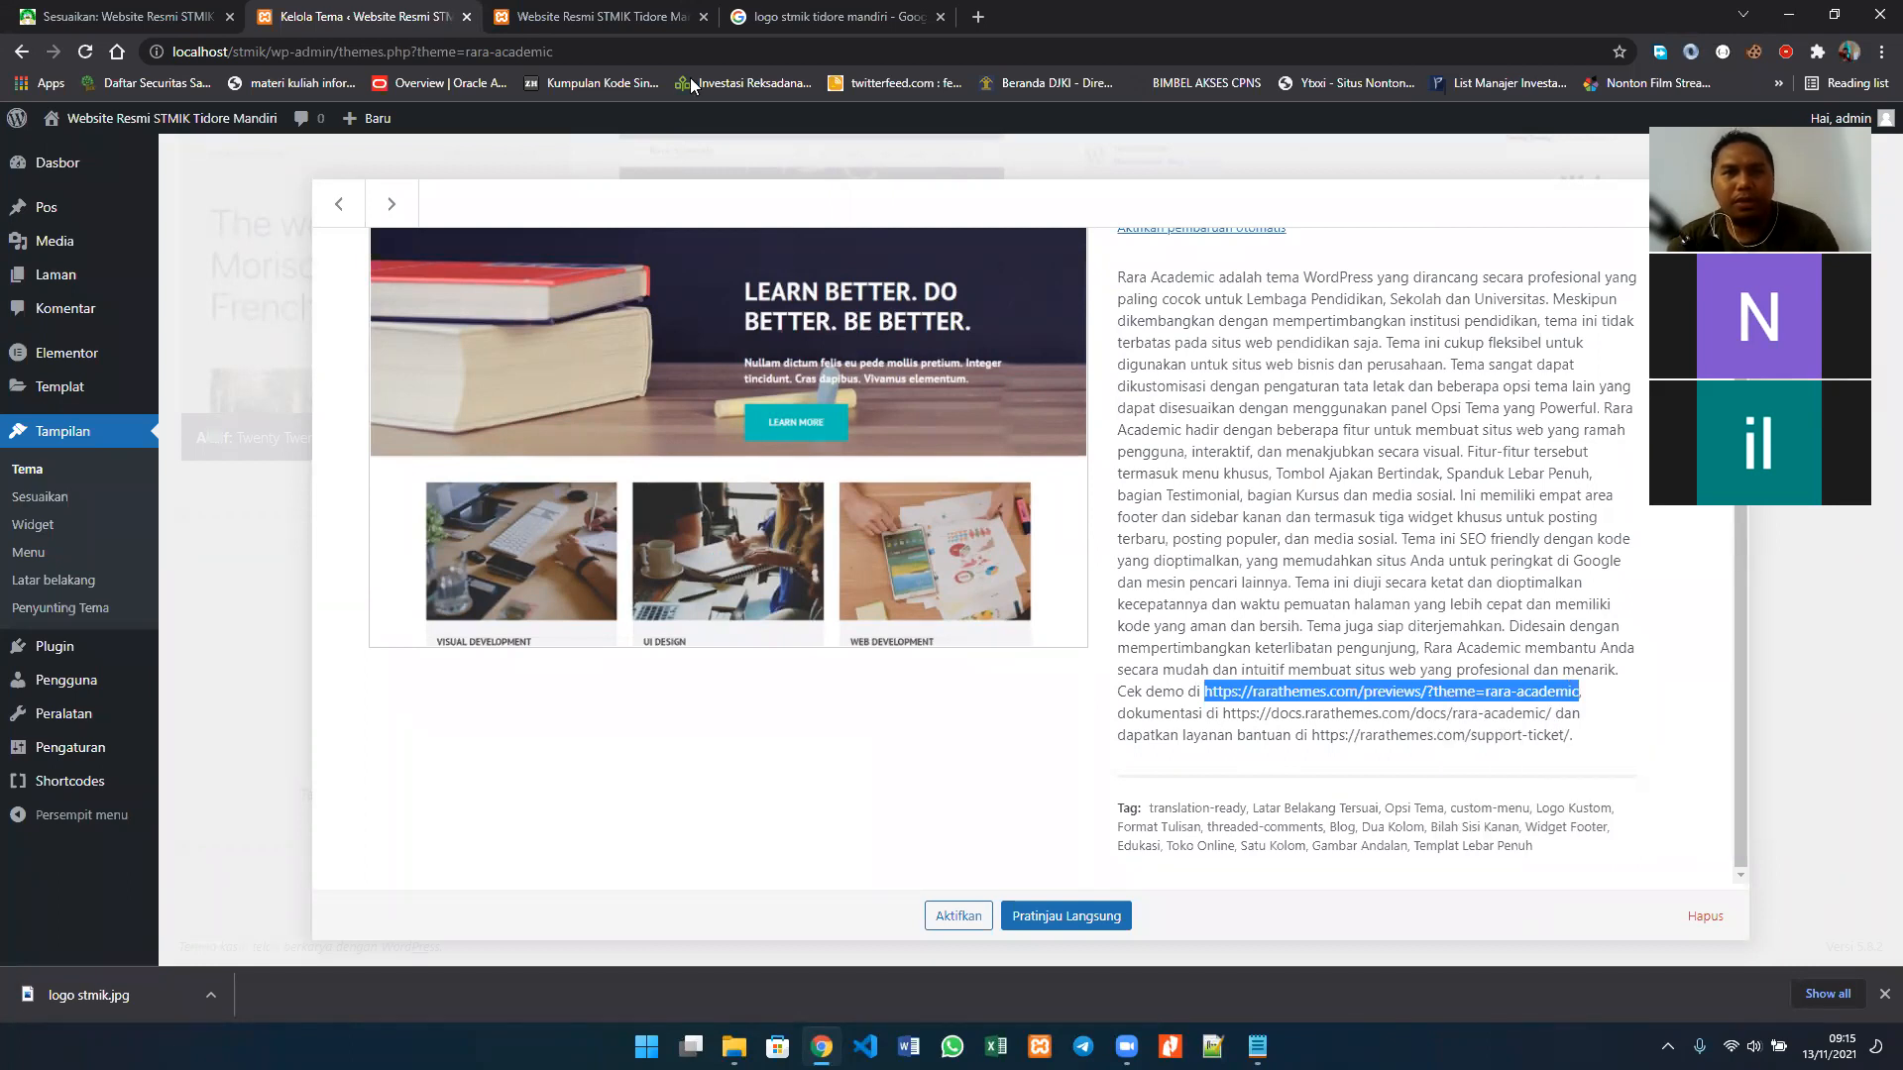
pyautogui.click(747, 36)
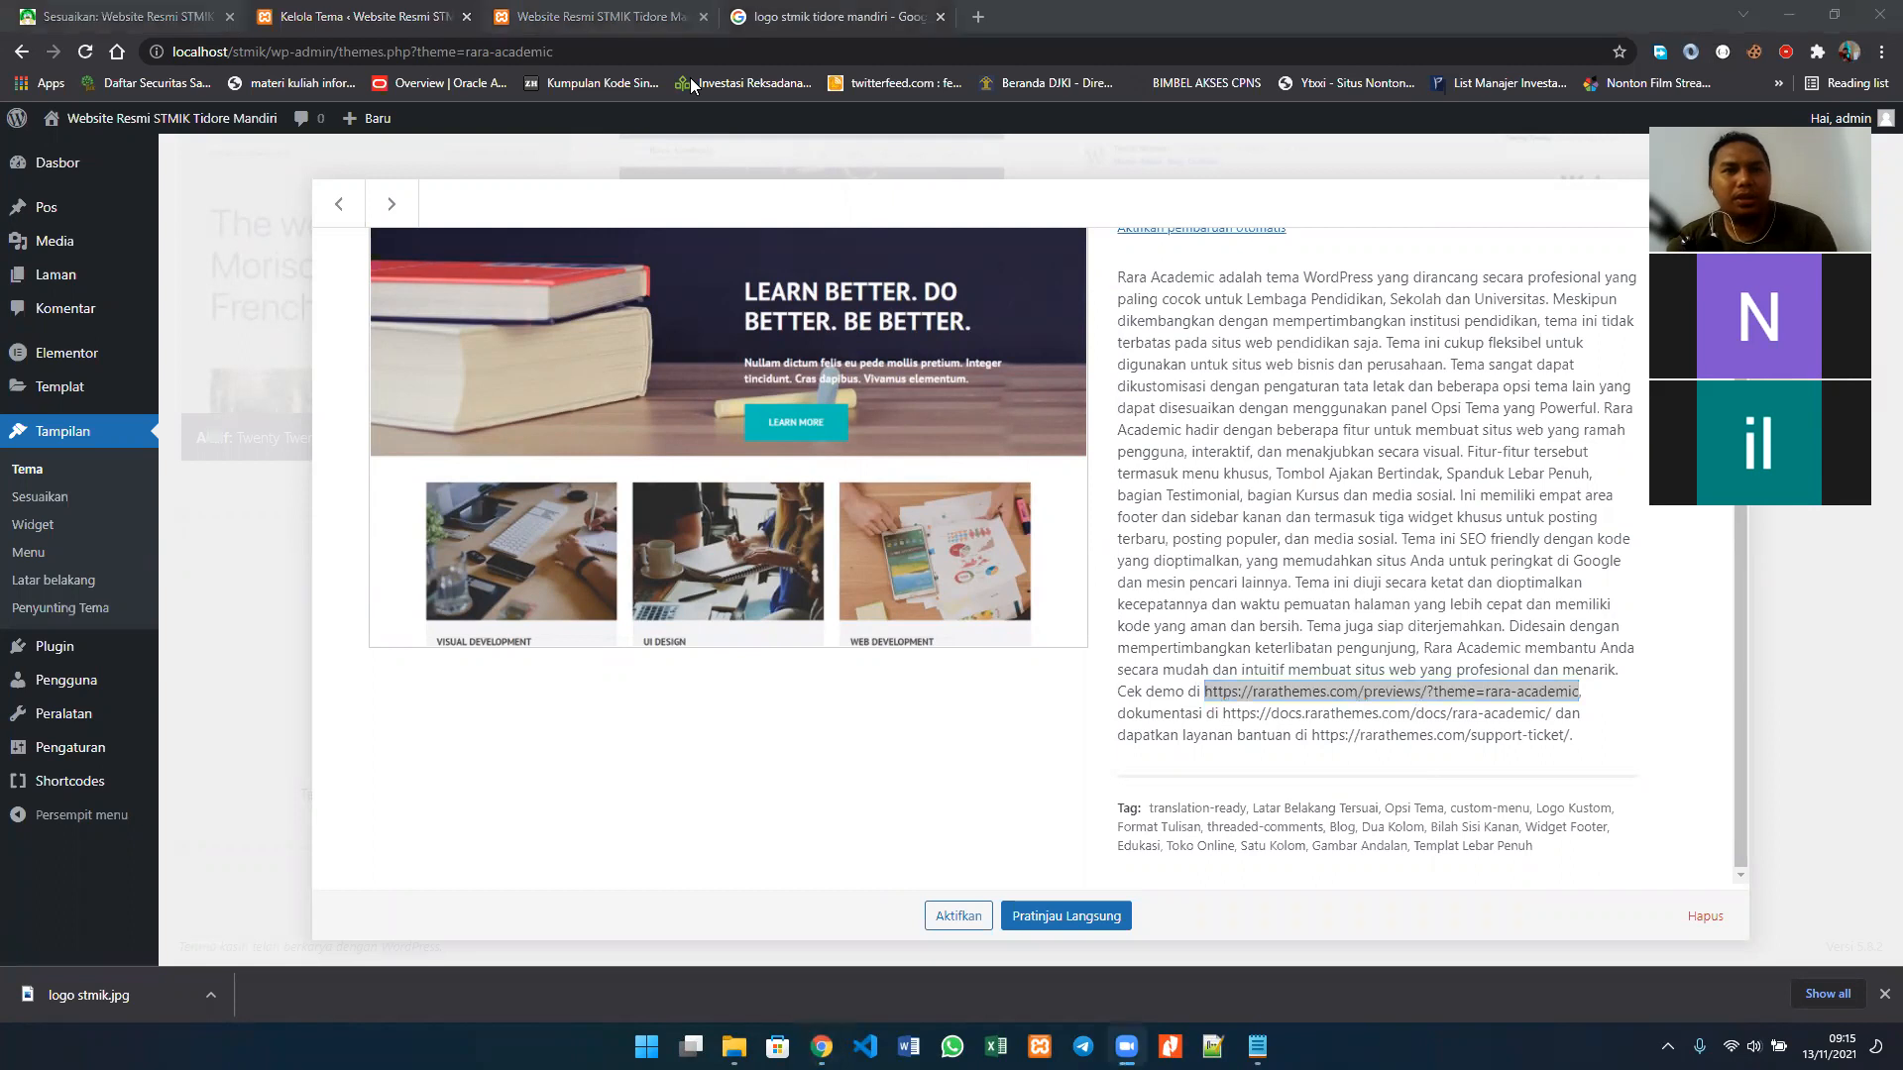
pyautogui.click(749, 36)
pyautogui.click(751, 37)
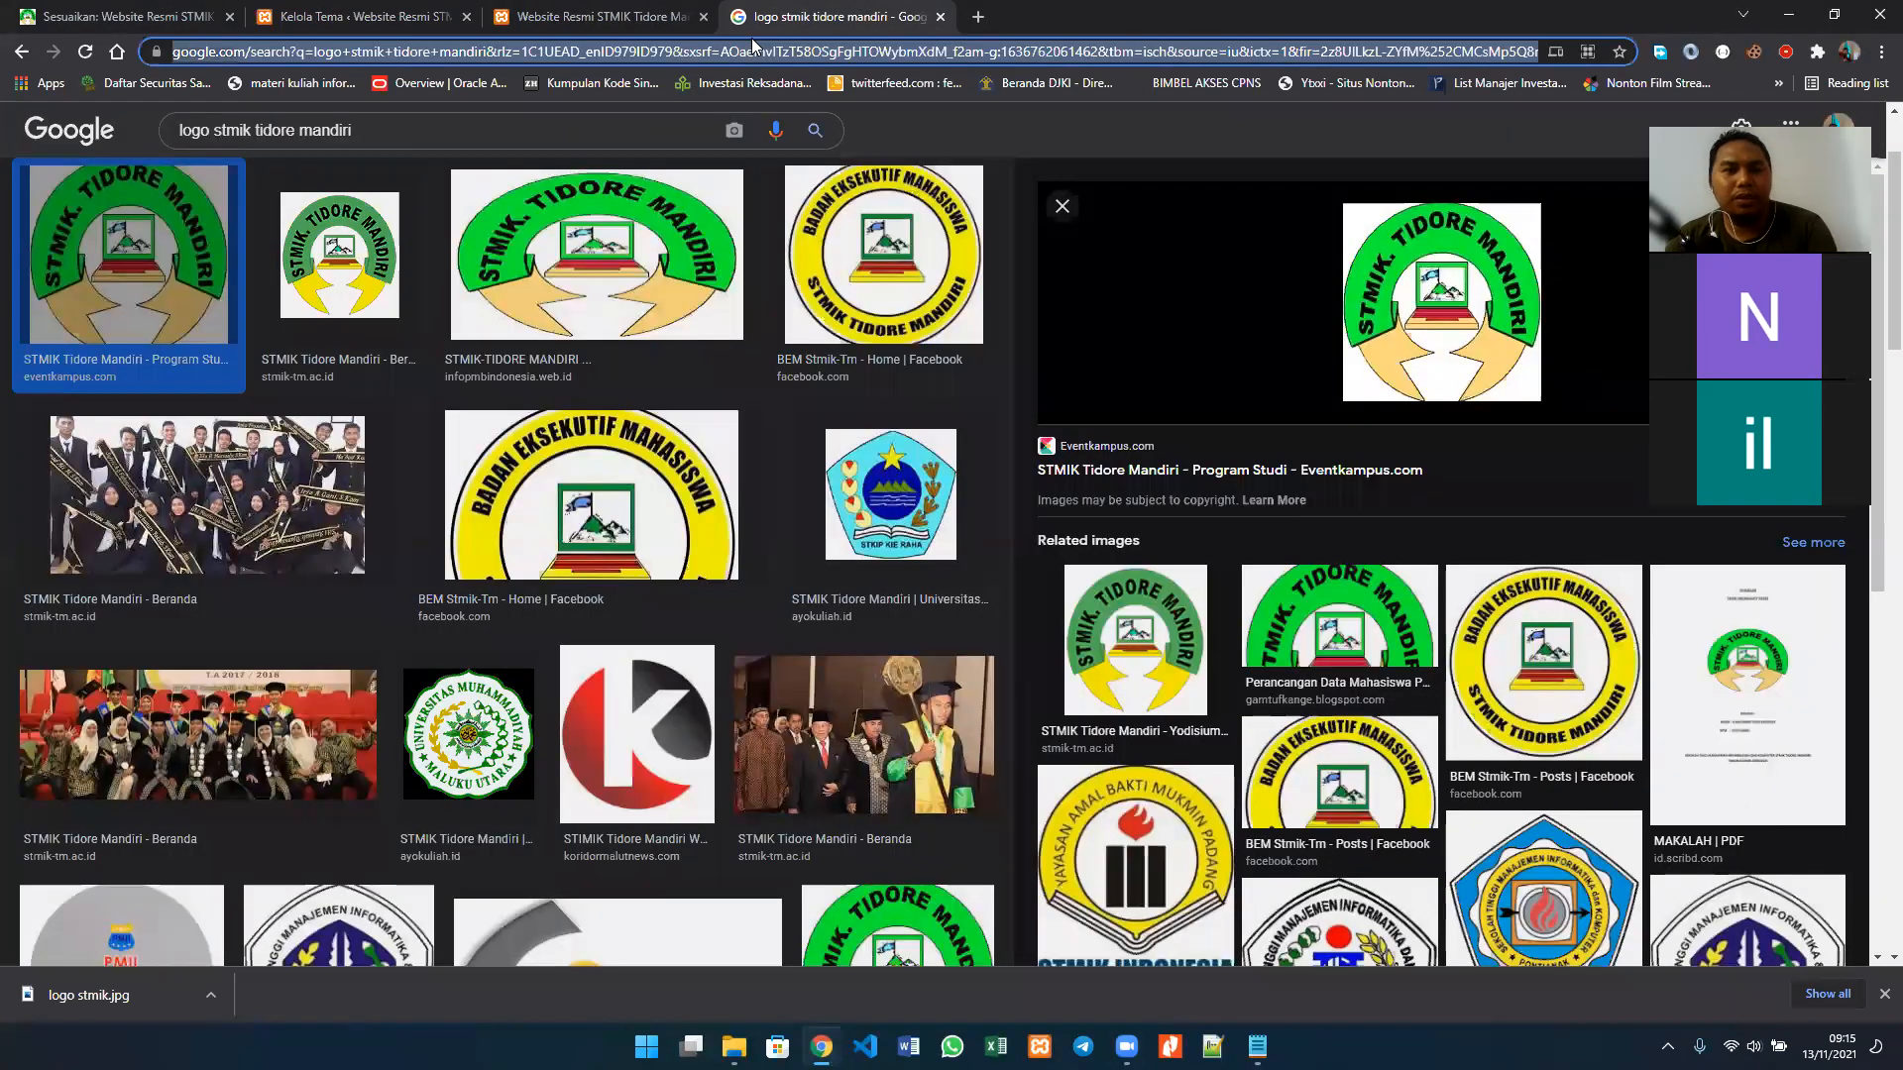
pyautogui.hotkey('ctrl', 'v')
pyautogui.press('Return')
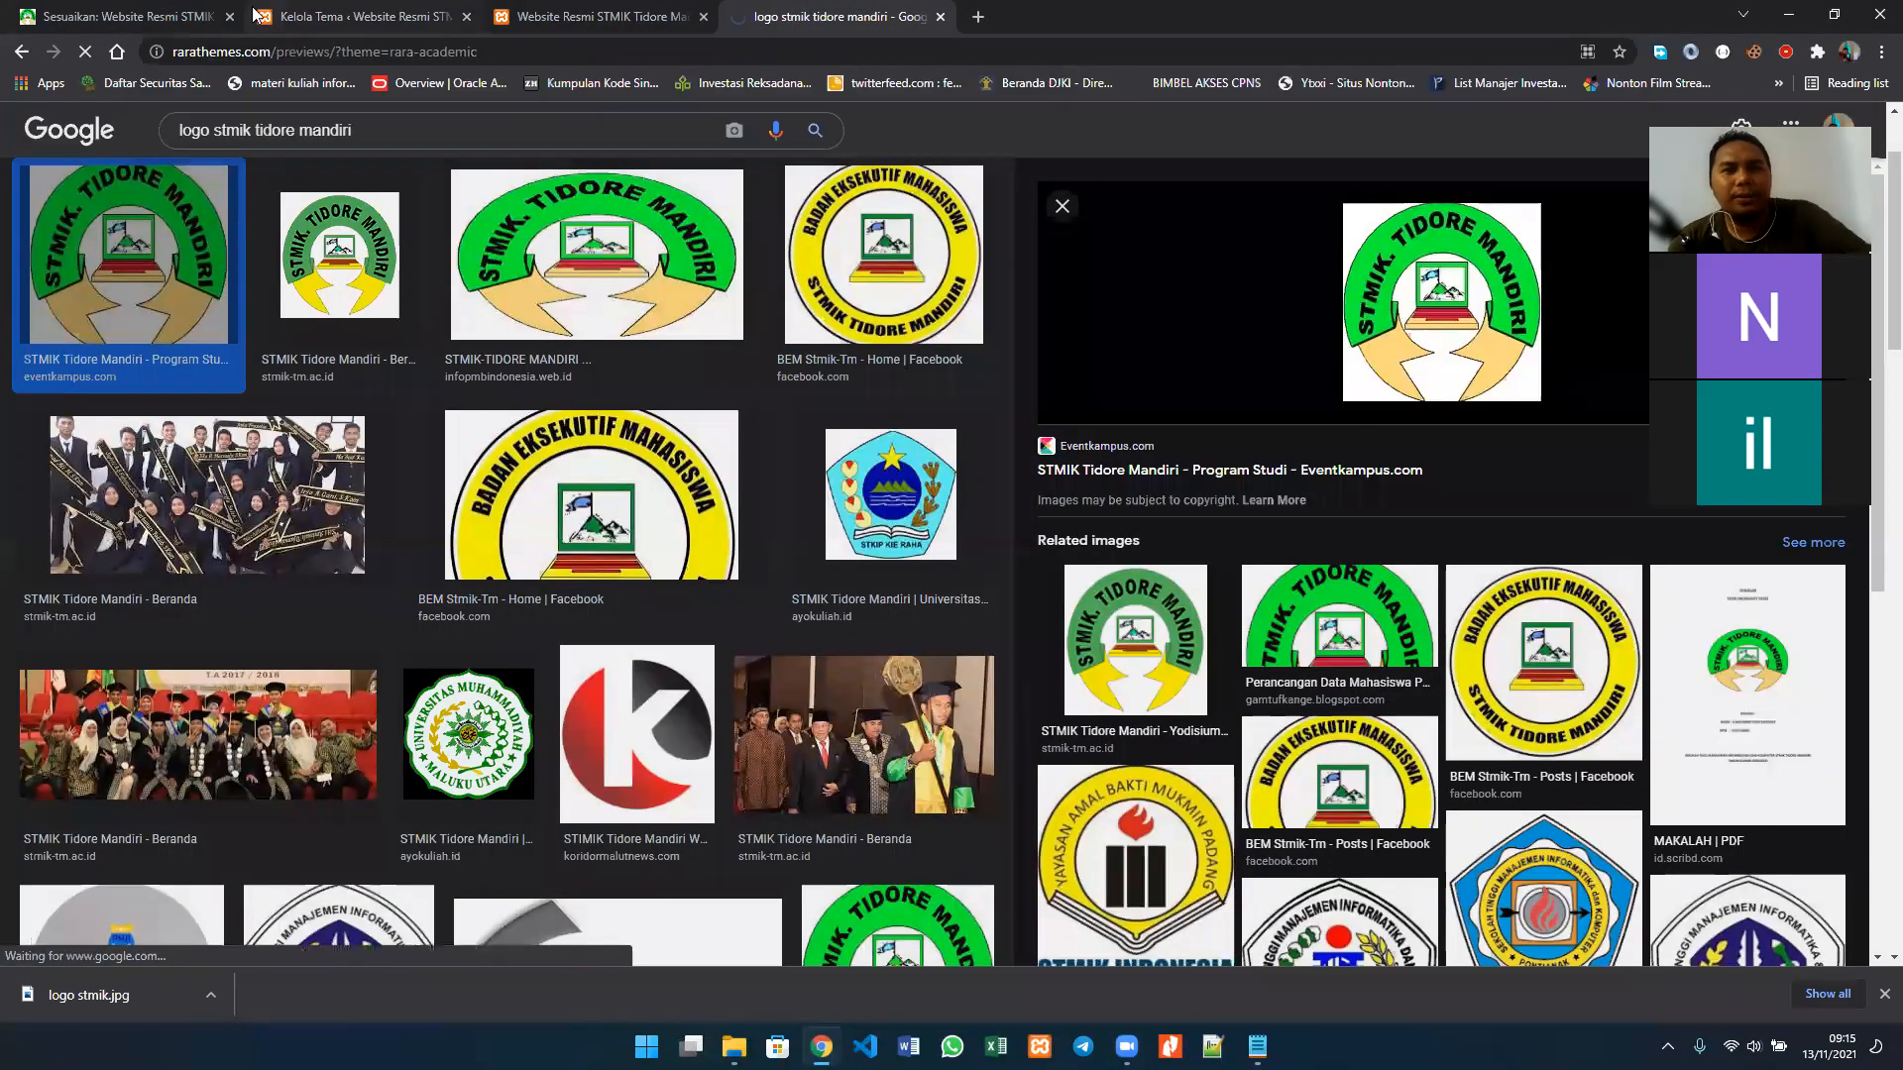
# Step: Examine the banner and Popular Courses sections of the Rara Academic demo homepage against the customizer's Pengaturan Halaman Awal sections
pyautogui.click(158, 16)
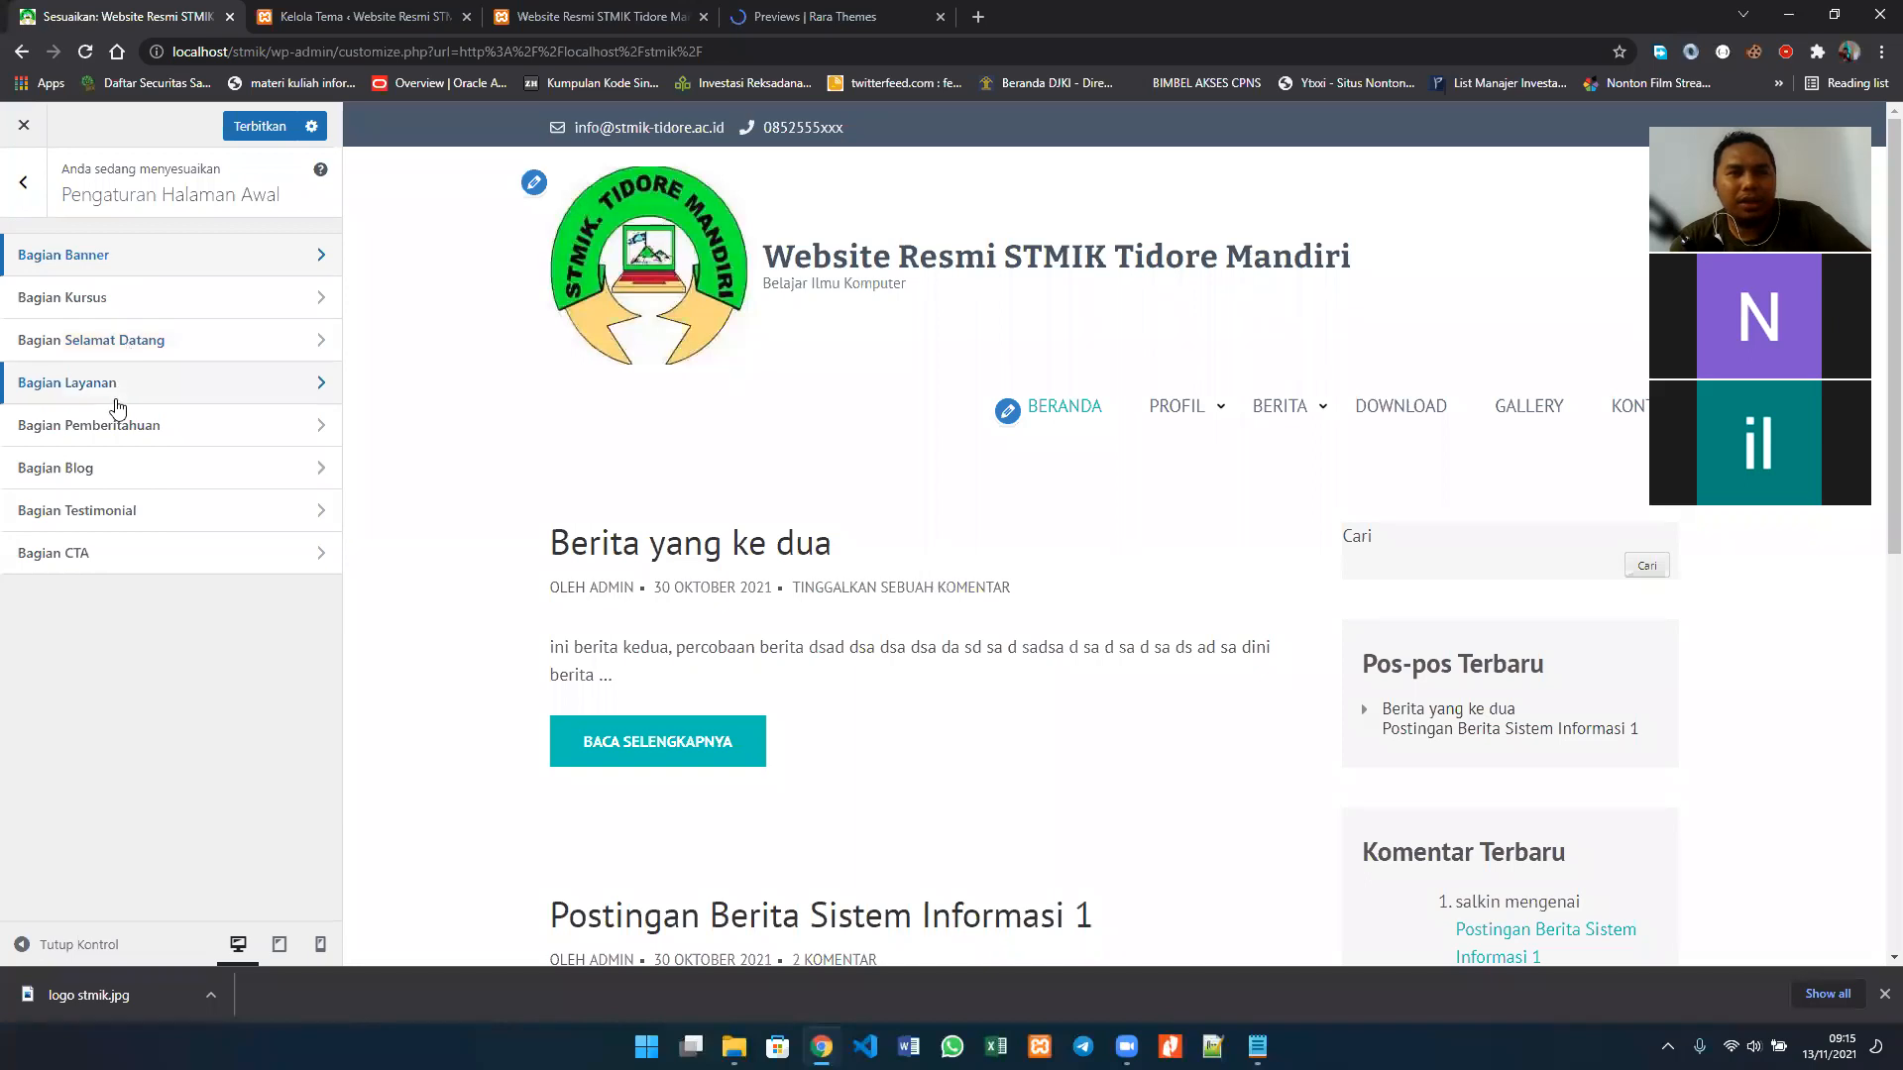
pyautogui.click(738, 22)
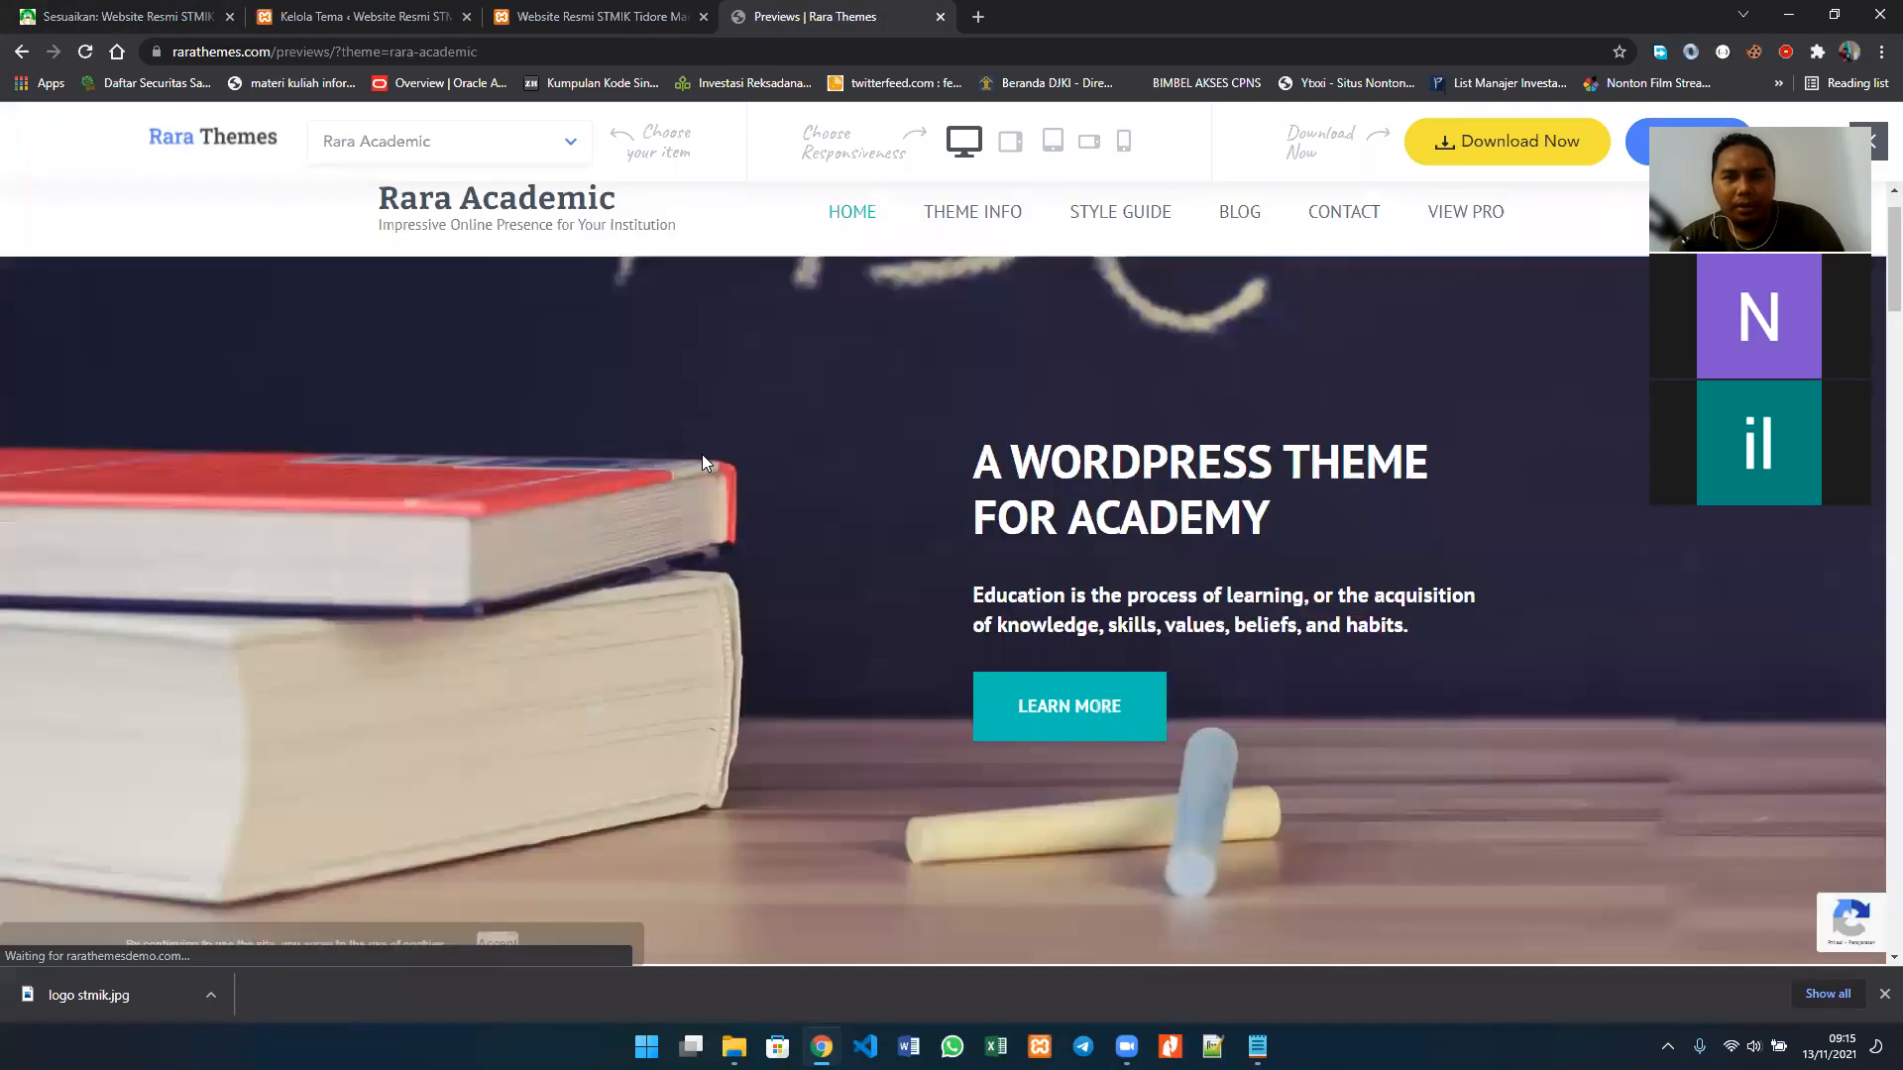
pyautogui.scroll(-4, 702, 454)
pyautogui.scroll(-2, 702, 458)
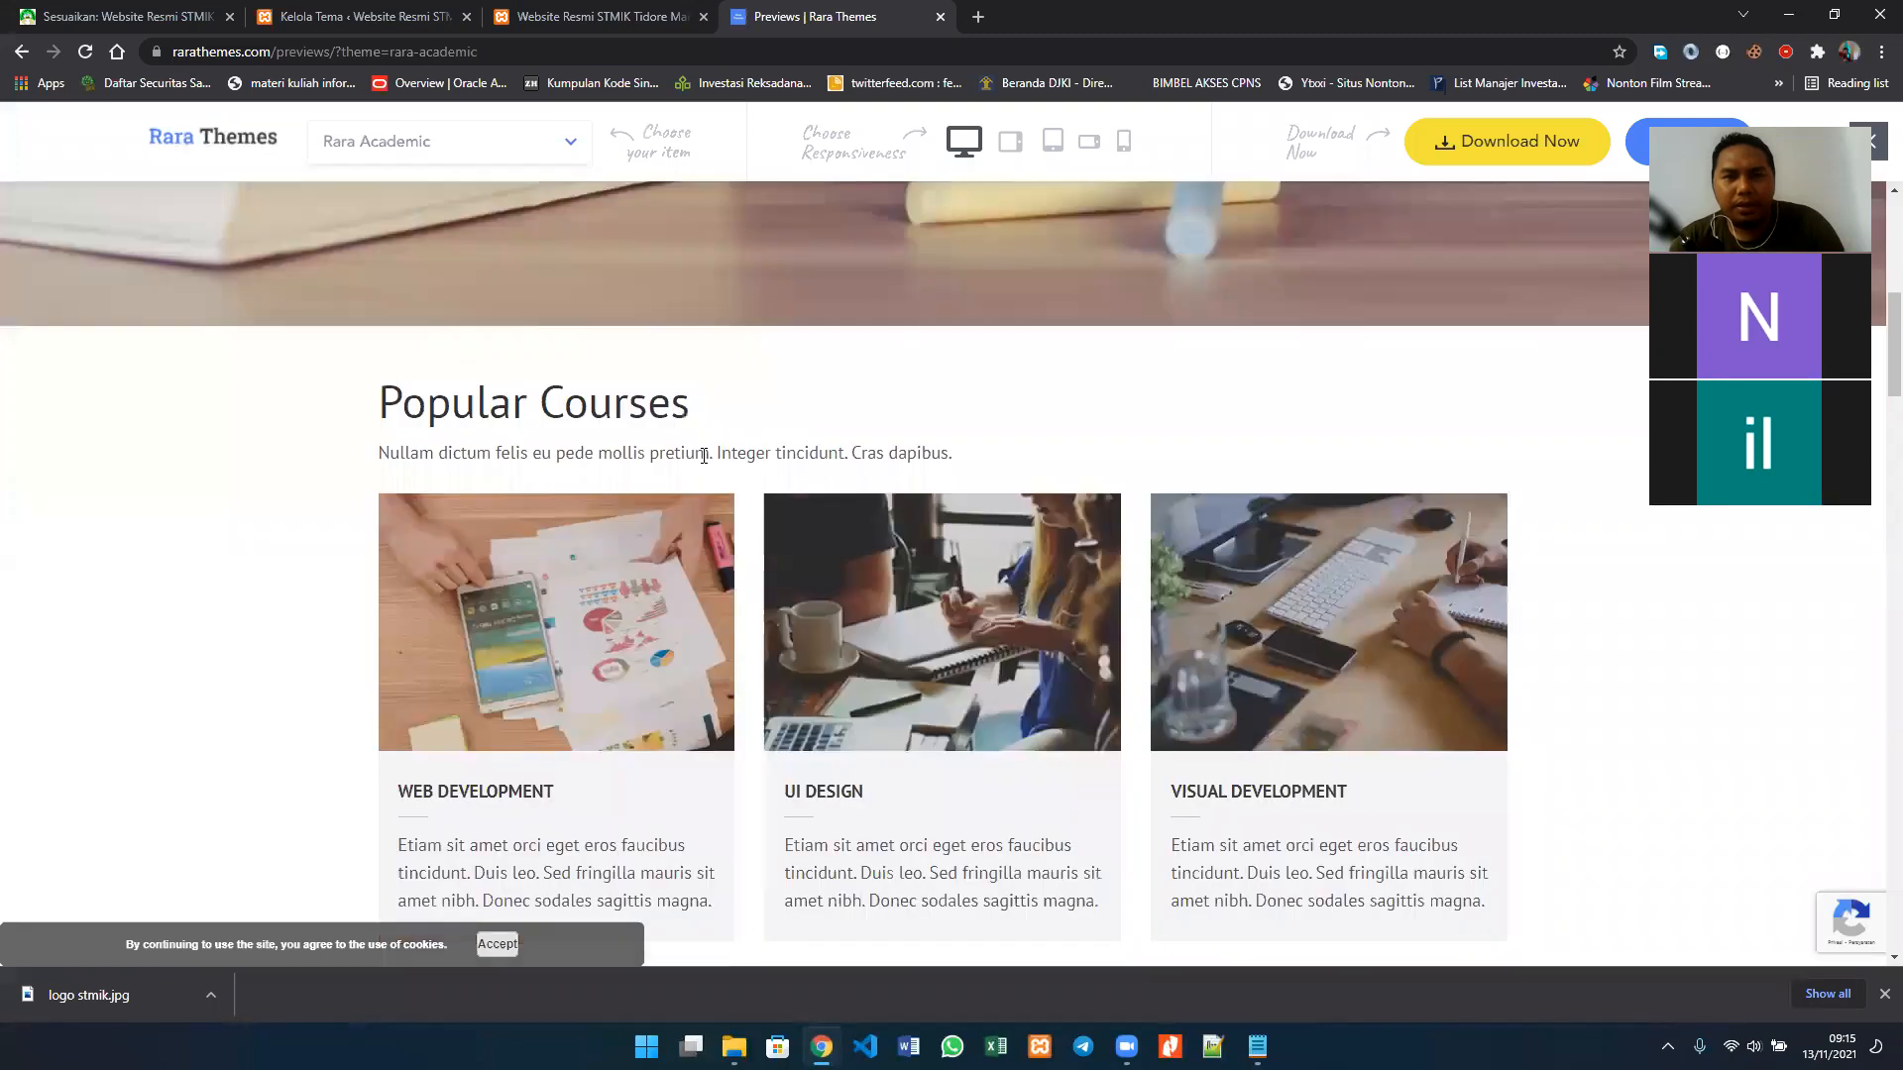
pyautogui.scroll(-2, 701, 454)
pyautogui.scroll(6, 702, 454)
pyautogui.scroll(2, 702, 454)
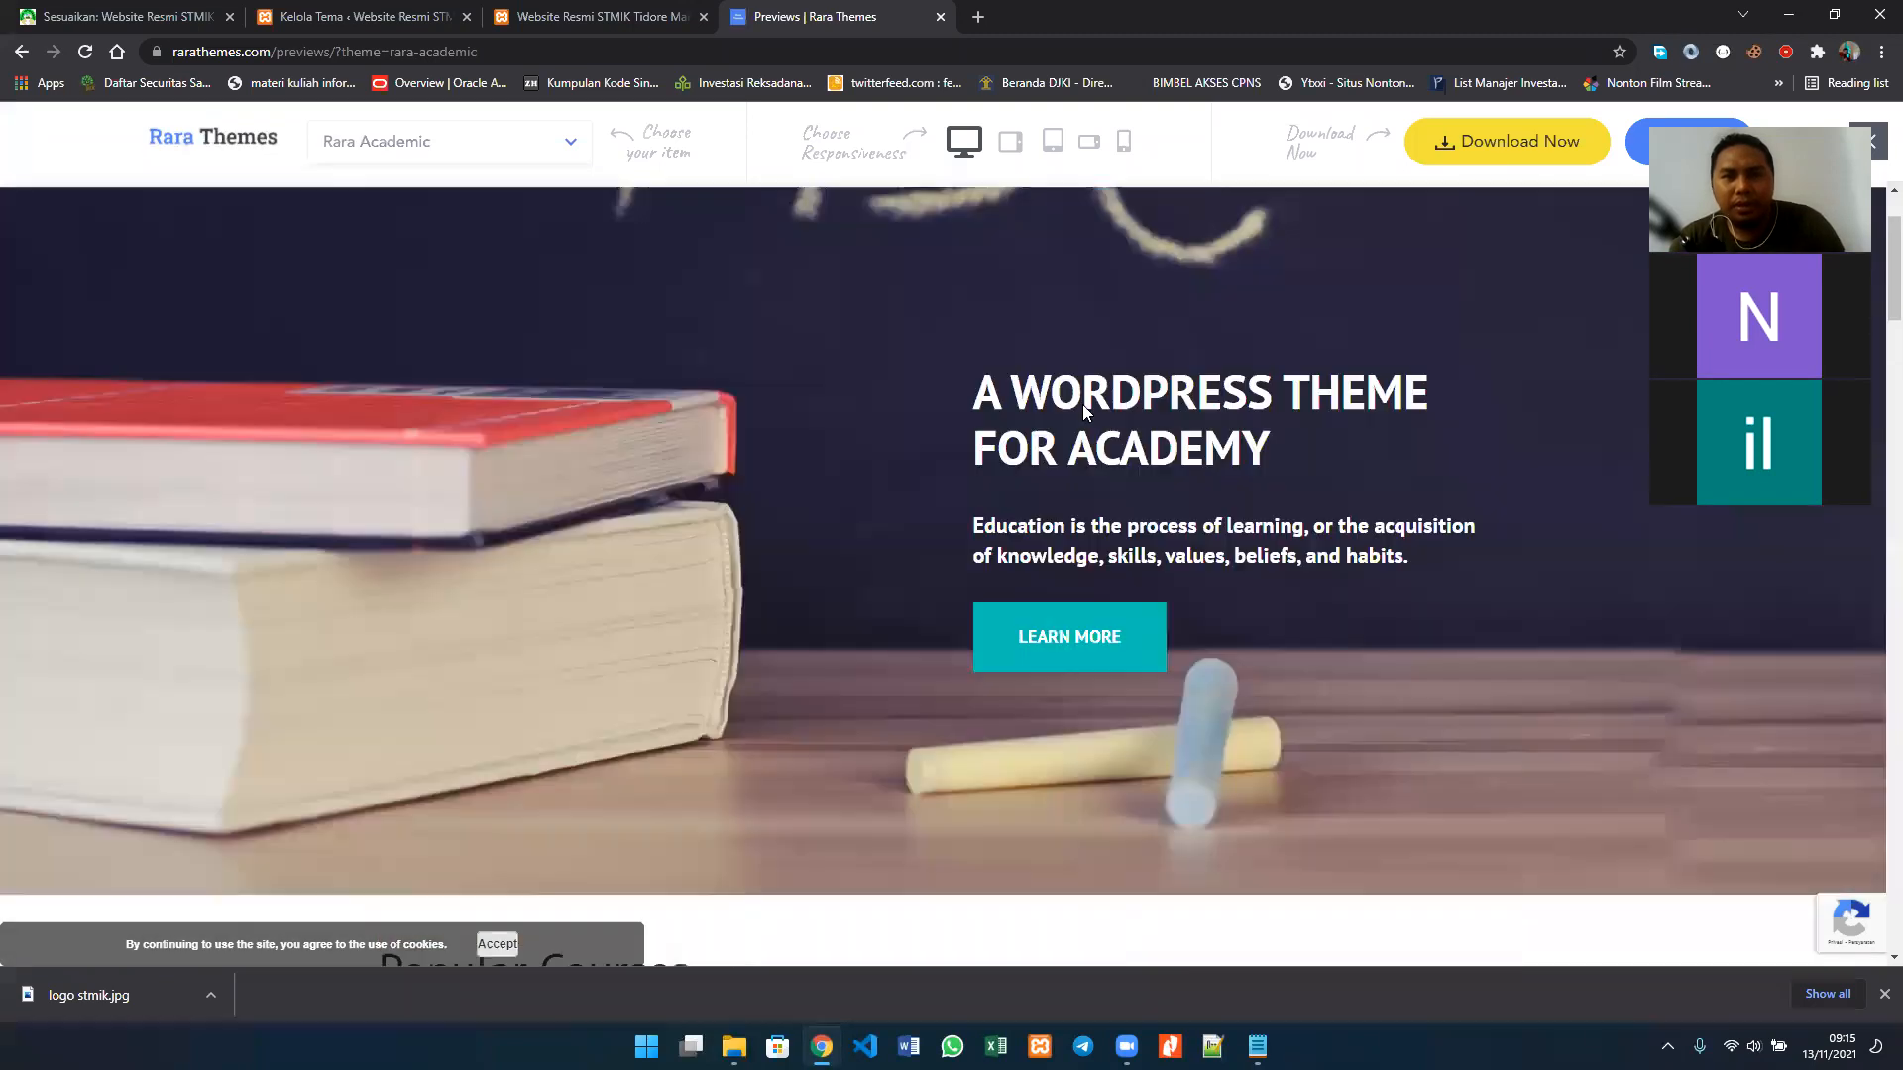
pyautogui.scroll(1, 1661, 685)
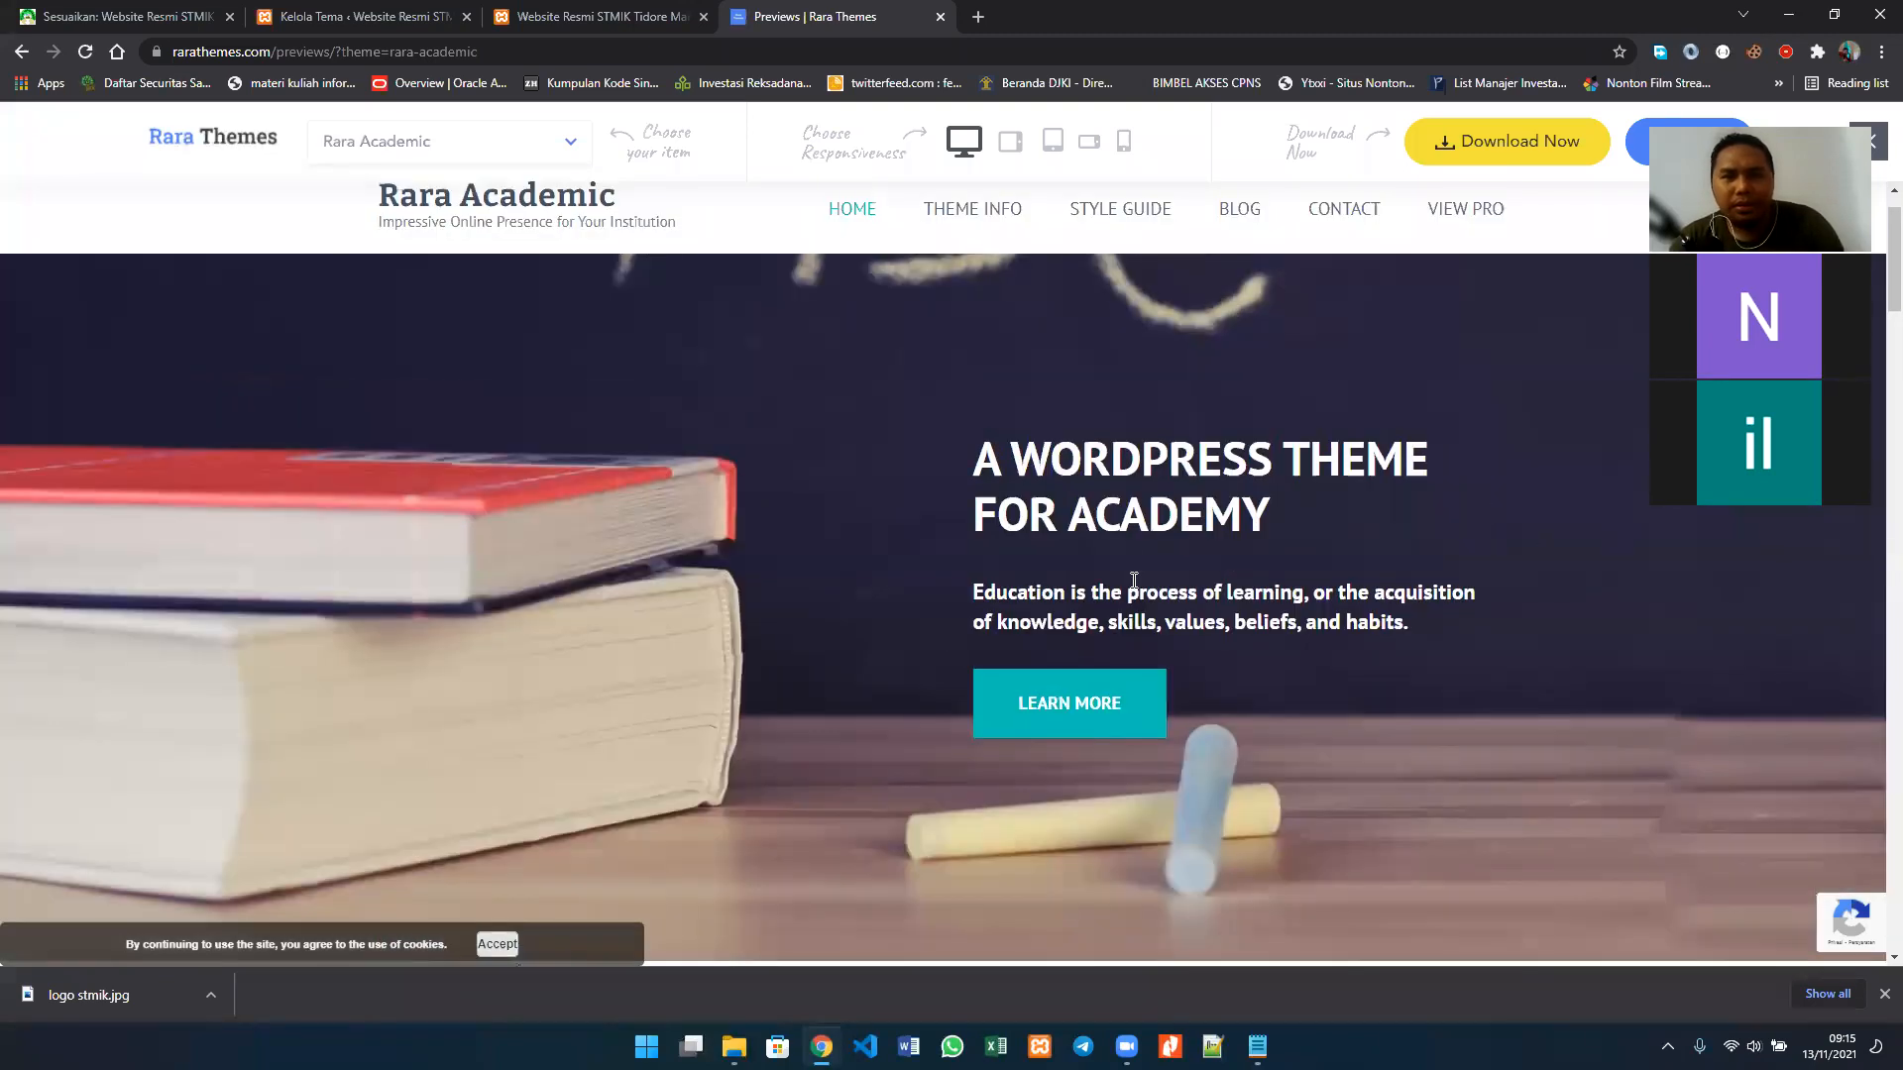
# Step: Enable Aktifkan Bagian Banner in the customizer's Bagian Banner settings and check the homepage preview
pyautogui.click(139, 15)
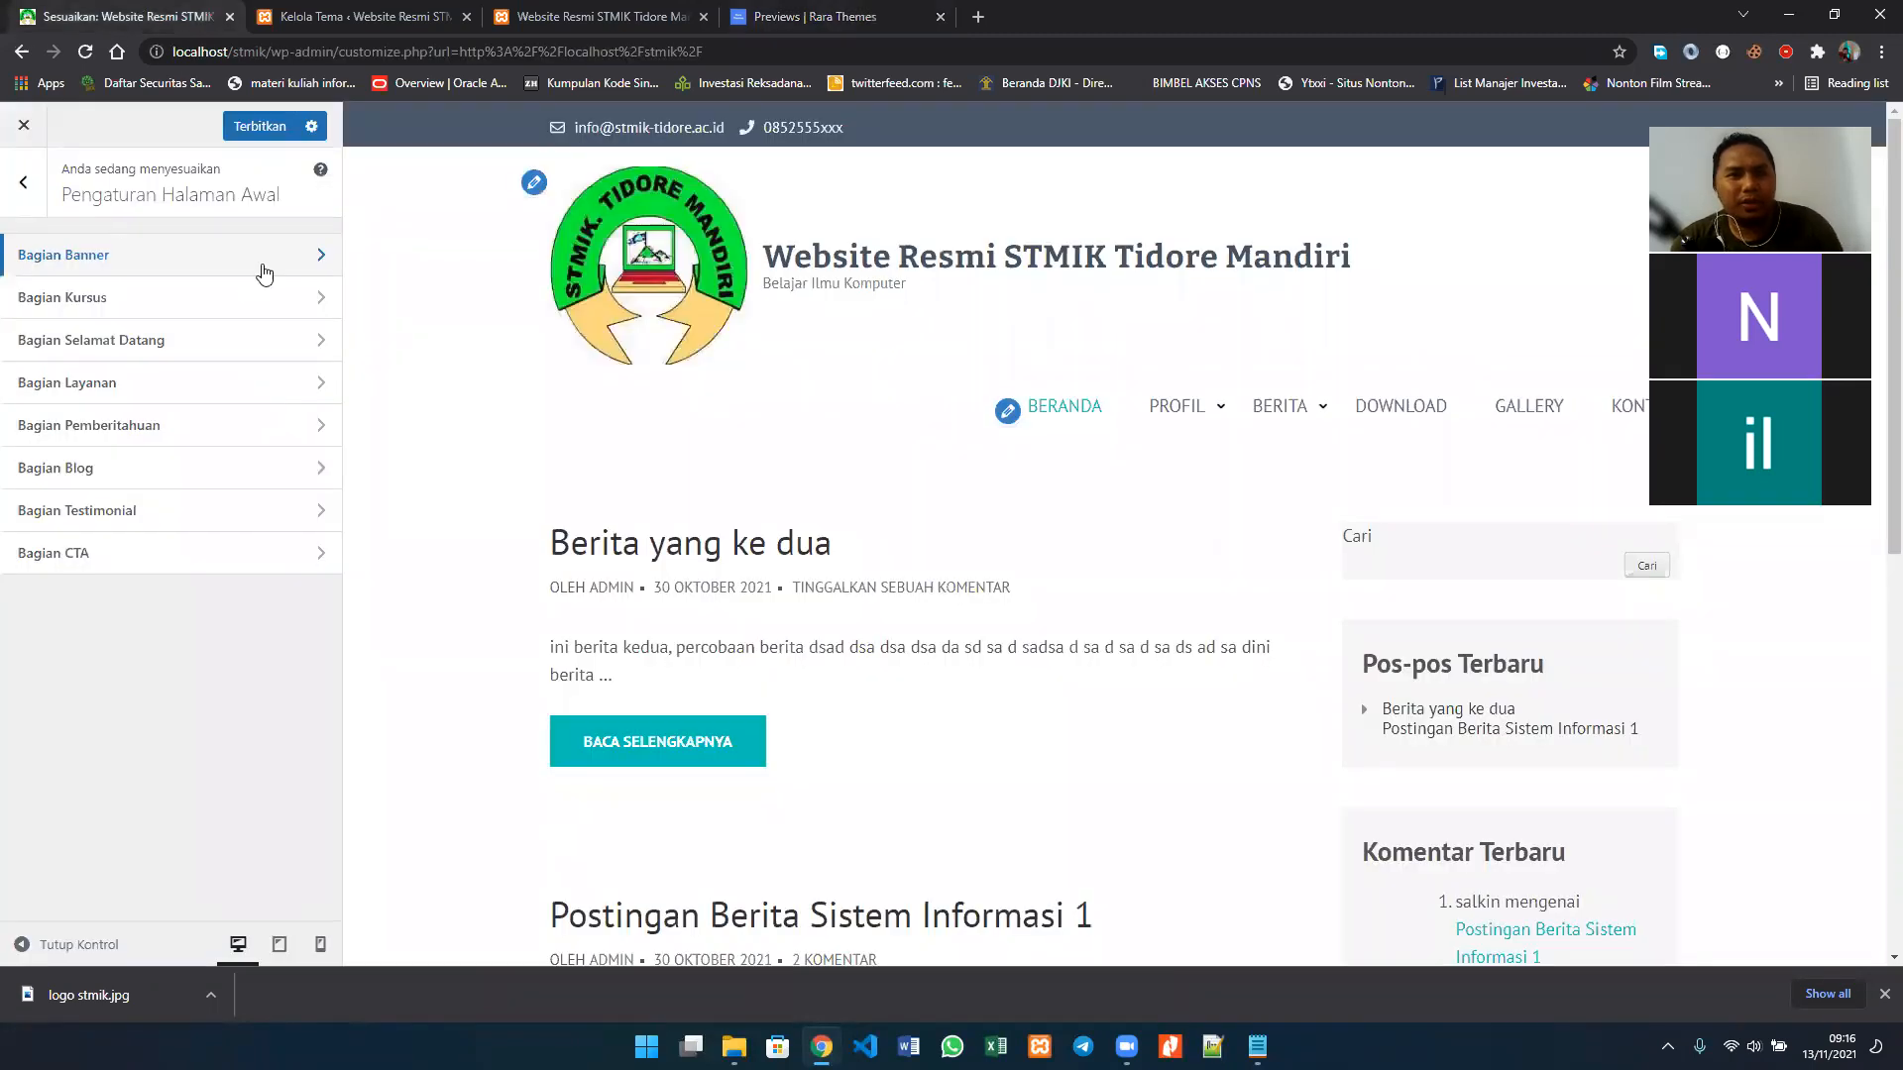
pyautogui.click(295, 263)
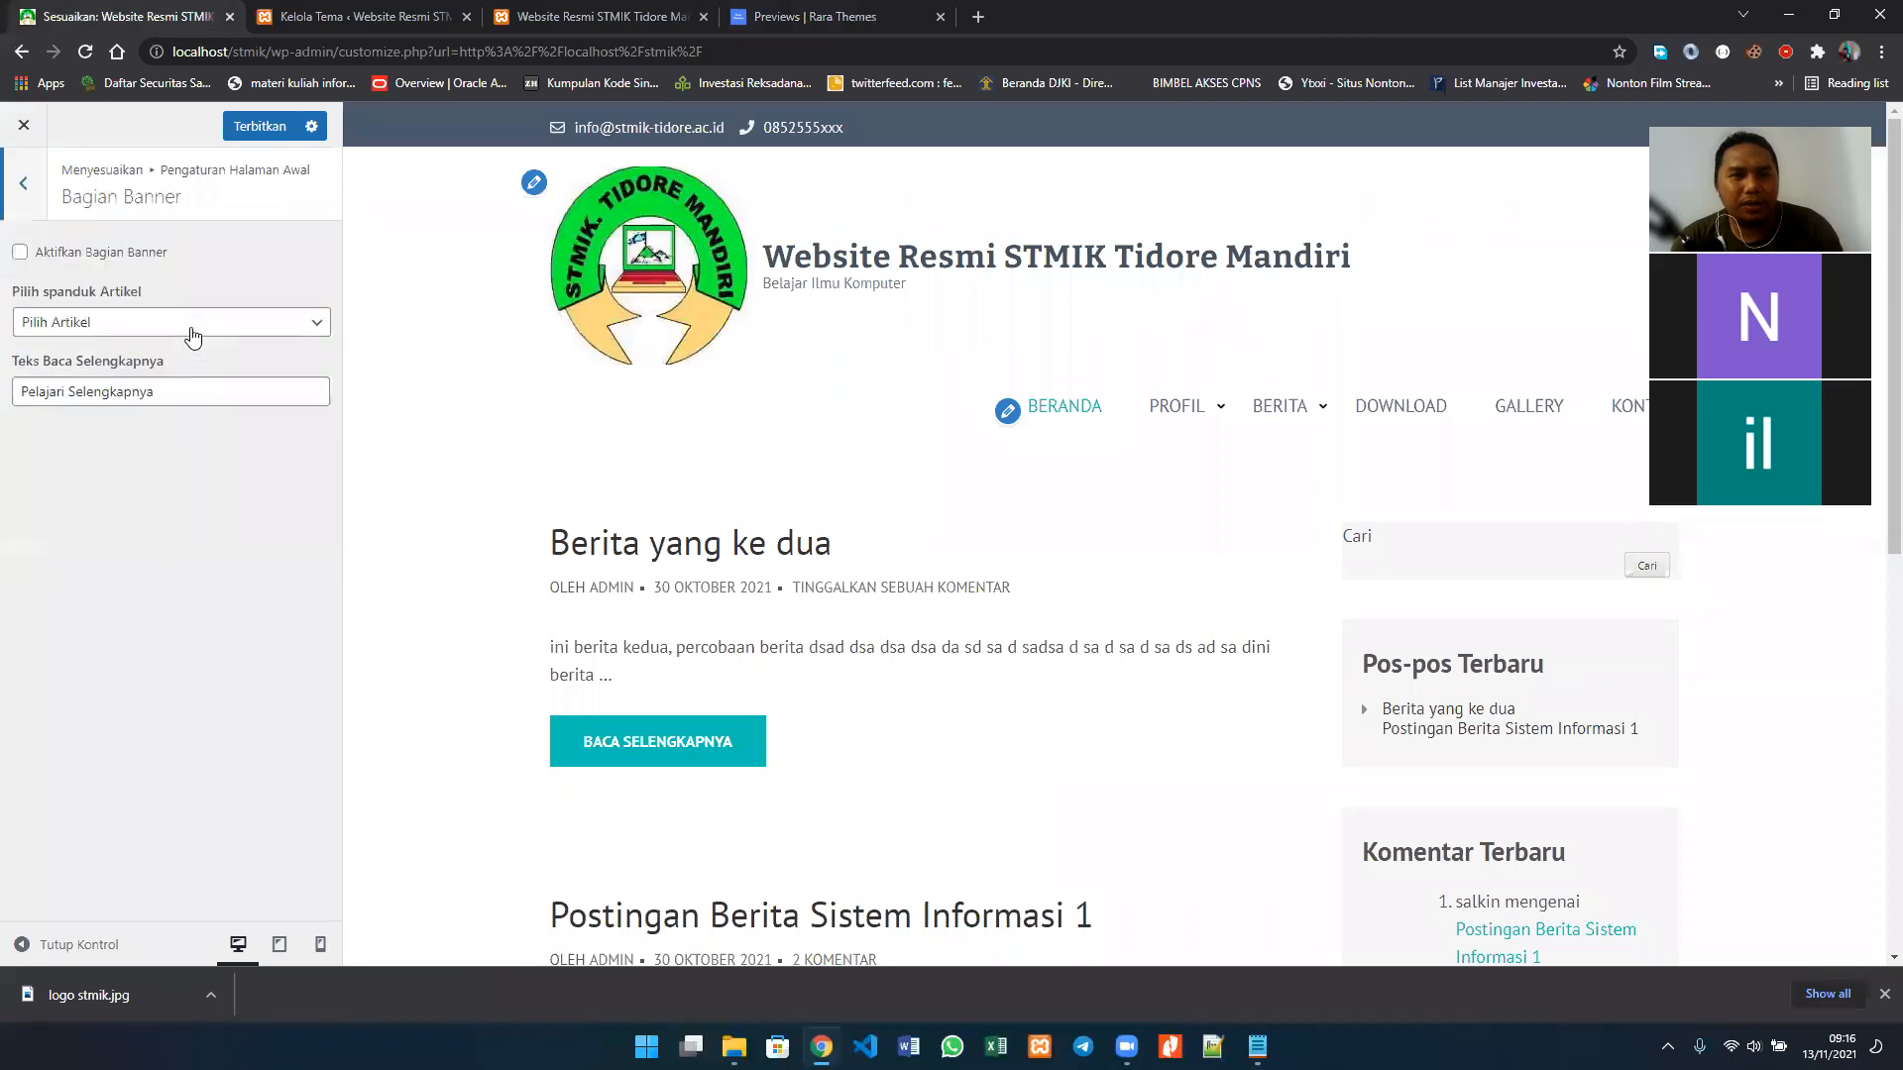
pyautogui.click(191, 327)
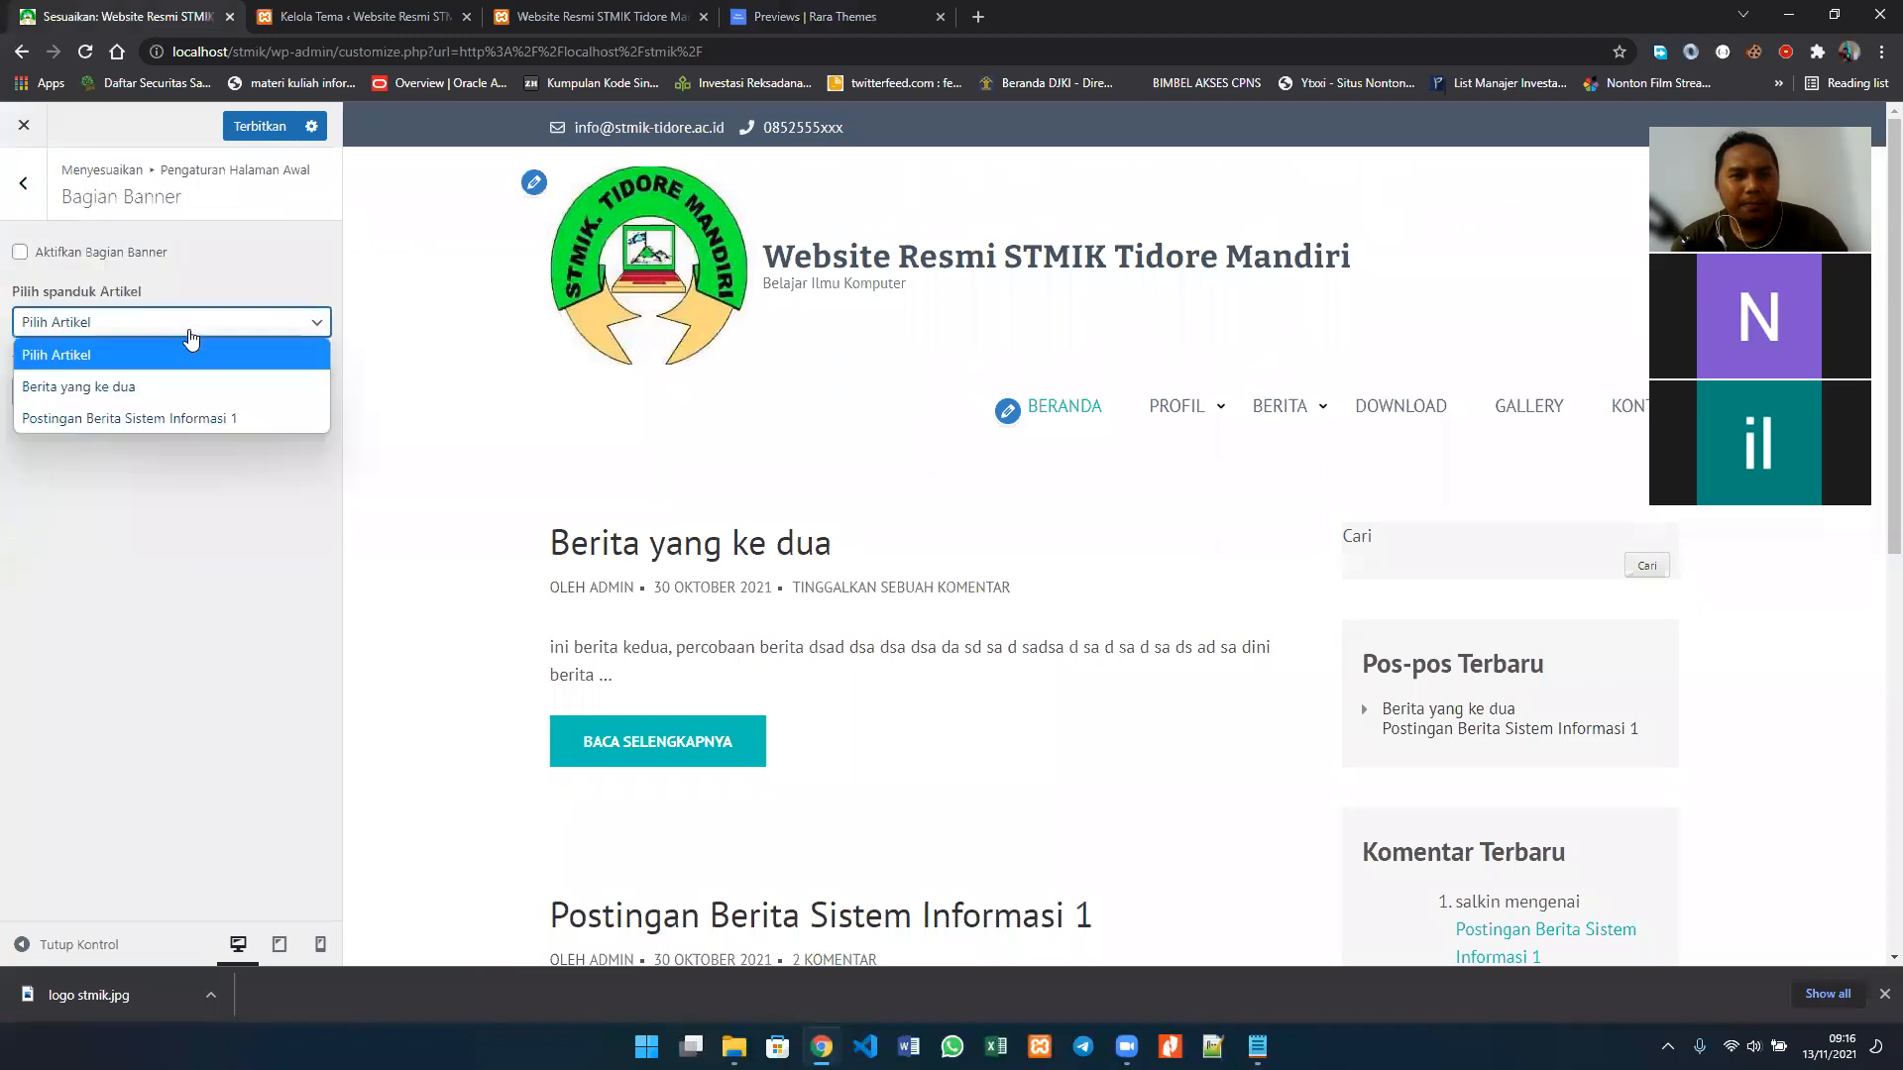
pyautogui.click(106, 255)
pyautogui.click(106, 252)
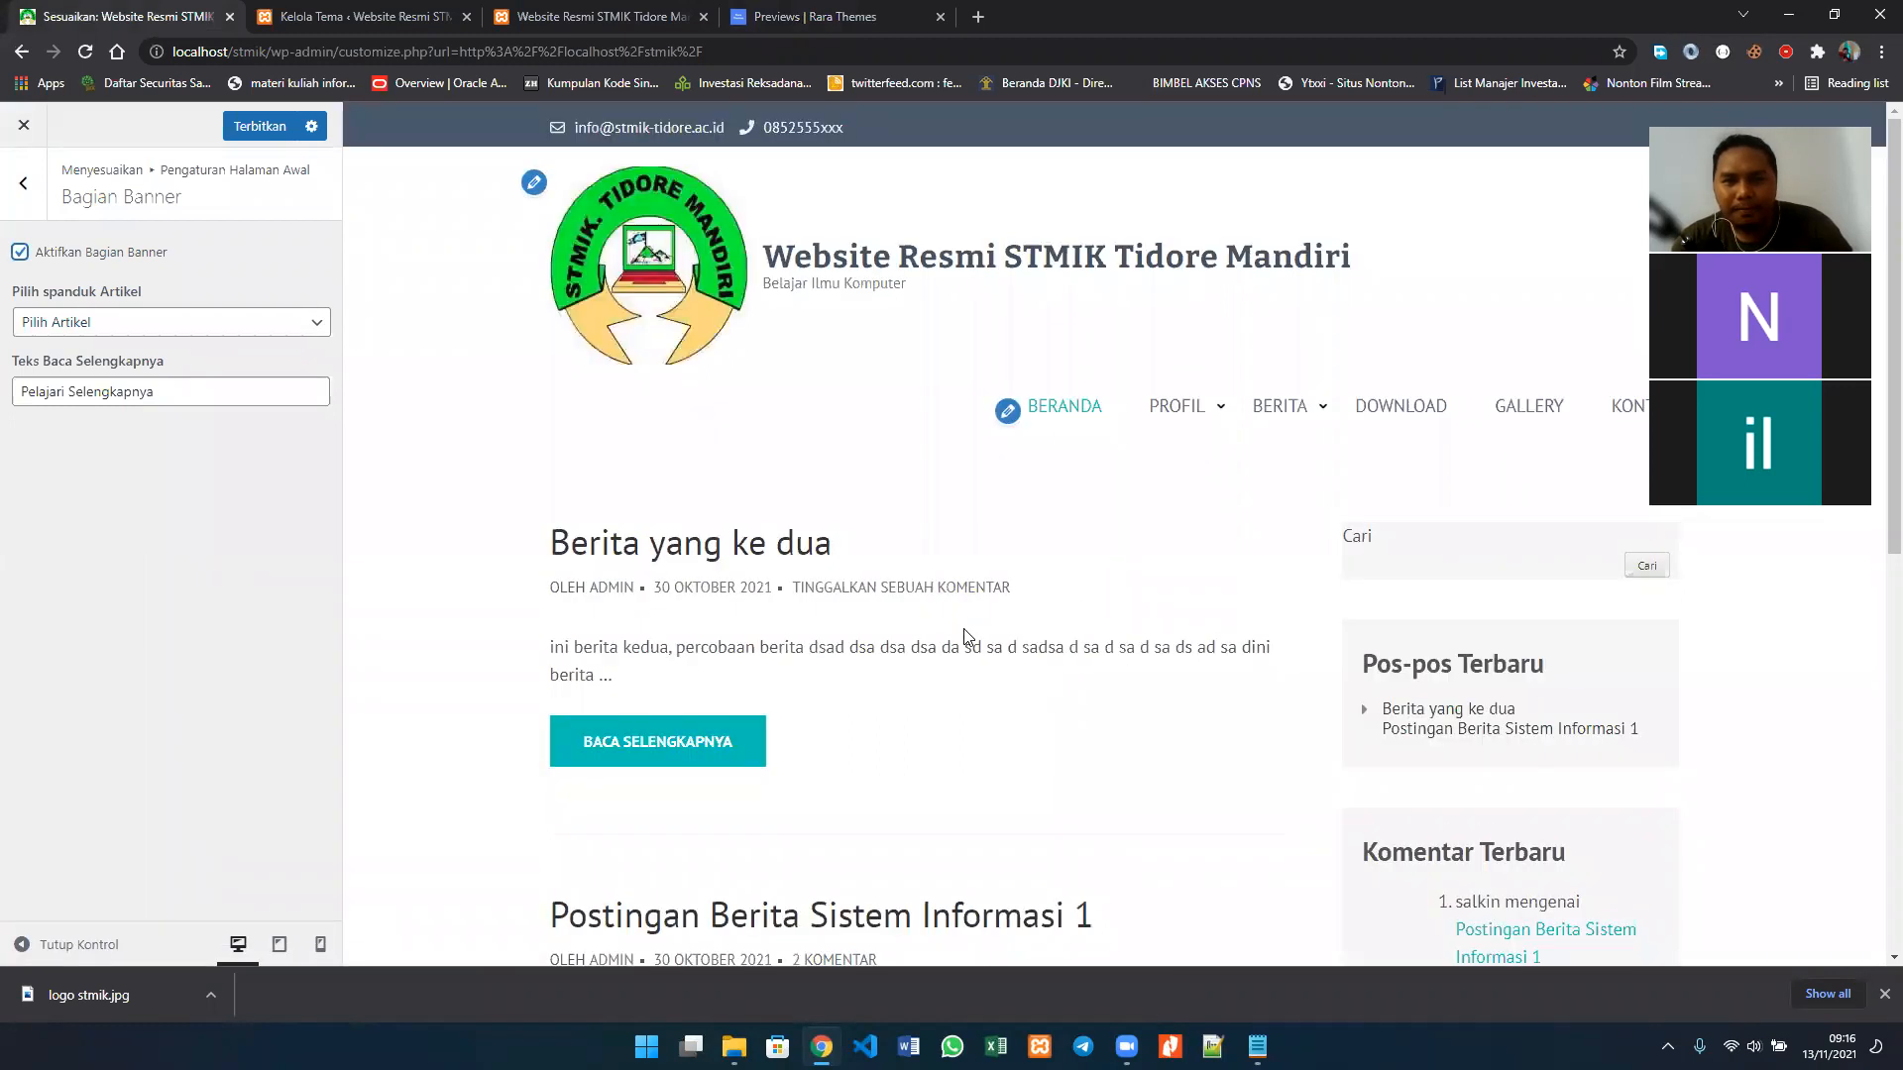
pyautogui.scroll(-2, 967, 637)
pyautogui.scroll(-6, 968, 637)
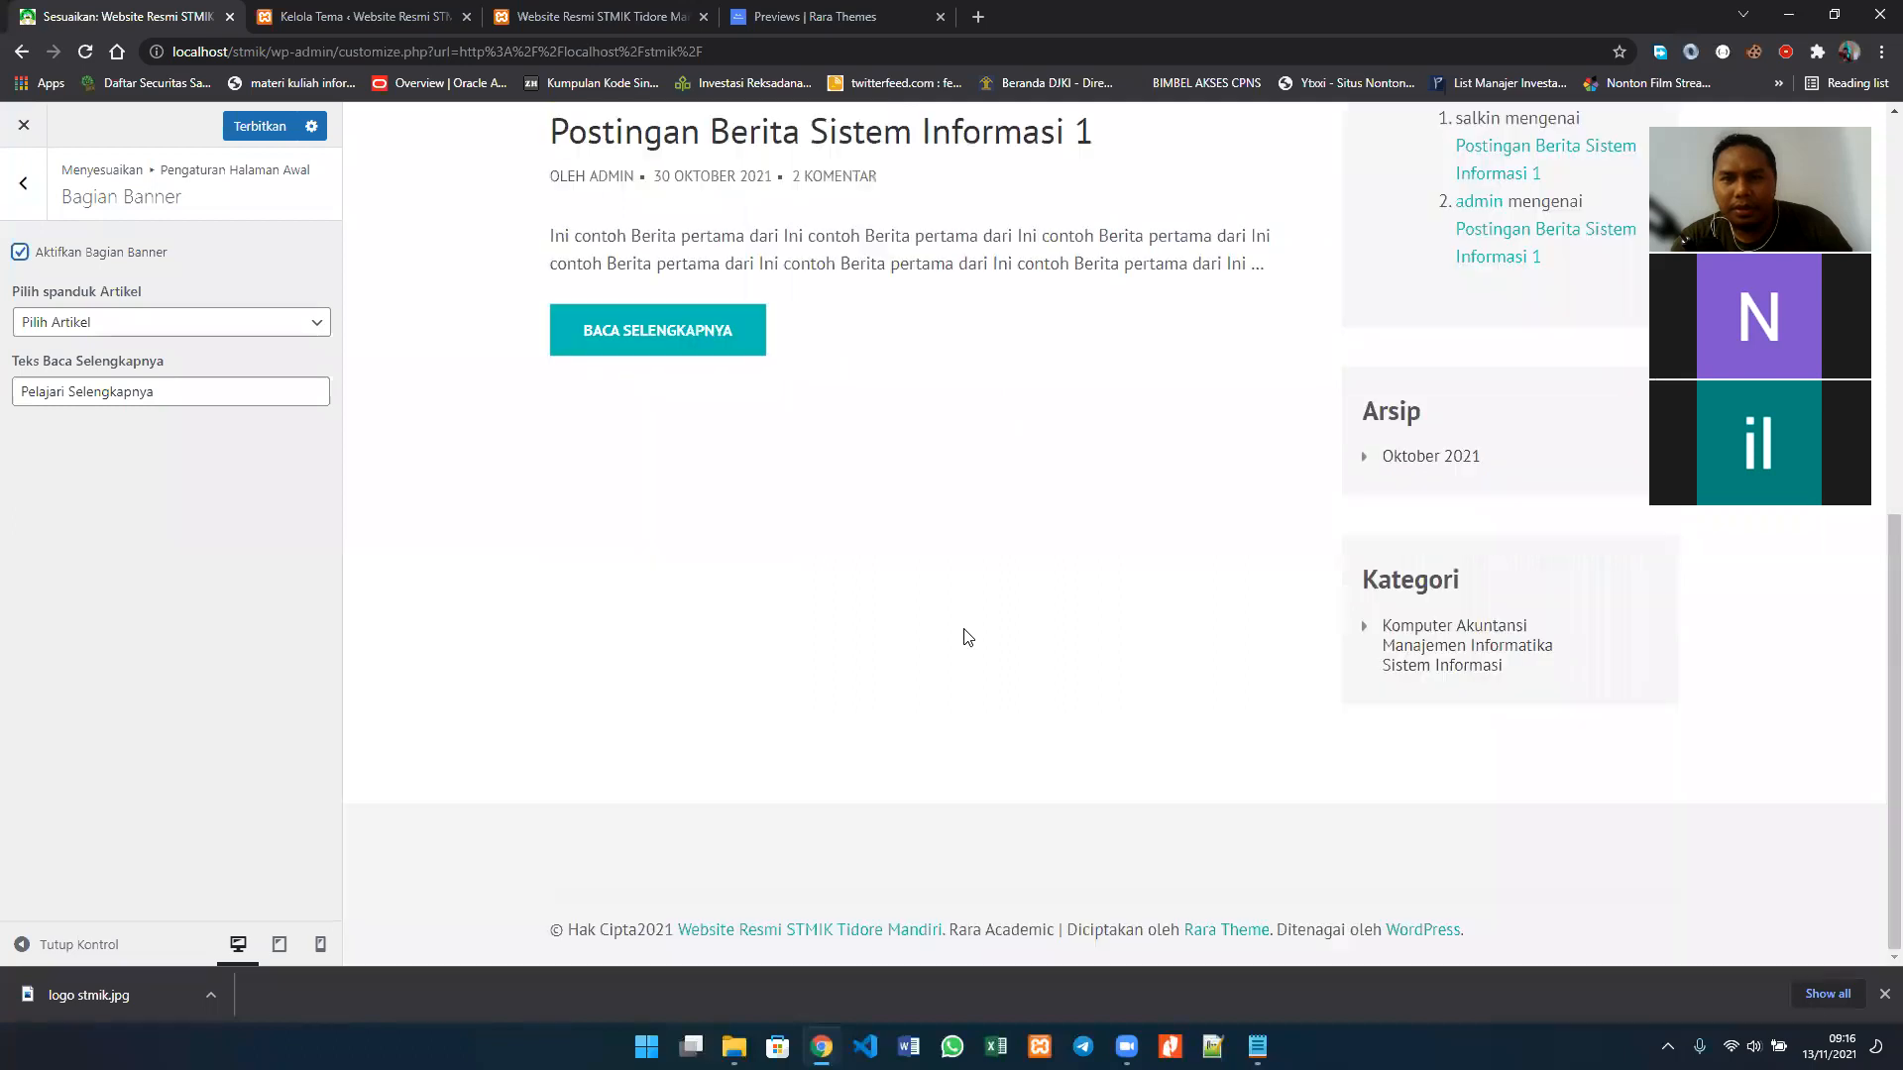
# Step: Select Berita yang ke dua as the article under Pilih spanduk Artikel in Bagian Banner and check the homepage preview
pyautogui.scroll(8, 967, 637)
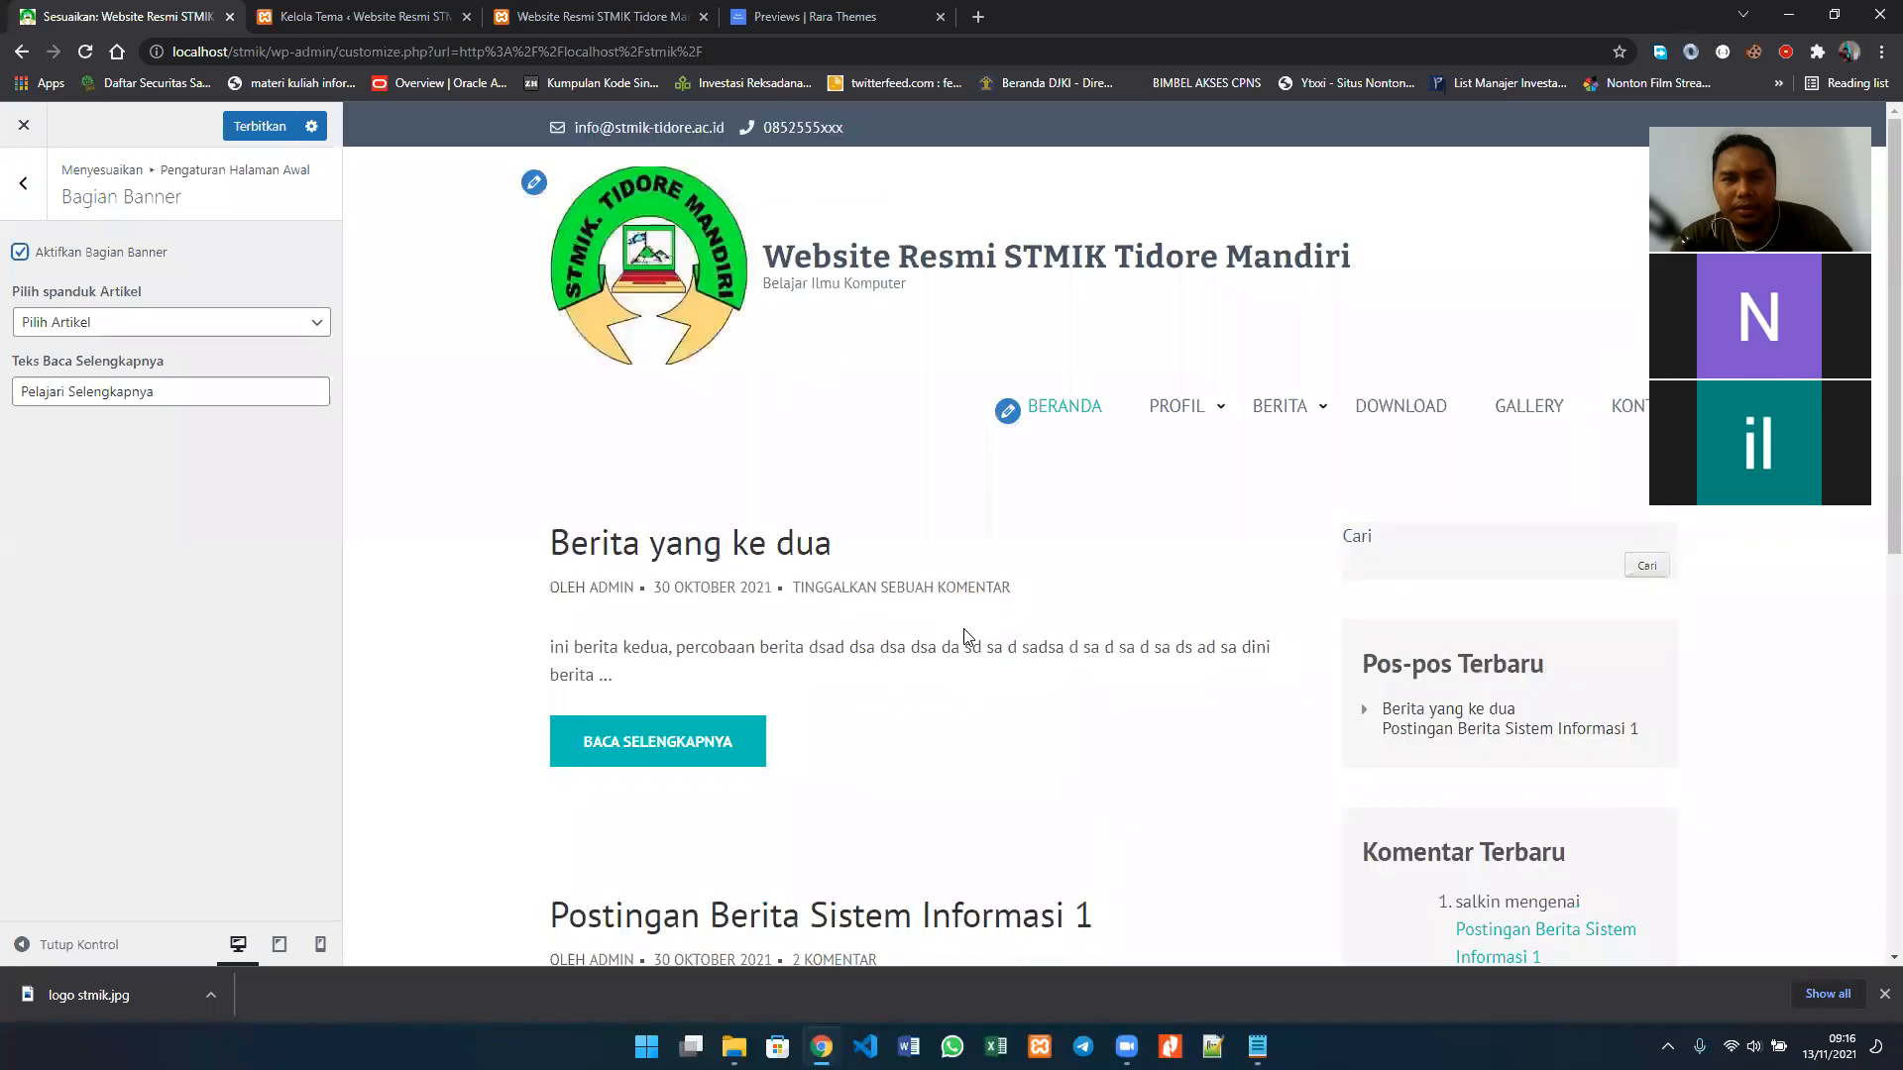
pyautogui.click(197, 322)
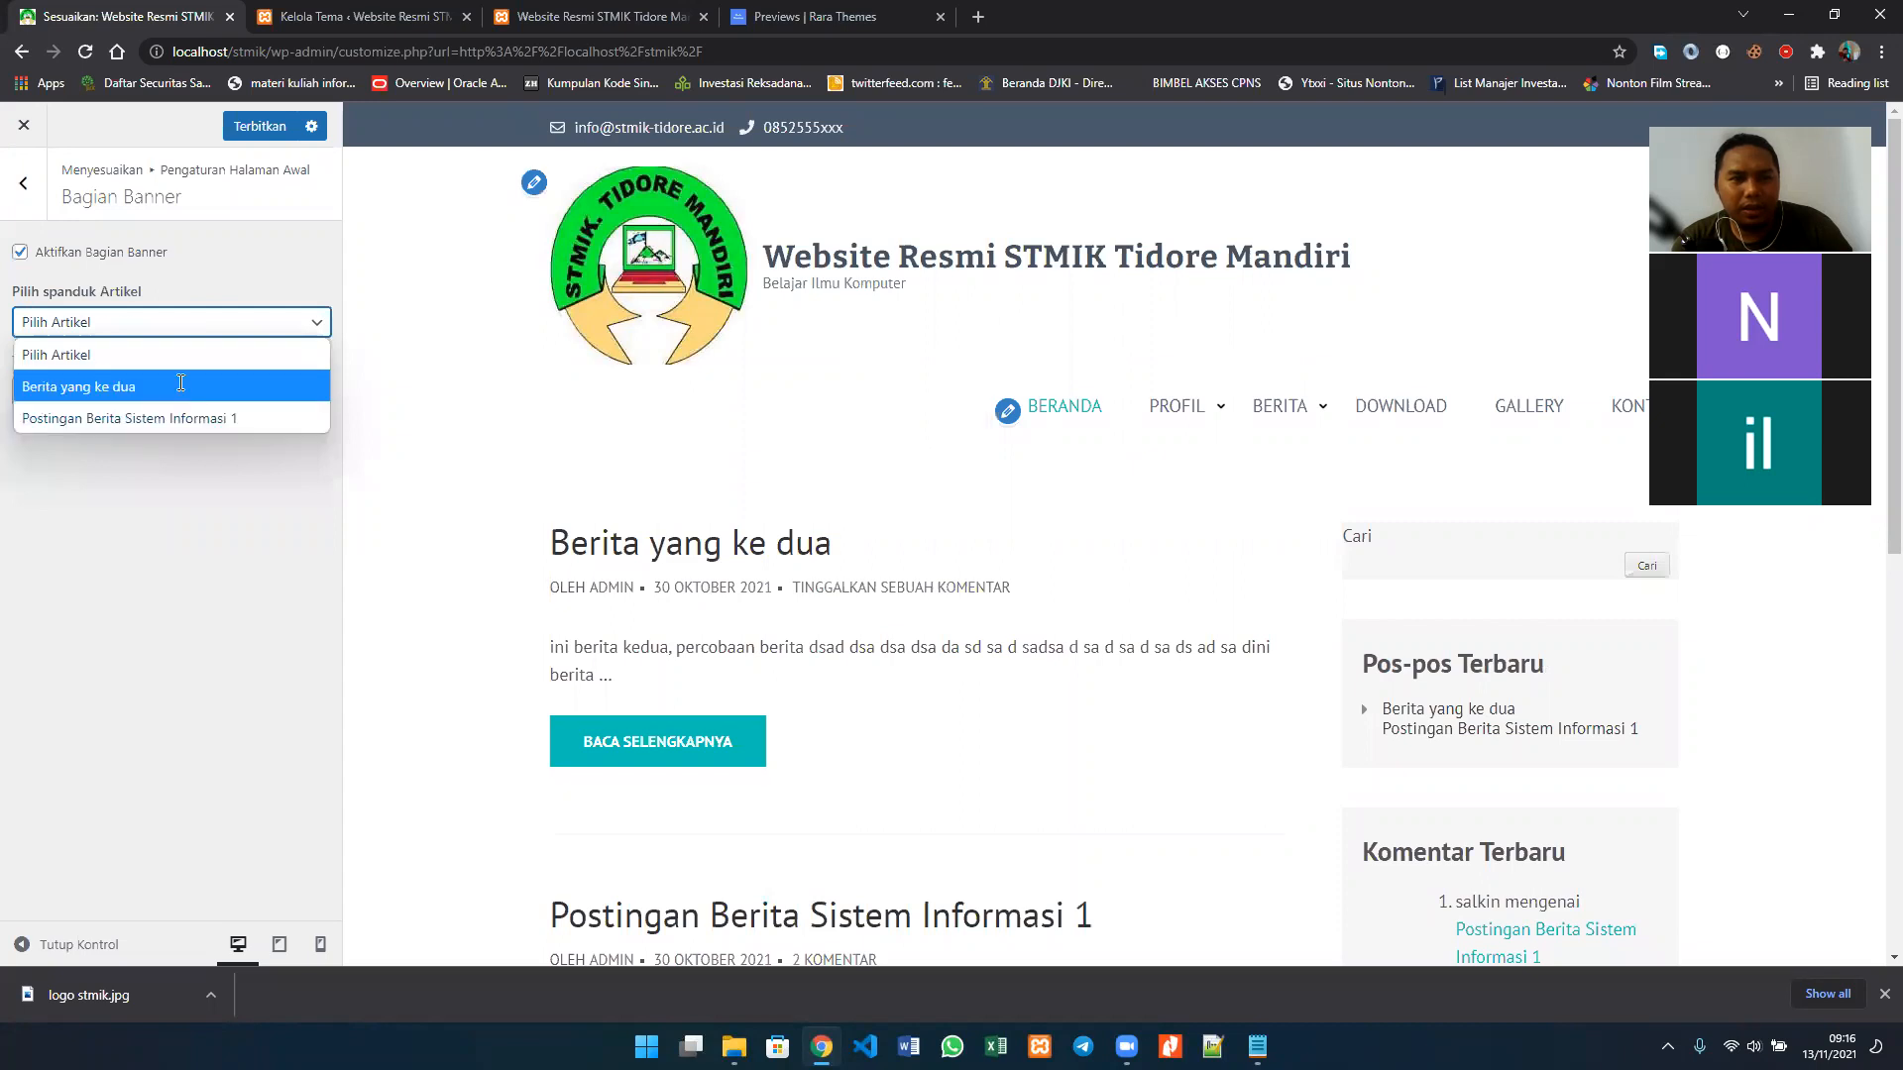
pyautogui.click(179, 388)
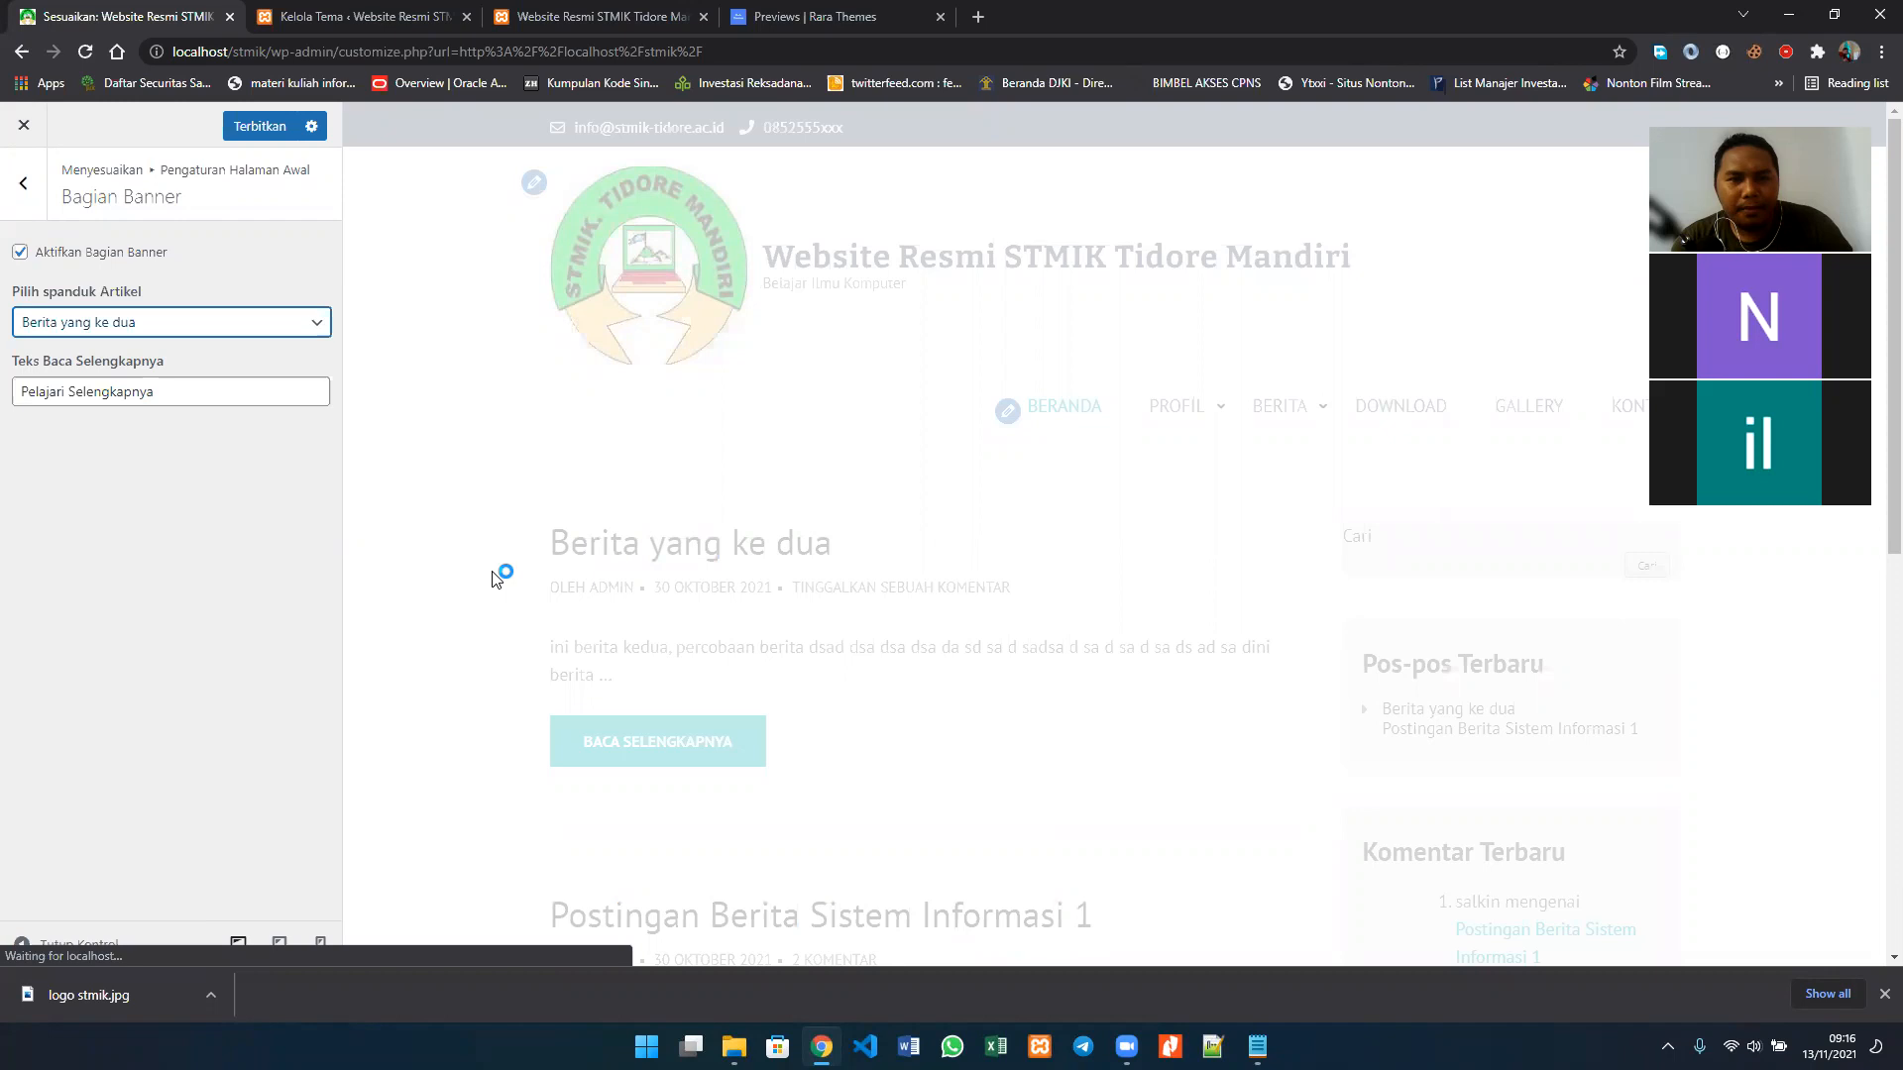
pyautogui.scroll(-8, 866, 589)
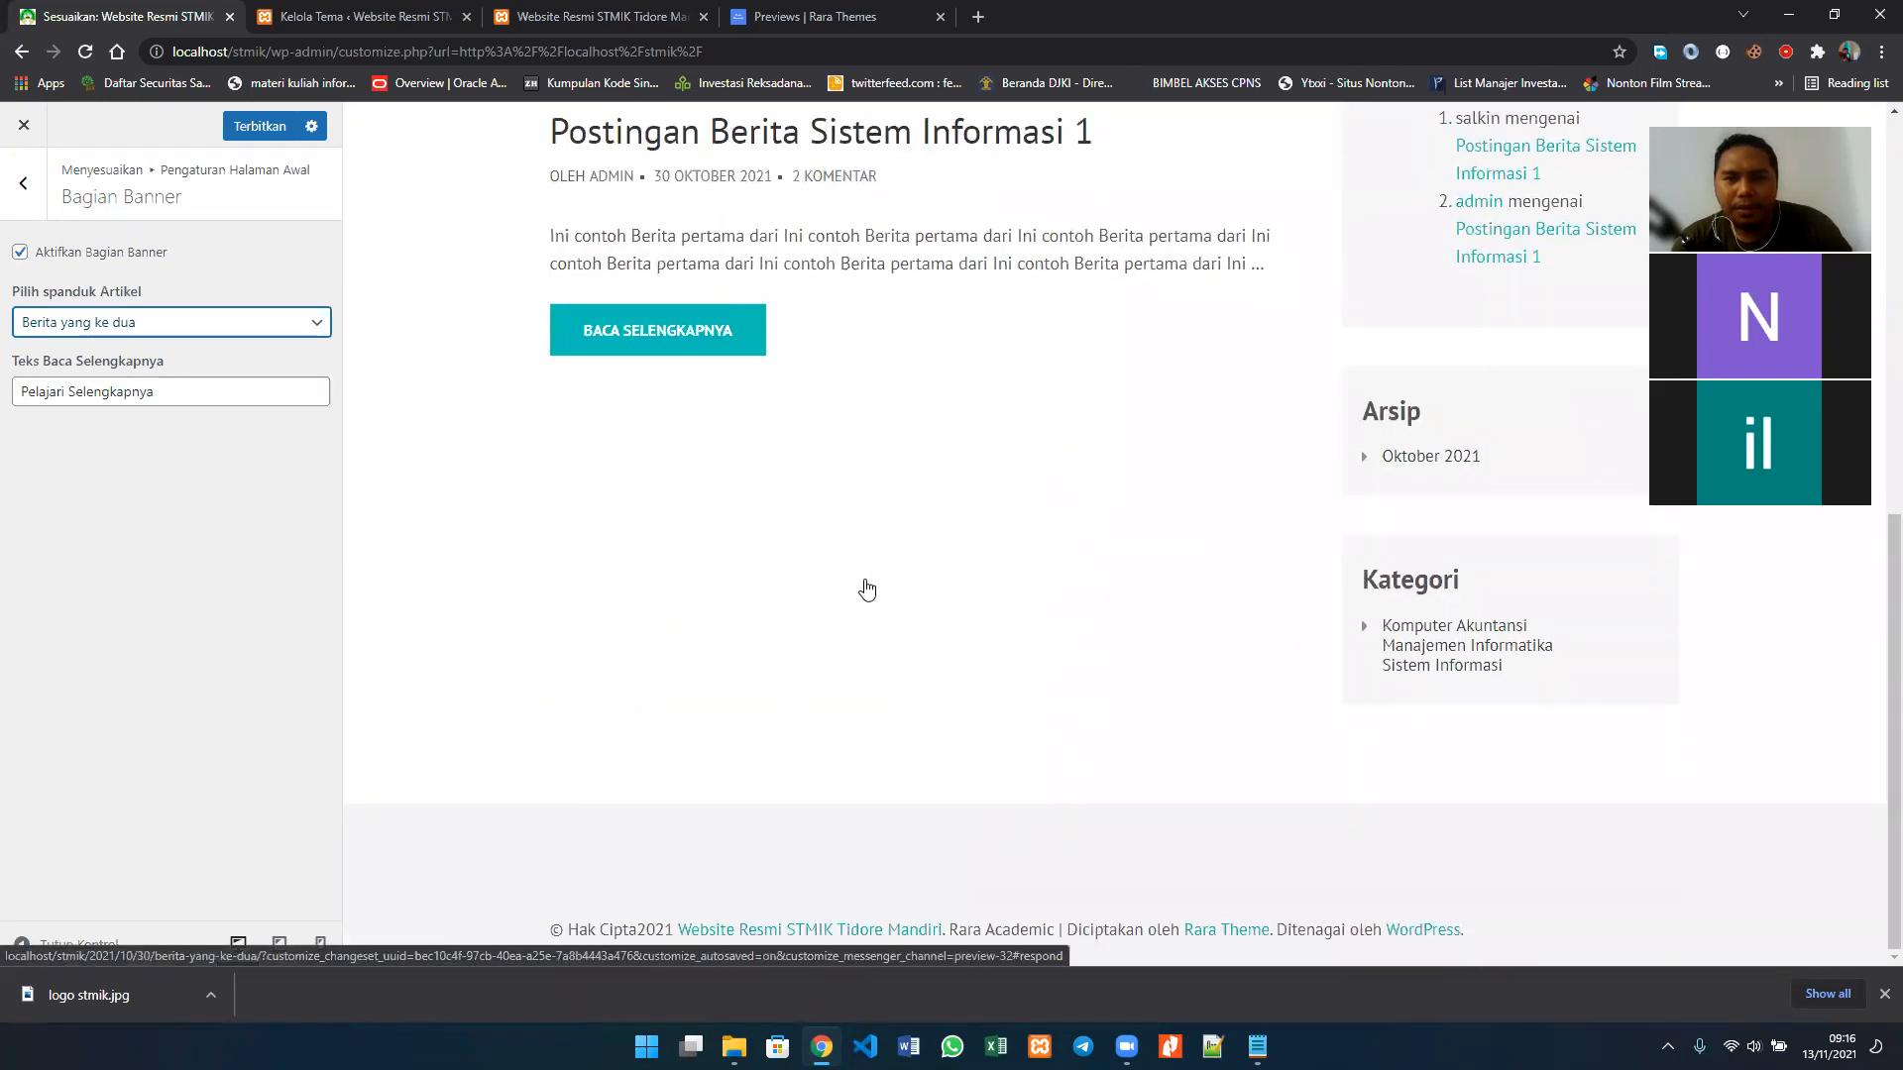
pyautogui.scroll(8, 866, 589)
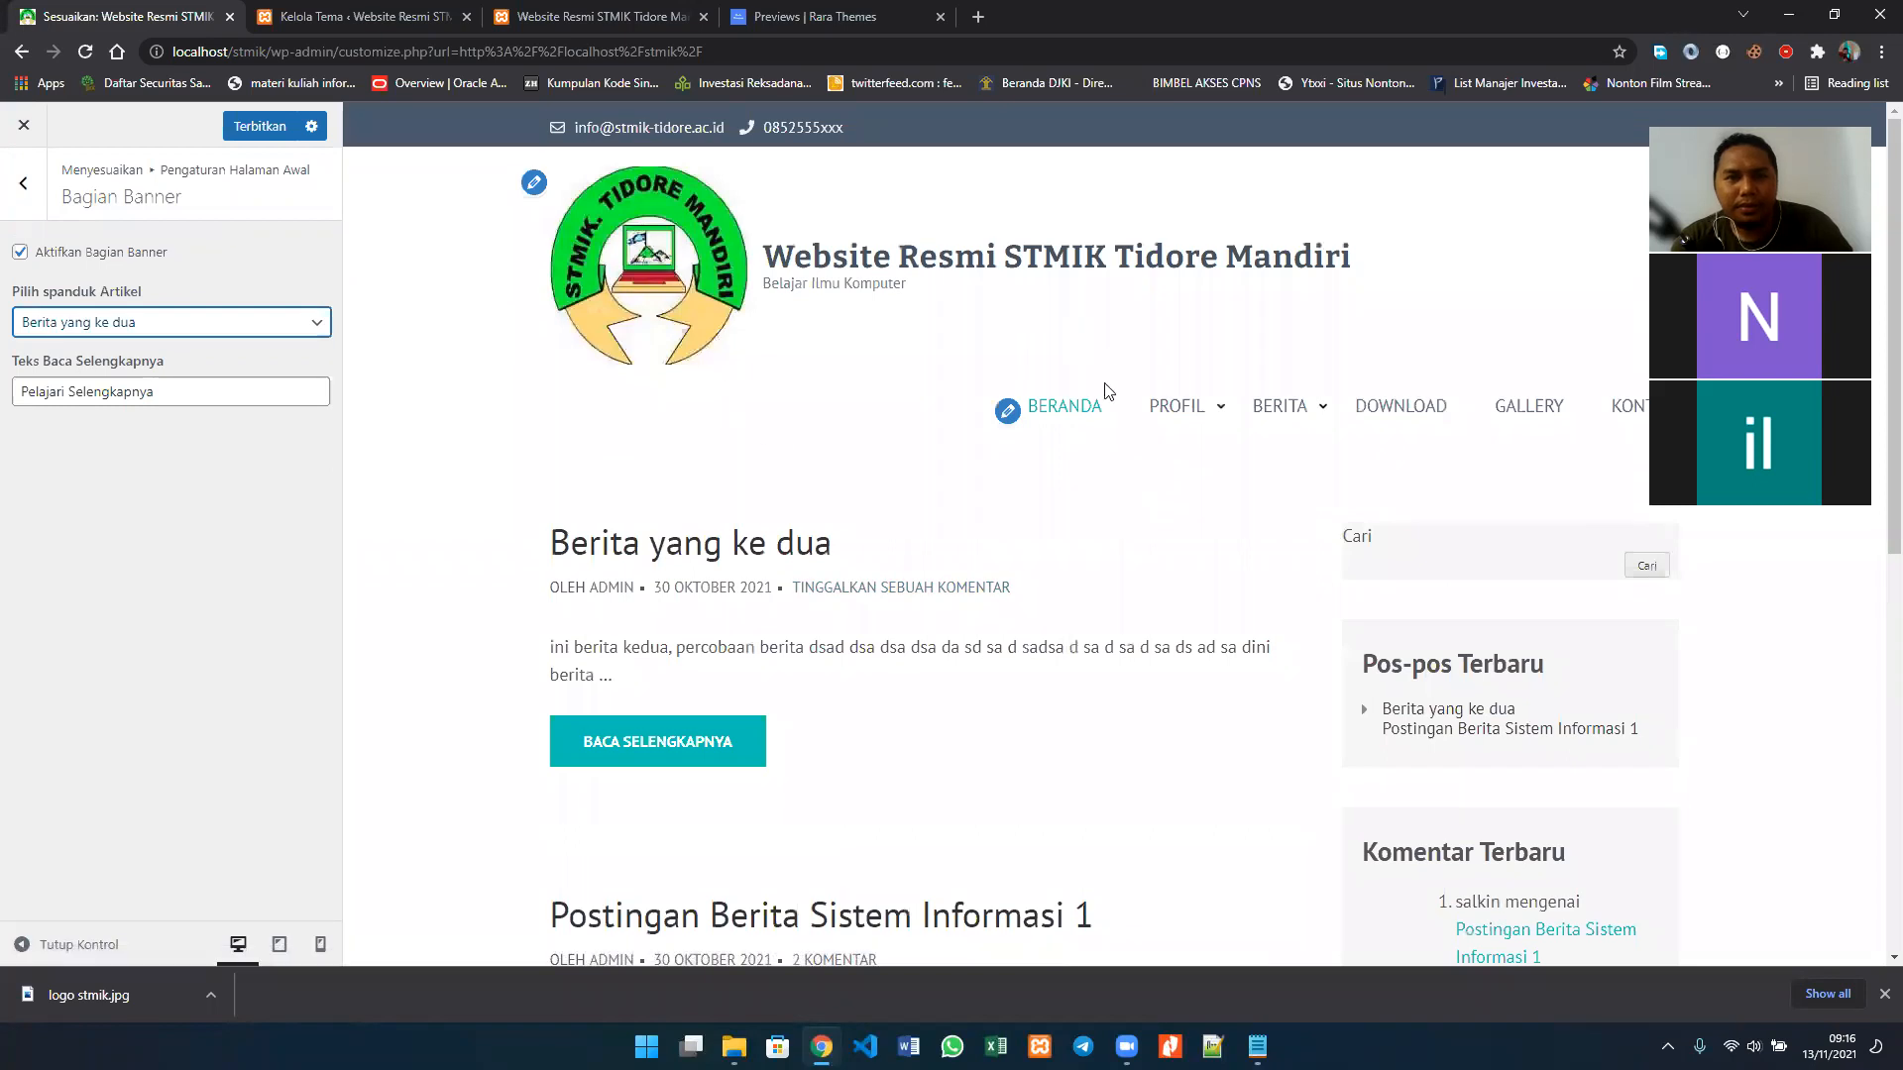
pyautogui.click(190, 328)
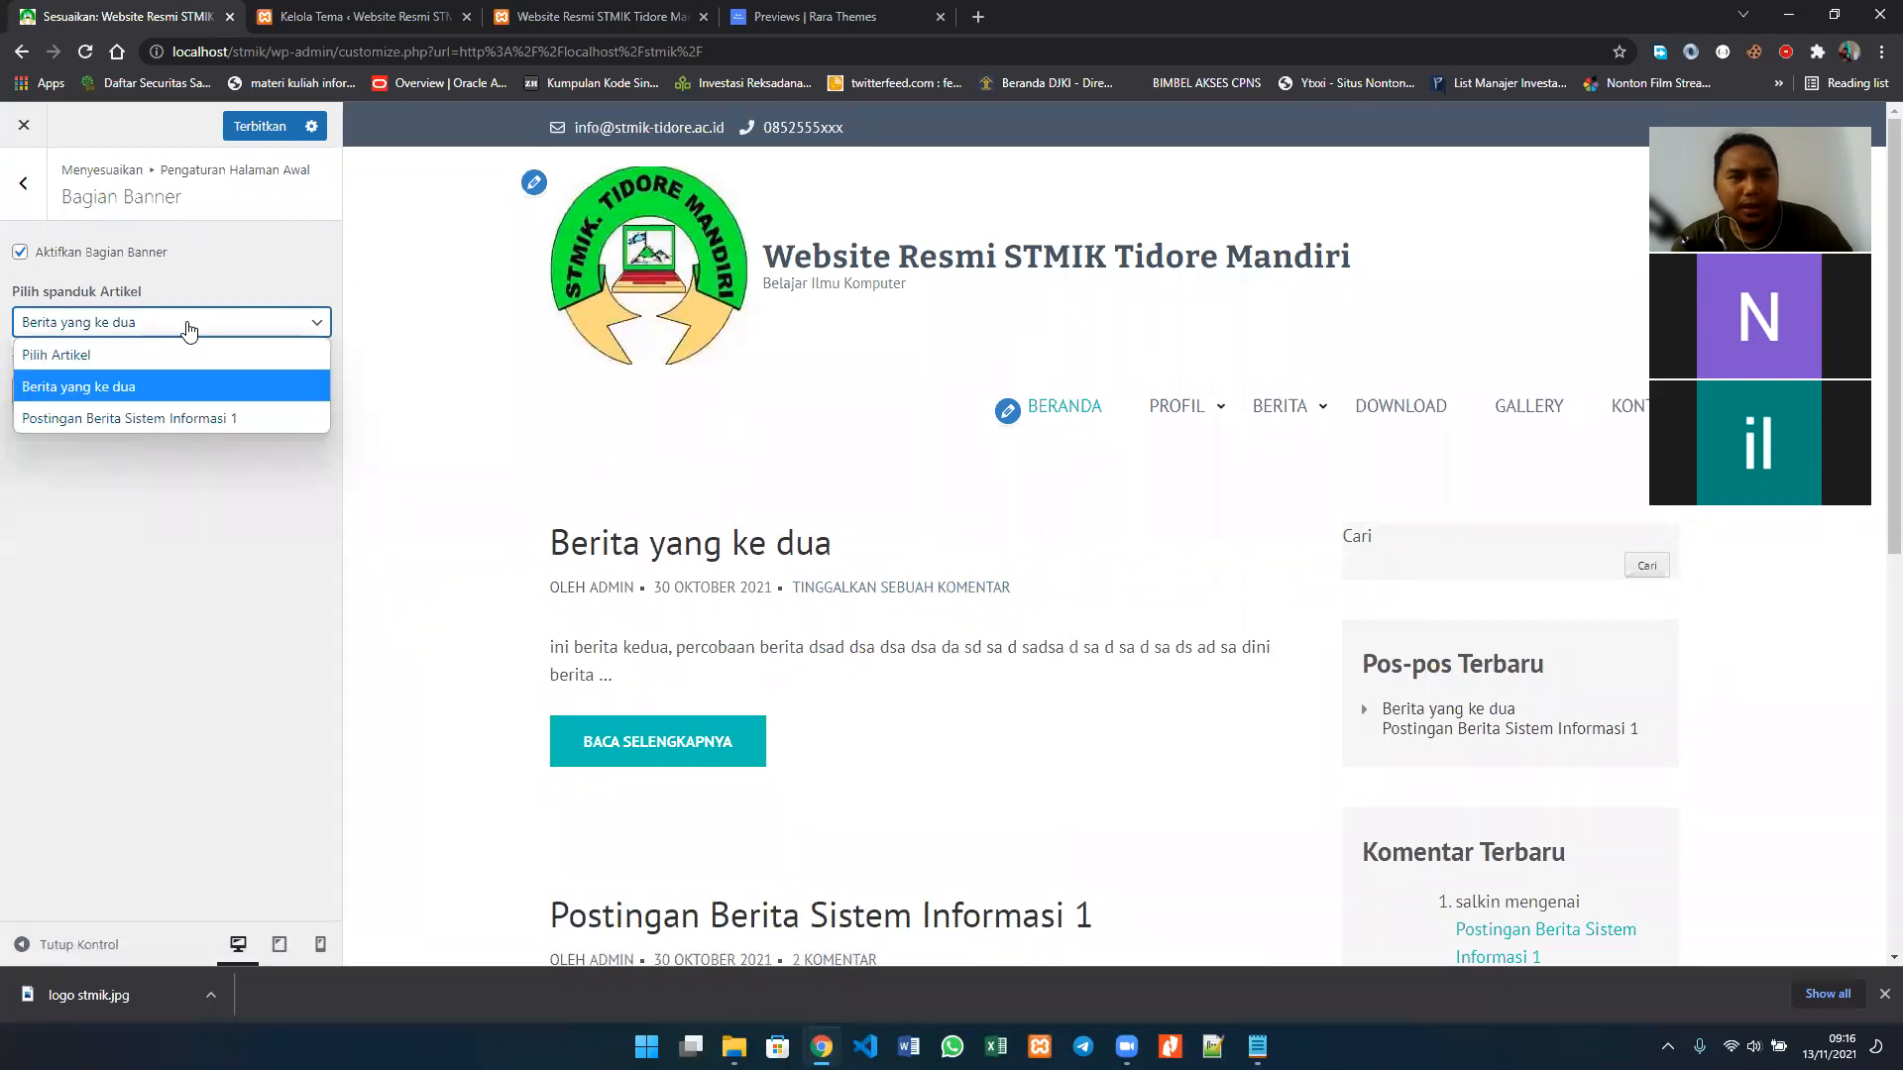
pyautogui.click(186, 388)
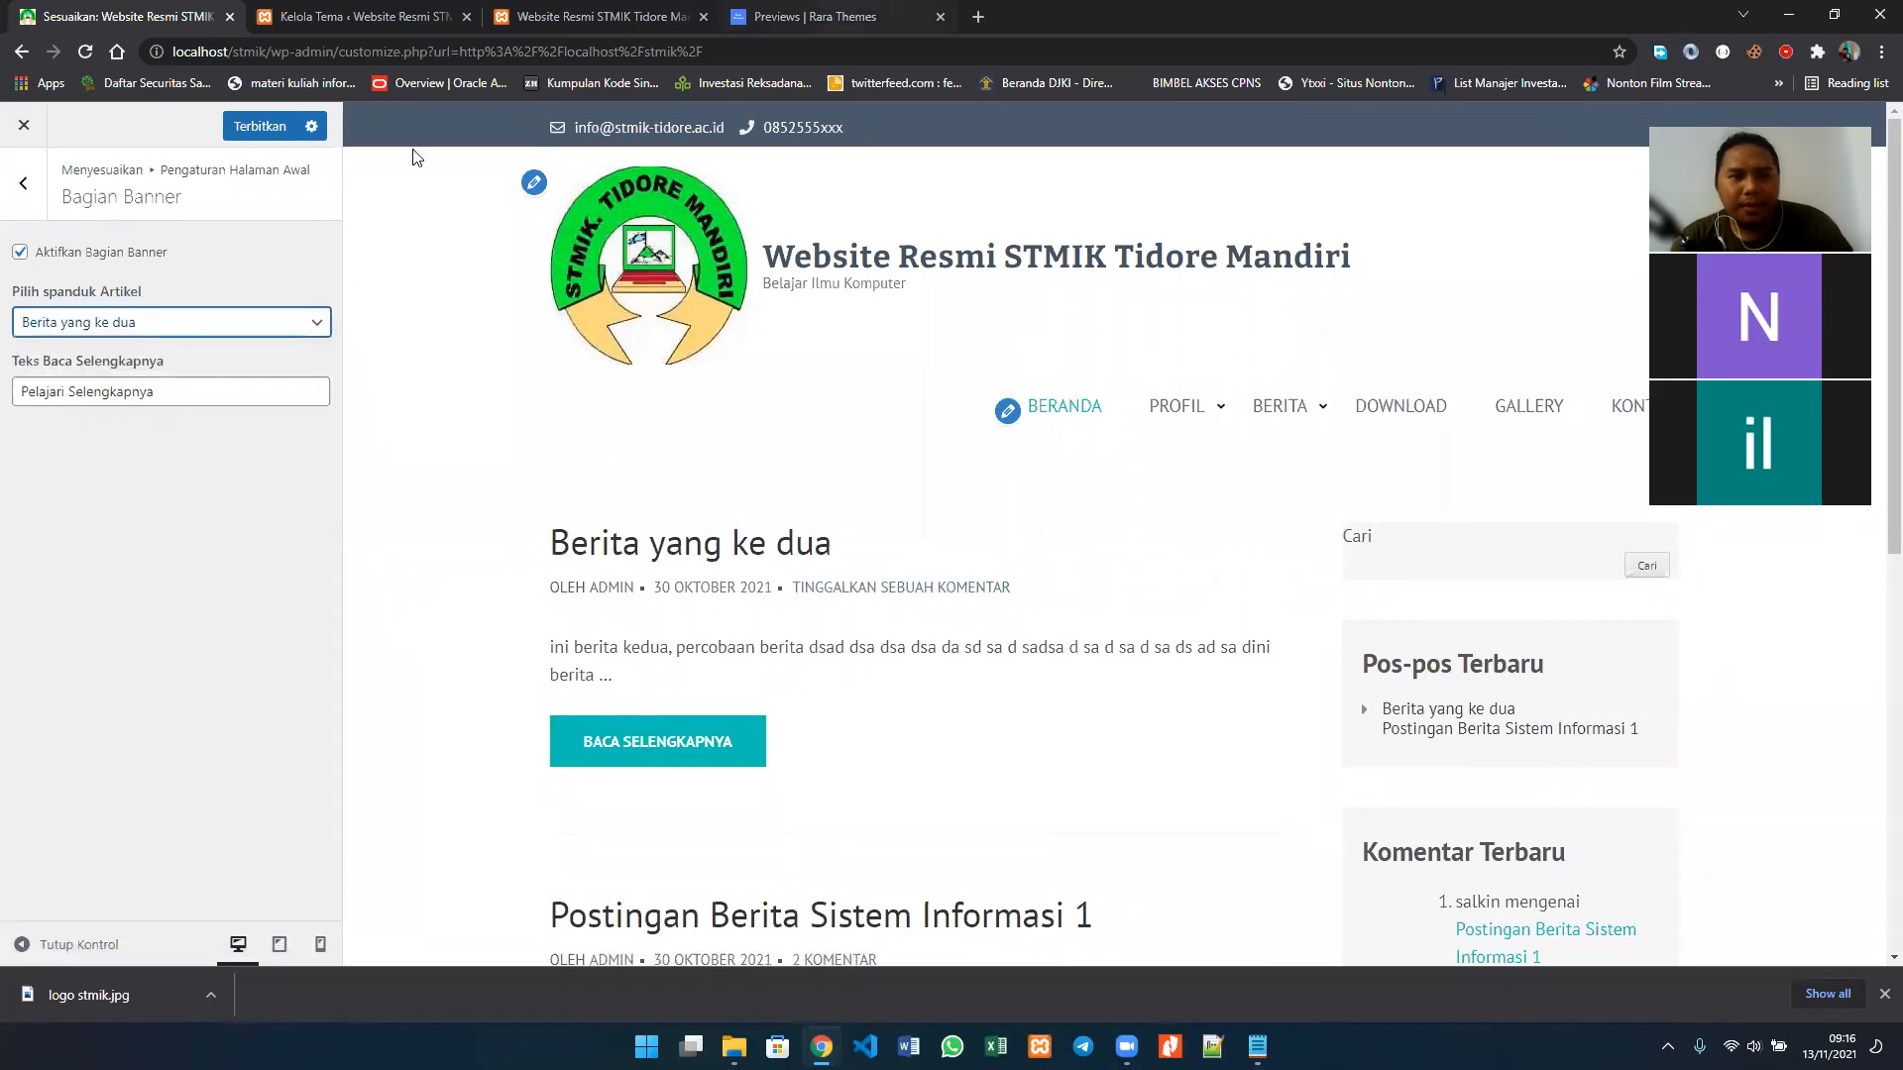
# Step: Examine the Rara Academic demo homepage's banner, Popular Courses, About and course features sections as a layout reference
pyautogui.click(797, 16)
pyautogui.scroll(-1, 842, 865)
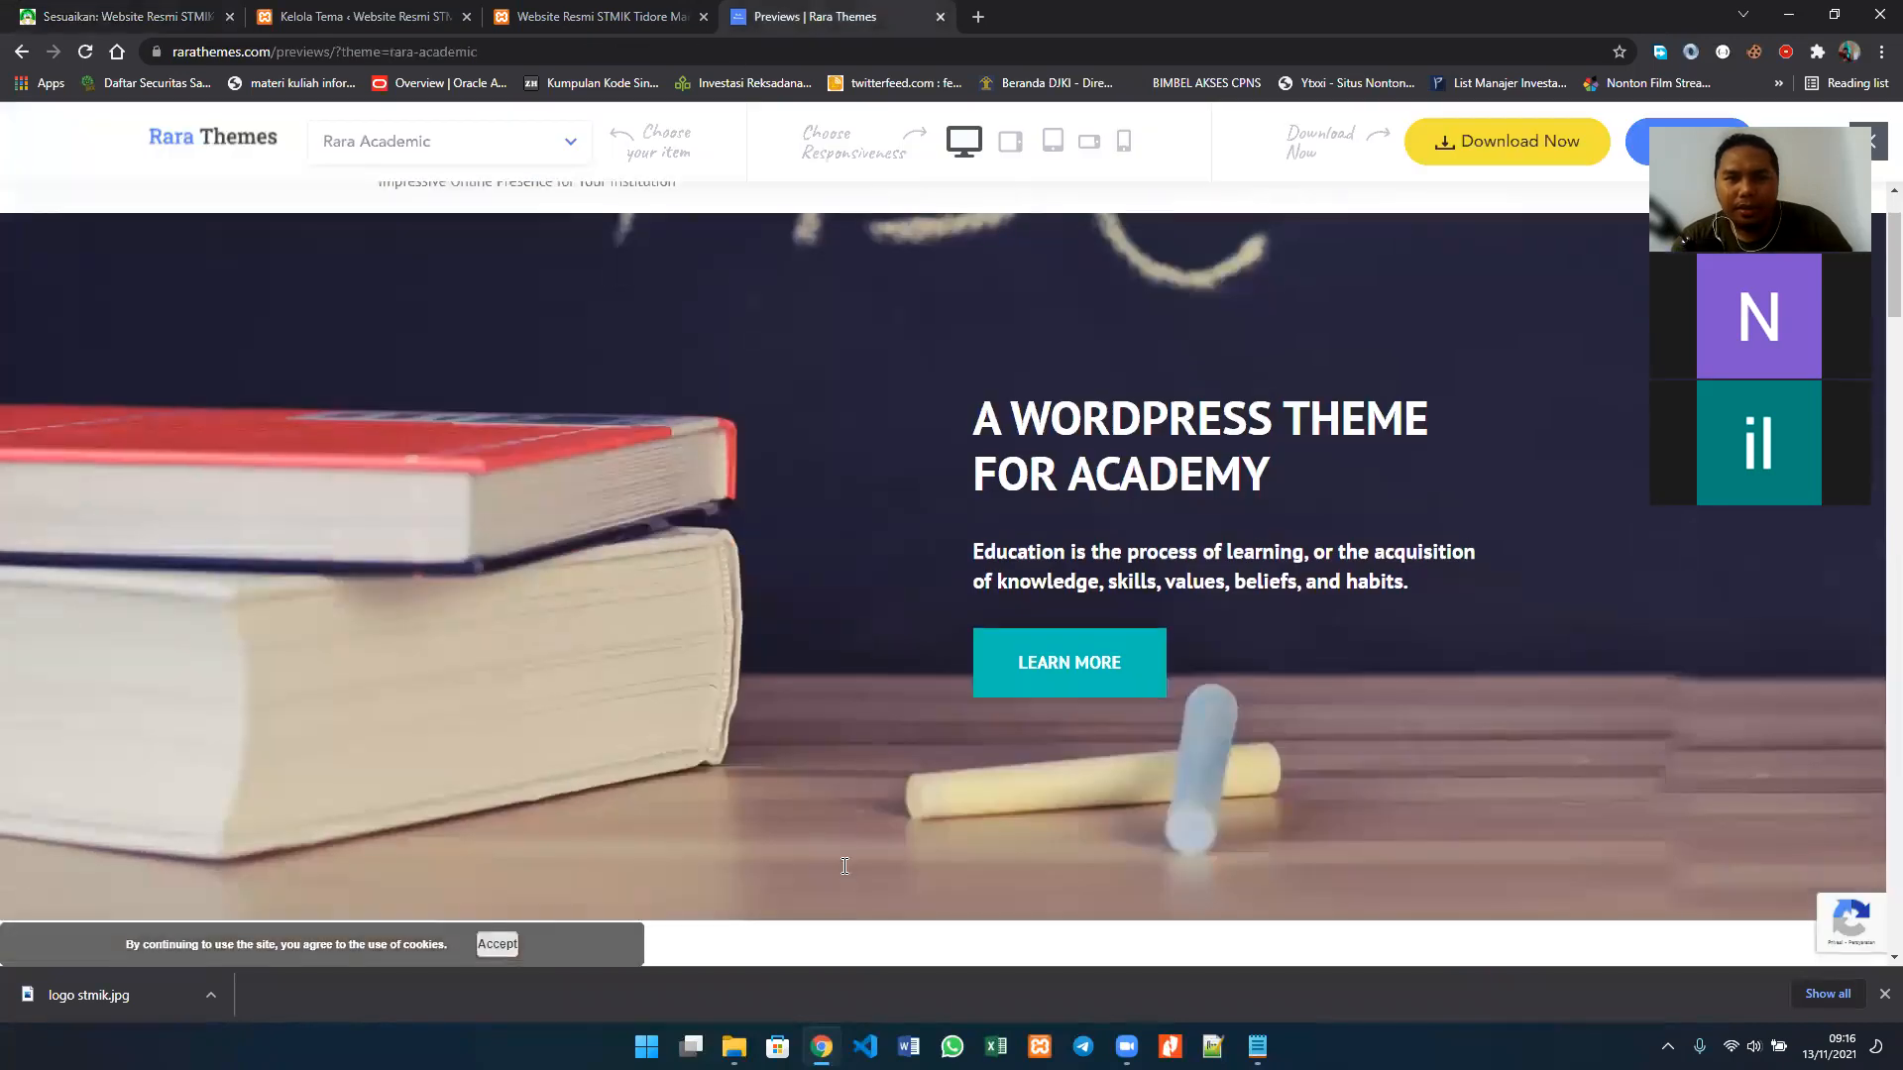
pyautogui.scroll(-5, 842, 865)
pyautogui.scroll(-5, 844, 866)
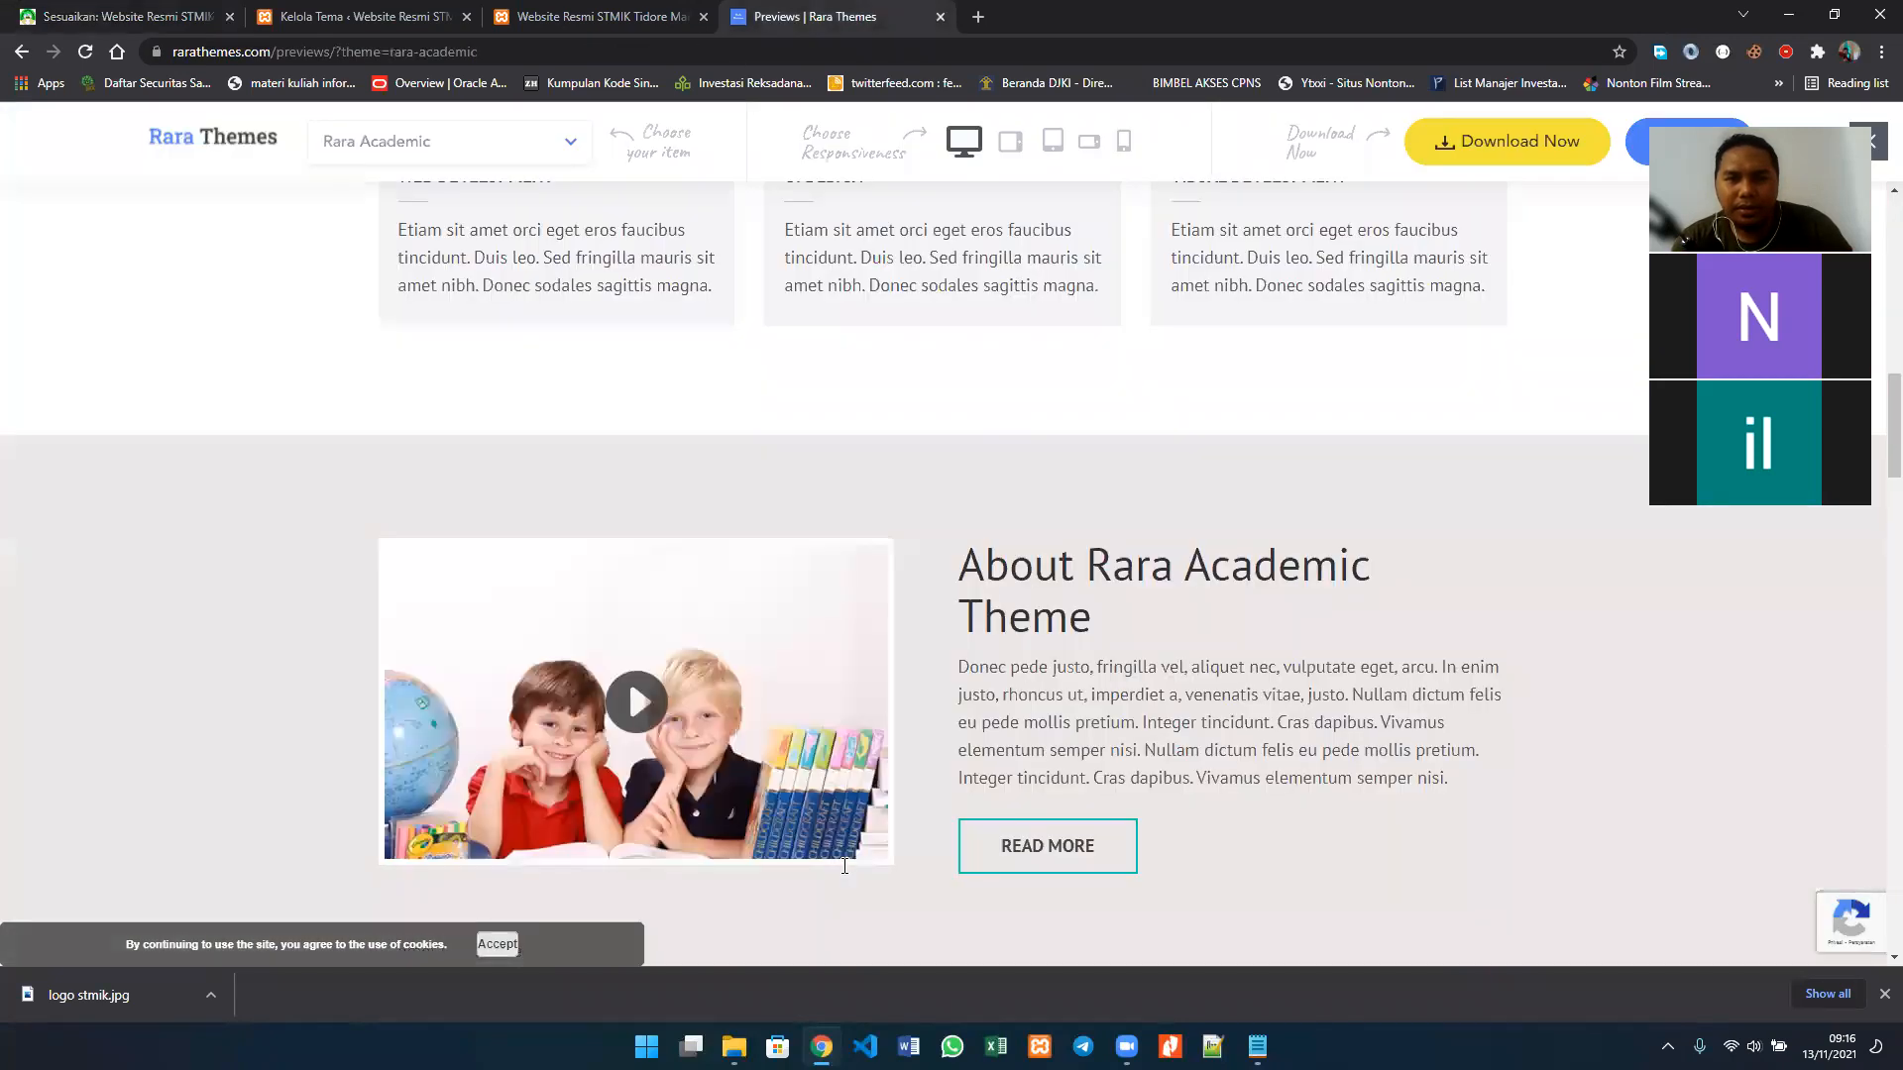
pyautogui.scroll(-3, 845, 866)
pyautogui.scroll(-1, 845, 867)
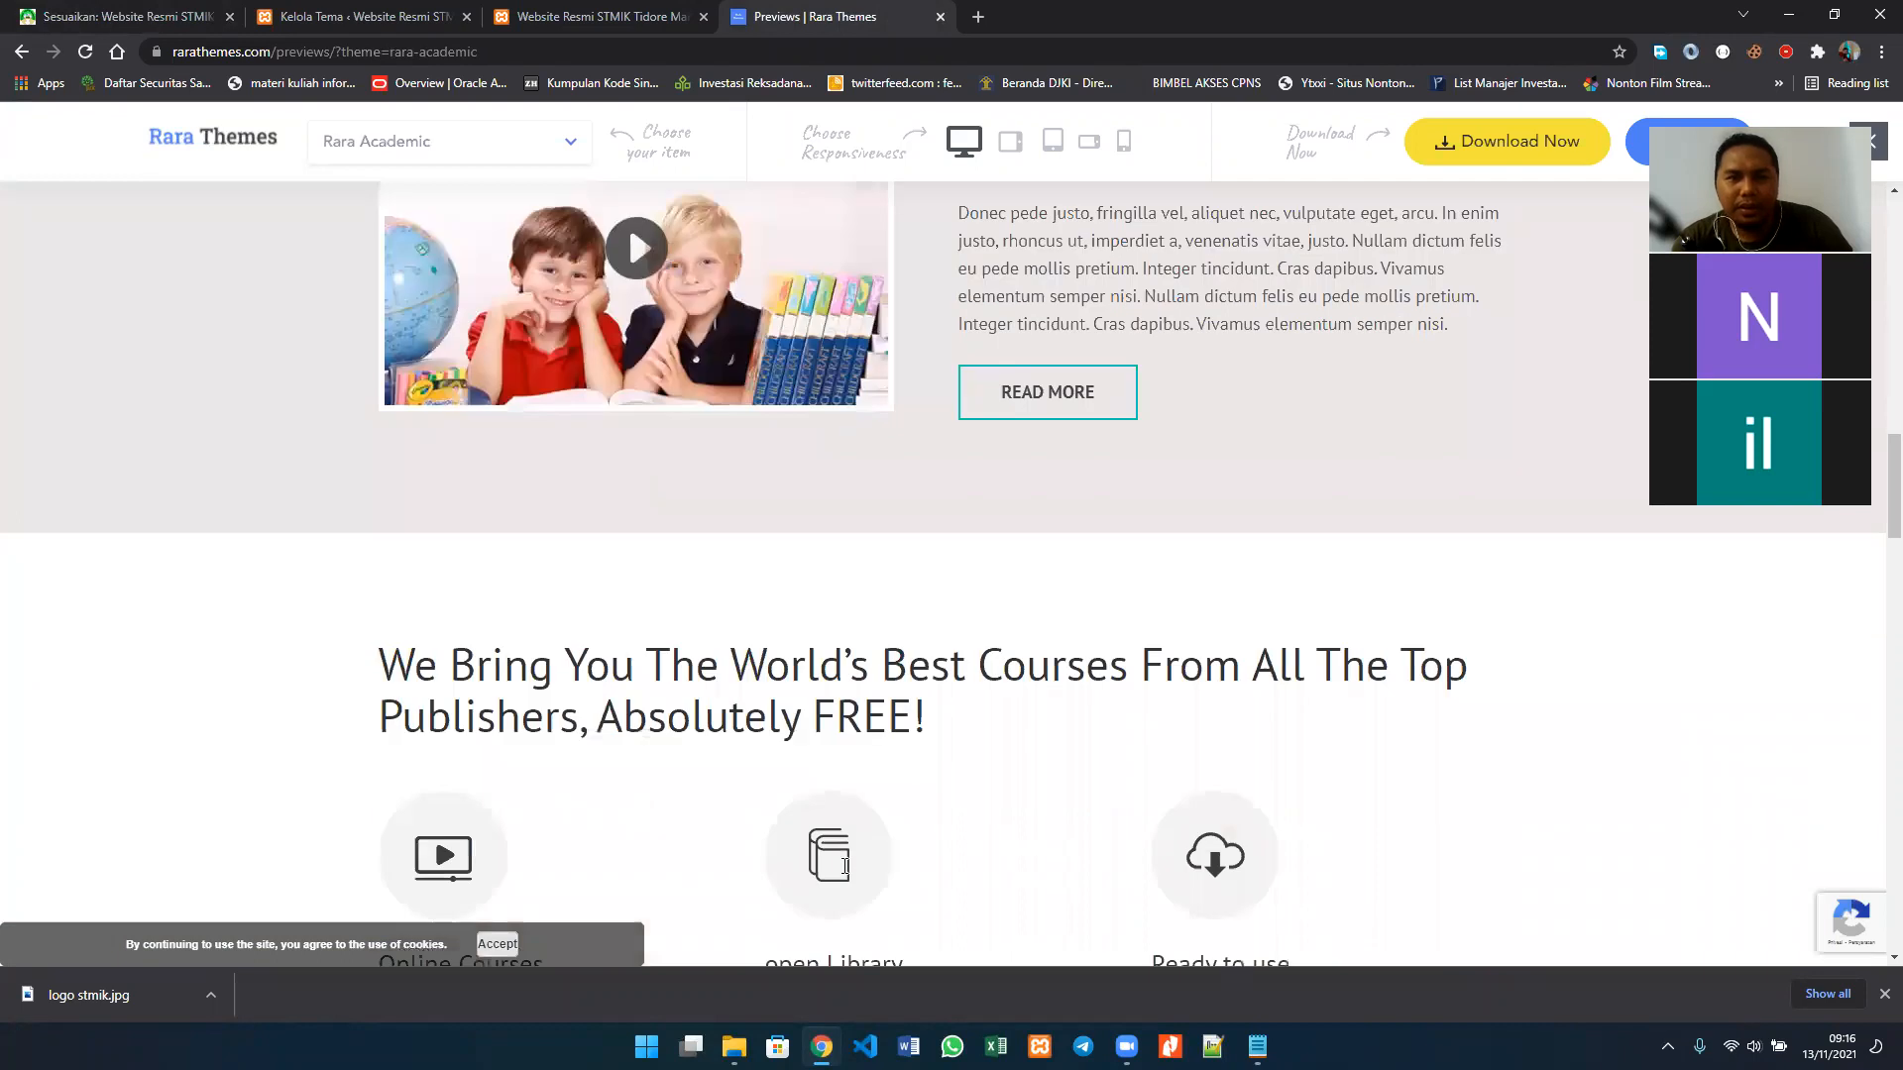
pyautogui.scroll(8, 845, 867)
pyautogui.scroll(4, 750, 833)
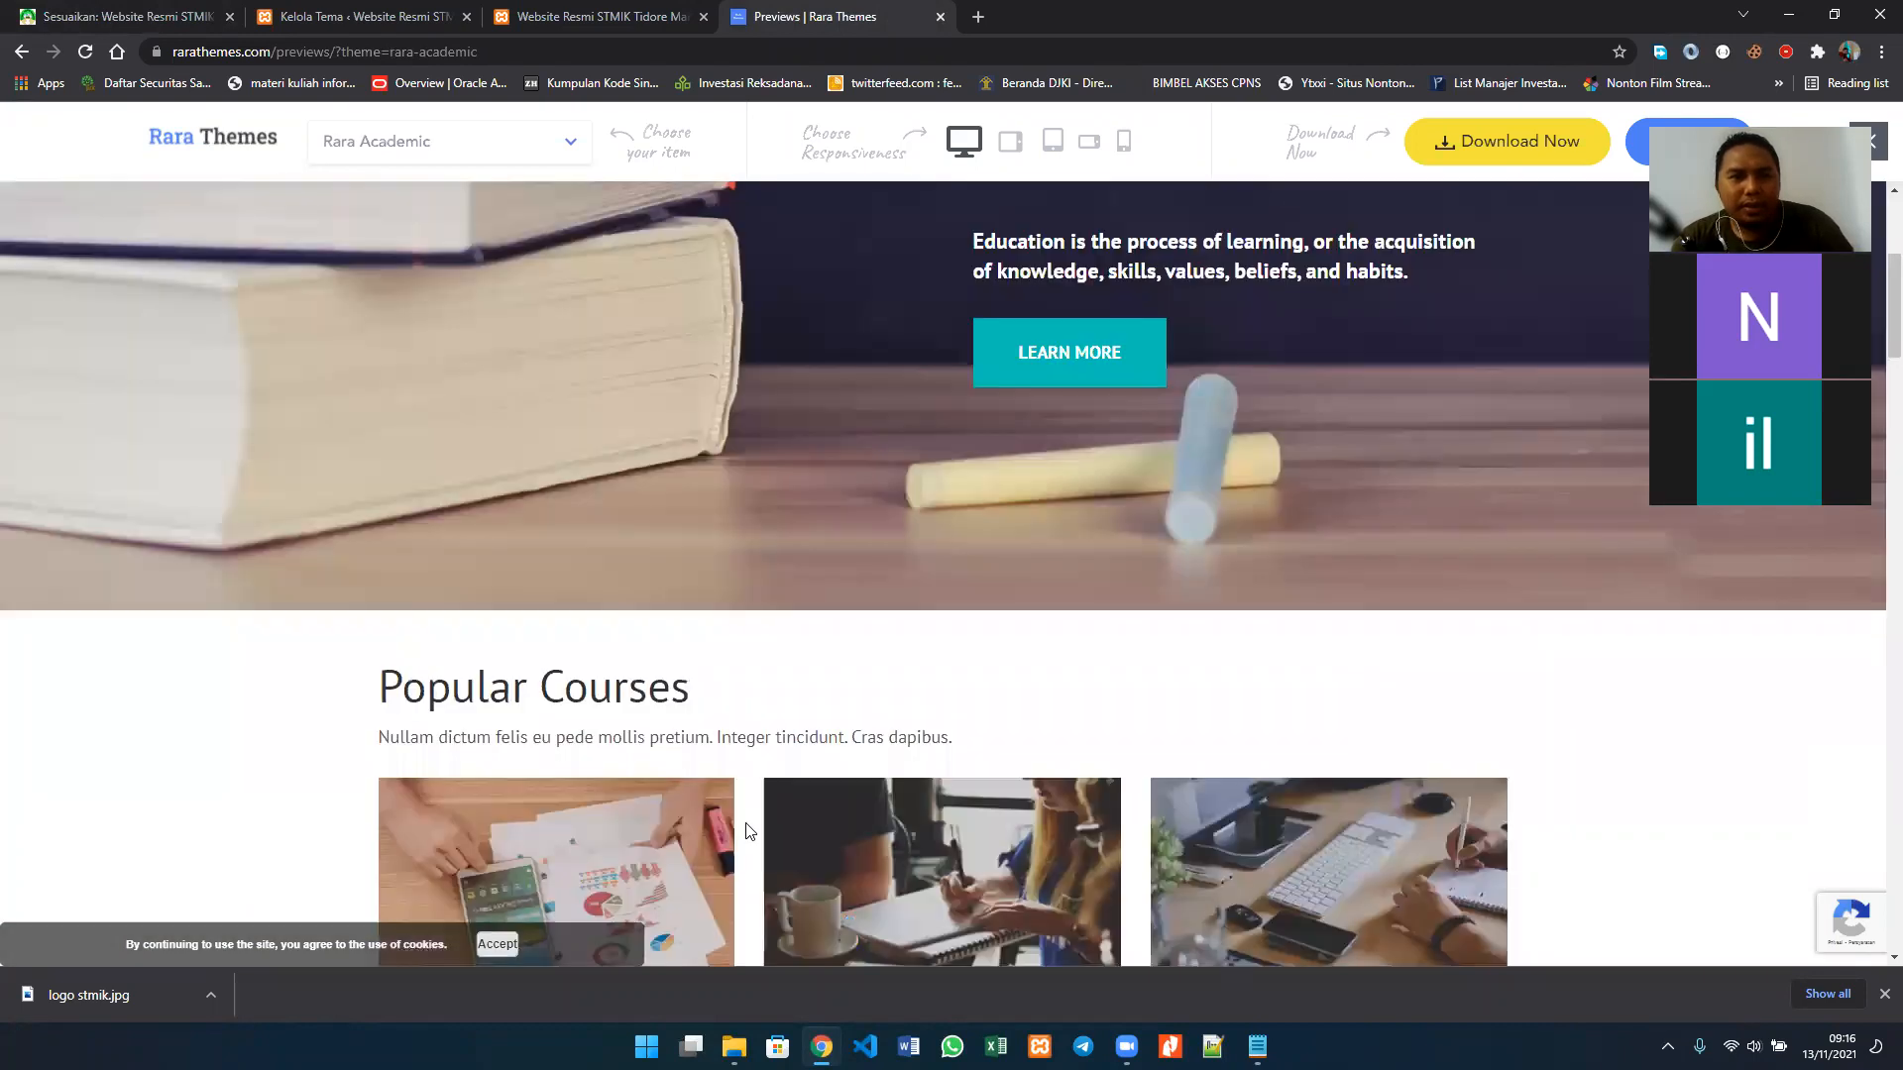
pyautogui.scroll(4, 750, 833)
pyautogui.scroll(-1, 745, 830)
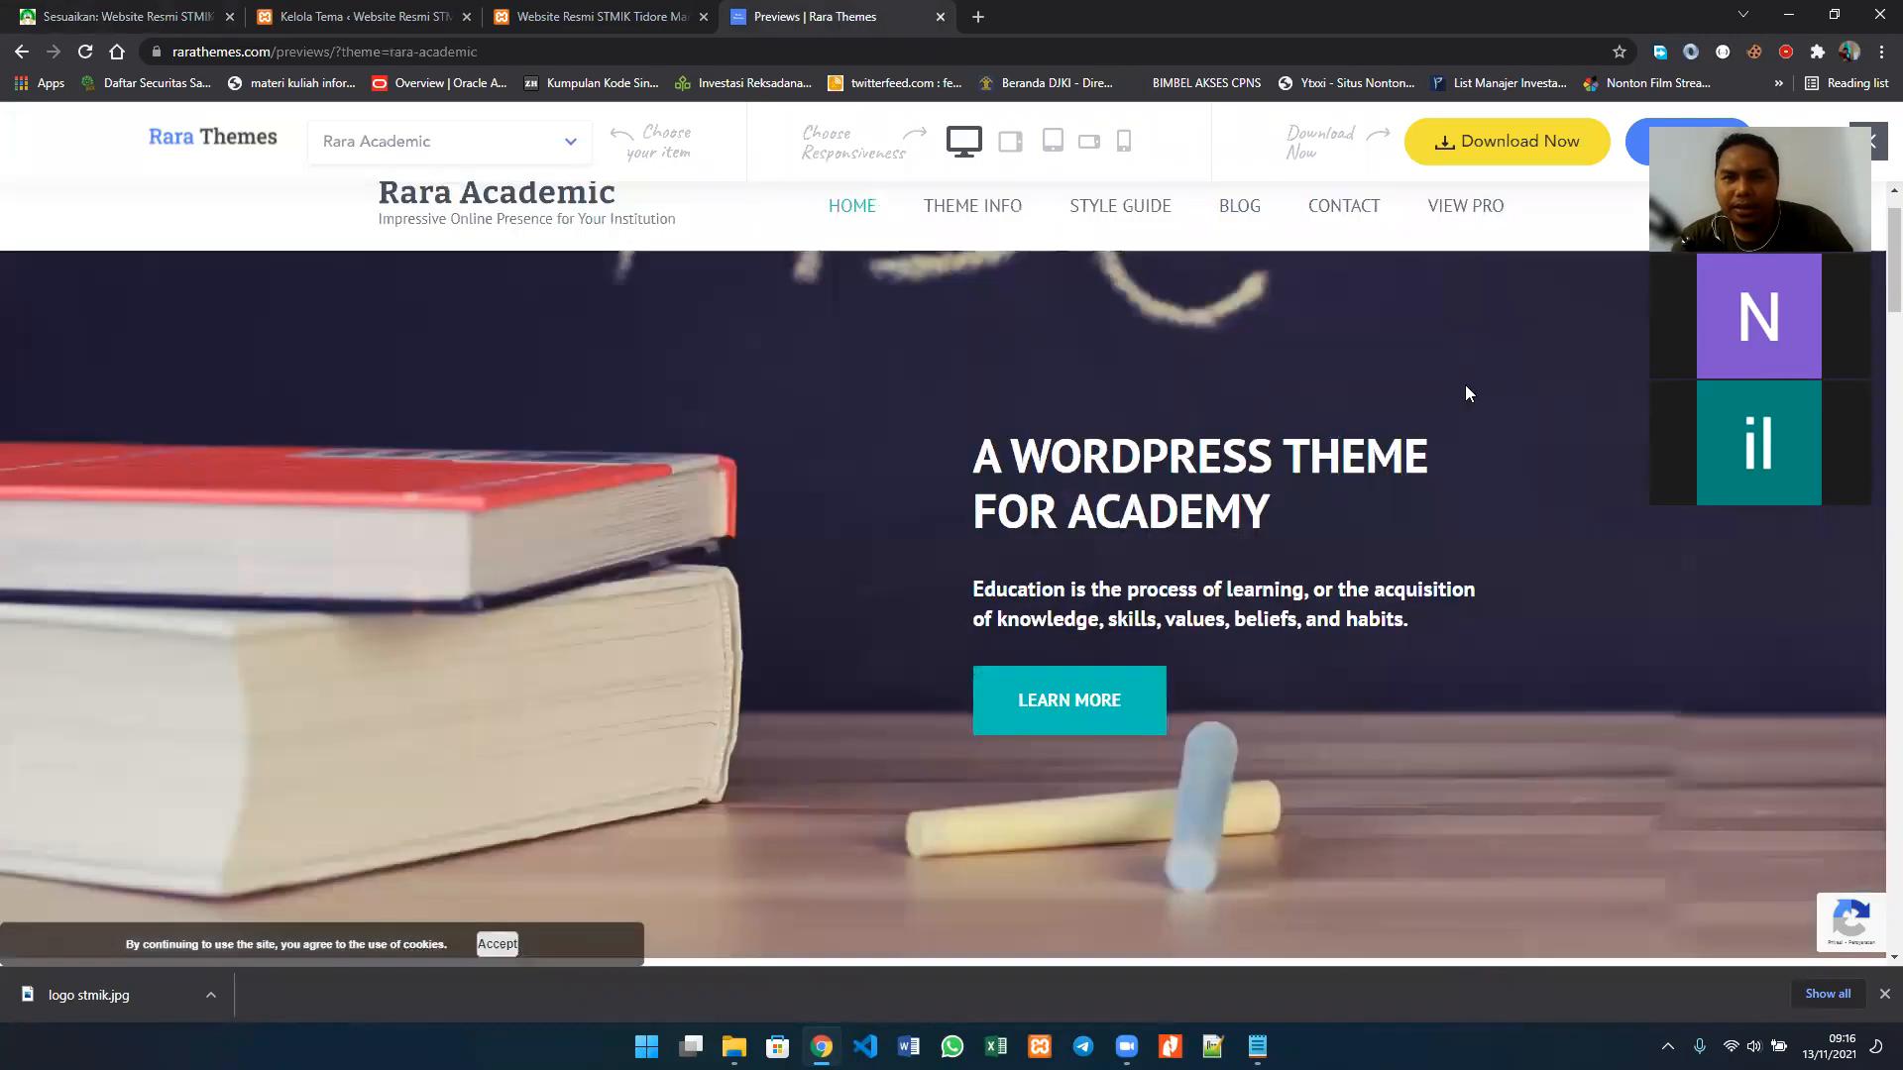
pyautogui.scroll(1, 1465, 391)
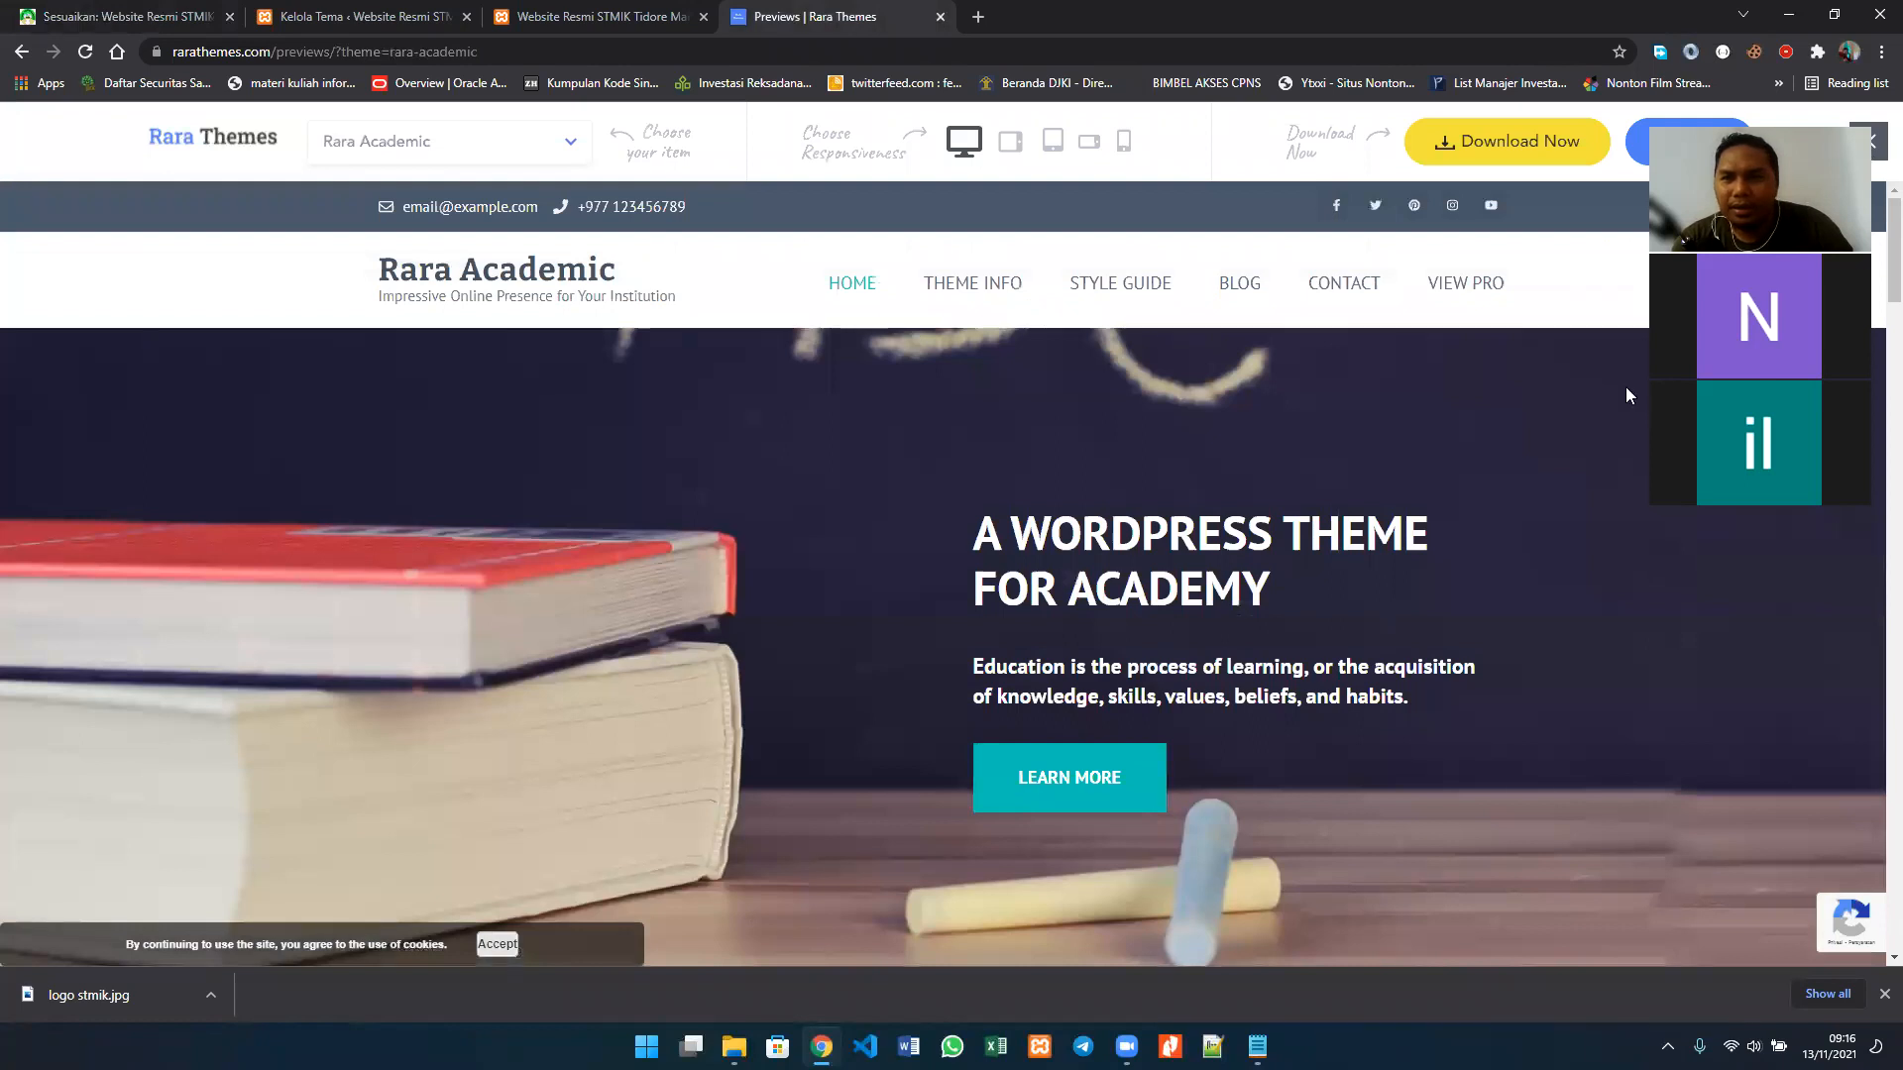
pyautogui.scroll(-4, 1626, 390)
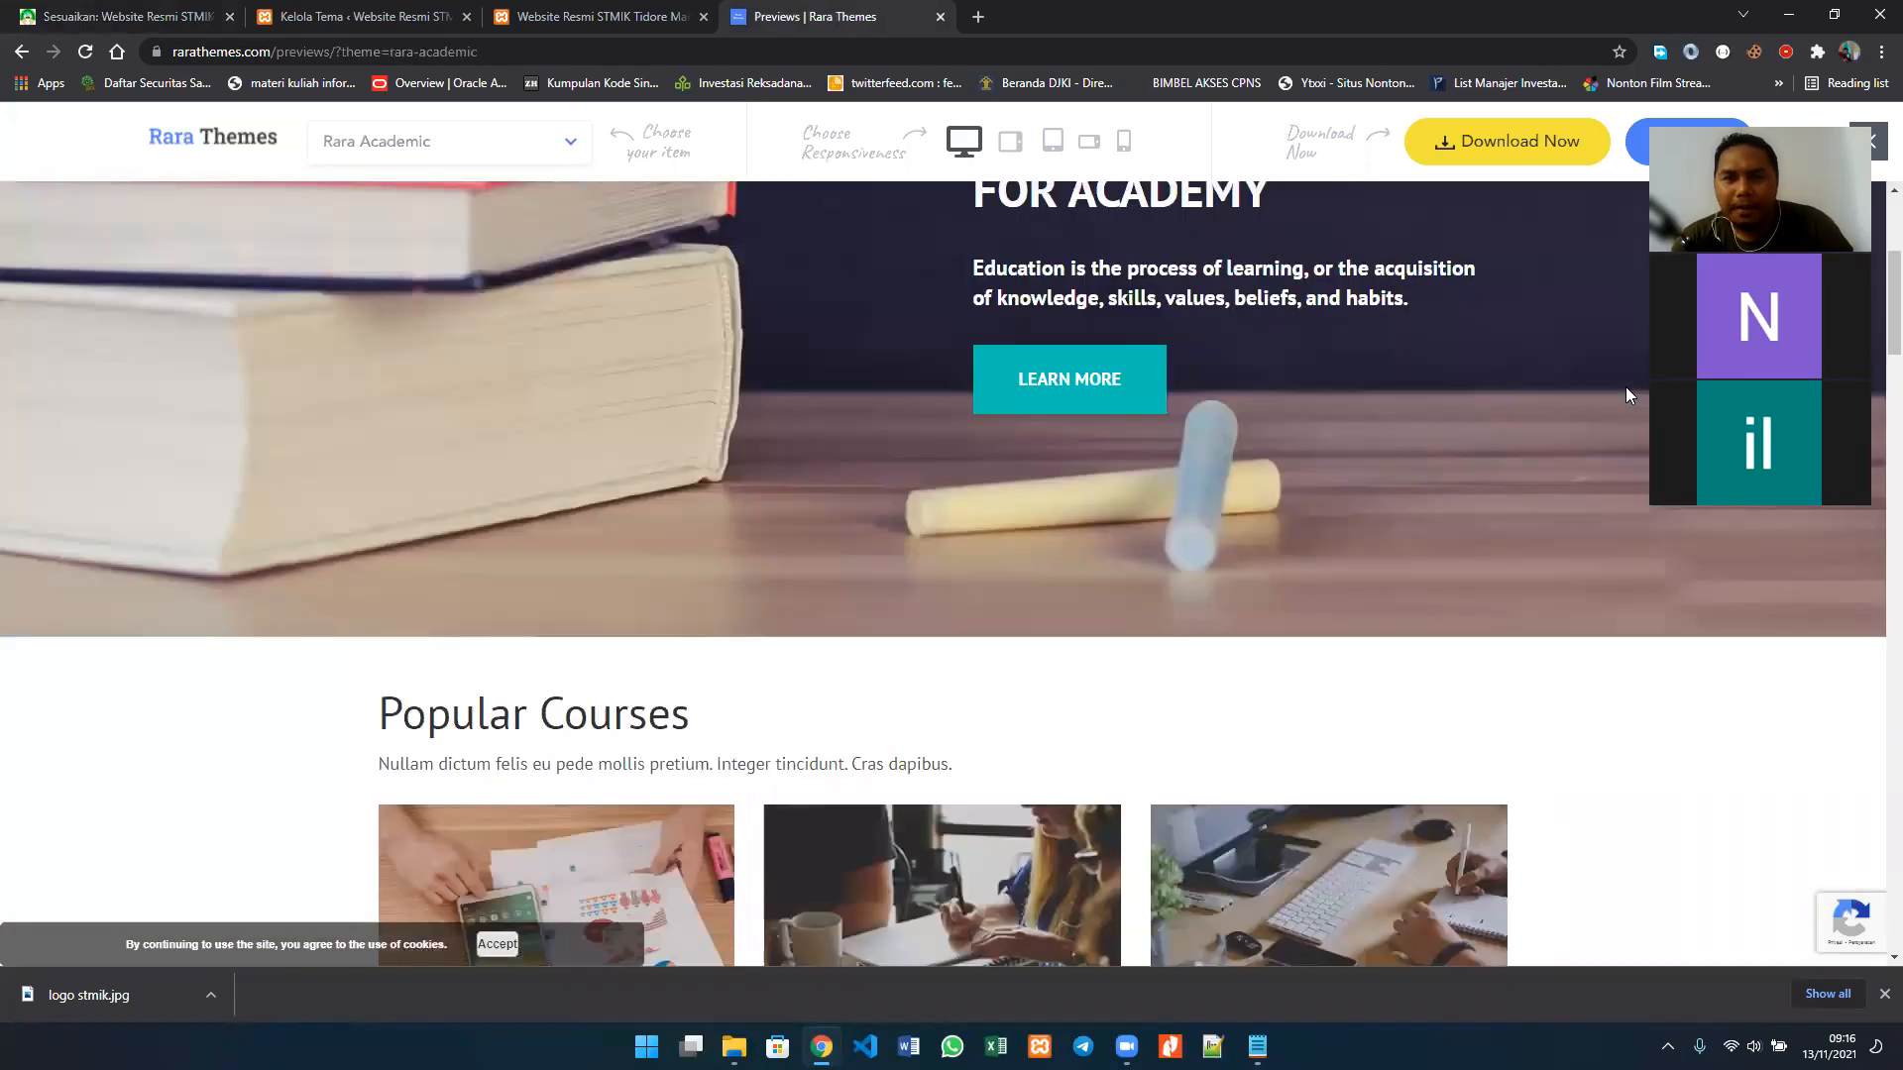
pyautogui.scroll(-4, 1627, 390)
pyautogui.scroll(-2, 1626, 389)
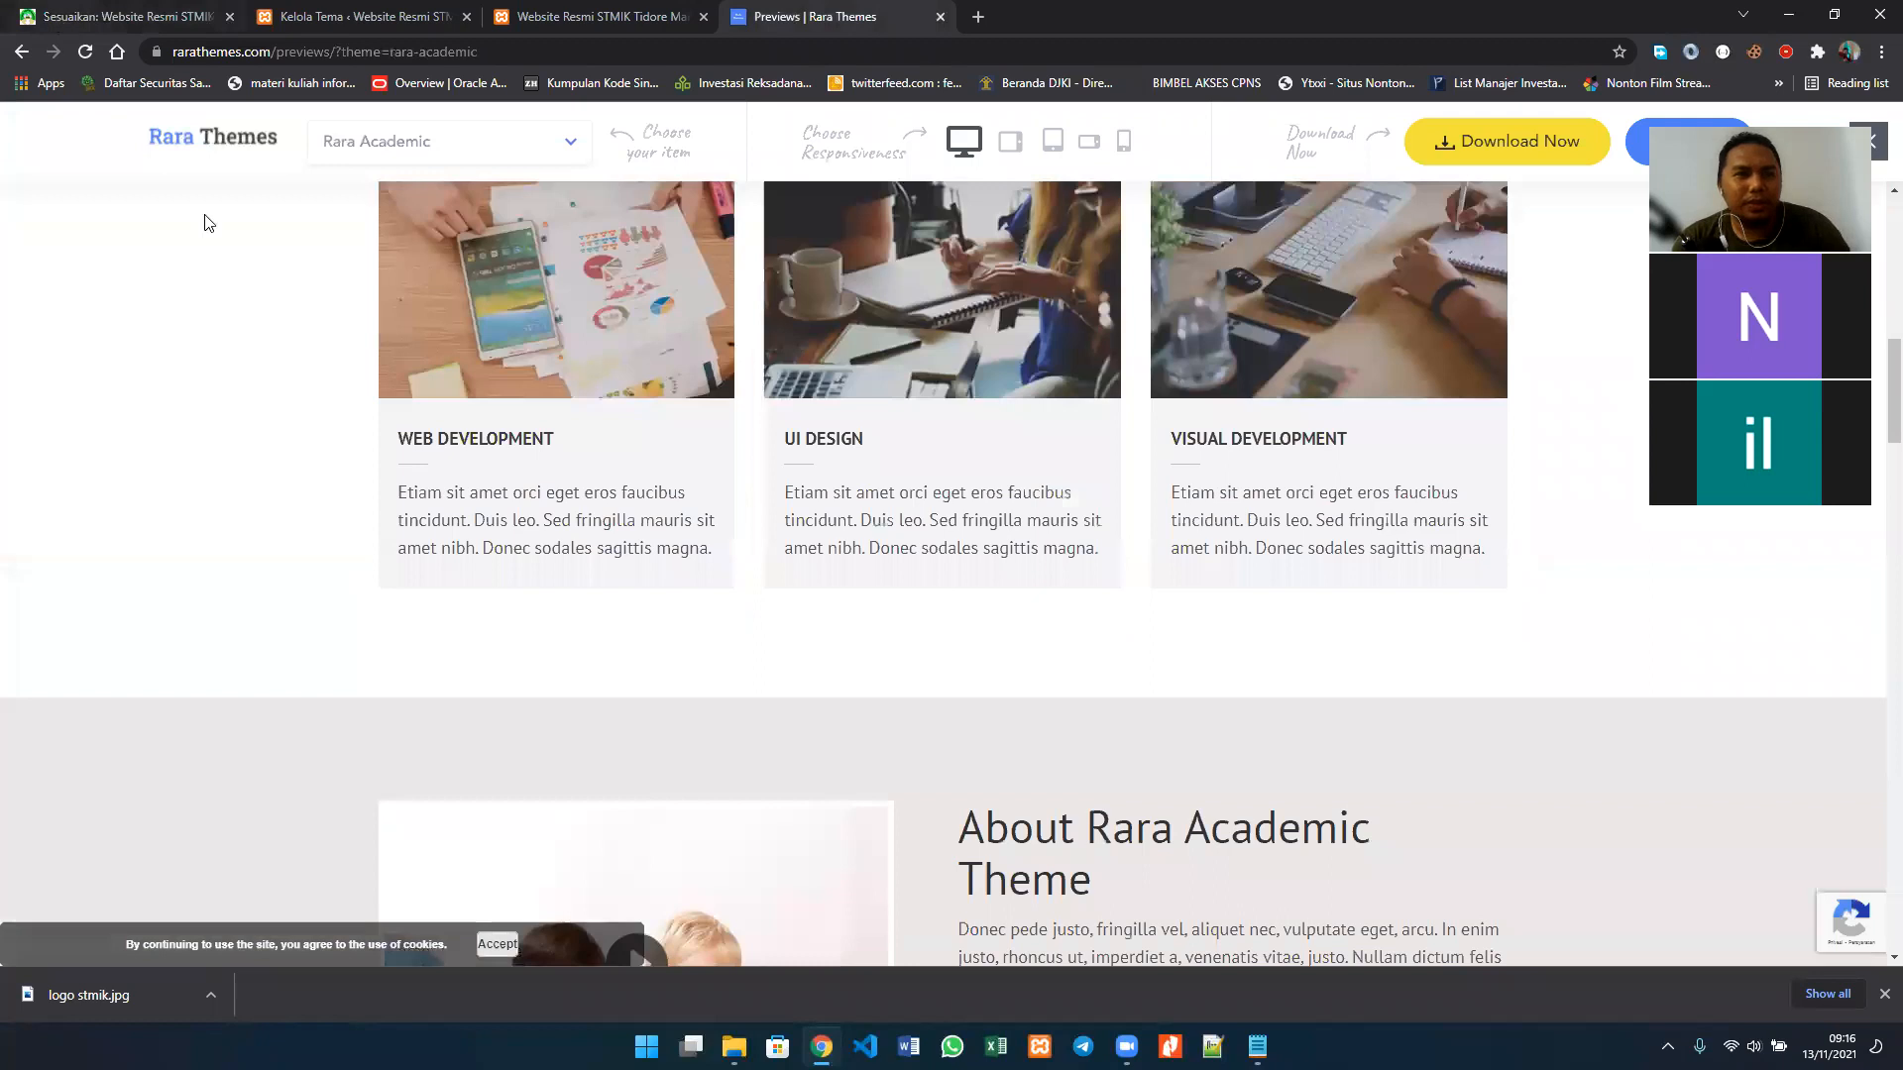
# Step: Return to the customizer, disable Aktifkan Bagian Banner and go back to the Pengaturan Halaman Awal sections
pyautogui.click(129, 17)
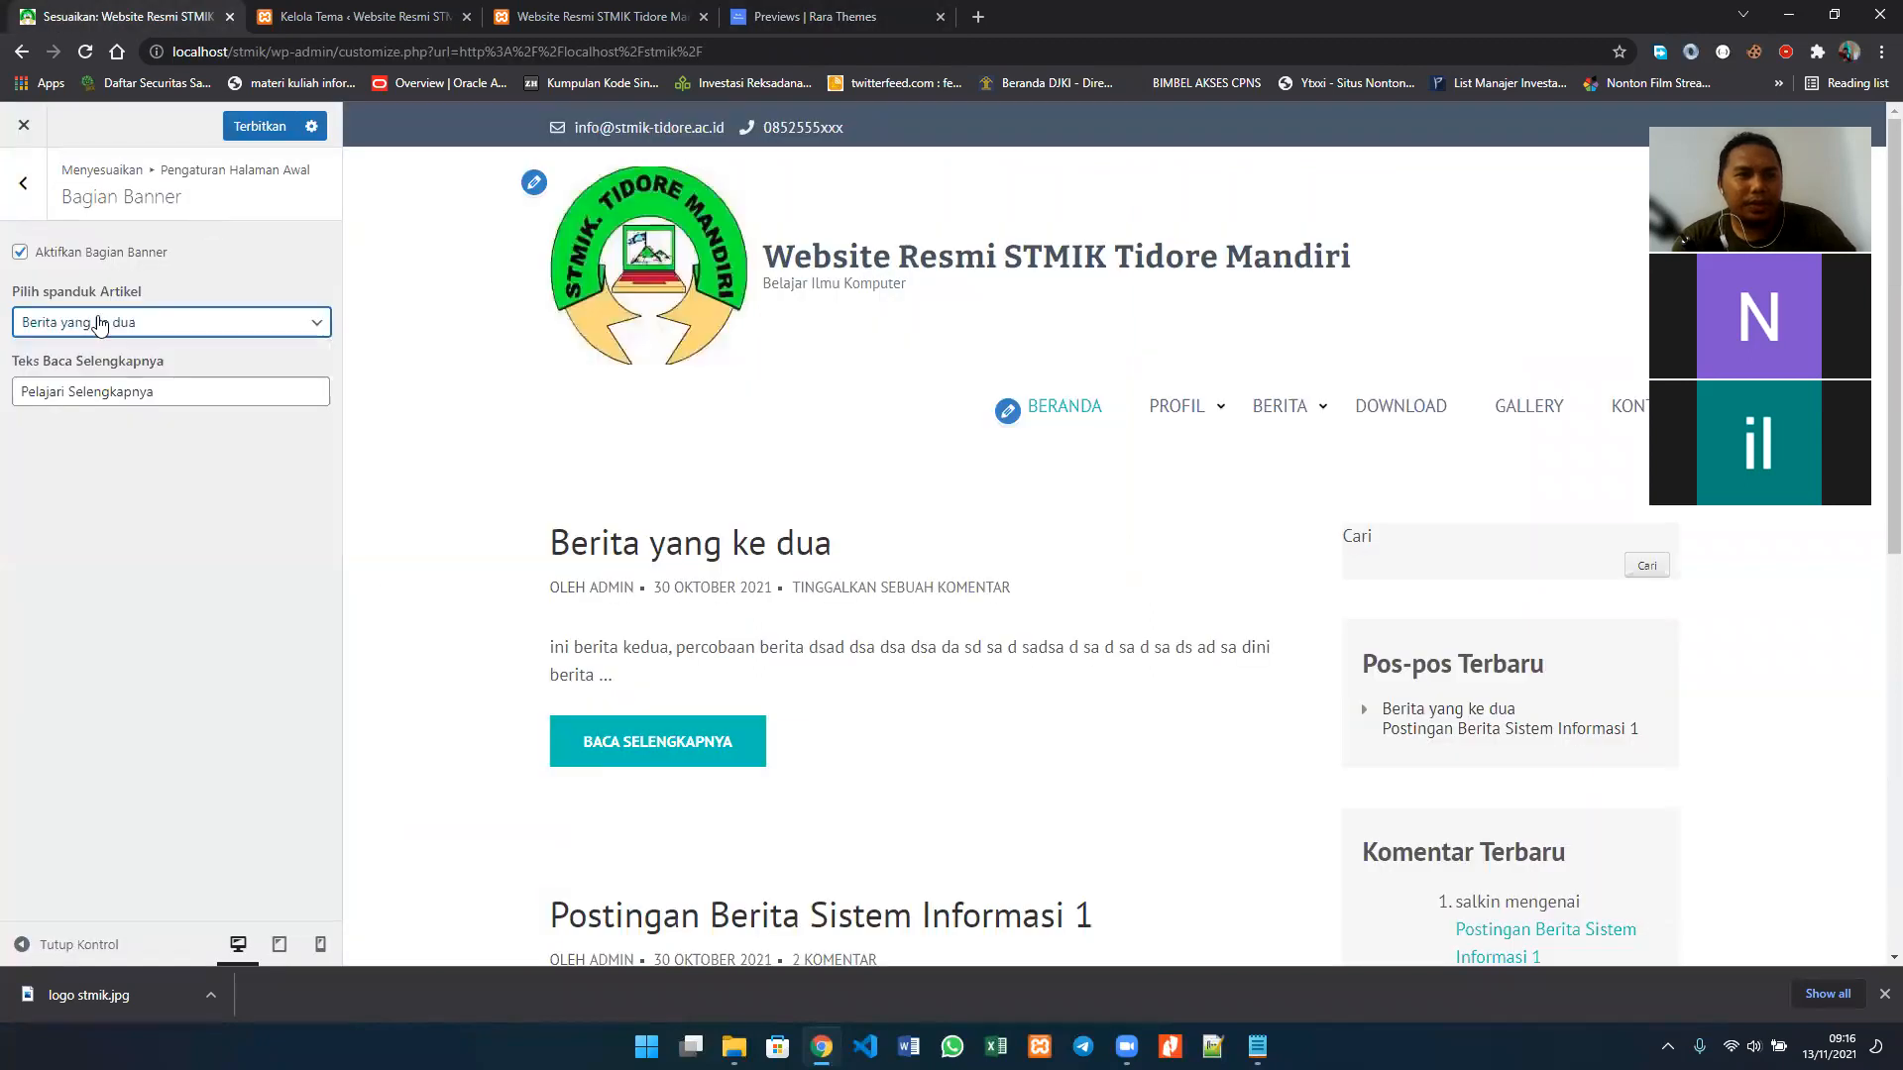
pyautogui.click(22, 254)
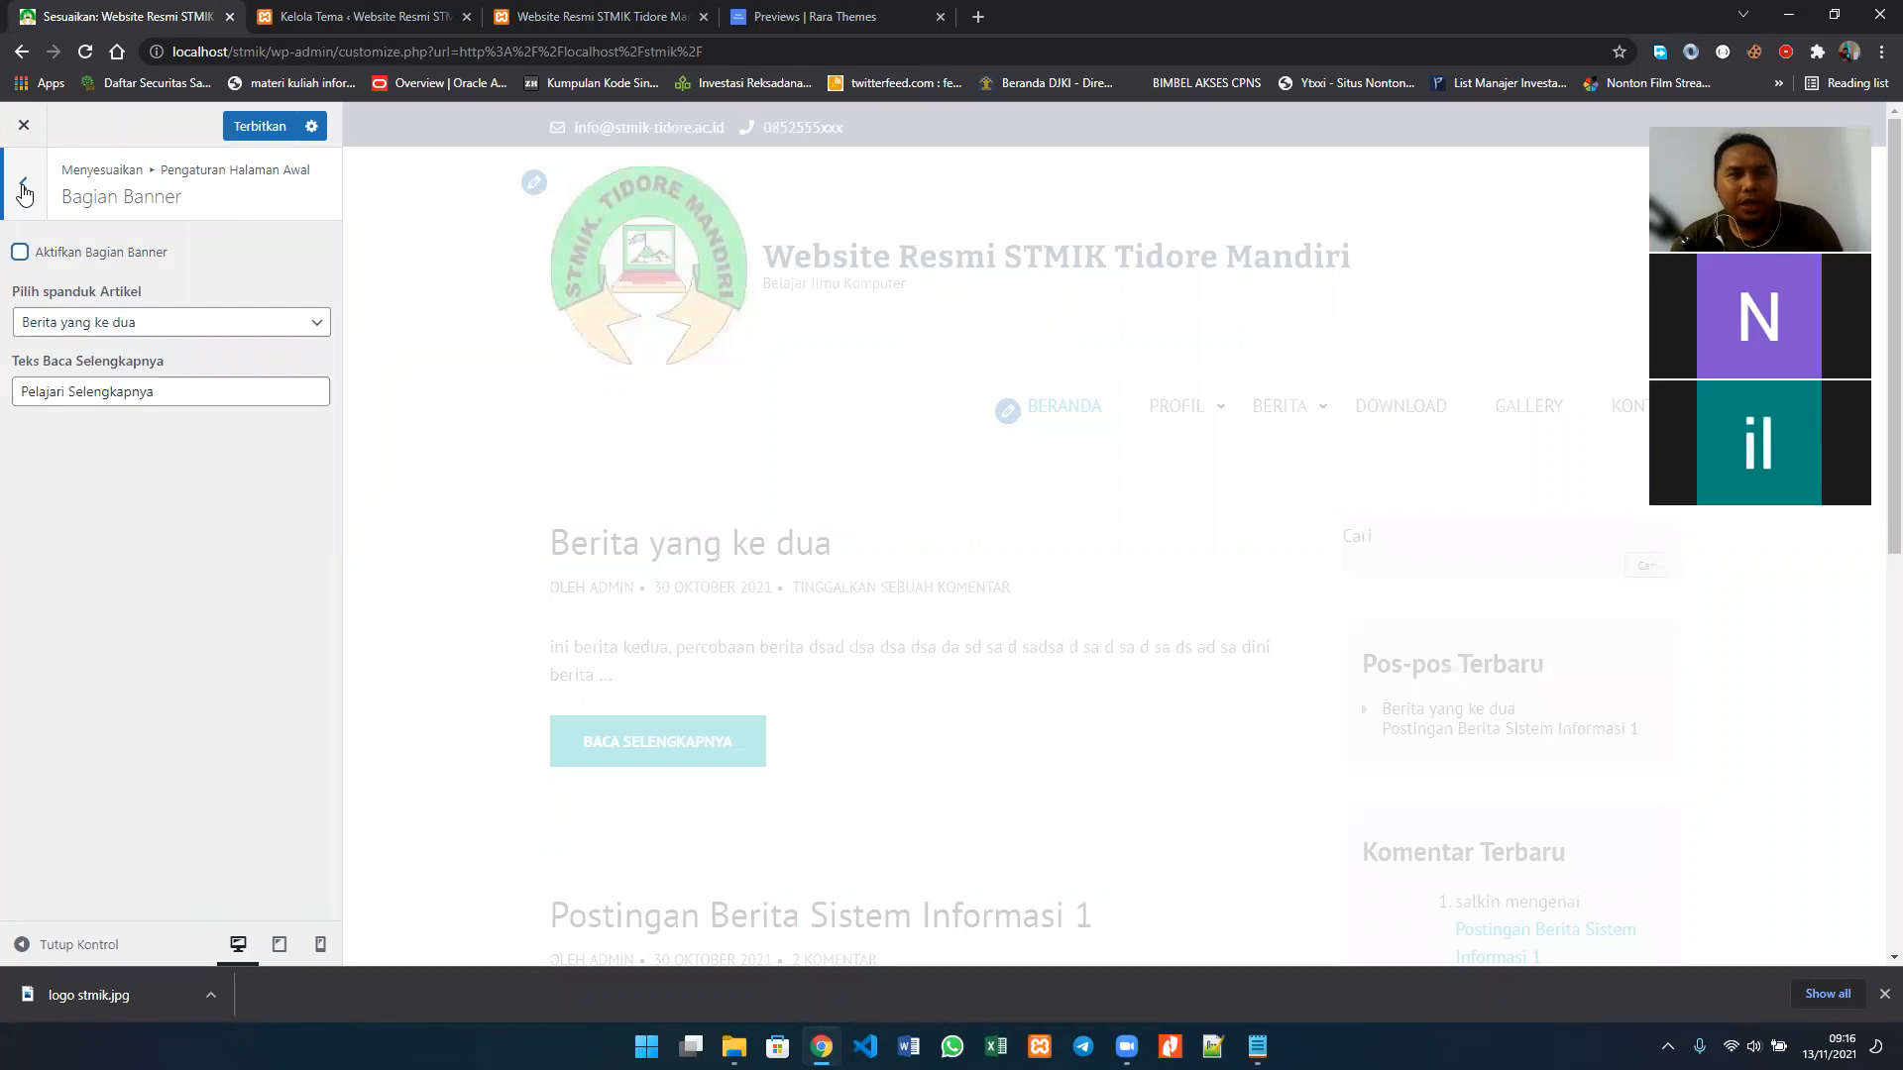
pyautogui.click(24, 189)
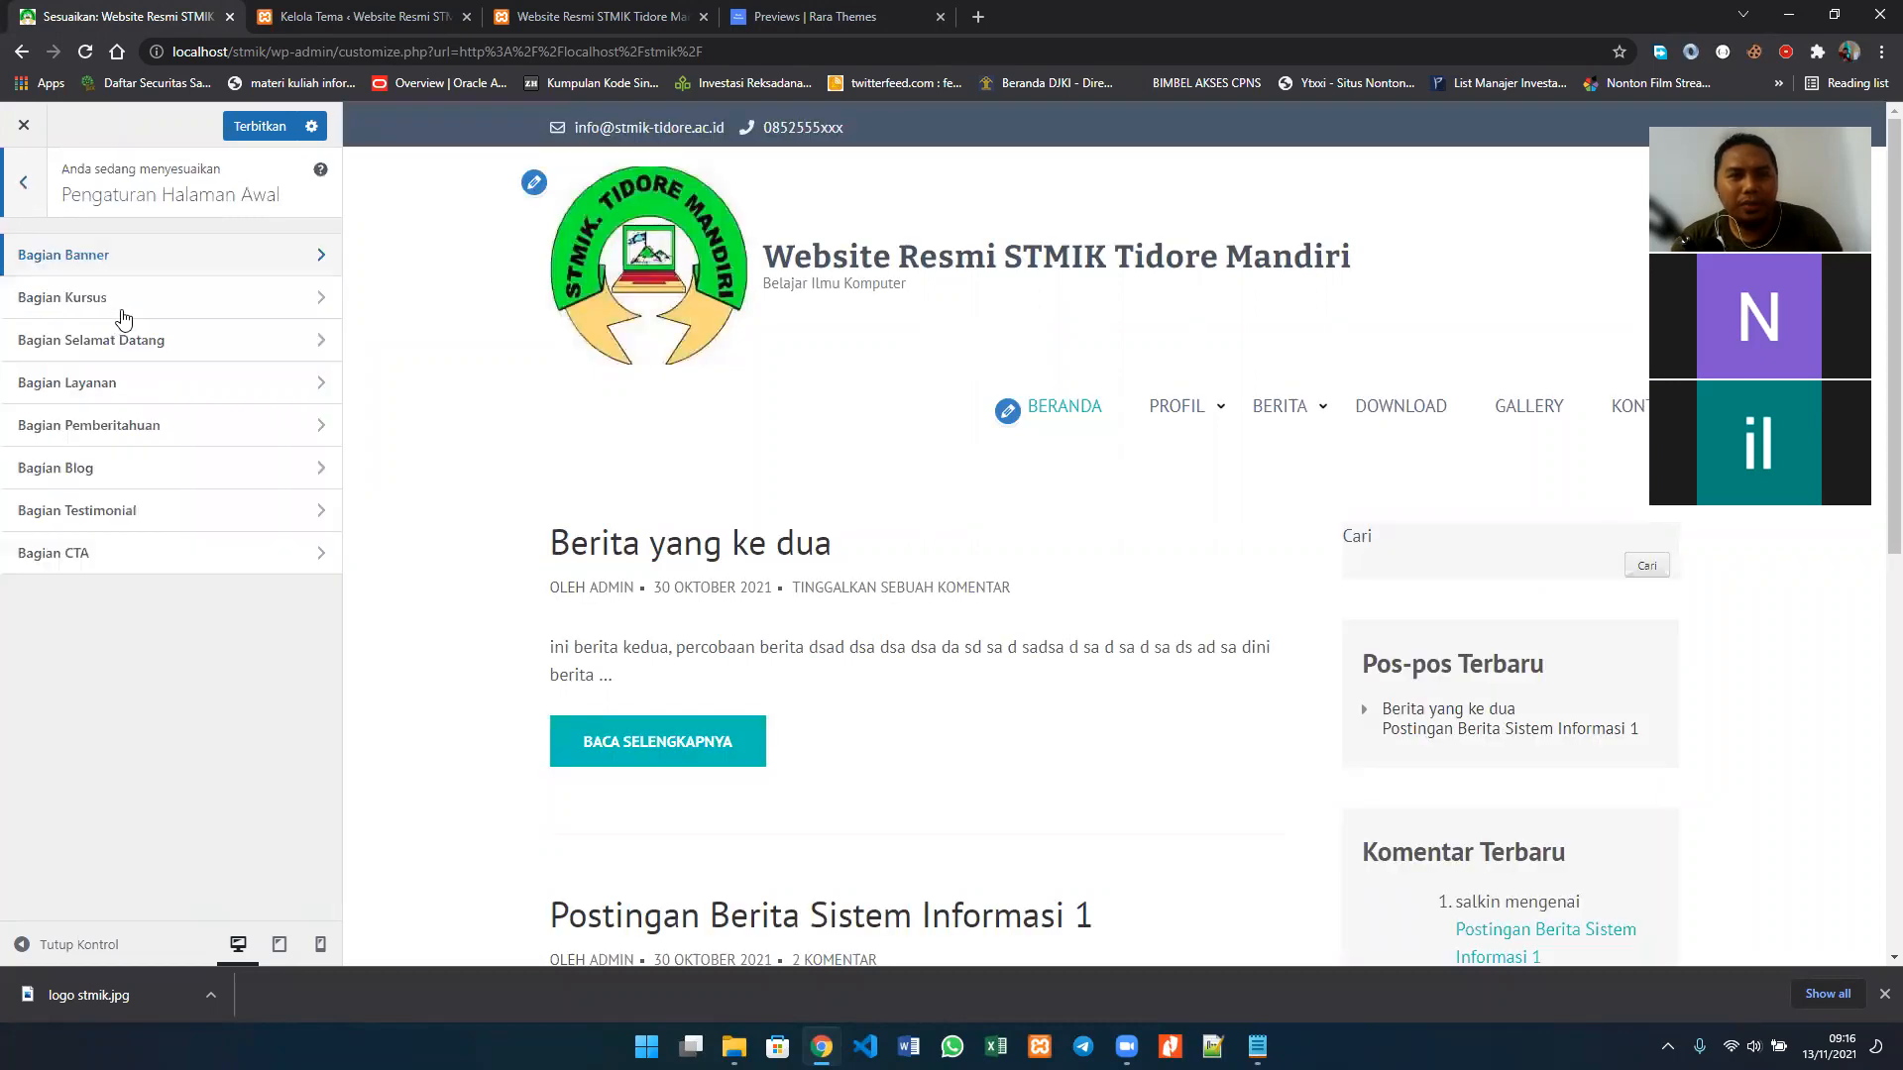
# Step: Review the Bagian Kursus settings, including the title, description and three article choices
pyautogui.click(194, 315)
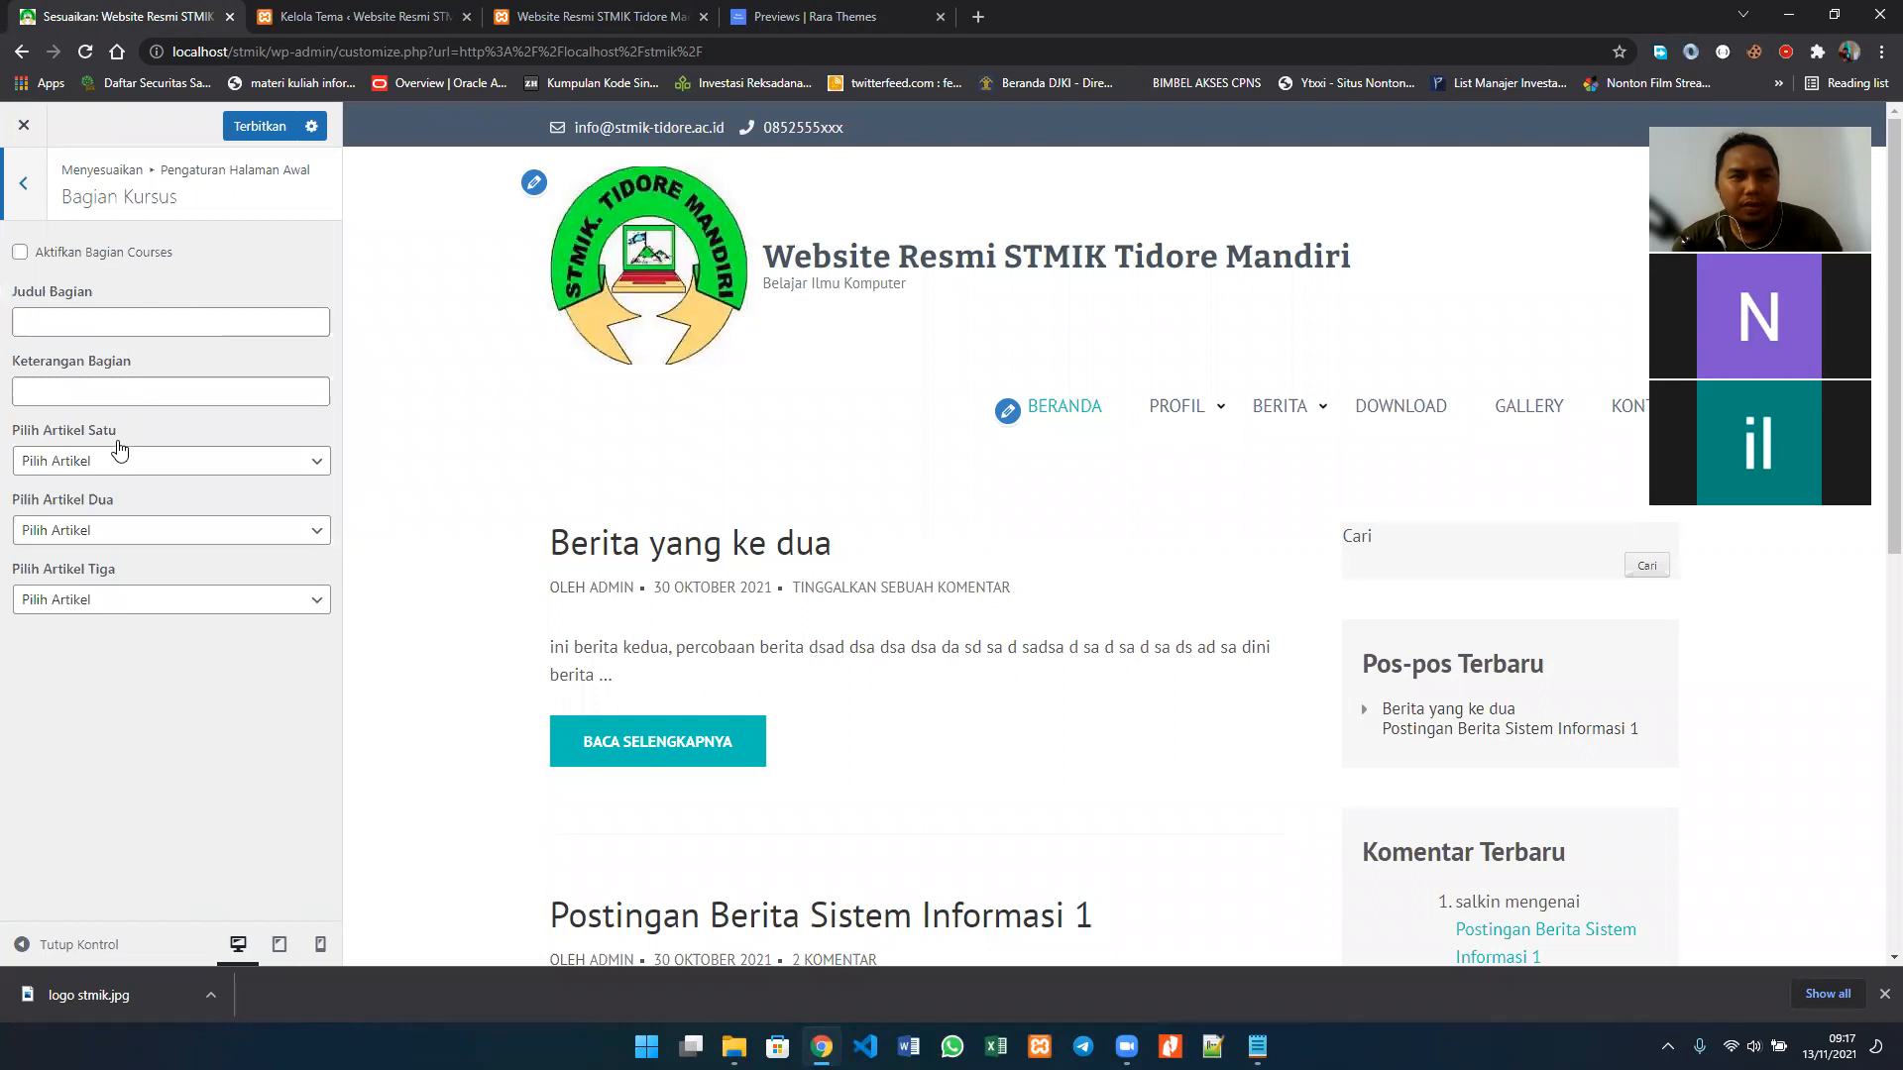
pyautogui.click(136, 531)
pyautogui.click(136, 533)
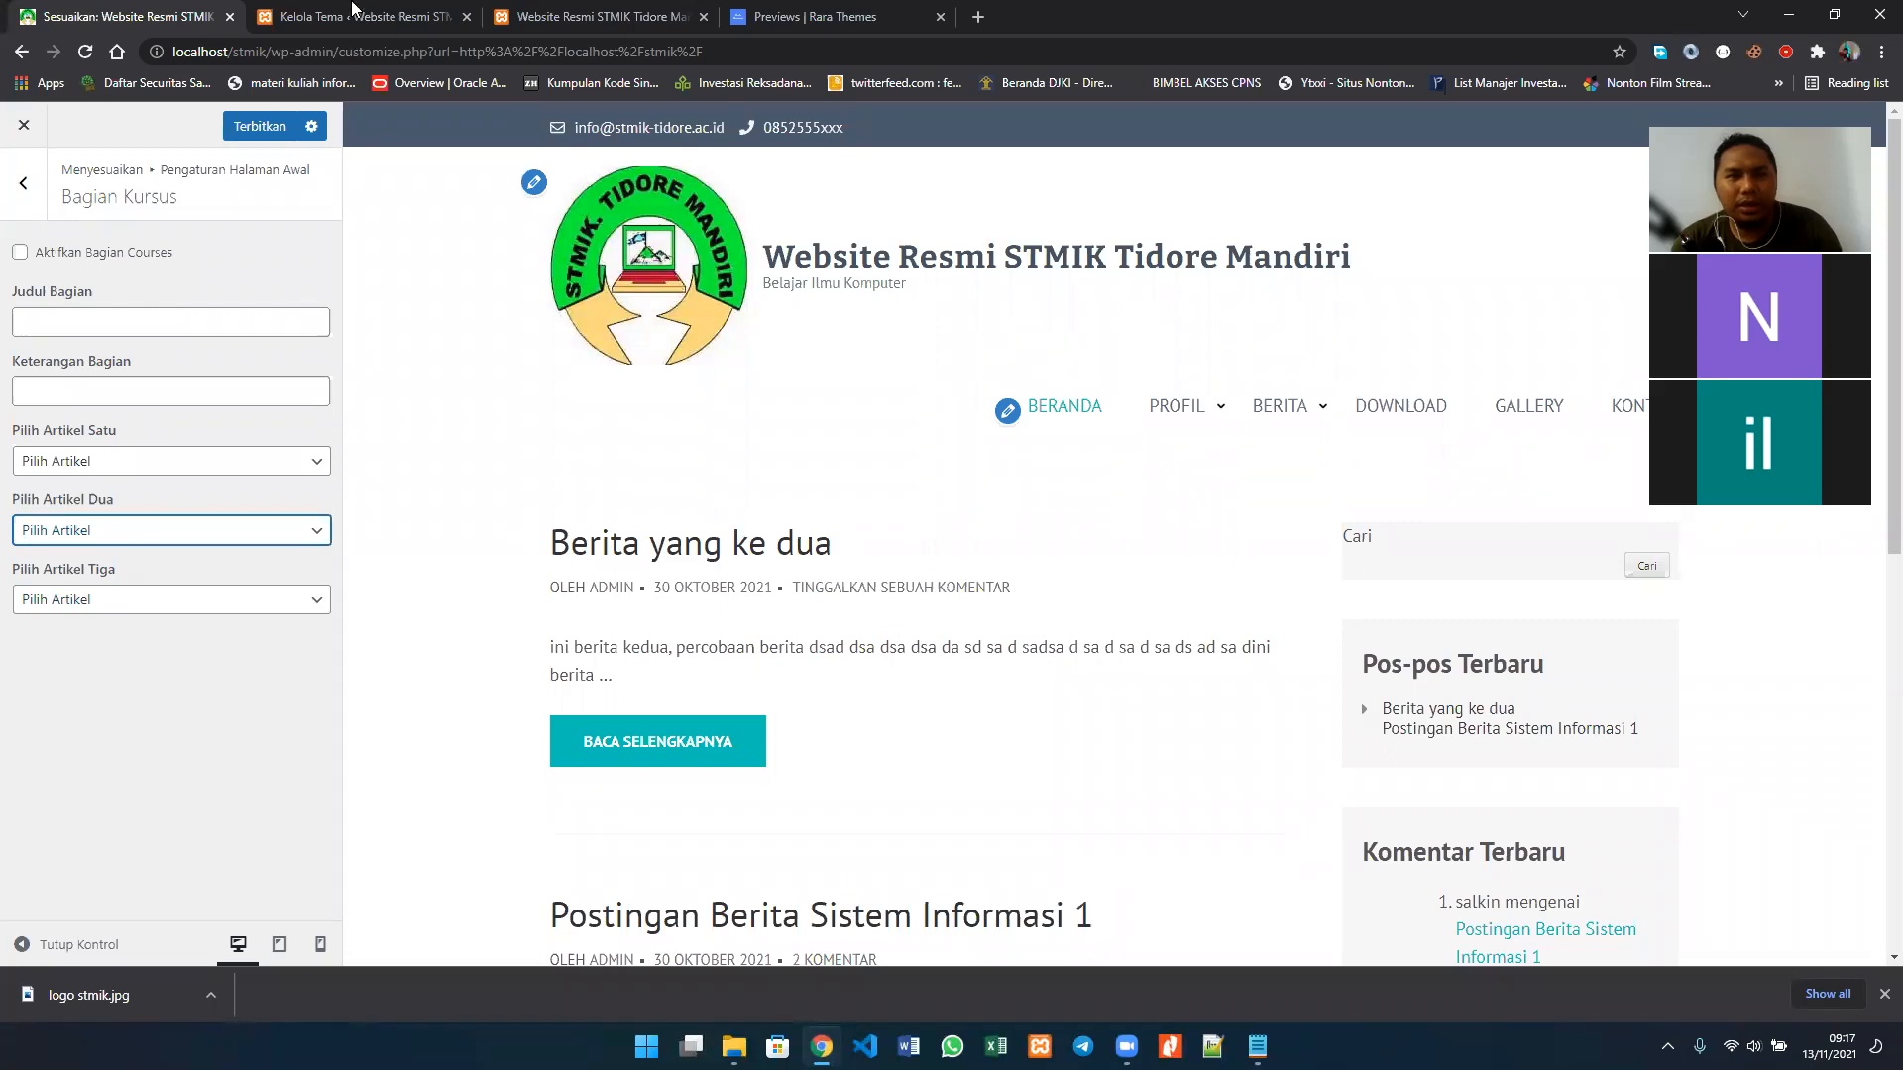
pyautogui.click(33, 176)
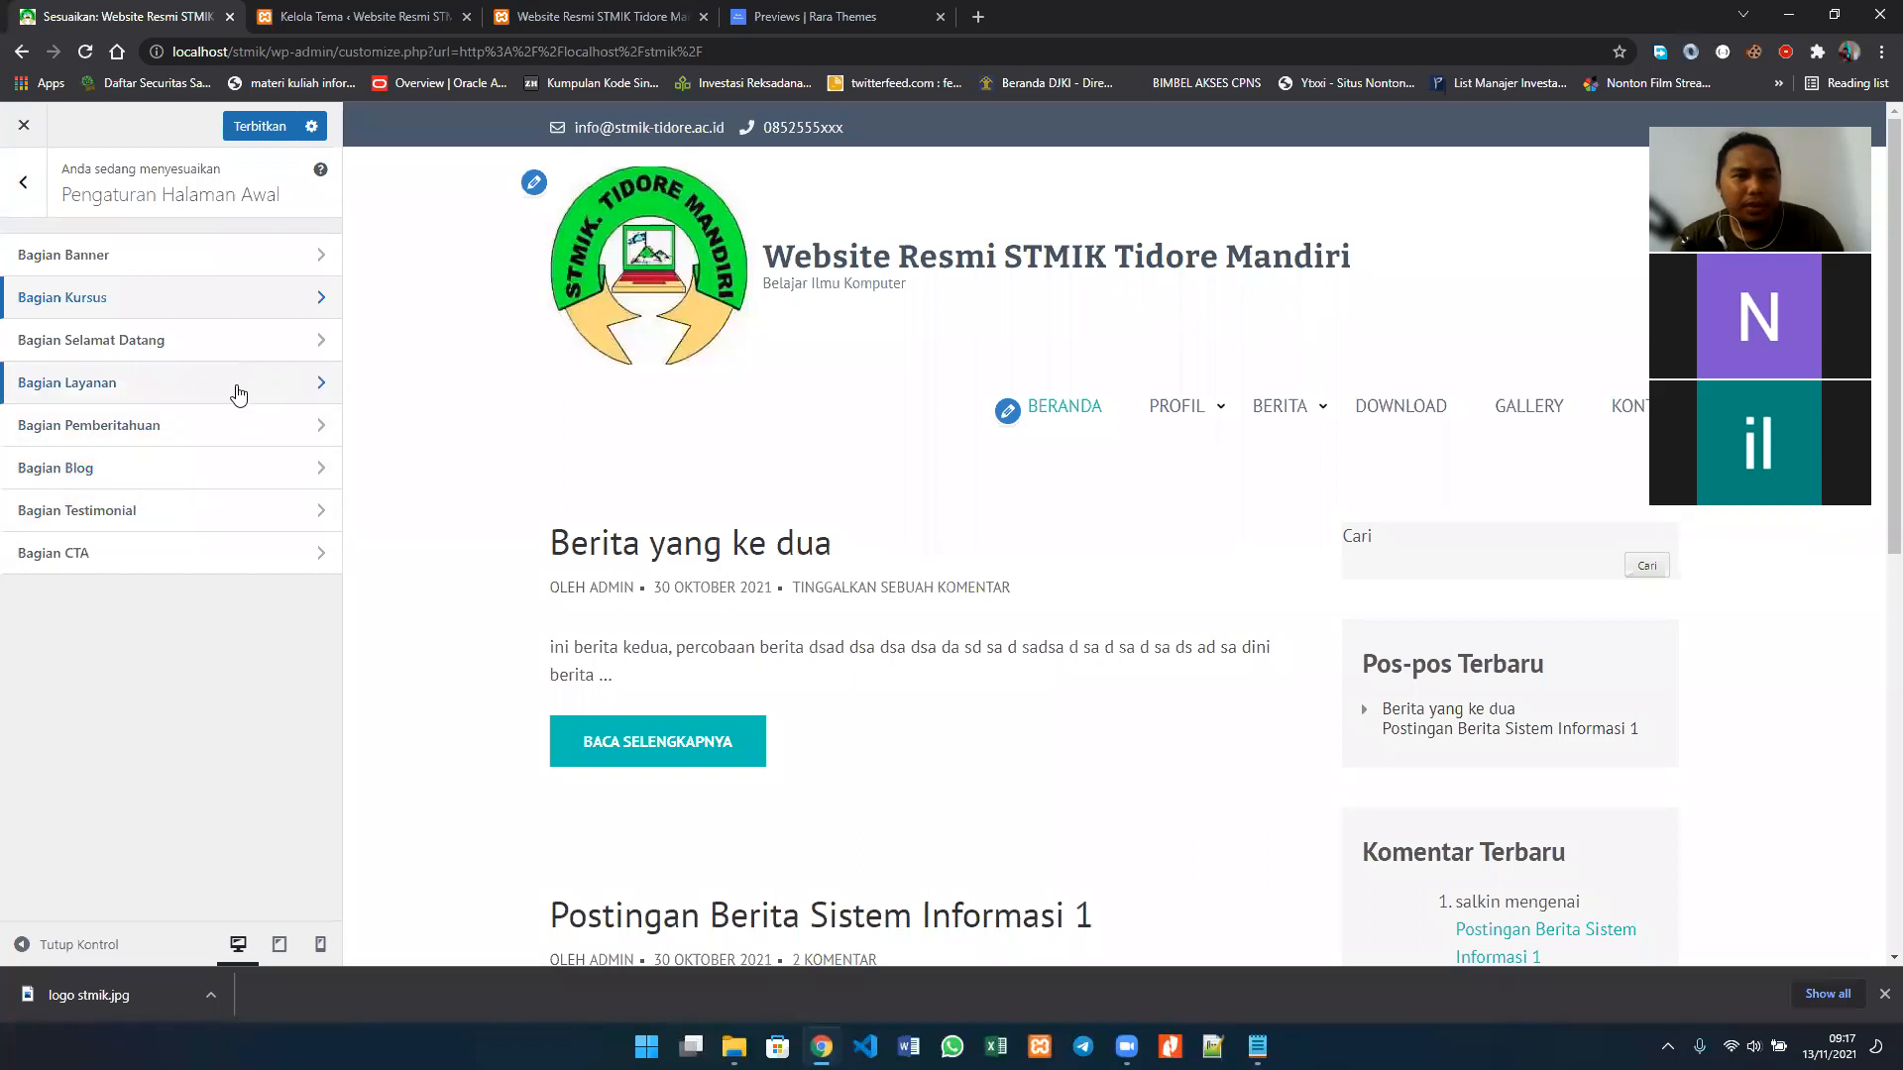
# Step: Enable Aktifkan Bagian Selamat Datang to check its effect on the homepage preview, and disable it again
pyautogui.click(221, 355)
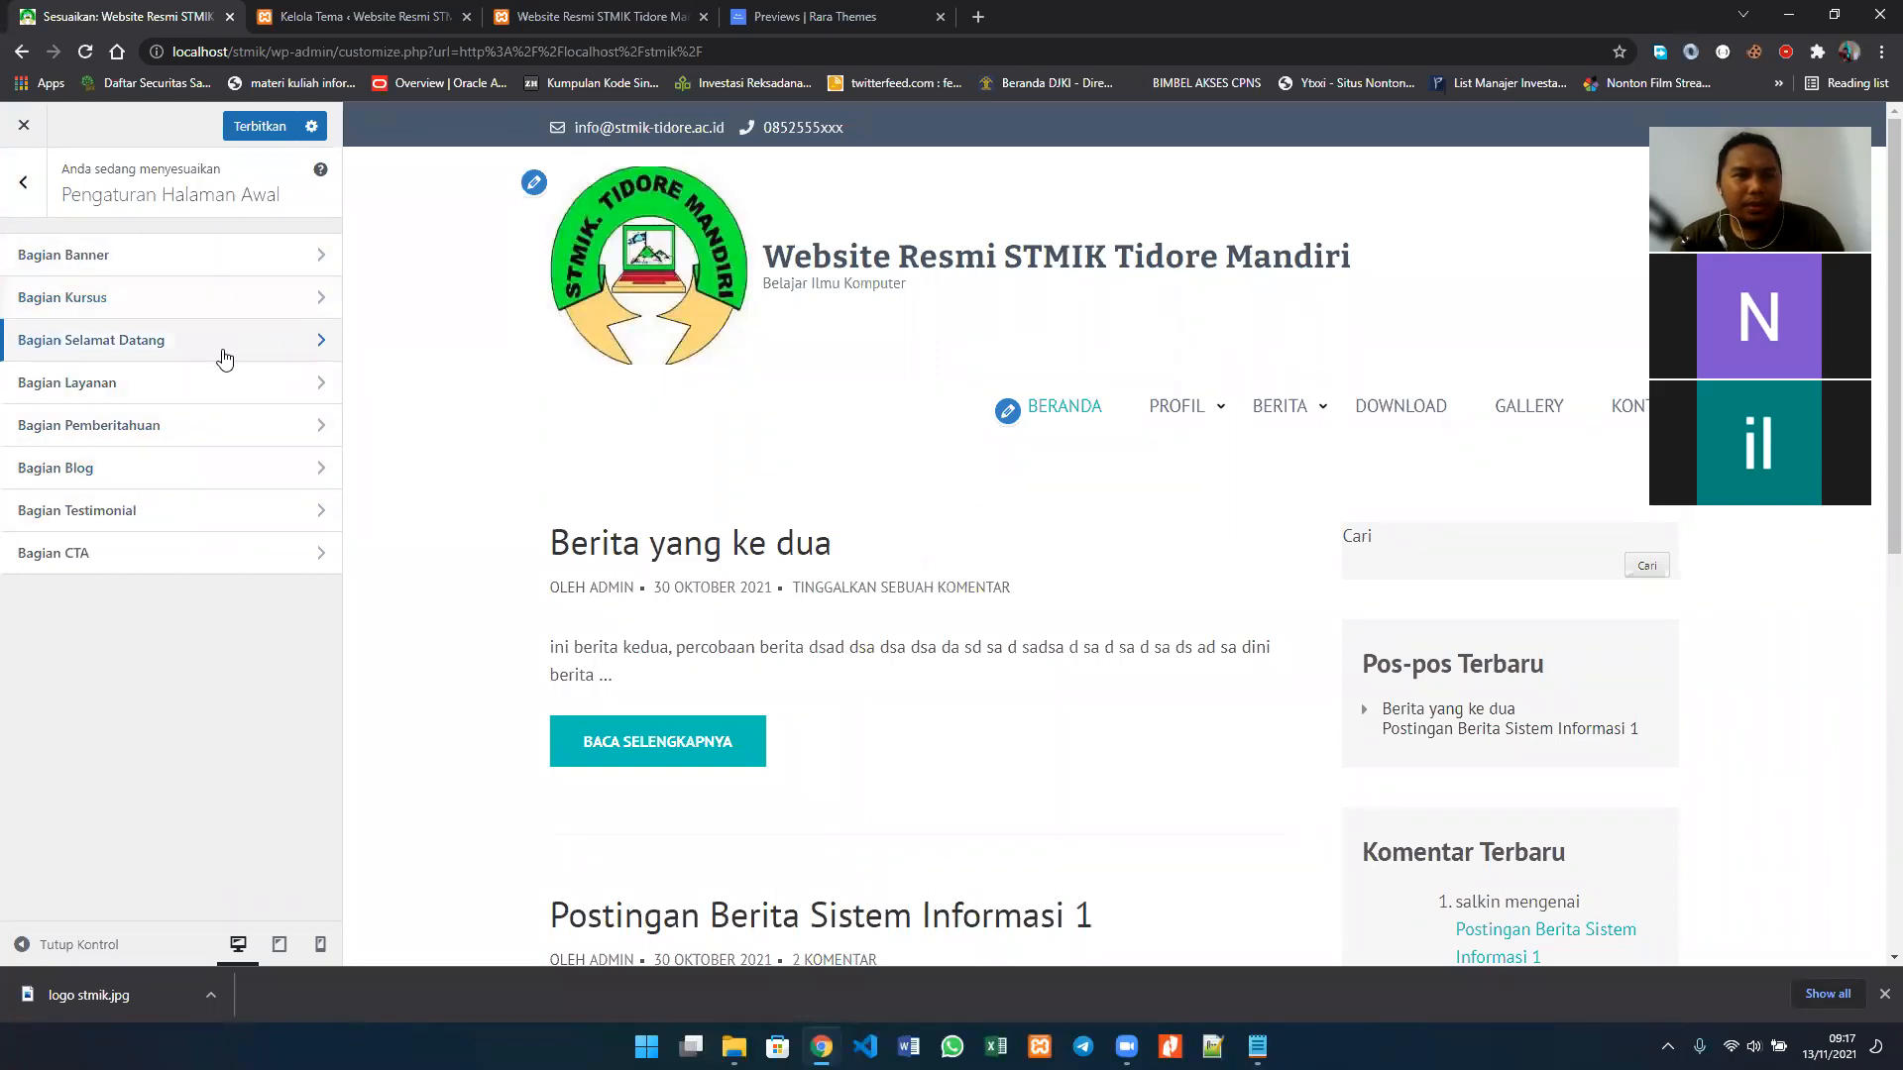
pyautogui.click(138, 327)
pyautogui.click(137, 327)
pyautogui.click(22, 254)
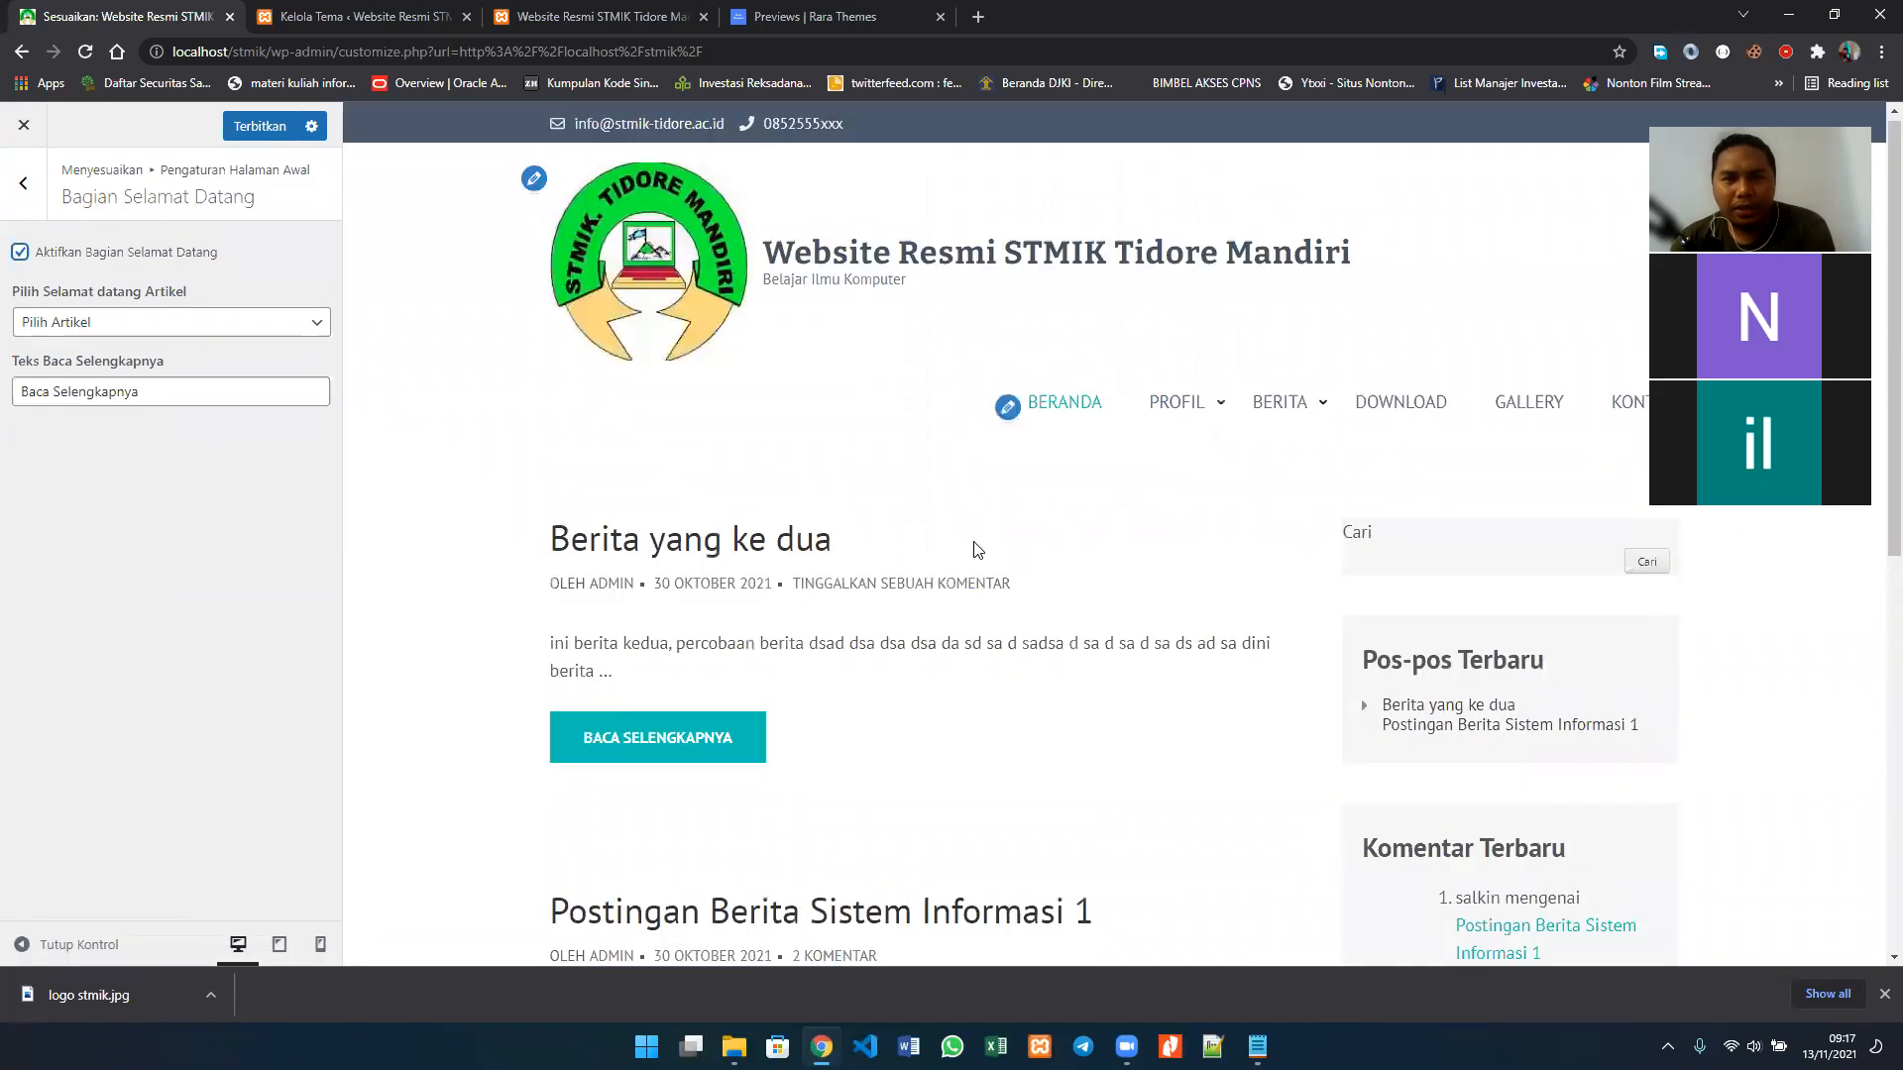
pyautogui.scroll(-7, 978, 550)
pyautogui.scroll(5, 978, 550)
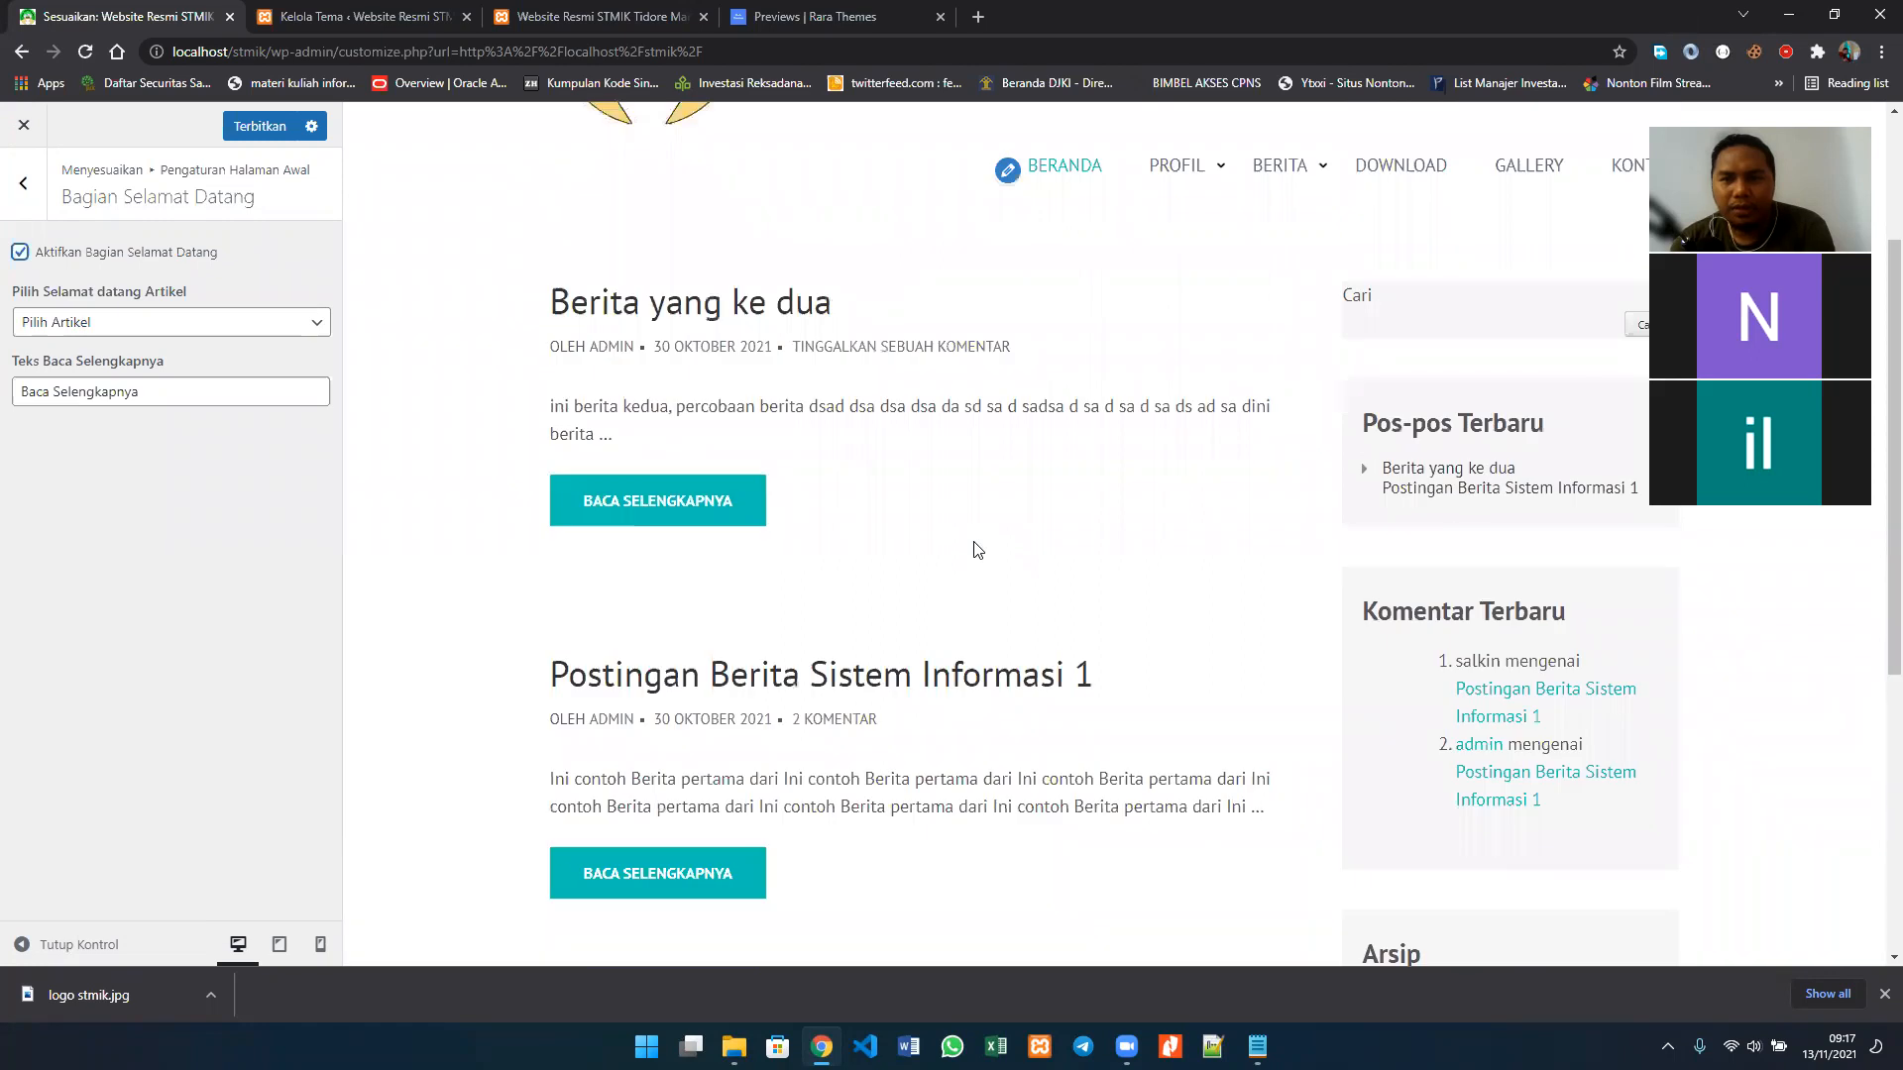
pyautogui.scroll(1, 978, 550)
pyautogui.scroll(-1, 979, 550)
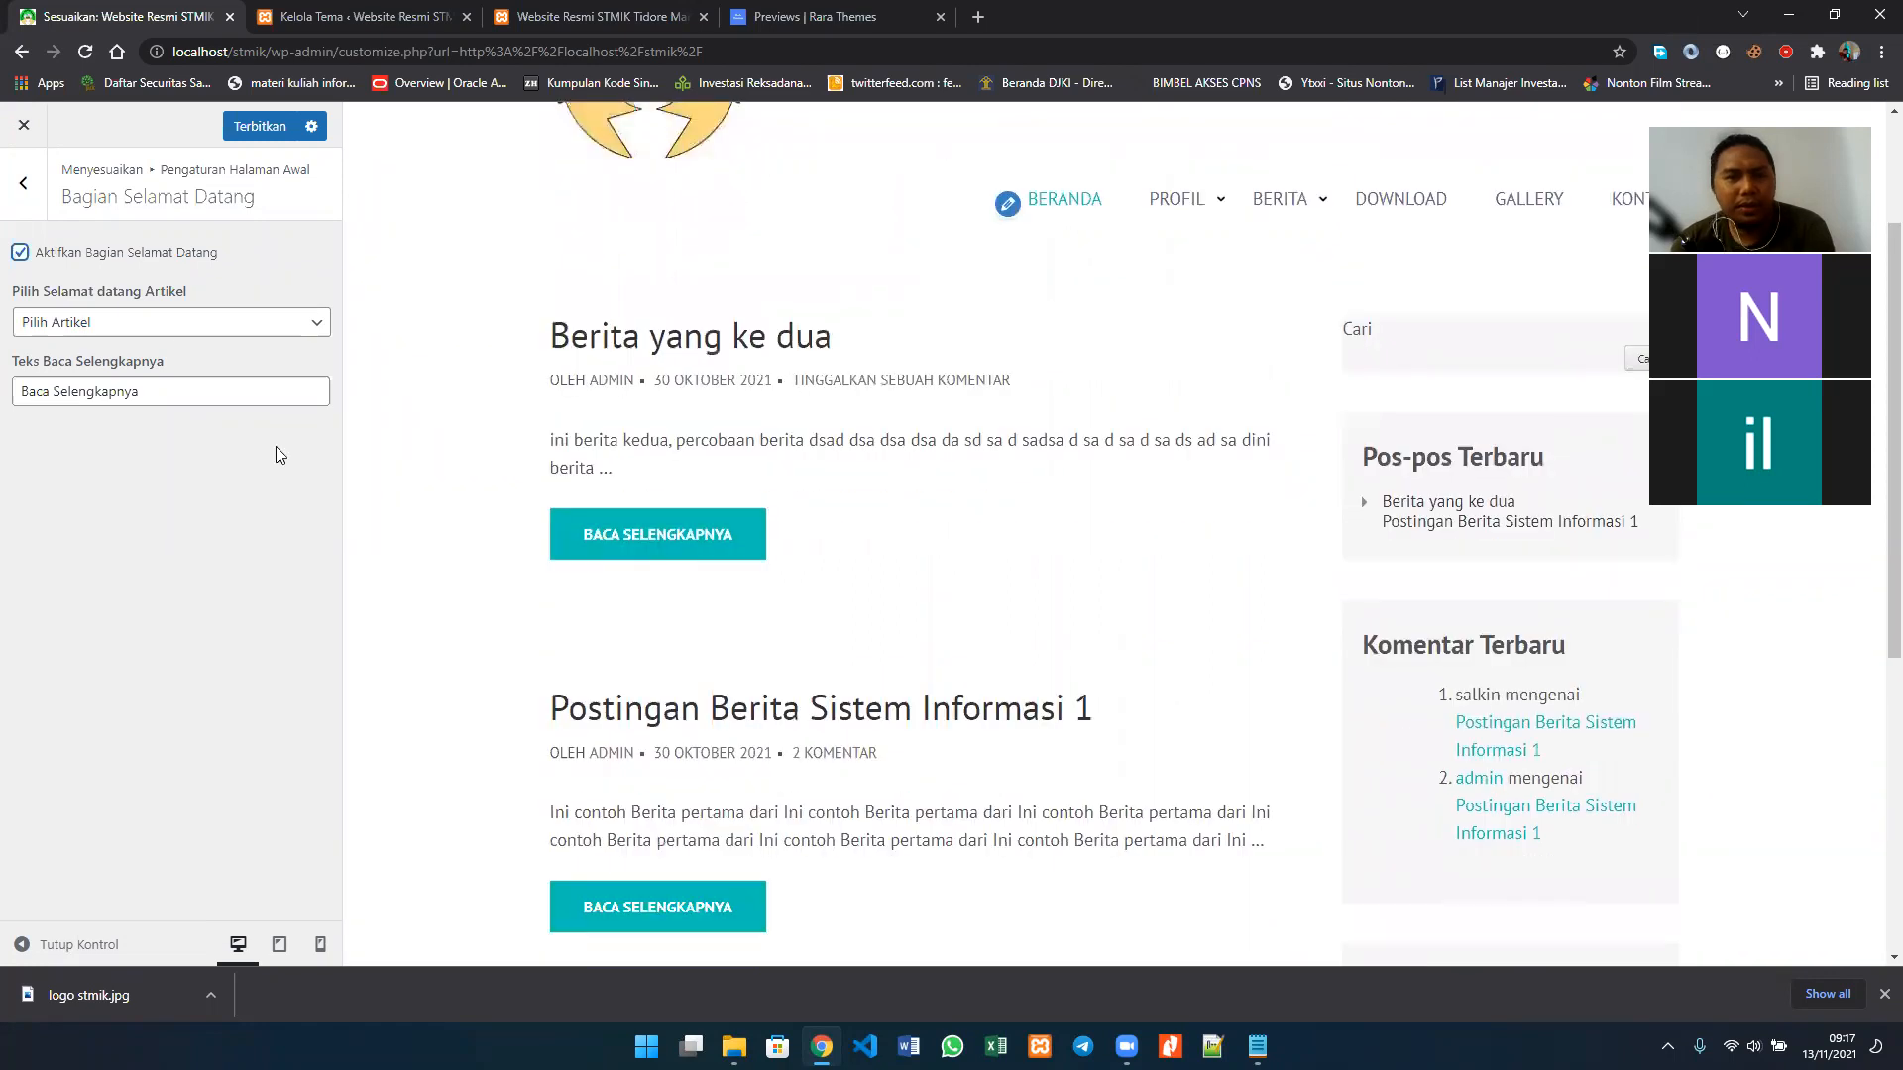
pyautogui.scroll(2, 978, 550)
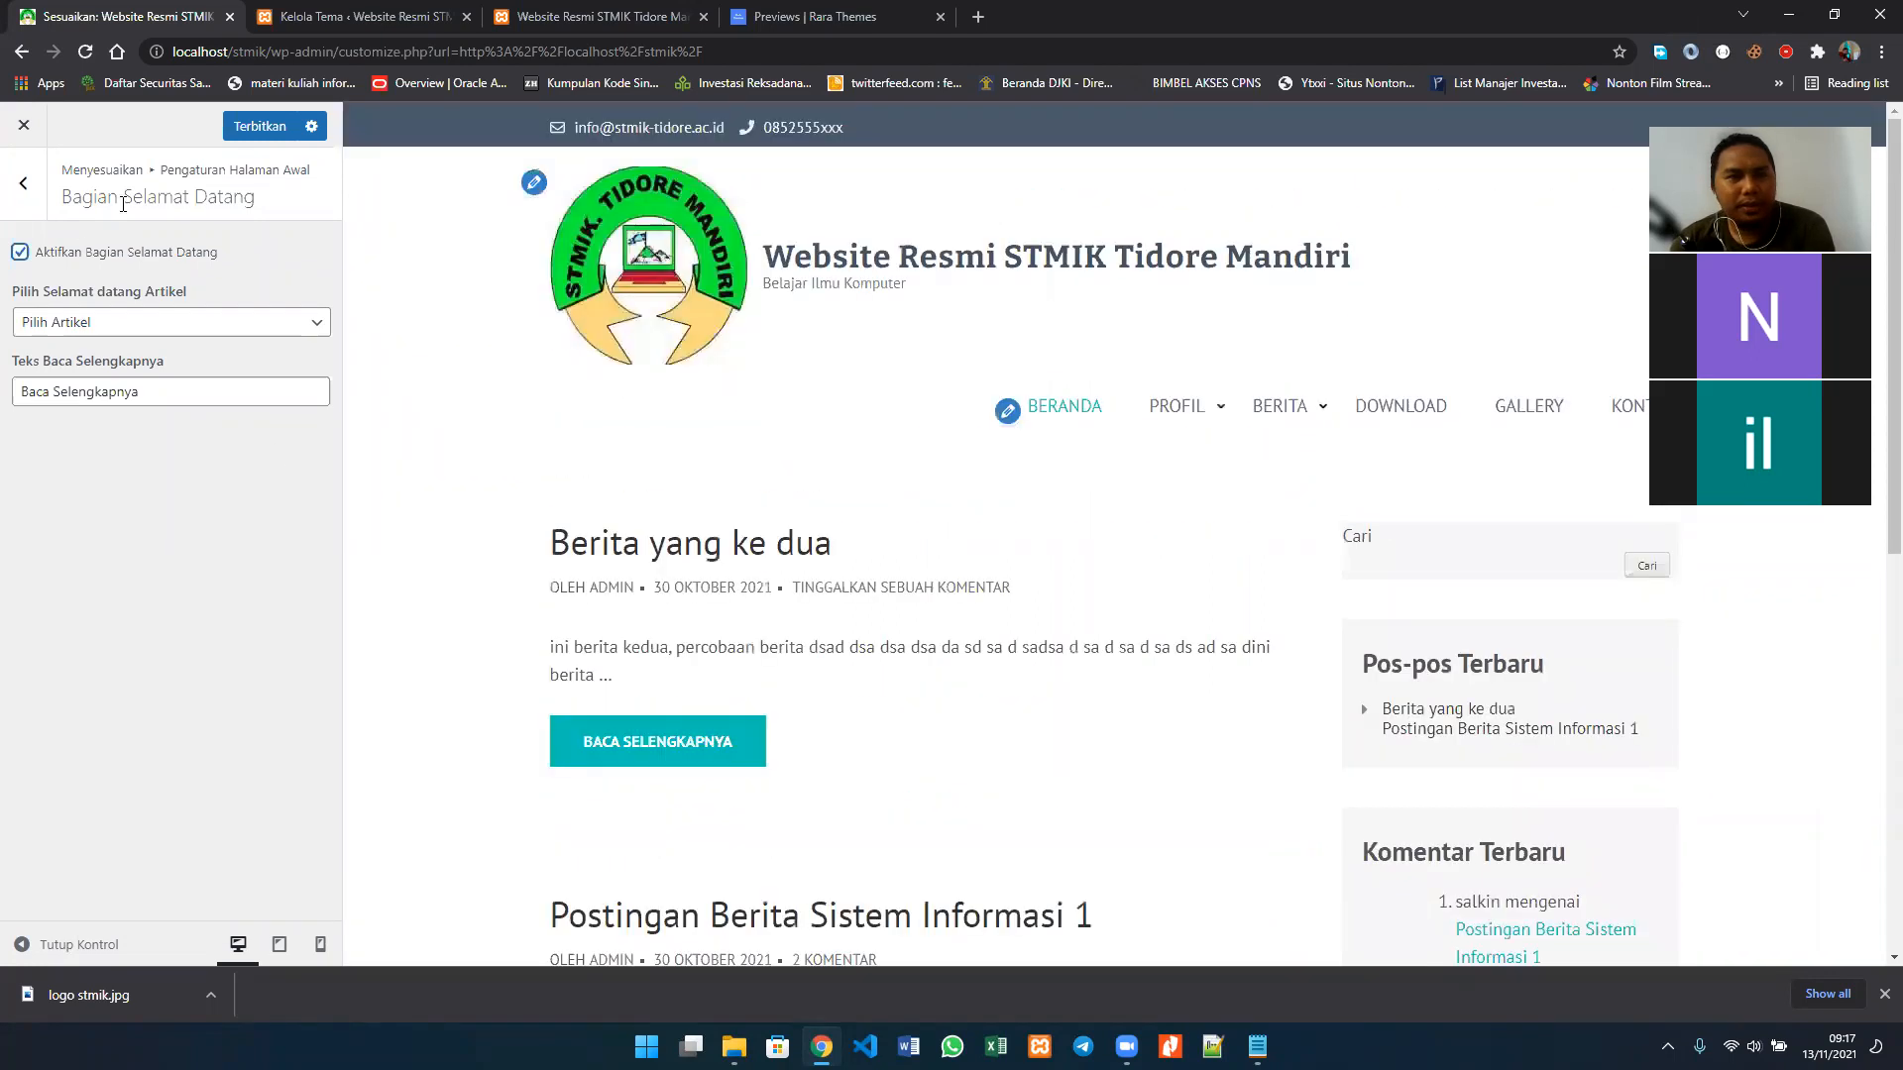
pyautogui.click(73, 255)
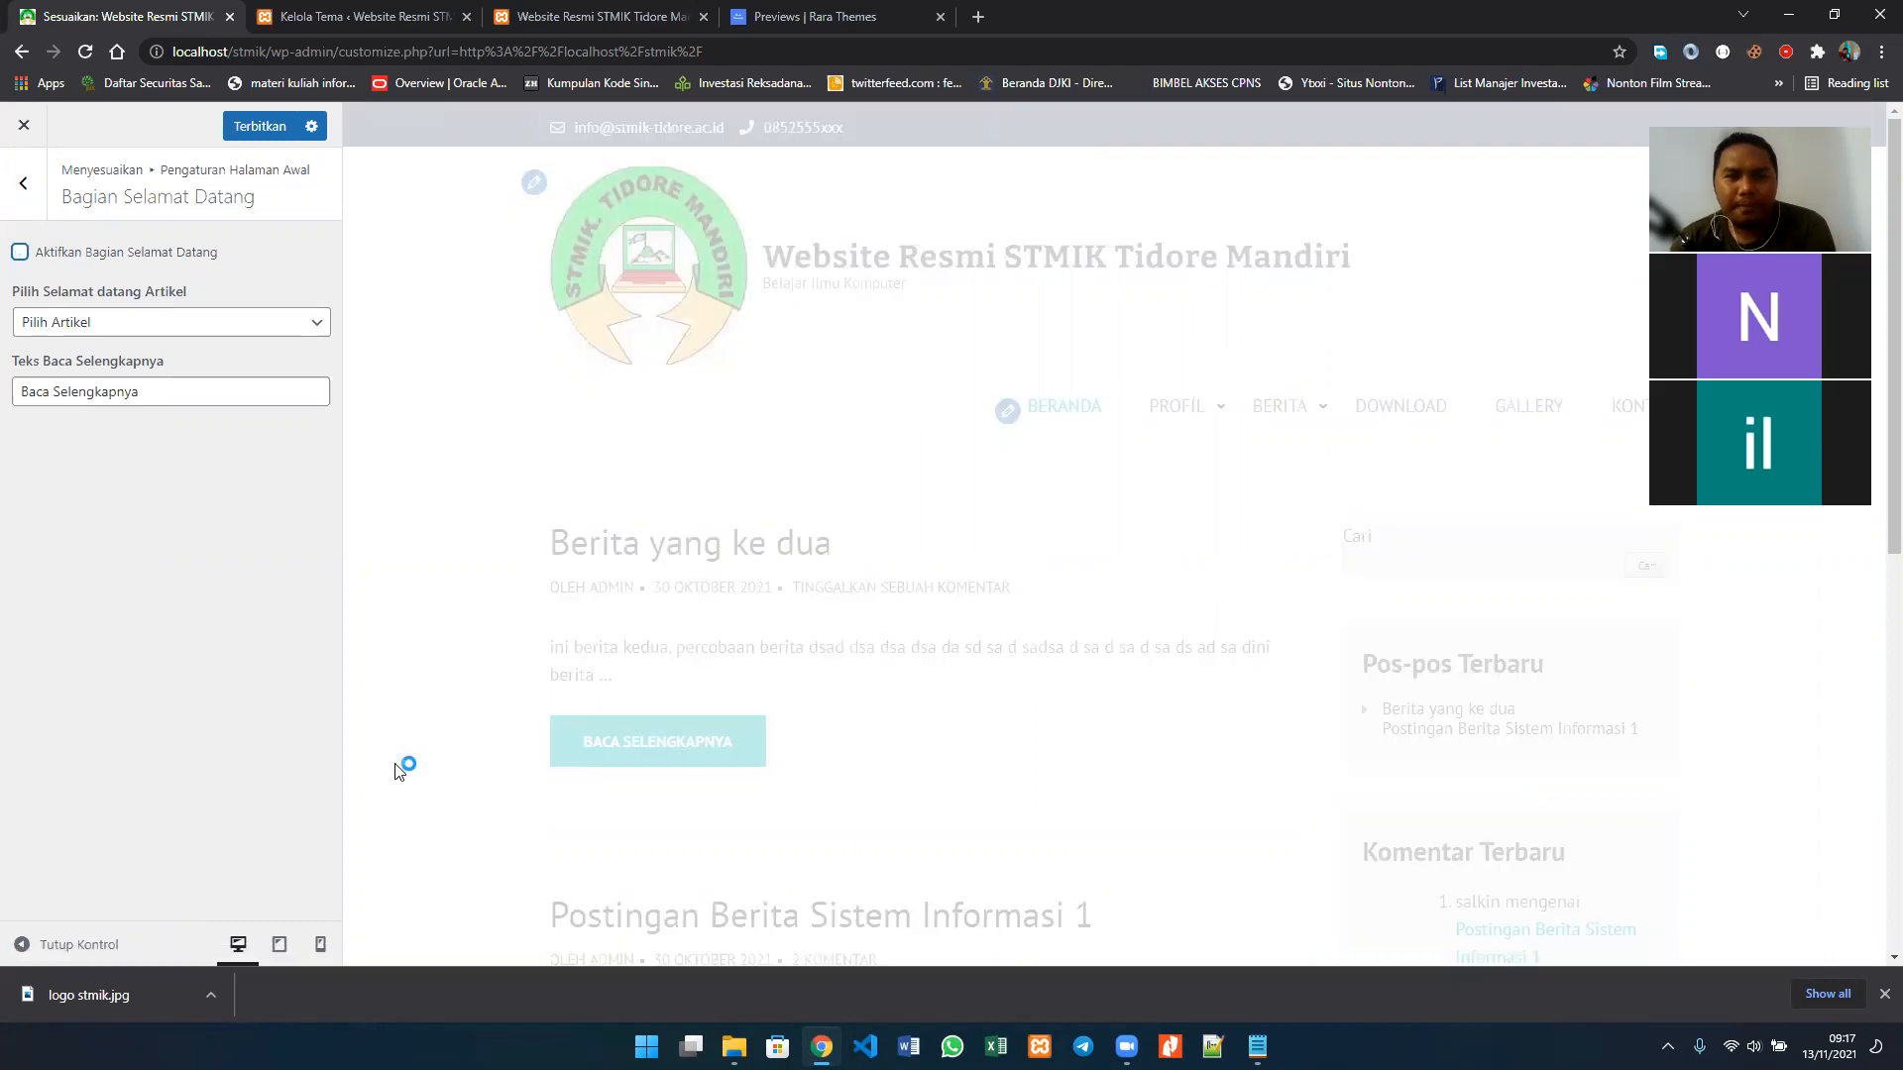
pyautogui.click(28, 179)
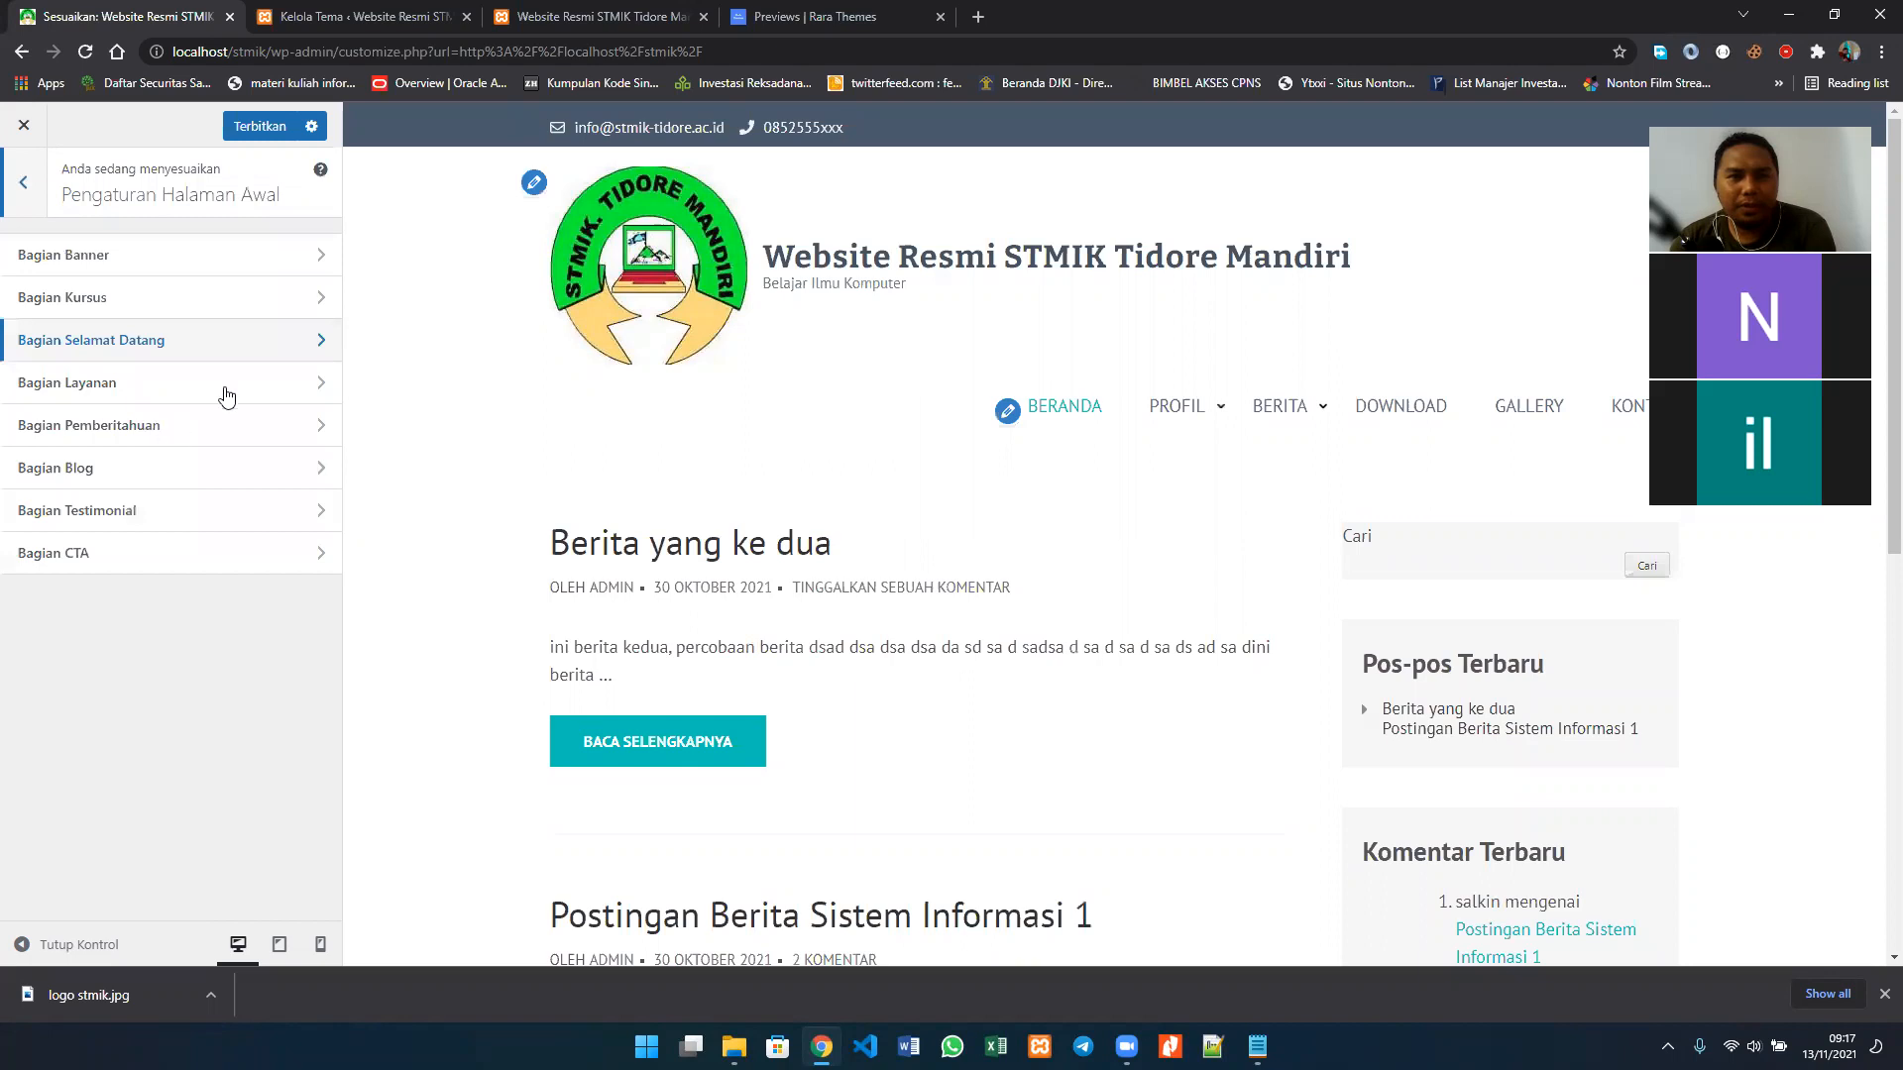
# Step: Enable Aktifkan Bagian Layanan in the Bagian Layanan settings and set Pilih Artikel Satu to Berita yang ke dua
pyautogui.click(223, 391)
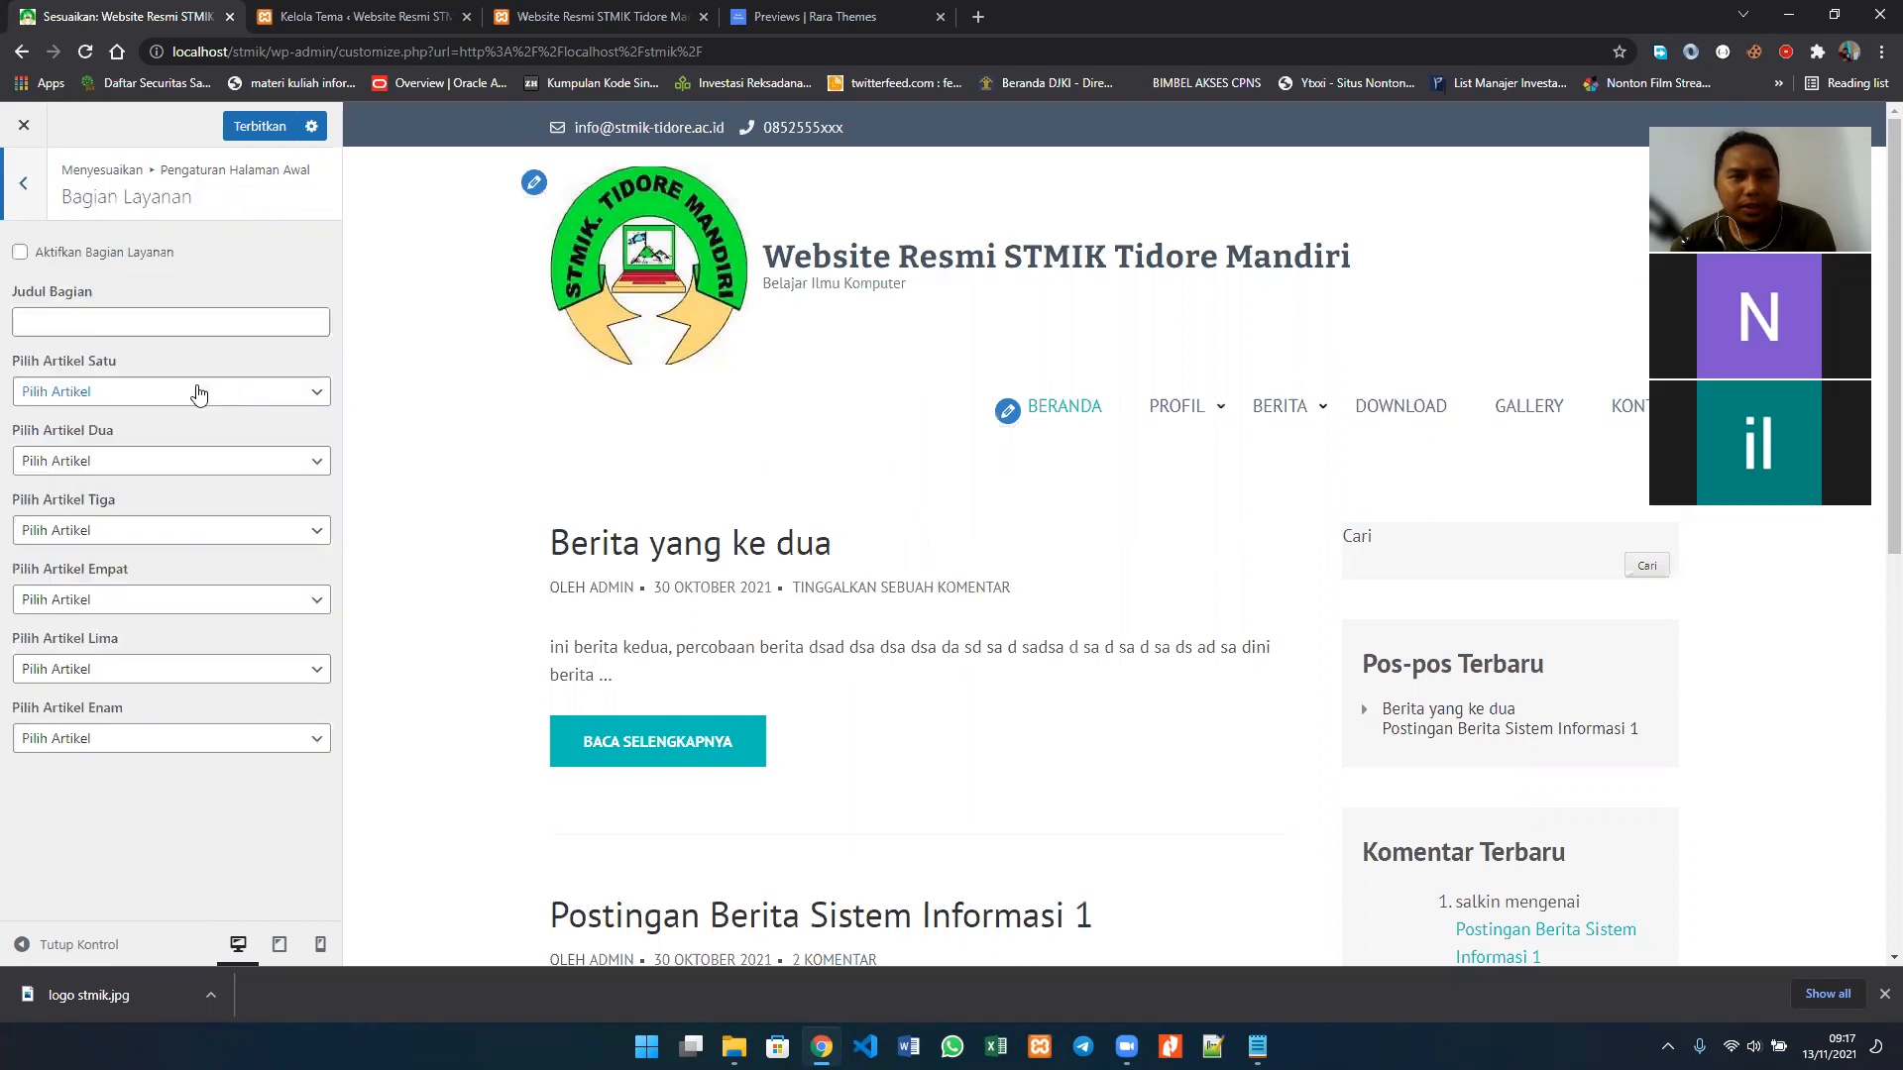
pyautogui.click(76, 260)
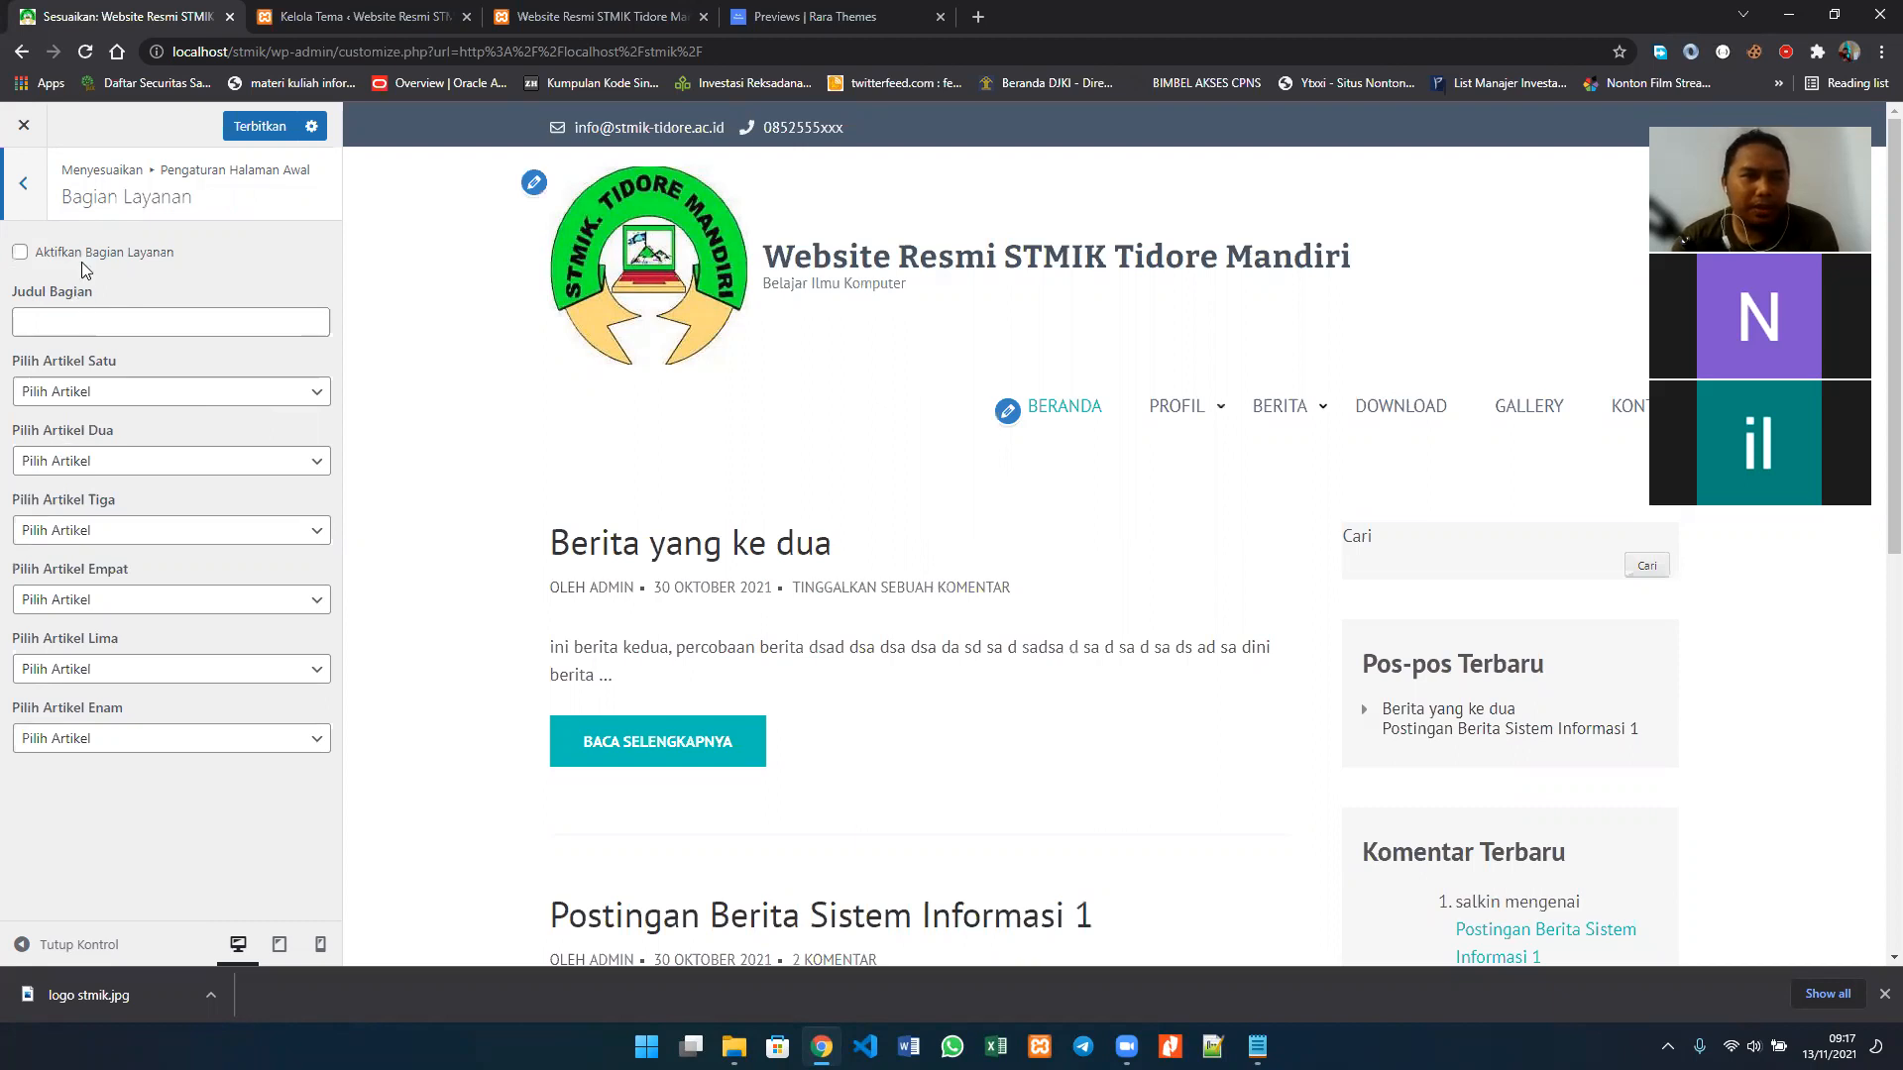
pyautogui.click(228, 397)
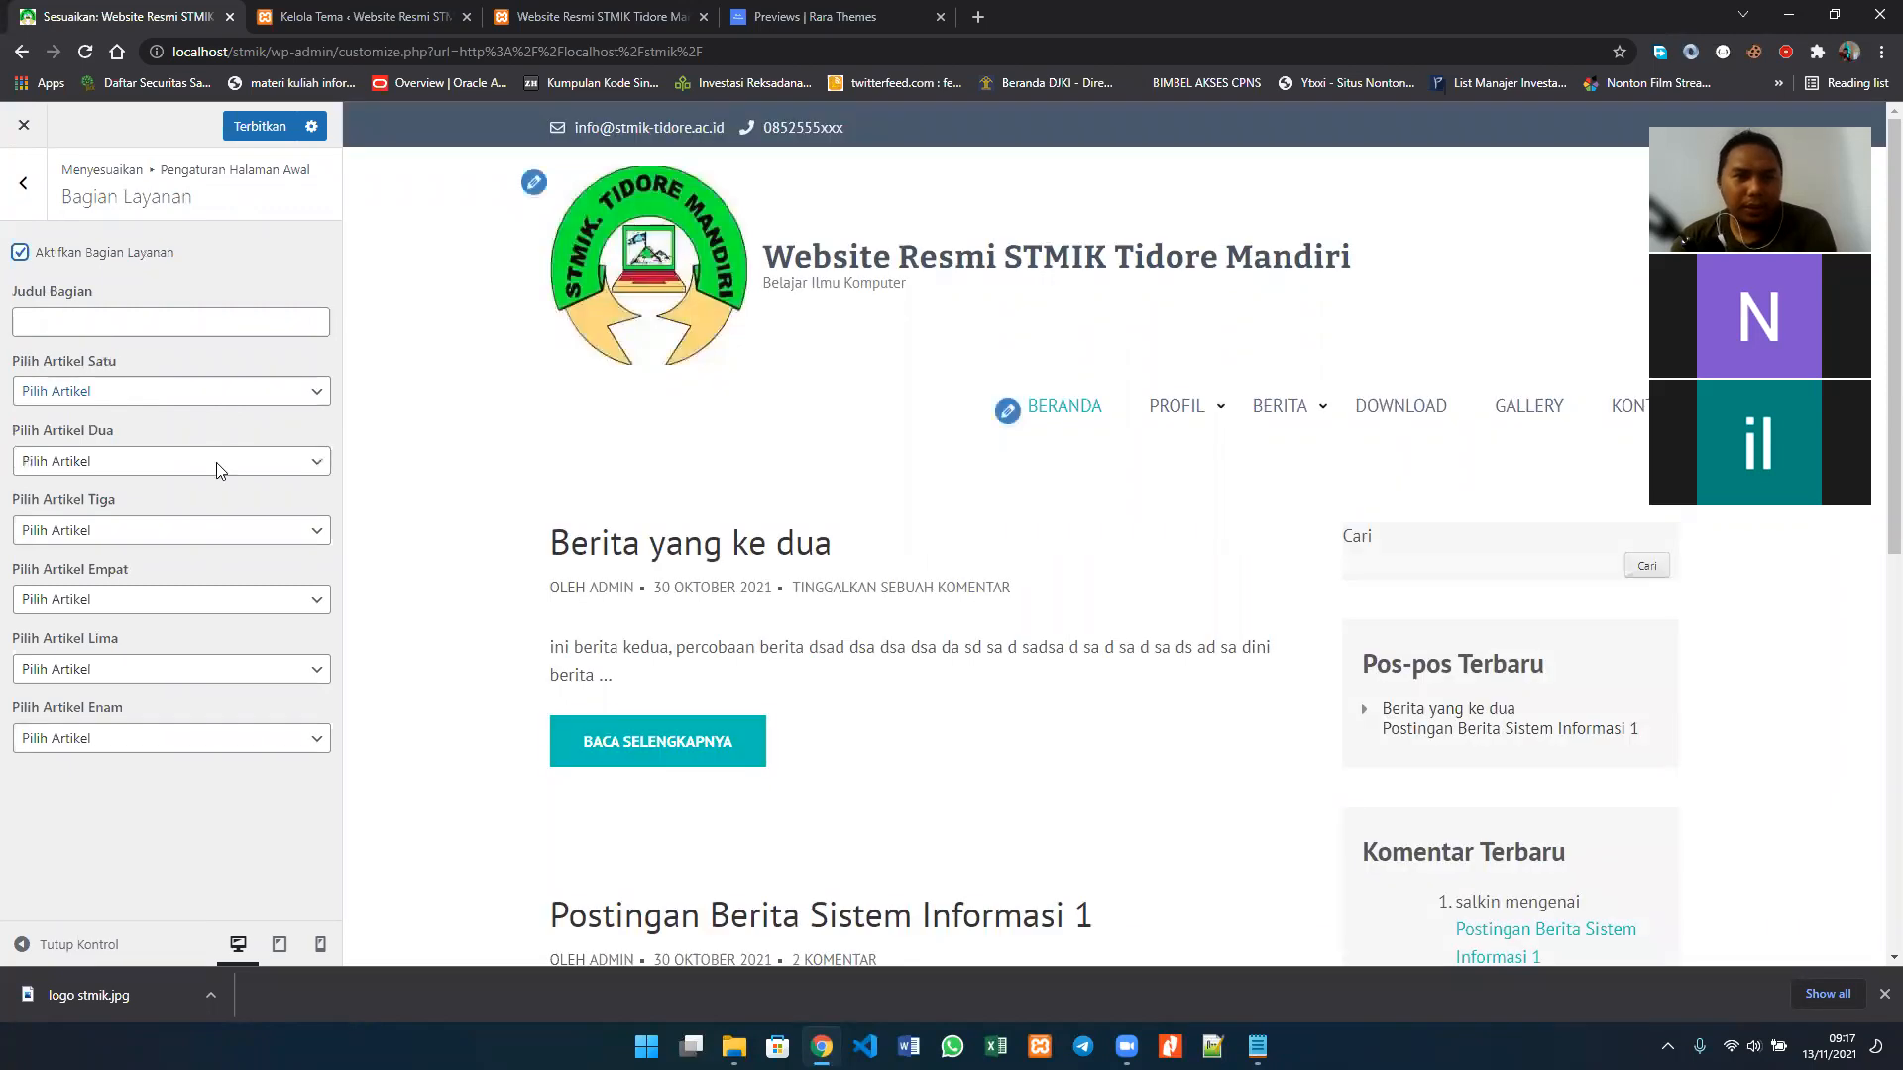
pyautogui.click(219, 464)
# Step: Set Pilih Artikel Dua and Empat to Postingan Berita Sistem Informasi 1, and Pilih Artikel Tiga to Berita yang ke dua
pyautogui.click(219, 471)
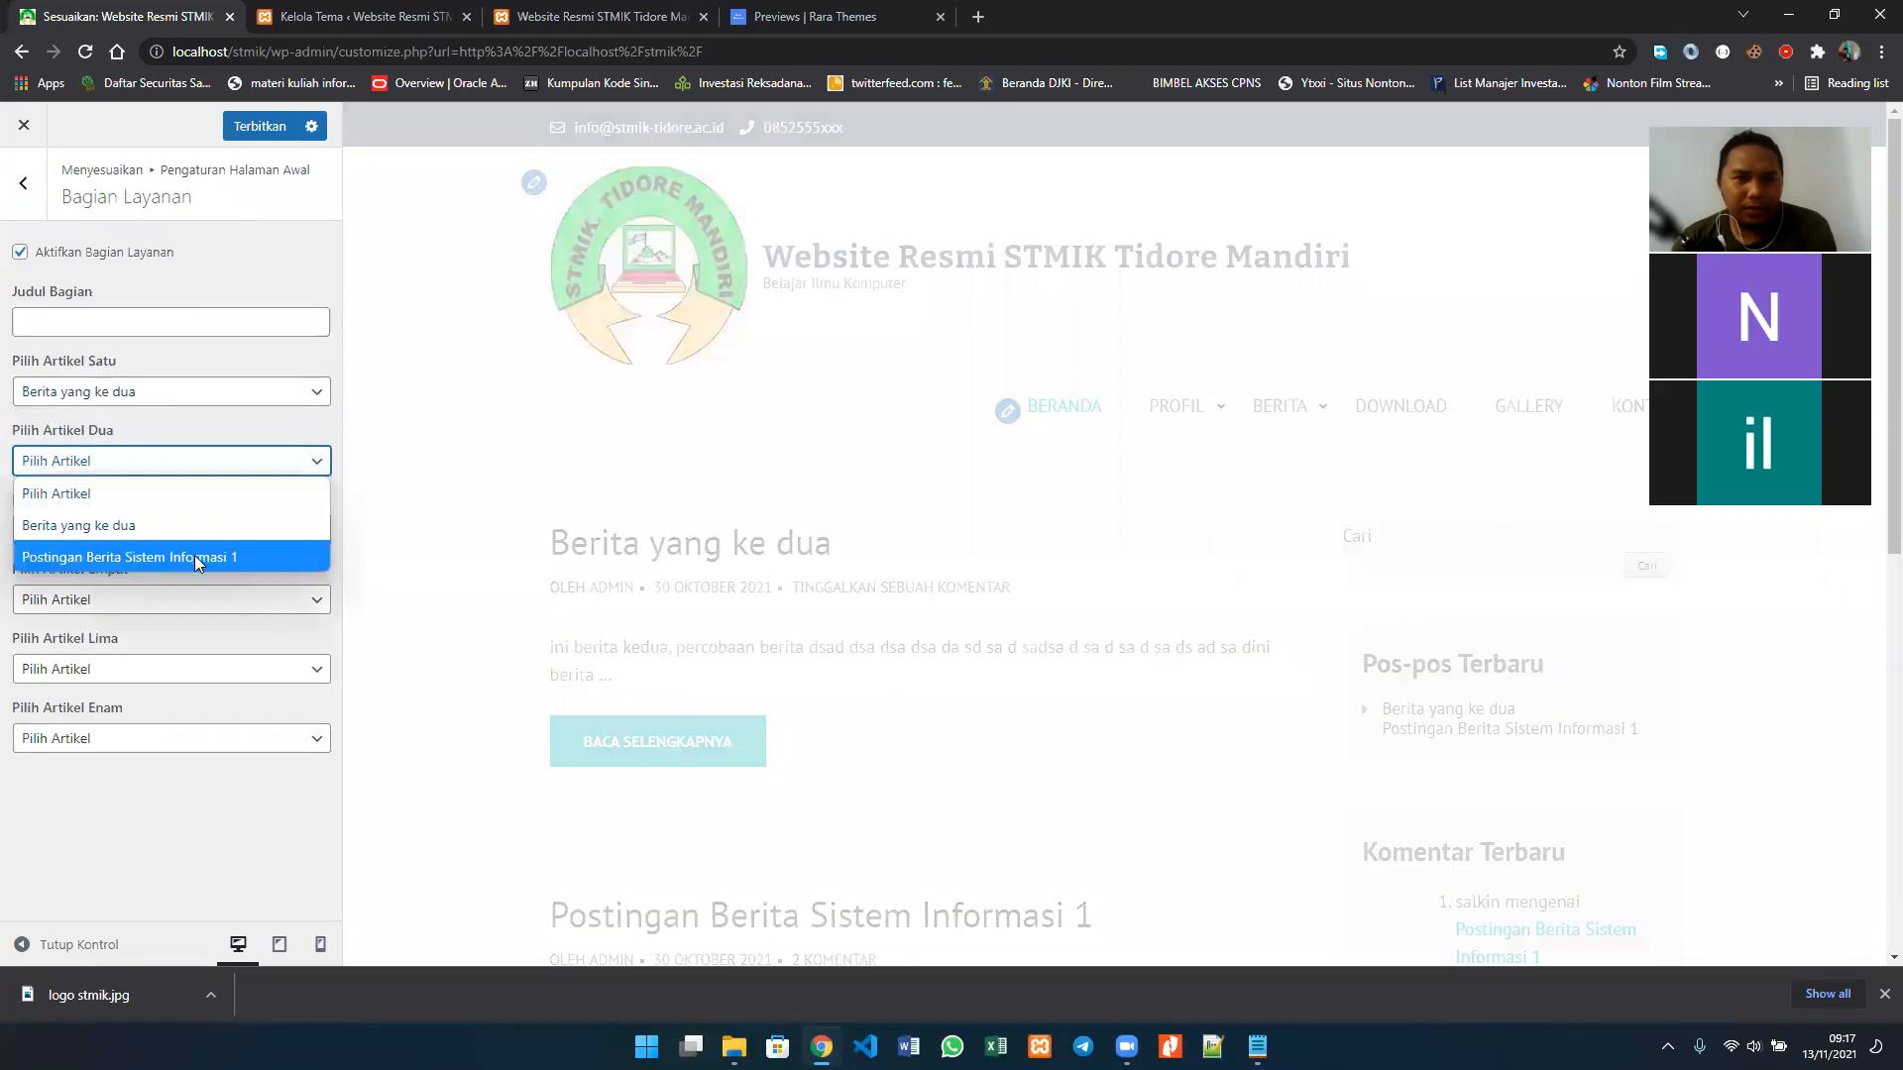
pyautogui.click(195, 555)
pyautogui.click(174, 535)
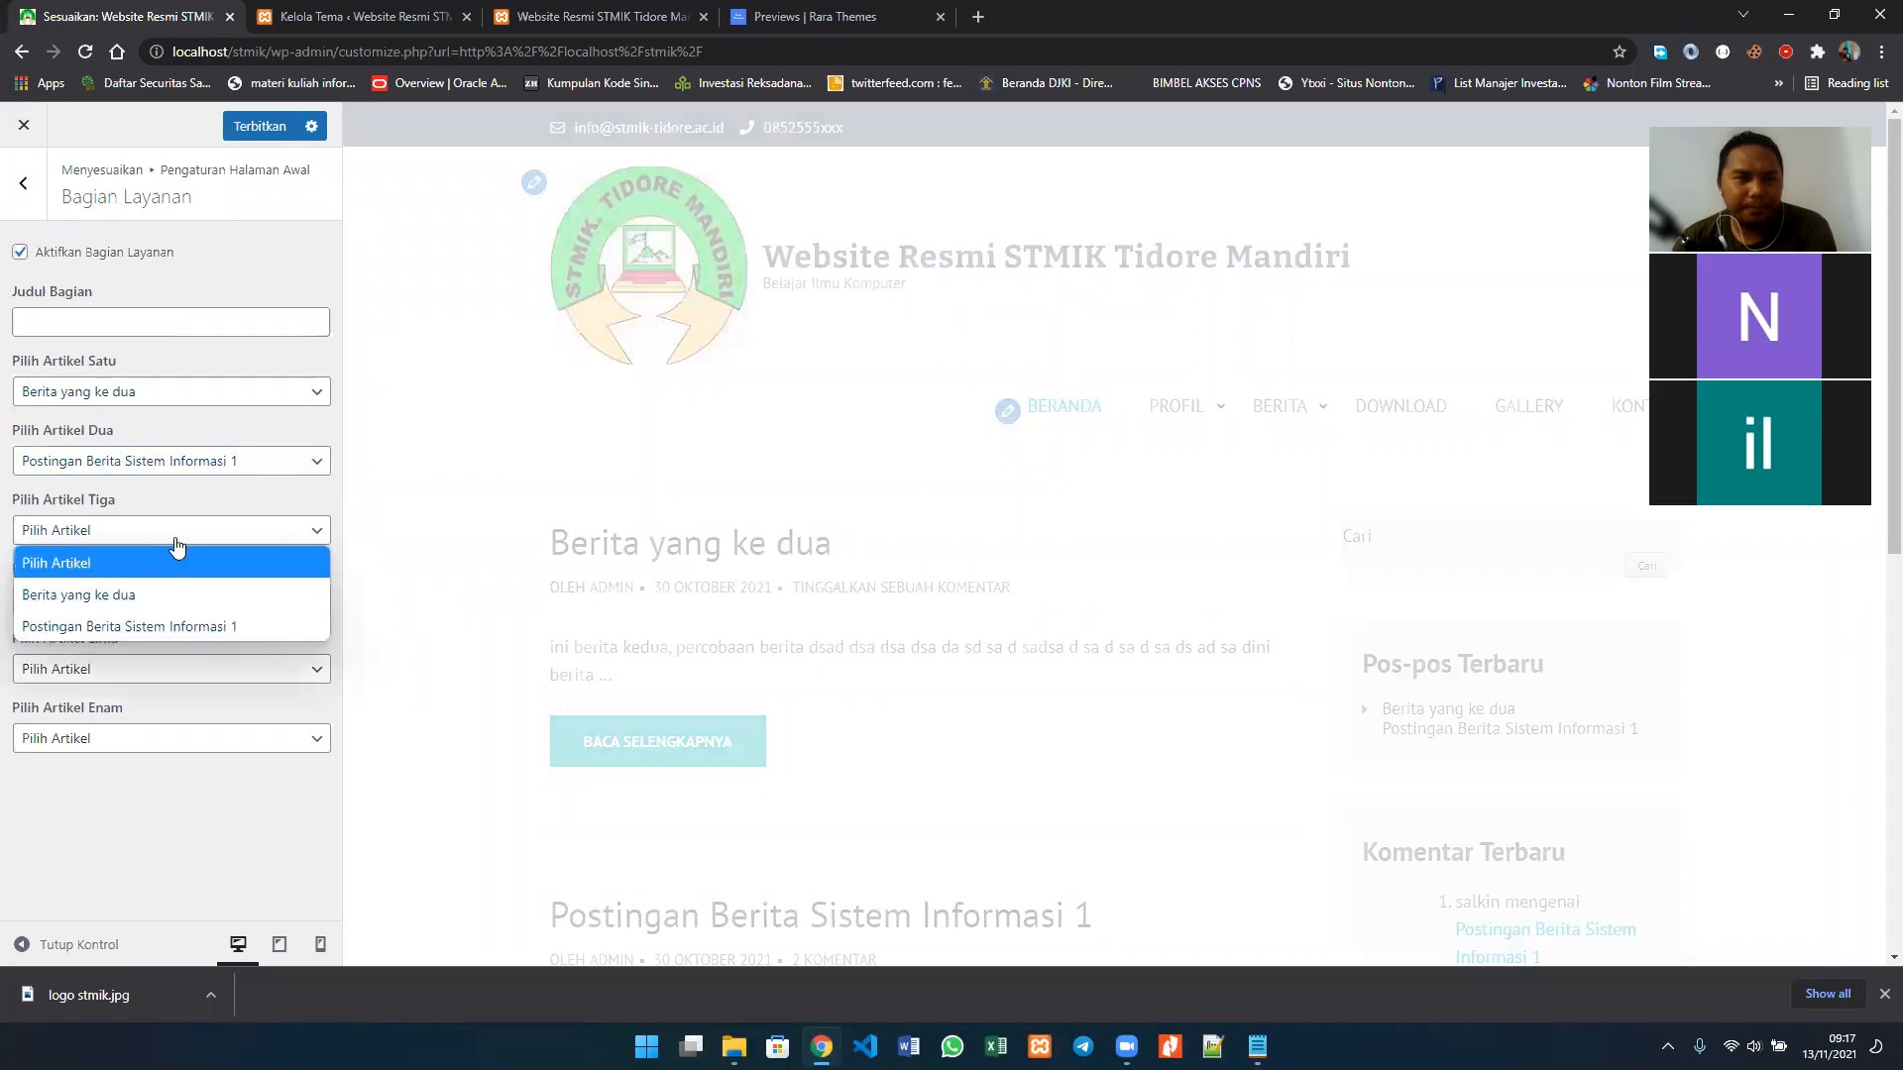
pyautogui.click(171, 612)
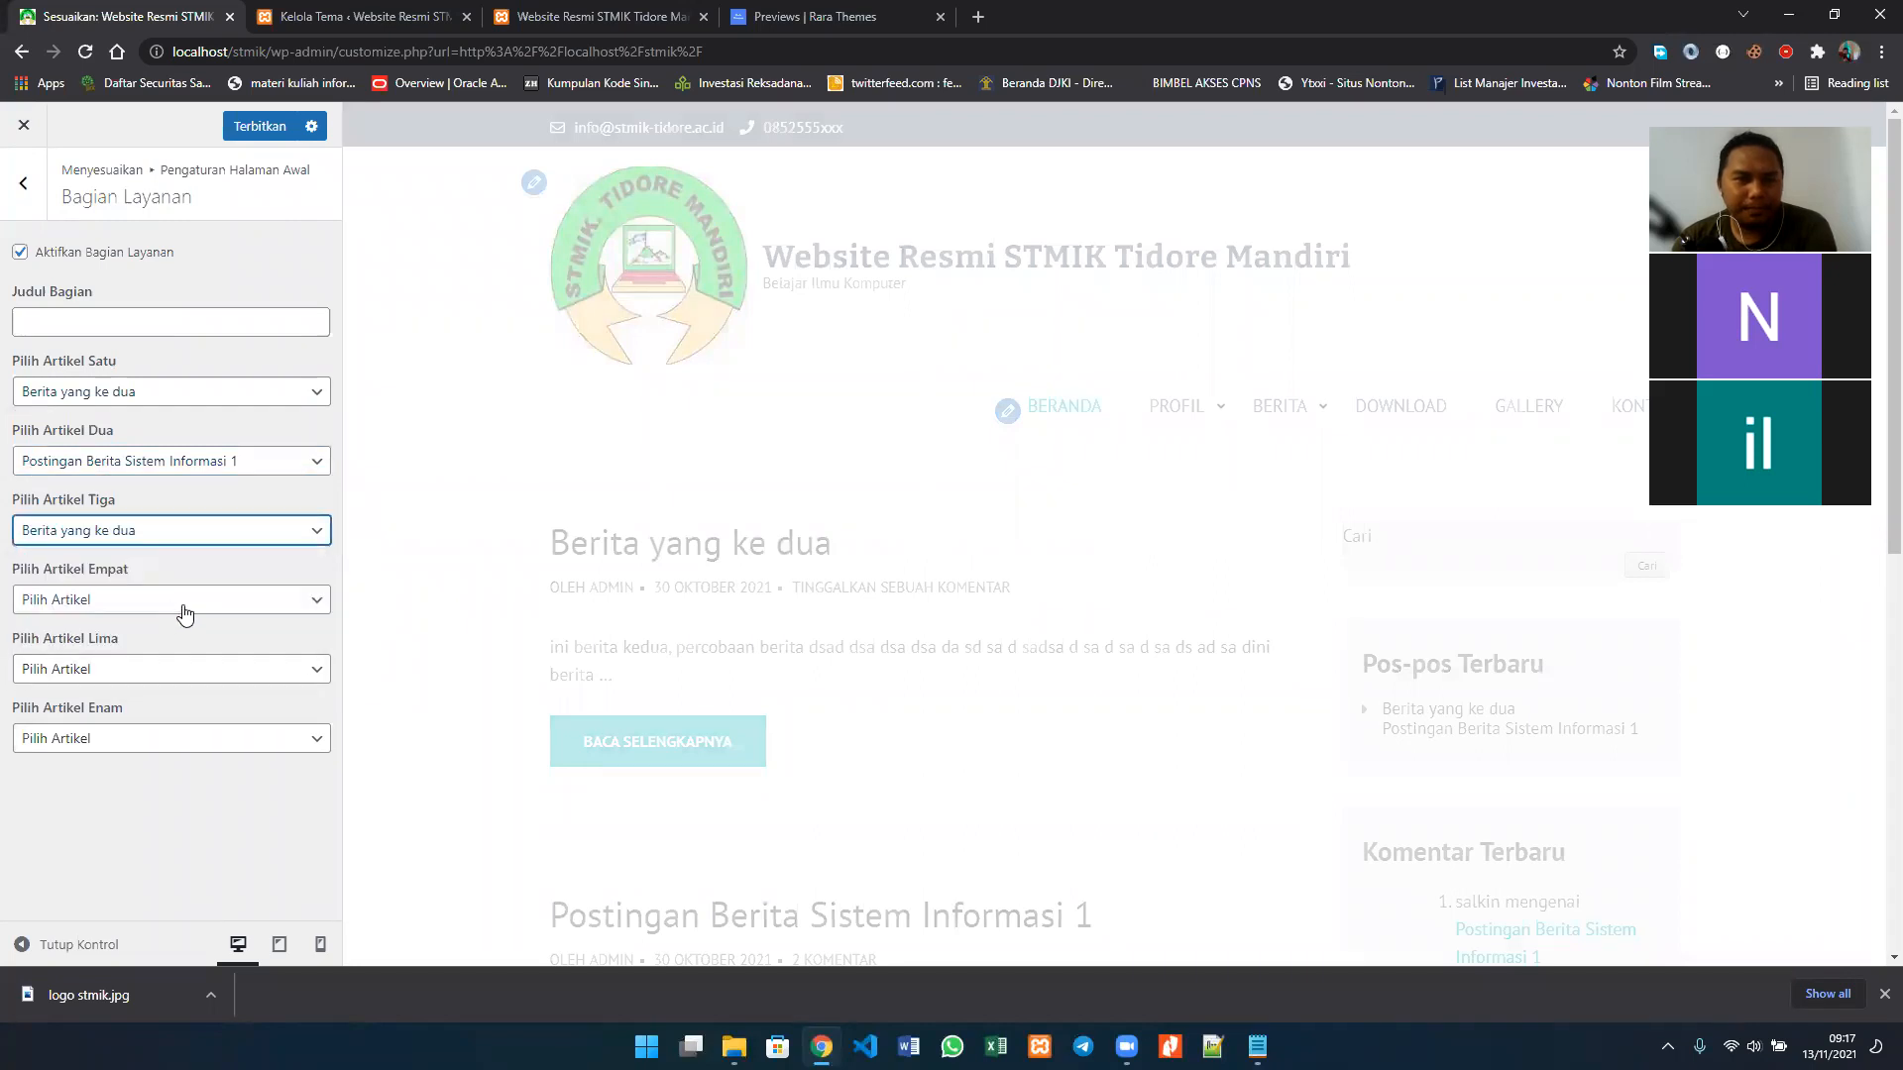
pyautogui.click(185, 615)
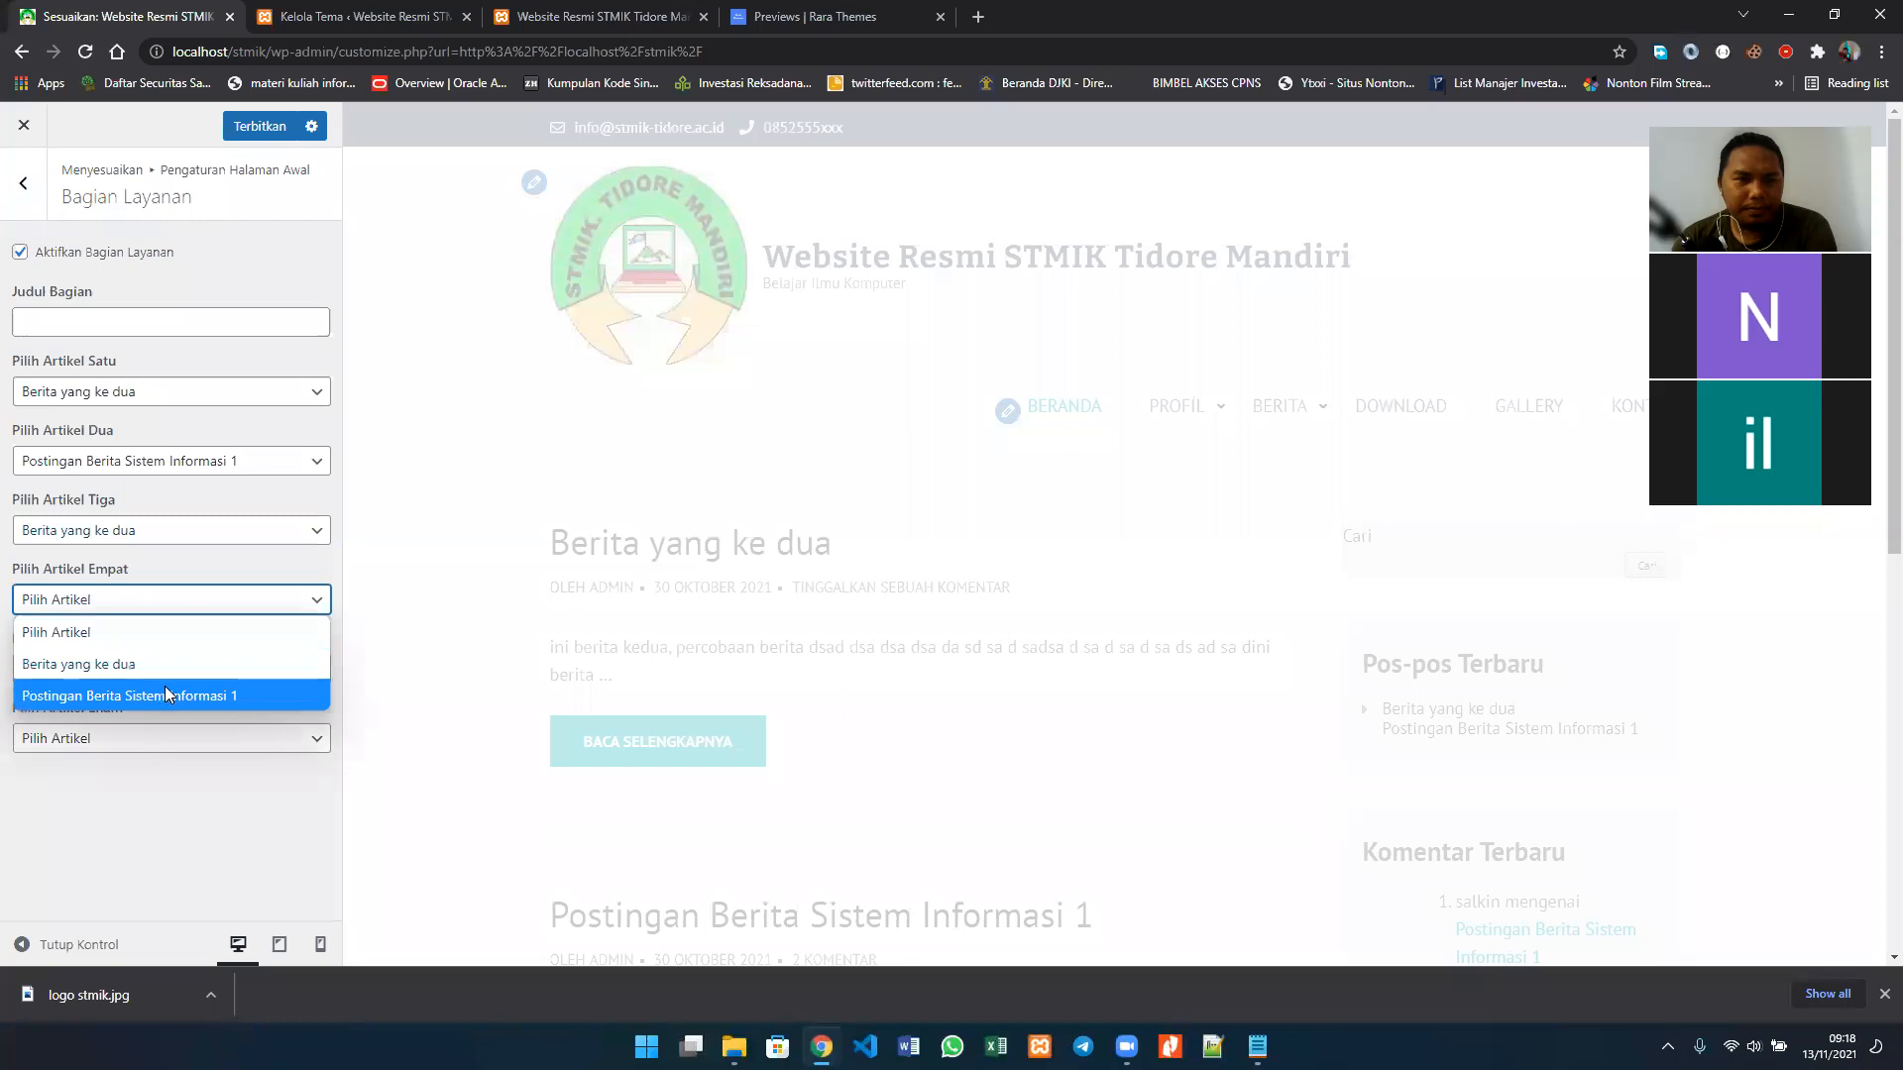
pyautogui.click(188, 692)
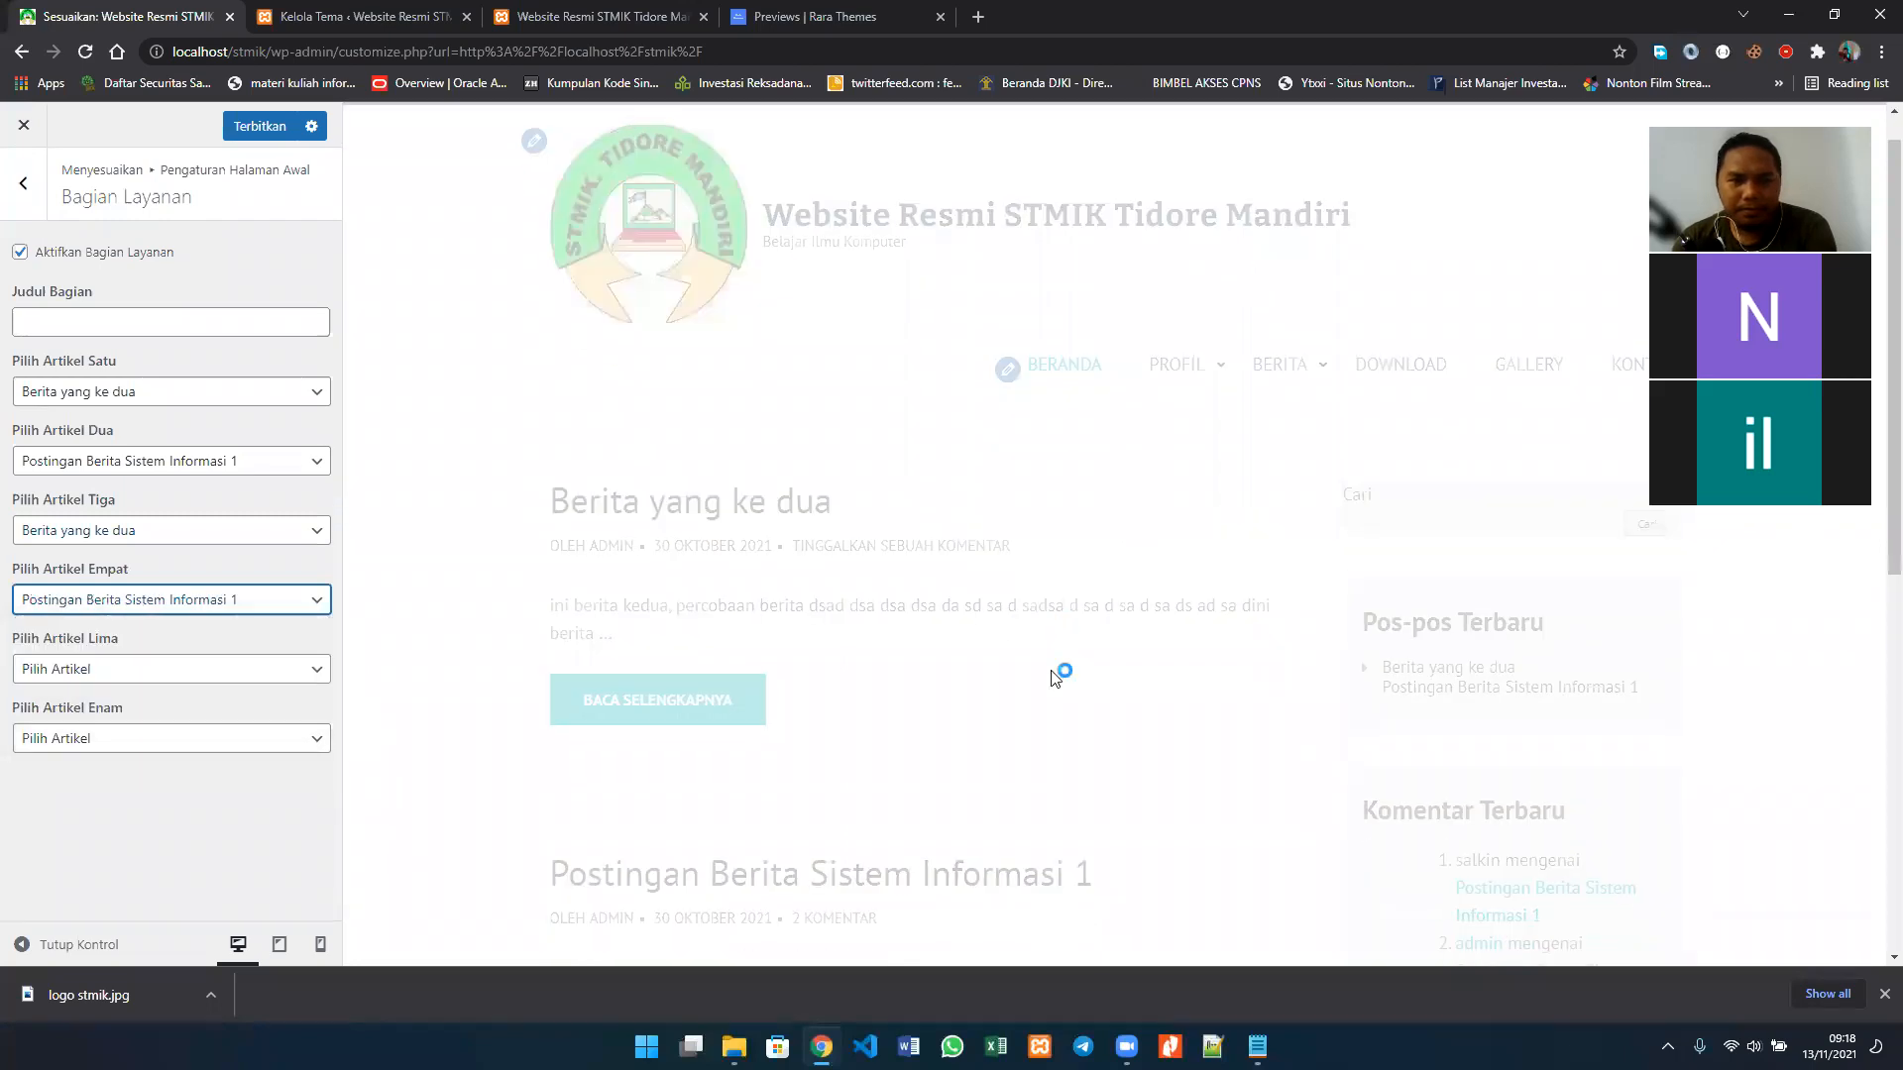
# Step: Check the homepage preview for the services section, disable Aktifkan Bagian Layanan and return to the Pengaturan Halaman Awal sections
pyautogui.scroll(-8, 1030, 674)
pyautogui.scroll(10, 1056, 677)
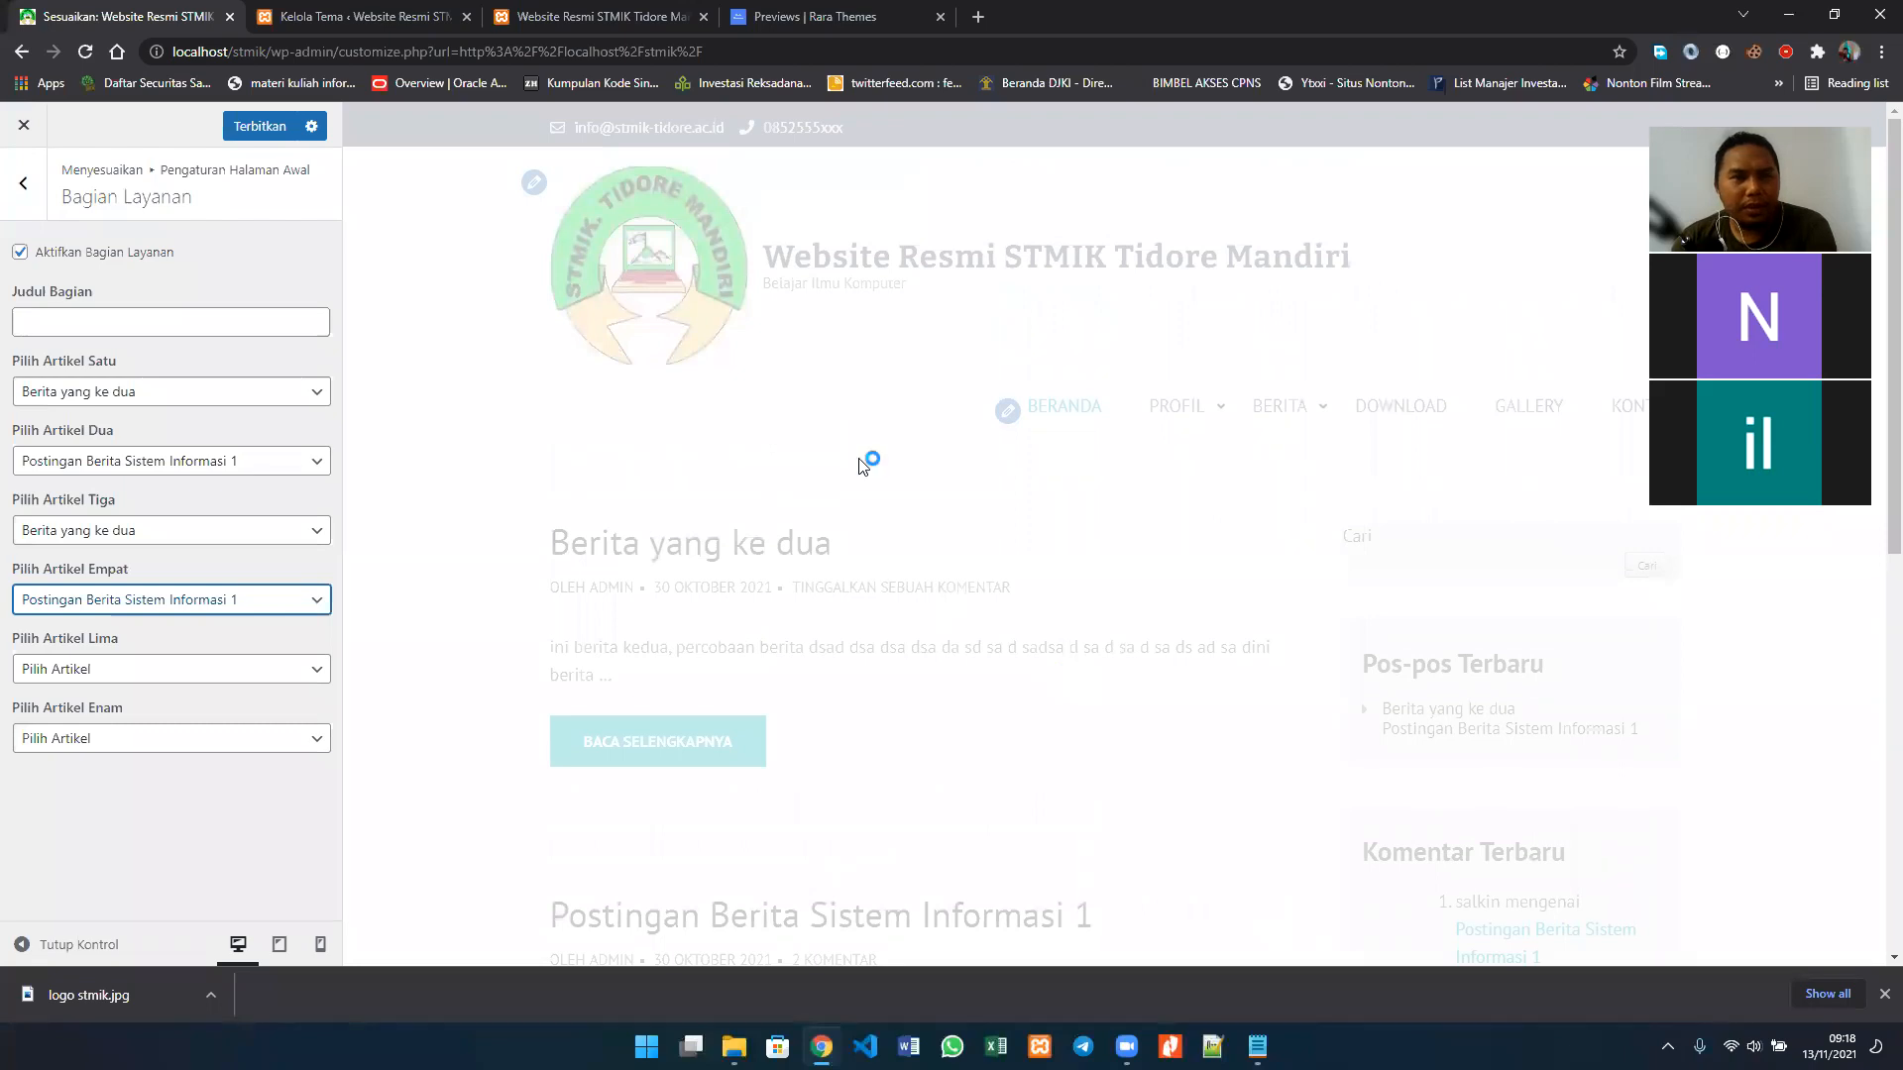
pyautogui.scroll(-6, 981, 635)
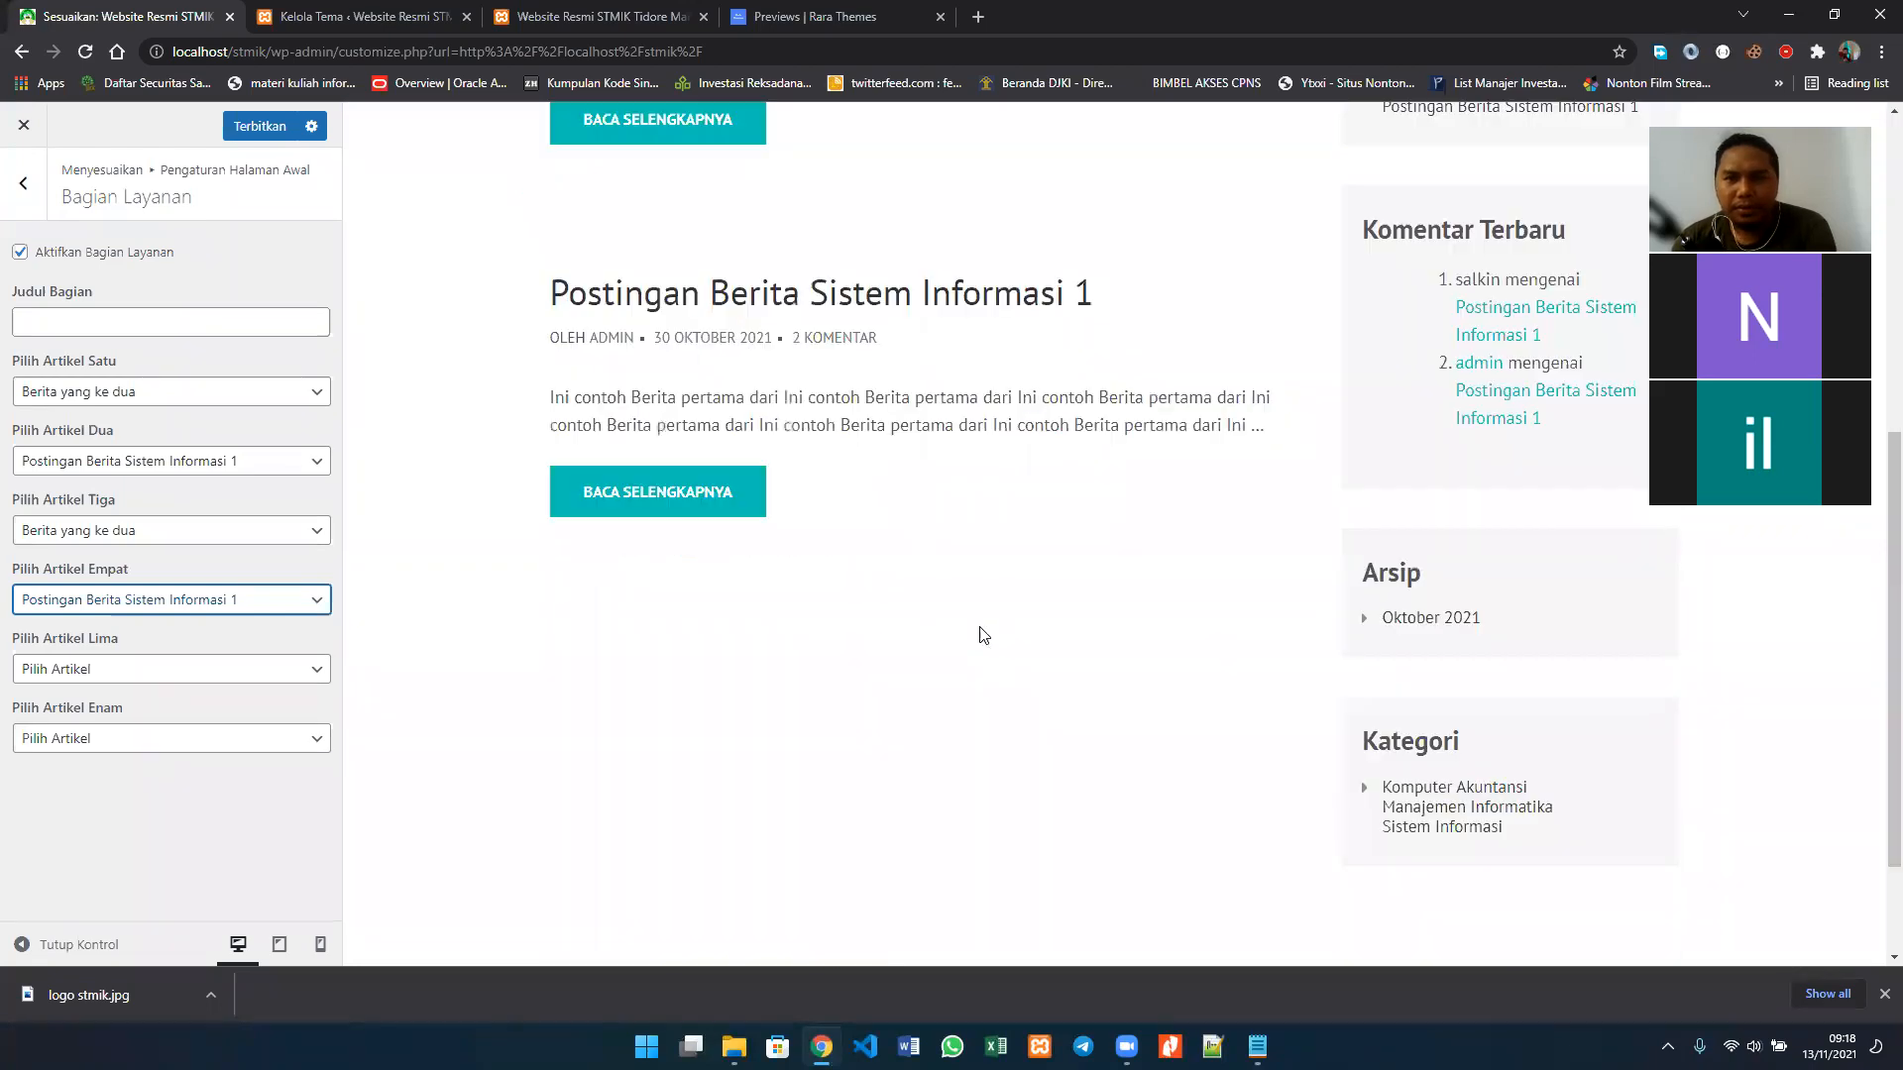
pyautogui.scroll(-2, 985, 635)
pyautogui.scroll(2, 984, 635)
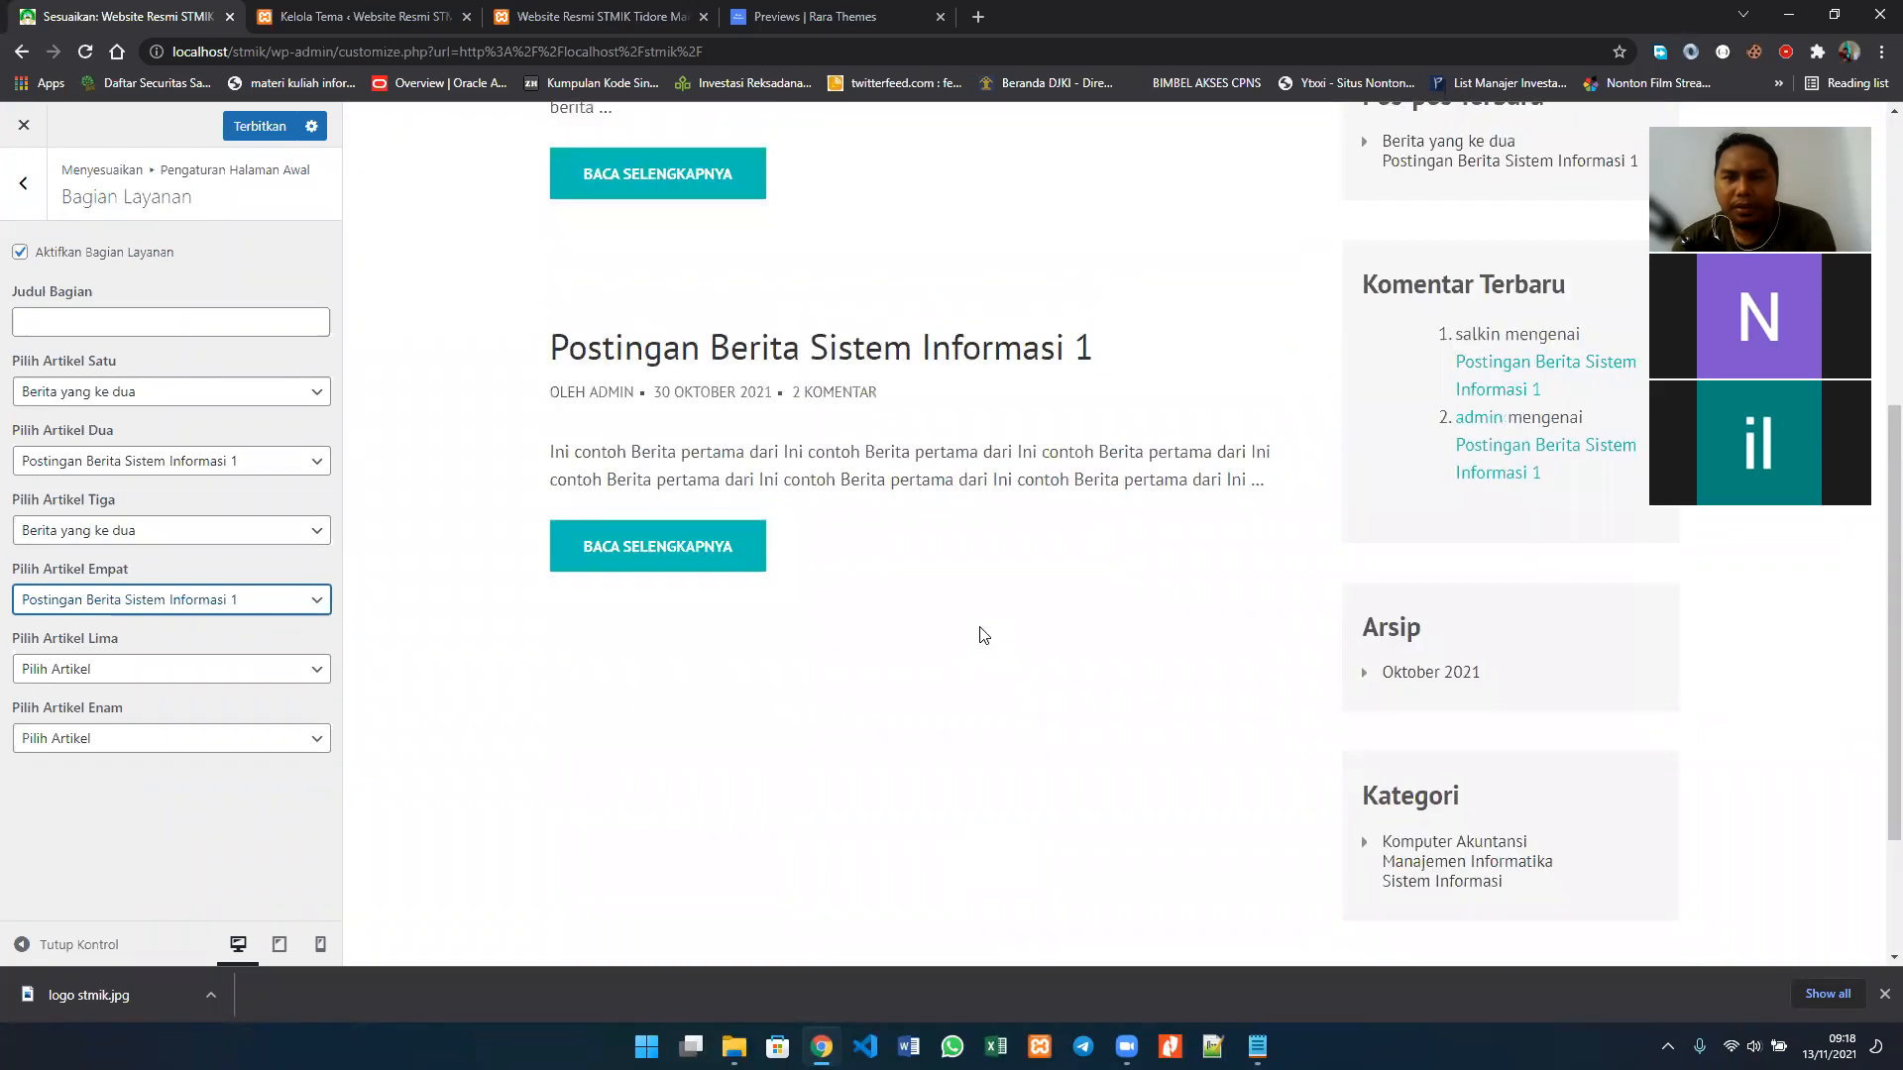
pyautogui.scroll(5, 984, 635)
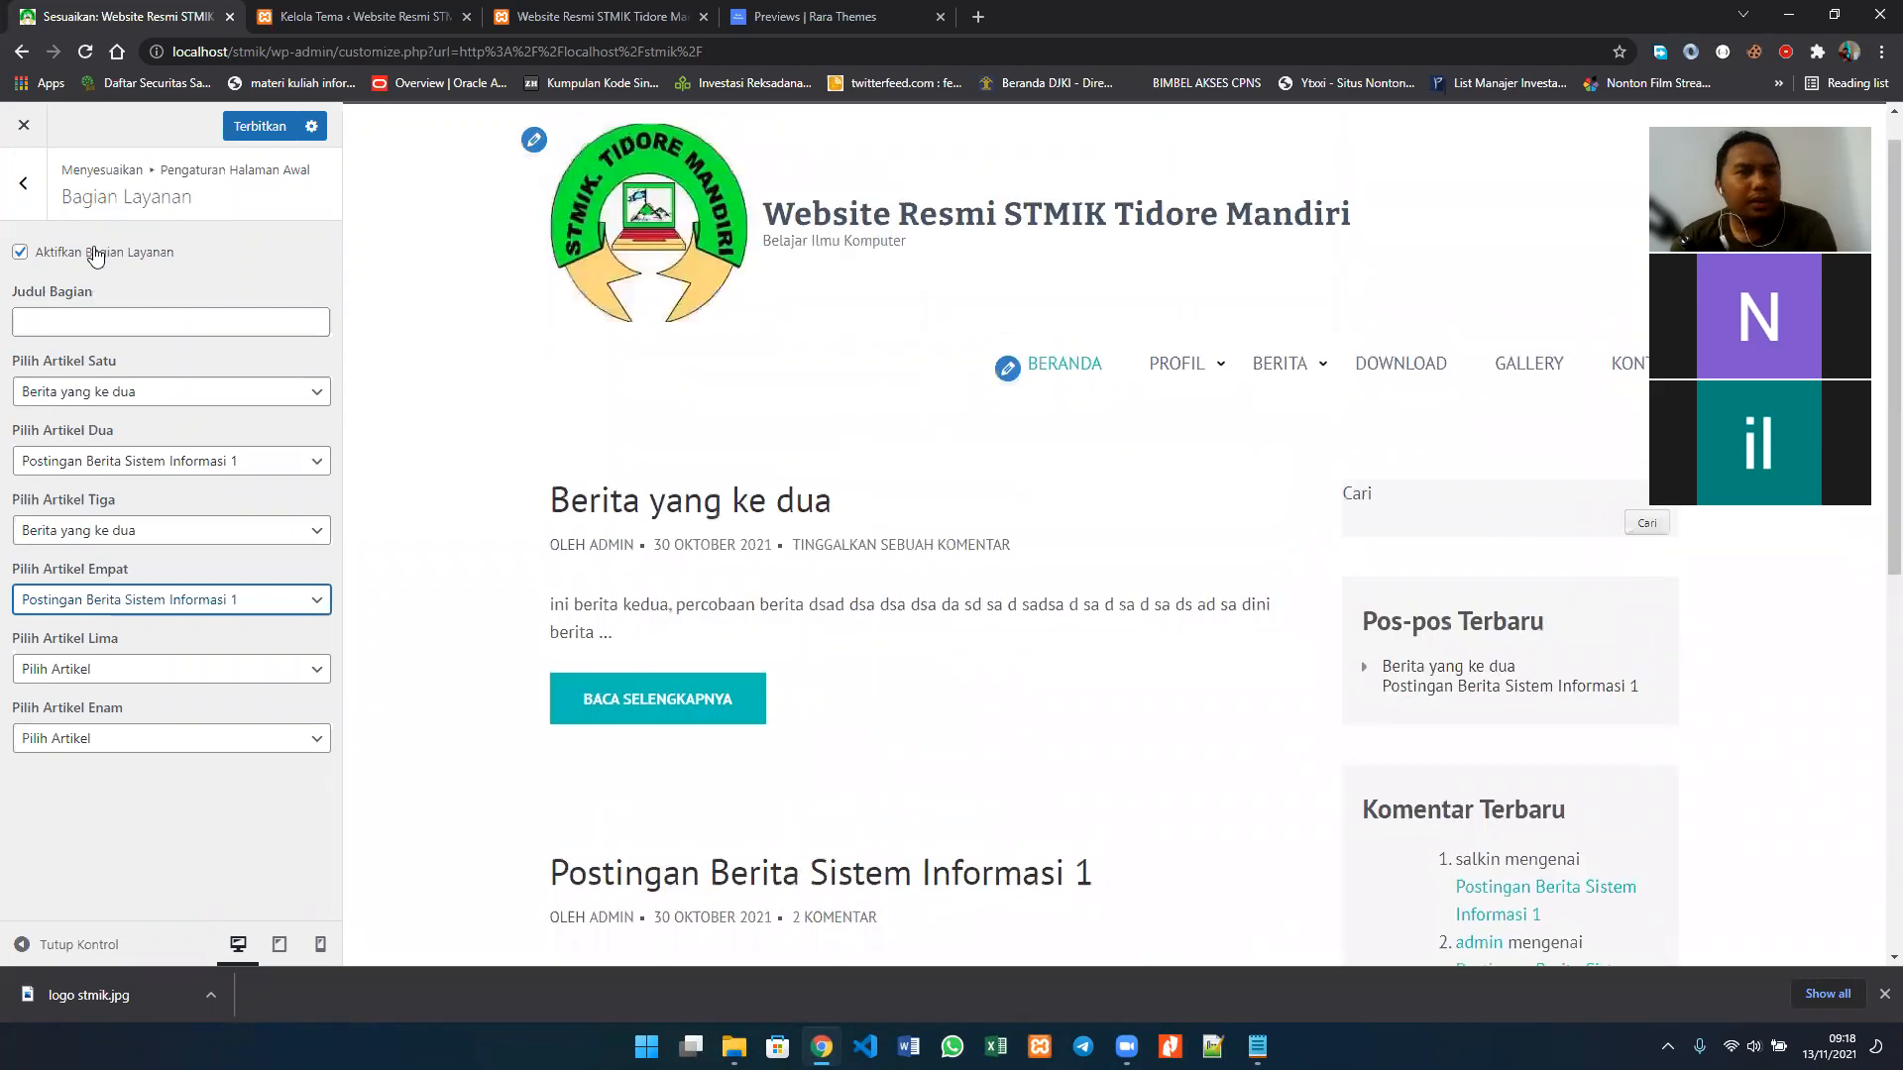
pyautogui.click(18, 254)
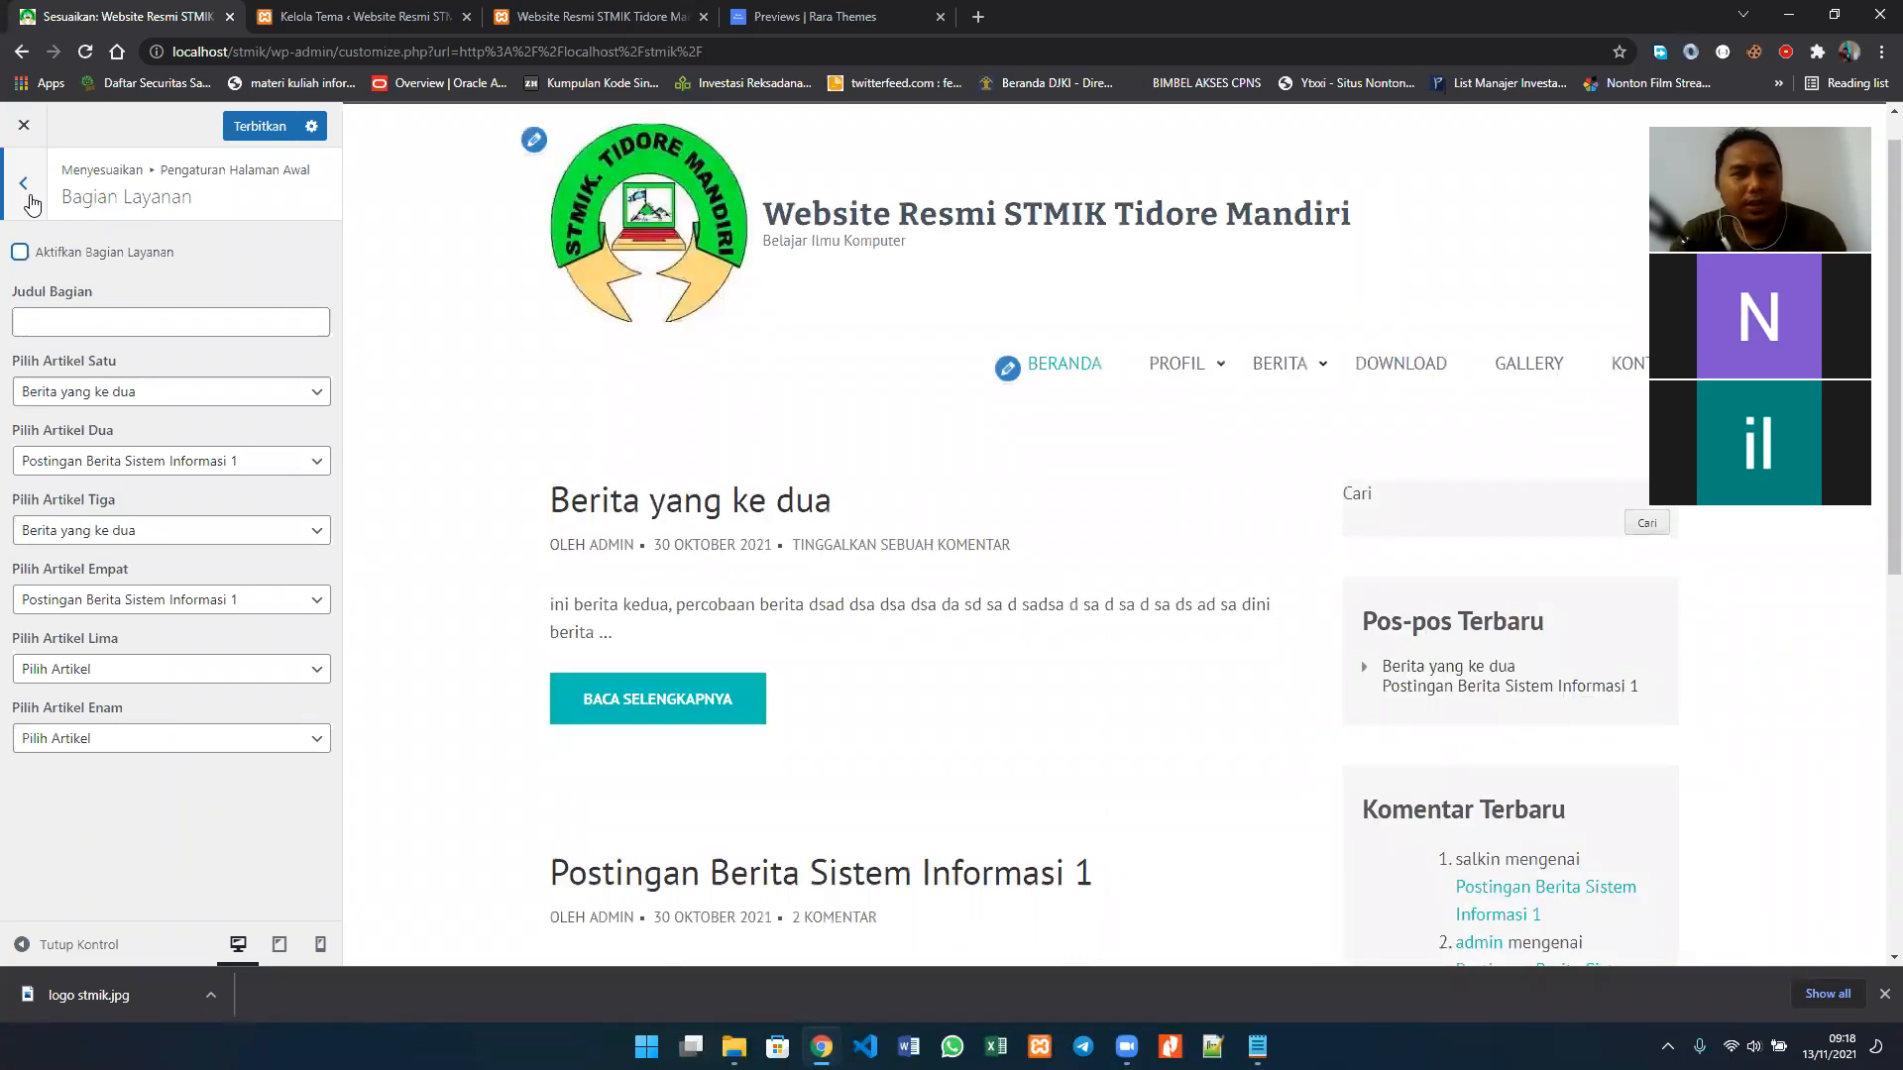
pyautogui.click(24, 184)
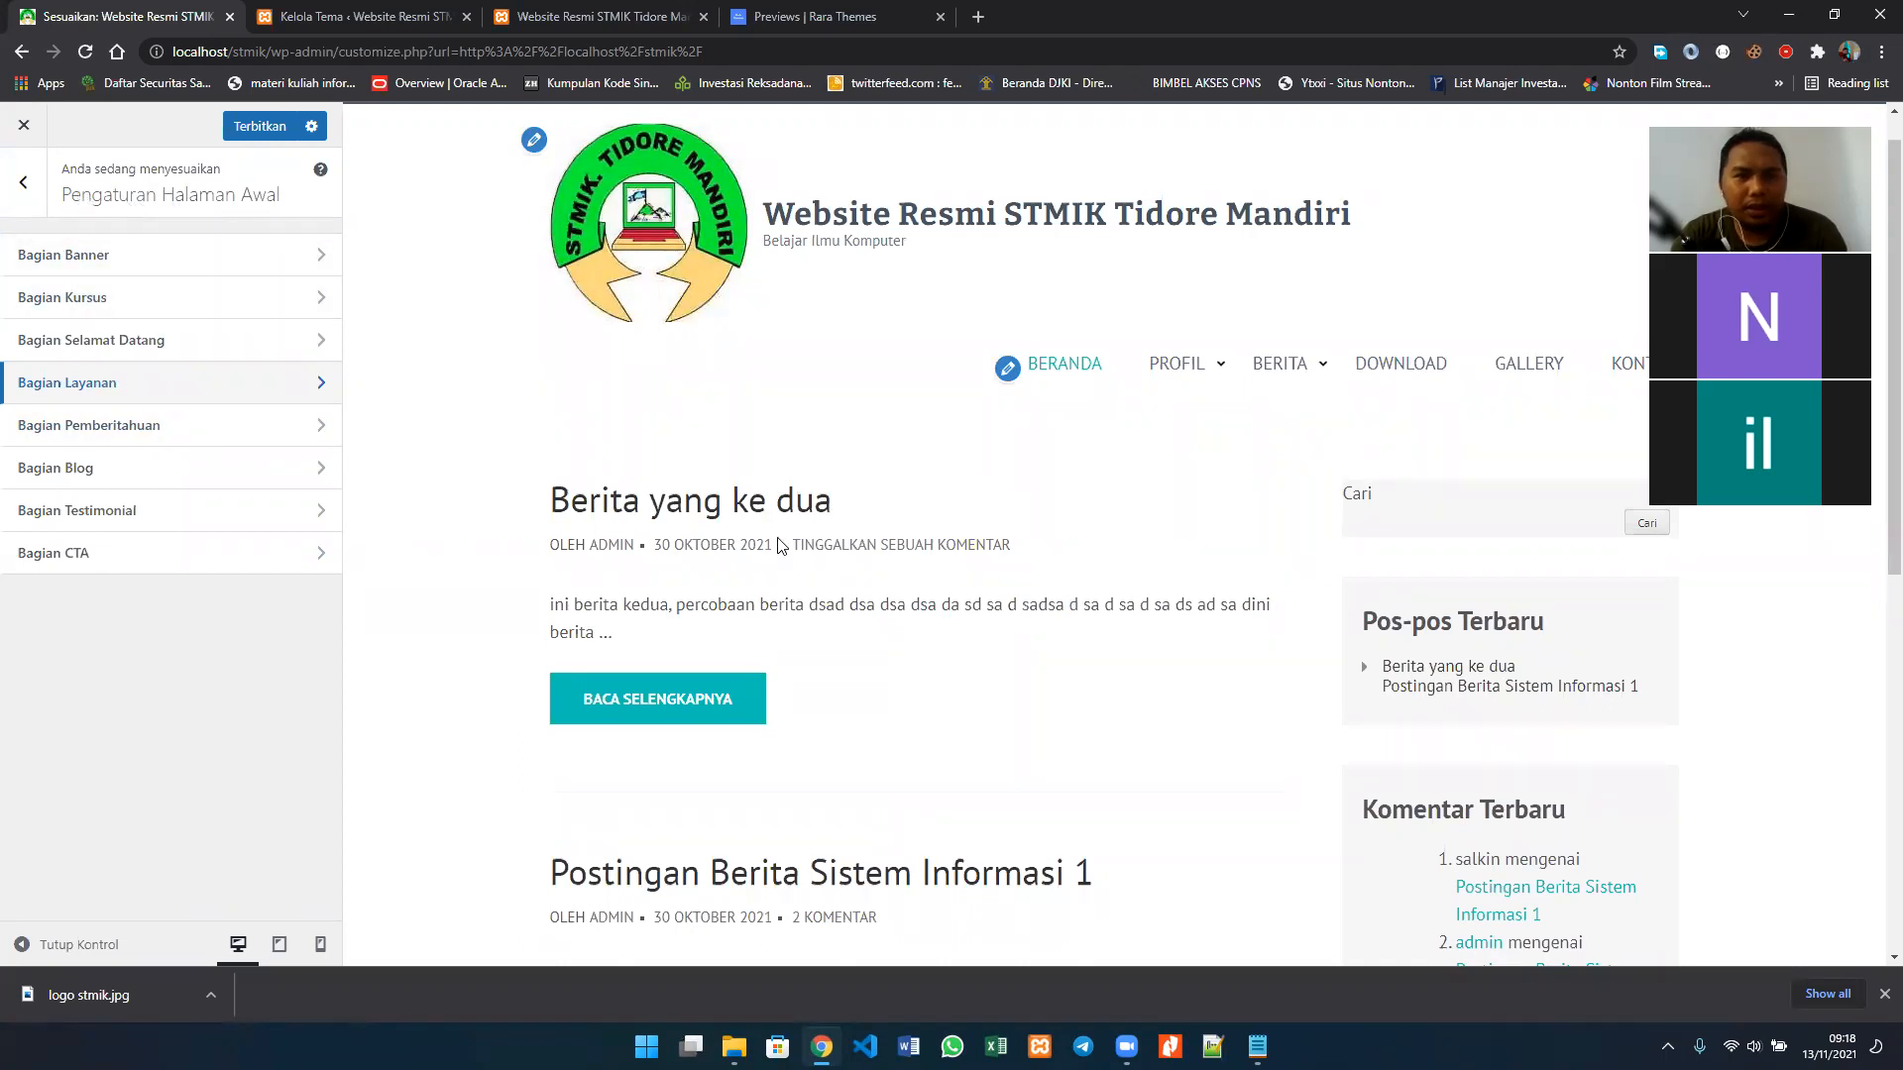
# Step: Open the Halaman Depan Statis settings under Pengaturan Dasar and read the description of the homepage display options
pyautogui.scroll(-5, 780, 544)
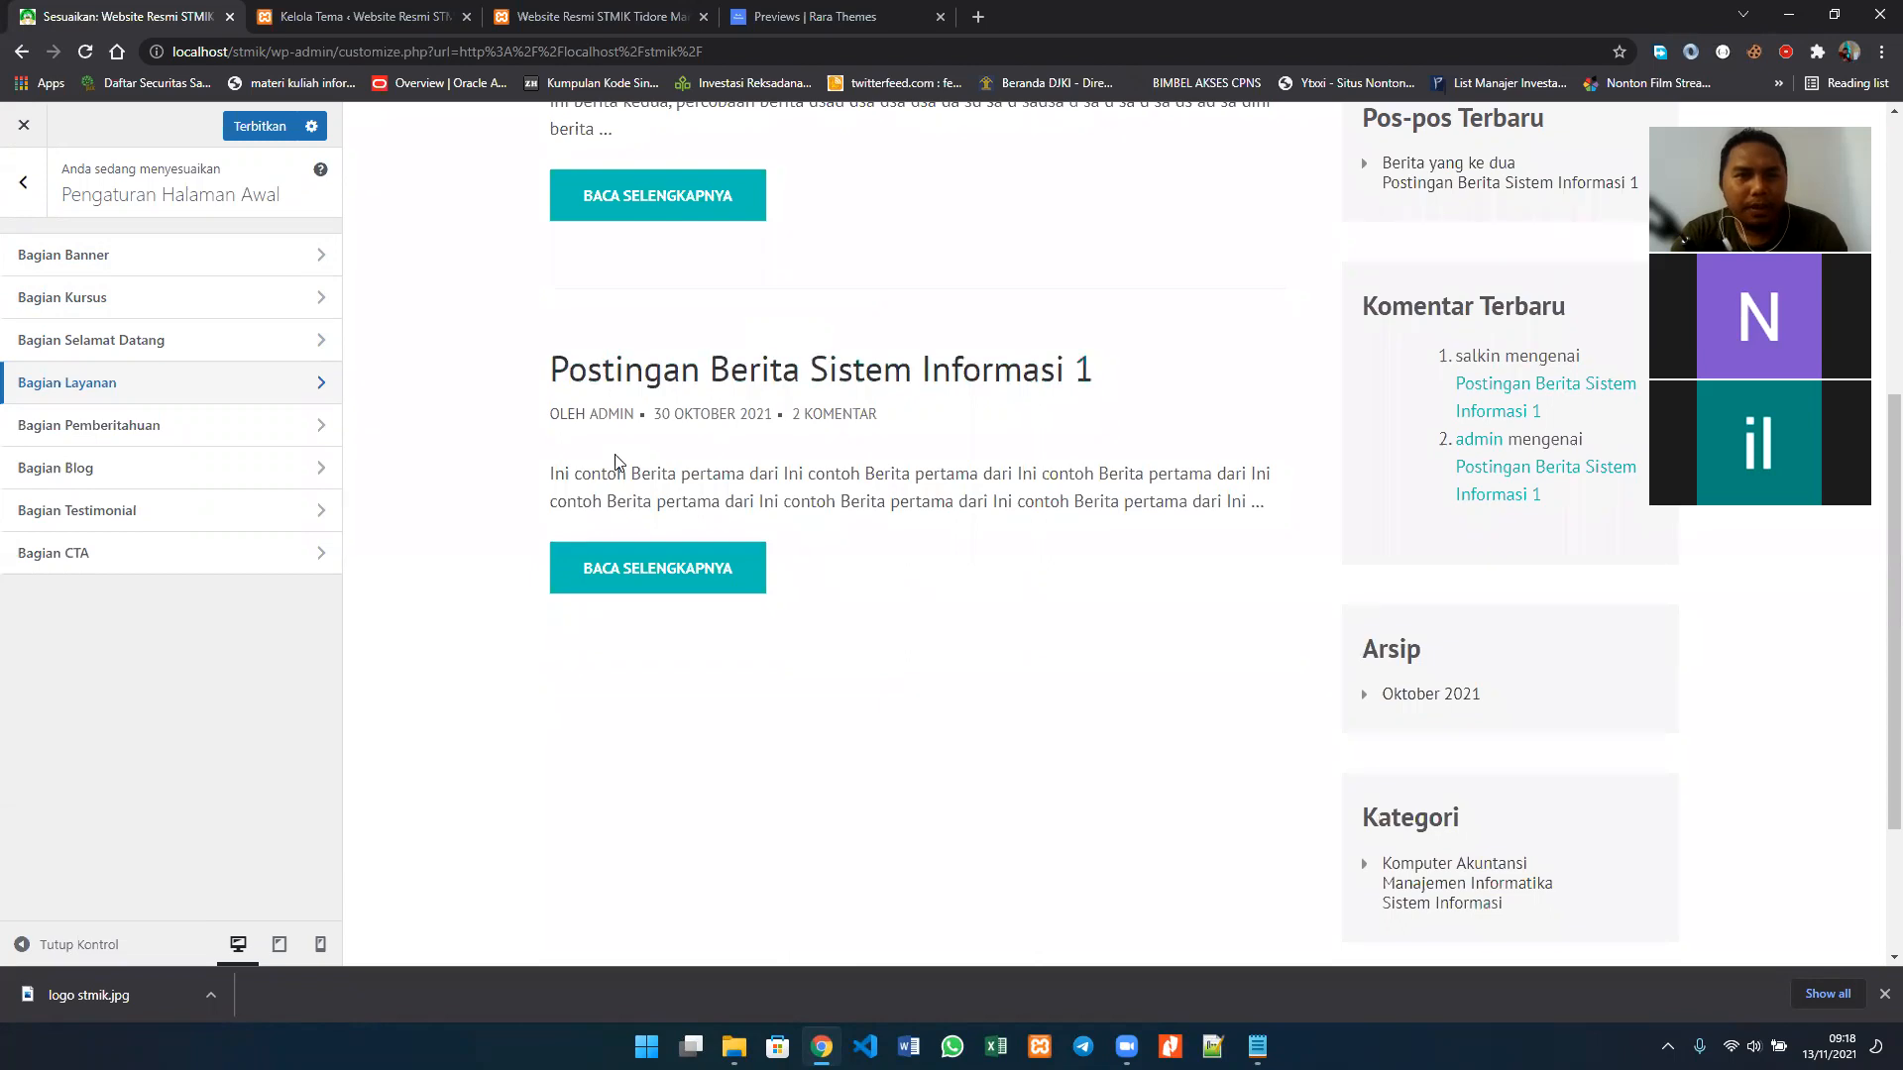
pyautogui.click(14, 176)
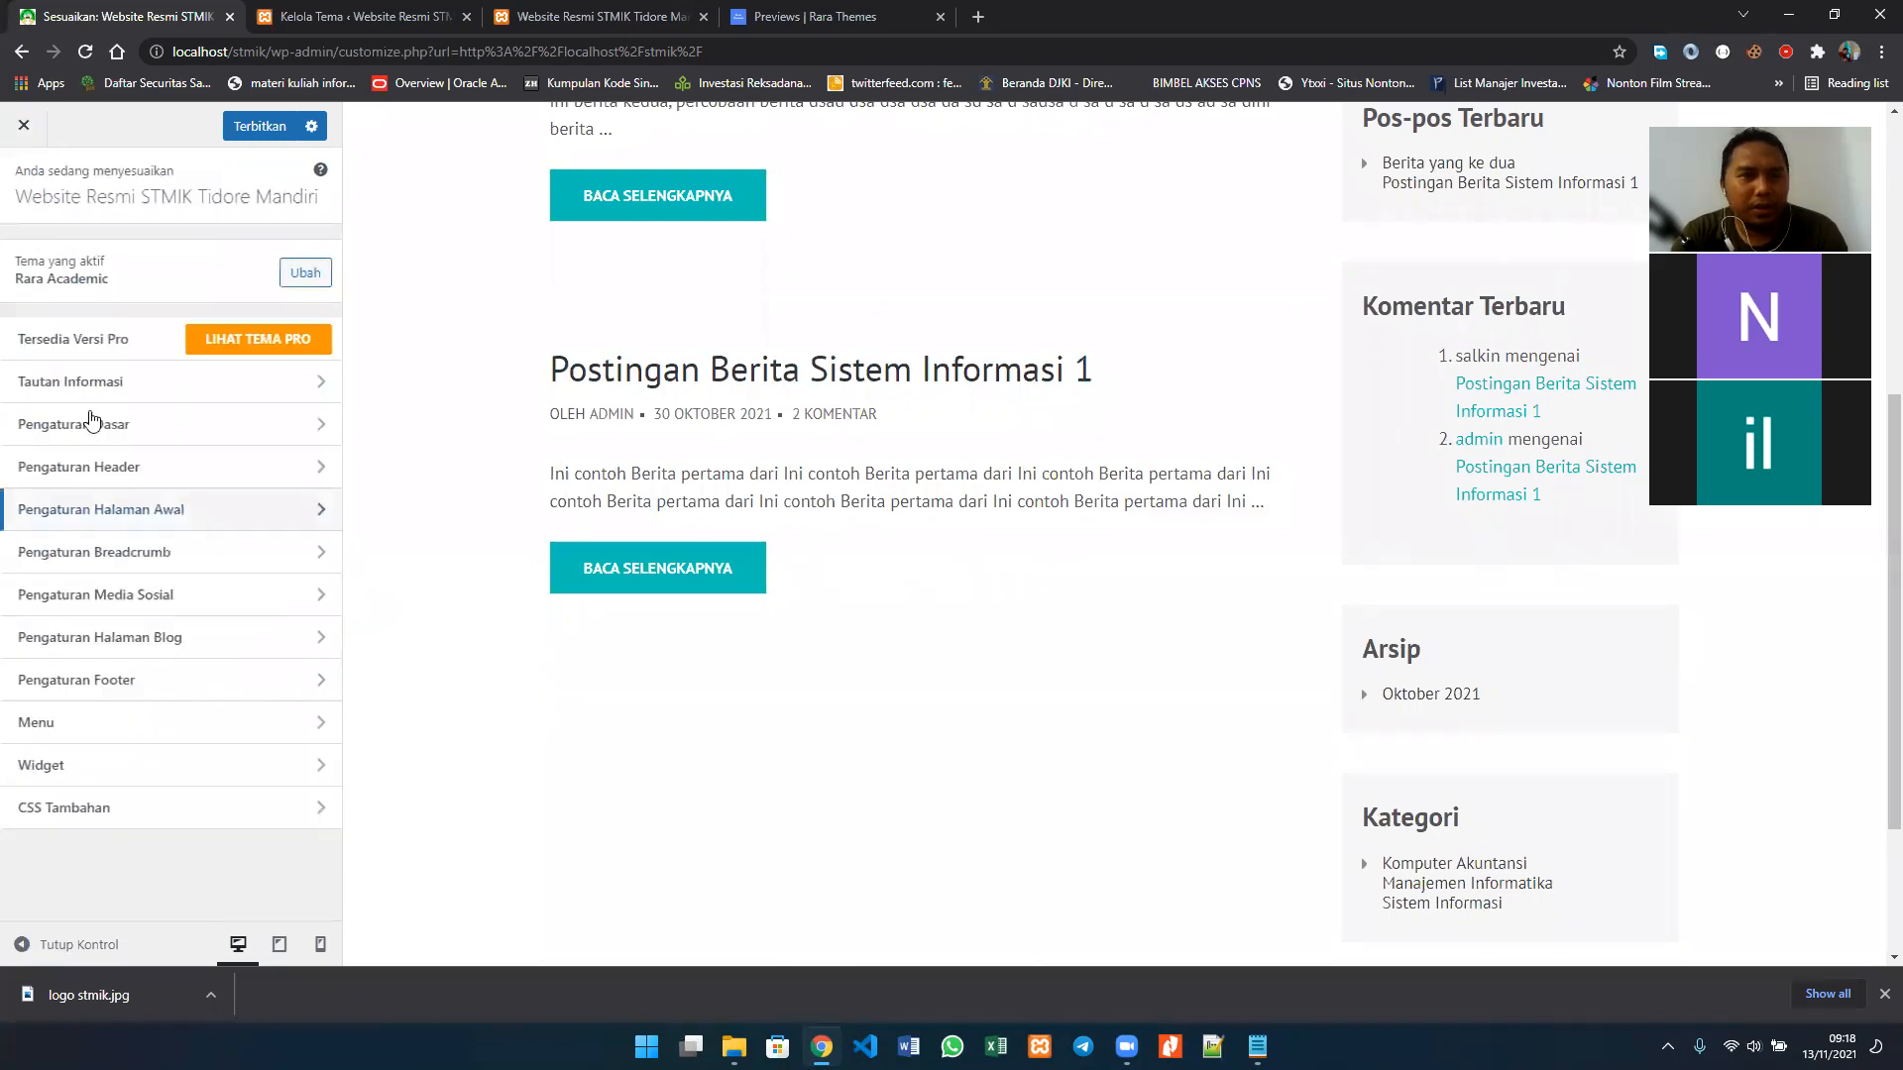
pyautogui.click(144, 430)
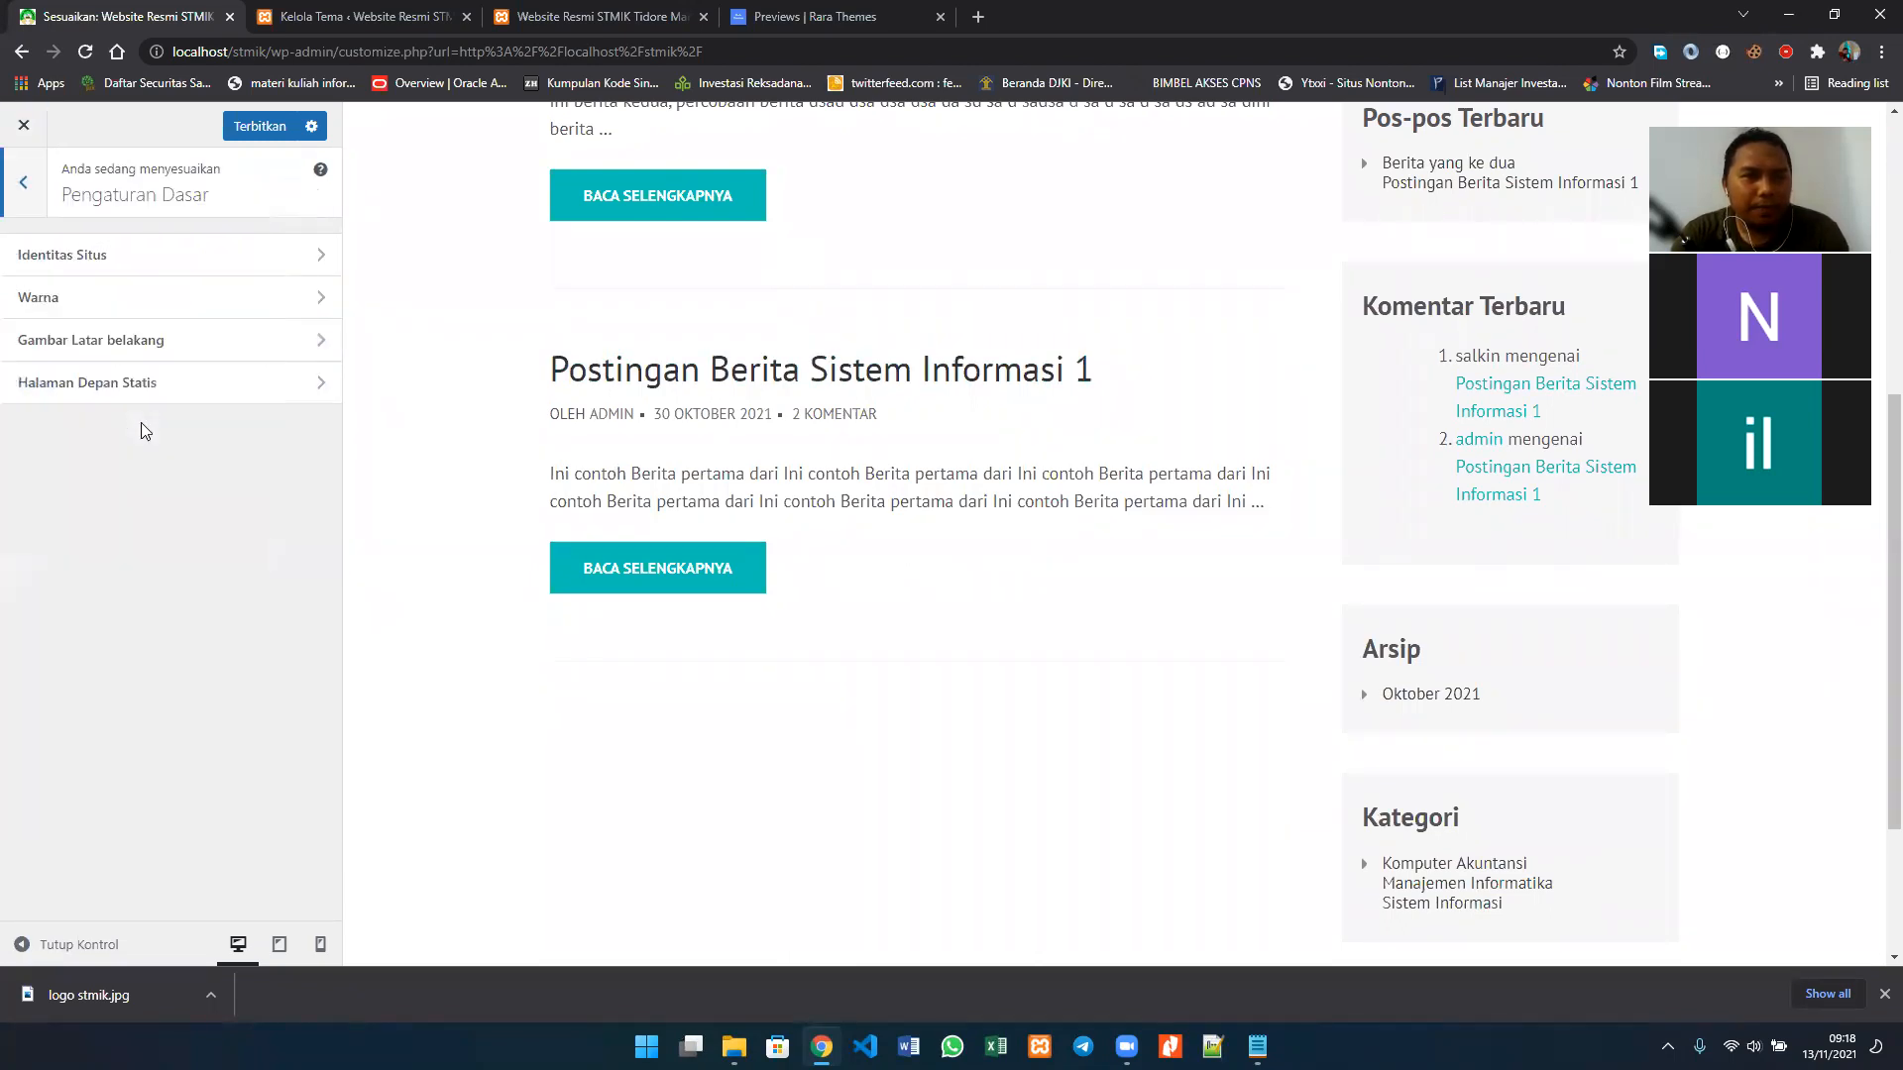
pyautogui.click(83, 382)
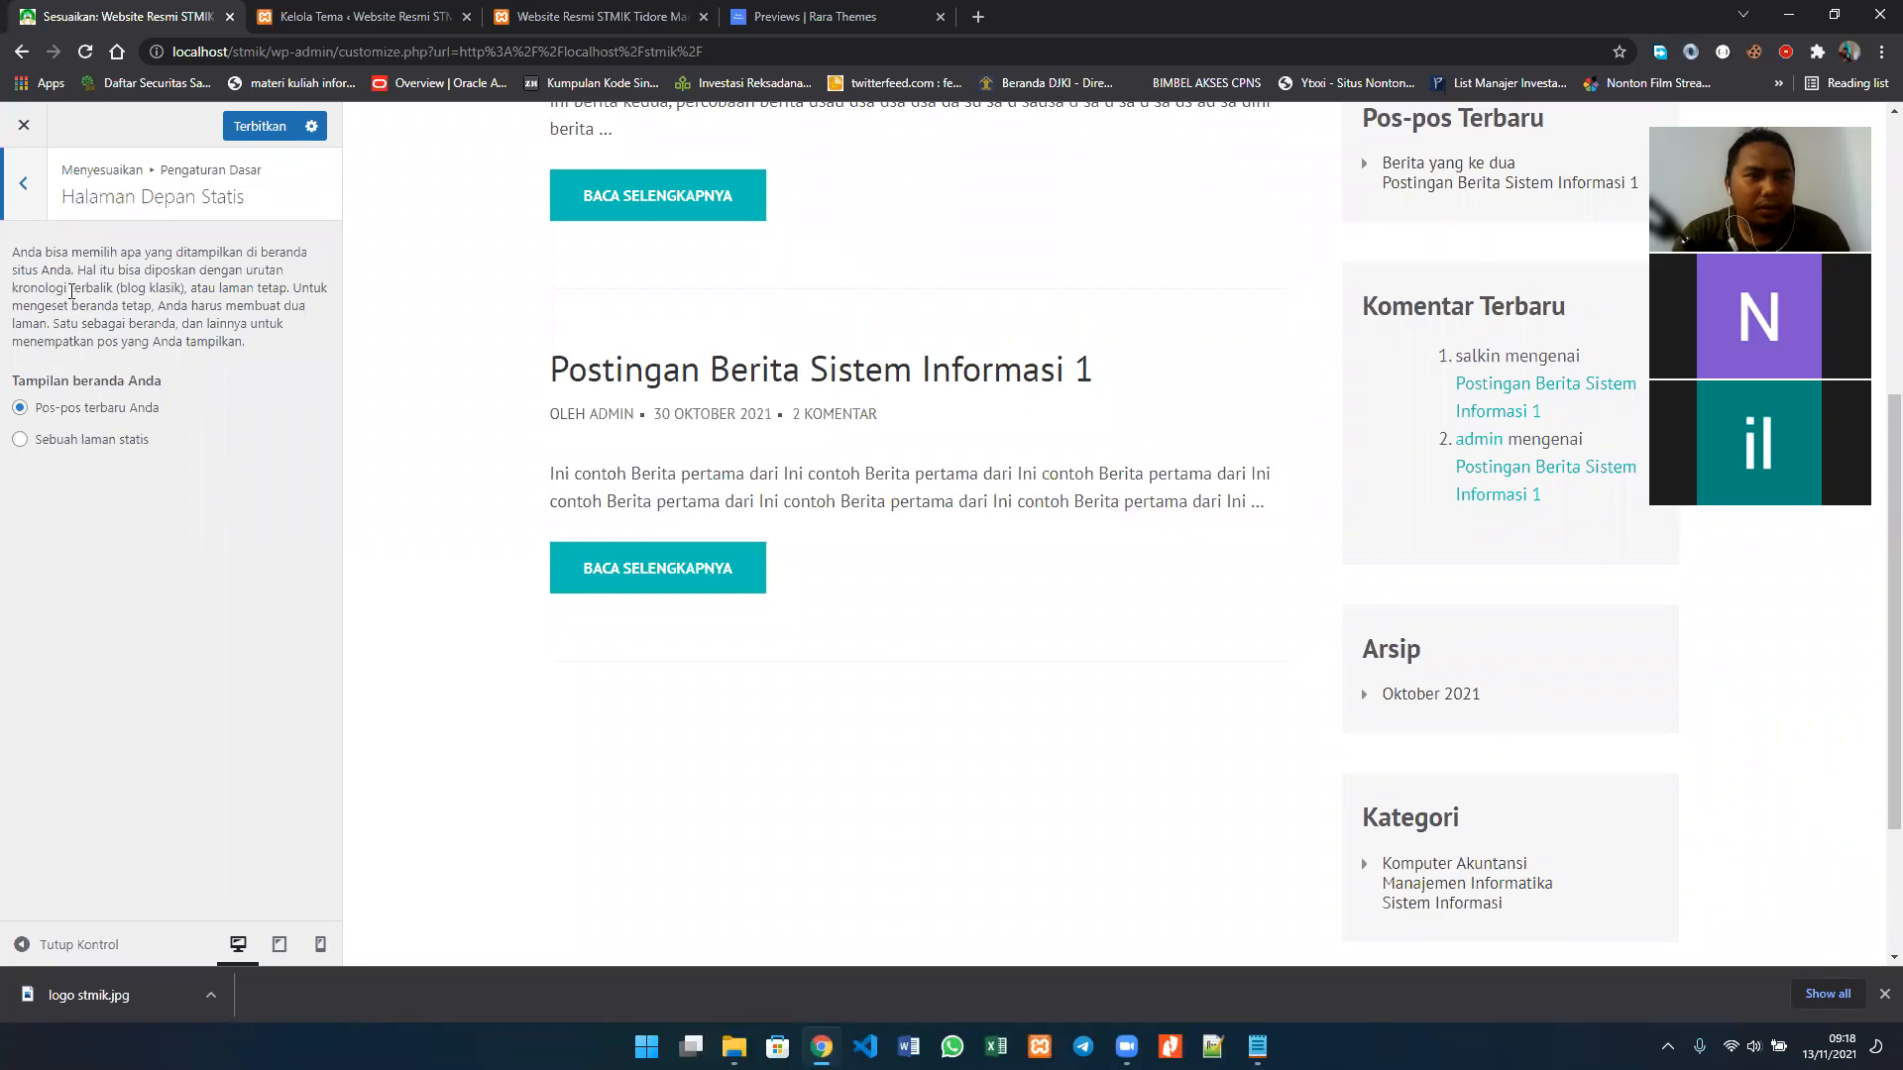
pyautogui.moveTo(121, 478); pyautogui.dragTo(74, 414)
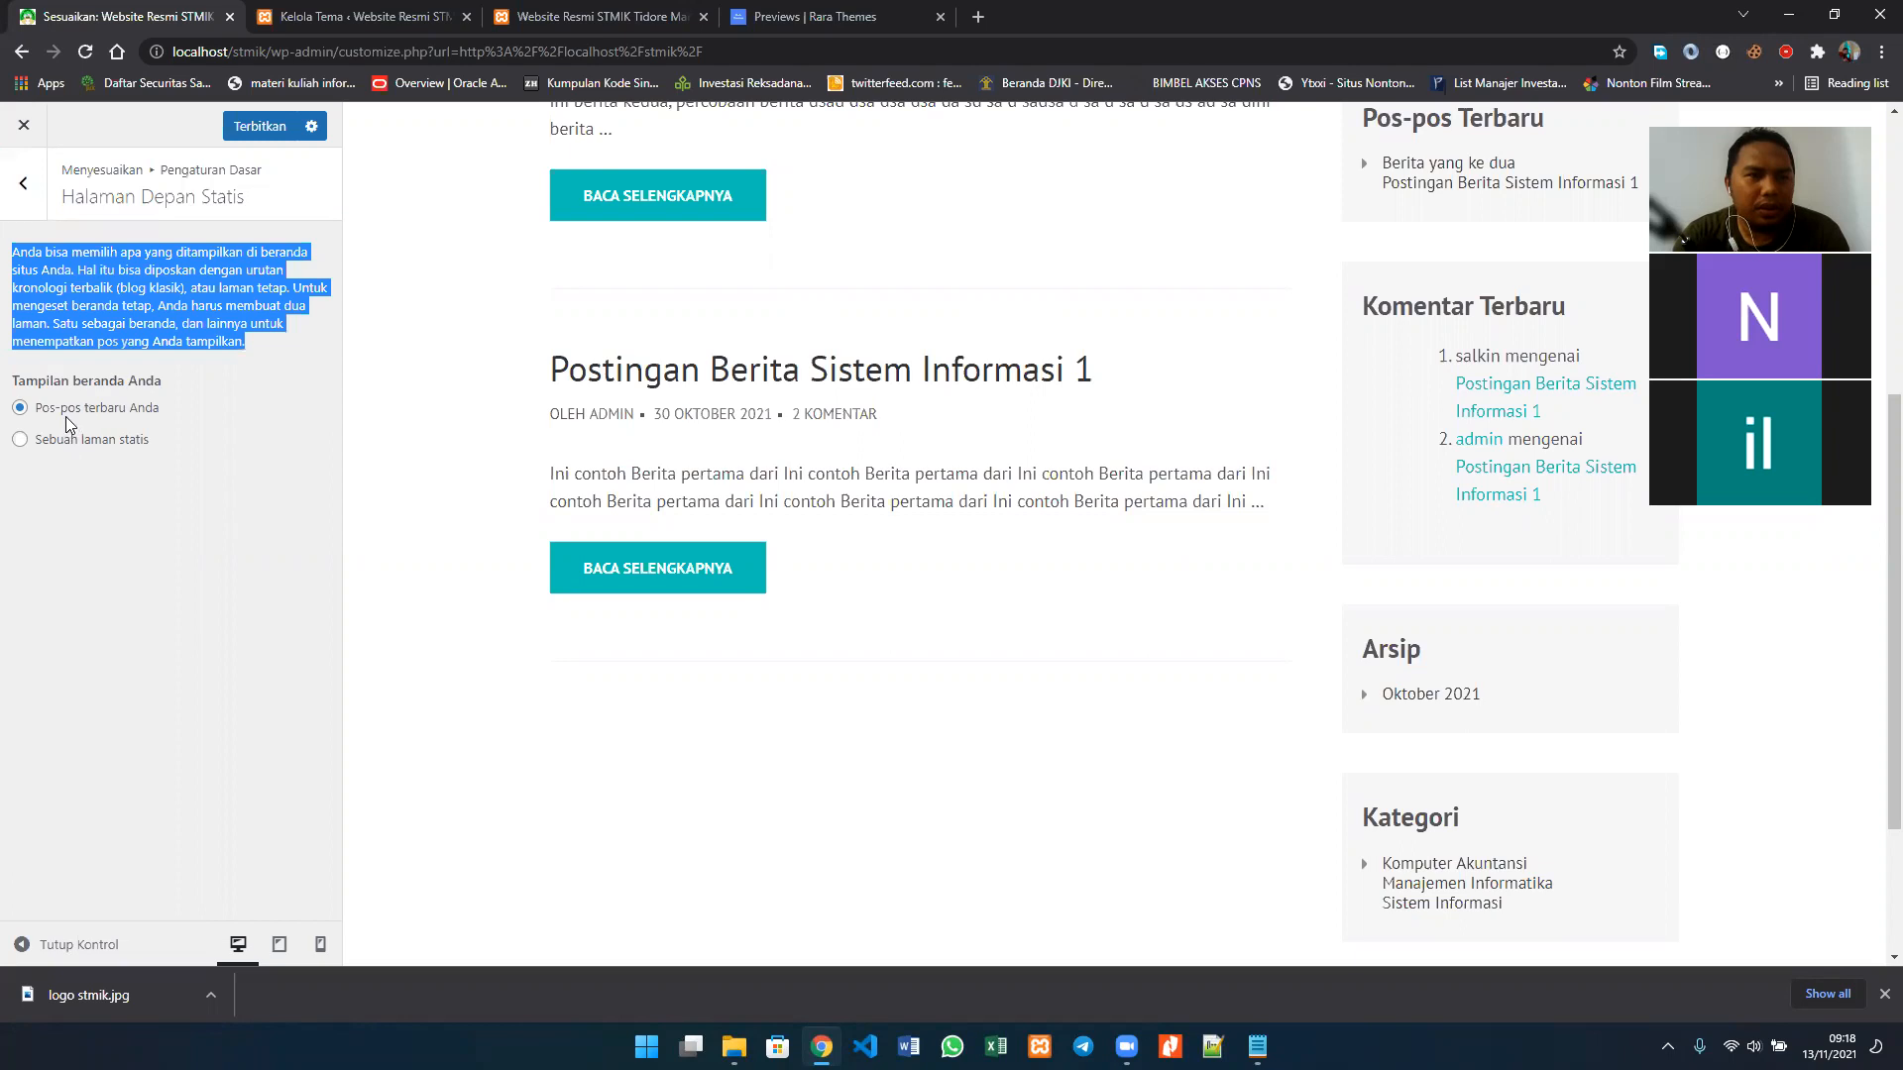
# Step: Switch Tampilan beranda Anda to Sebuah laman statis to review the Beranda and Laman pos-pos choices, and restore Pos-pos terbaru Anda
pyautogui.click(65, 448)
pyautogui.click(66, 444)
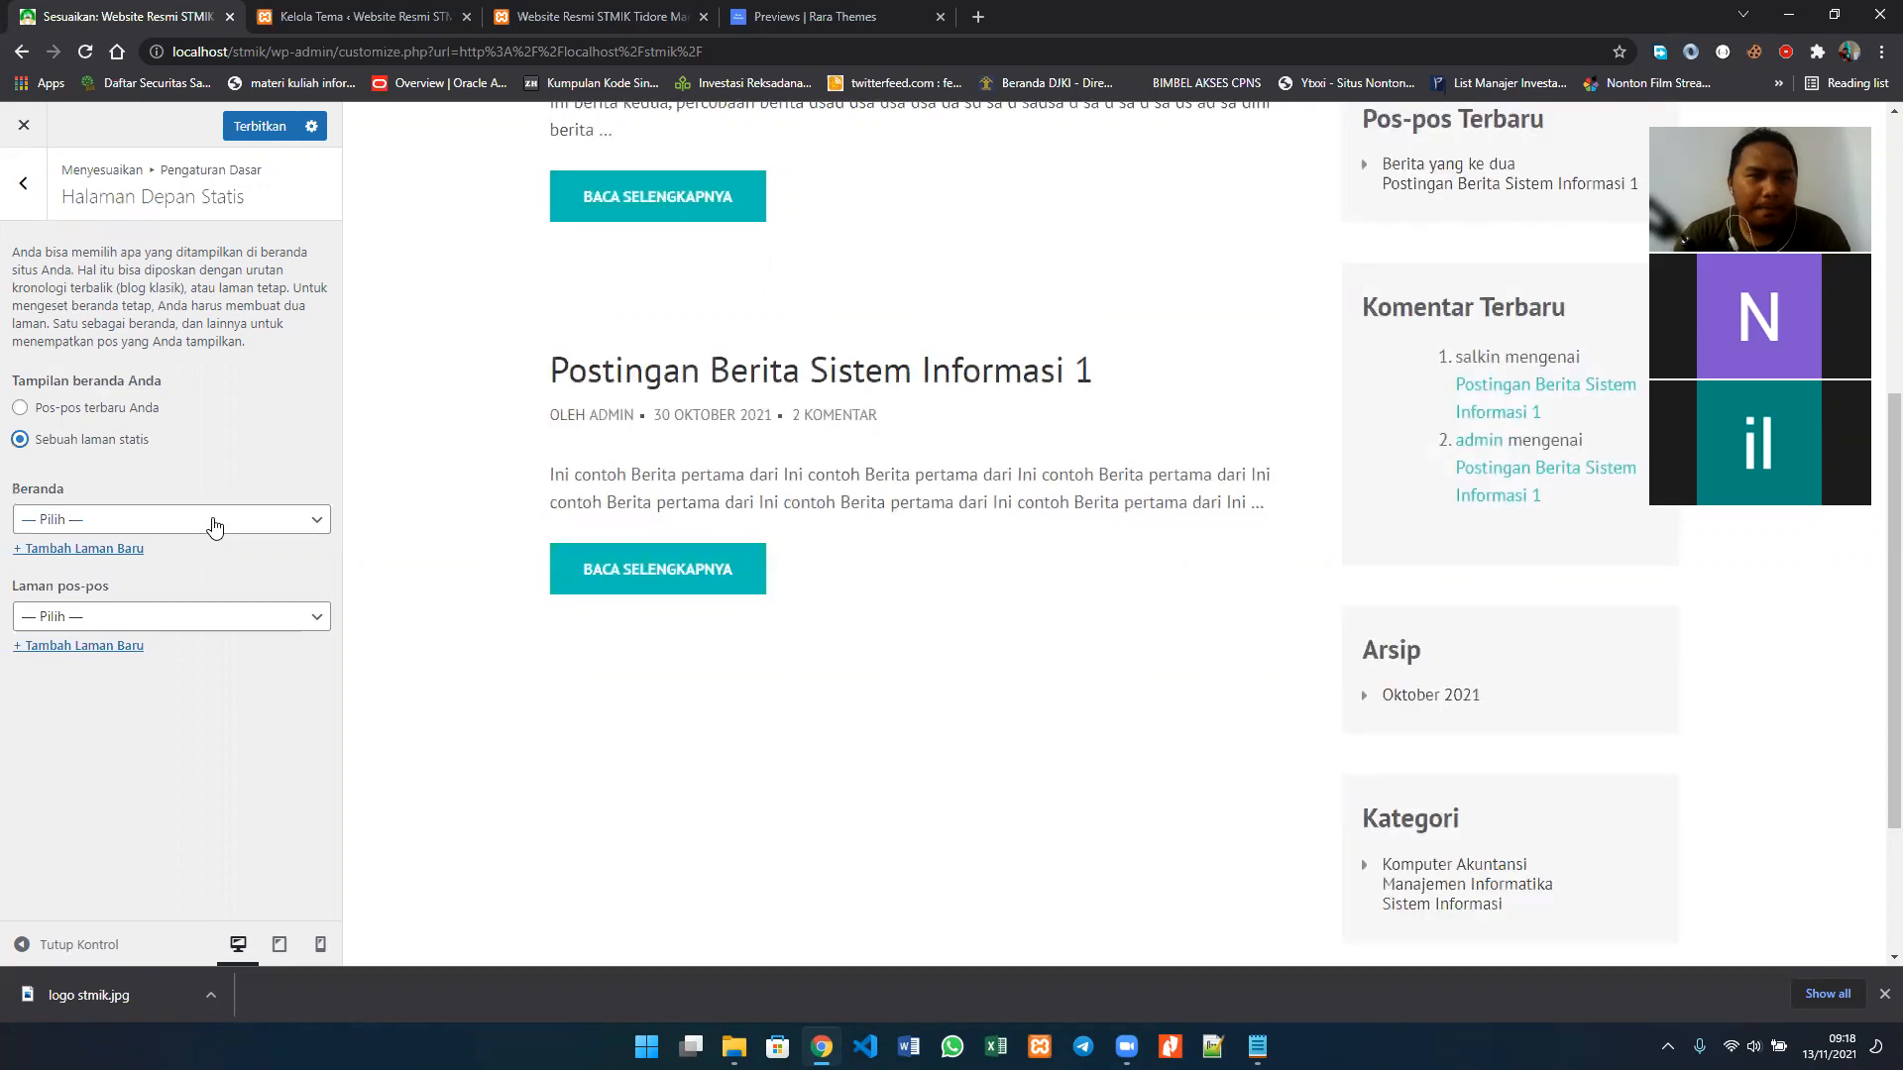
pyautogui.click(213, 523)
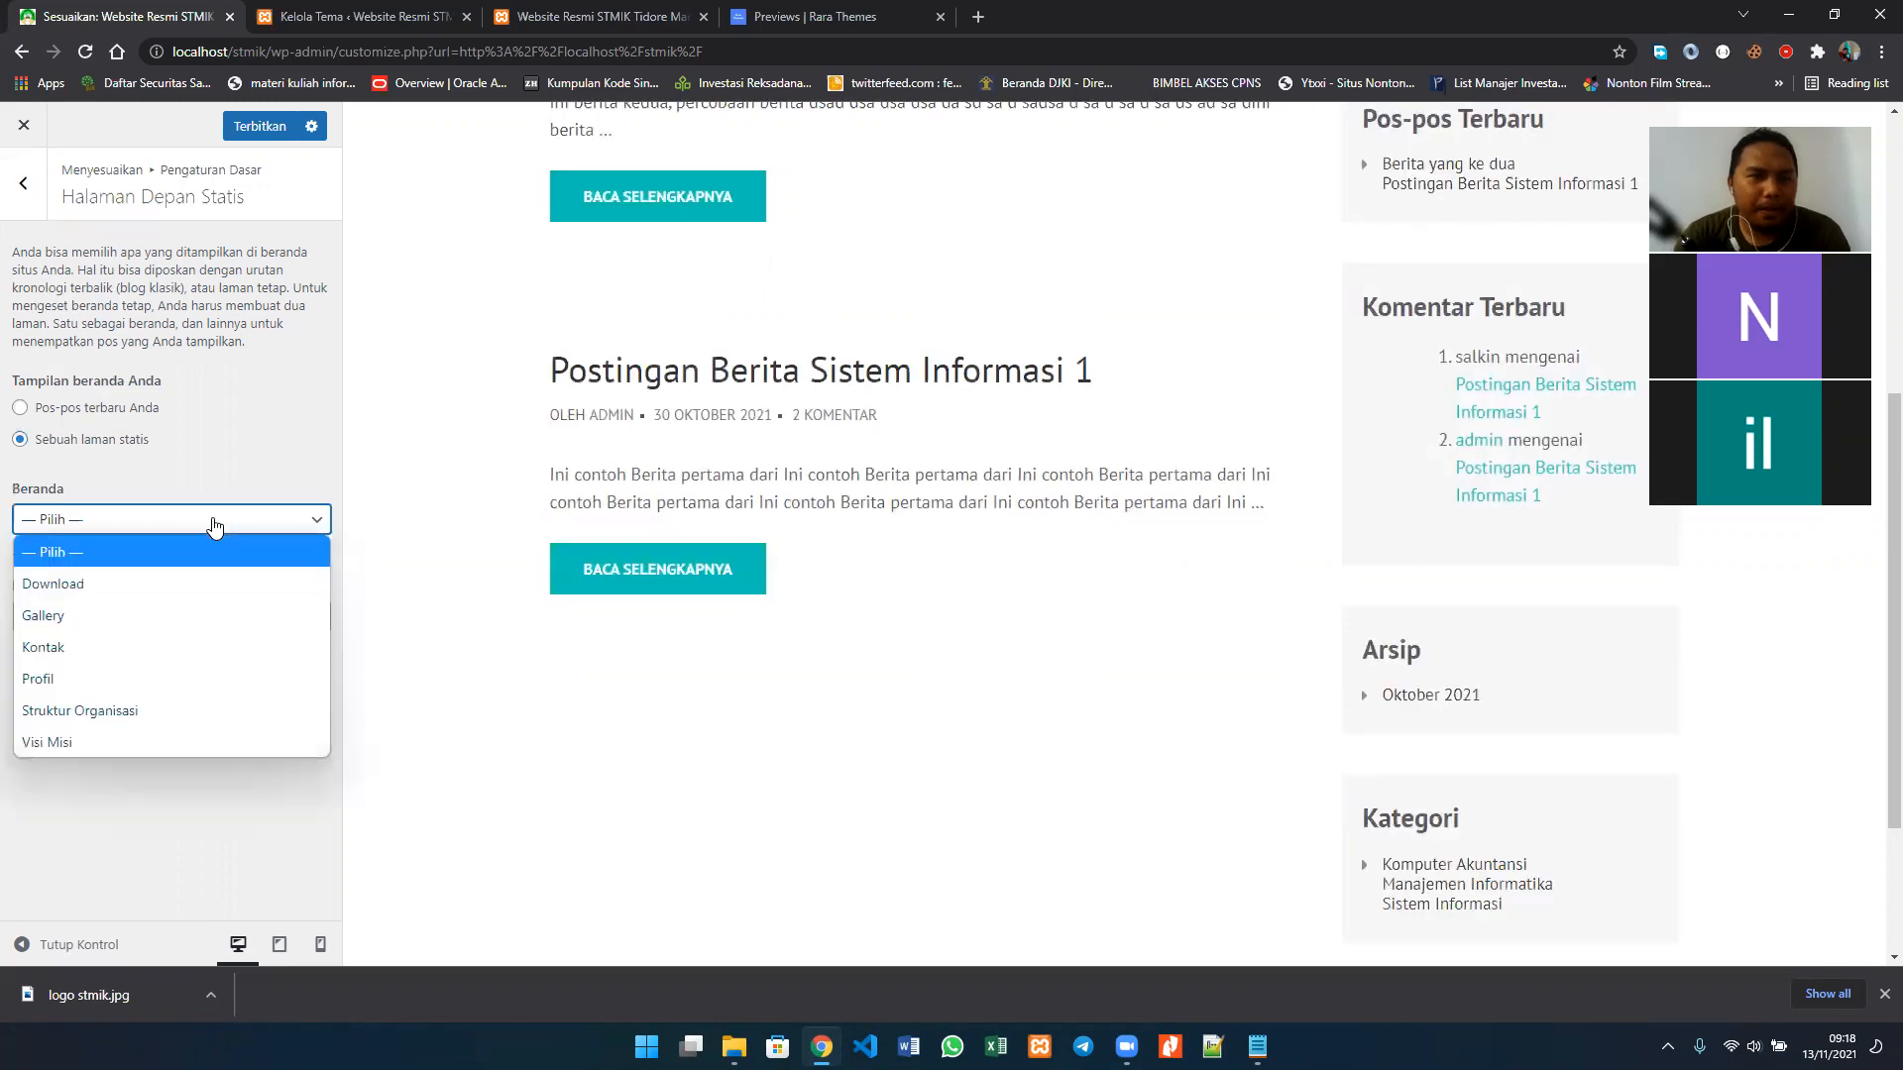
pyautogui.click(336, 322)
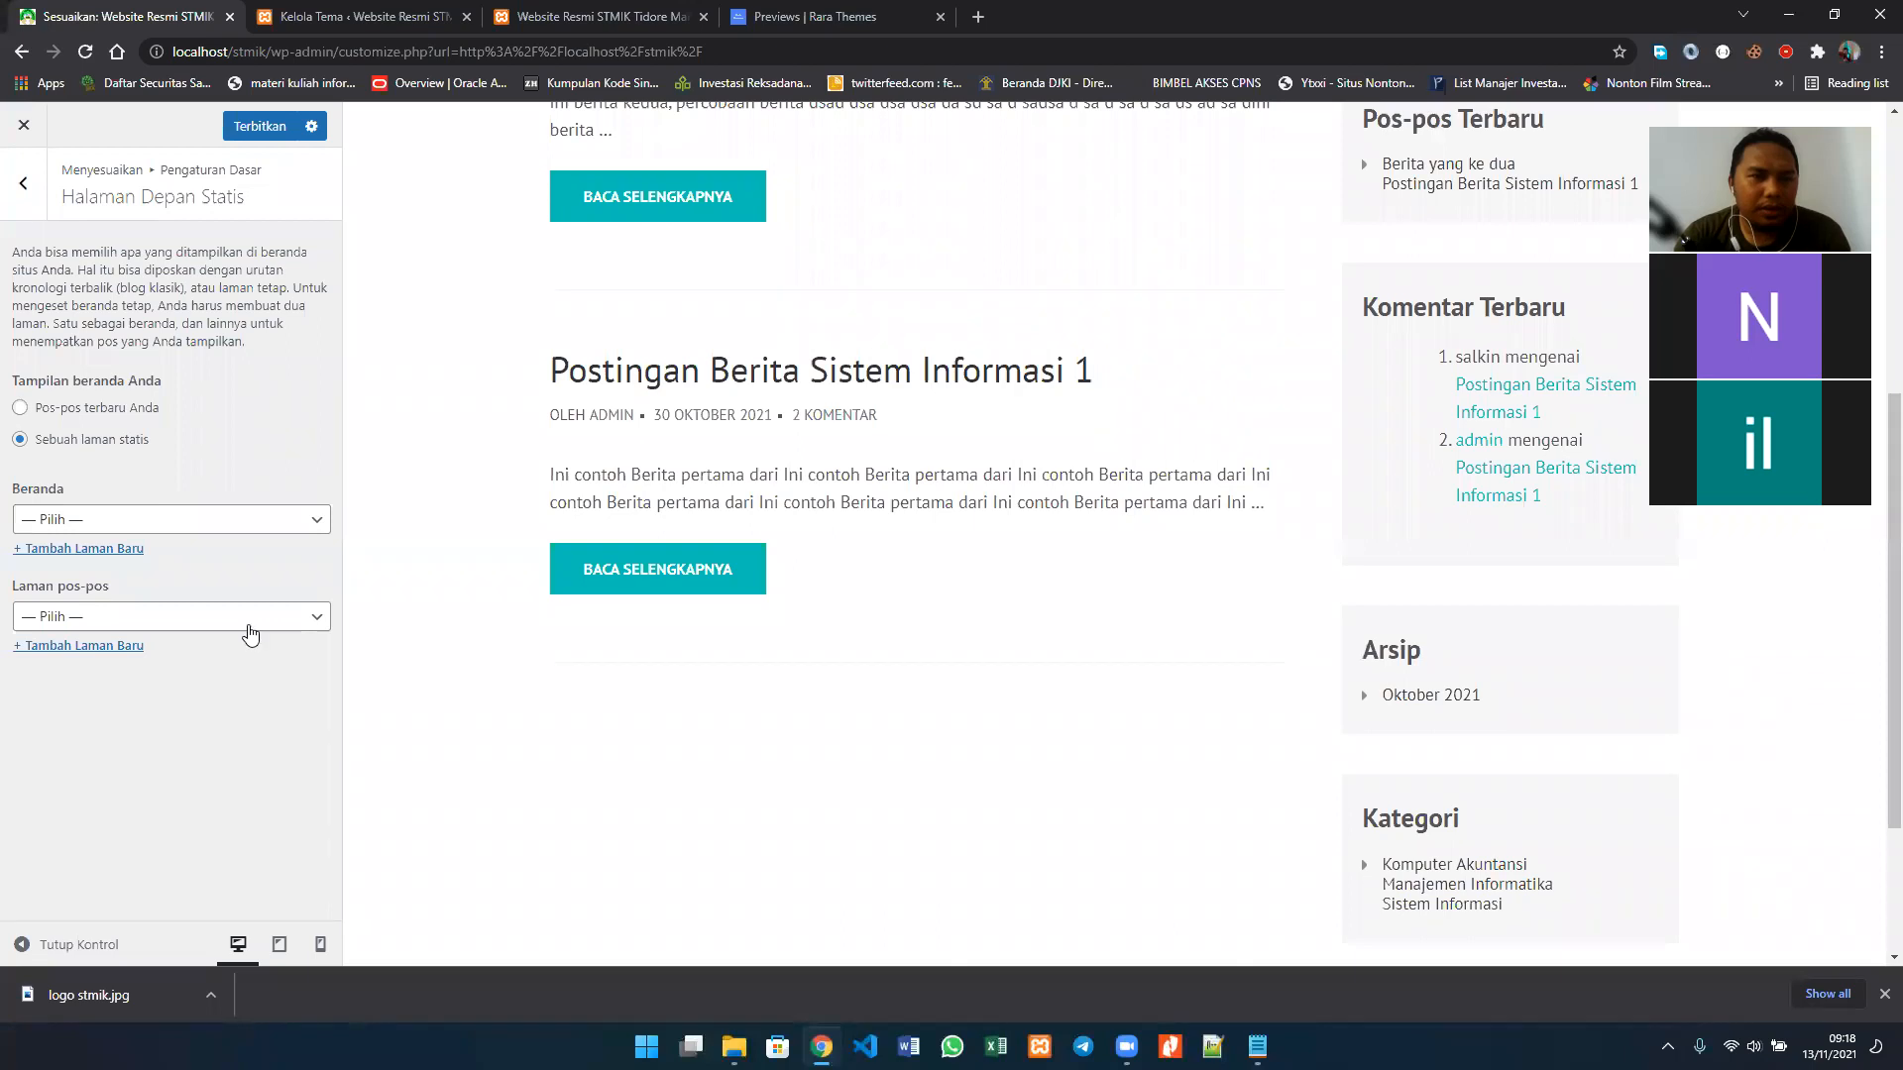
pyautogui.click(237, 618)
pyautogui.click(380, 602)
pyautogui.scroll(5, 379, 602)
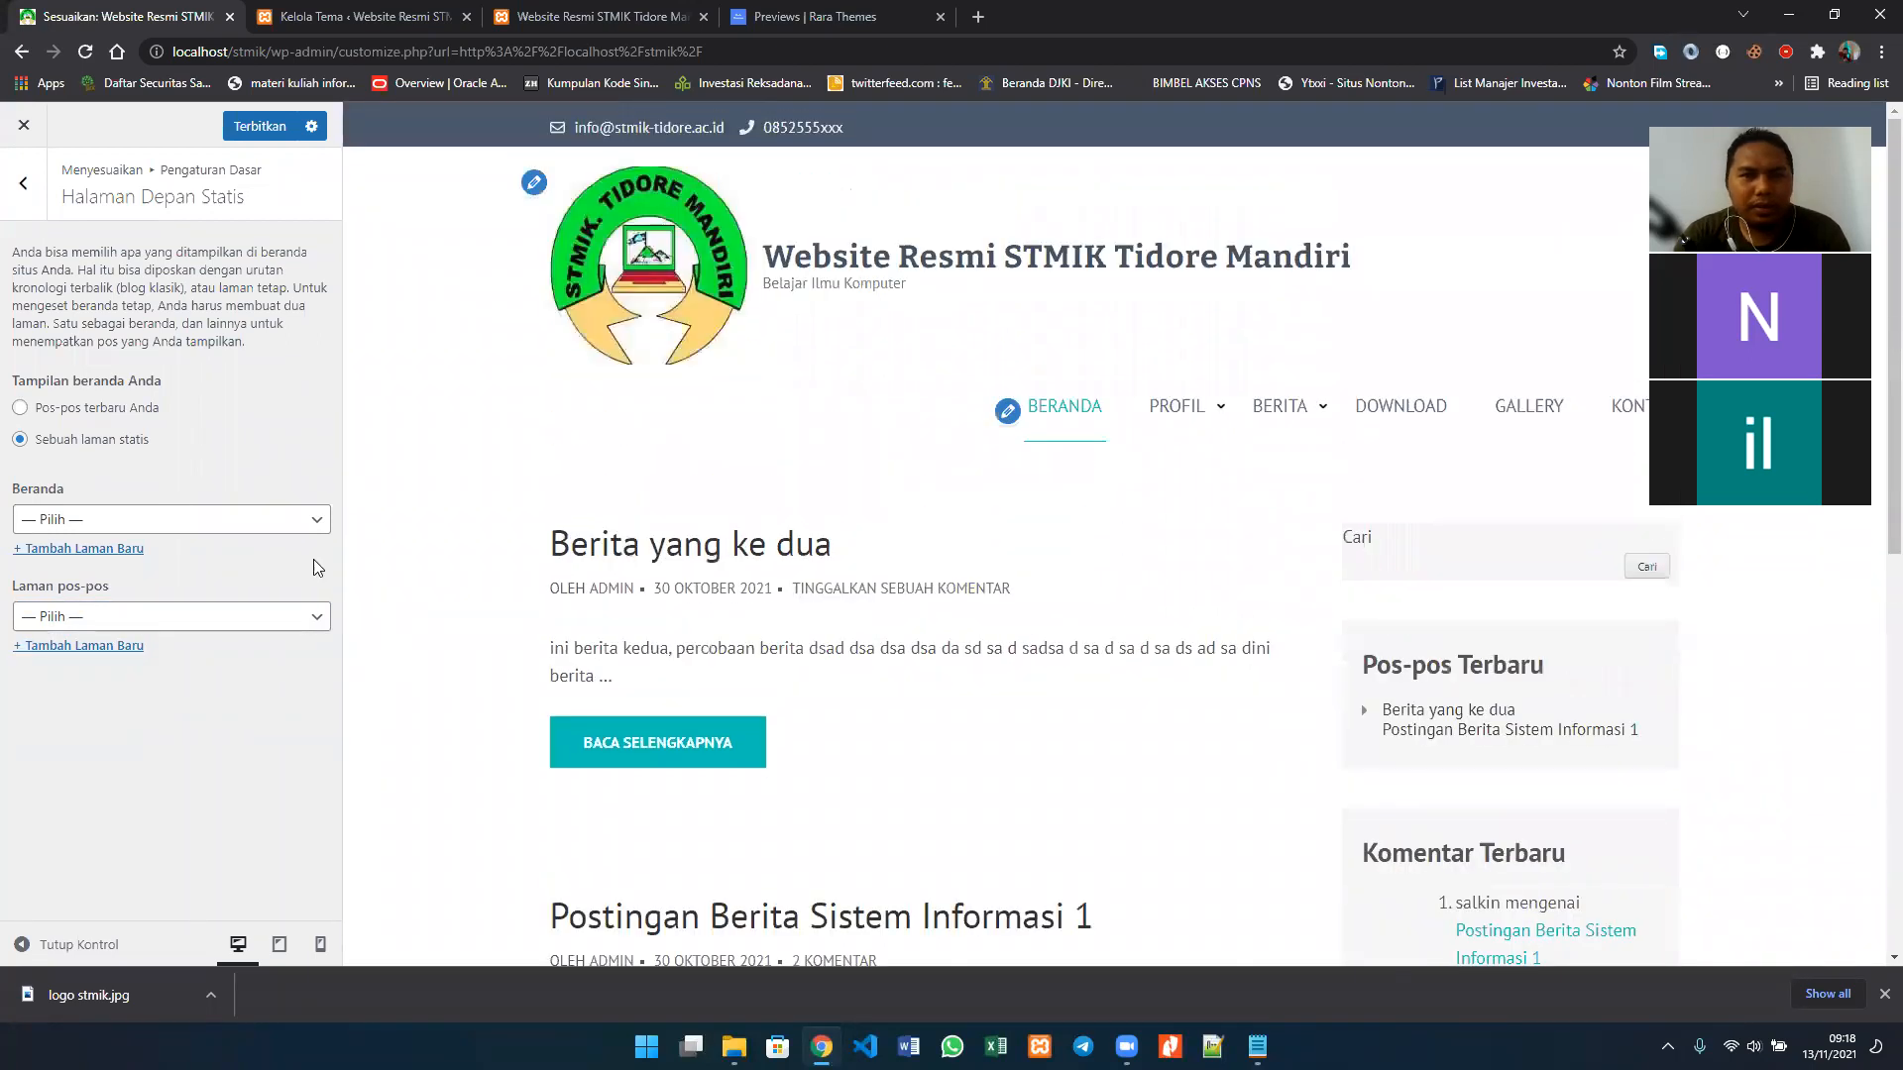
pyautogui.click(43, 411)
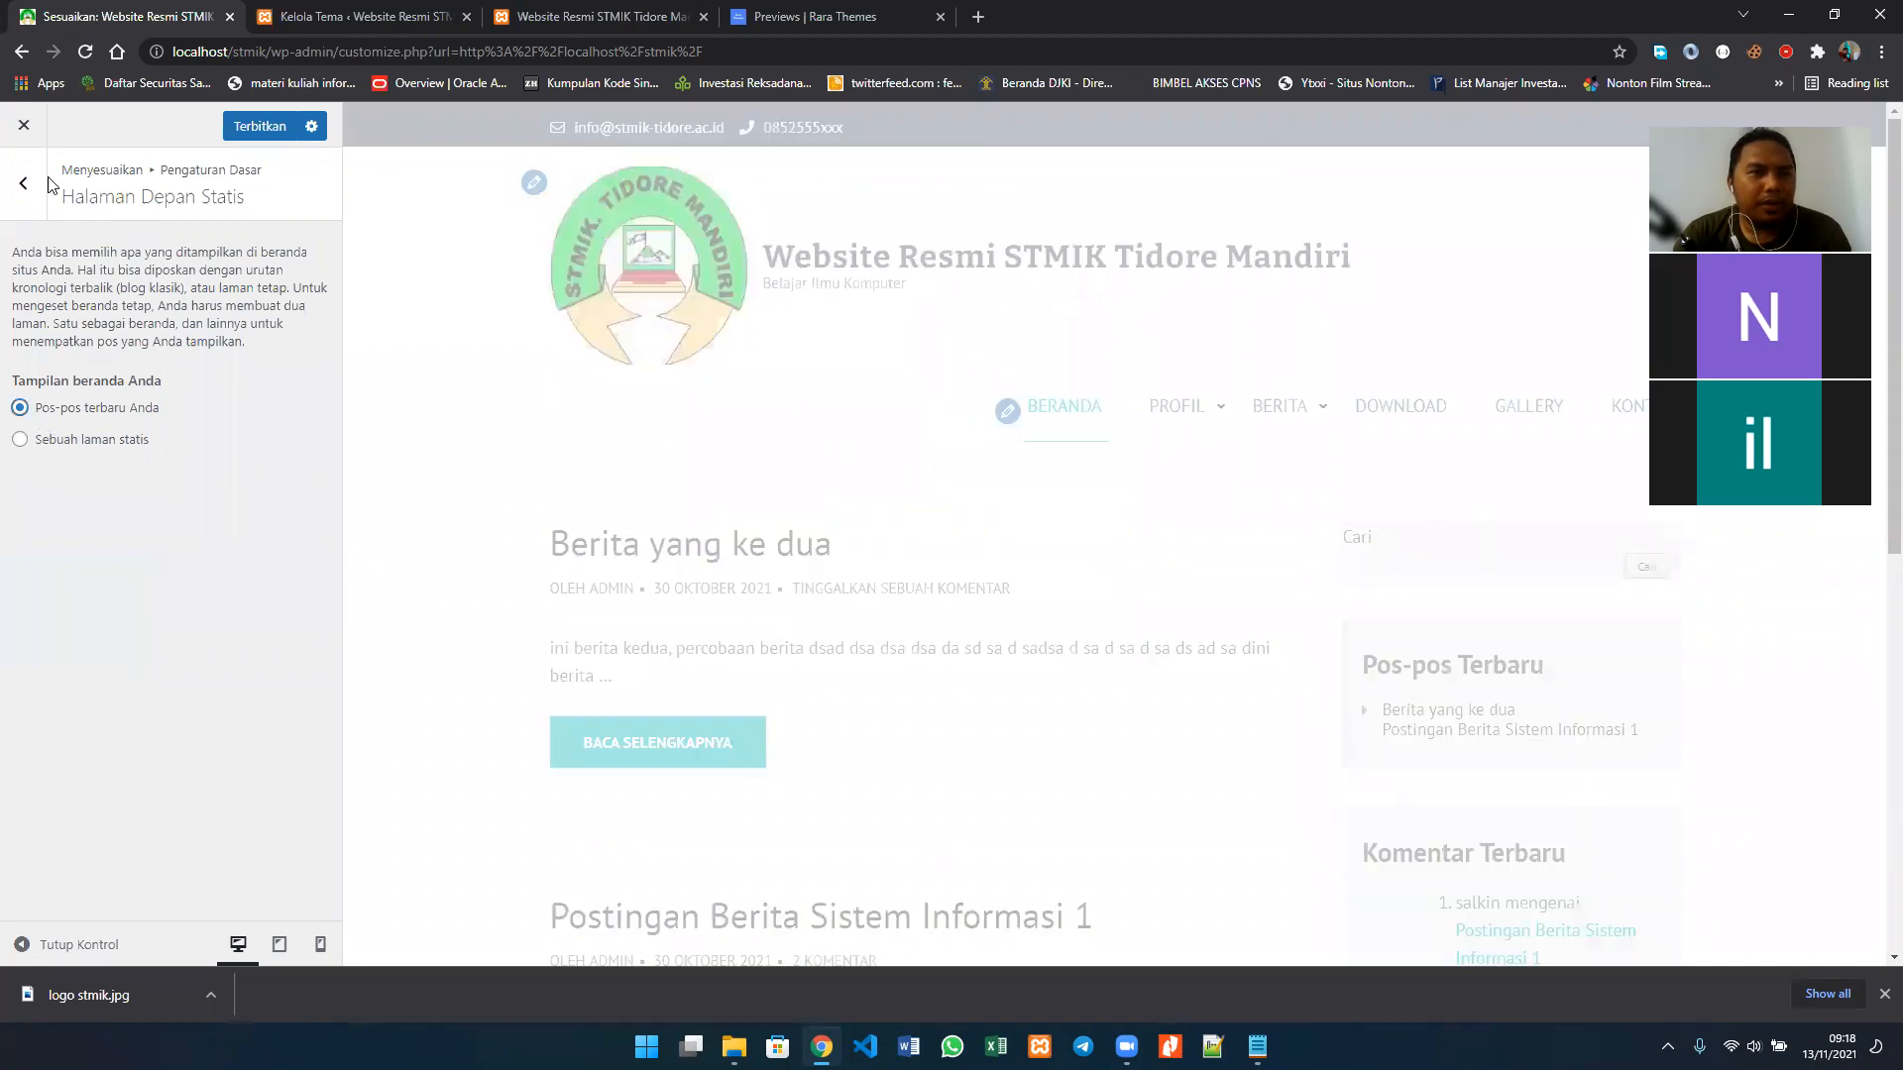
# Step: Leave Pengaturan Dasar and open the Pengaturan Breadcrumb settings to review the Pemisah Breadcrumb field
pyautogui.click(24, 198)
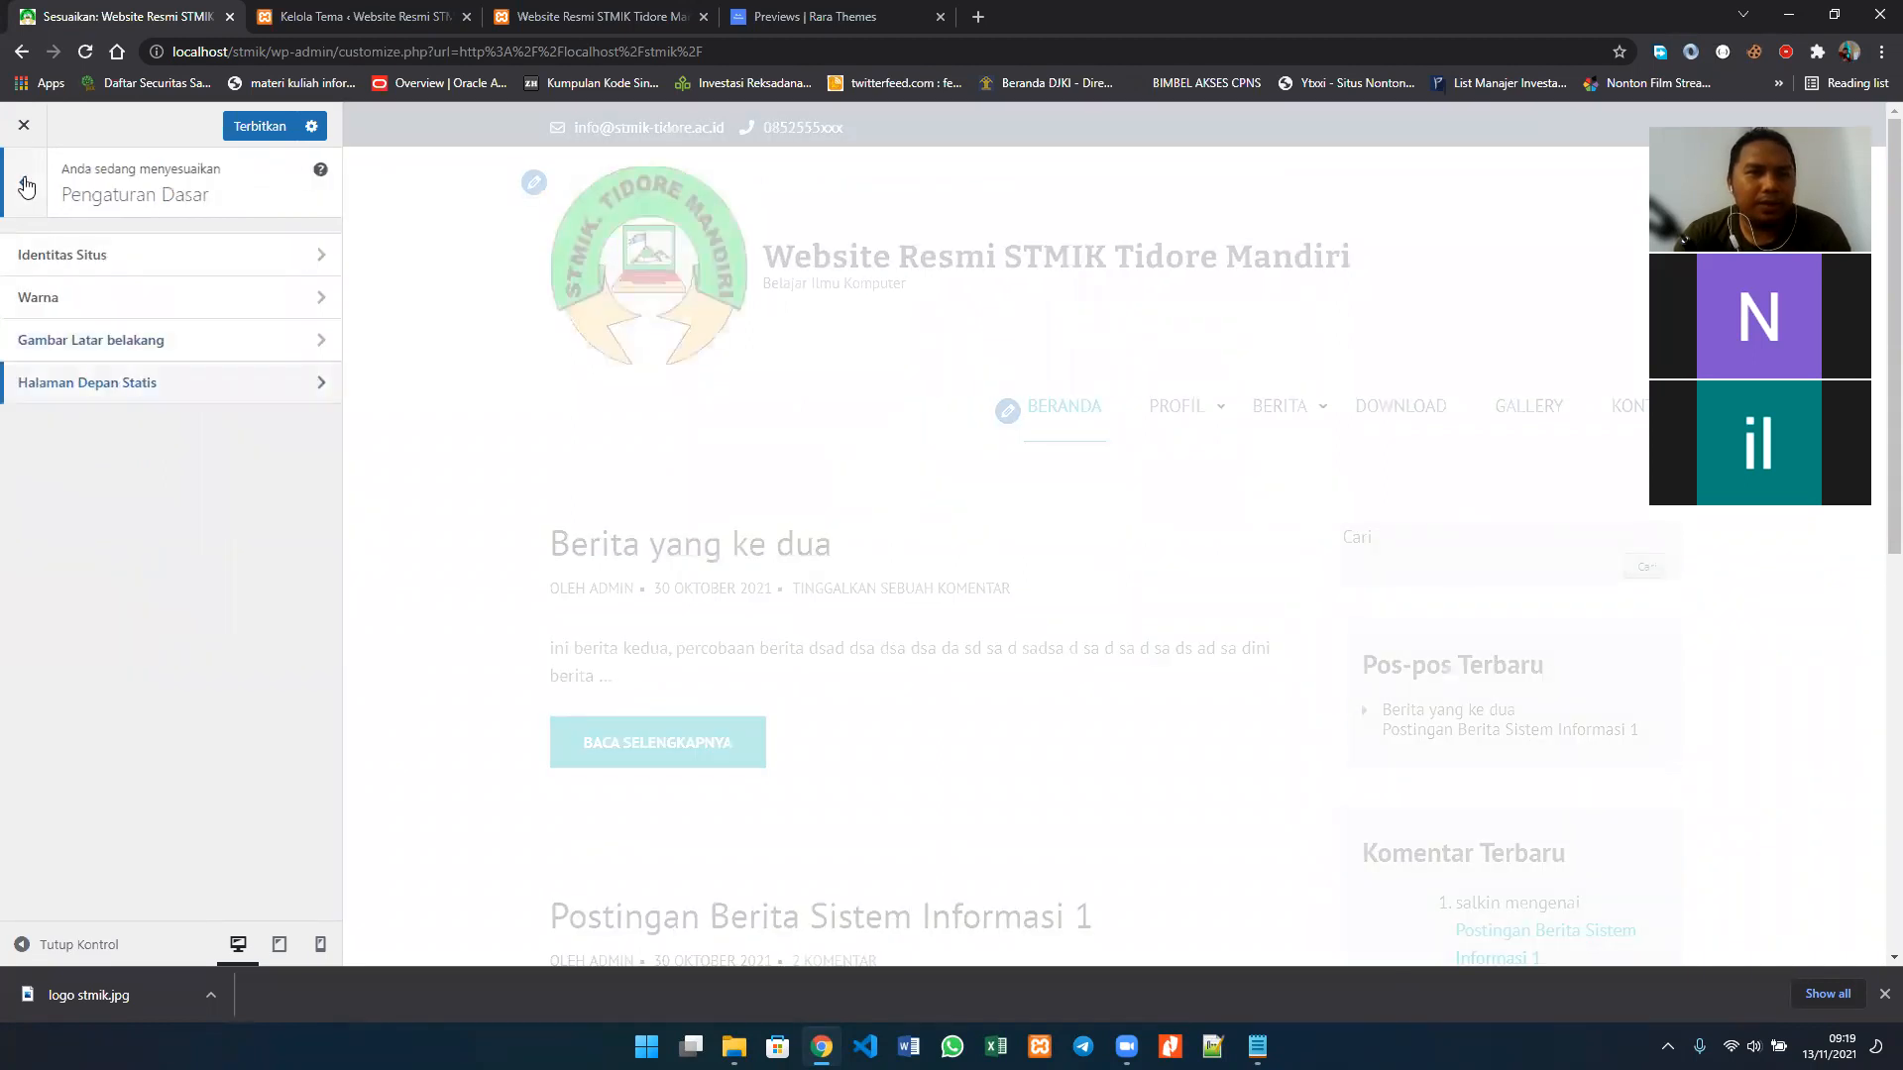
pyautogui.click(26, 186)
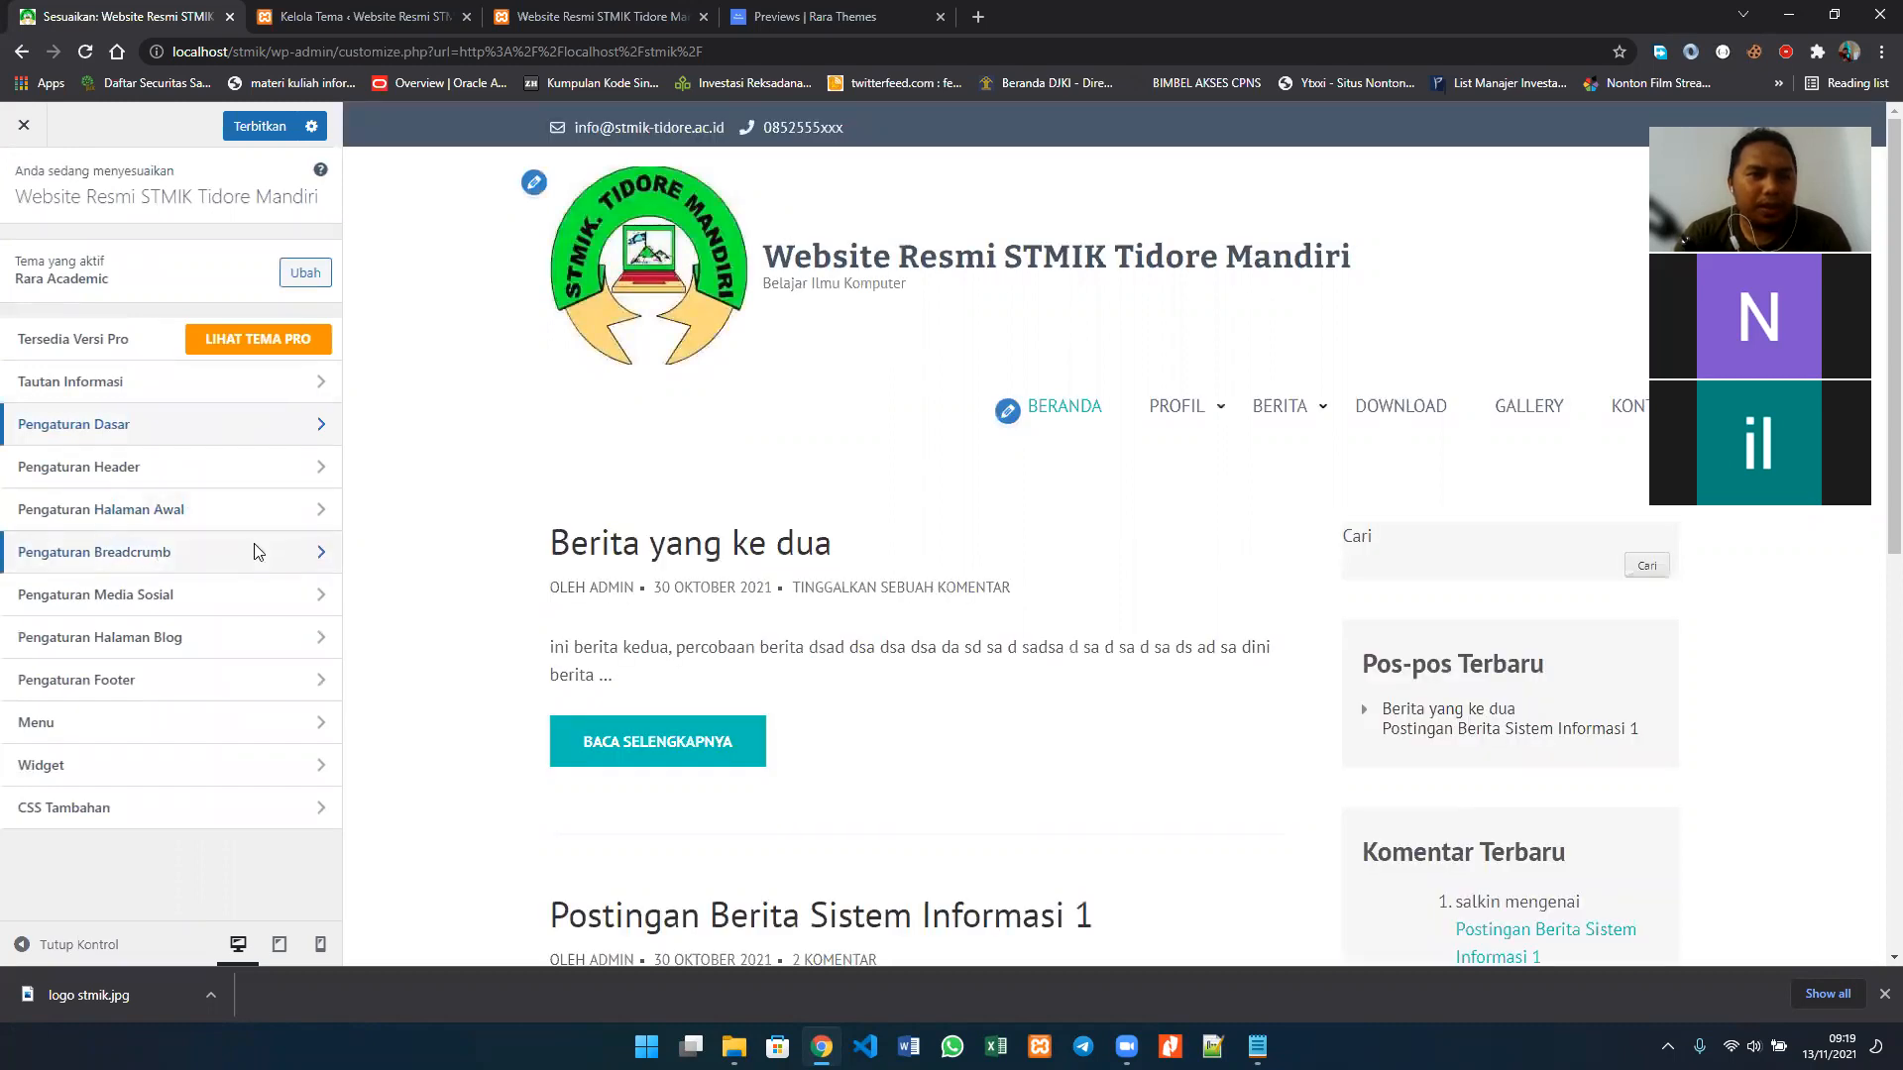
pyautogui.click(256, 552)
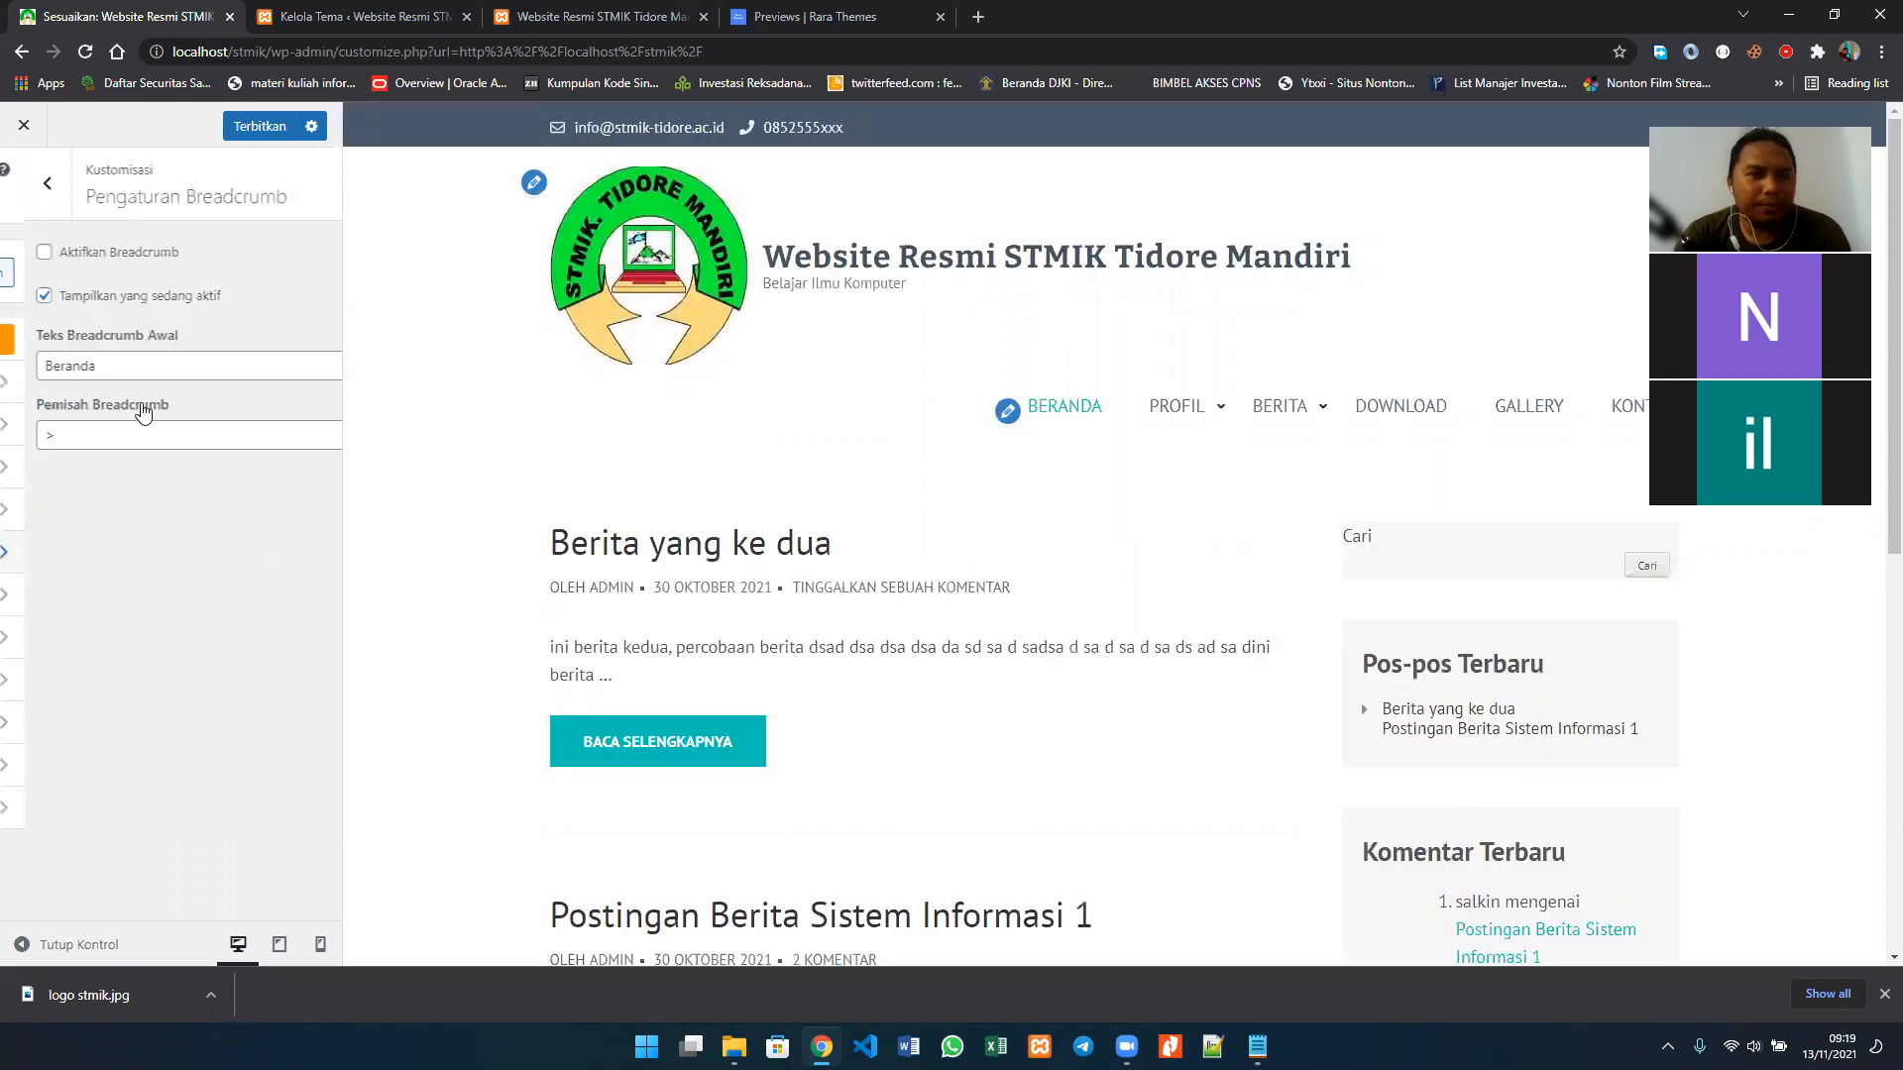
pyautogui.click(59, 437)
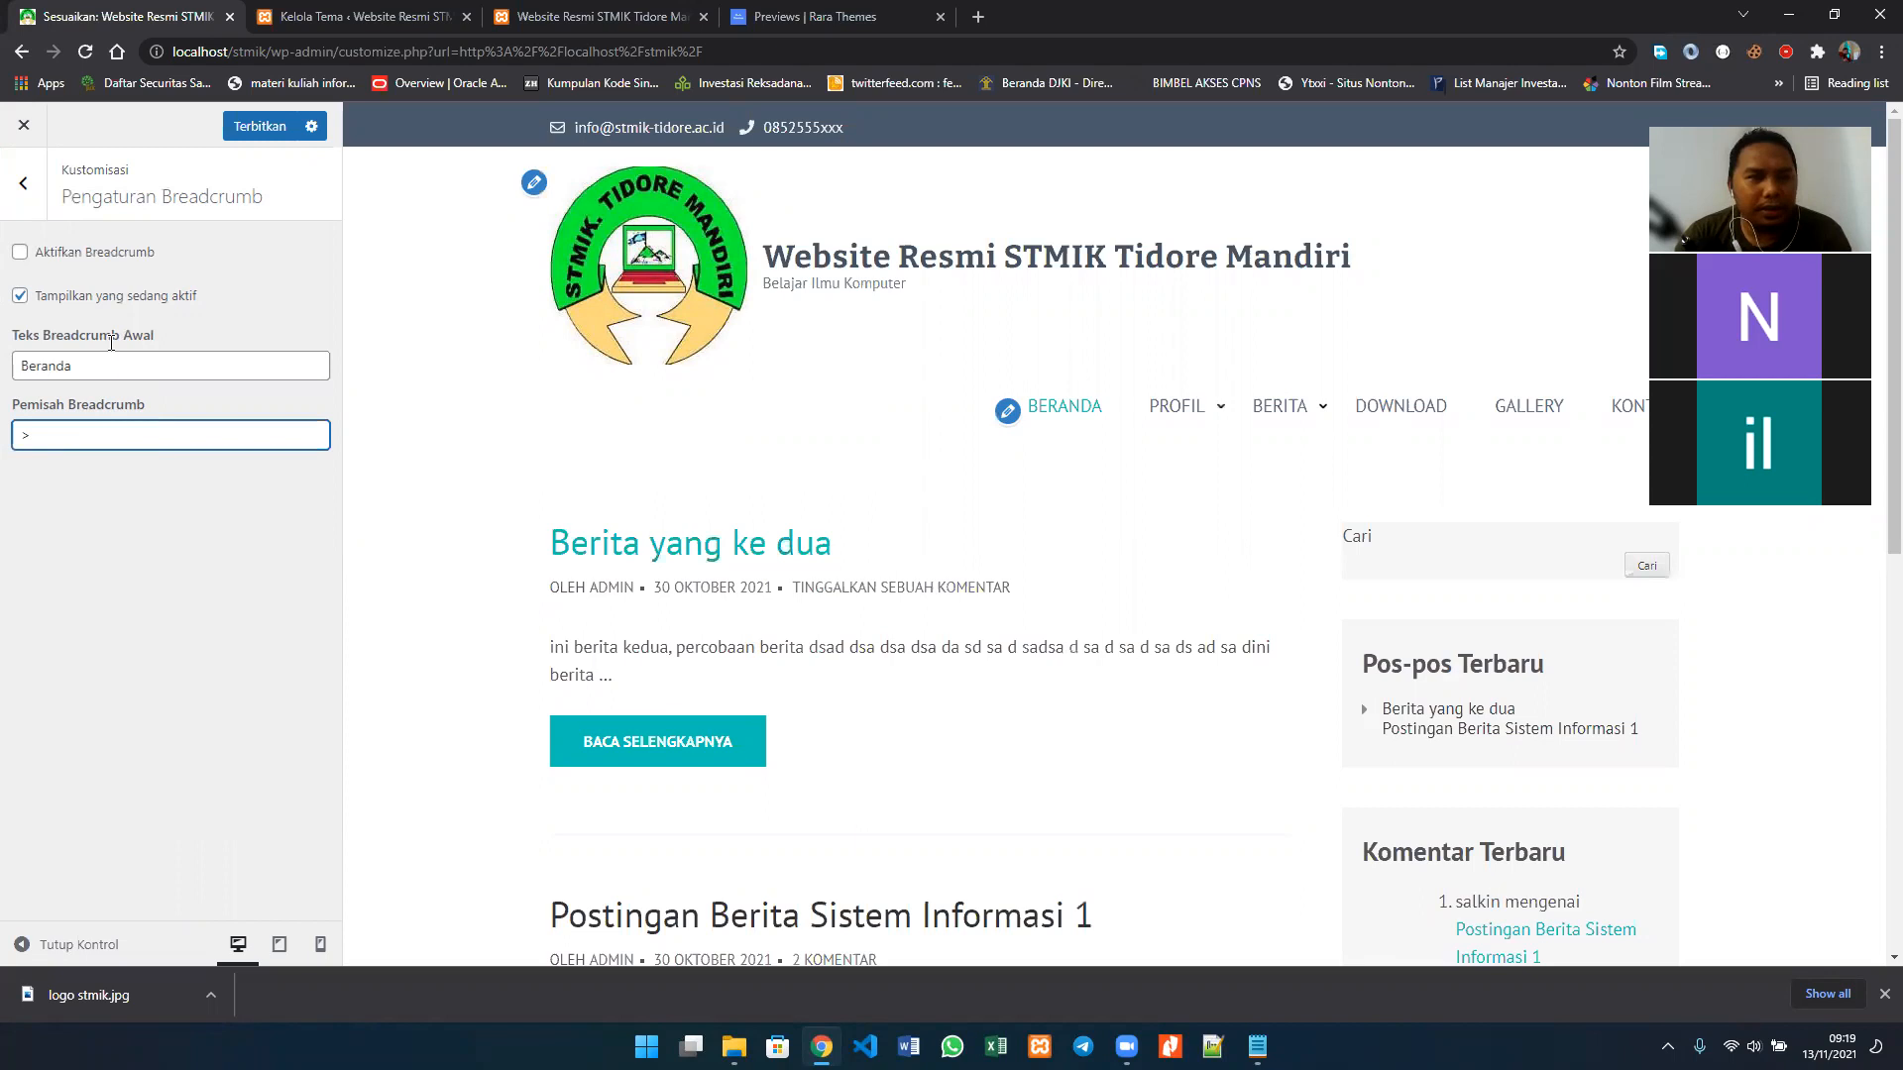
# Step: Enable Aktifkan Breadcrumb and check its effect in the homepage preview and on the reloaded live site
pyautogui.click(91, 259)
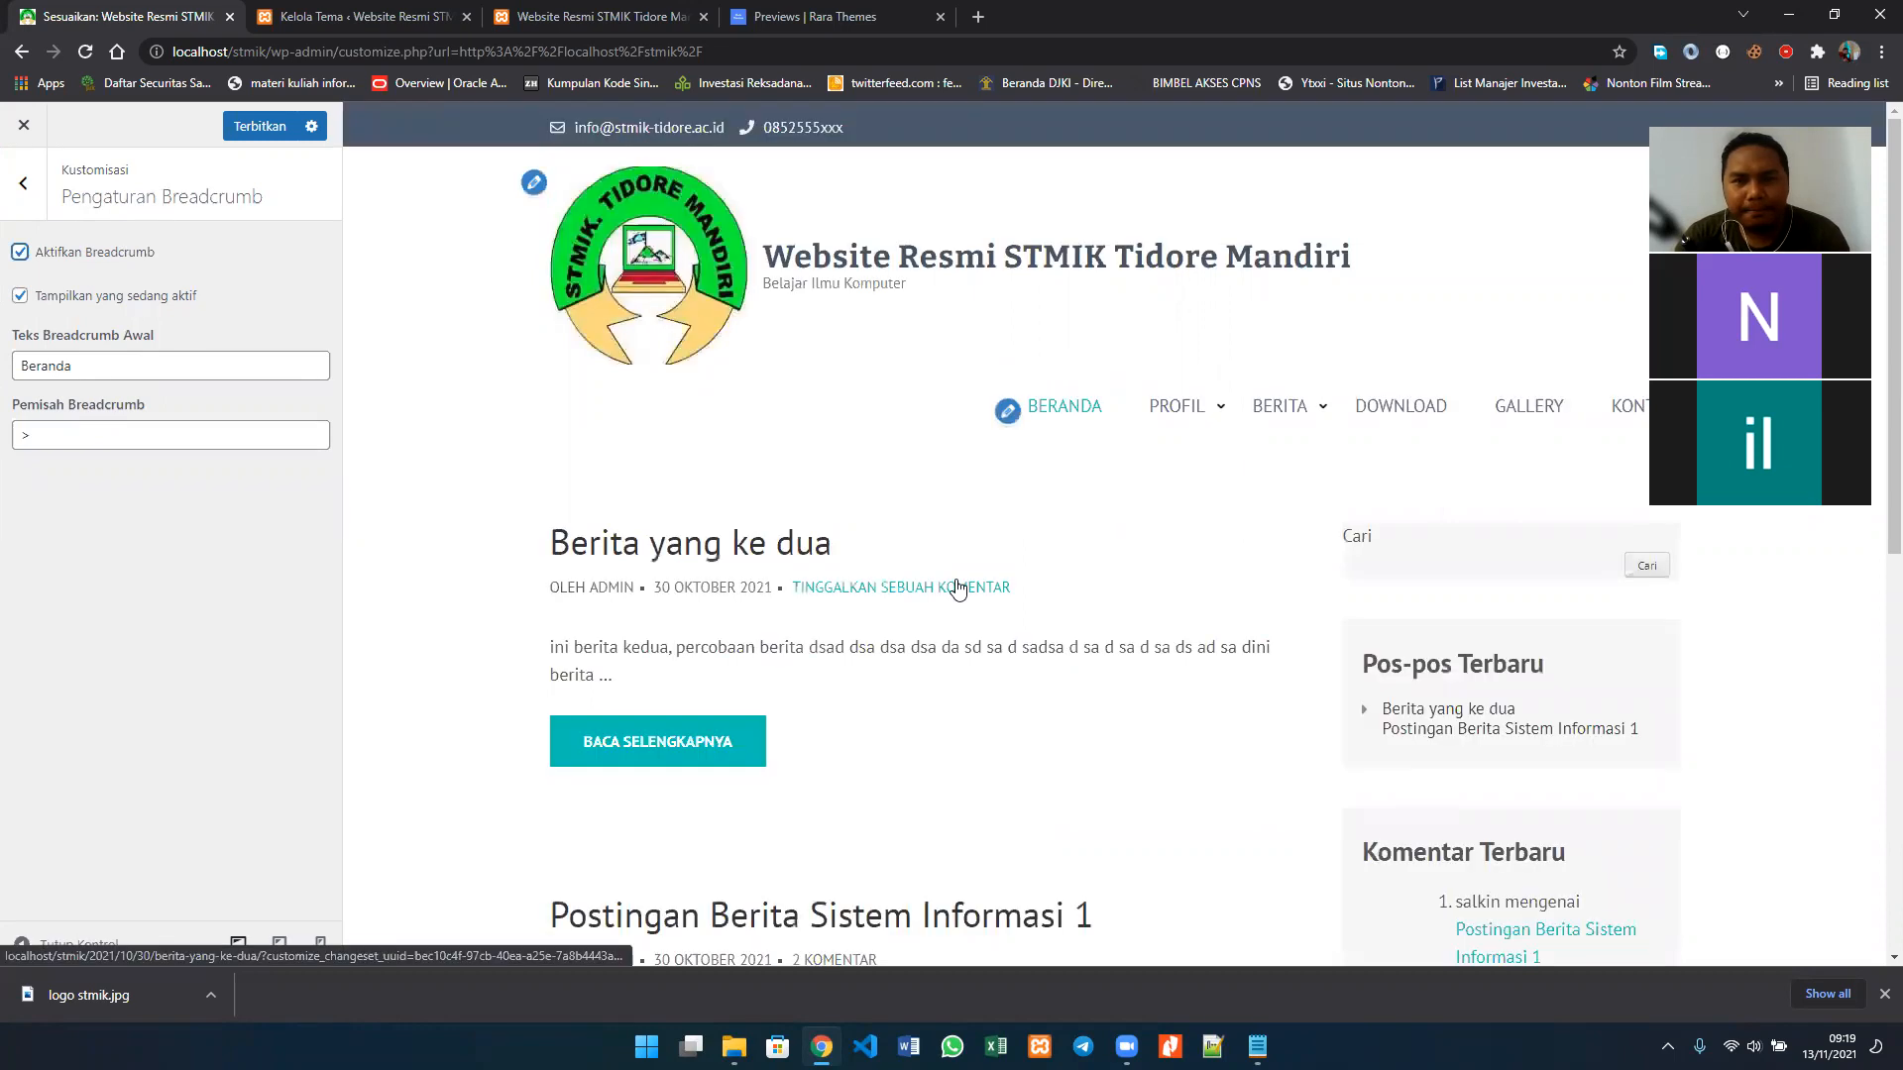
pyautogui.scroll(-5, 1249, 823)
pyautogui.scroll(-3, 1248, 824)
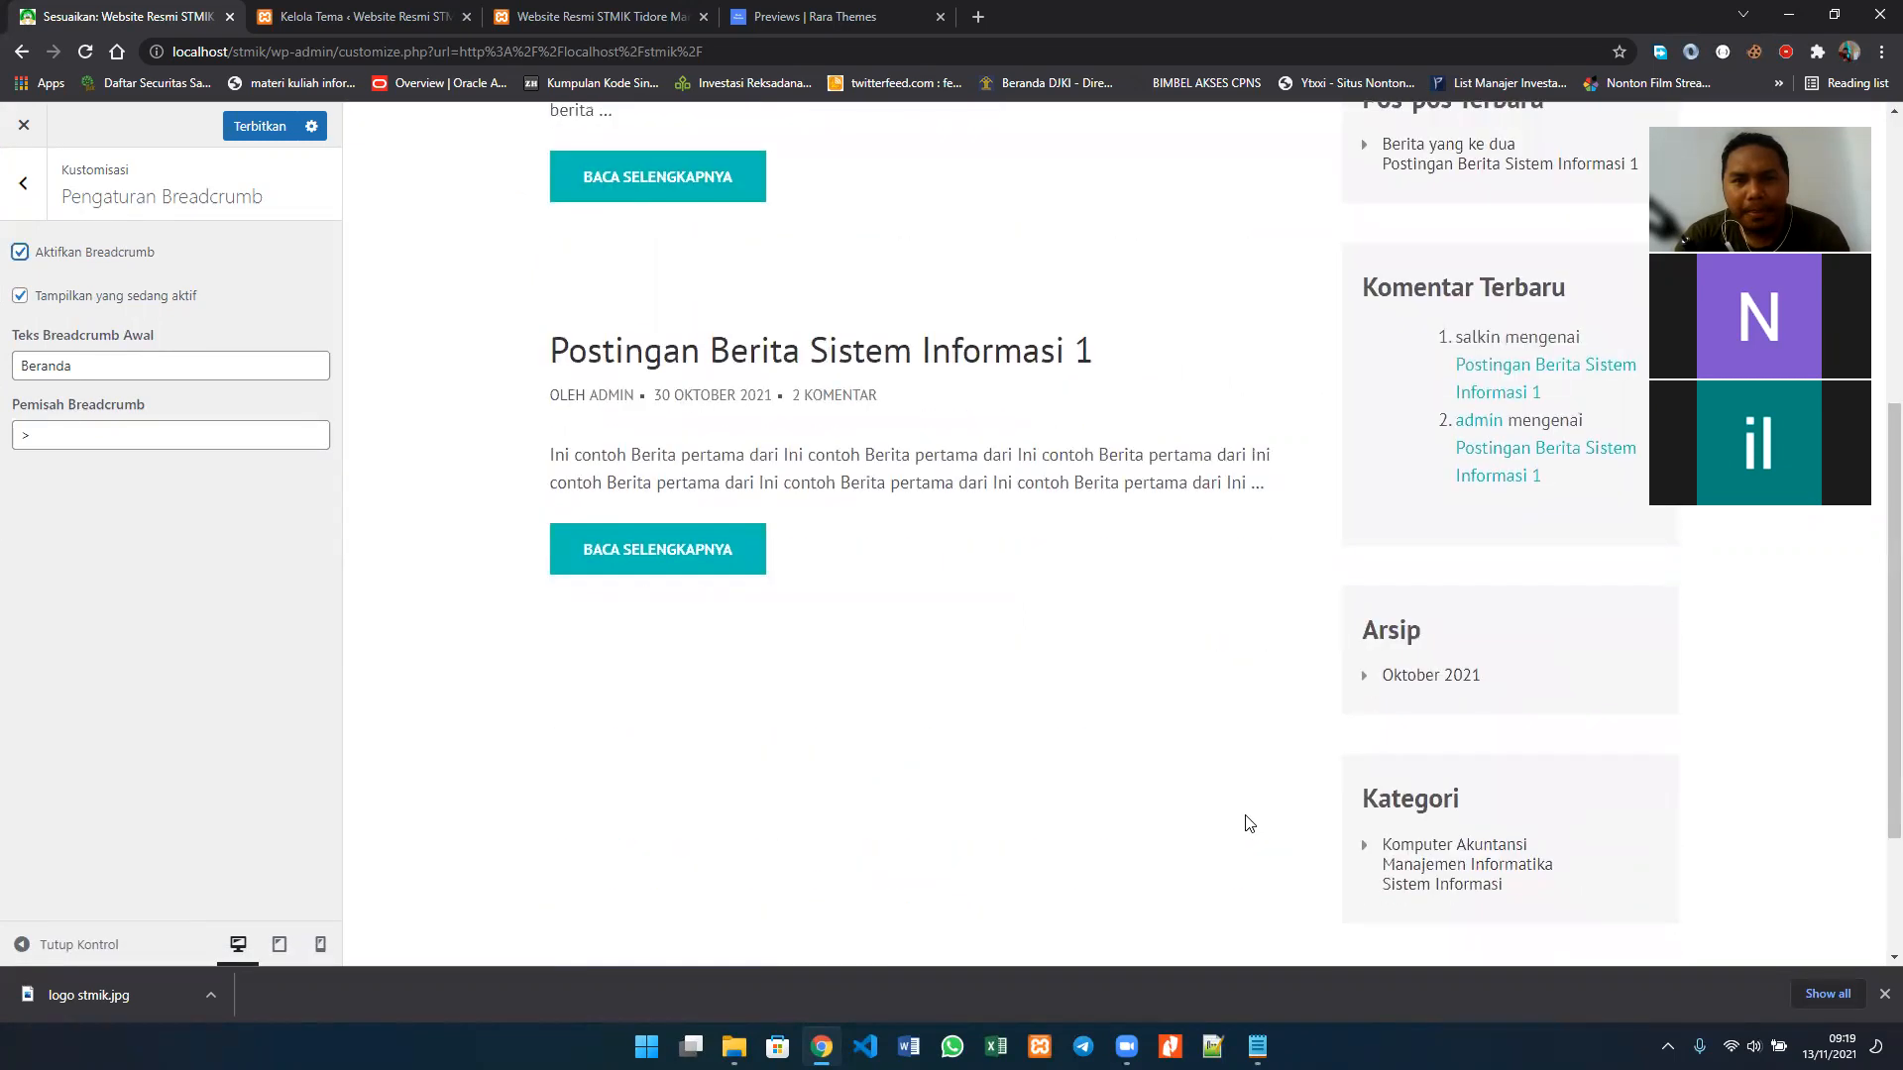
pyautogui.scroll(8, 1248, 823)
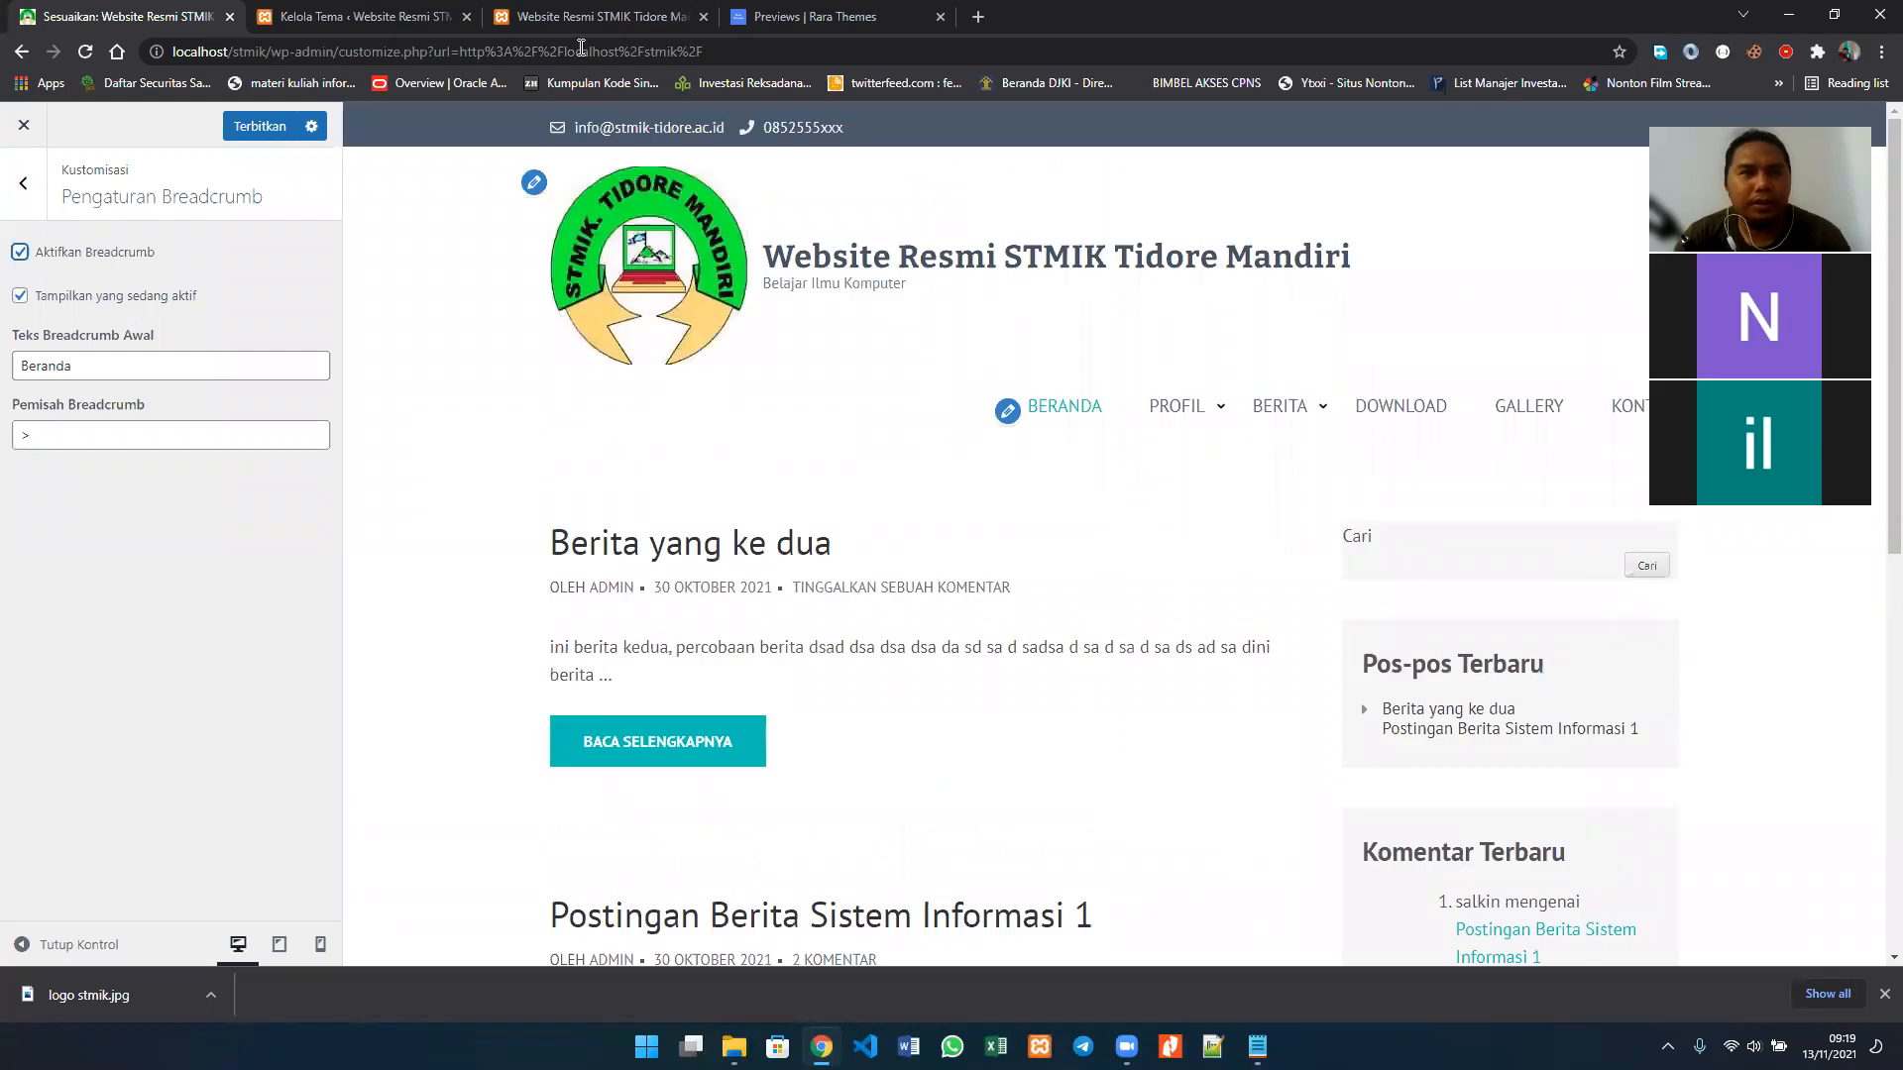
pyautogui.click(601, 17)
pyautogui.press('F5')
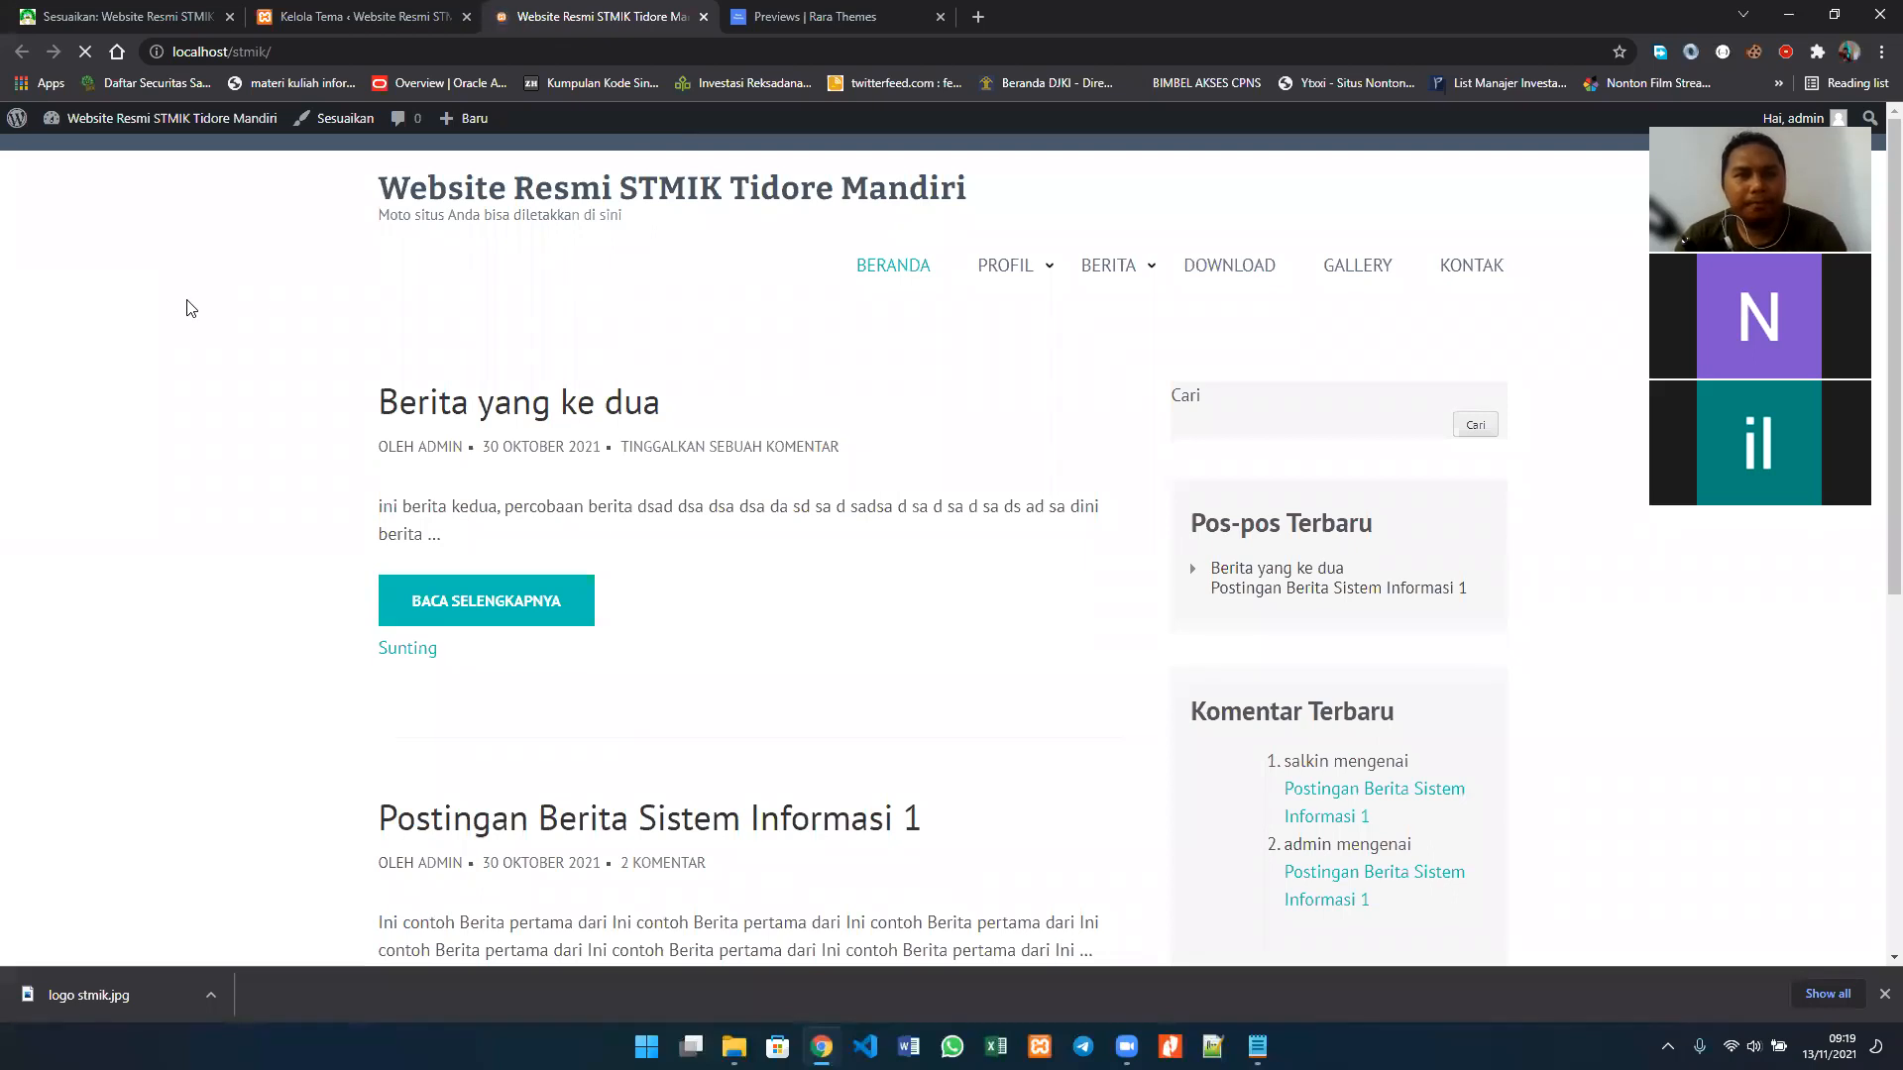
pyautogui.scroll(-5, 790, 433)
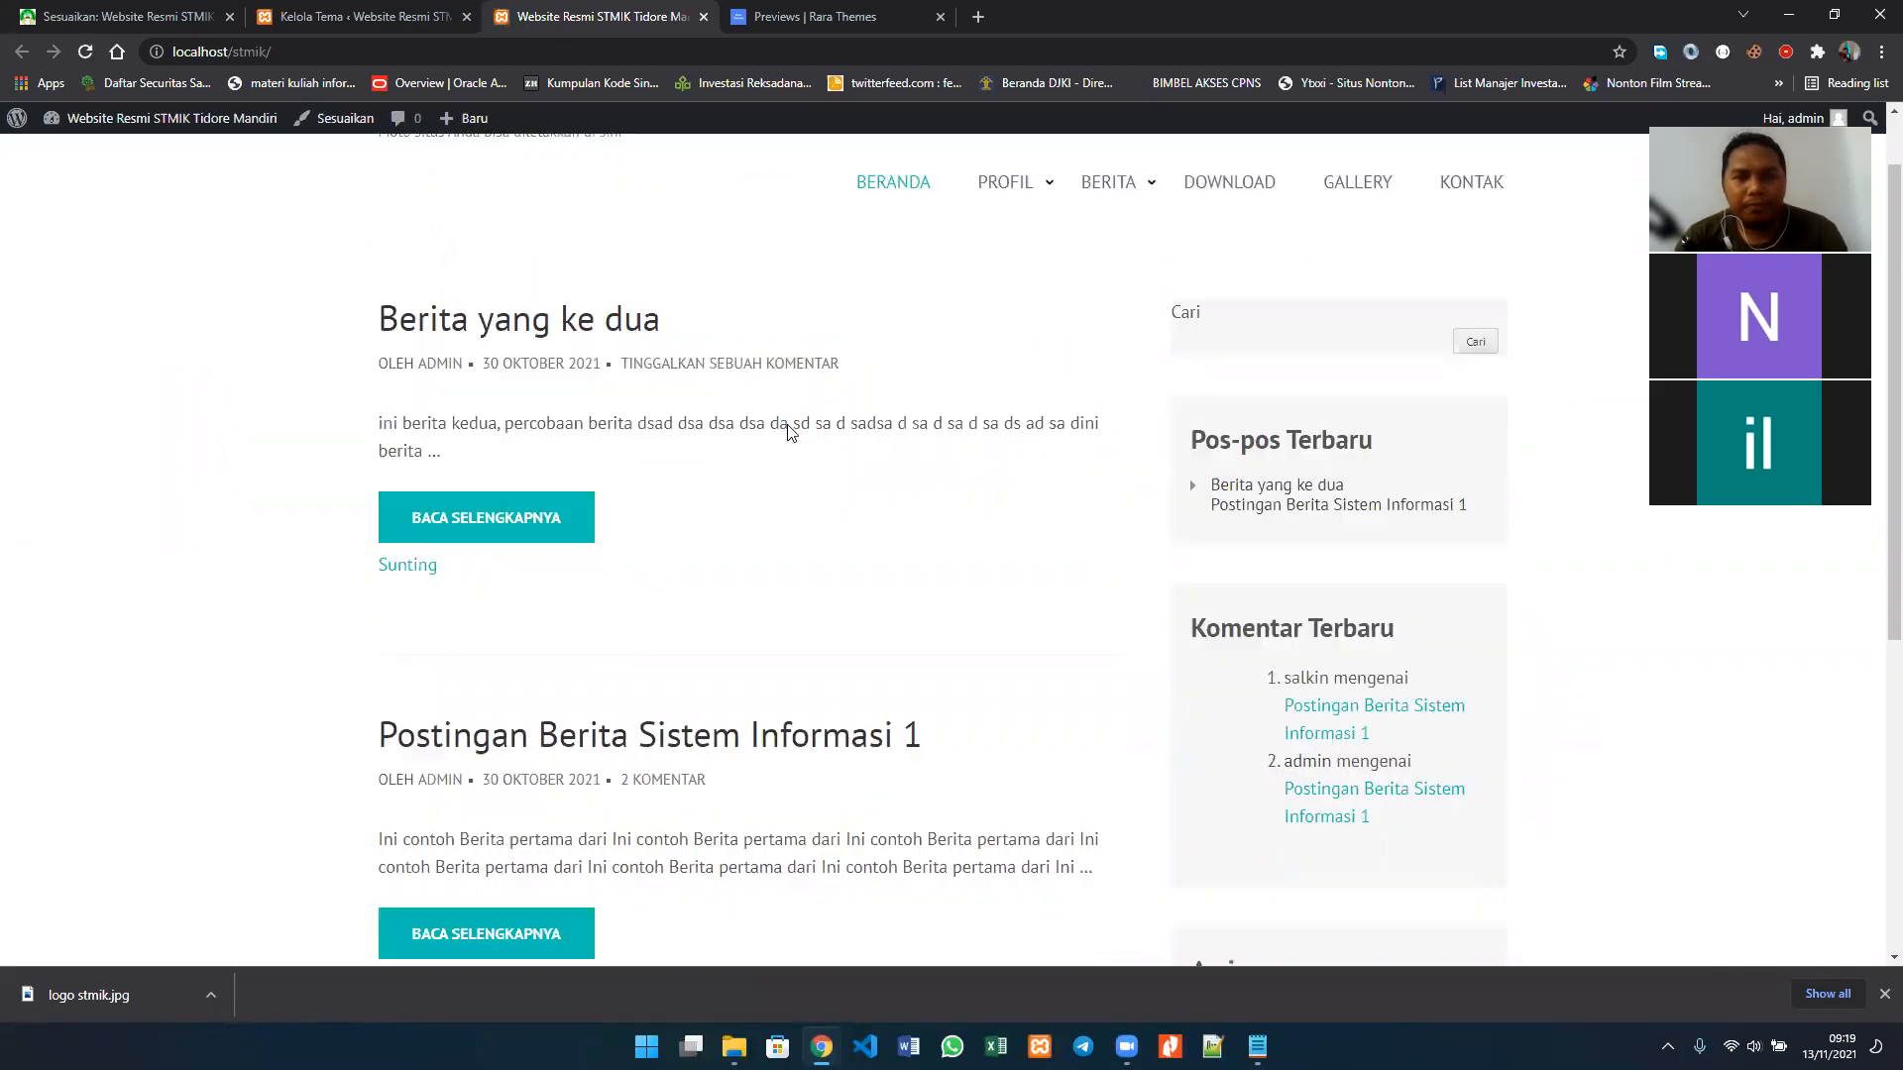
pyautogui.scroll(5, 790, 433)
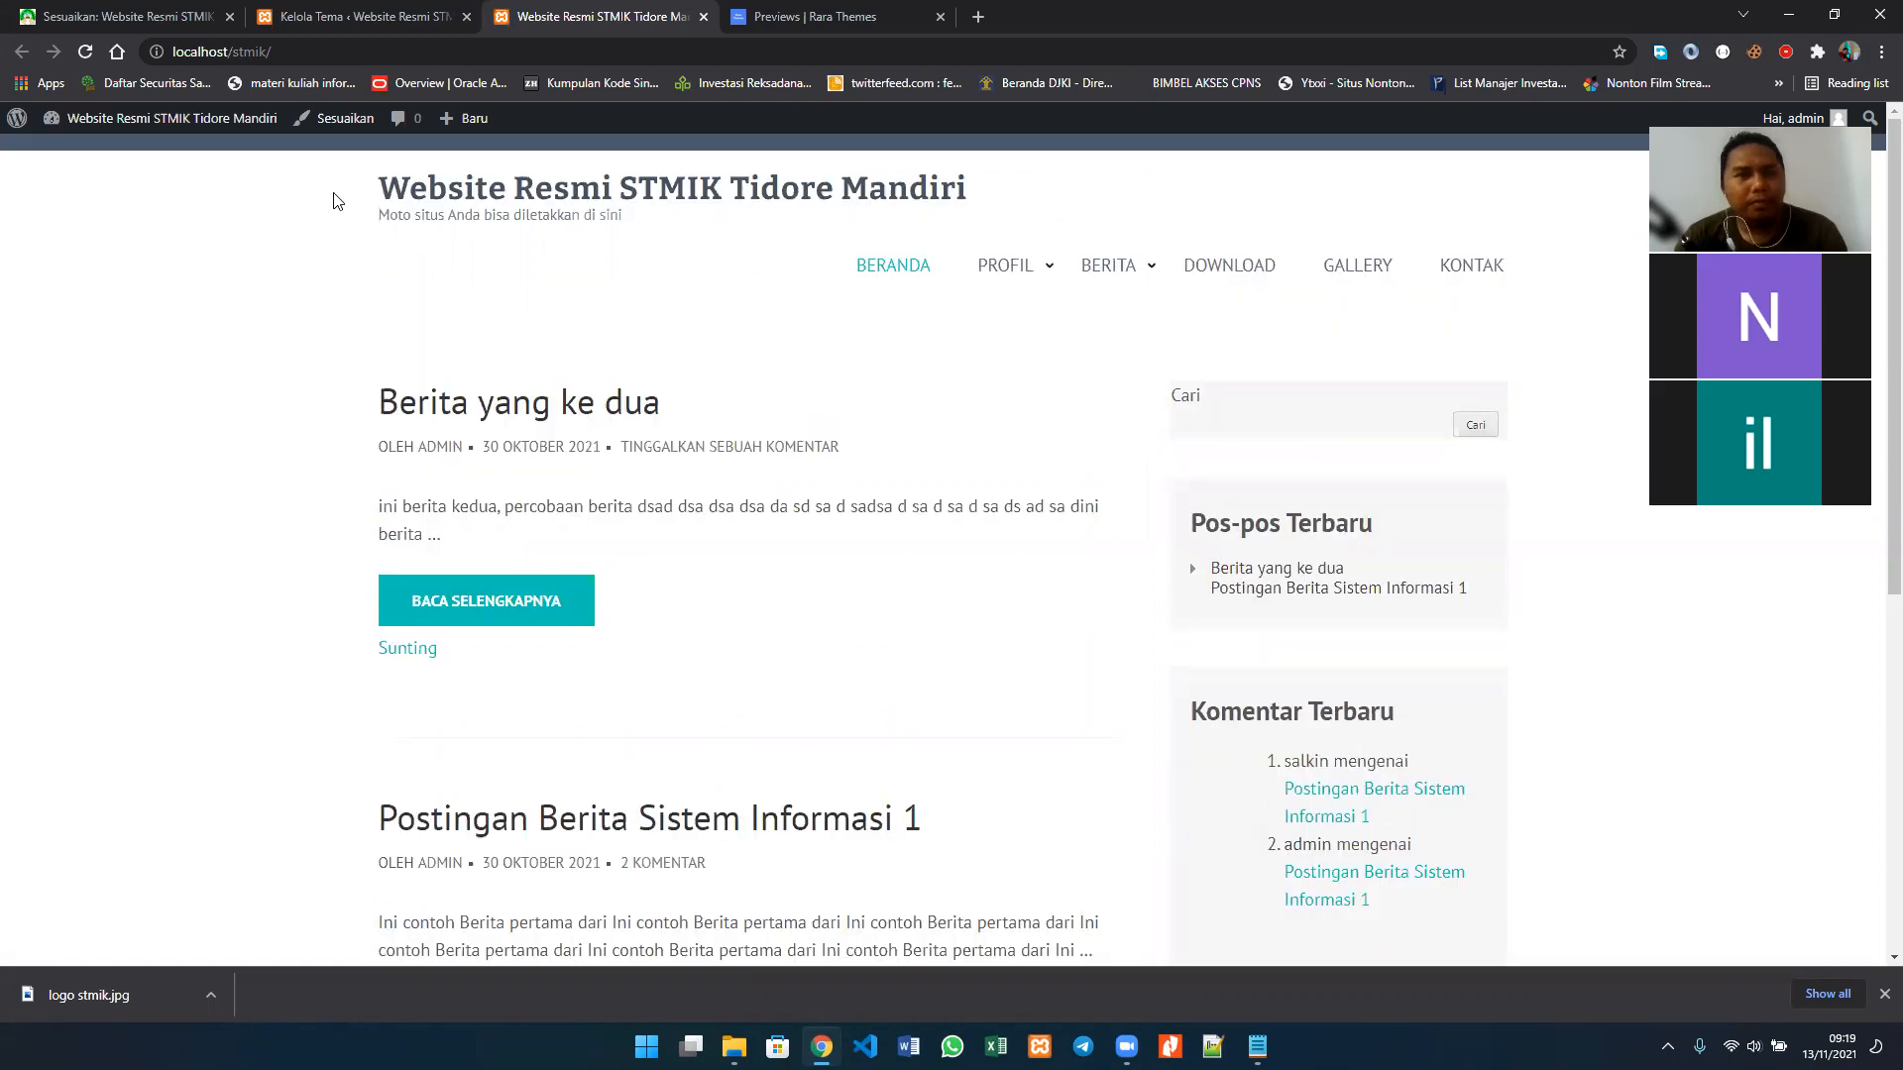
# Step: Return to the customizer, disable Aktifkan Breadcrumb and Tampilkan yang sedang aktif, and check the homepage preview
pyautogui.click(165, 13)
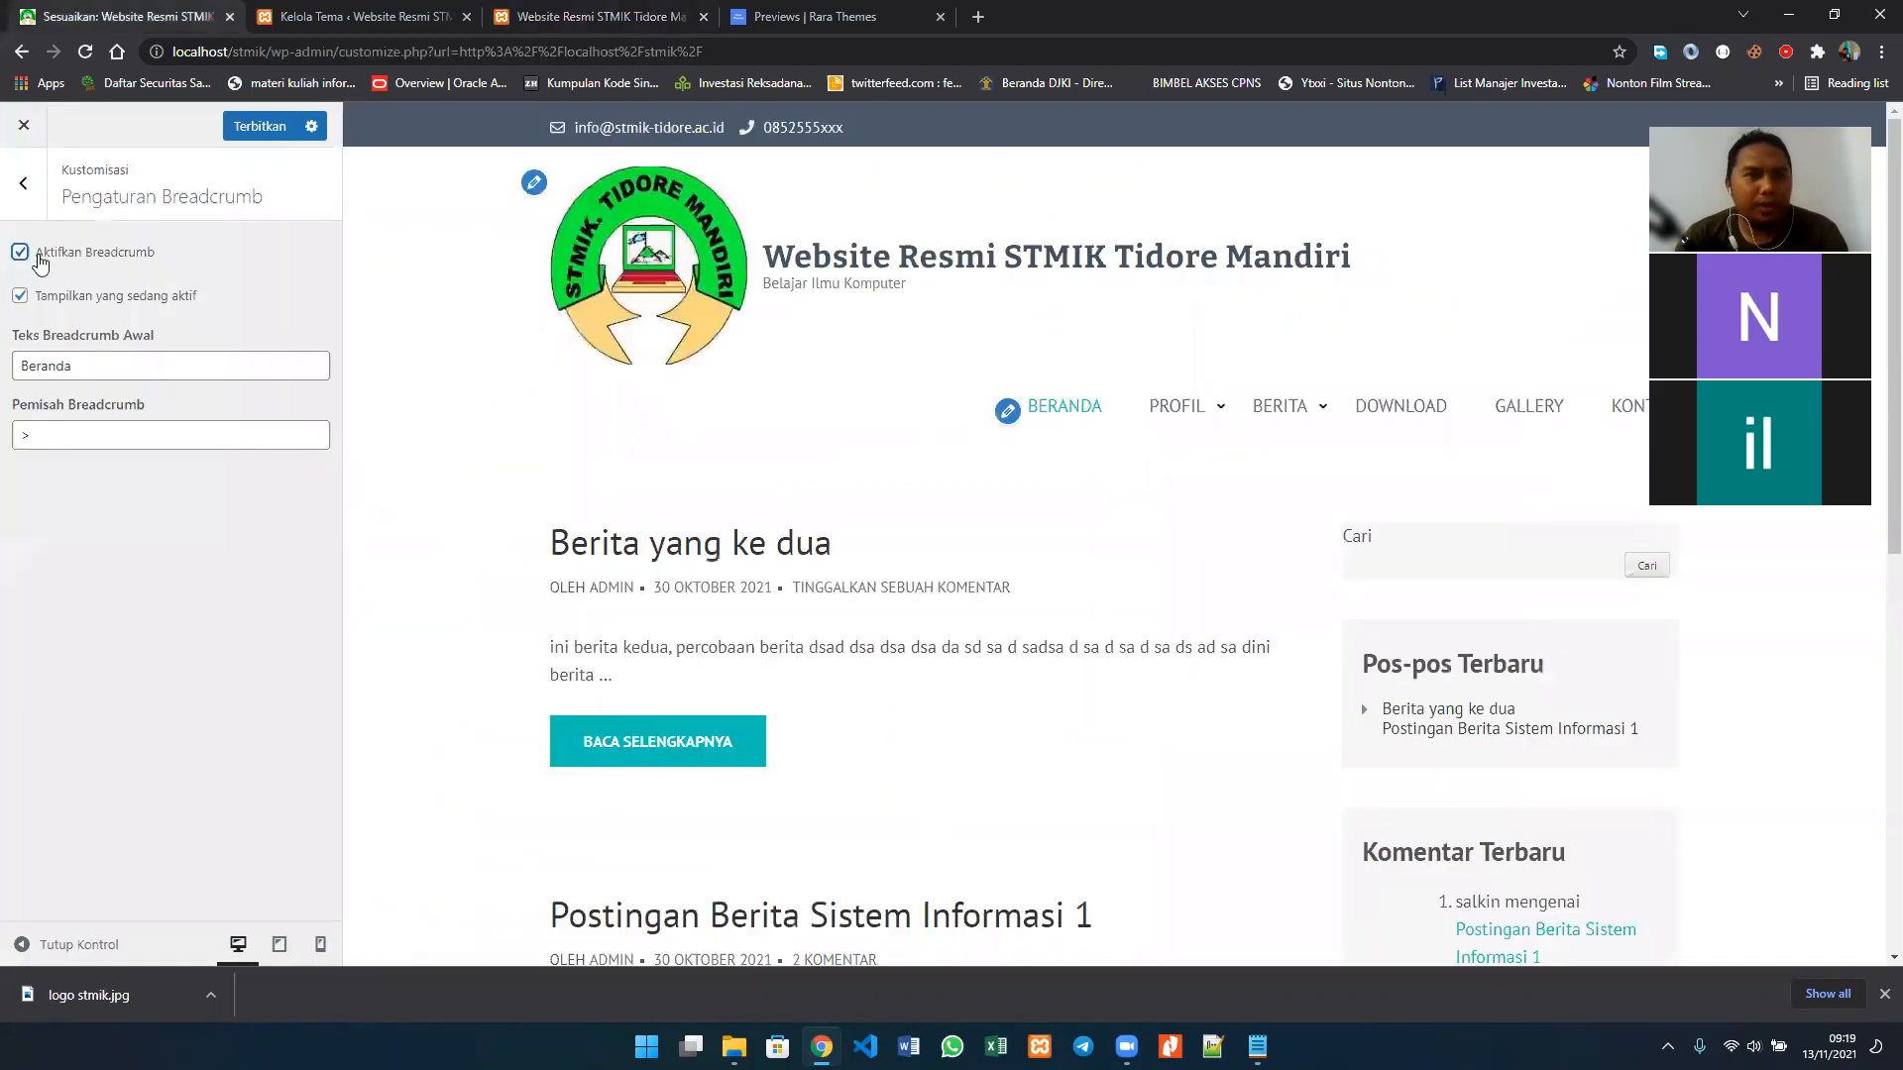
pyautogui.click(39, 255)
pyautogui.click(57, 302)
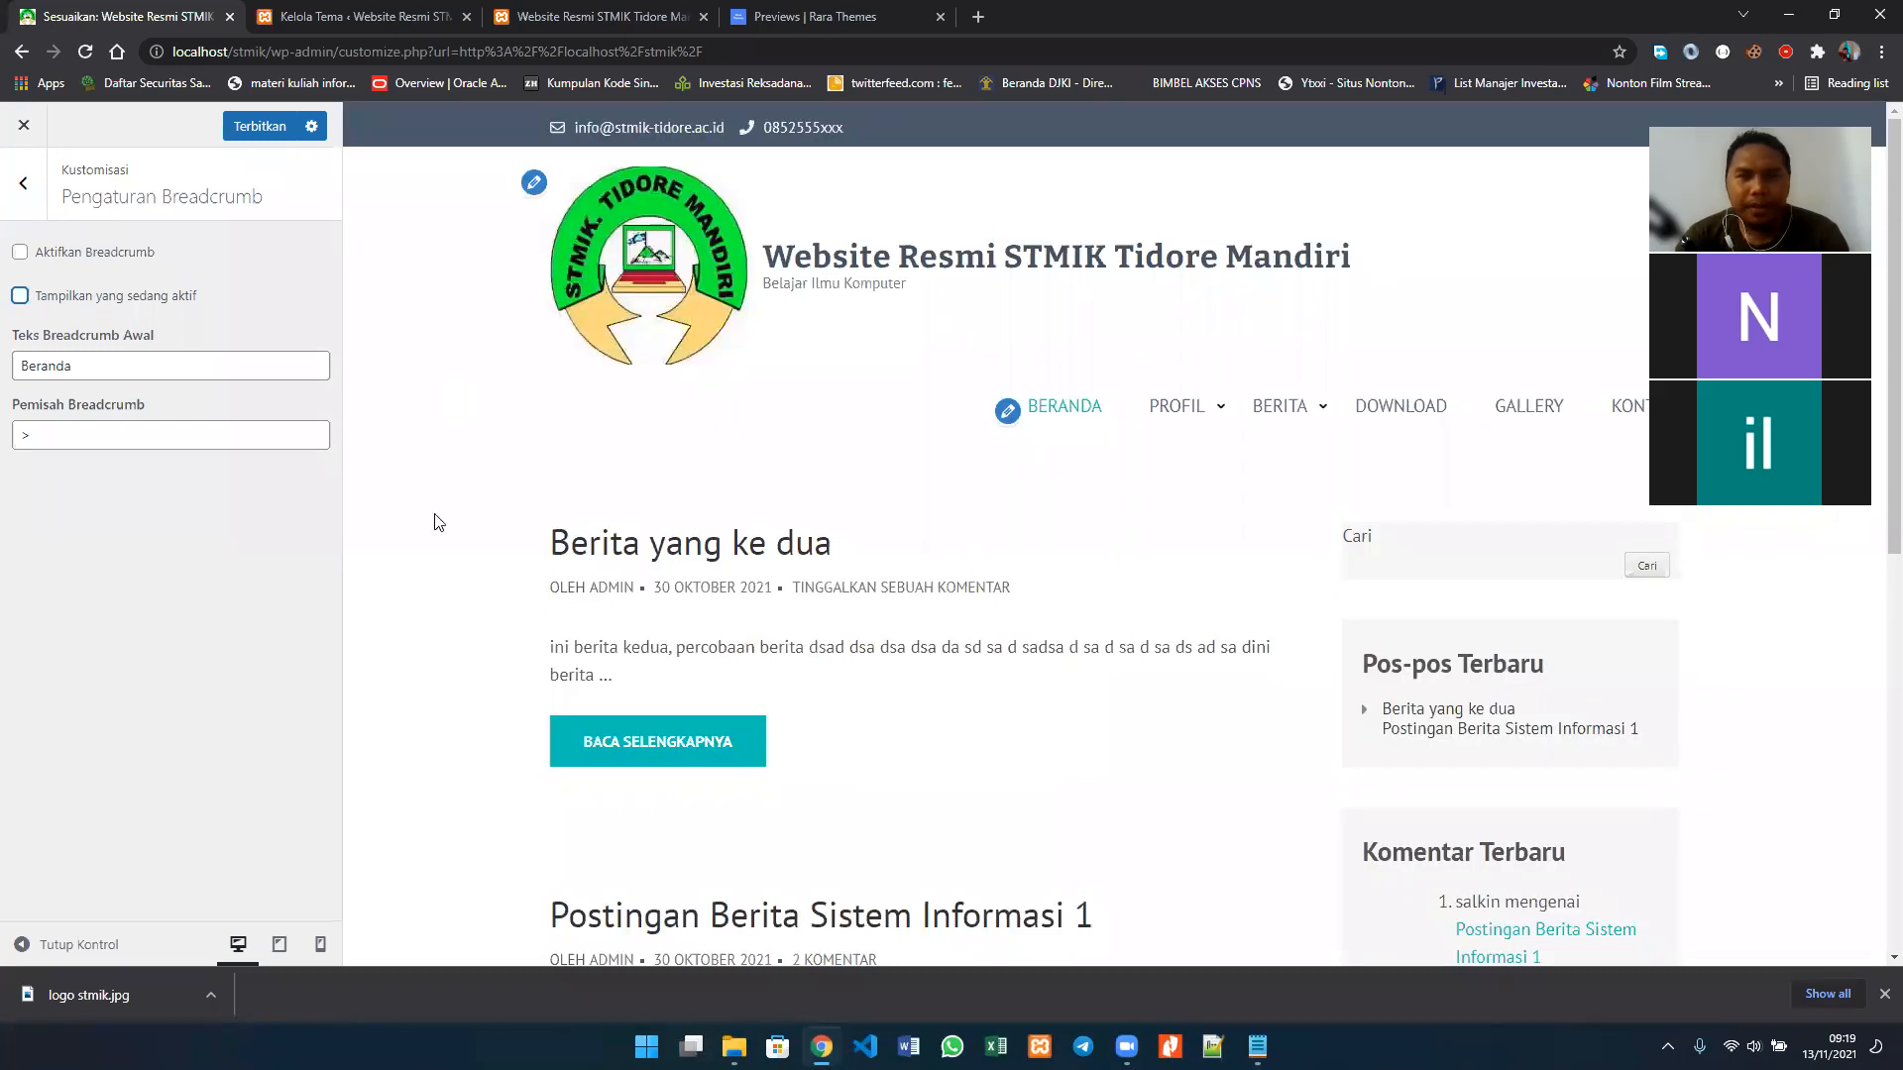
pyautogui.scroll(-3, 439, 522)
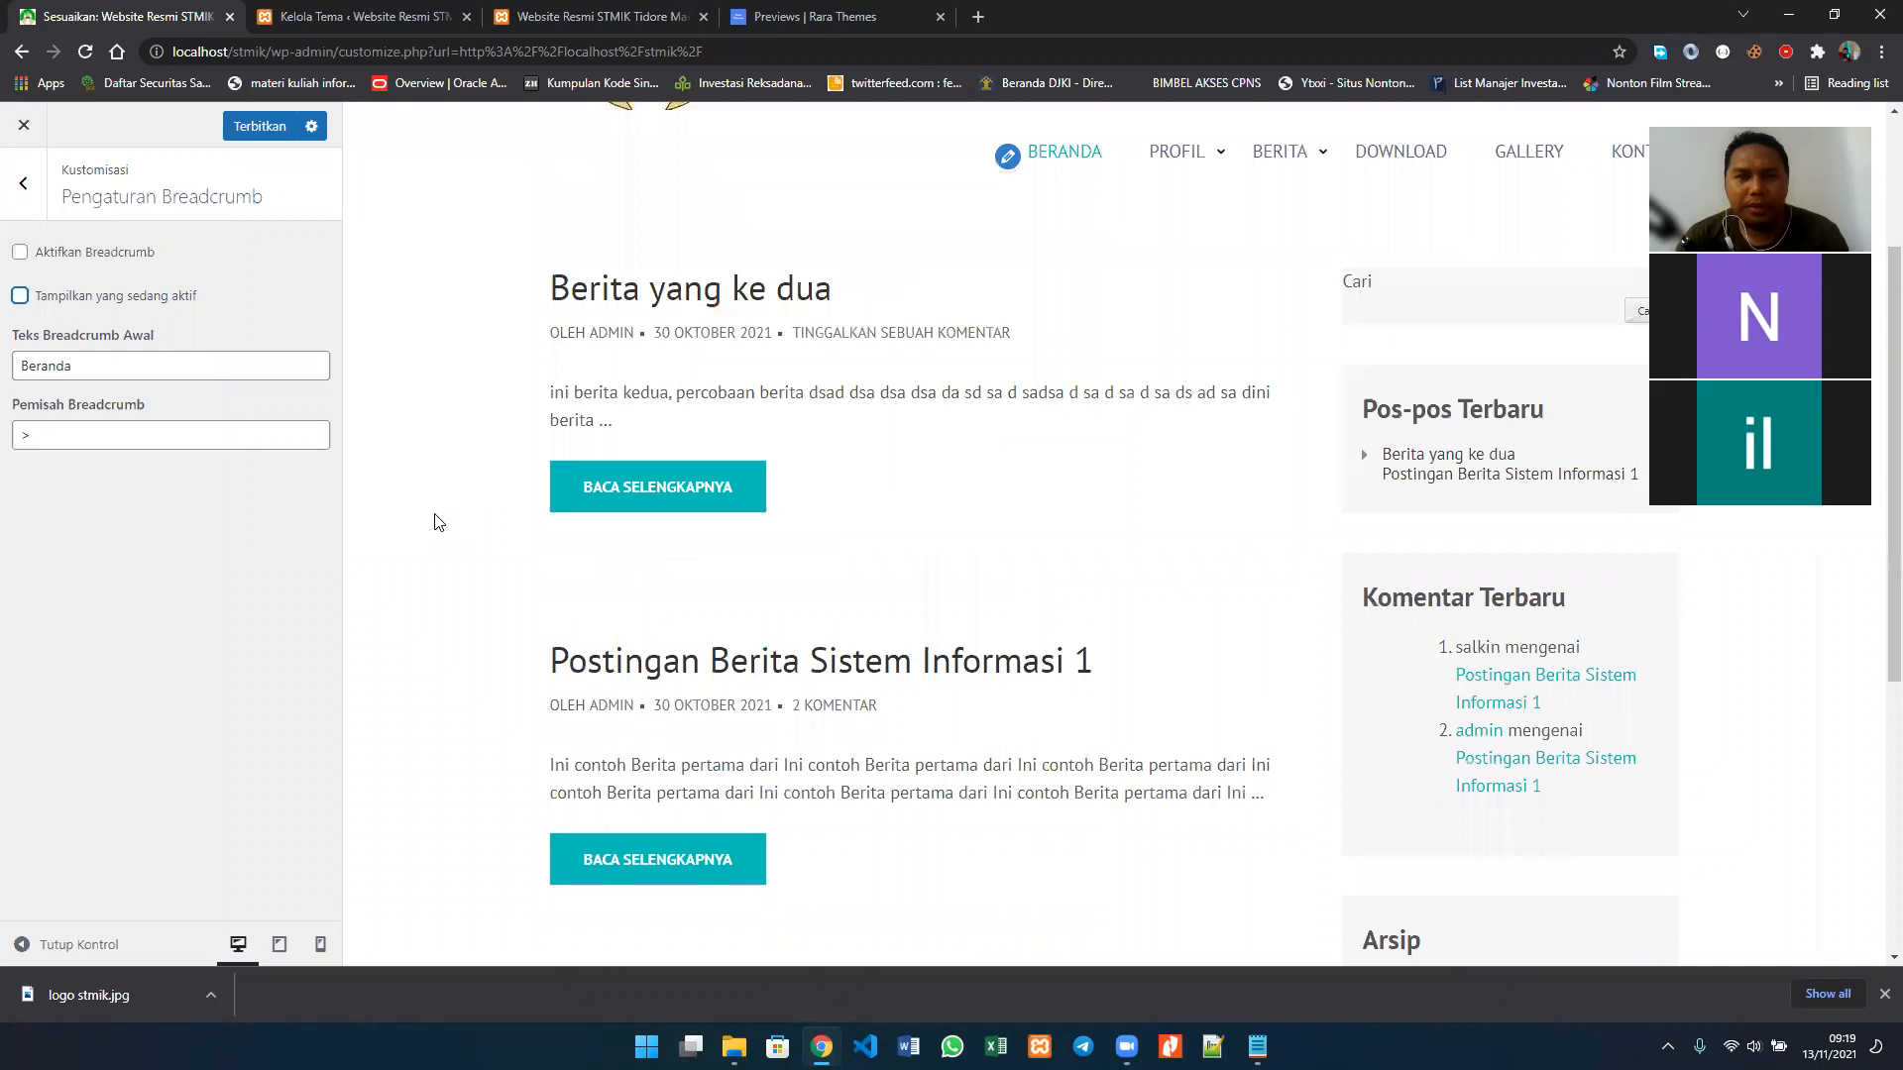
# Step: Check the homepage preview, re-enable Tampilkan yang sedang aktif, and leave Pengaturan Breadcrumb
pyautogui.scroll(-3, 439, 522)
pyautogui.scroll(6, 439, 522)
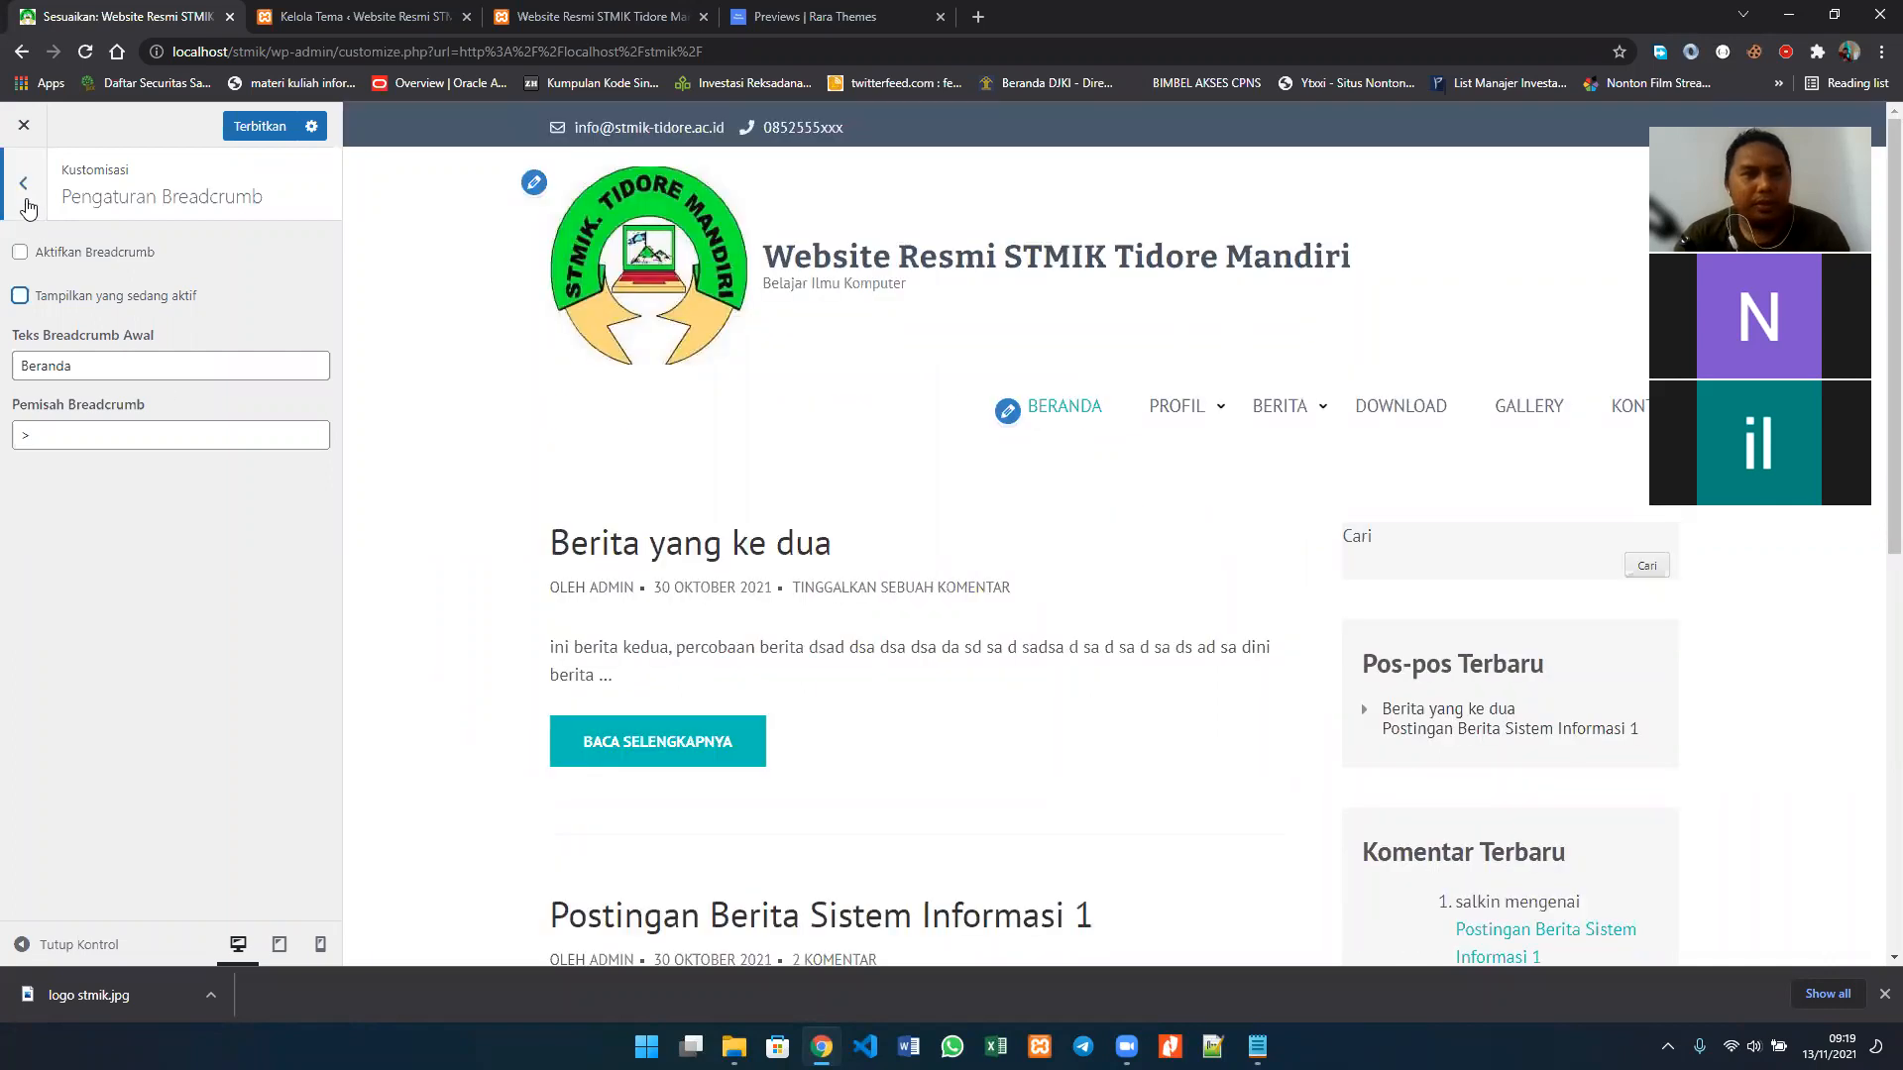
pyautogui.click(24, 295)
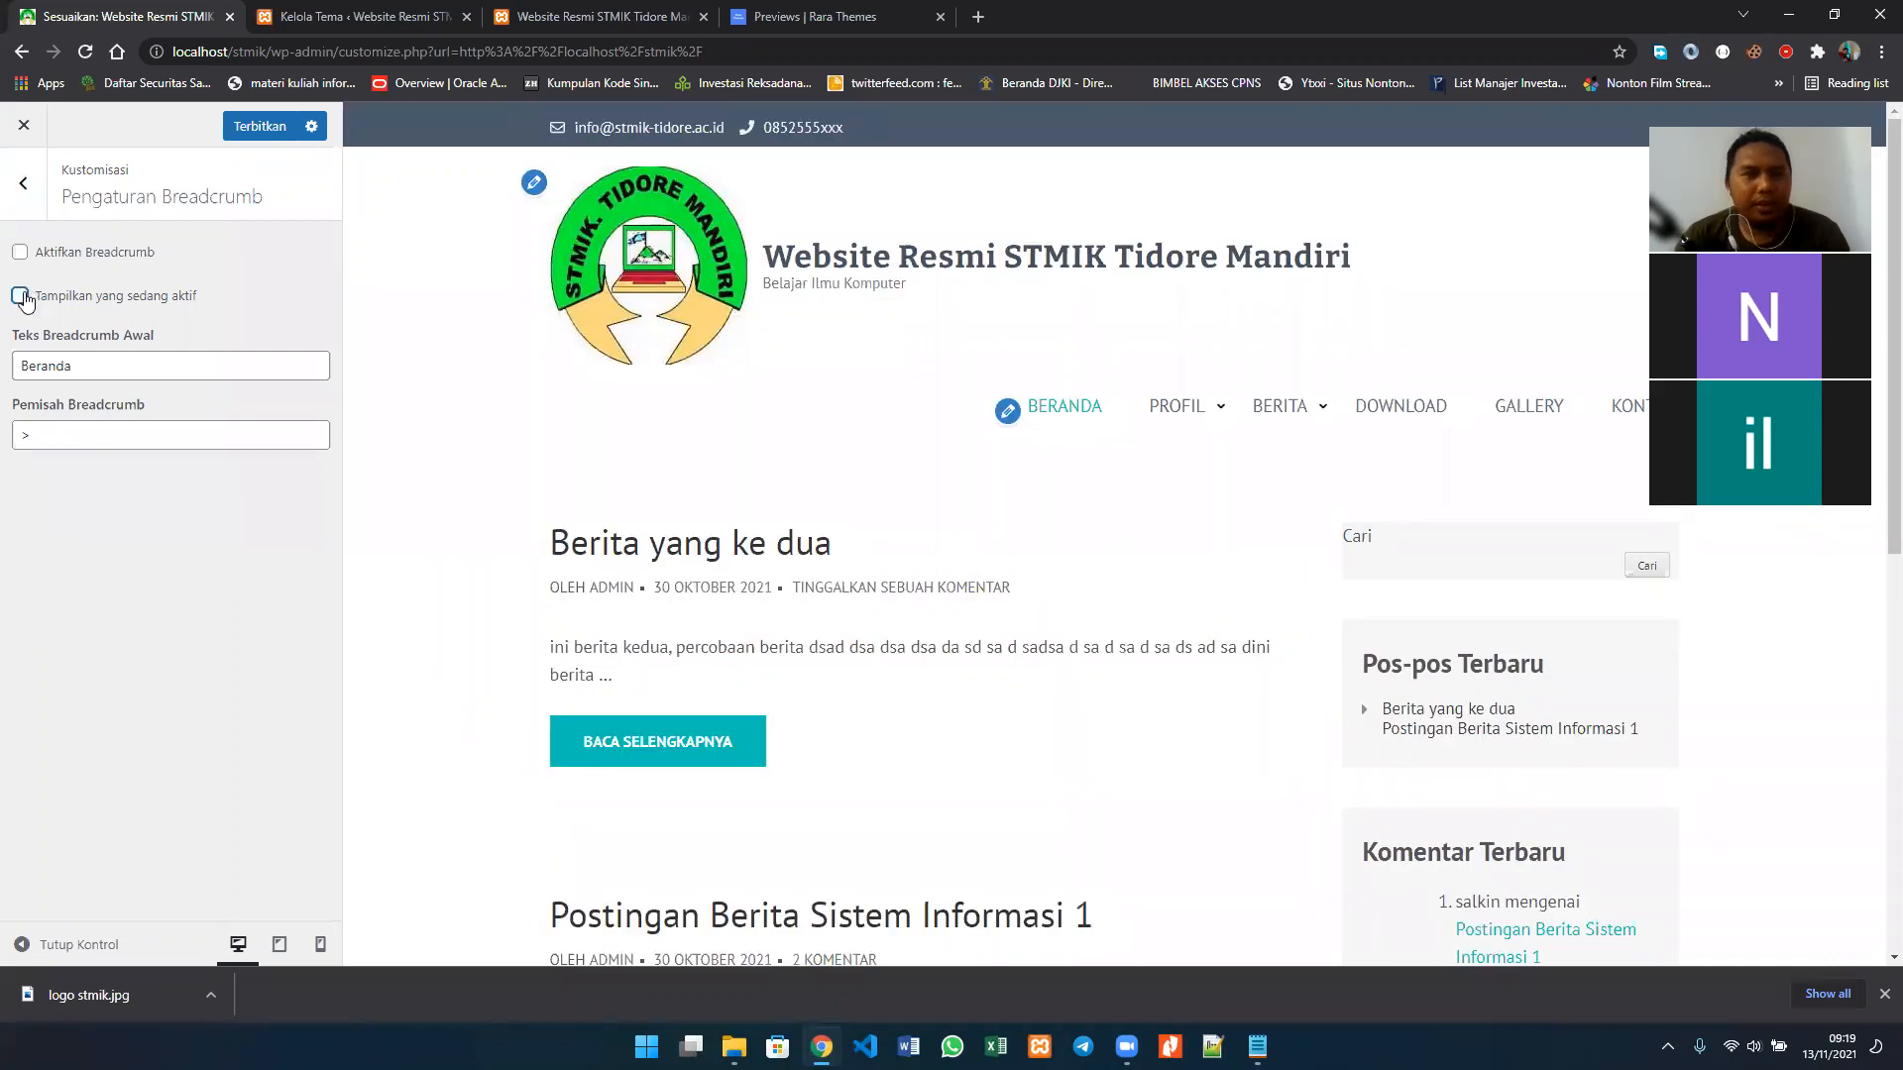
pyautogui.click(27, 186)
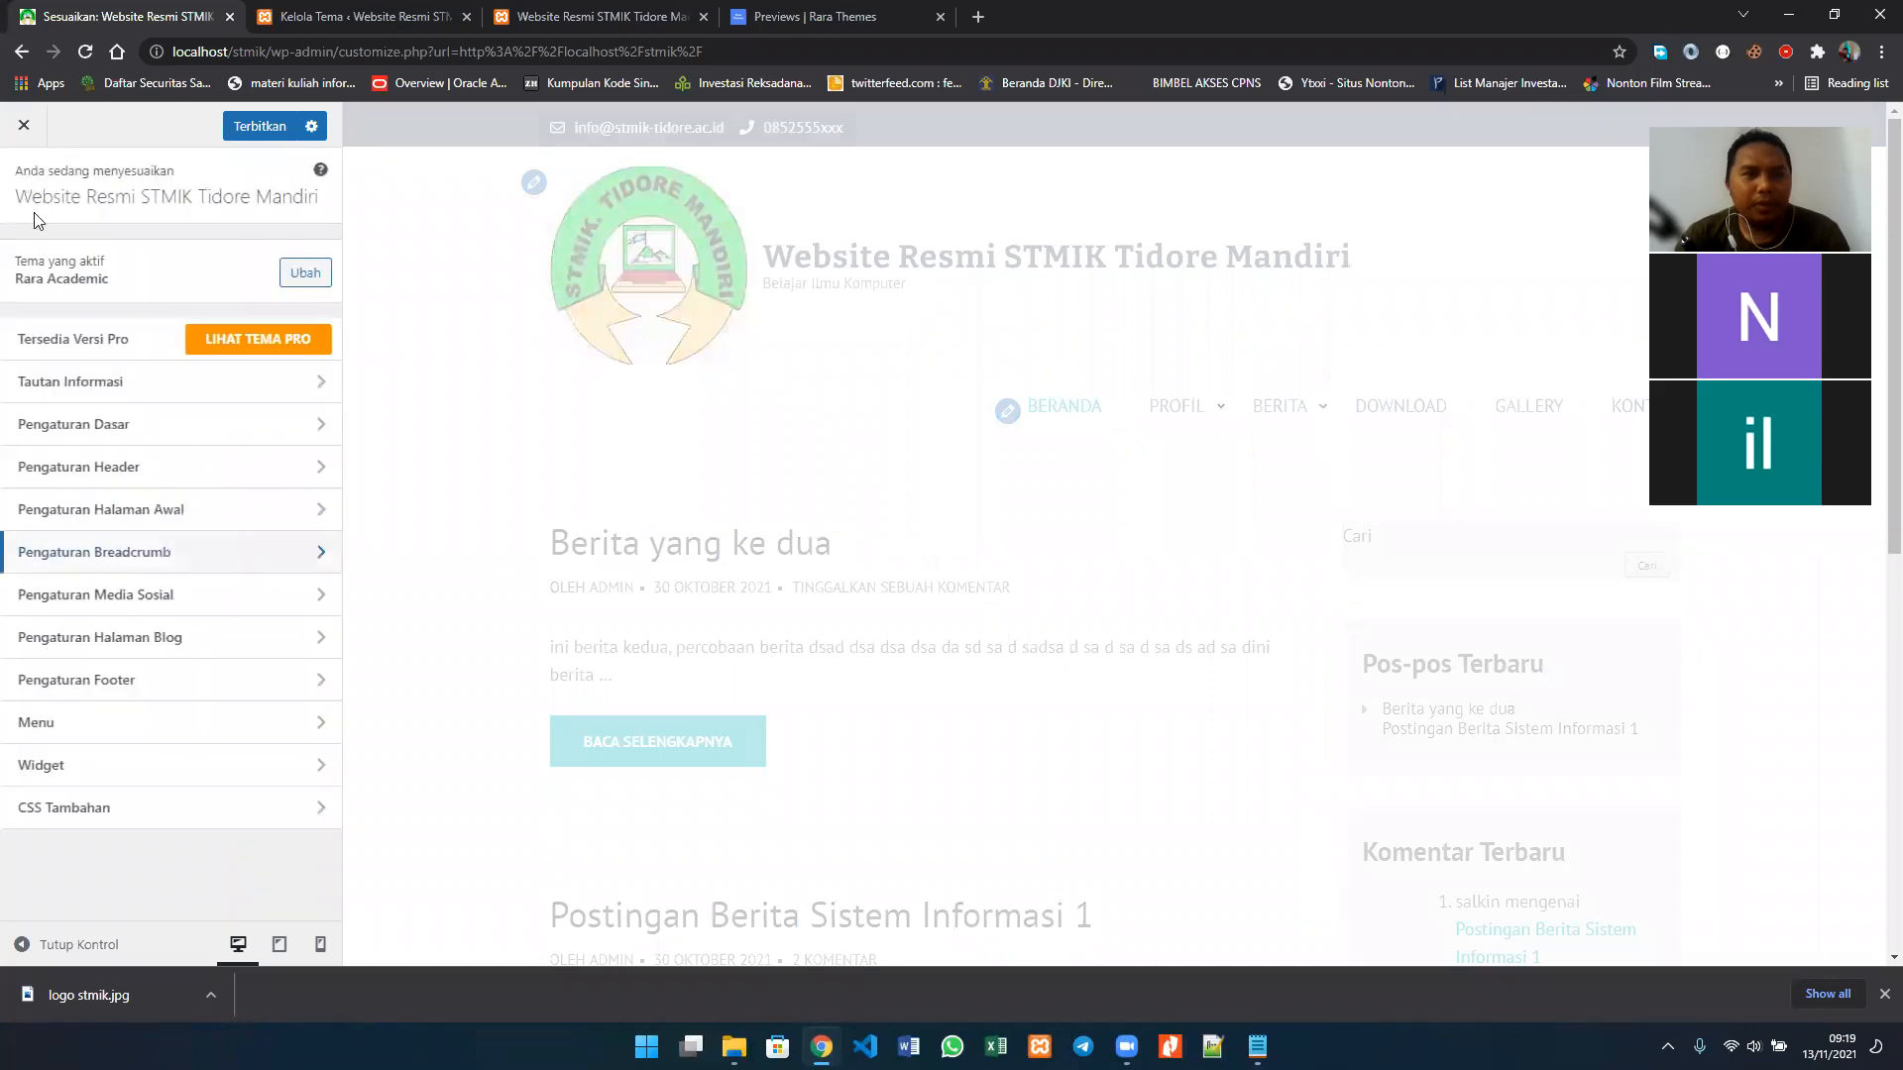
pyautogui.click(202, 596)
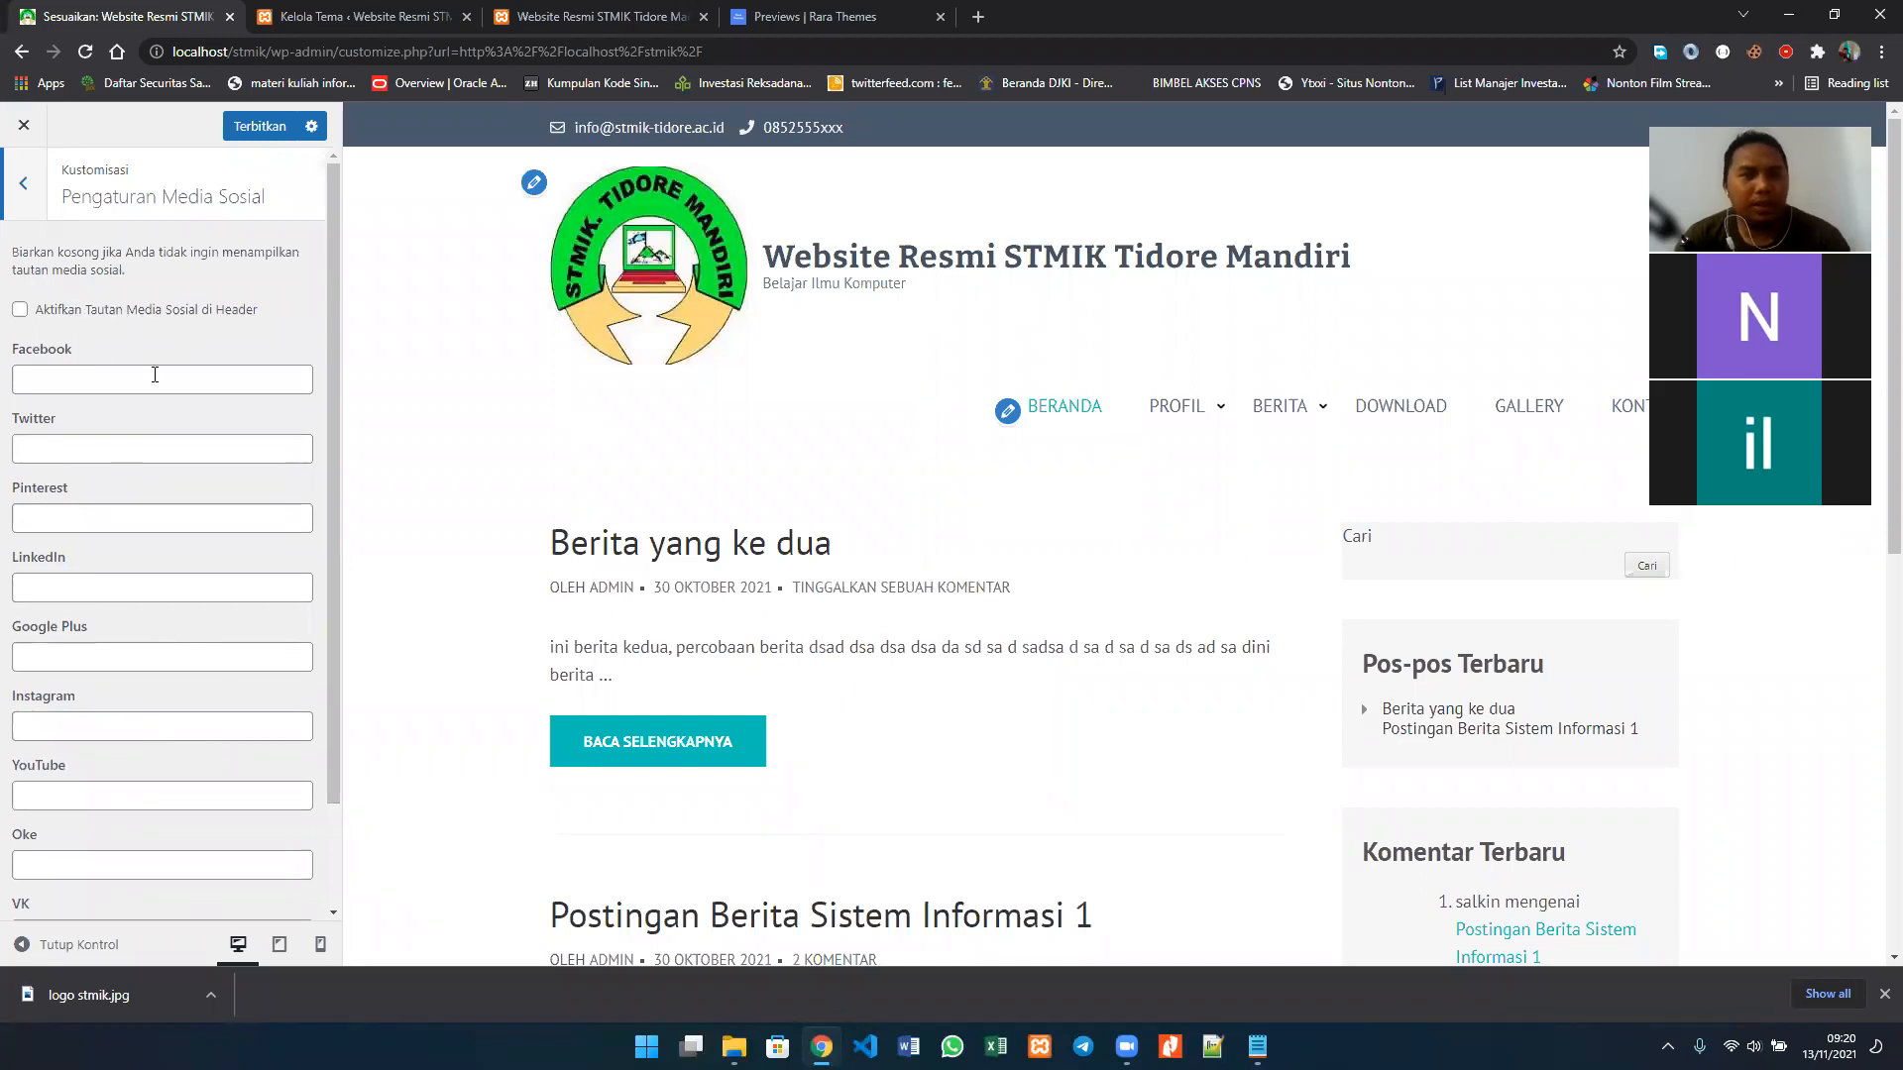
pyautogui.click(19, 312)
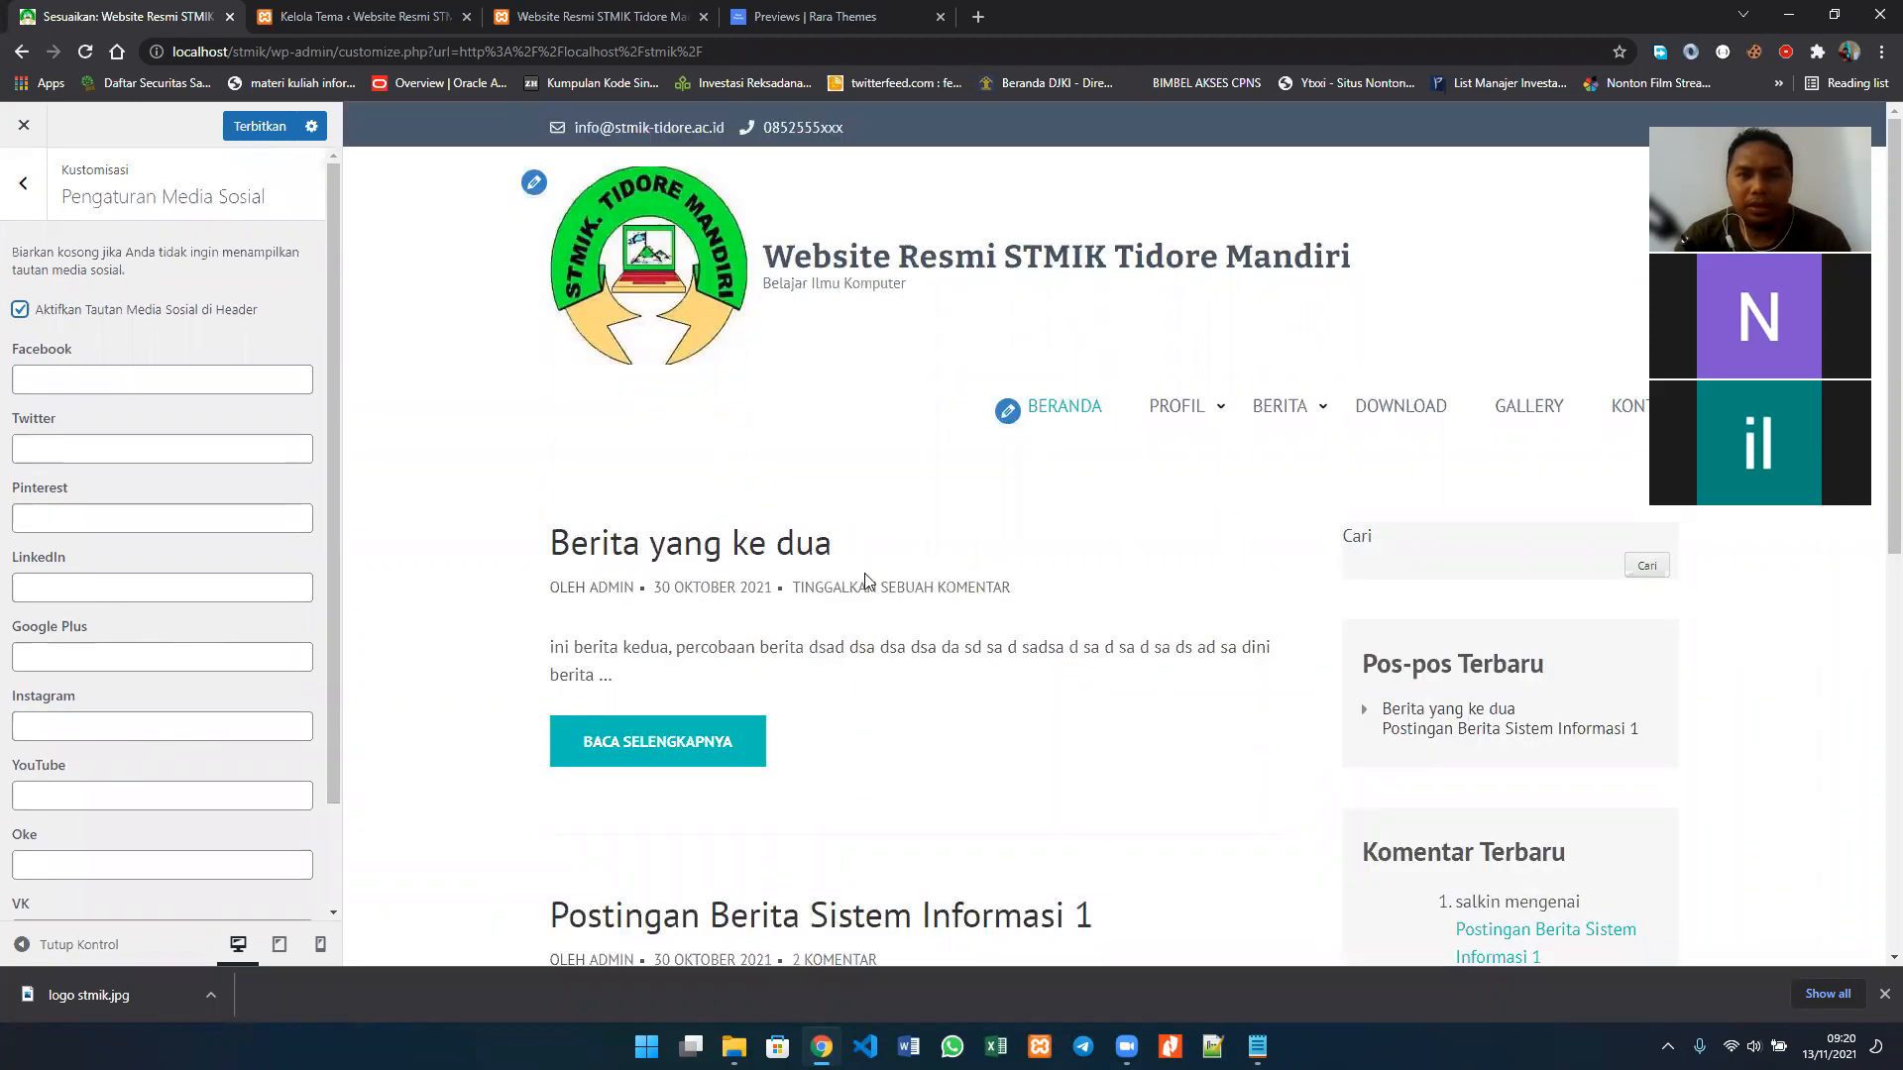
pyautogui.click(180, 377)
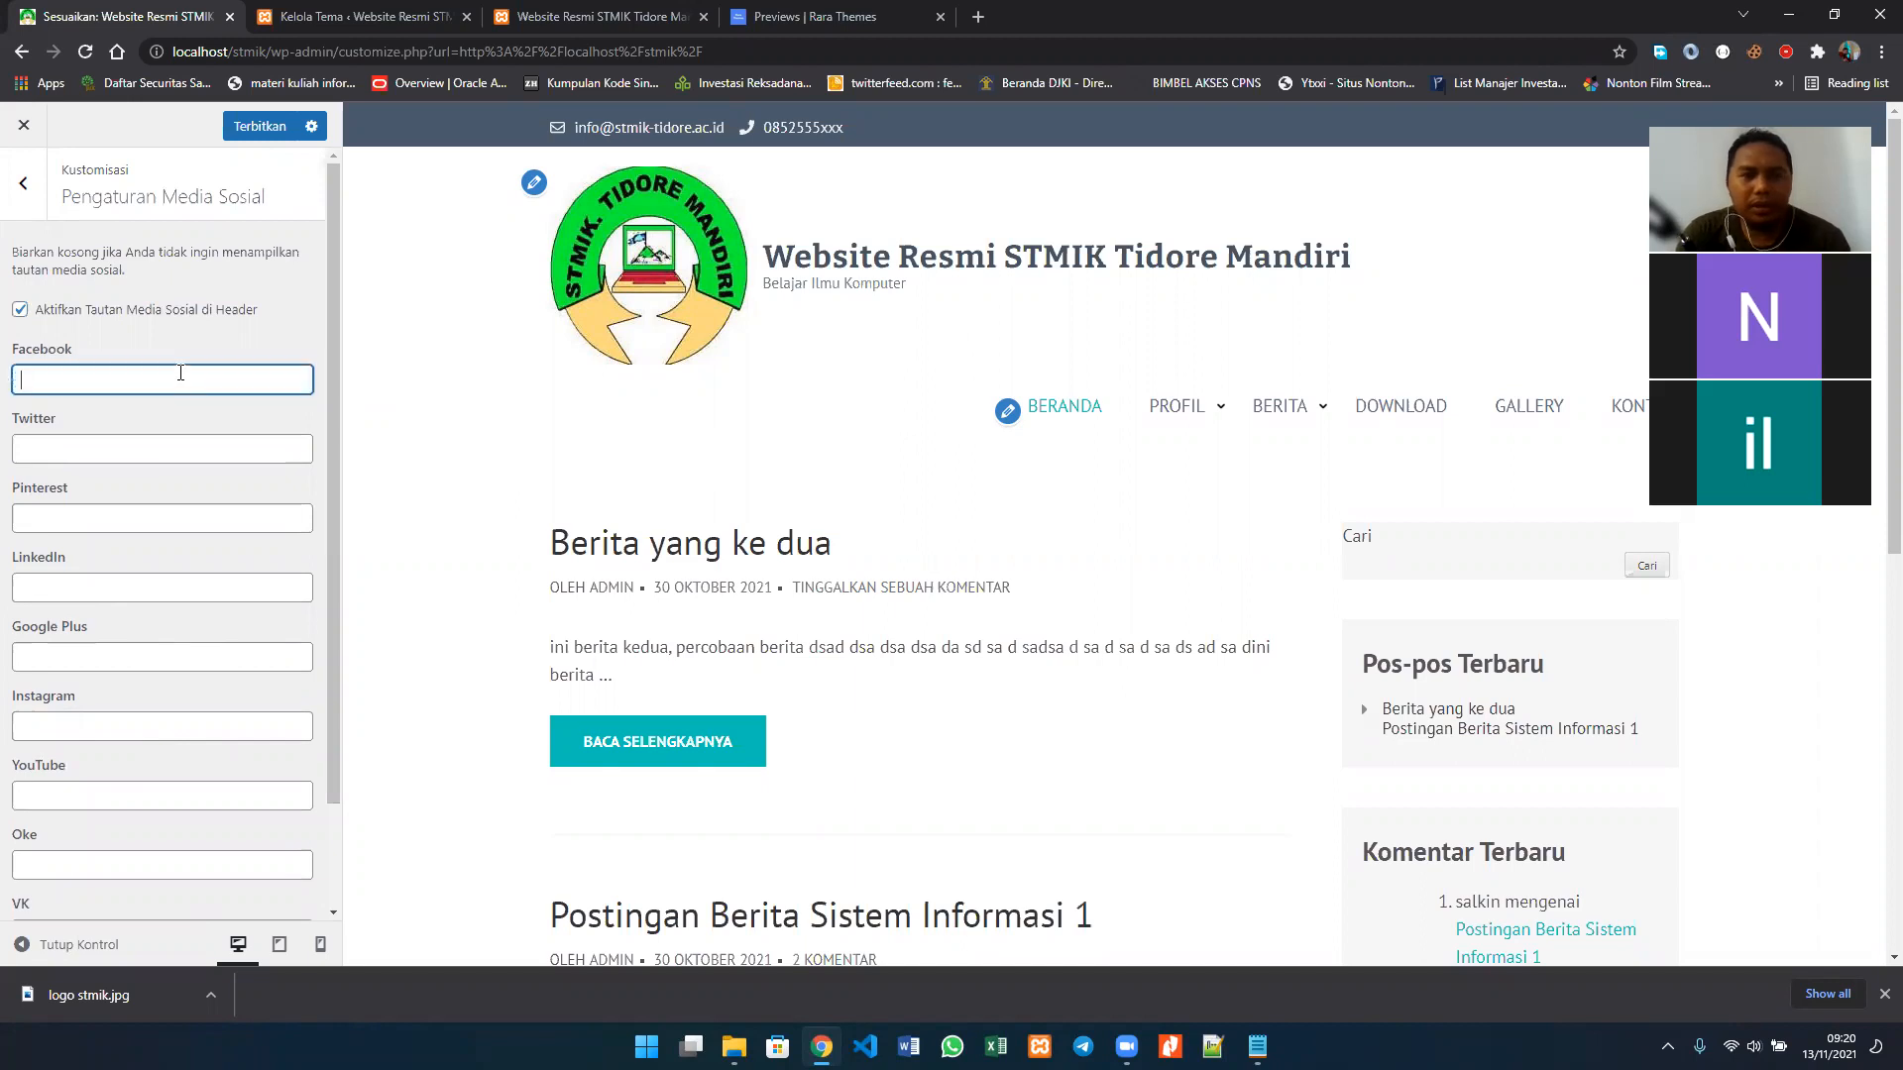
pyautogui.write('http://')
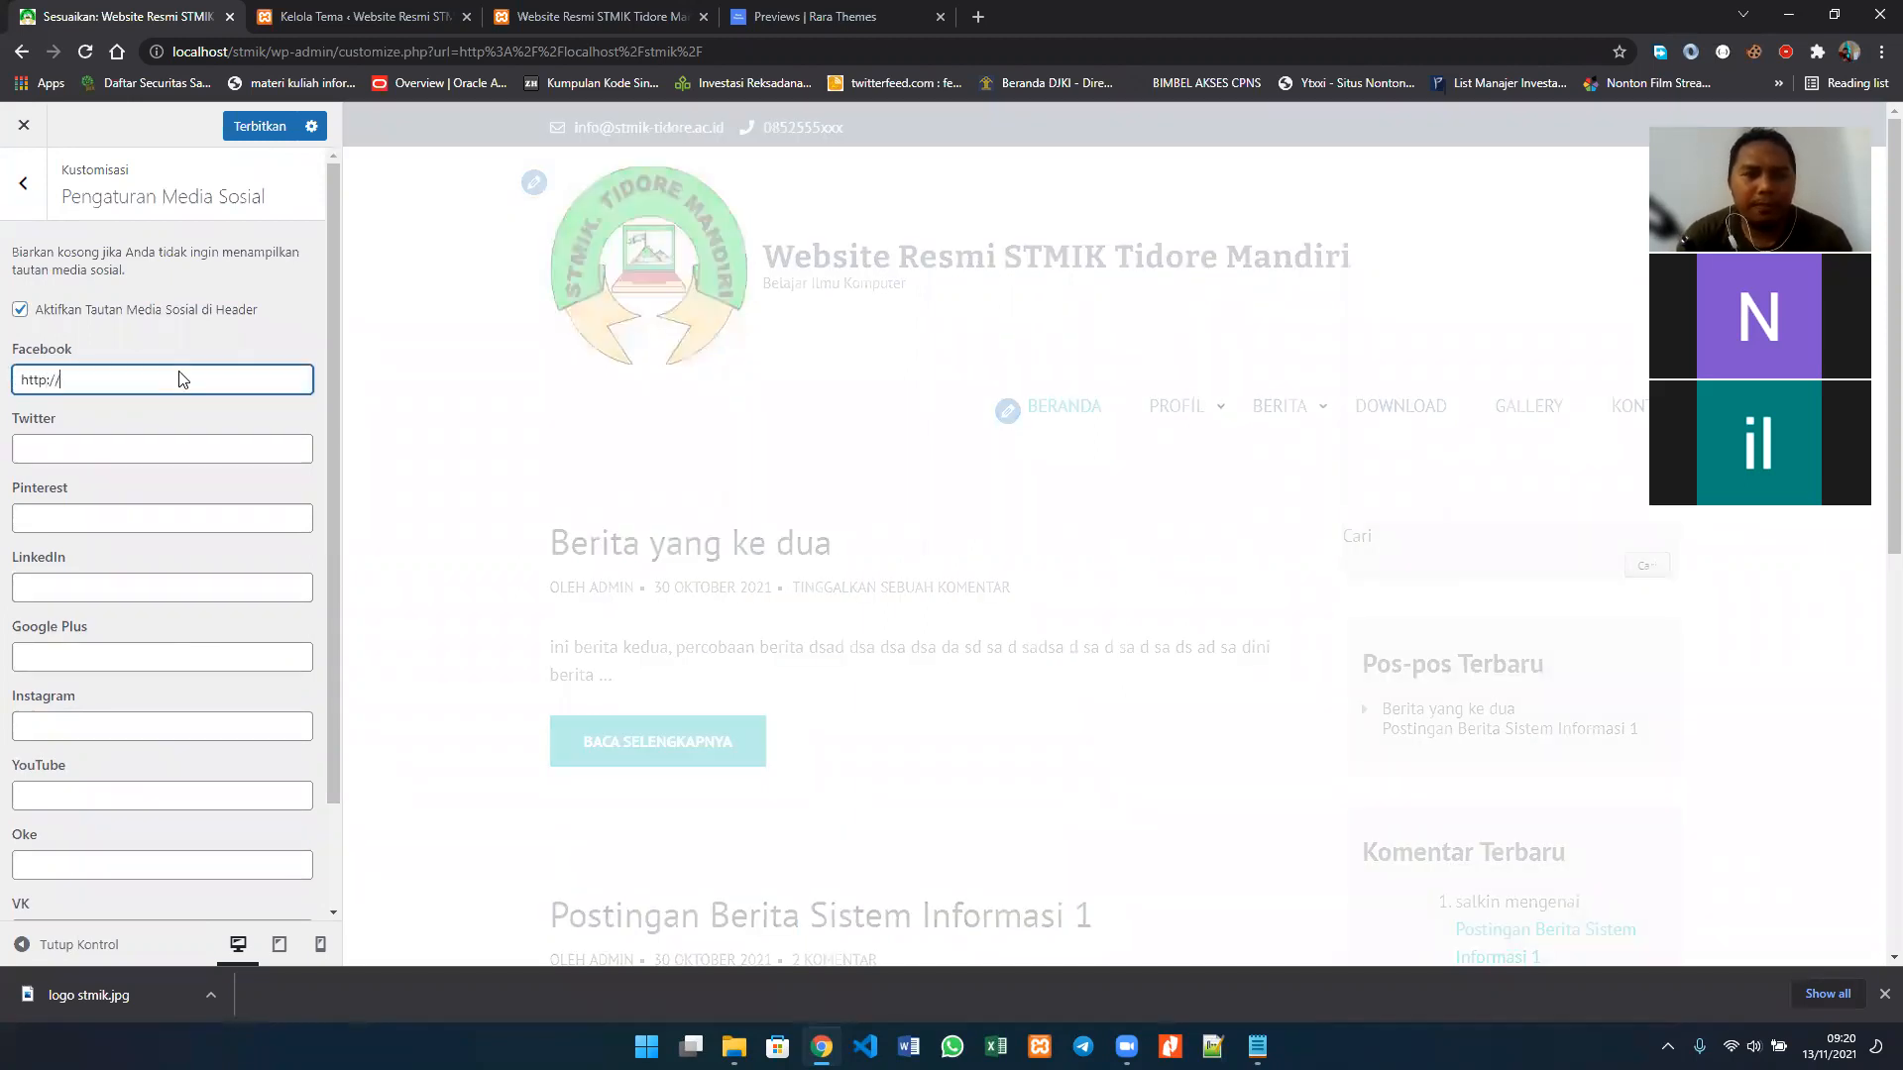
pyautogui.write('facebook.com')
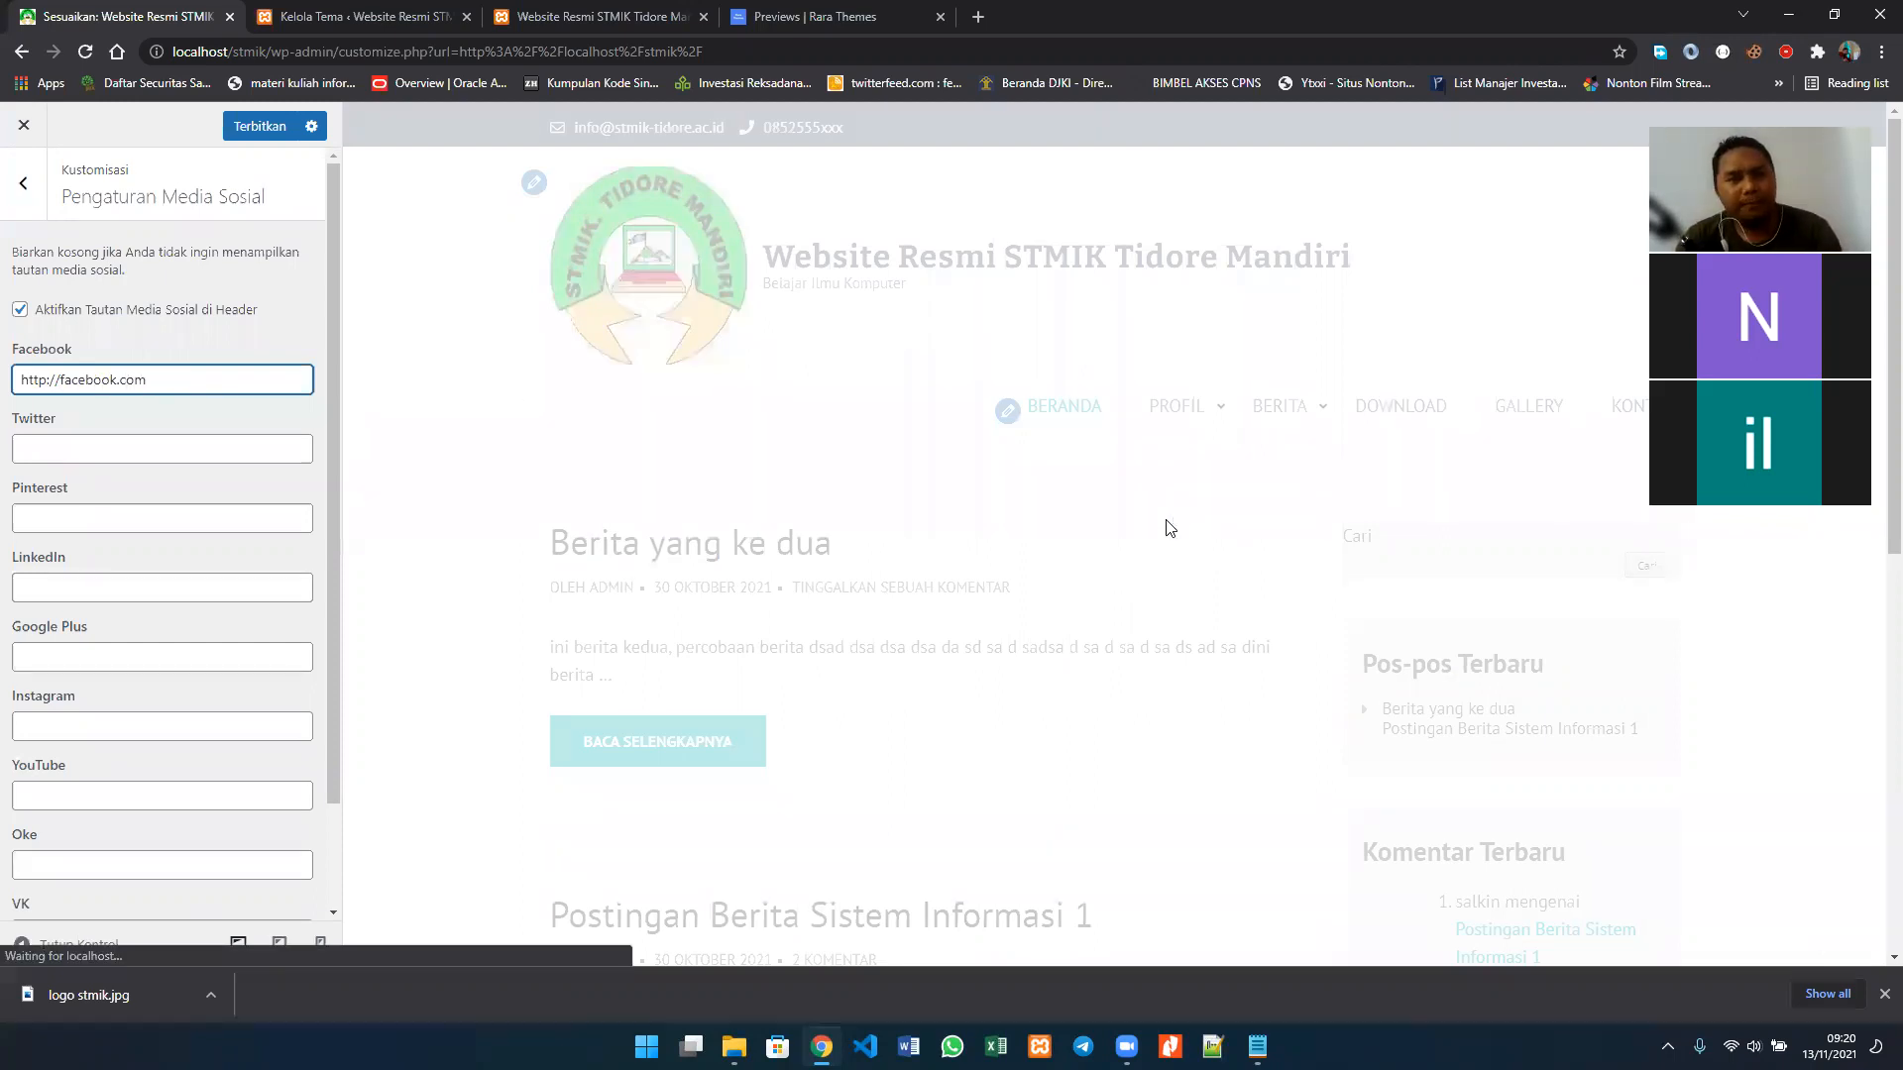
pyautogui.scroll(-7, 1095, 544)
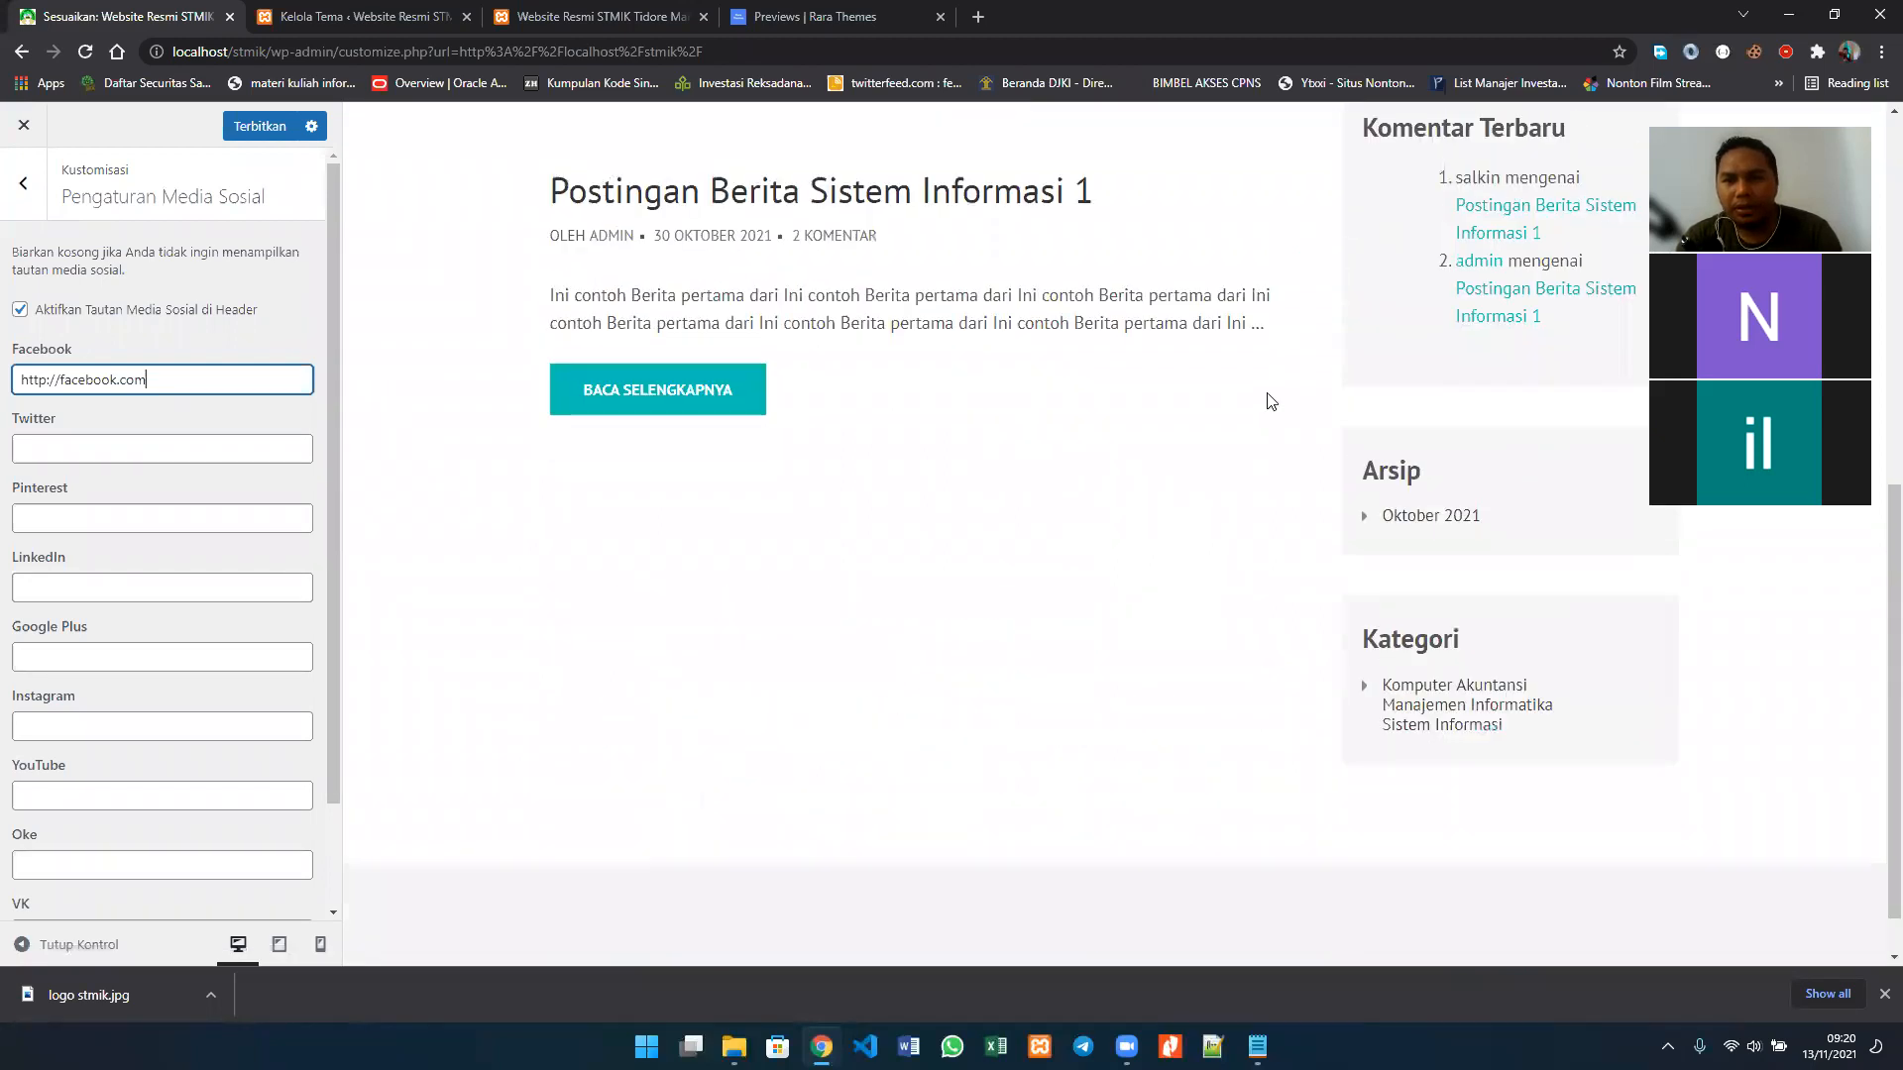
pyautogui.scroll(8, 1269, 401)
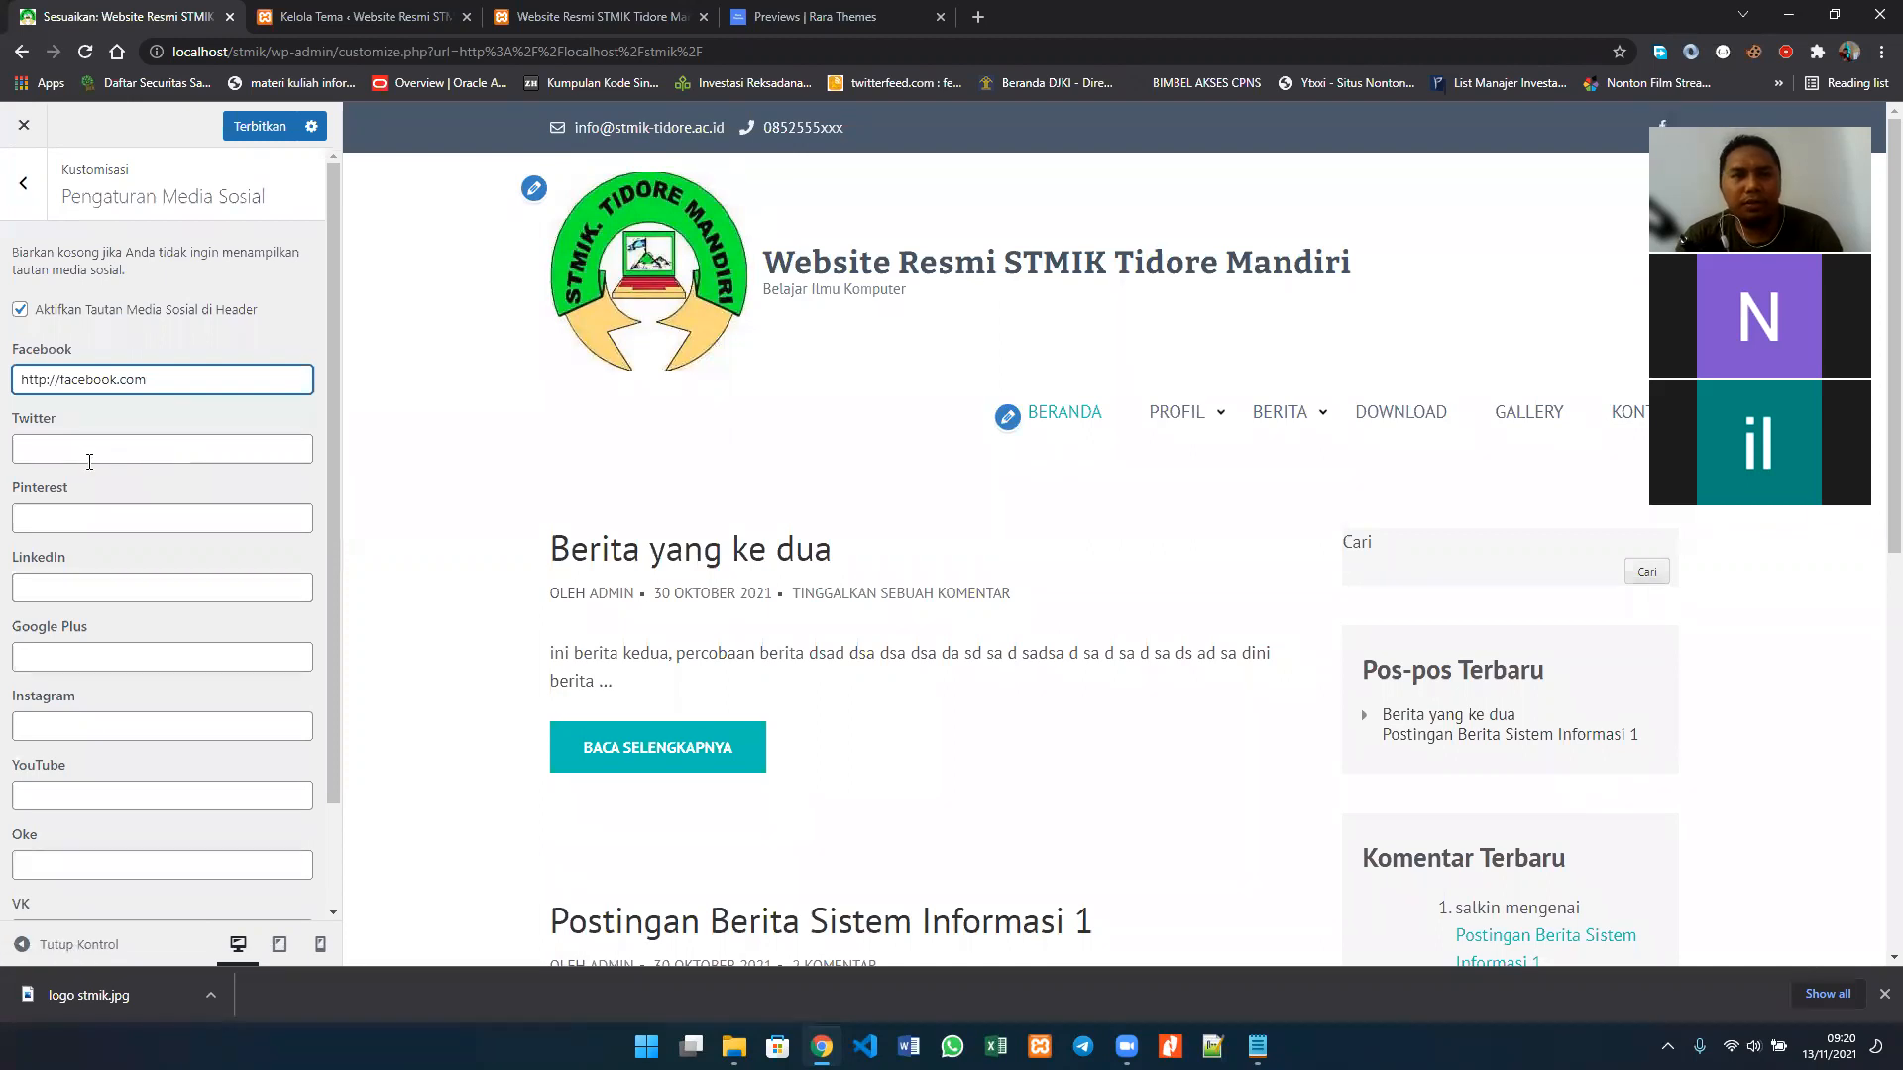
pyautogui.click(107, 789)
pyautogui.write('http')
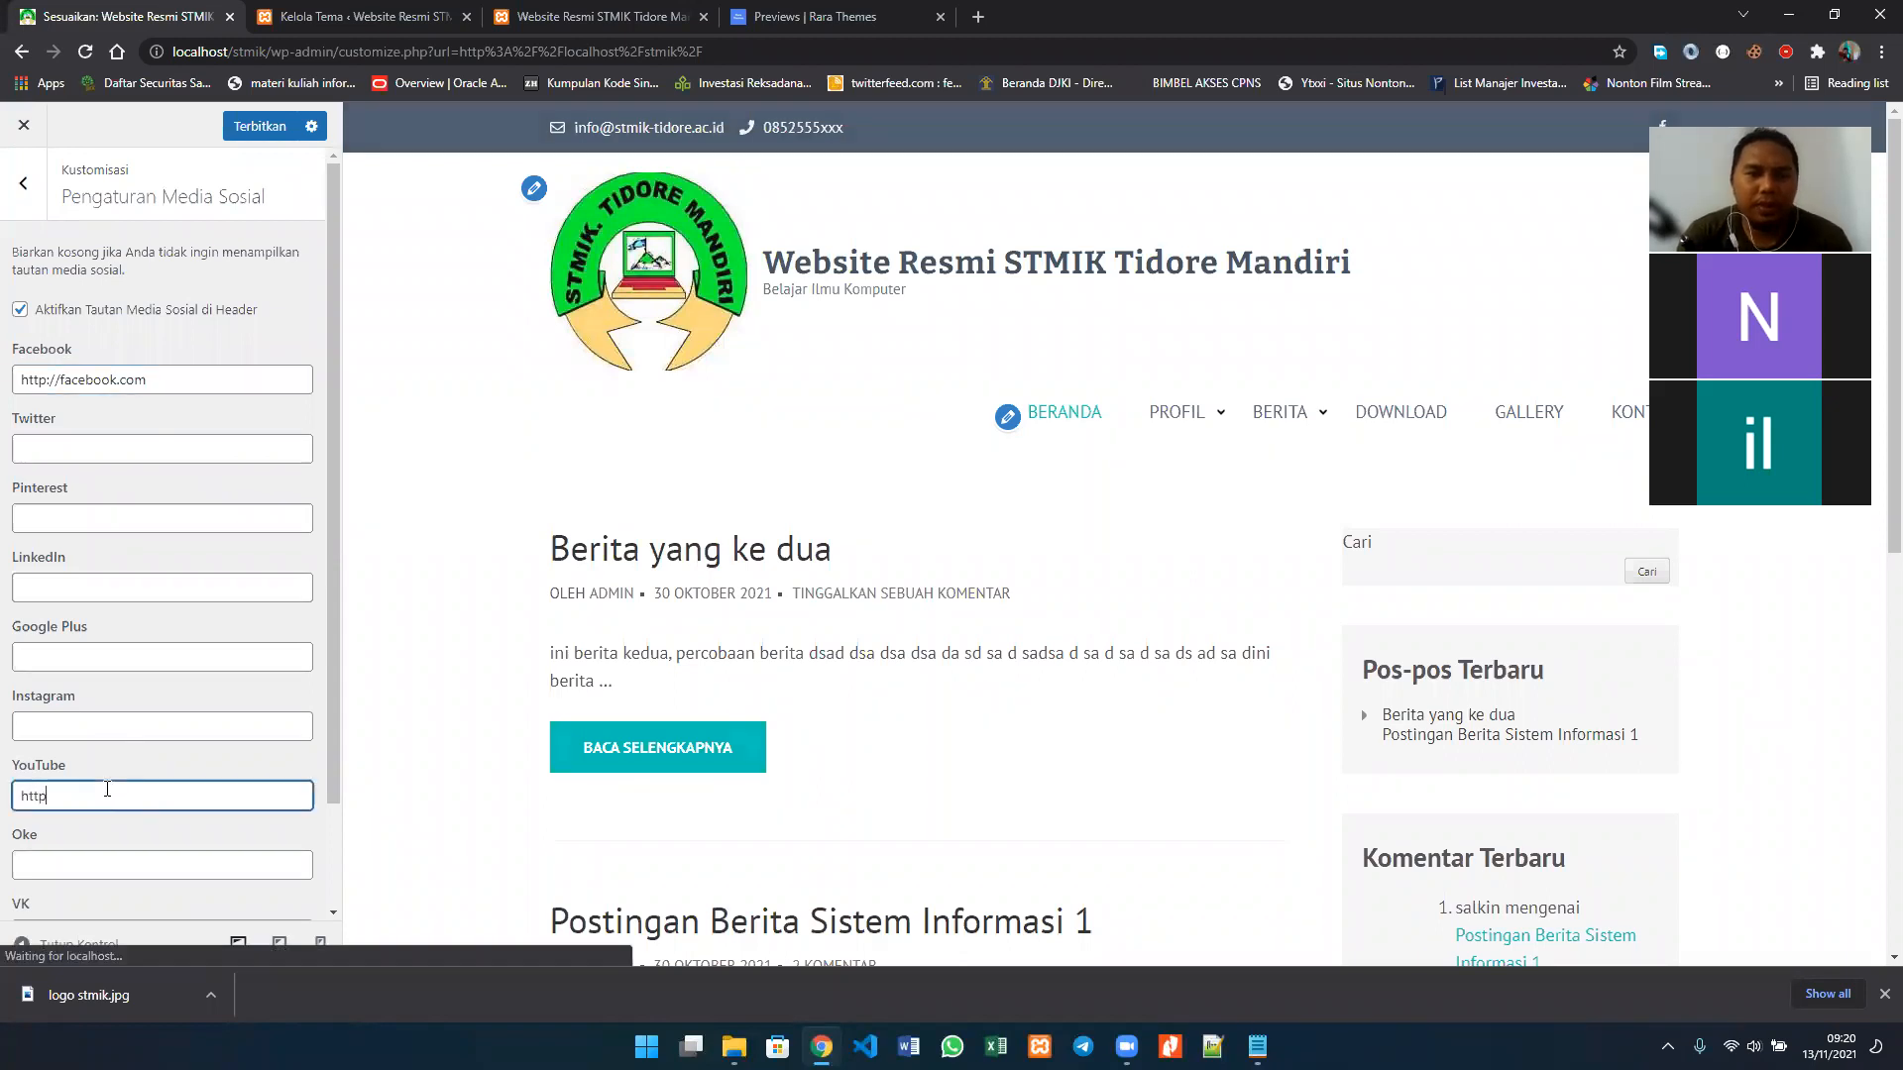
pyautogui.write('://youtu')
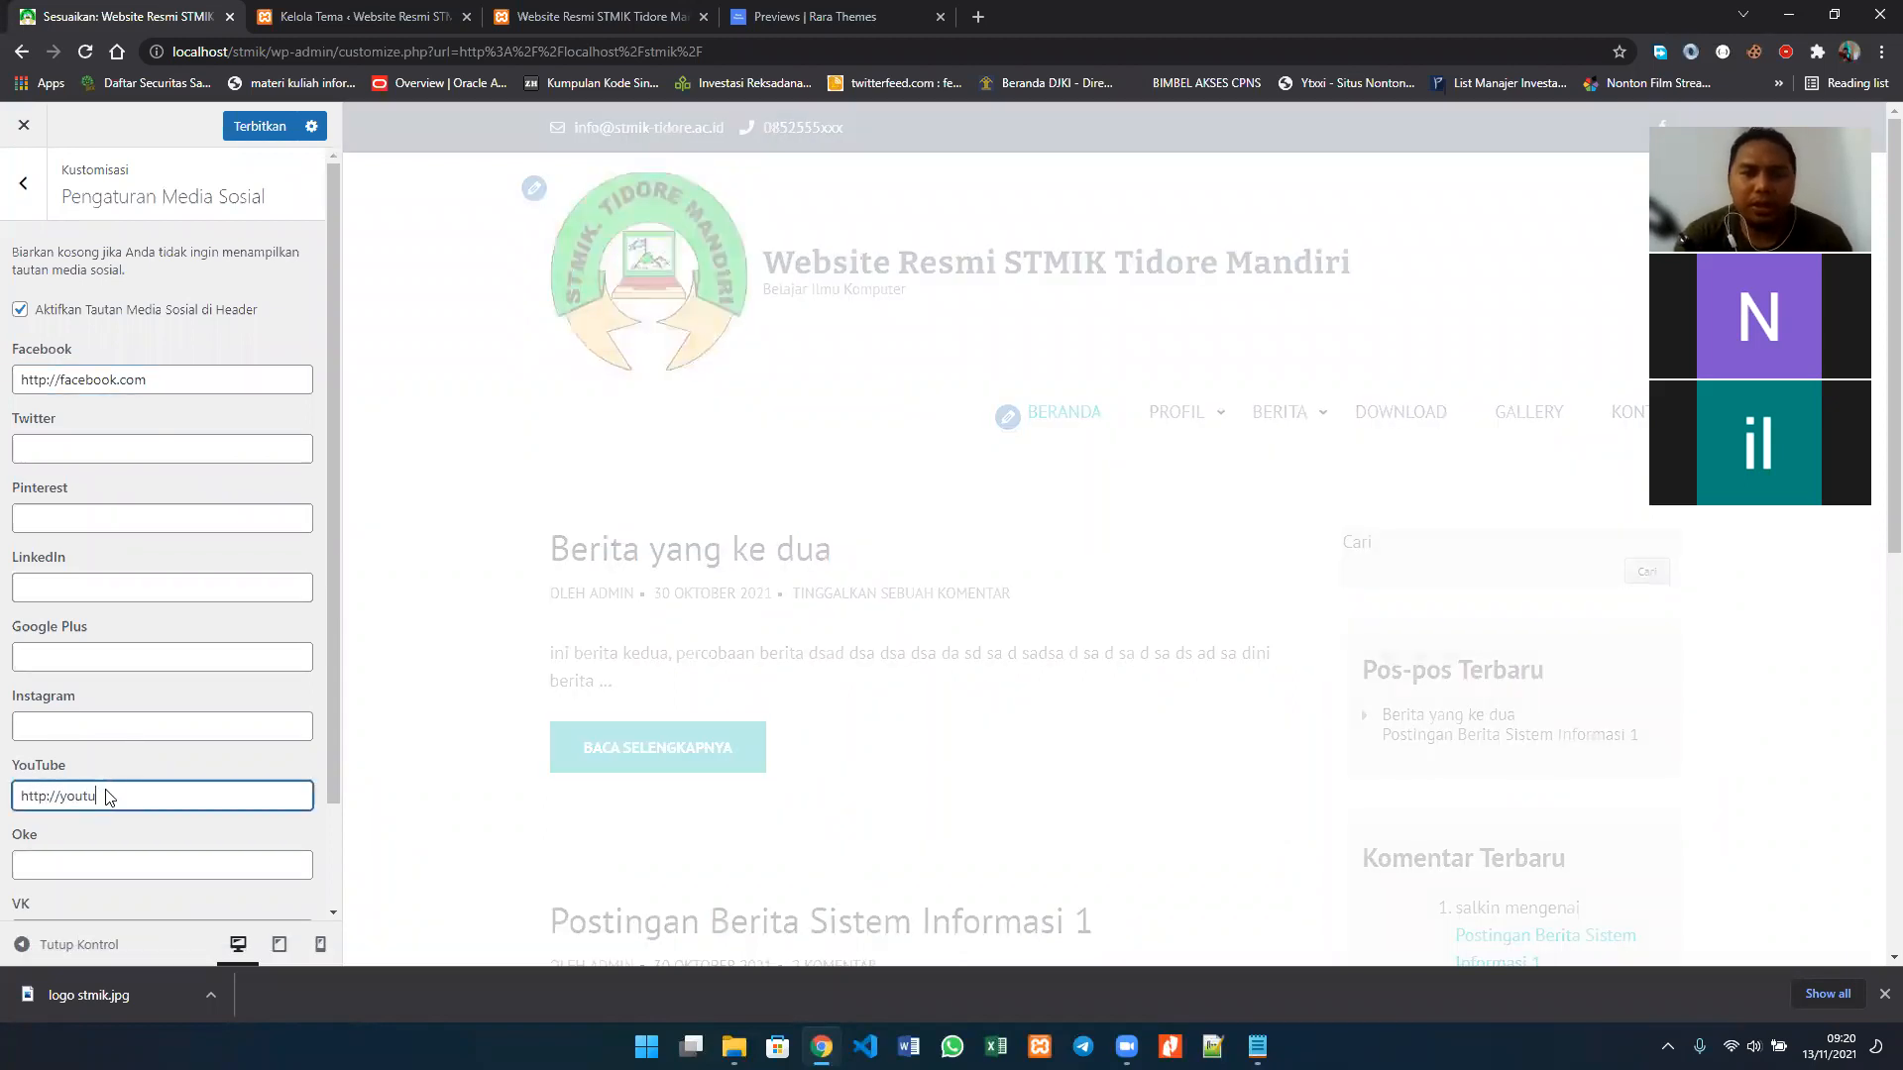
pyautogui.write('be.com')
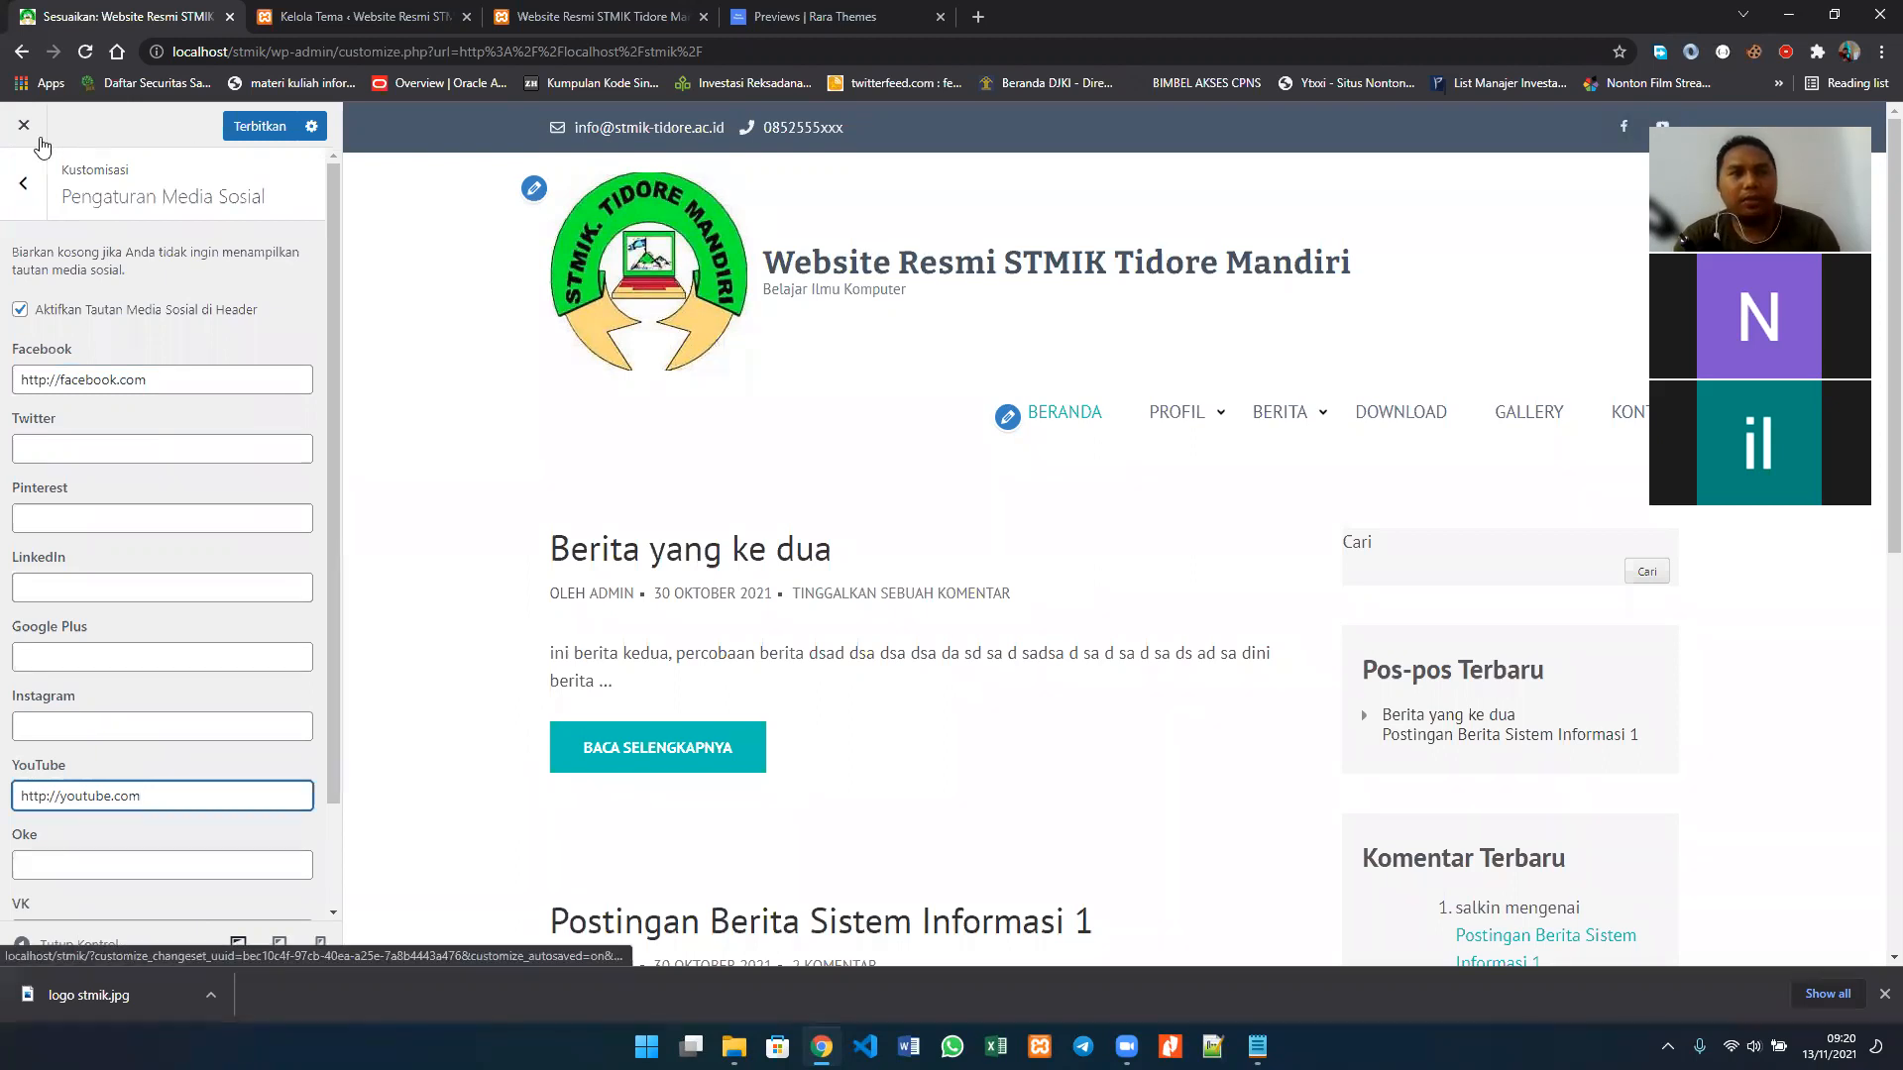
pyautogui.click(27, 186)
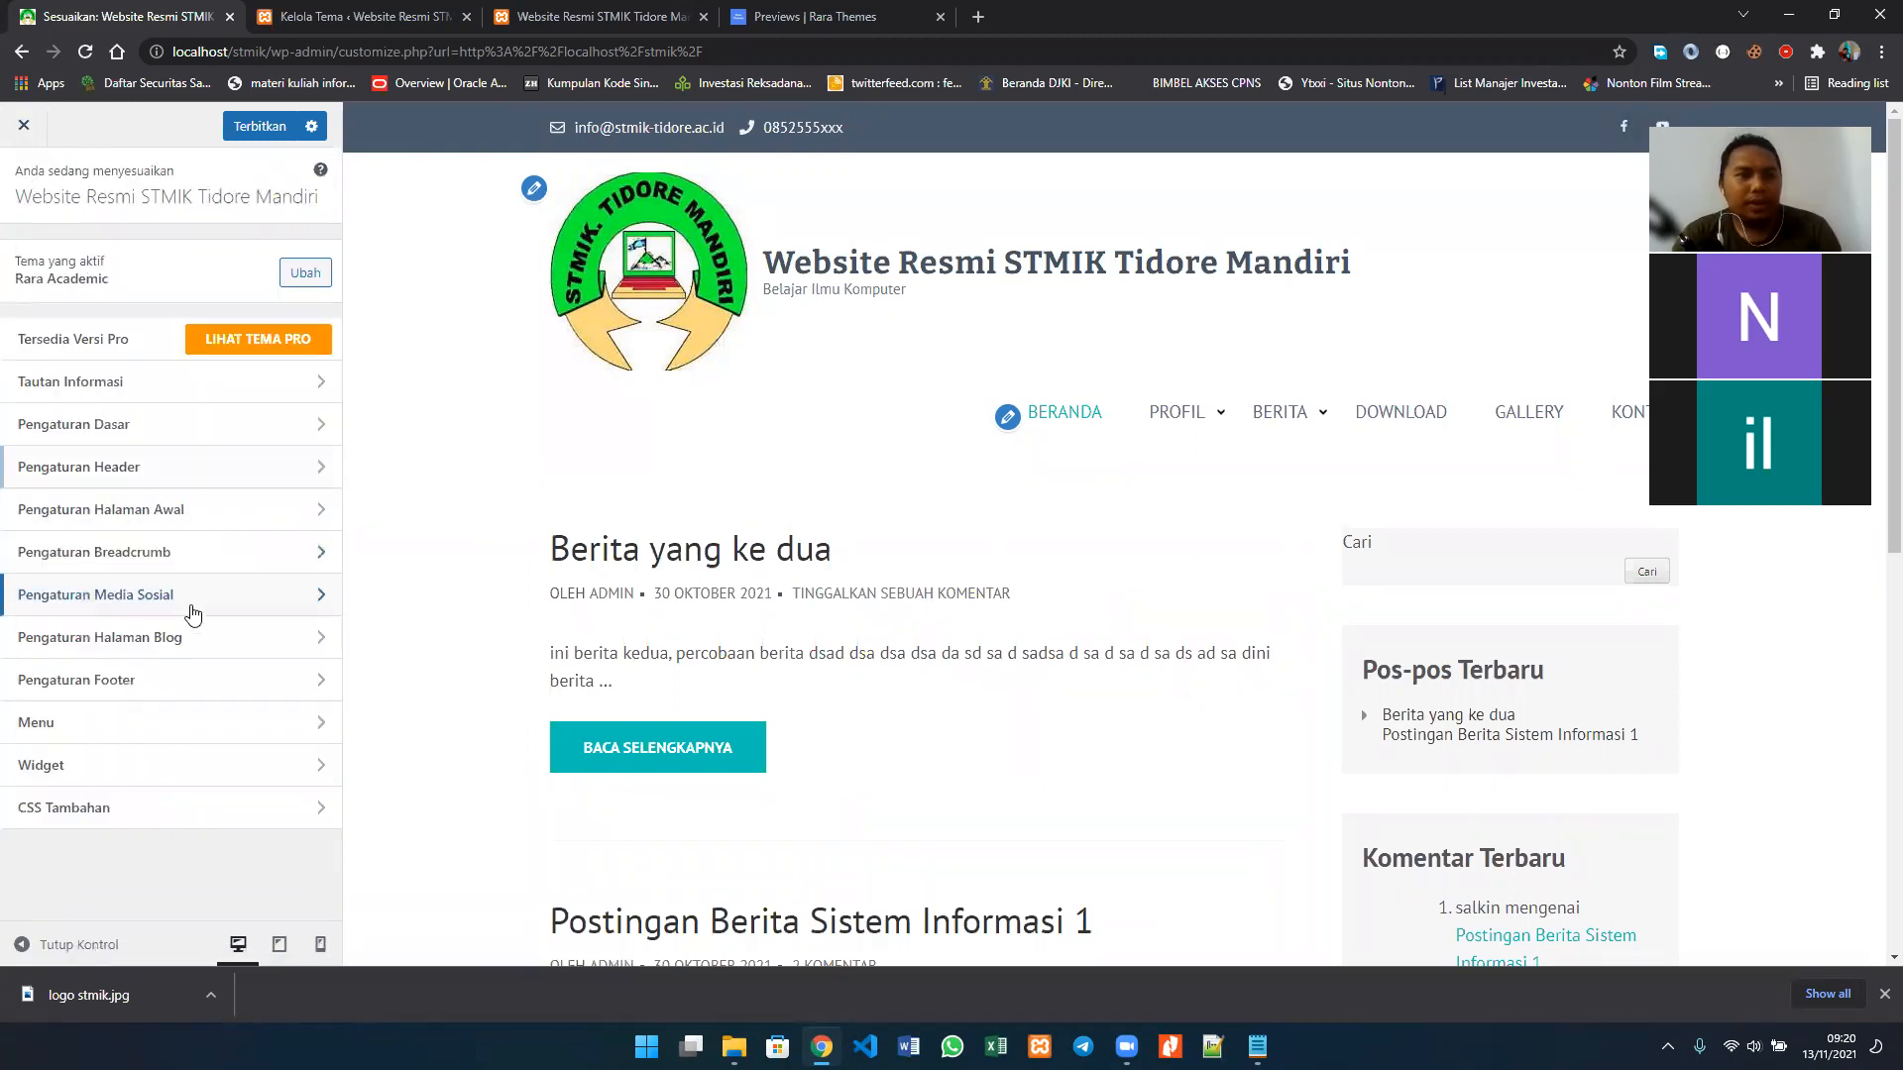
# Step: In Pengaturan Halaman Blog, enable Konten penuh di halaman Blog and check its effect on the posts in the preview
pyautogui.click(230, 652)
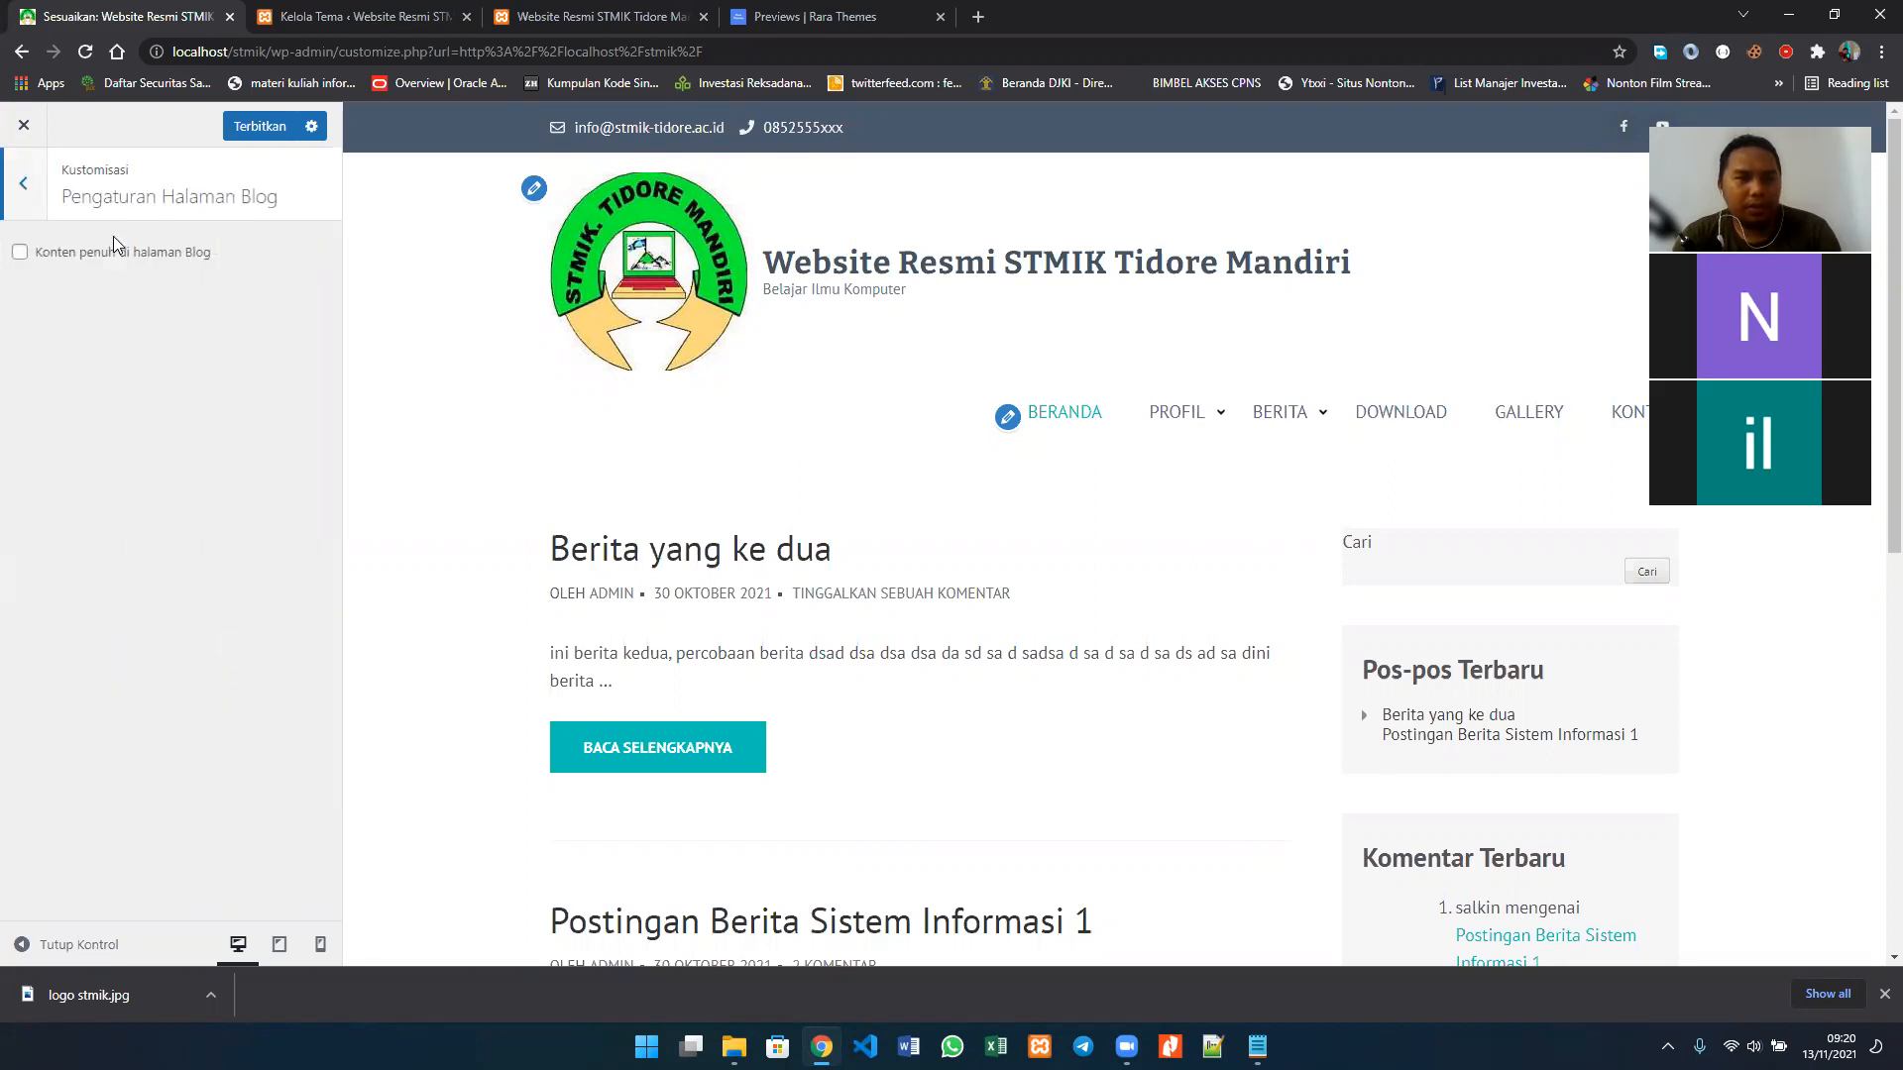
pyautogui.click(20, 253)
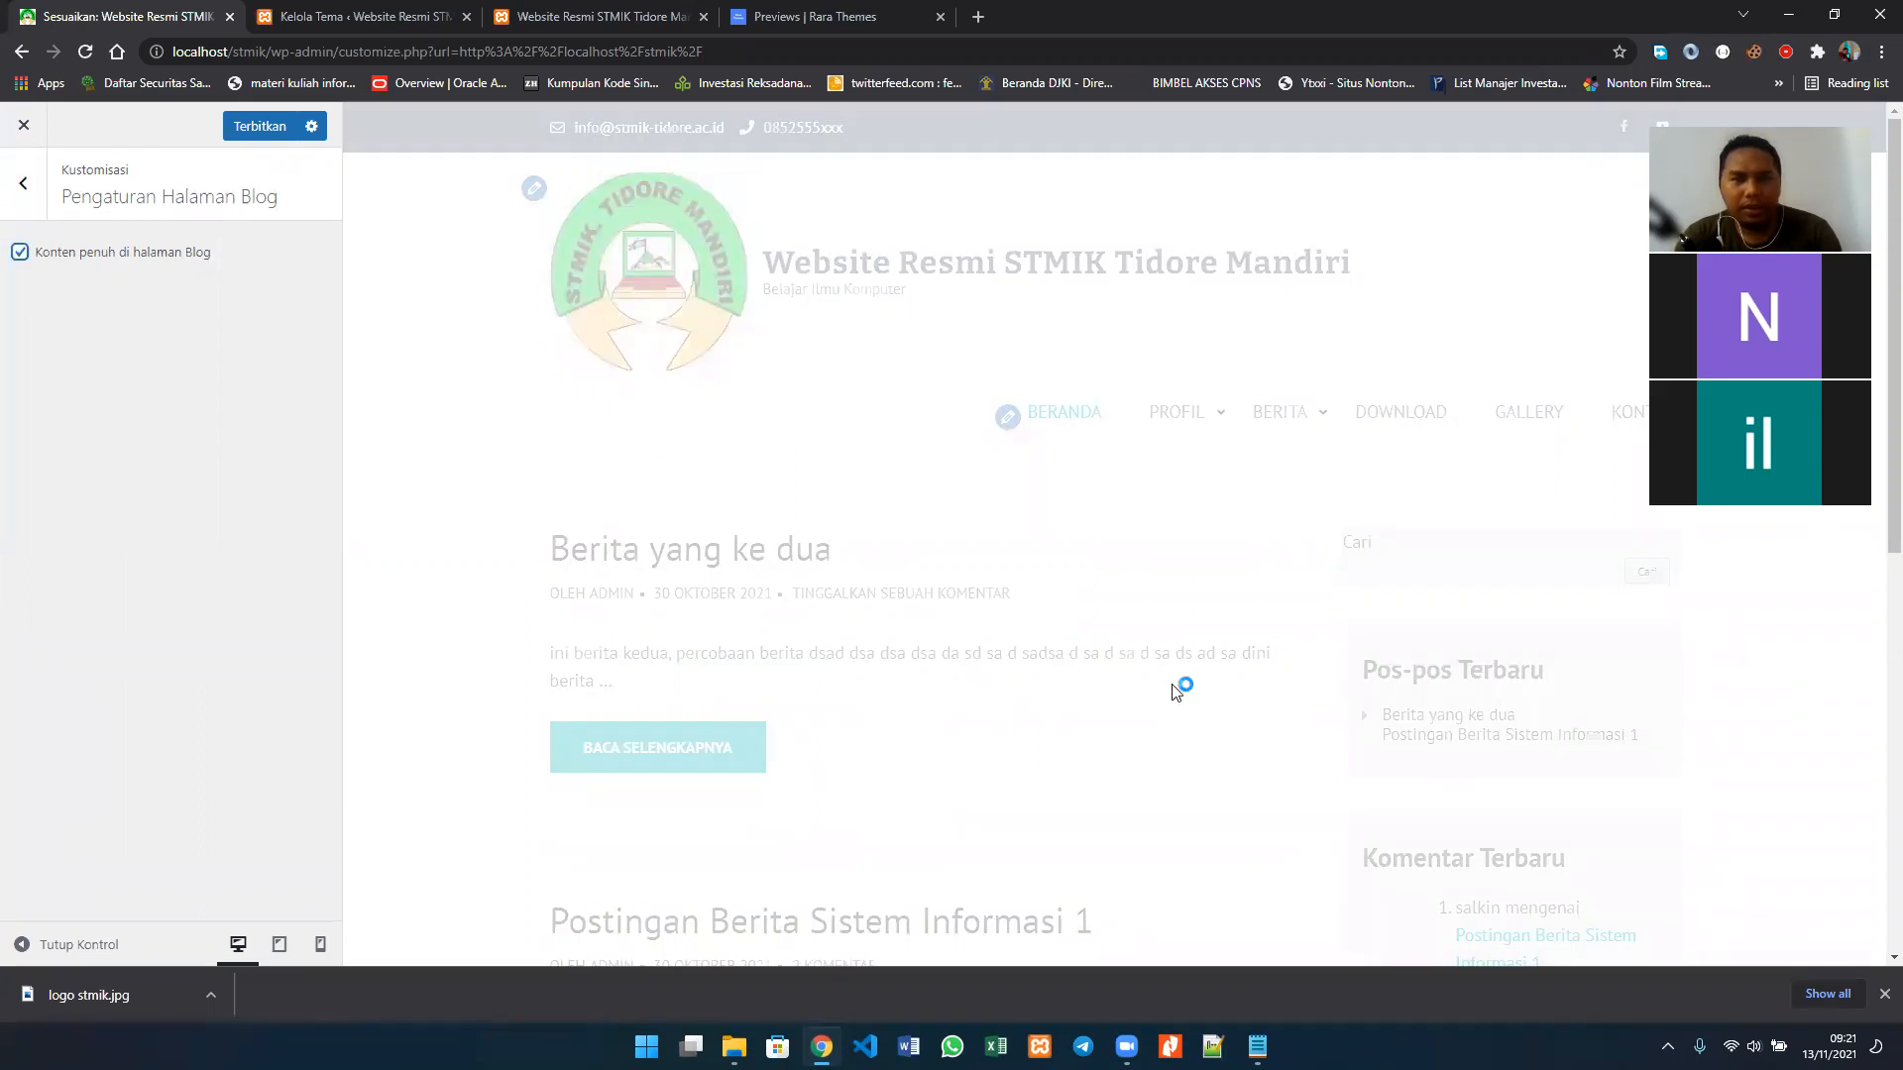
pyautogui.scroll(-1, 1174, 692)
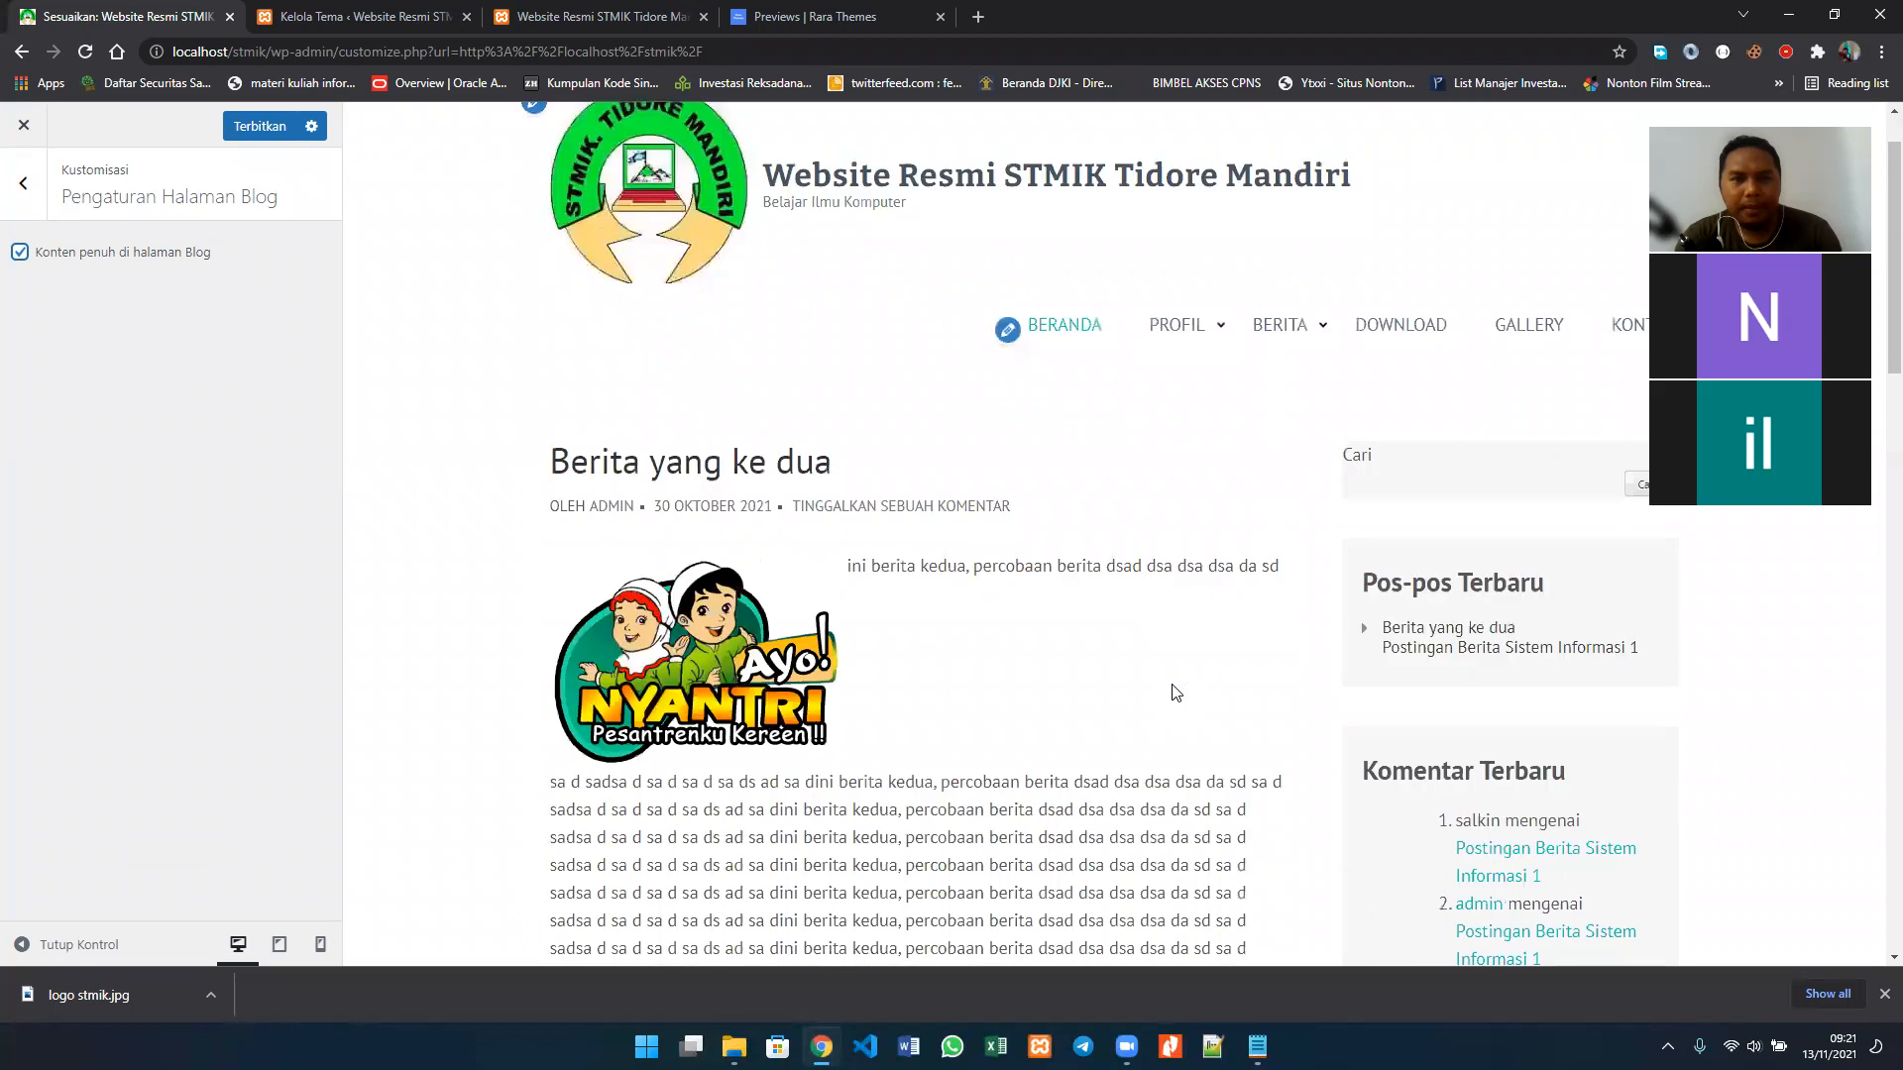
pyautogui.scroll(-4, 1175, 692)
pyautogui.scroll(-10, 1175, 692)
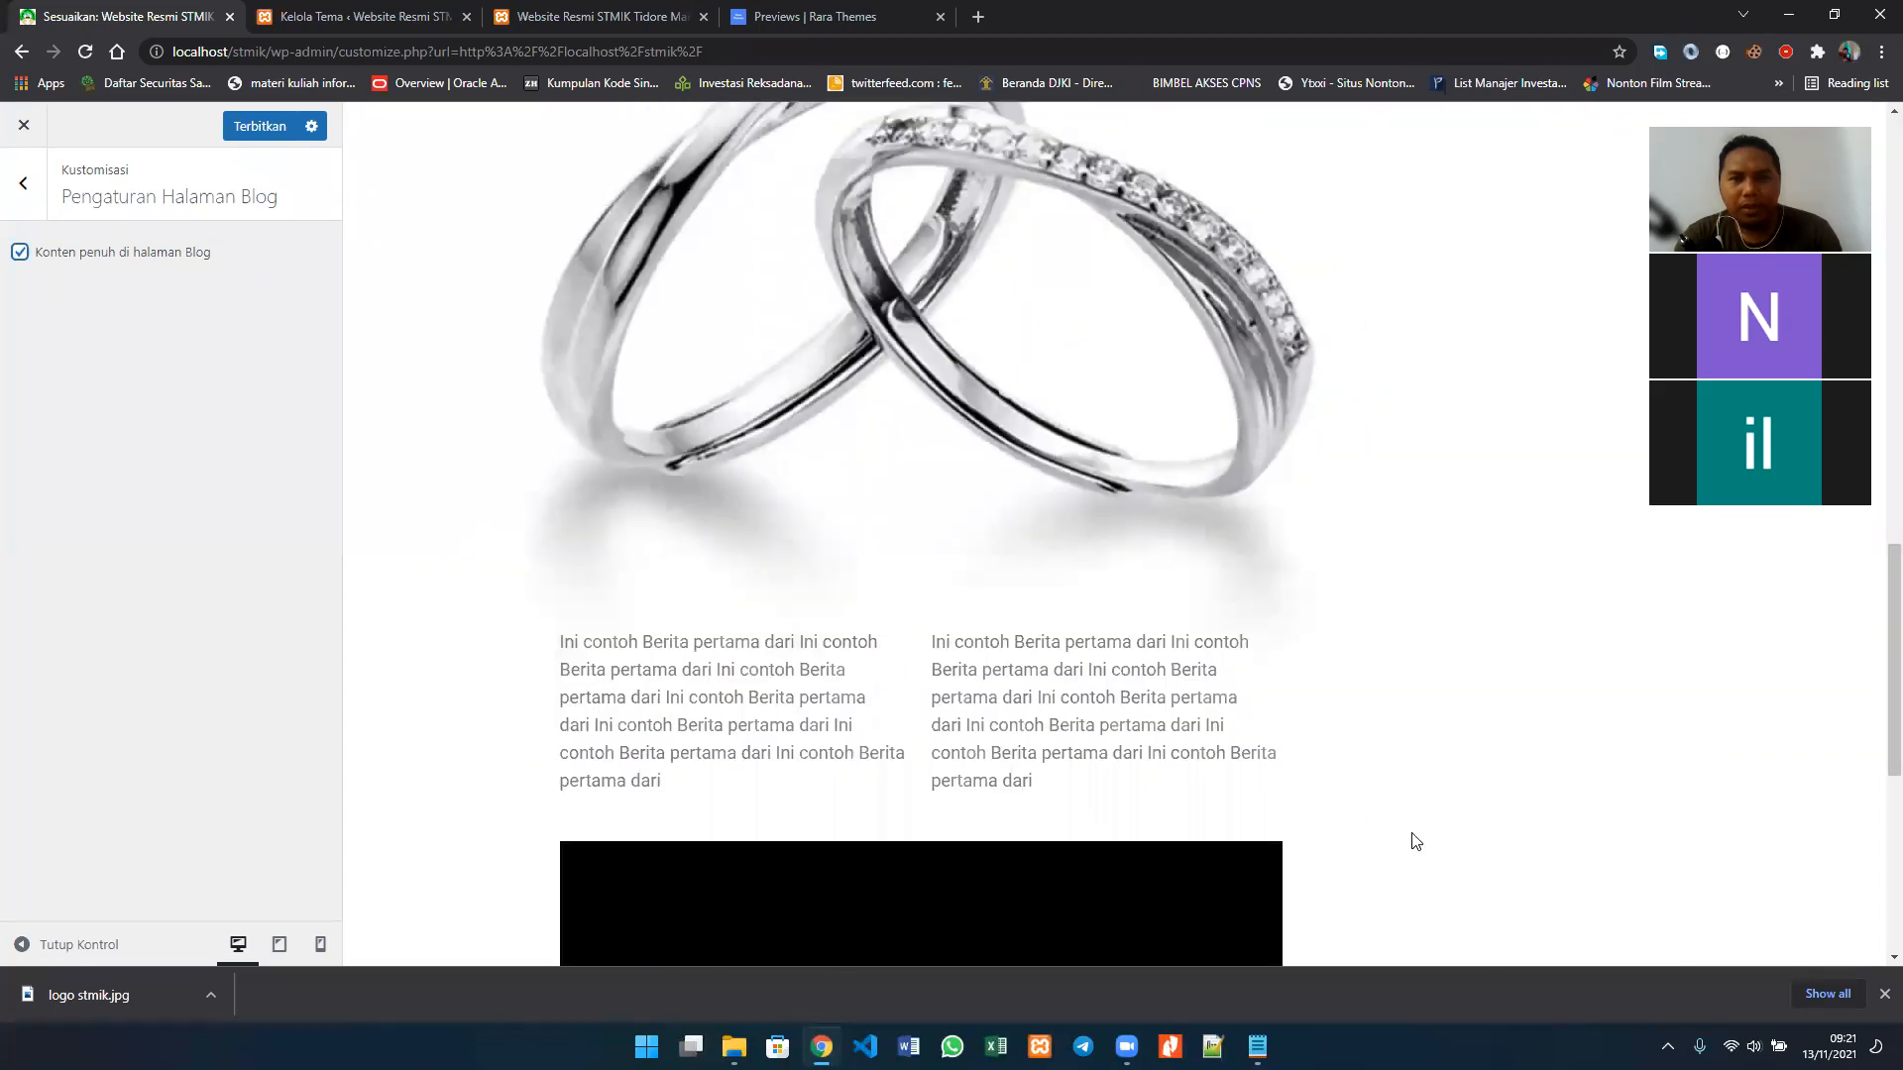
pyautogui.scroll(-7, 1415, 841)
pyautogui.scroll(6, 1415, 840)
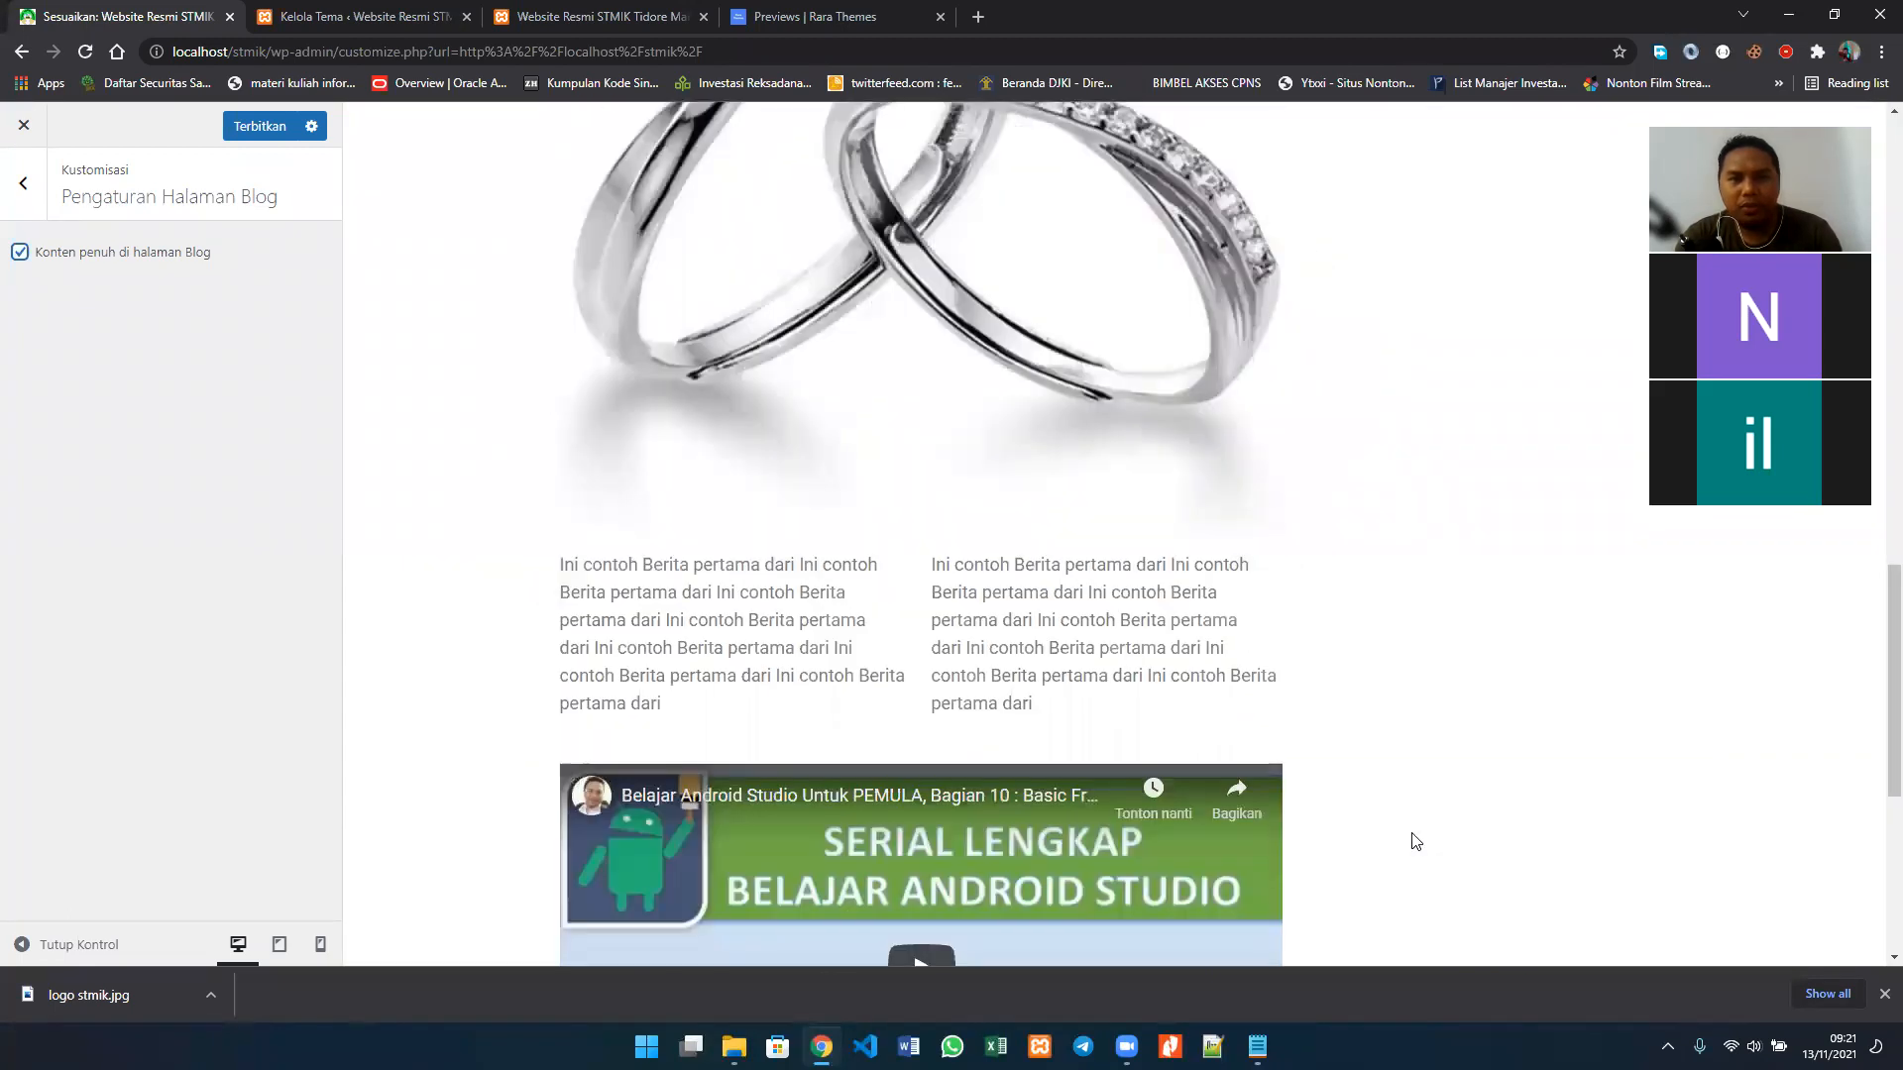
pyautogui.scroll(9, 955, 650)
pyautogui.scroll(7, 968, 595)
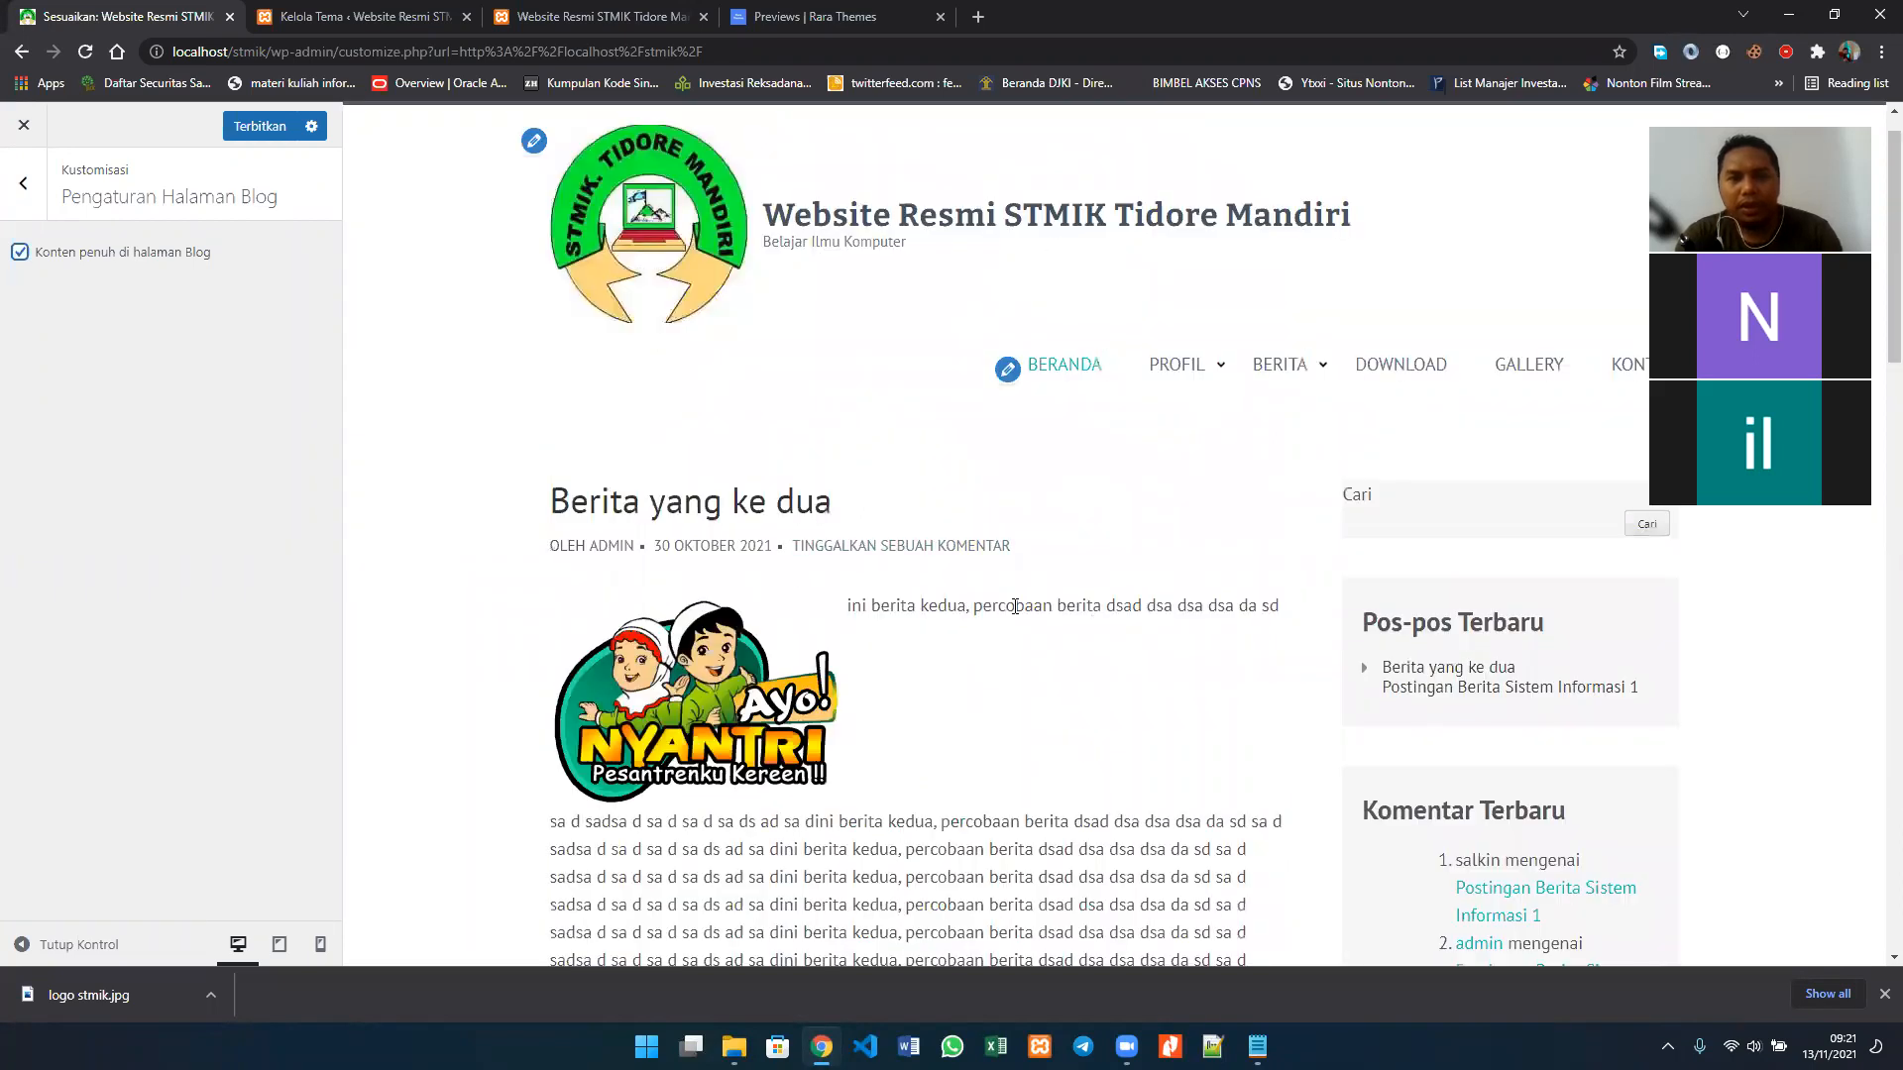
# Step: Examine the full text, images and embedded video of both posts in the preview, and leave Pengaturan Halaman Blog
pyautogui.scroll(-8, 1016, 617)
pyautogui.scroll(4, 1016, 616)
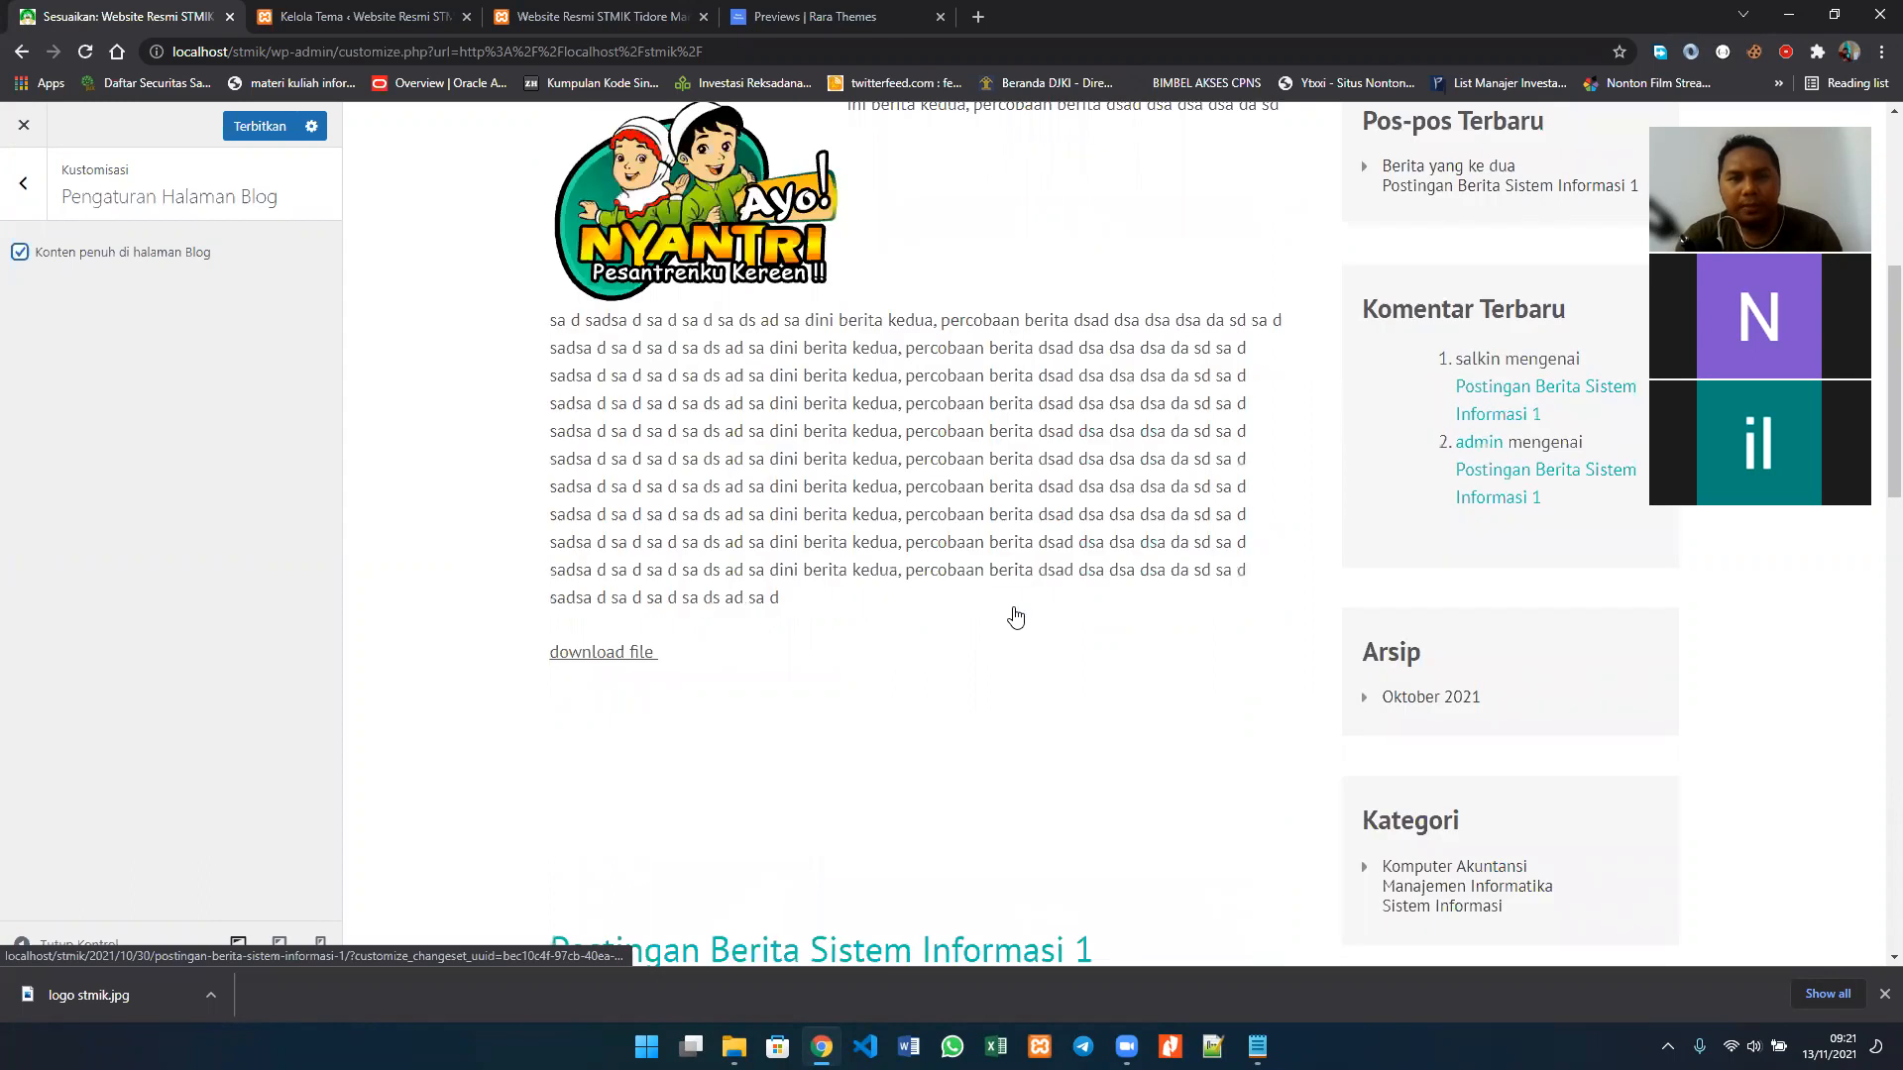
pyautogui.scroll(-9, 1016, 616)
pyautogui.scroll(-5, 1015, 617)
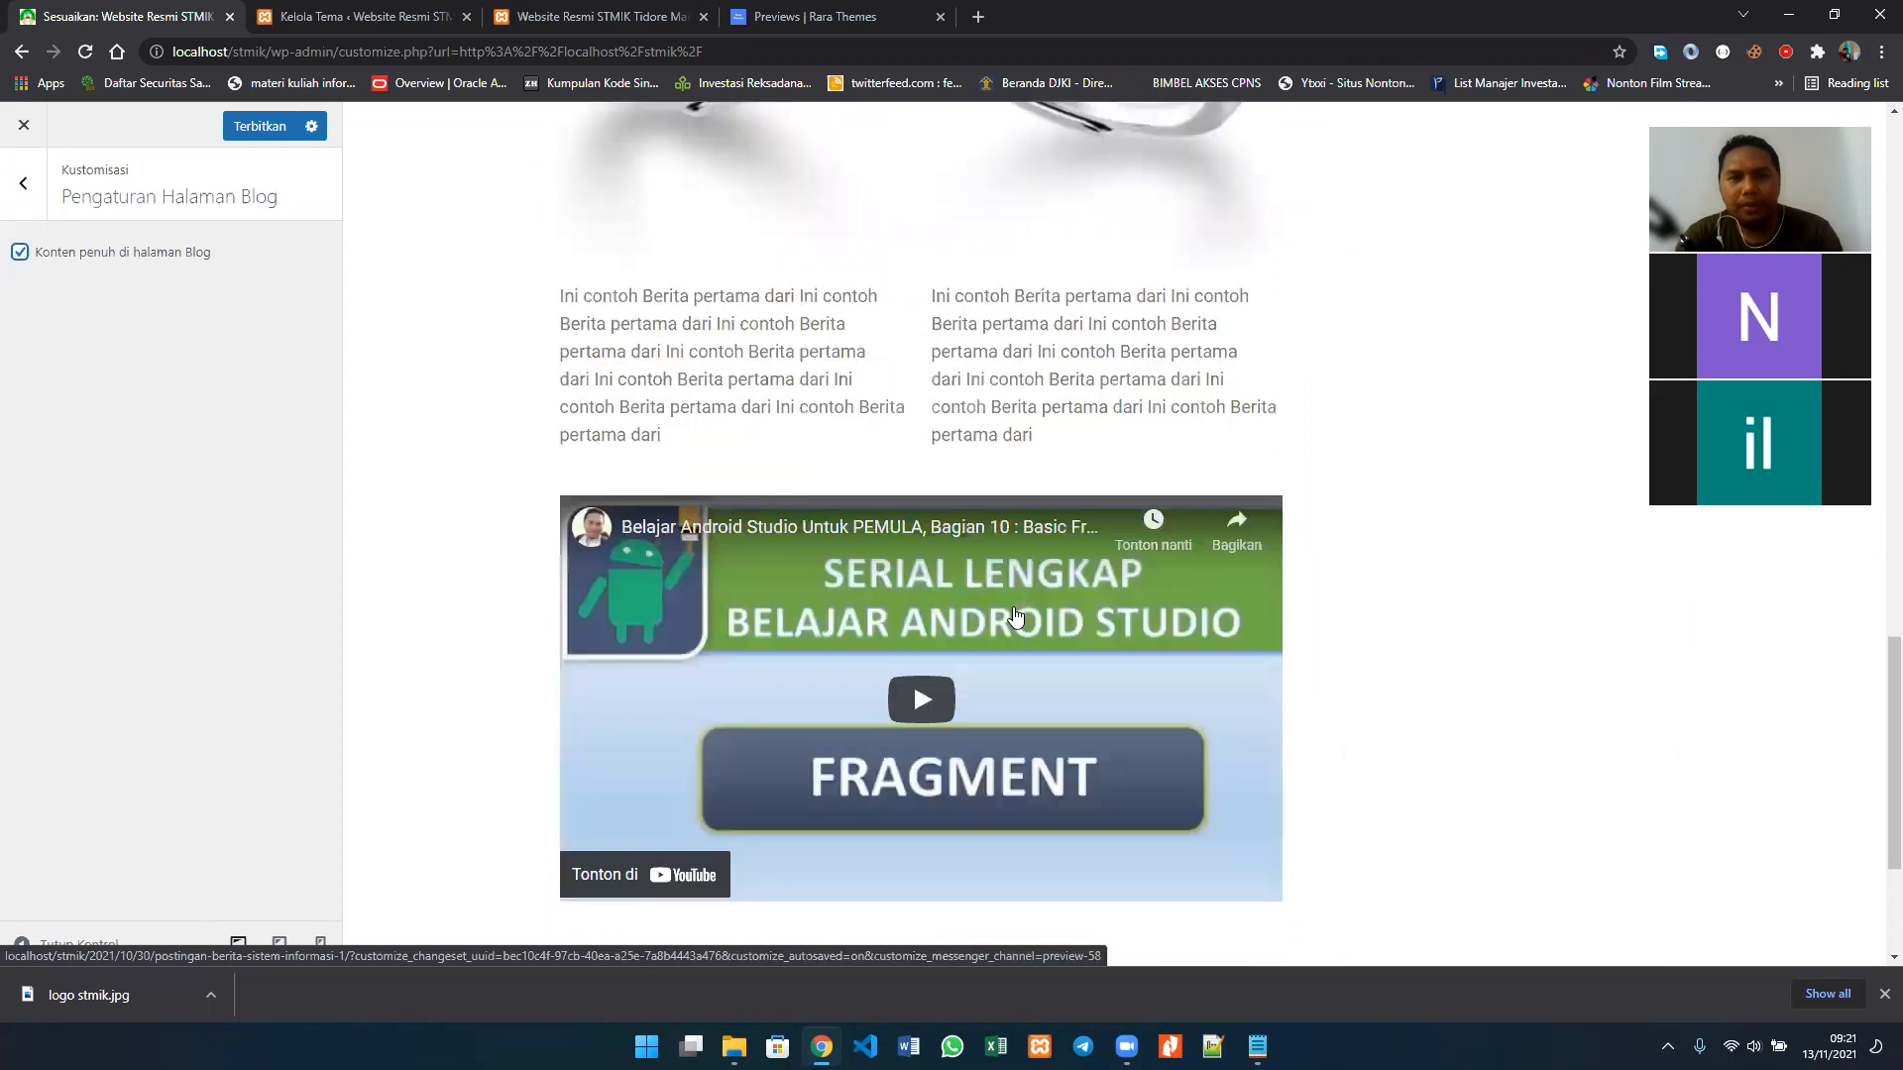
pyautogui.scroll(6, 913, 681)
pyautogui.scroll(-1, 1419, 554)
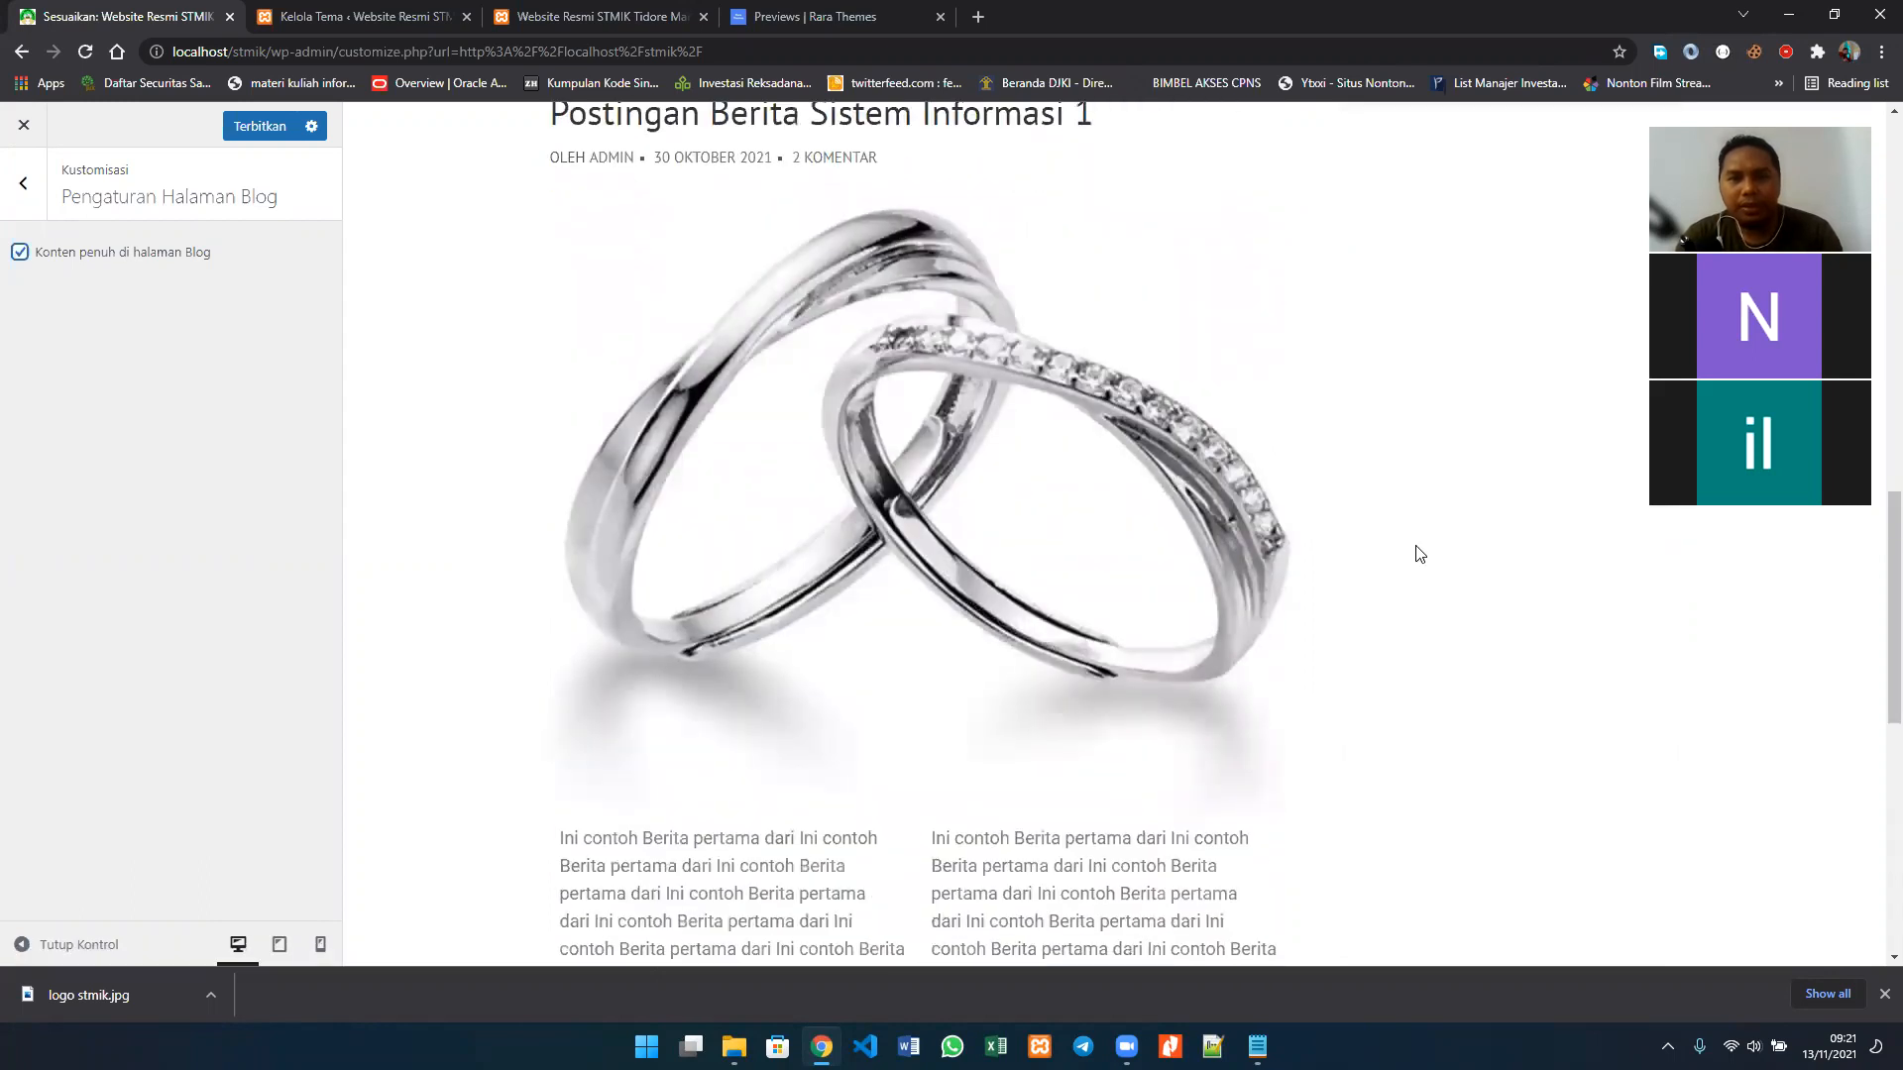
pyautogui.scroll(-7, 1419, 554)
pyautogui.scroll(7, 1419, 554)
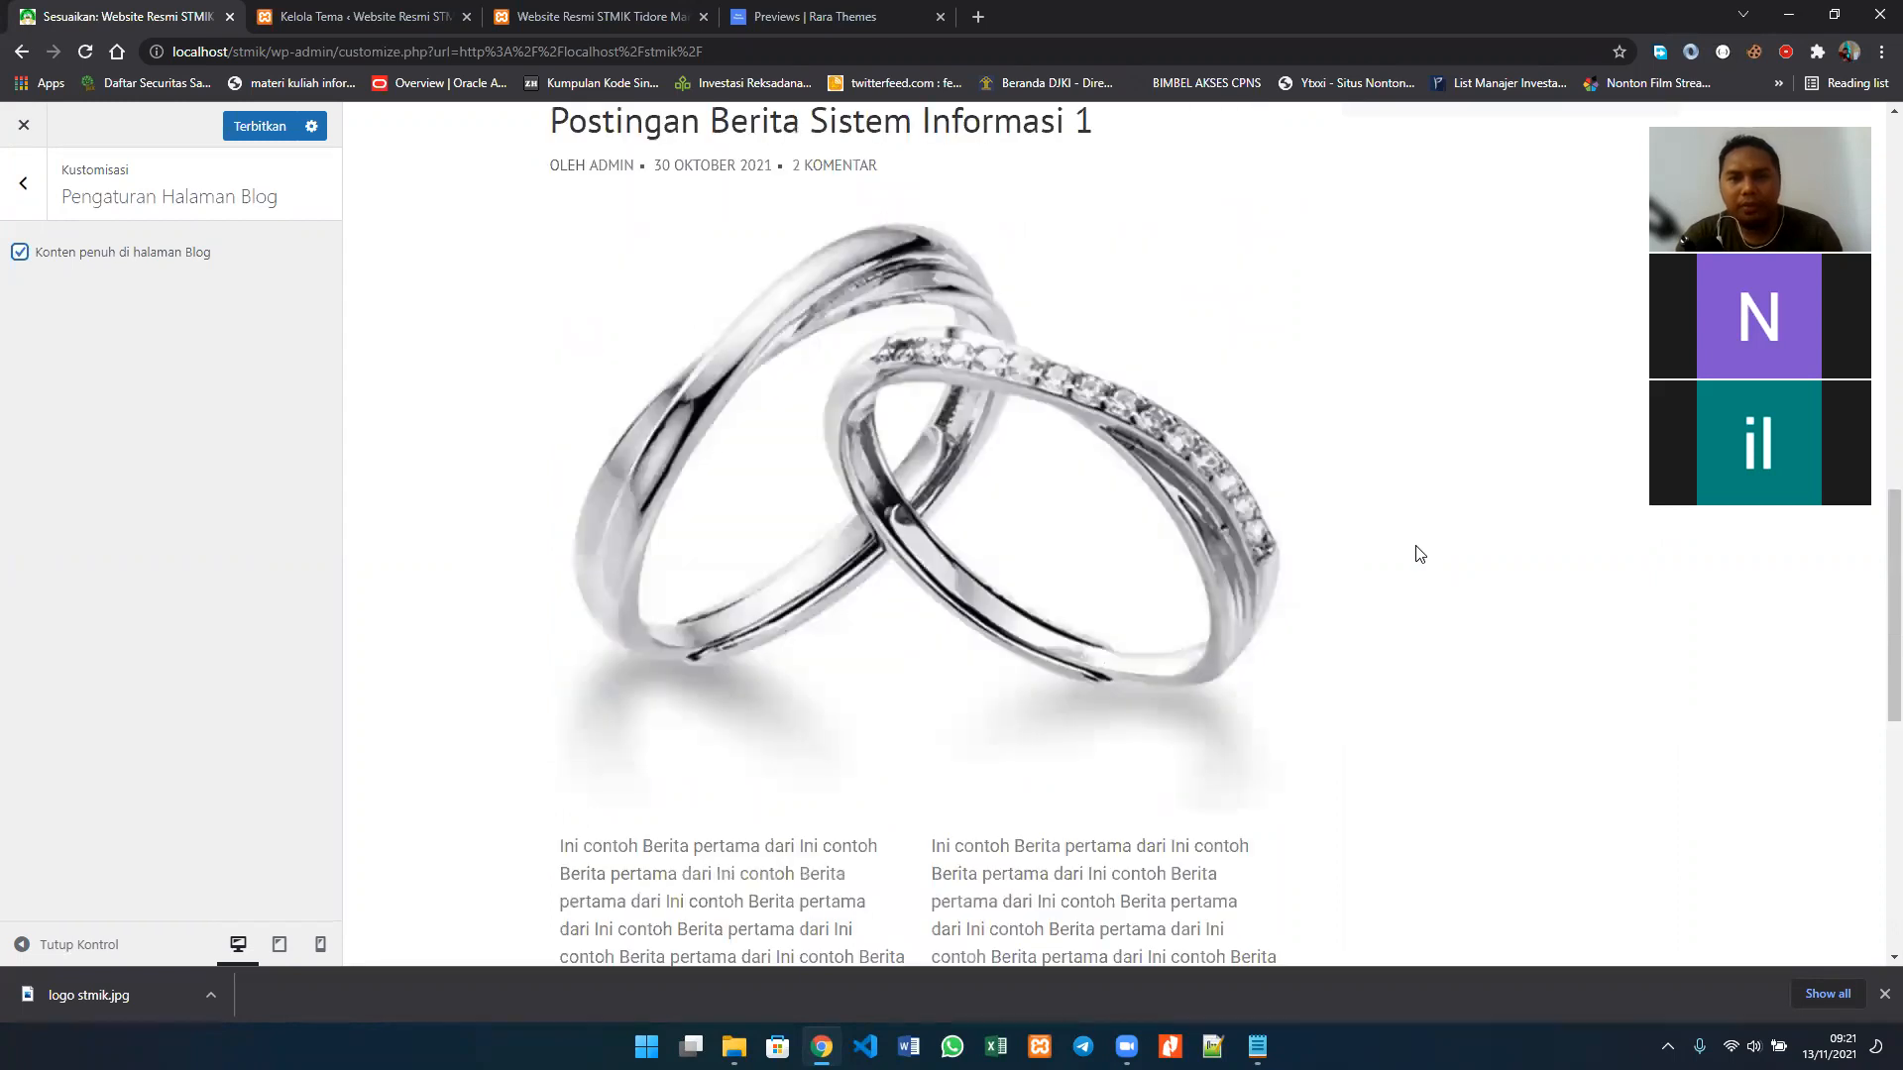
pyautogui.scroll(10, 1216, 465)
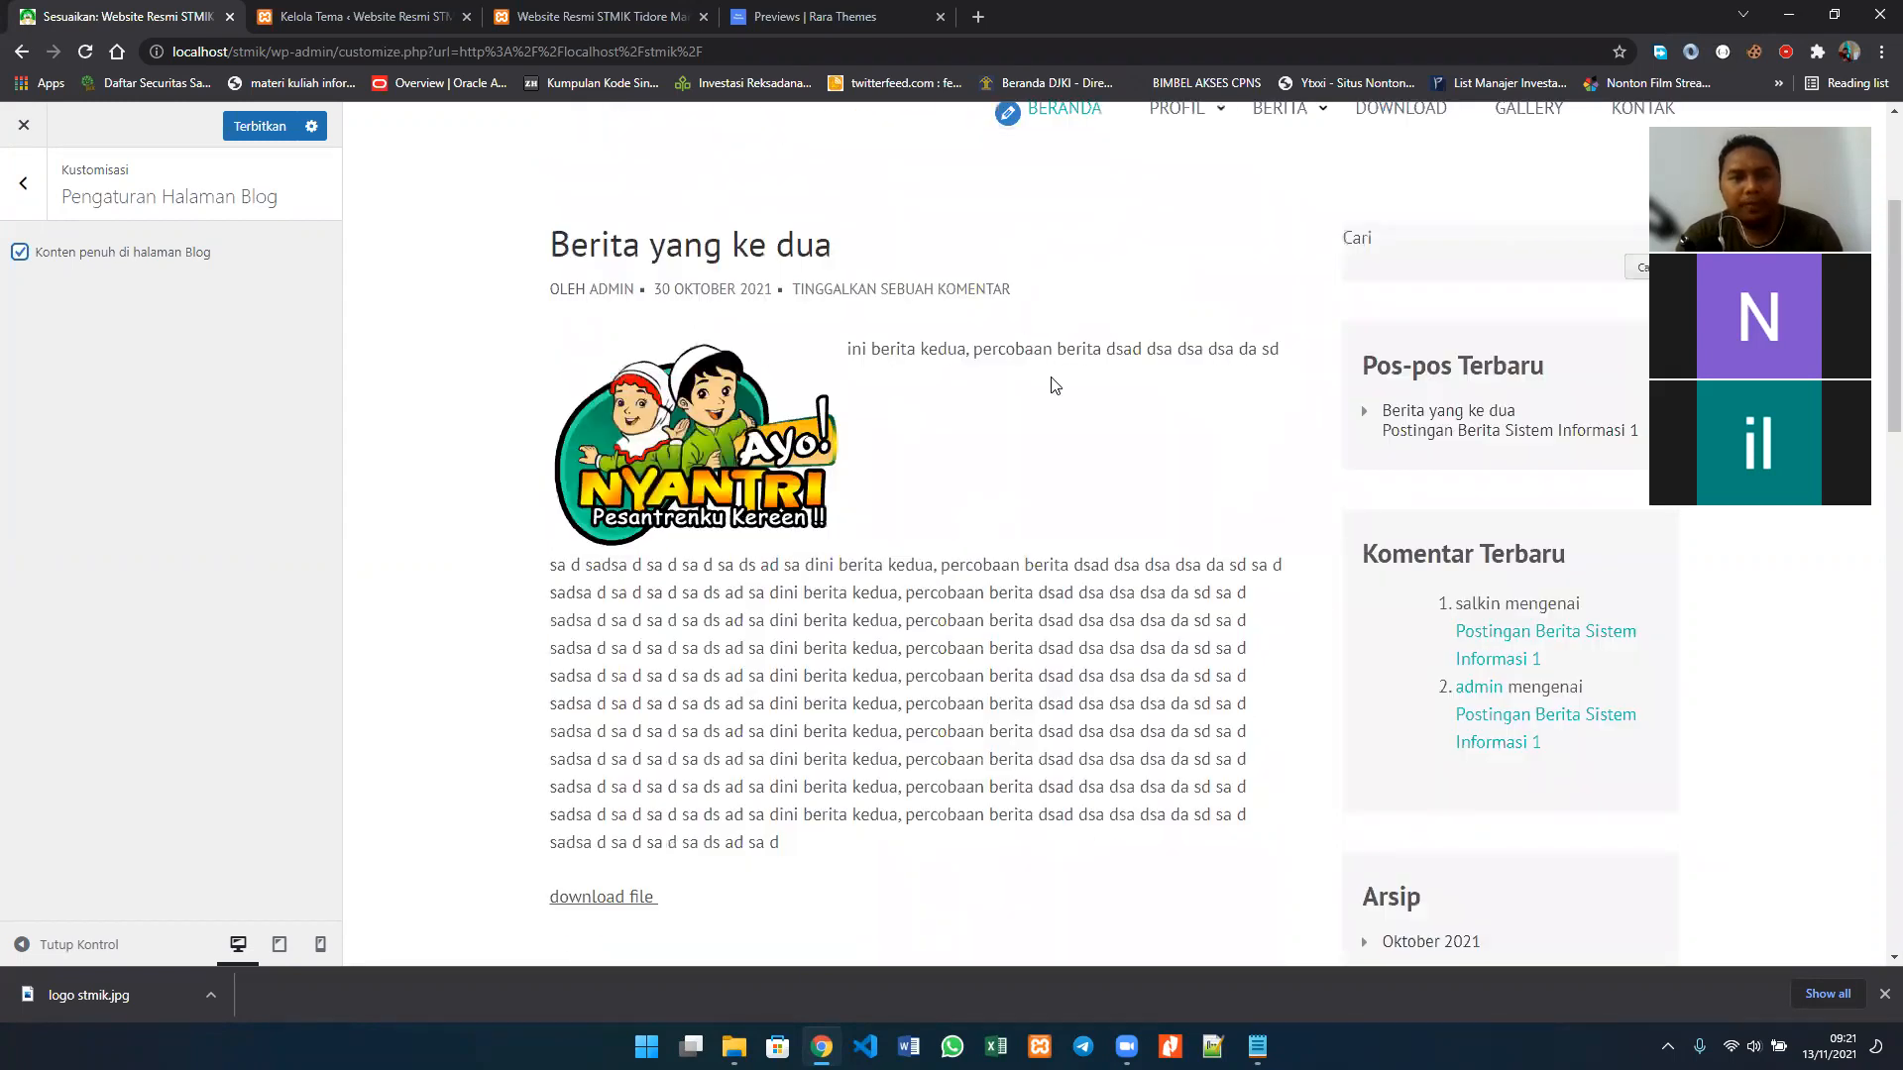
pyautogui.scroll(3, 1053, 385)
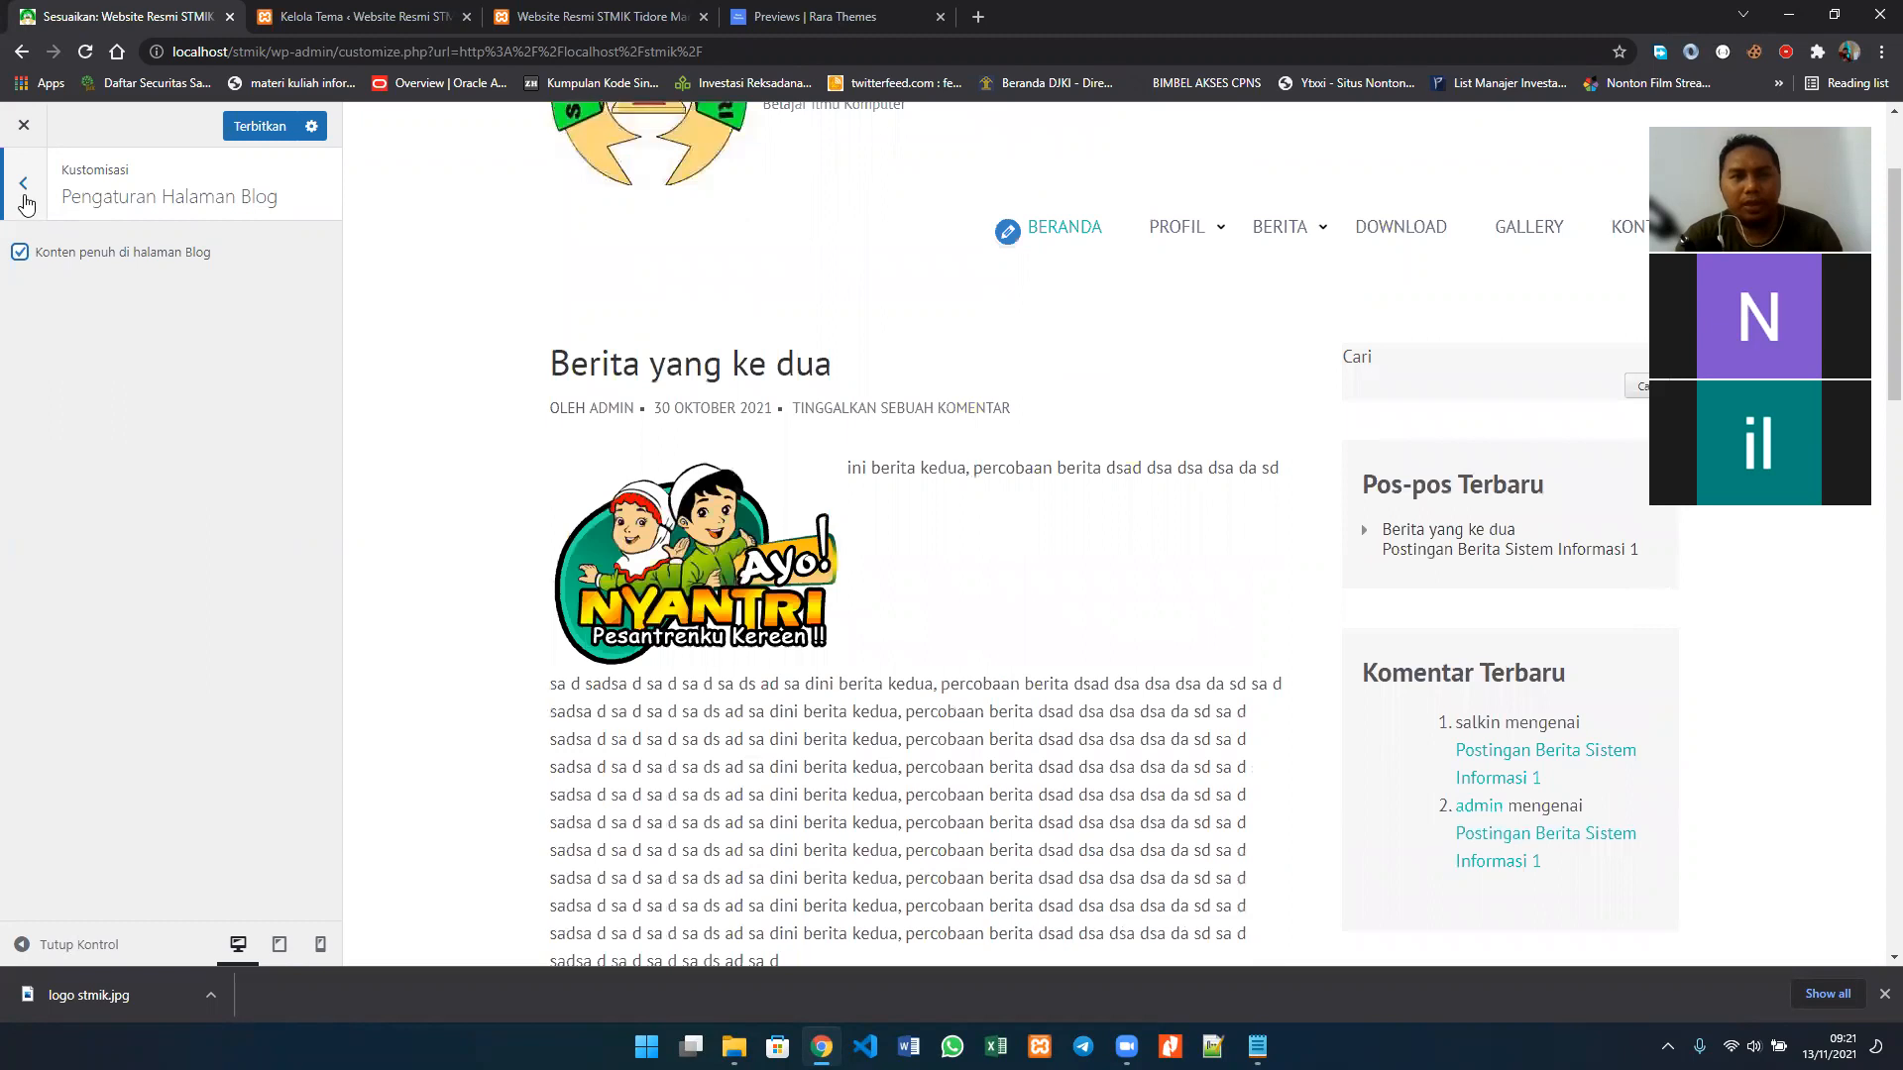
pyautogui.click(24, 196)
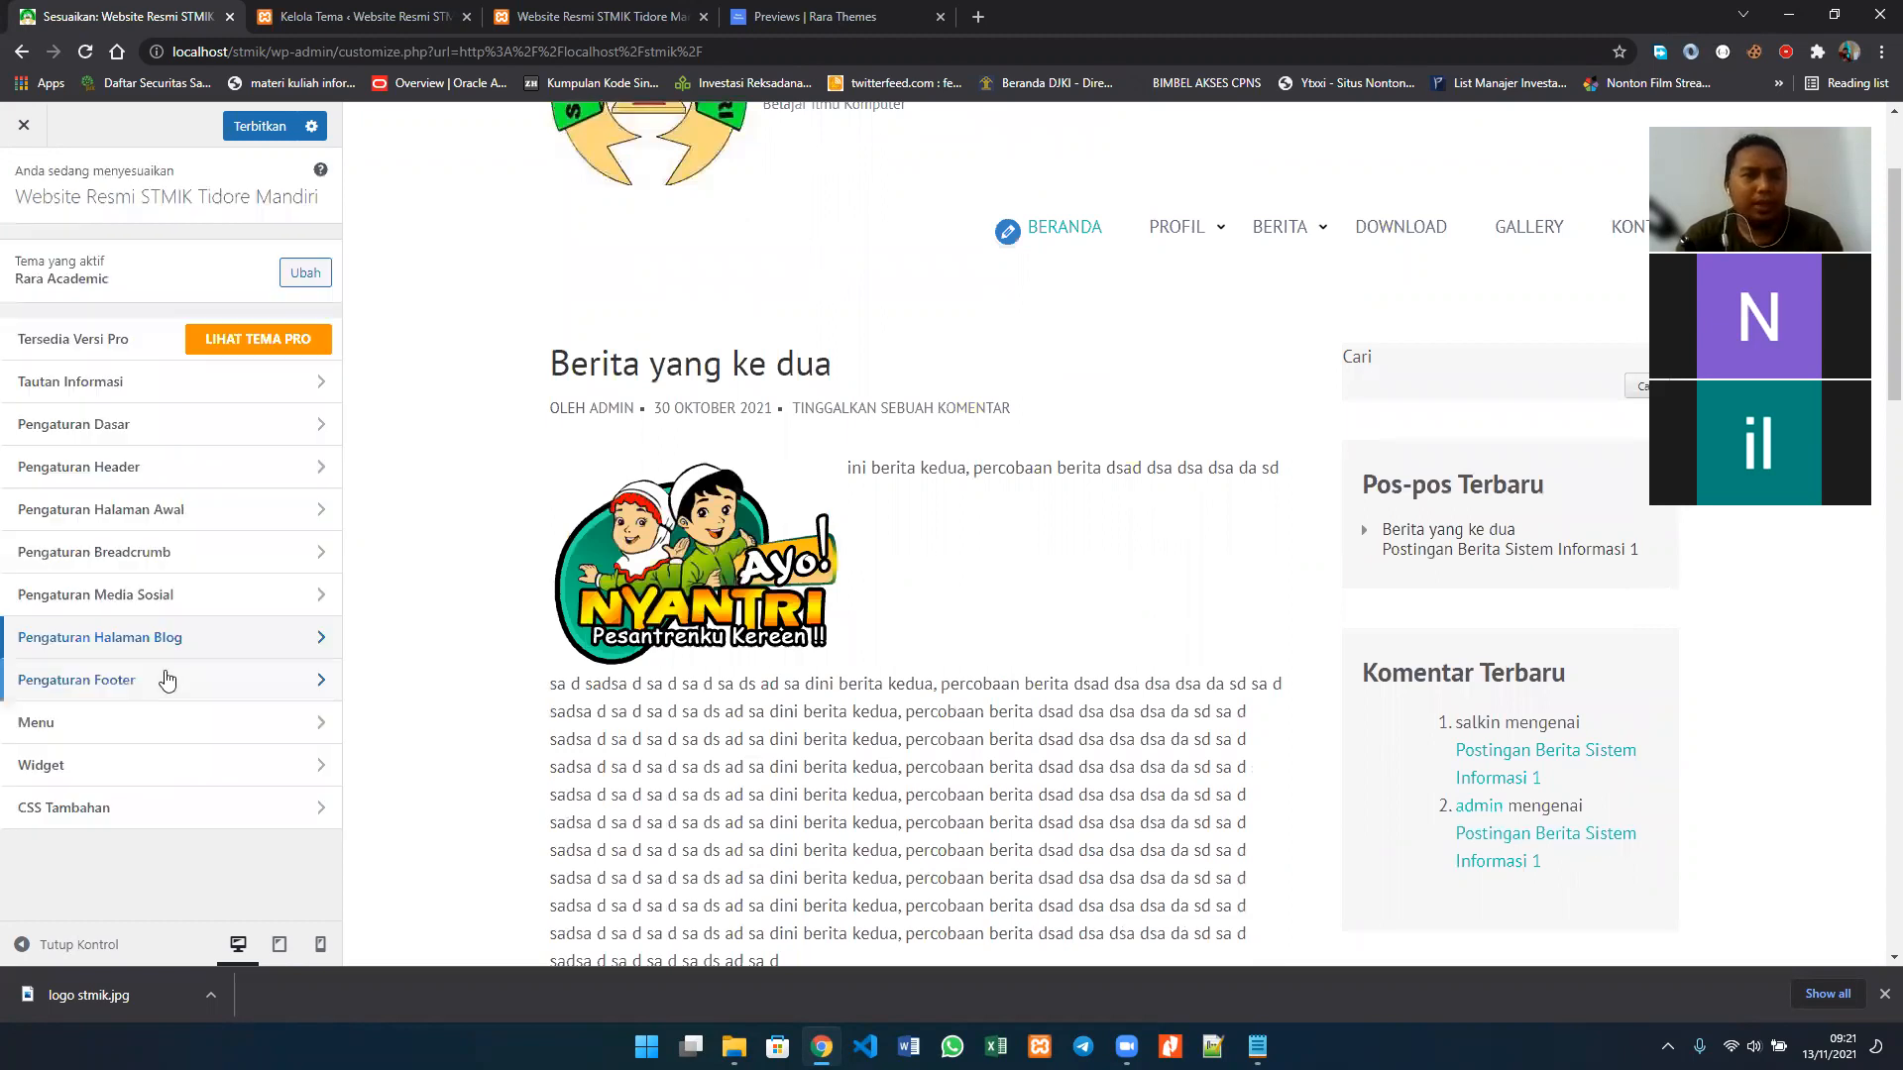
# Step: In Pengaturan Footer, compare with the footer in the preview and set Info Hak Cipta to "stmik tidore mandiri"
pyautogui.click(99, 680)
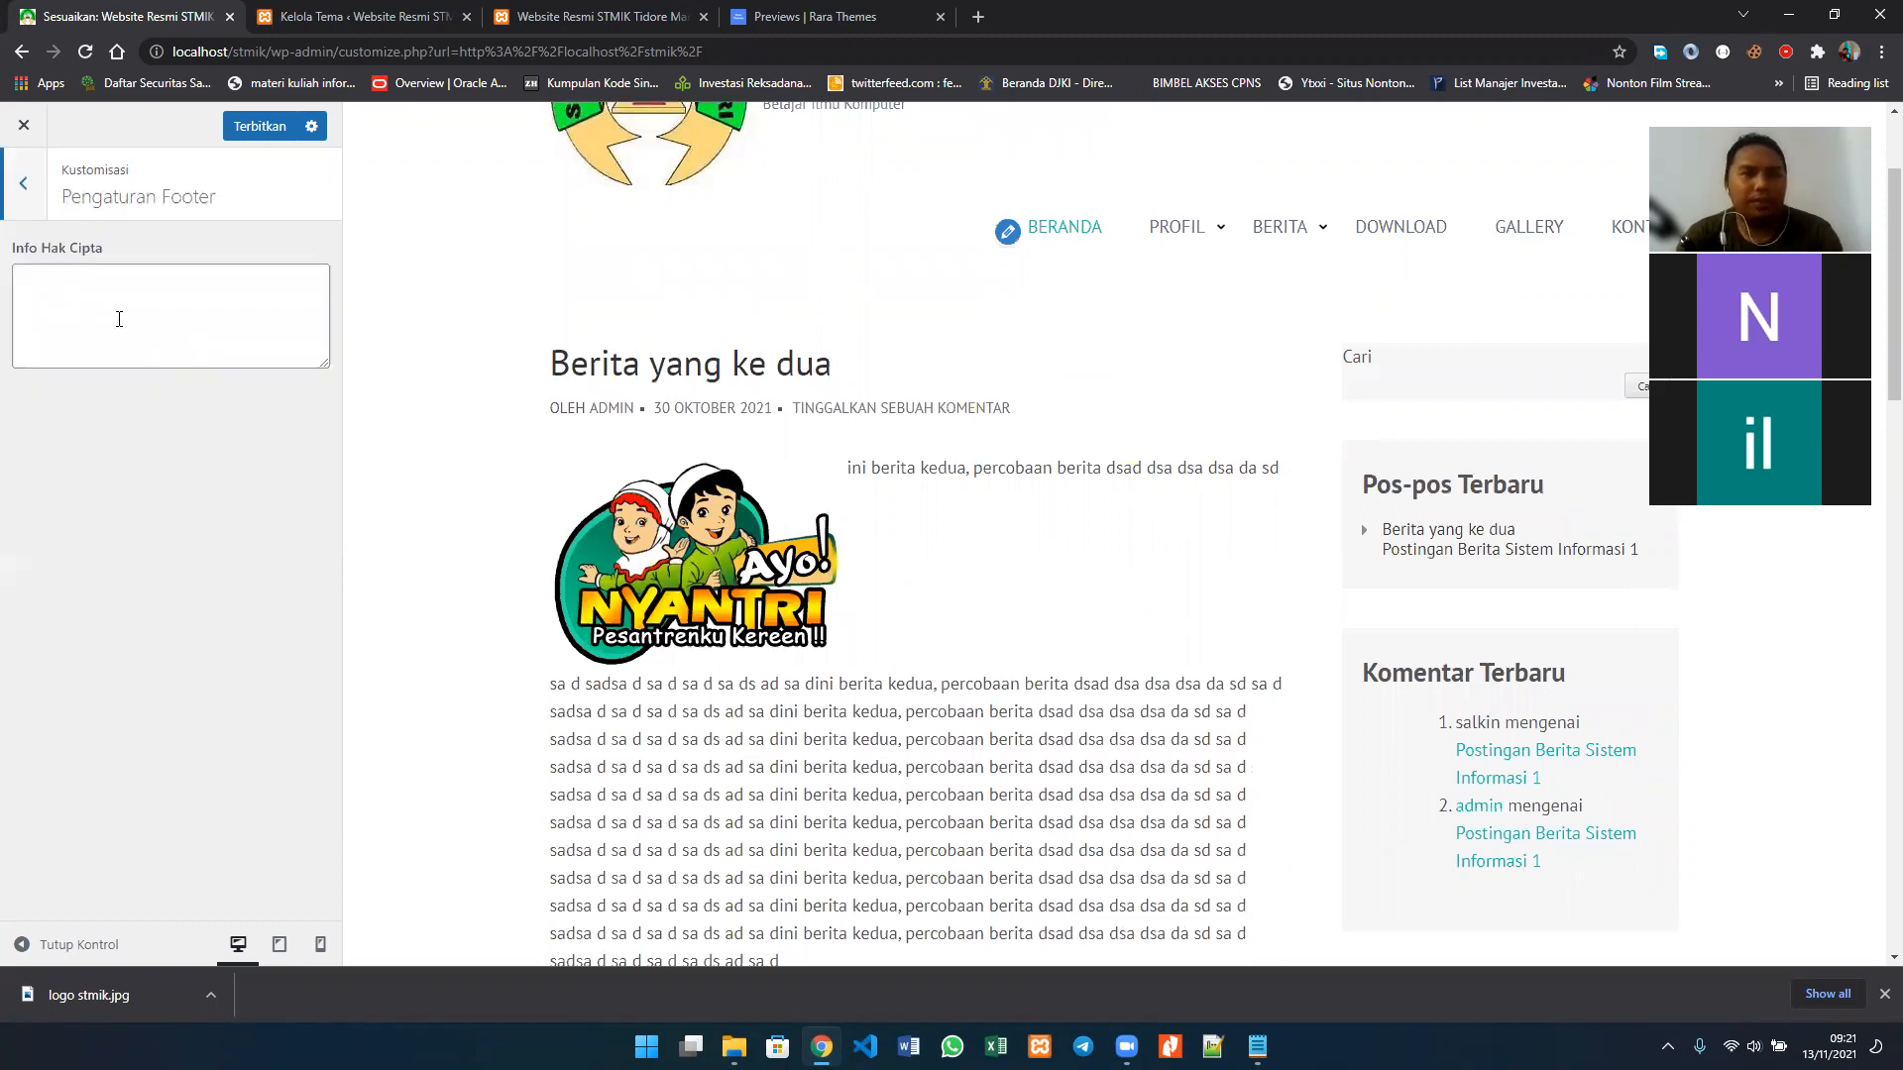
pyautogui.scroll(-10, 405, 499)
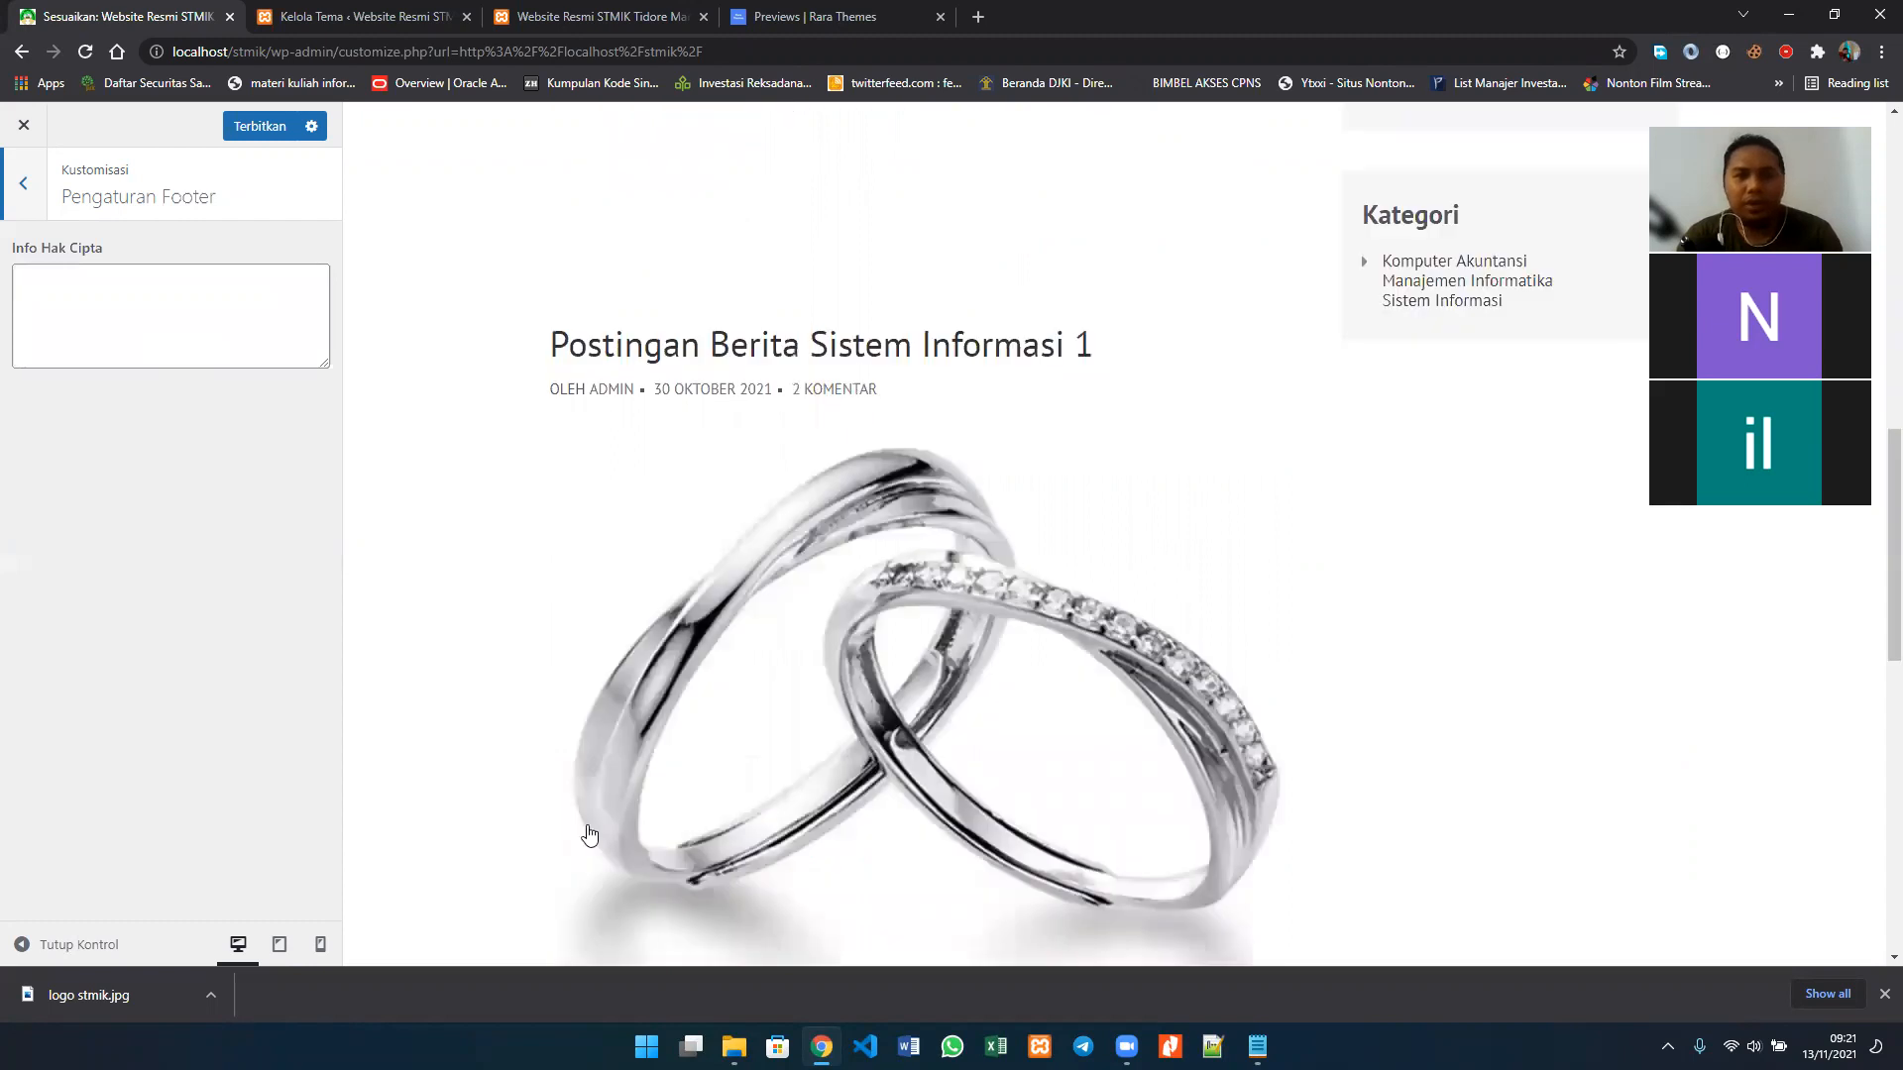
pyautogui.scroll(-7, 586, 832)
pyautogui.scroll(-3, 701, 888)
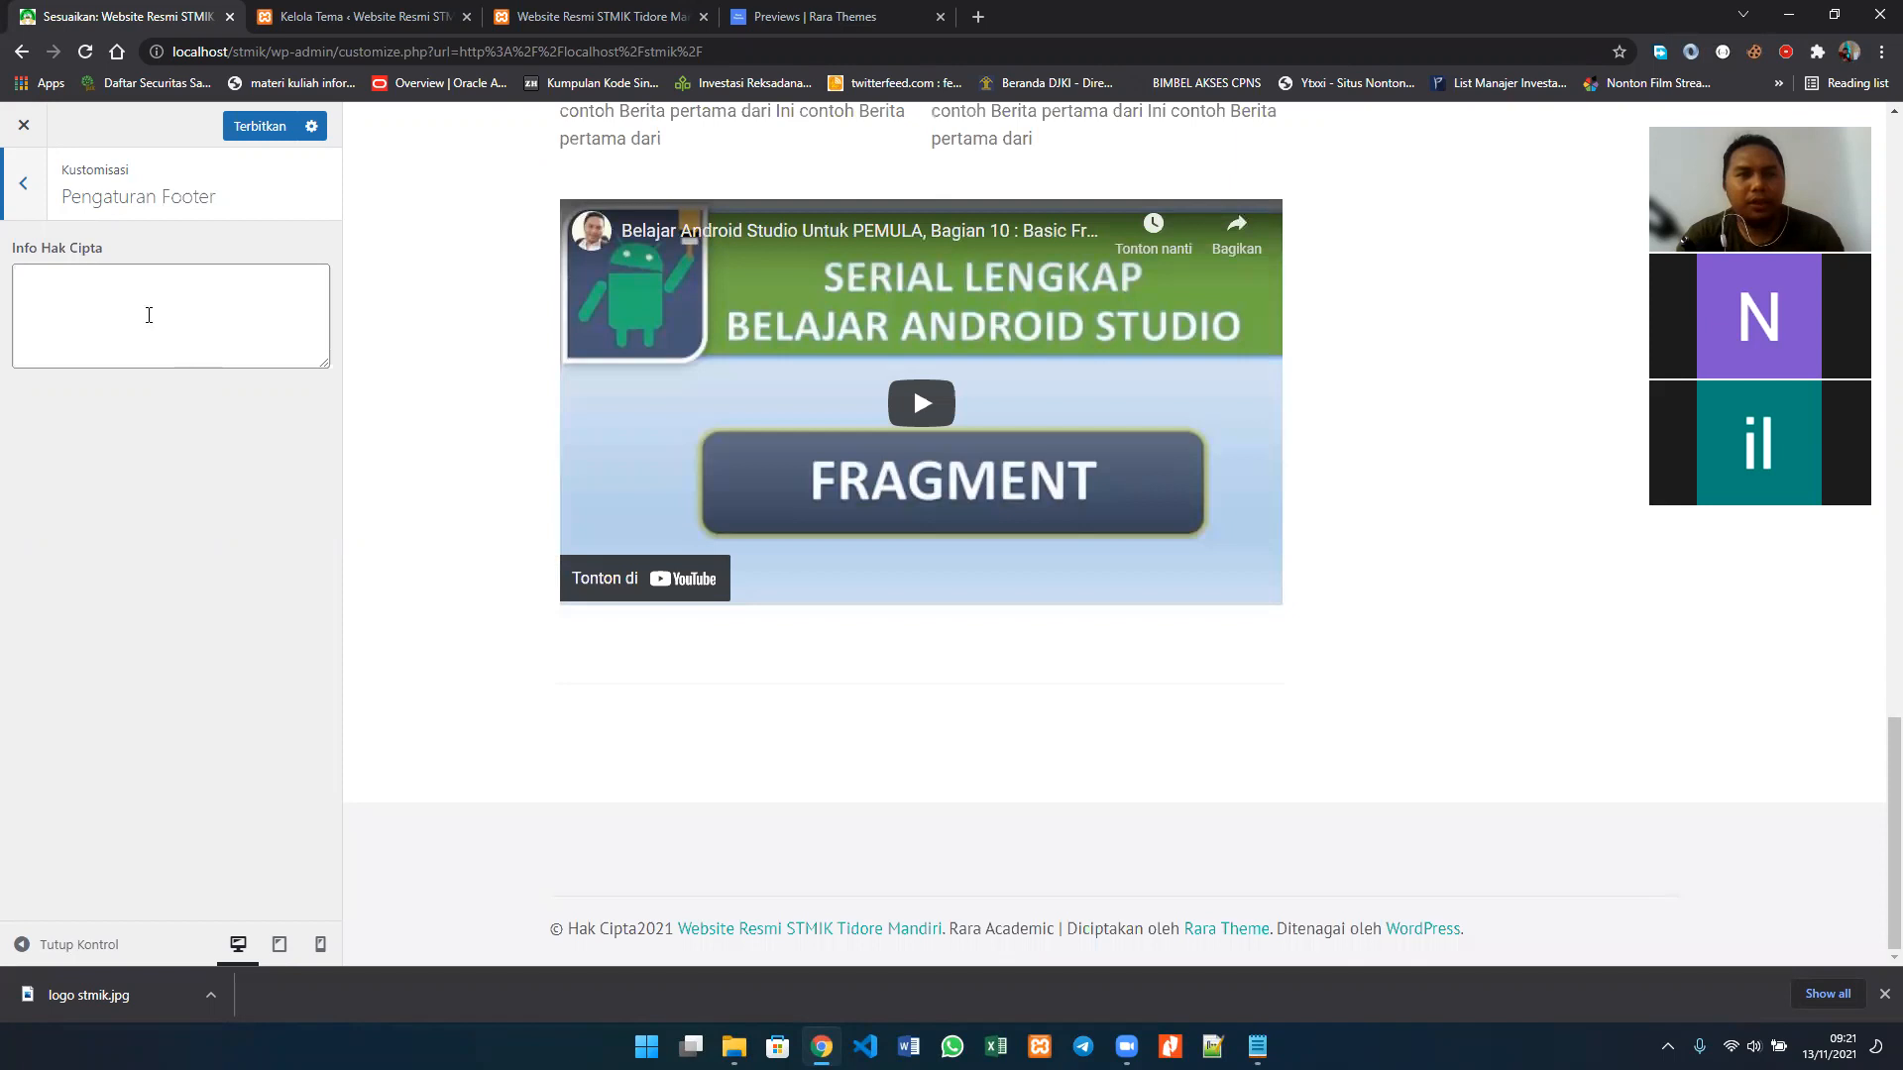
pyautogui.click(149, 315)
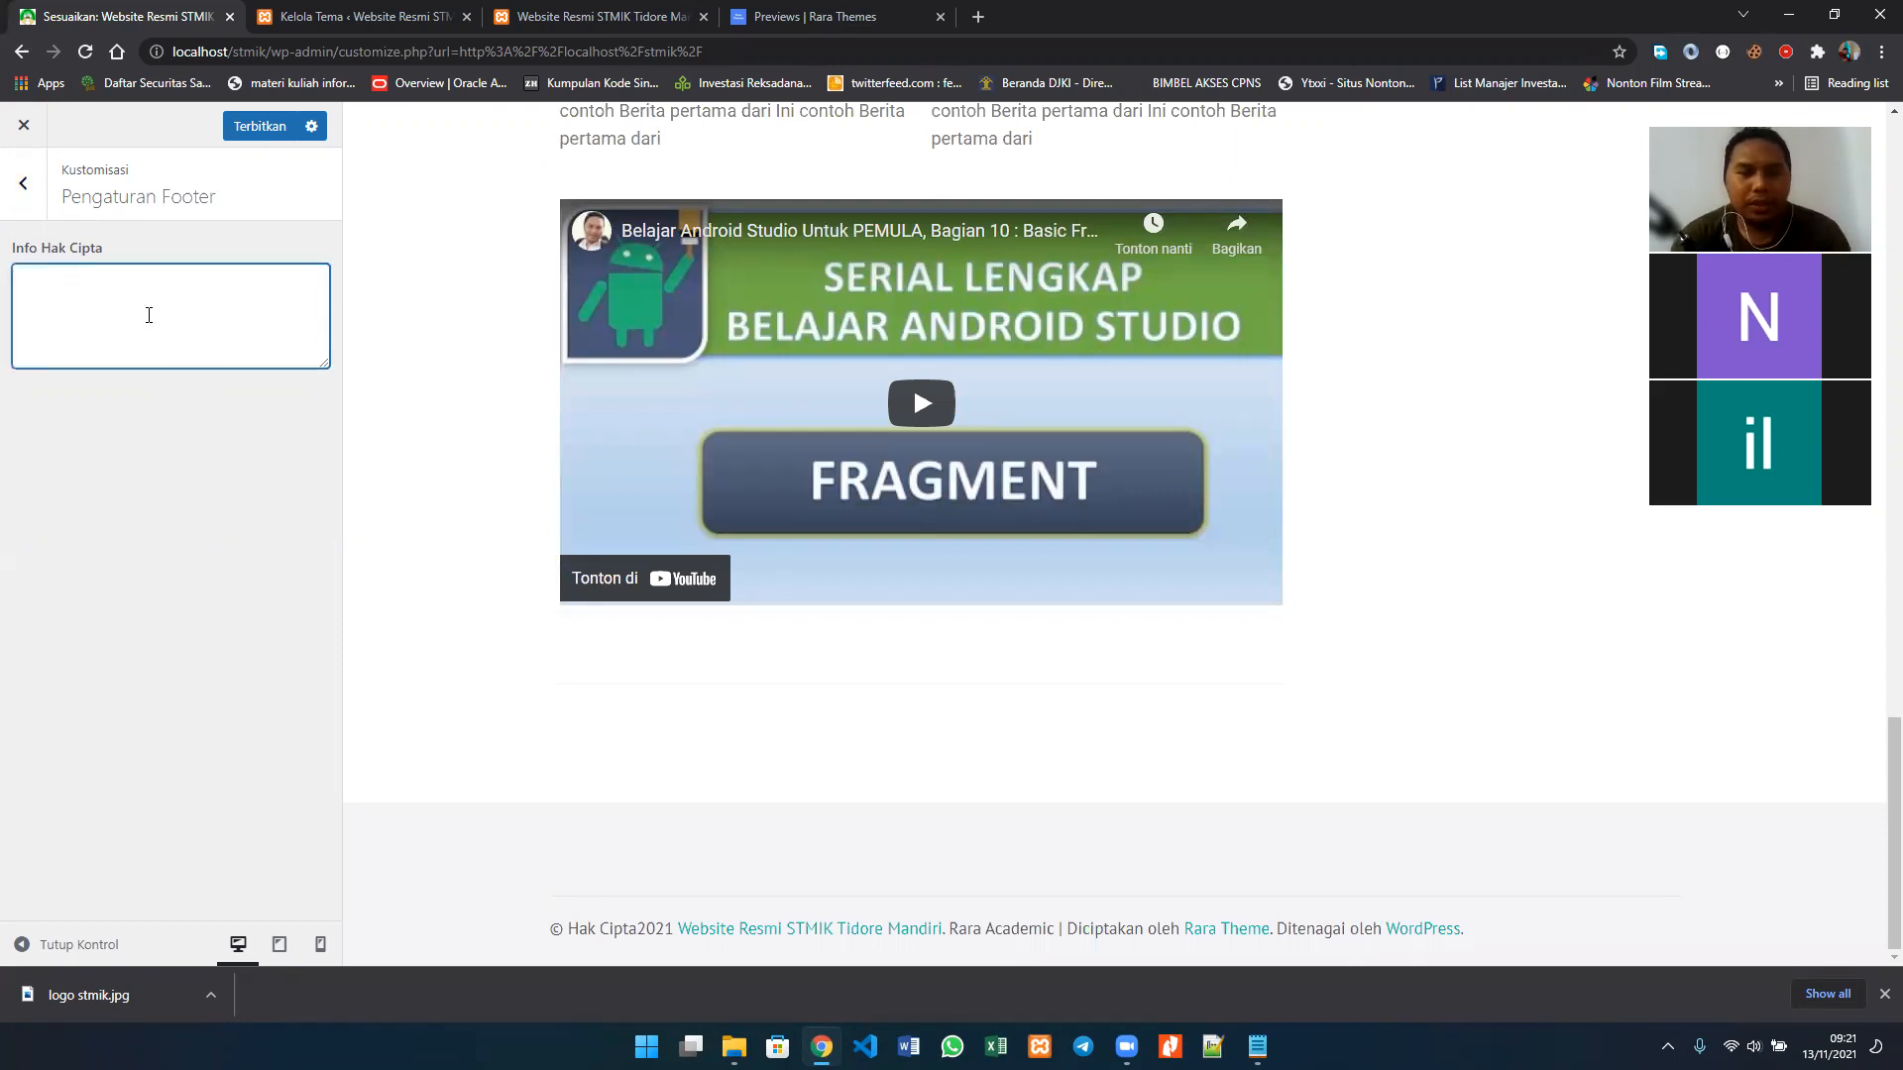
pyautogui.write('stmik ')
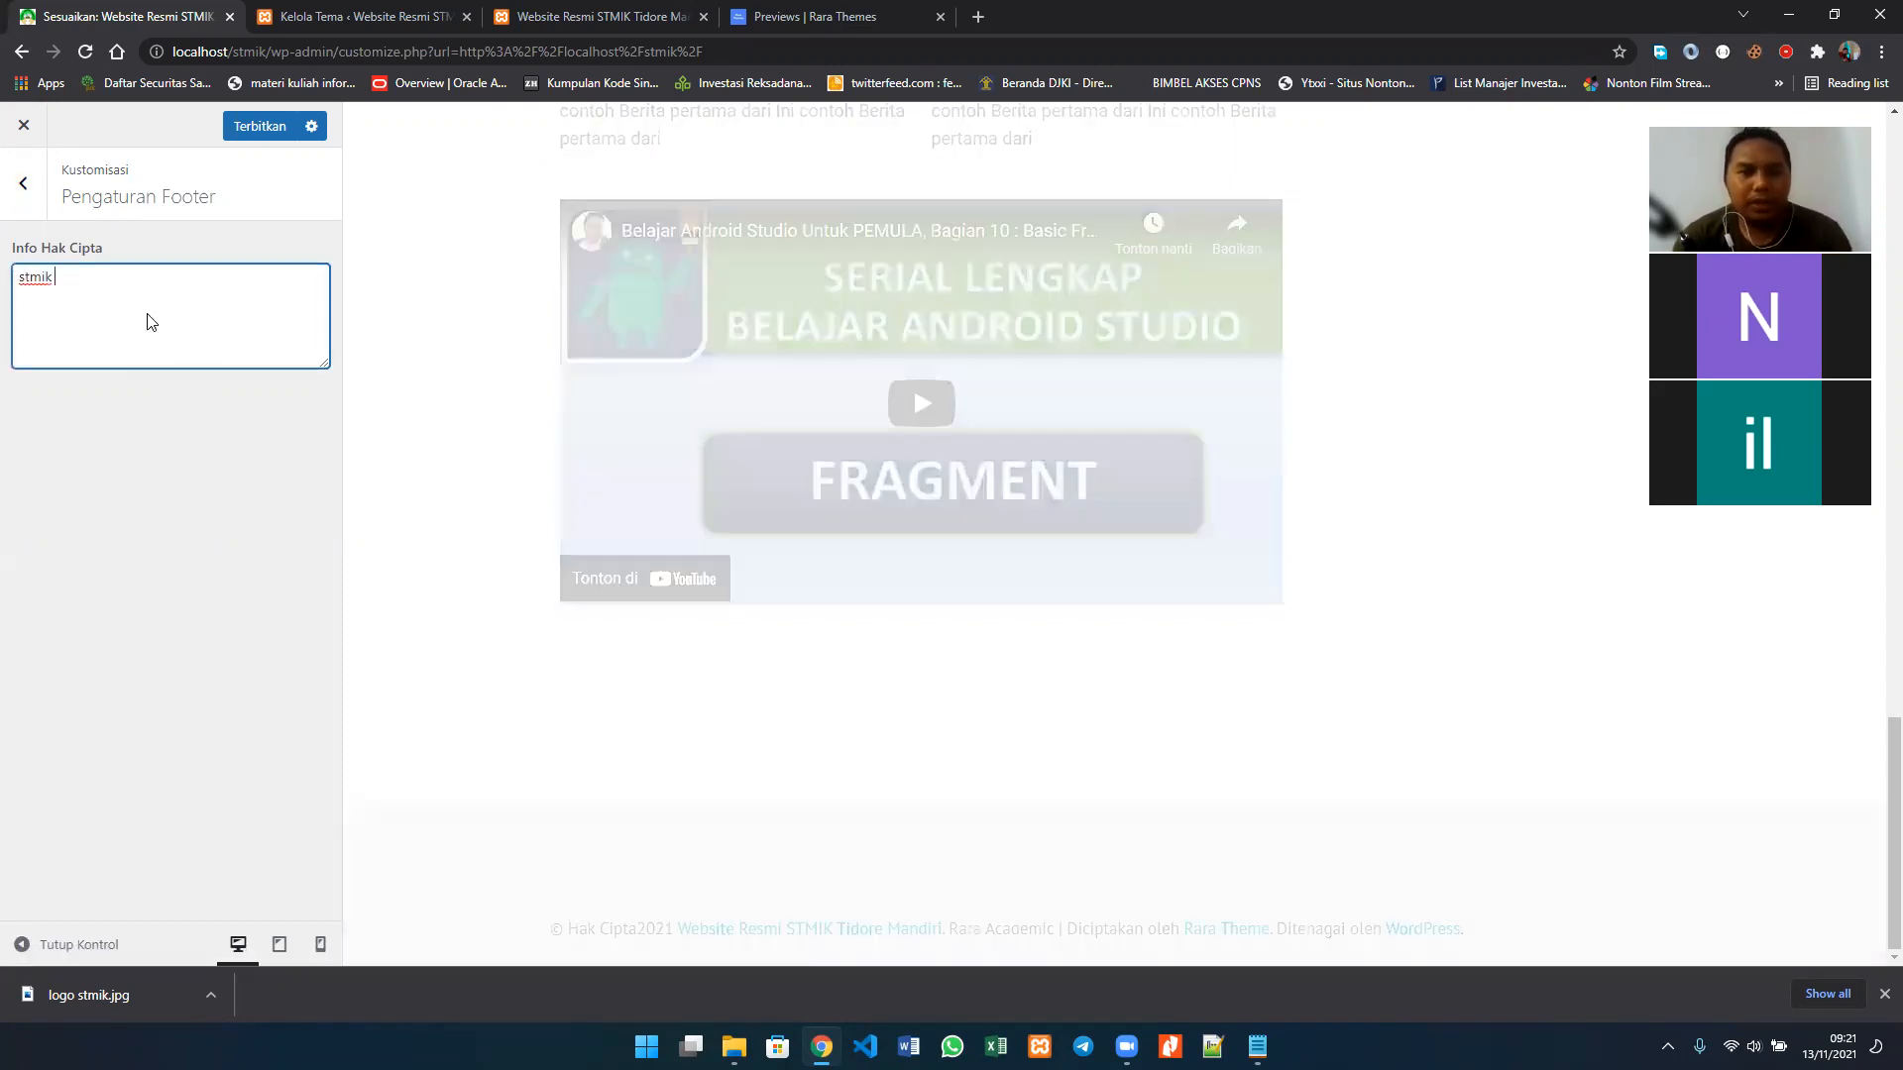
pyautogui.write('tidore mandiri')
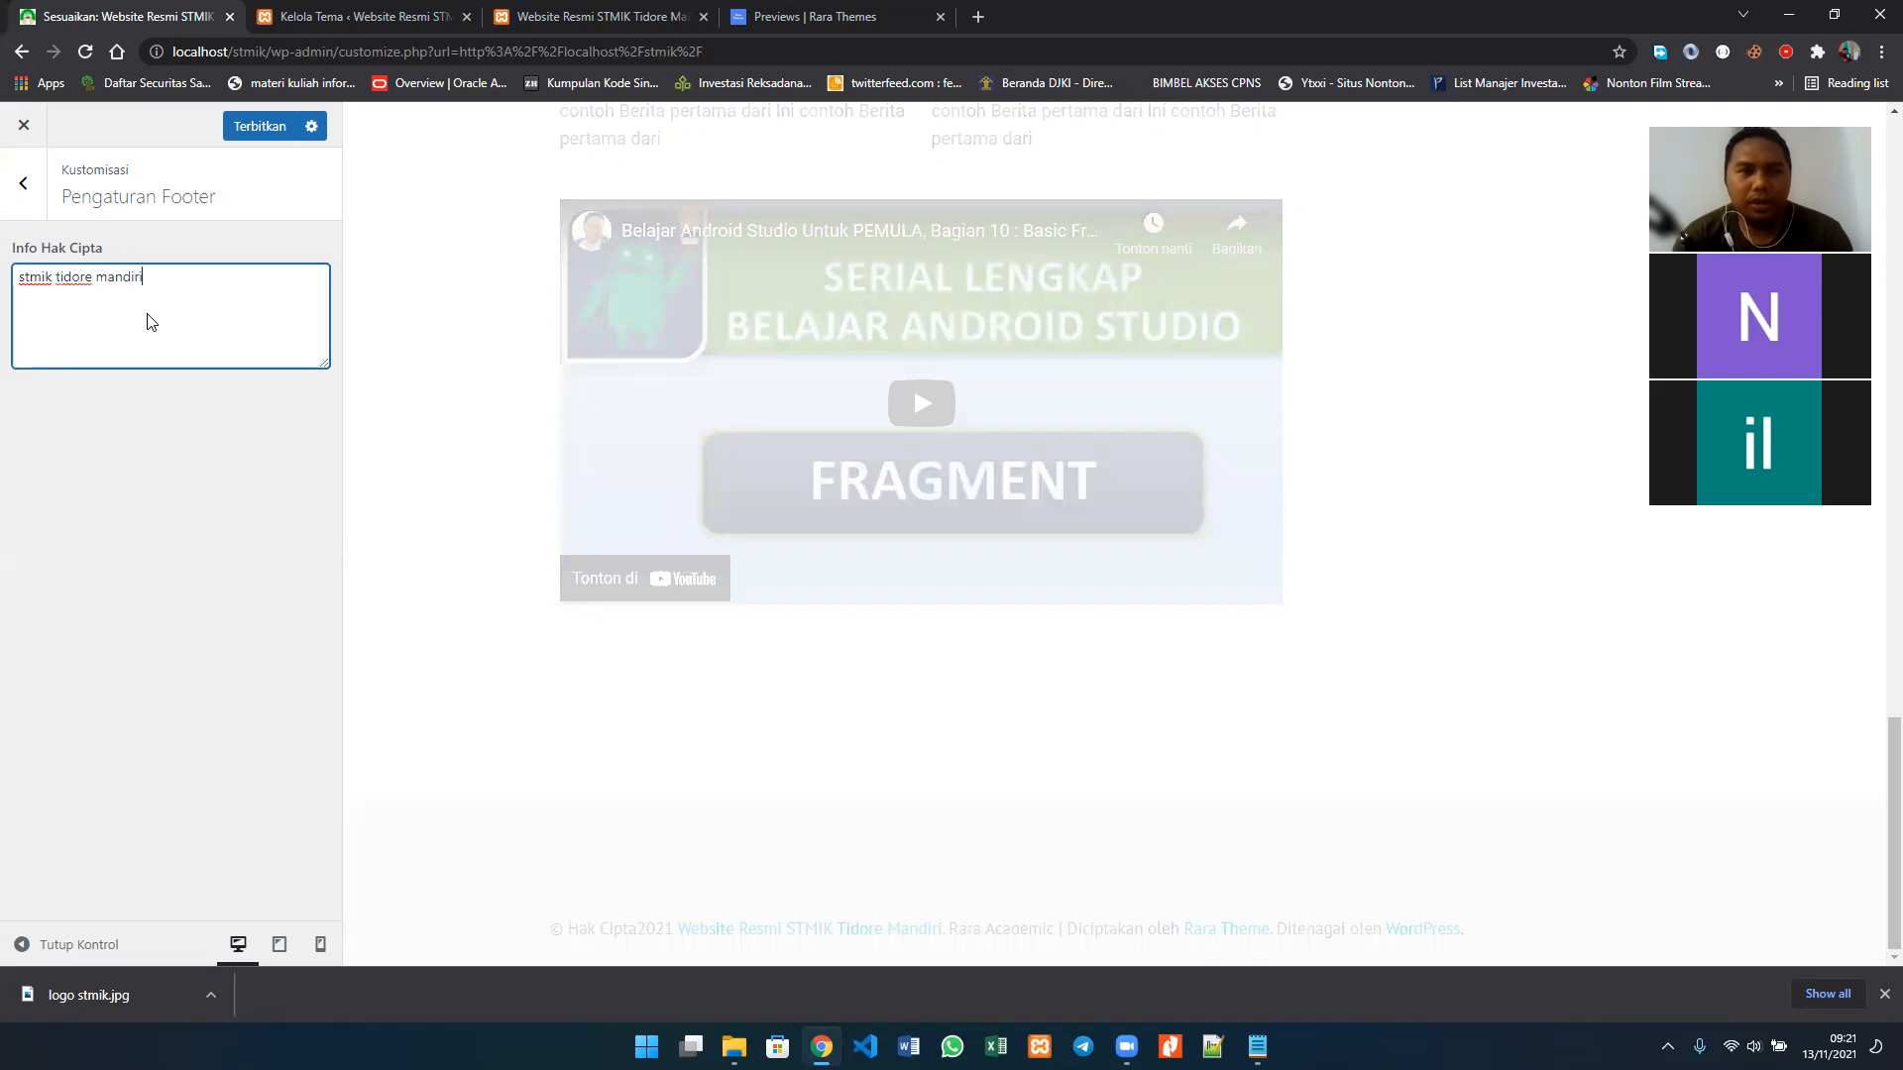
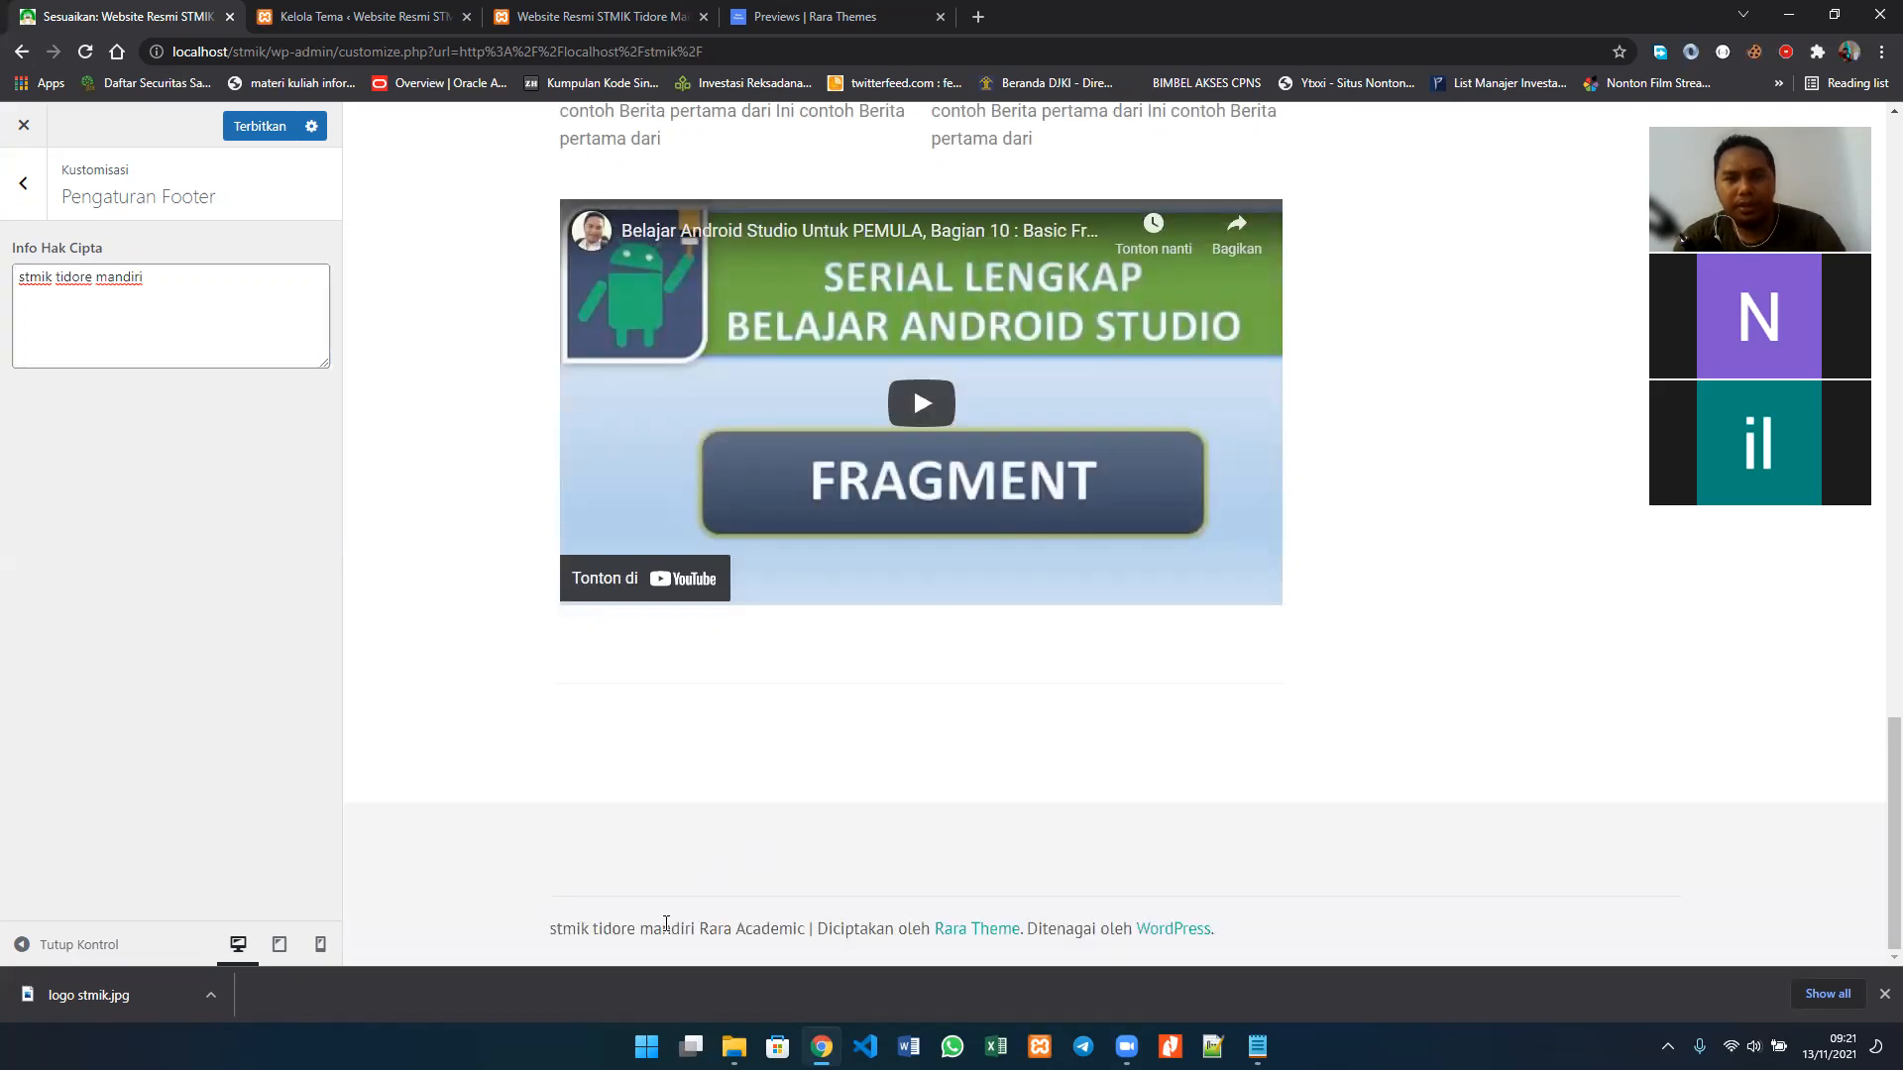
# Step: Compare the copyright line in the preview's footer with the Info Hak Cipta text, and leave Pengaturan Footer
pyautogui.doubleClick(666, 924)
pyautogui.tripleClick(684, 922)
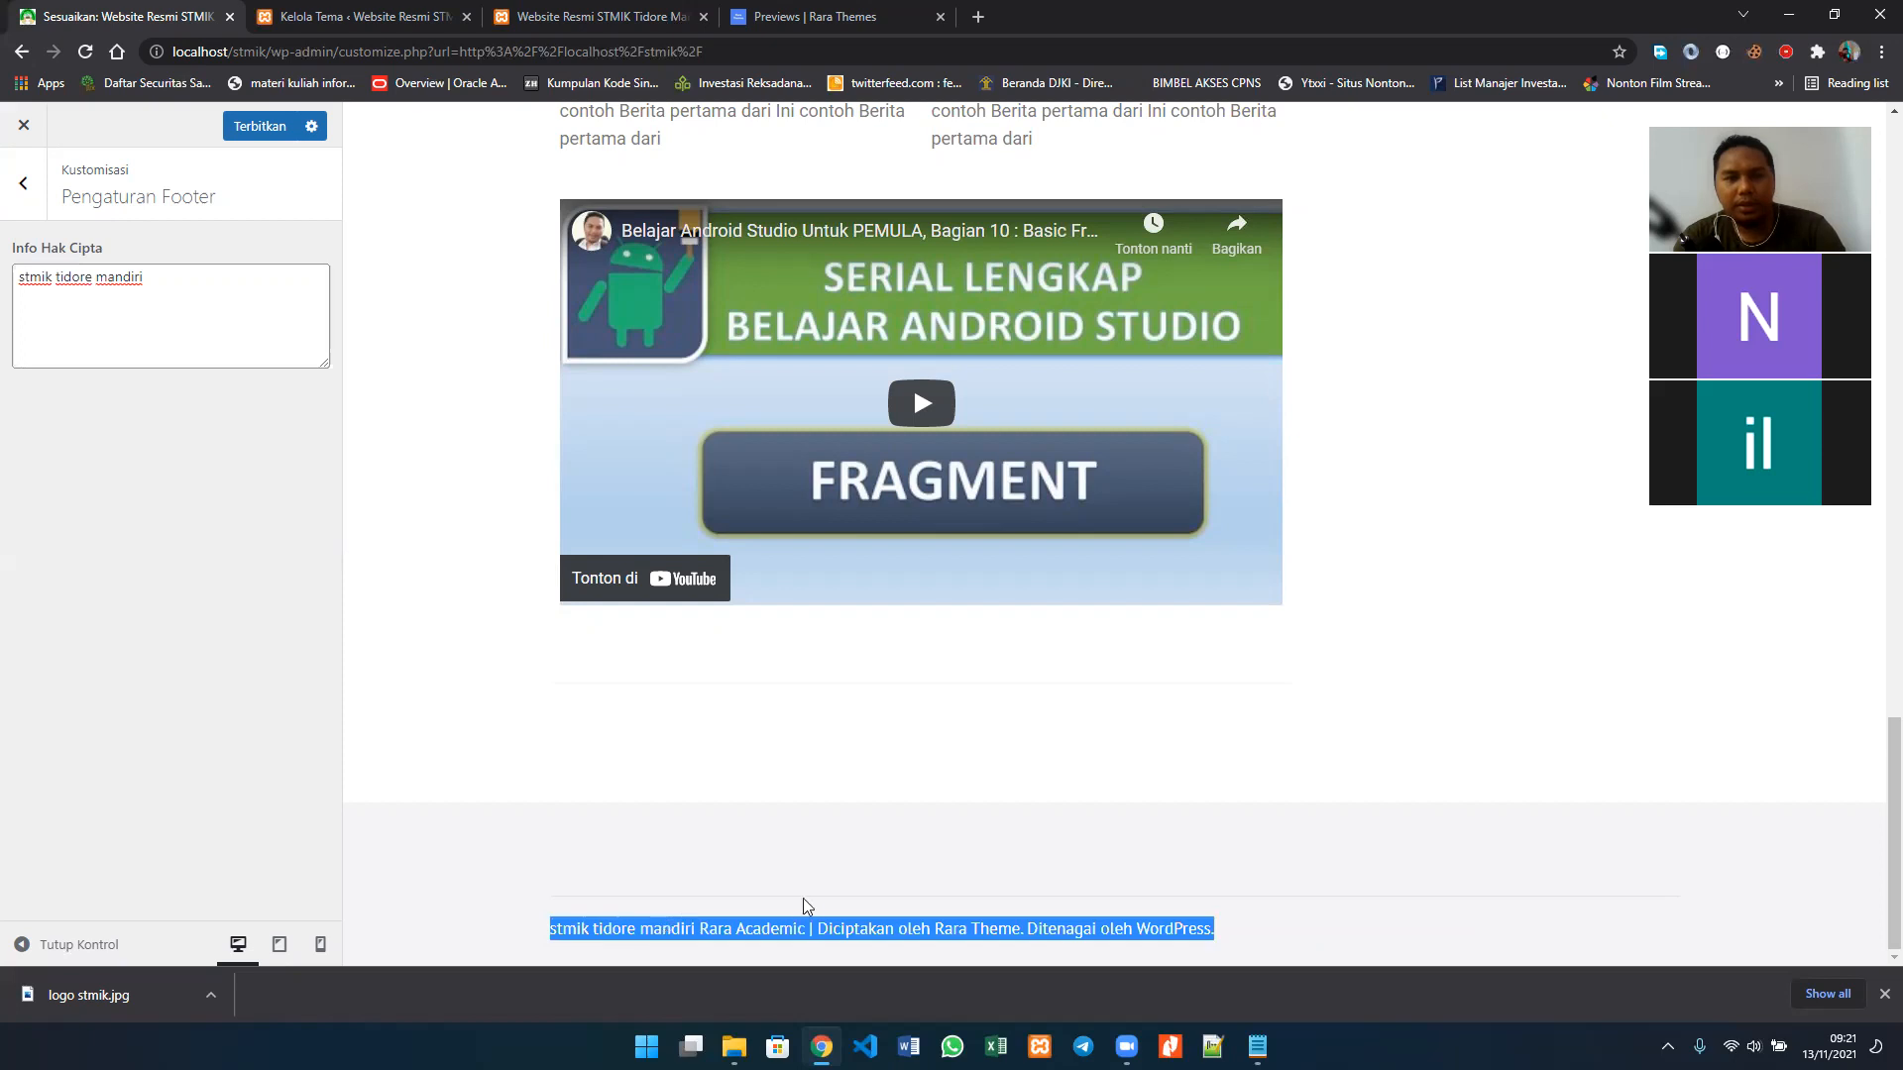
pyautogui.click(550, 815)
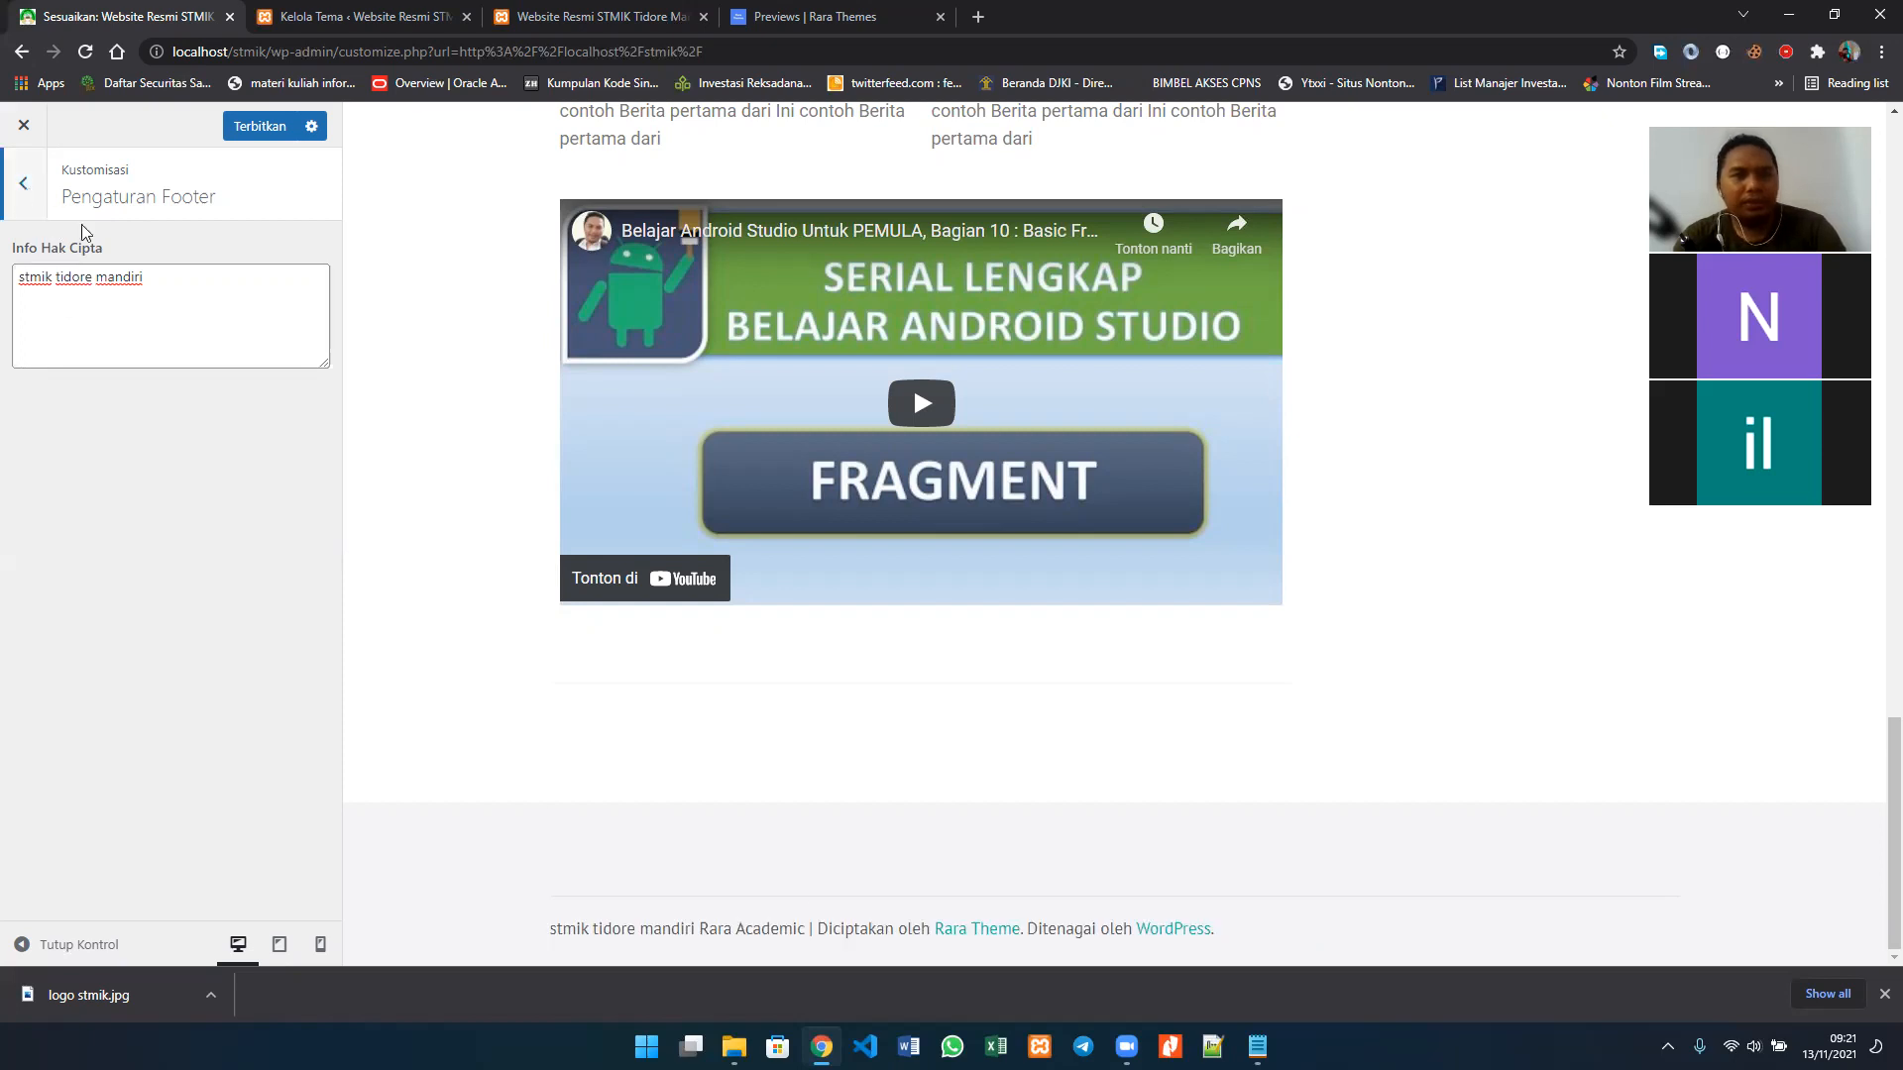
pyautogui.click(170, 282)
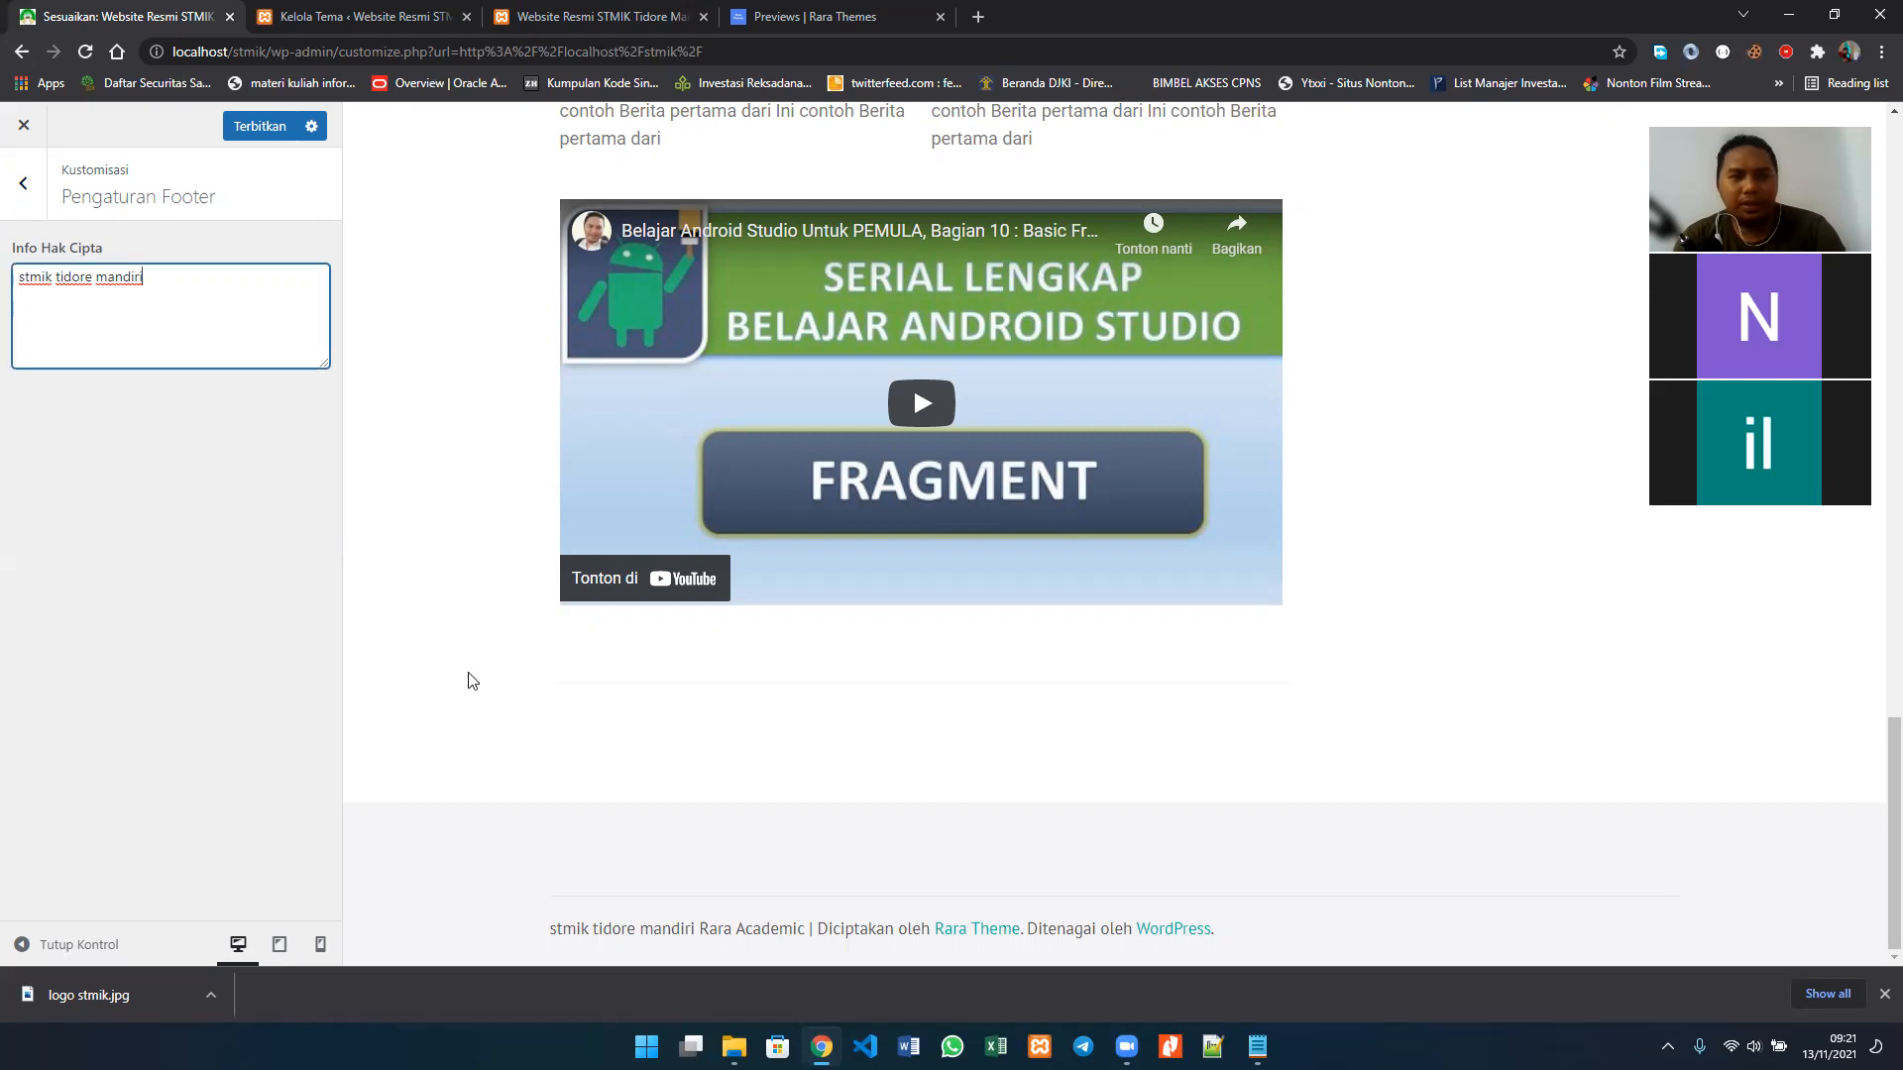
pyautogui.hotkey('ctrl', 'a')
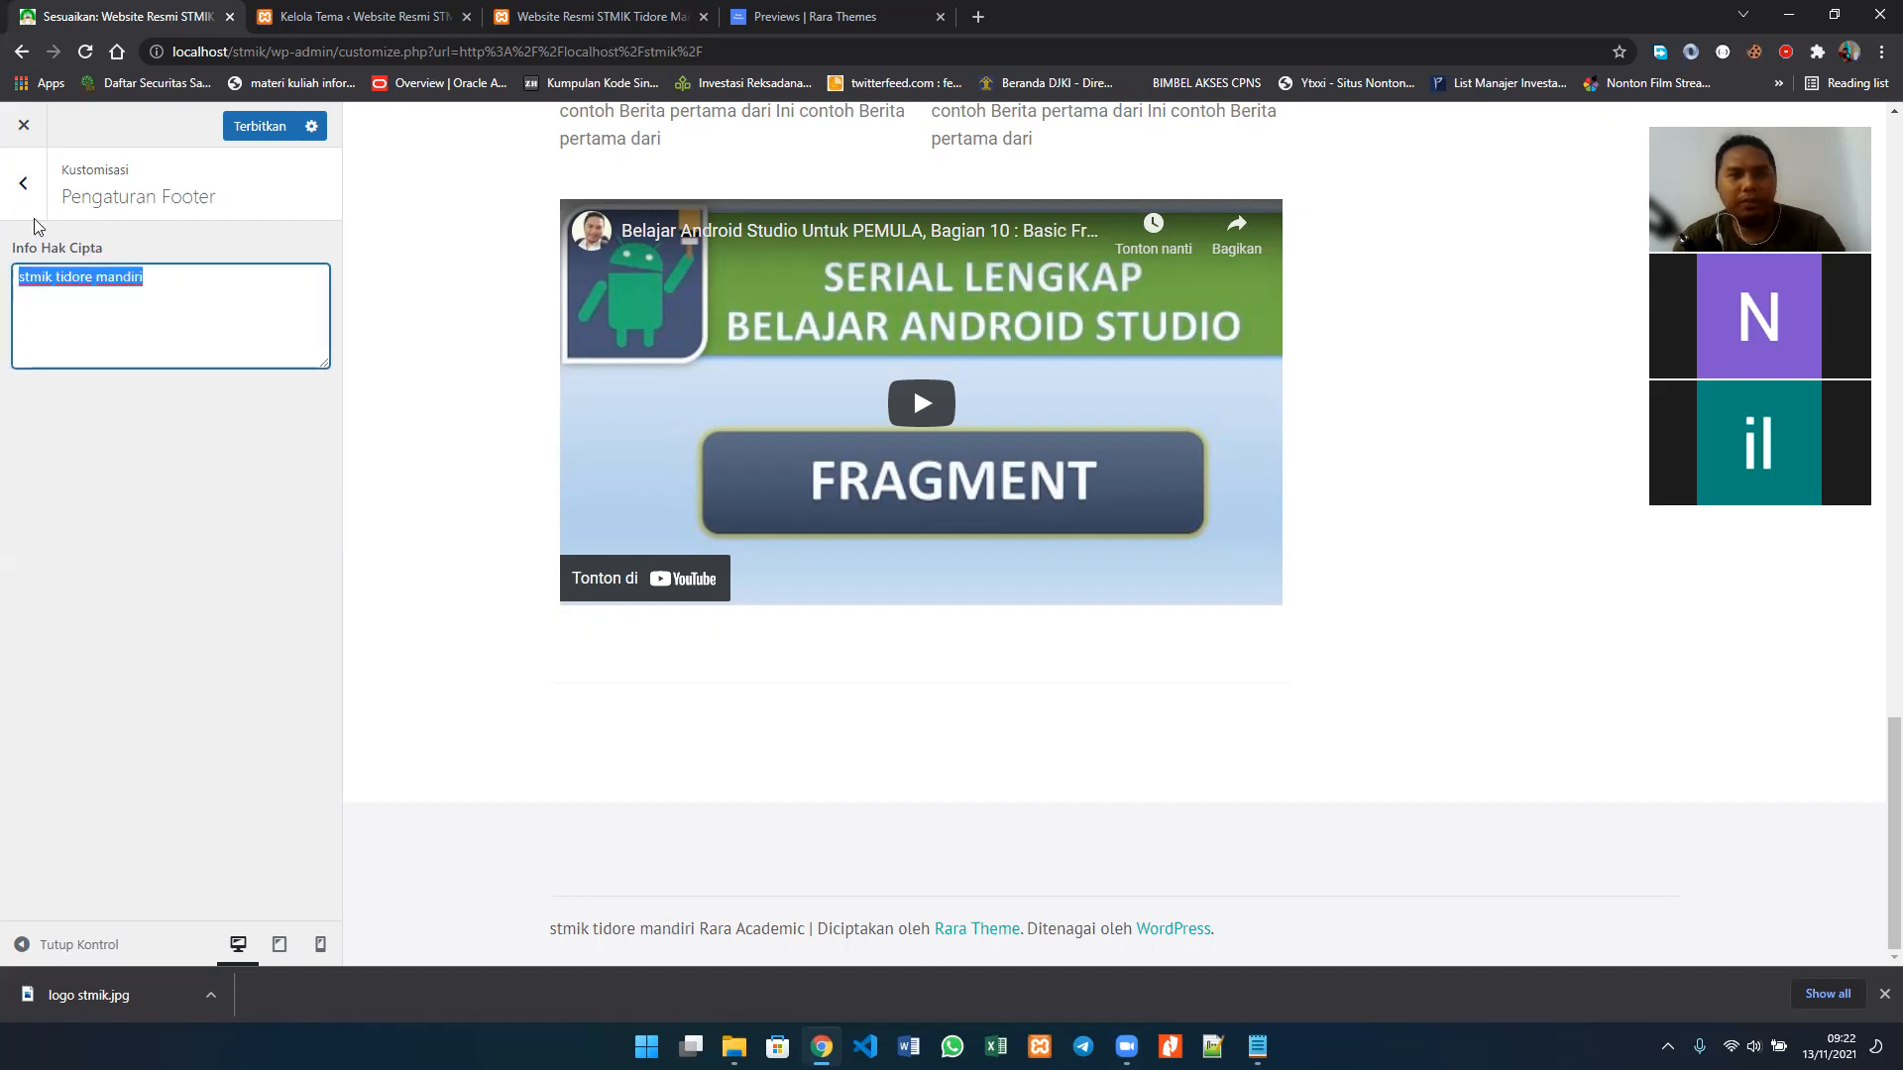
pyautogui.click(27, 183)
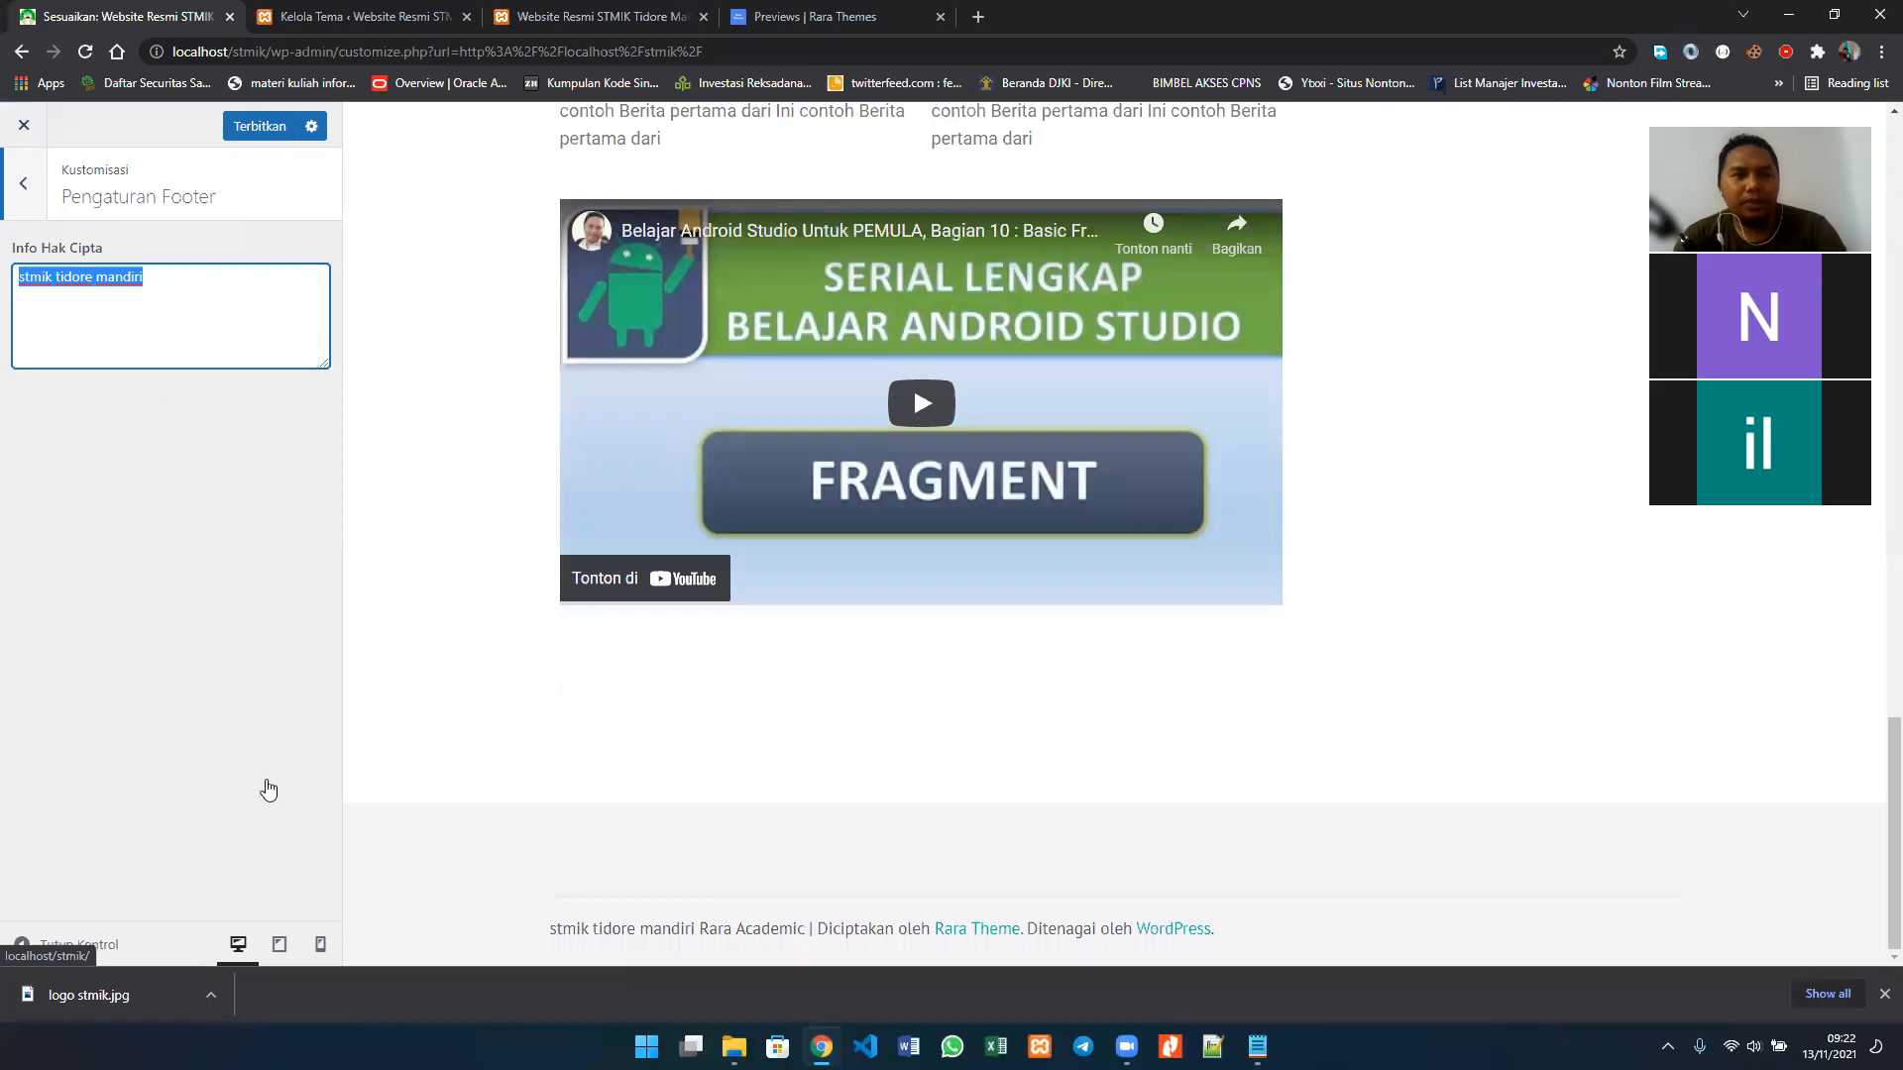
# Step: In the Menu settings, assign Menu Utama to the Sekunder location and check the preview for its effect
pyautogui.click(239, 735)
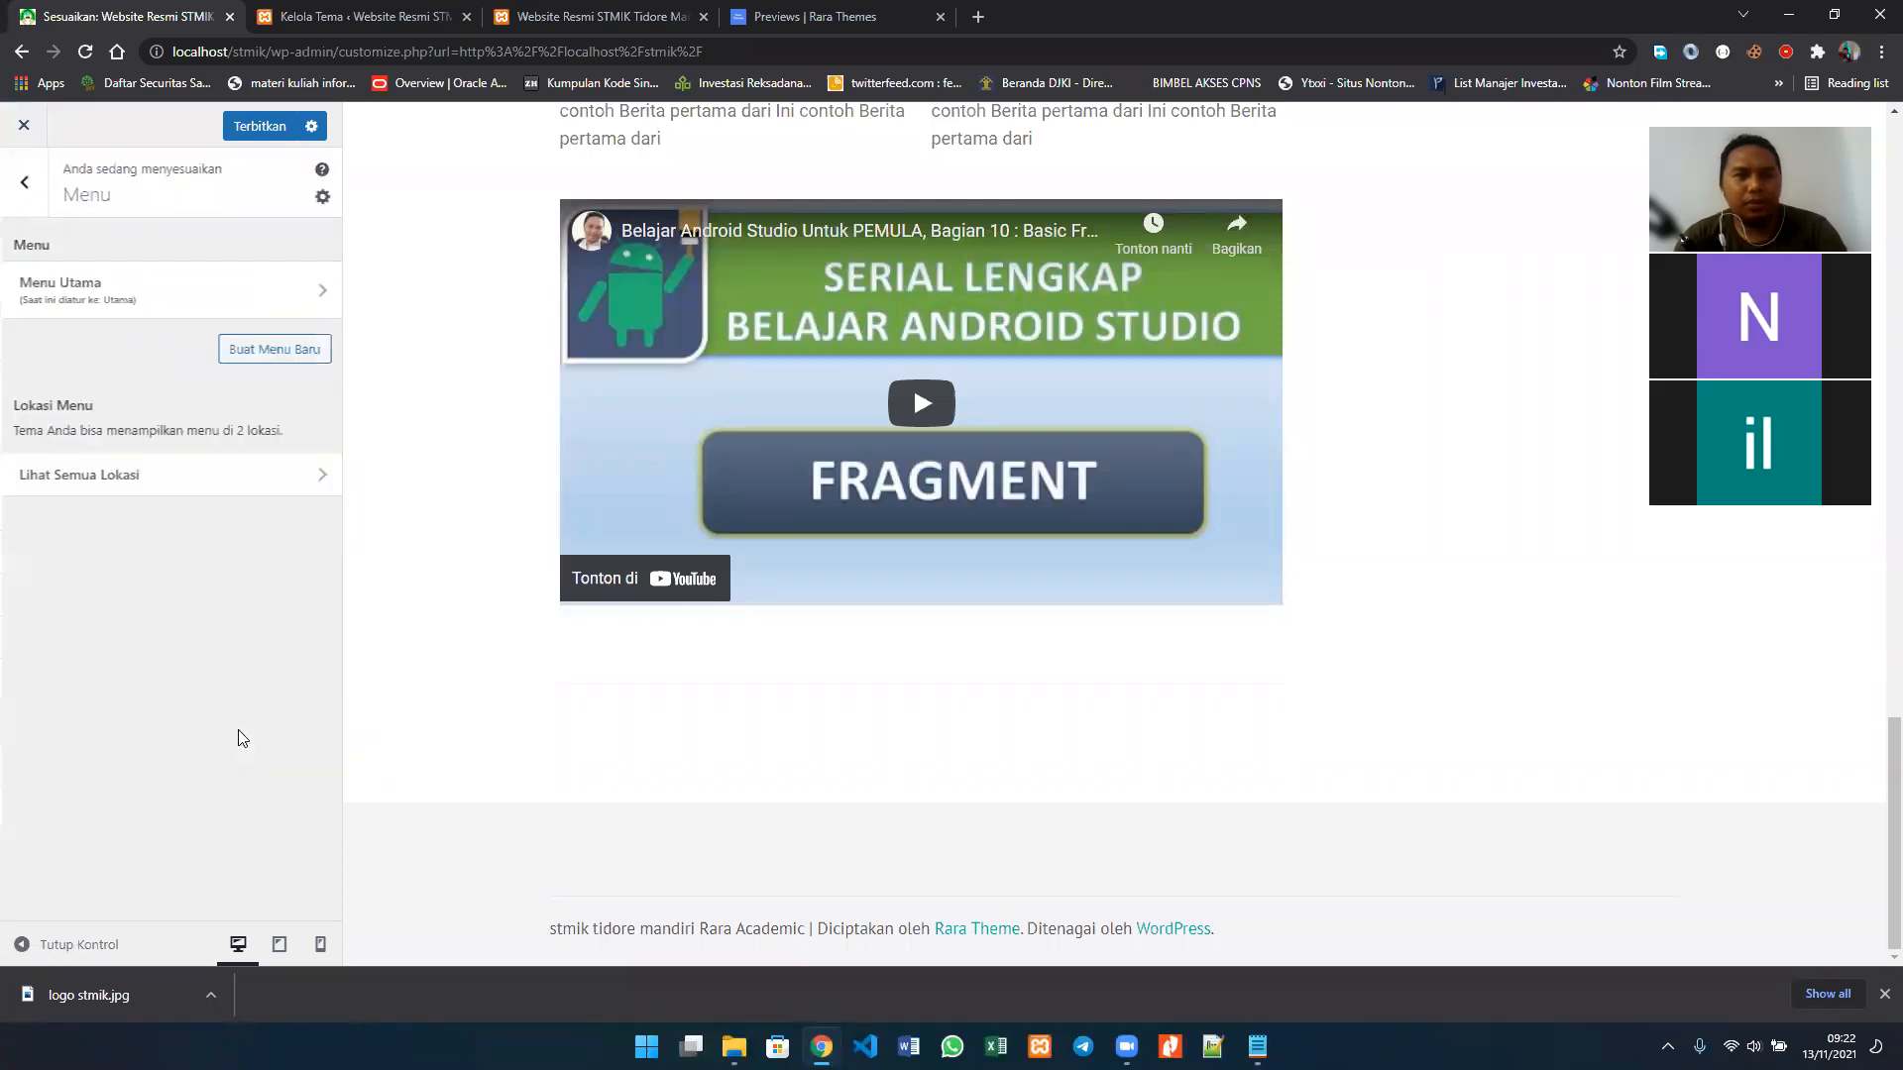
pyautogui.scroll(15, 421, 512)
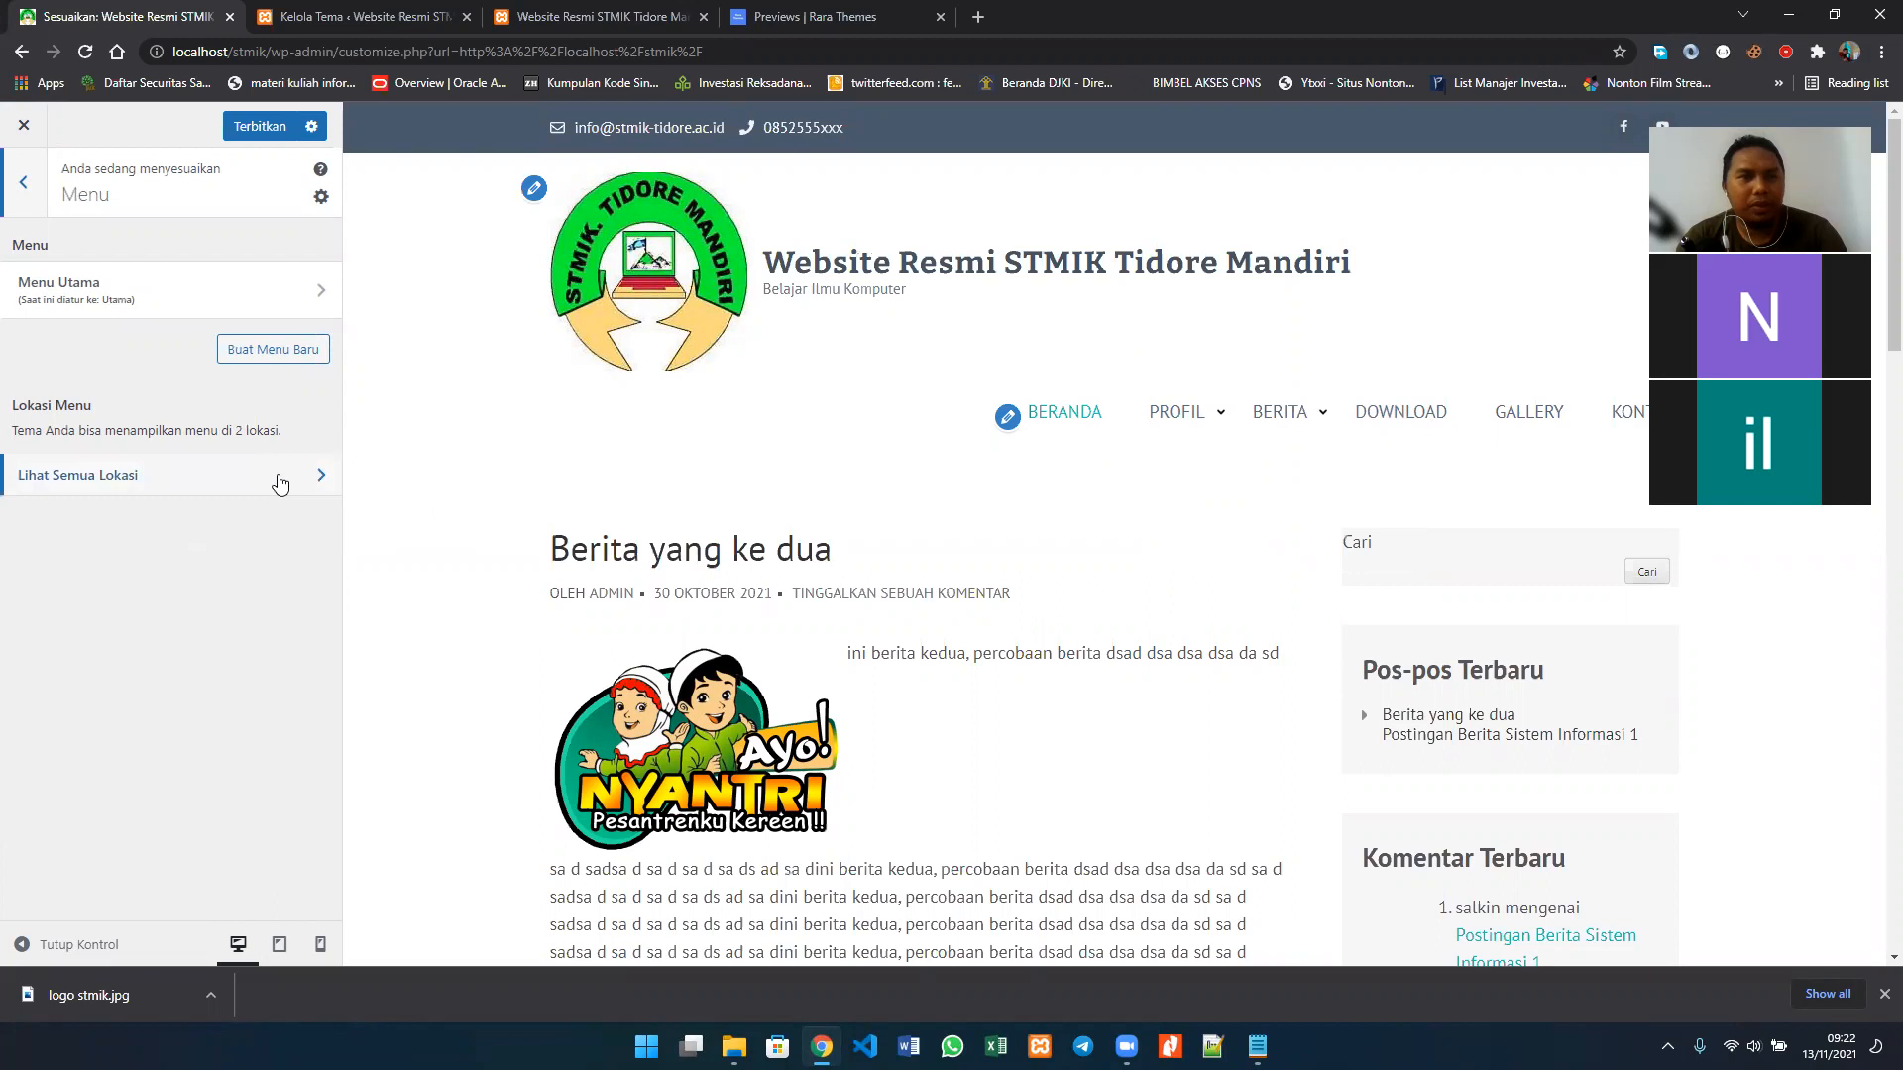
pyautogui.scroll(-5, 1211, 583)
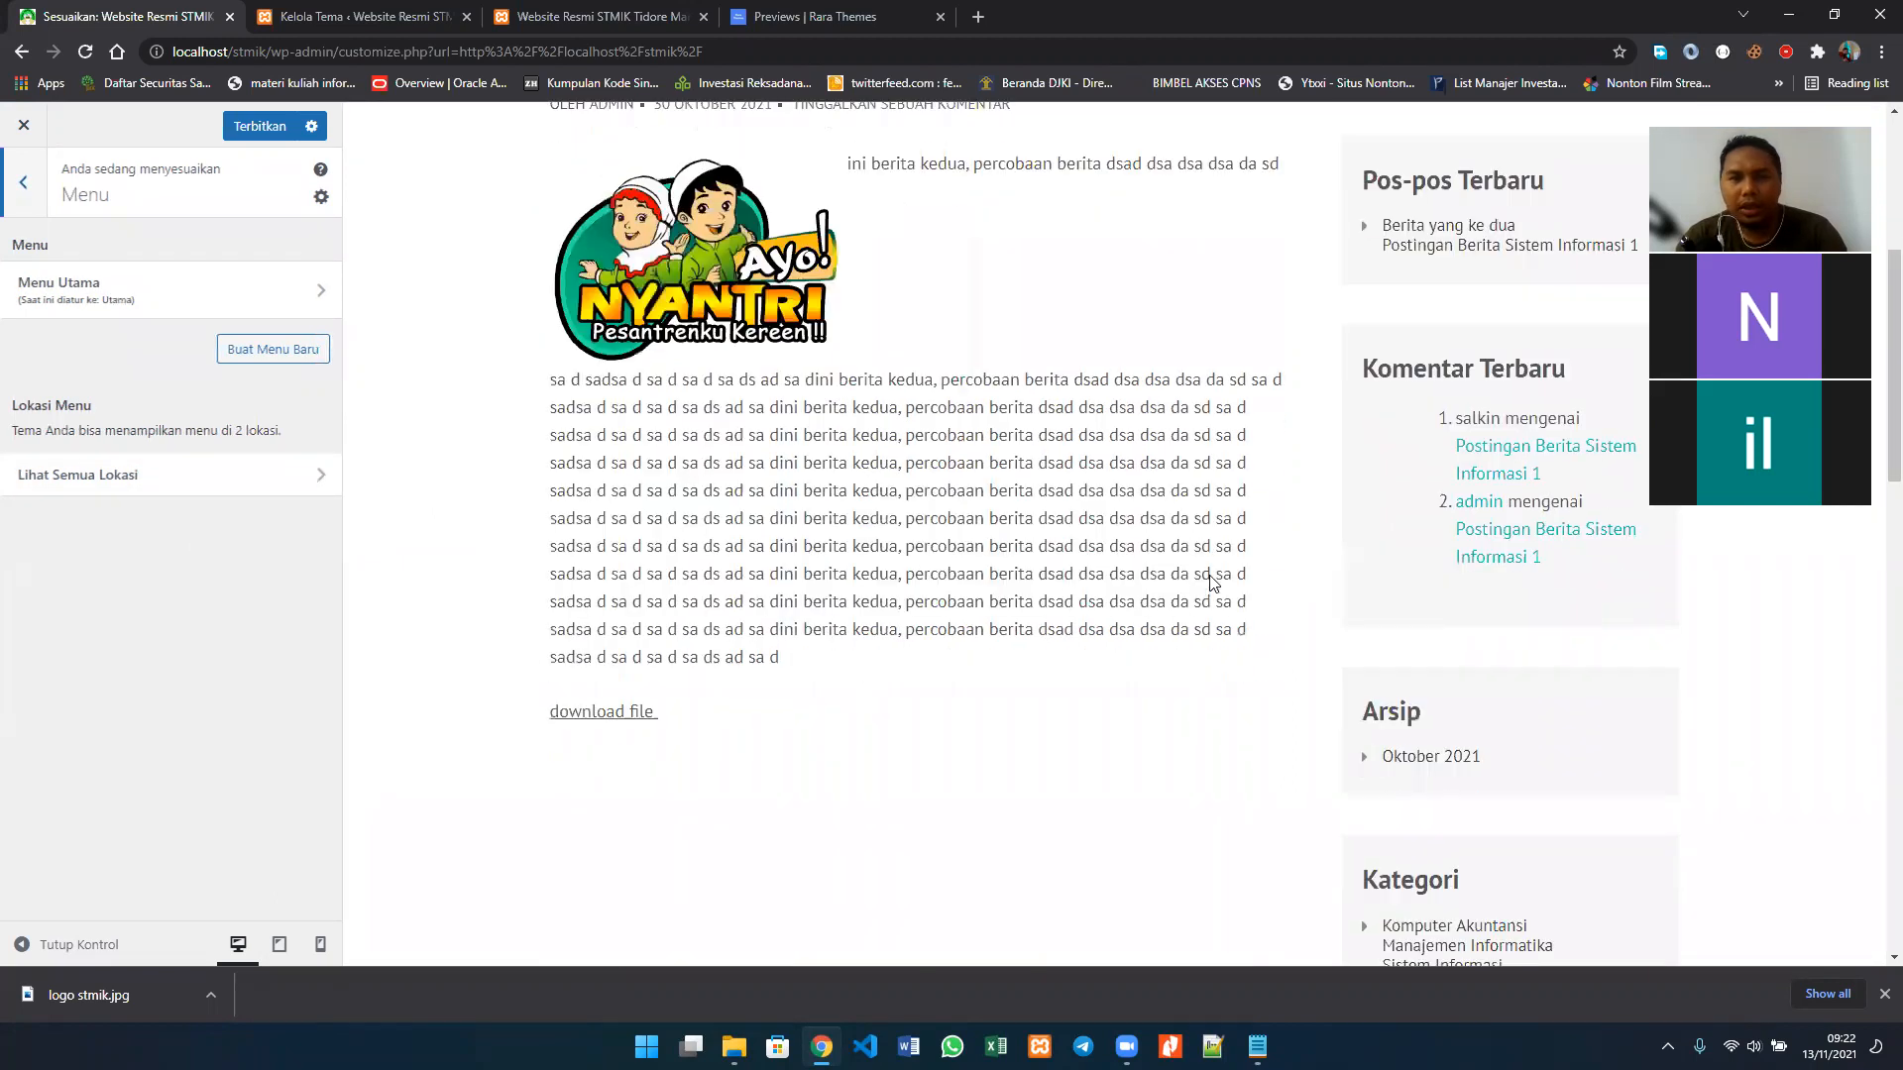
pyautogui.scroll(5, 1211, 583)
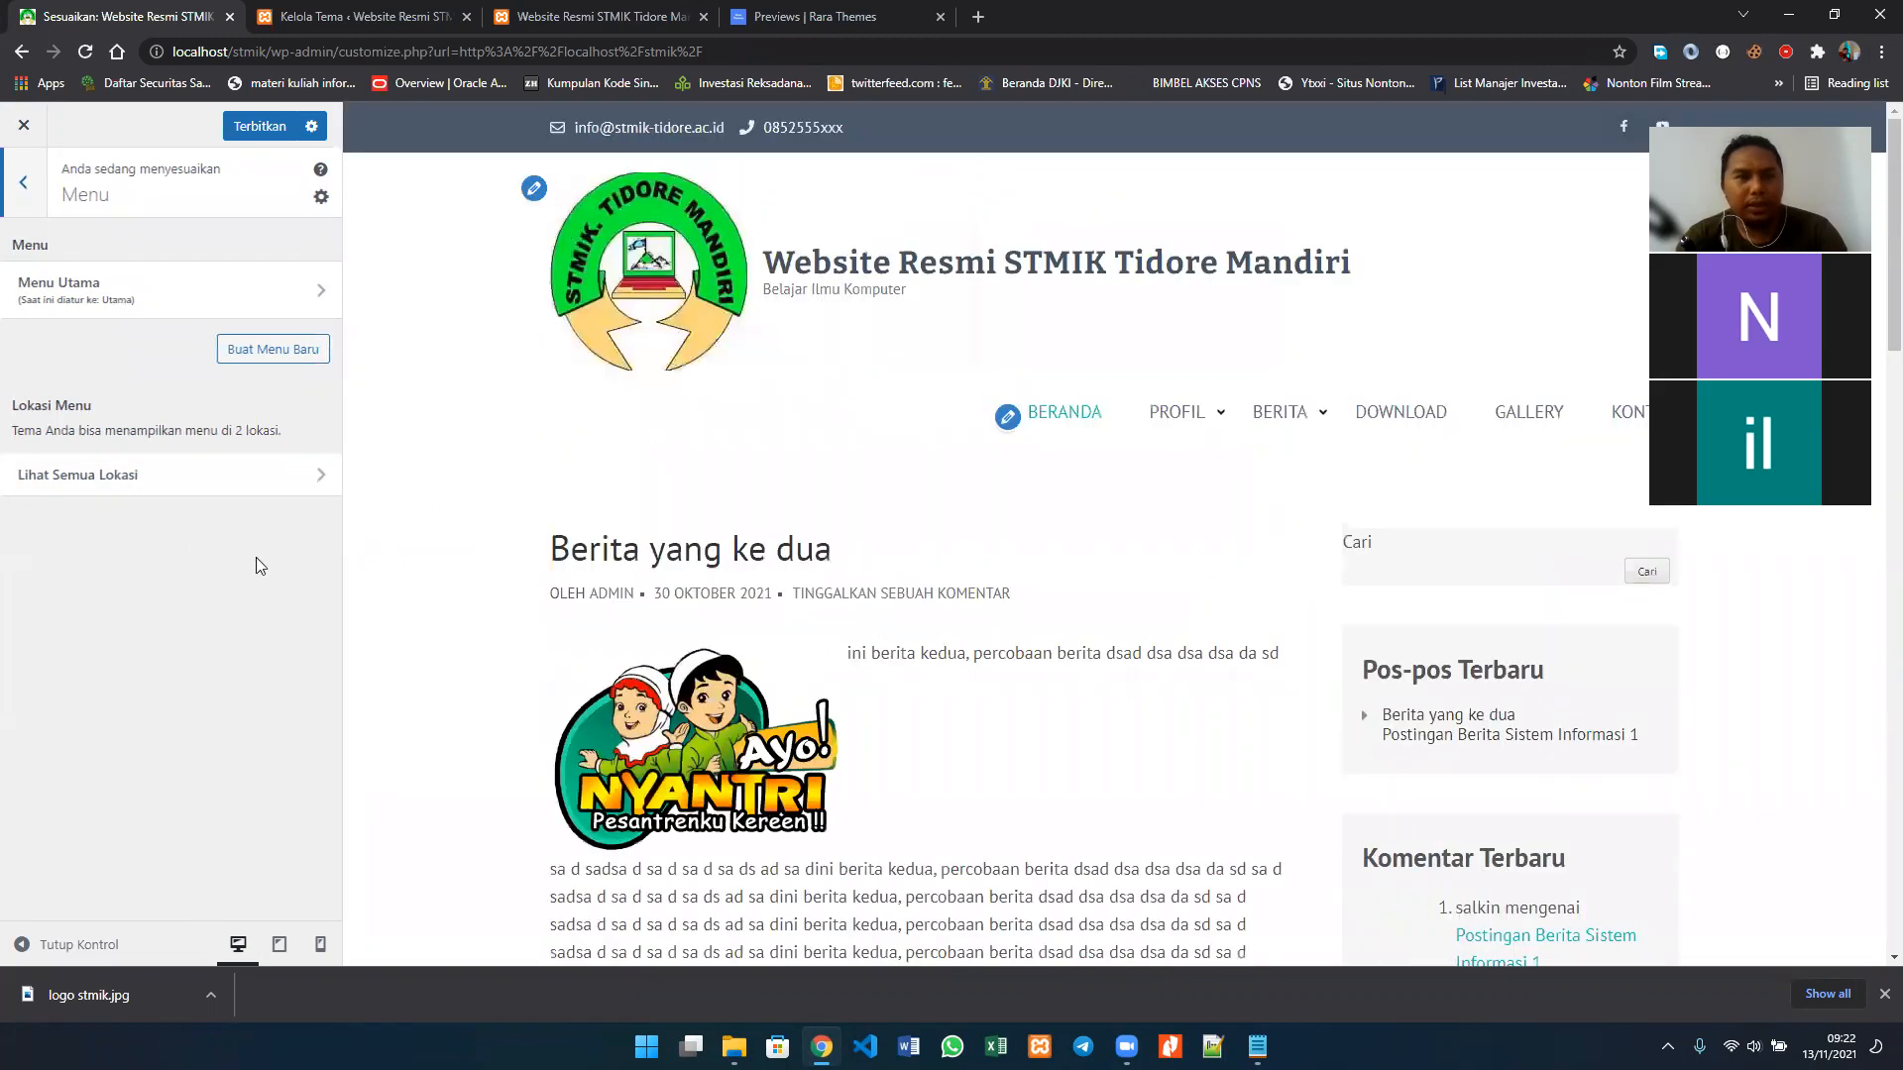
pyautogui.click(258, 482)
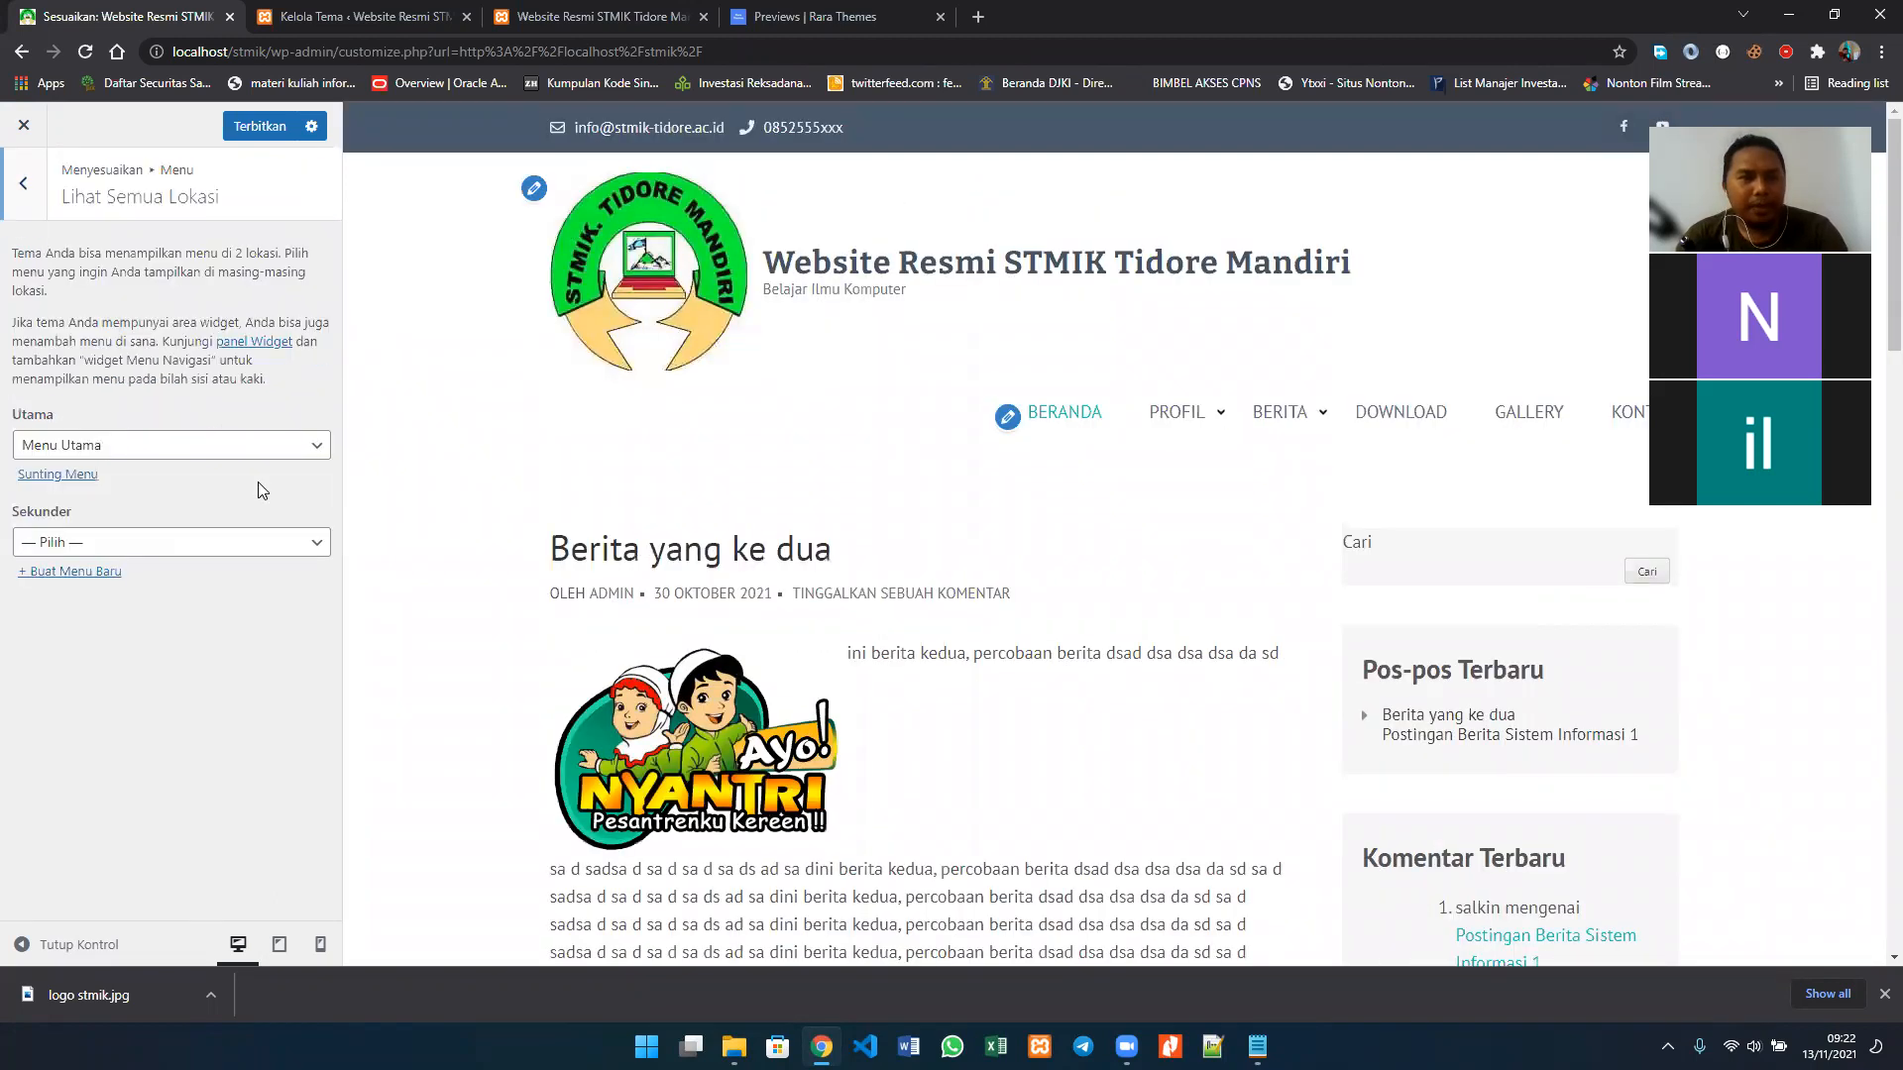
pyautogui.click(119, 545)
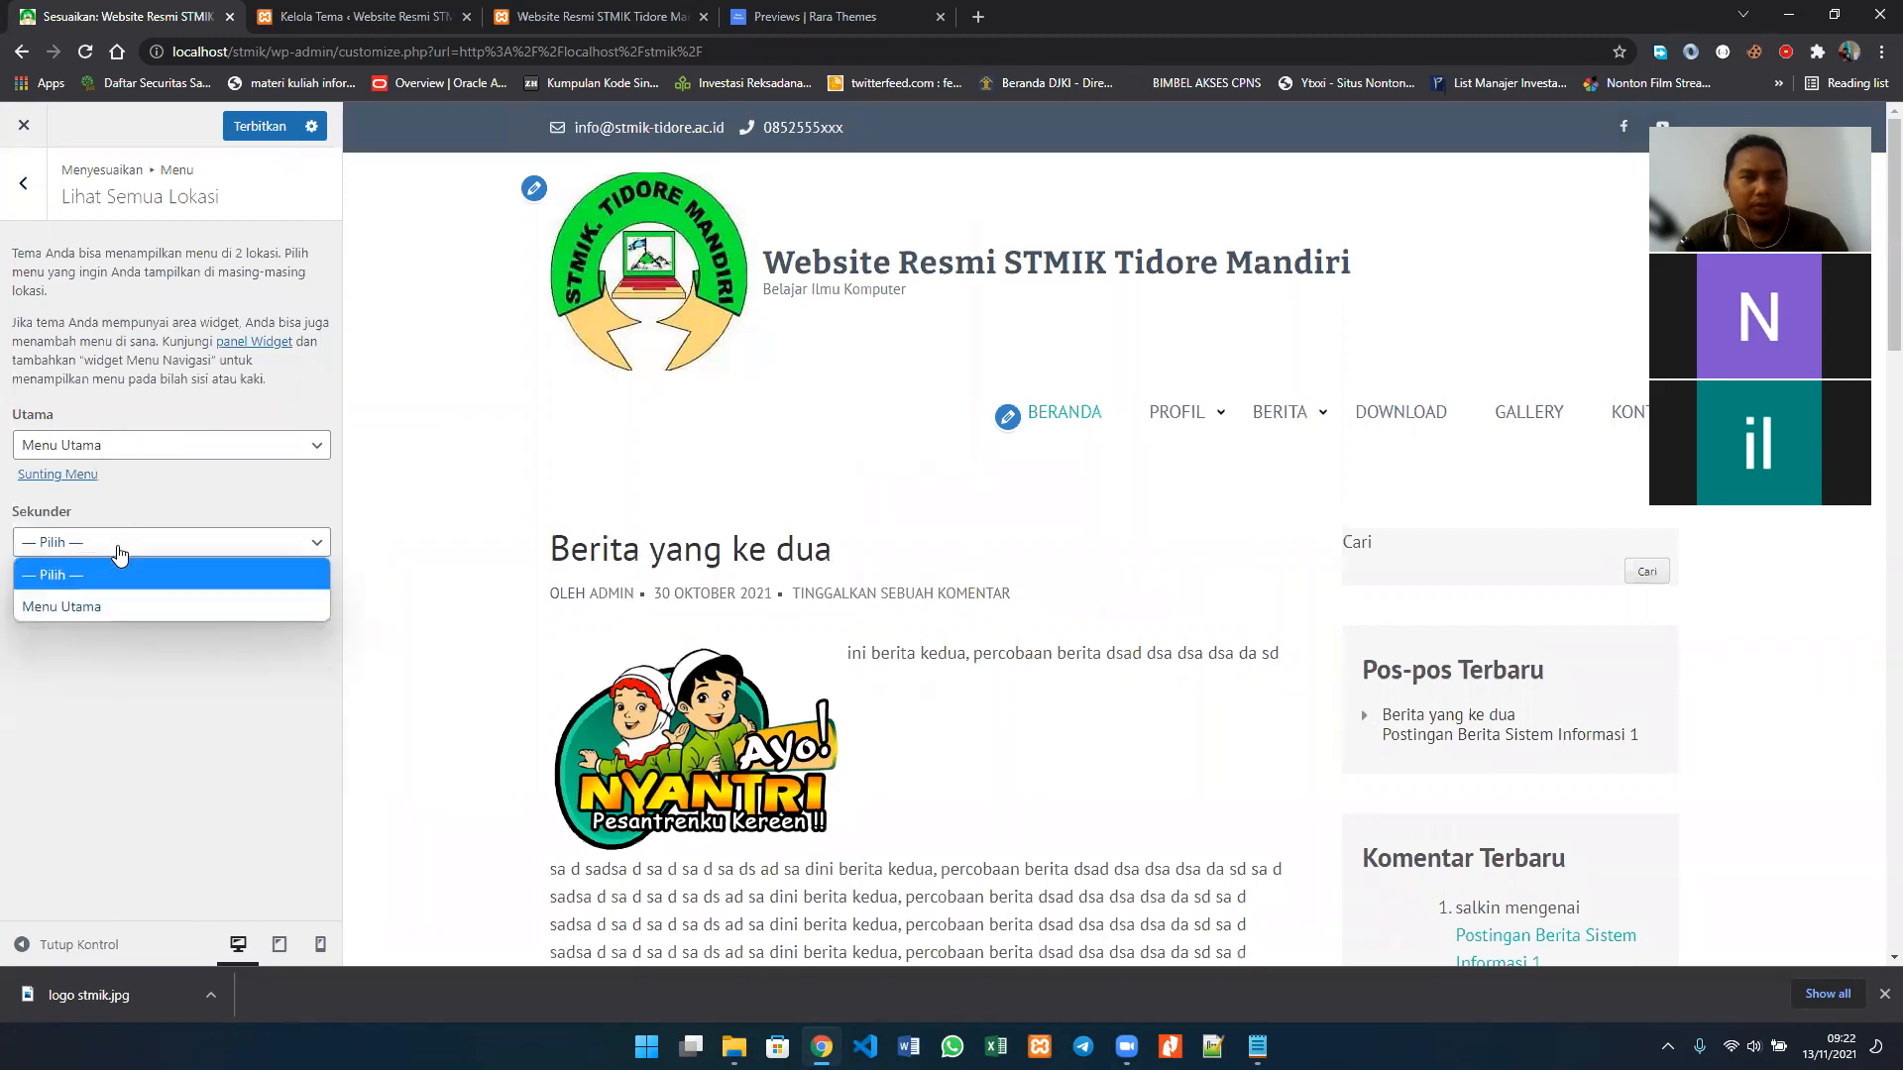
pyautogui.click(115, 607)
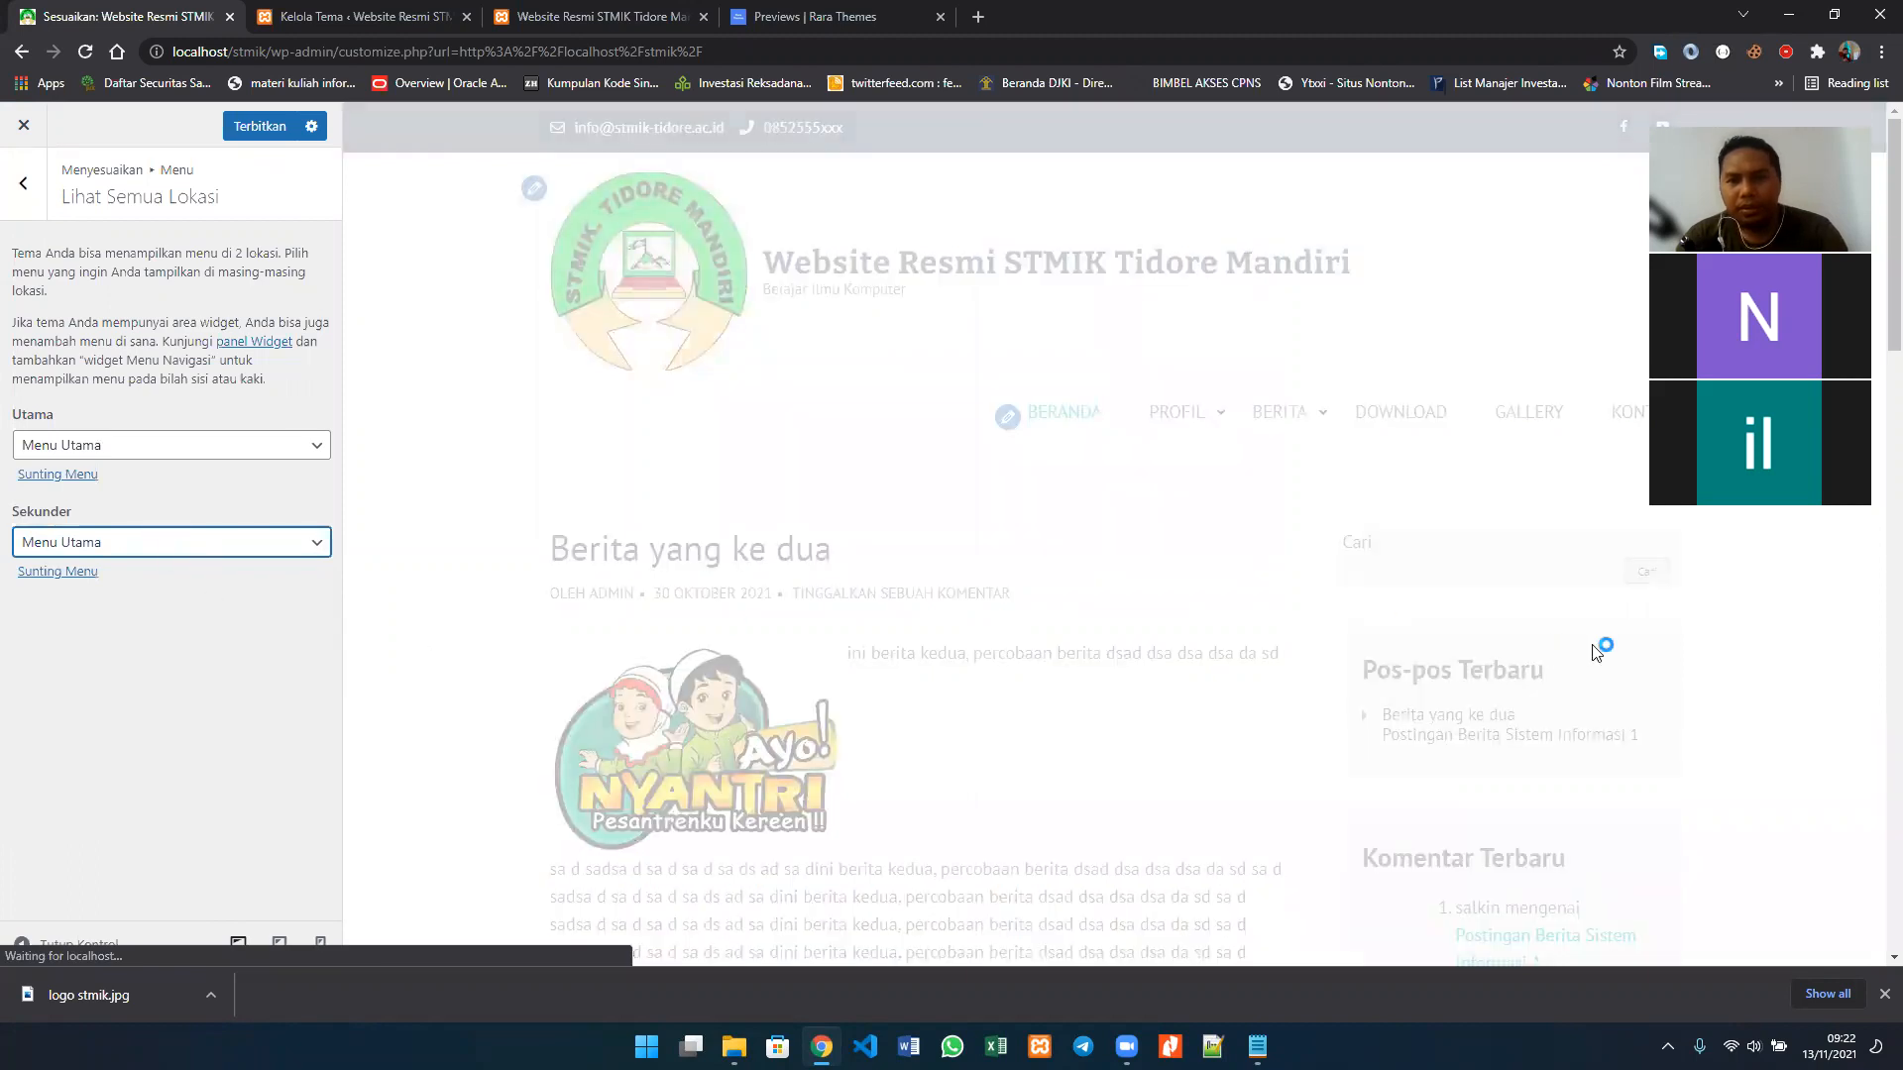
pyautogui.scroll(-4, 1595, 651)
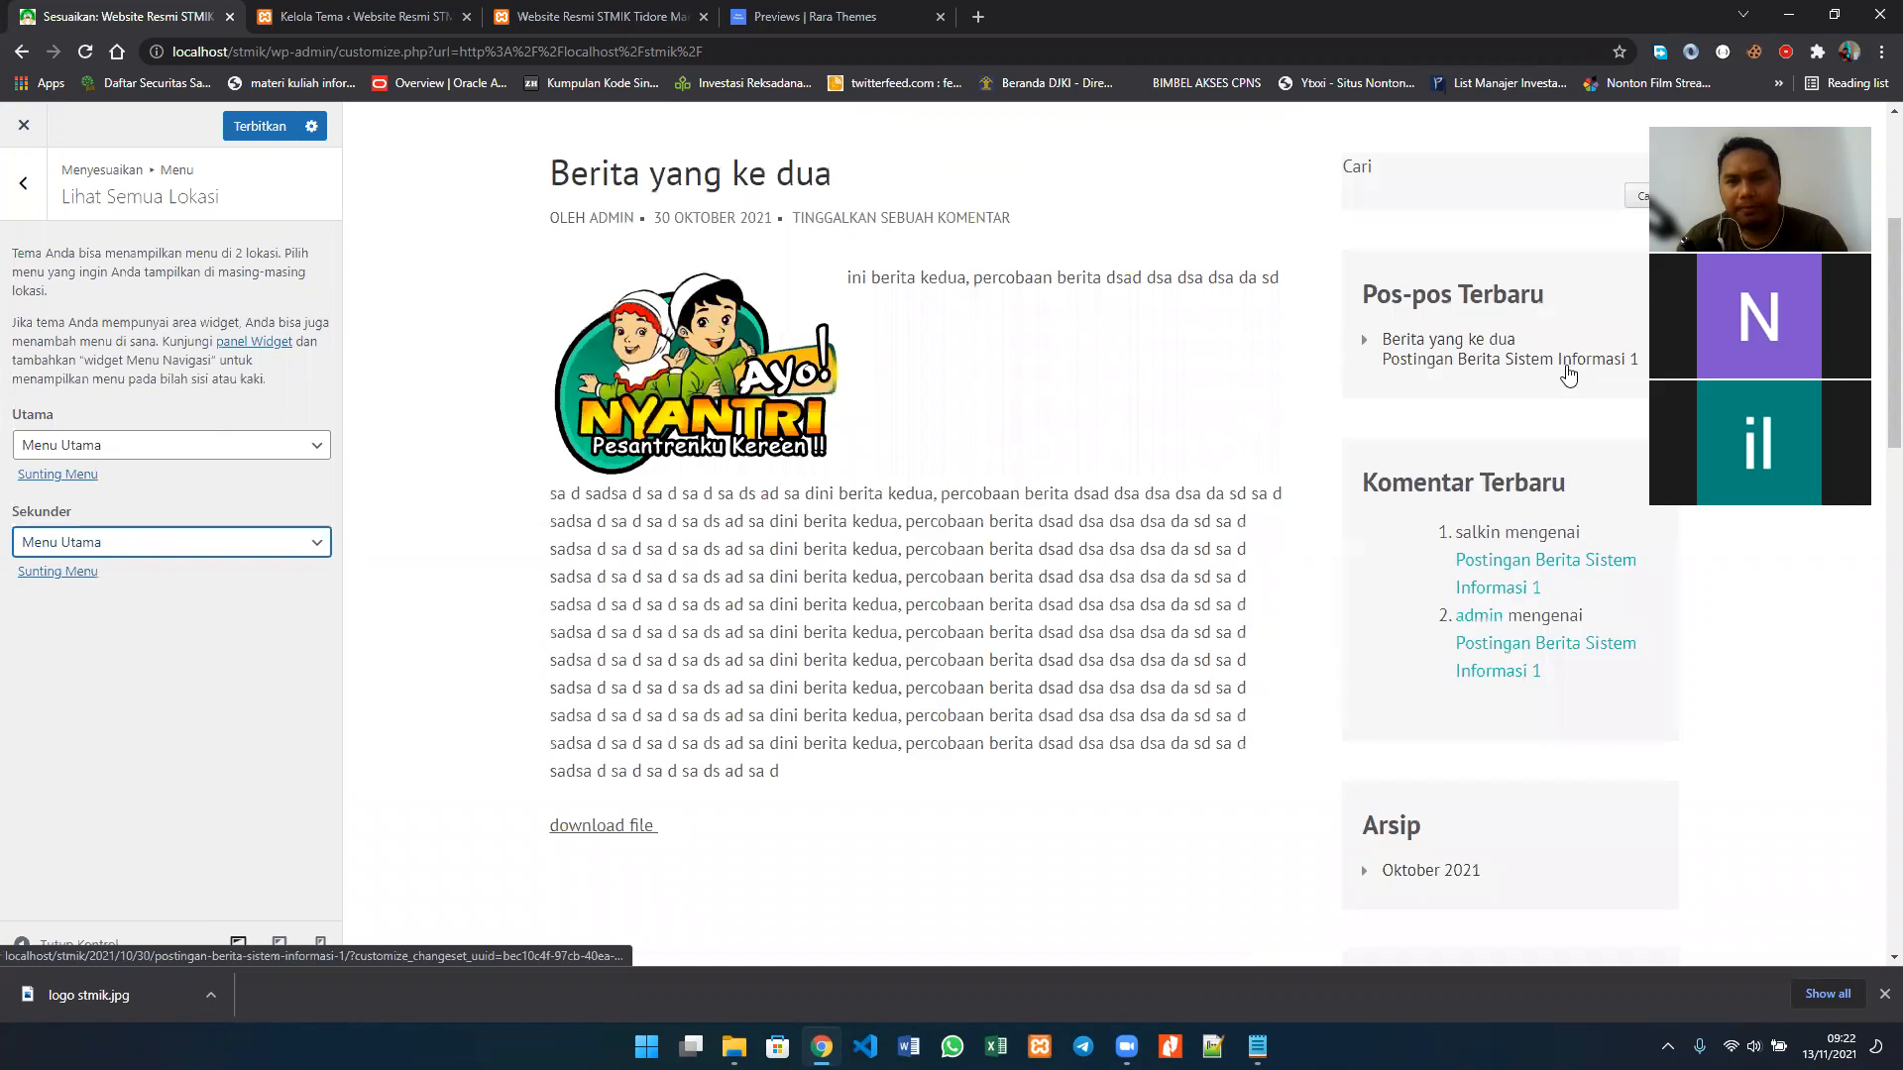
pyautogui.scroll(-4, 1567, 374)
pyautogui.scroll(-3, 1568, 374)
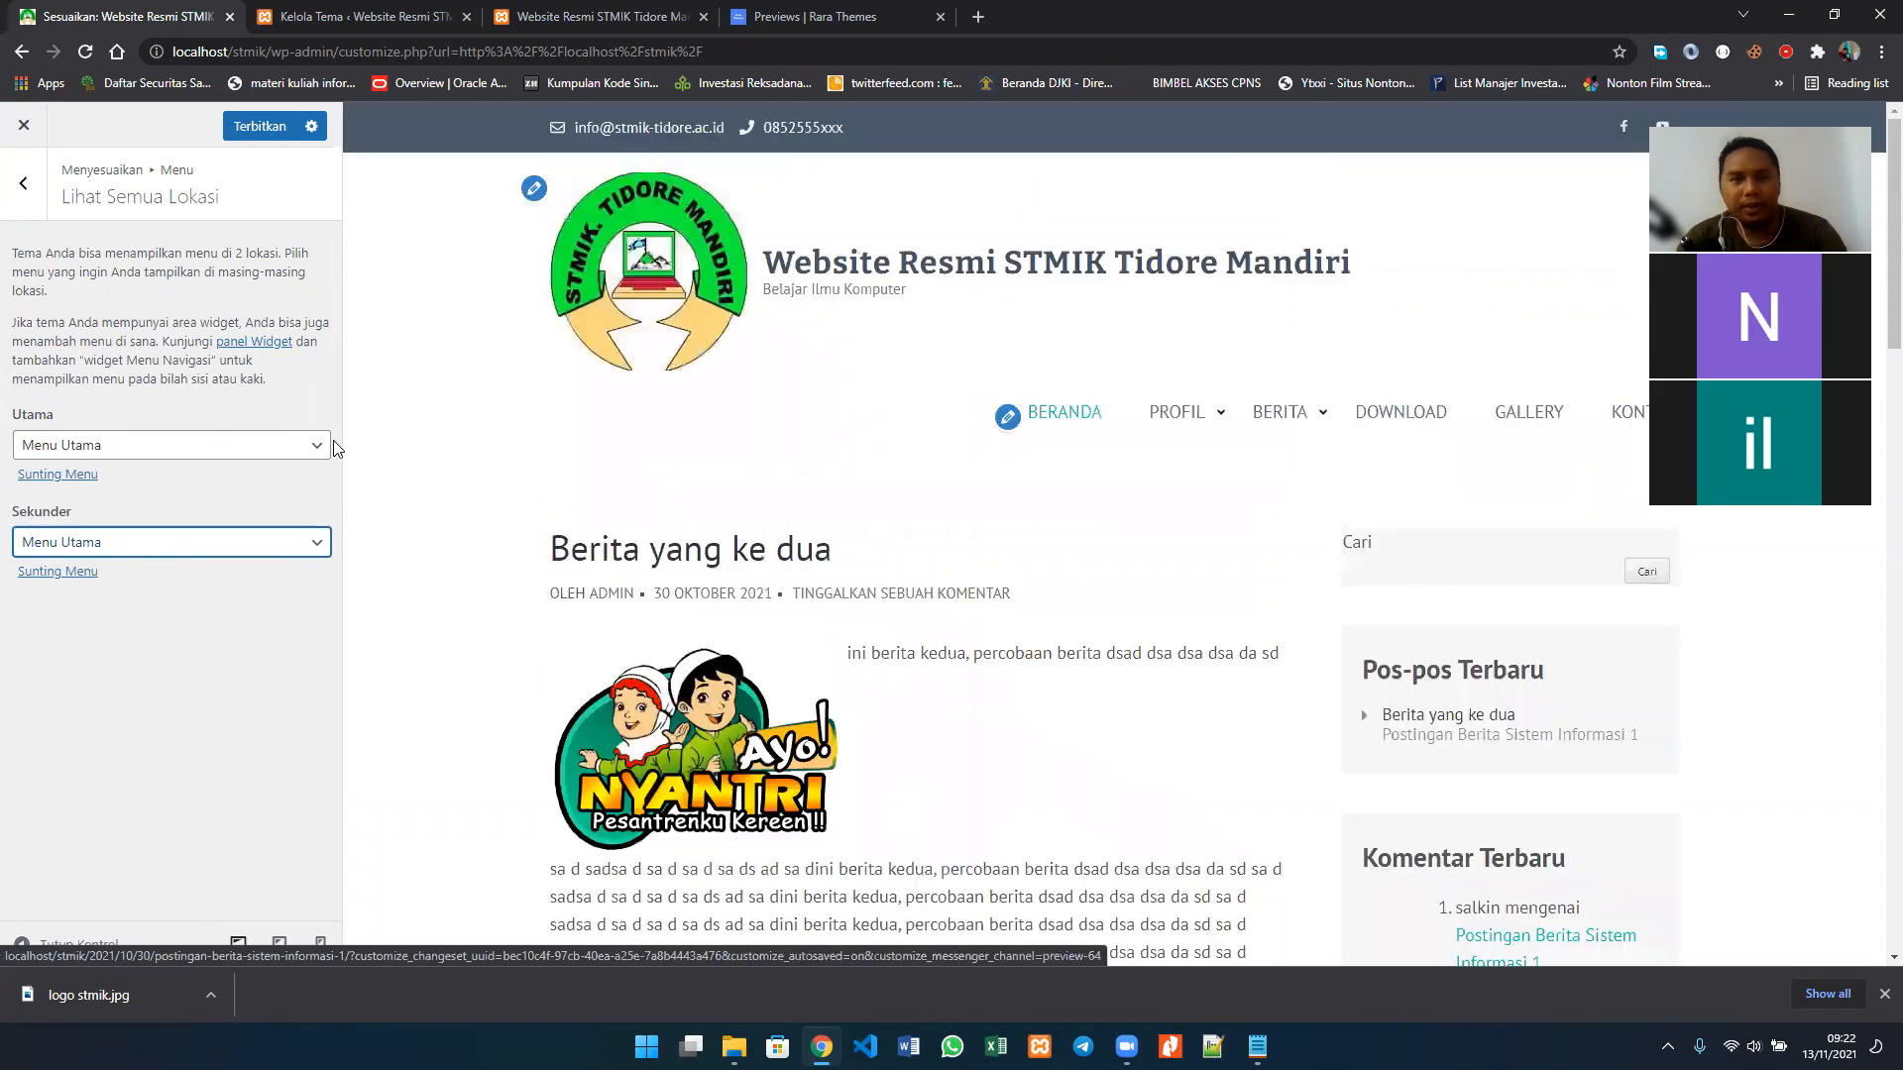
# Step: Review the assigned locations of Menu Utama once more and return to the main list of customization settings
pyautogui.click(35, 181)
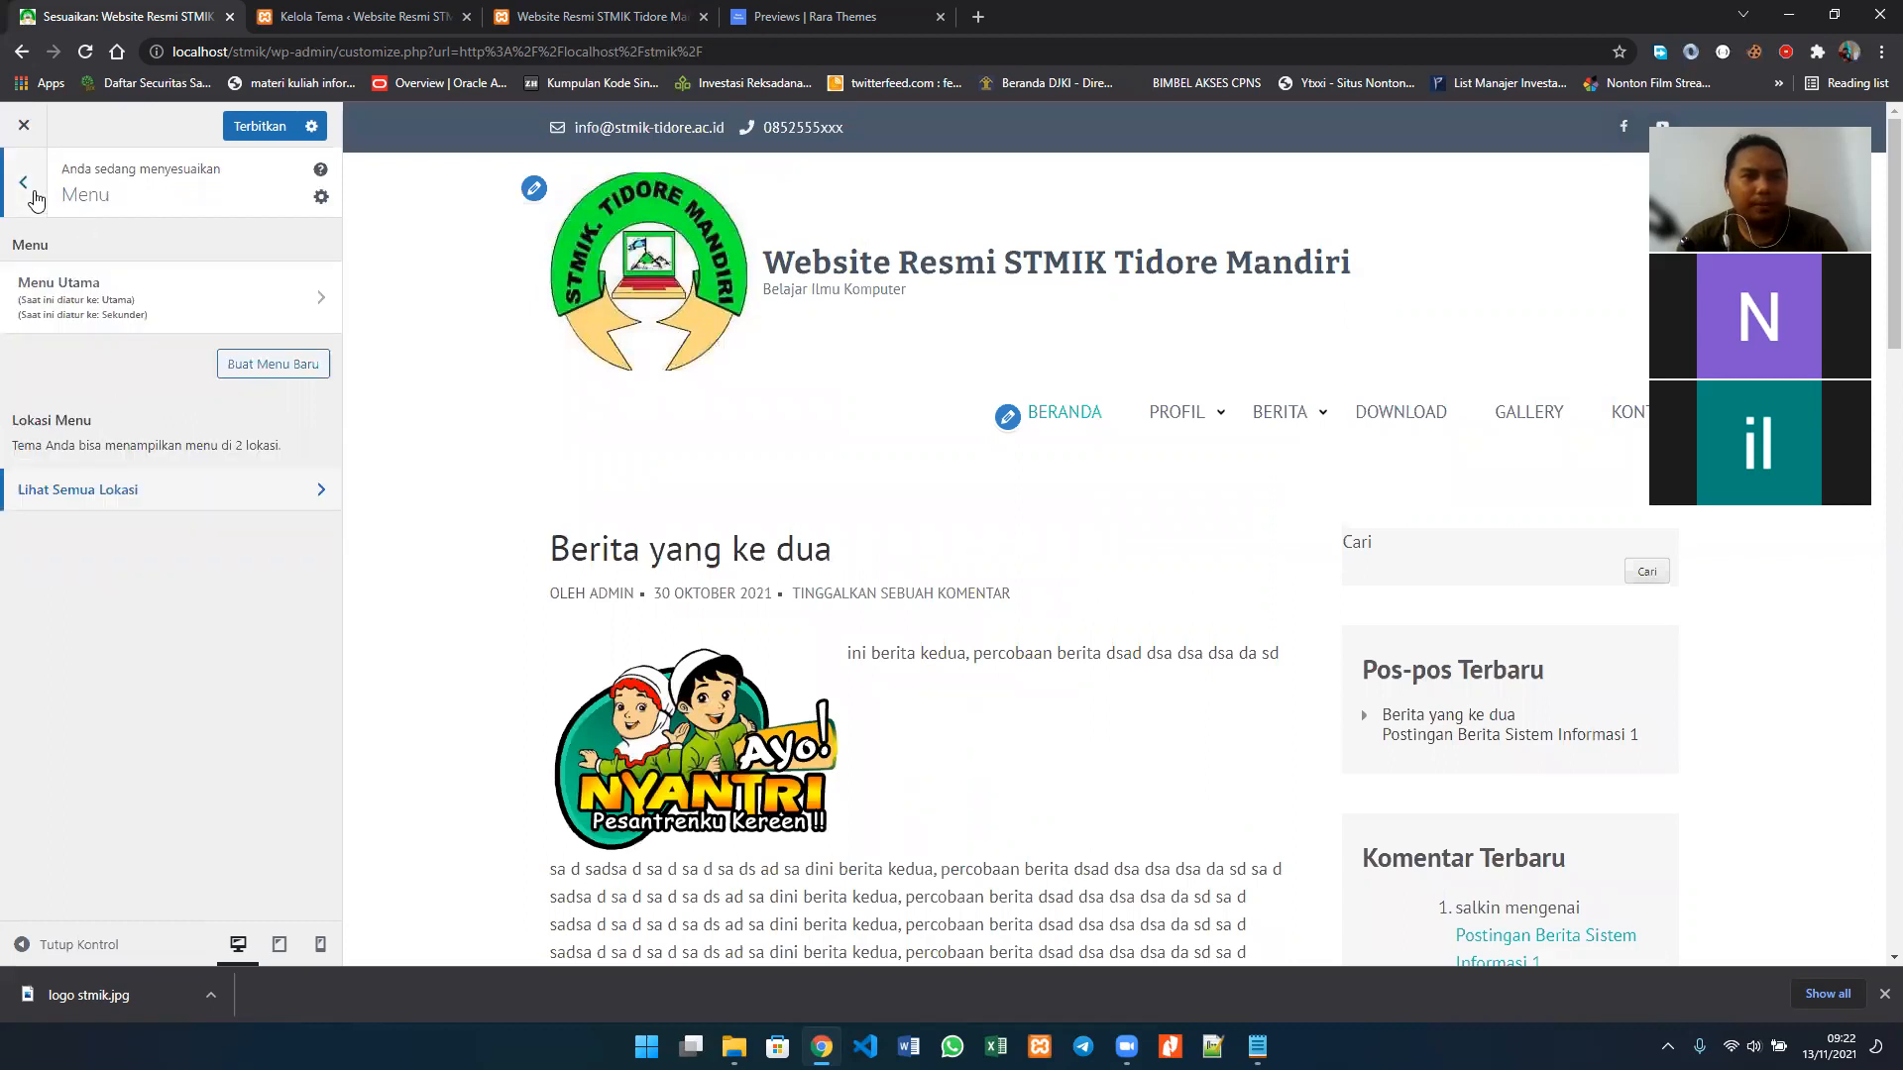
pyautogui.click(153, 496)
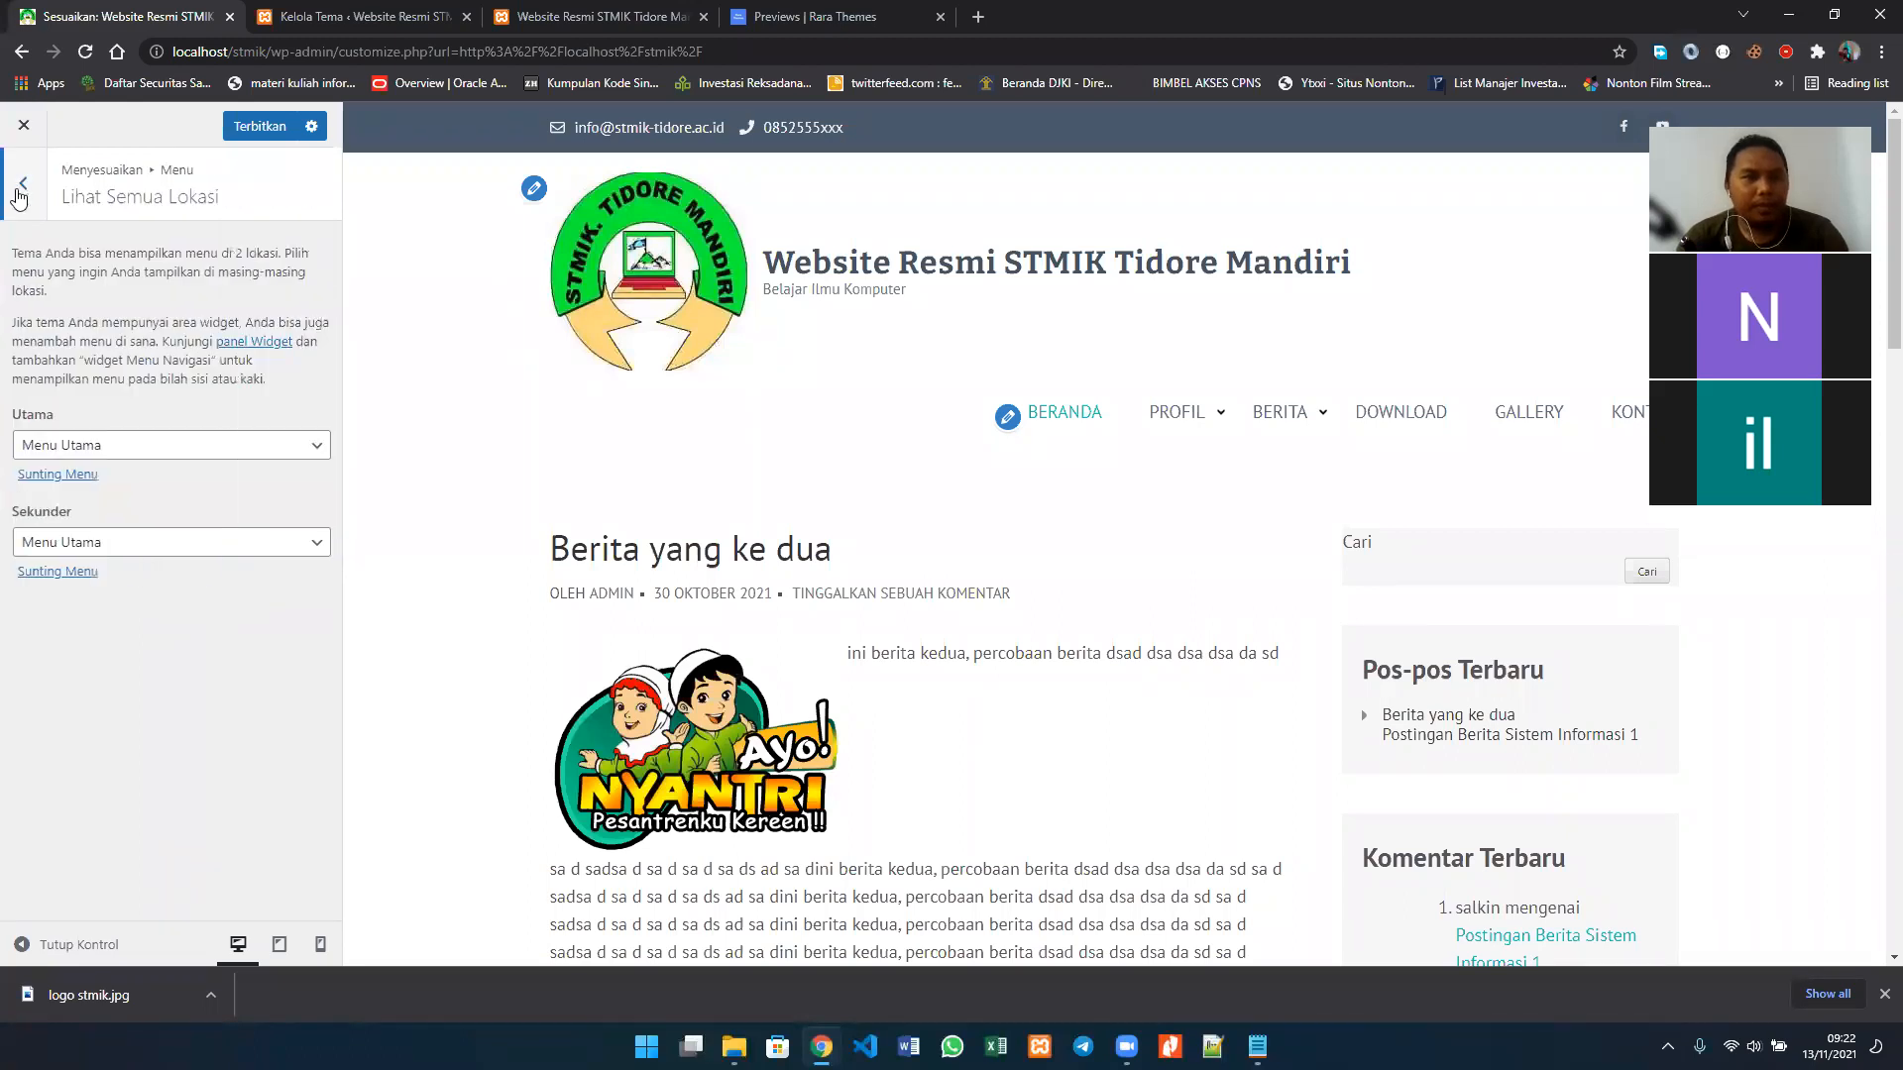
pyautogui.click(20, 188)
pyautogui.click(20, 186)
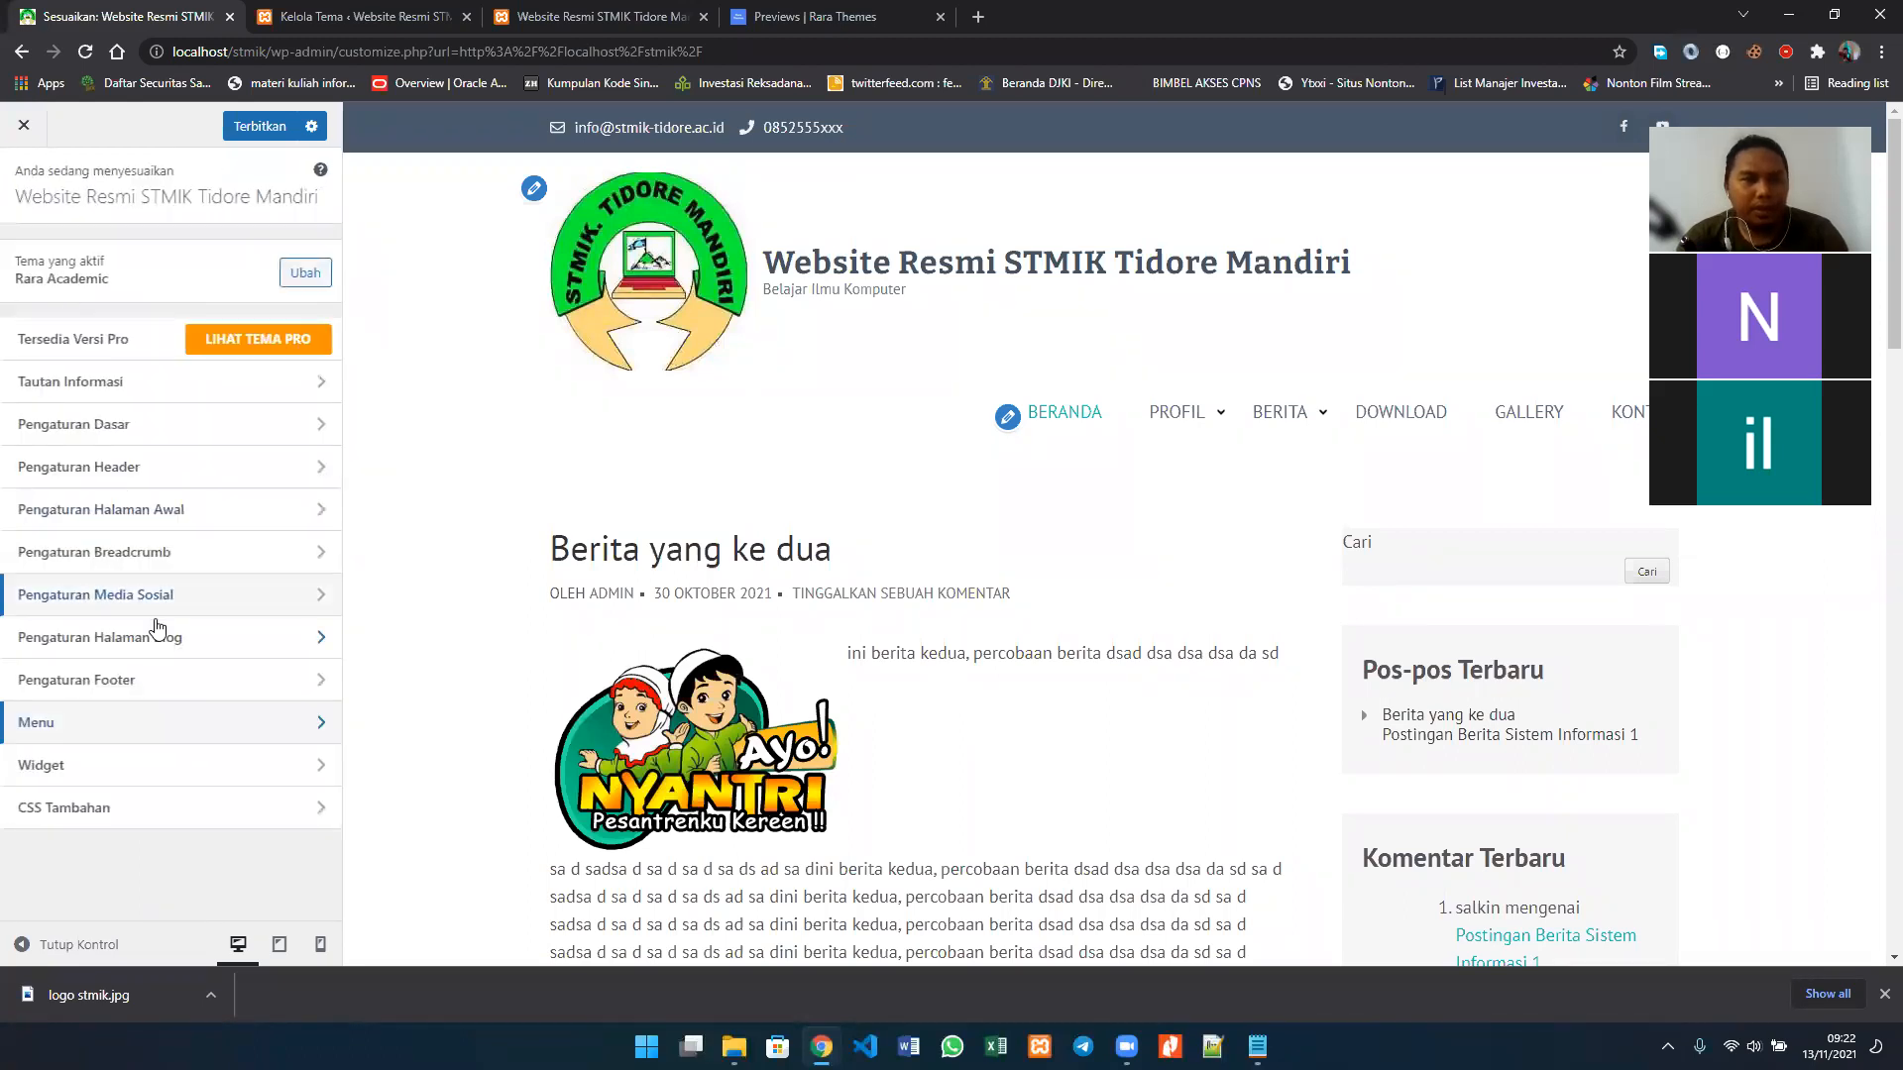
# Step: Open the Sidebar widget area for editing and dismiss the block widget introduction
pyautogui.click(222, 773)
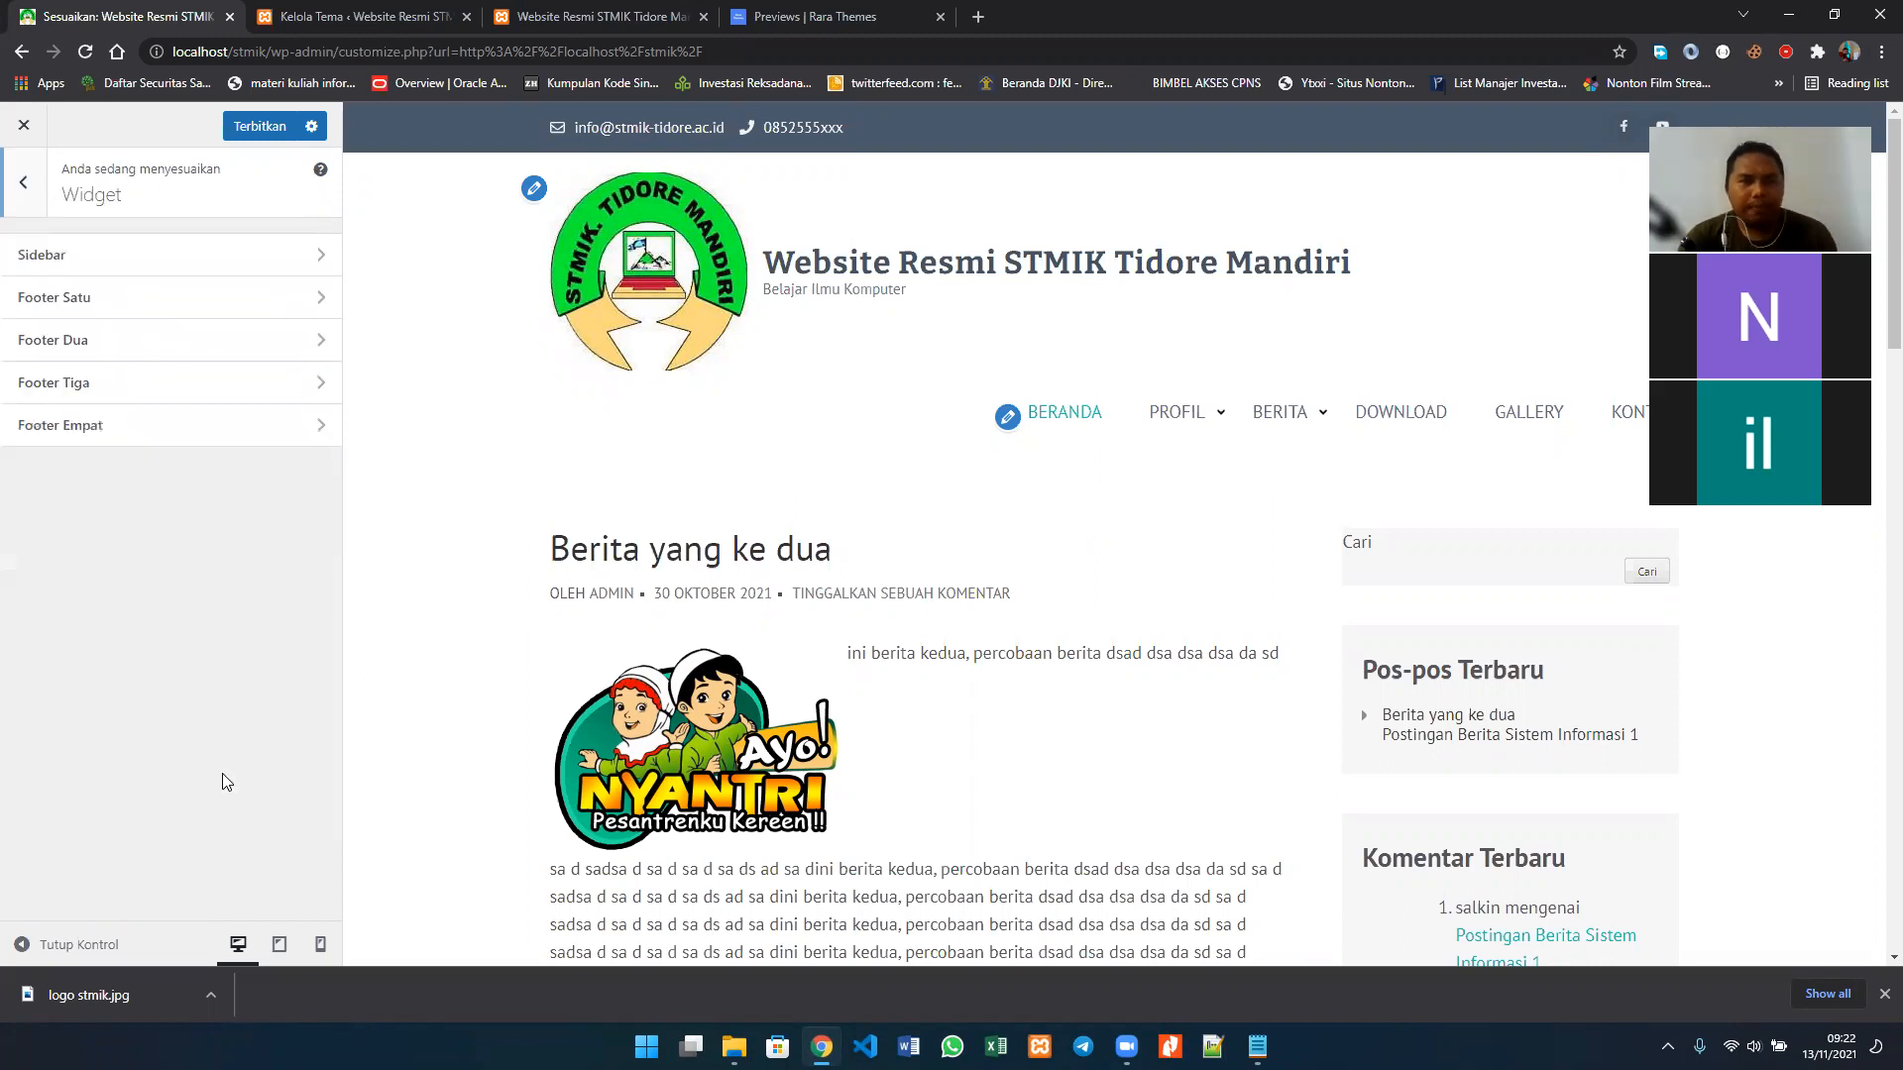
pyautogui.click(247, 254)
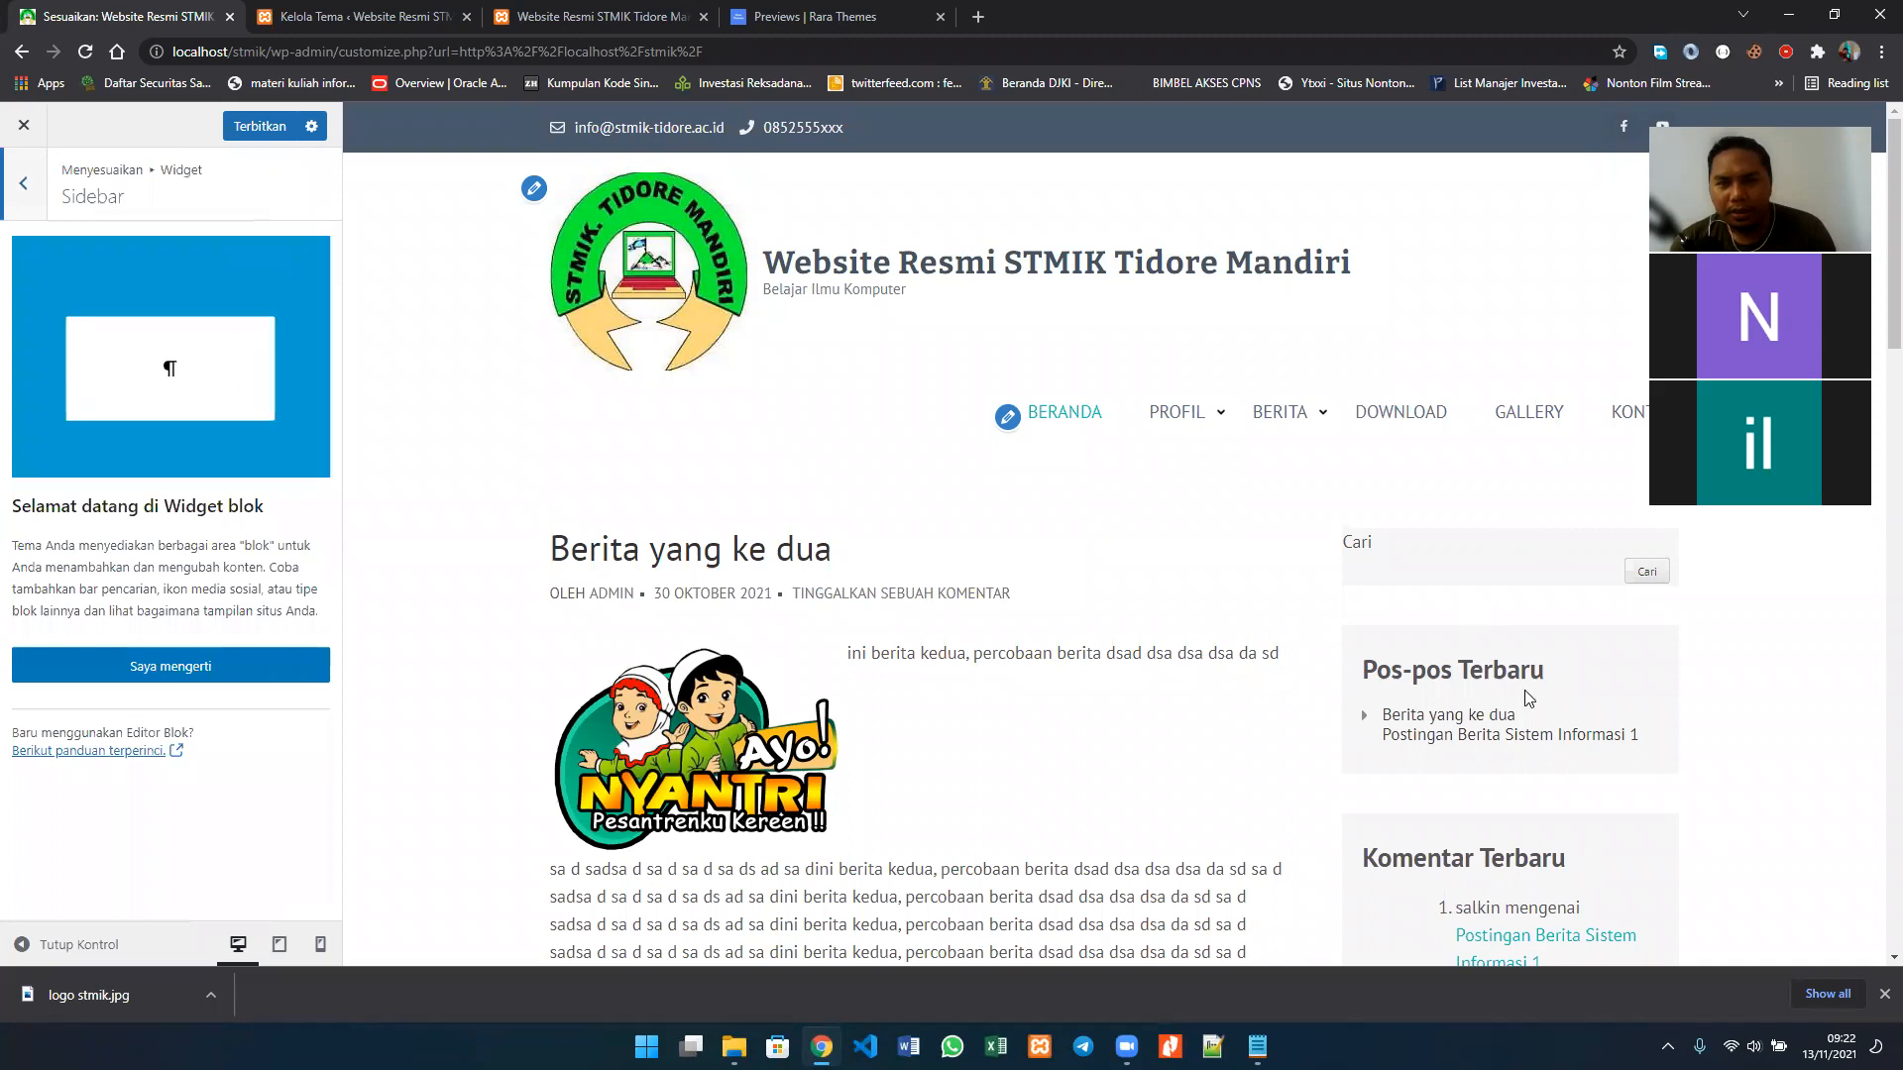
pyautogui.click(225, 661)
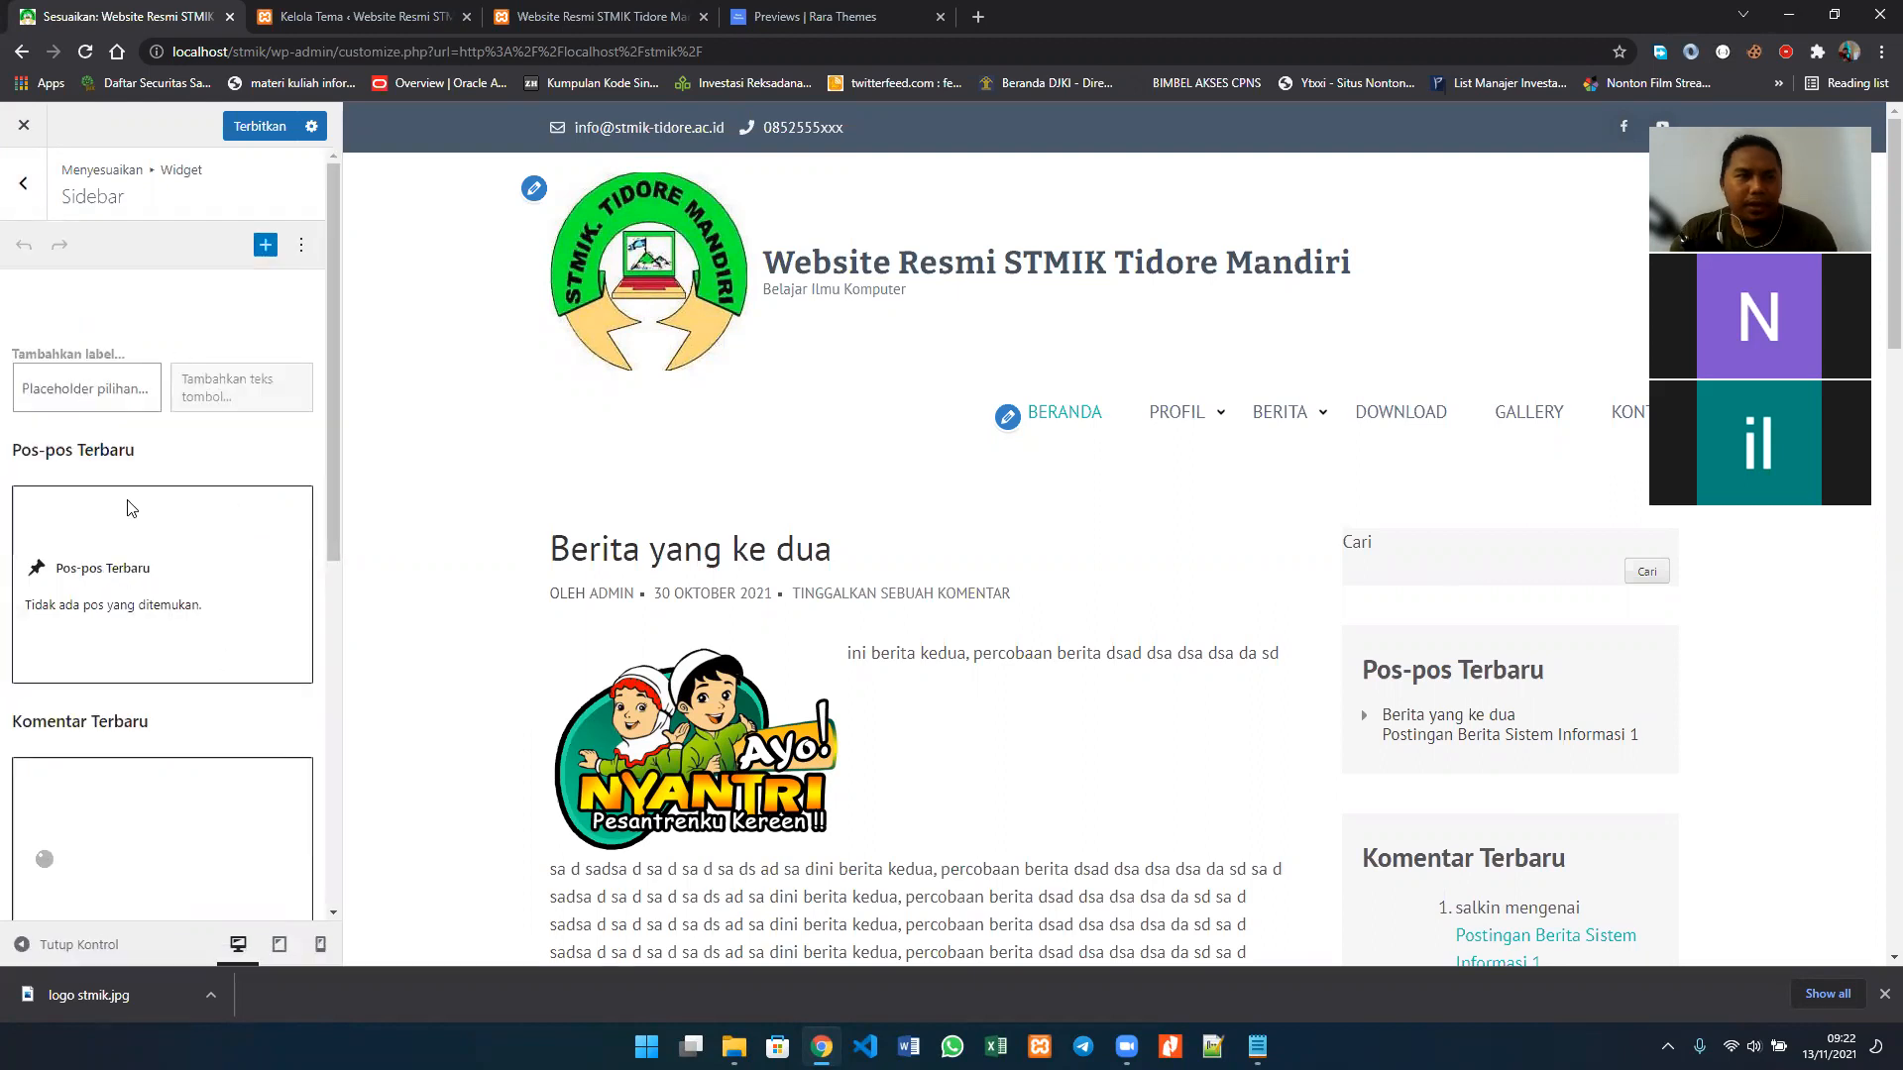
# Step: Examine the blocks in the Sidebar widget area and compare them with the sidebar in the site preview
pyautogui.scroll(-3, 128, 564)
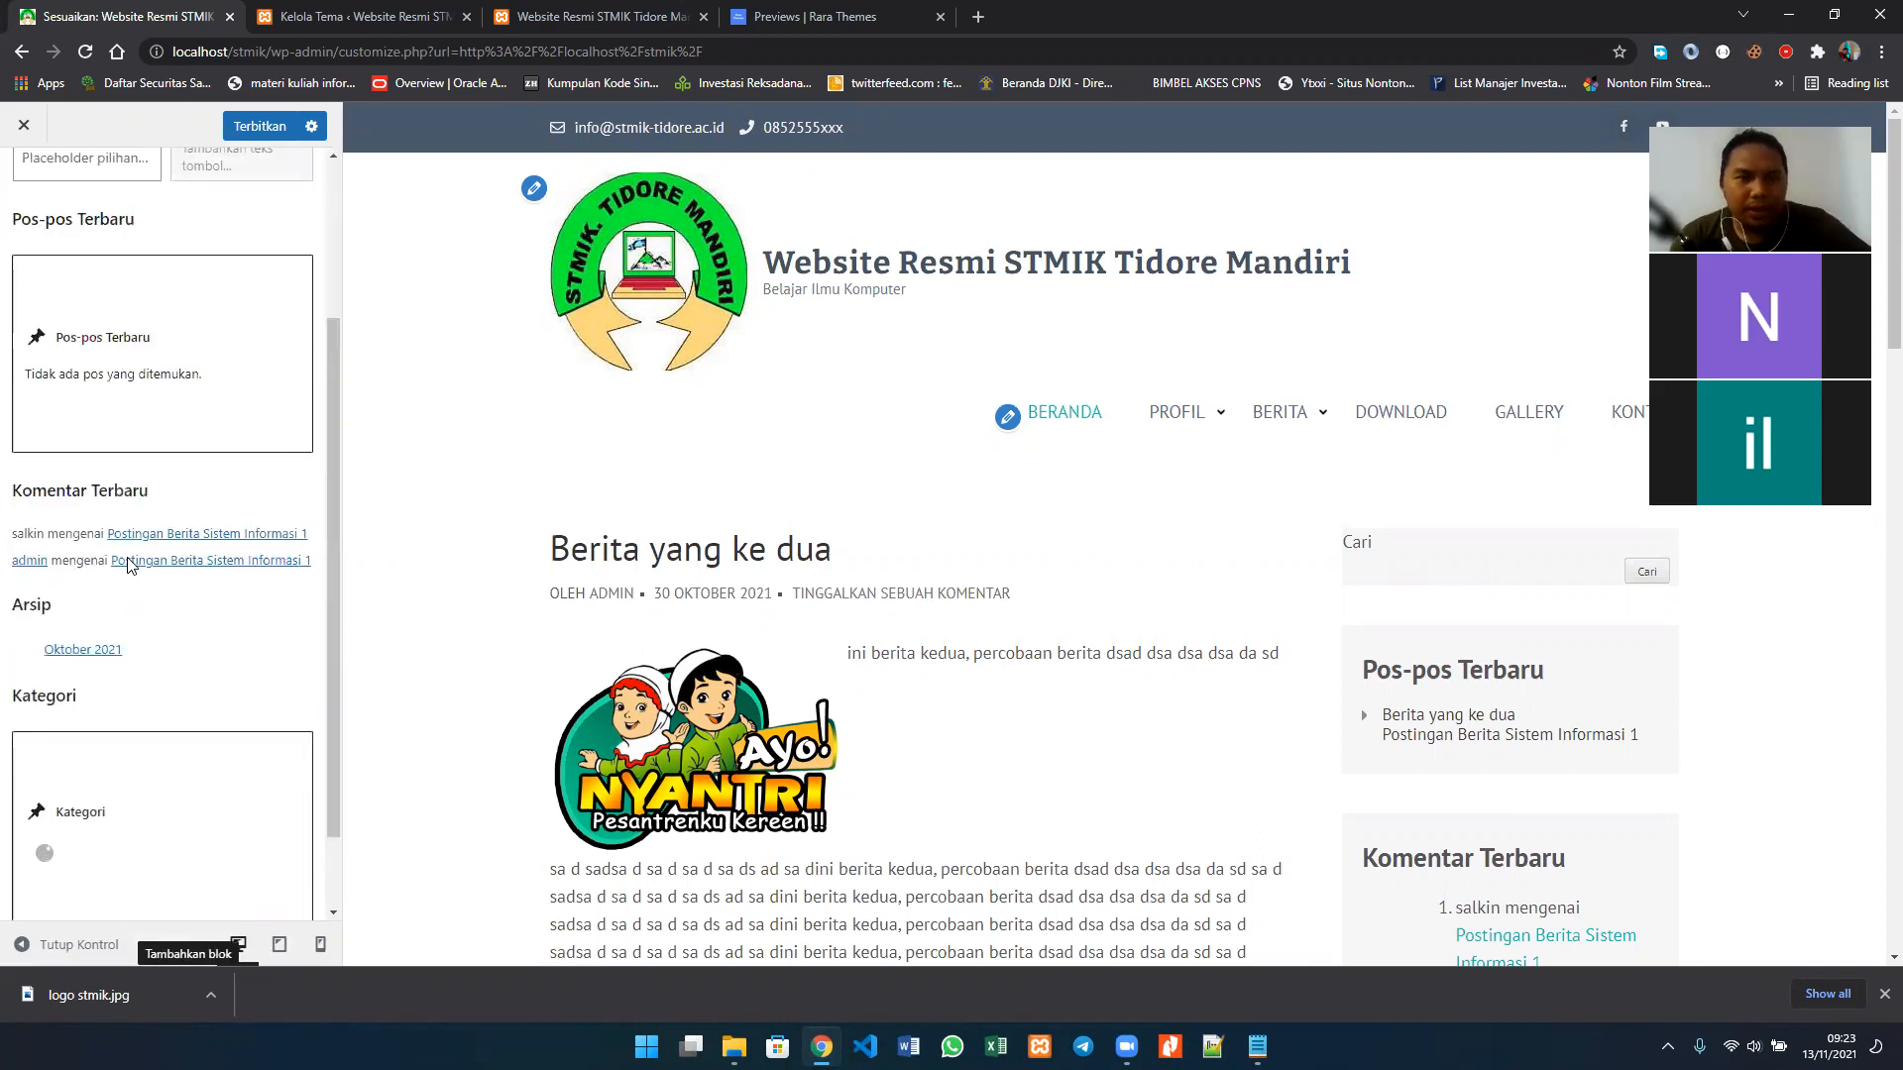
pyautogui.scroll(3, 132, 566)
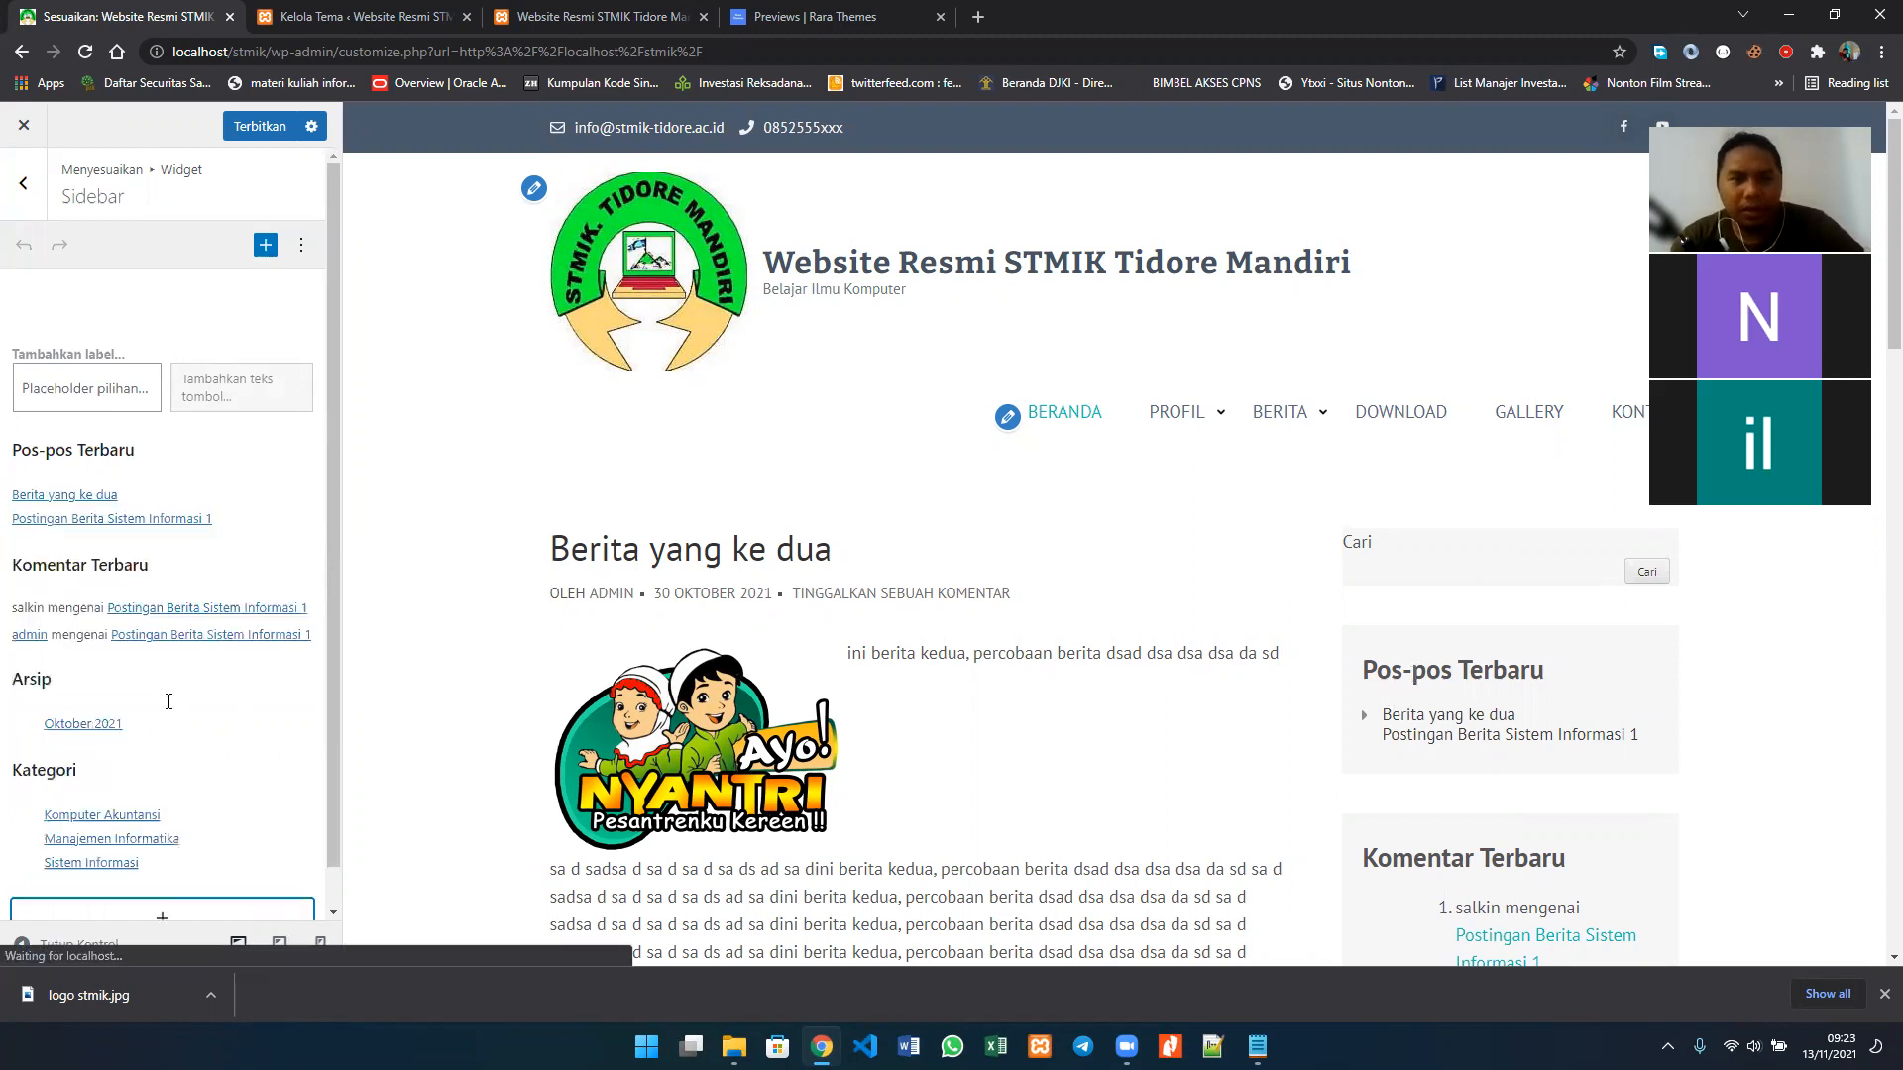
pyautogui.scroll(-1, 168, 701)
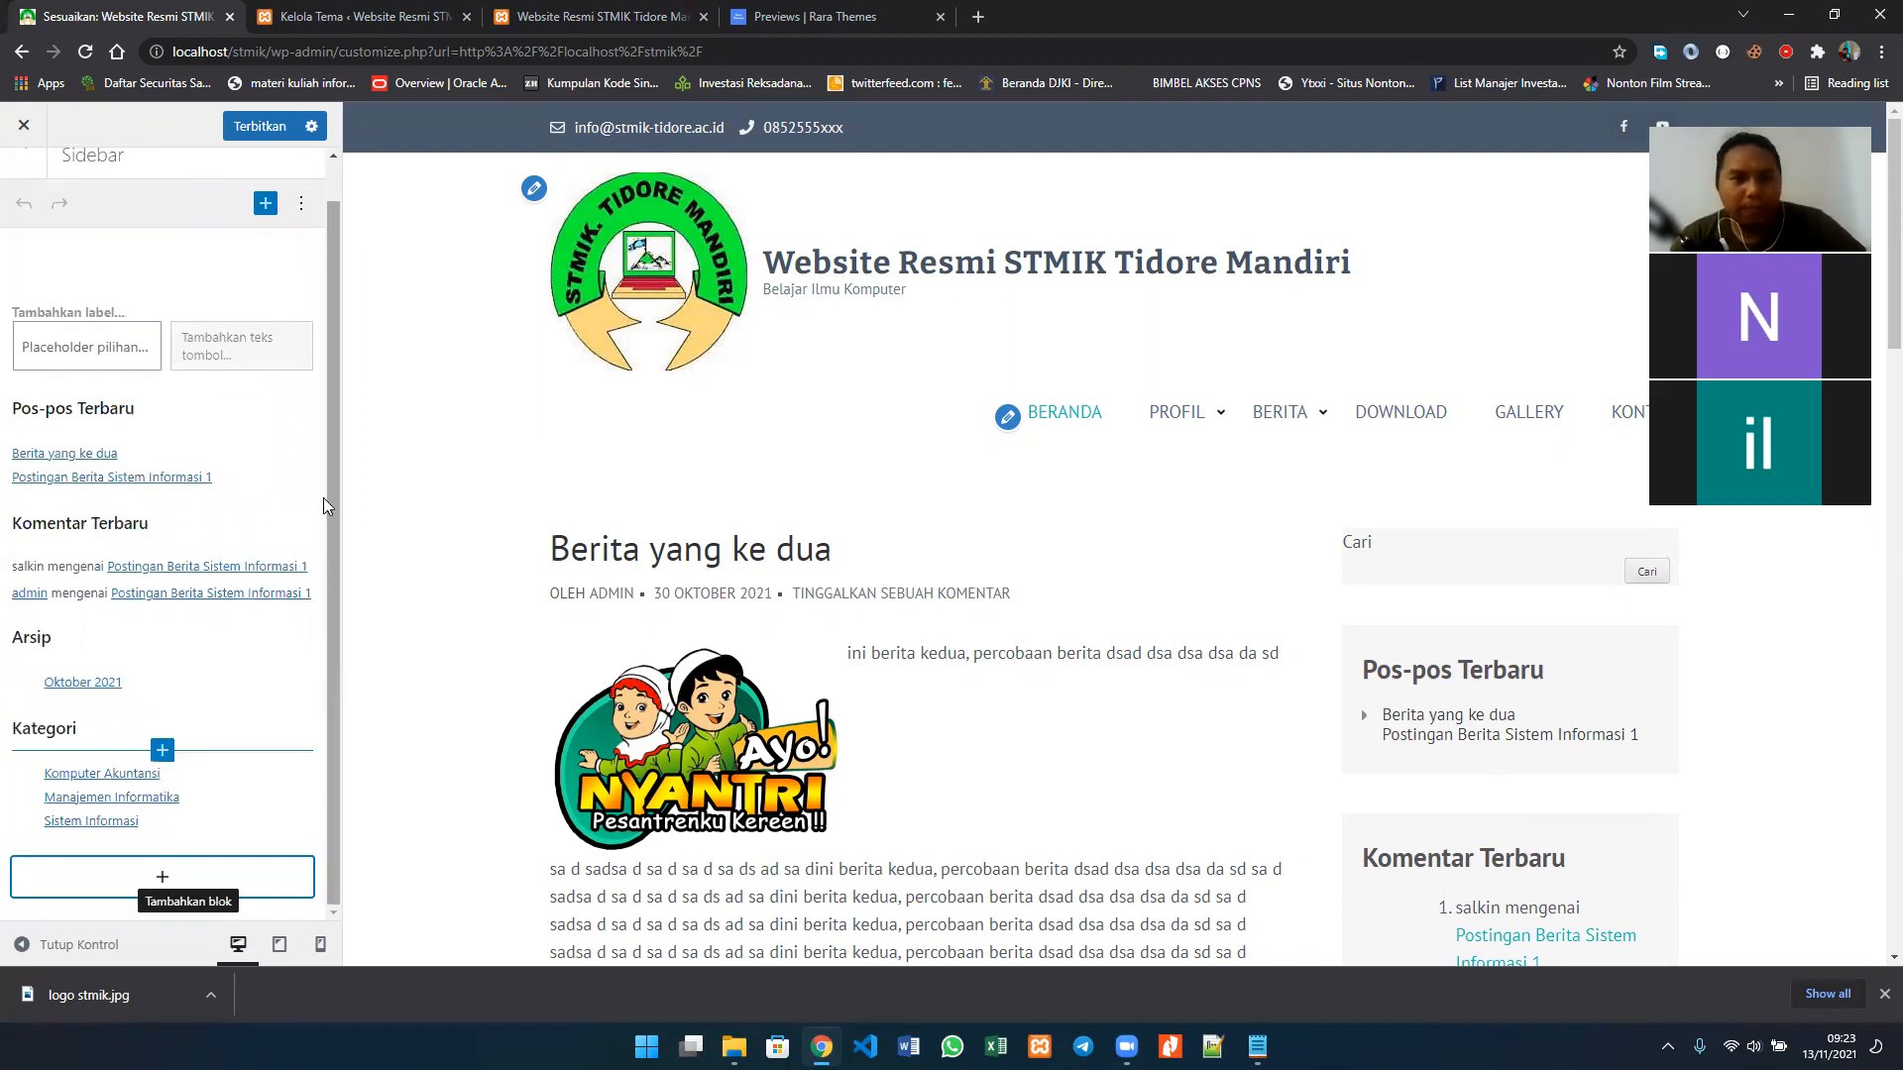
pyautogui.scroll(1, 321, 483)
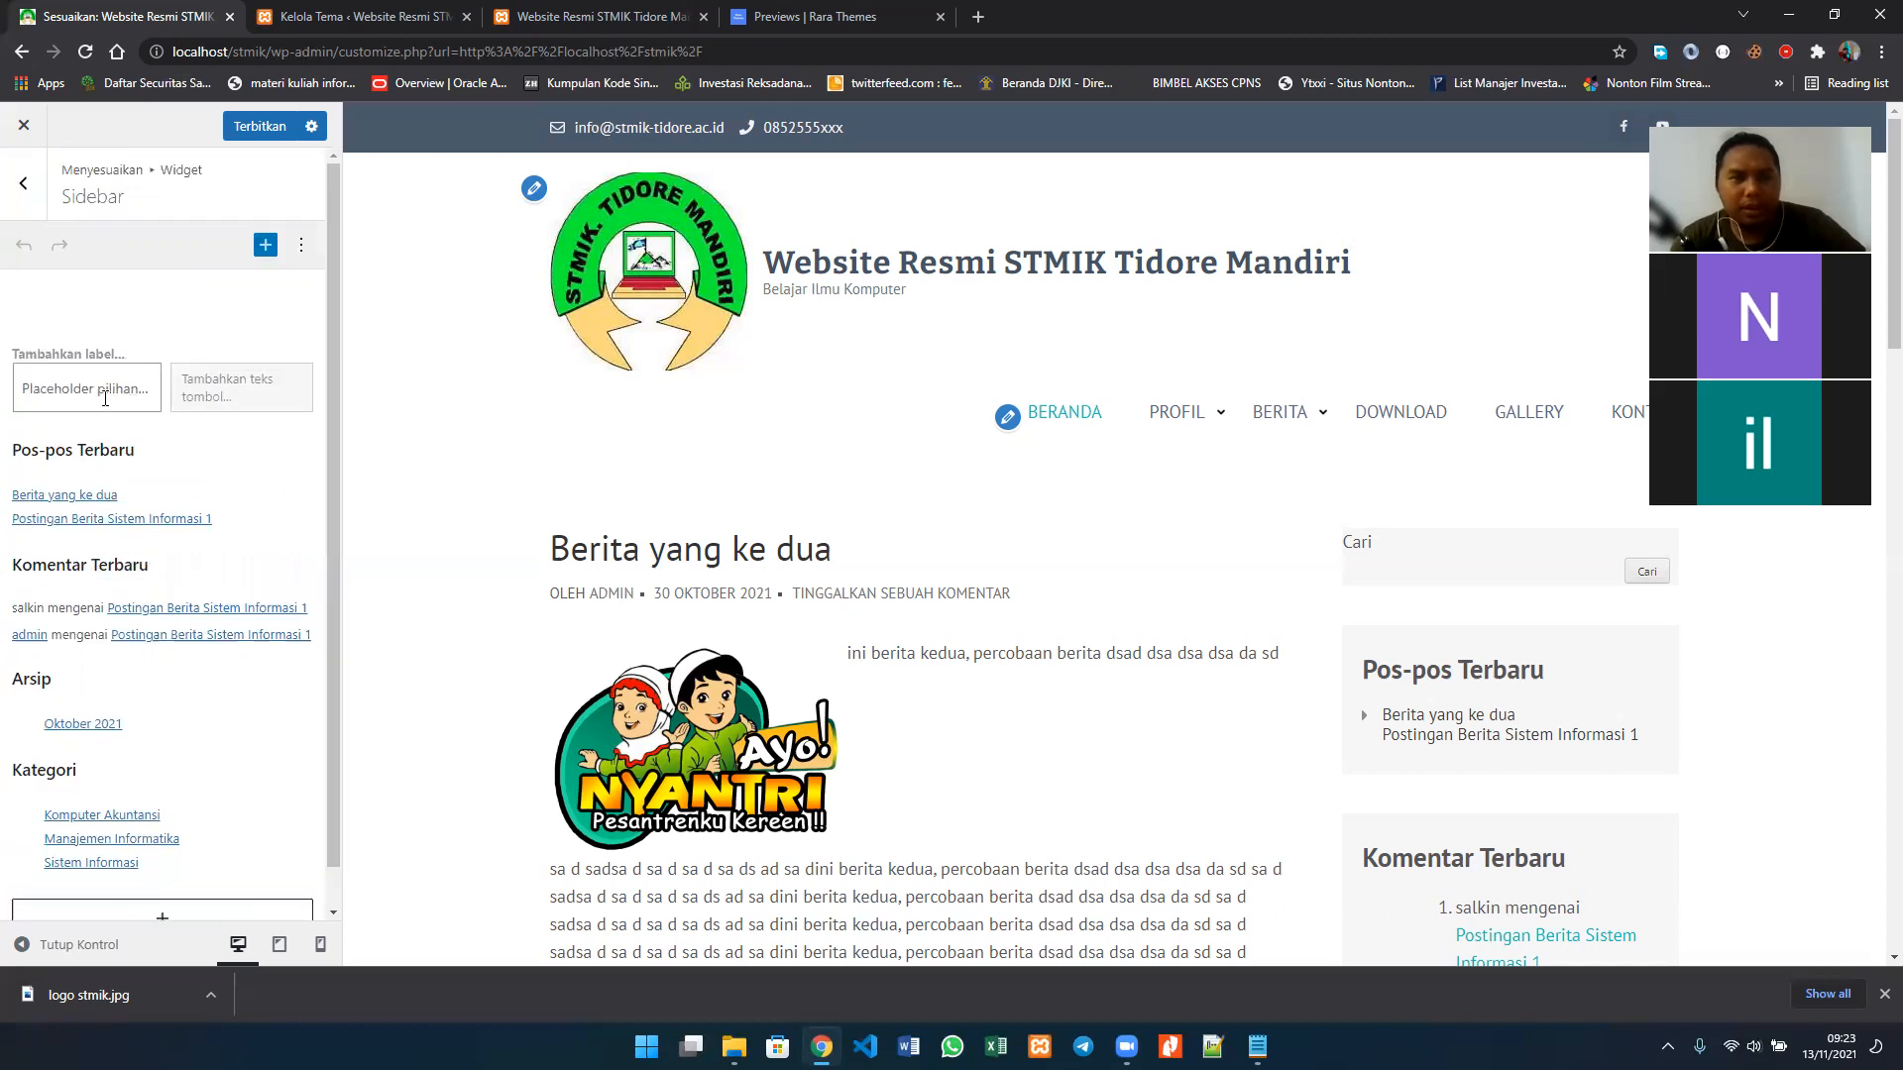
pyautogui.scroll(-1, 1667, 803)
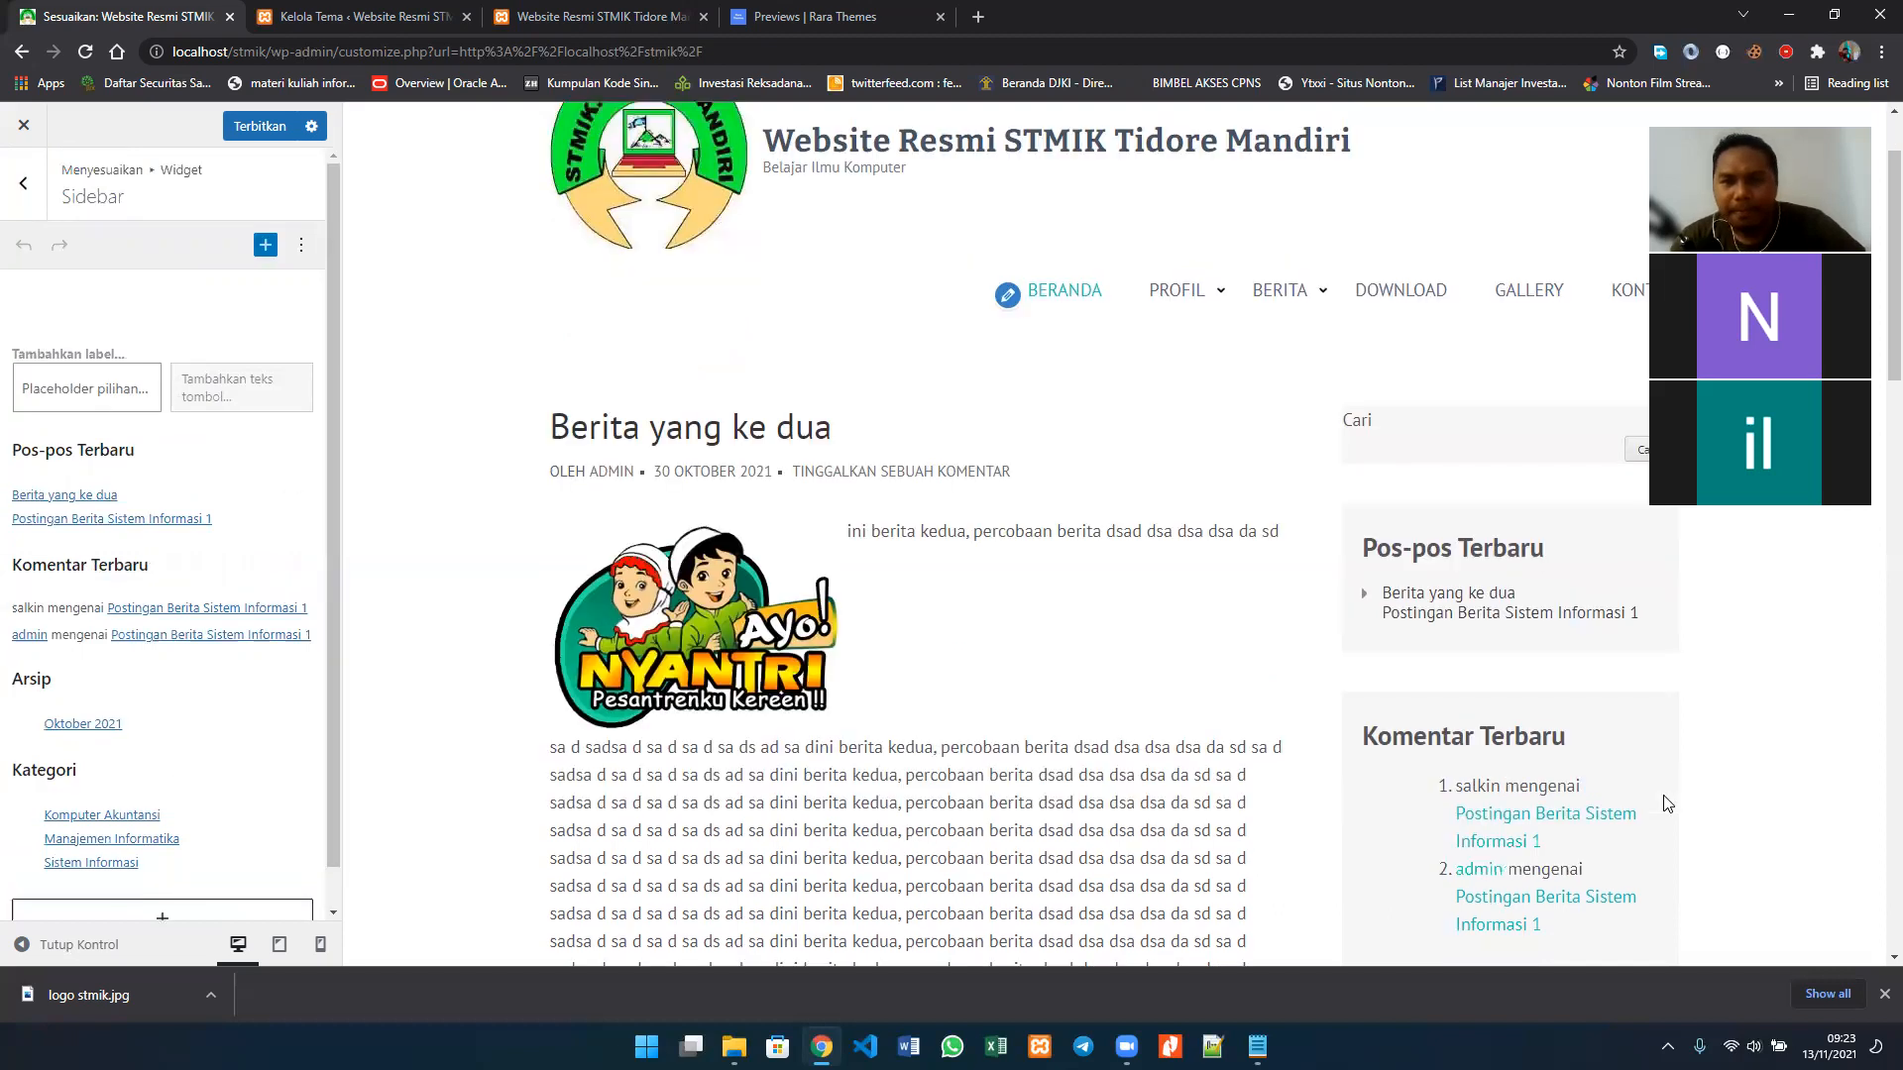
pyautogui.scroll(-3, 1665, 800)
pyautogui.scroll(4, 1478, 565)
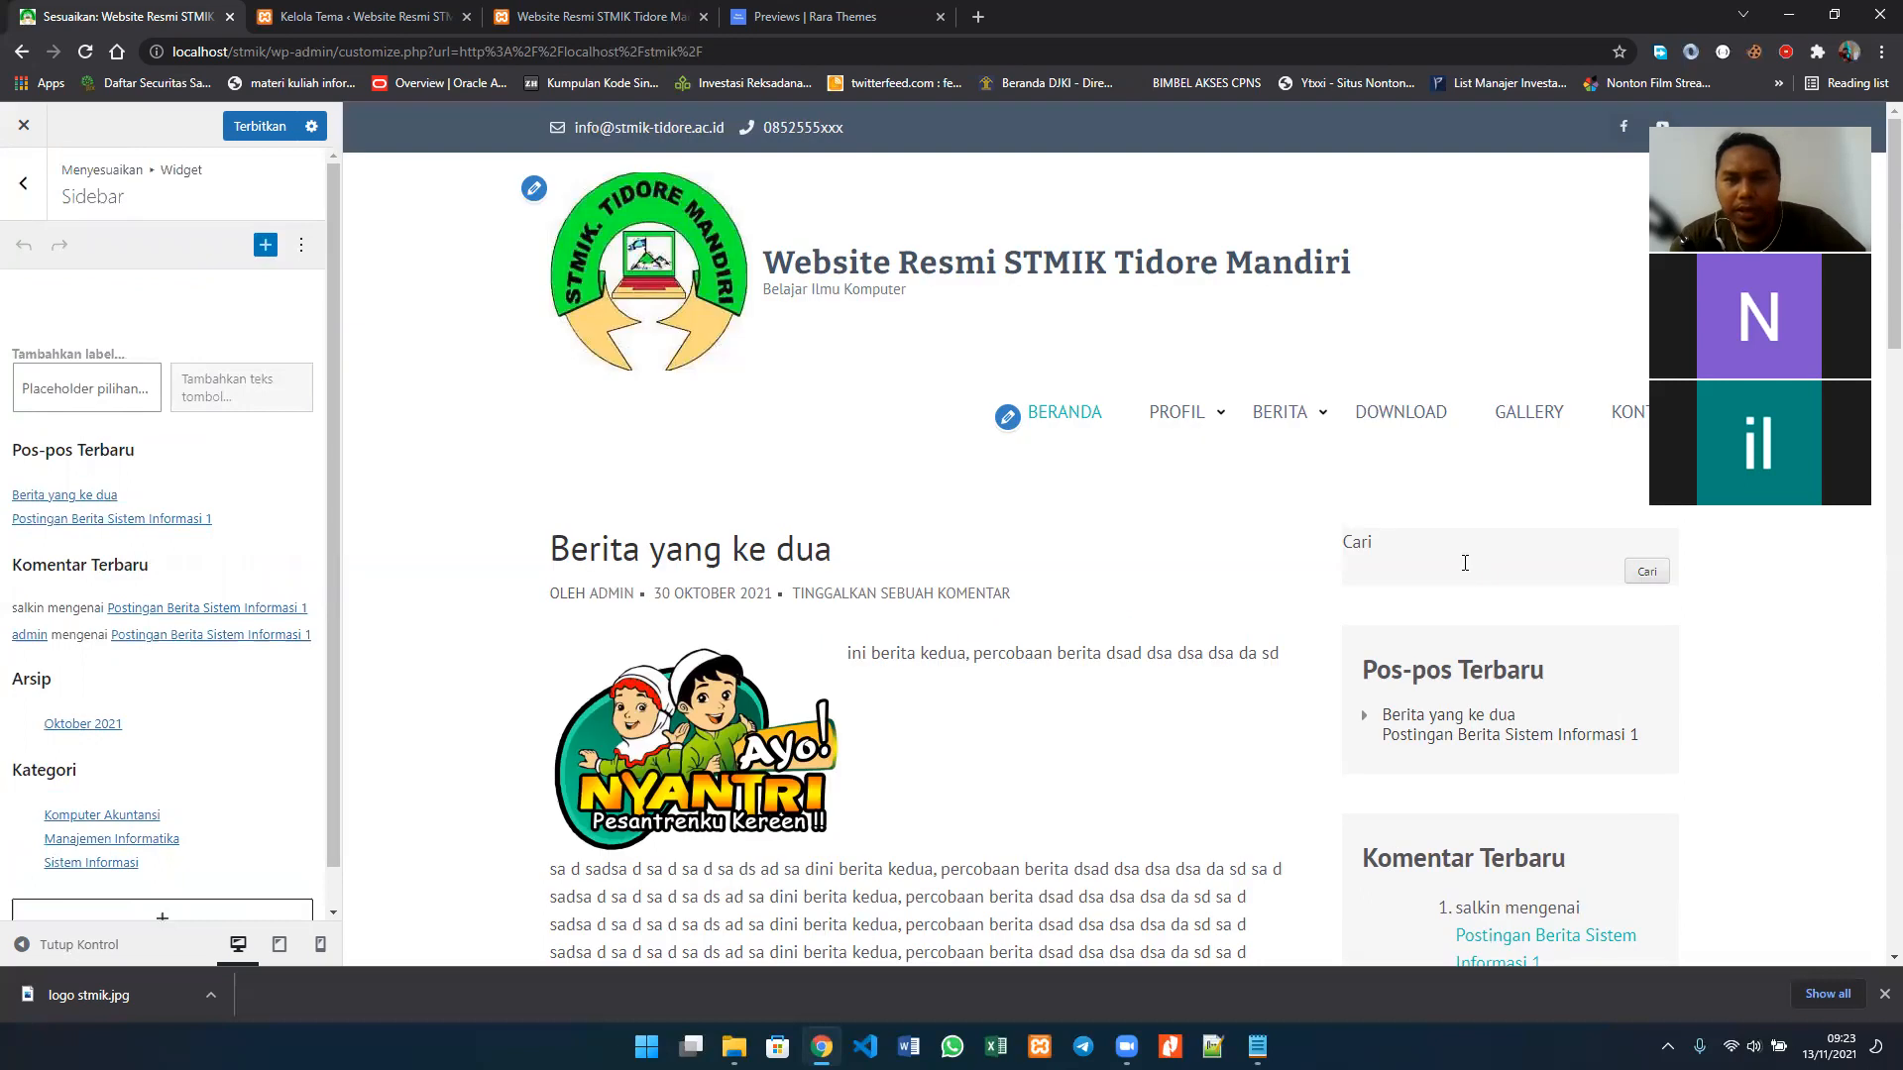
# Step: Set the placeholder text of the sidebar's search block to "cari..."
pyautogui.click(1465, 563)
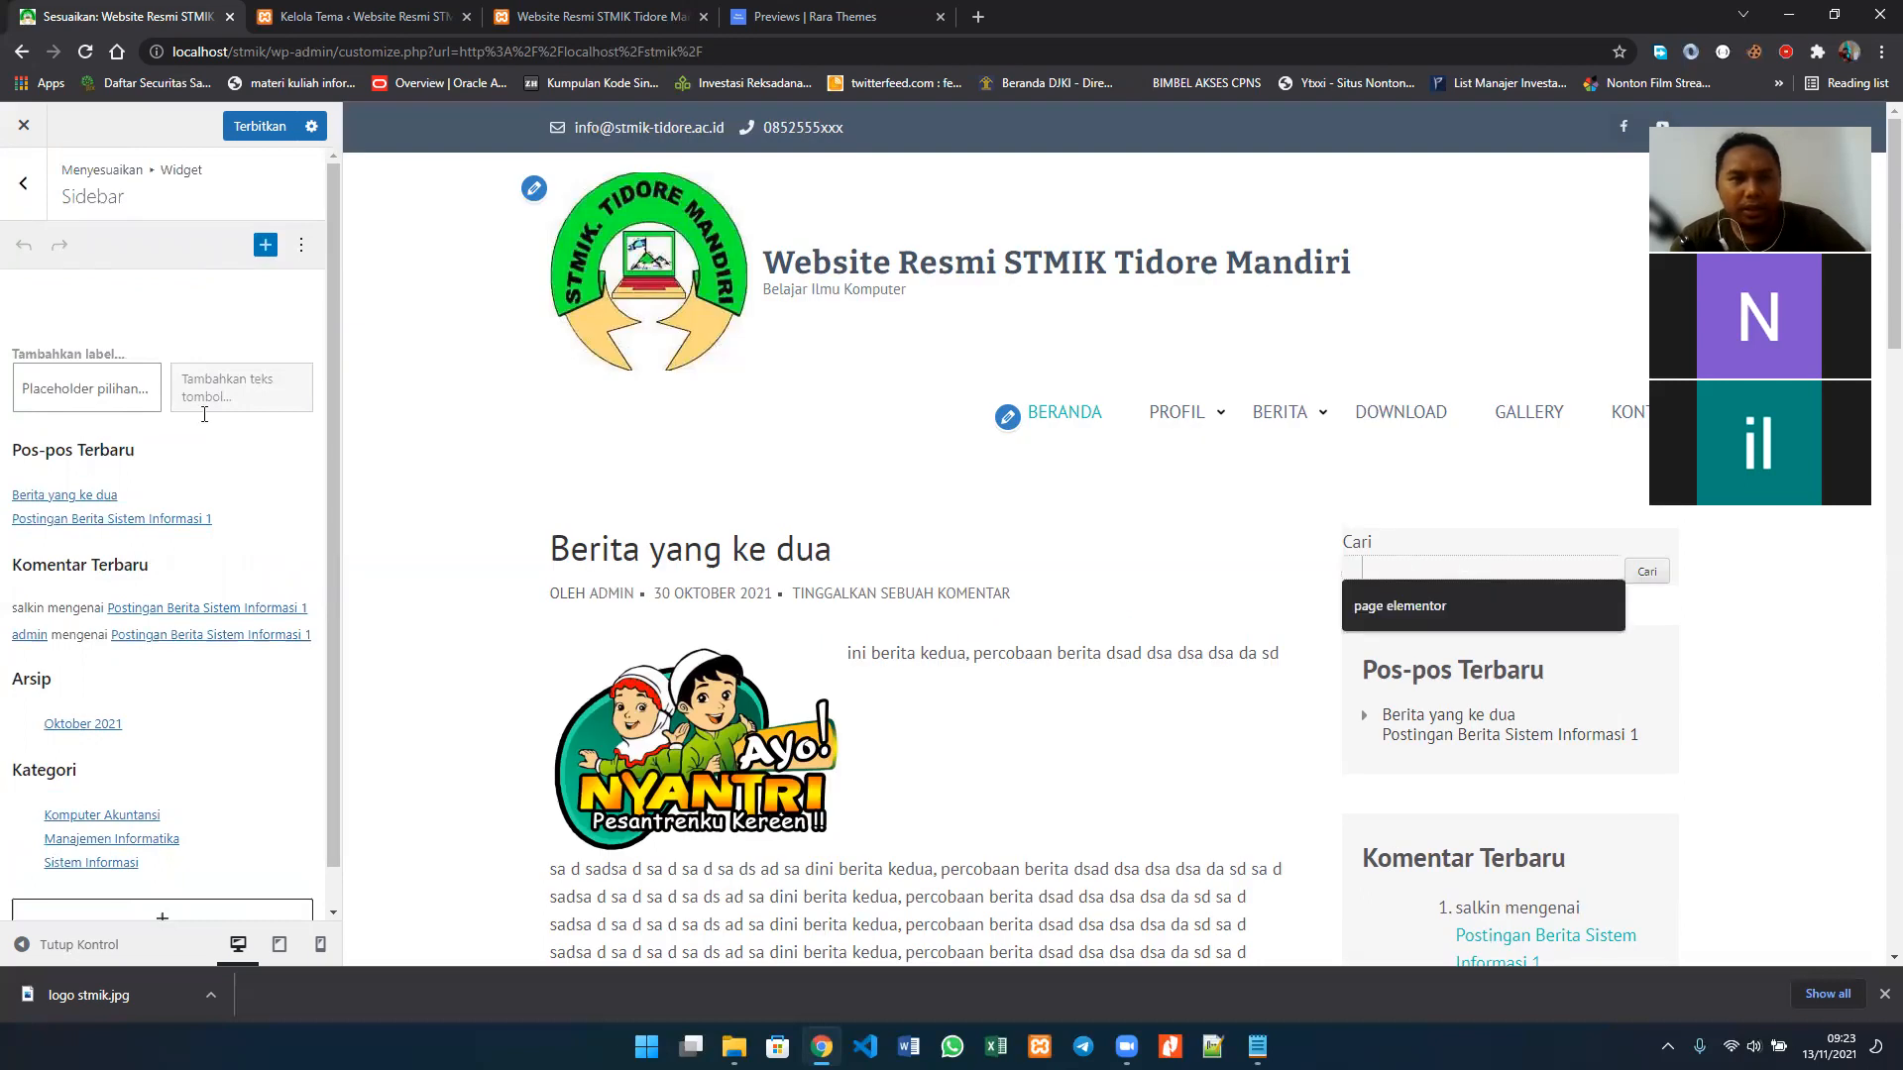
pyautogui.click(99, 403)
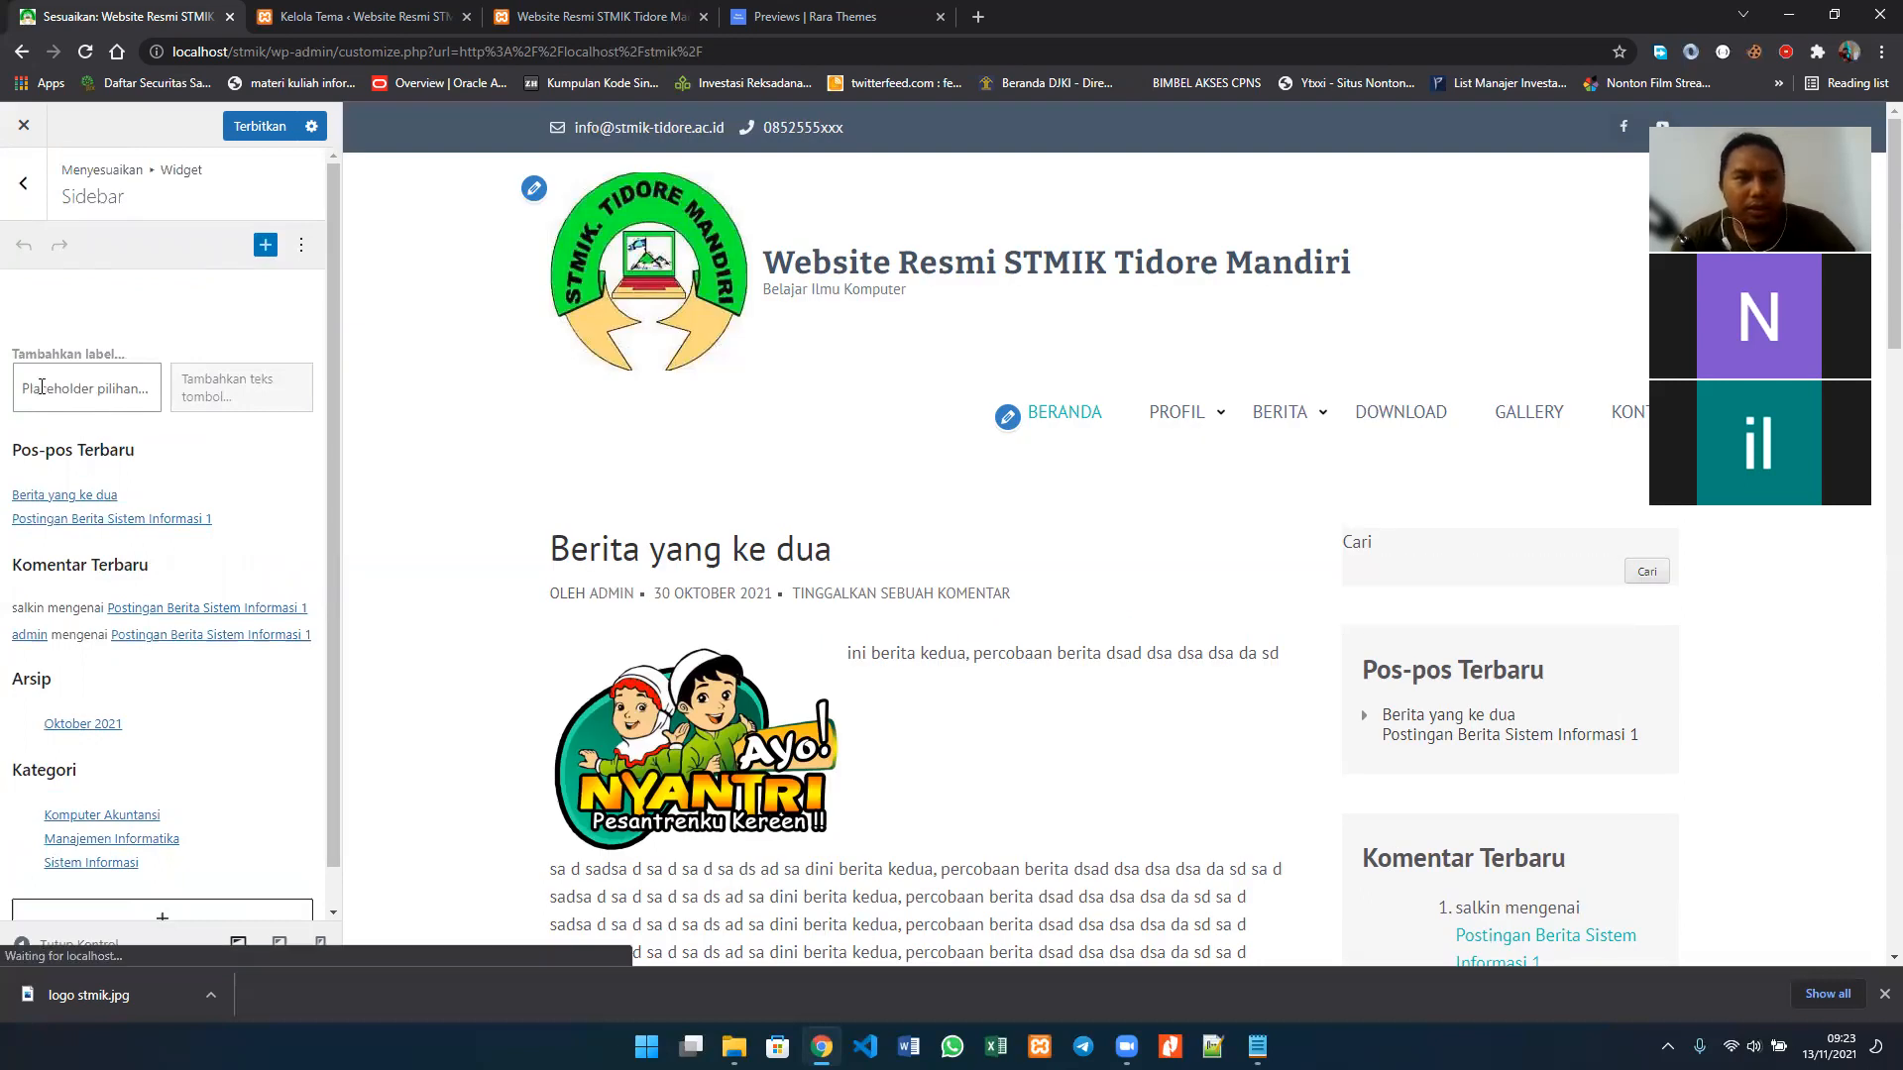
pyautogui.click(70, 387)
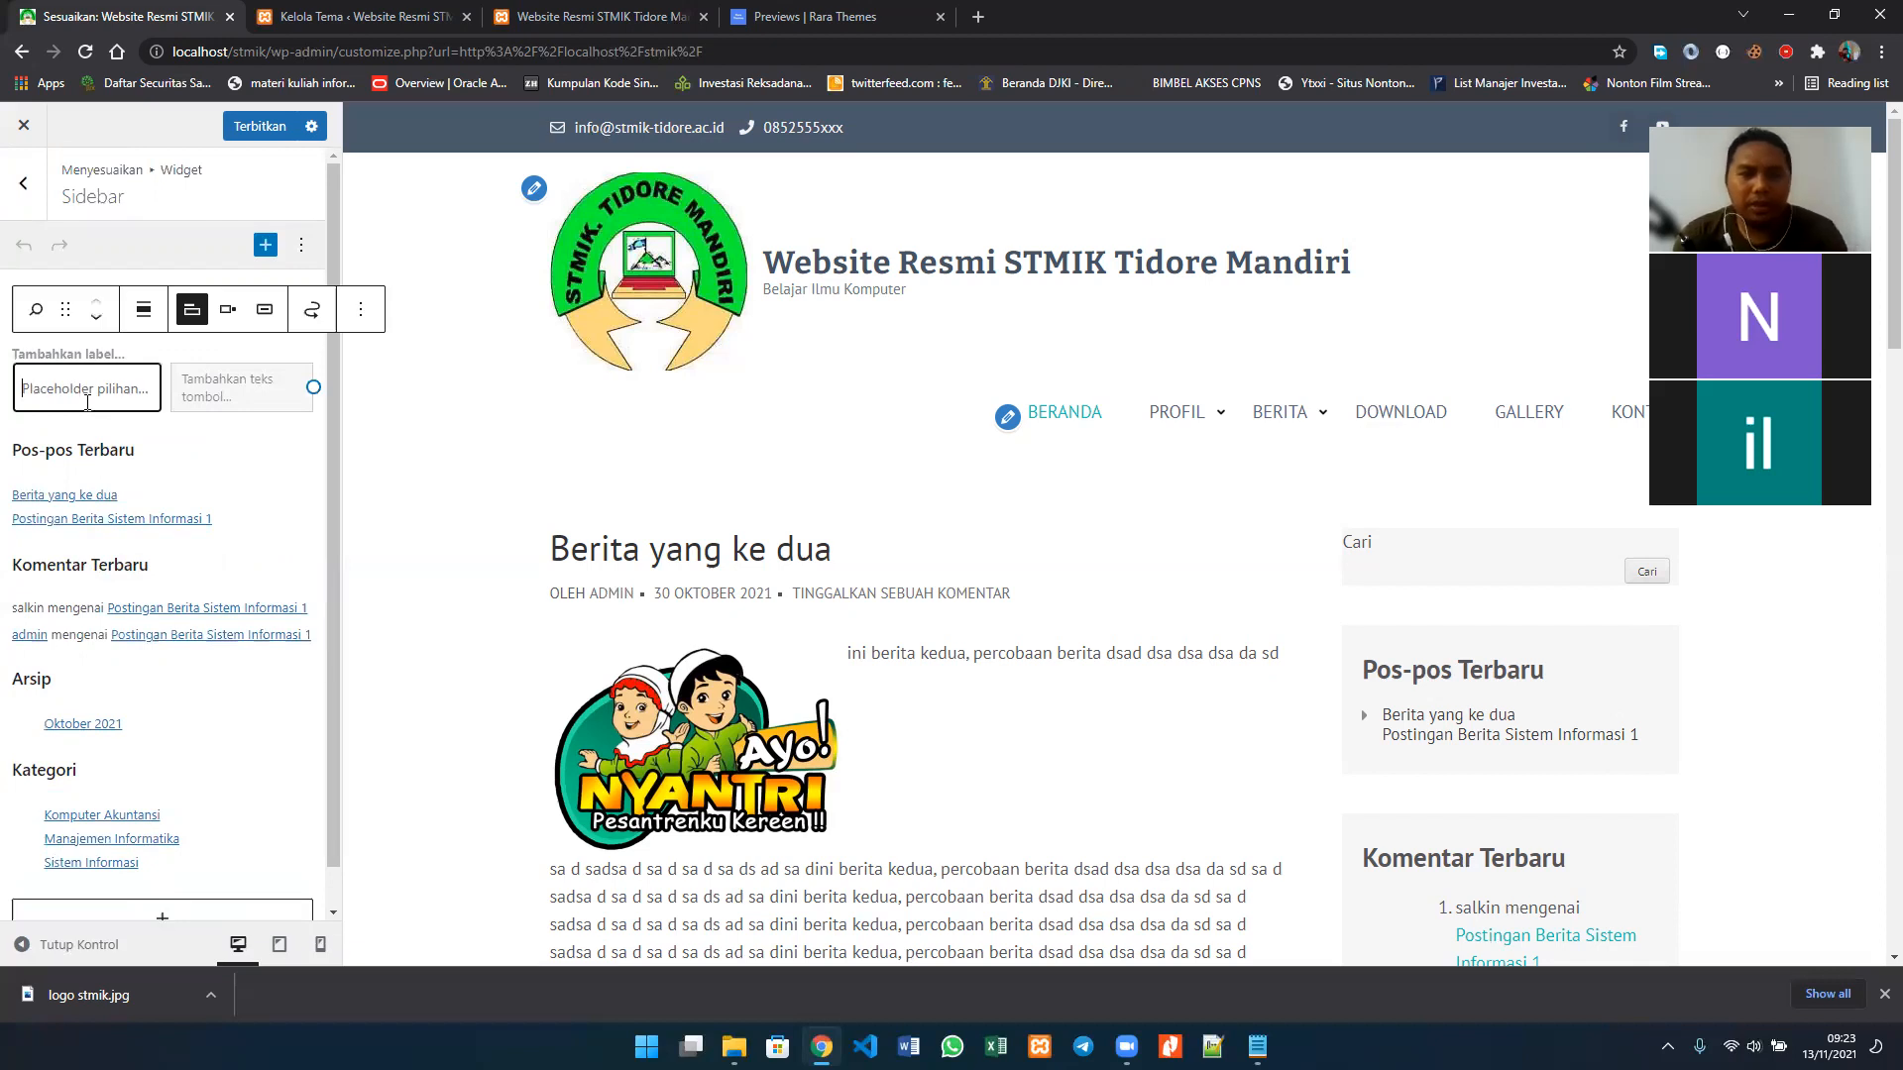
pyautogui.write('cari...')
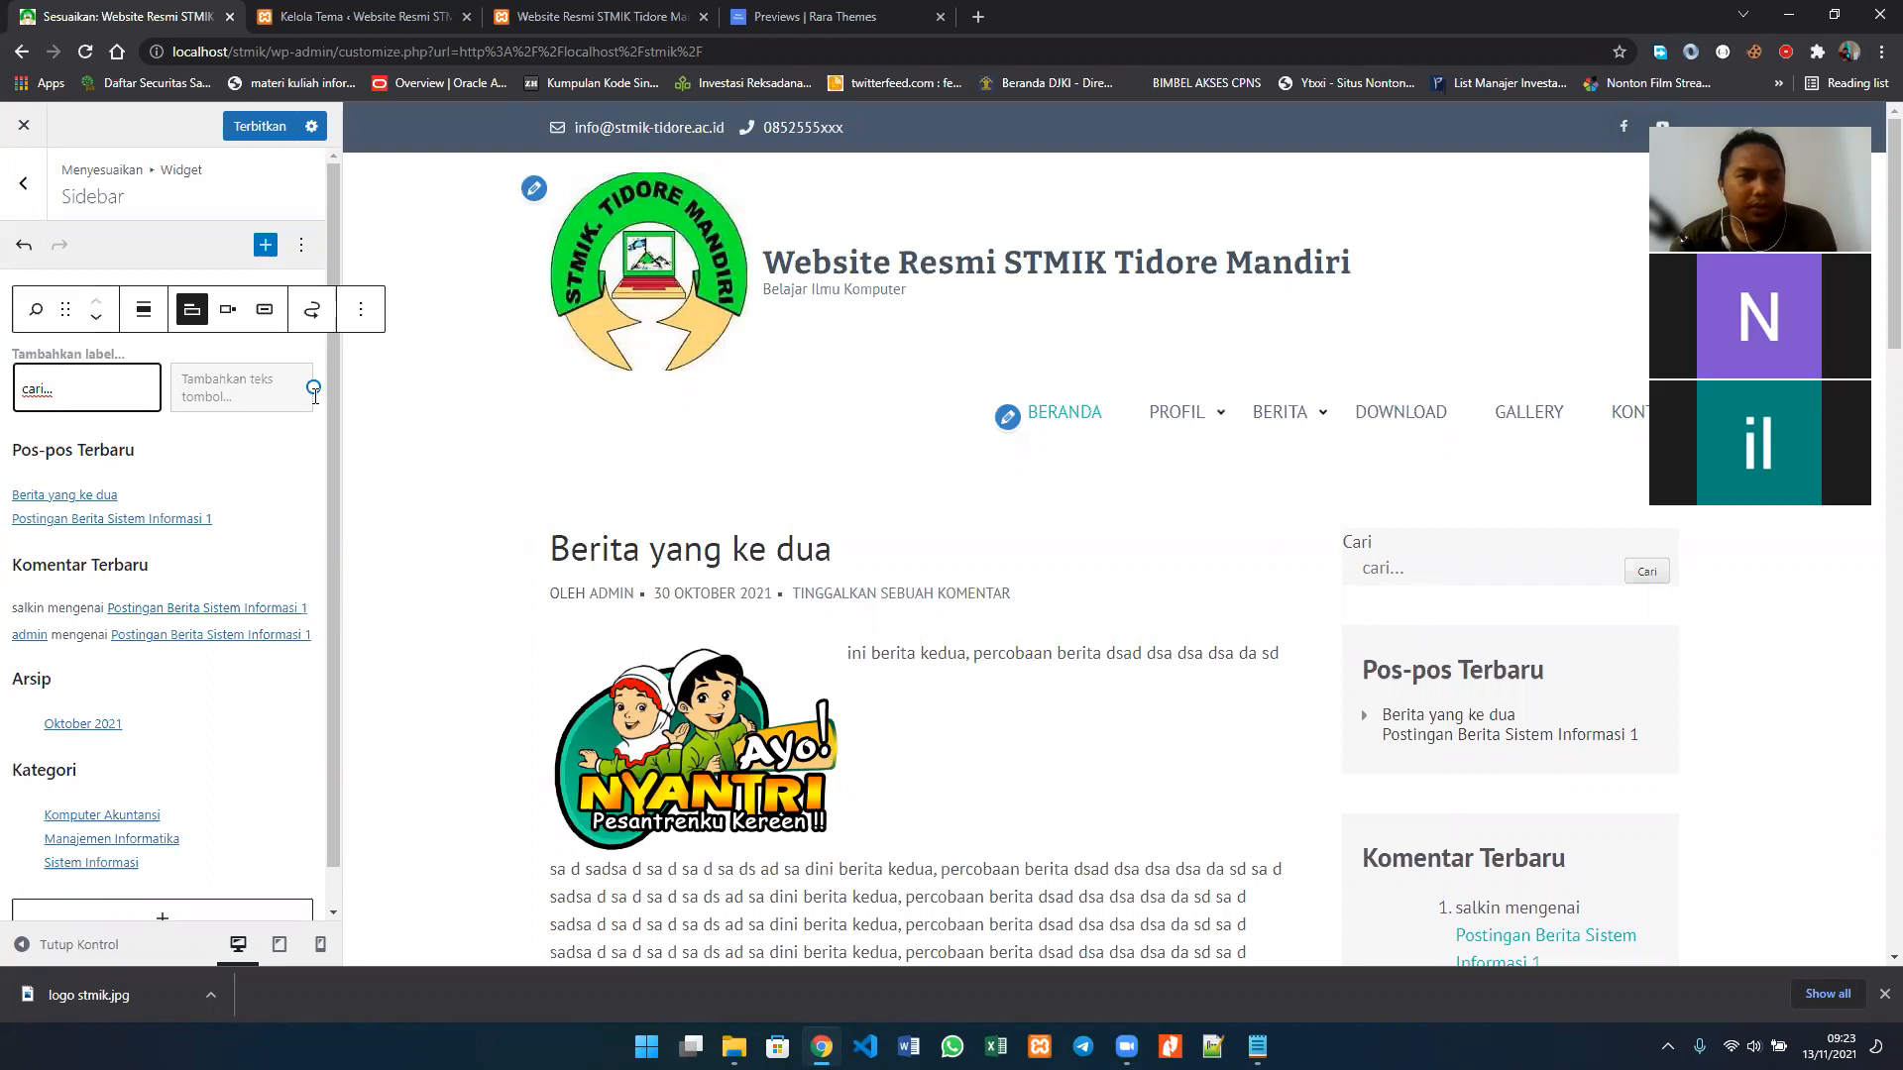
# Step: Delete the Pos-pos Terbaru group block from the Sidebar widget area
pyautogui.click(174, 392)
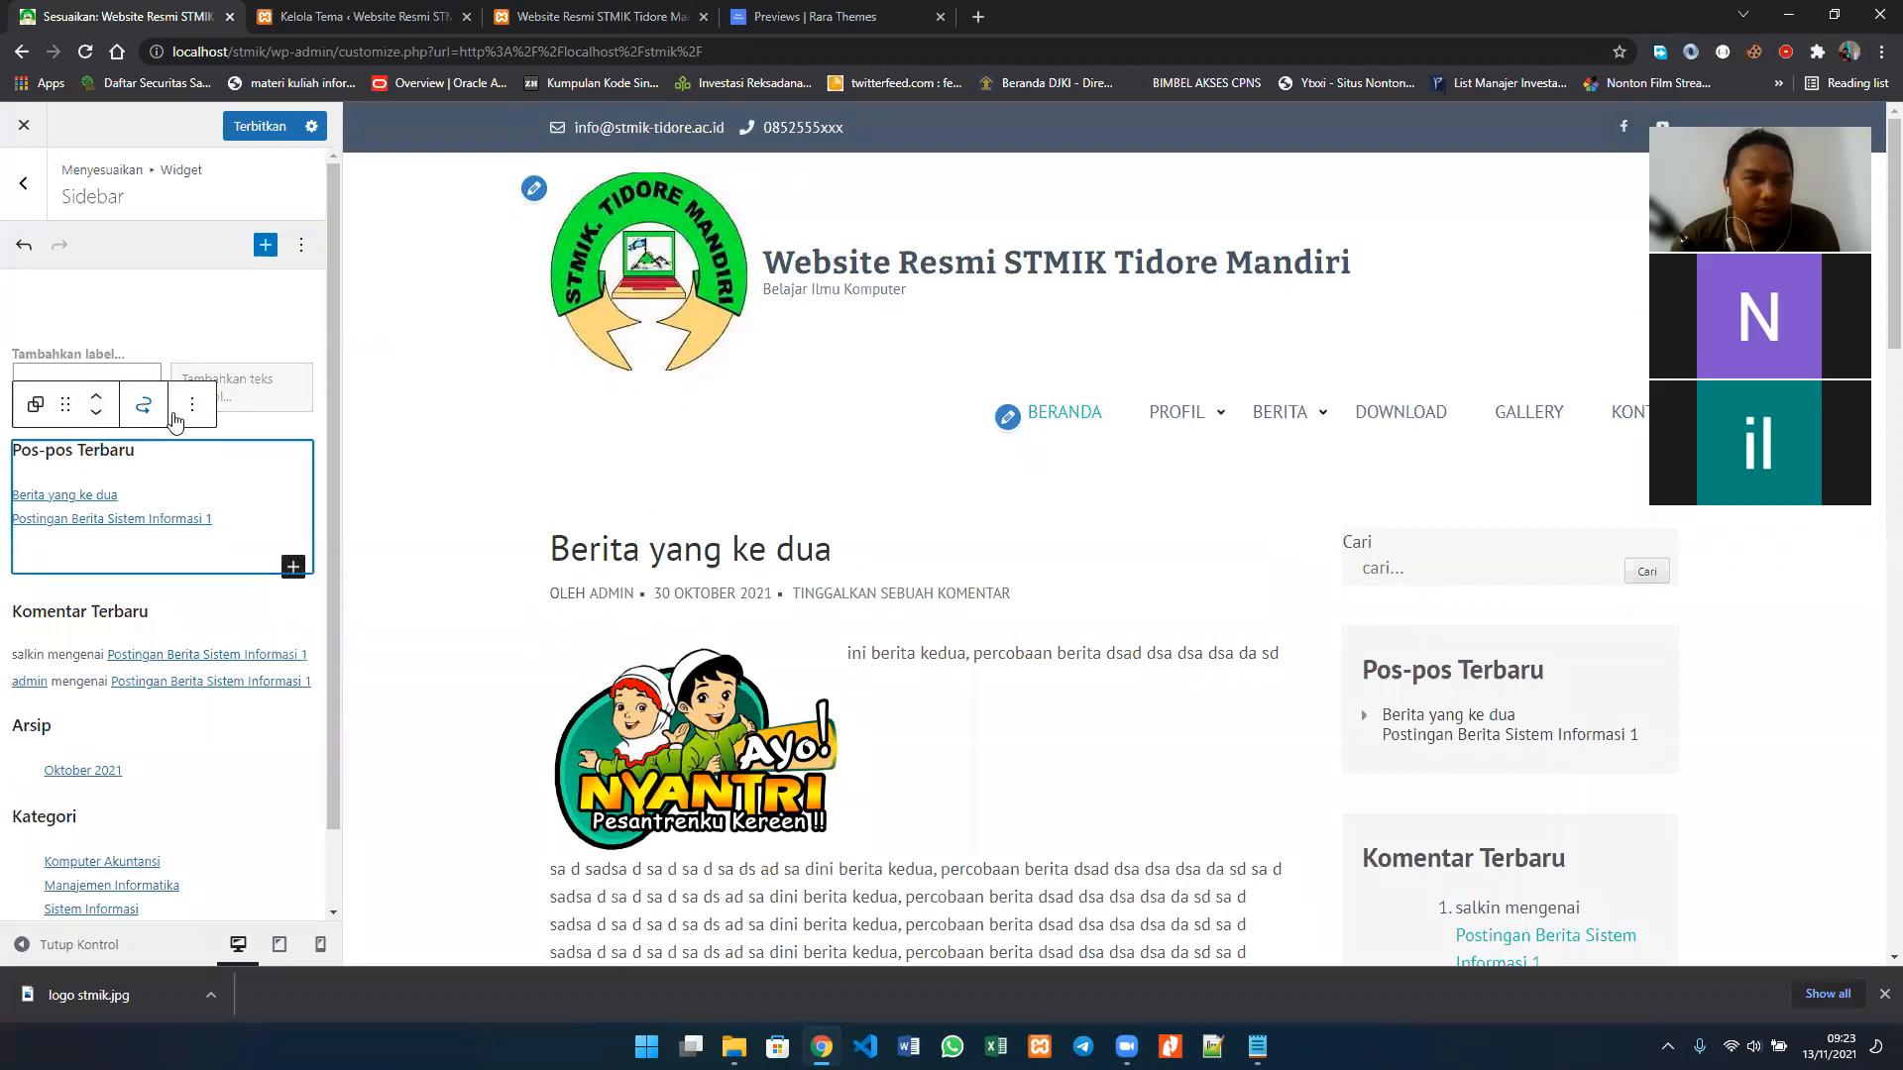
pyautogui.click(182, 420)
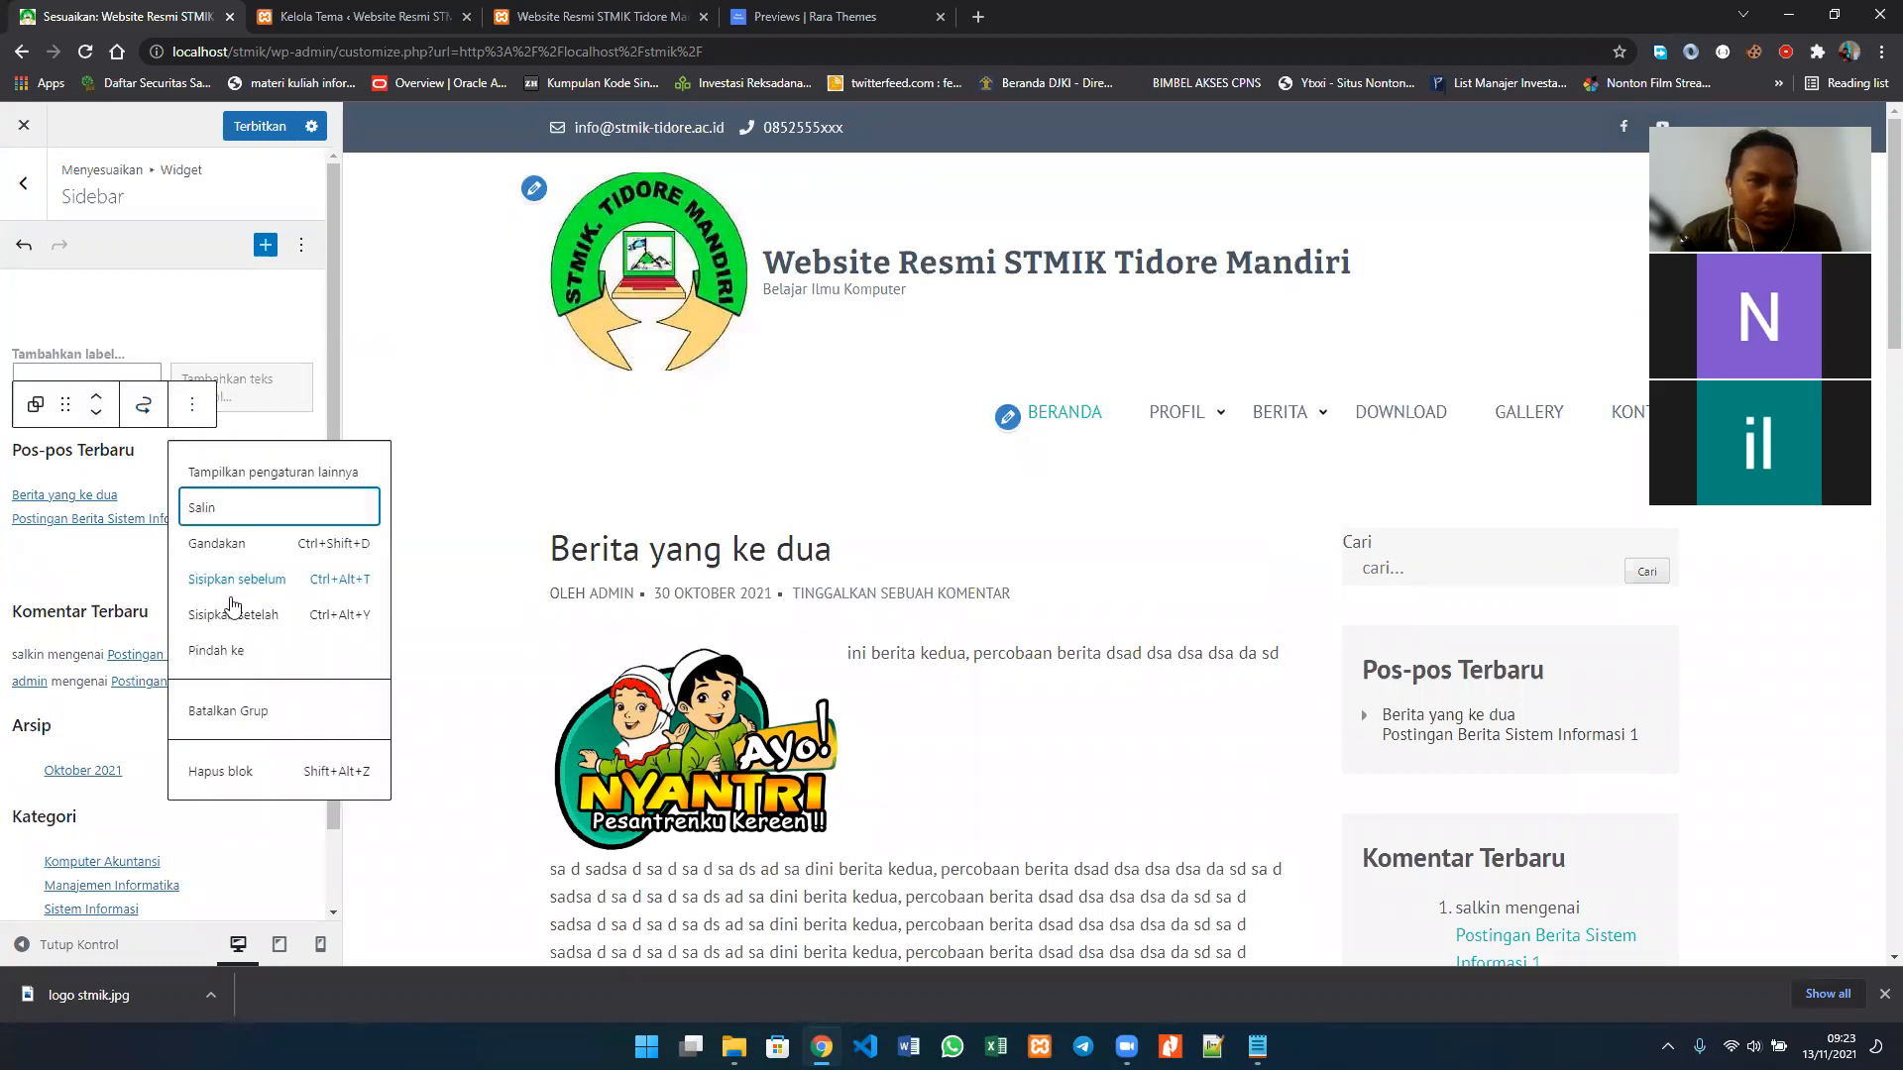
pyautogui.click(245, 782)
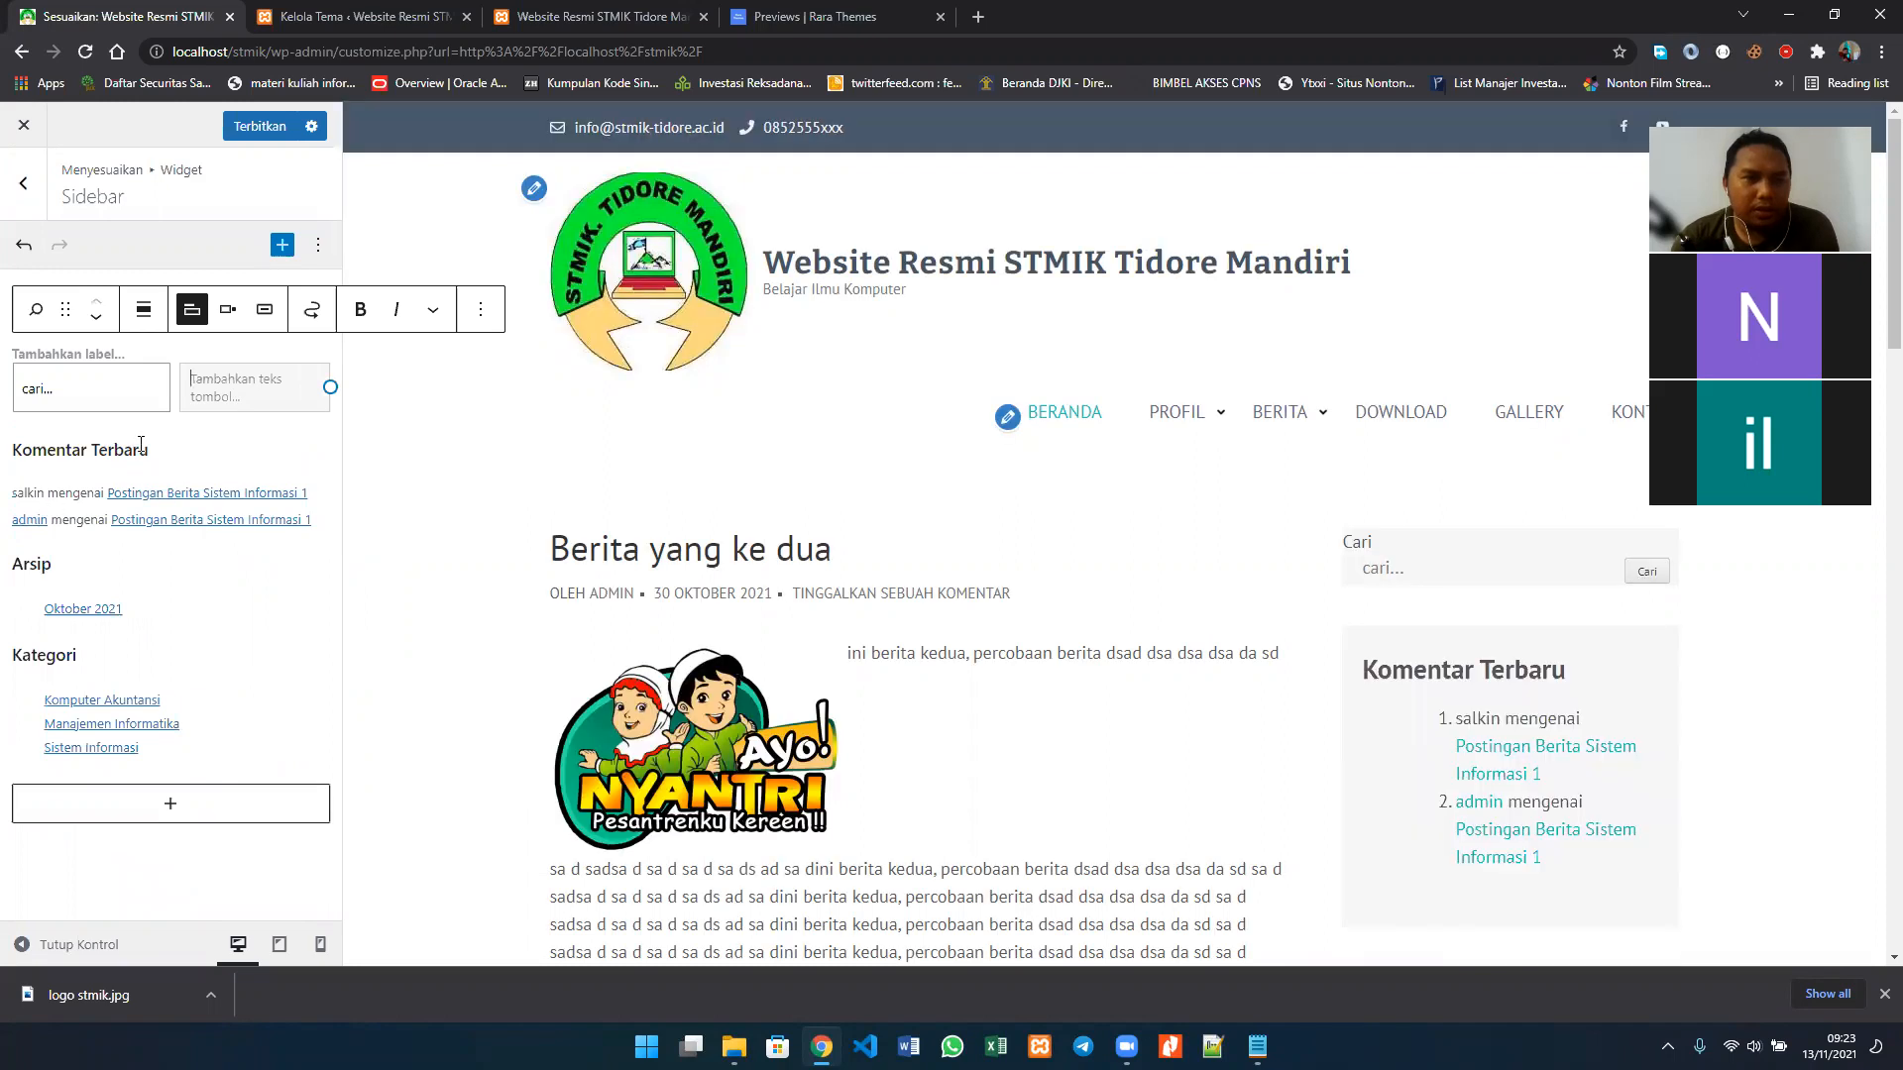
# Step: Delete the Komentar Terbaru heading block from the Sidebar widget area
pyautogui.click(171, 472)
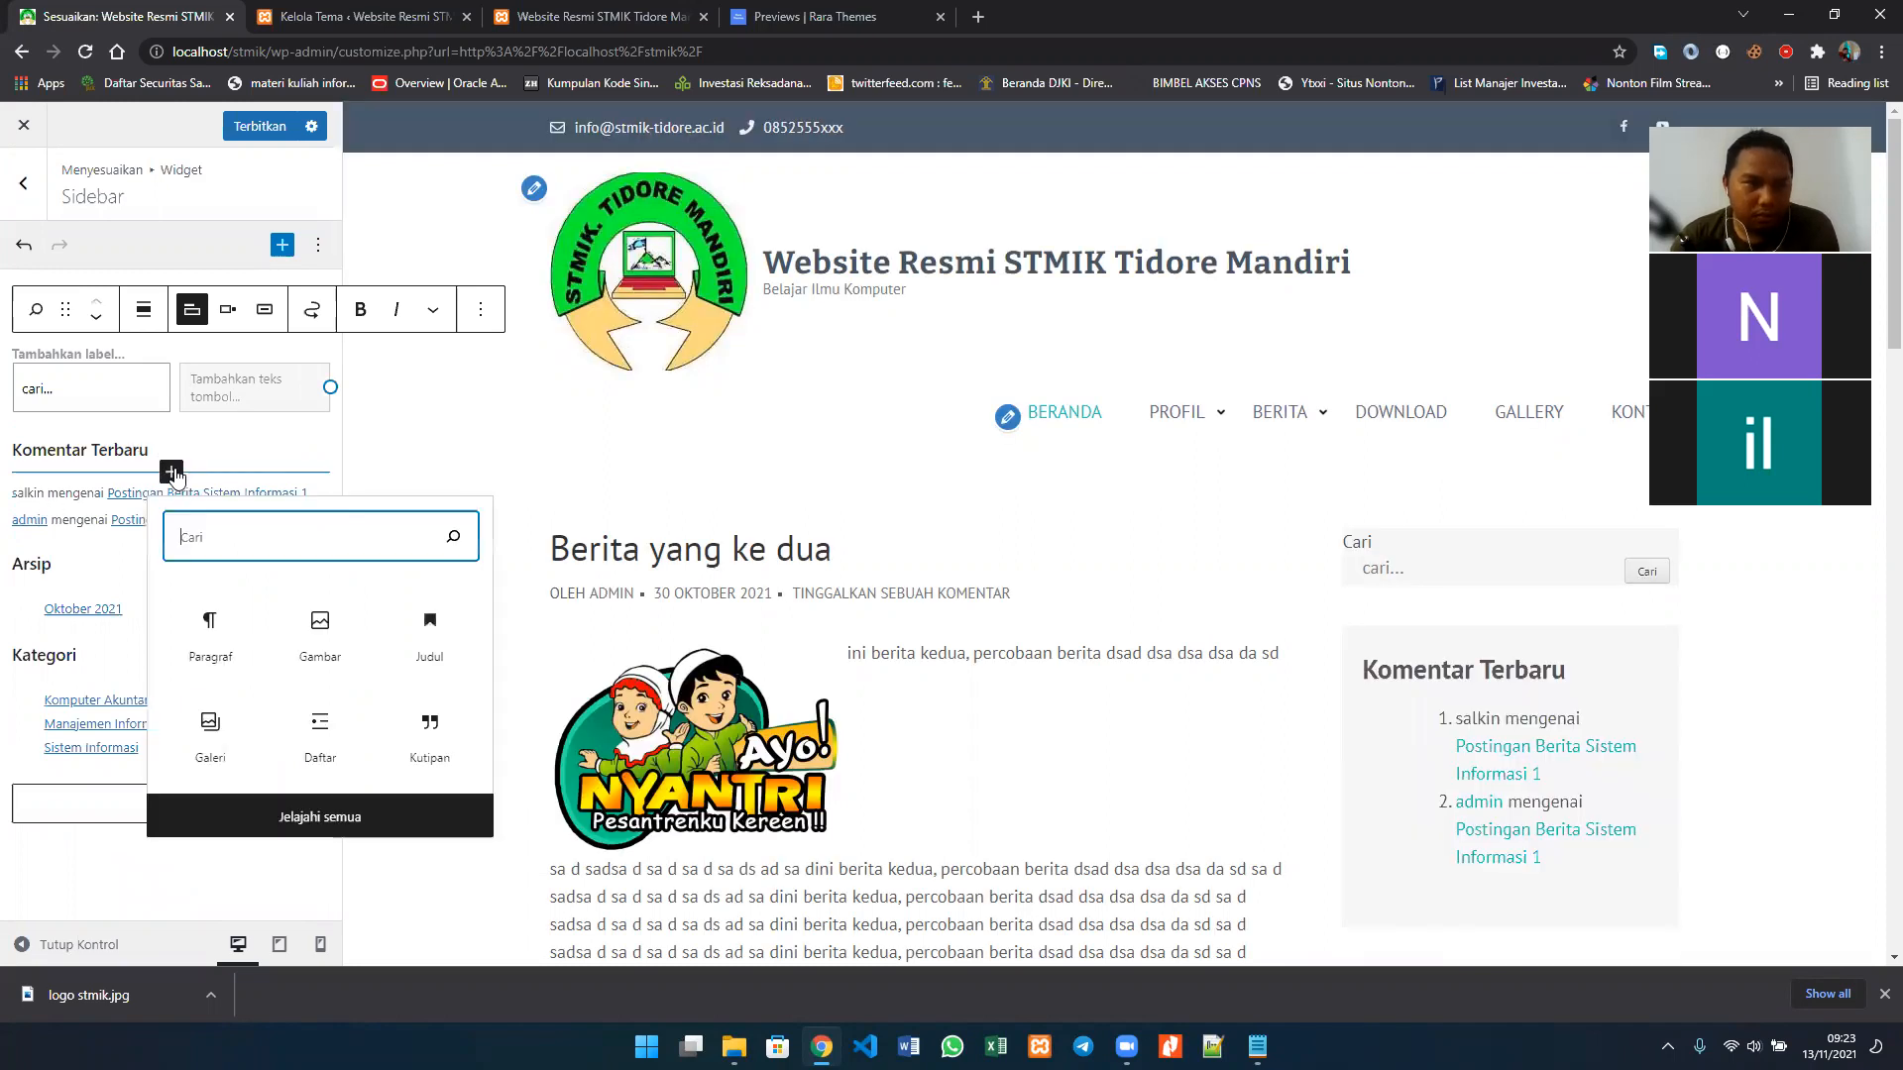
pyautogui.click(78, 472)
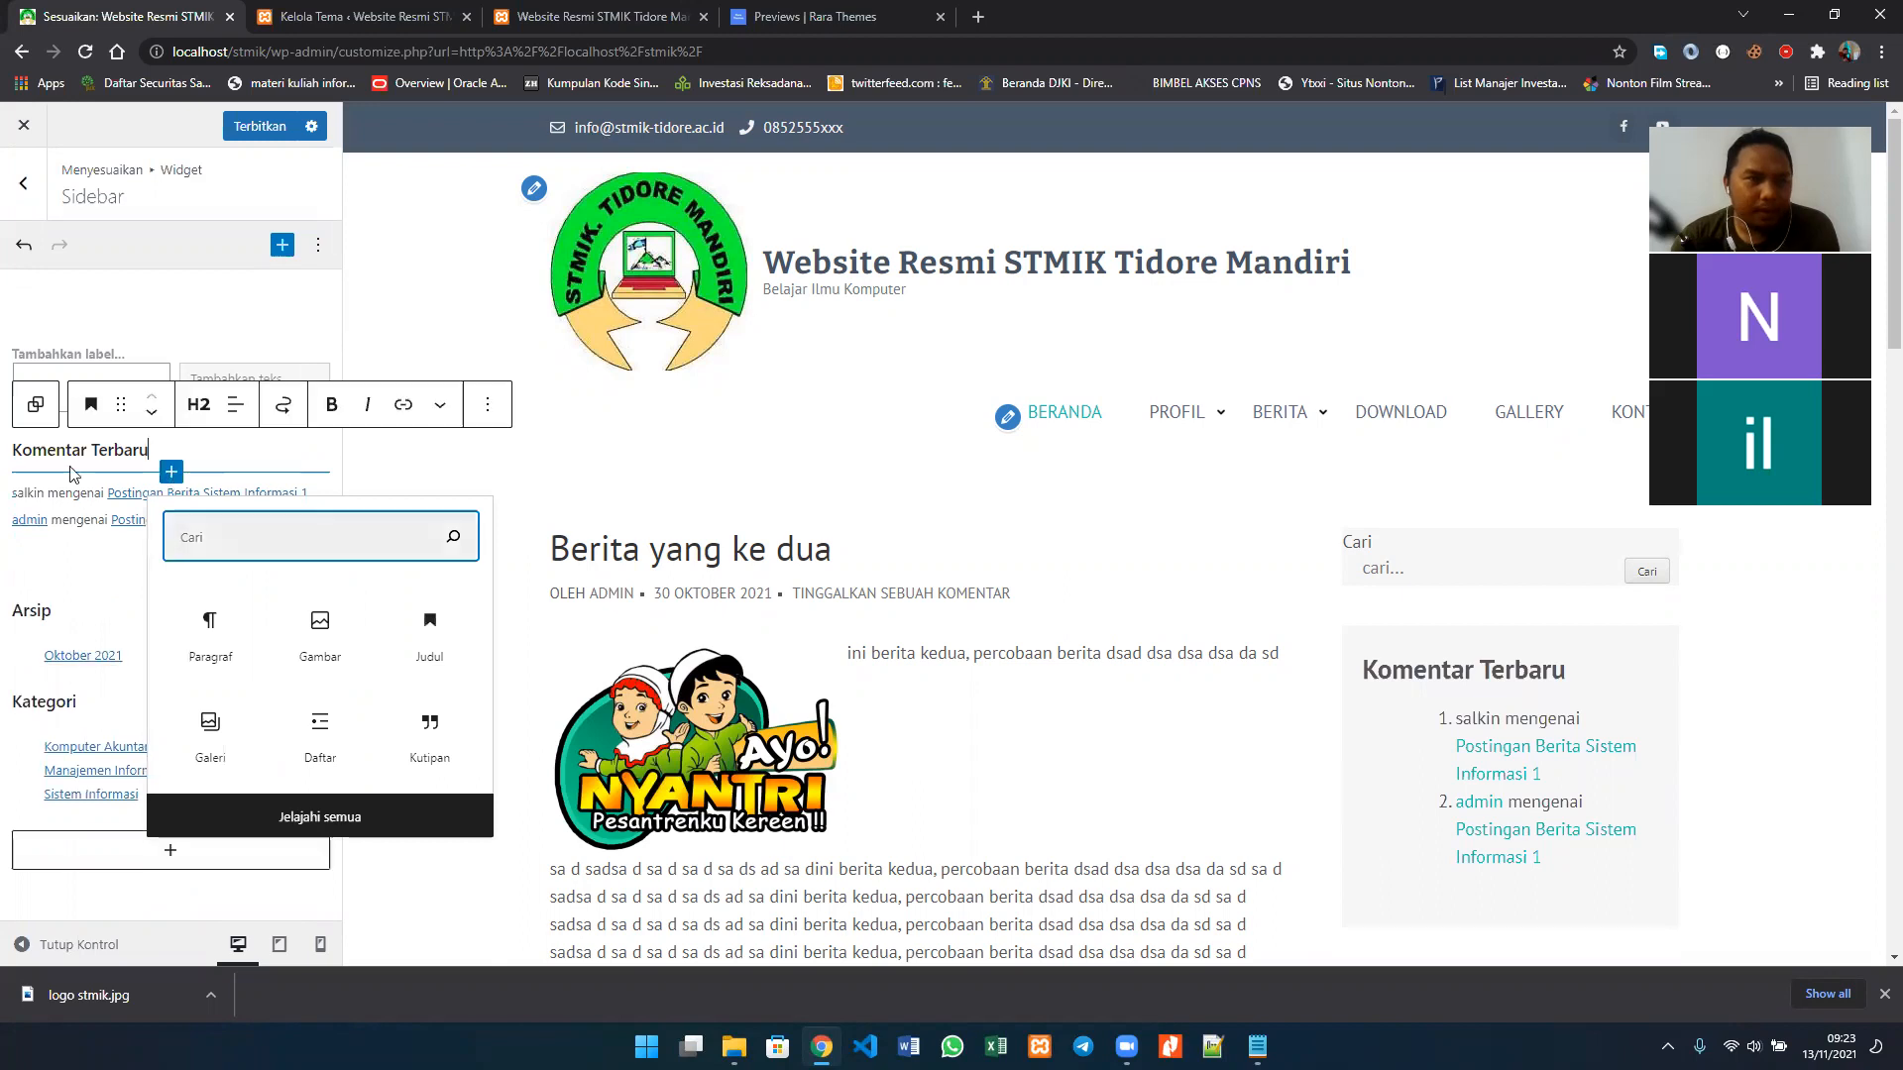
pyautogui.click(178, 470)
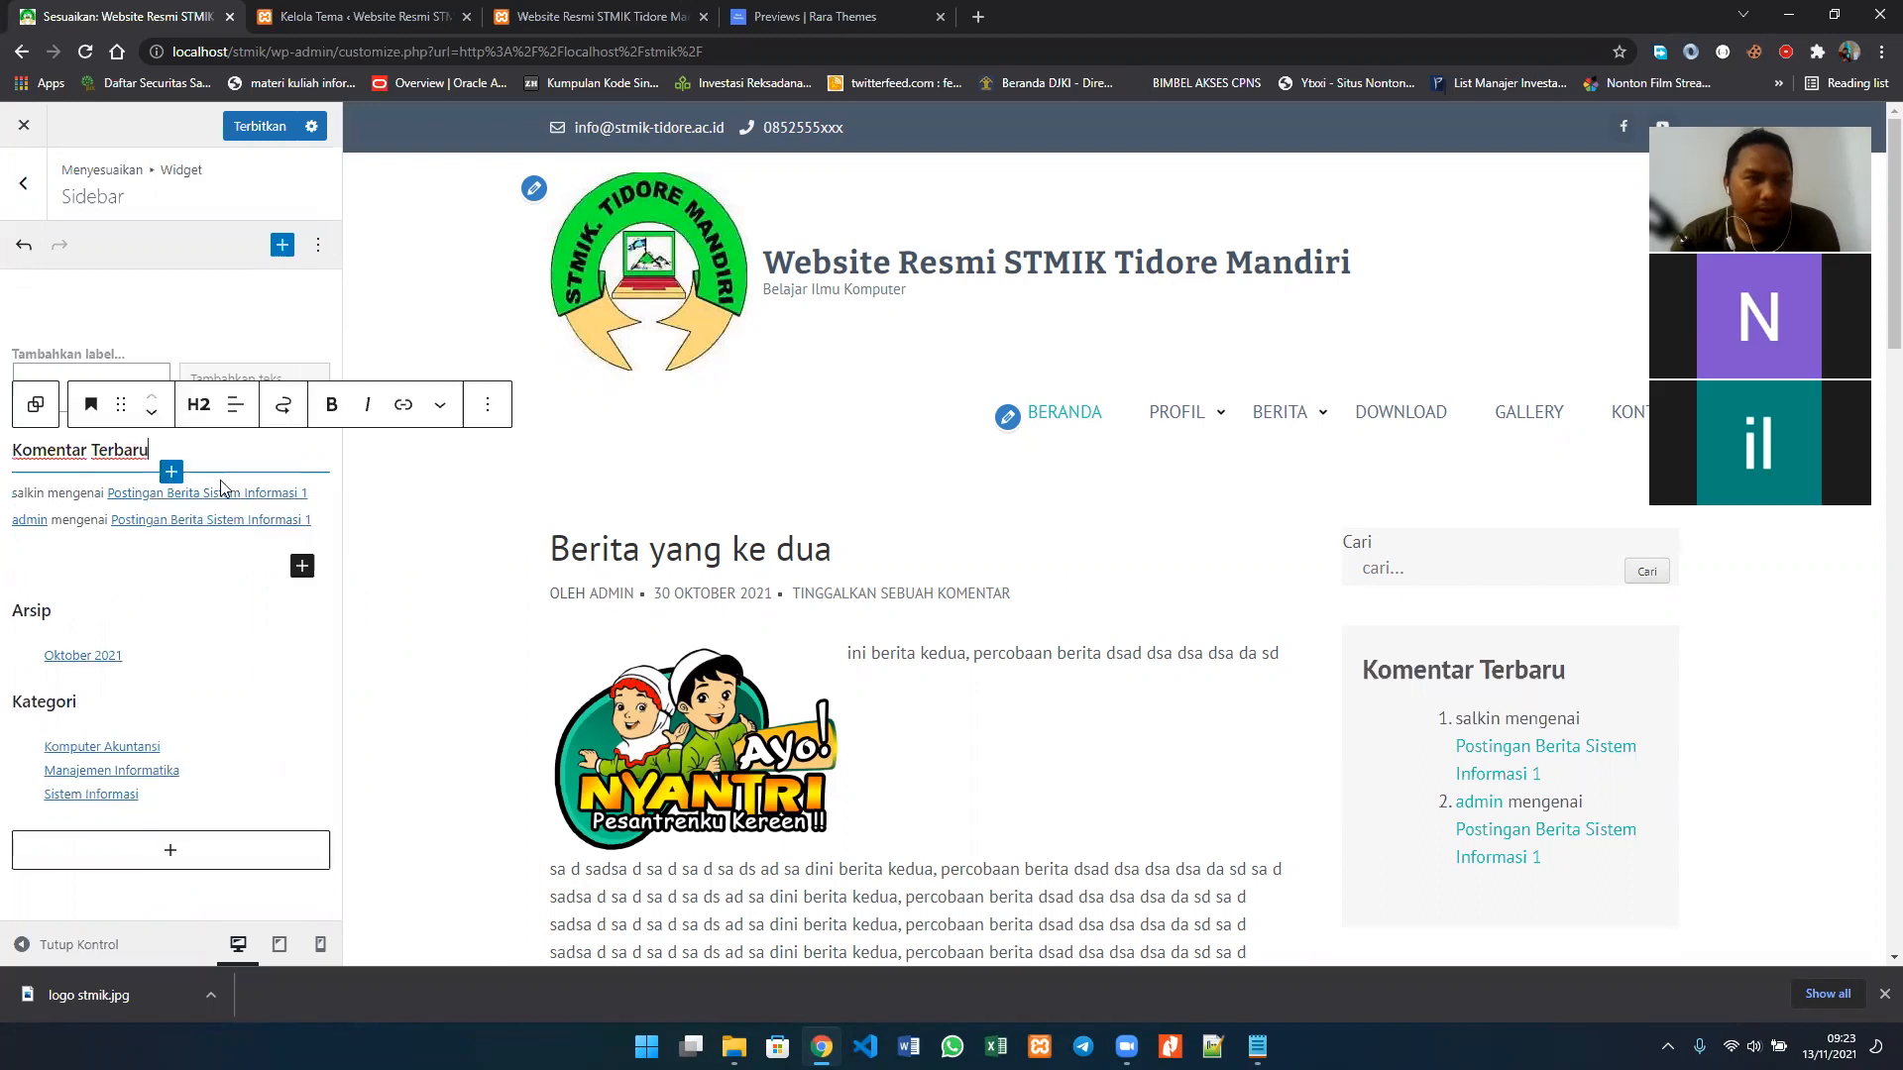
pyautogui.click(485, 403)
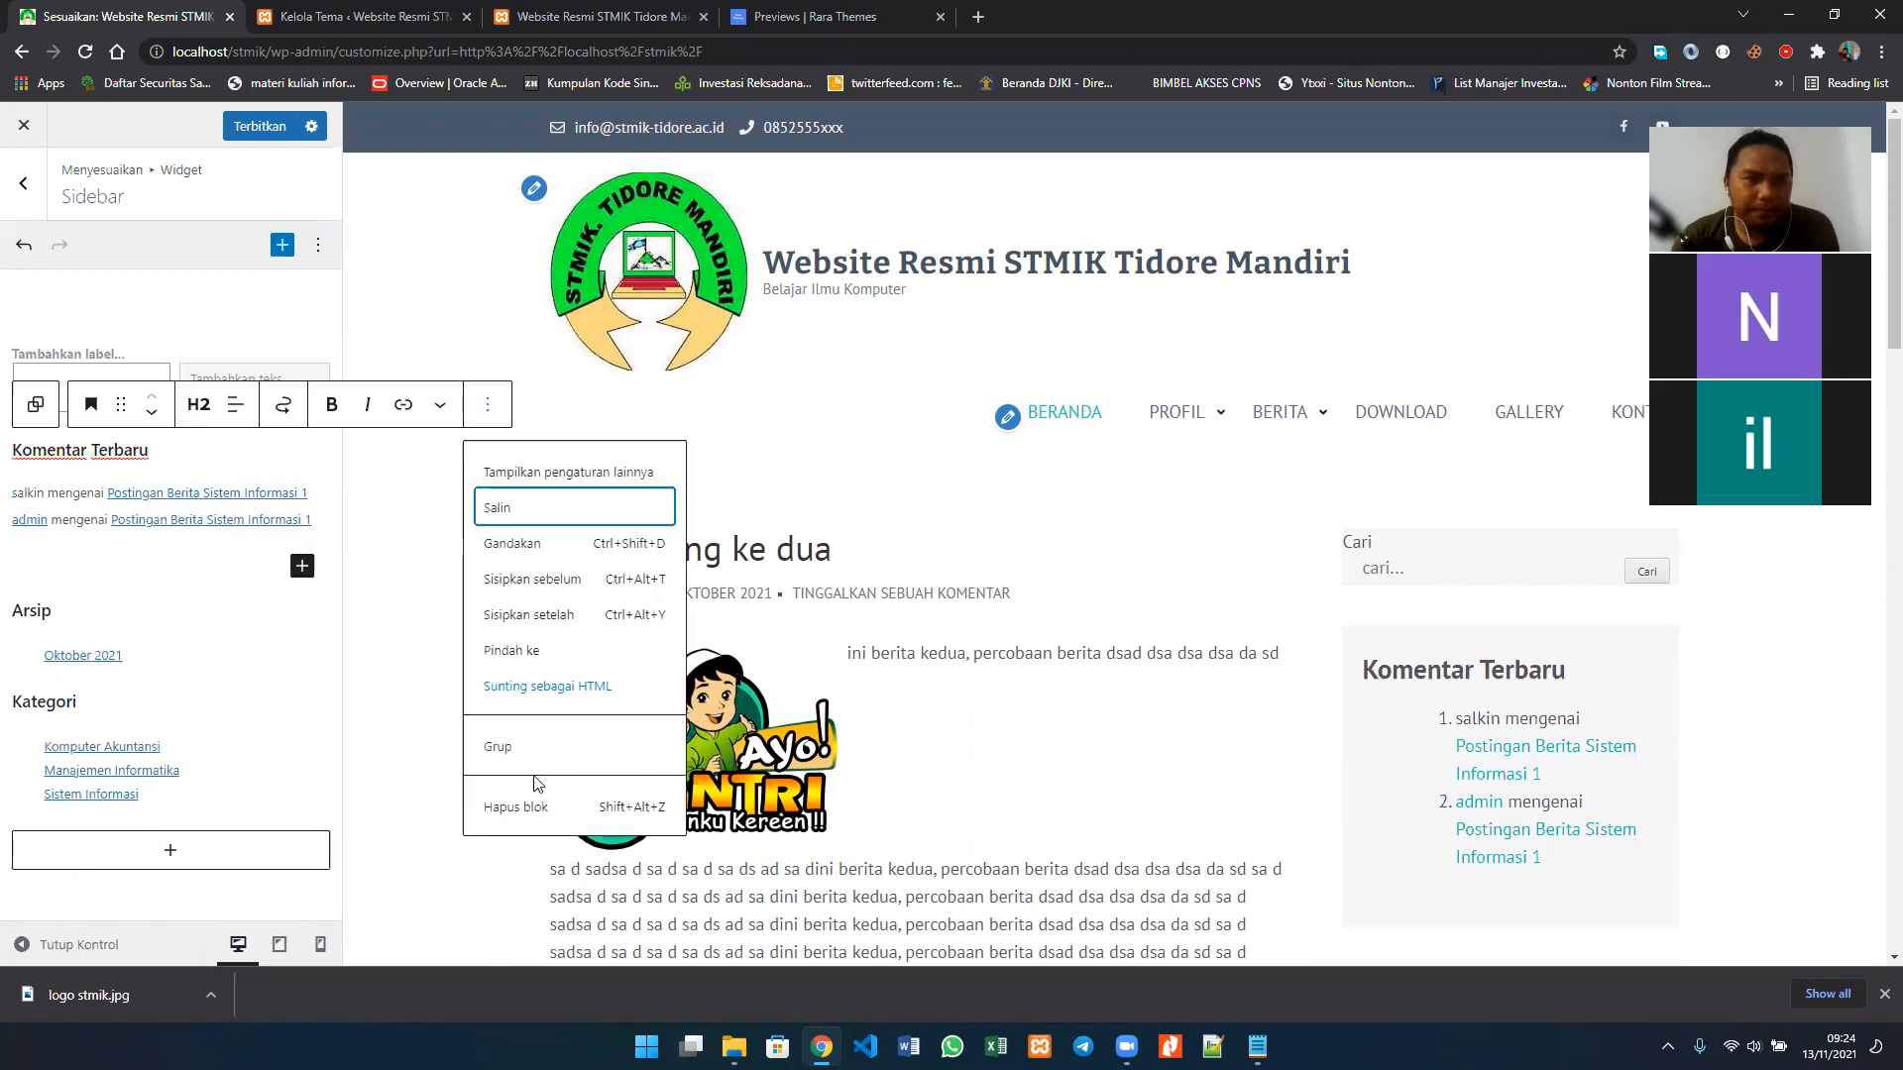
pyautogui.click(526, 807)
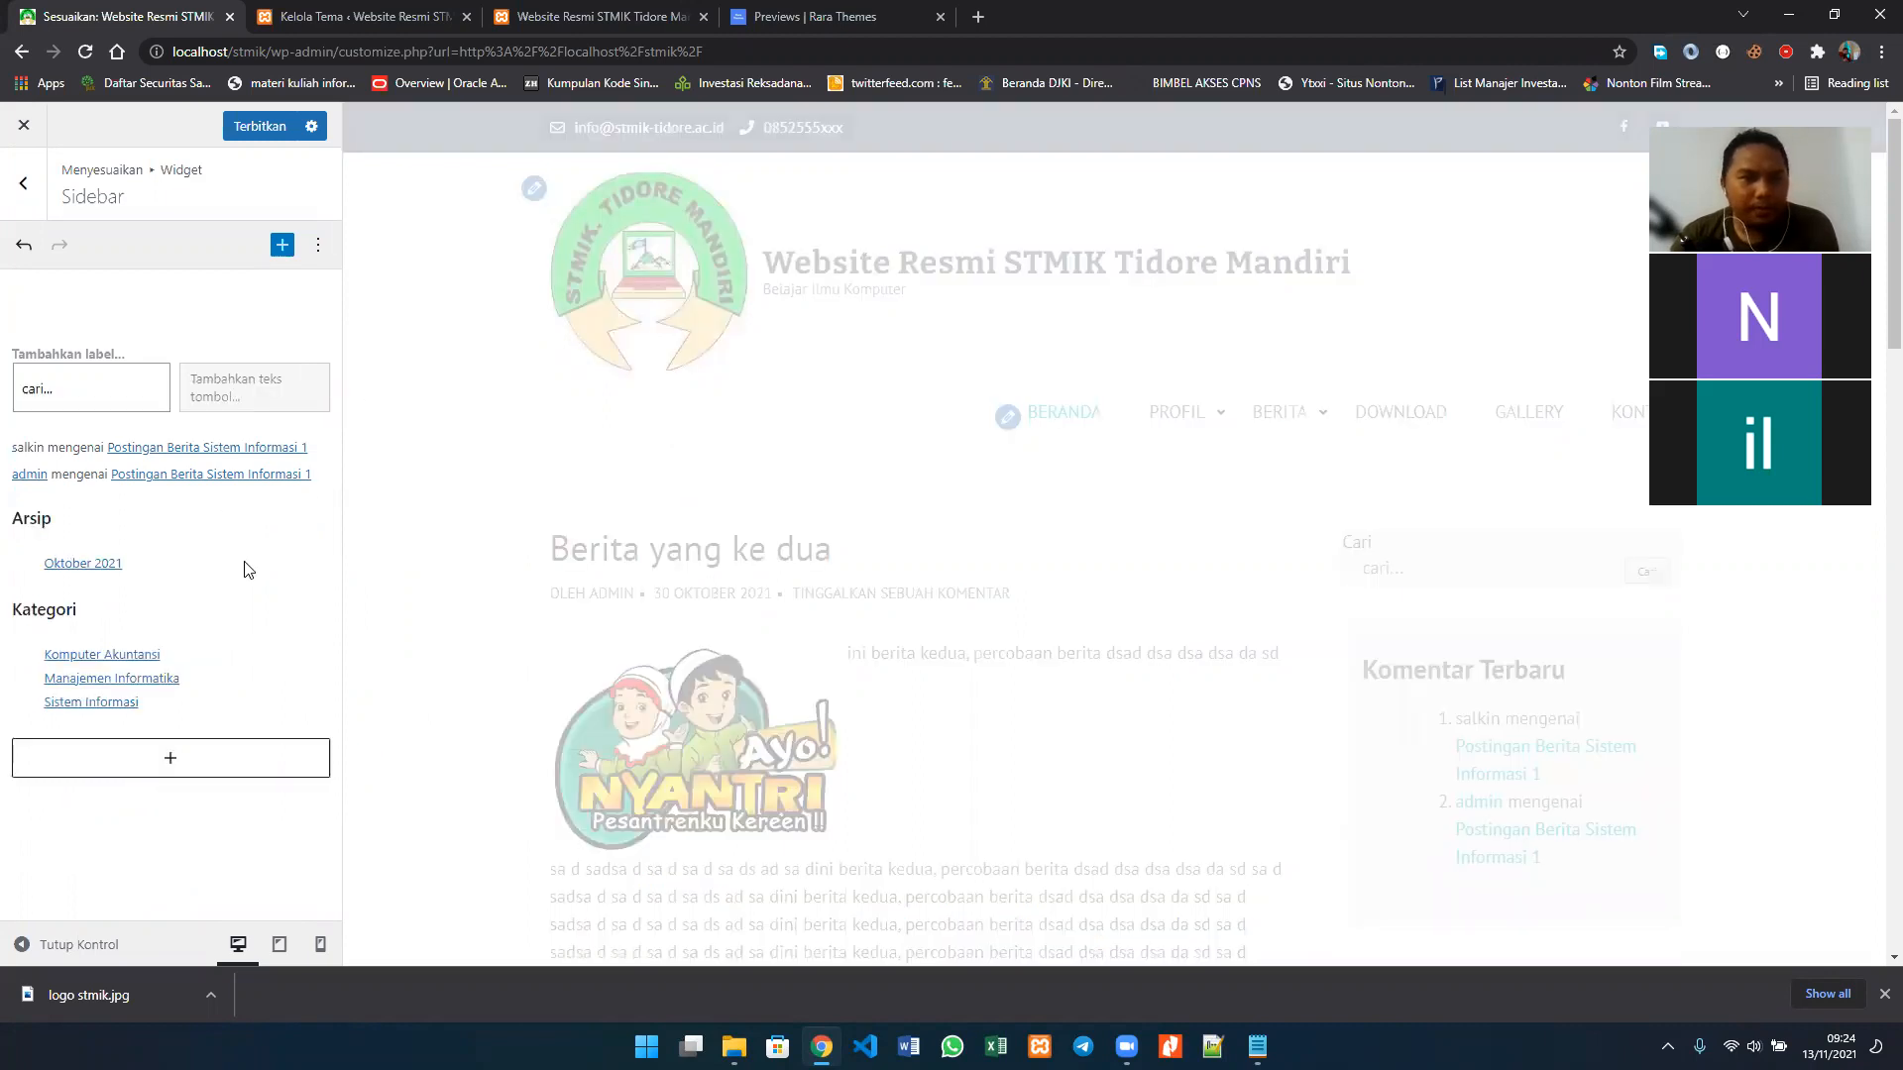
# Step: Delete the archive list block under the Arsip heading
pyautogui.click(130, 551)
pyautogui.click(296, 519)
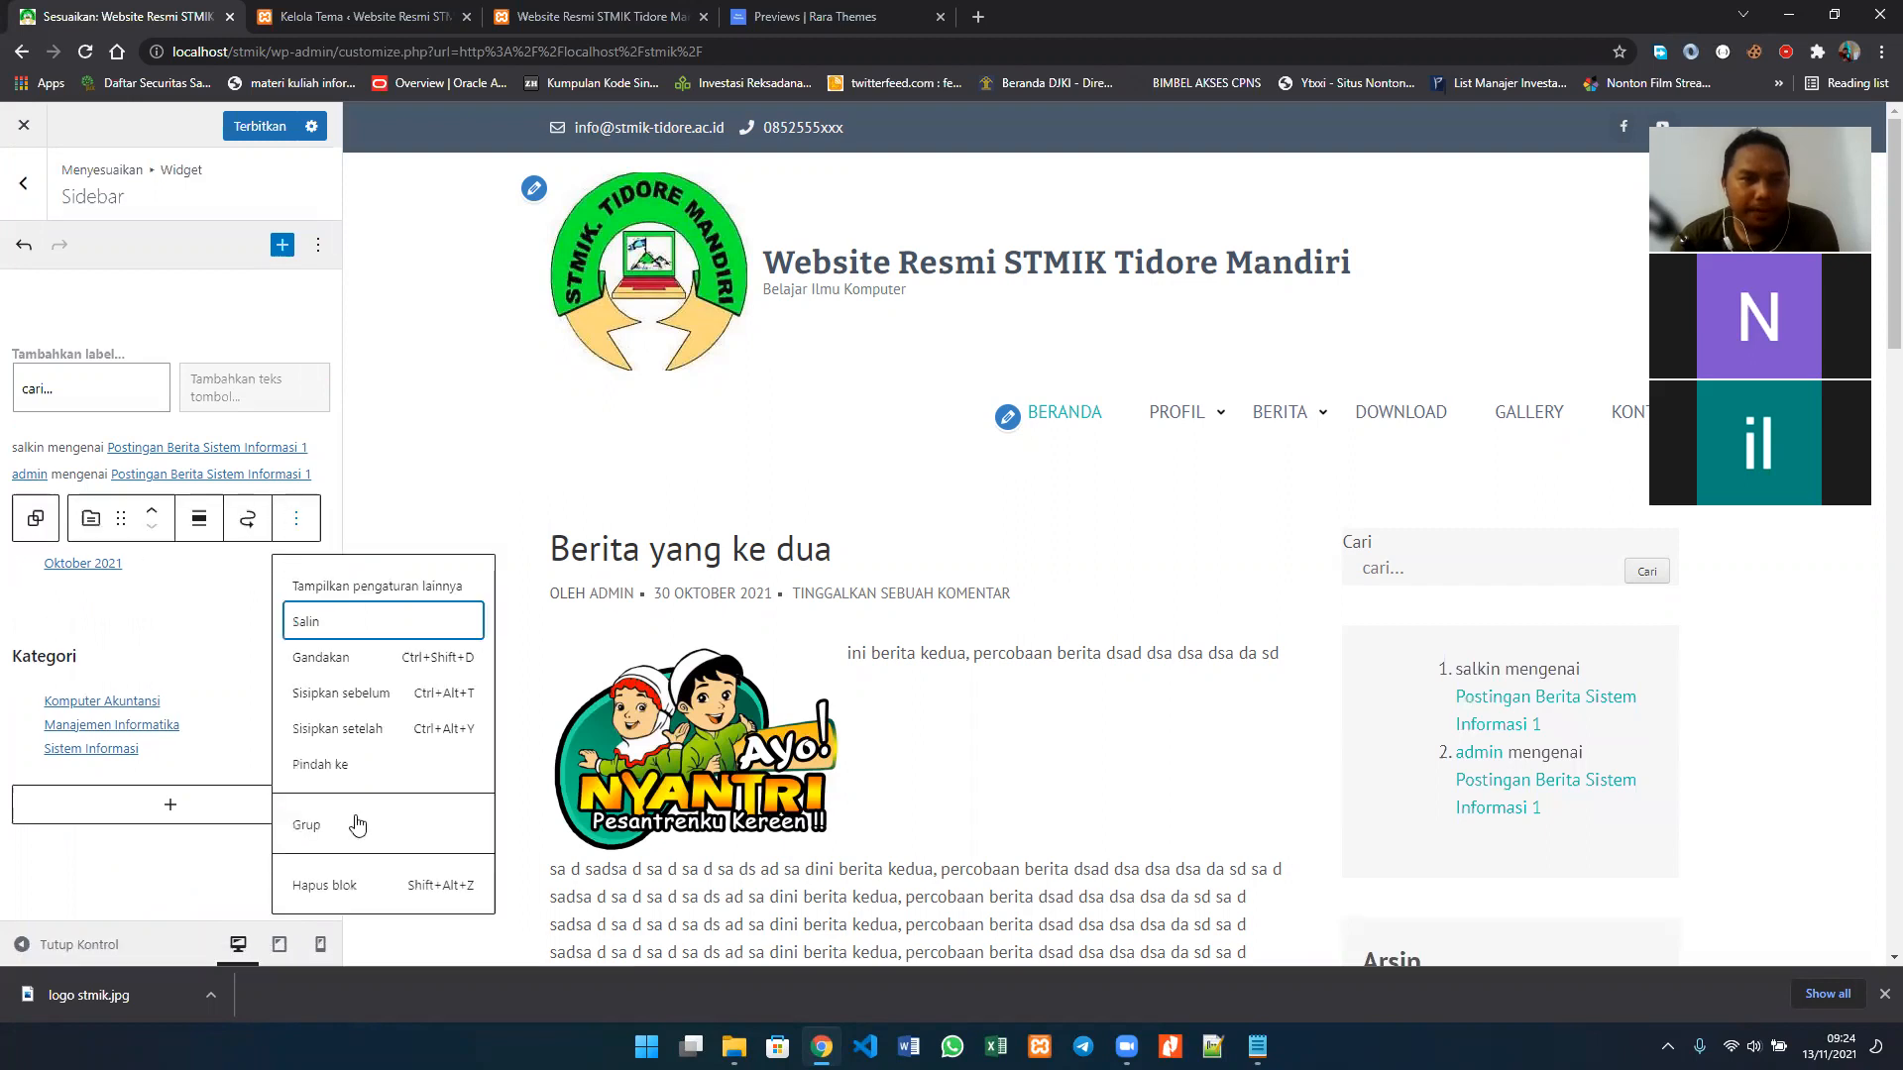
pyautogui.click(341, 895)
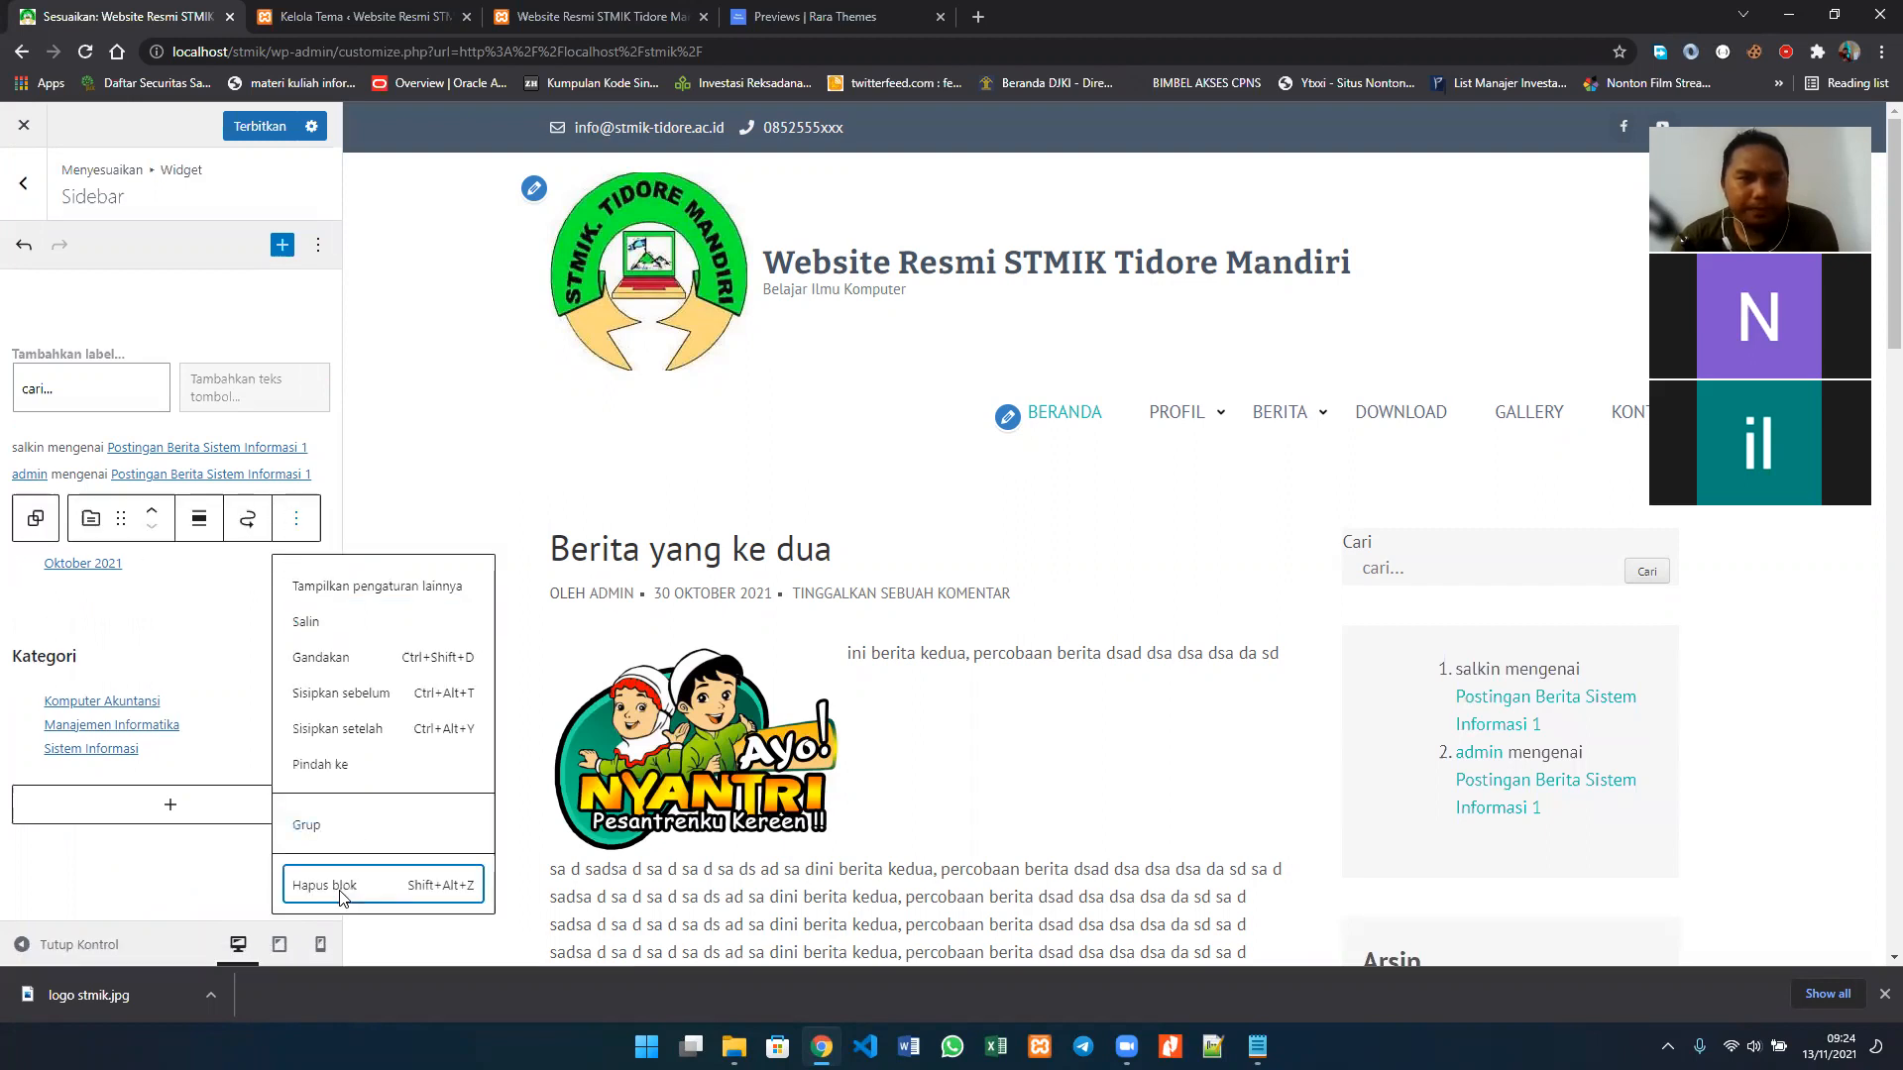
pyautogui.press('Return')
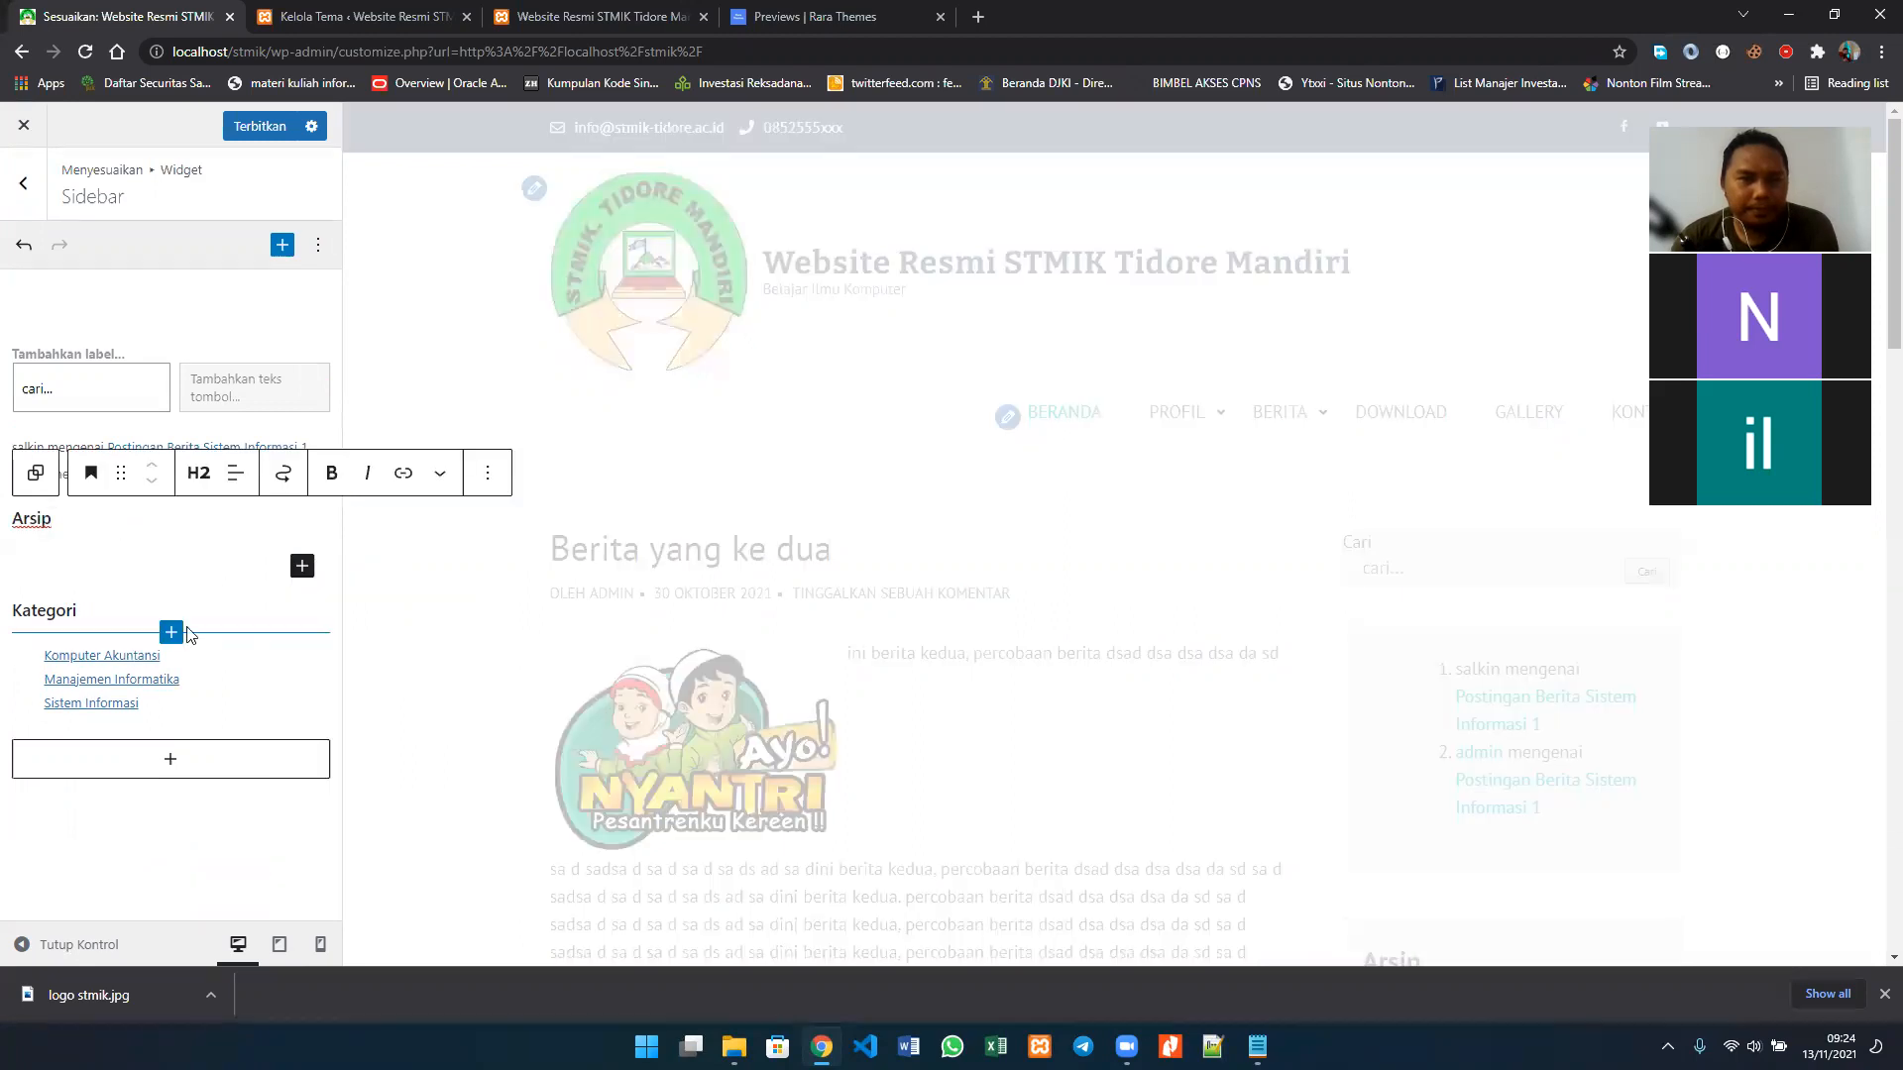
# Step: Delete the category list block and its Kategori heading from the Sidebar widget area
pyautogui.click(302, 688)
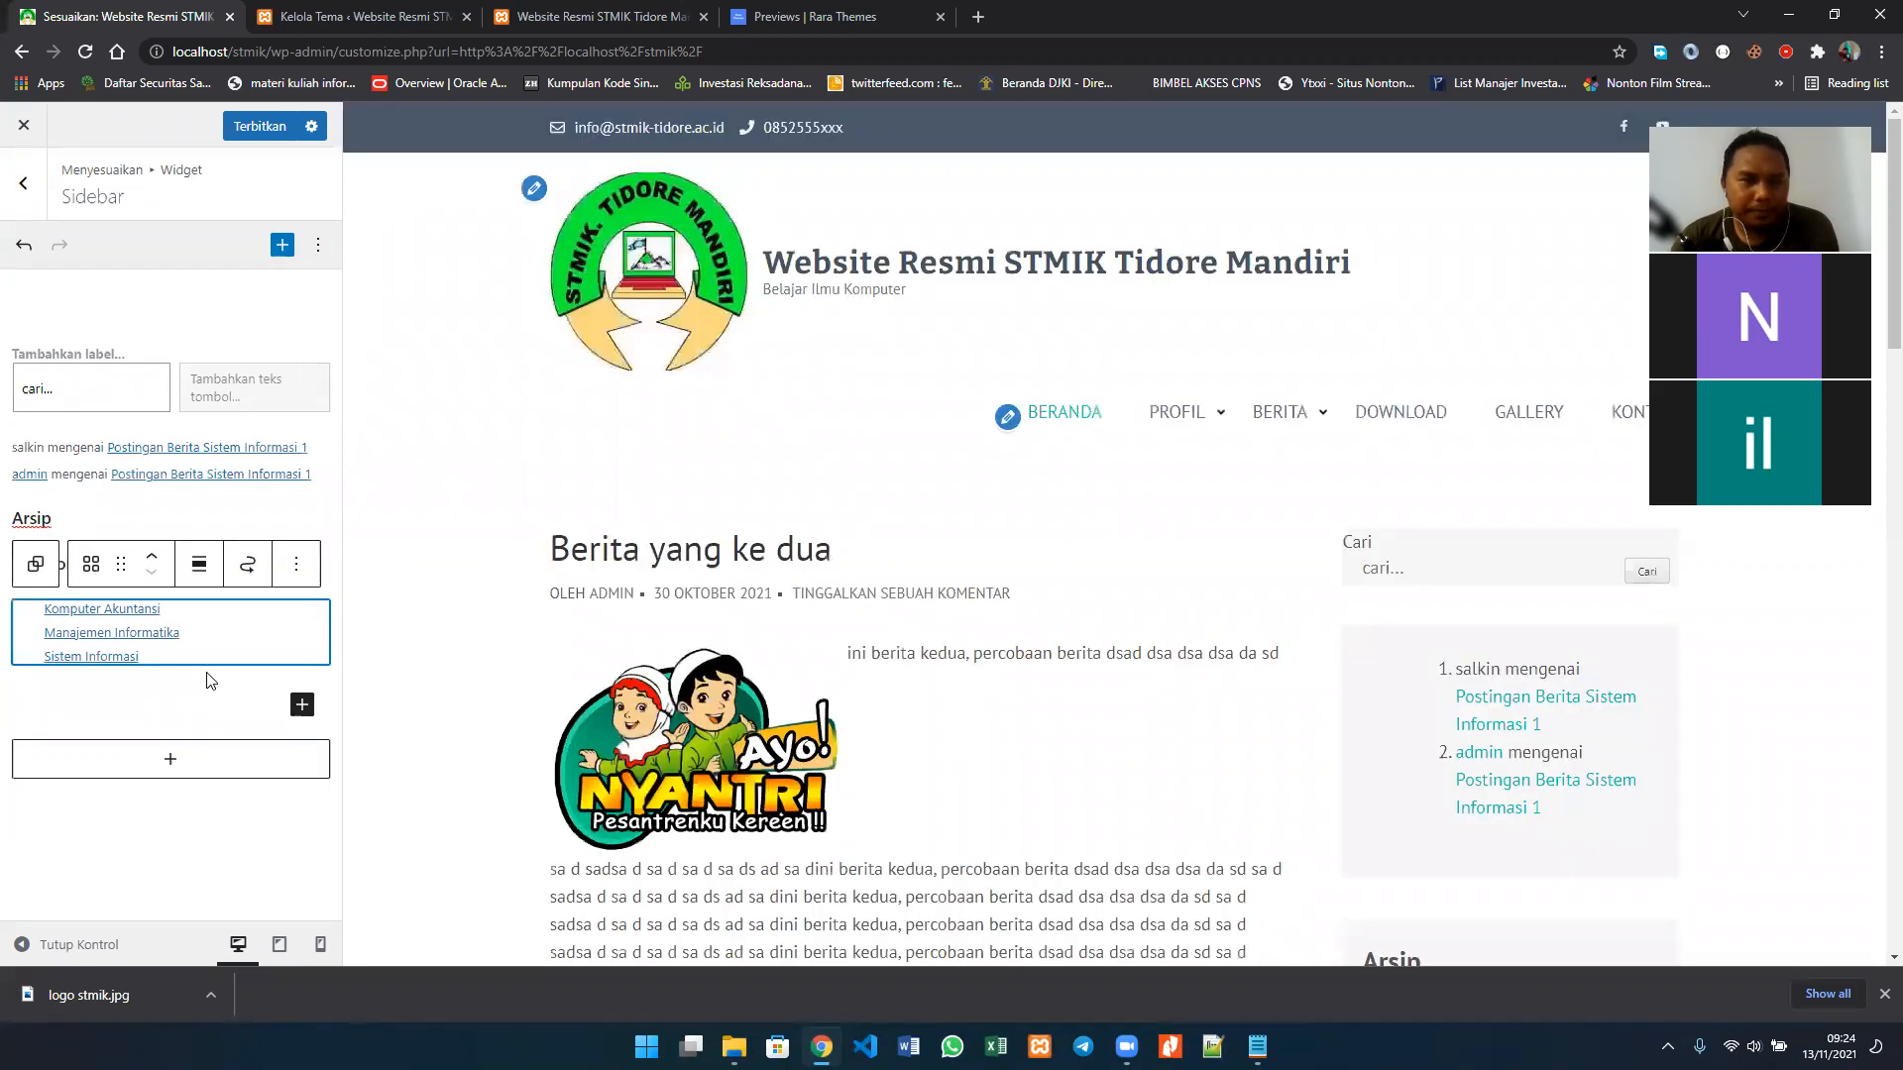
pyautogui.click(292, 573)
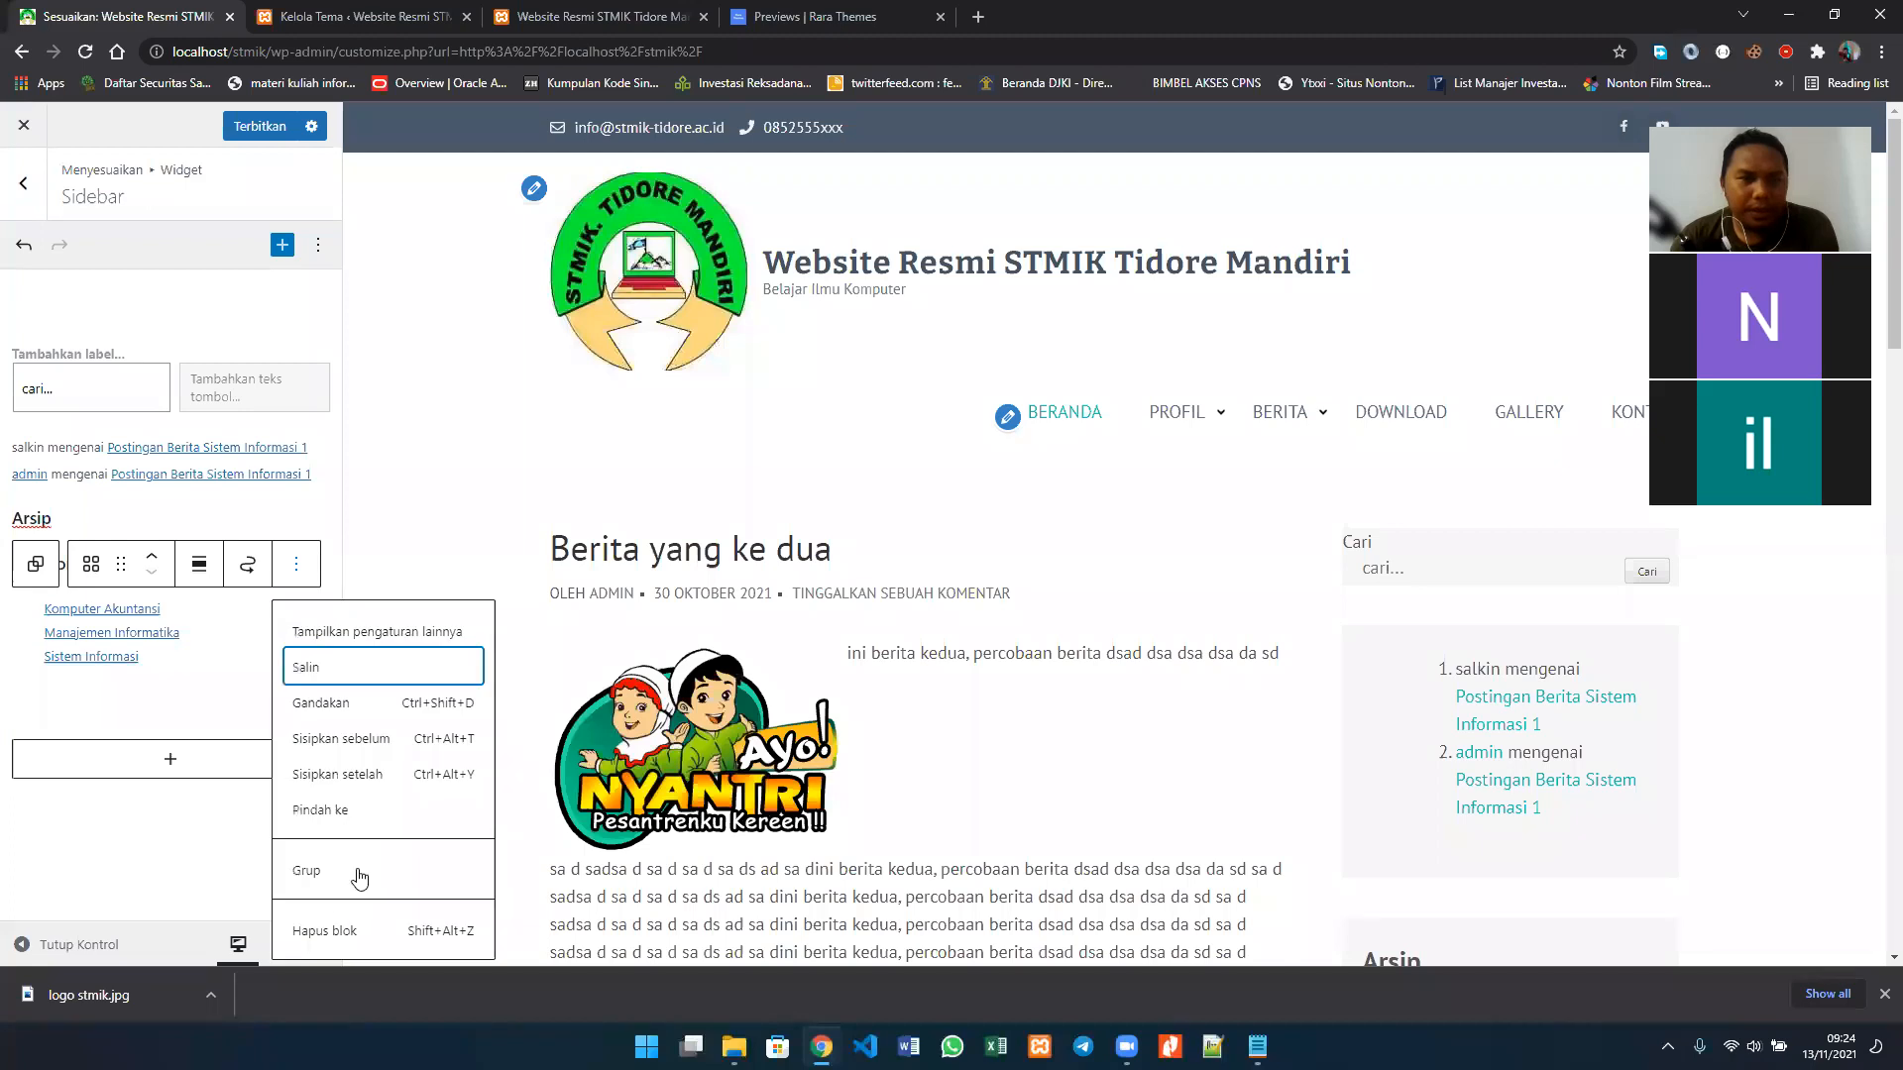
pyautogui.click(334, 932)
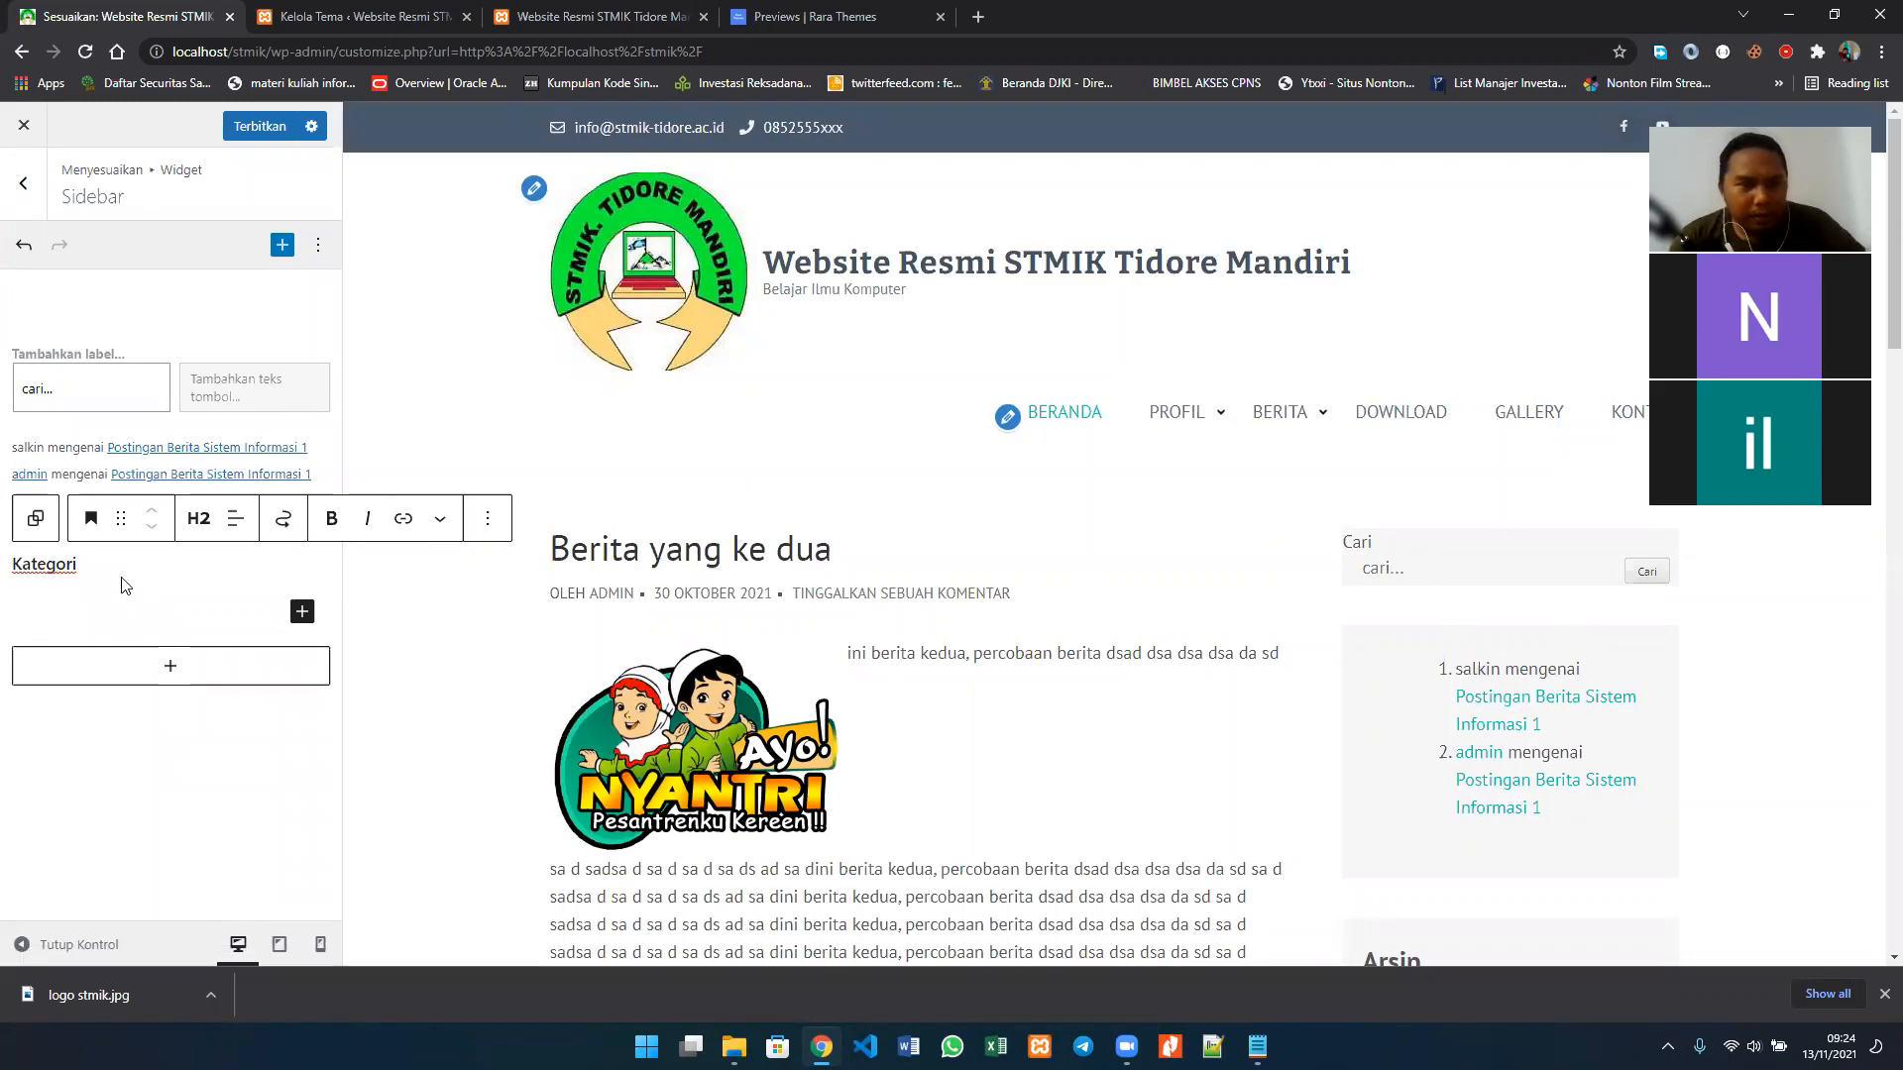
pyautogui.click(490, 519)
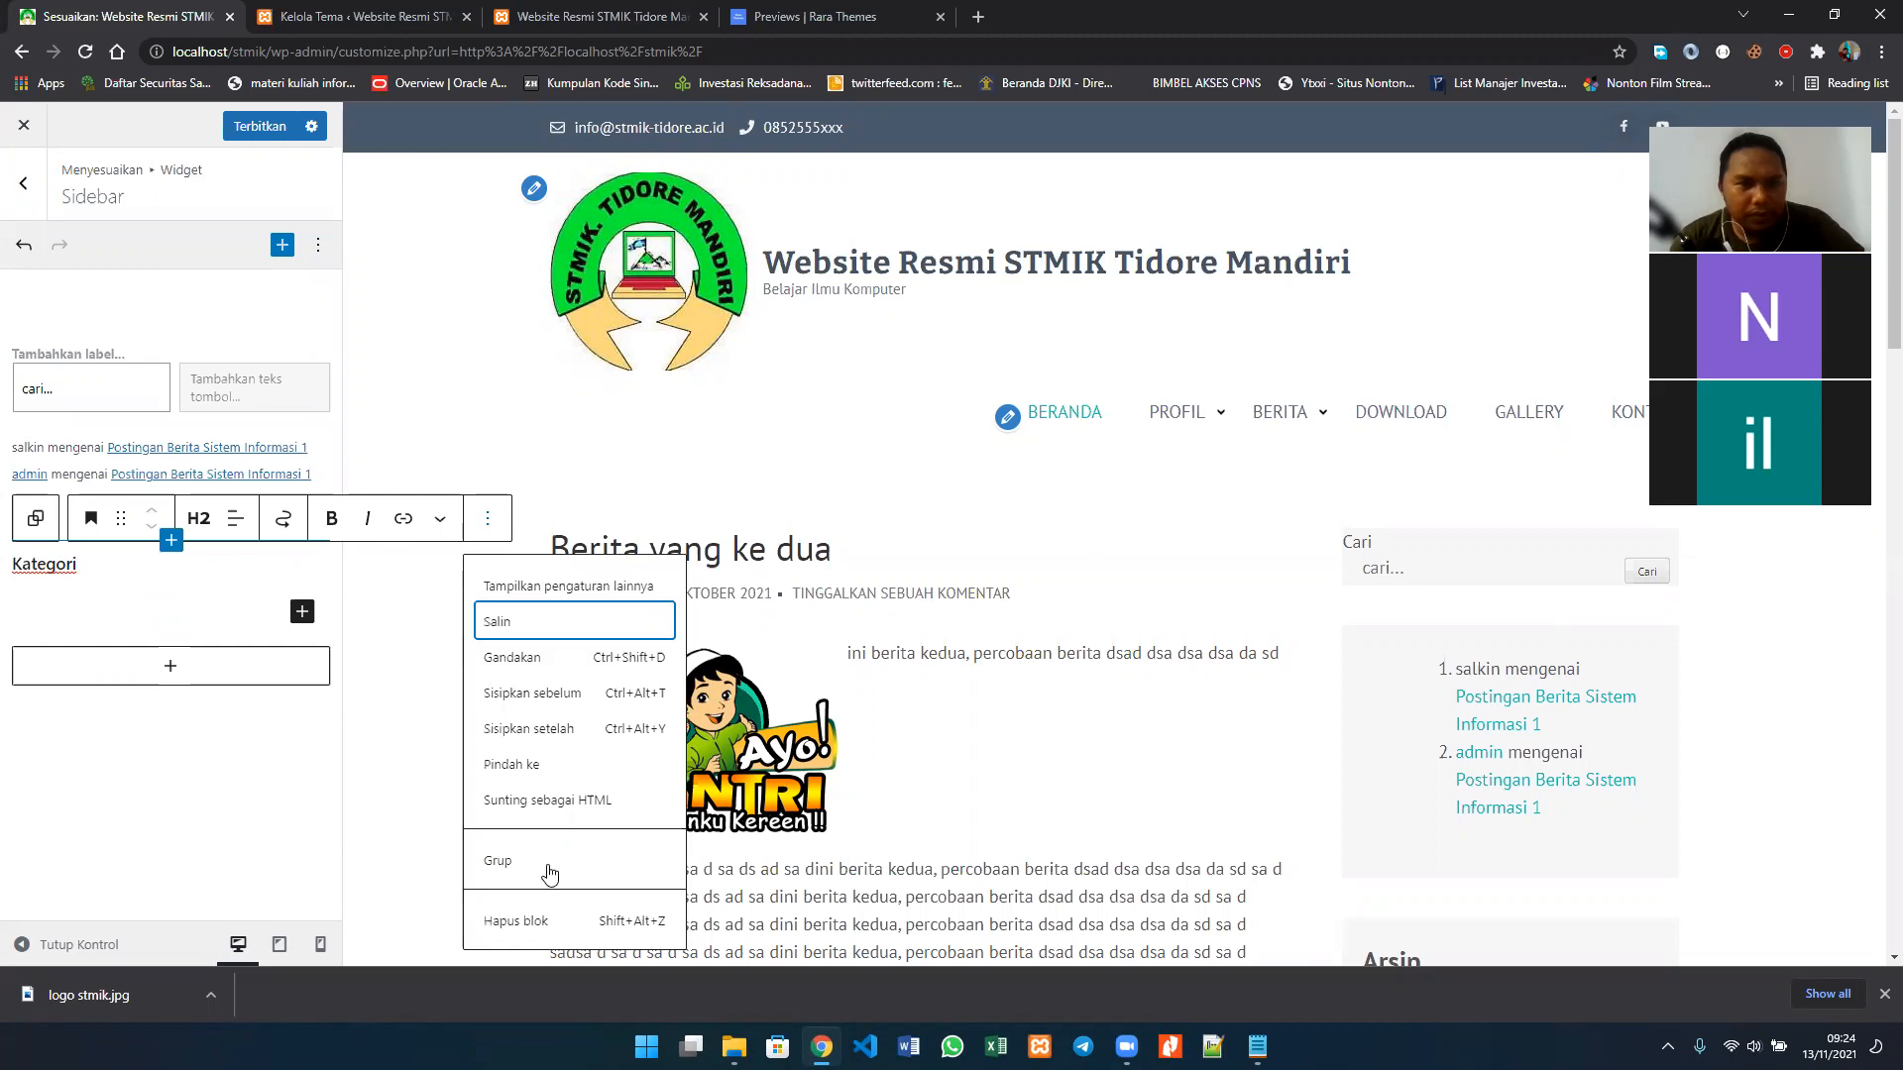
pyautogui.click(515, 922)
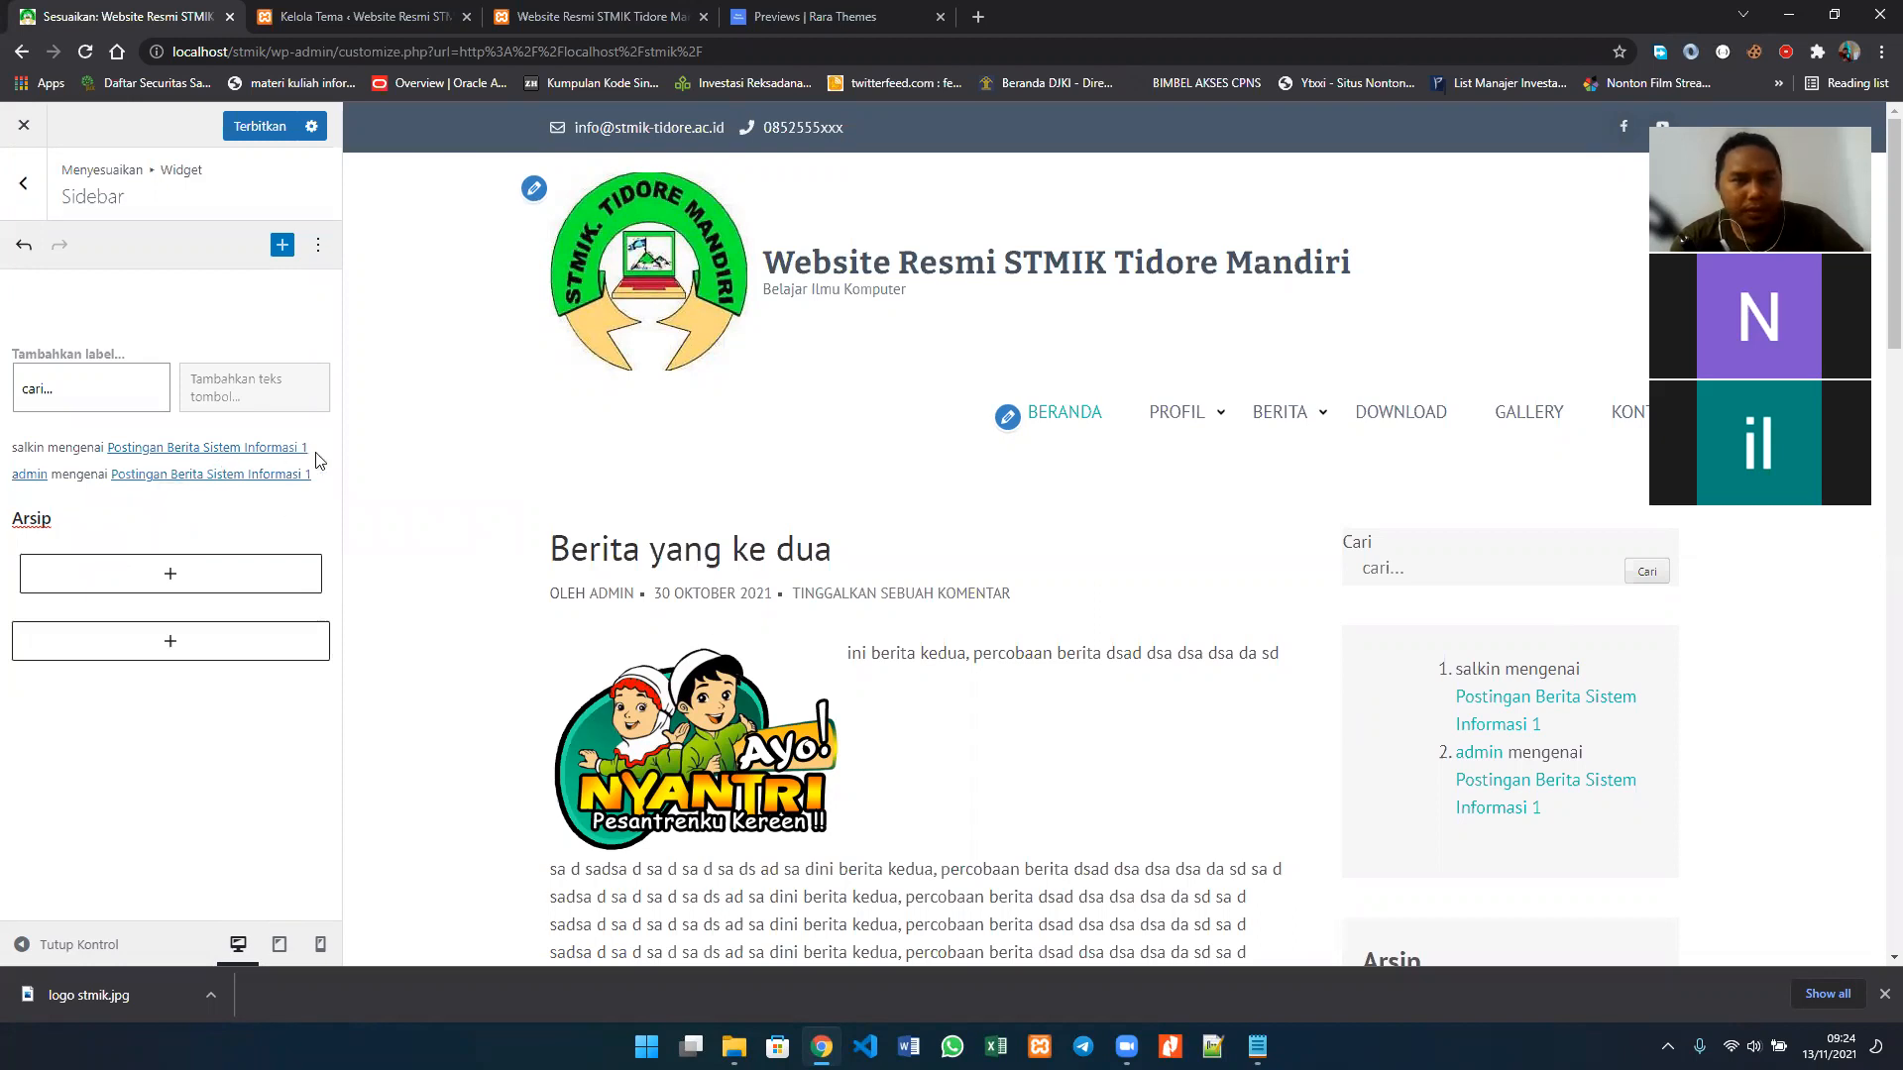
# Step: Delete the recent comments list block below the search block
pyautogui.click(266, 444)
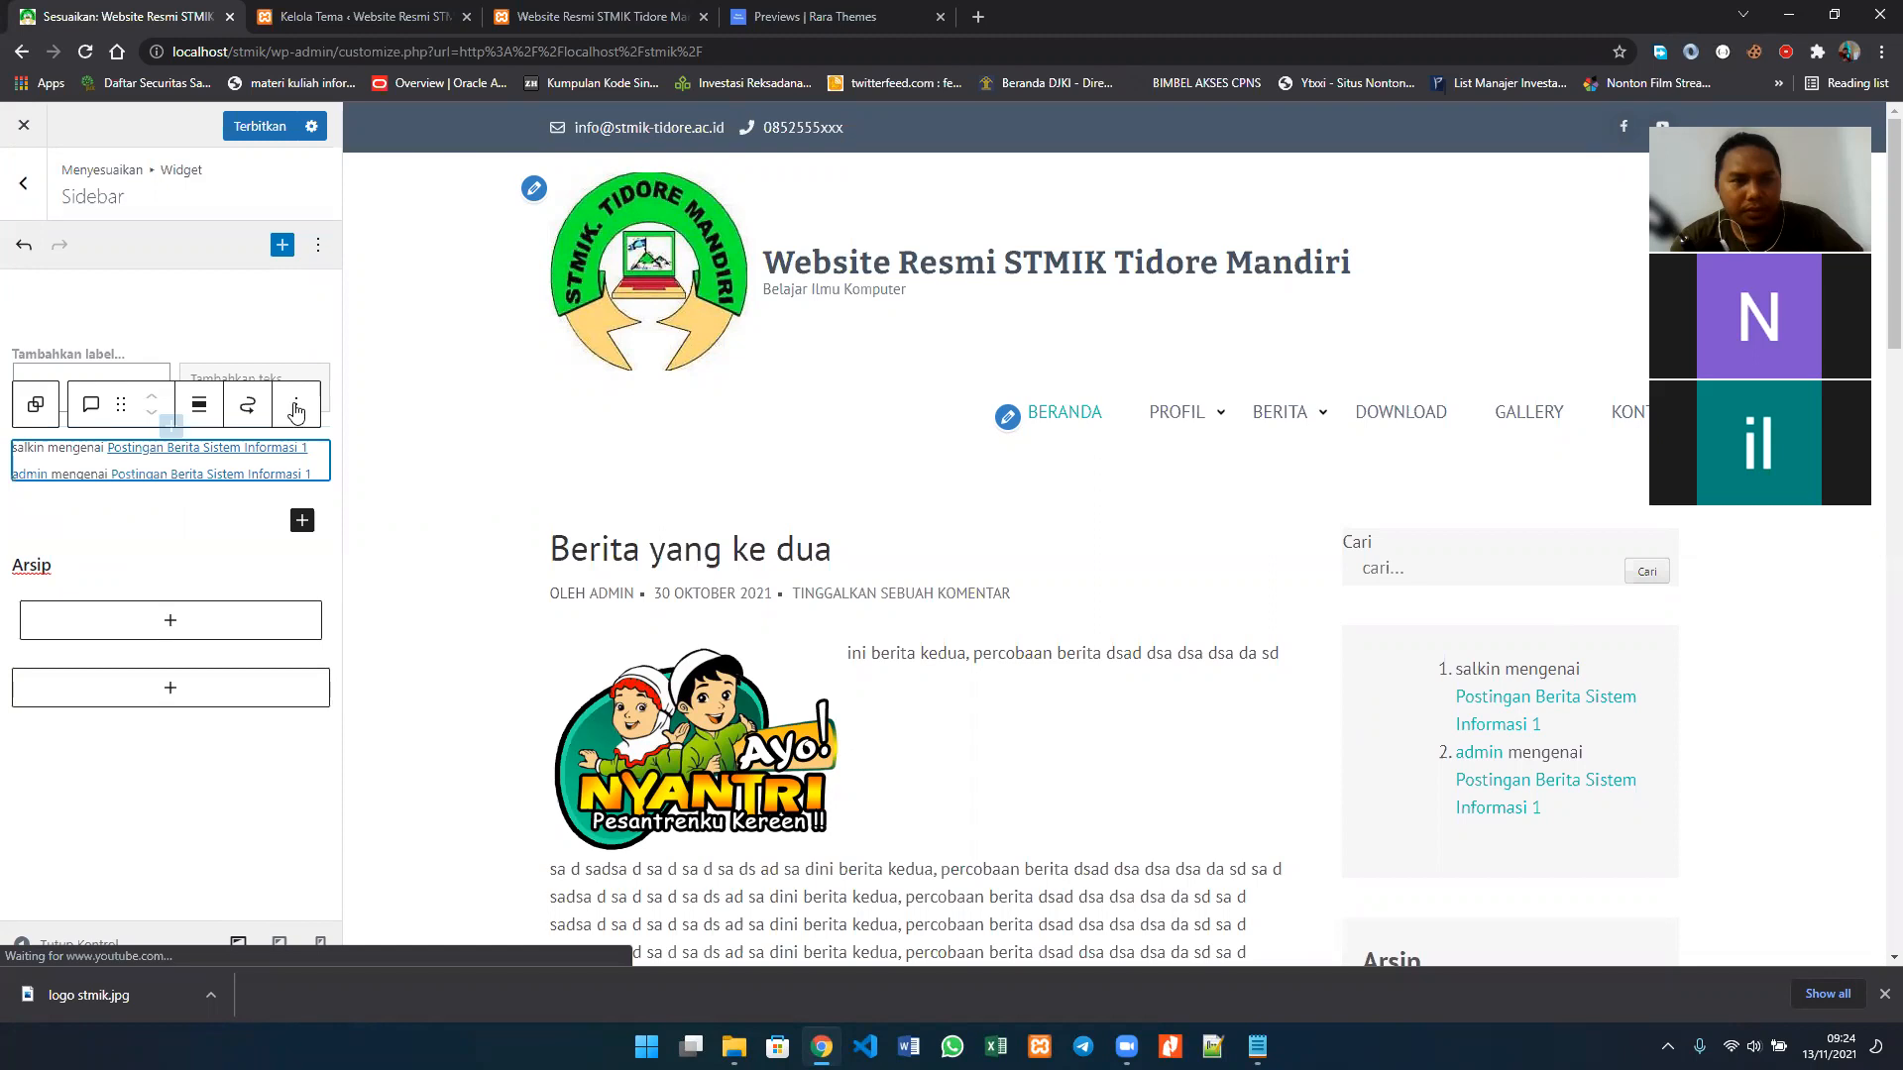
pyautogui.click(297, 407)
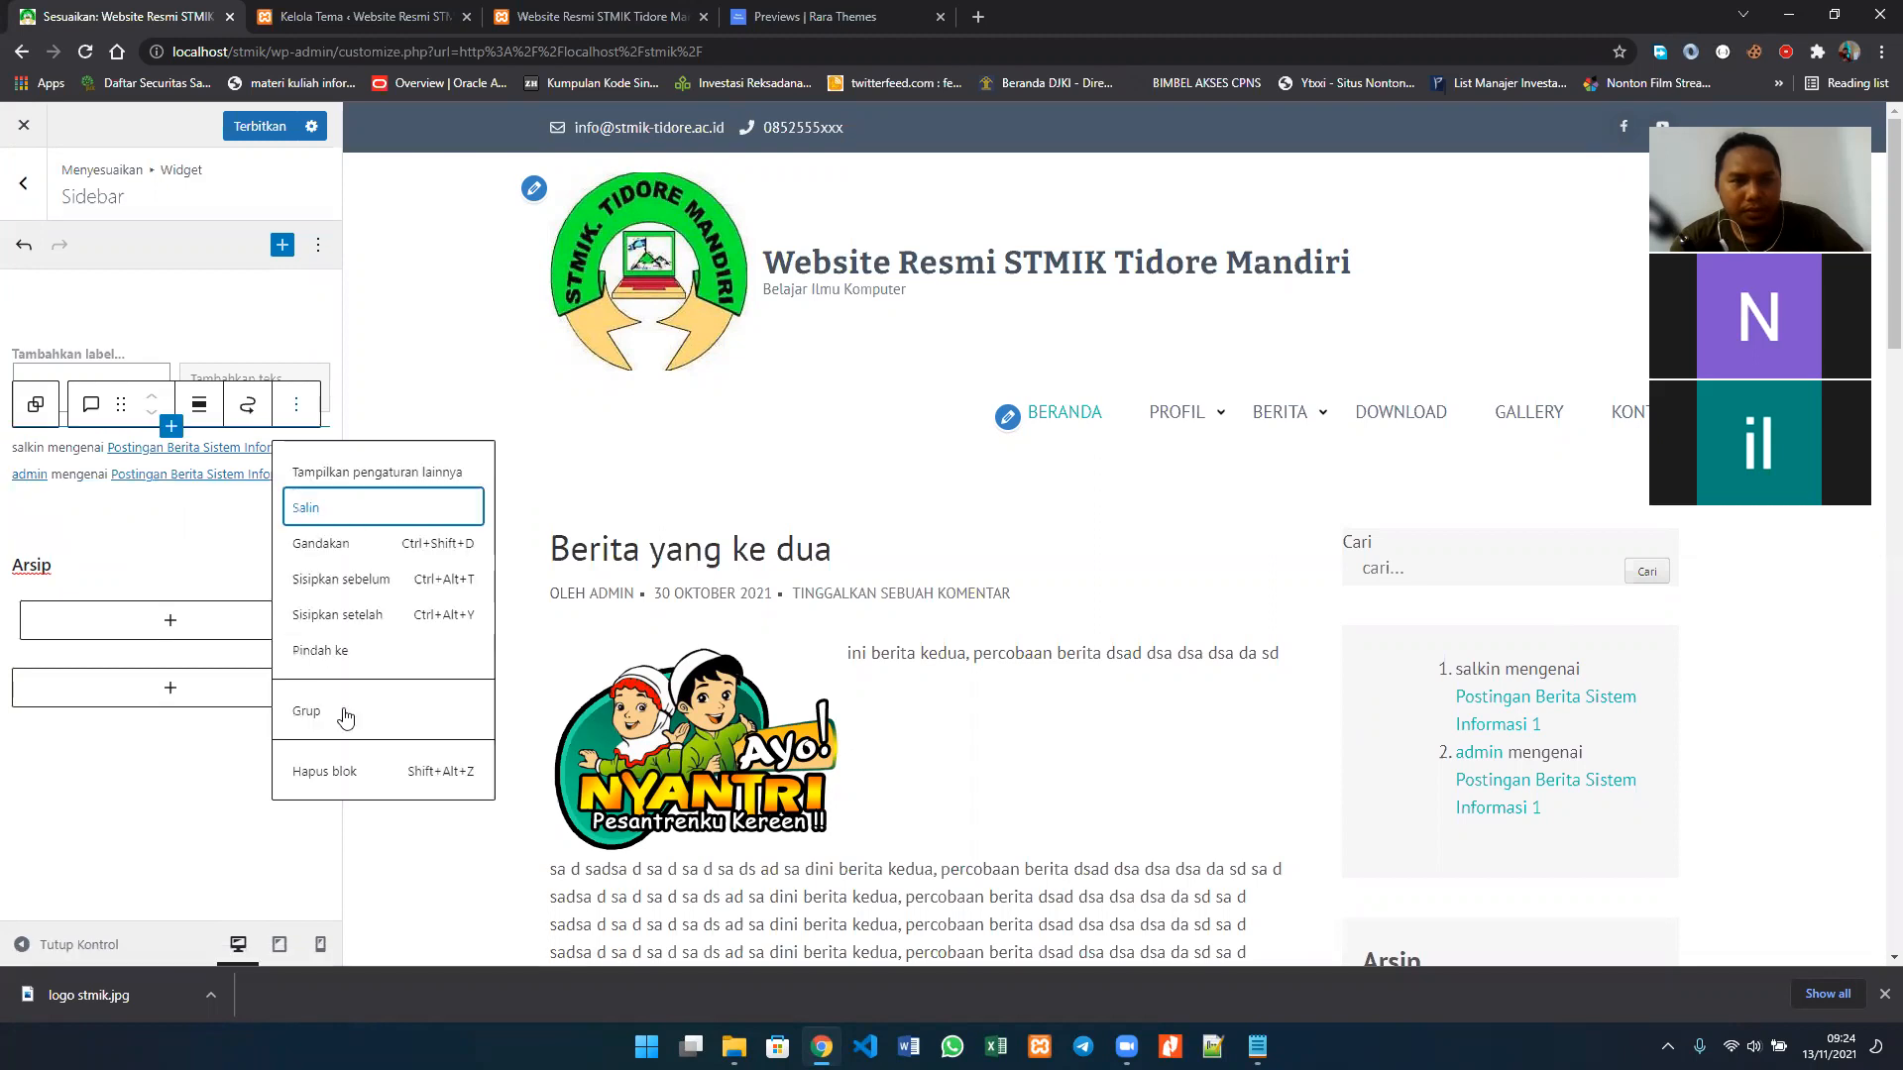
pyautogui.click(337, 769)
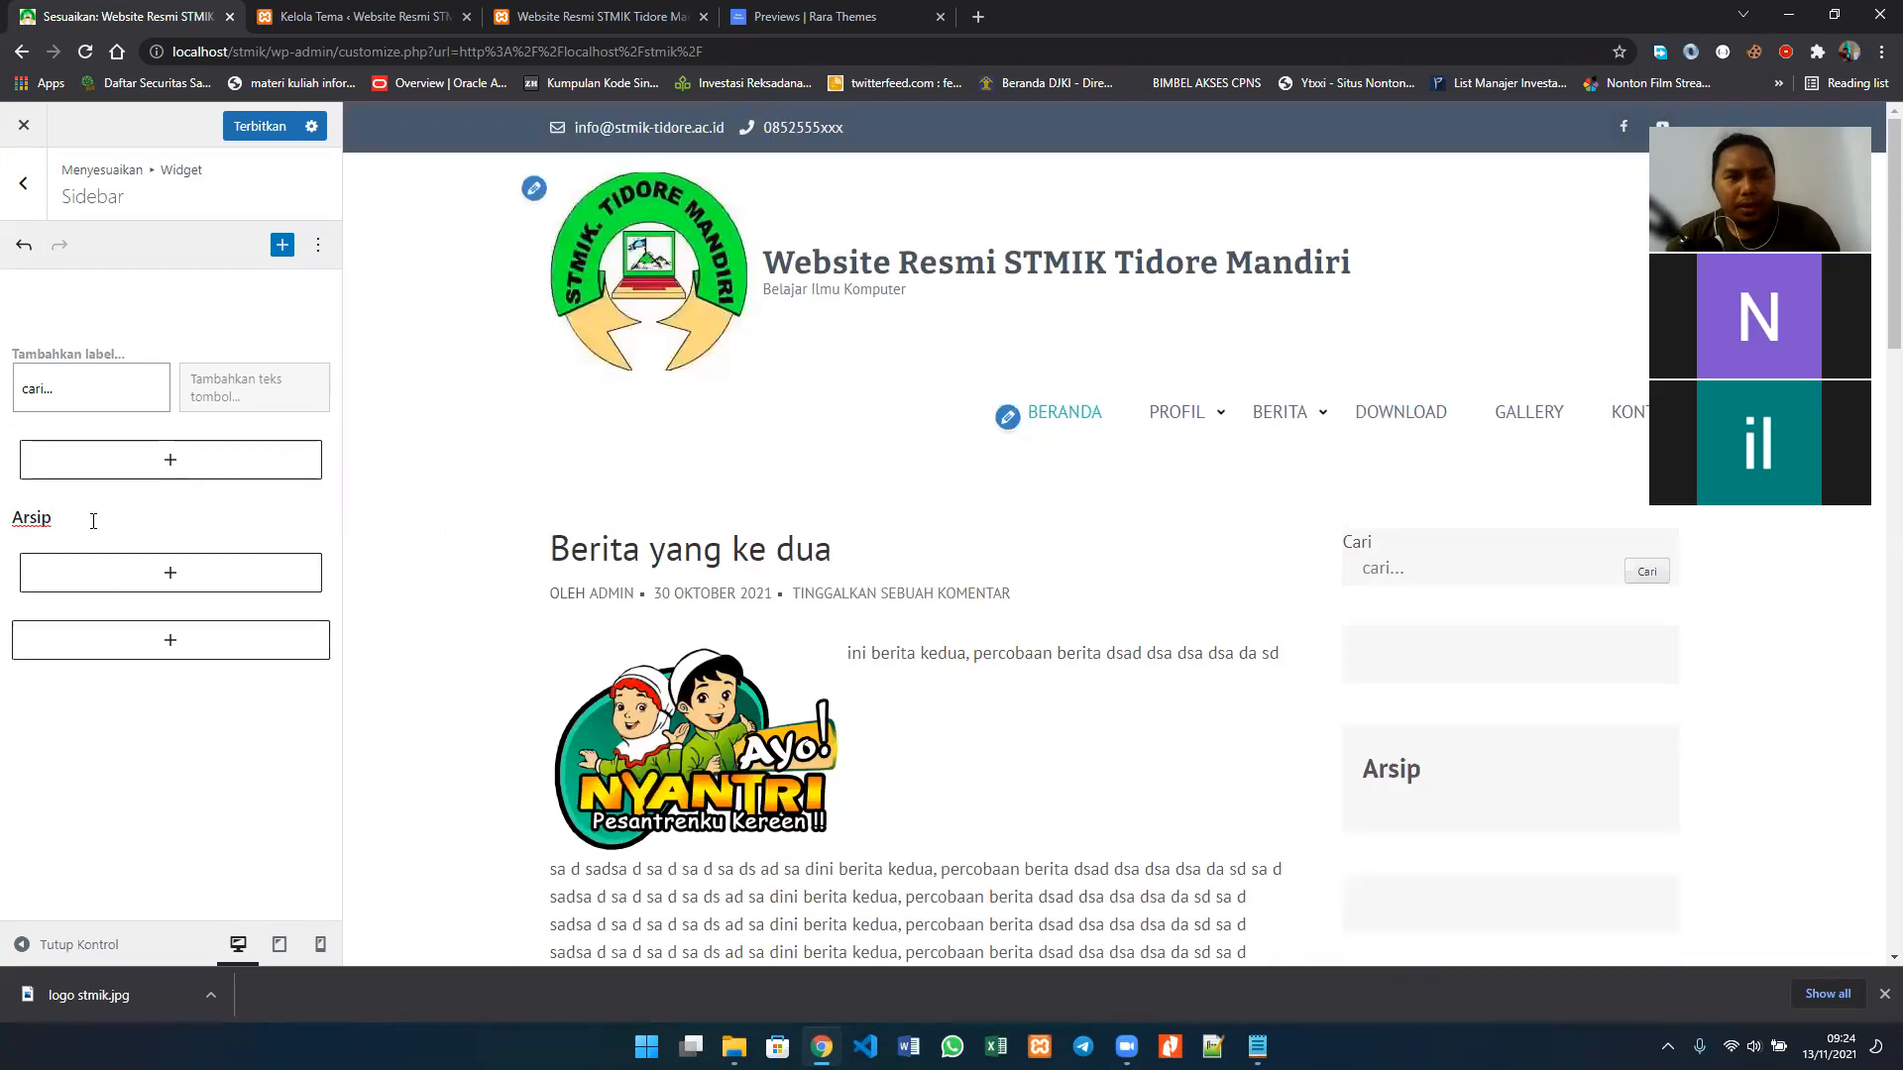
# Step: Delete the remaining Arsip heading block from the Sidebar widget area
pyautogui.click(93, 521)
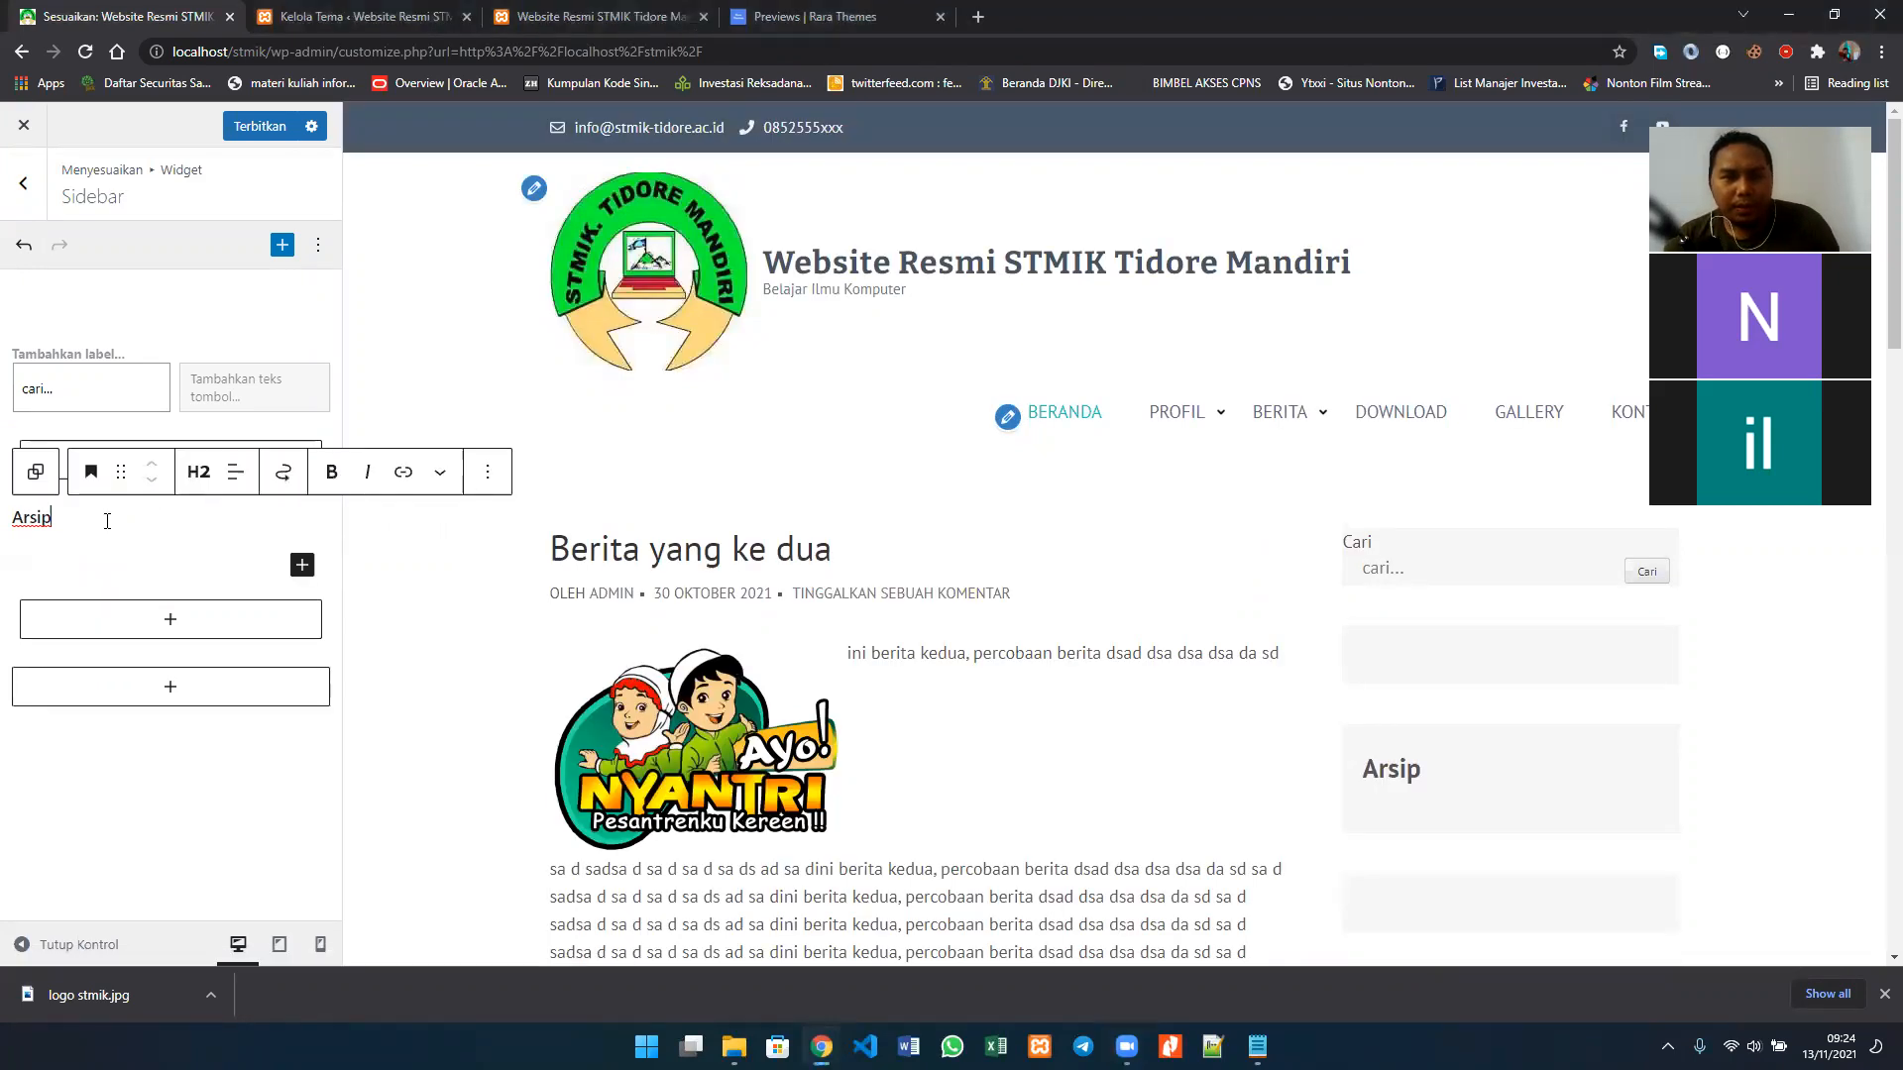
pyautogui.click(488, 480)
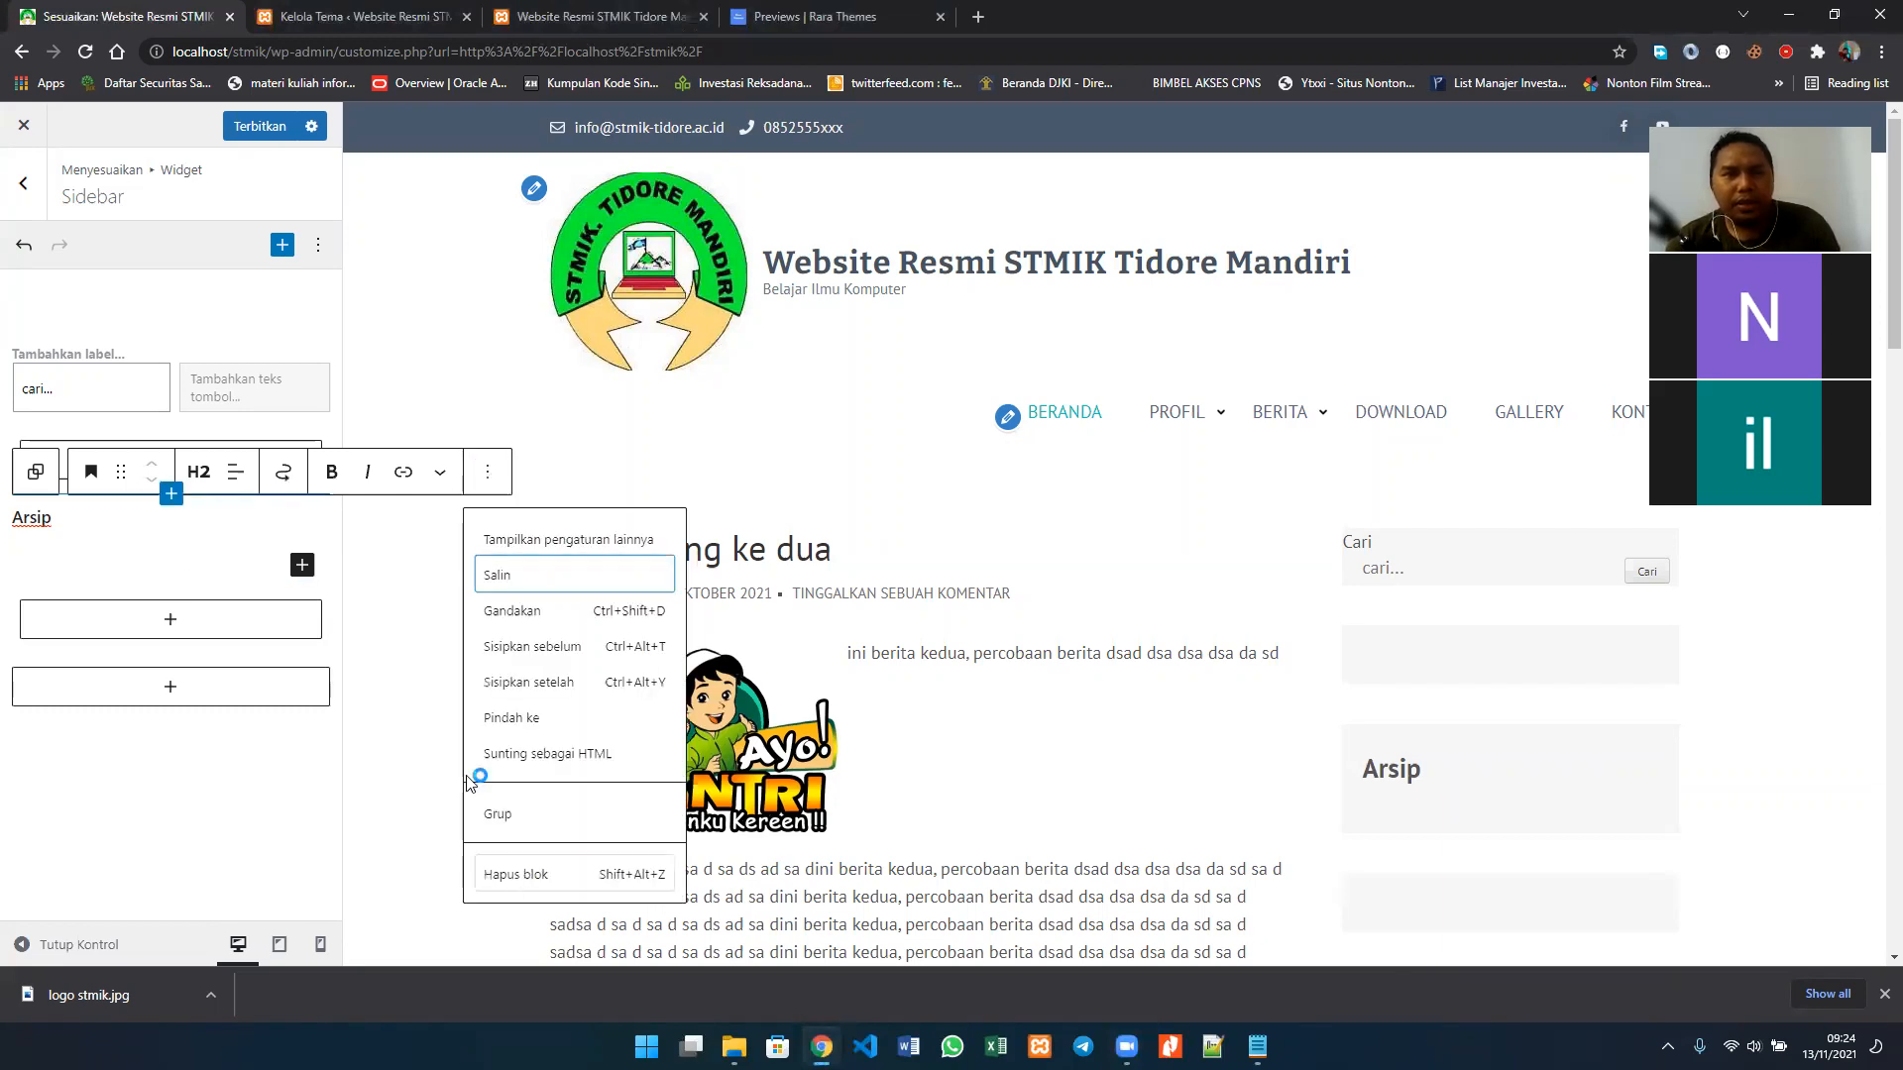
pyautogui.click(517, 876)
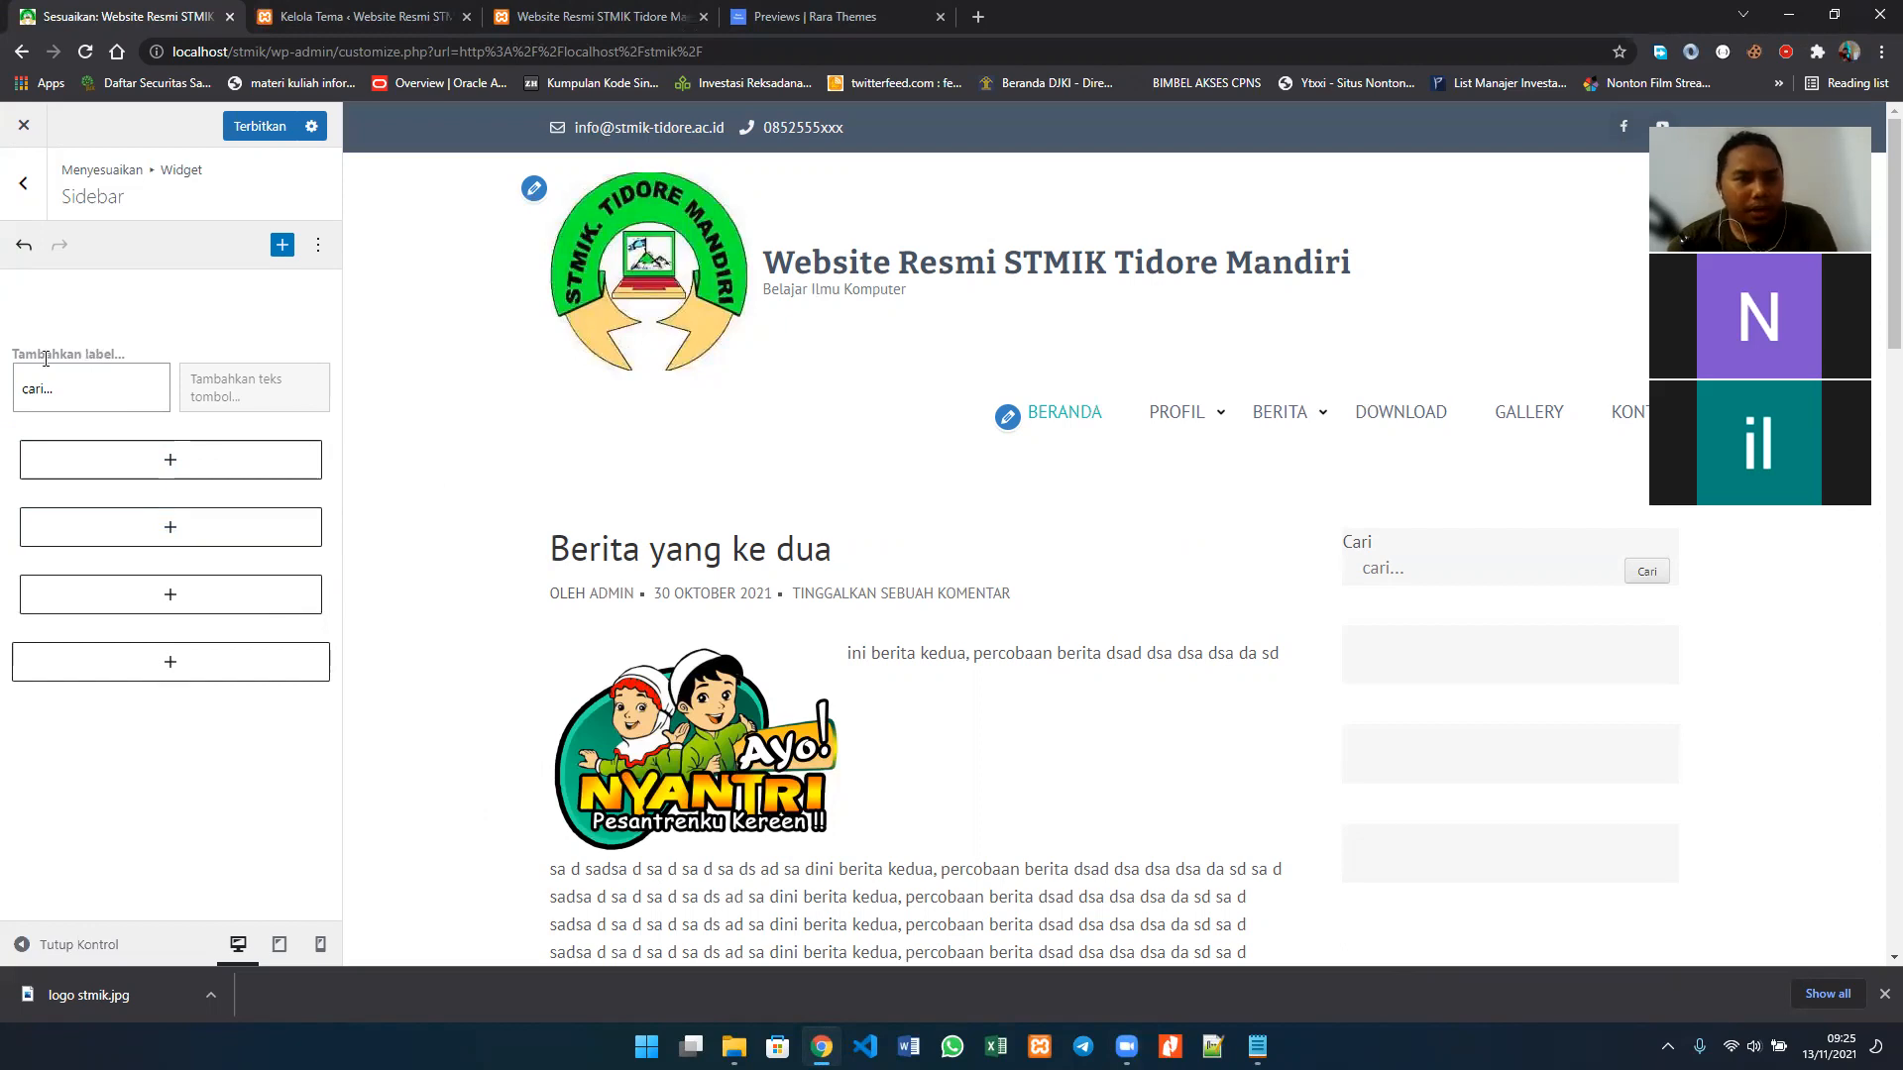
# Step: Switch the search block's button to an icon and hide the block's label
pyautogui.click(107, 349)
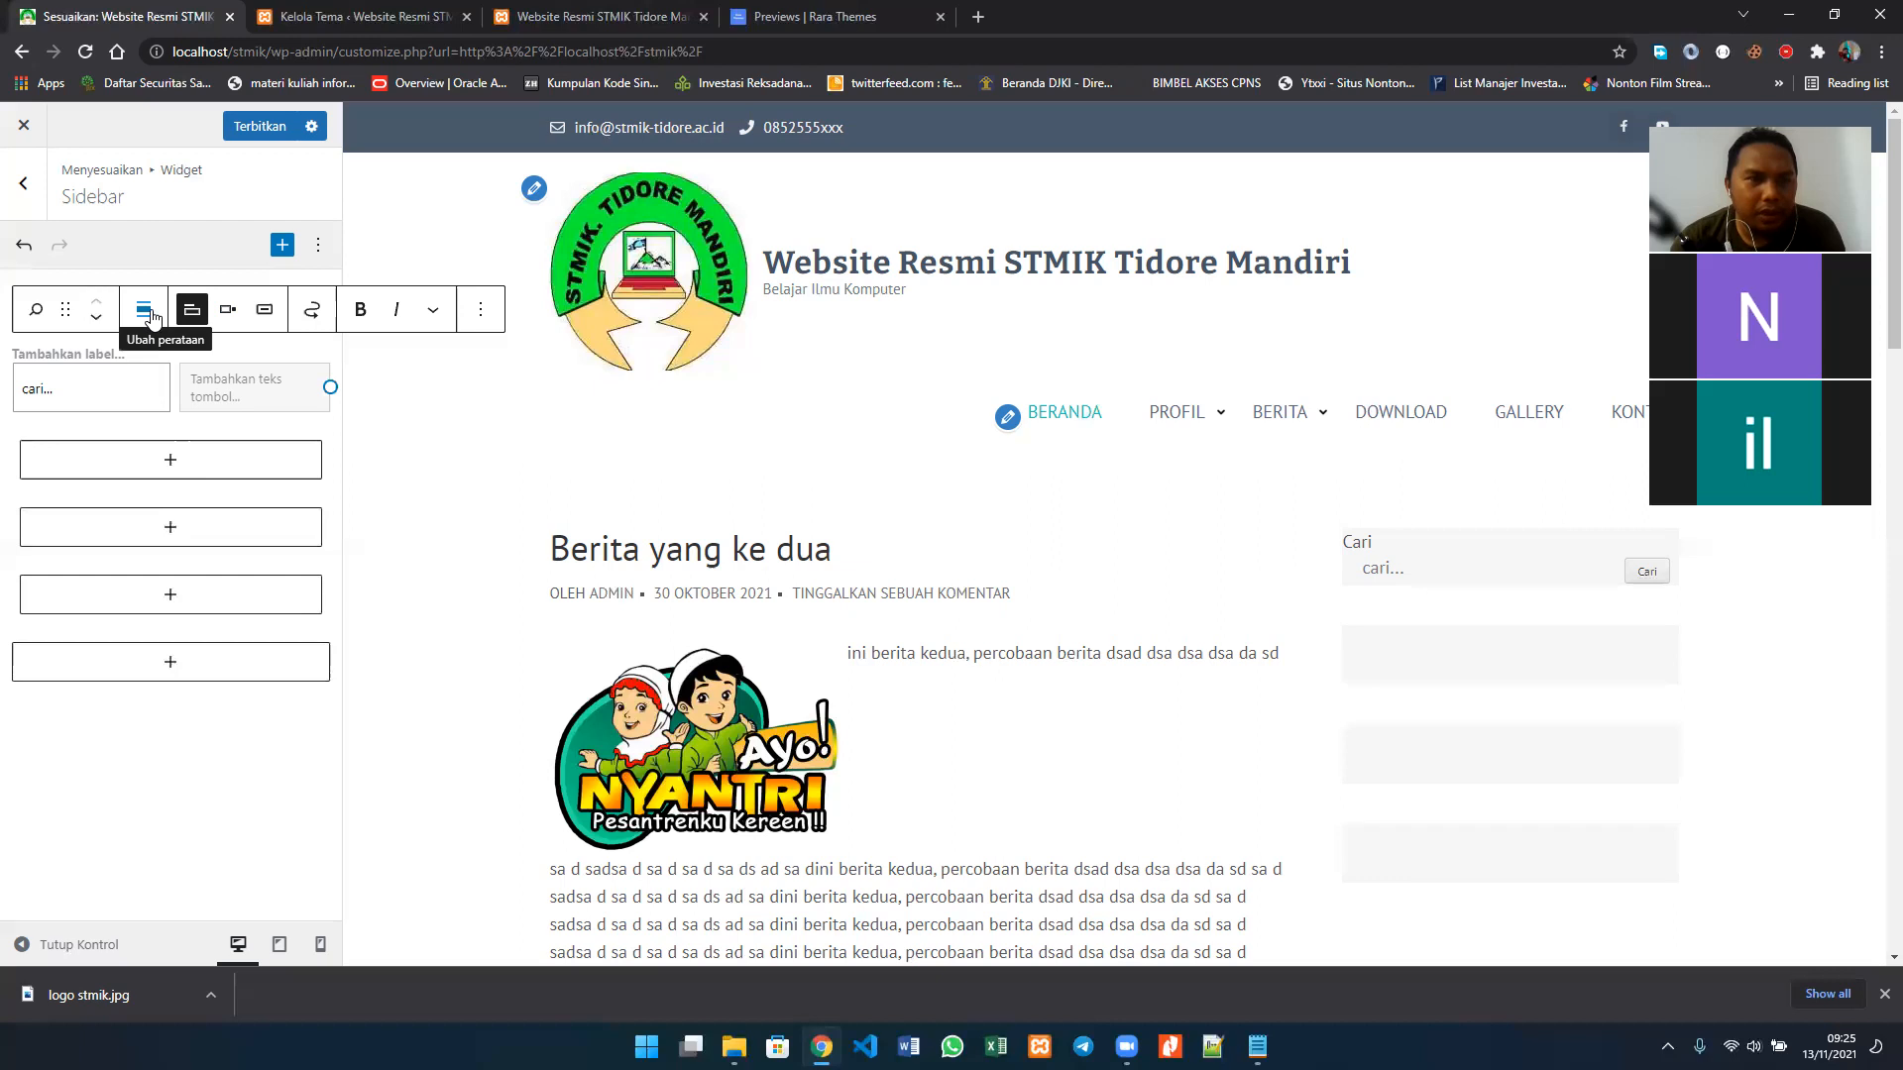
pyautogui.click(261, 313)
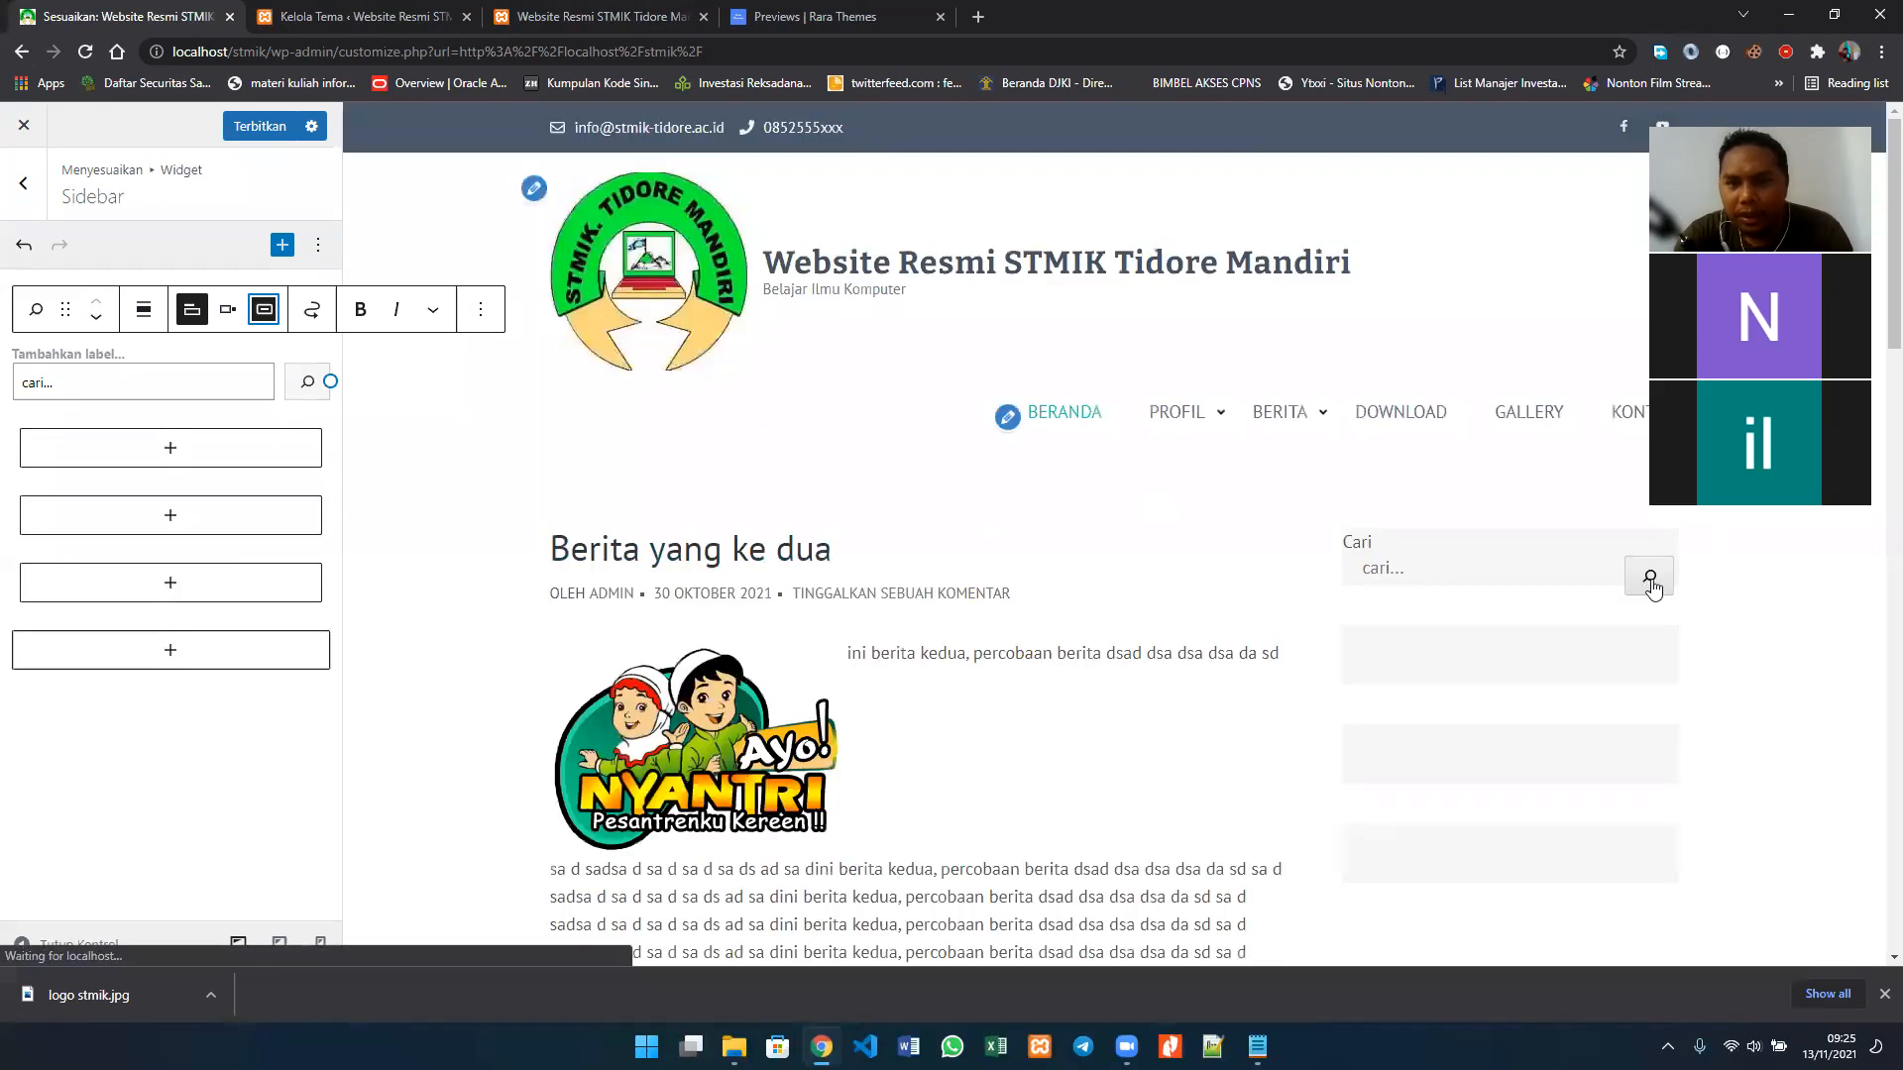
pyautogui.click(145, 311)
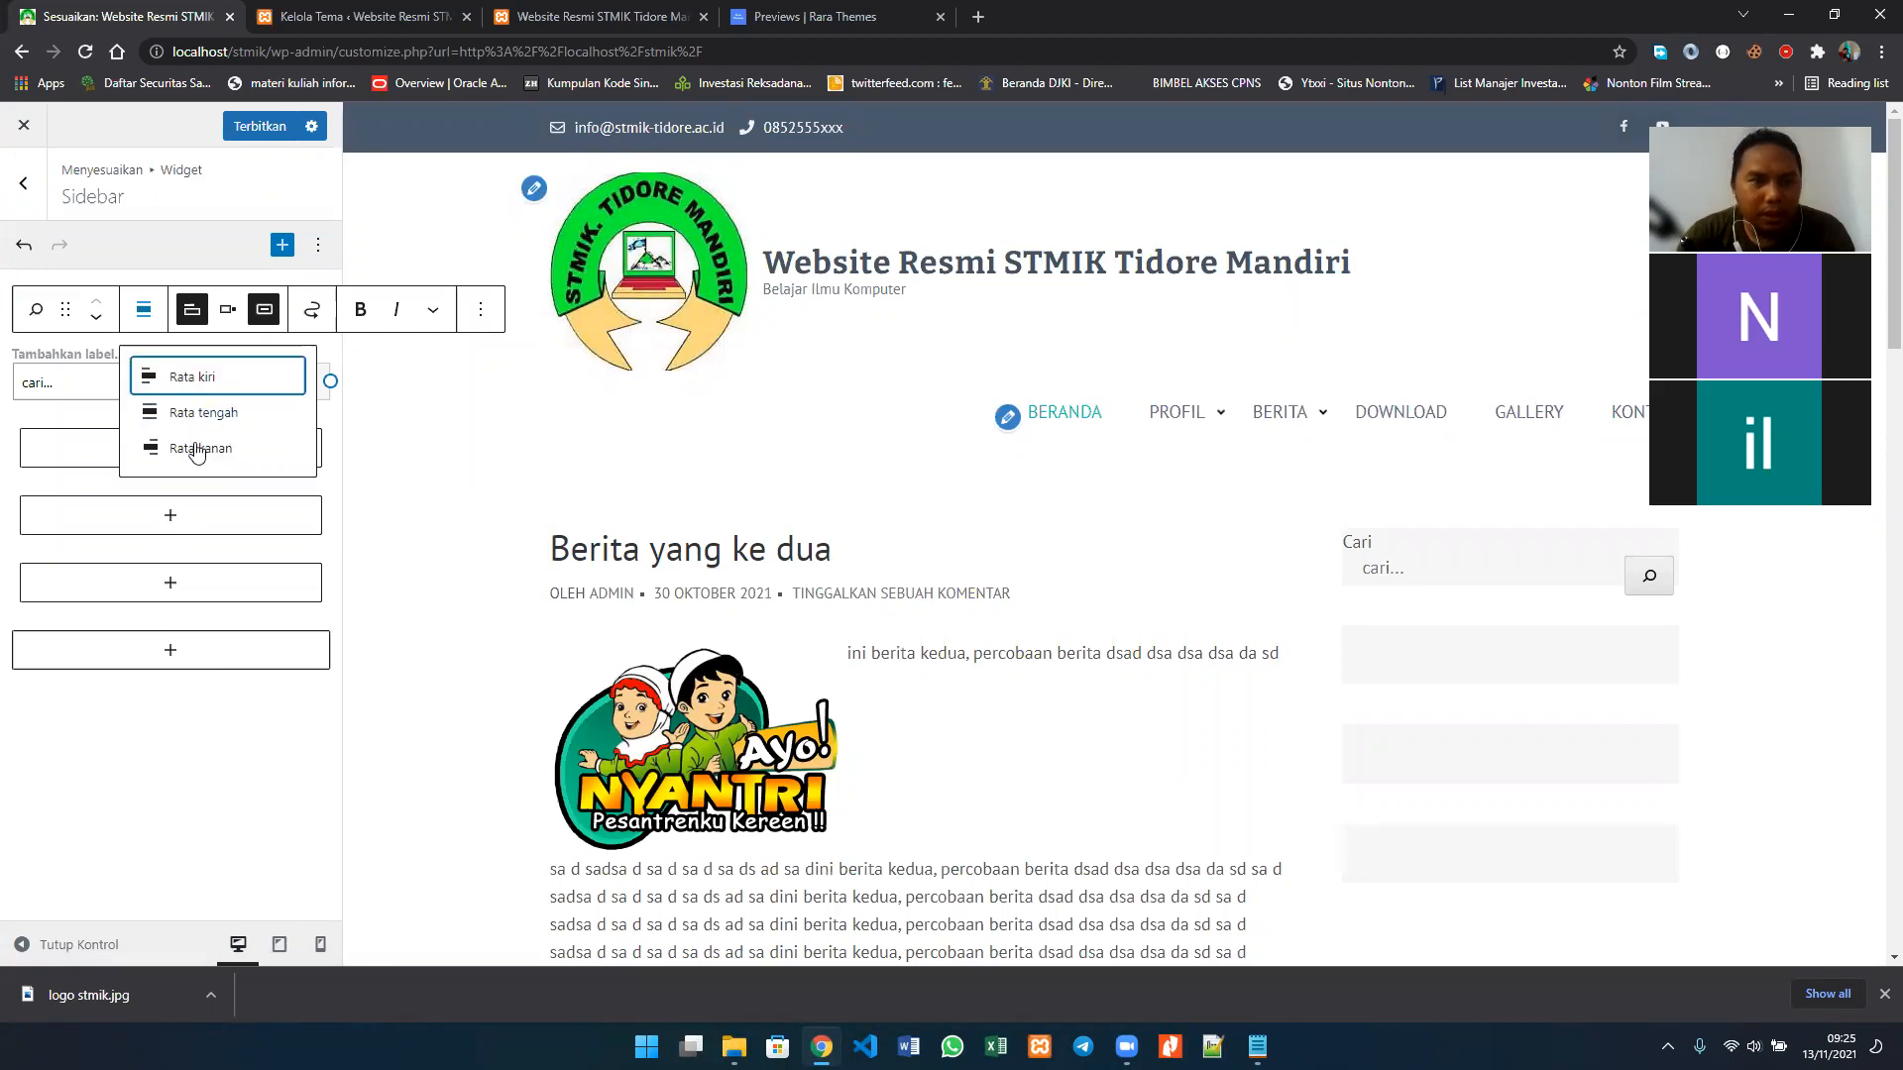
pyautogui.click(207, 323)
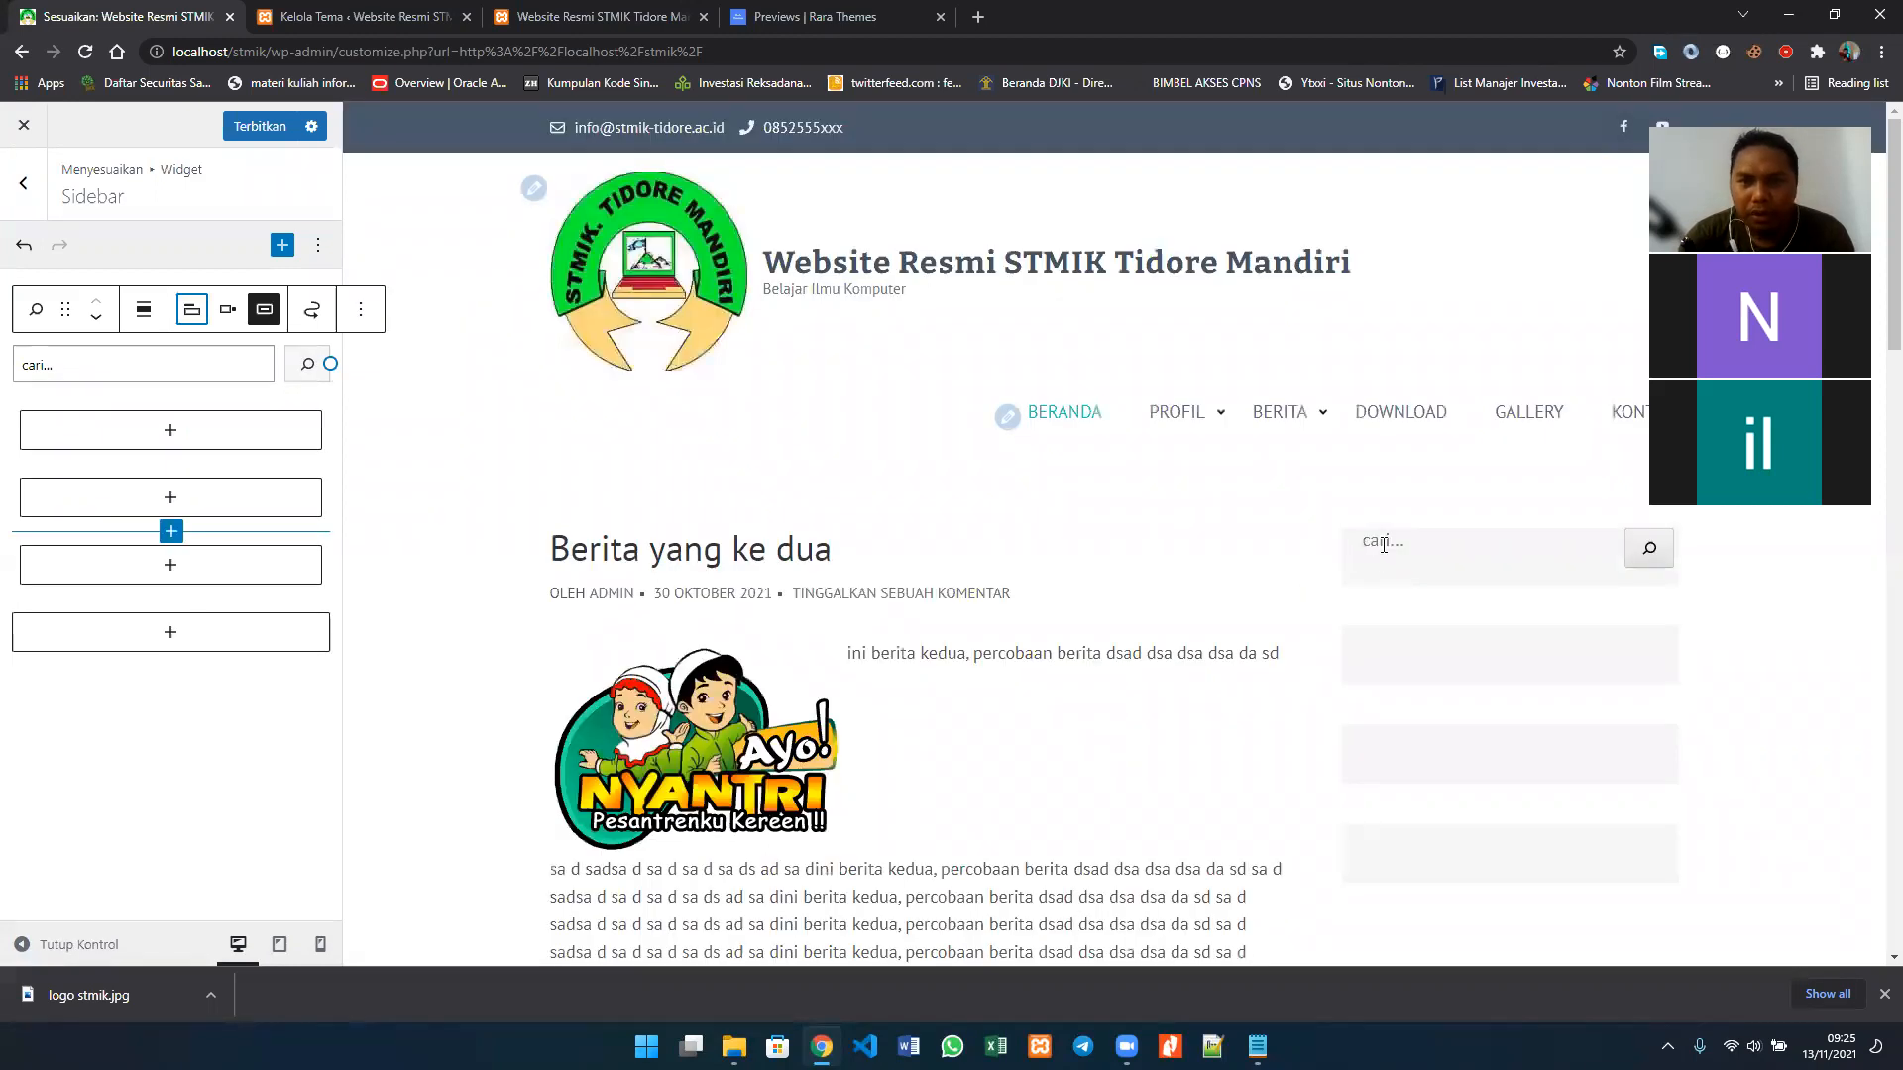
pyautogui.click(1417, 547)
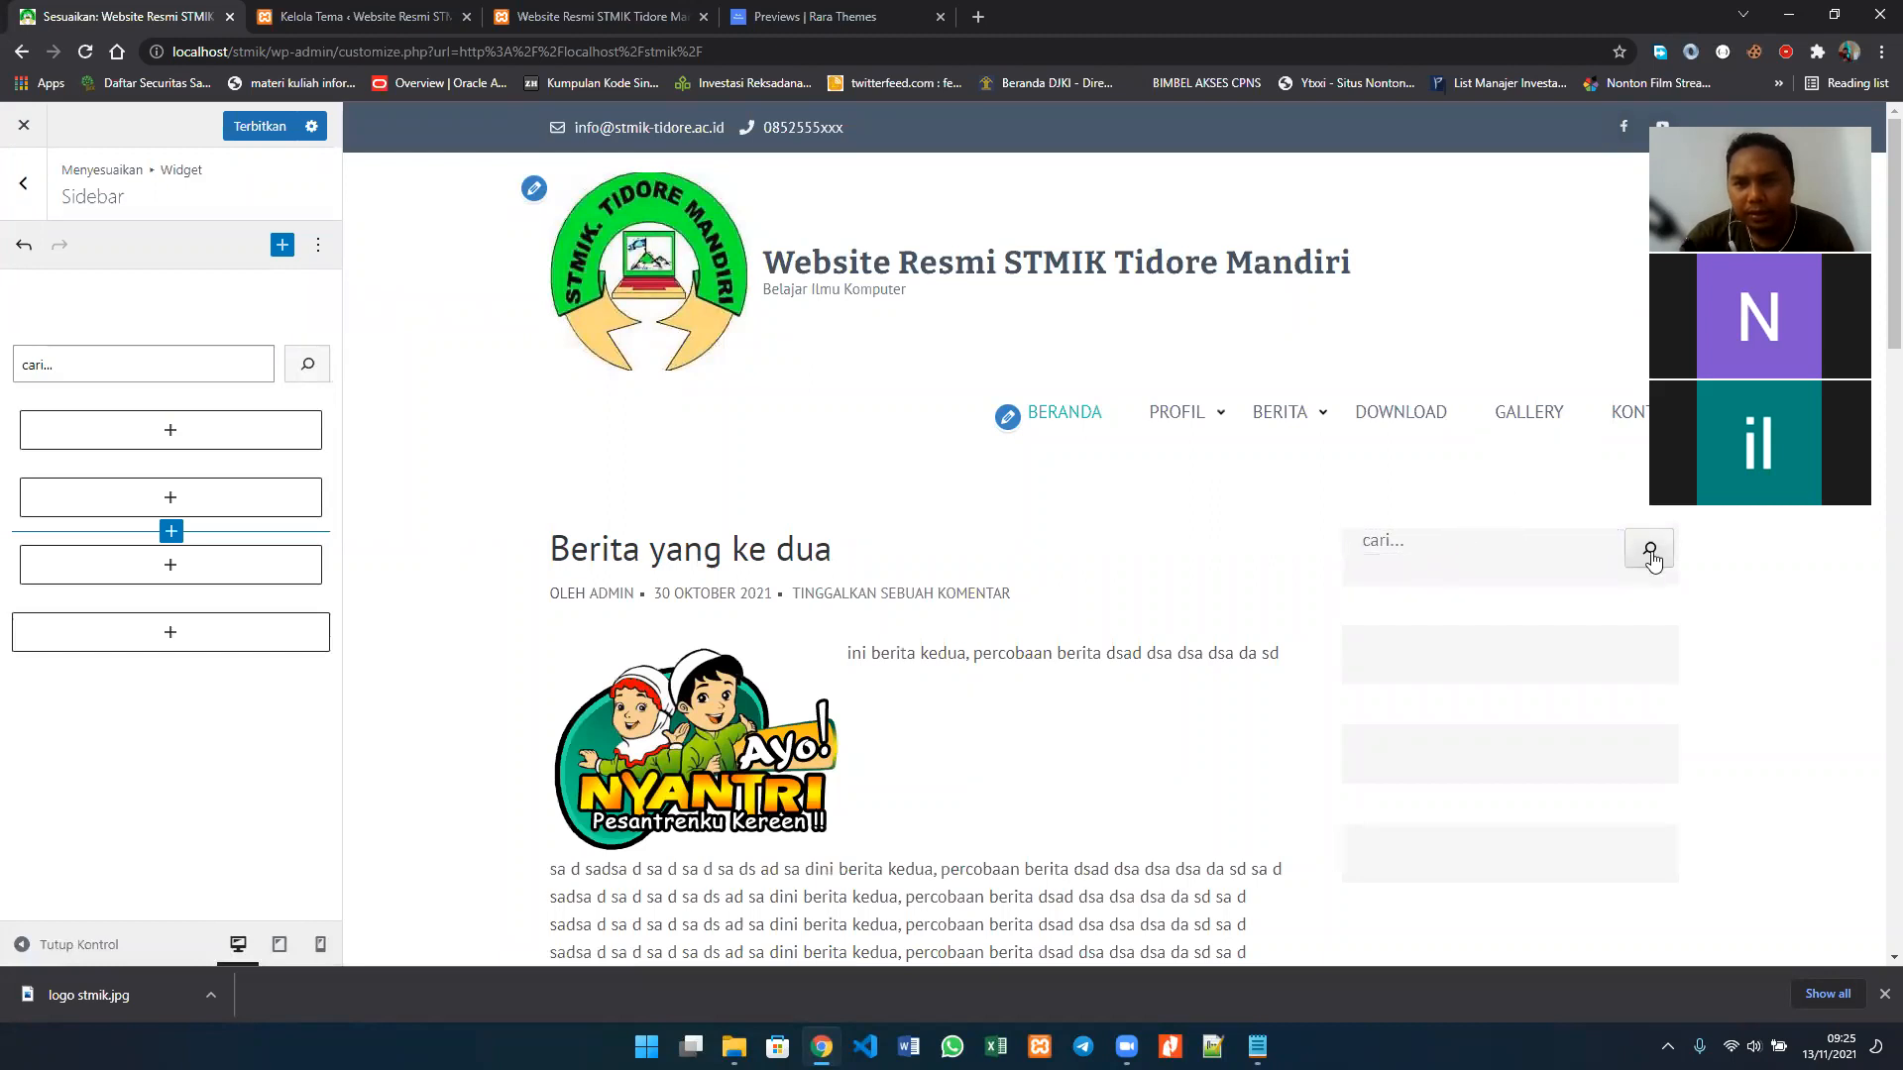
# Step: Insert a Daftar list block in the first empty group below the search block and try moving that group down and back up
pyautogui.click(147, 432)
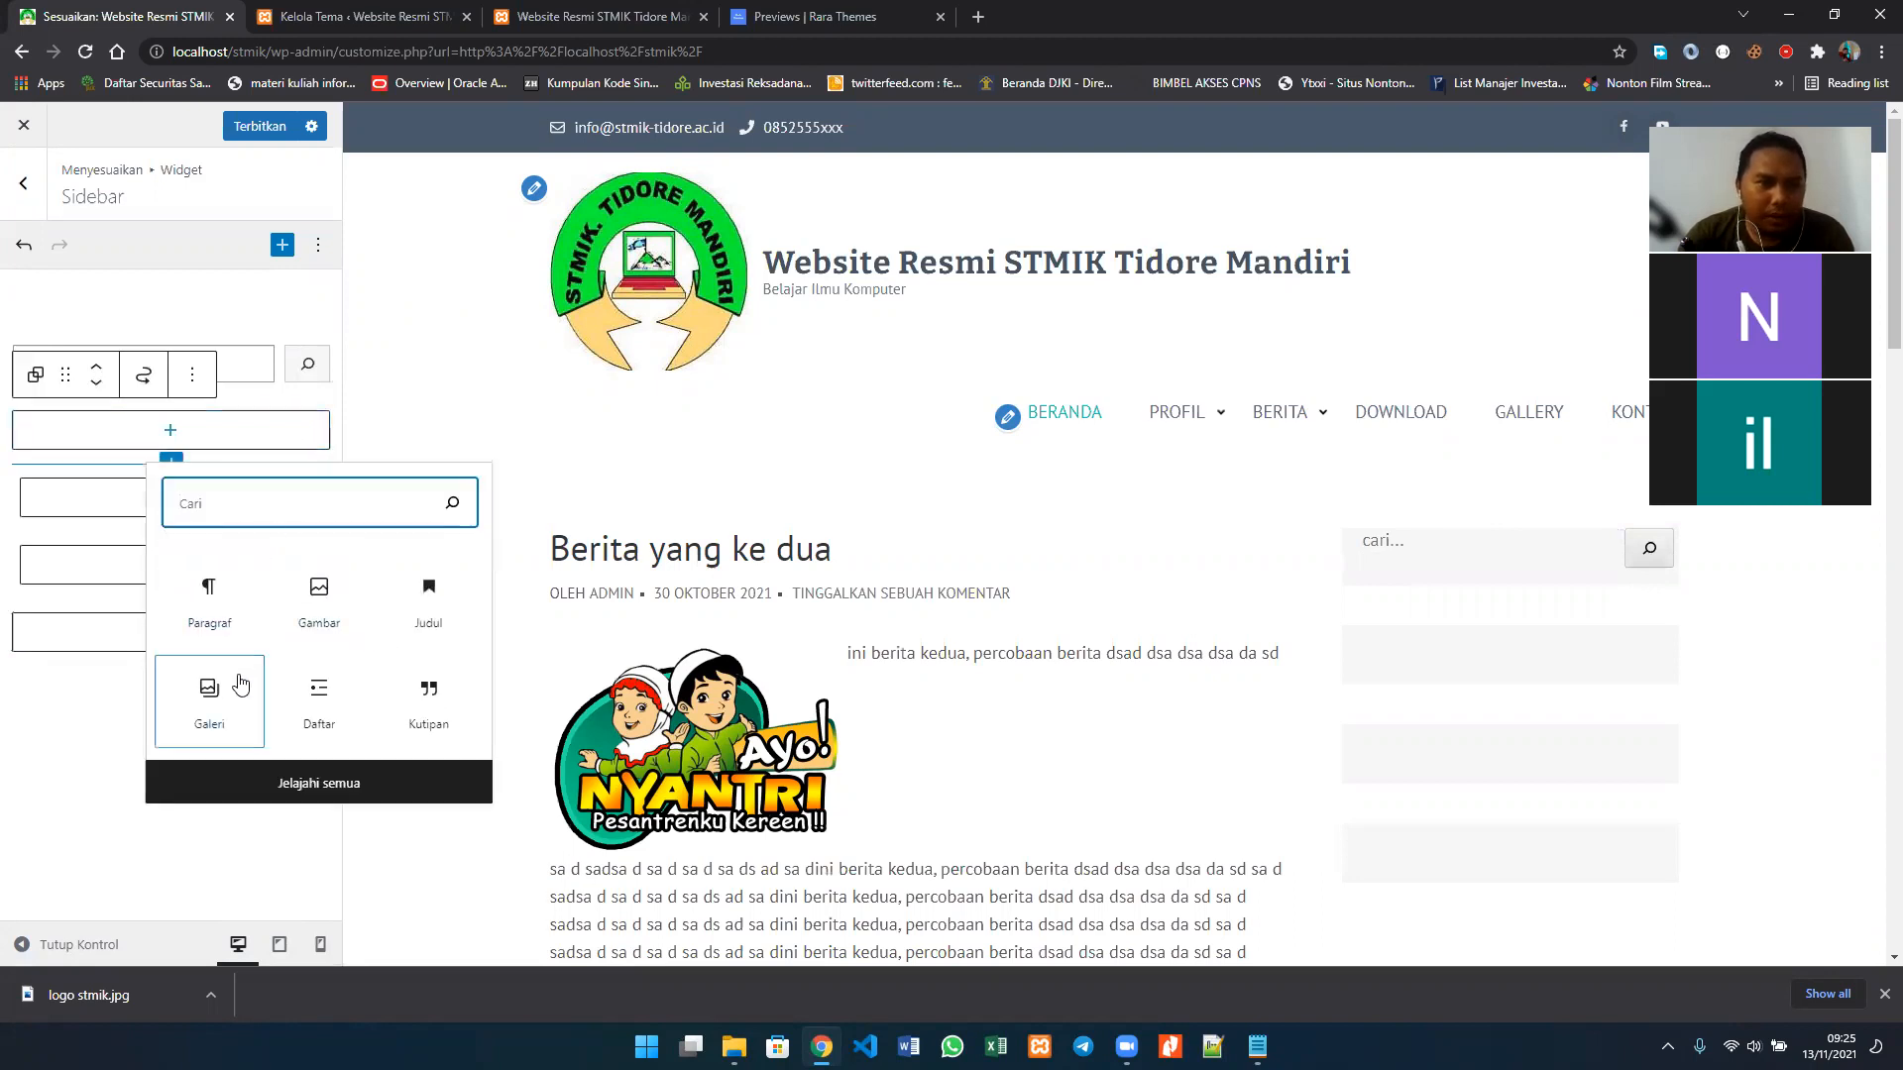
pyautogui.click(320, 717)
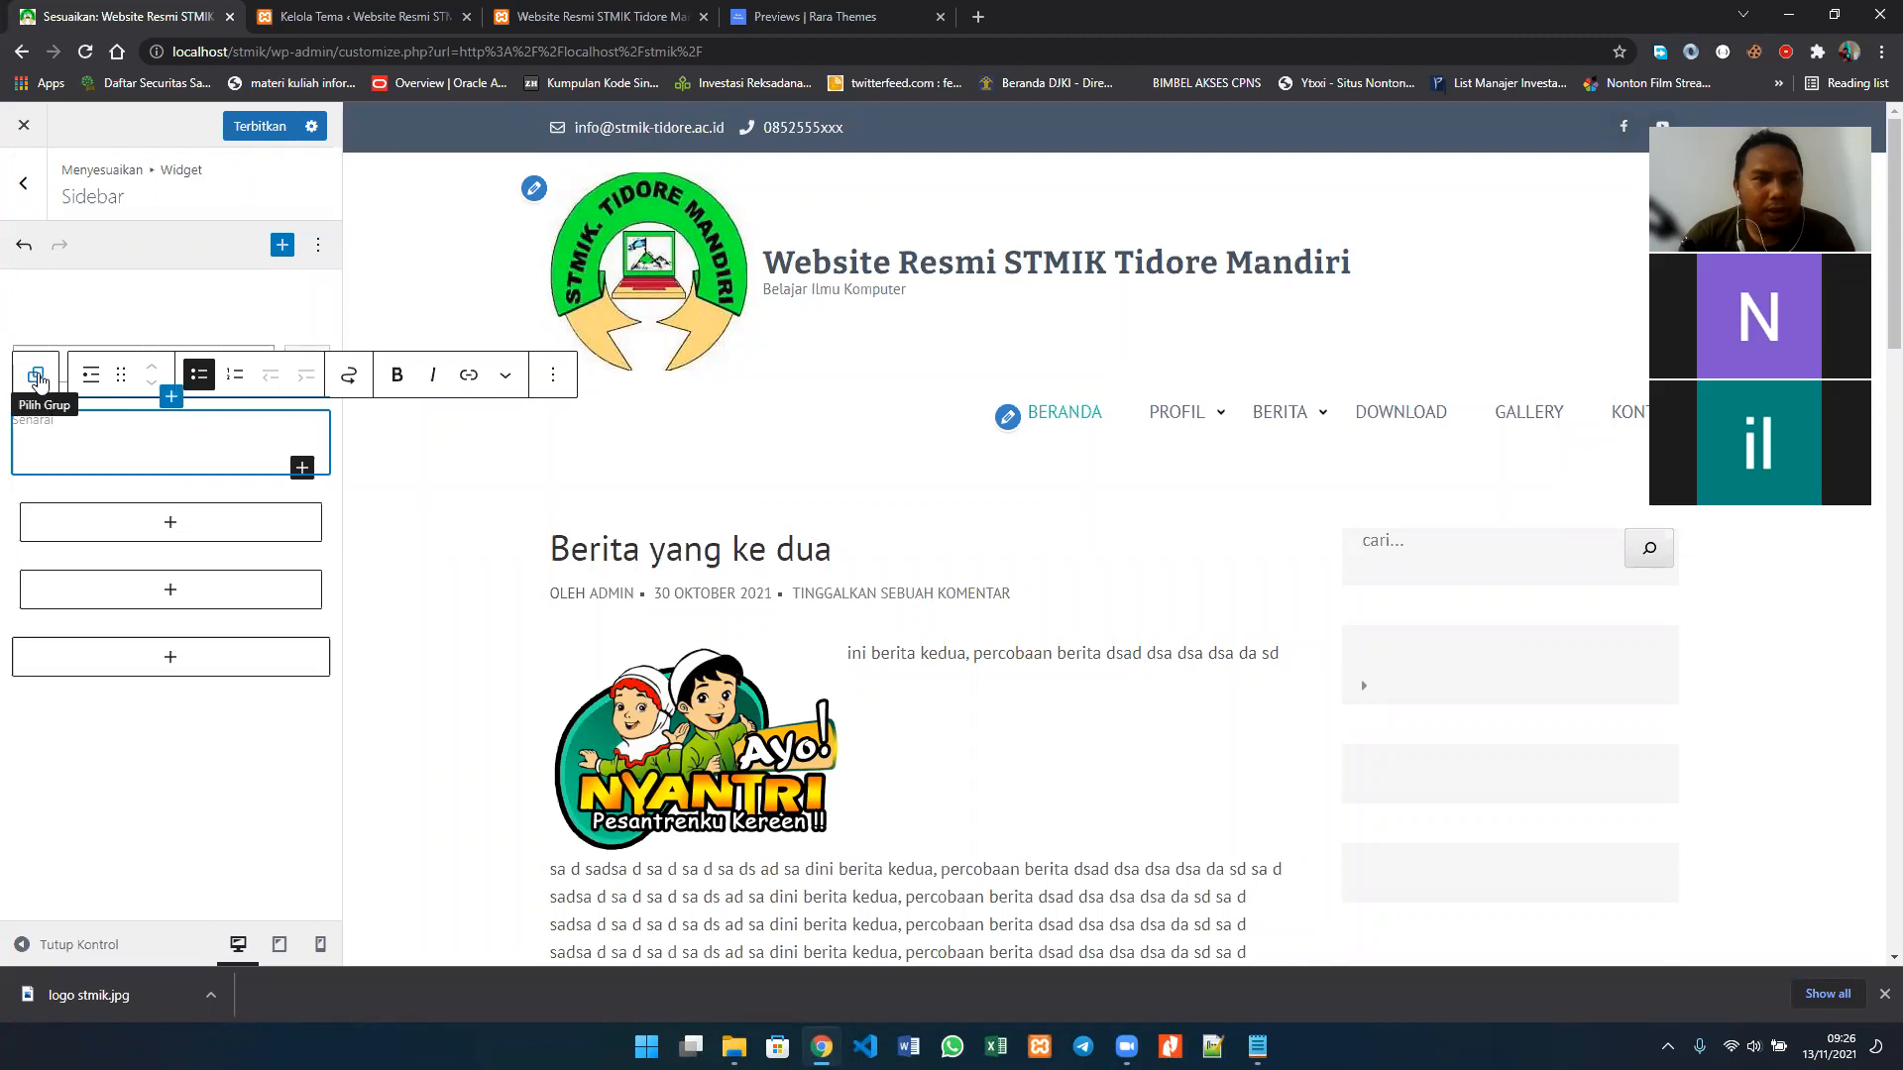
pyautogui.click(37, 381)
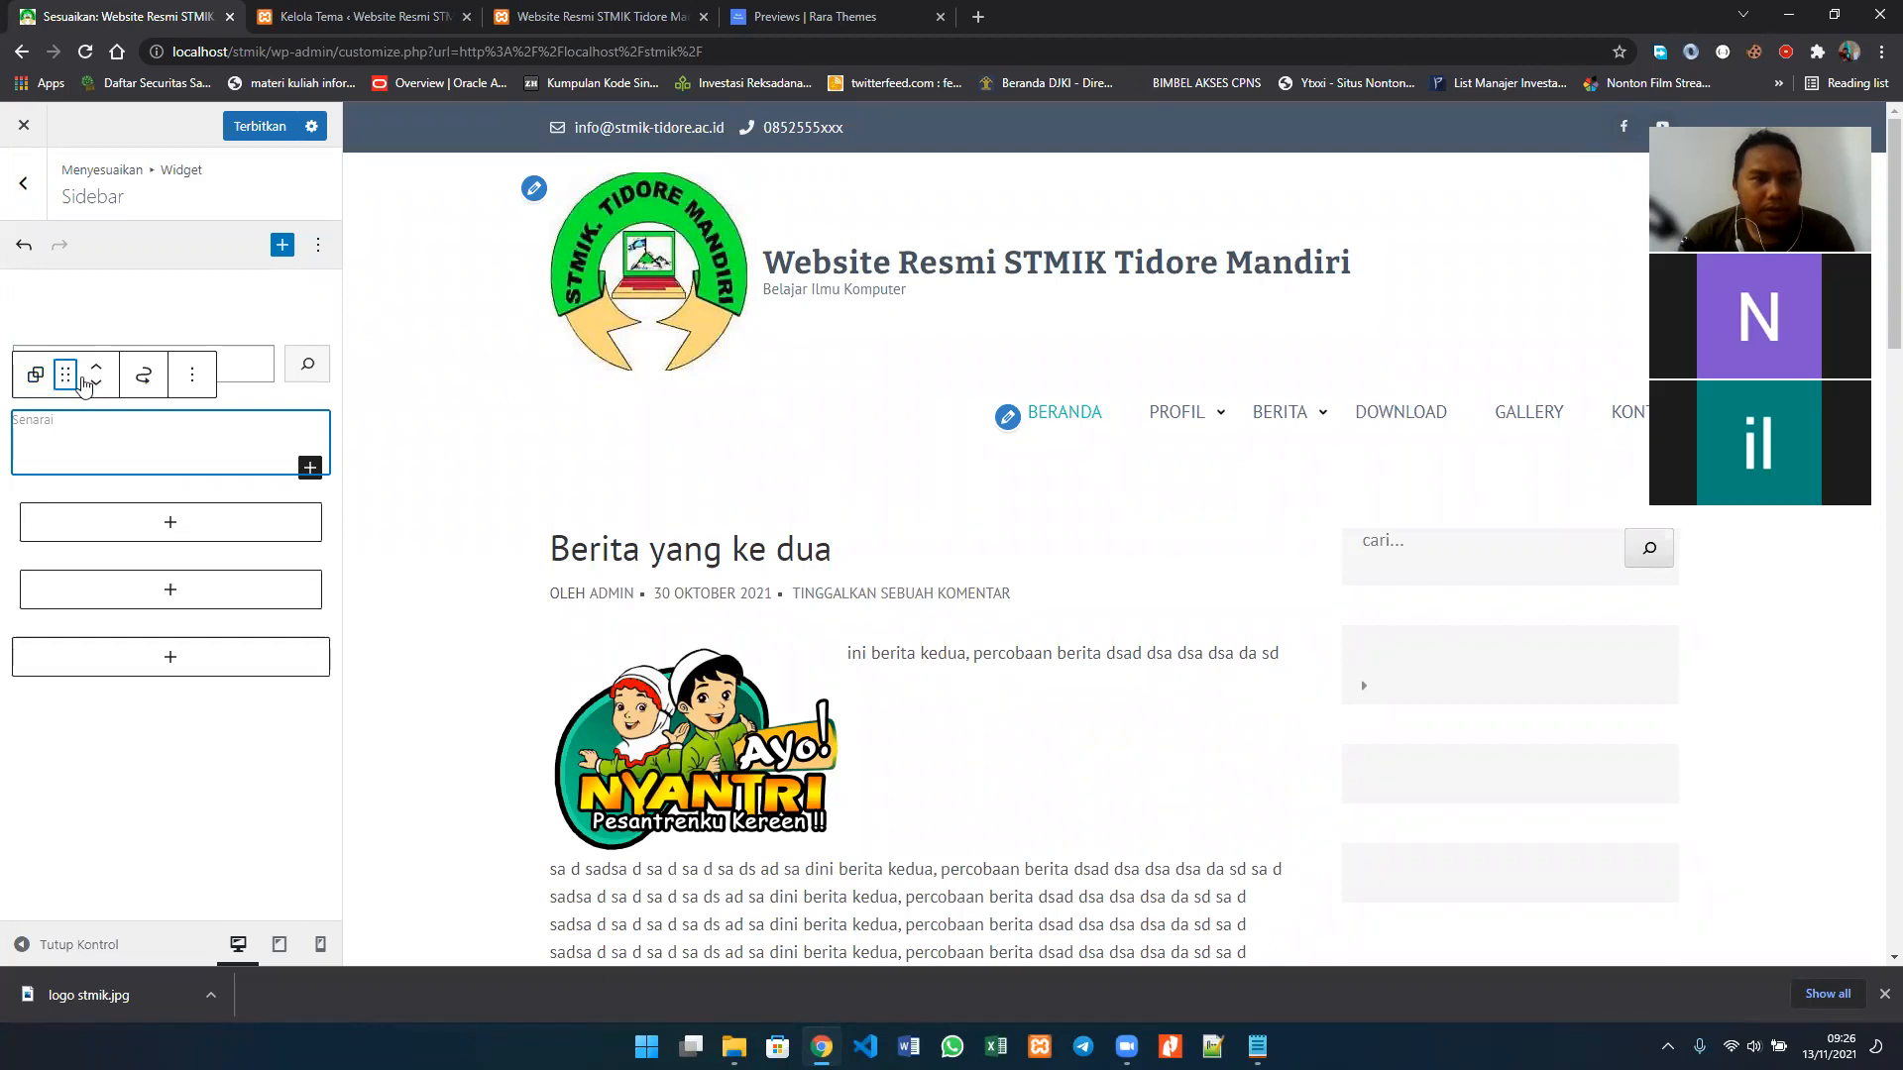
pyautogui.click(195, 381)
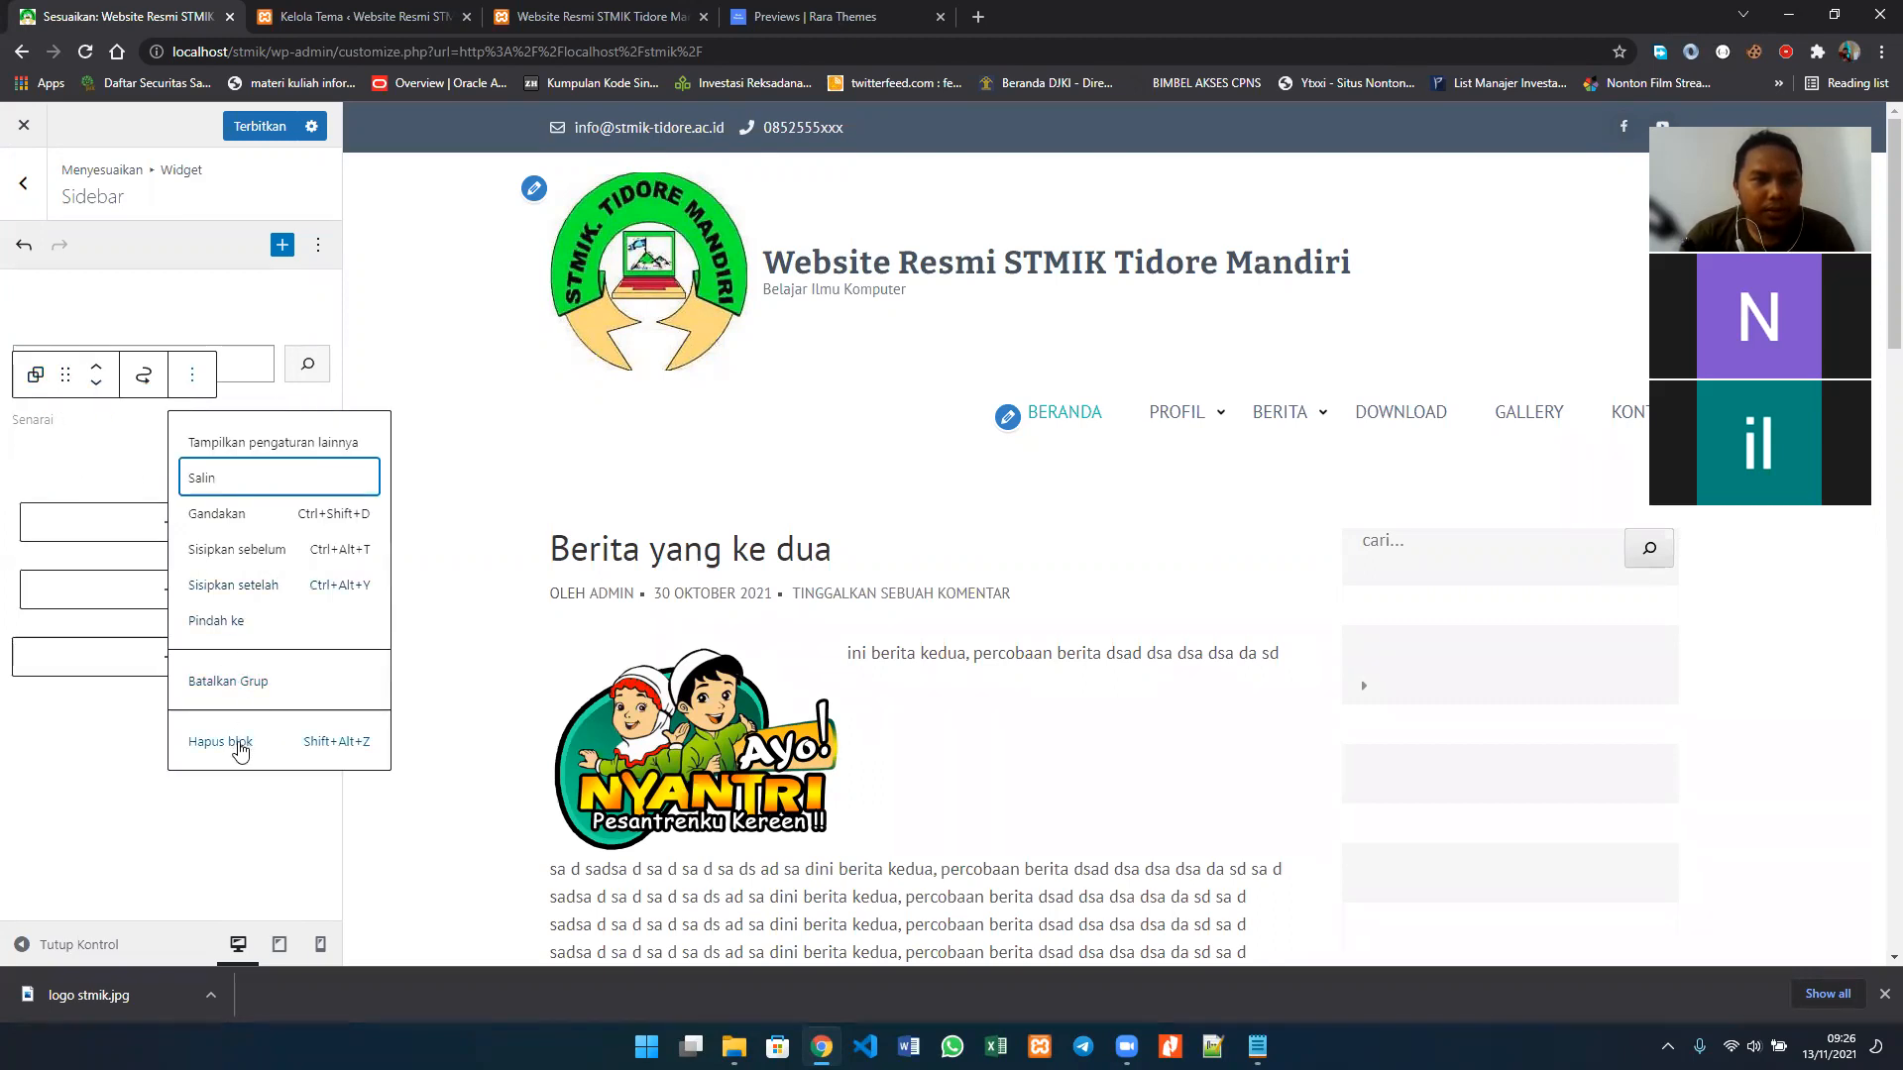
pyautogui.click(97, 386)
pyautogui.click(97, 386)
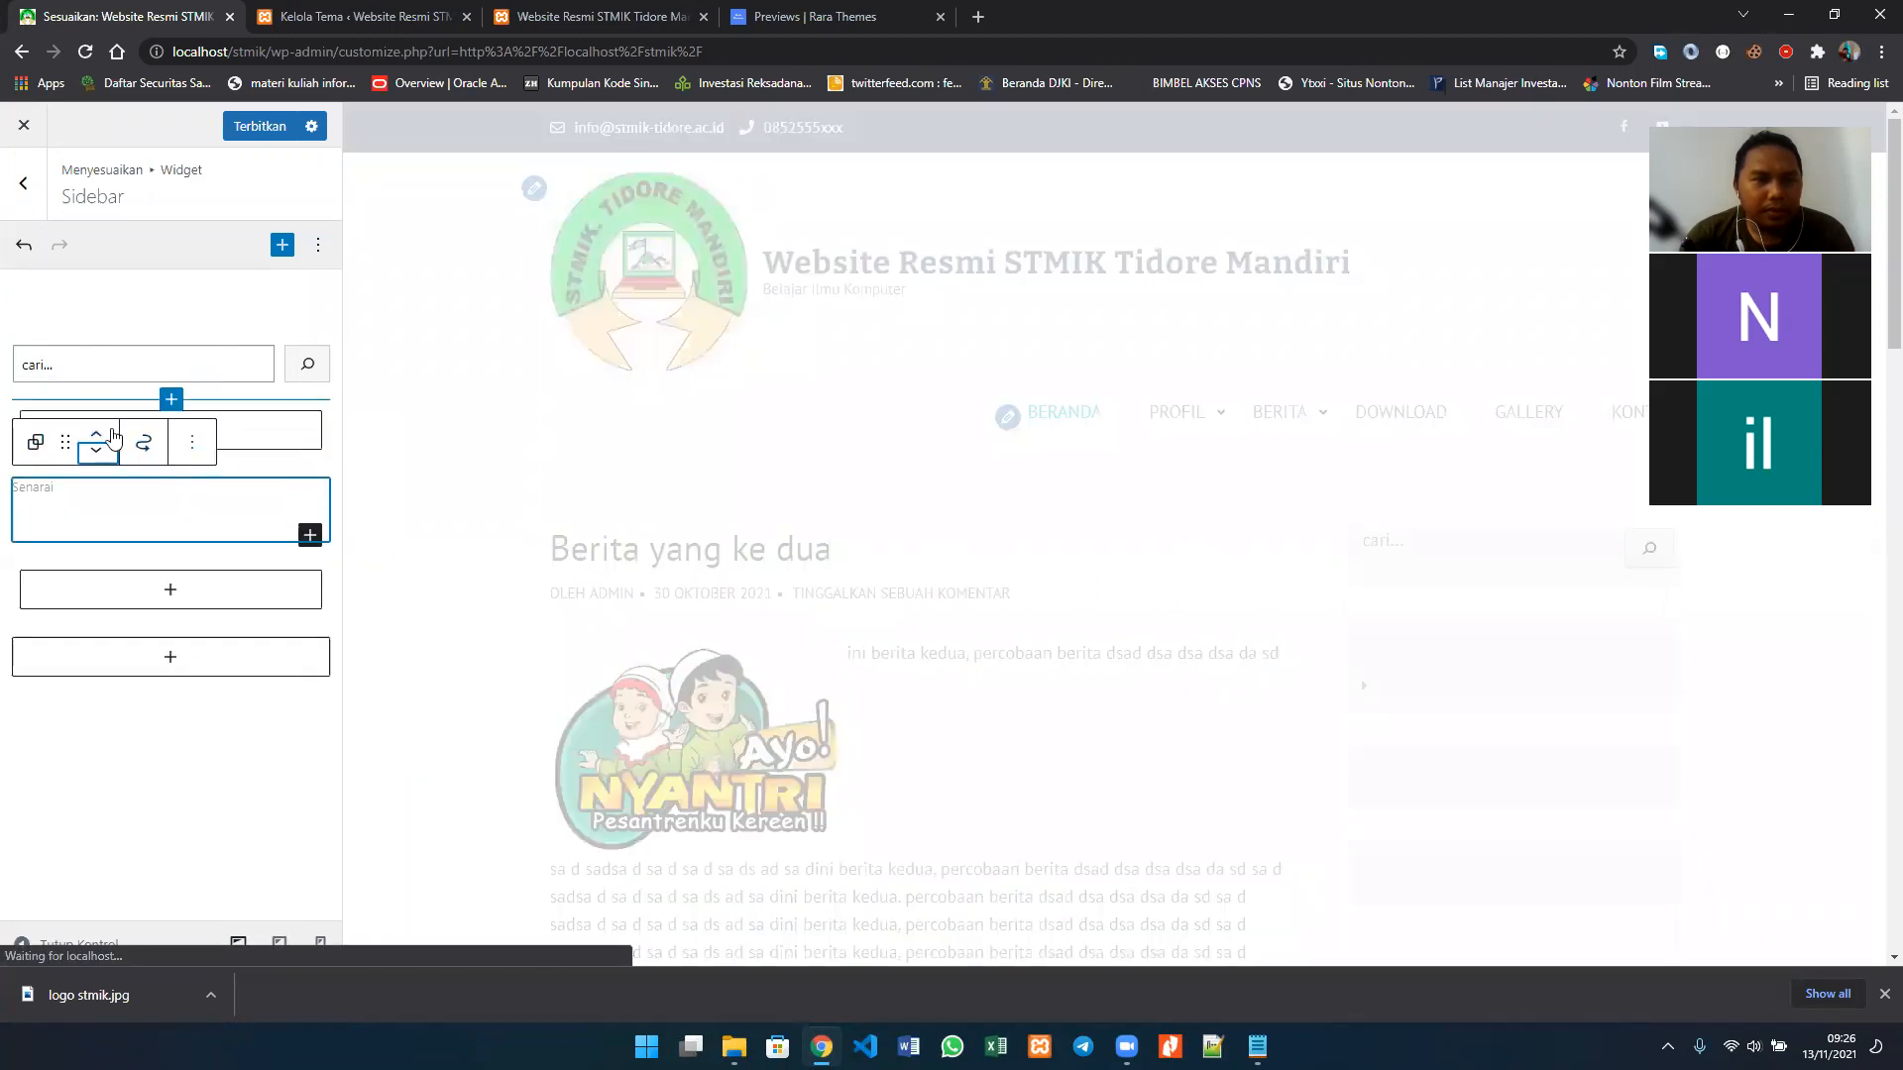
pyautogui.click(96, 436)
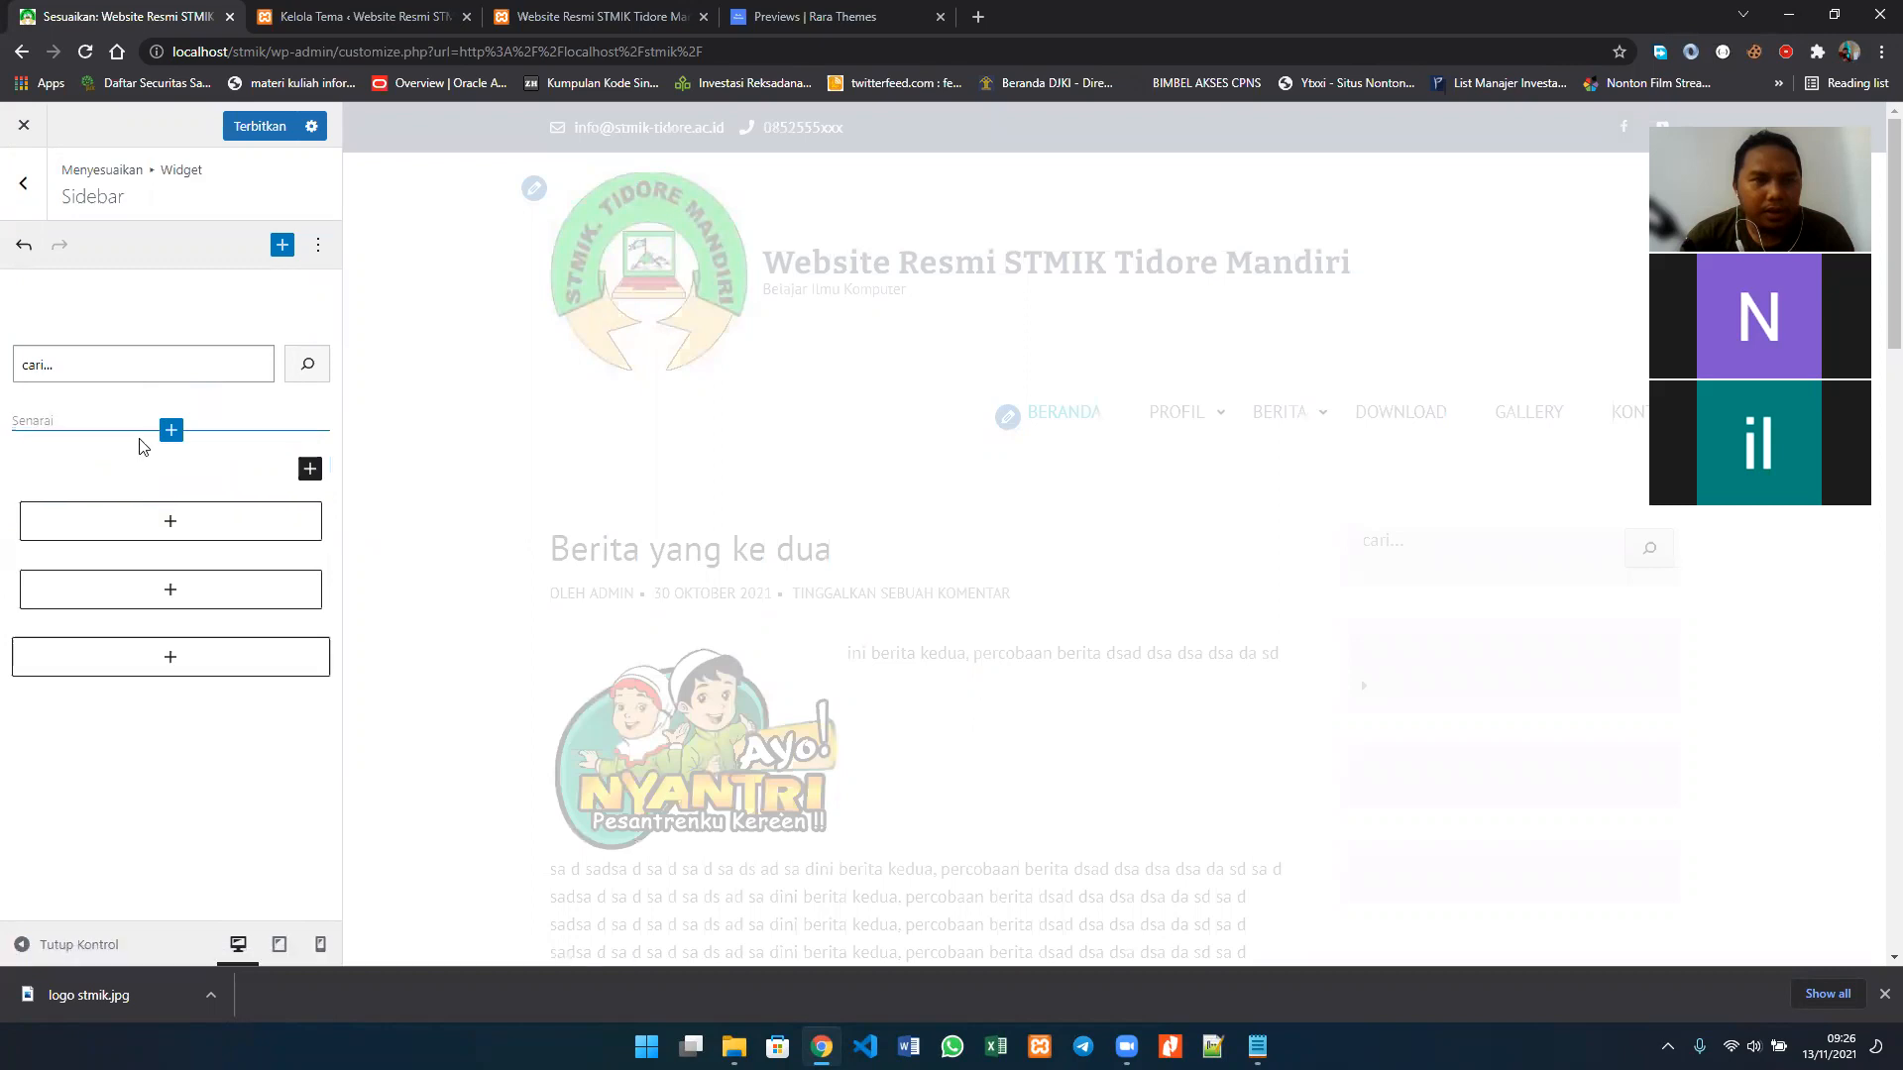
# Step: Delete the group containing the empty list block
pyautogui.click(114, 418)
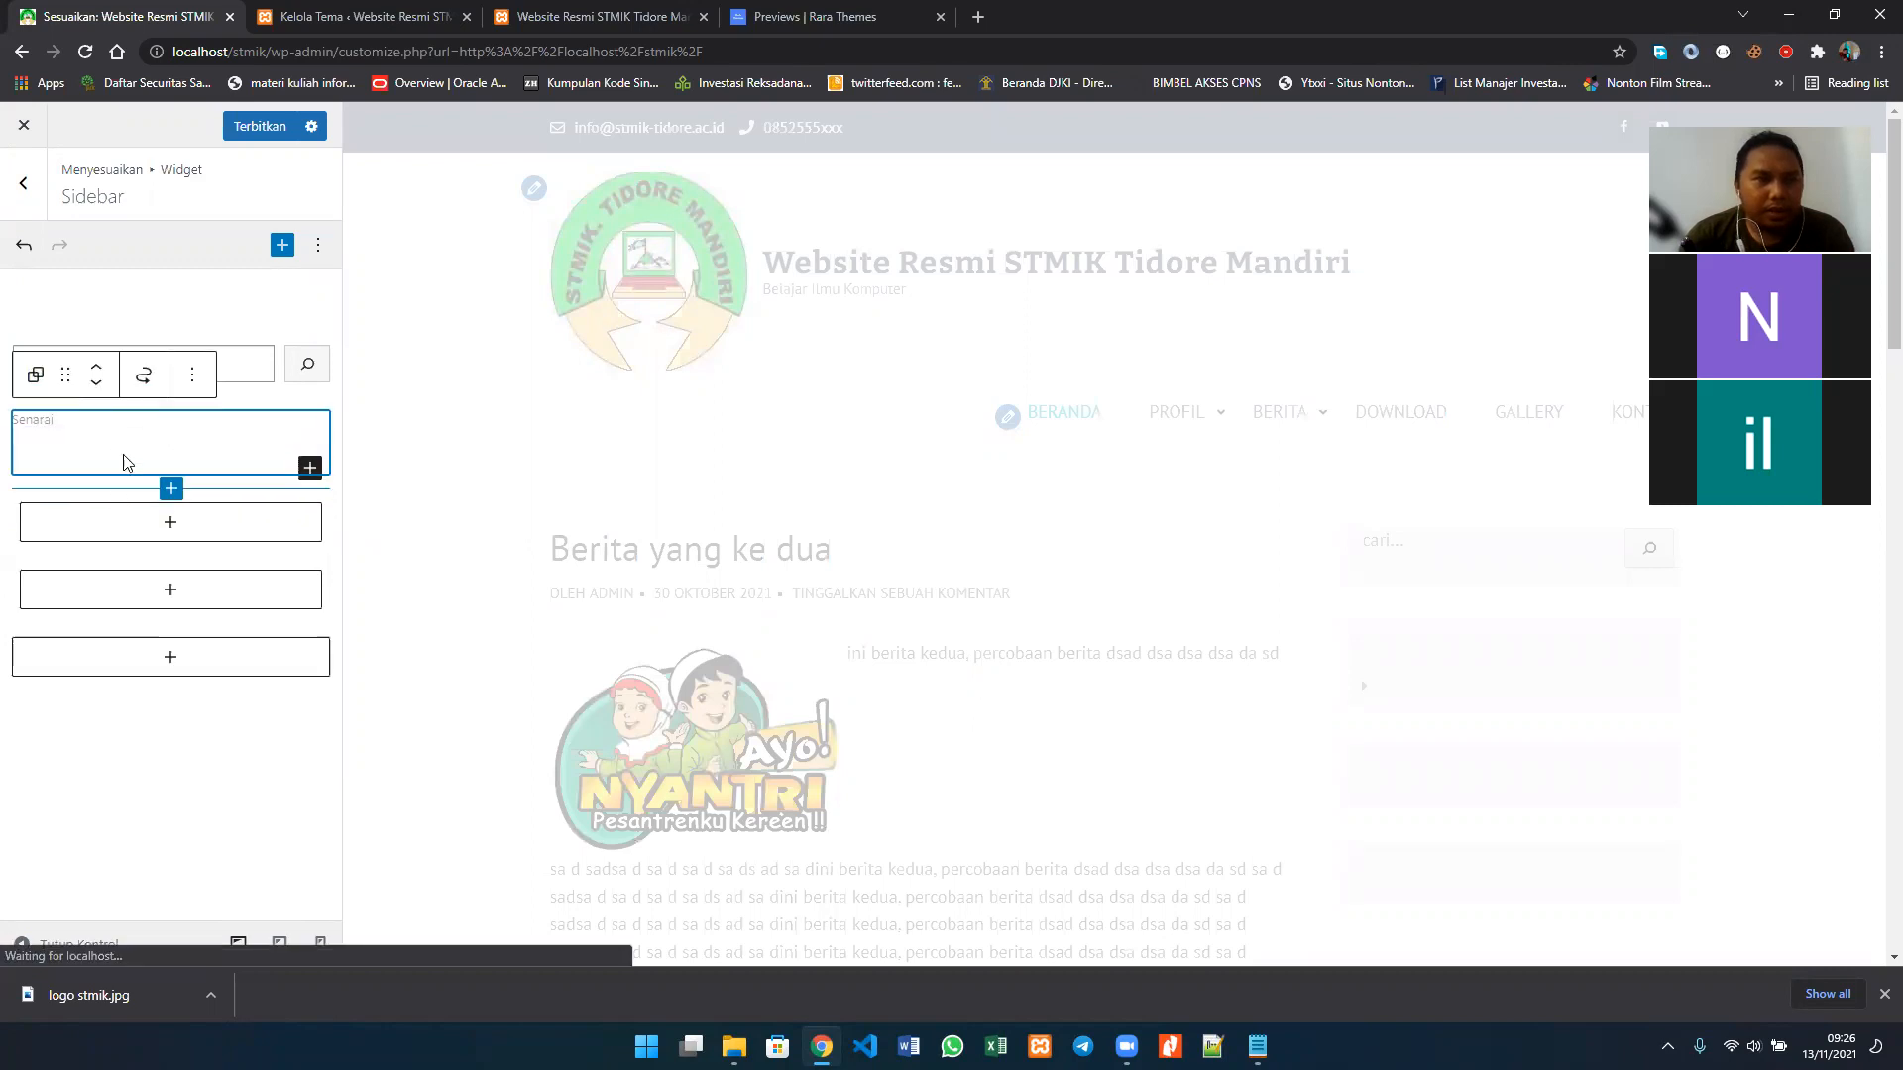
pyautogui.click(191, 377)
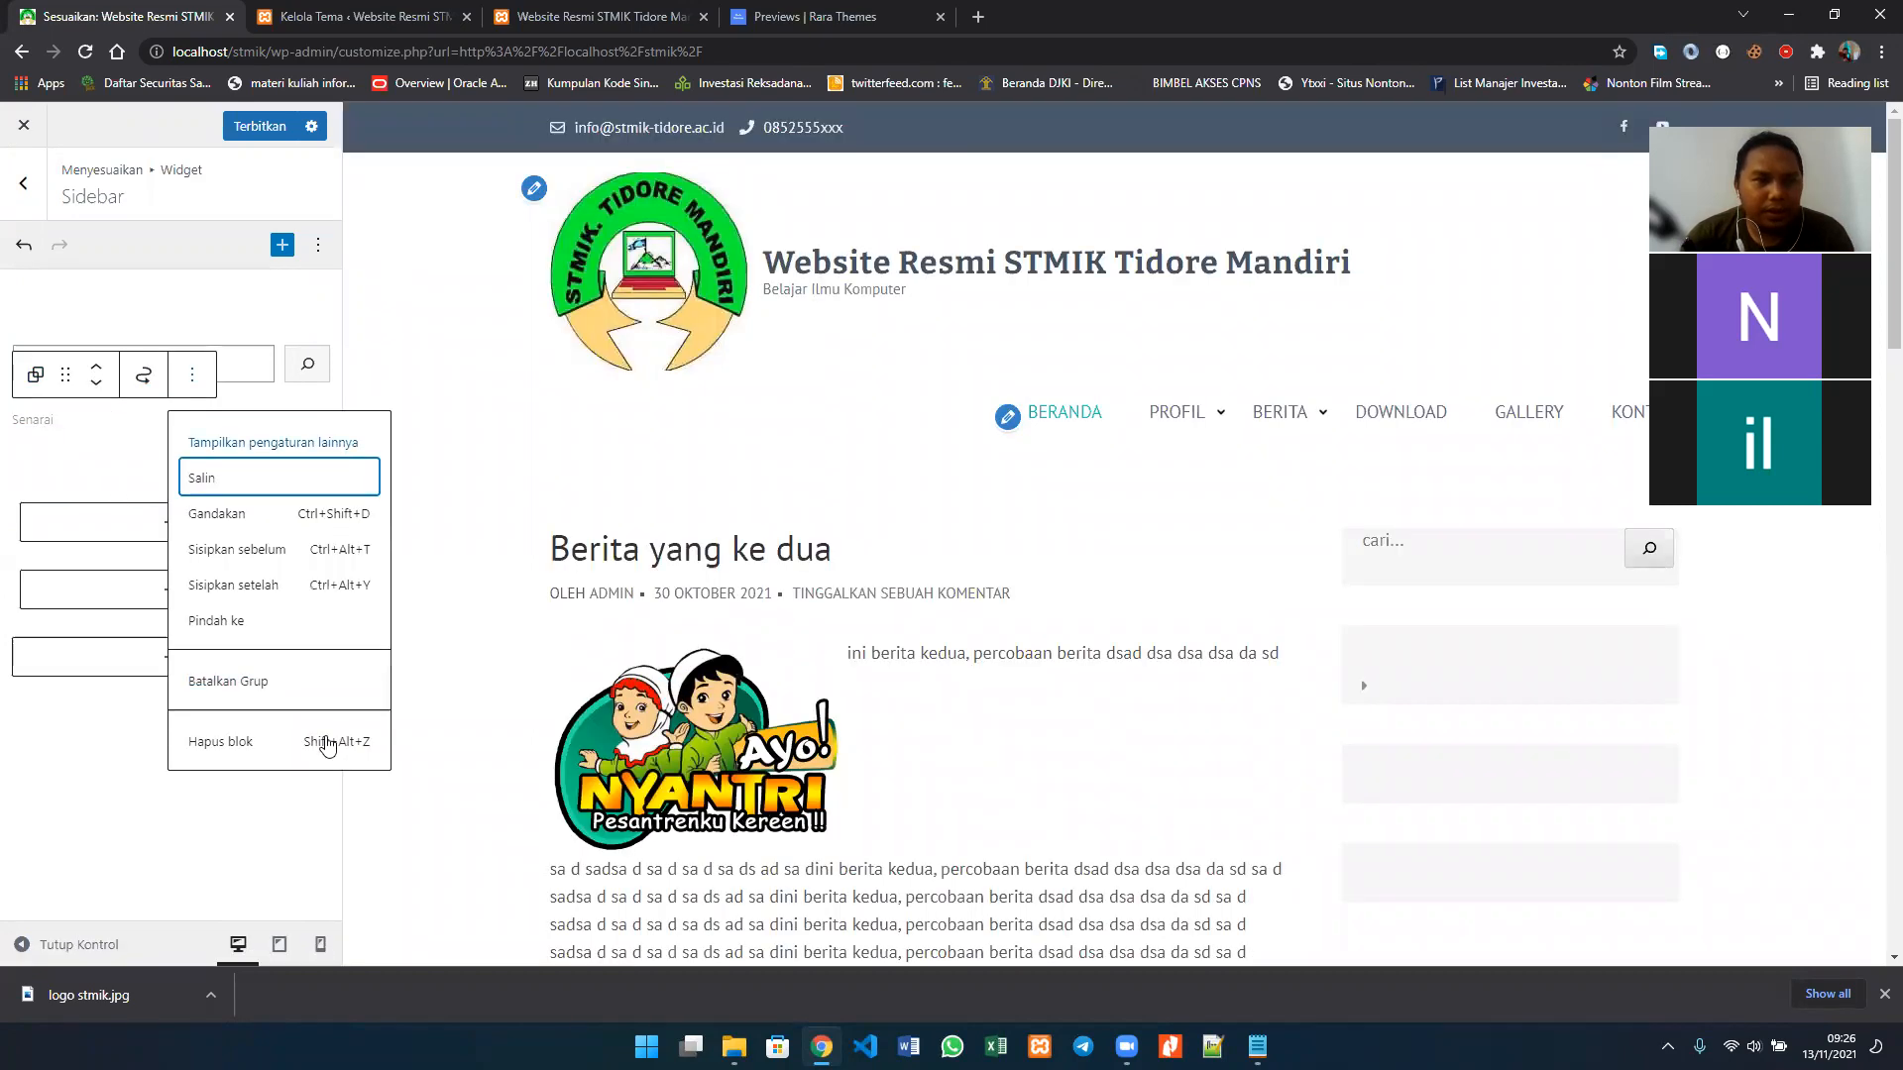
pyautogui.click(238, 744)
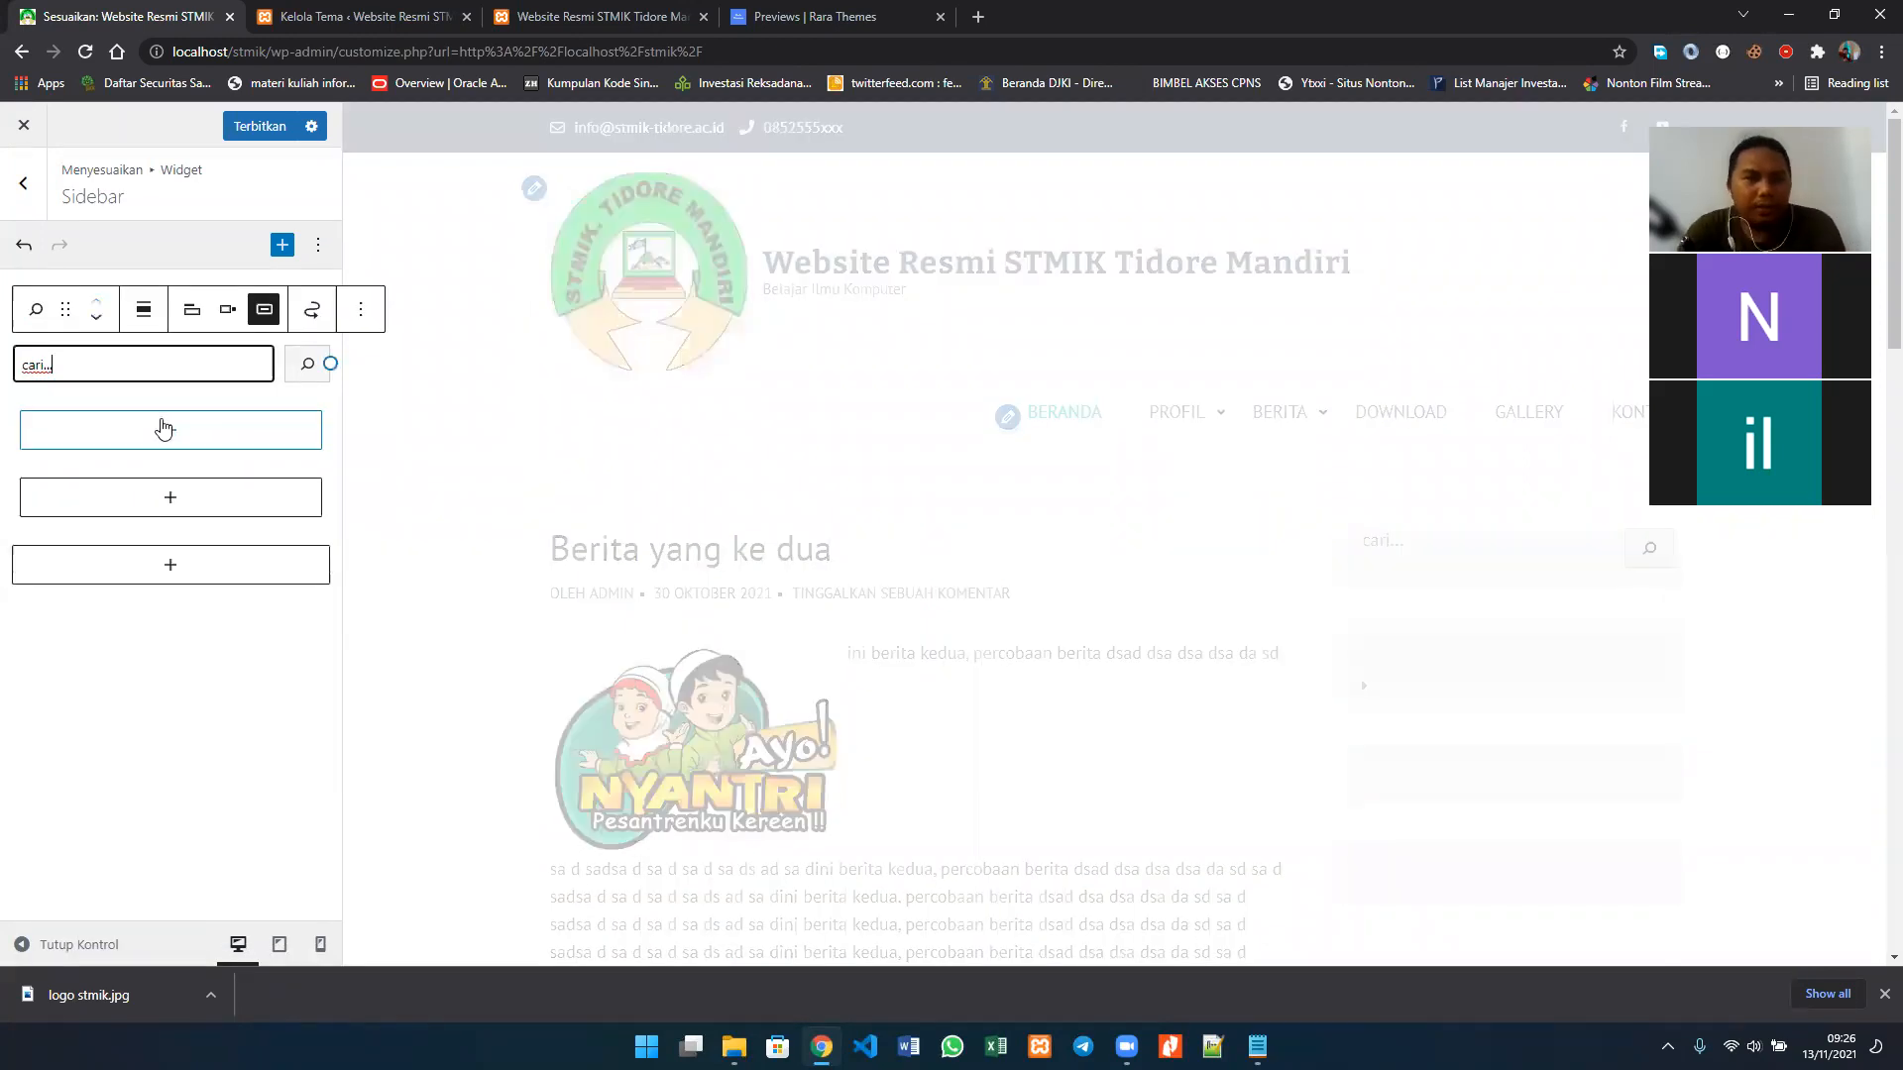
# Step: Insert an Arsip block in the first empty group below the search block and check its transform options
pyautogui.click(164, 429)
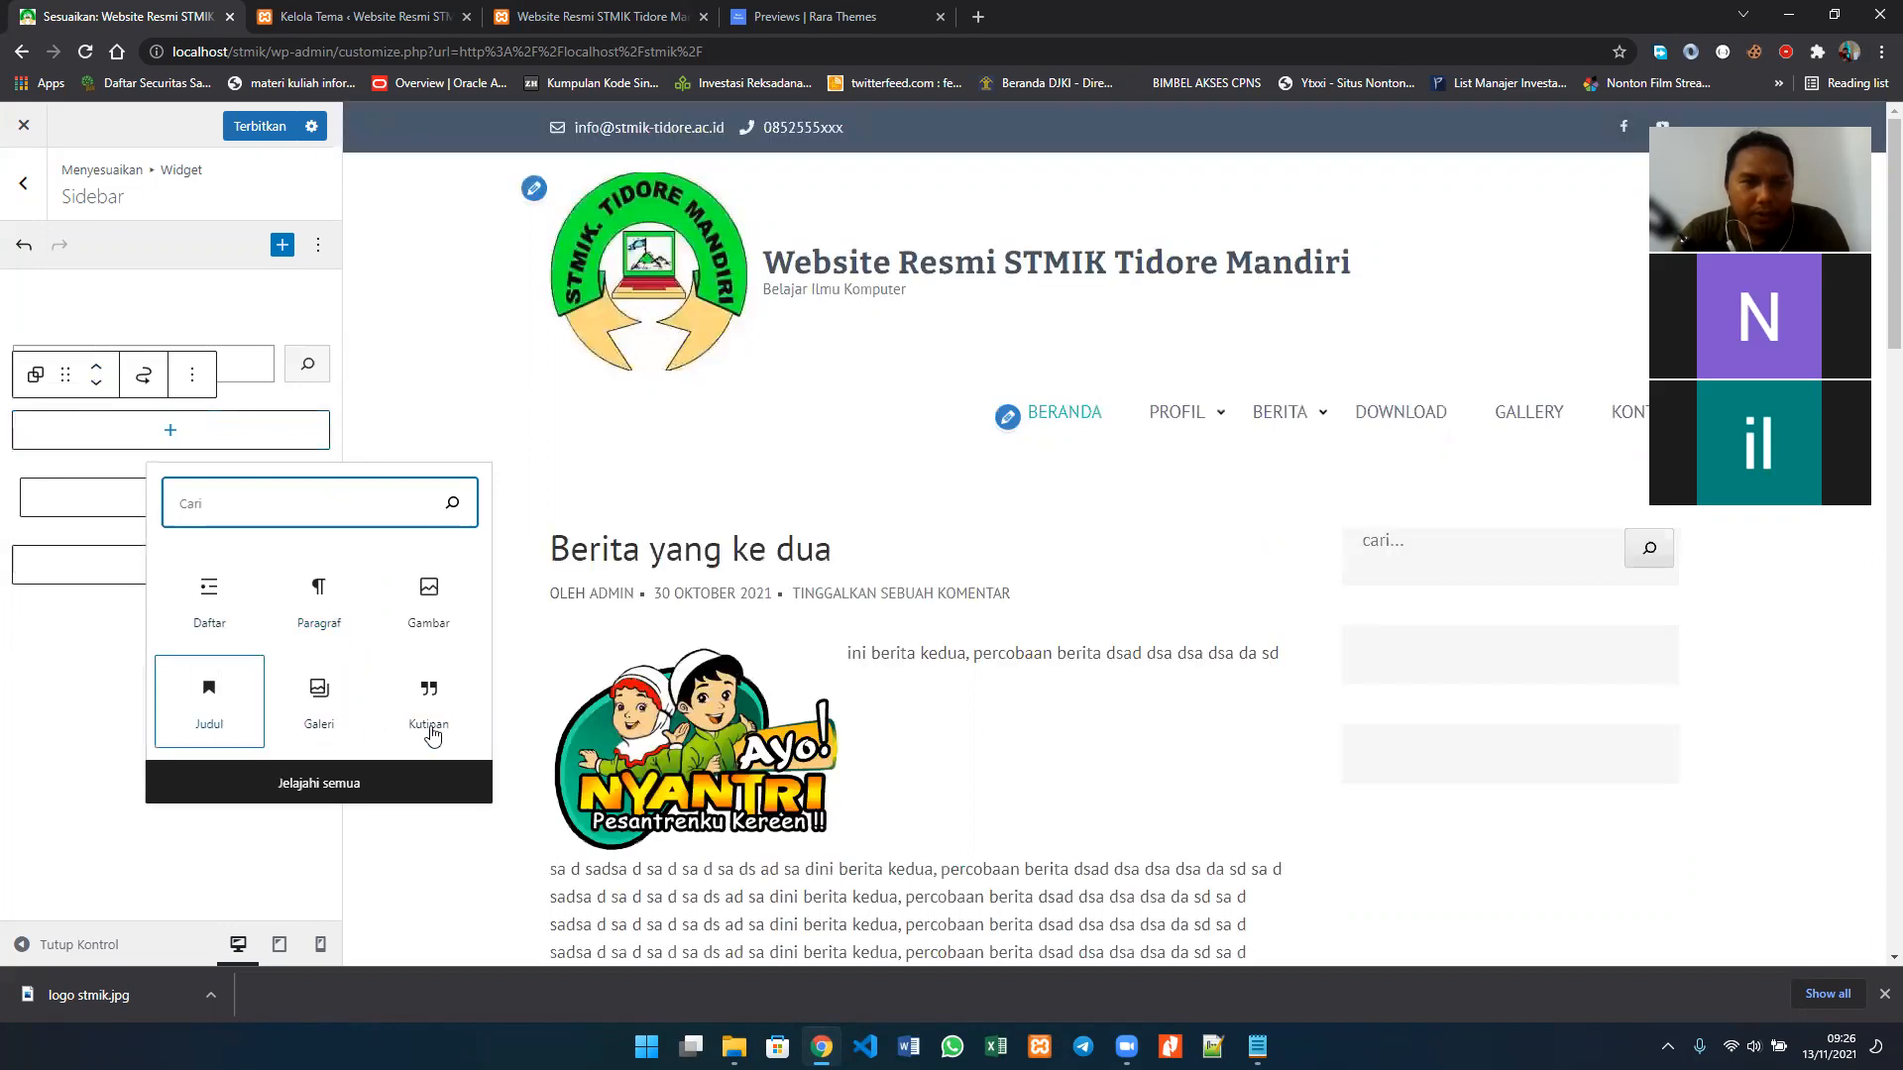
pyautogui.click(340, 785)
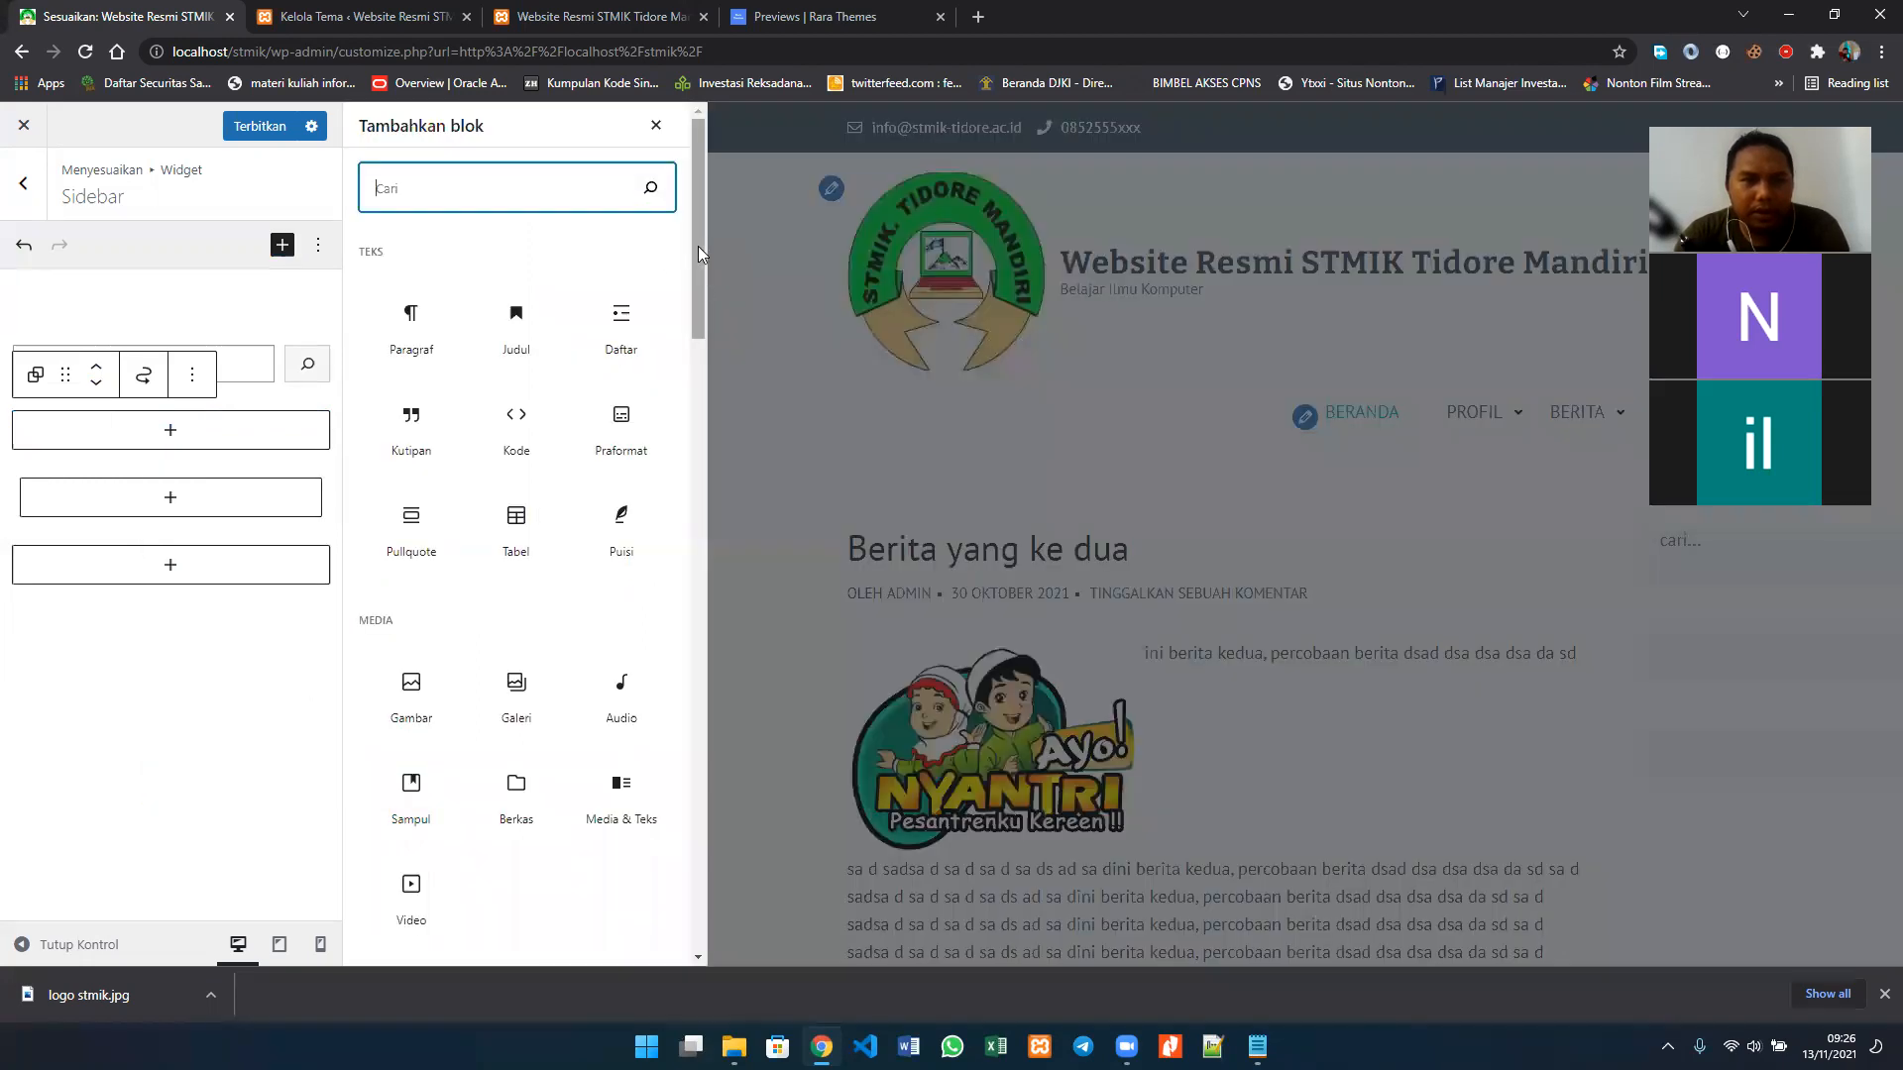
pyautogui.scroll(-2, 704, 291)
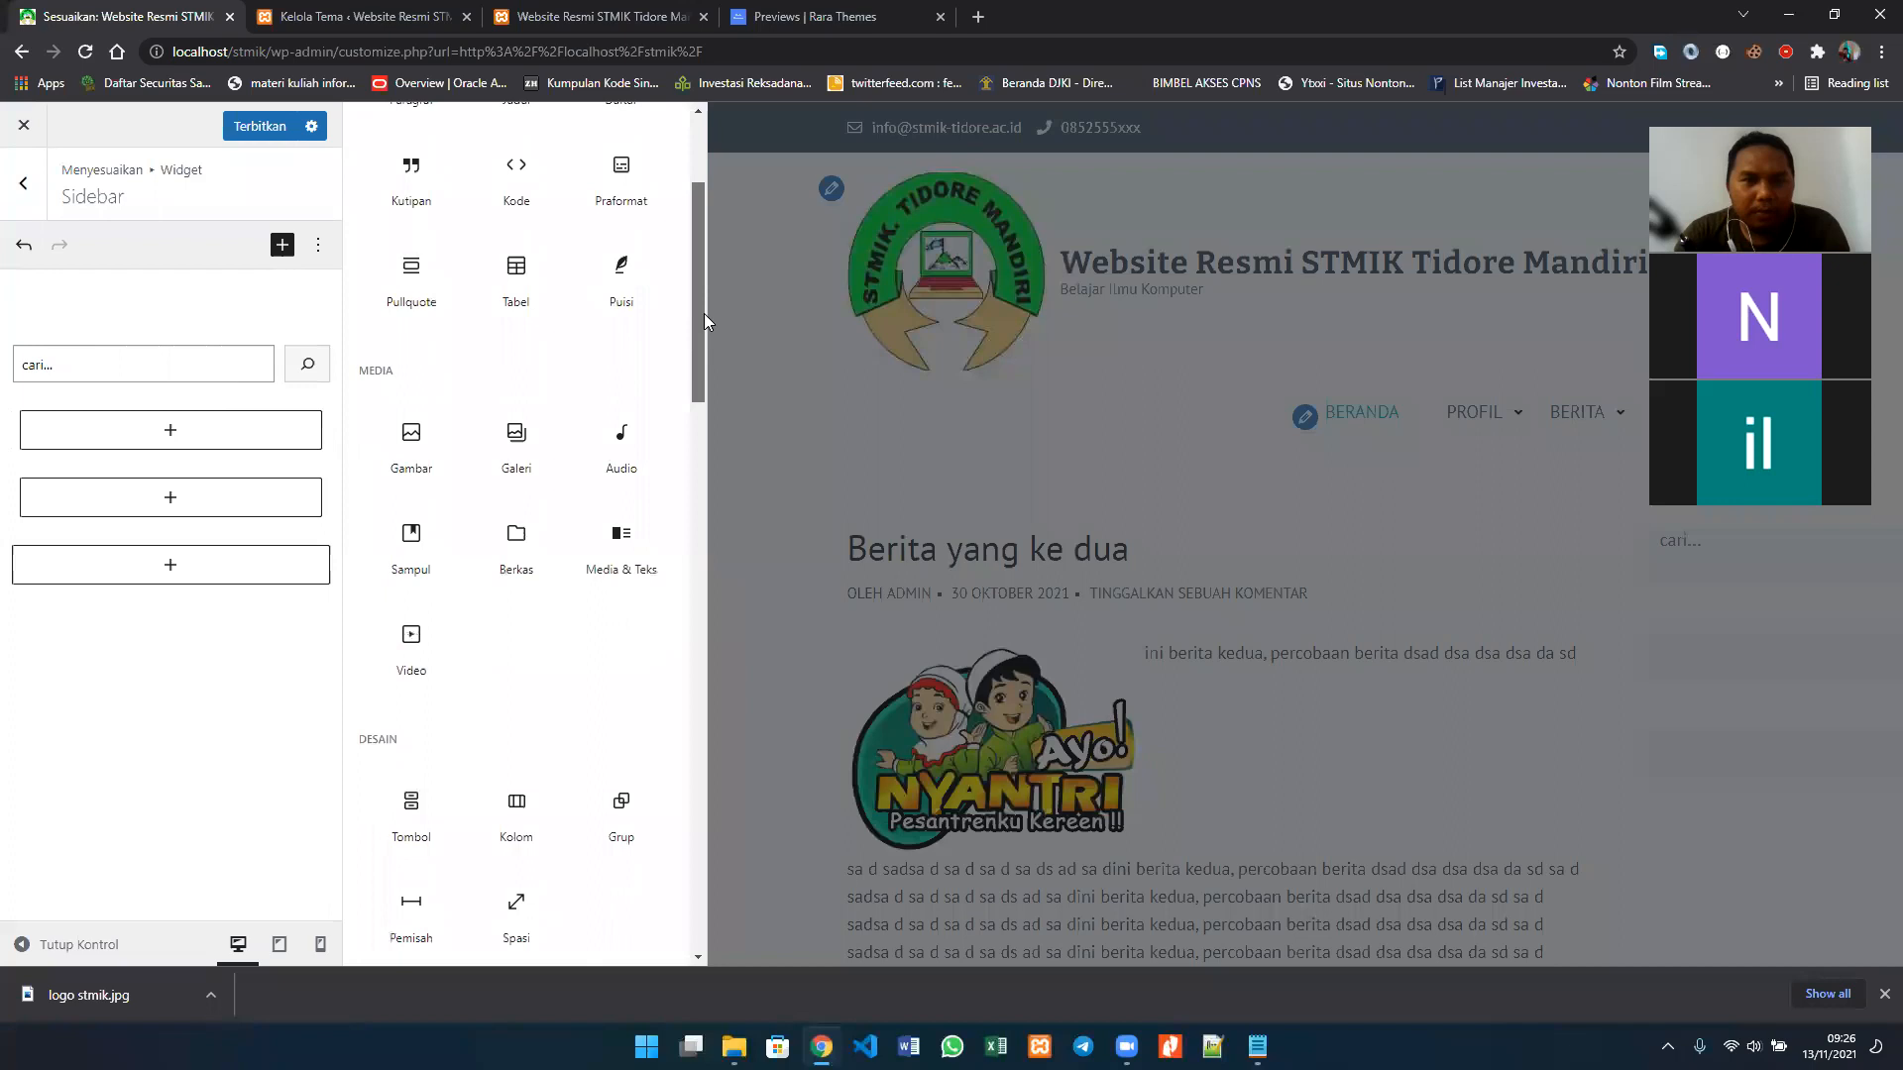
pyautogui.scroll(-1, 703, 313)
pyautogui.scroll(-5, 702, 329)
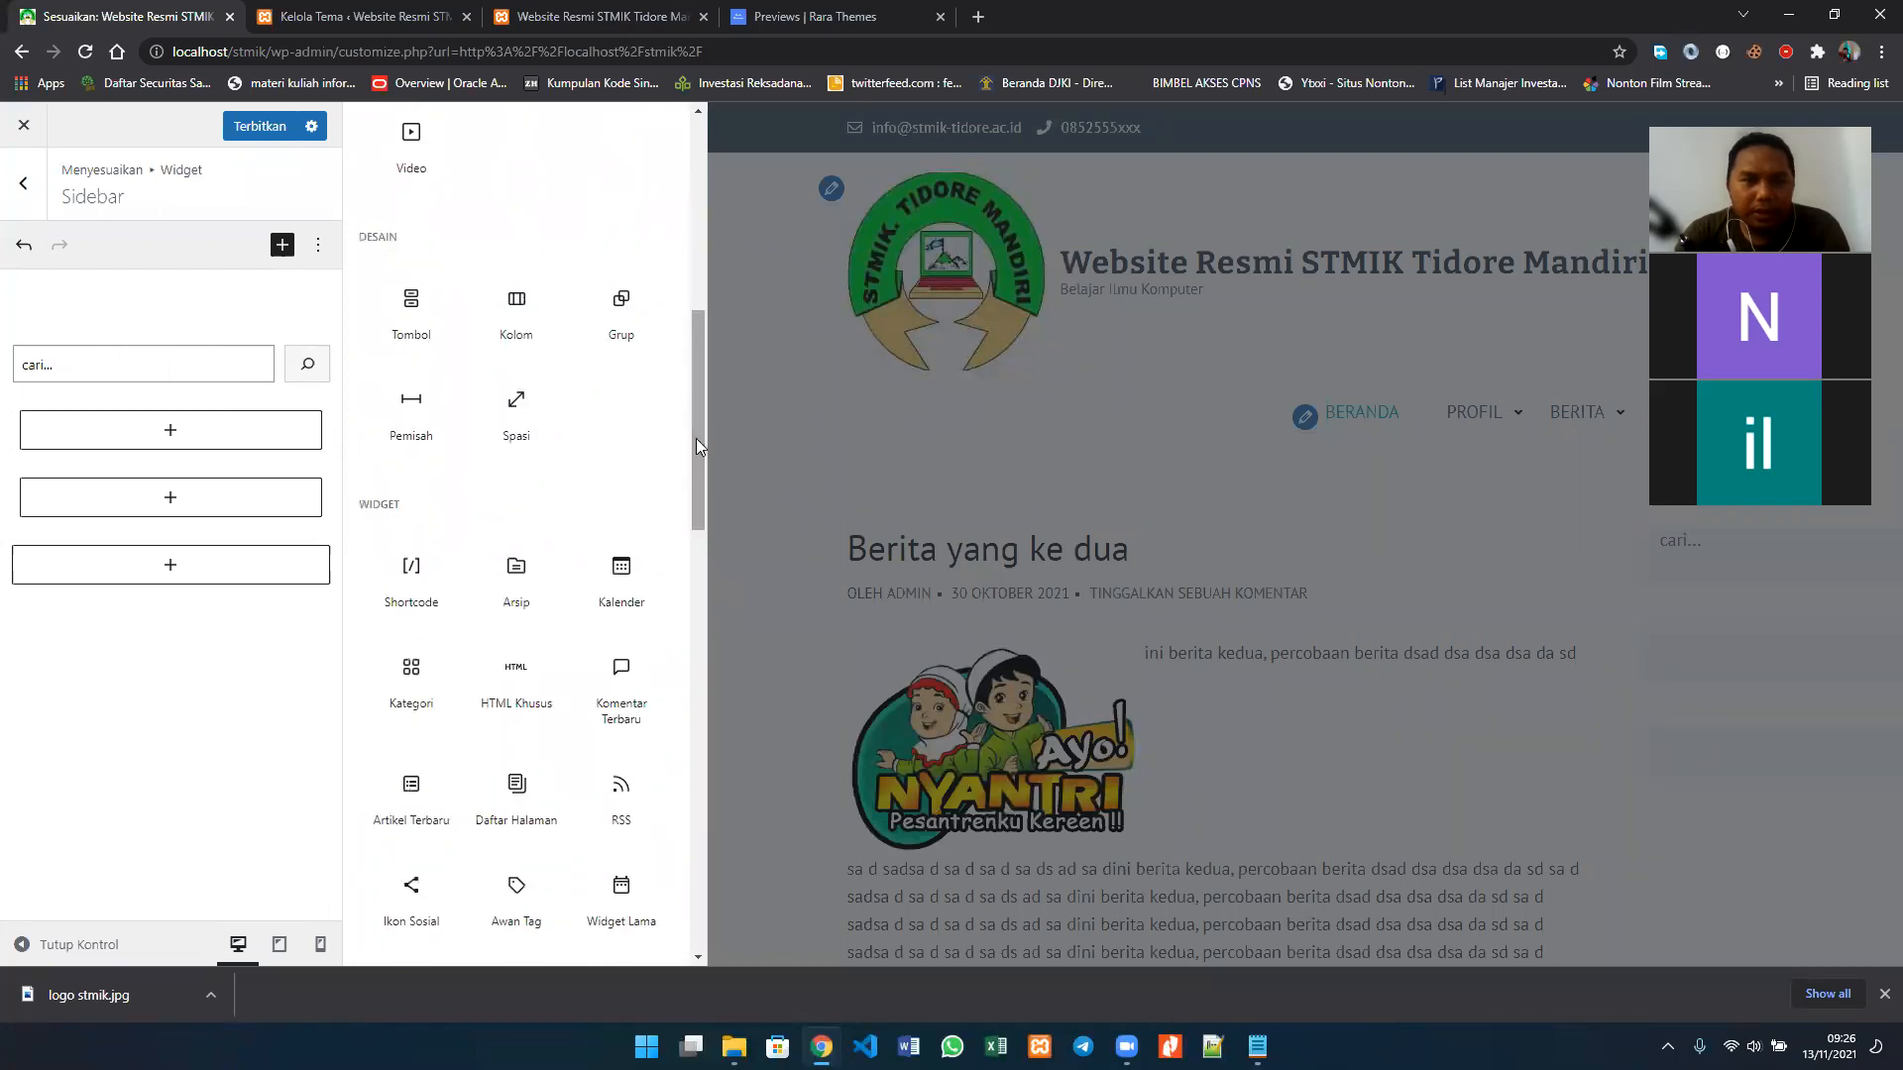
pyautogui.moveTo(696, 438); pyautogui.dragTo(701, 495)
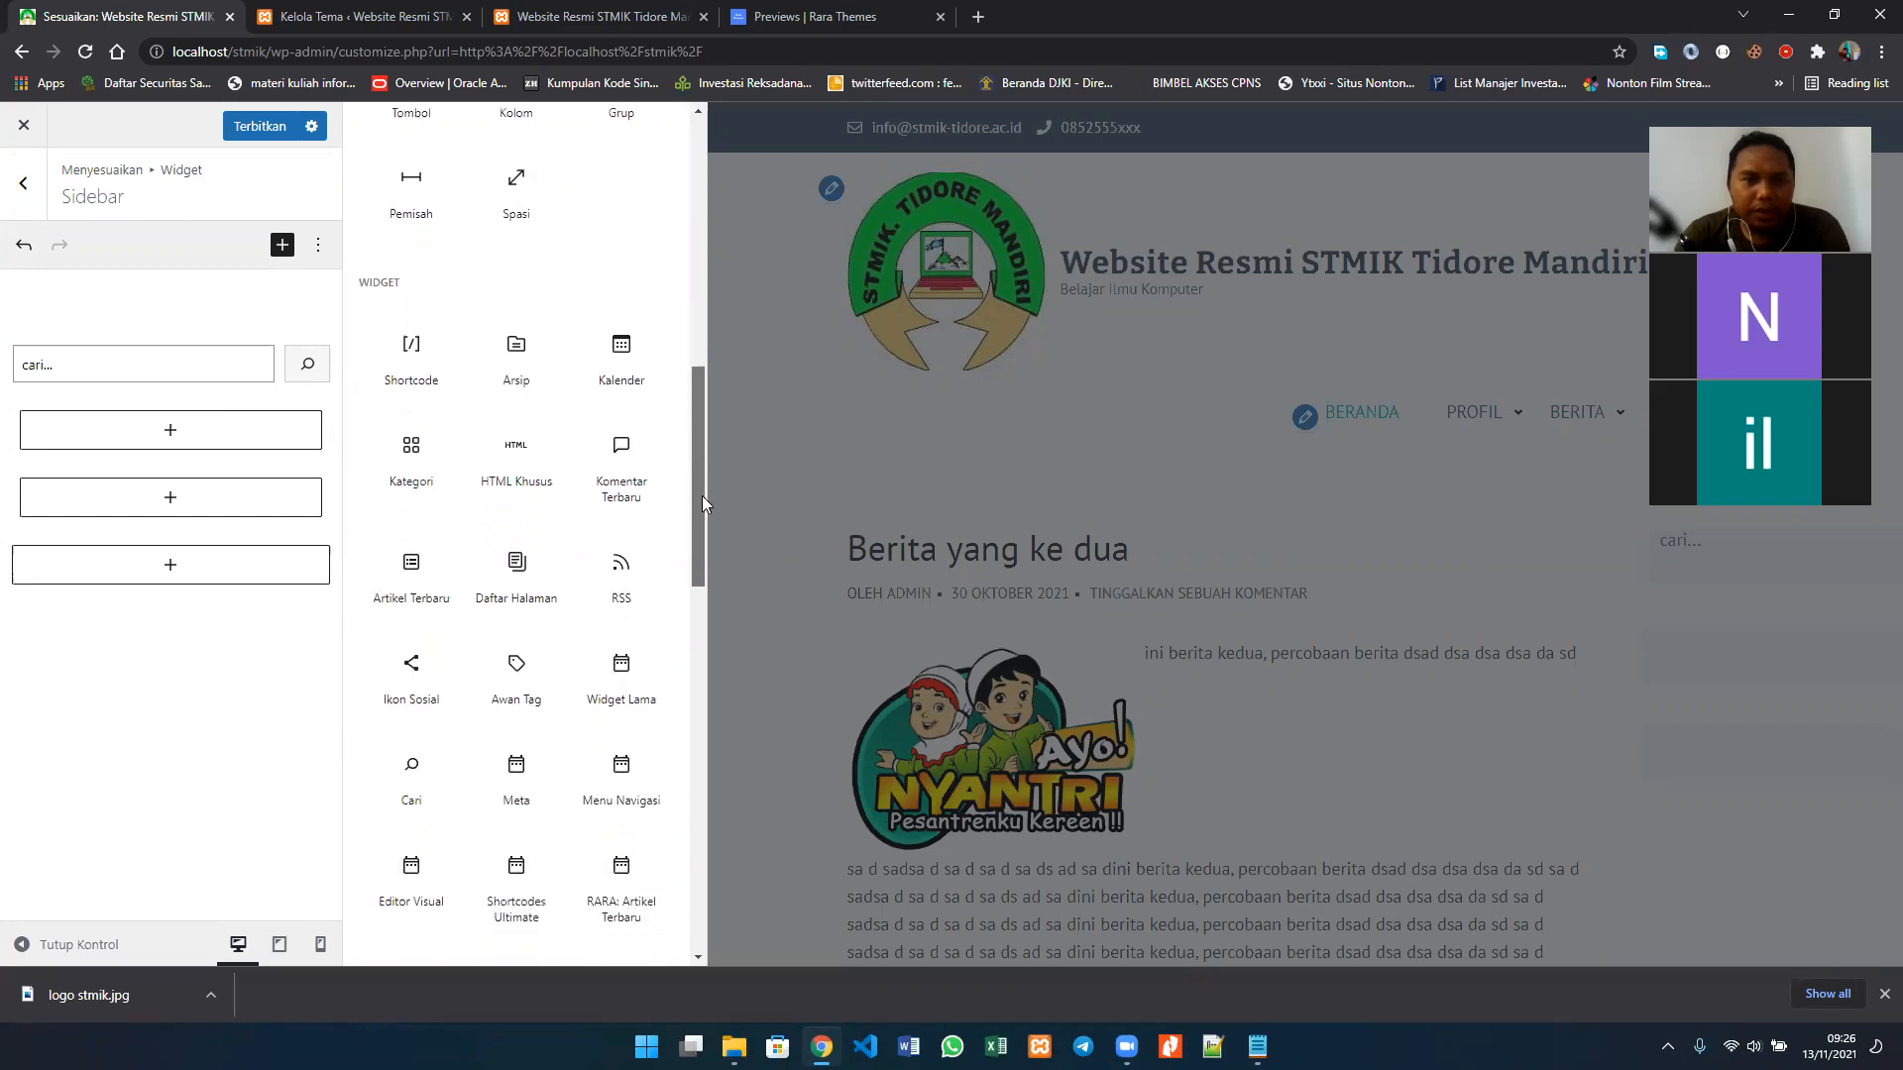
pyautogui.click(514, 359)
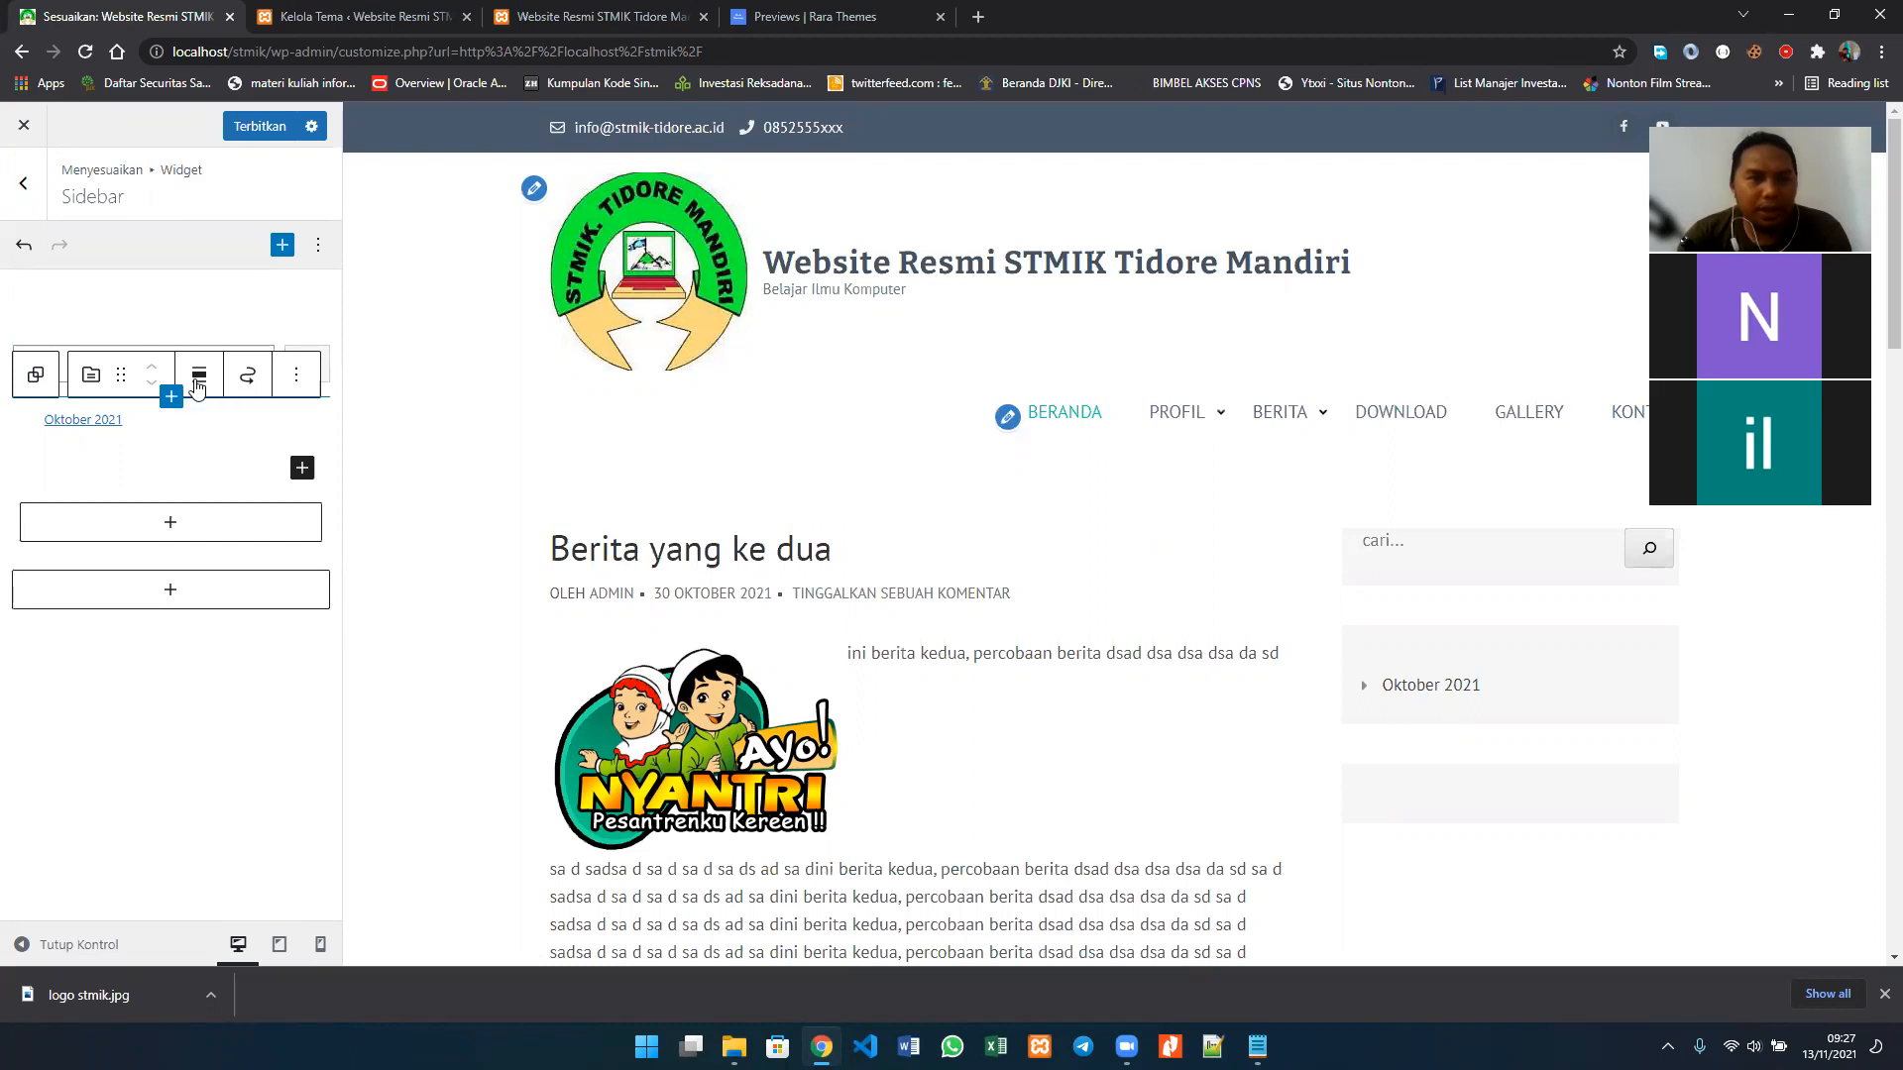
pyautogui.click(91, 377)
pyautogui.moveTo(150, 485)
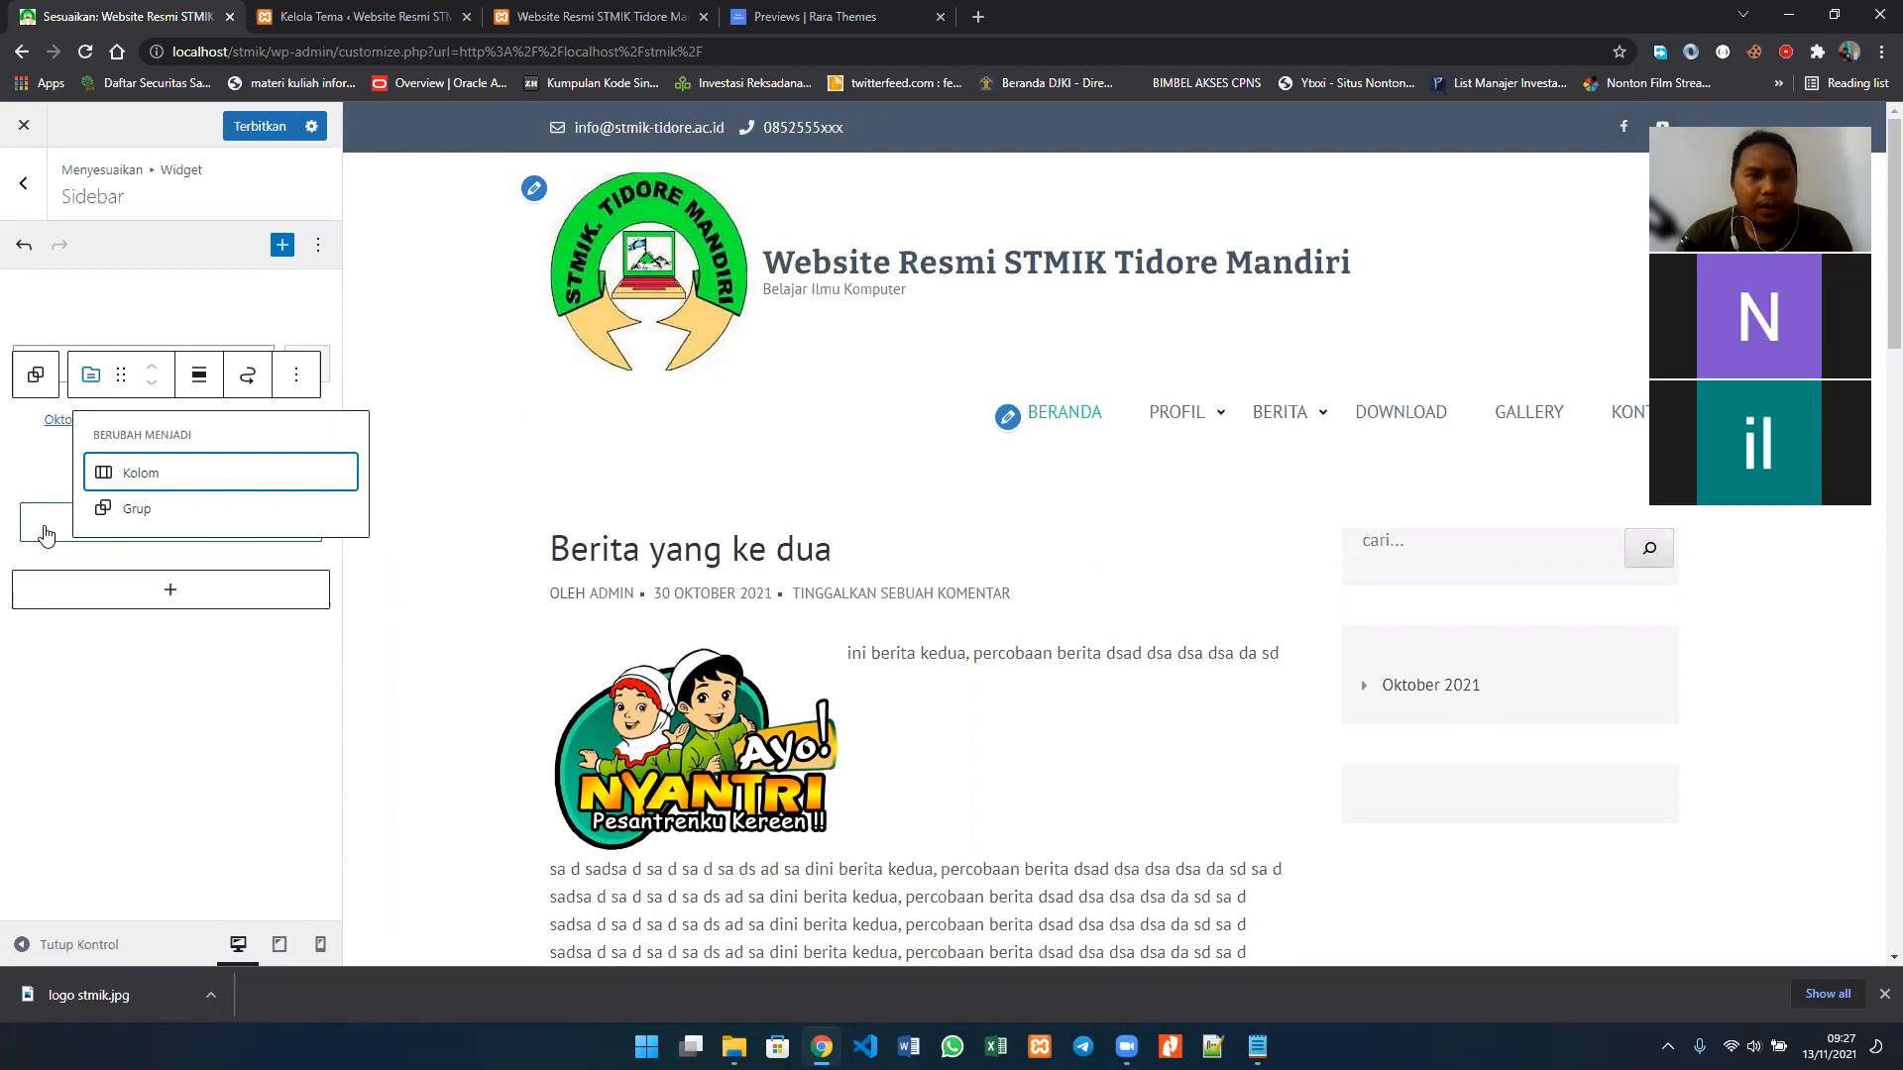
pyautogui.press('Delete')
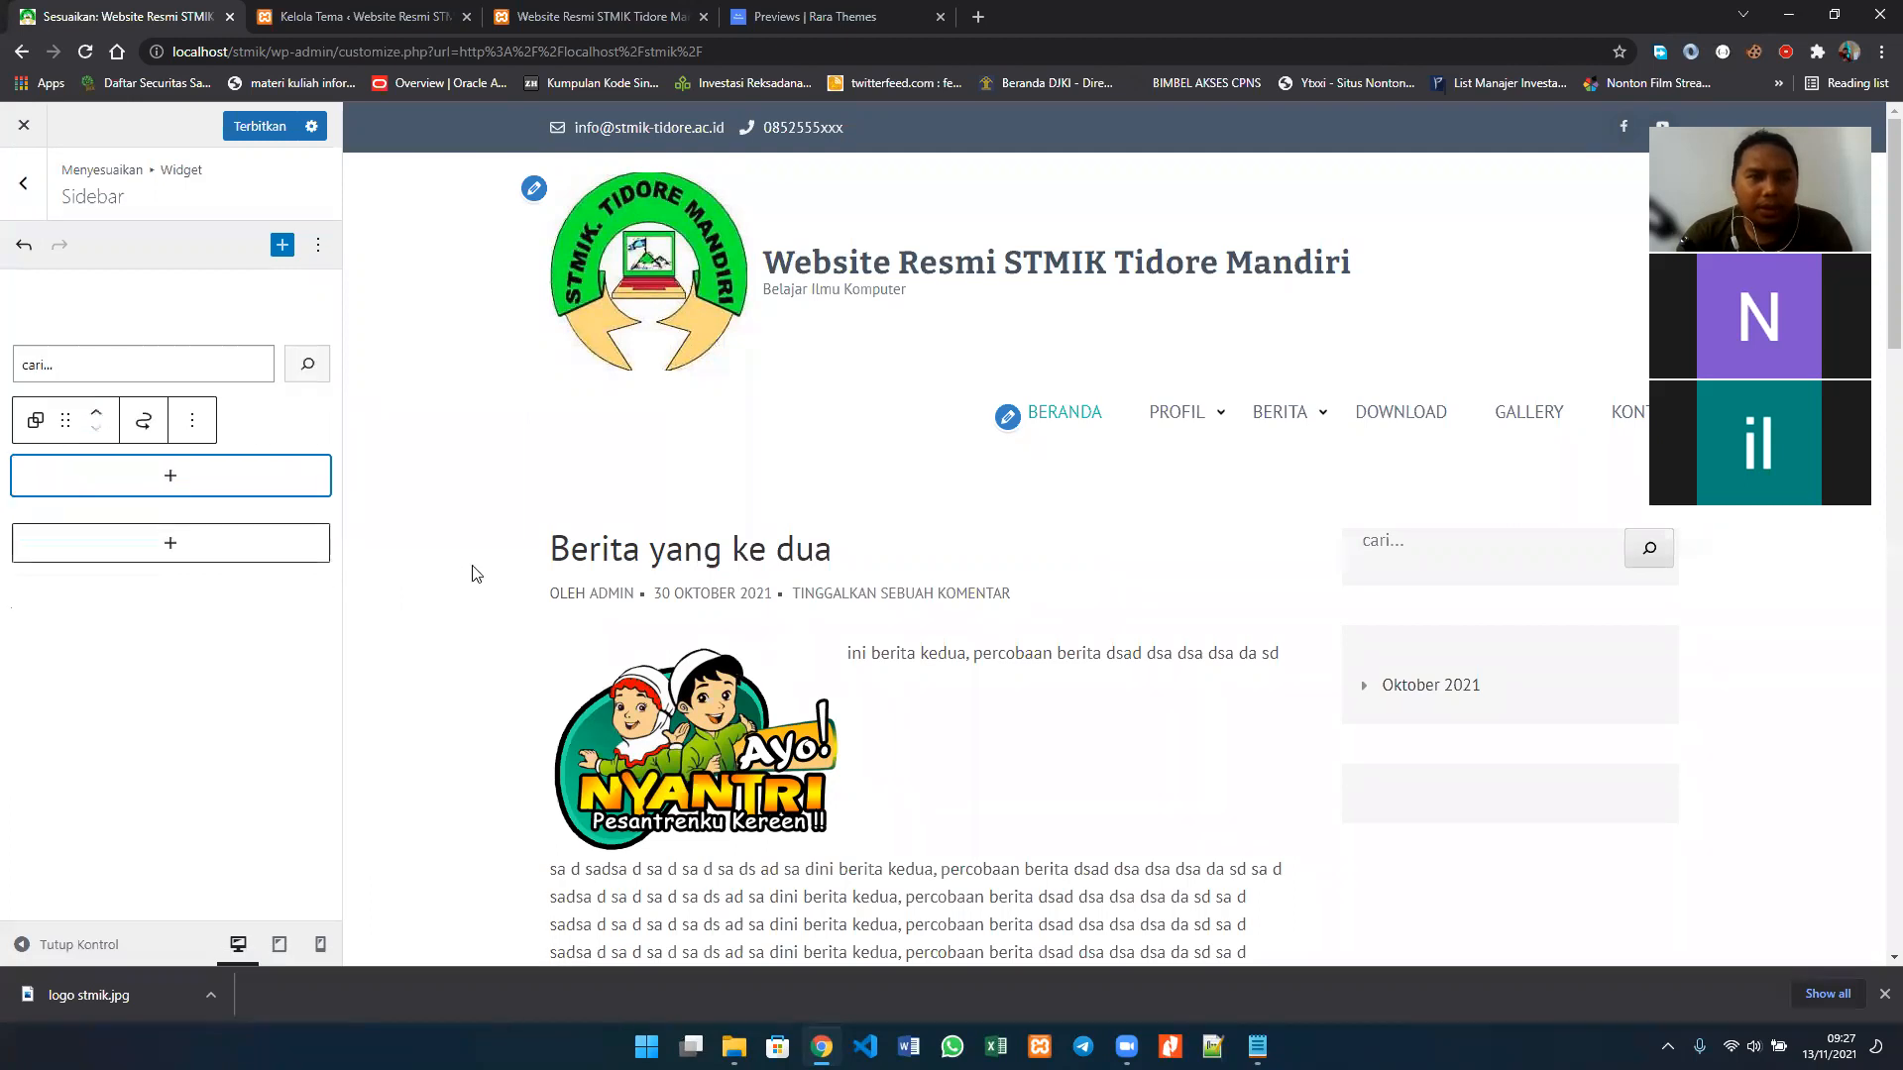
# Step: Insert a Kategori block in the remaining empty group of the Sidebar widget area
pyautogui.click(178, 481)
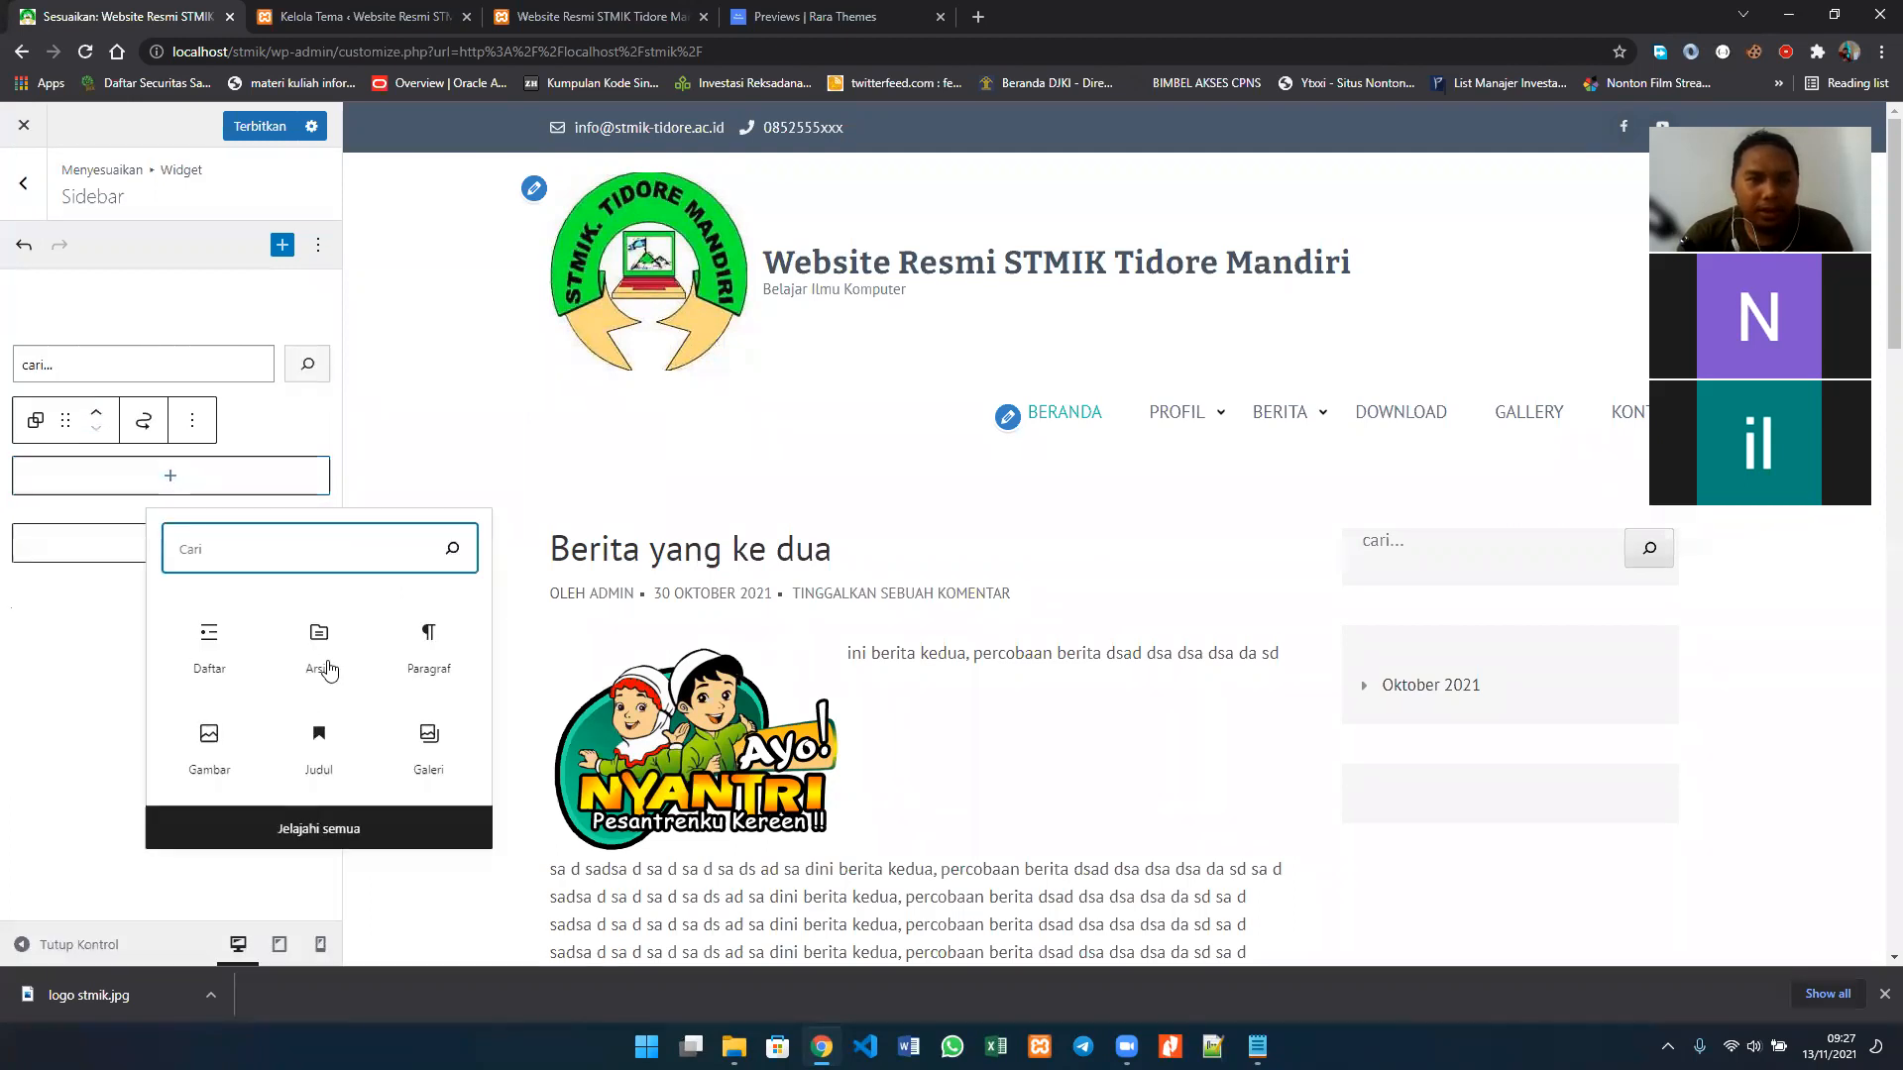
pyautogui.click(249, 839)
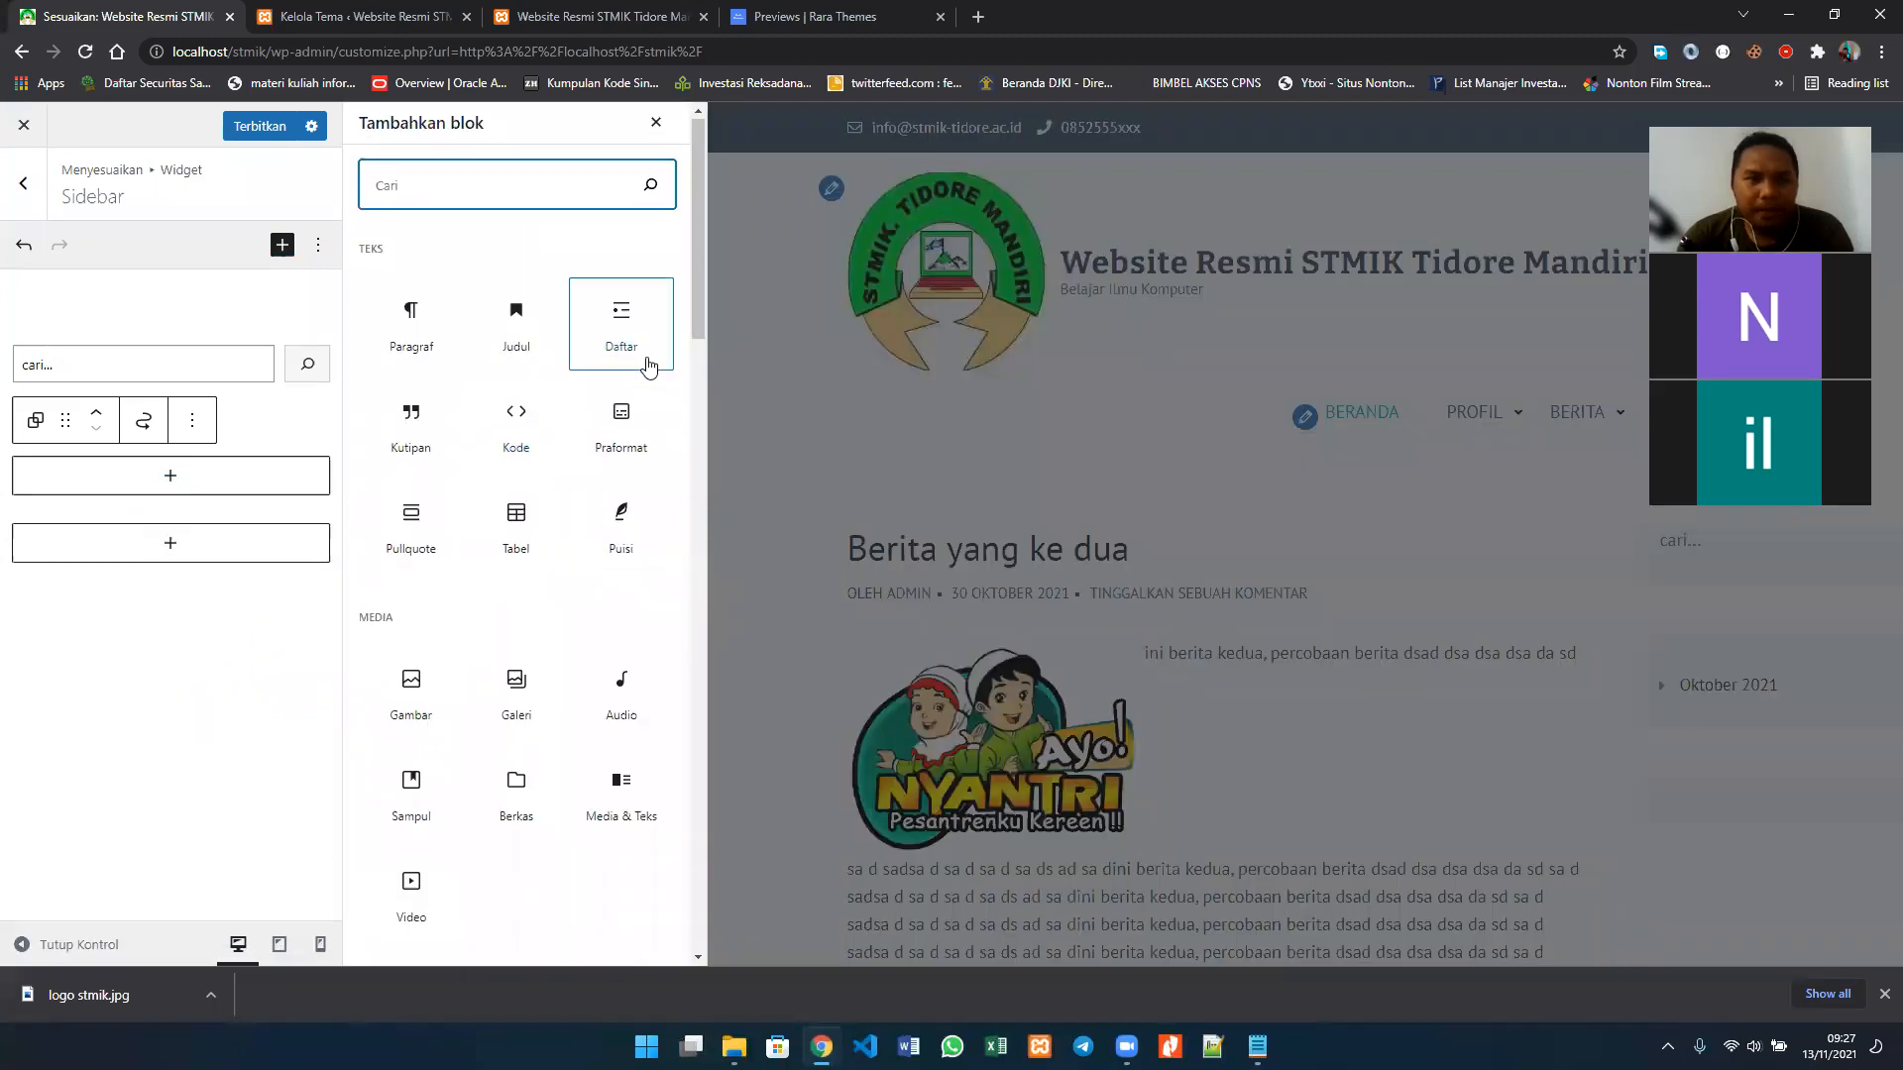
pyautogui.scroll(-3, 649, 367)
pyautogui.scroll(-1, 649, 368)
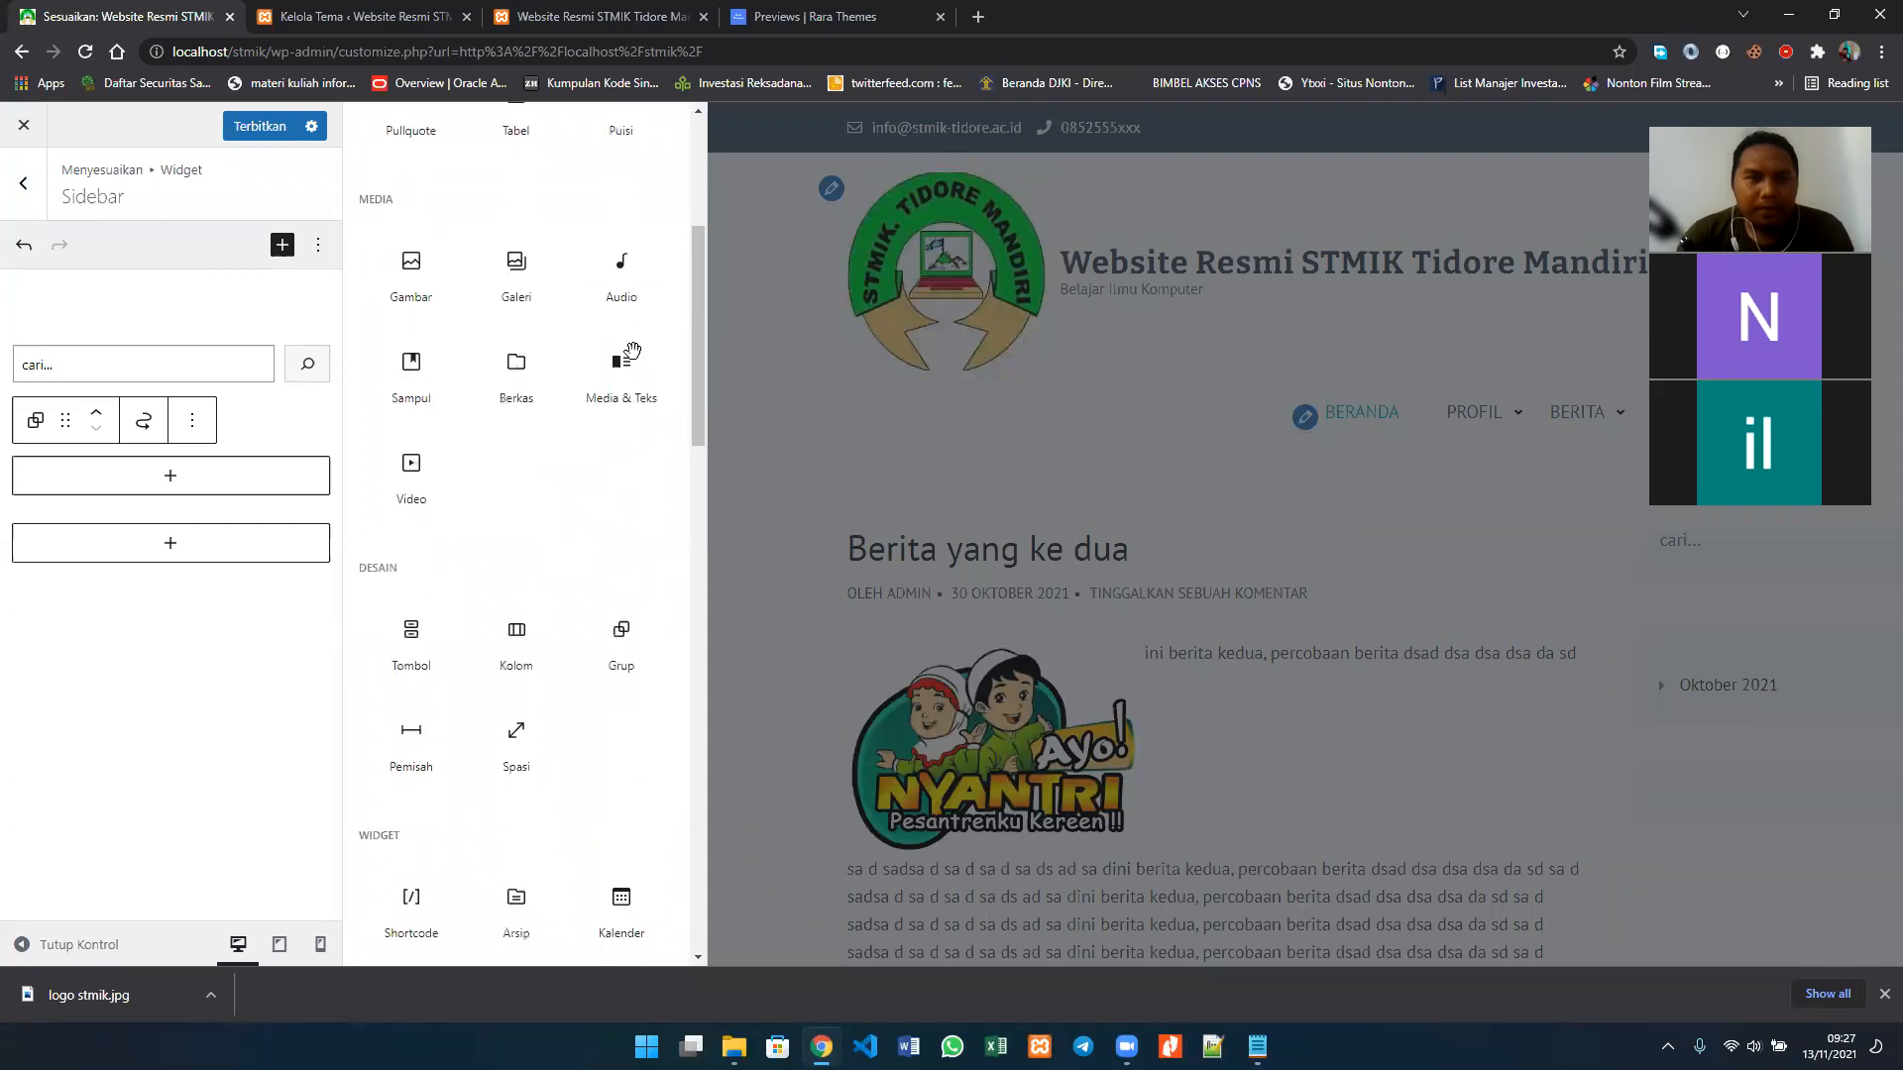
pyautogui.scroll(-2, 477, 535)
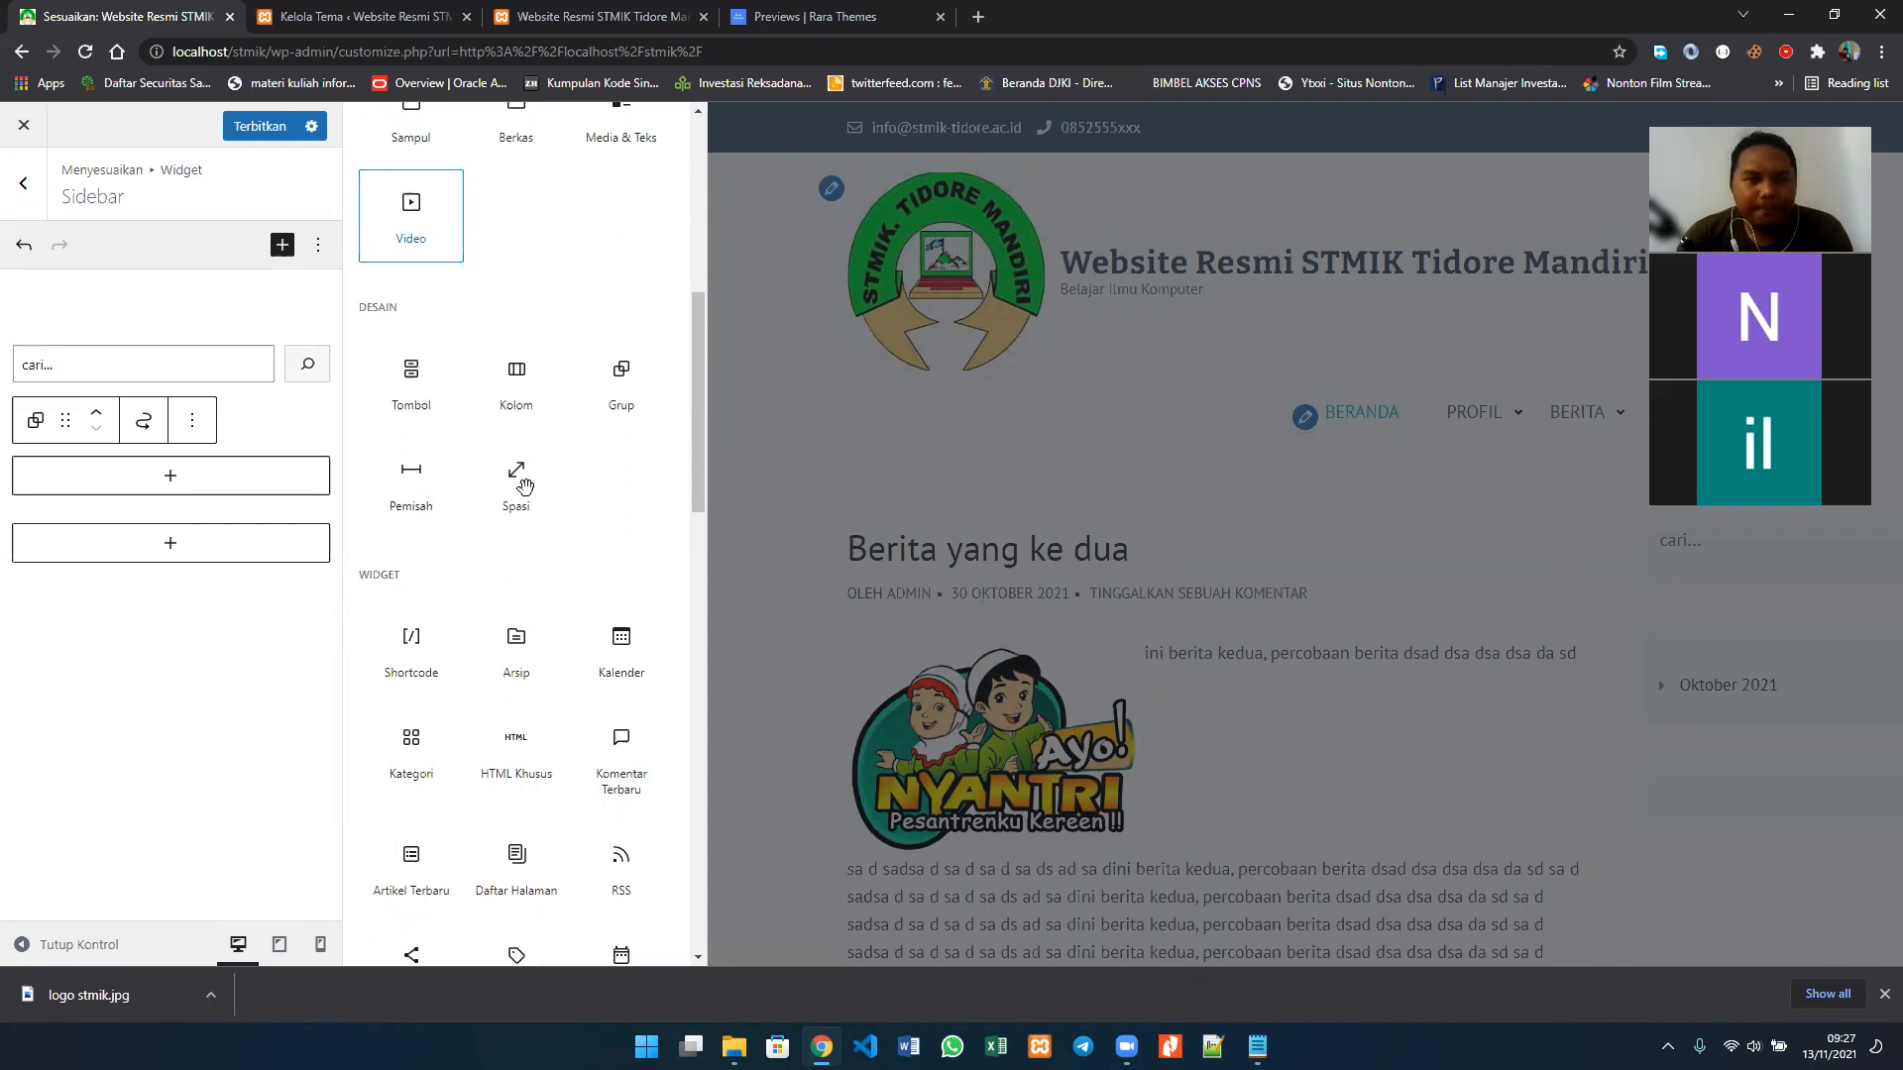
pyautogui.scroll(-1, 525, 486)
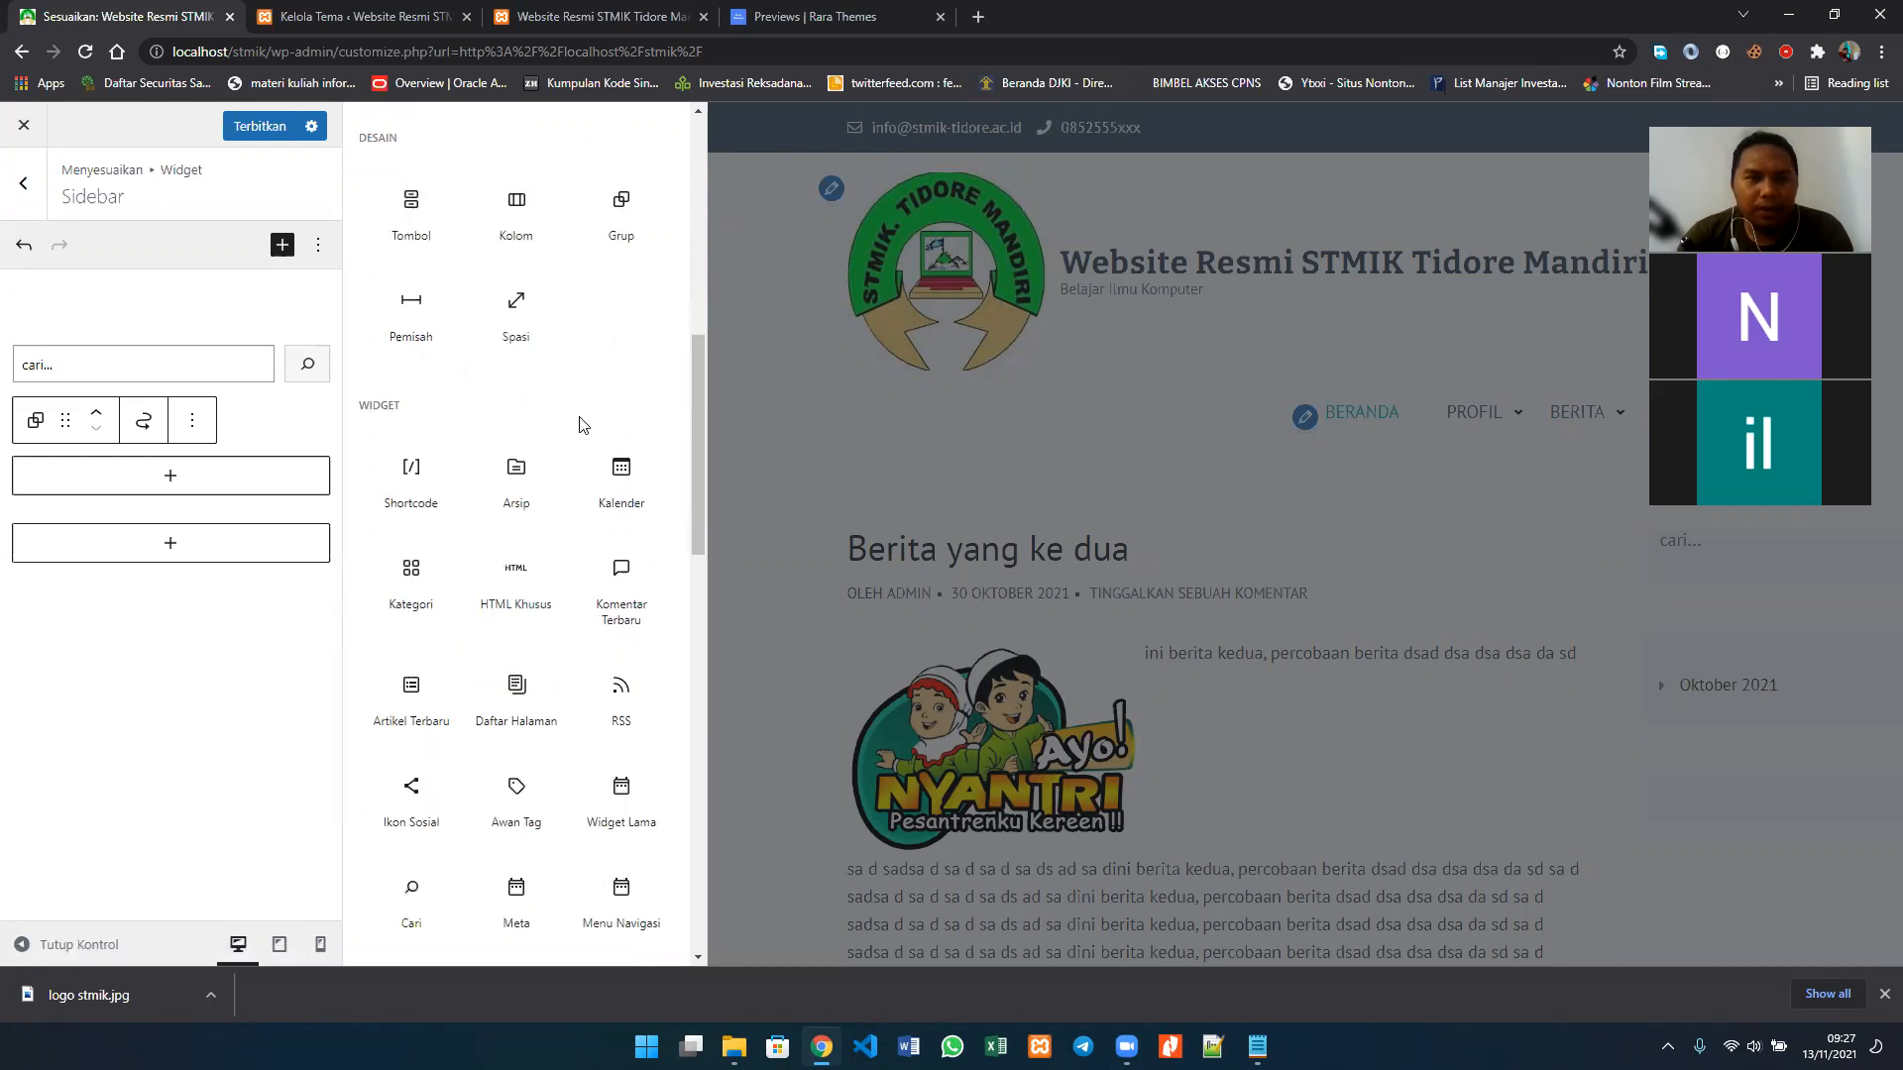
pyautogui.scroll(-2, 426, 387)
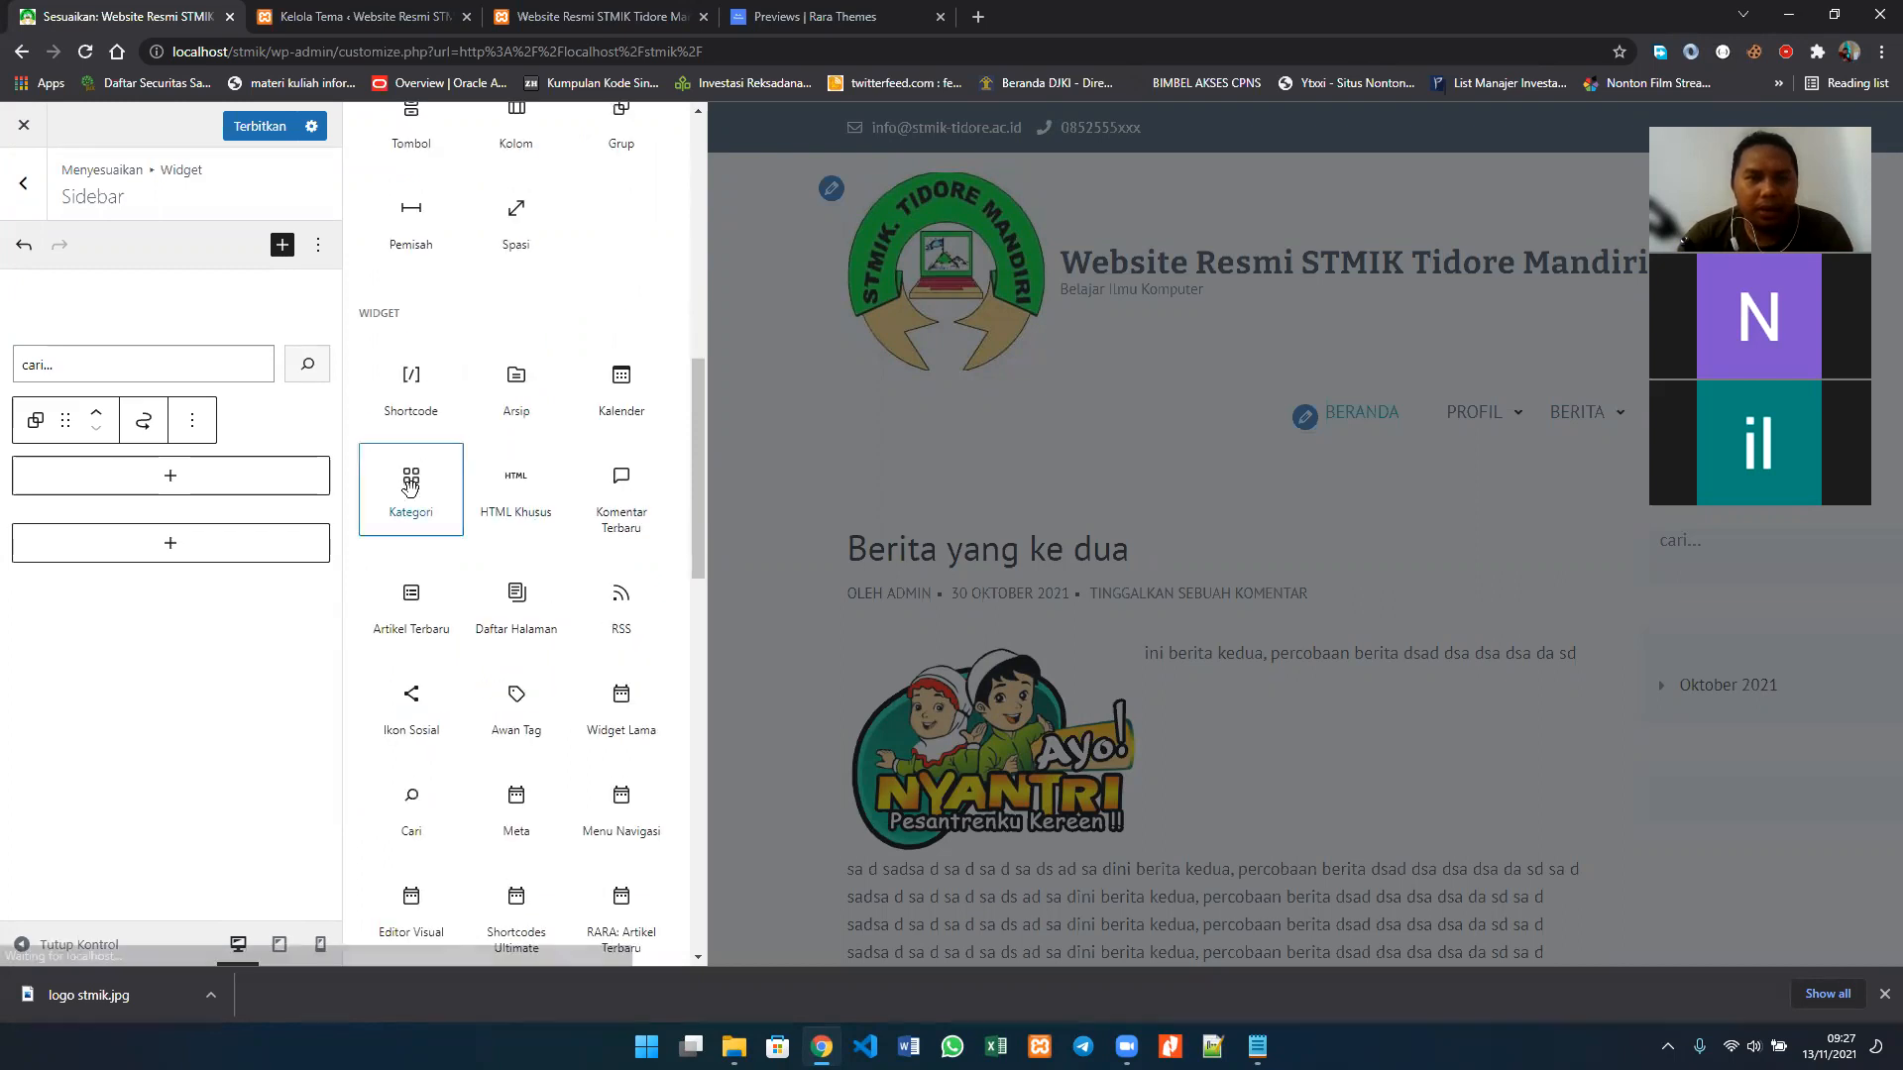
pyautogui.click(412, 490)
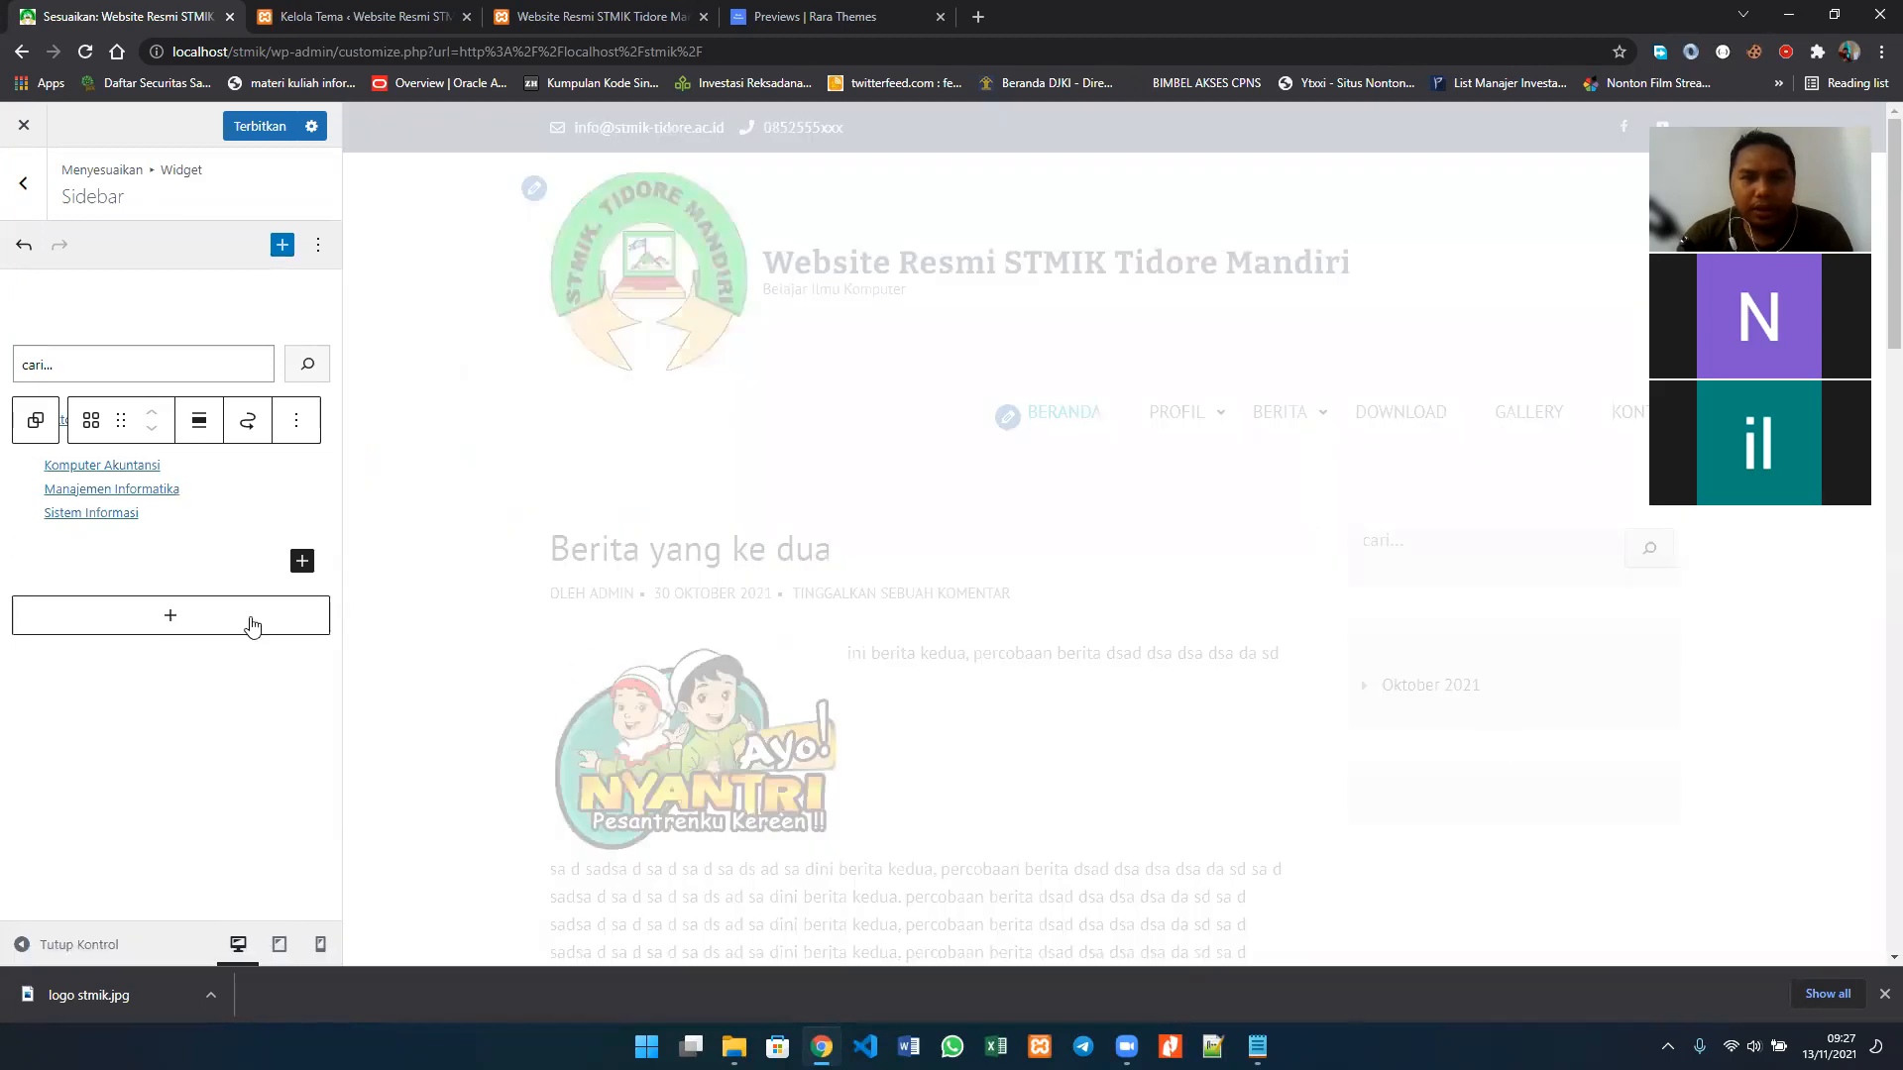
# Step: Add an RSS block at the end of the Sidebar widget area, below the category list
pyautogui.click(170, 620)
pyautogui.click(286, 563)
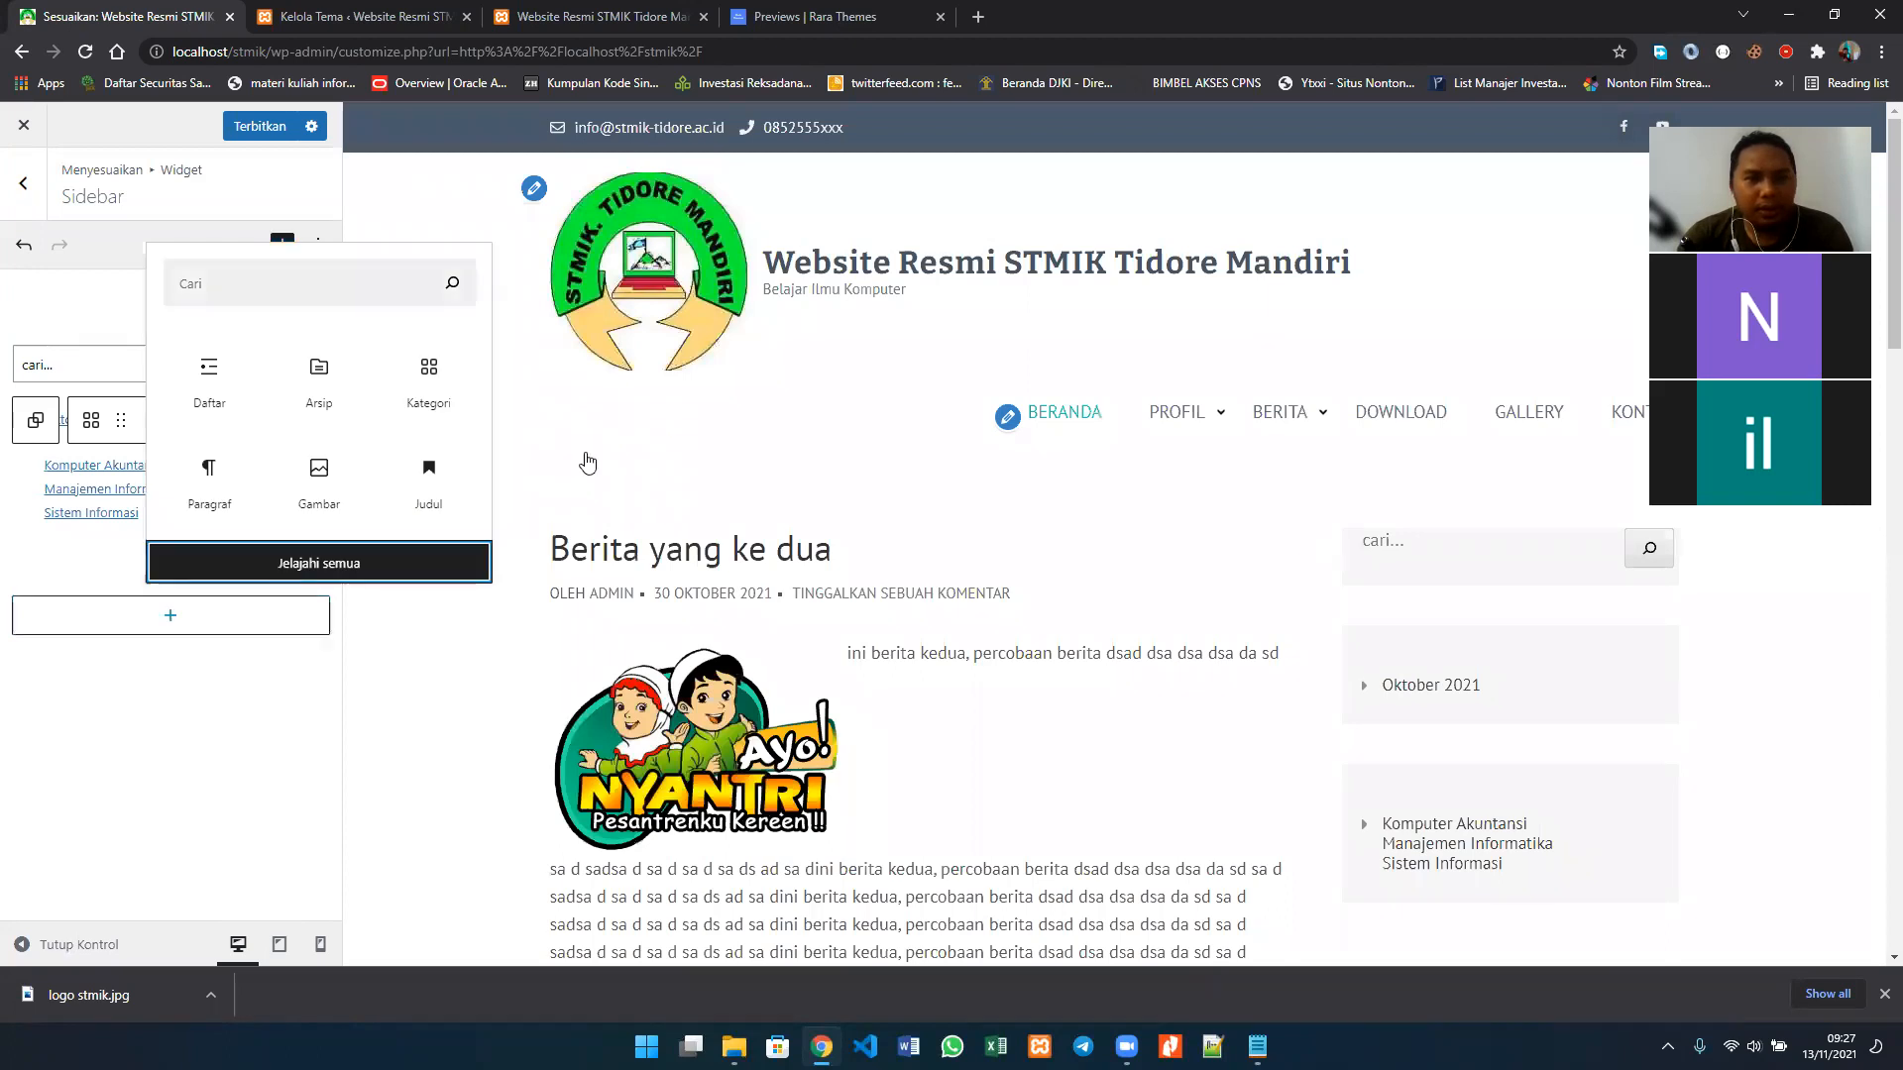
pyautogui.scroll(-5, 611, 456)
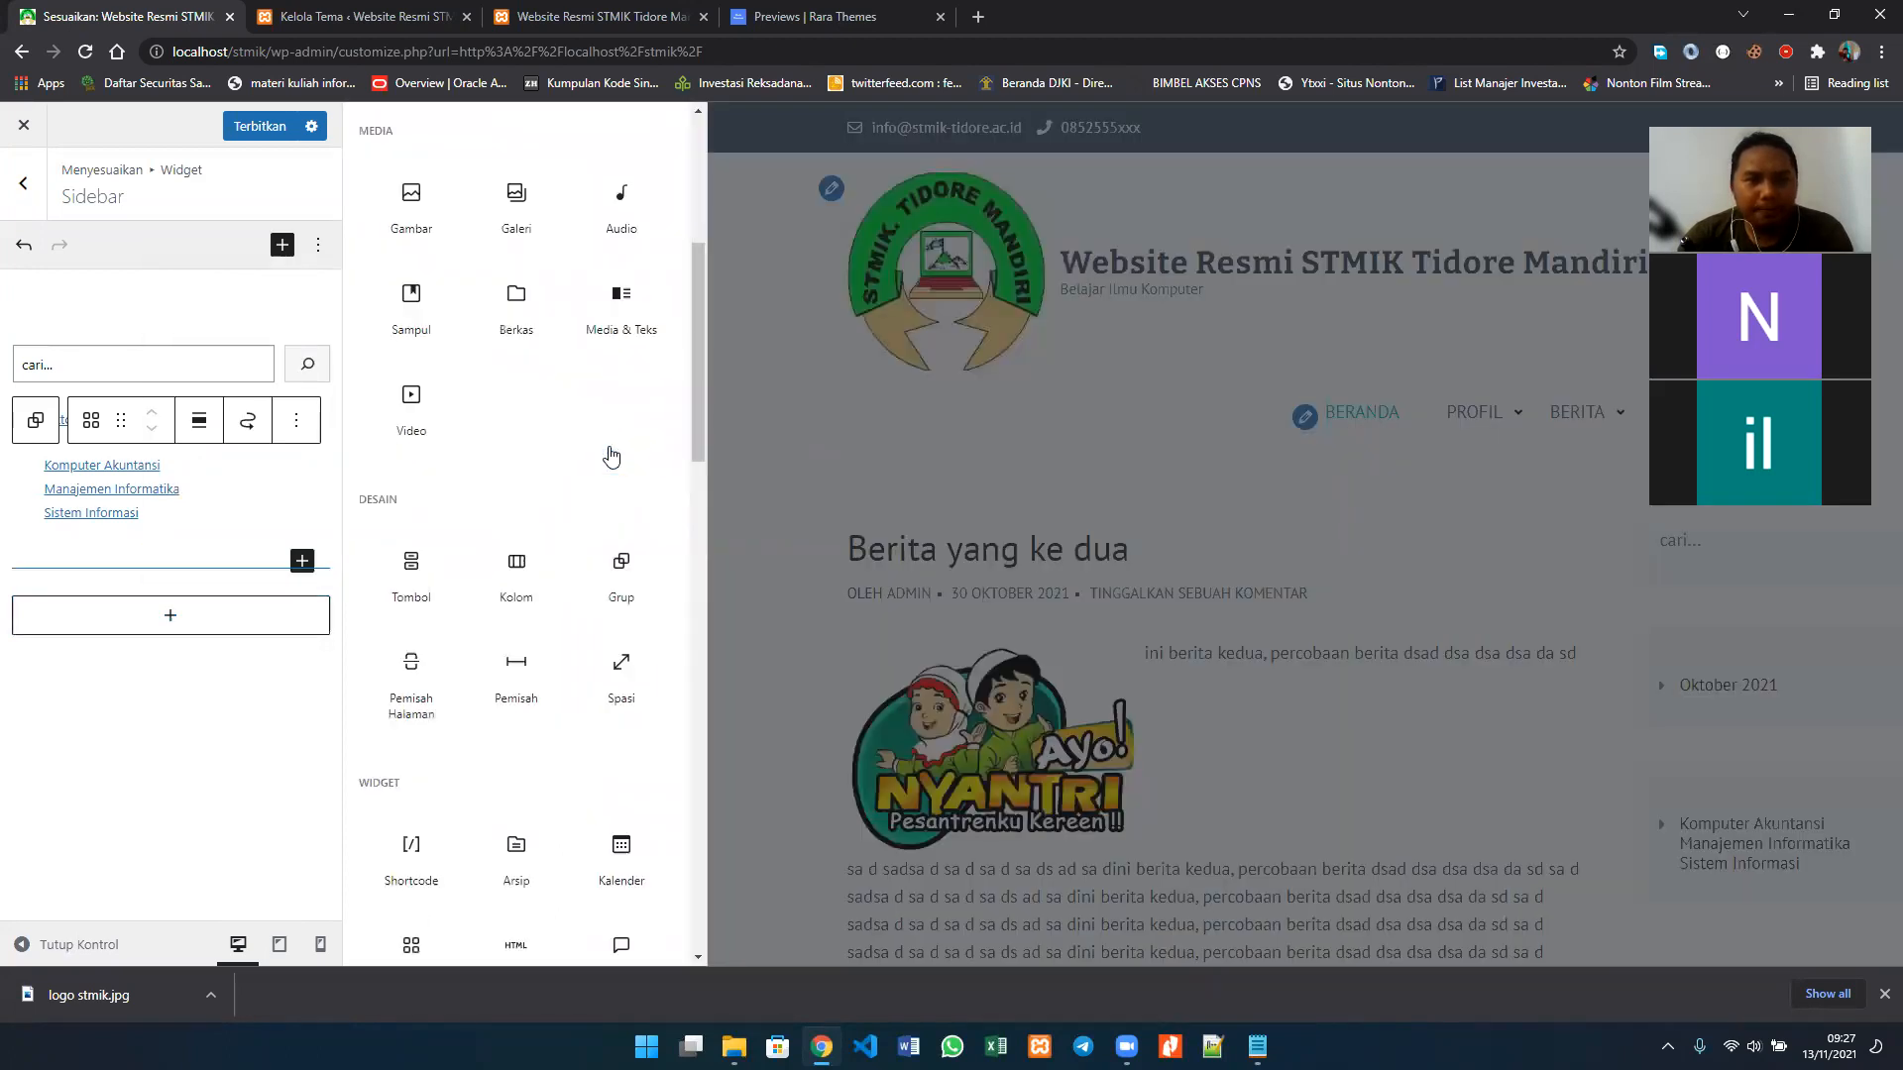
pyautogui.scroll(-6, 612, 456)
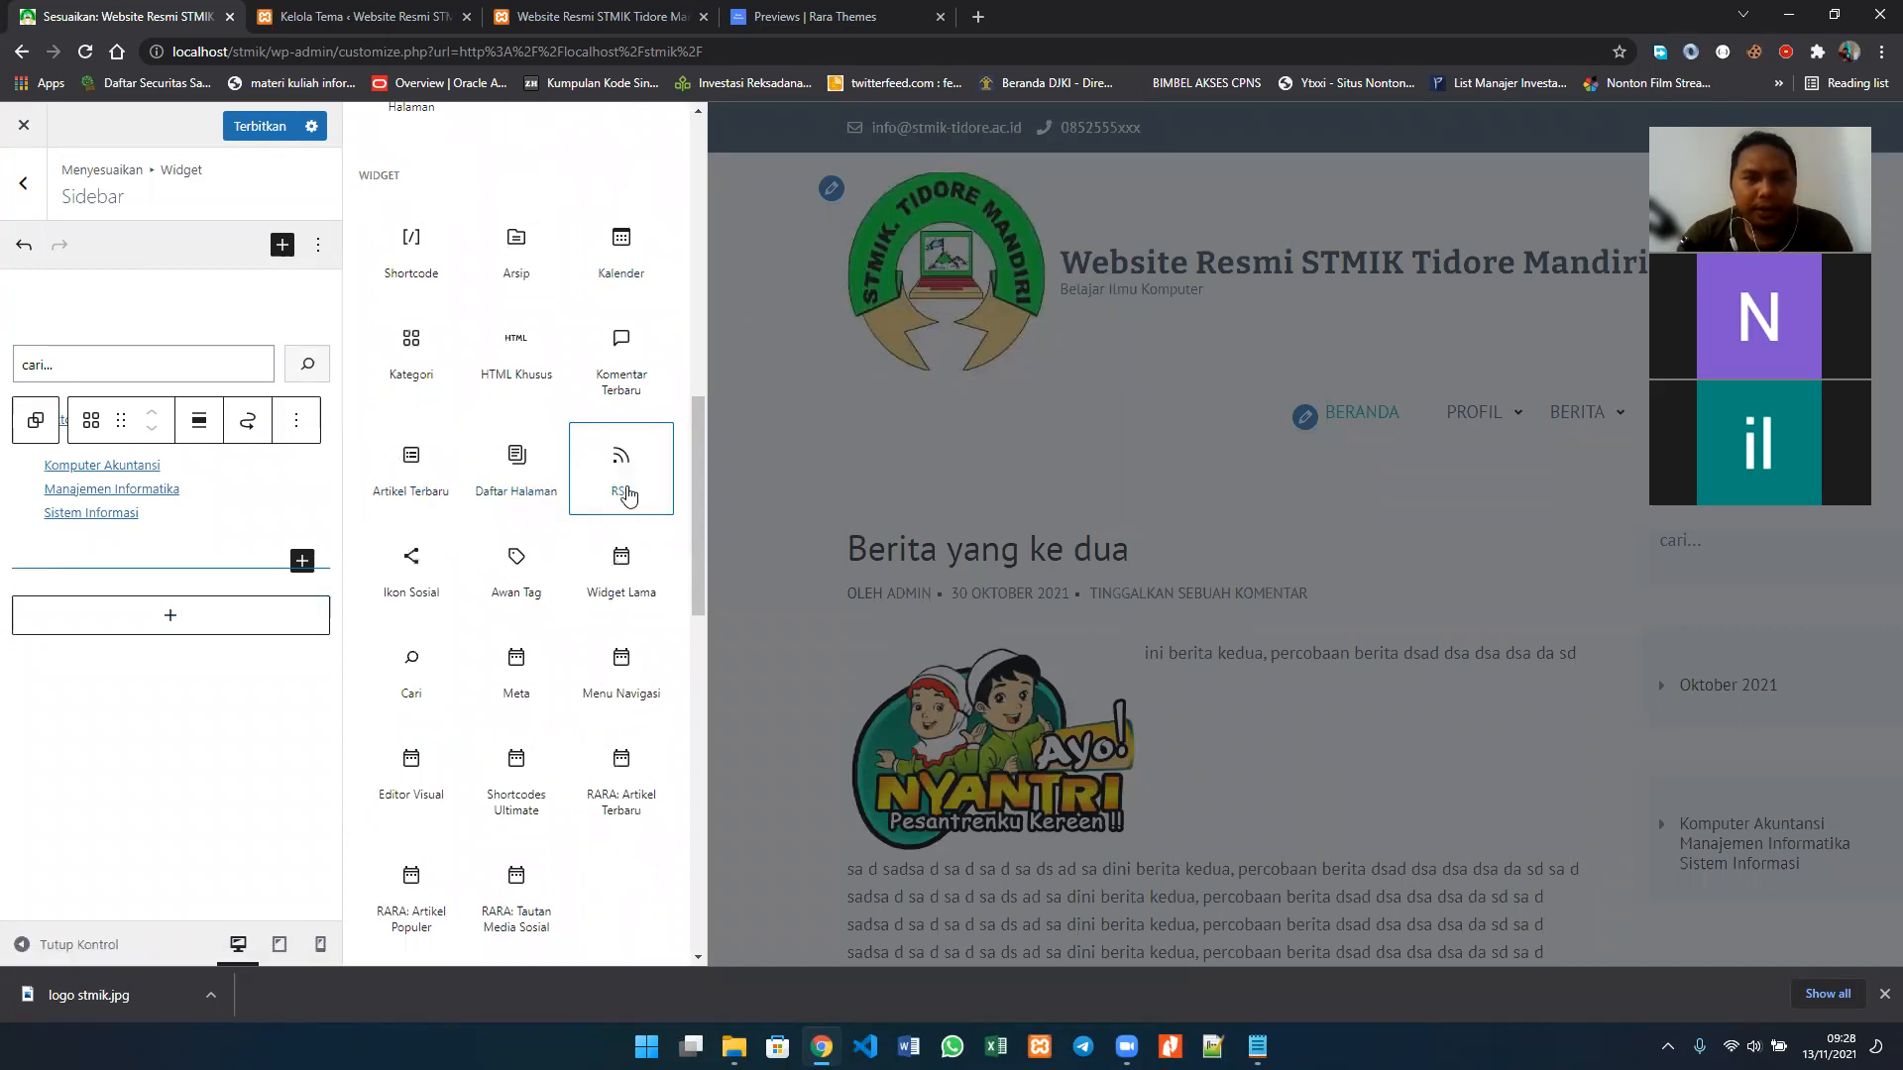
pyautogui.scroll(-1, 627, 492)
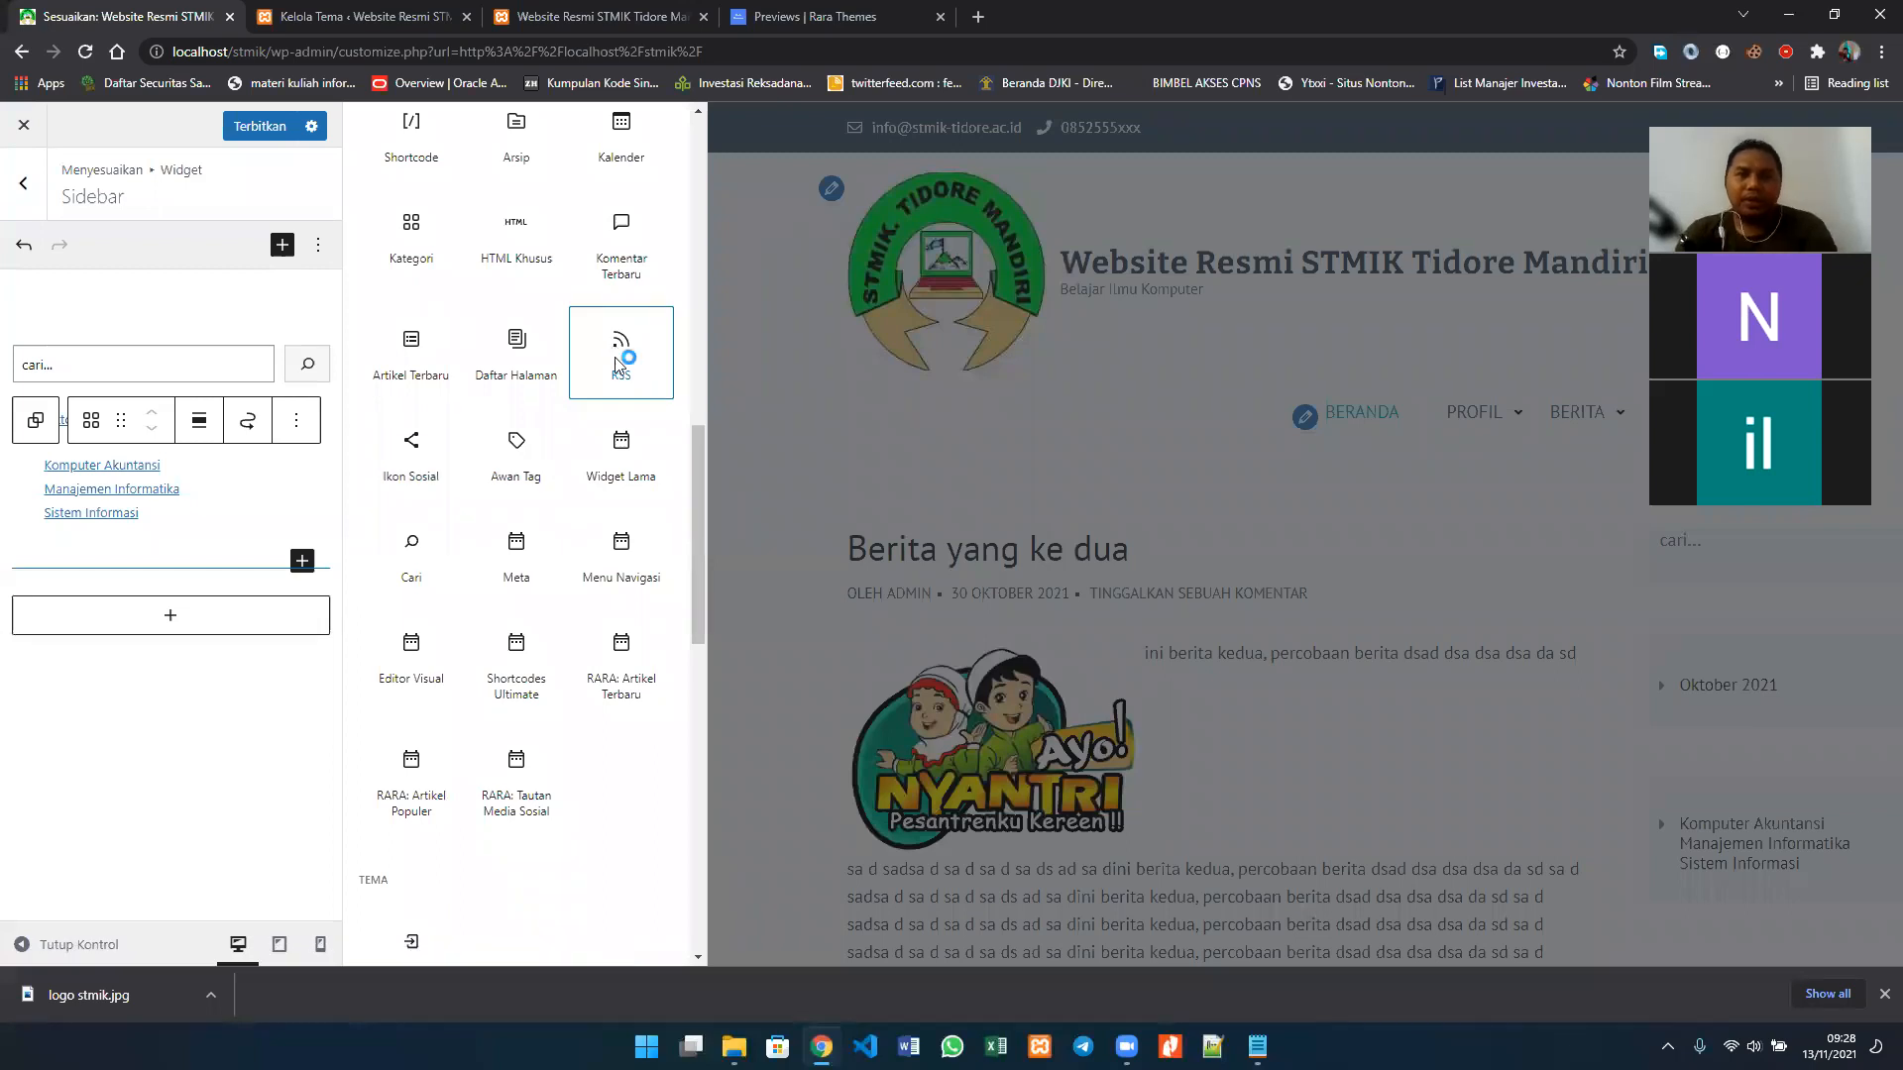
pyautogui.click(617, 364)
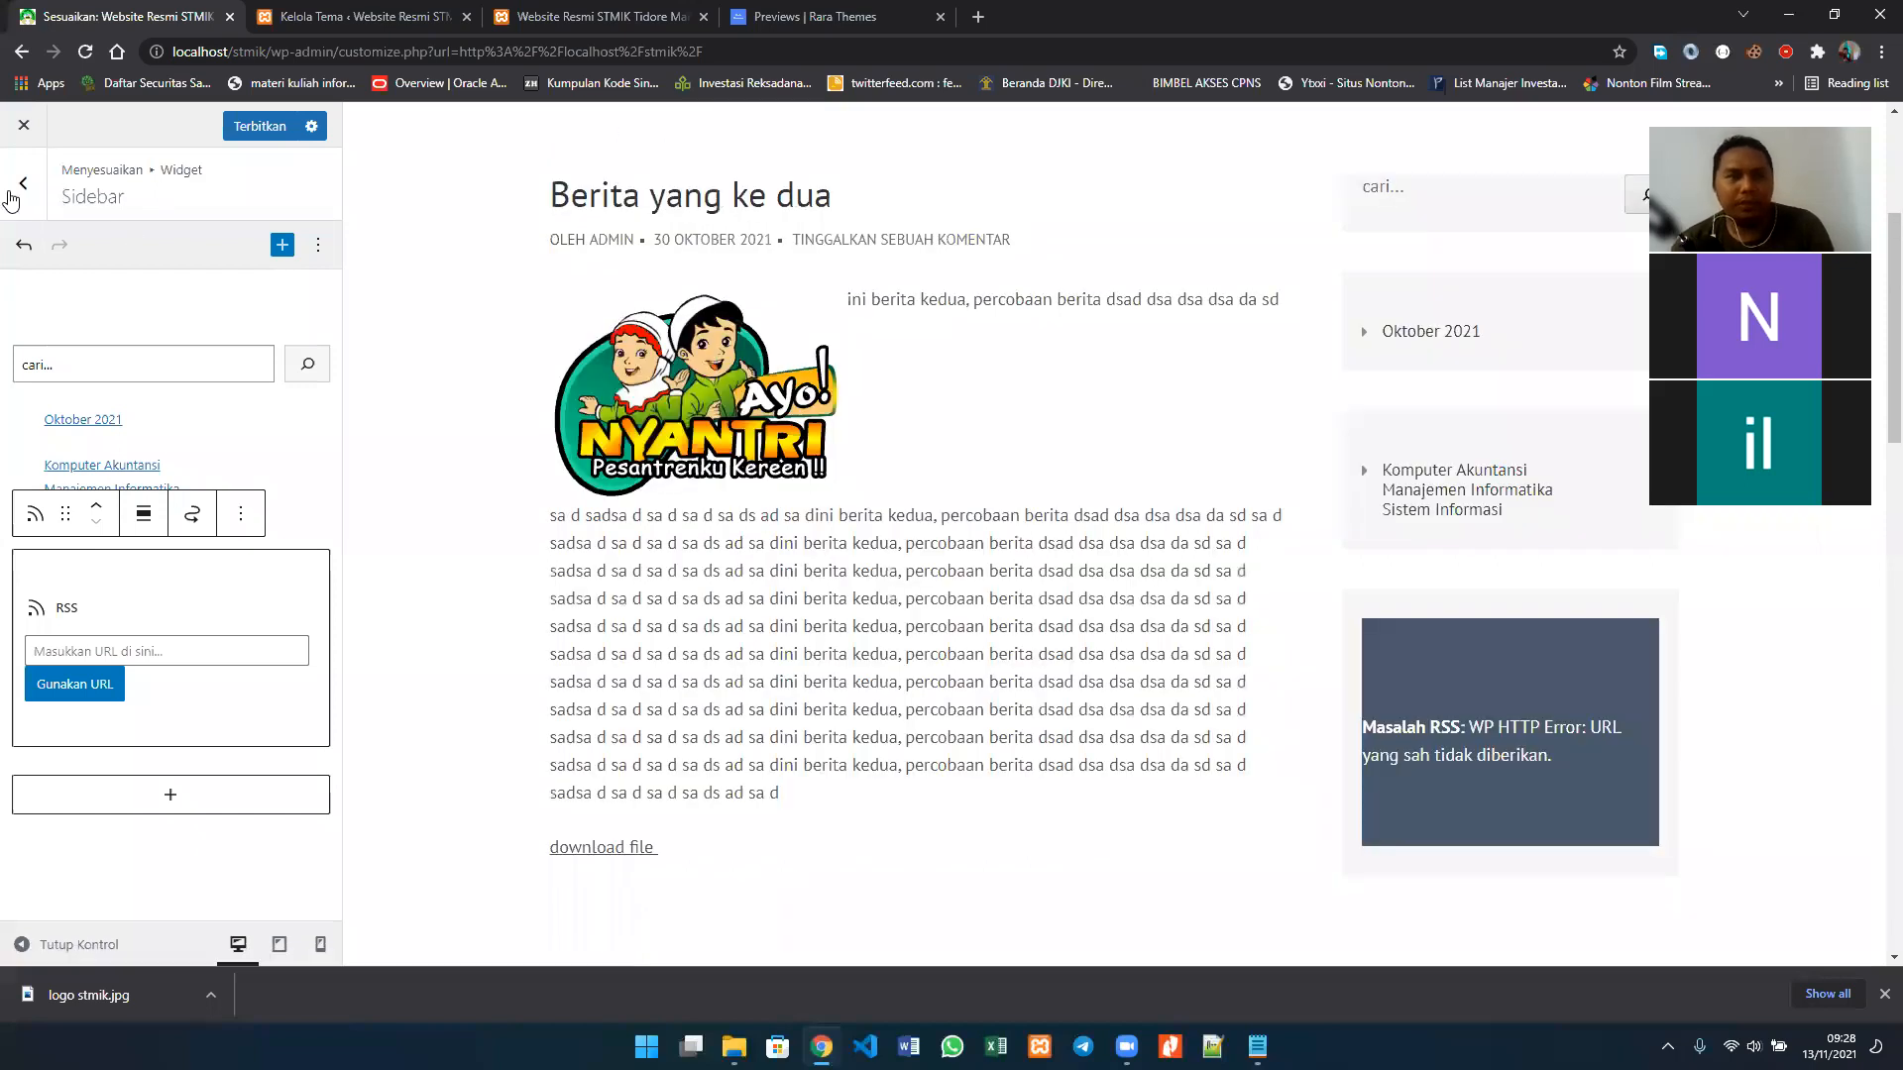
# Step: Open the Footer Satu widget area and view the site footer in the preview
pyautogui.click(27, 182)
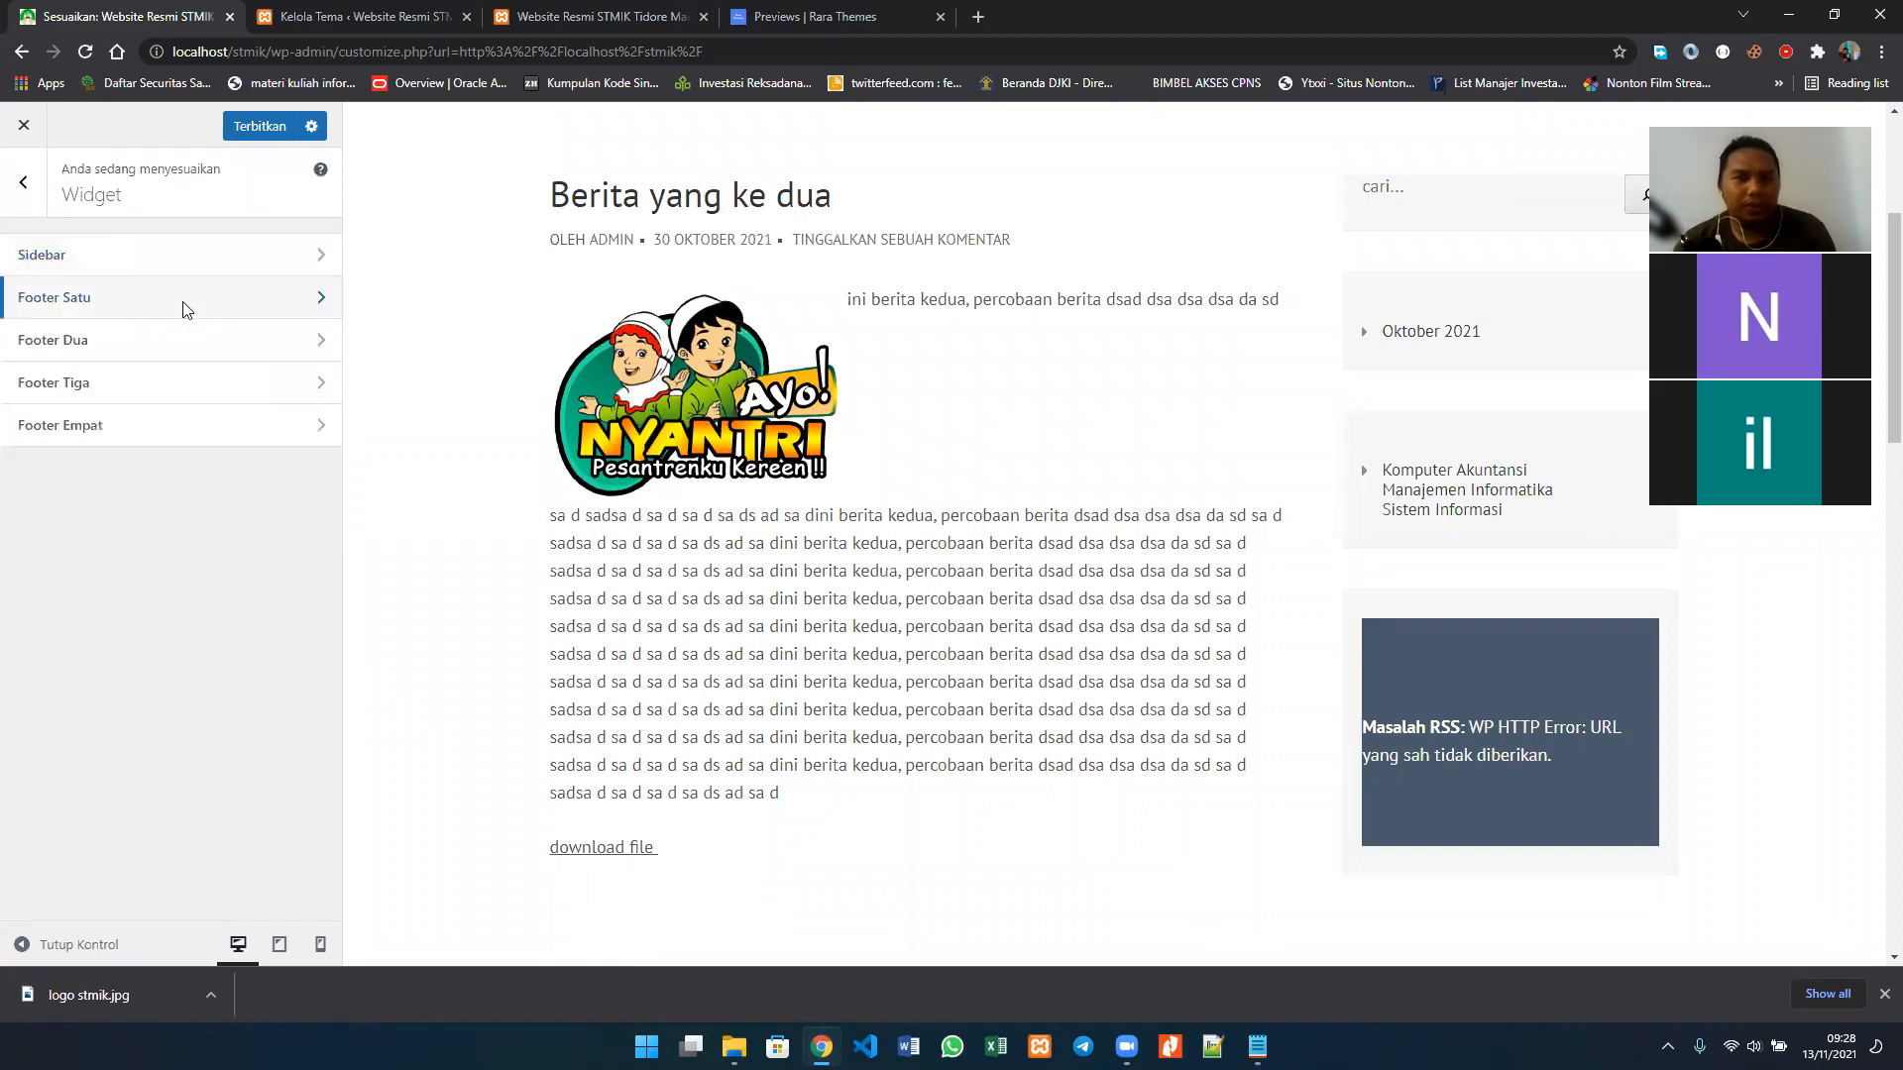
pyautogui.click(296, 303)
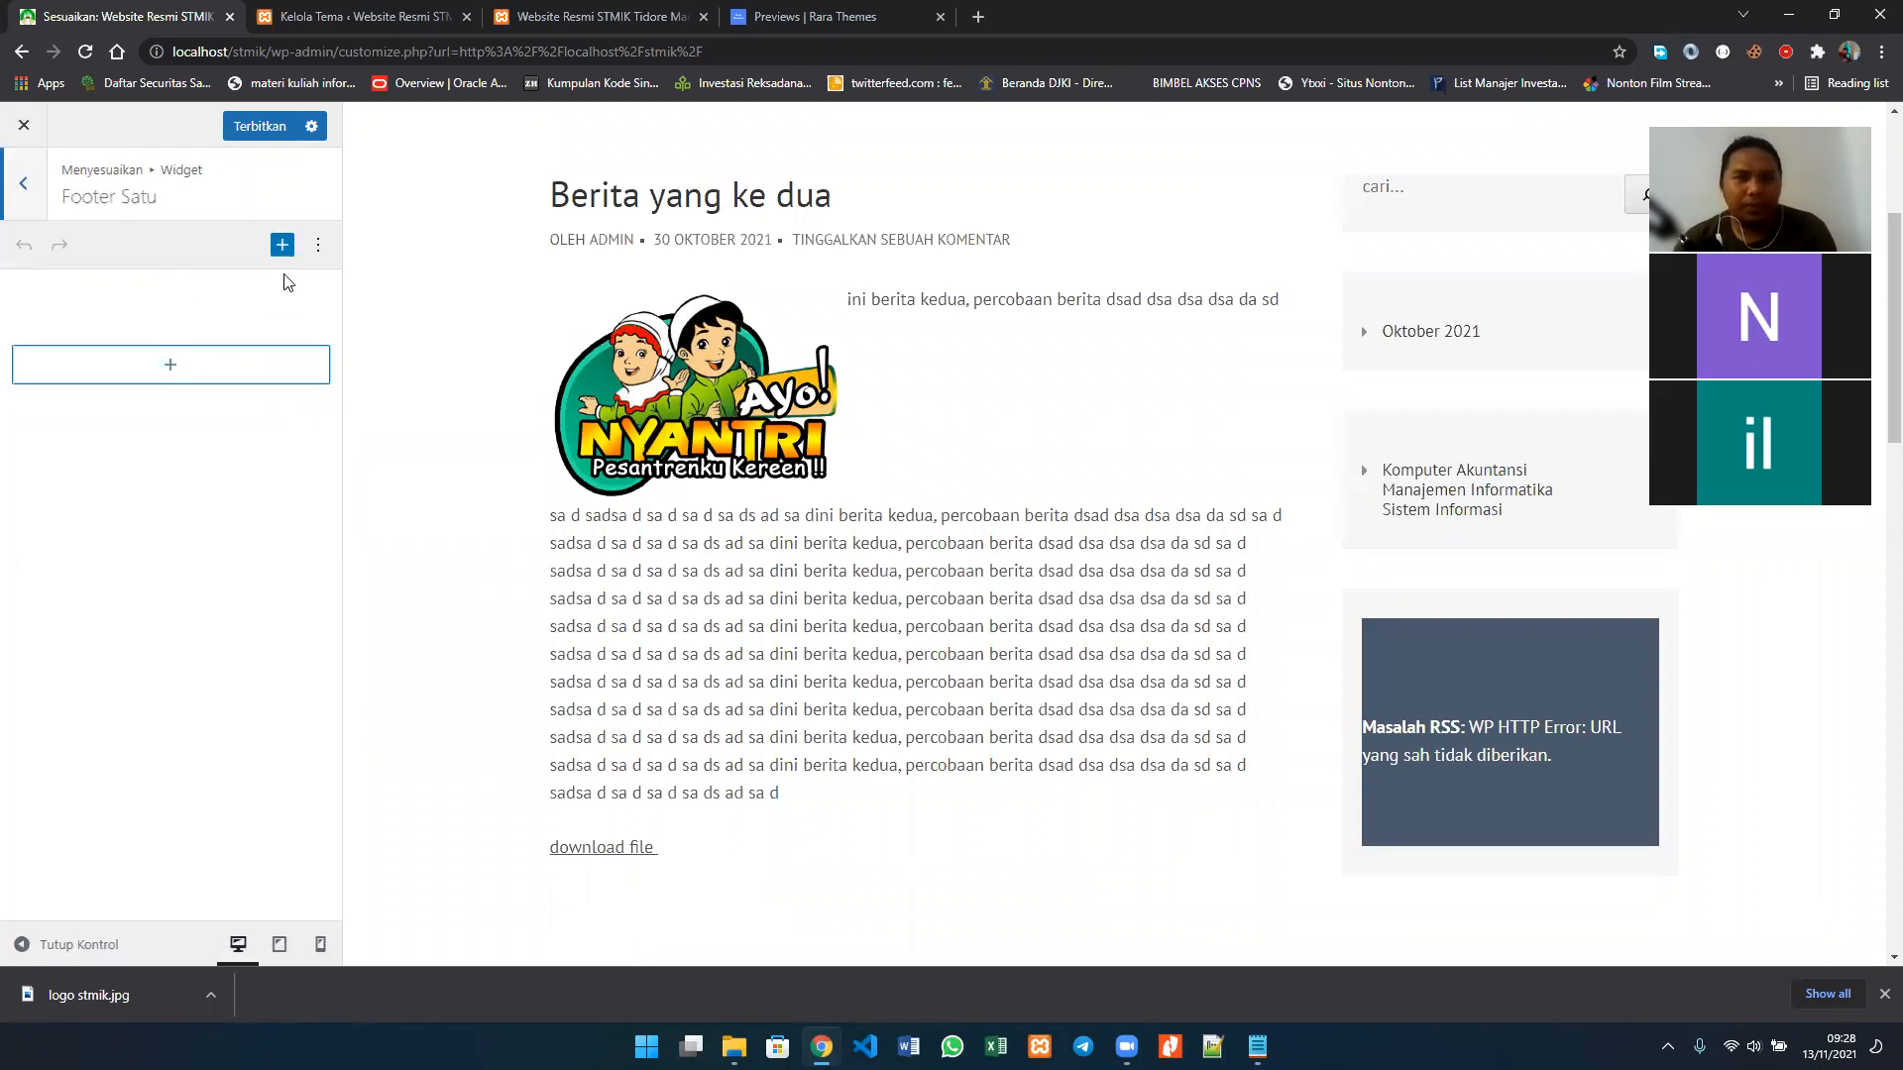
pyautogui.scroll(-6, 733, 763)
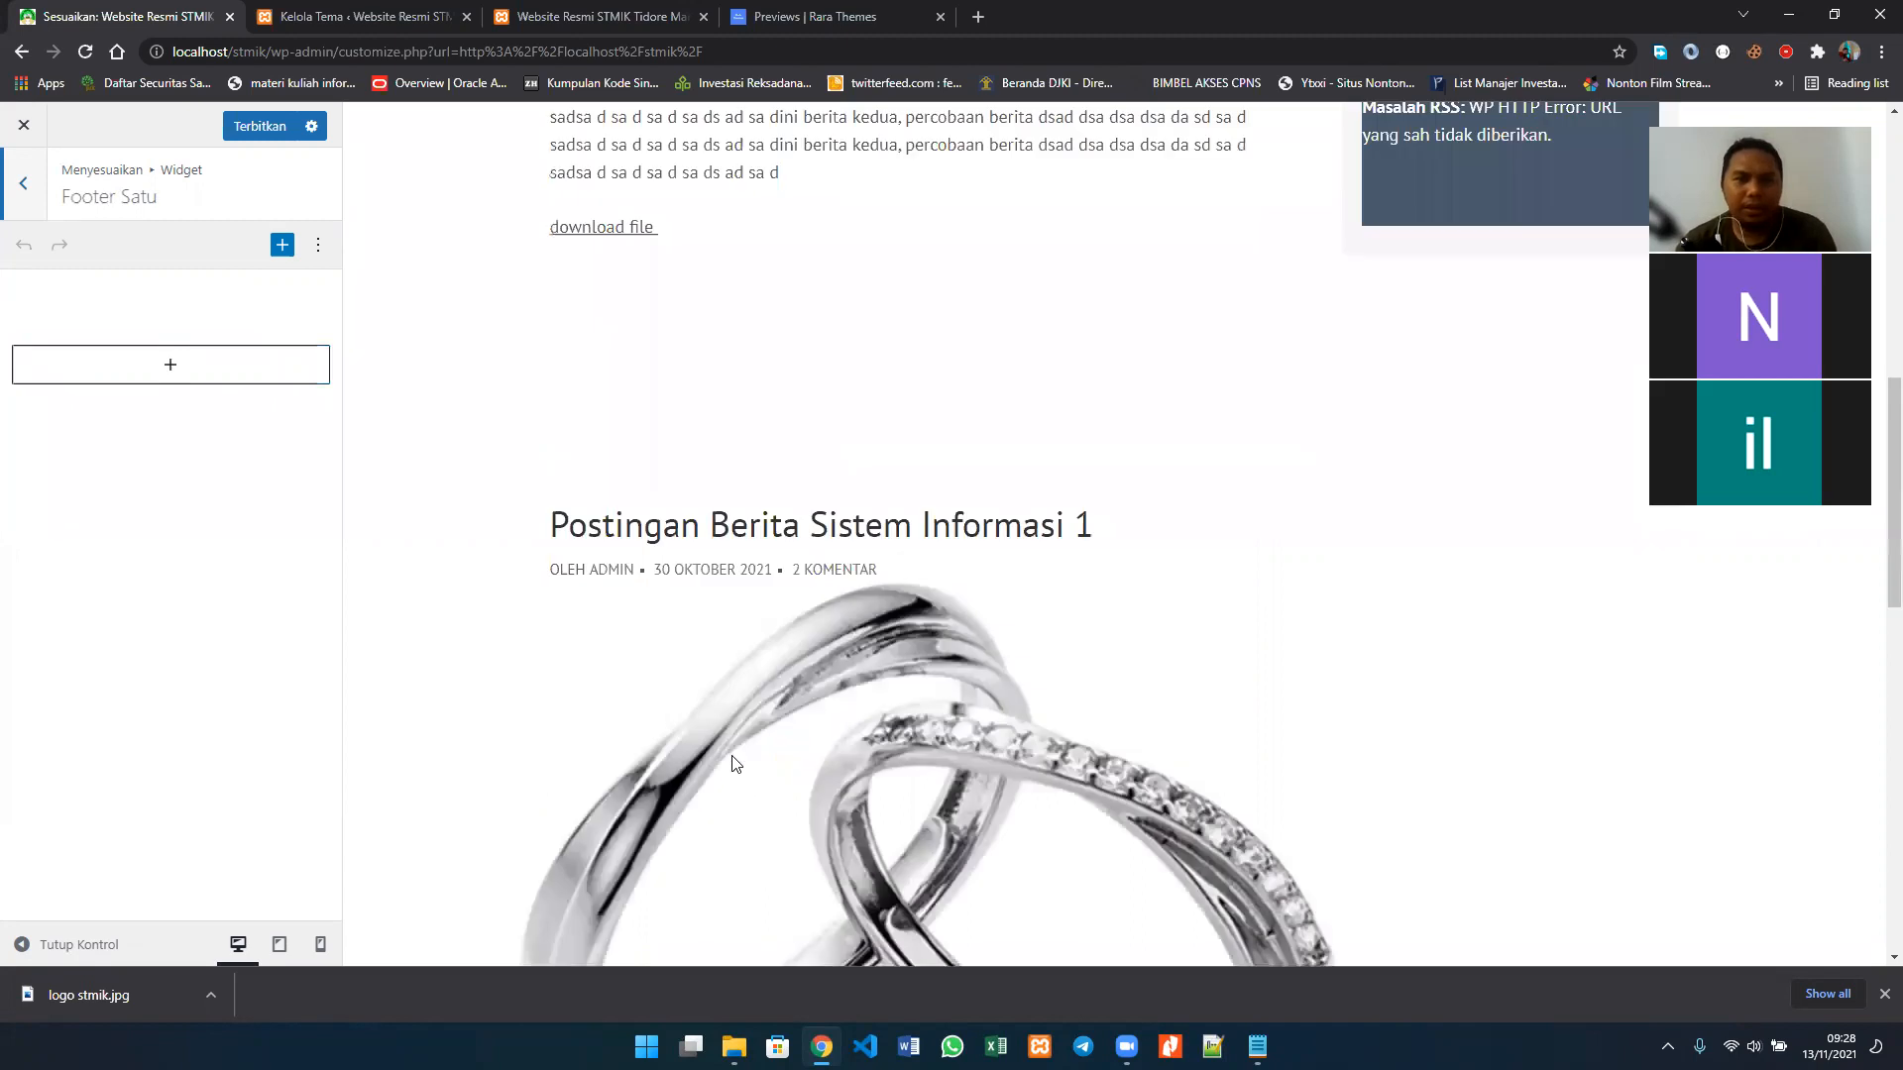
pyautogui.scroll(-10, 733, 764)
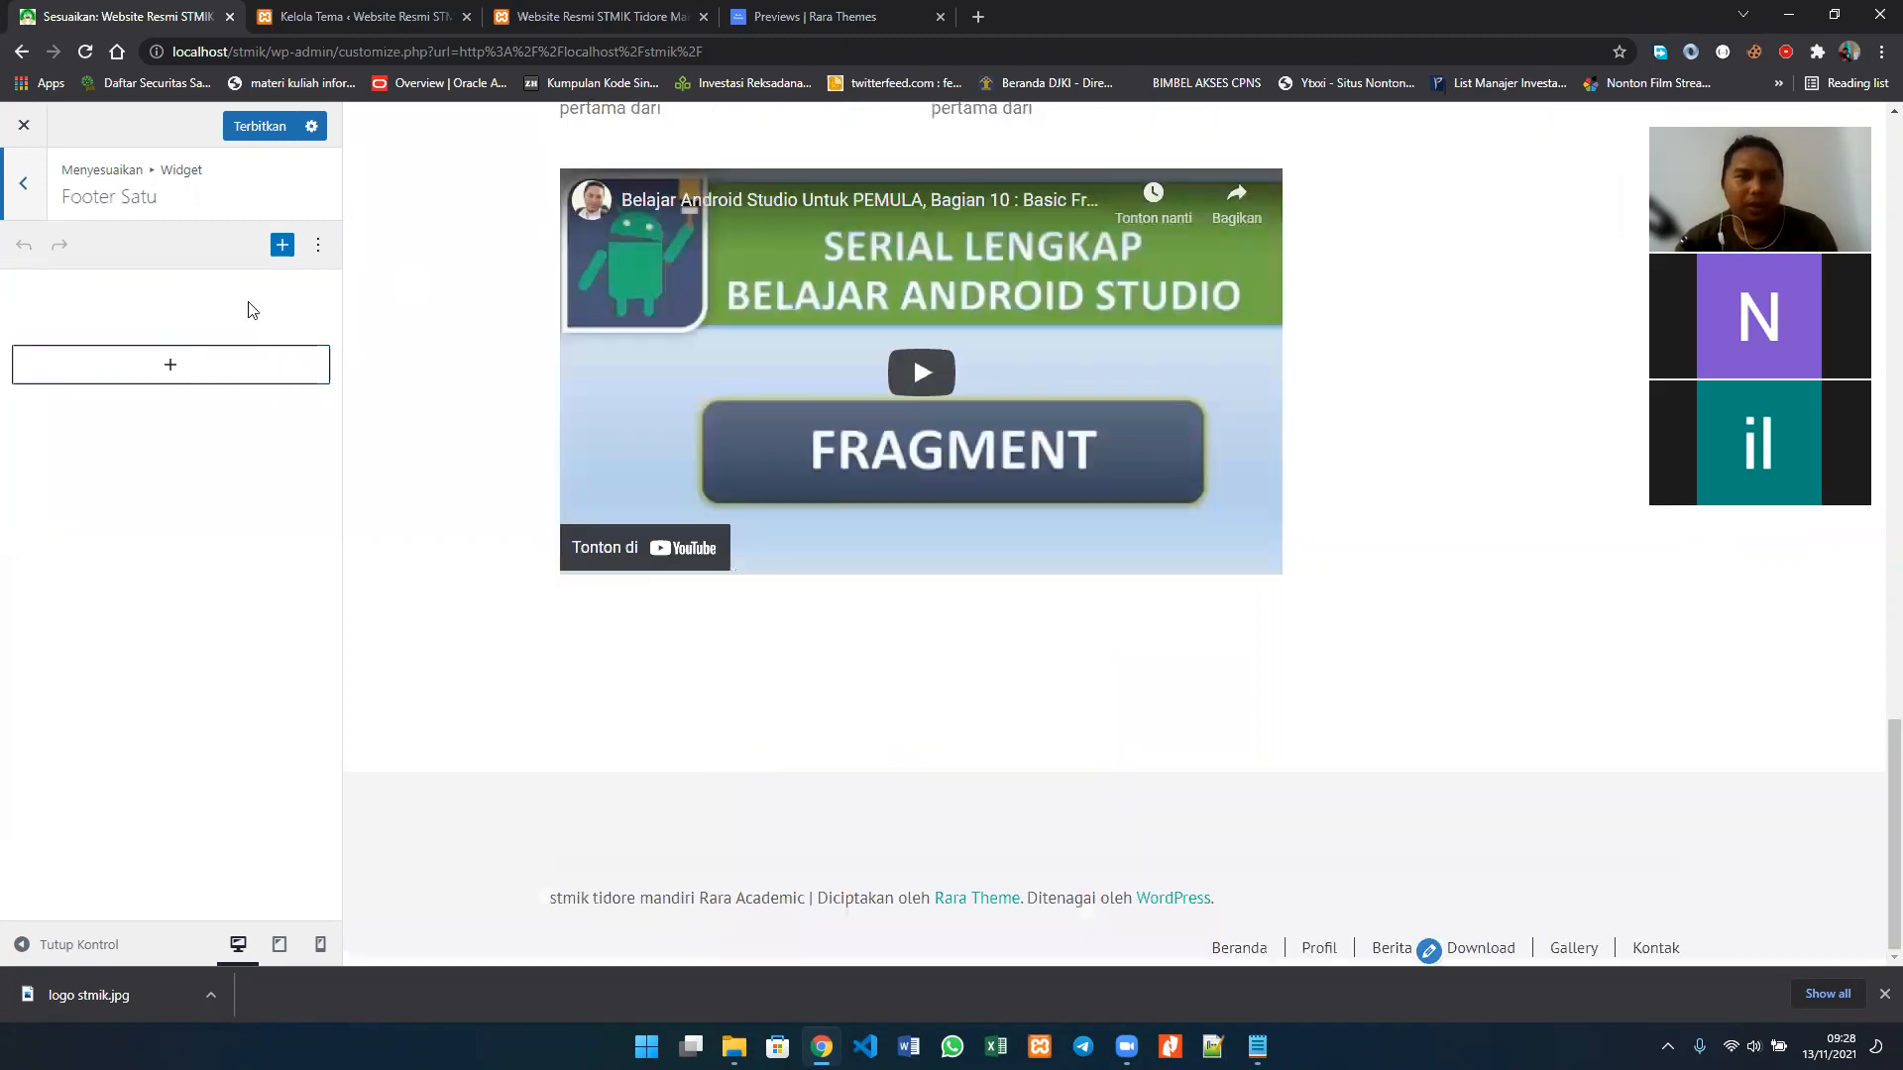
# Step: Browse the full block library for Footer Satu and return to the list of widget areas
pyautogui.click(234, 374)
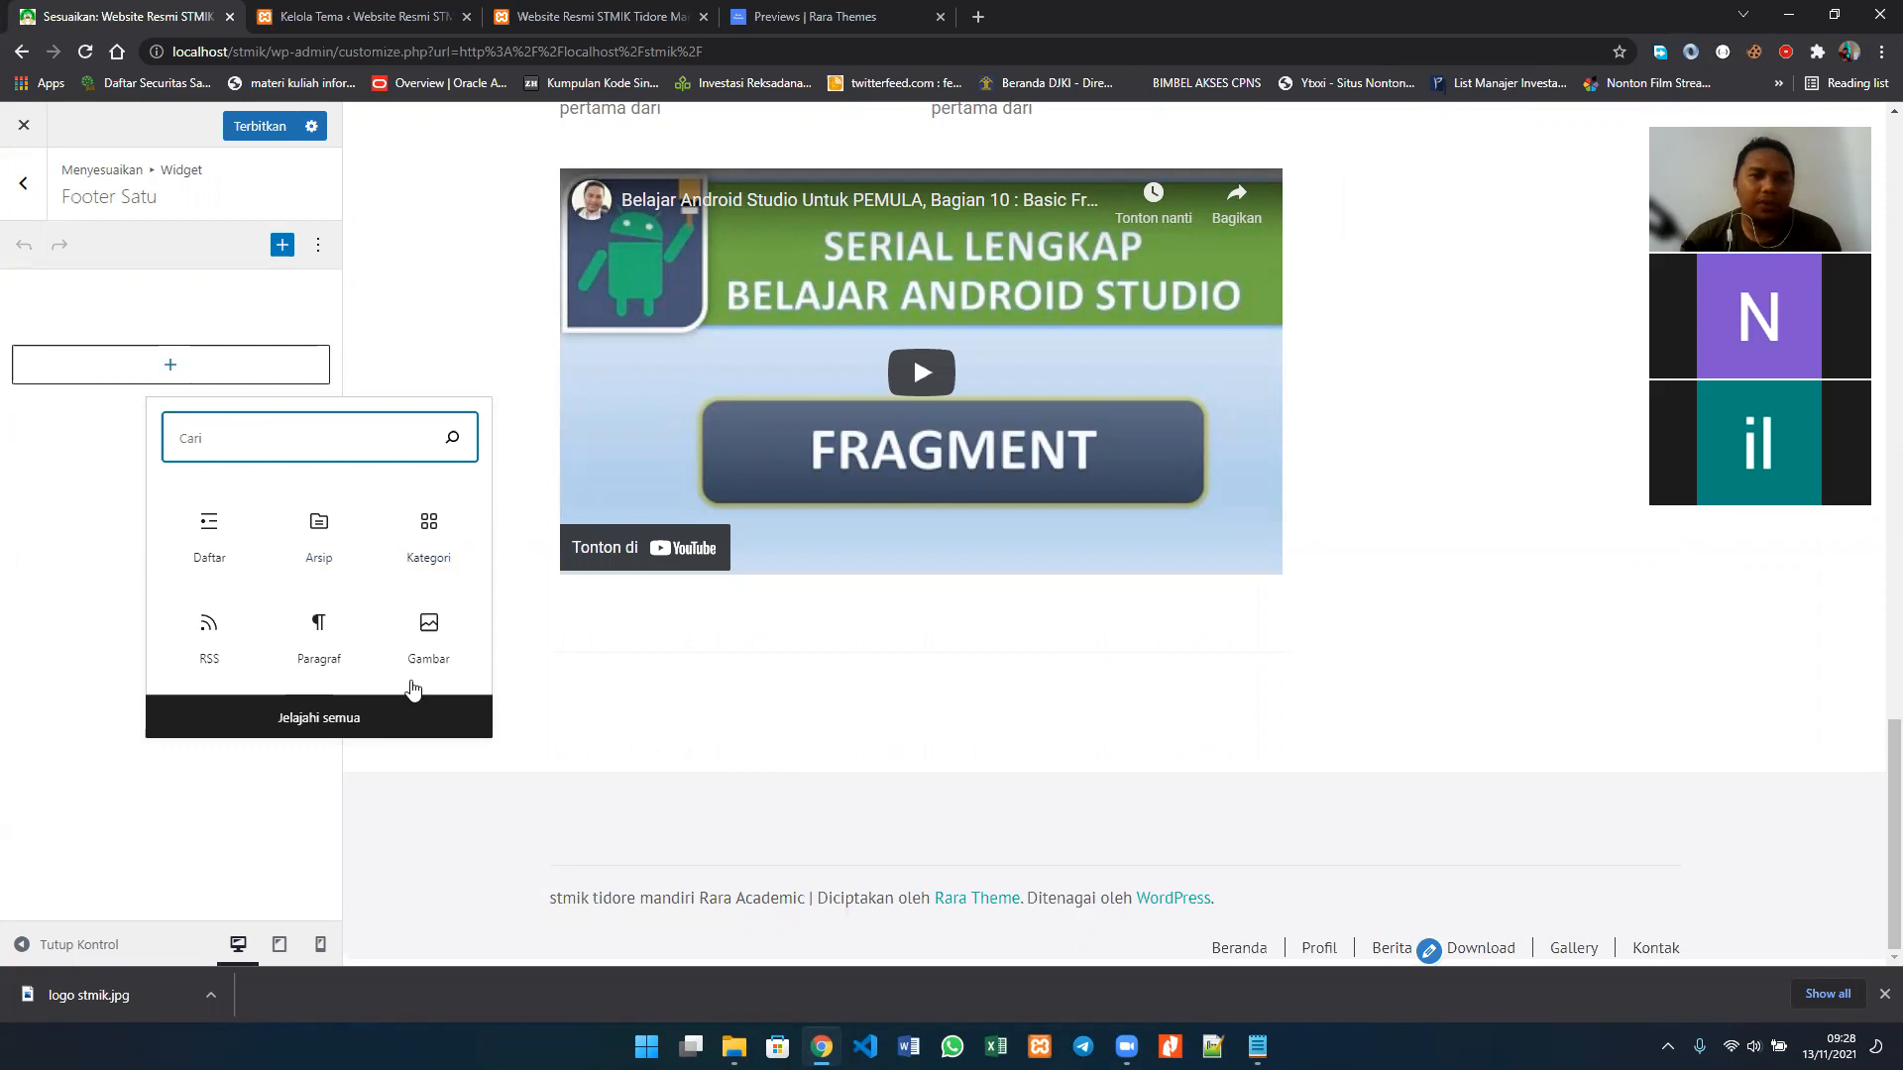
pyautogui.click(409, 709)
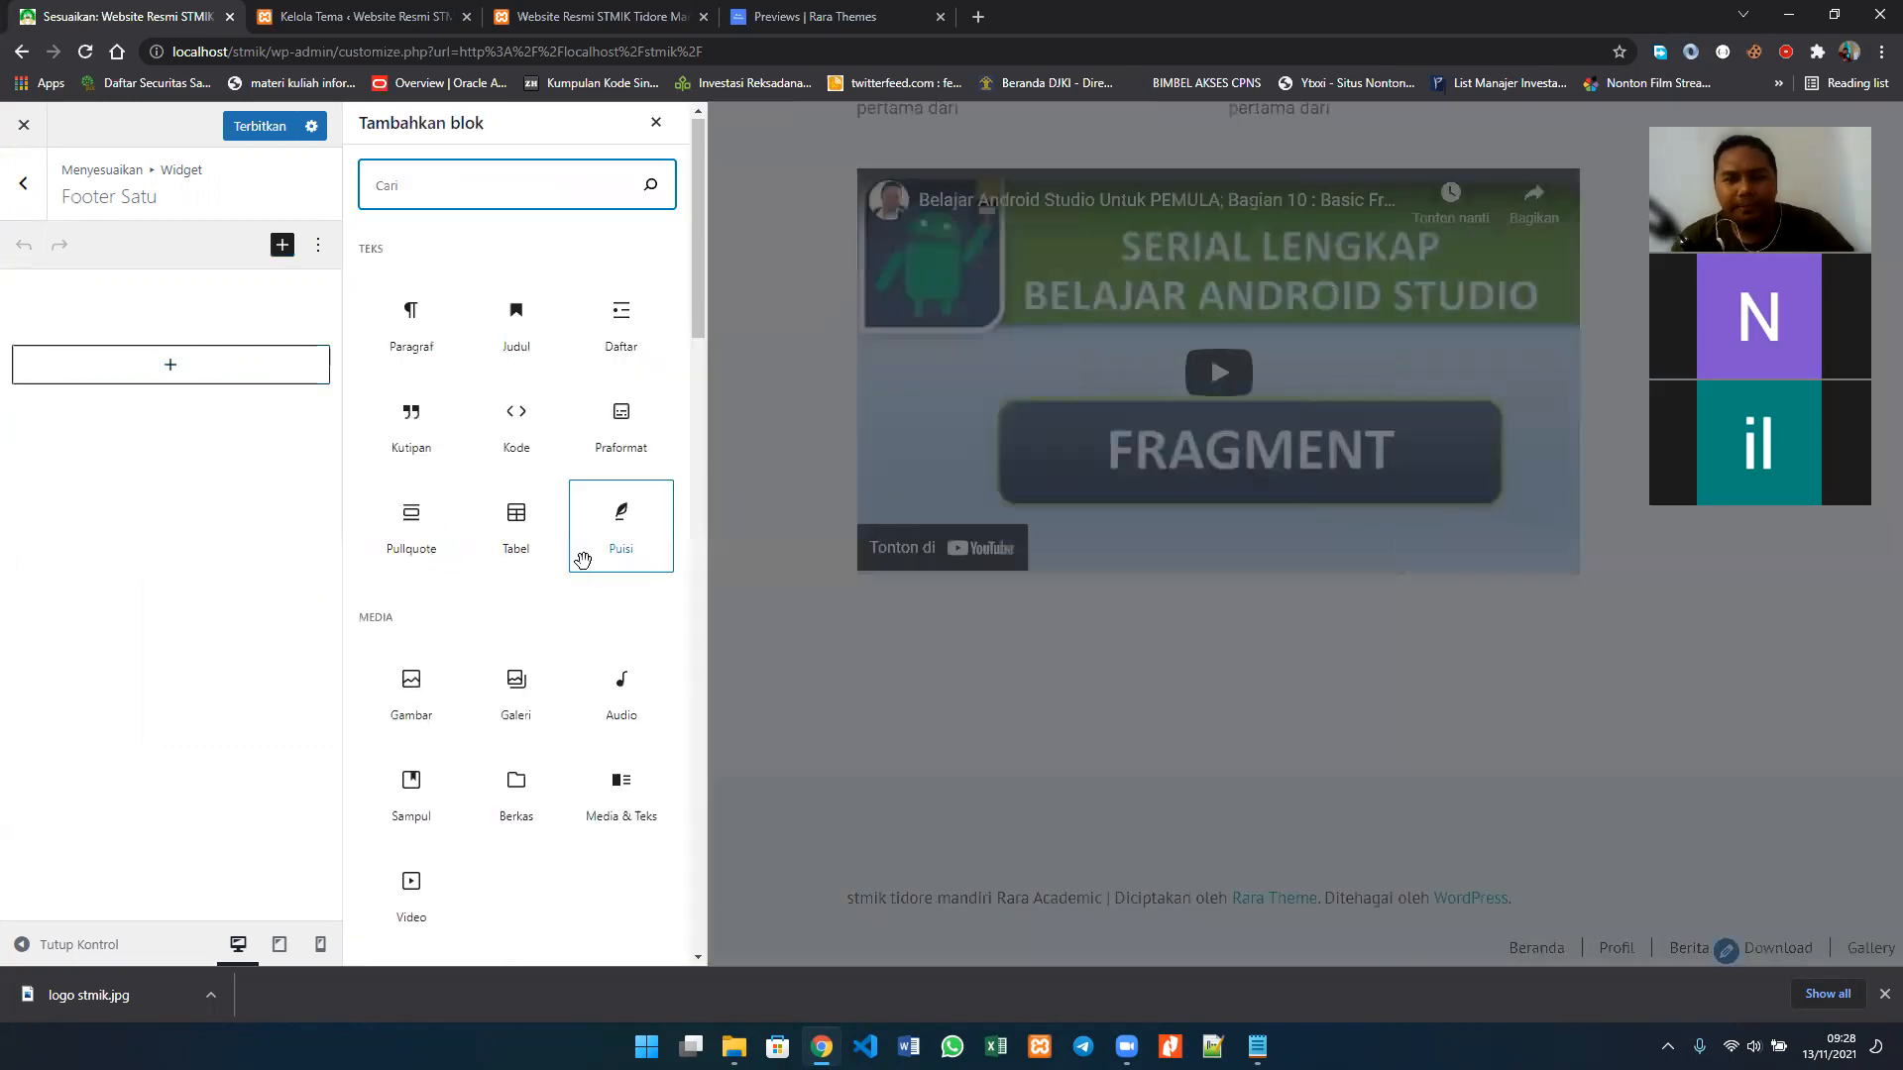
pyautogui.scroll(-20, 585, 569)
pyautogui.scroll(-4, 583, 561)
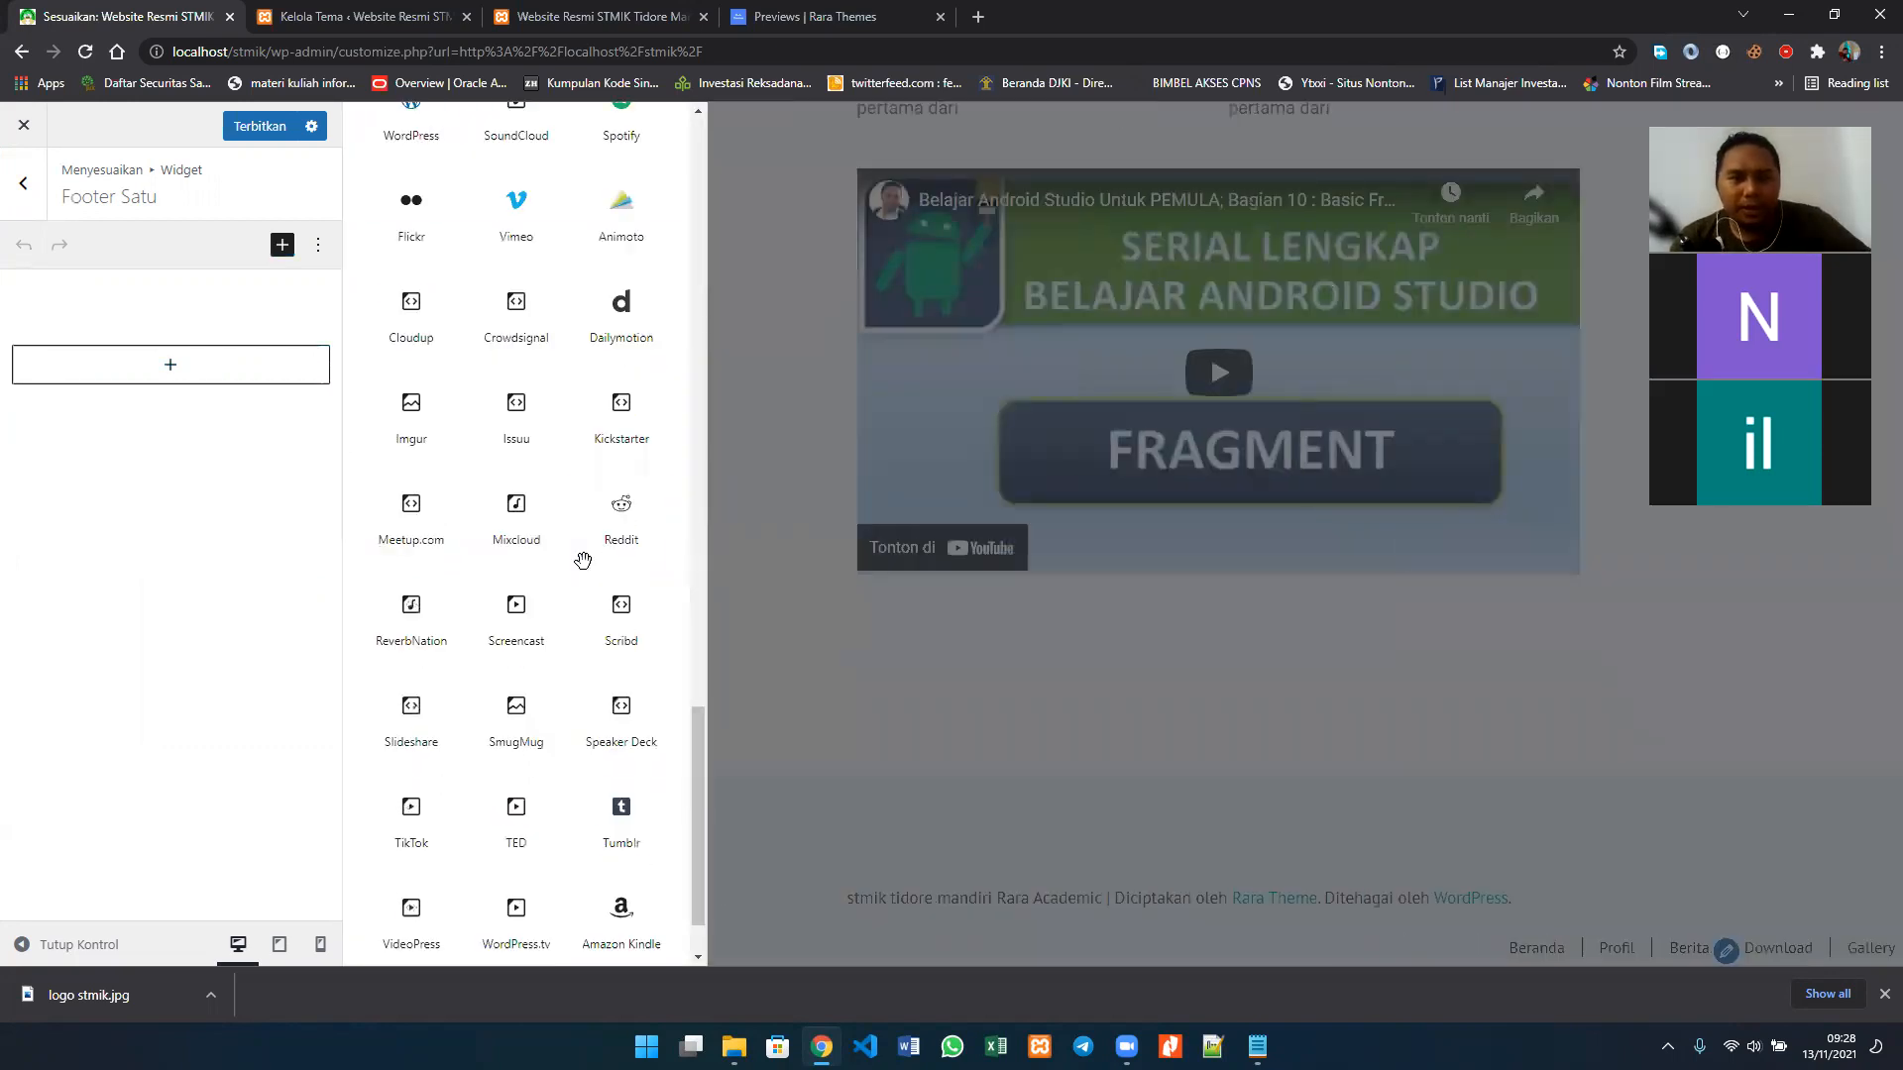
pyautogui.scroll(6, 583, 561)
pyautogui.scroll(-1, 586, 571)
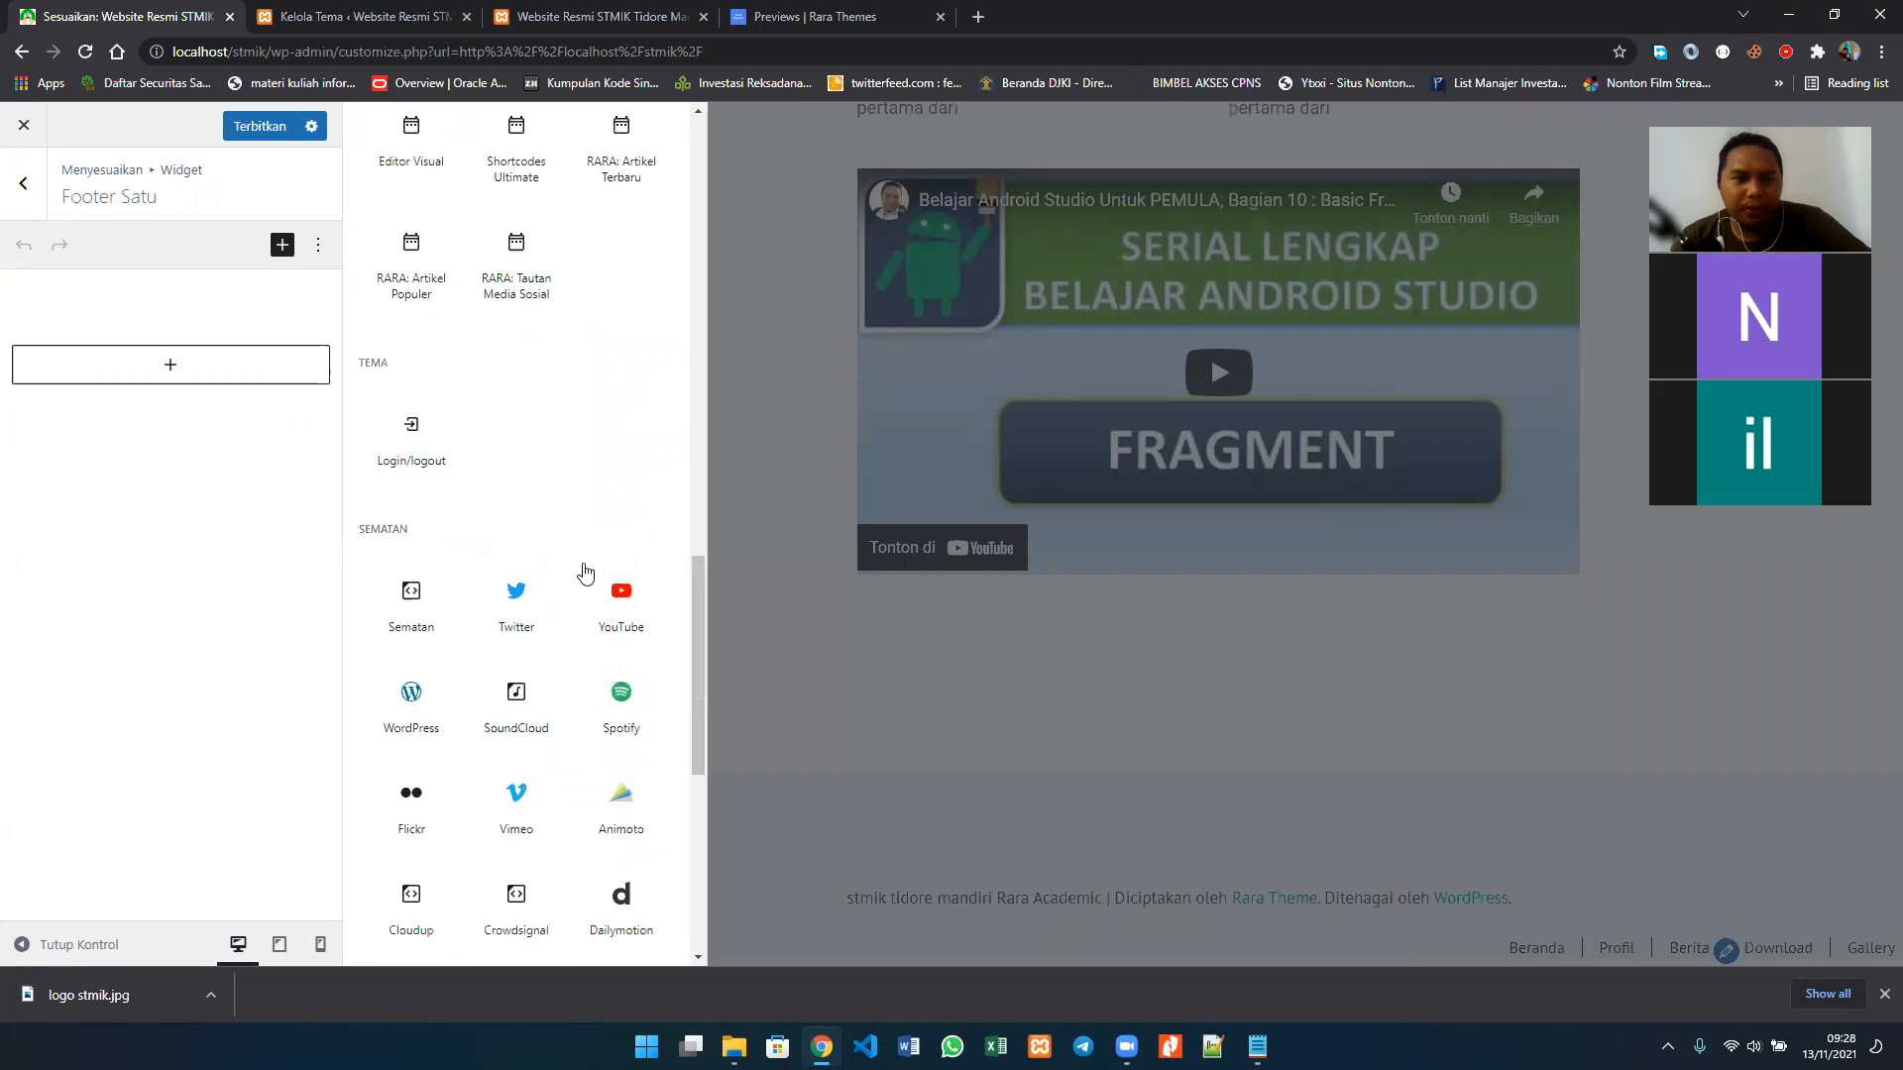
pyautogui.scroll(-2, 584, 573)
pyautogui.scroll(-2, 585, 572)
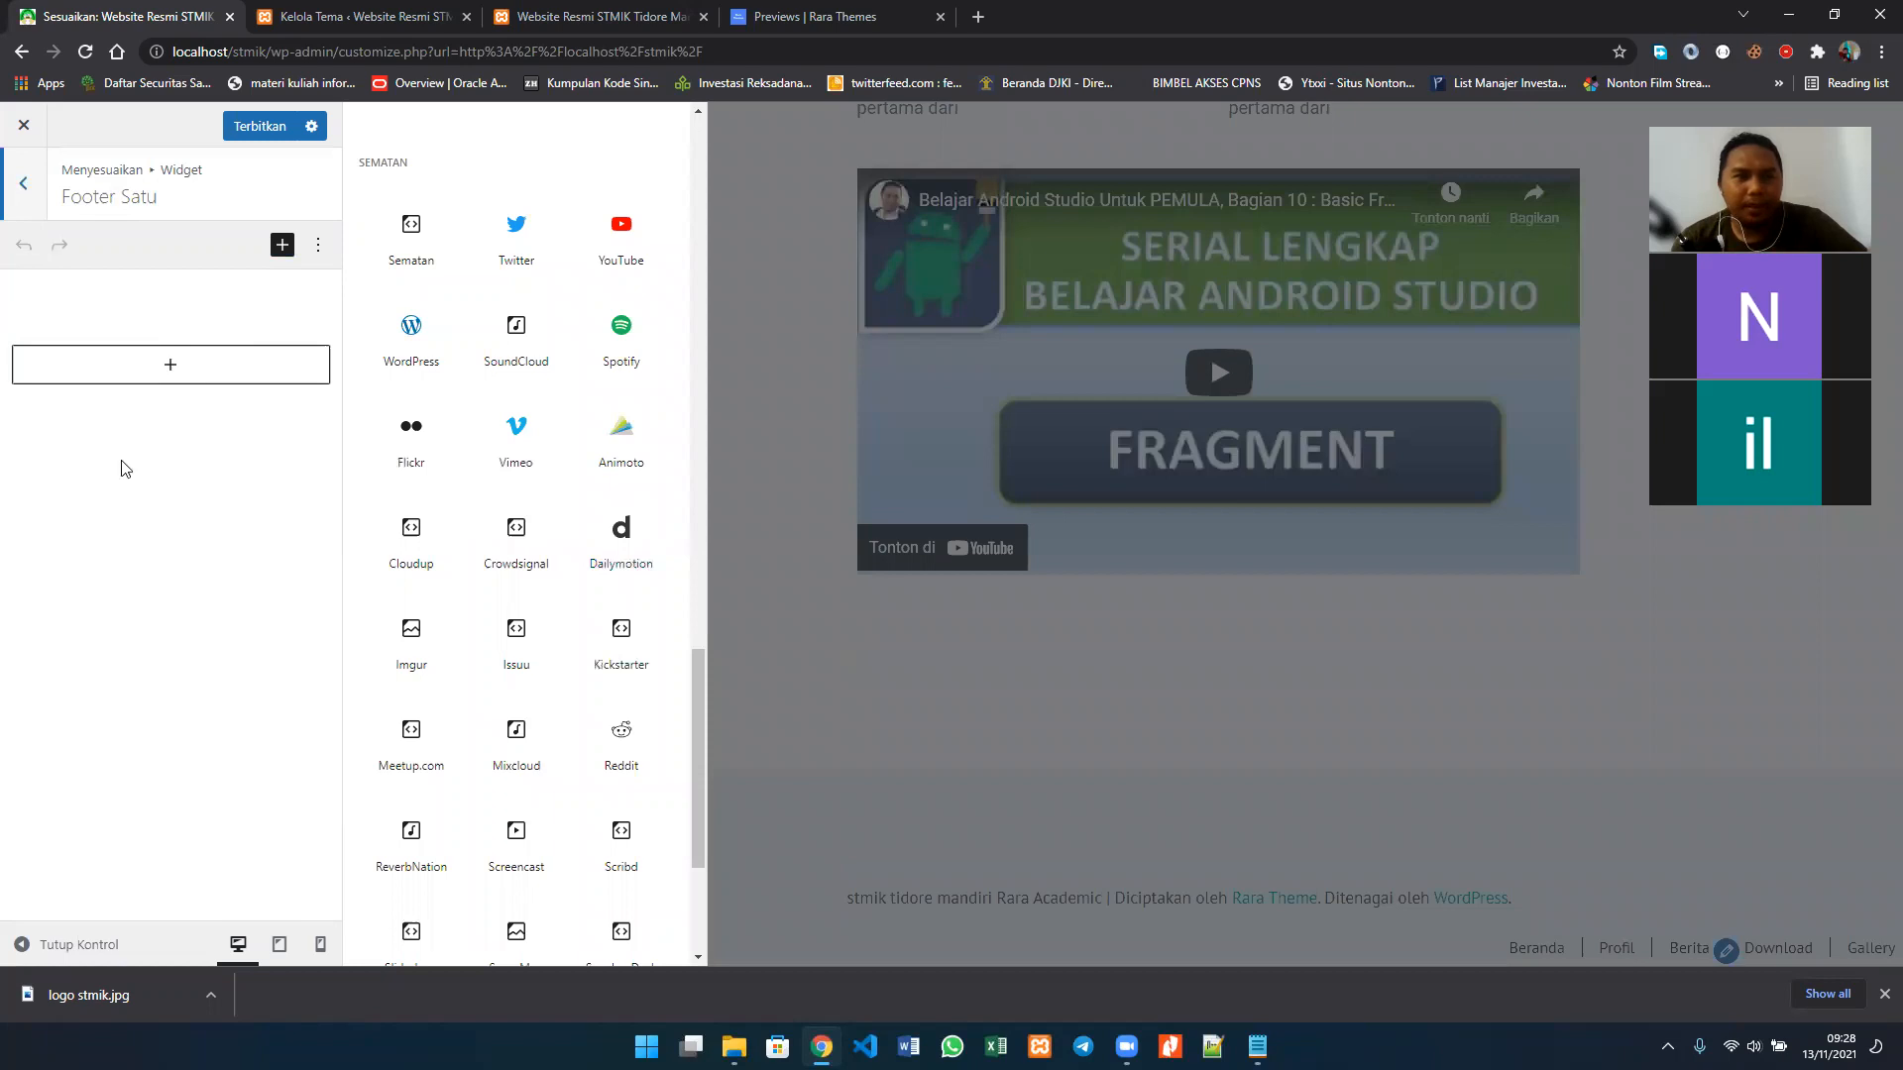
pyautogui.click(24, 183)
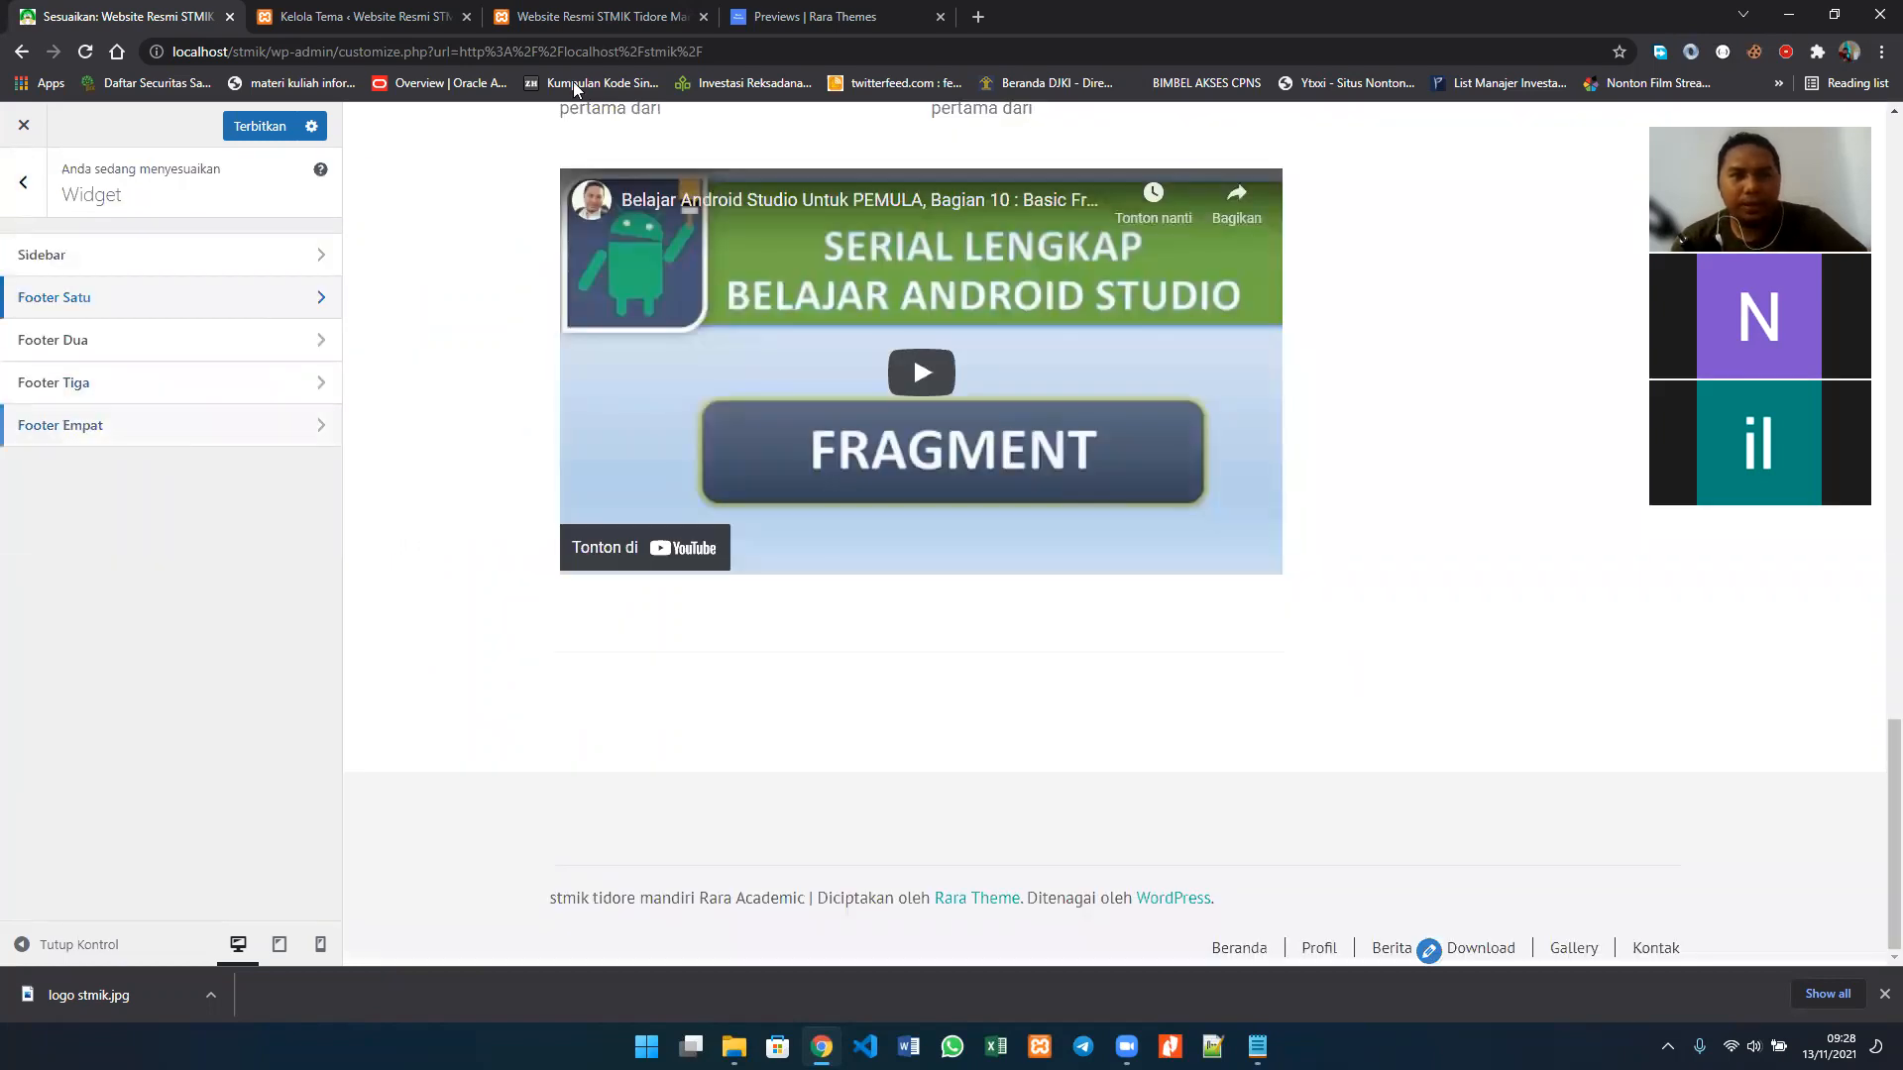
# Step: Examine the Rara Academic theme demo from its About and course sections through the testimonials to the footer columns
pyautogui.click(597, 16)
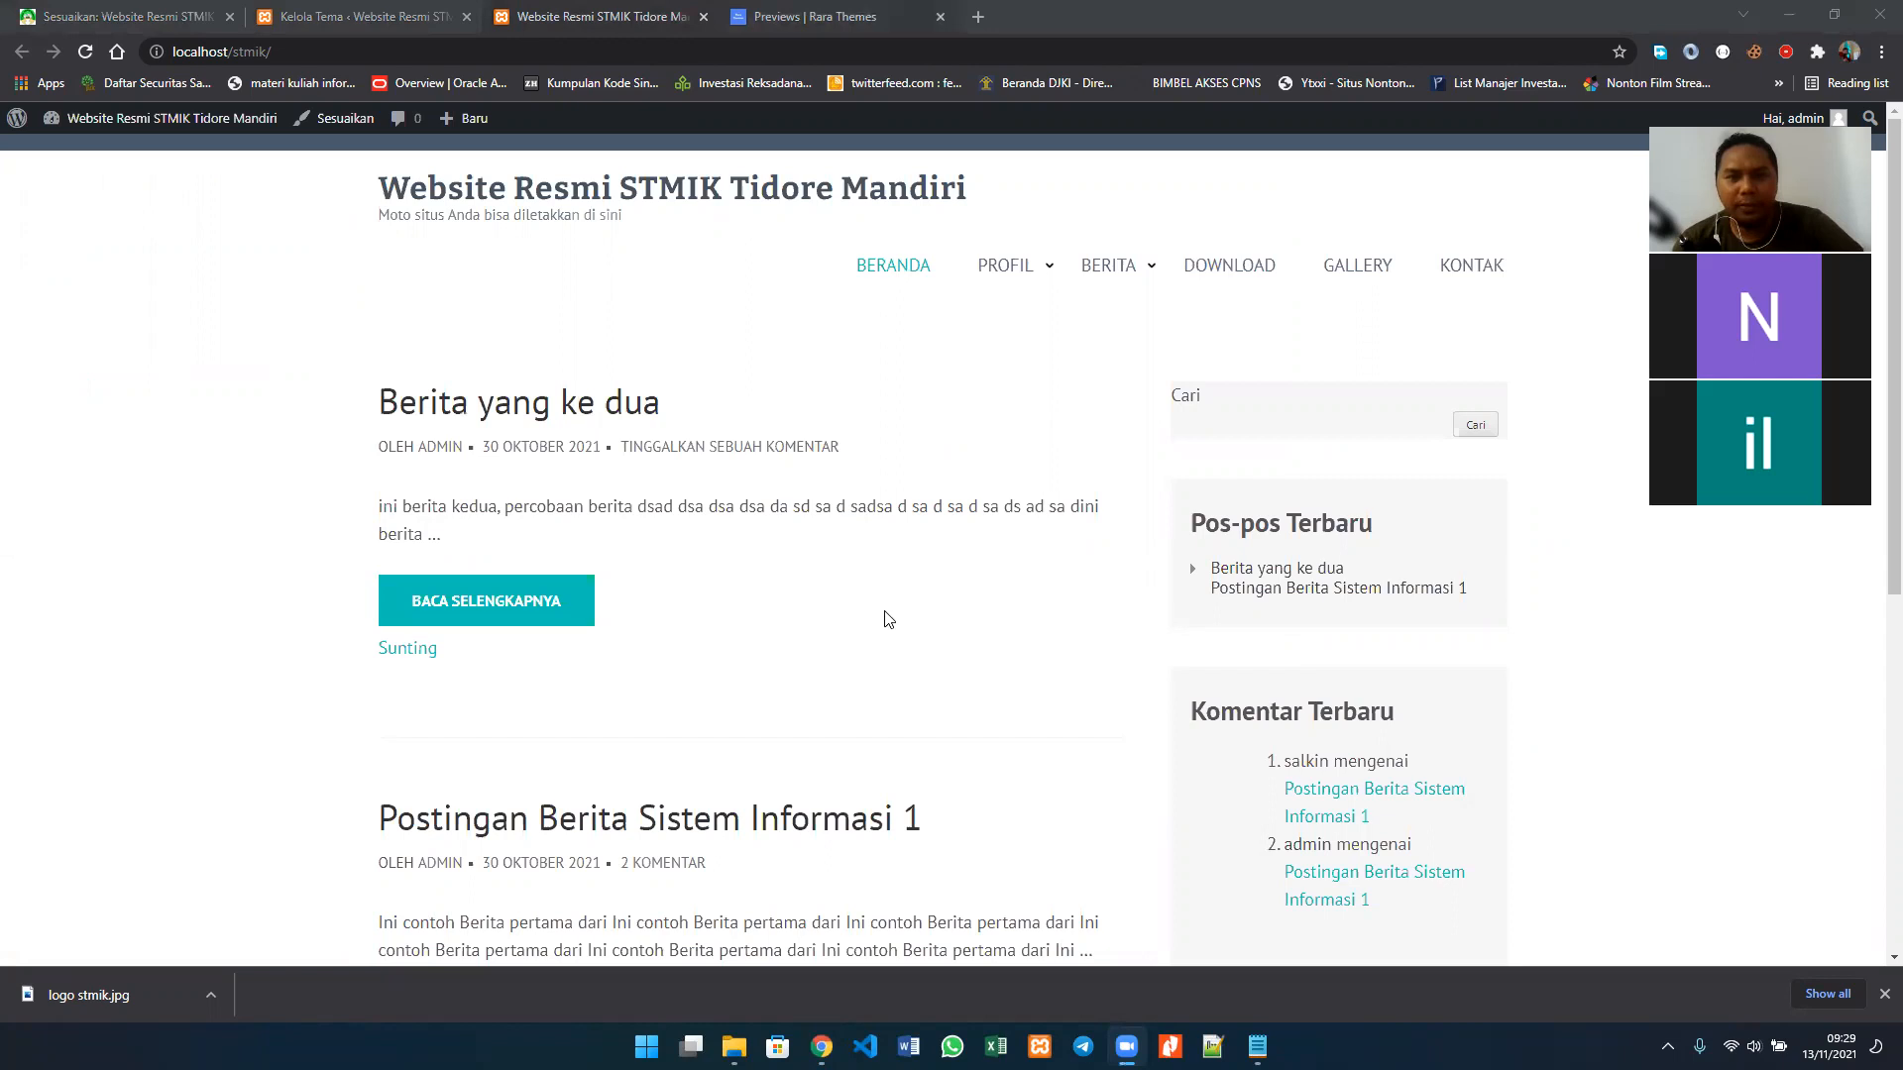
pyautogui.hotkey('ctrl', 'Tab')
pyautogui.scroll(-3, 887, 619)
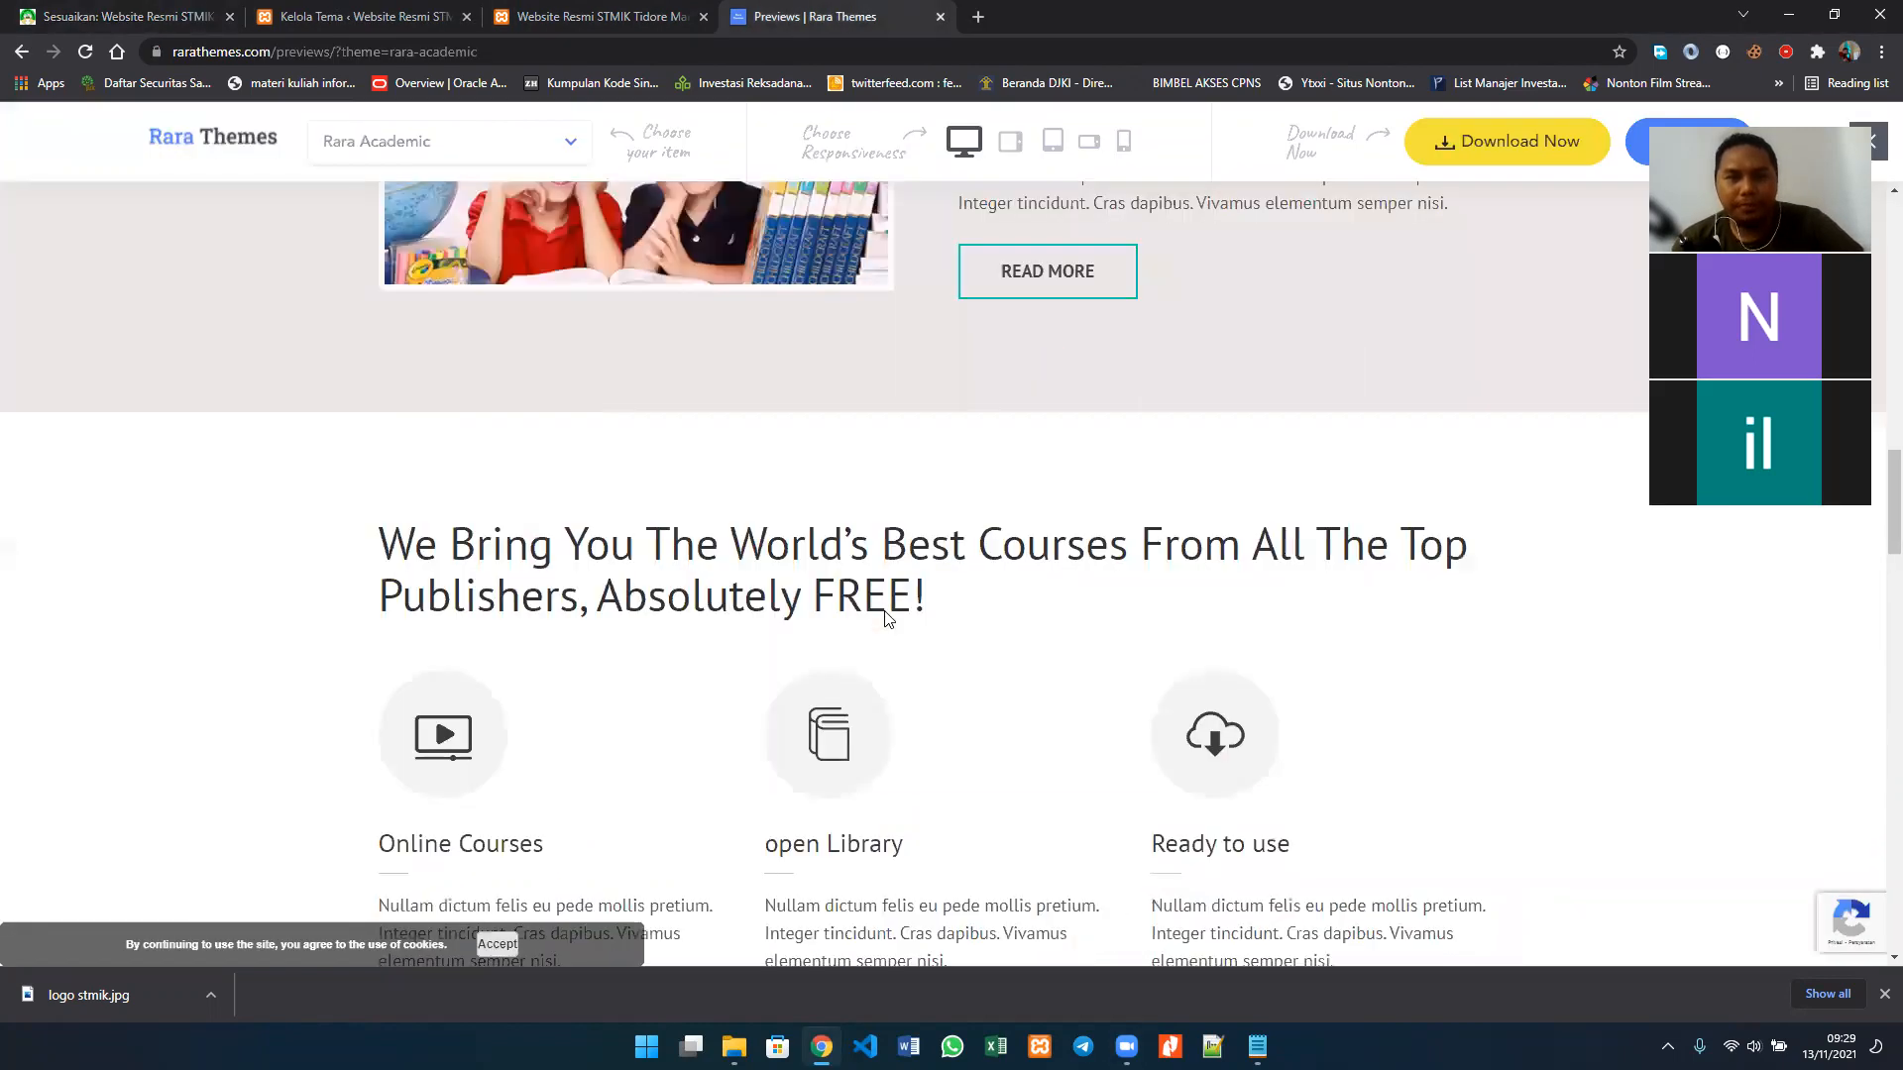
pyautogui.scroll(4, 887, 619)
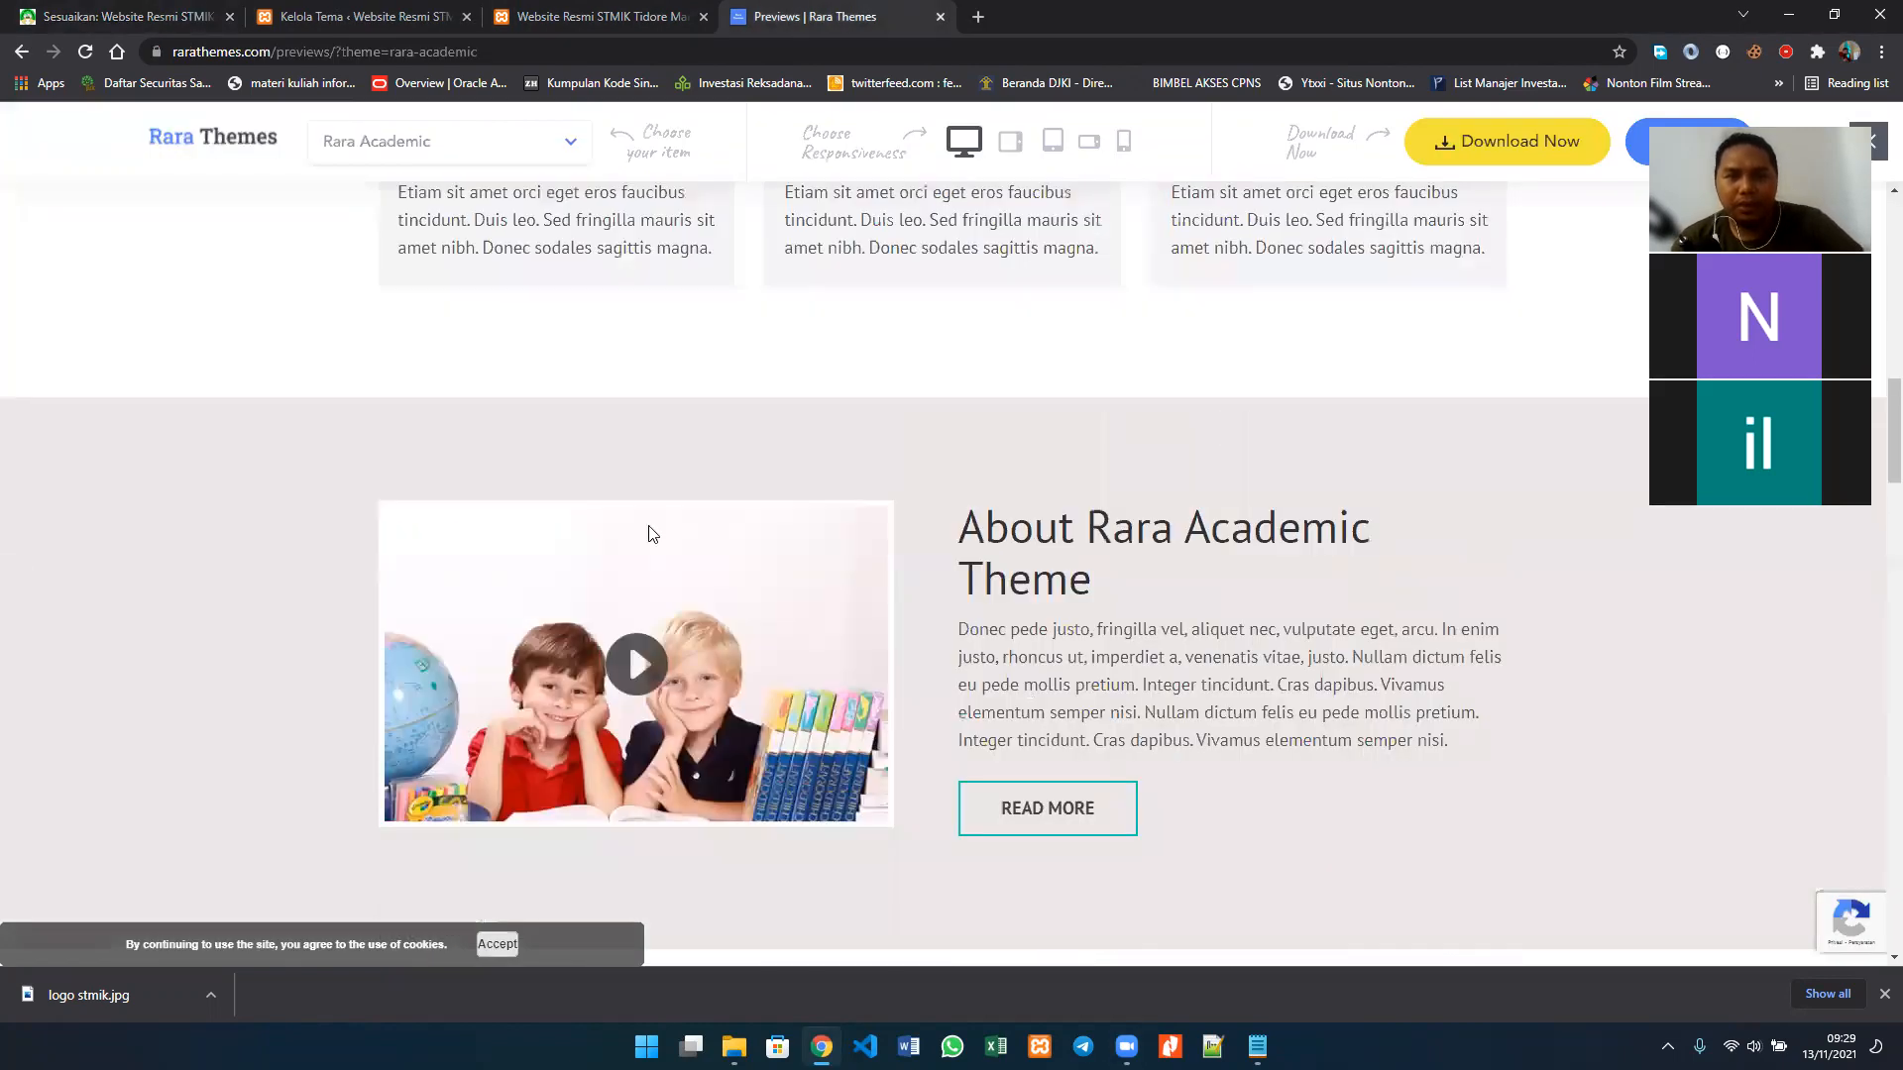
pyautogui.scroll(-5, 653, 534)
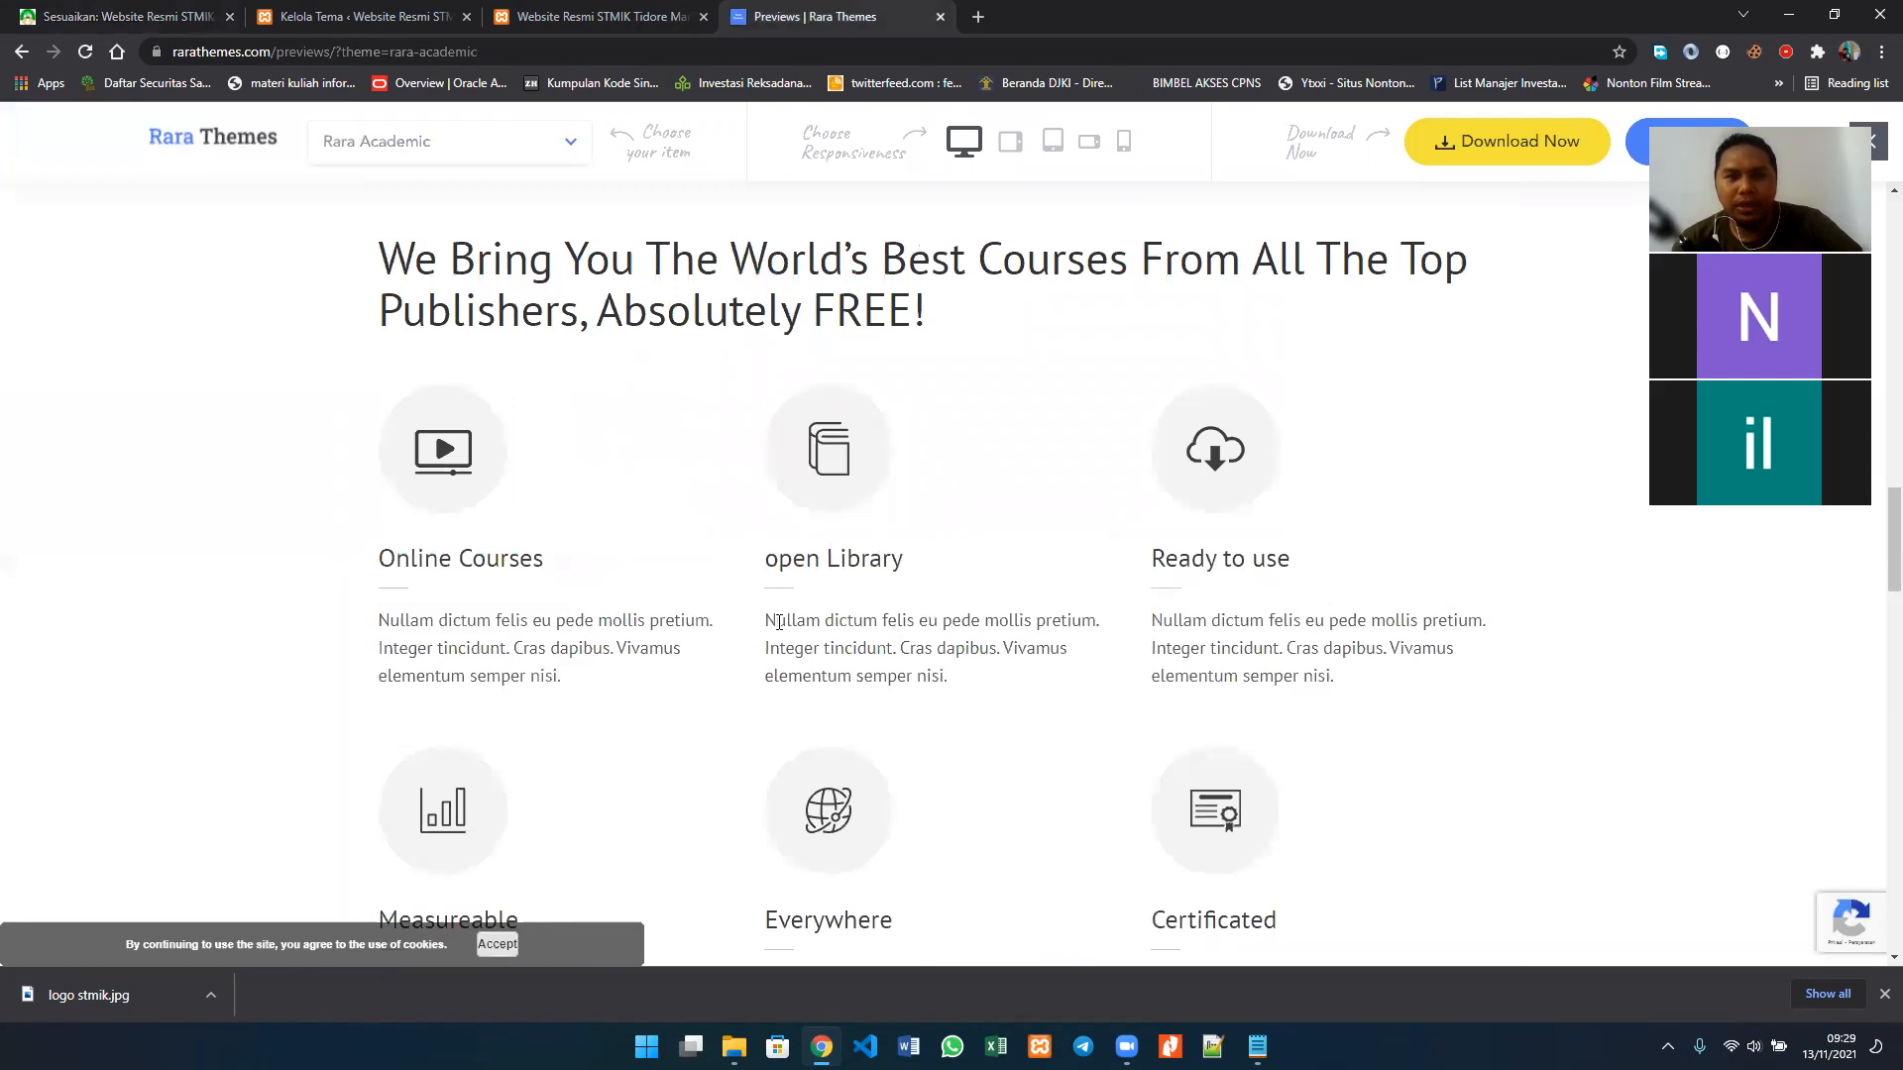
pyautogui.scroll(-8, 779, 622)
pyautogui.scroll(-8, 779, 622)
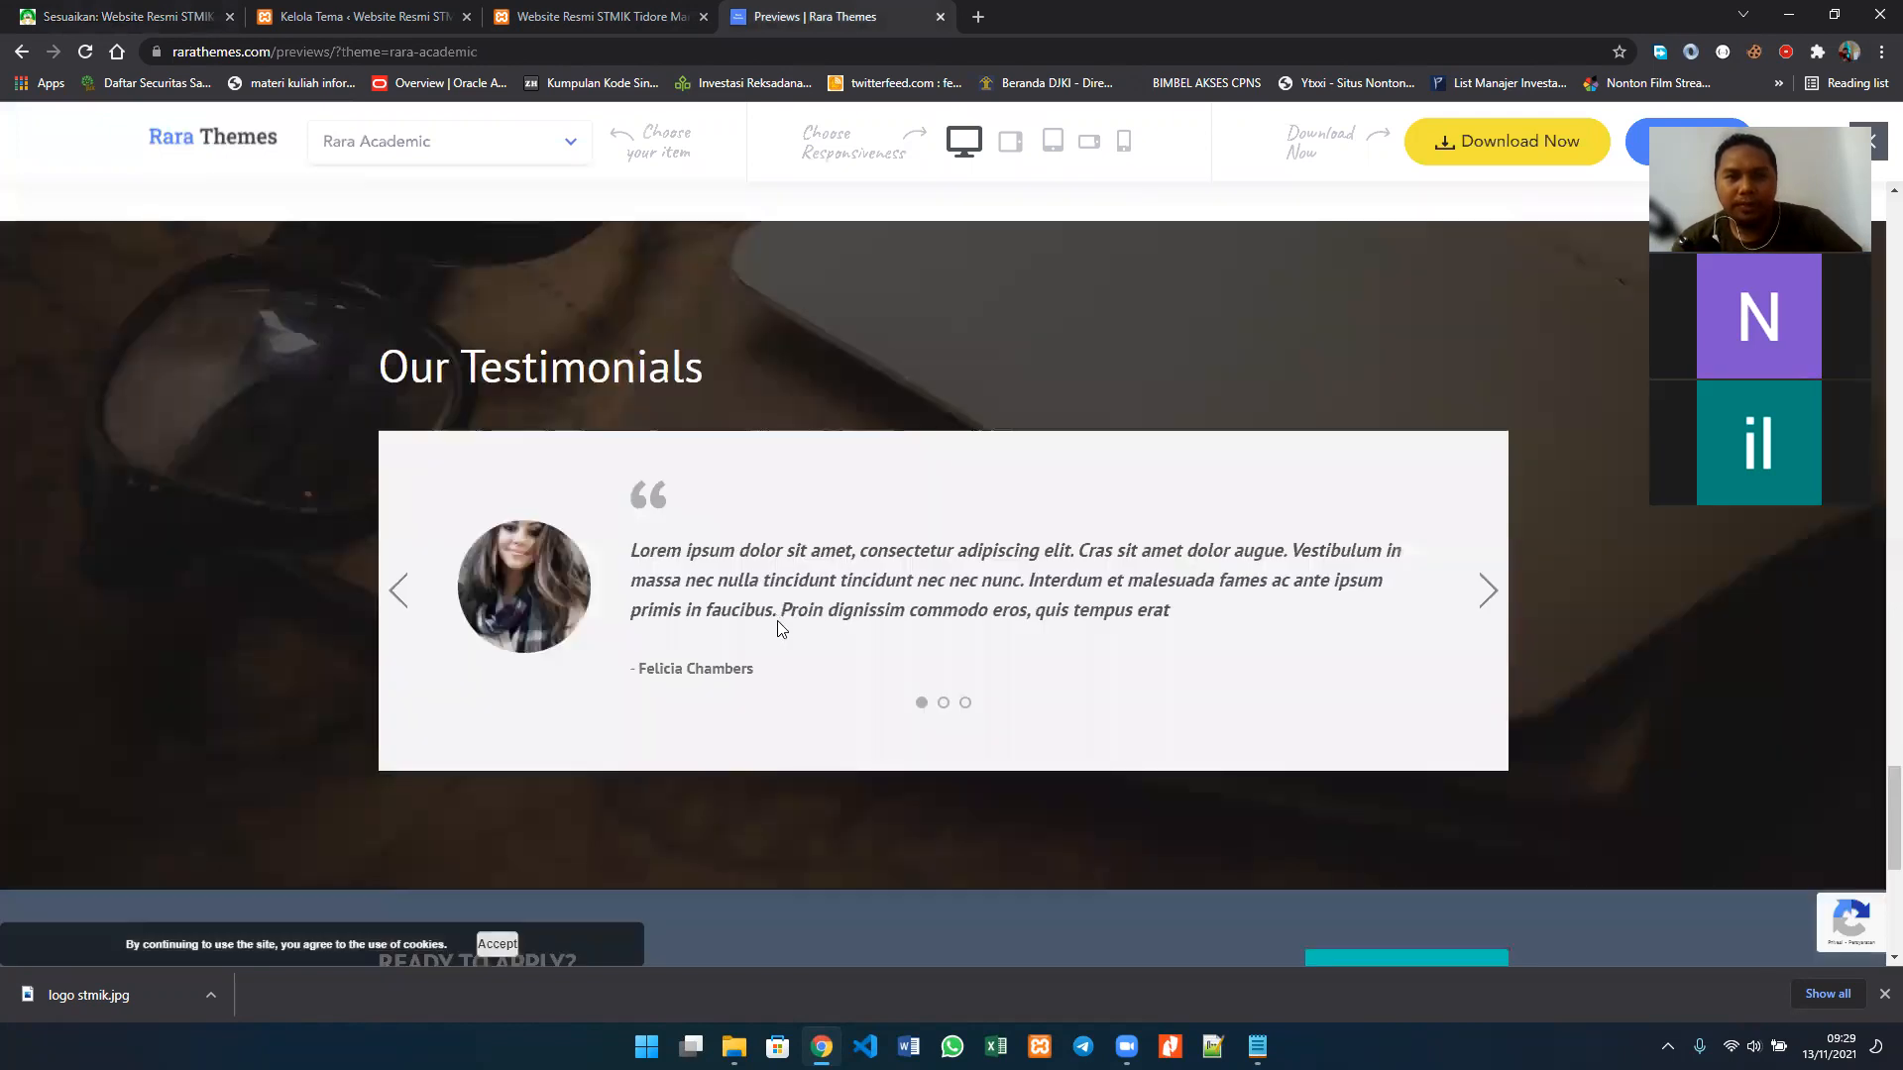
pyautogui.scroll(-8, 779, 626)
pyautogui.scroll(6, 779, 628)
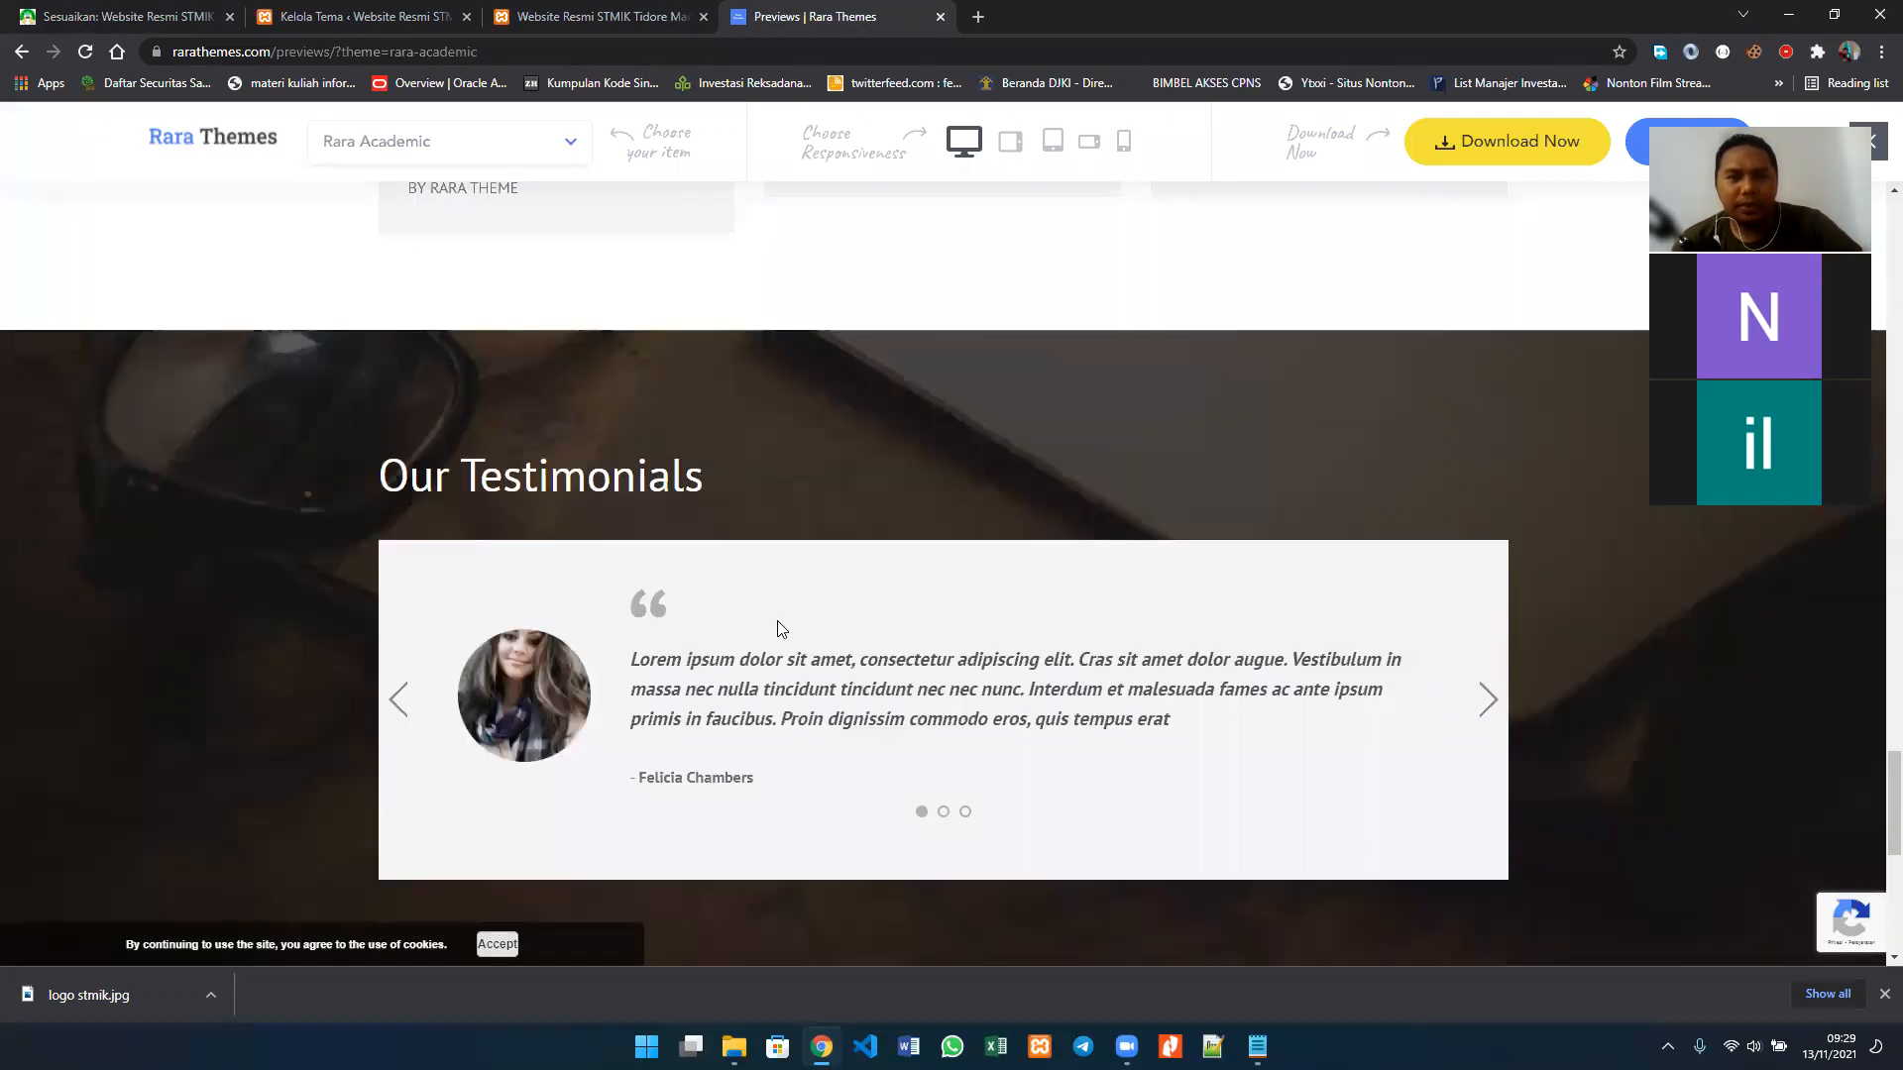
pyautogui.scroll(-3, 779, 628)
pyautogui.scroll(-3, 588, 260)
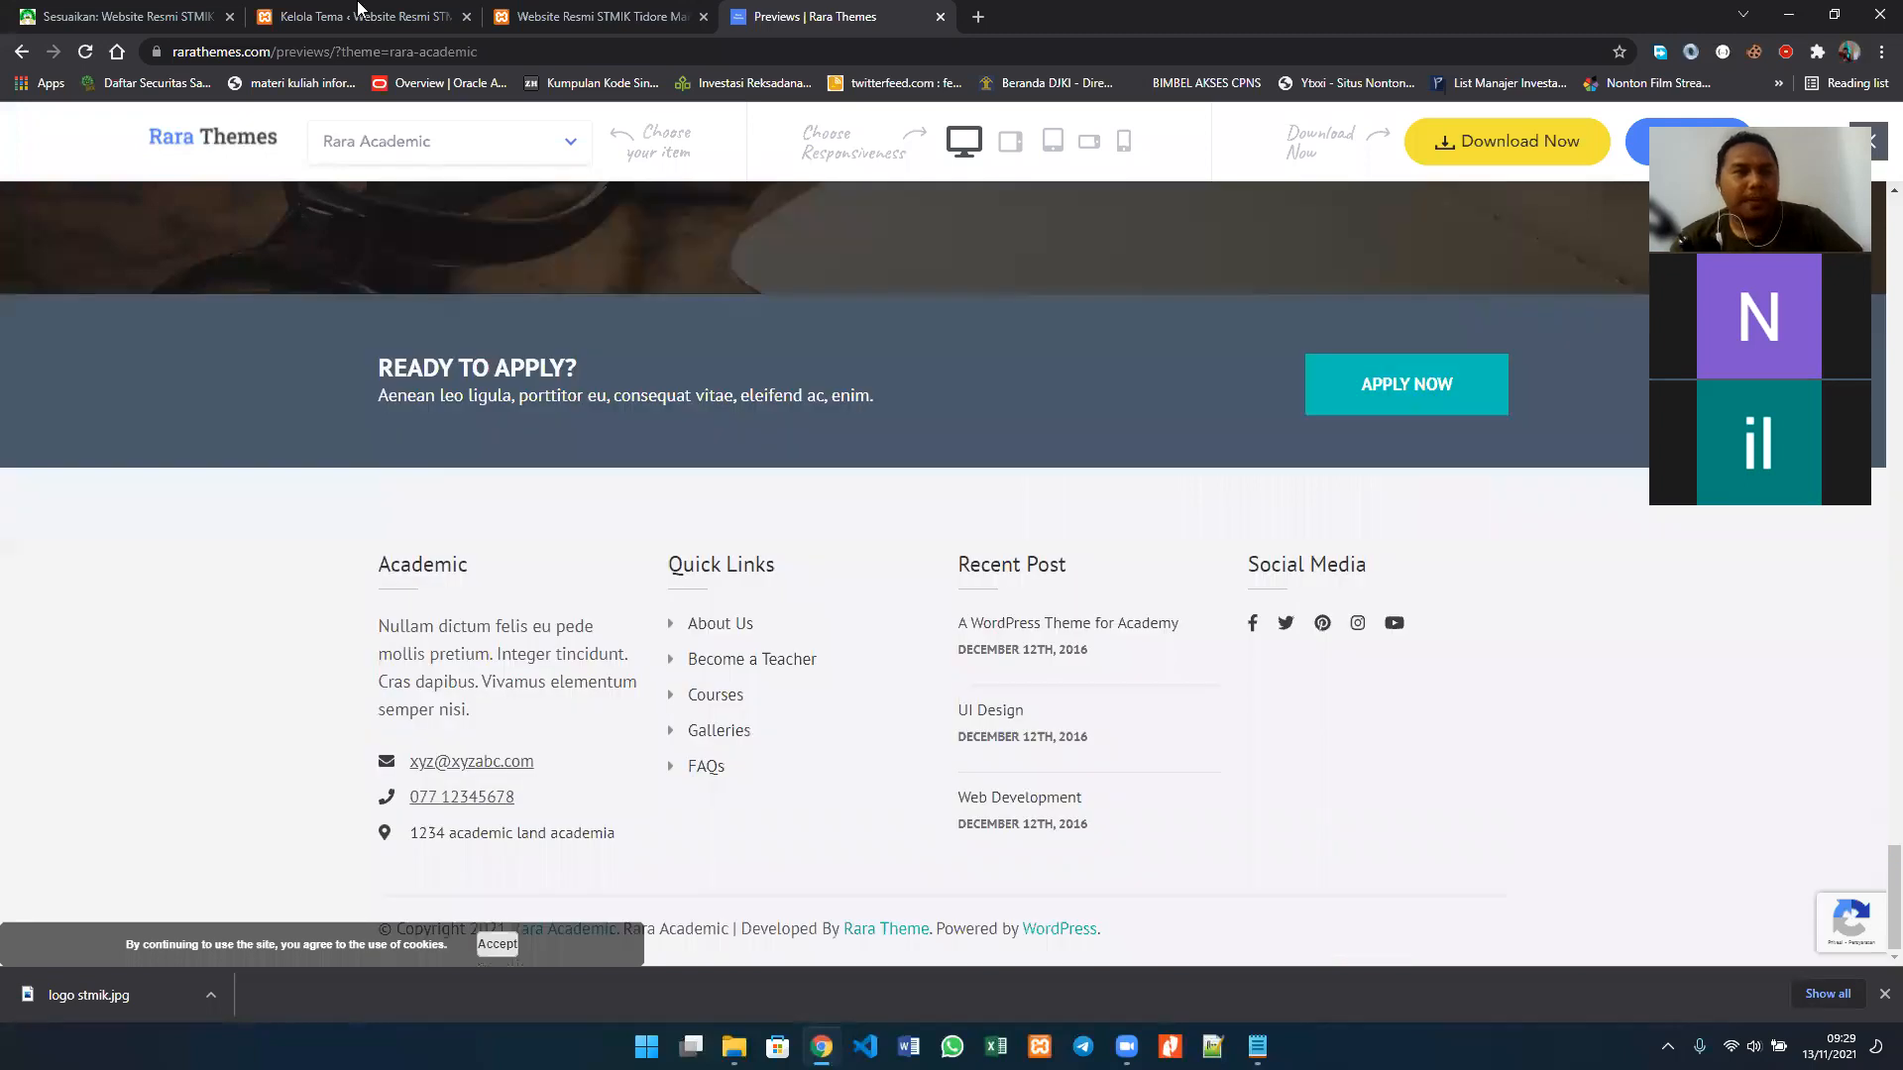
# Step: Return to the customizer, look at the CSS Tambahan section and go back to the main list of settings
pyautogui.click(360, 12)
pyautogui.click(172, 12)
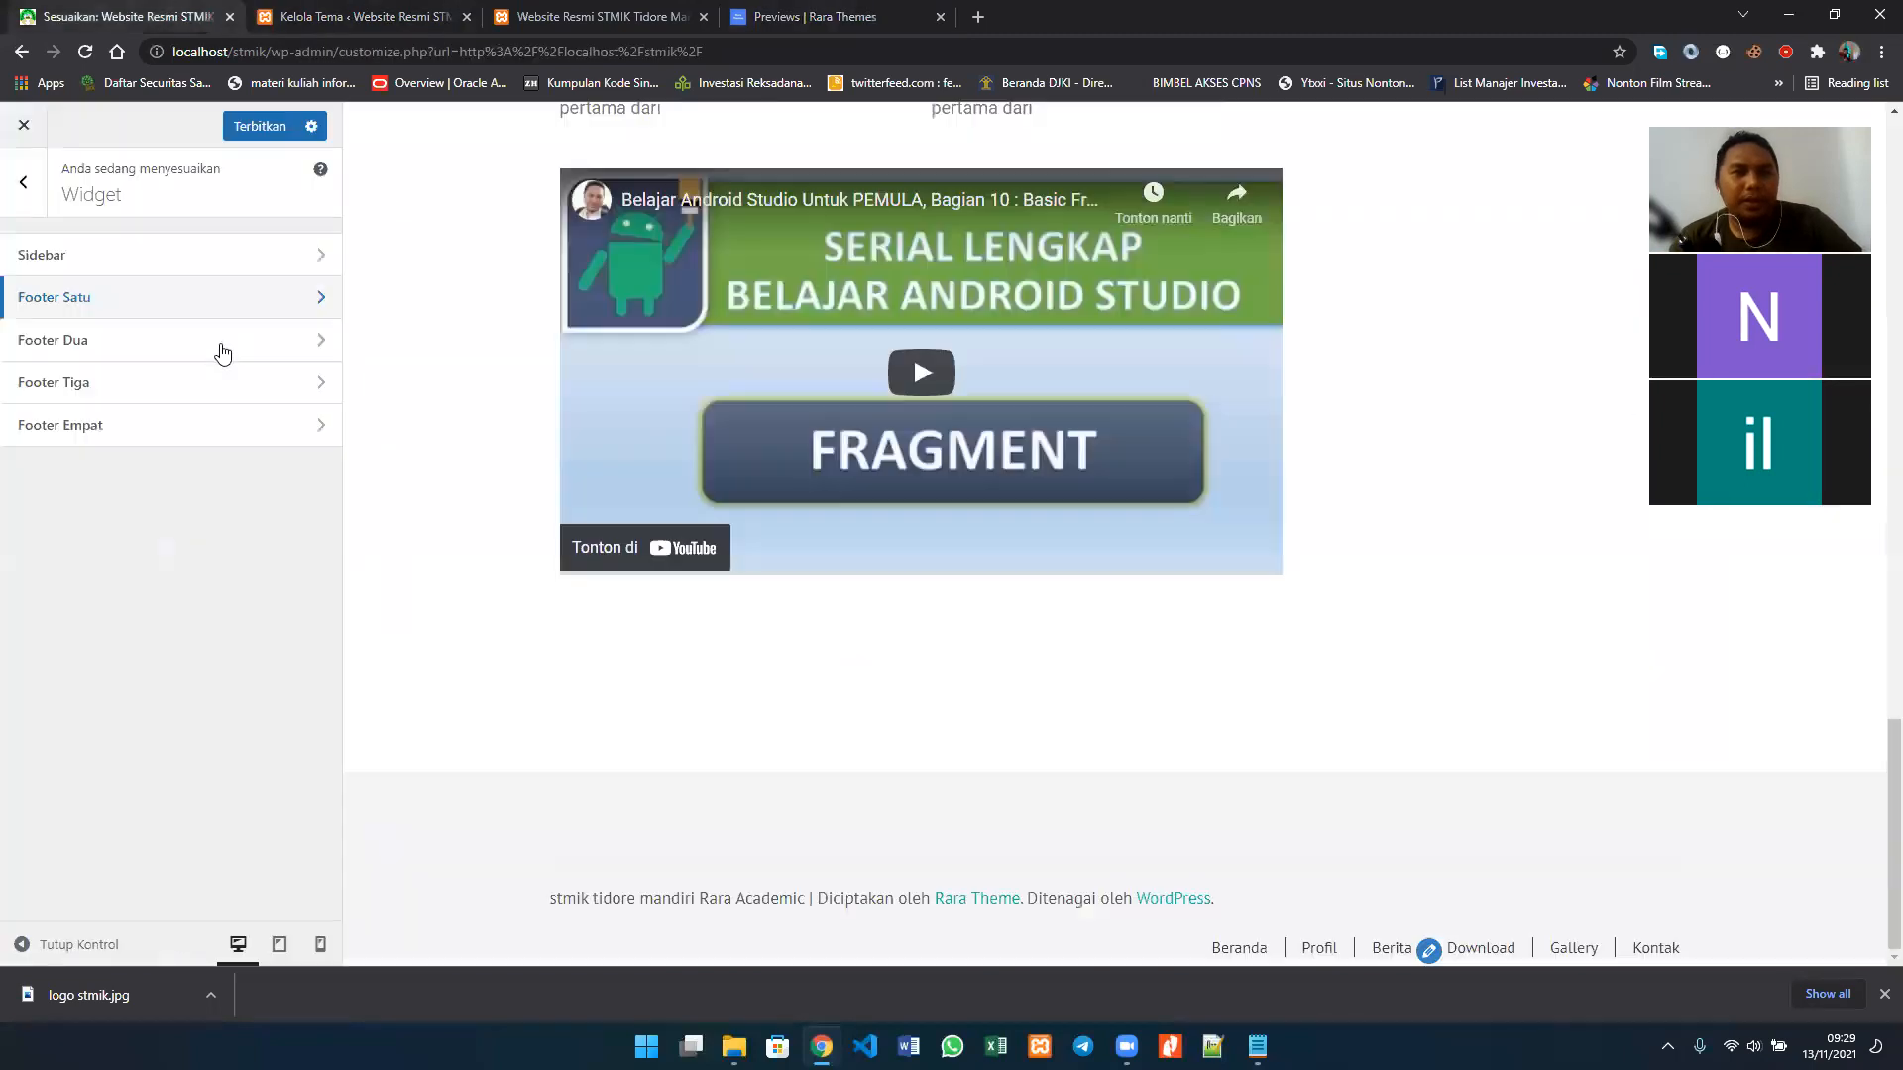
pyautogui.click(22, 185)
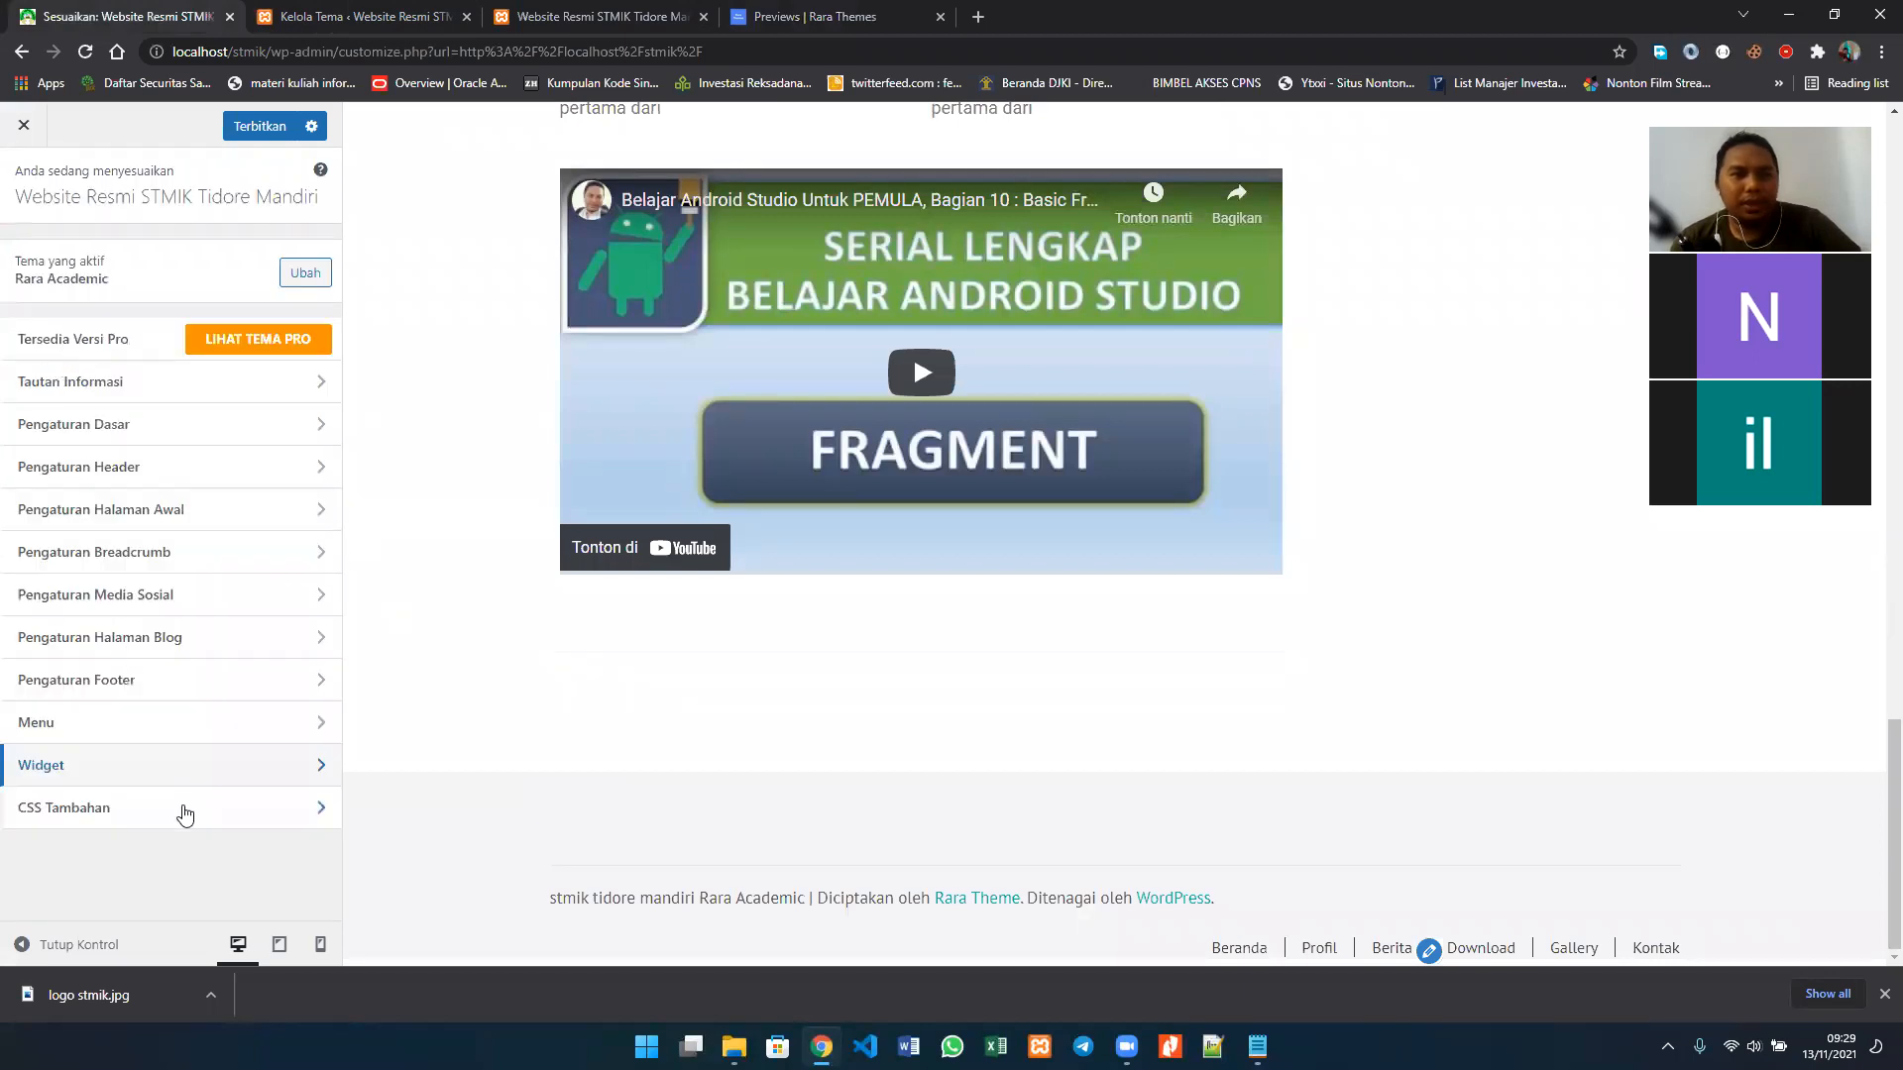
pyautogui.click(184, 812)
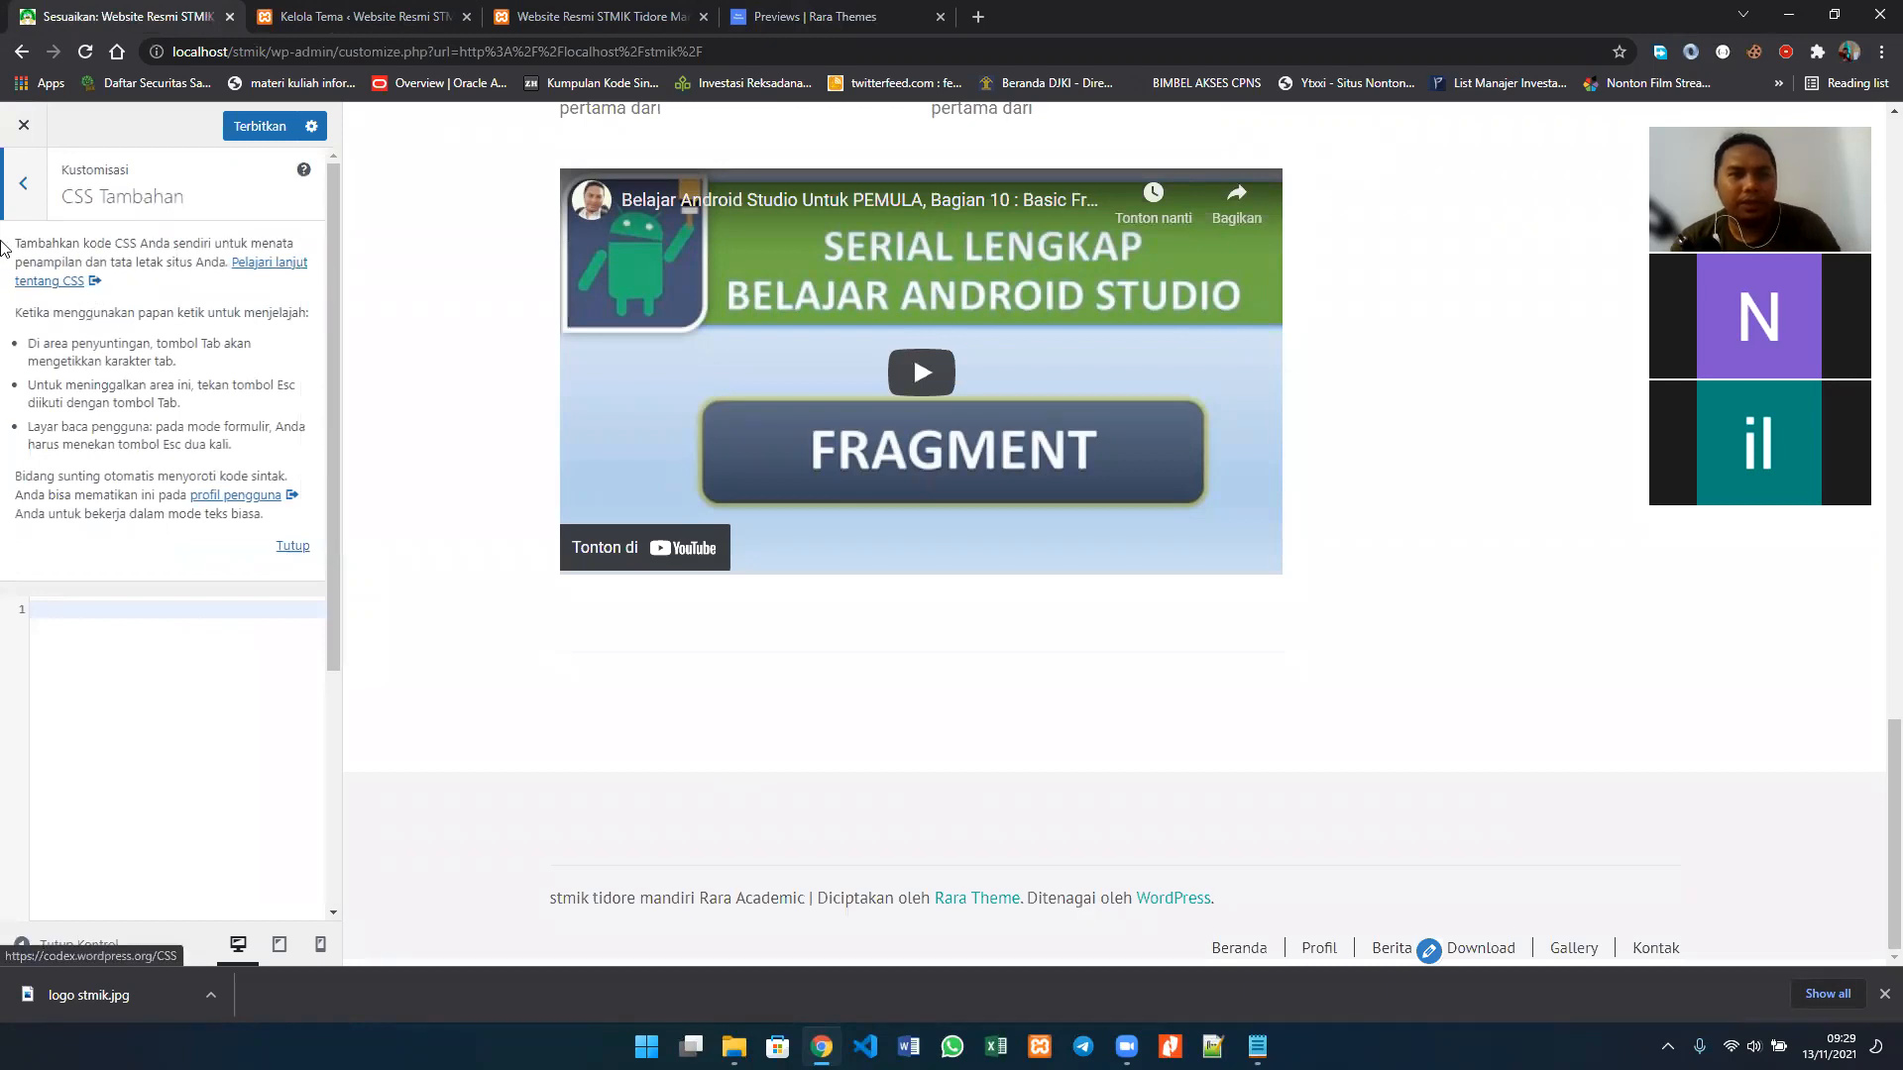
pyautogui.click(22, 186)
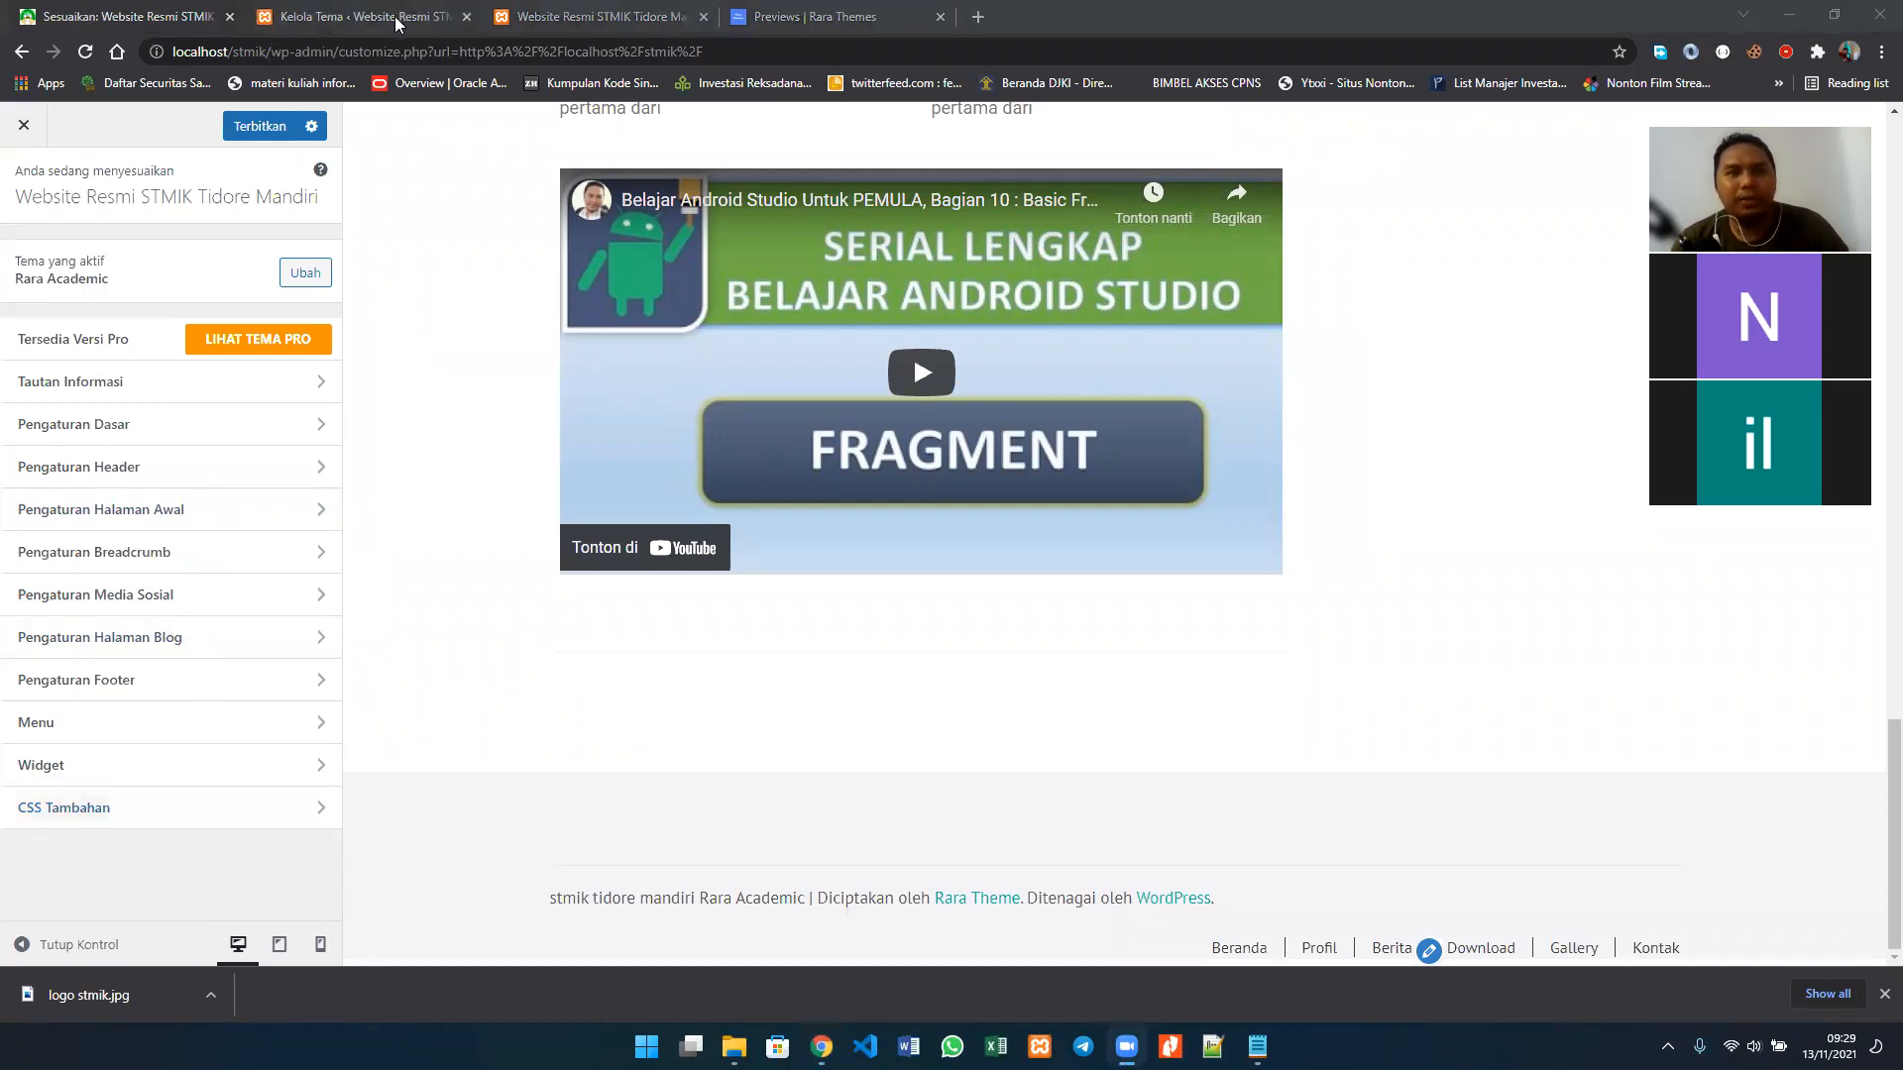
# Step: Close the Rara Academic details on the installed themes page and view the details of Twenty Twenty-One
pyautogui.click(396, 22)
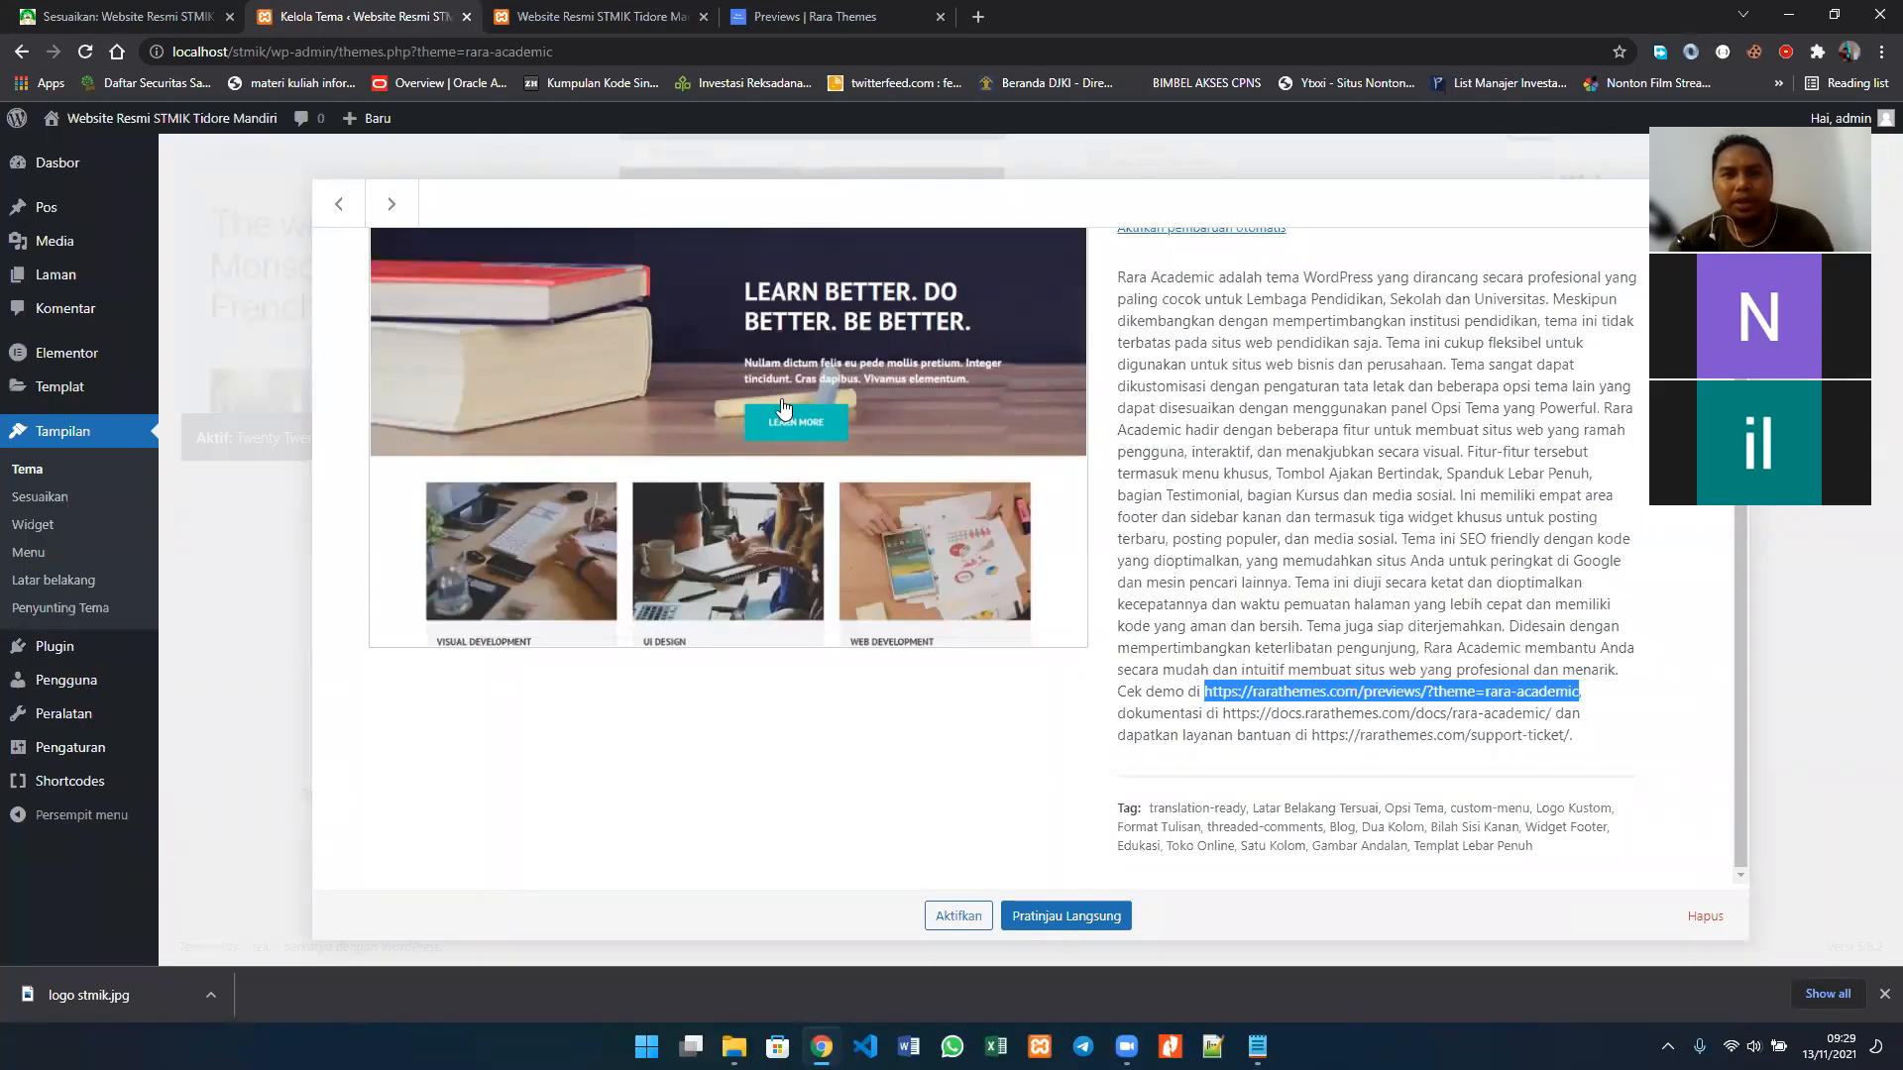
pyautogui.press('Escape')
pyautogui.scroll(1, 656, 715)
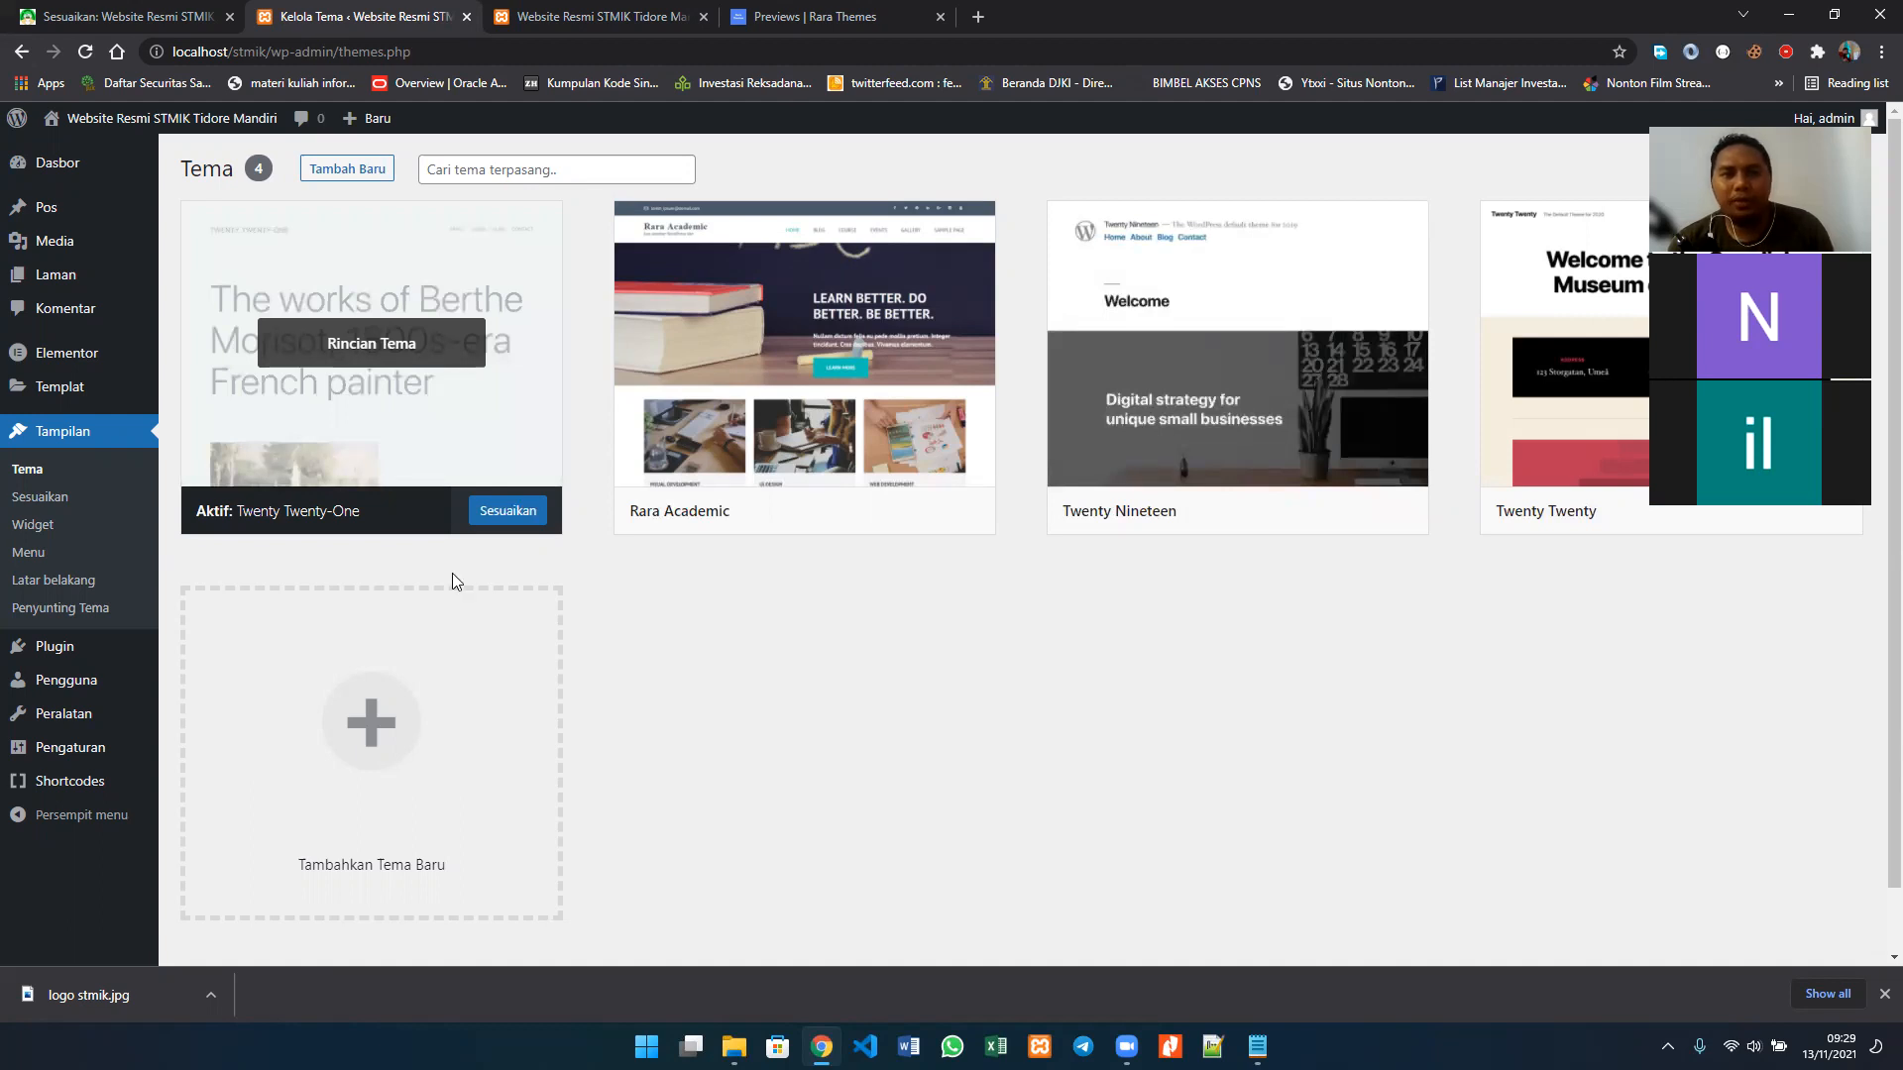
pyautogui.click(388, 348)
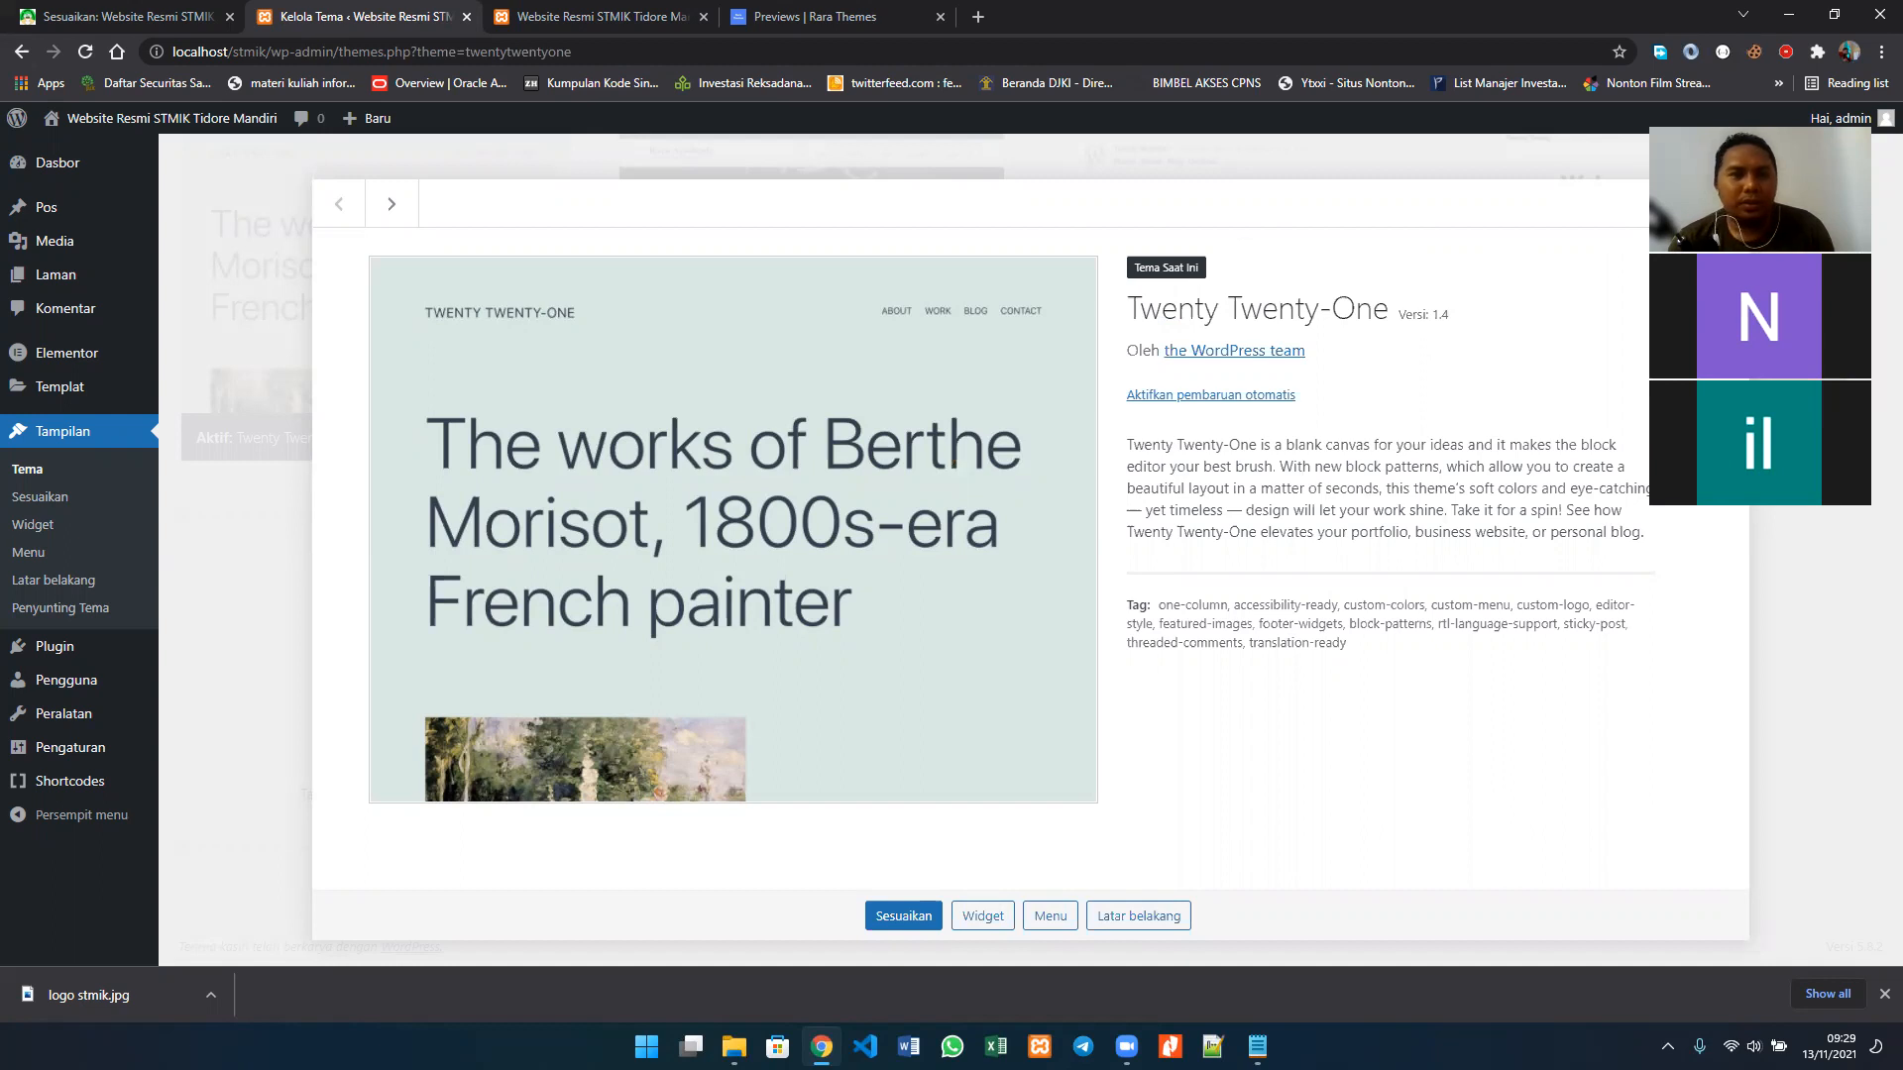
pyautogui.press('Escape')
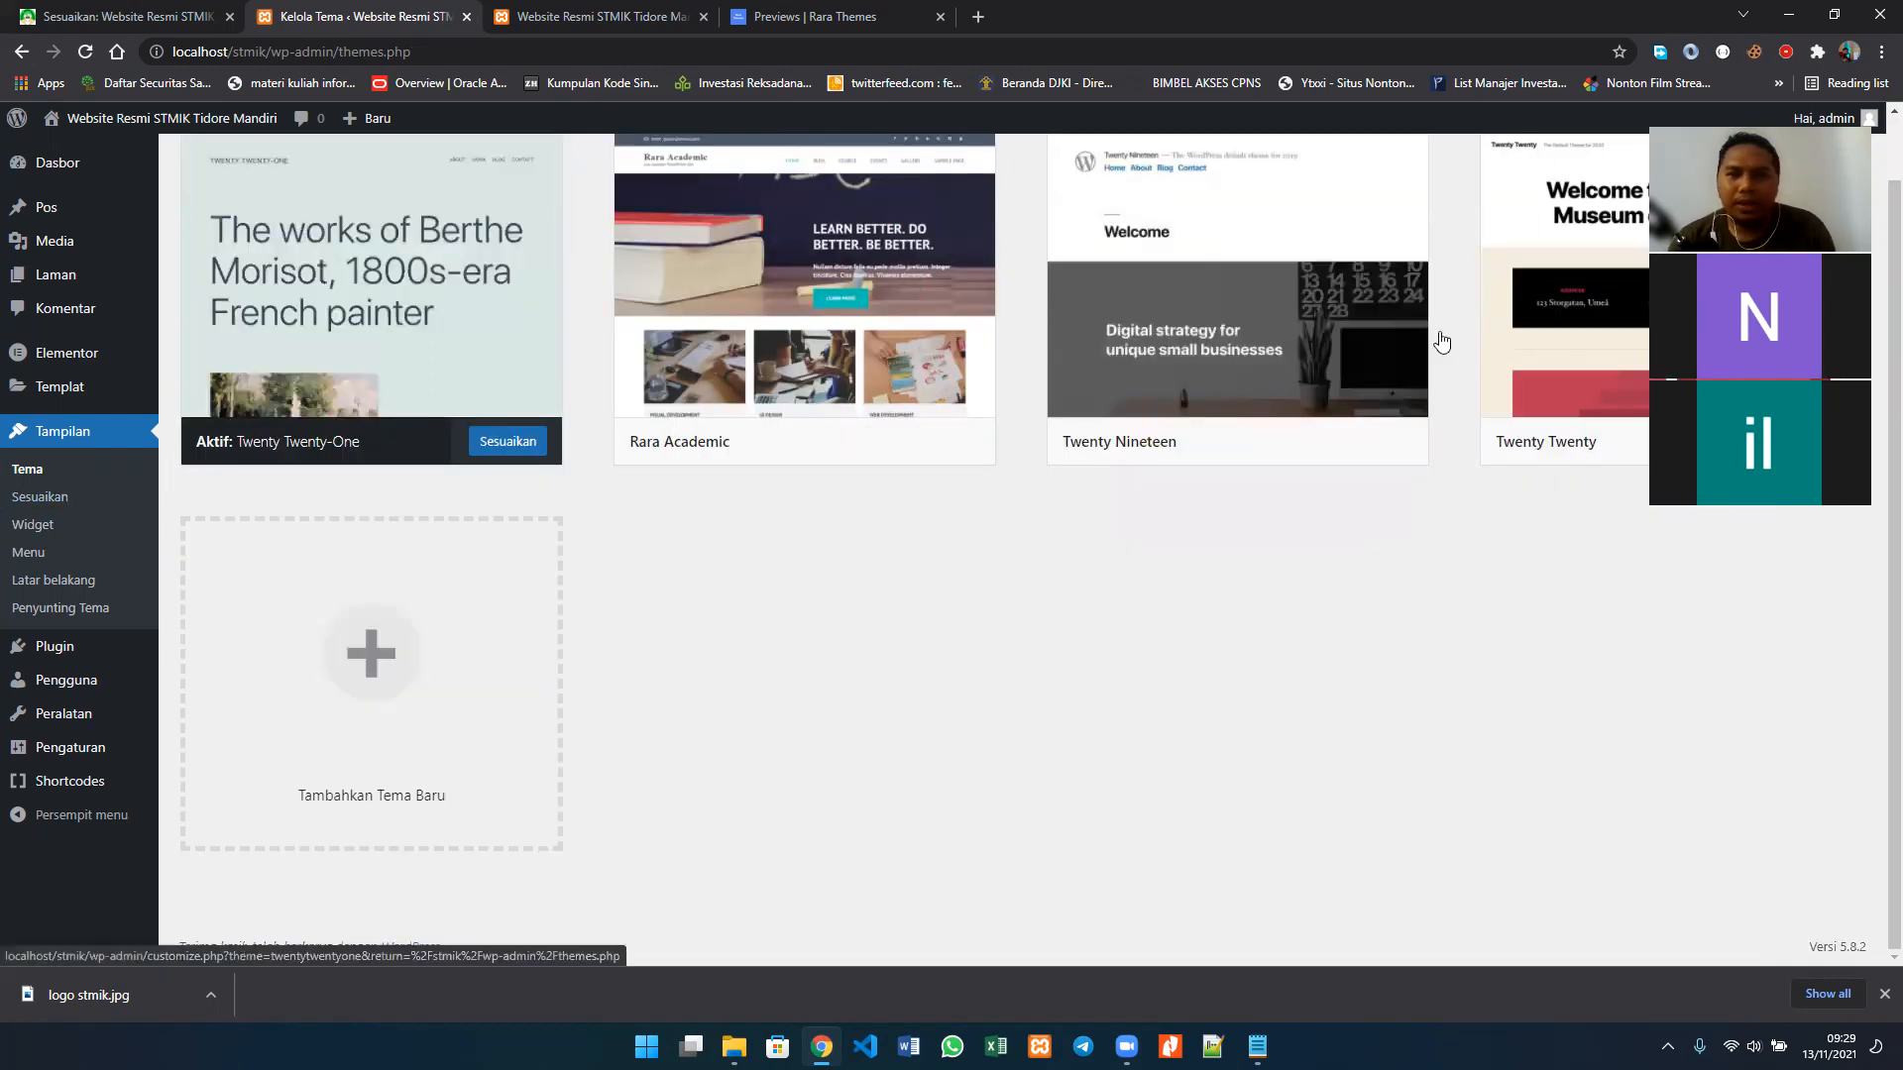
pyautogui.scroll(1, 1608, 340)
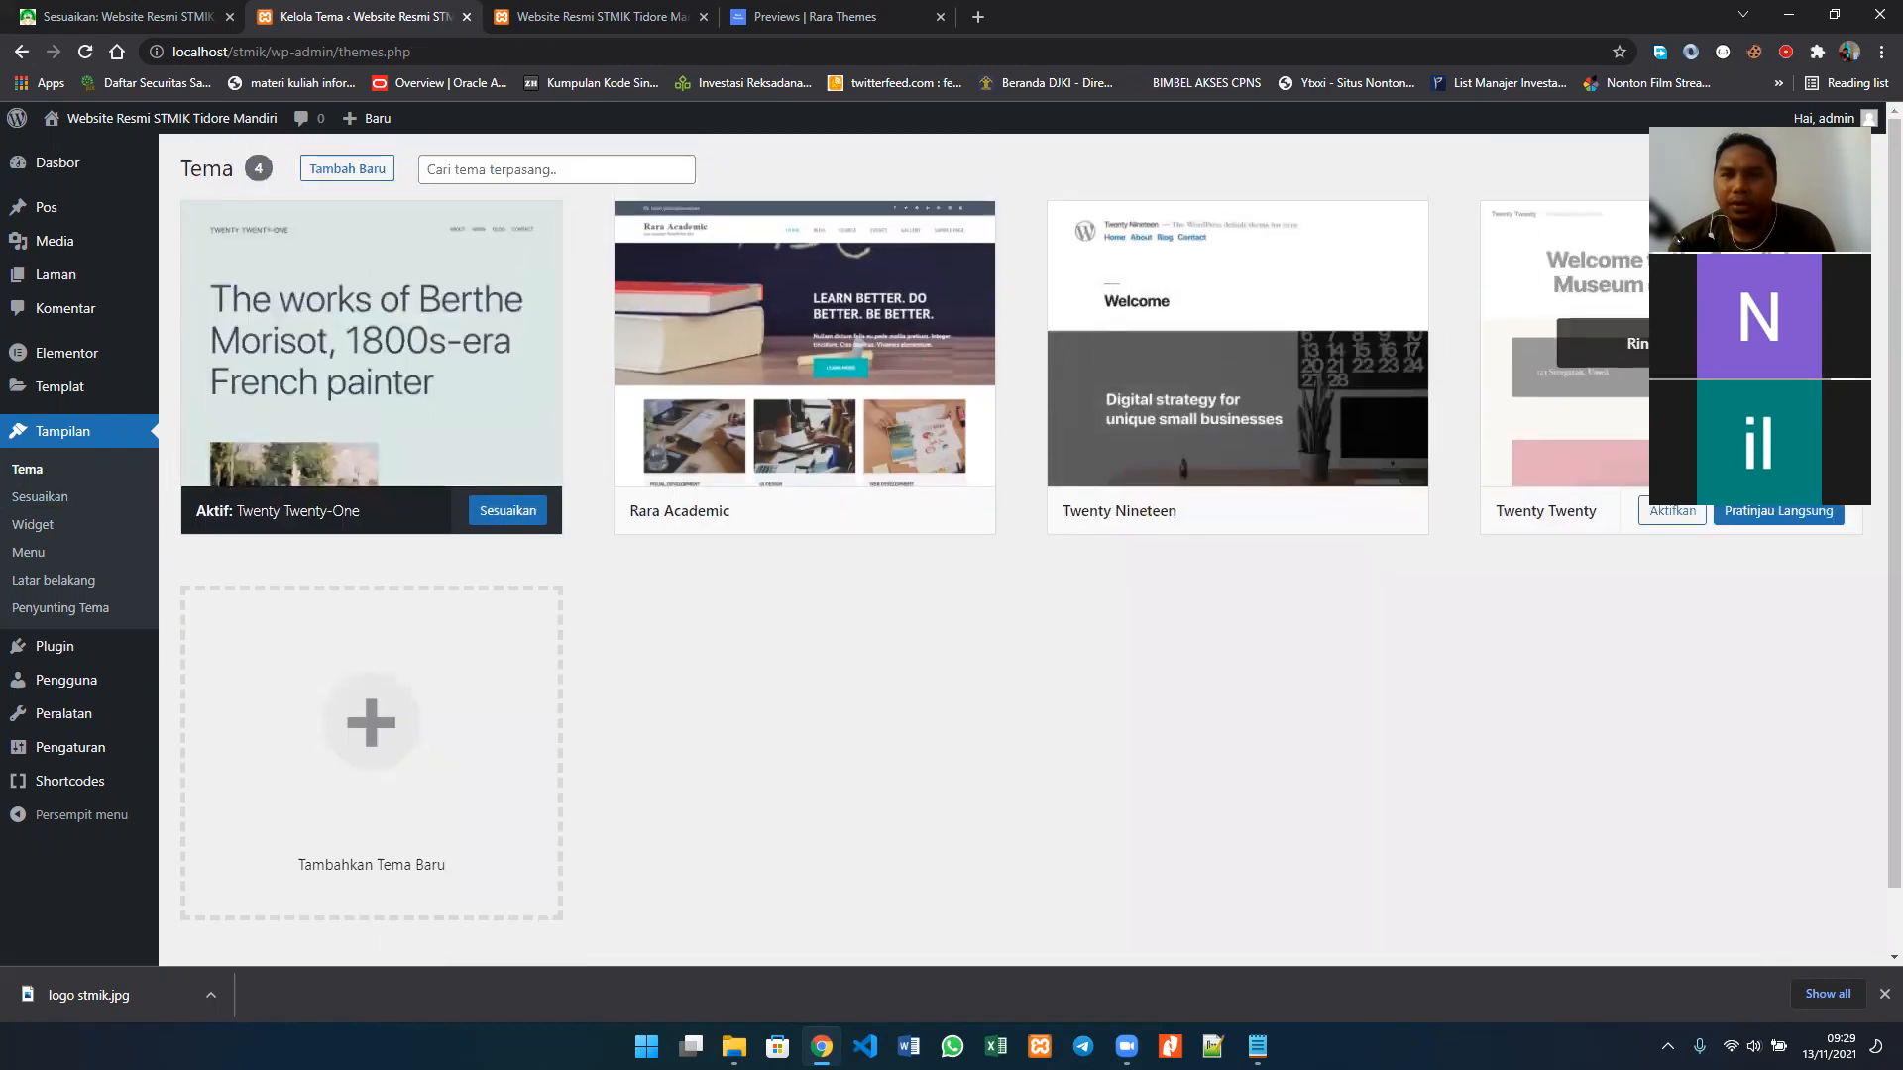
pyautogui.moveTo(1219, 364)
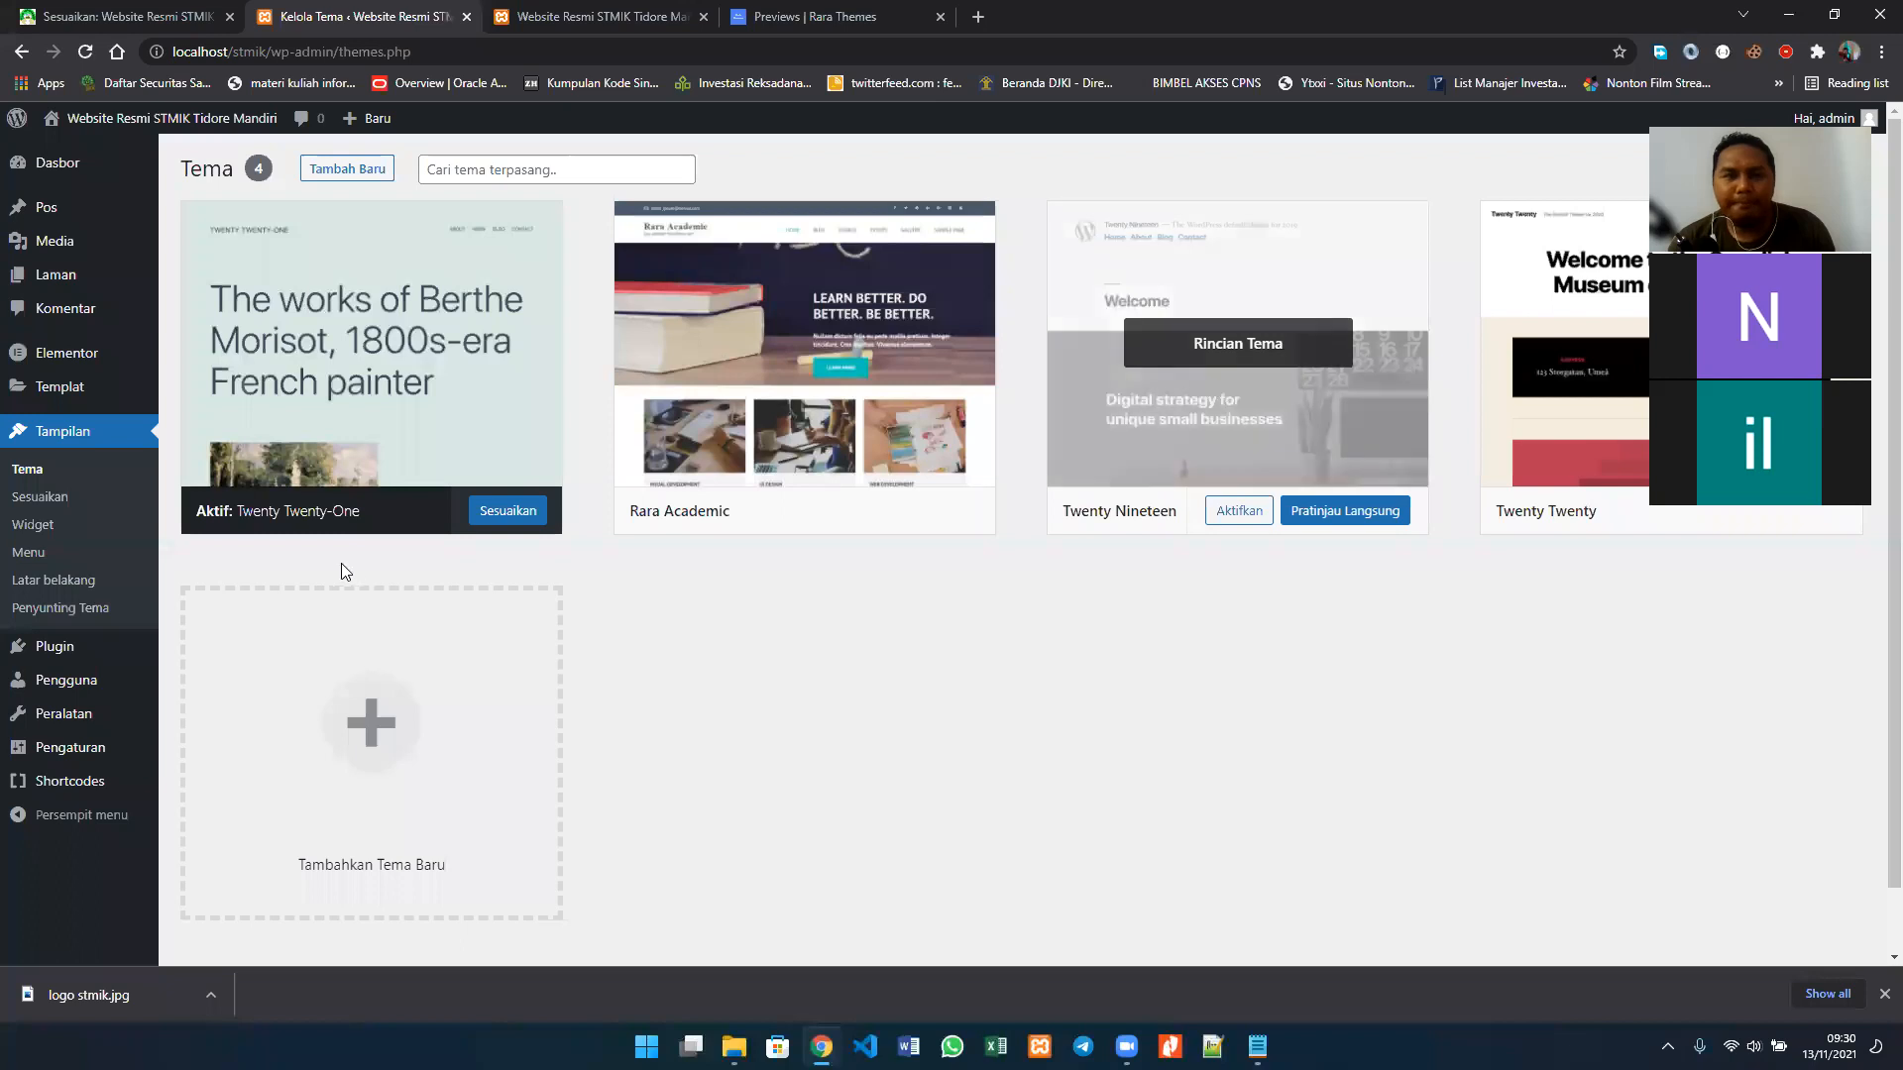
# Step: Review the details of the Twenty Twenty-One and Rara Academic themes on the installed themes page
pyautogui.click(77, 506)
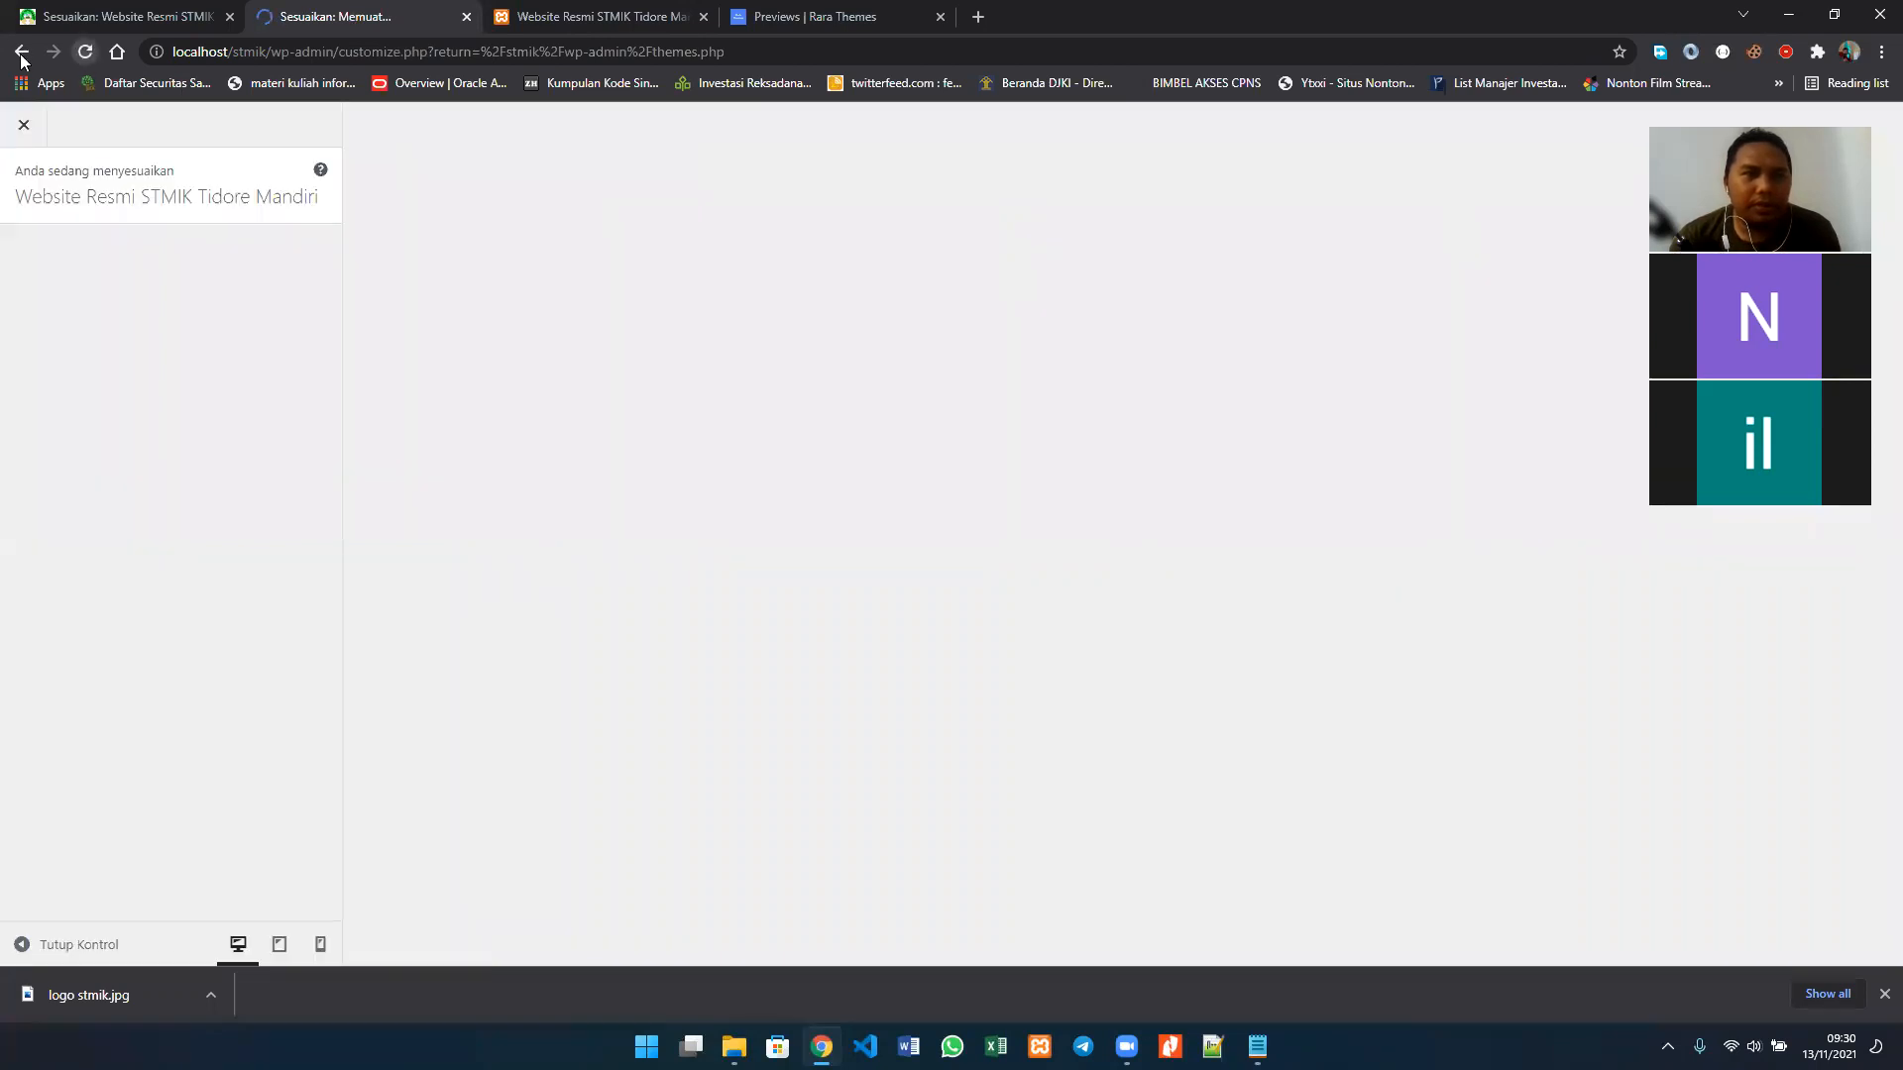
pyautogui.click(21, 56)
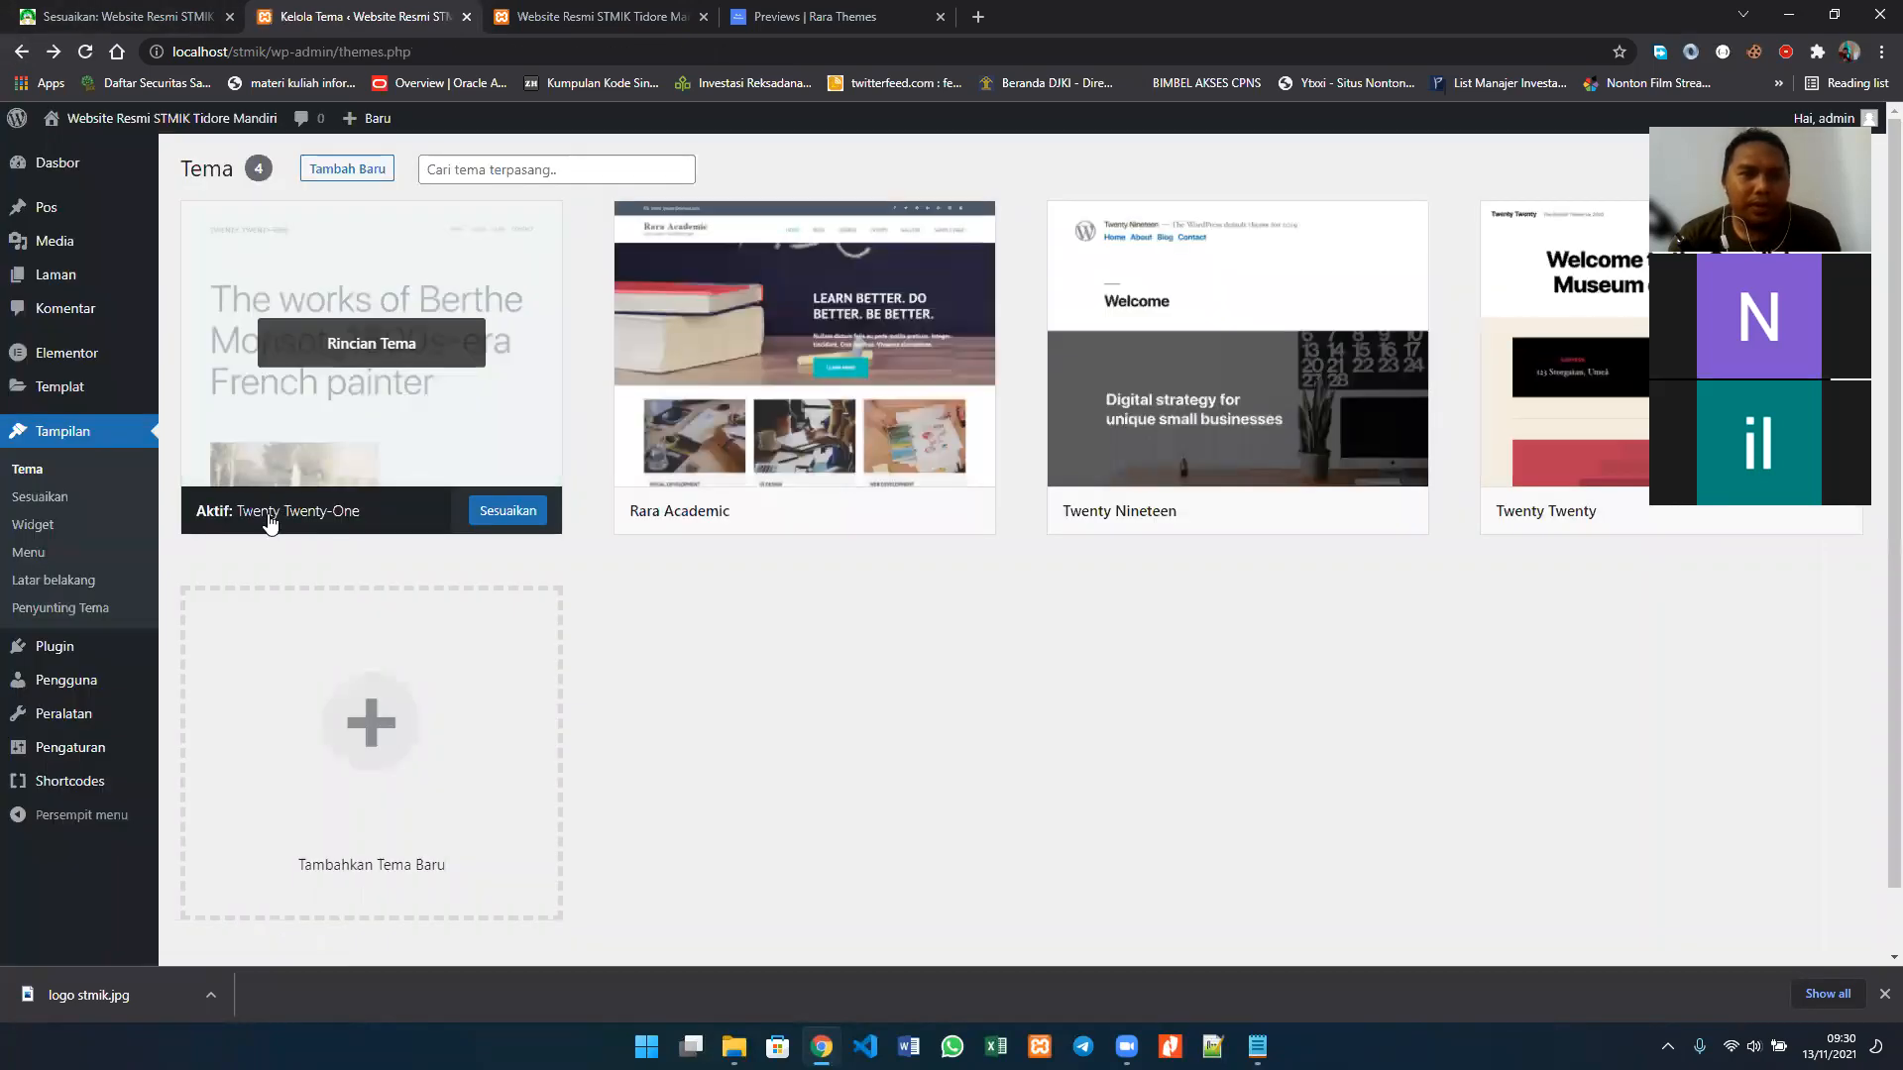
pyautogui.click(280, 460)
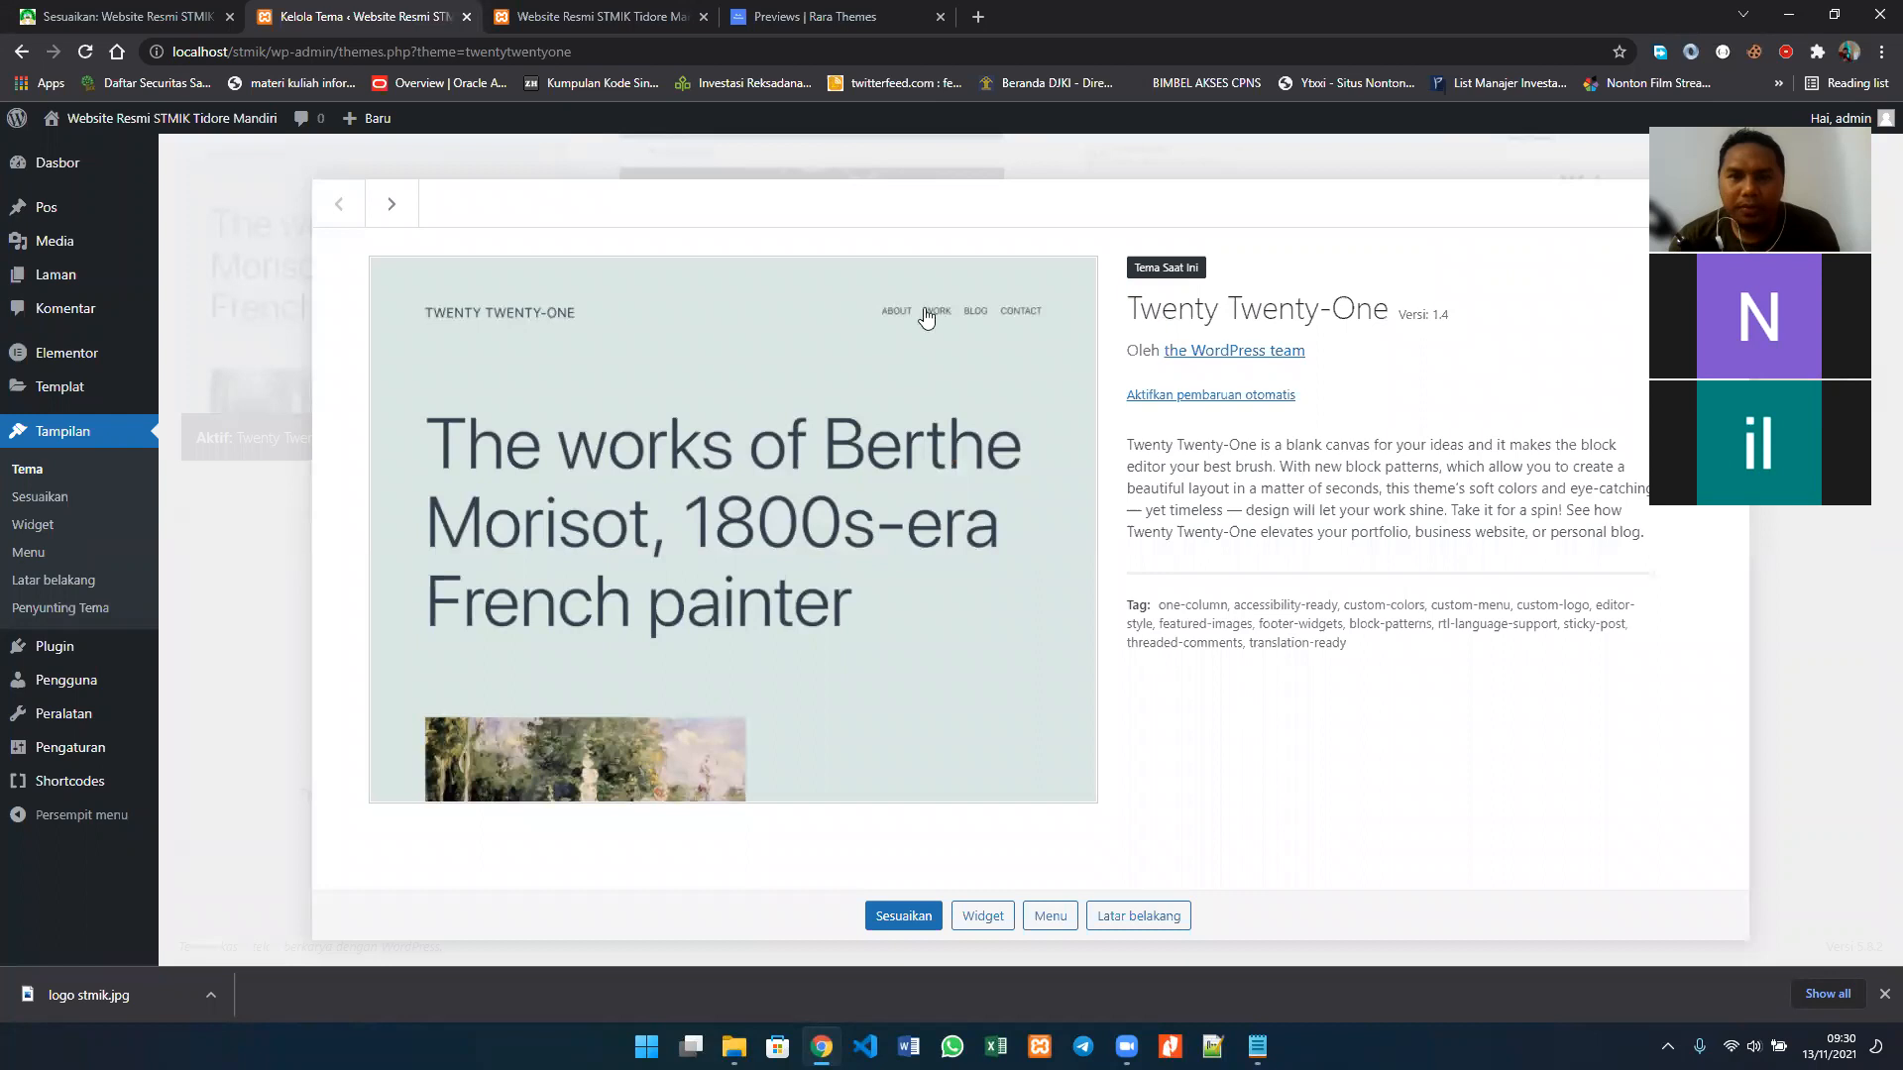
pyautogui.press('Escape')
pyautogui.click(792, 343)
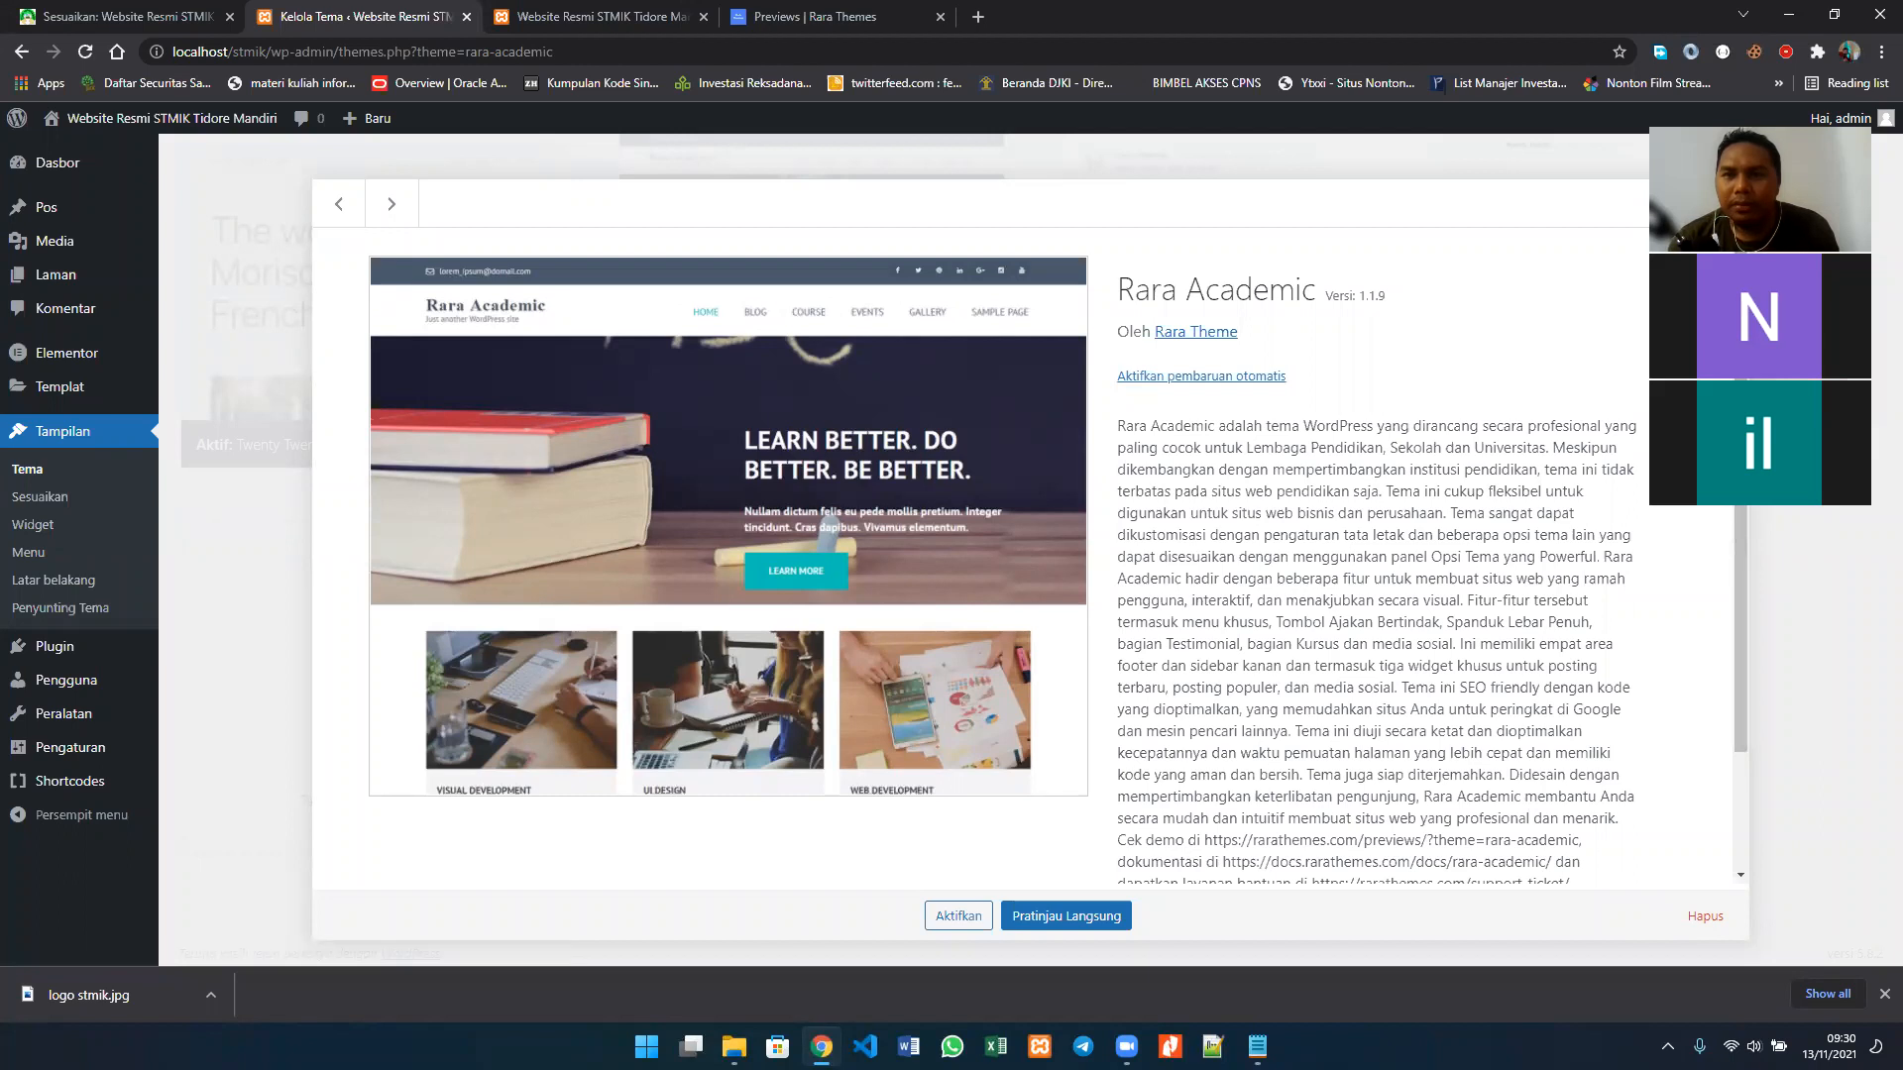
pyautogui.press('Escape')
# Step: Delete the Twenty Nineteen theme from the installed themes and confirm its removal
pyautogui.click(1320, 345)
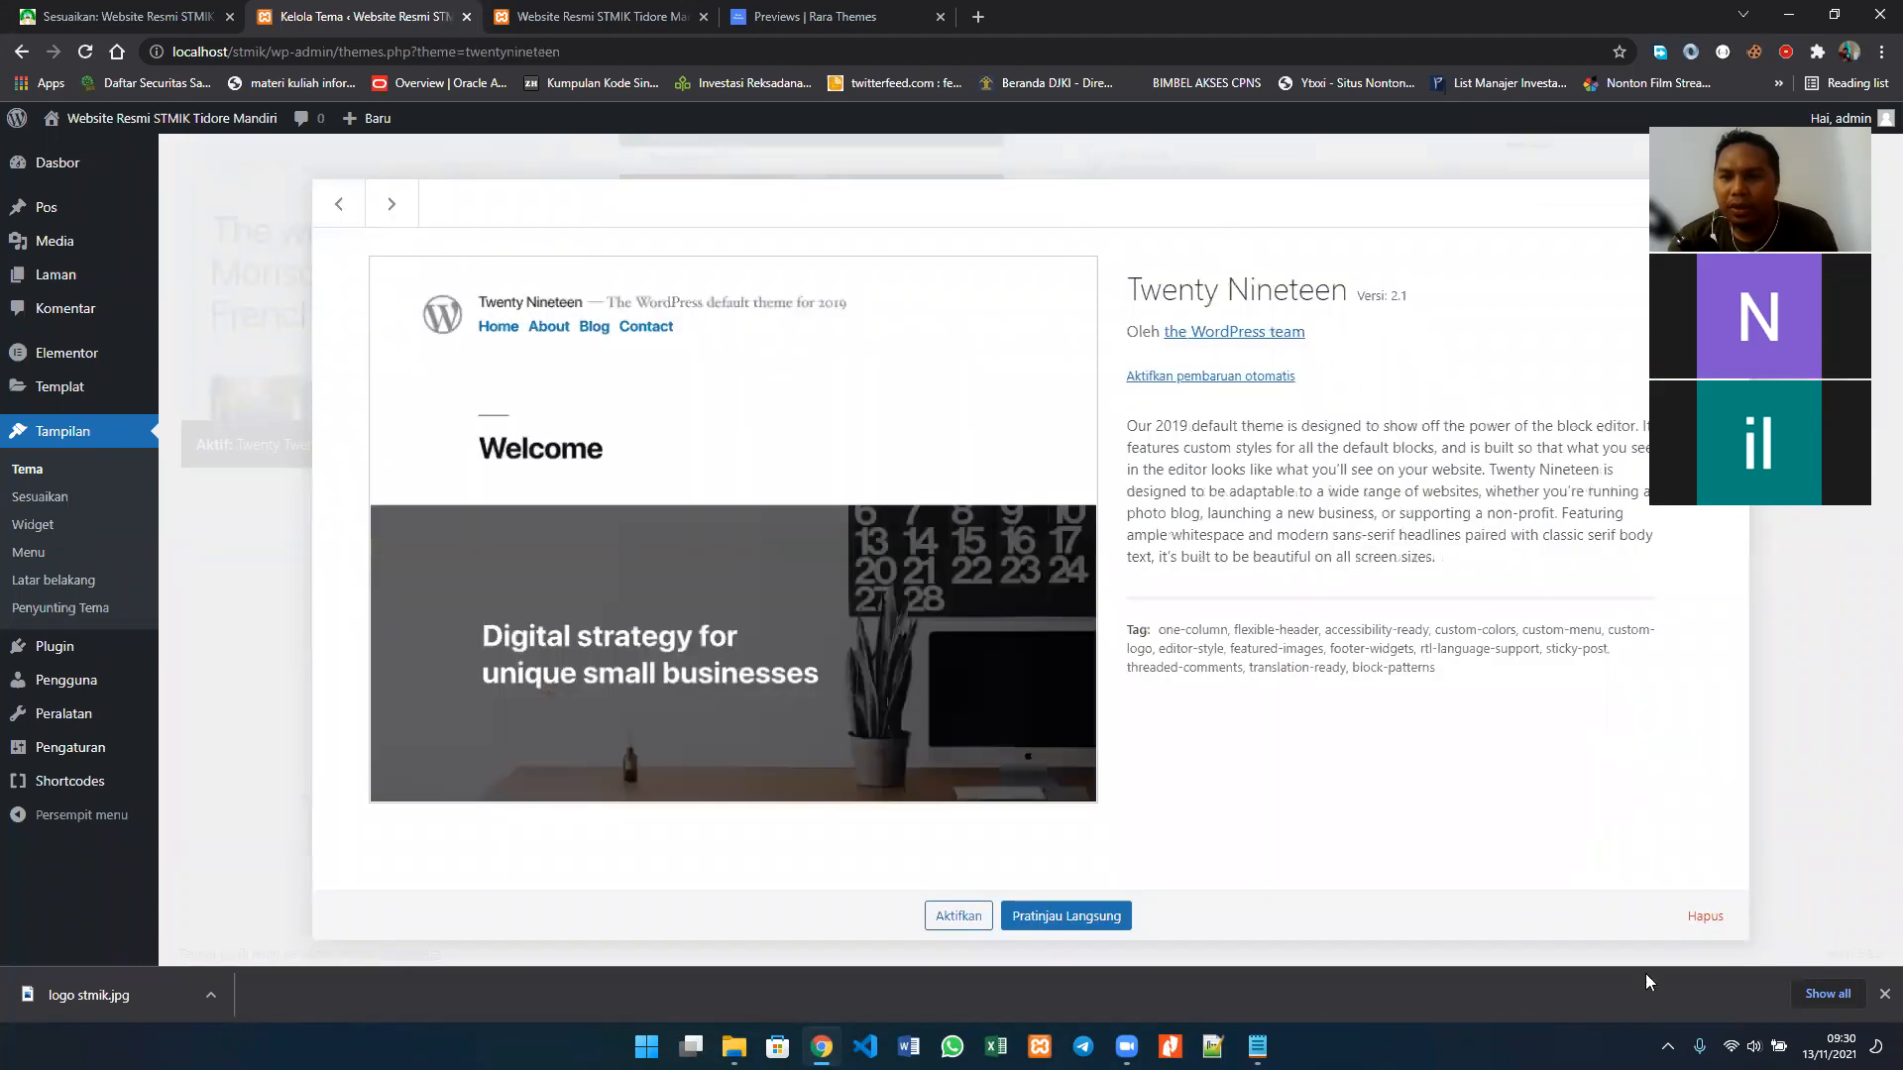
pyautogui.click(1705, 915)
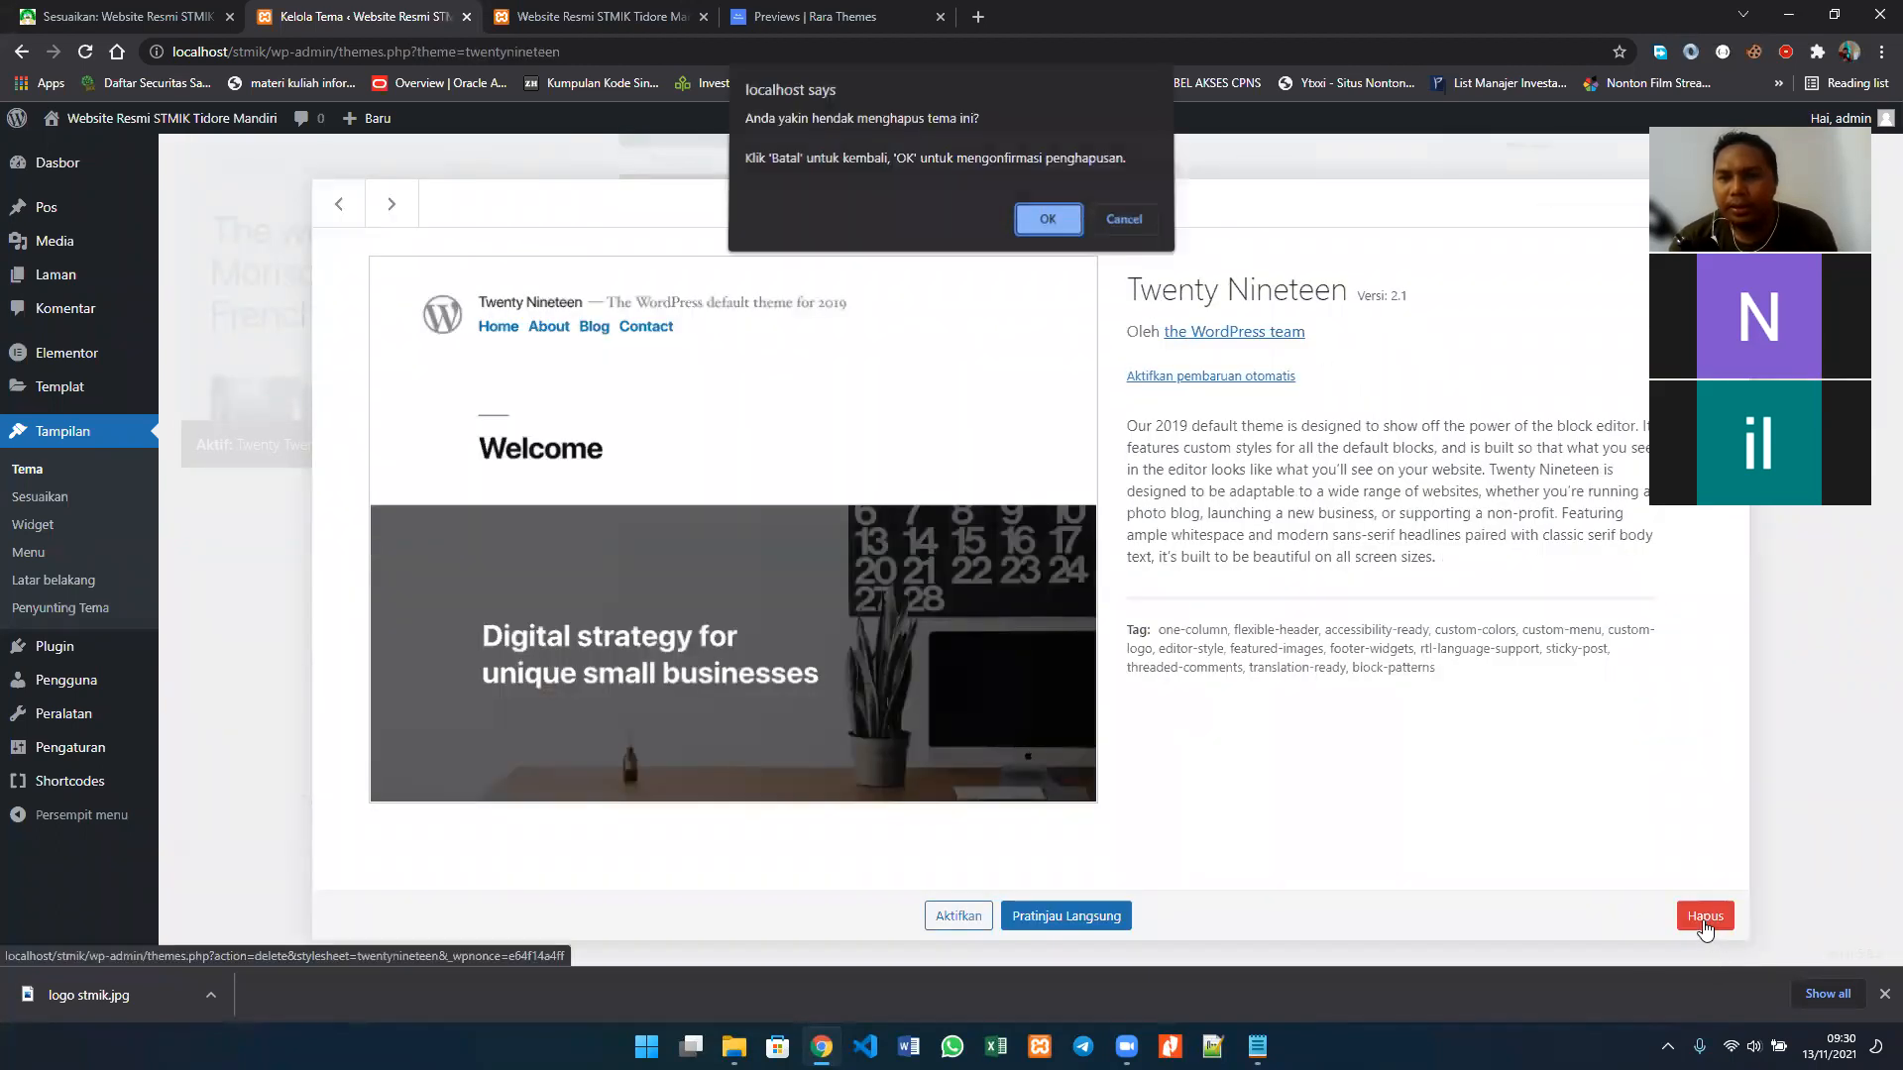
pyautogui.click(1053, 224)
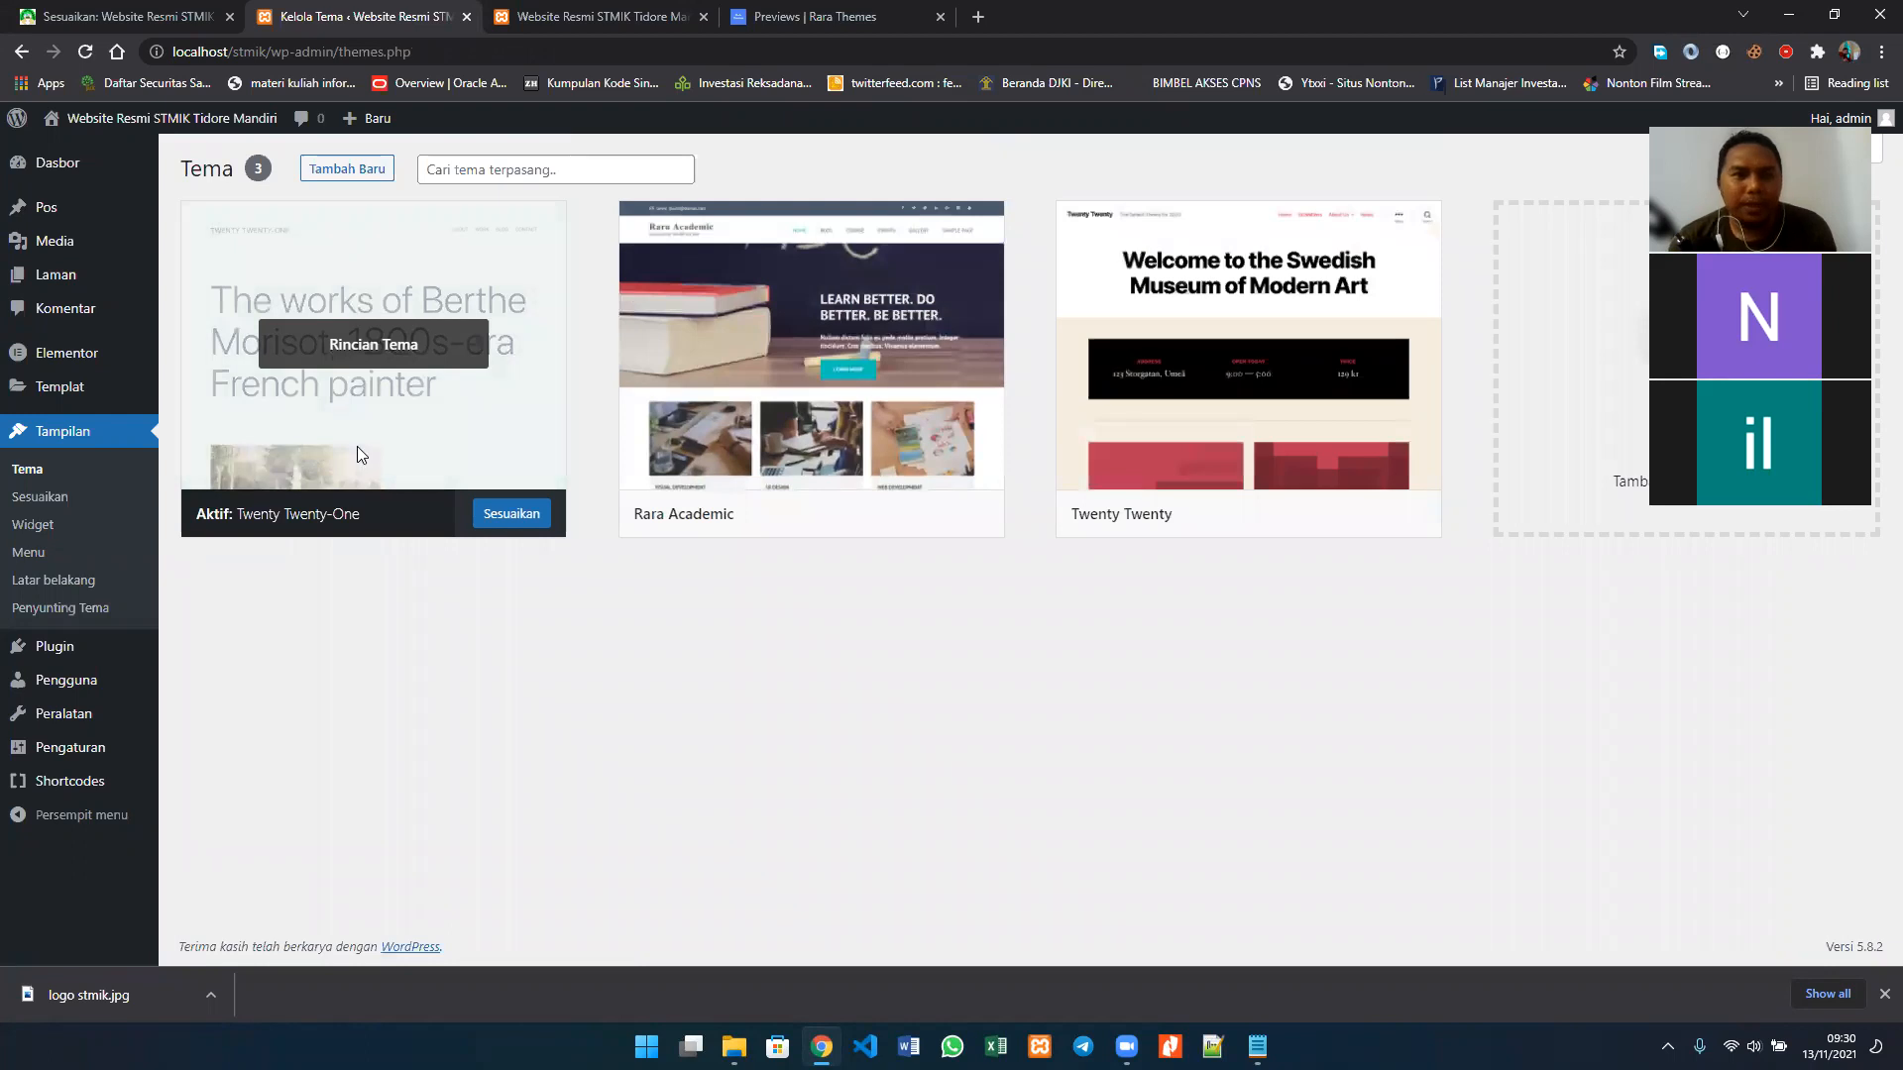
# Step: Check the Twenty Twenty-One theme's details and delete the Twenty Twenty theme, confirming its removal
pyautogui.click(357, 446)
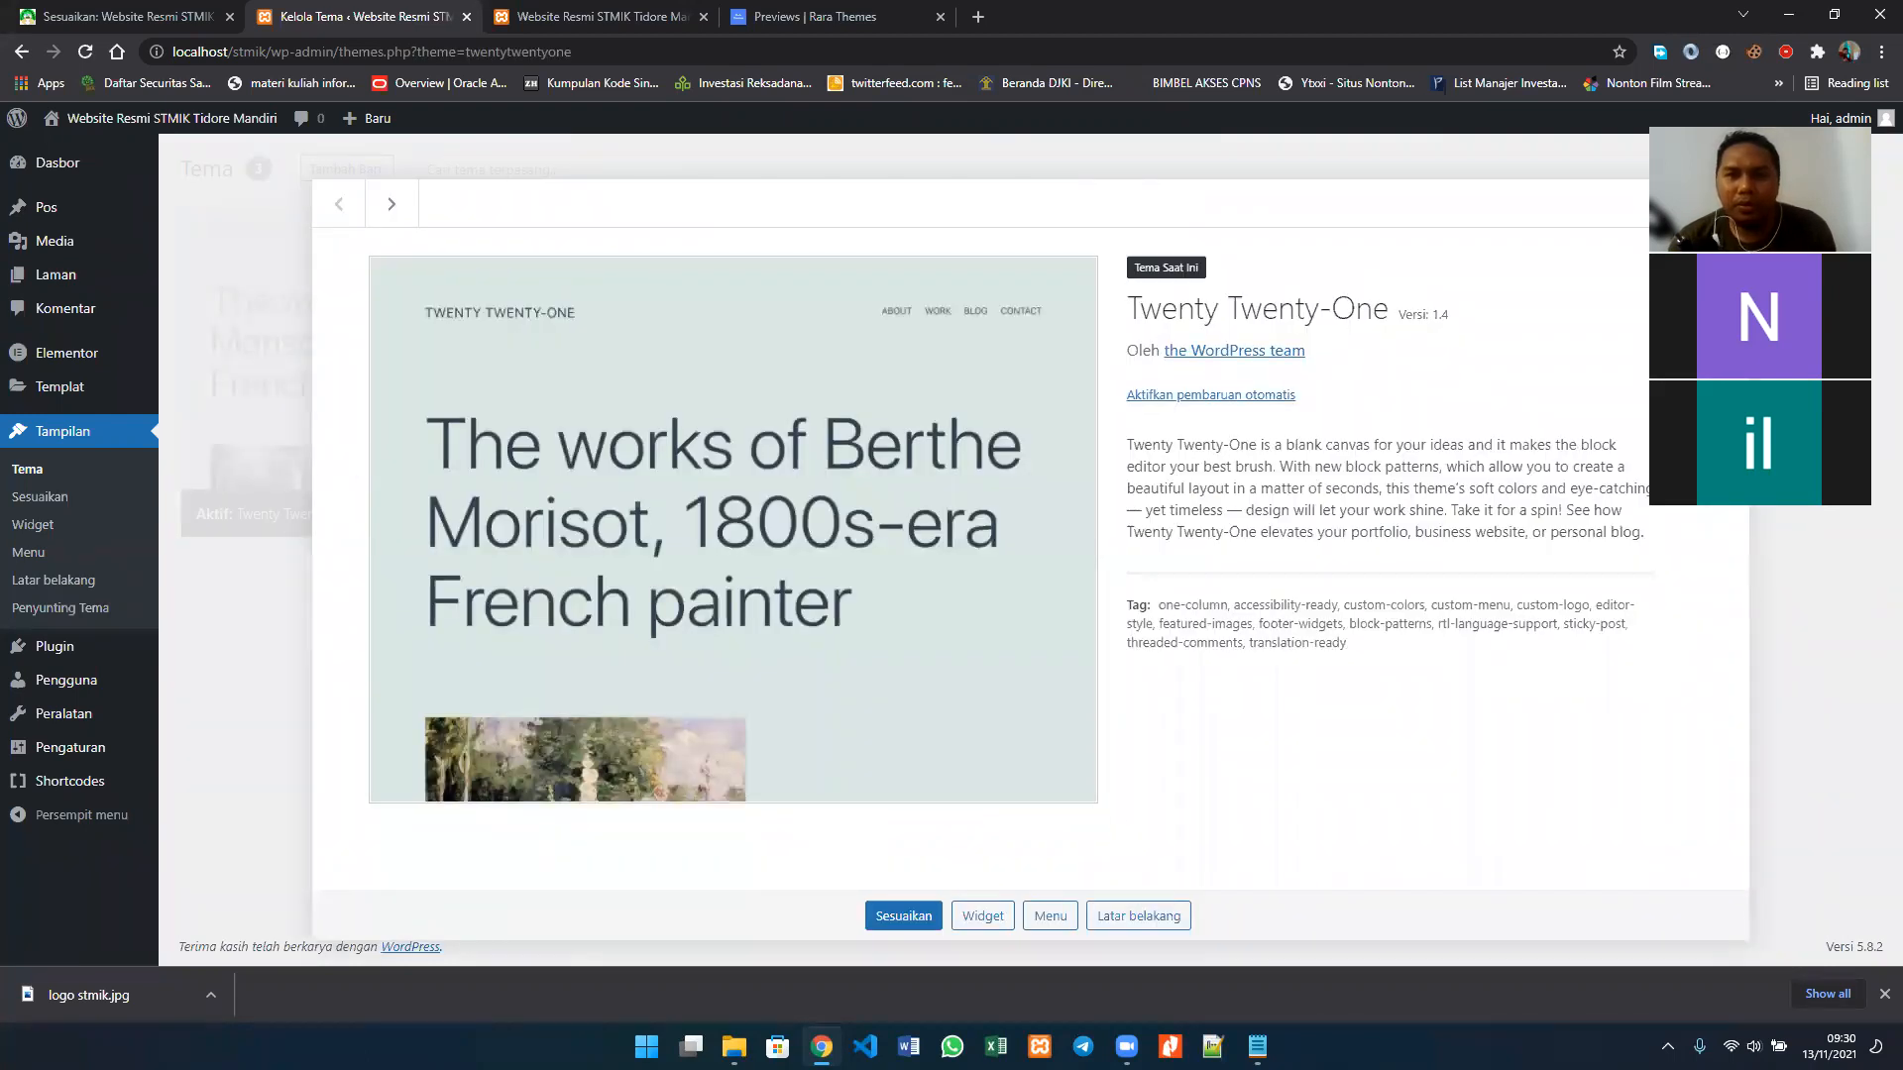
pyautogui.press('Escape')
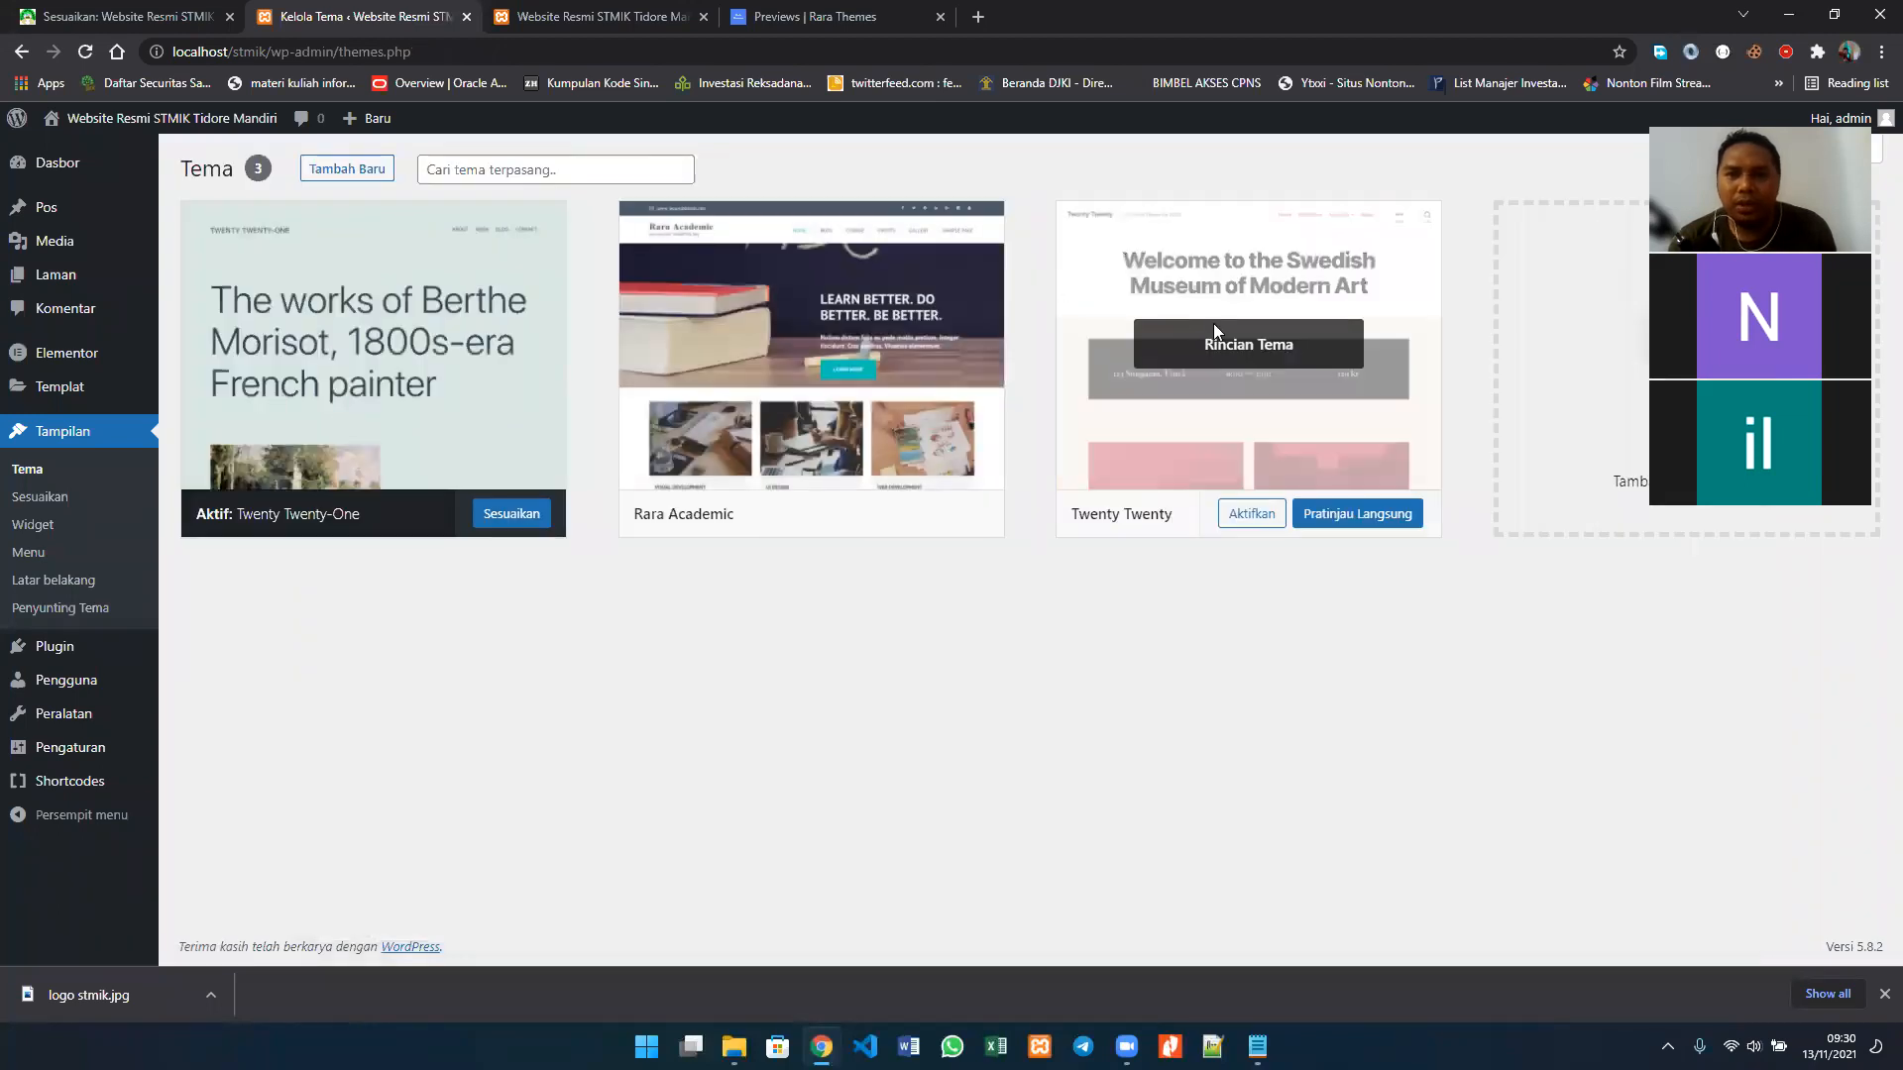
pyautogui.click(1242, 280)
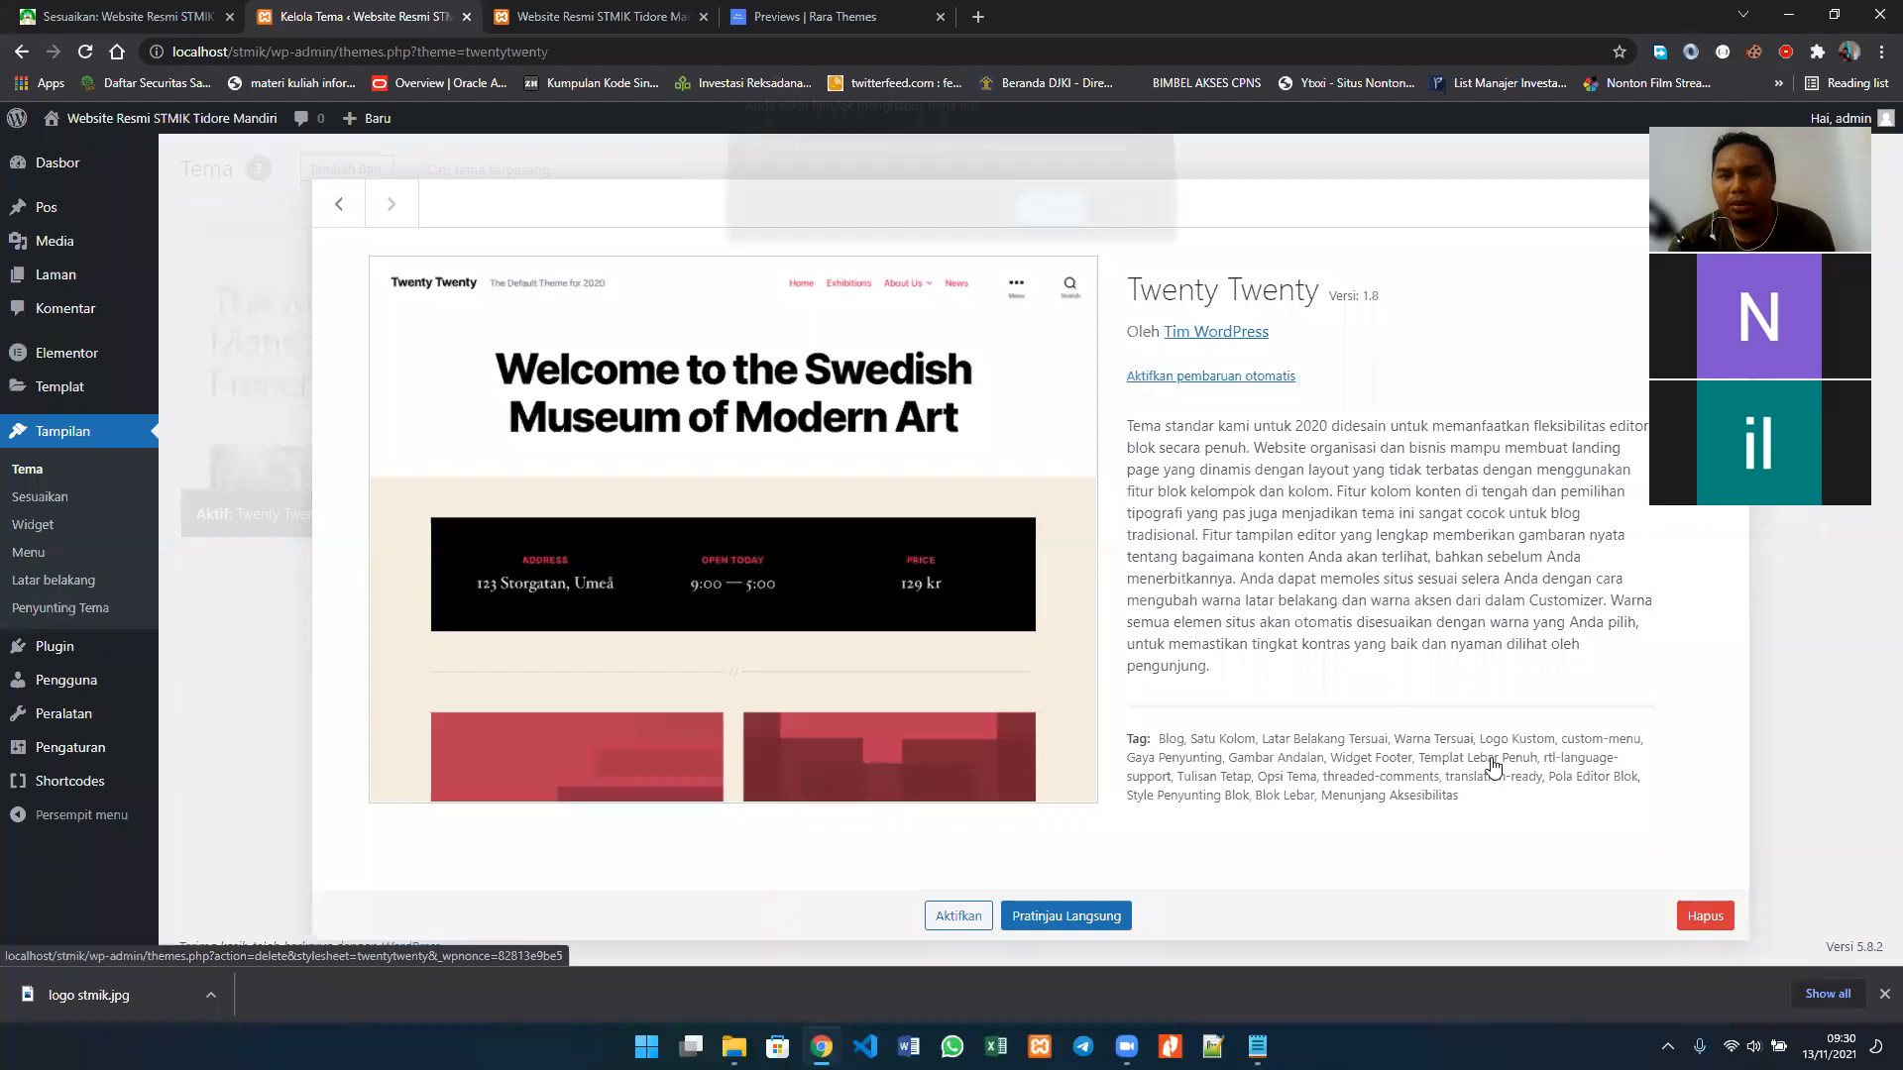
pyautogui.click(1705, 916)
pyautogui.click(1047, 223)
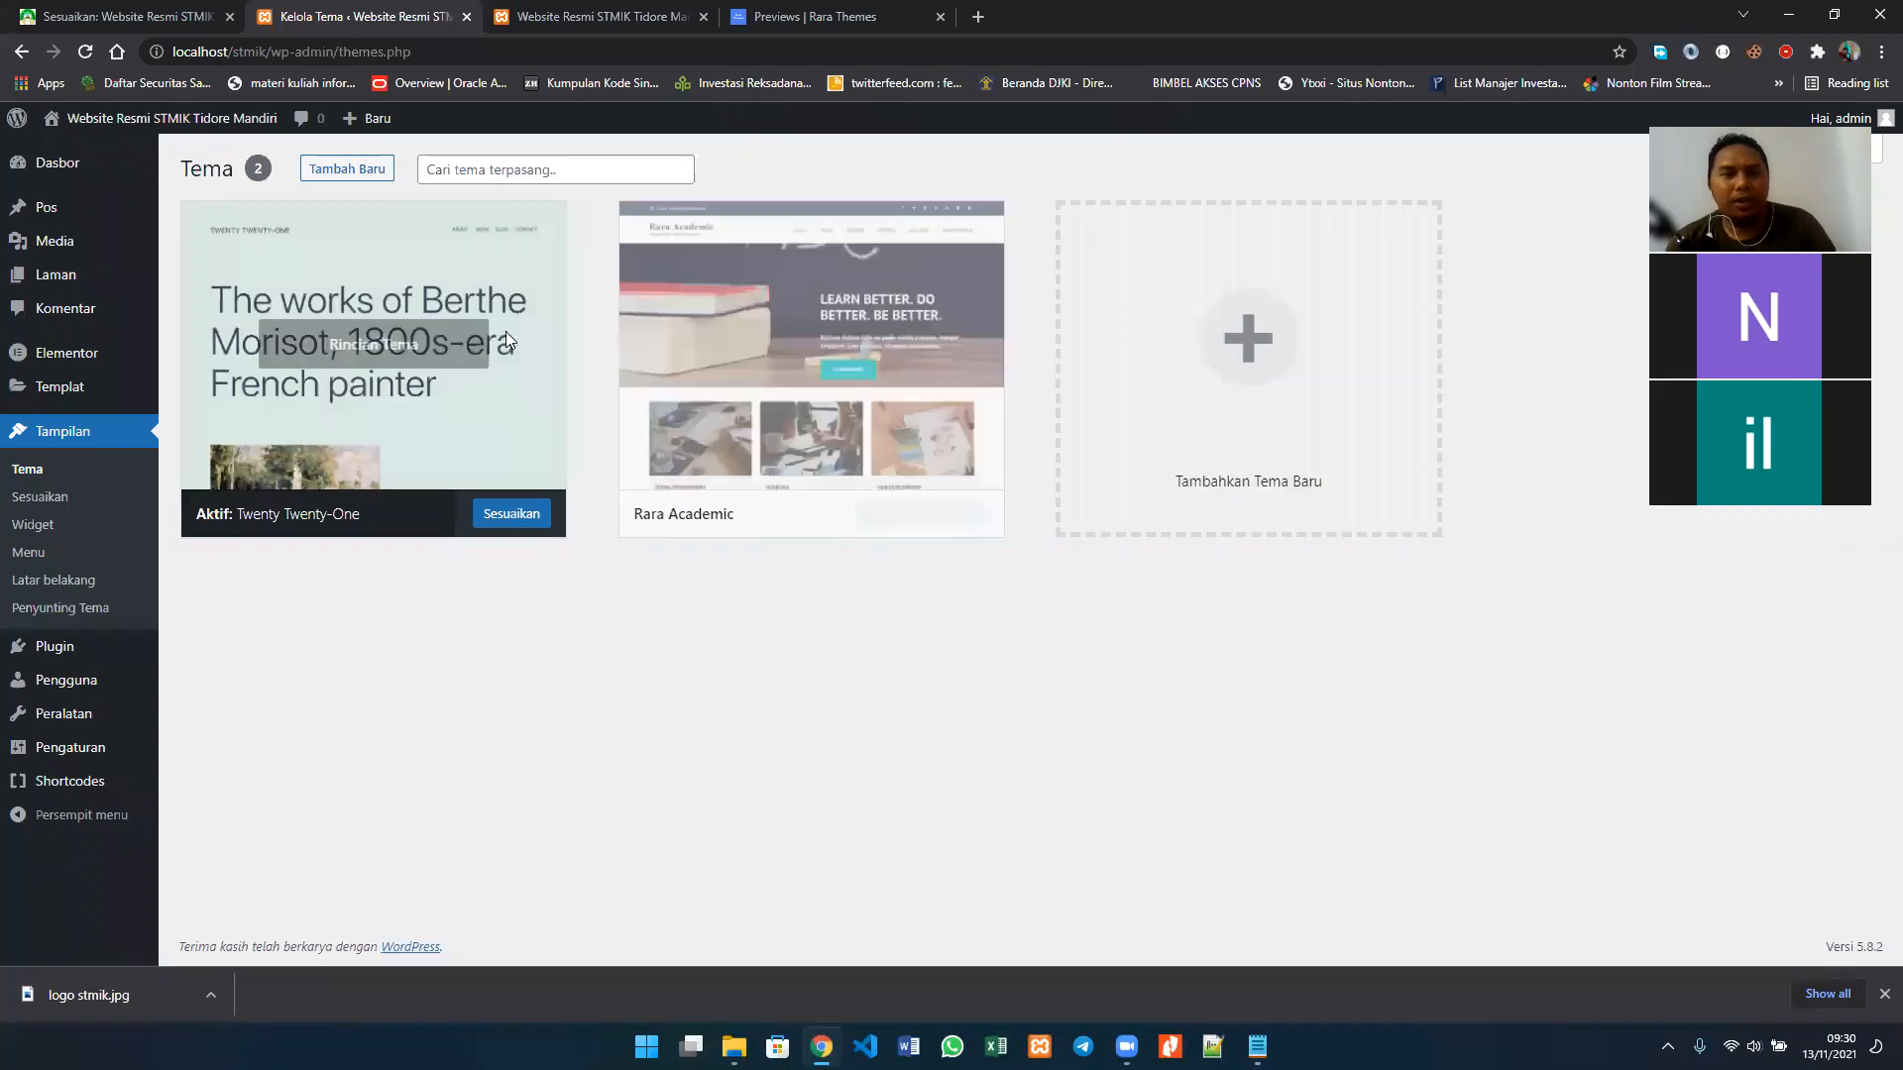
# Step: View the active Twenty Twenty-One theme's details again and return to the installed themes page
pyautogui.click(414, 406)
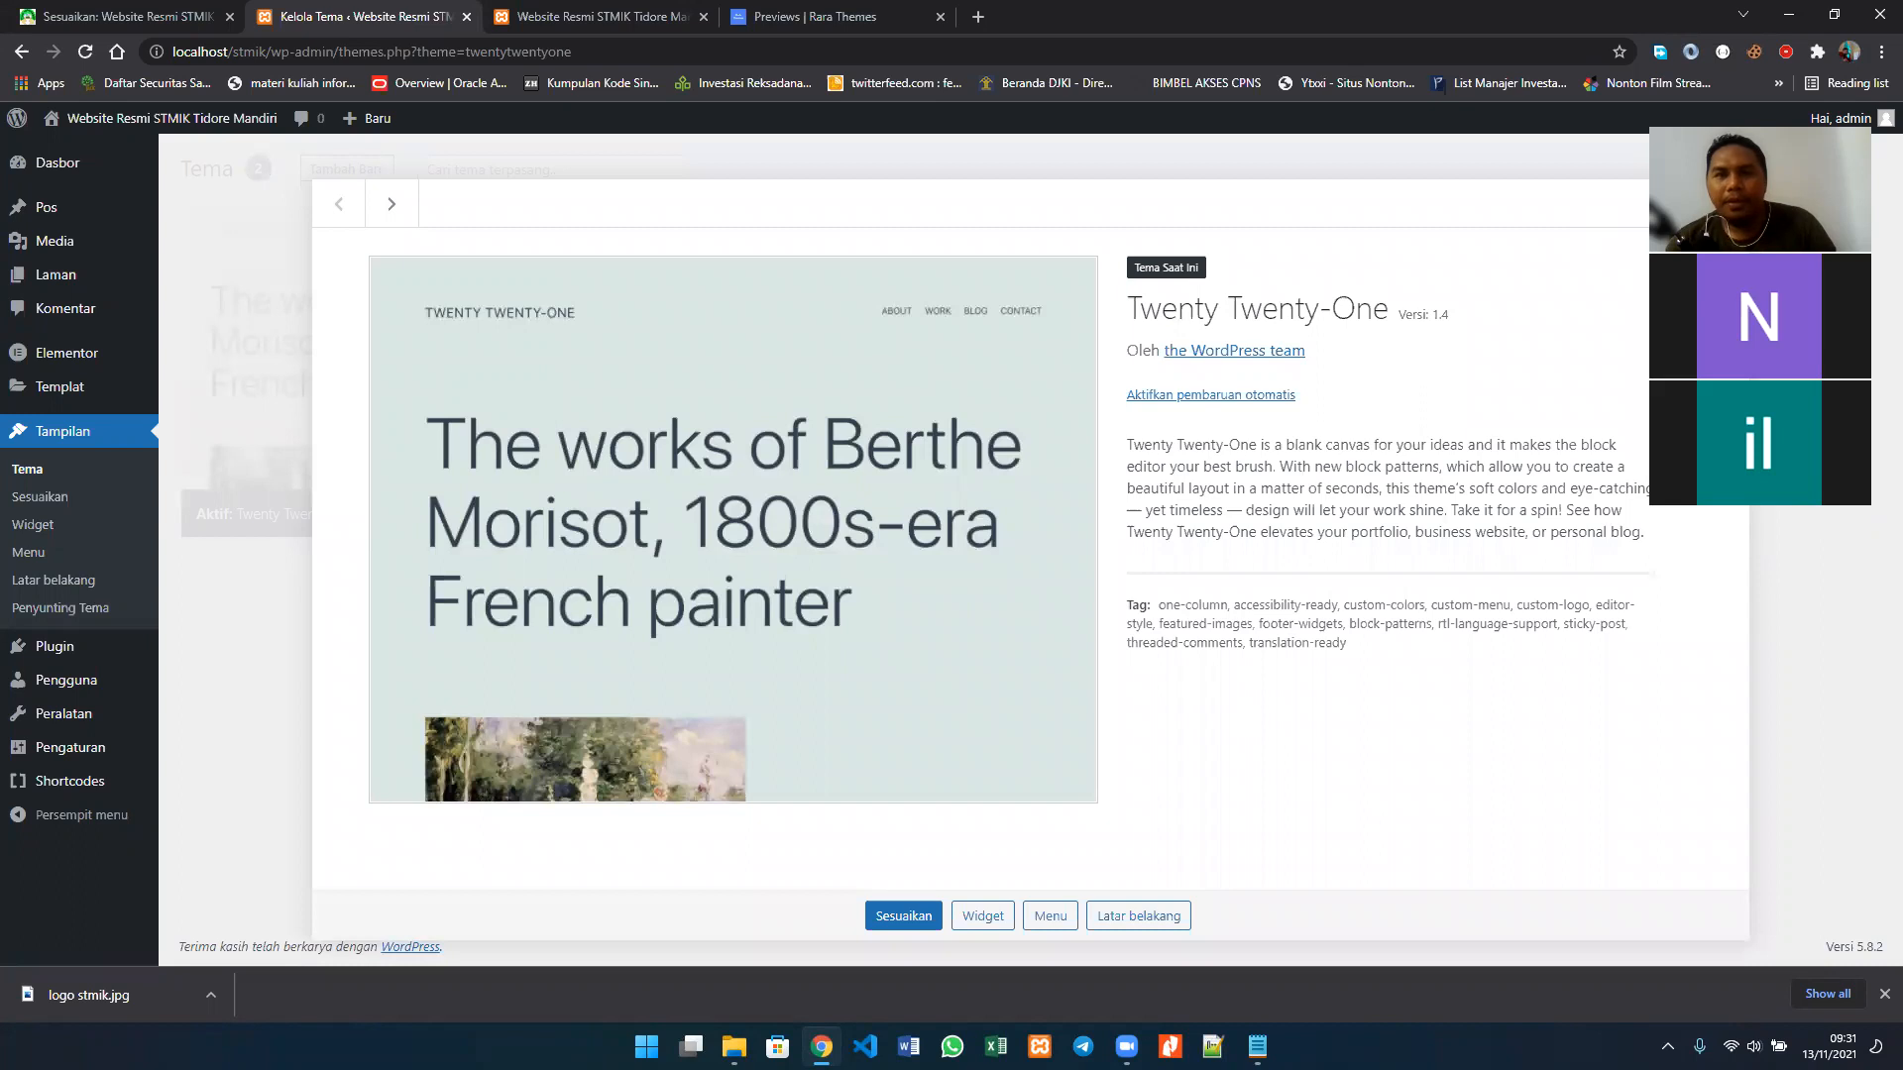
pyautogui.press('Escape')
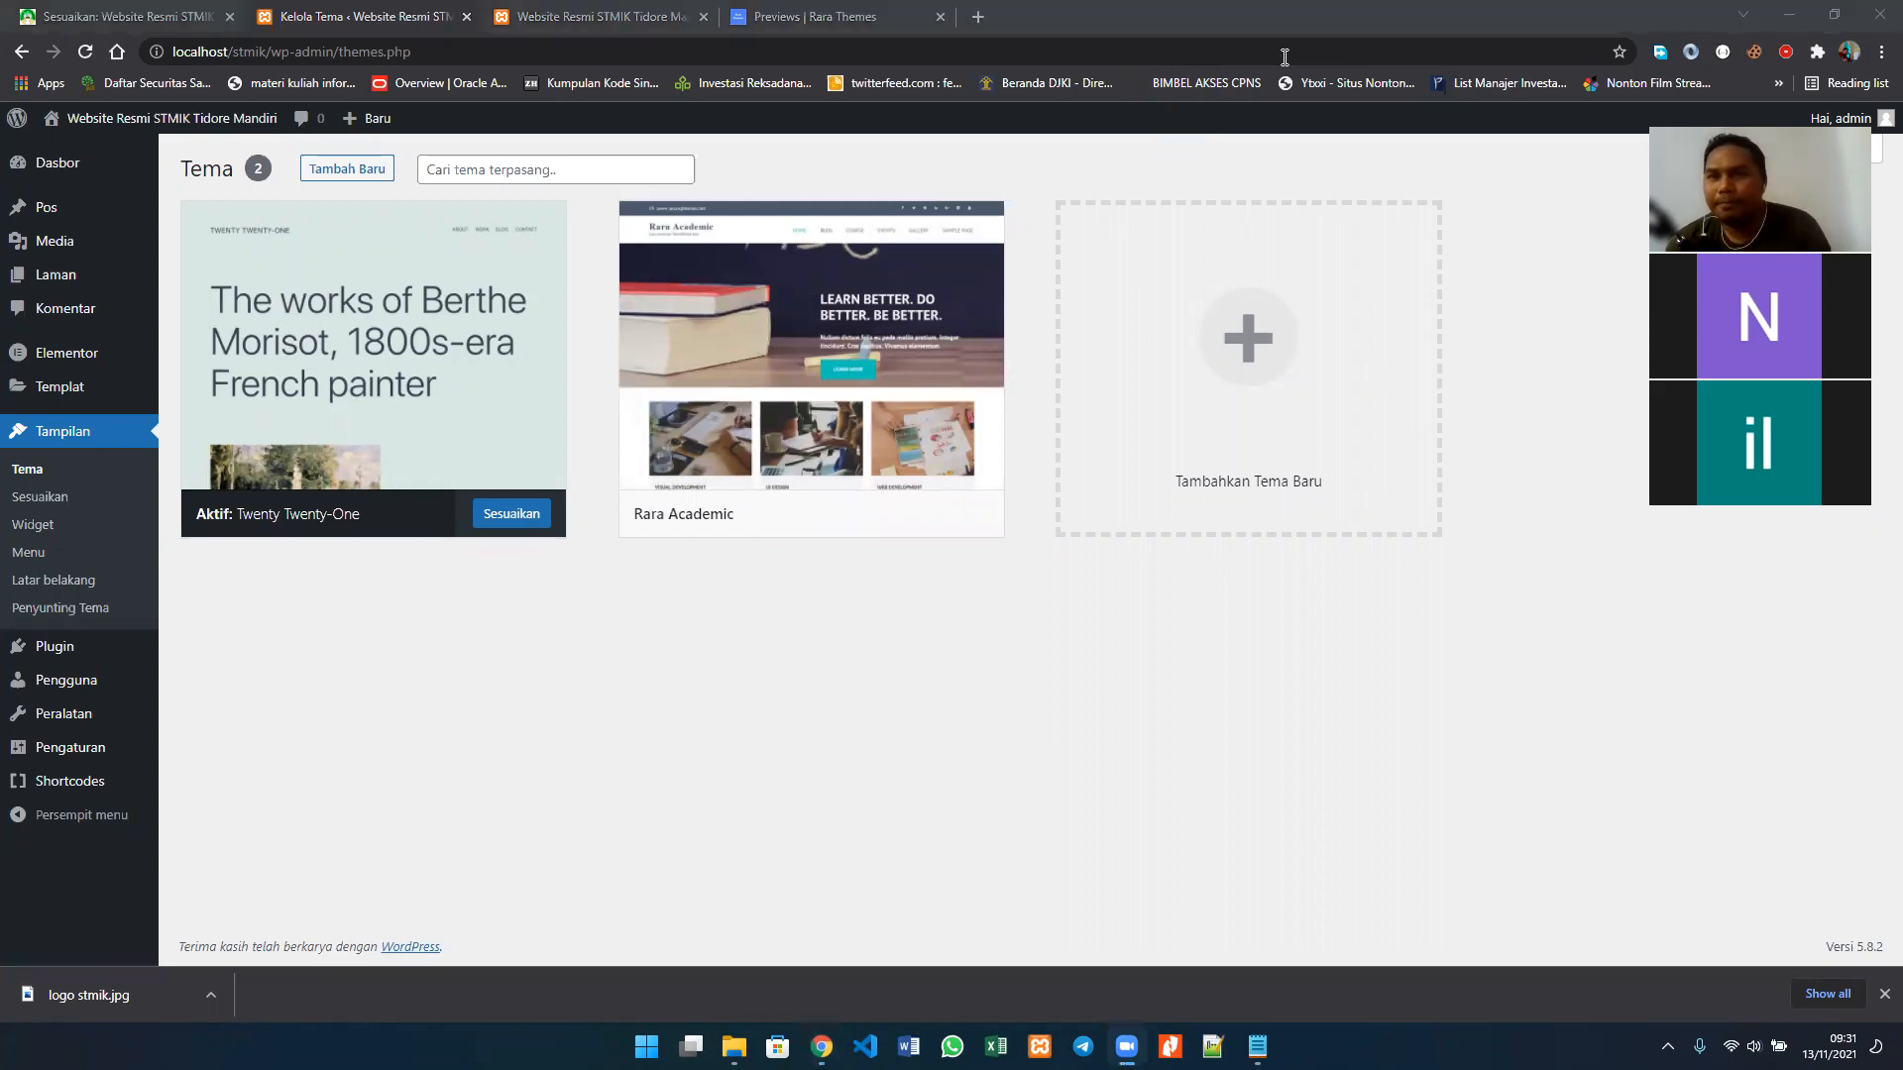
pyautogui.click(126, 18)
pyautogui.click(357, 16)
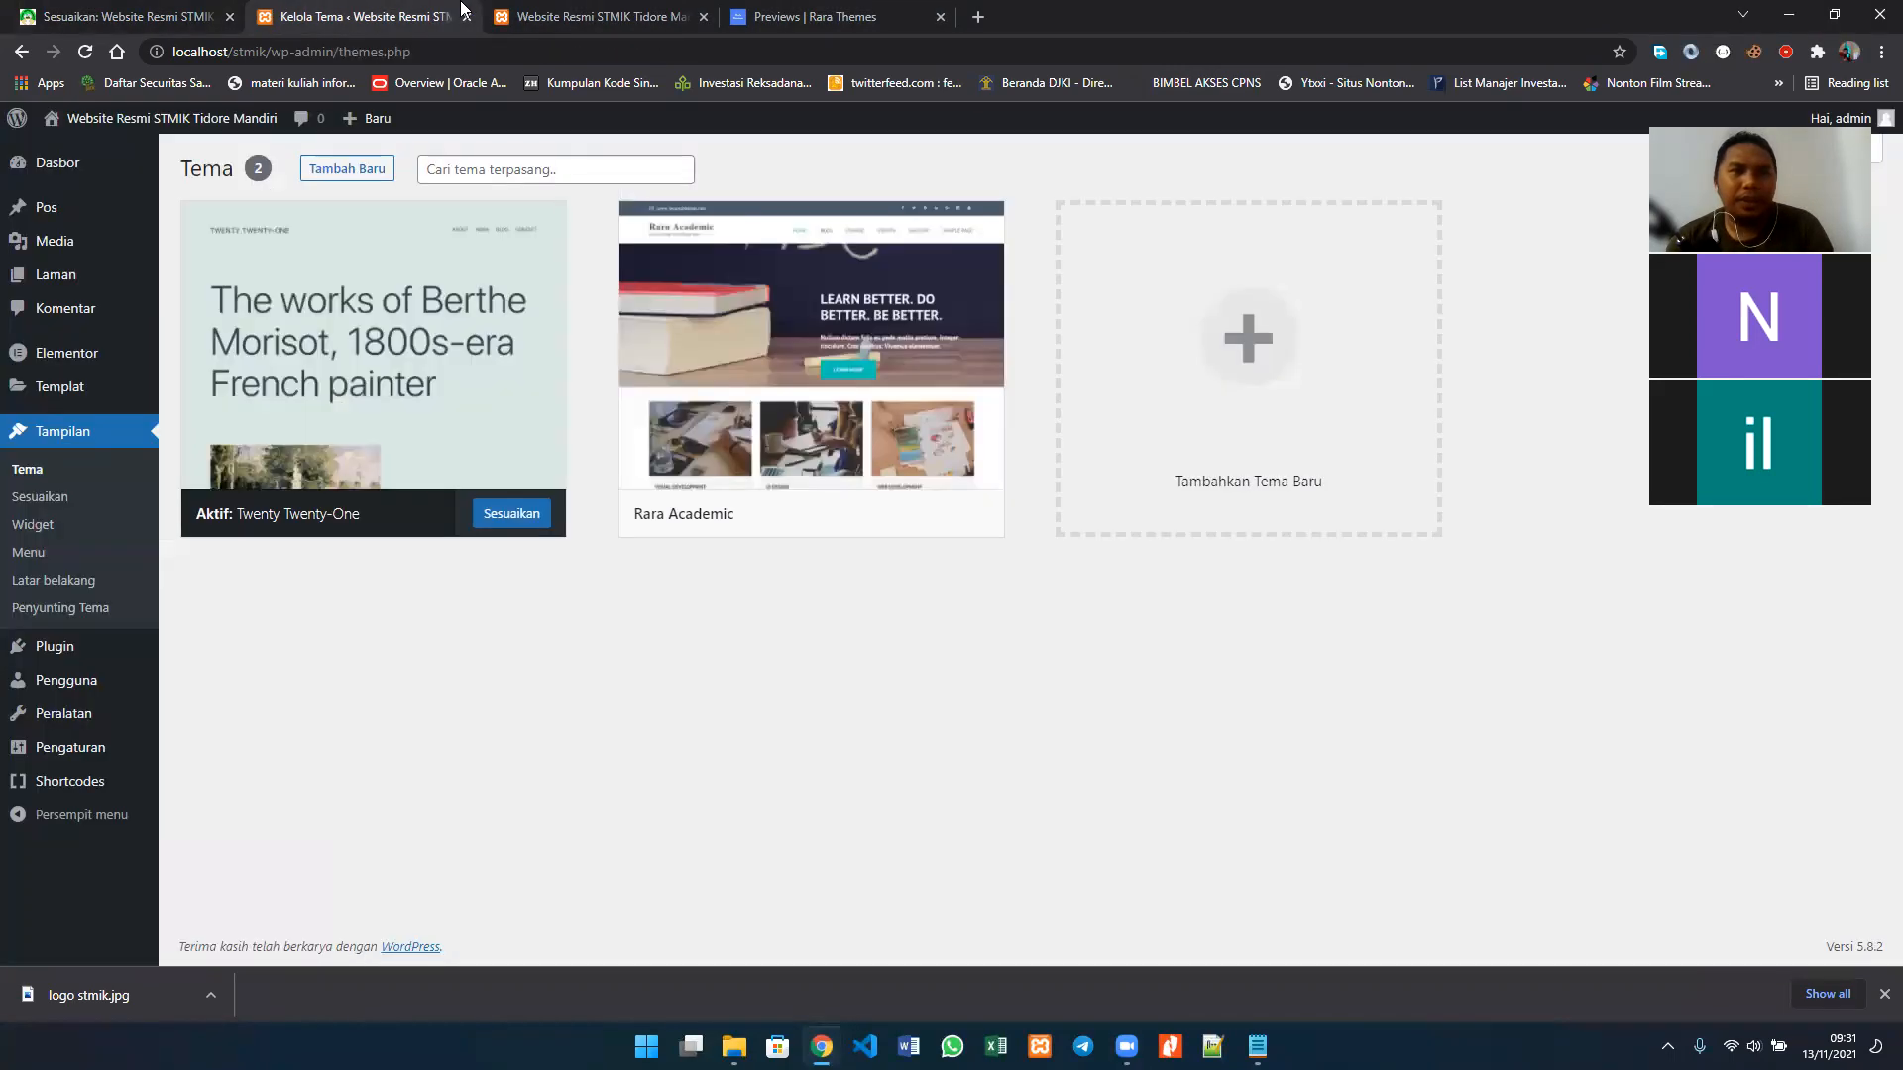
# Step: Open the STMIK Tidore Mandiri site and reload its Beranda page
pyautogui.click(555, 16)
pyautogui.click(917, 276)
pyautogui.scroll(-7, 916, 281)
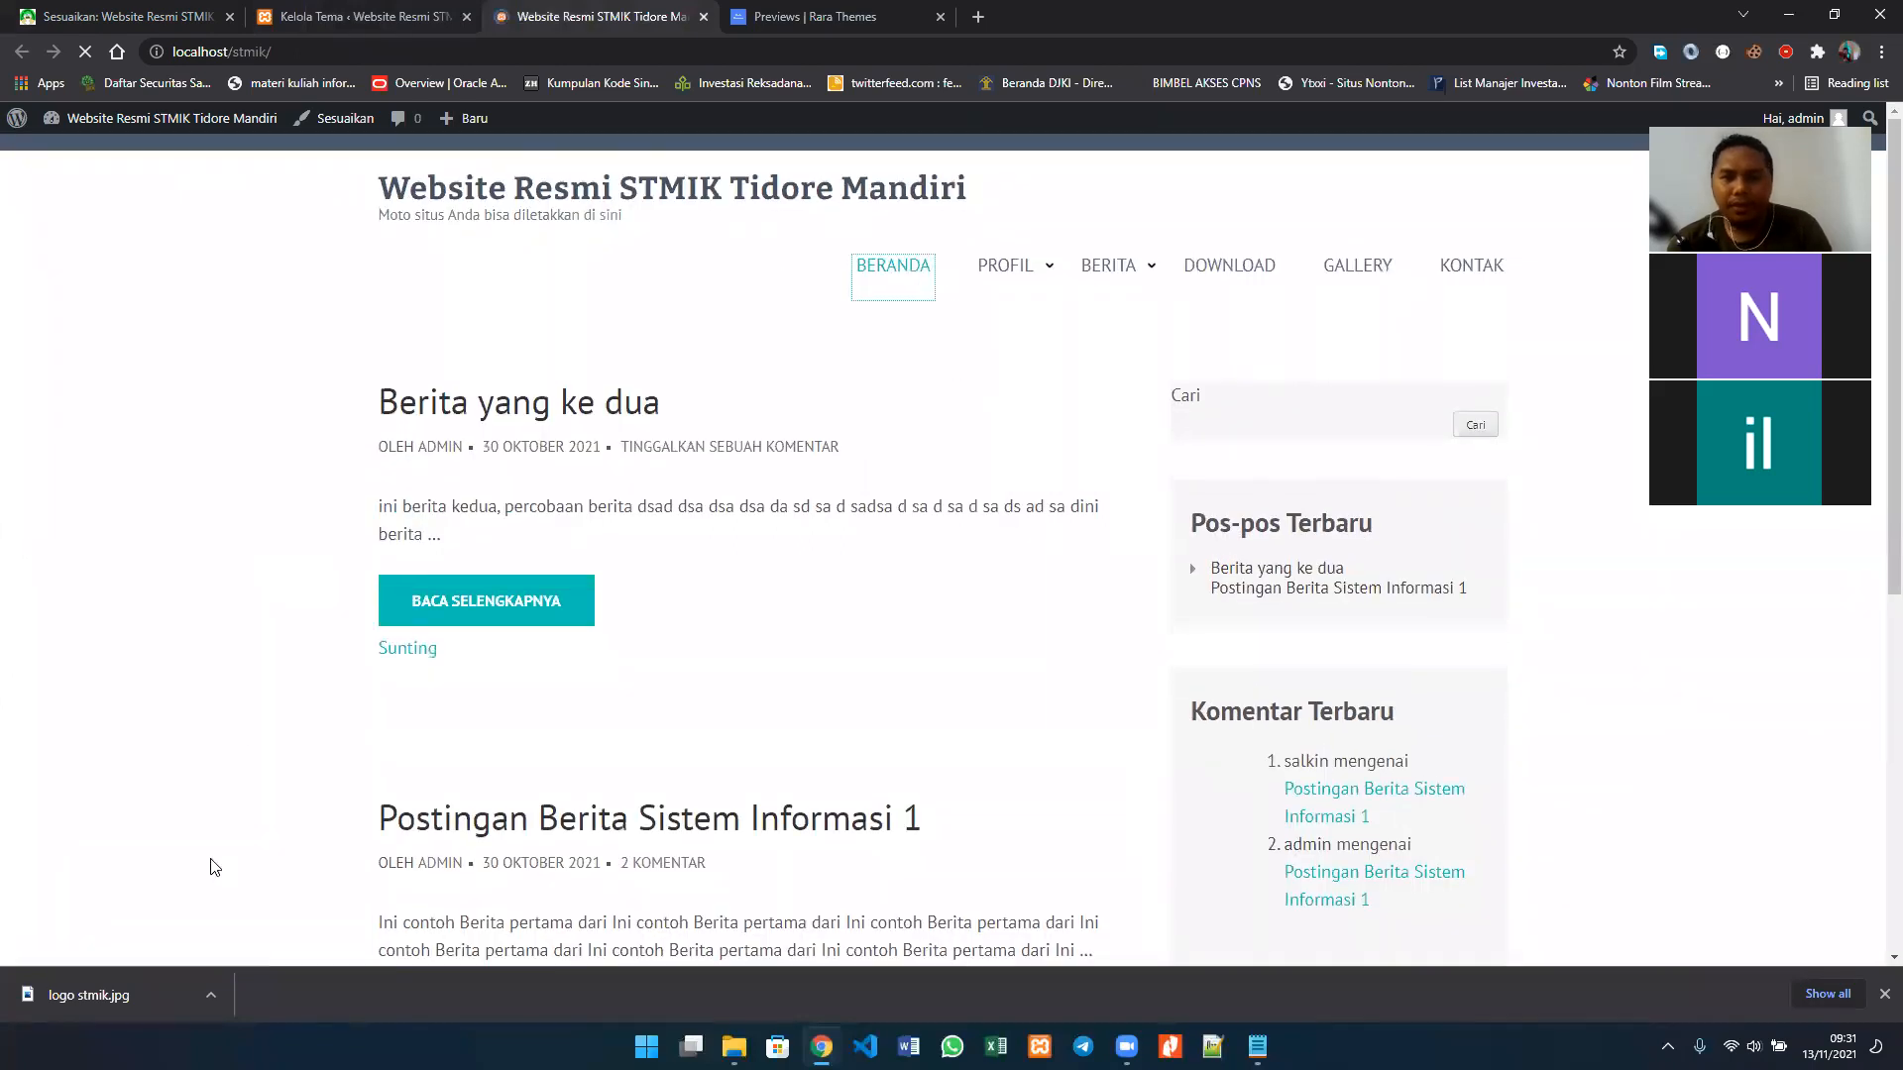
pyautogui.scroll(5, 214, 867)
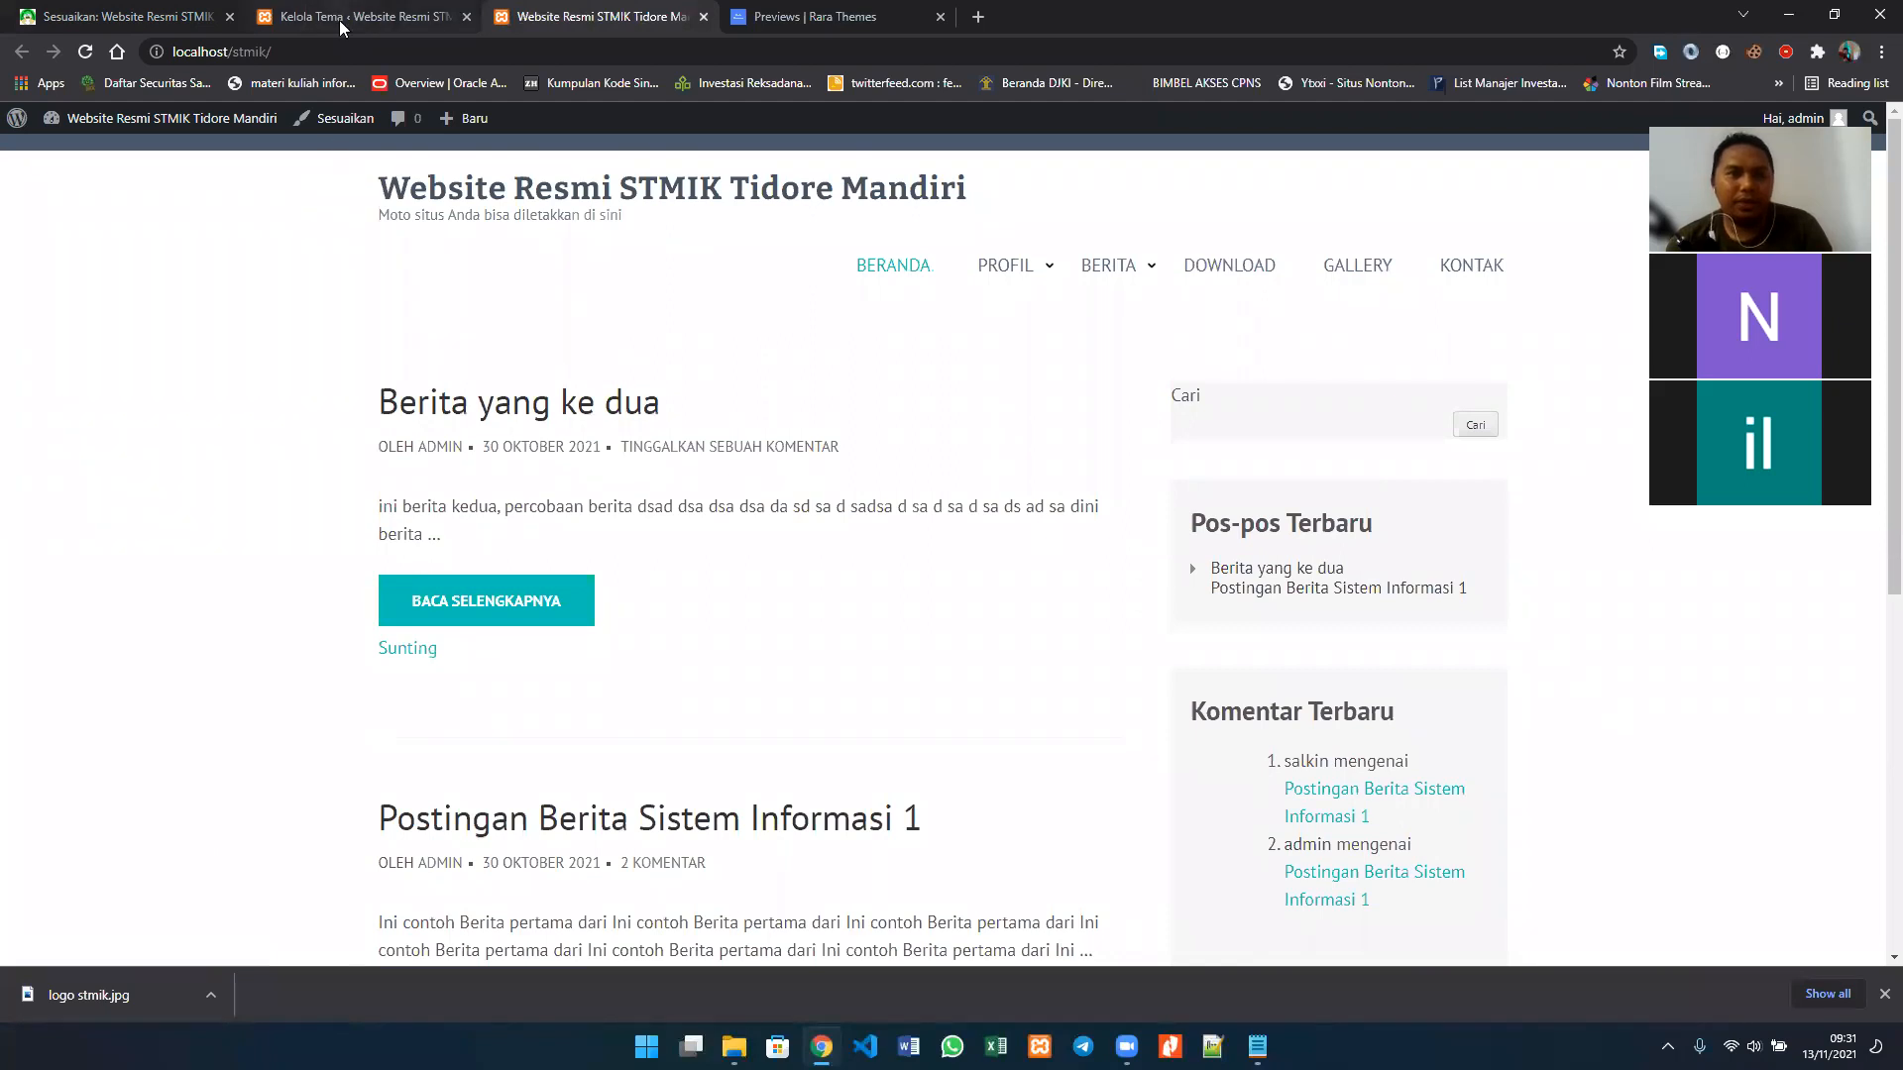
# Step: Revisit the customizer and theme list, and examine the site's home page down to the sidebar widgets and footer
pyautogui.click(137, 8)
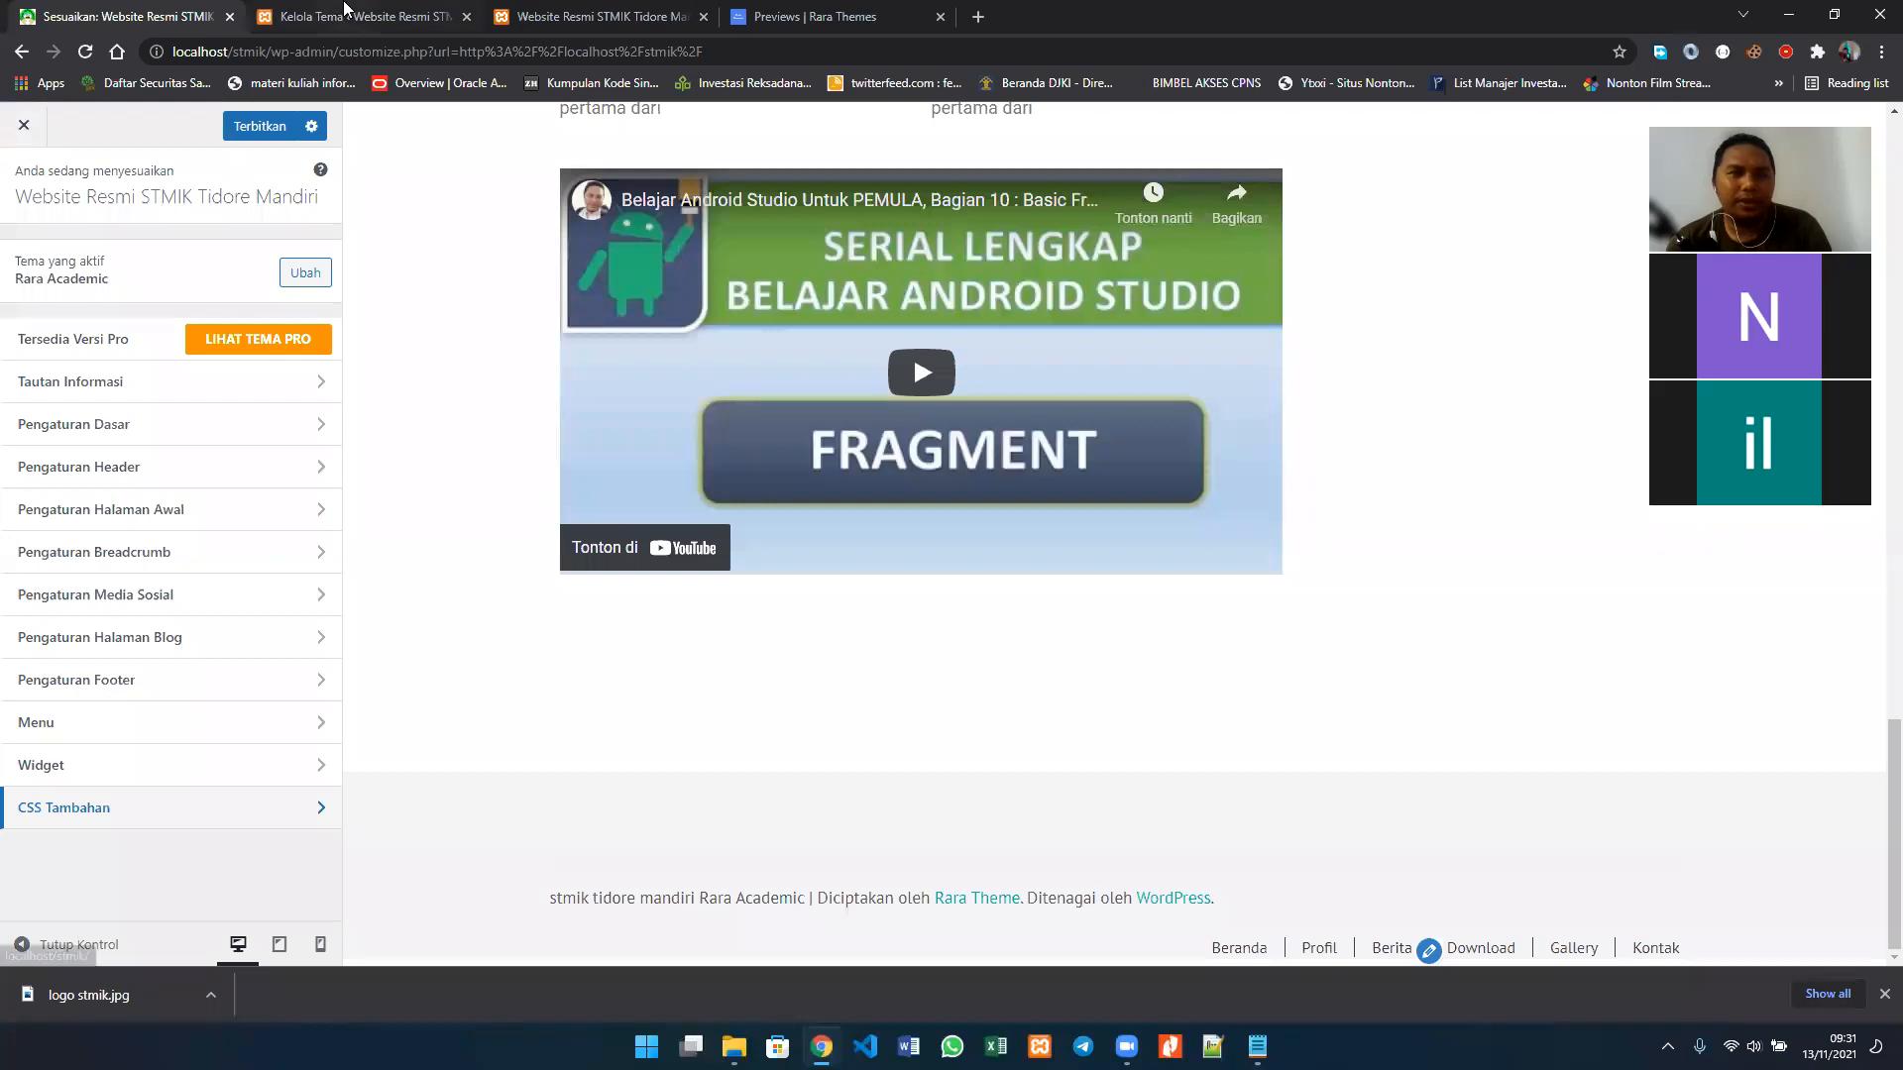
pyautogui.click(346, 12)
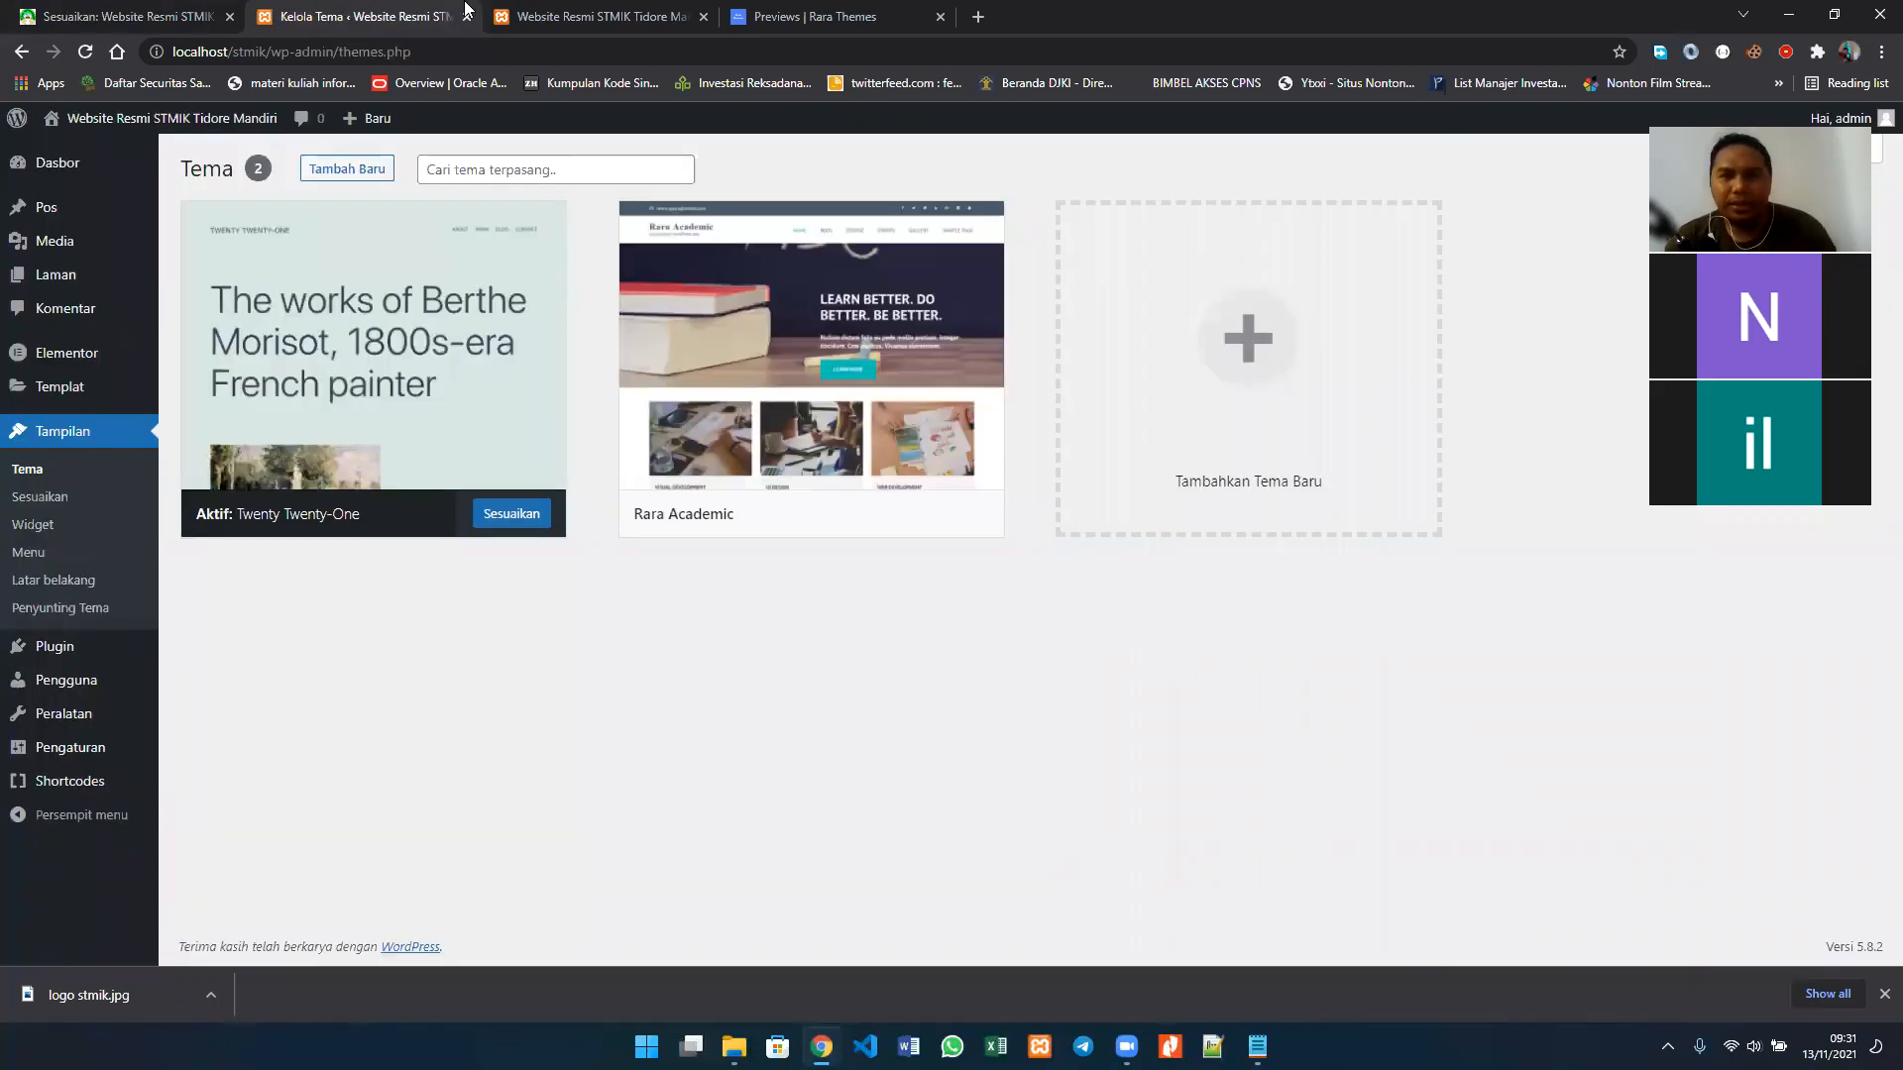
pyautogui.click(584, 15)
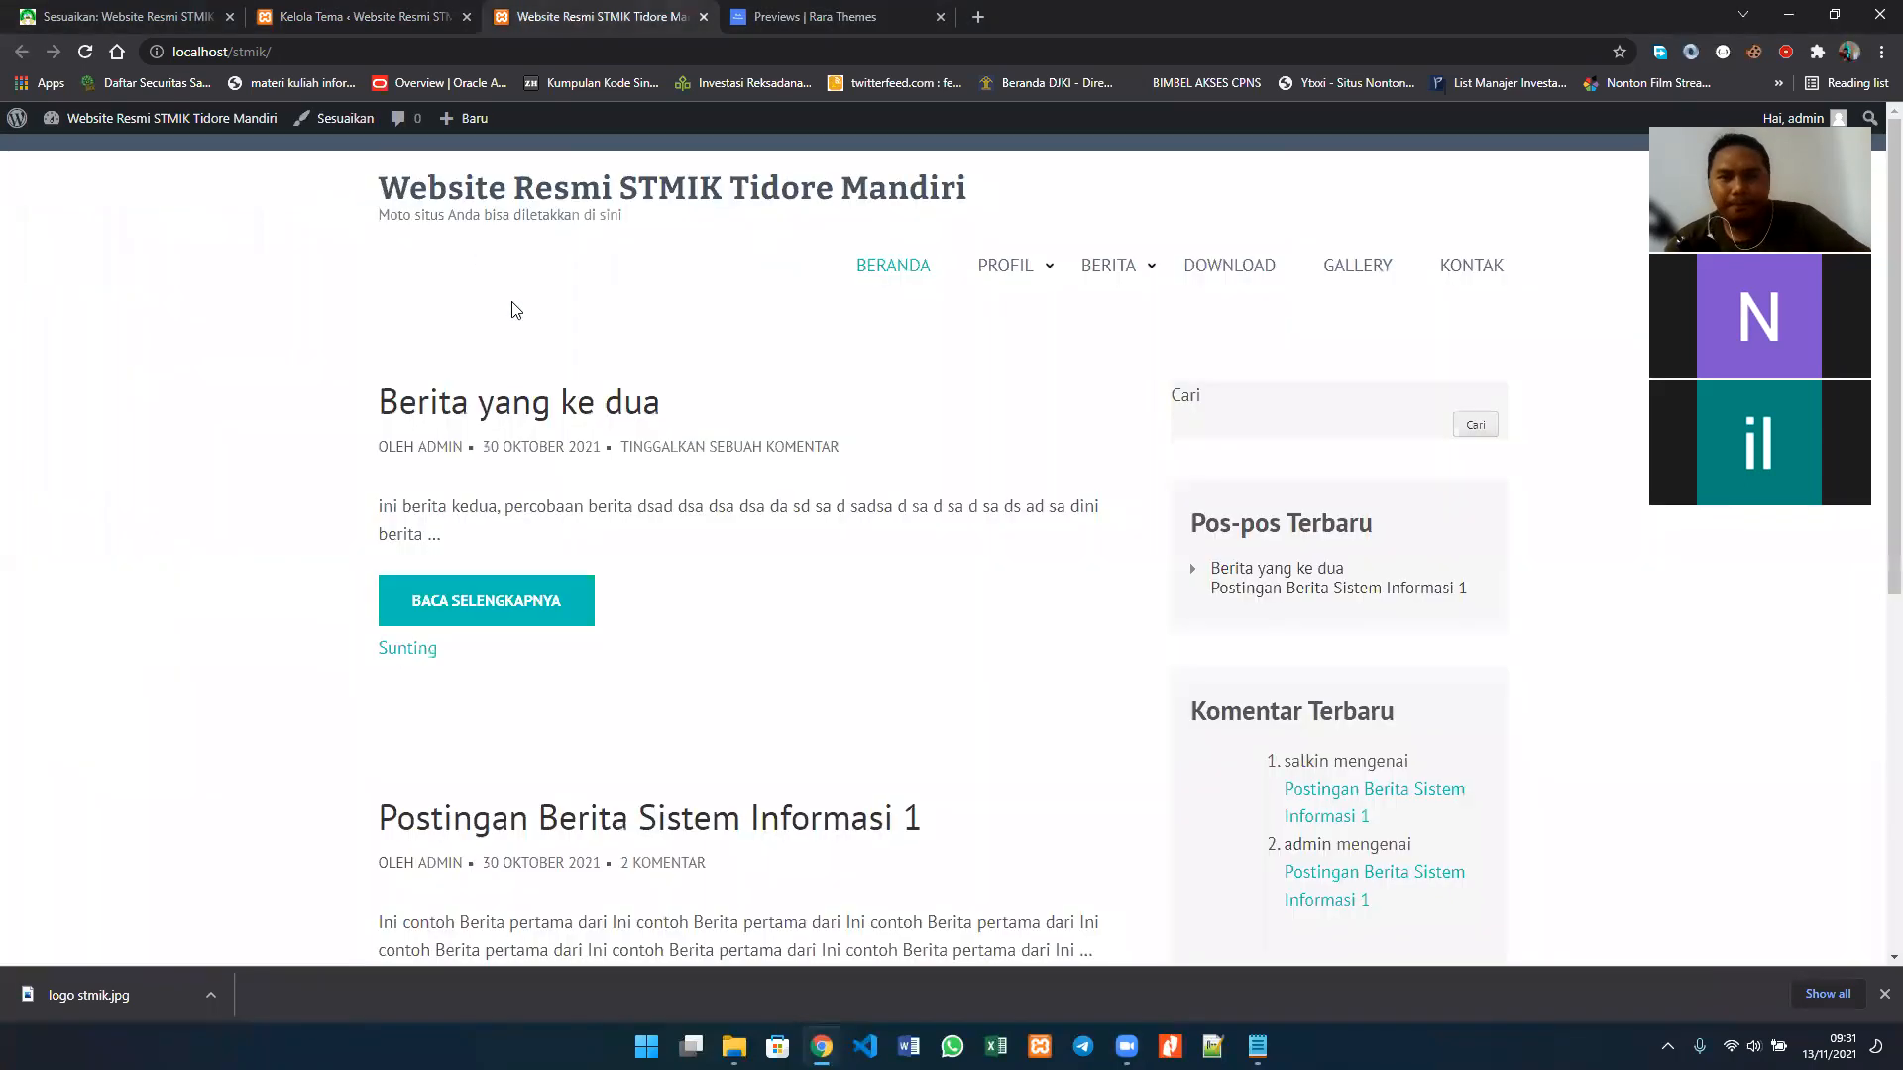
pyautogui.scroll(-6, 1608, 433)
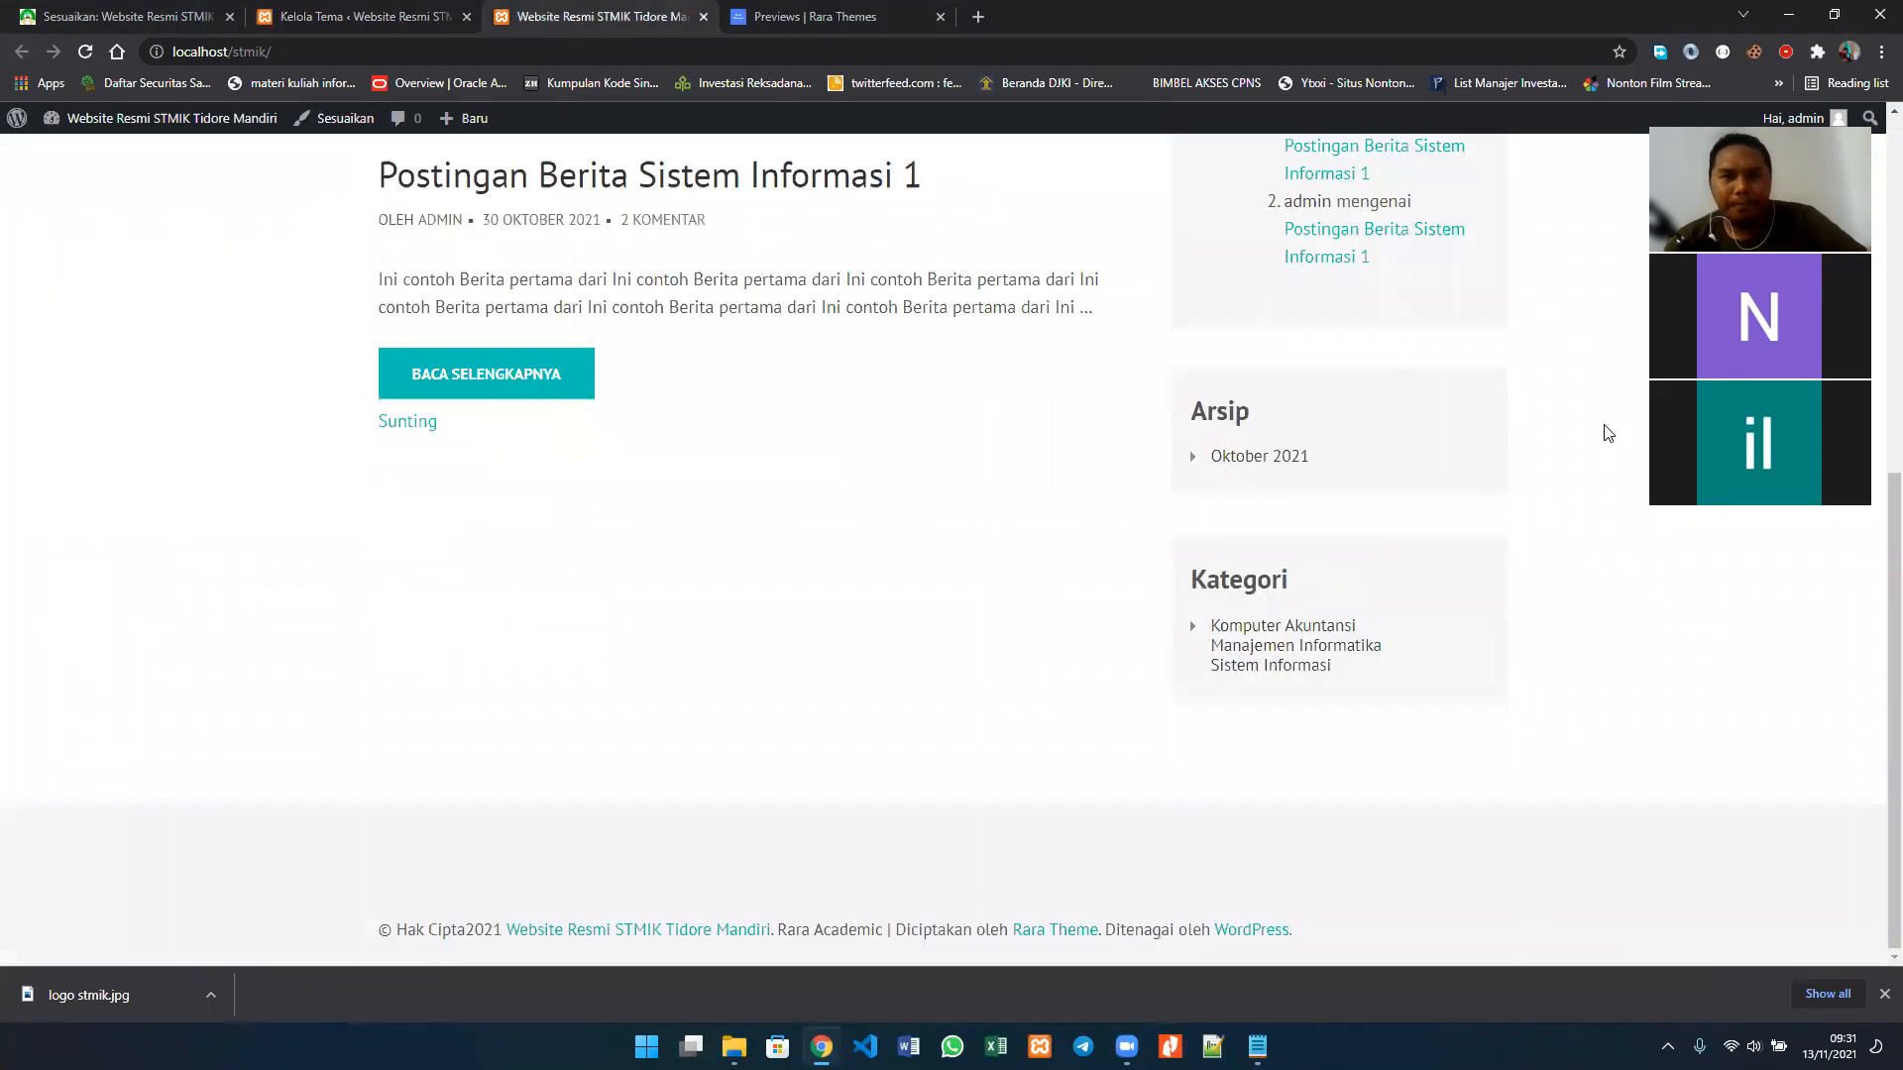
pyautogui.scroll(6, 973, 498)
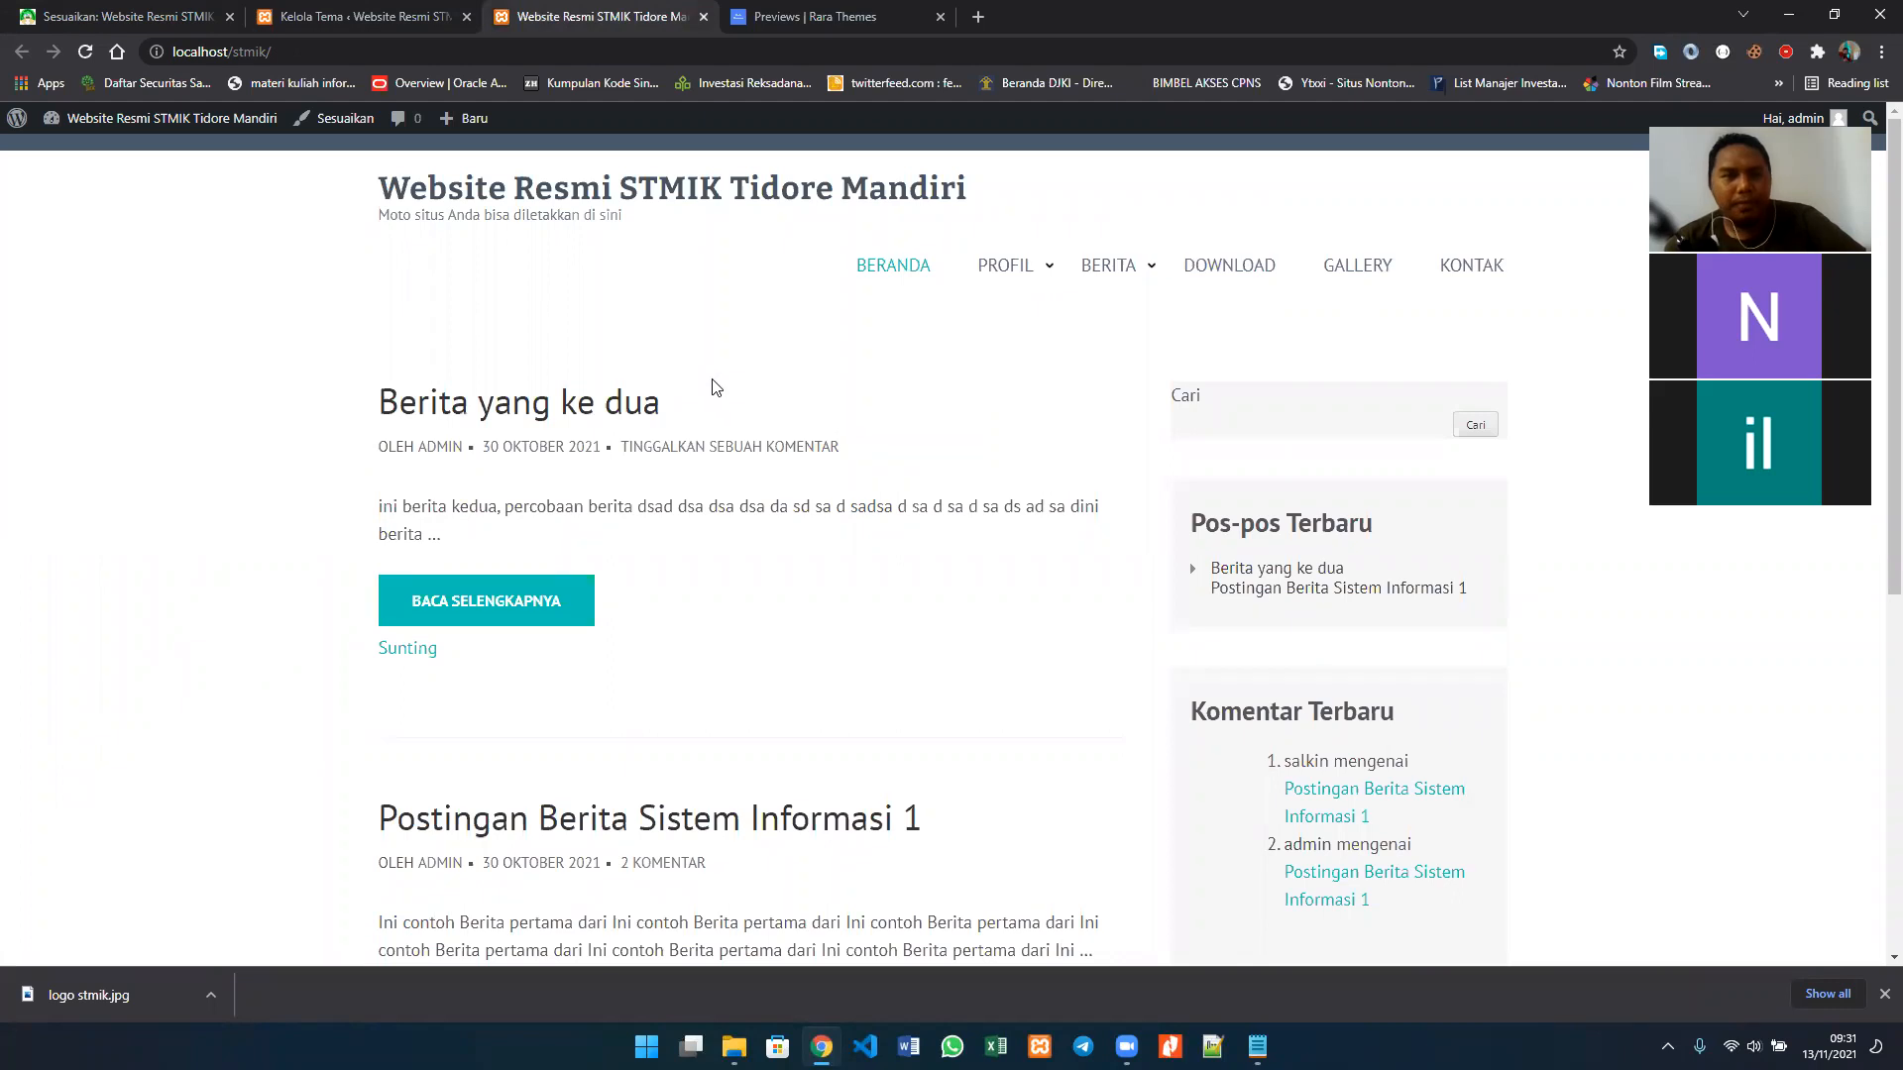